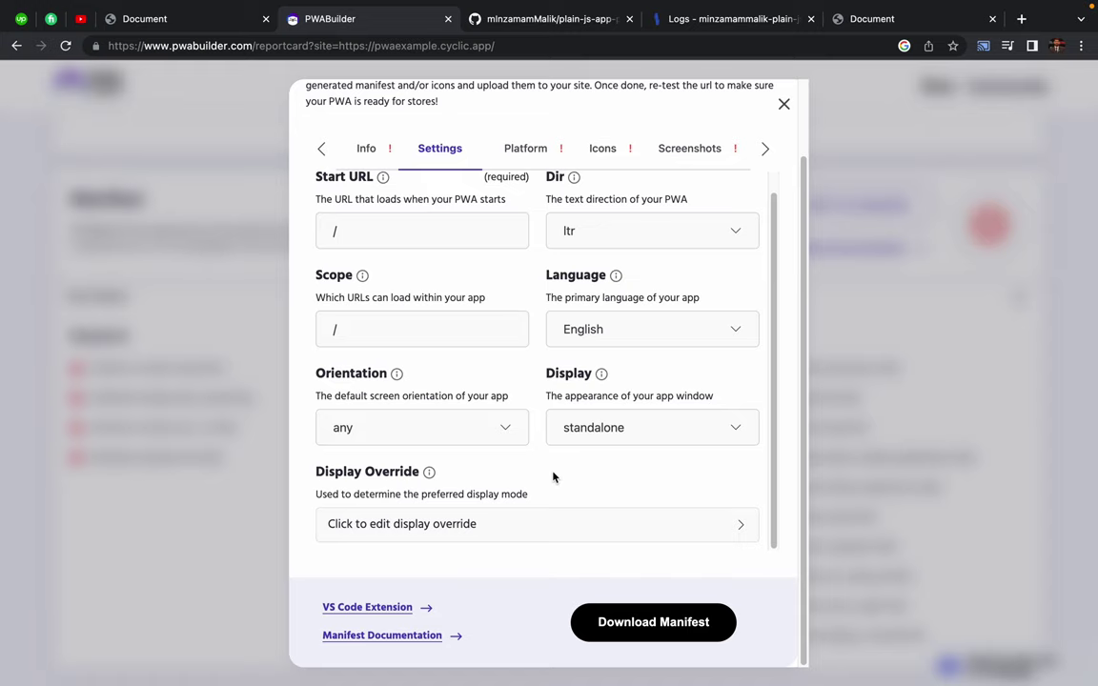
- Choose the app's categories in the manifest's platform settings, including shopping
{"action": "left_click", "coordinate": [517, 149]}
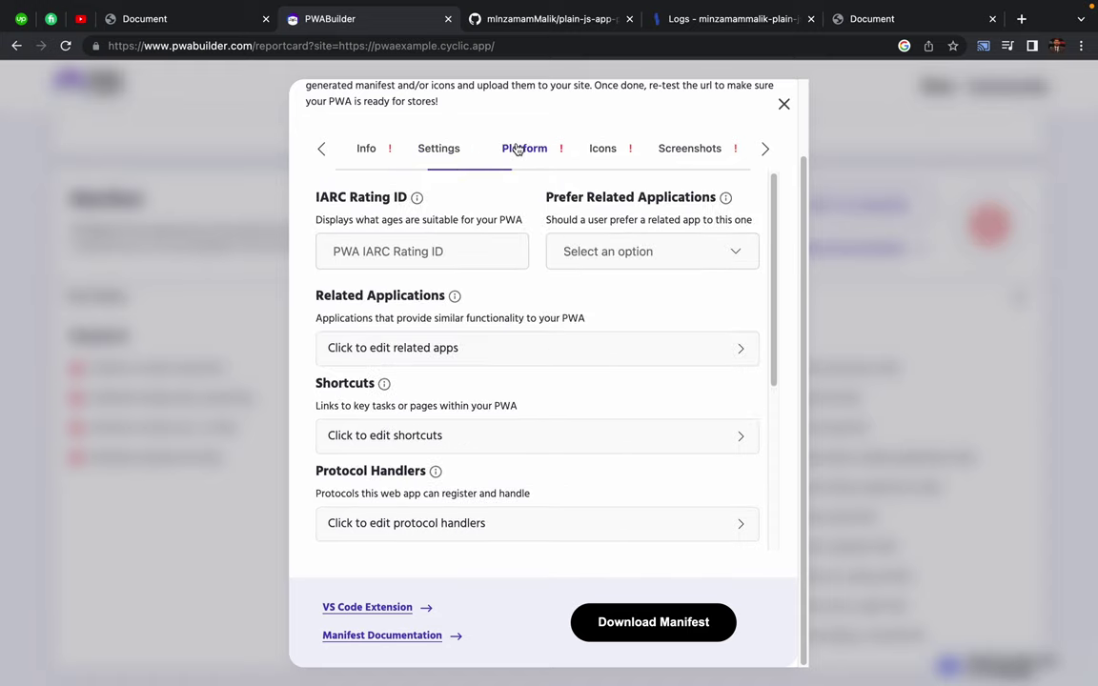
{"action": "scroll", "coordinate": [526, 316], "scroll_direction": "up", "scroll_amount": 2}
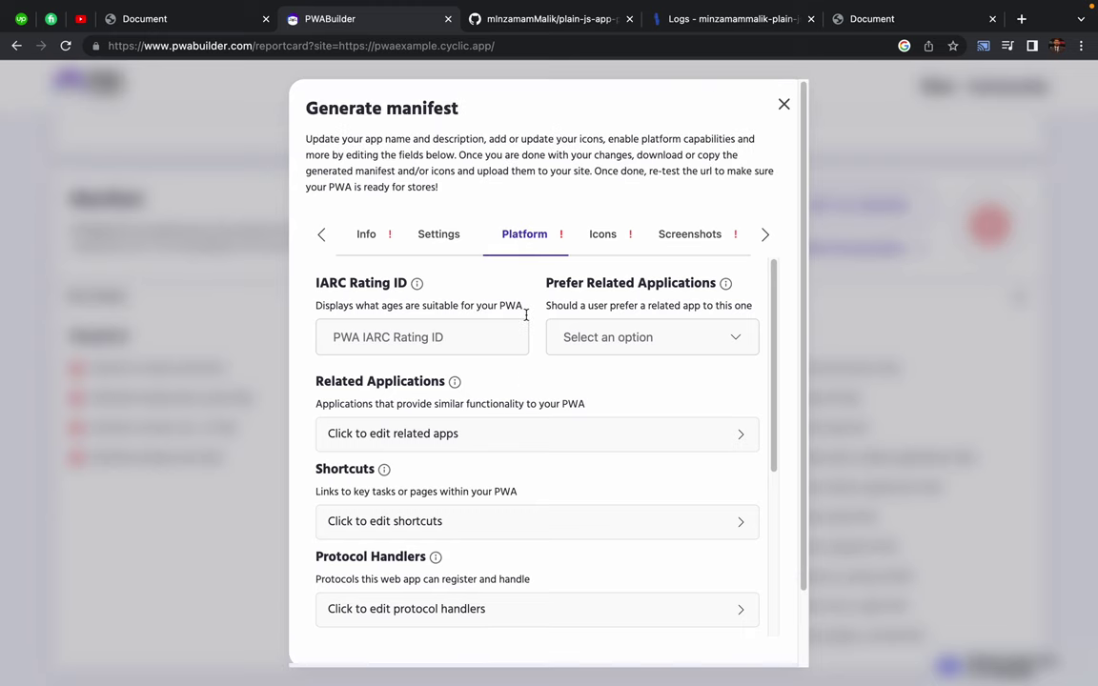
{"action": "scroll", "coordinate": [542, 402], "scroll_direction": "down", "scroll_amount": 5}
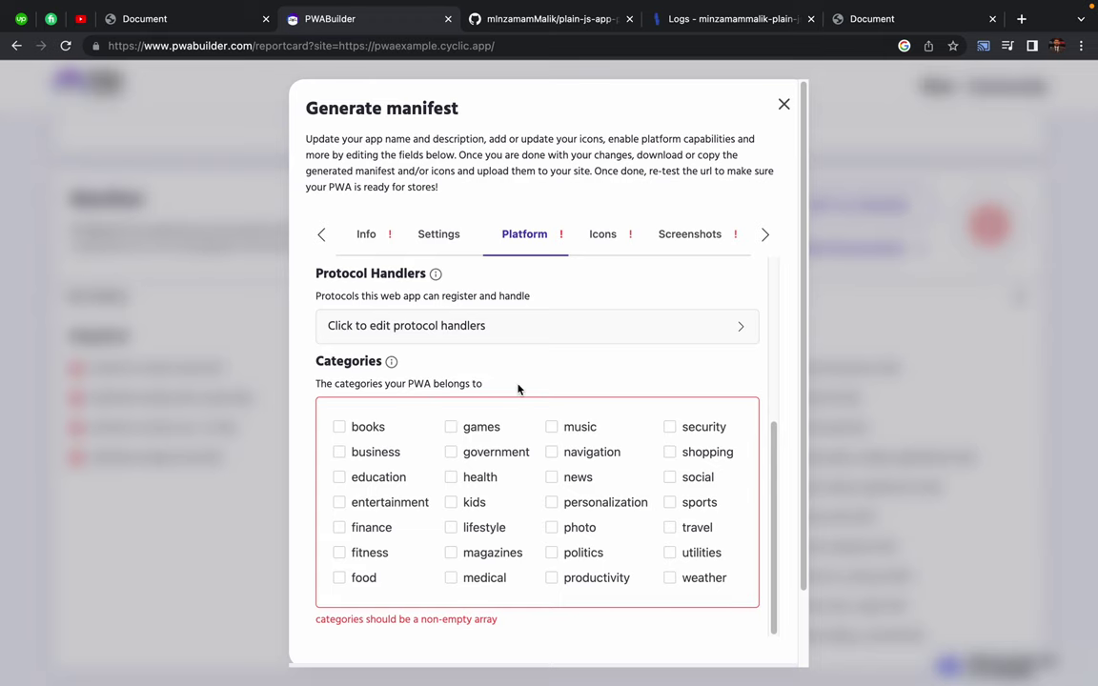
{"action": "left_click", "coordinate": [339, 452]}
{"action": "left_click", "coordinate": [670, 474]}
{"action": "left_click", "coordinate": [337, 476]}
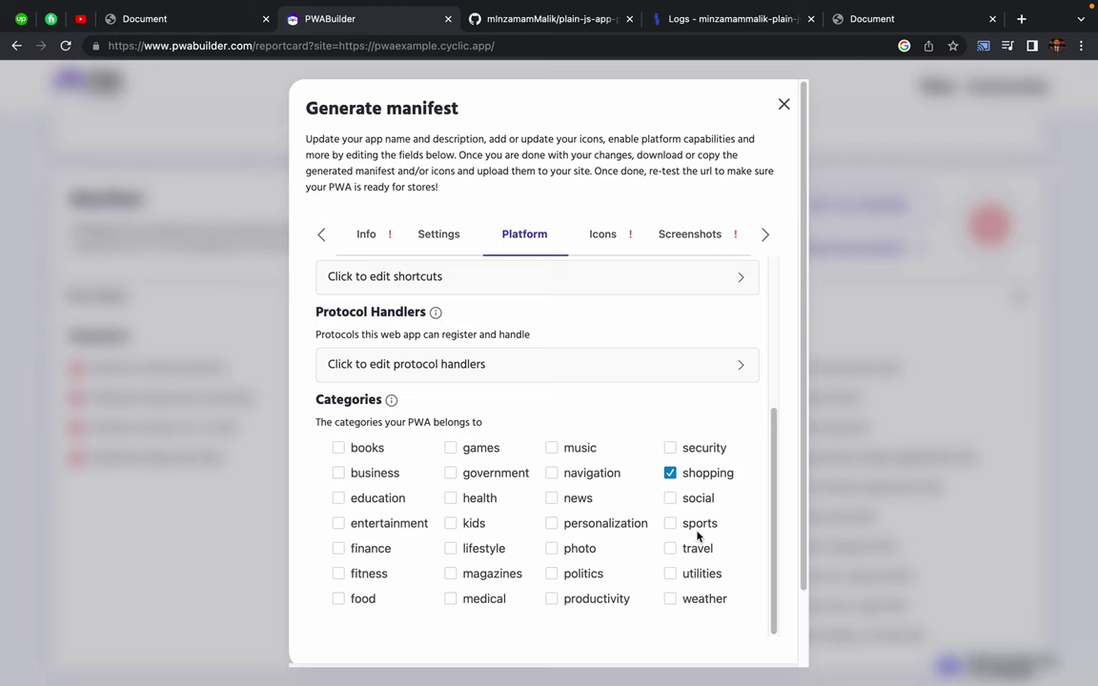
{"action": "scroll", "coordinate": [699, 534], "scroll_direction": "down", "scroll_amount": 2}
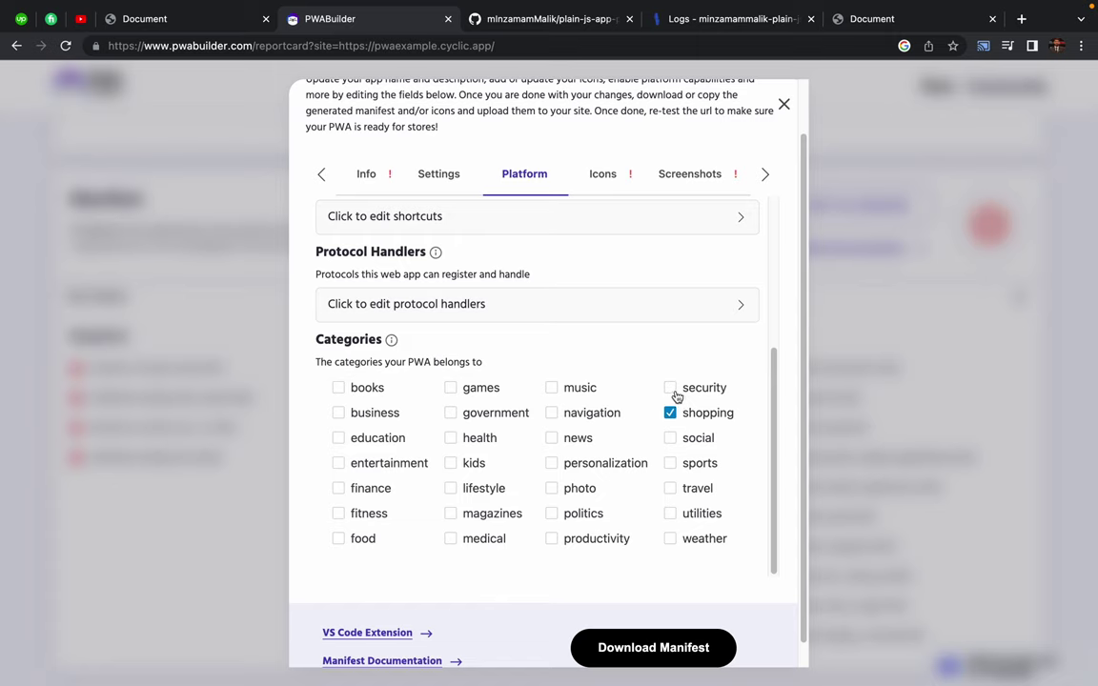
{"action": "left_click", "coordinate": [672, 516]}
{"action": "left_click", "coordinate": [338, 416]}
{"action": "scroll", "coordinate": [485, 426], "scroll_direction": "up", "scroll_amount": 1}
{"action": "scroll", "coordinate": [481, 435], "scroll_direction": "down", "scroll_amount": 1}
{"action": "scroll", "coordinate": [619, 279], "scroll_direction": "up", "scroll_amount": 3}
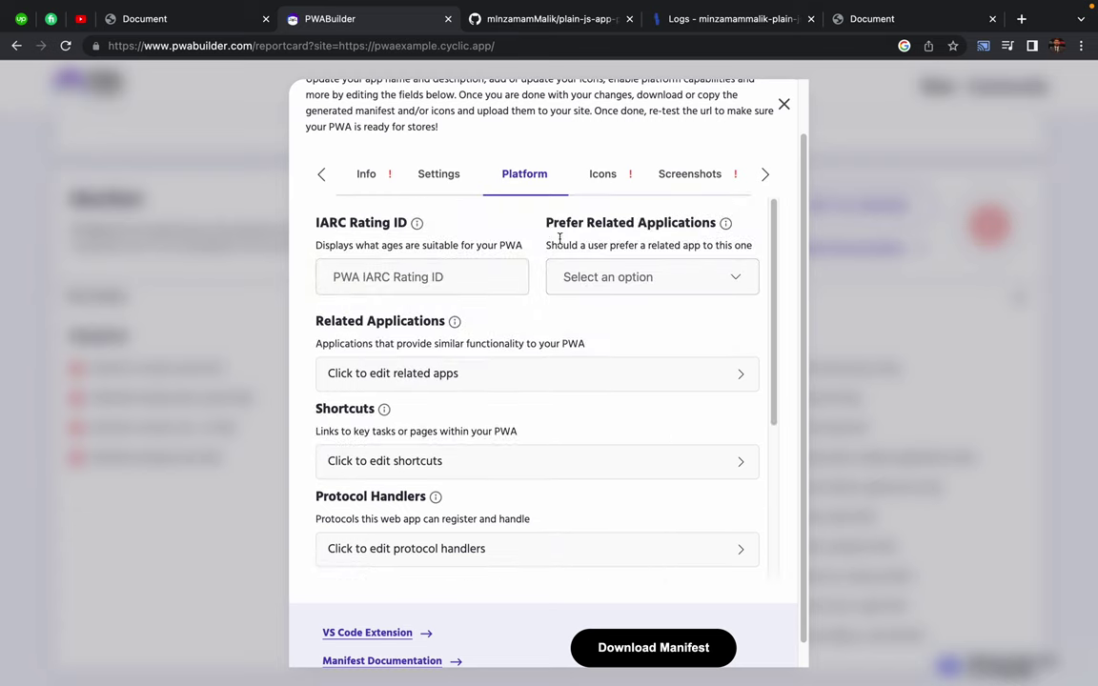
- Examine the app icon requirements in the manifest generator, including the required PNG icon size
{"action": "left_click", "coordinate": [606, 177]}
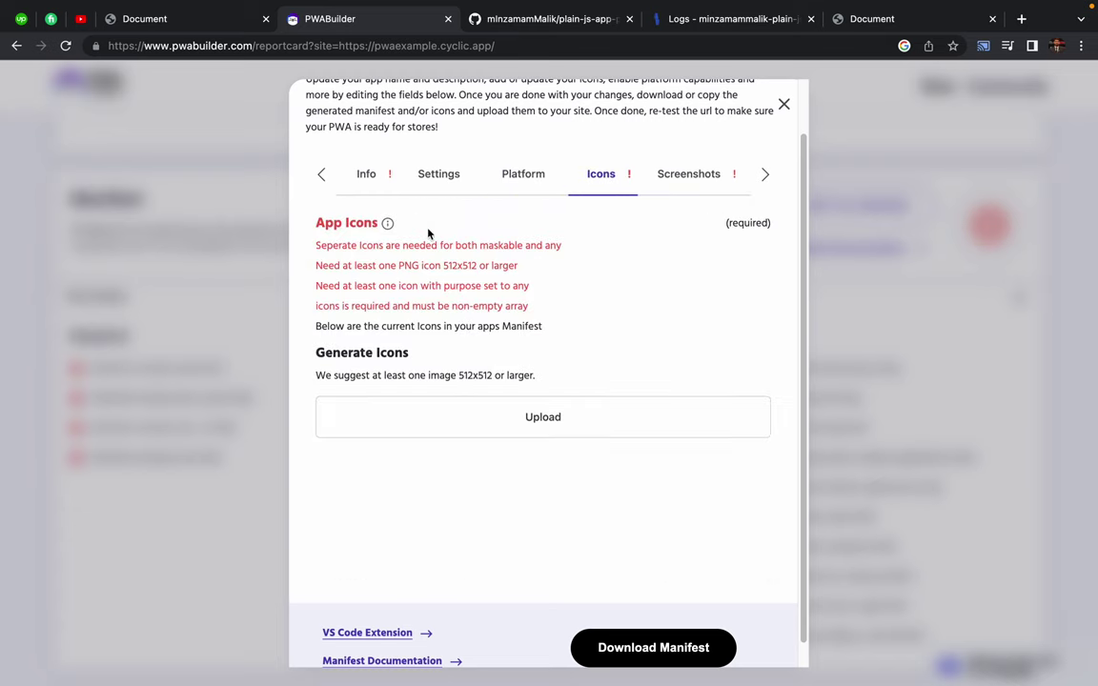
{"action": "left_click_drag", "start_coordinate": [428, 226], "coordinate": [320, 223]}
{"action": "left_click", "coordinate": [471, 229]}
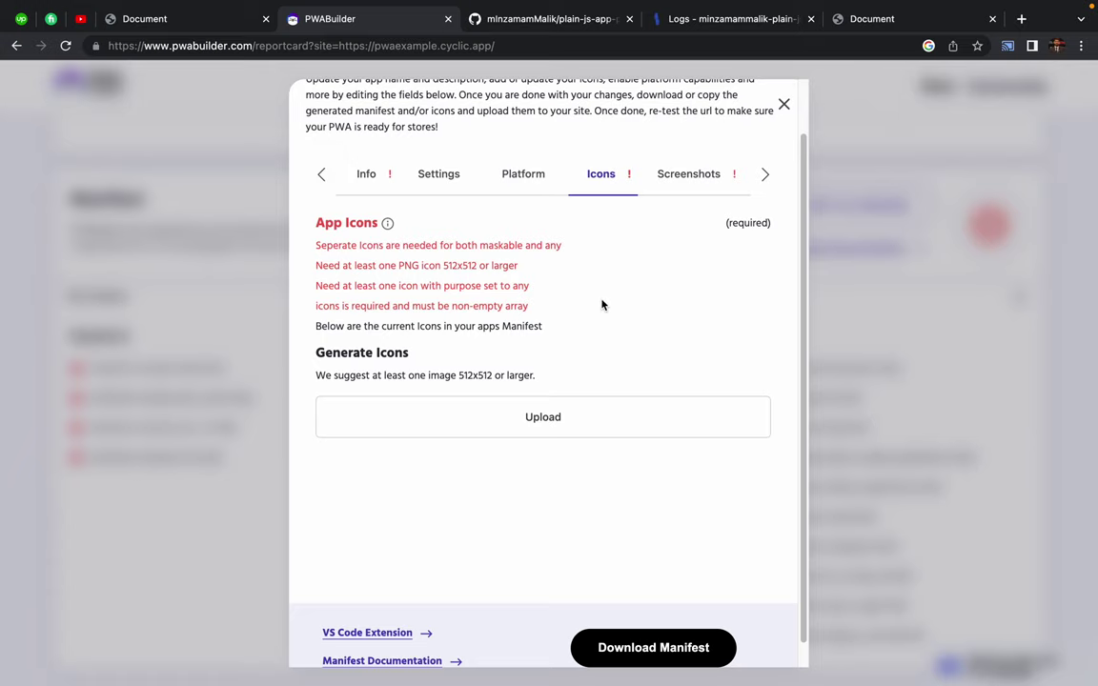
{"action": "mouse_move", "coordinate": [545, 5]}
{"action": "left_click_drag", "start_coordinate": [315, 241], "coordinate": [521, 302]}
{"action": "left_click_drag", "start_coordinate": [443, 265], "coordinate": [520, 257]}
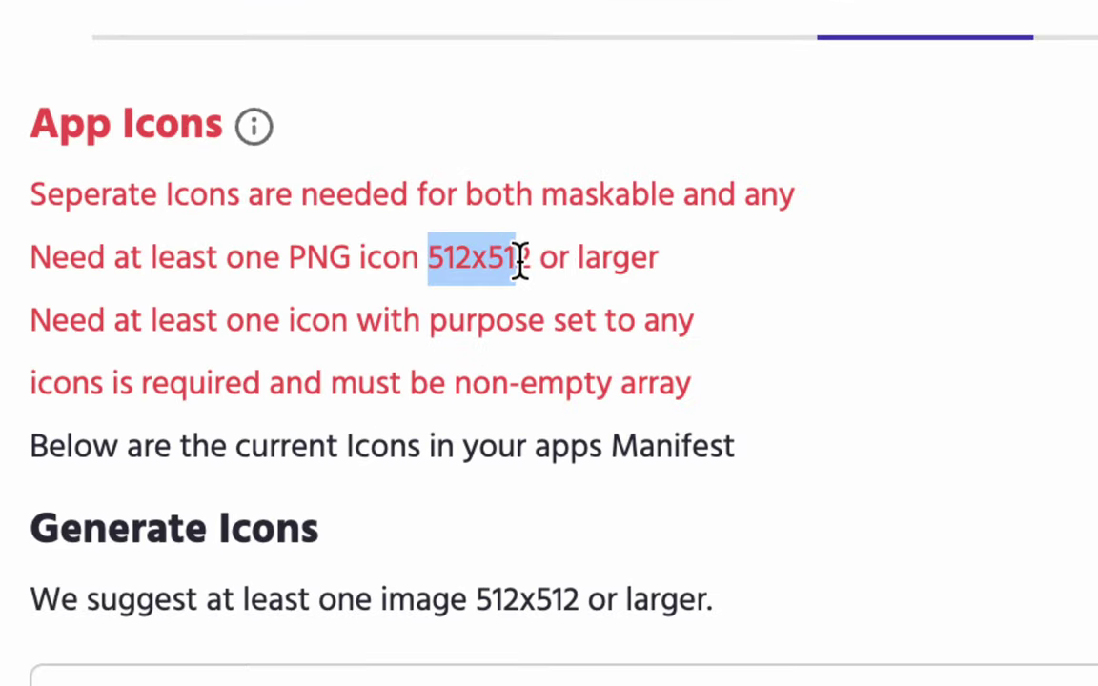
{"action": "left_click", "coordinate": [523, 258]}
{"action": "double_click", "coordinate": [473, 263]}
{"action": "left_click", "coordinate": [473, 262]}
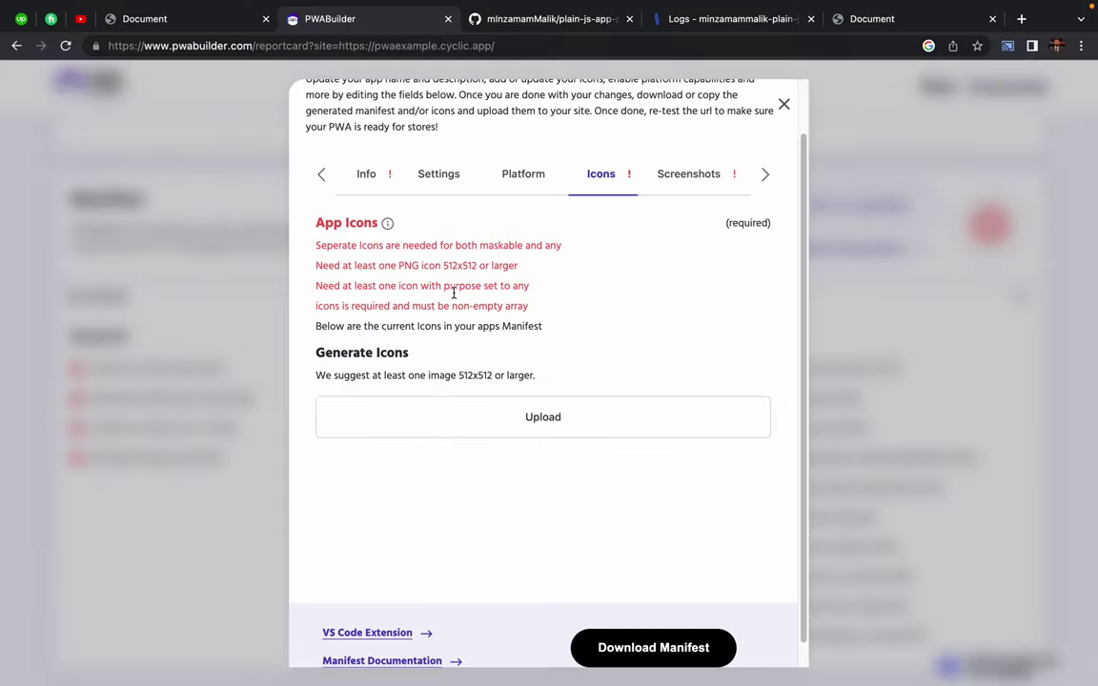
- Search Google Images for "png icon 512x512" in a new browser tab
{"action": "left_click", "coordinate": [895, 21]}
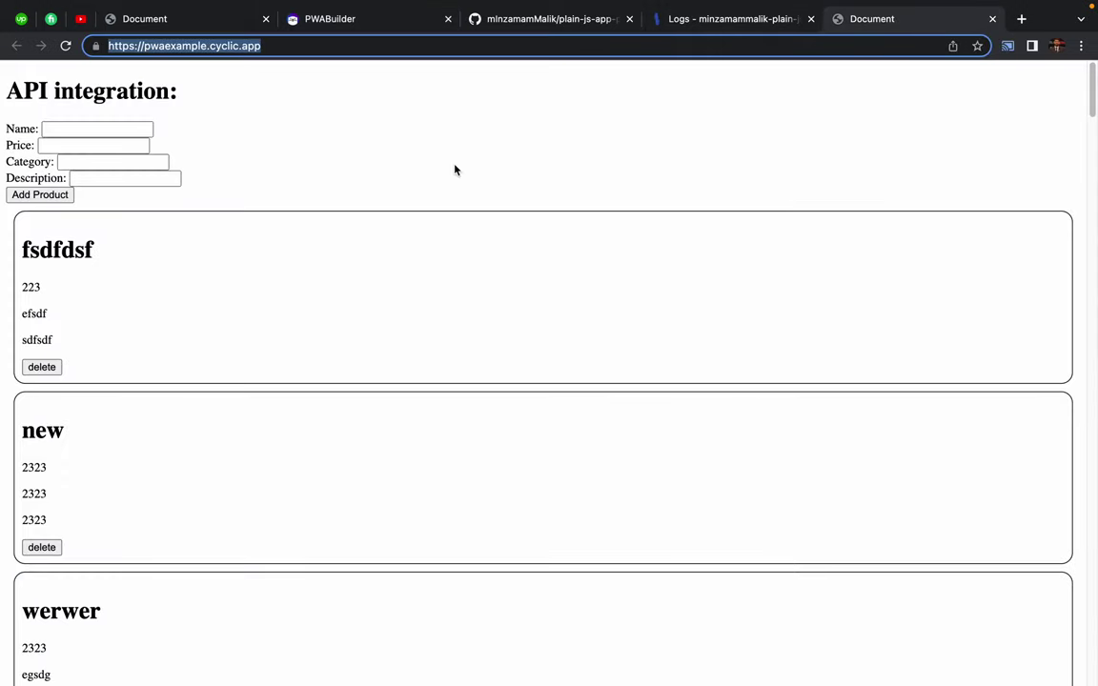
{"action": "left_click", "coordinate": [1017, 23]}
{"action": "left_click", "coordinate": [642, 45]}
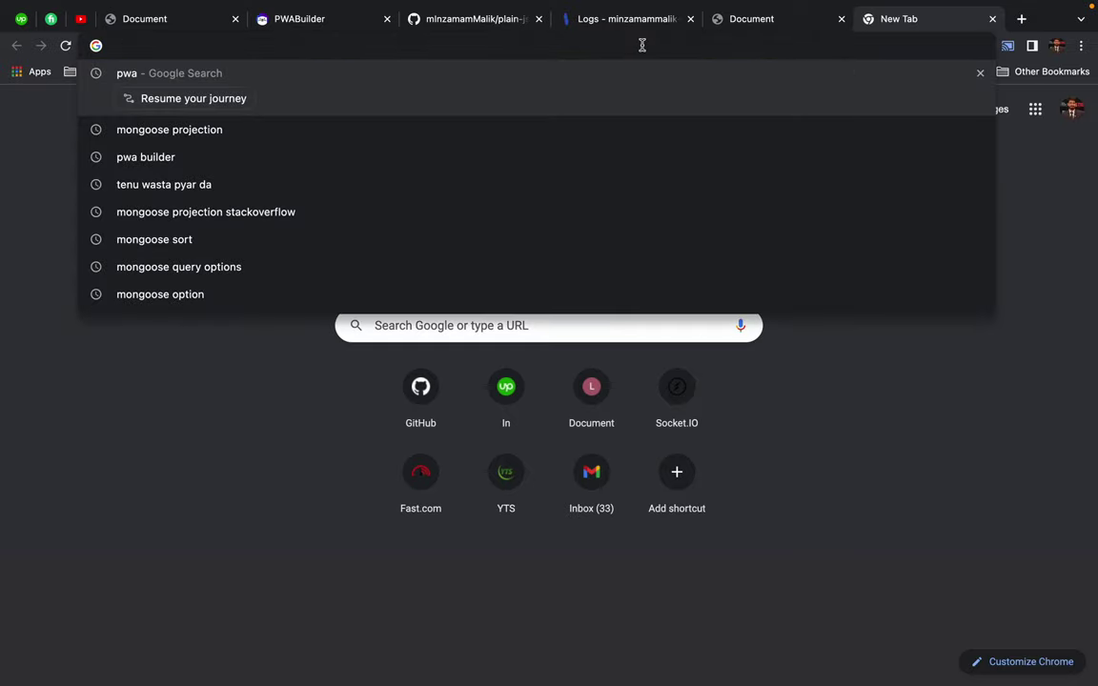
{"action": "type", "text": "png icon"}
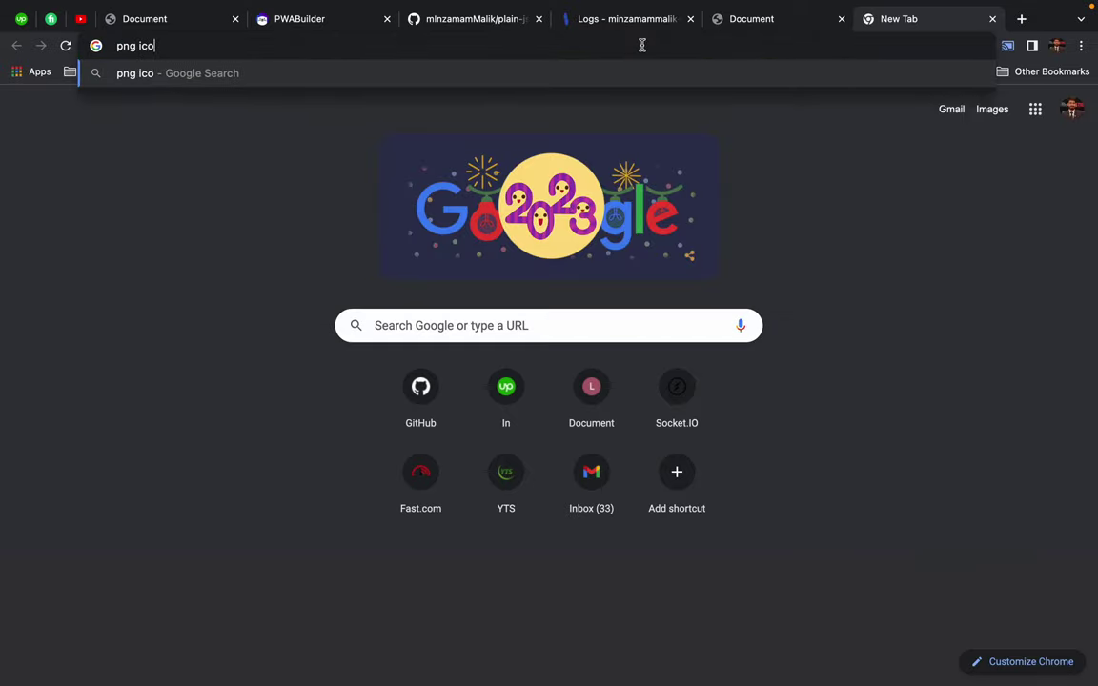
{"action": "key", "text": "Return"}
{"action": "left_click", "coordinate": [232, 103]}
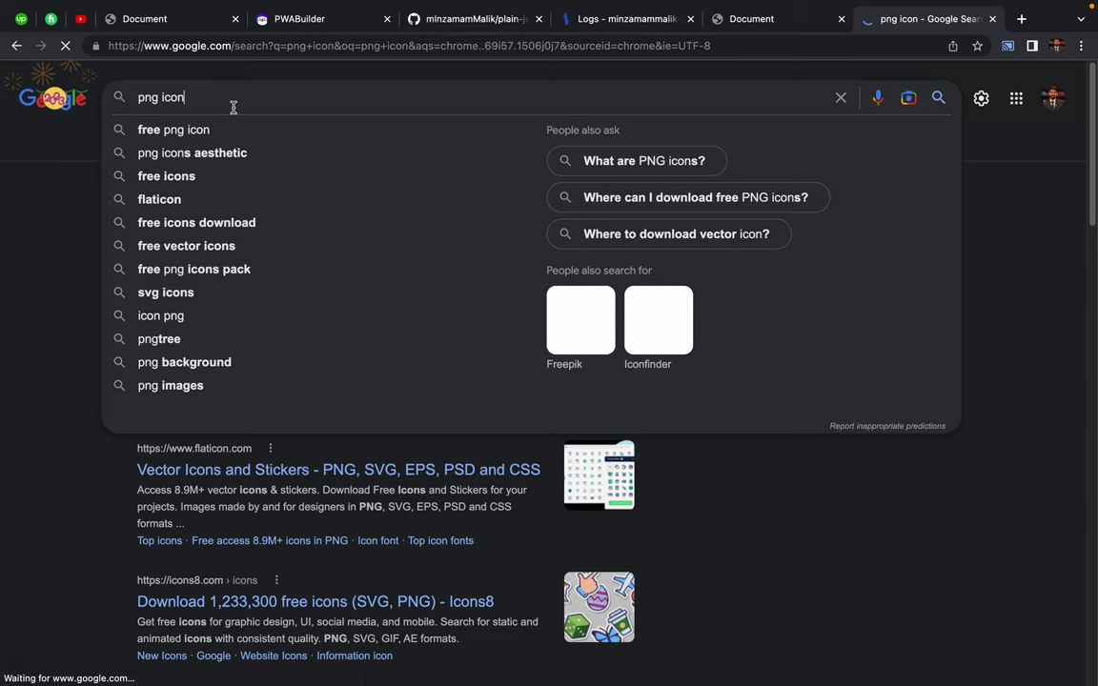
{"action": "type", "text": "512x512"}
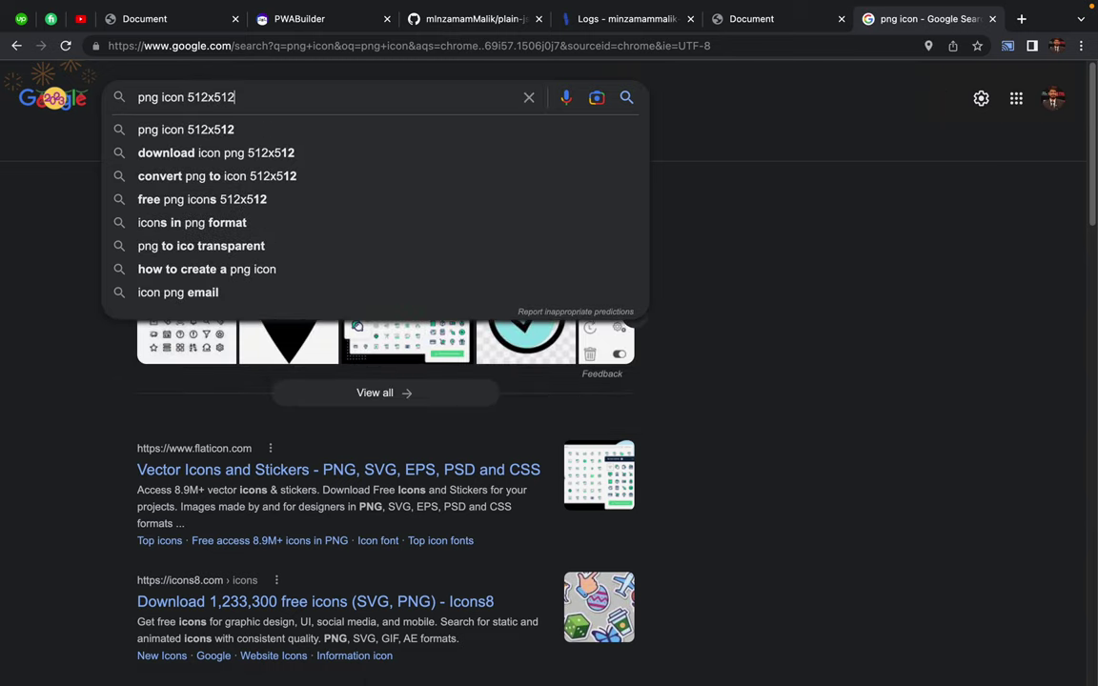
{"action": "key", "text": "Return"}
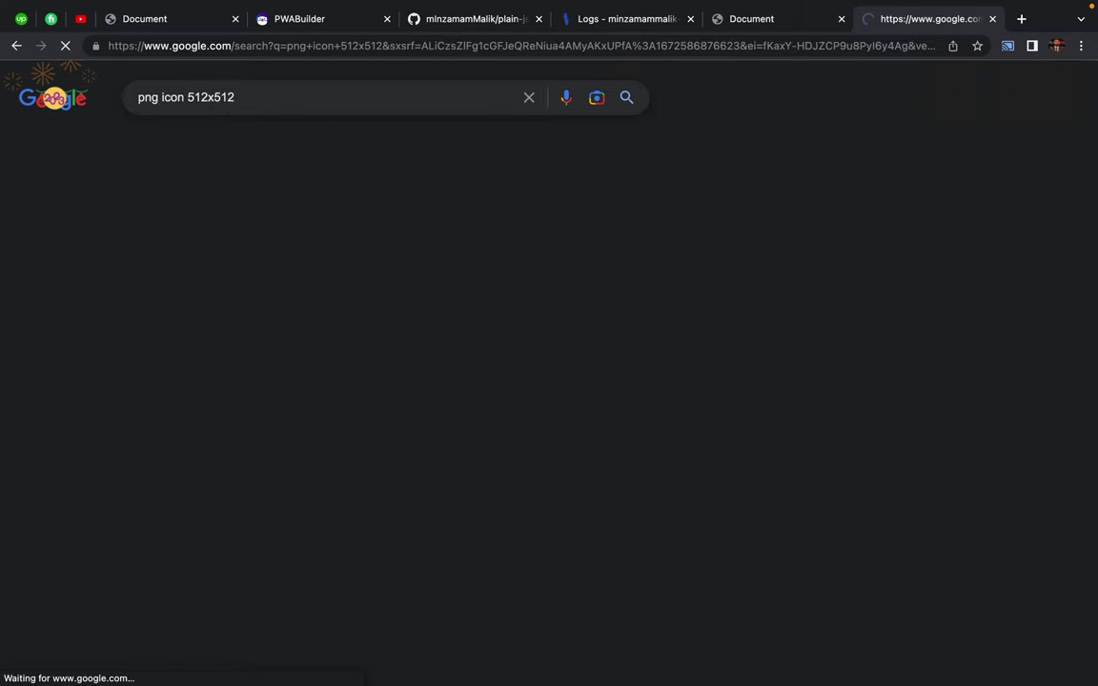
{"action": "left_click", "coordinate": [210, 153]}
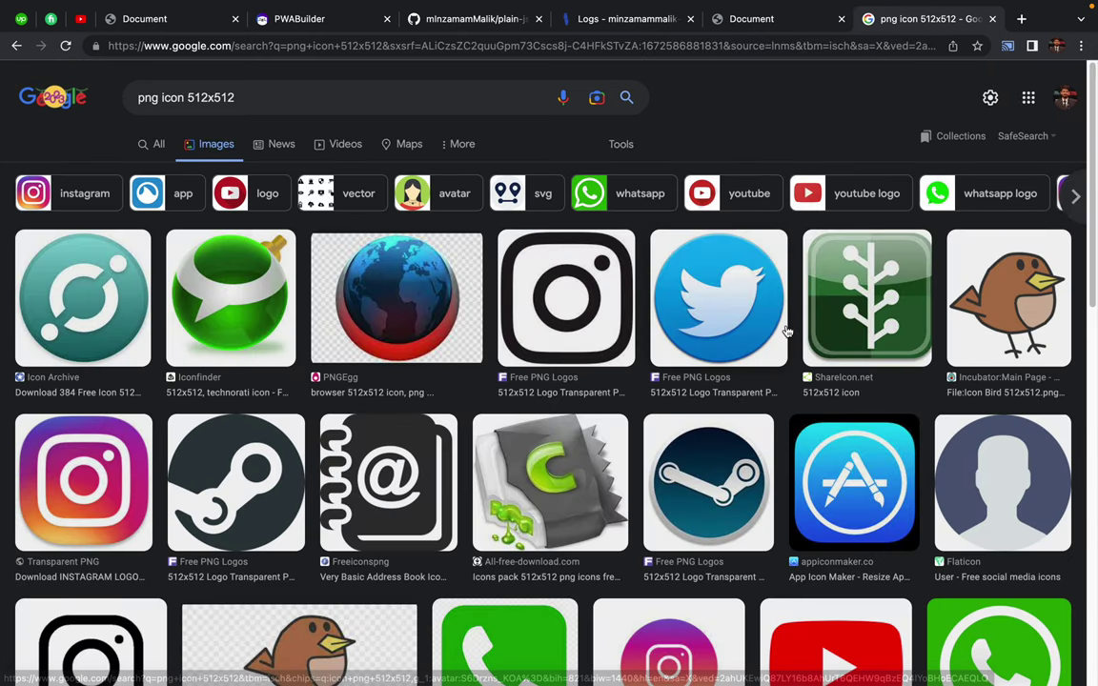
- Refine the image search to "png icon 512x512 daraz" and open the Daraz Online Shopping App icon from Google Play in its own tab
{"action": "left_click", "coordinate": [269, 94]}
{"action": "type", "text": "daraz"}
{"action": "key", "text": "Return"}
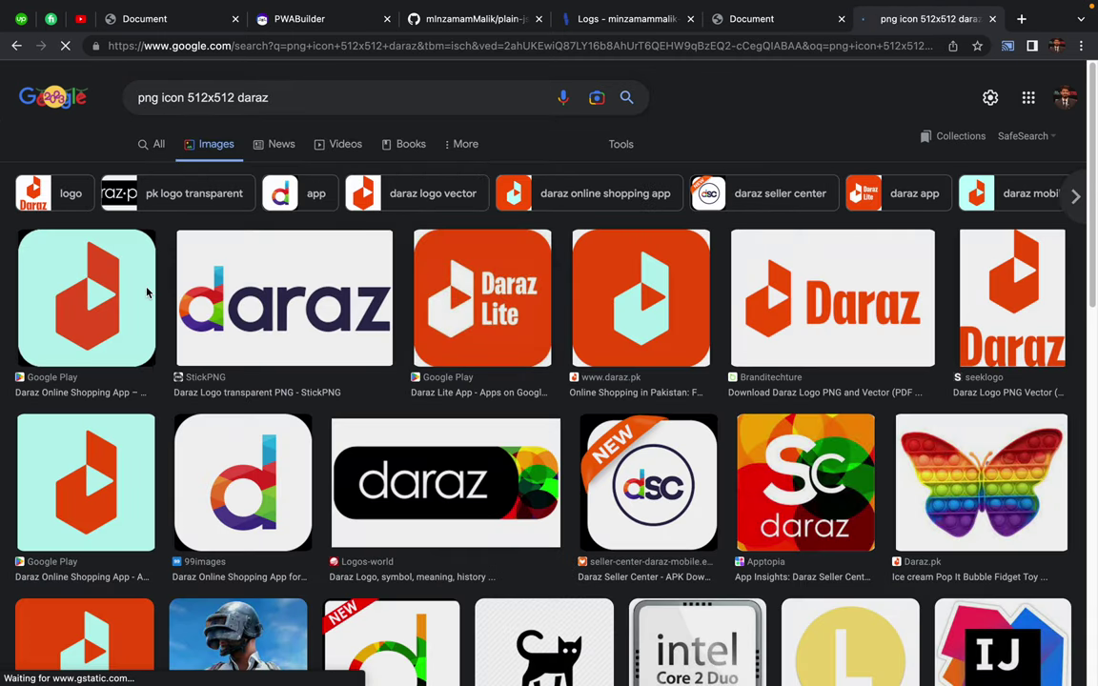
{"action": "left_click", "coordinate": [86, 301]}
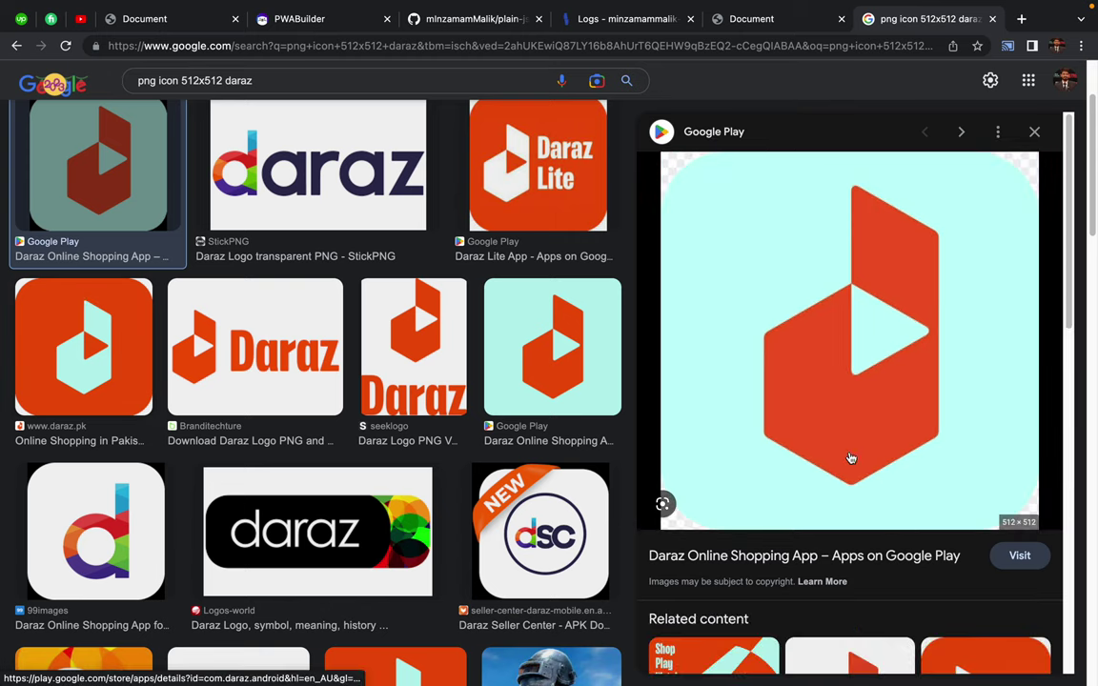
{"action": "left_click_drag", "start_coordinate": [811, 348], "coordinate": [797, 292]}
{"action": "right_click", "coordinate": [800, 262]}
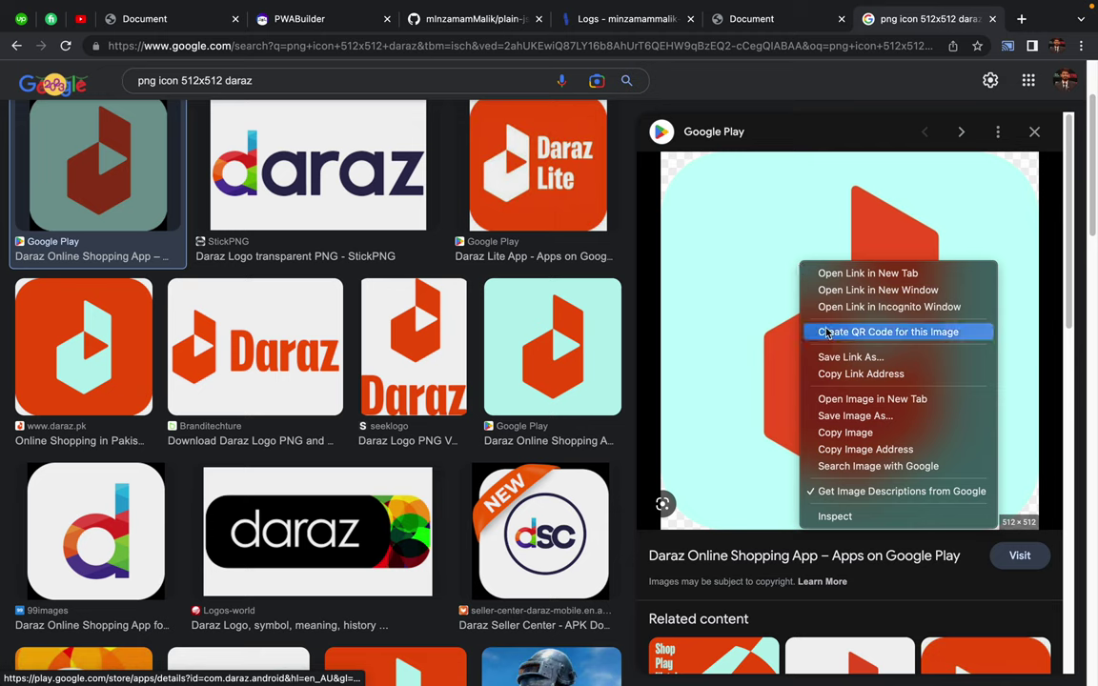
{"action": "left_click", "coordinate": [867, 400]}
{"action": "left_click", "coordinate": [929, 19]}
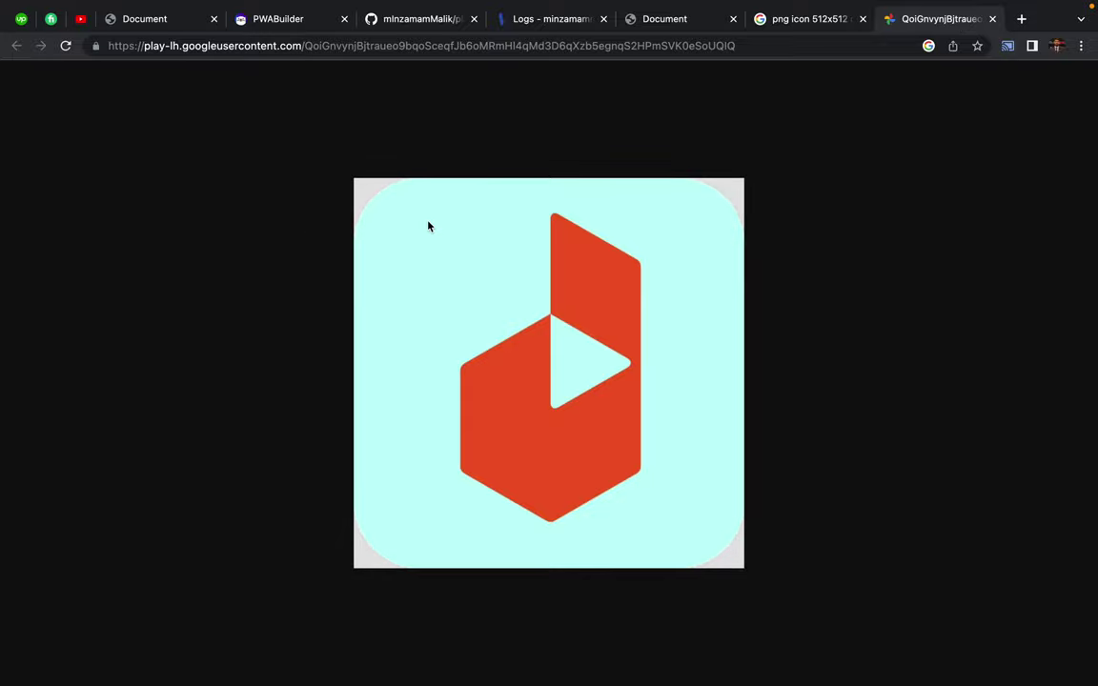
- Save the icon as unnamed.png in the Downloads folder and close the image and search tabs
{"action": "key", "text": "super+s"}
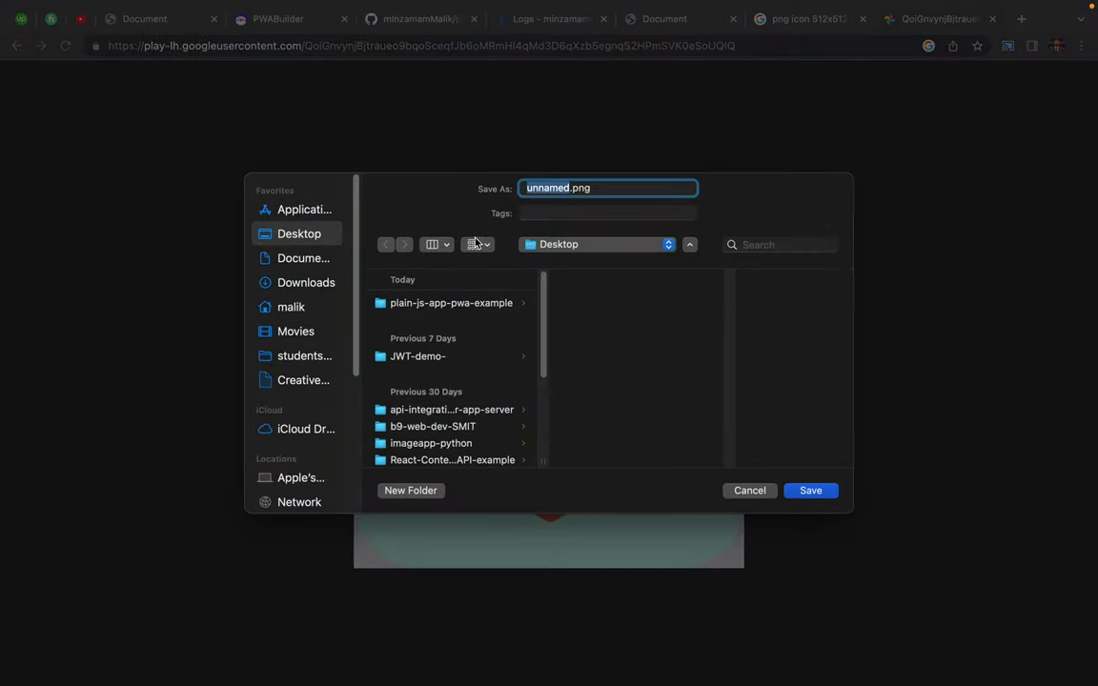
{"action": "left_click", "coordinate": [295, 258]}
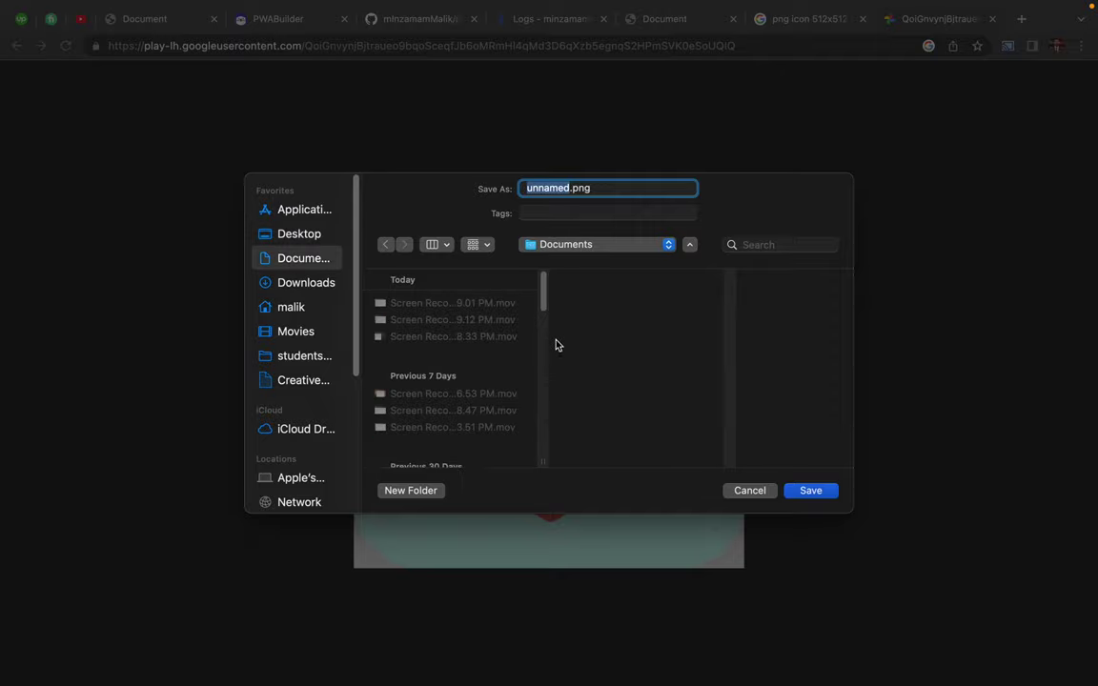
{"action": "left_click", "coordinate": [306, 282]}
{"action": "left_click", "coordinate": [810, 491]}
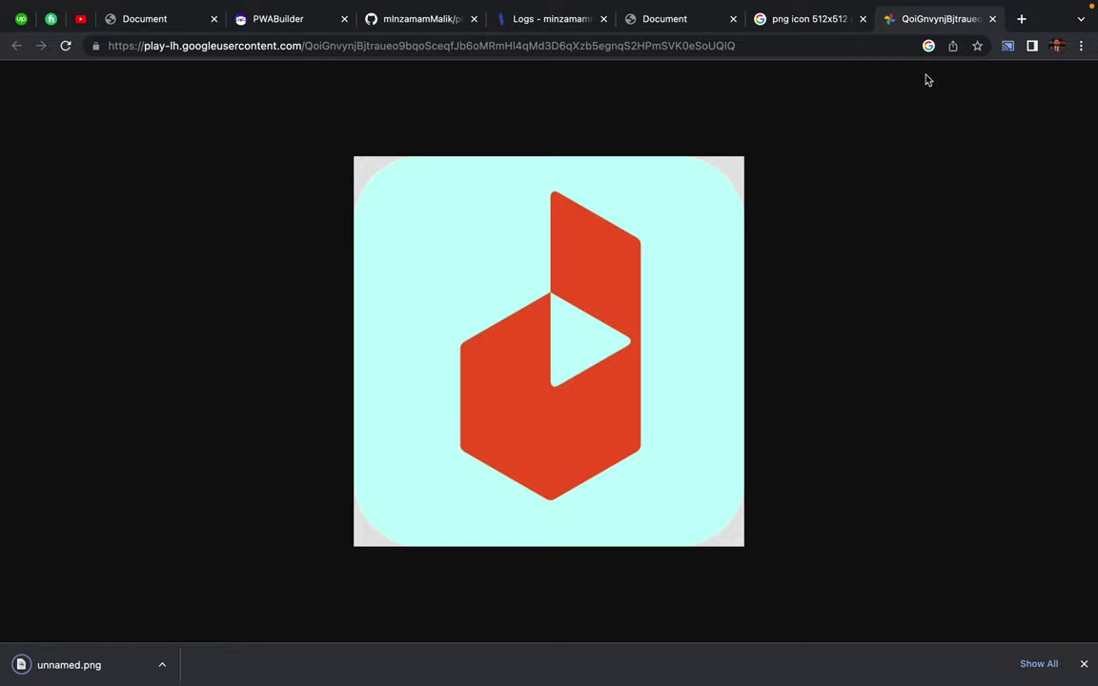
{"action": "left_click", "coordinate": [993, 18]}
{"action": "left_click", "coordinate": [993, 18]}
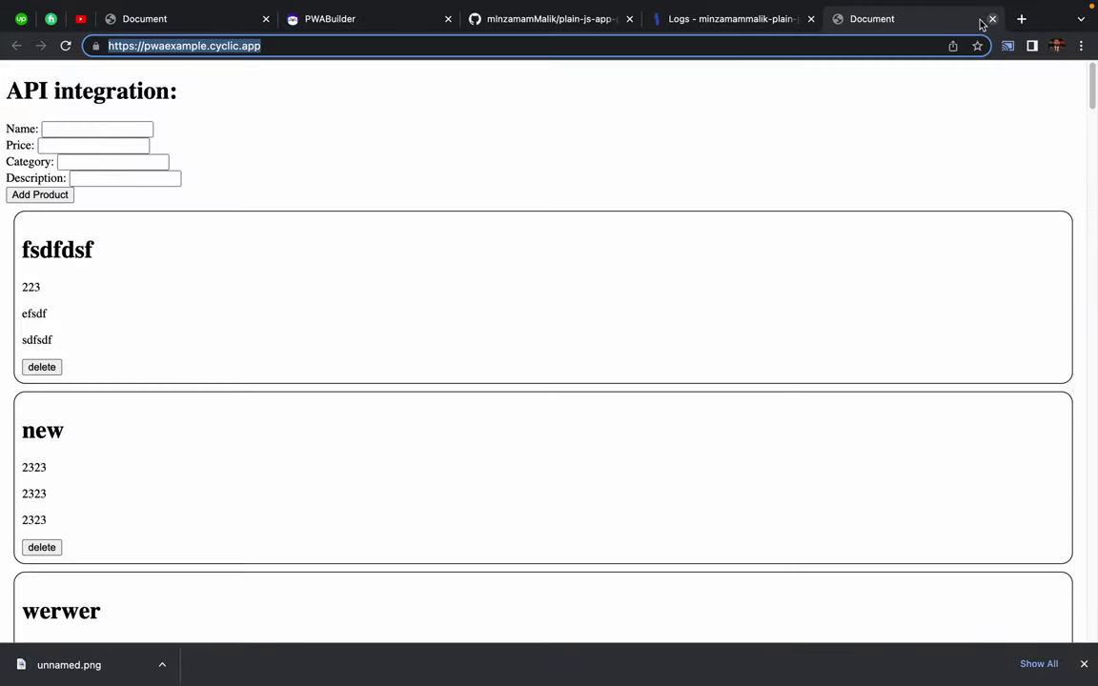
- Return to PWABuilder and upload unnamed.png from Downloads as the app icon
{"action": "left_click", "coordinate": [374, 20]}
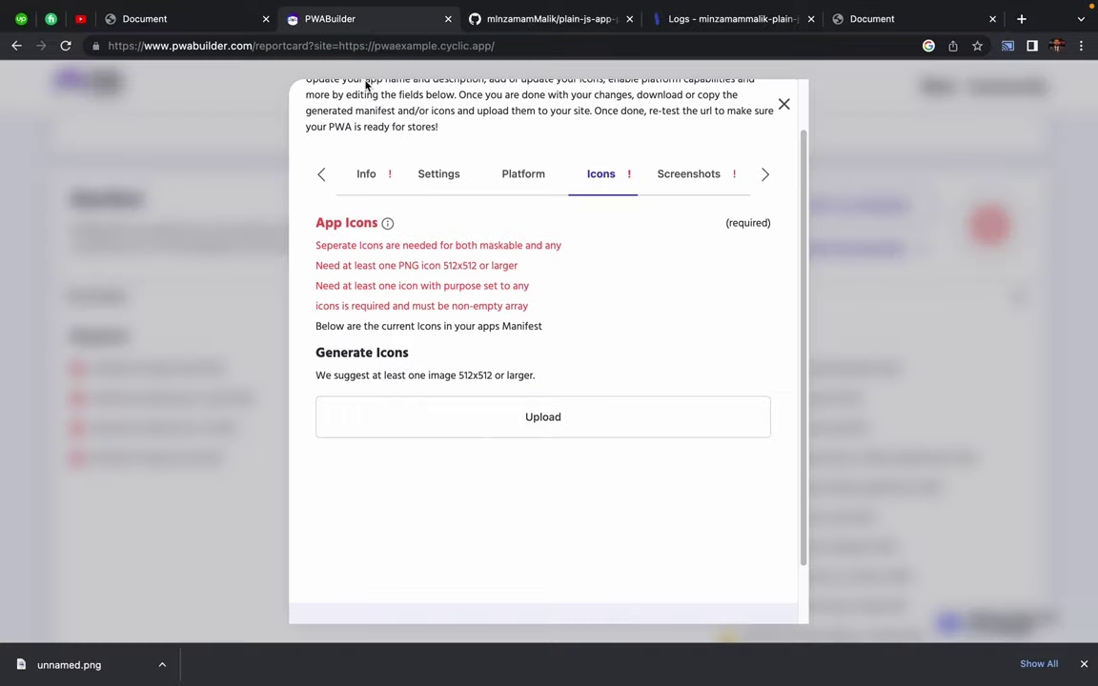
{"action": "left_click", "coordinate": [536, 430]}
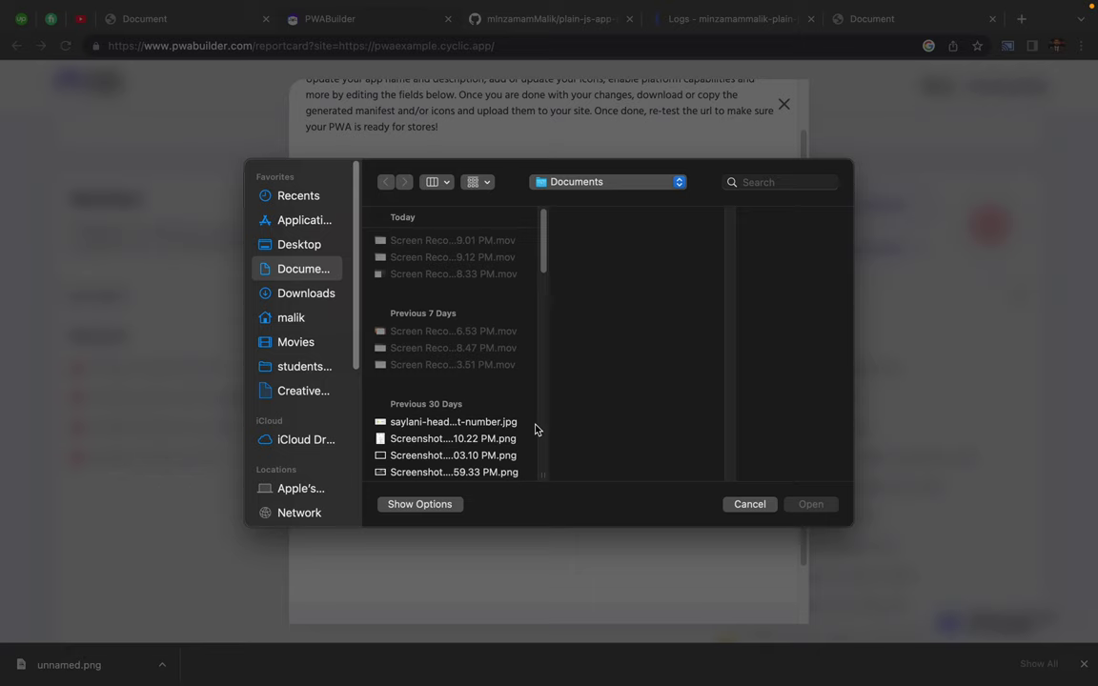
{"action": "left_click", "coordinate": [293, 298]}
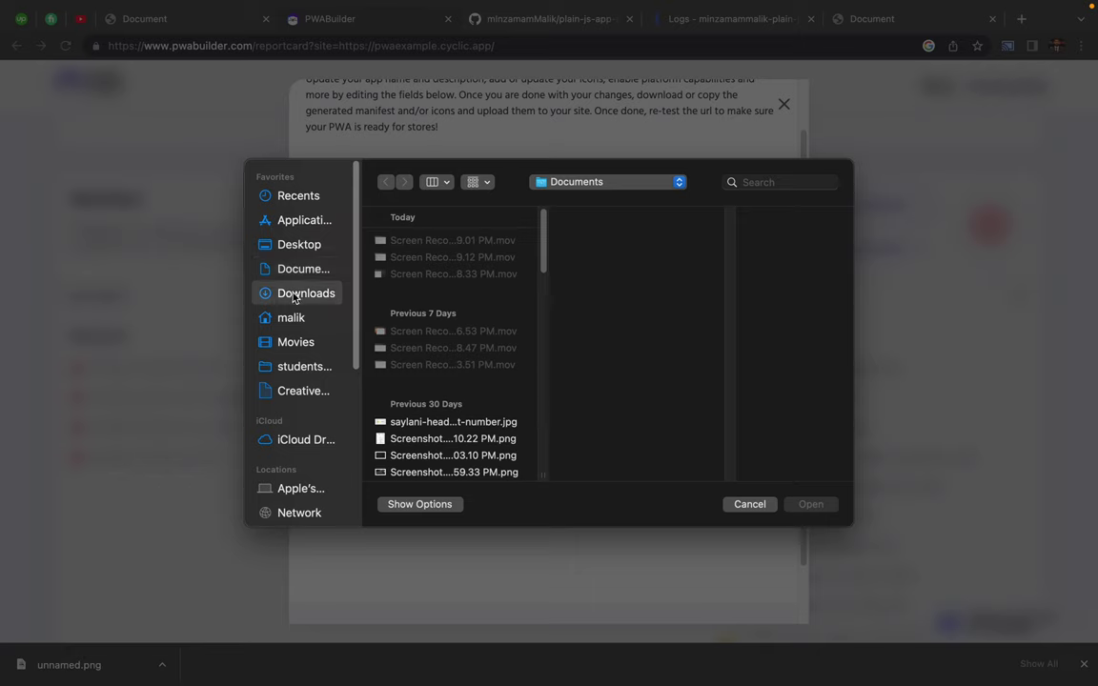
{"action": "left_click", "coordinate": [415, 294]}
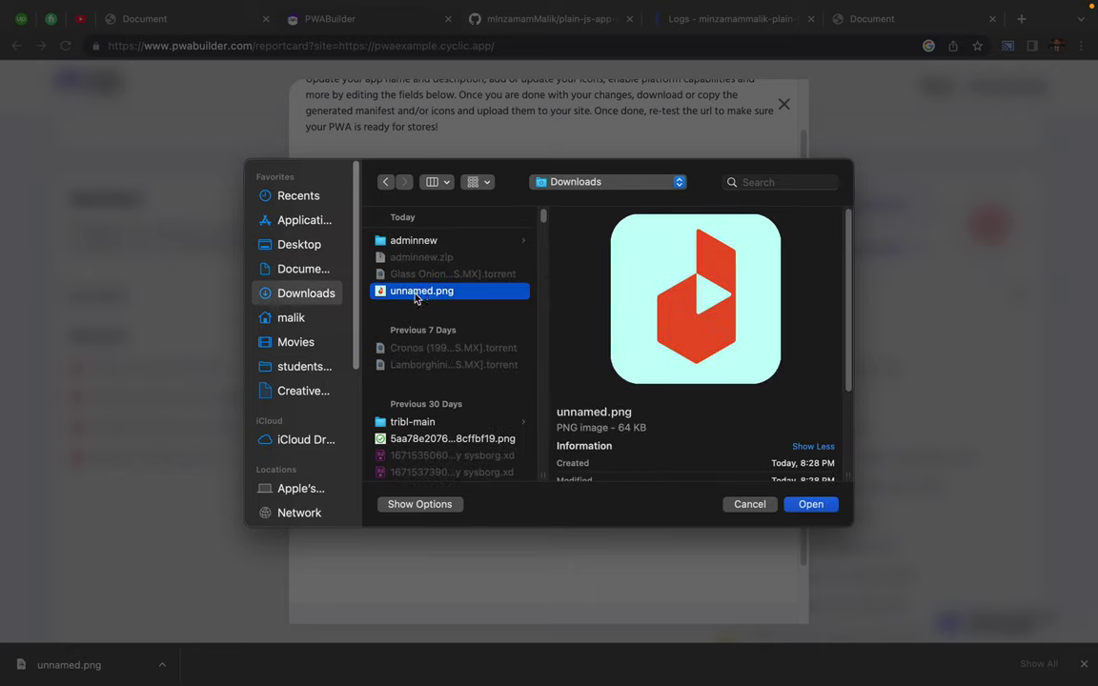
{"action": "double_click", "coordinate": [415, 294]}
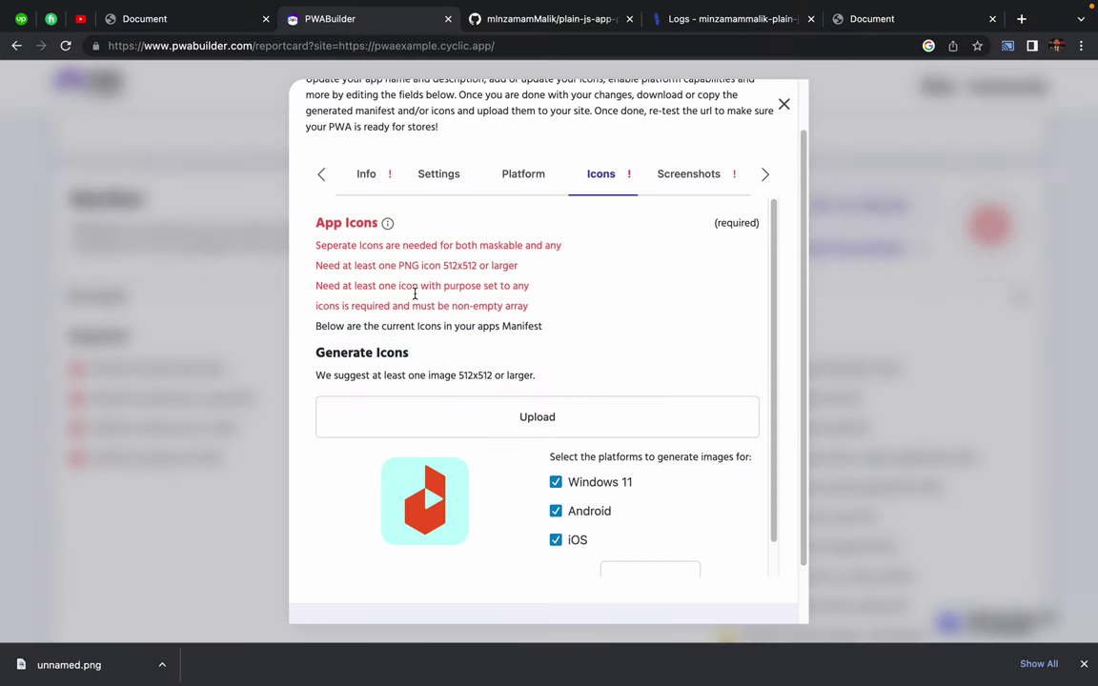
- Generate and download the icon zip for Windows 11, Android and iOS, and dismiss the downloads bar
{"action": "scroll", "coordinate": [634, 304], "scroll_direction": "down", "scroll_amount": 1}
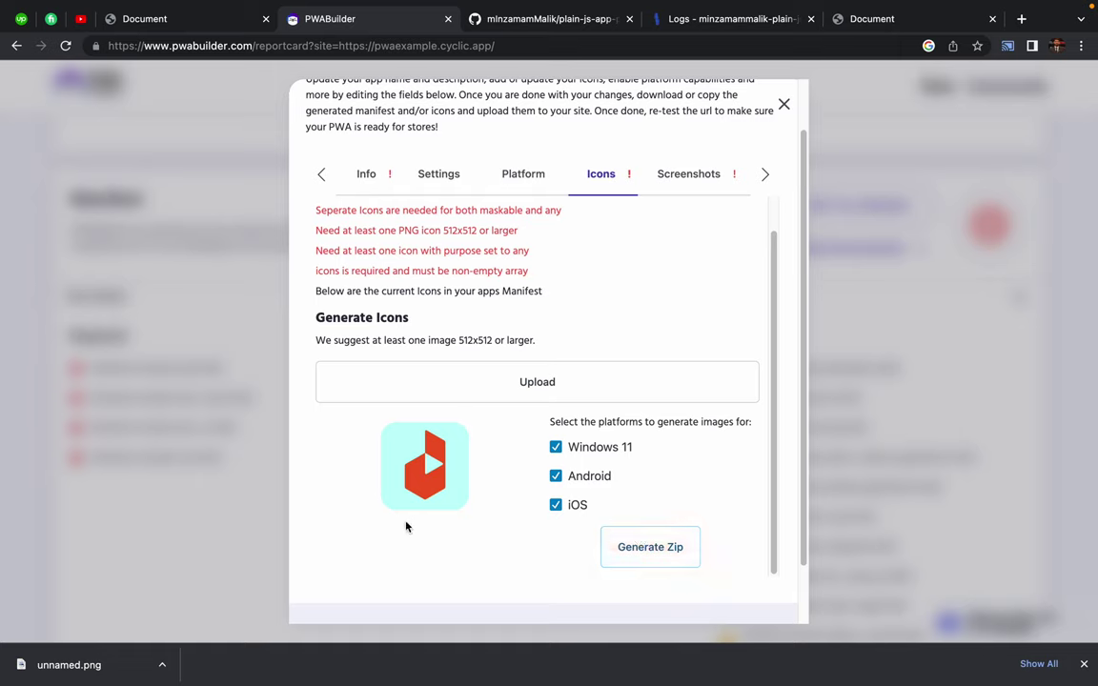
{"action": "left_click", "coordinate": [658, 547]}
{"action": "scroll", "coordinate": [615, 332], "scroll_direction": "down", "scroll_amount": 2}
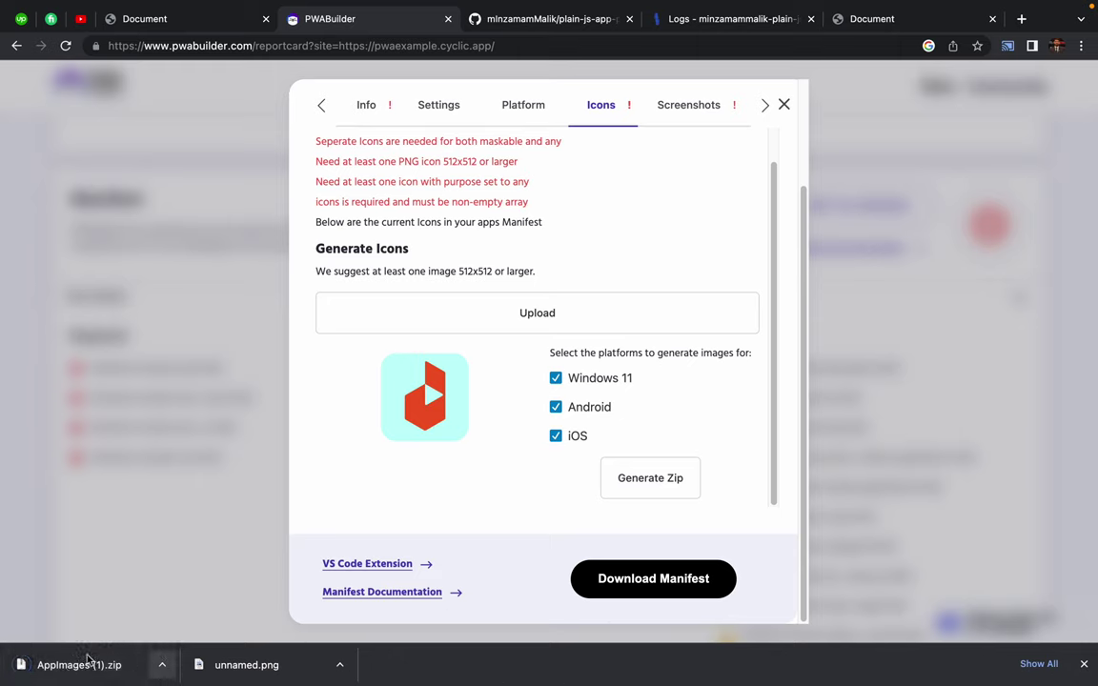
{"action": "left_click", "coordinate": [1083, 664]}
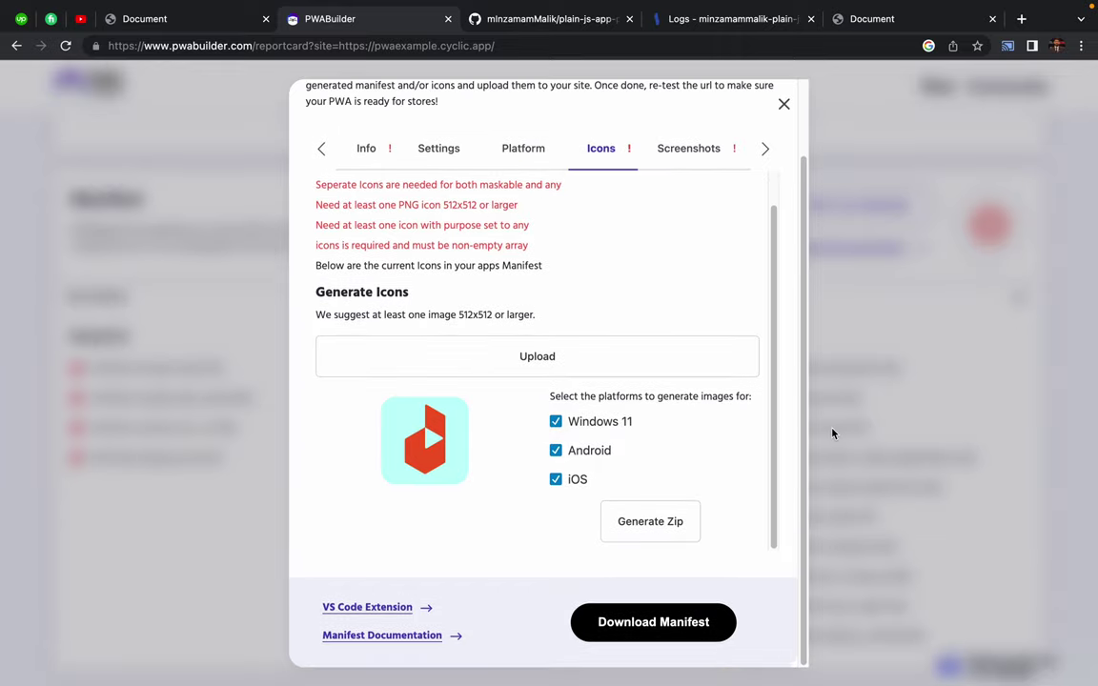
- Switch to the Downloads folder in Finder and extract AppImages (1).zip there
{"action": "key", "text": "ctrl+Left"}
{"action": "key", "text": "ctrl+Left"}
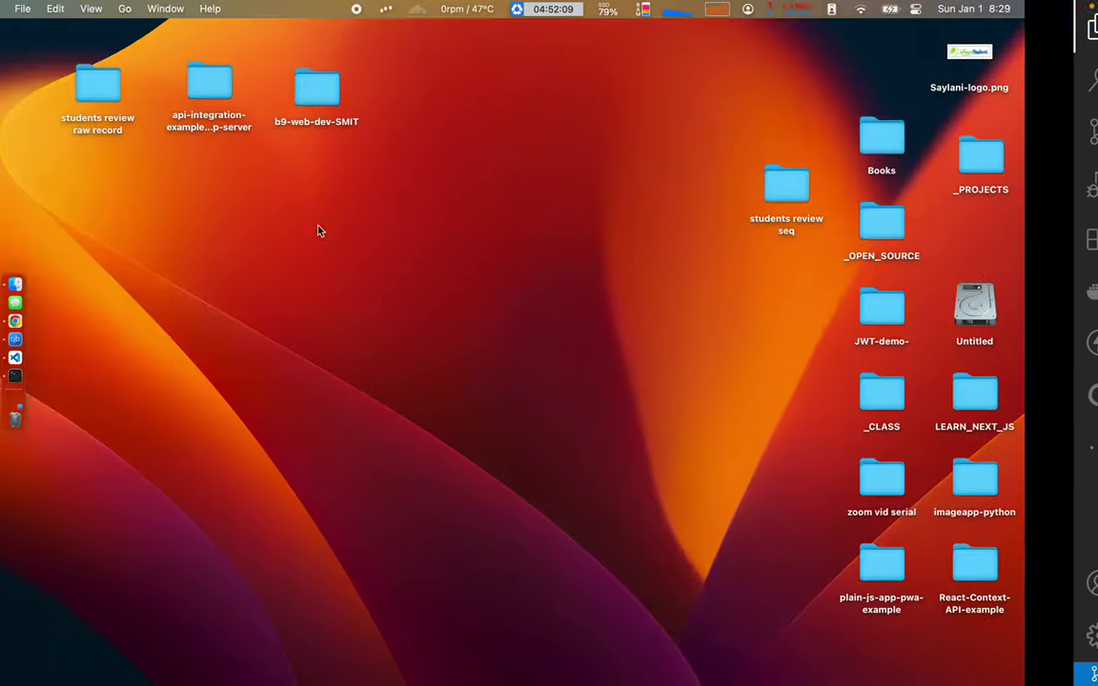
{"action": "left_click", "coordinate": [20, 284]}
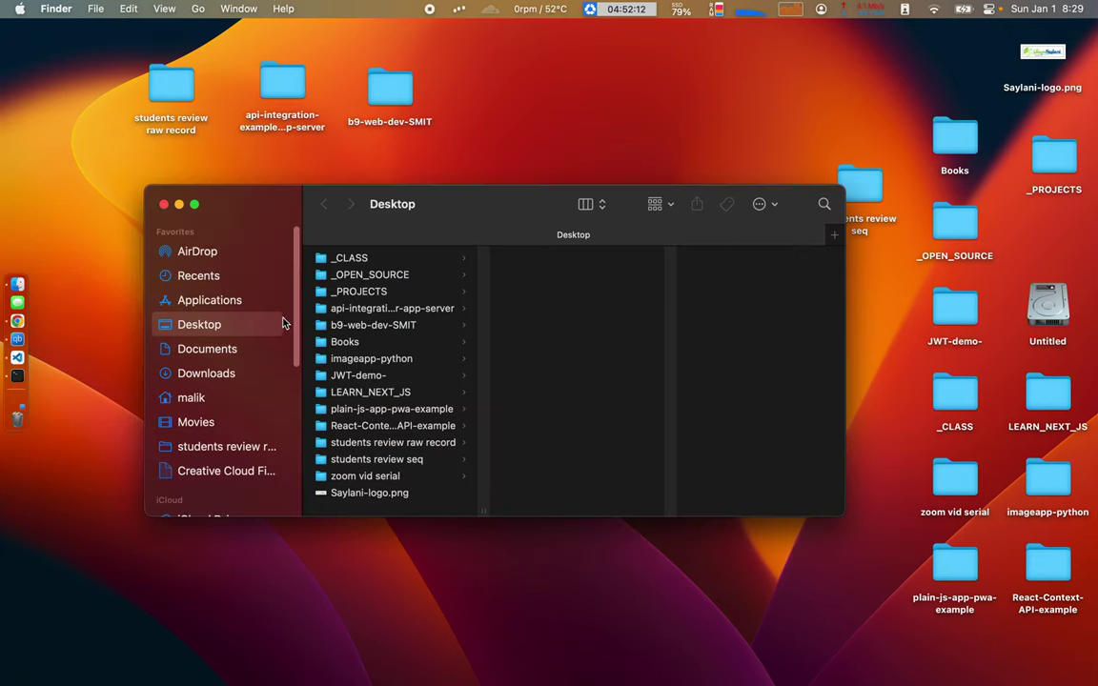
{"action": "left_click", "coordinate": [204, 372]}
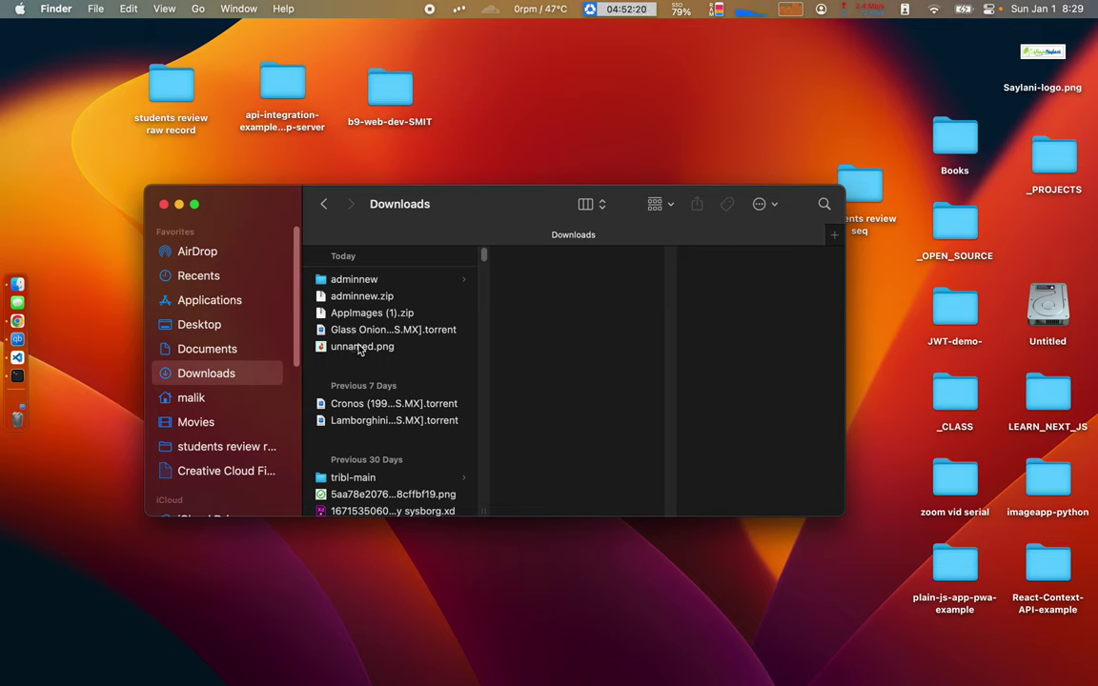
{"action": "left_click", "coordinate": [365, 313]}
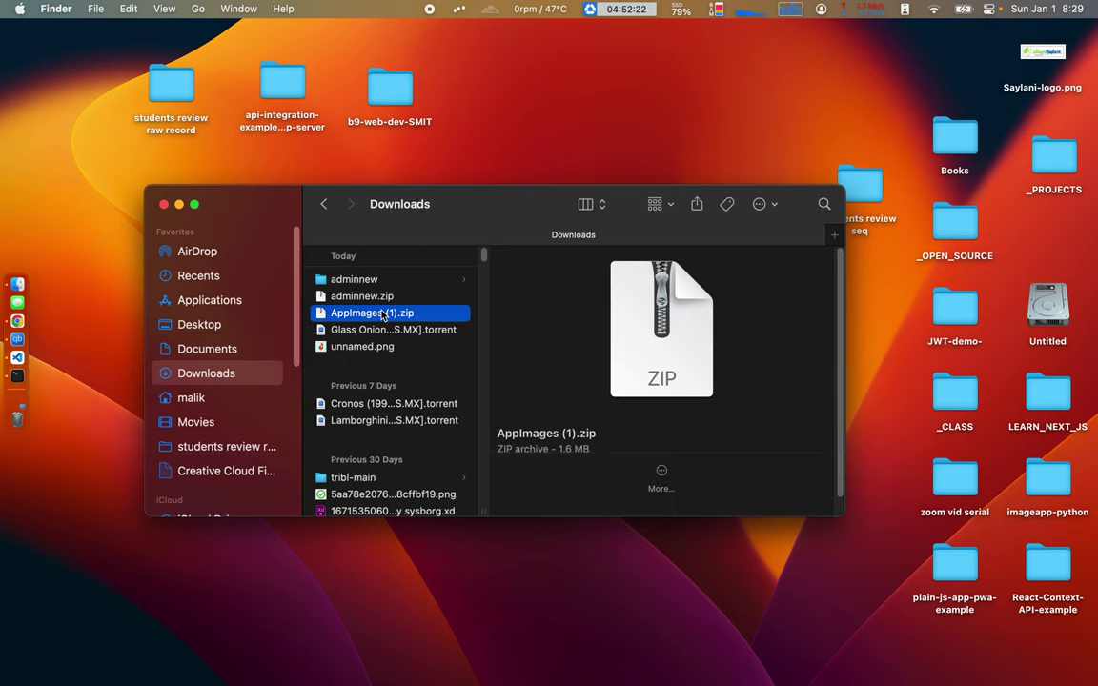
{"action": "double_click", "coordinate": [383, 314]}
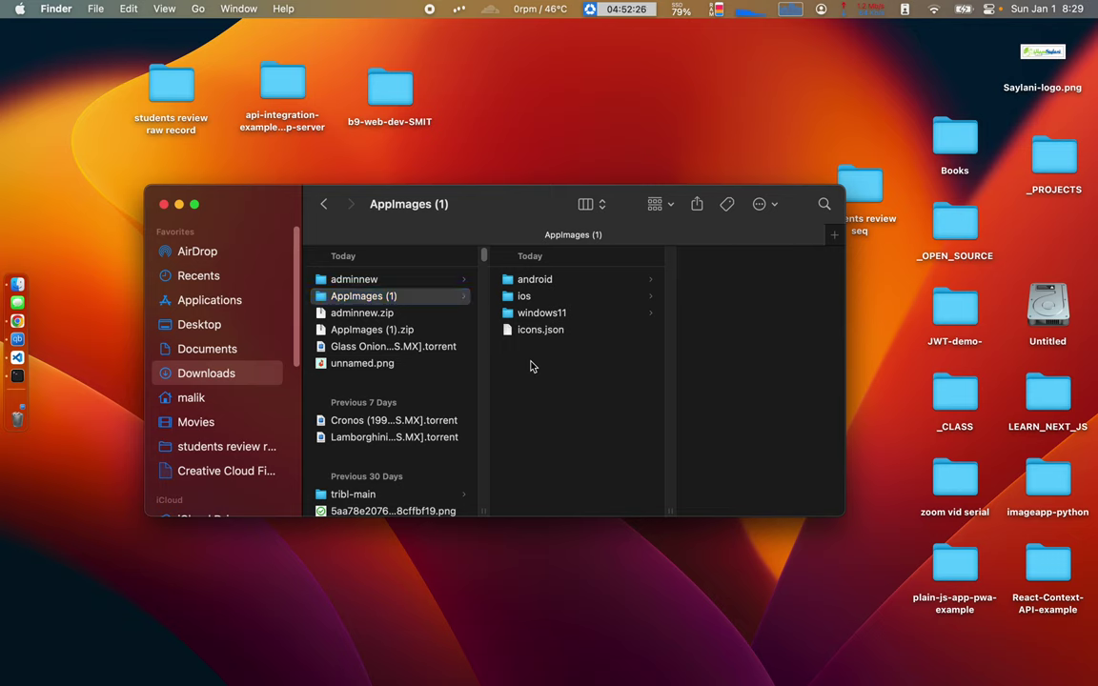
- Copy the extracted android, ios and windows11 folders and icons.json into the project's web folder in VS Code
{"action": "left_click_drag", "start_coordinate": [532, 363], "coordinate": [529, 245]}
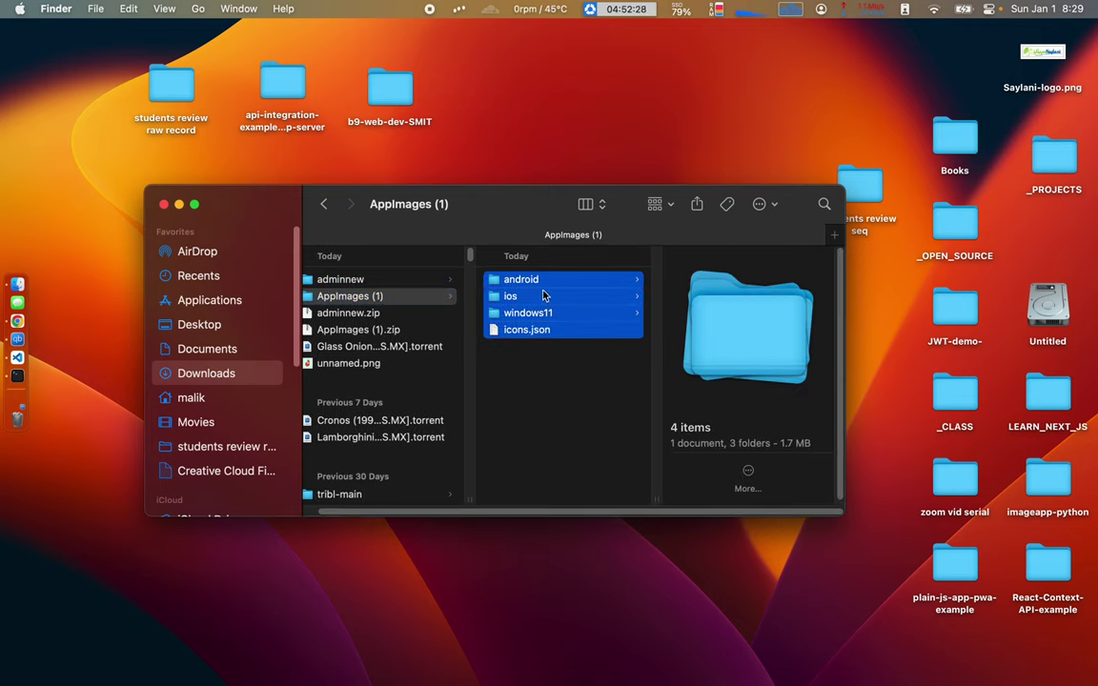
{"action": "right_click", "coordinate": [531, 294]}
{"action": "key", "text": "Escape"}
{"action": "left_click_drag", "start_coordinate": [510, 308], "coordinate": [109, 146]}
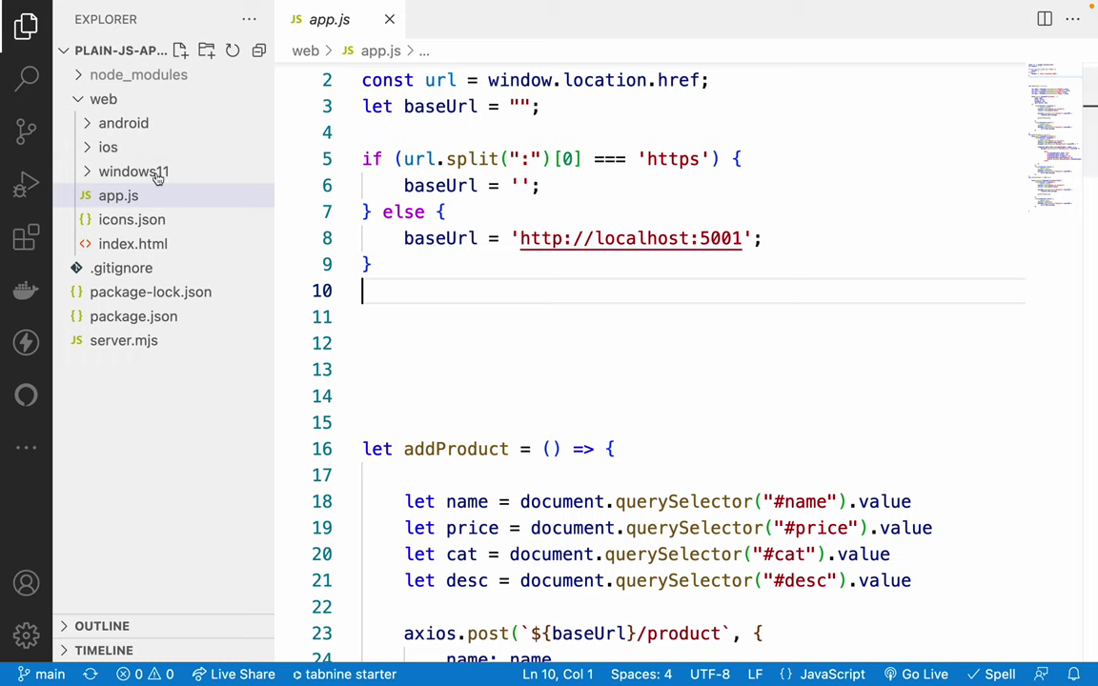
{"action": "left_click", "coordinate": [81, 101]}
{"action": "left_click", "coordinate": [81, 101]}
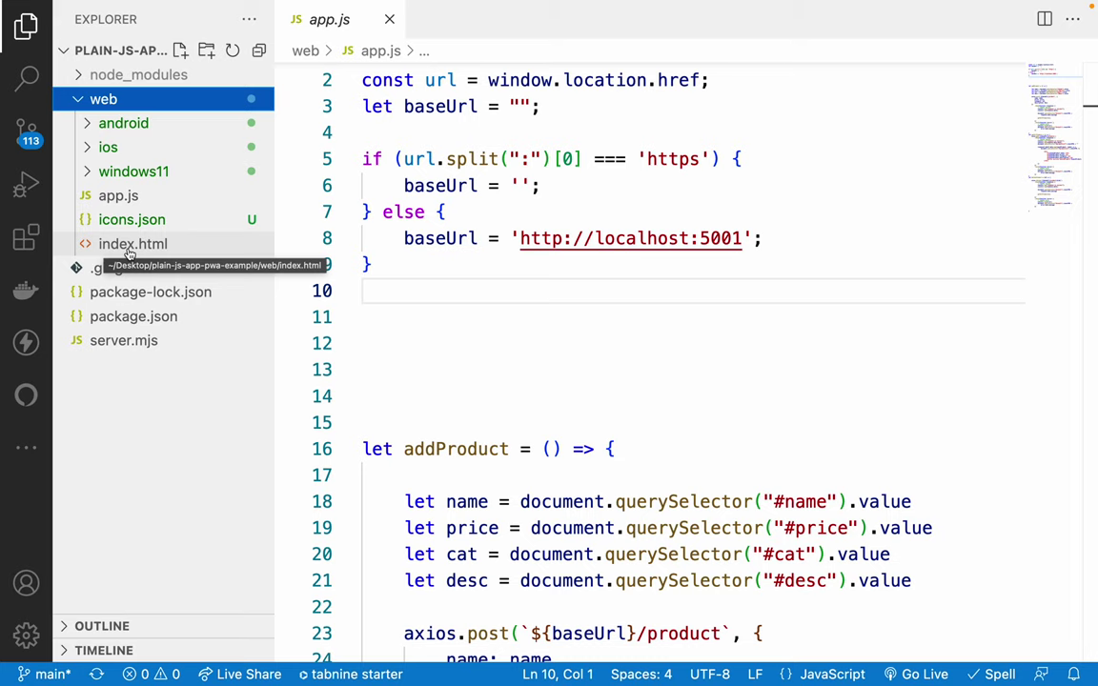
- Preview the launcher icons in web/android at their different sizes, up to 512x512, and collapse the folder
{"action": "left_click", "coordinate": [88, 128]}
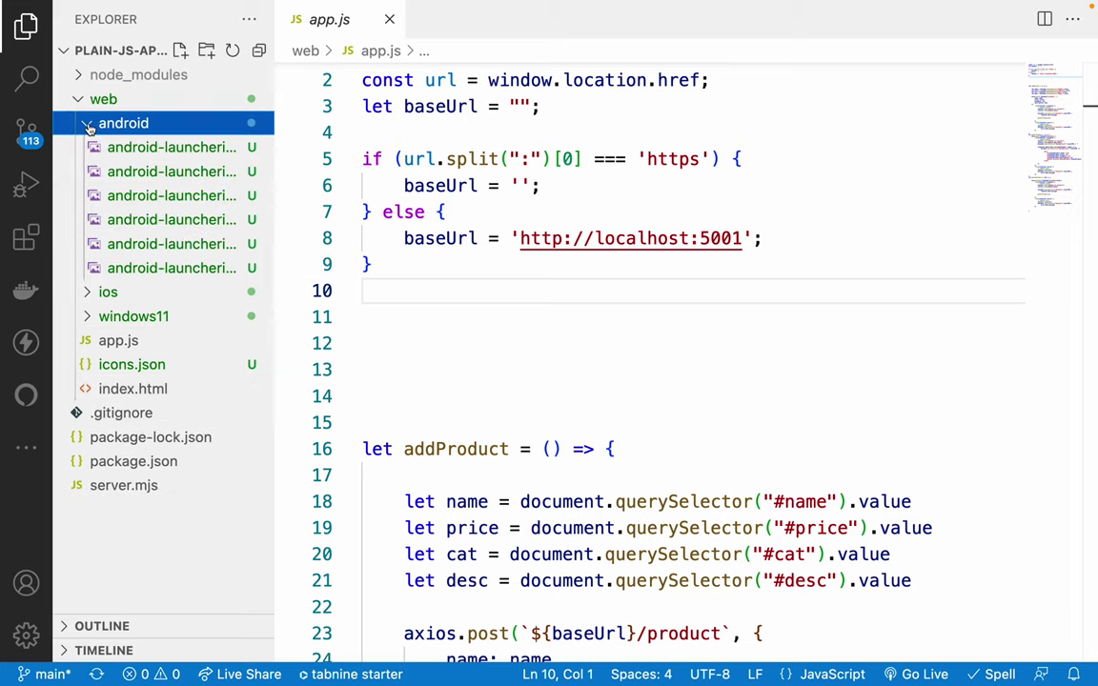
{"action": "left_click", "coordinate": [112, 148]}
{"action": "left_click", "coordinate": [145, 172]}
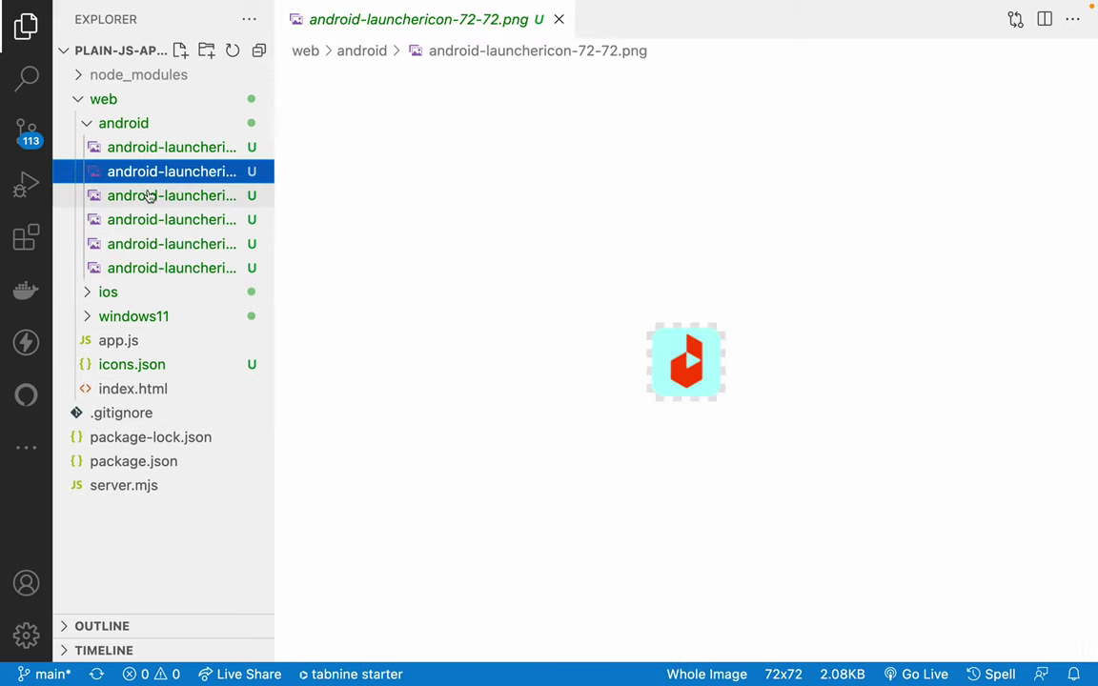
{"action": "left_click", "coordinate": [148, 196]}
{"action": "left_click", "coordinate": [150, 219]}
{"action": "left_click", "coordinate": [157, 244]}
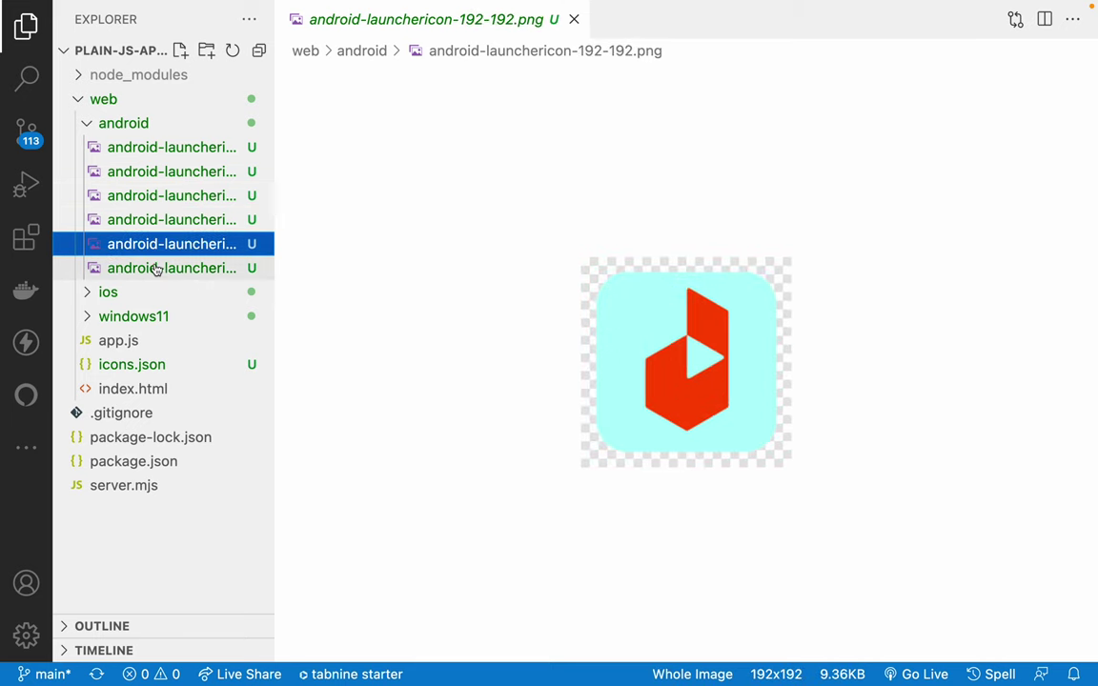
{"action": "left_click", "coordinate": [149, 268]}
{"action": "left_click", "coordinate": [87, 125]}
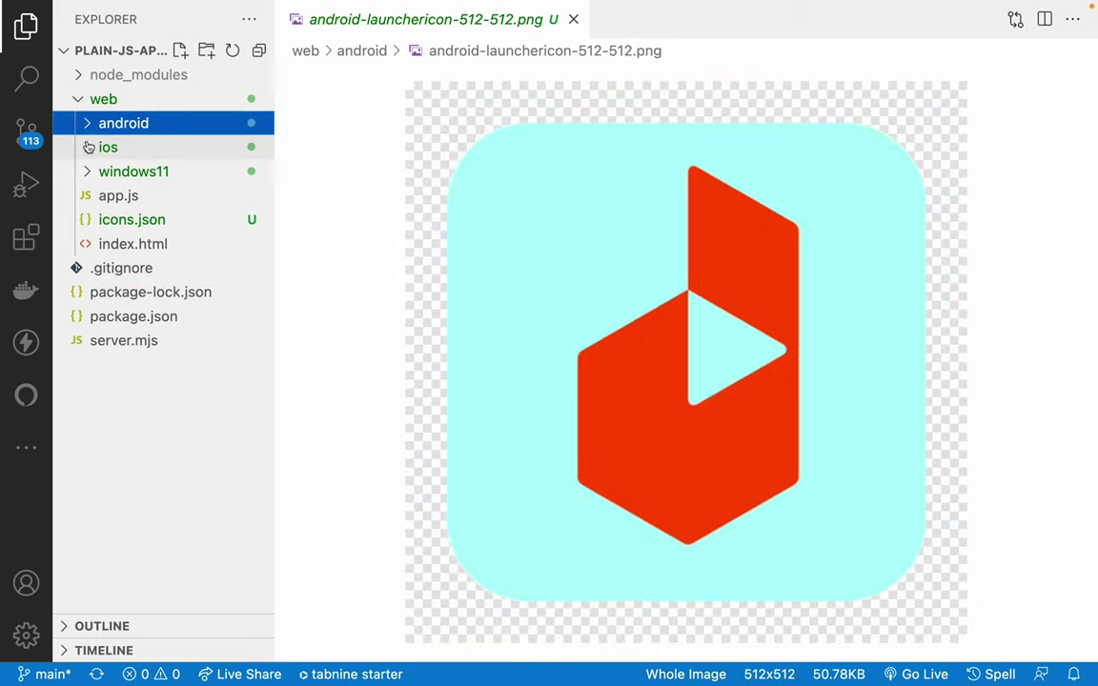
- Preview the PNG icons in web/ios from the small sizes up to 1024.png and collapse the folder
{"action": "left_click", "coordinate": [88, 147]}
{"action": "left_click", "coordinate": [127, 218]}
{"action": "left_click", "coordinate": [132, 246]}
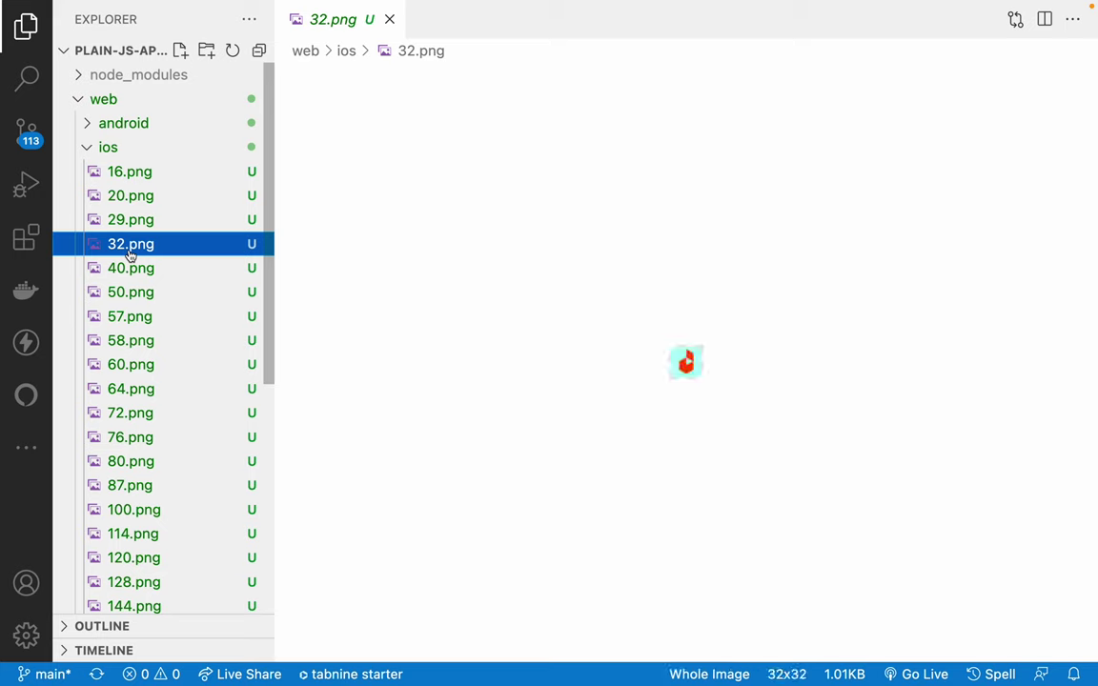
{"action": "left_click", "coordinate": [132, 269]}
{"action": "left_click", "coordinate": [134, 295]}
{"action": "left_click", "coordinate": [134, 317]}
{"action": "left_click", "coordinate": [133, 342]}
{"action": "left_click", "coordinate": [133, 368]}
{"action": "left_click", "coordinate": [139, 482]}
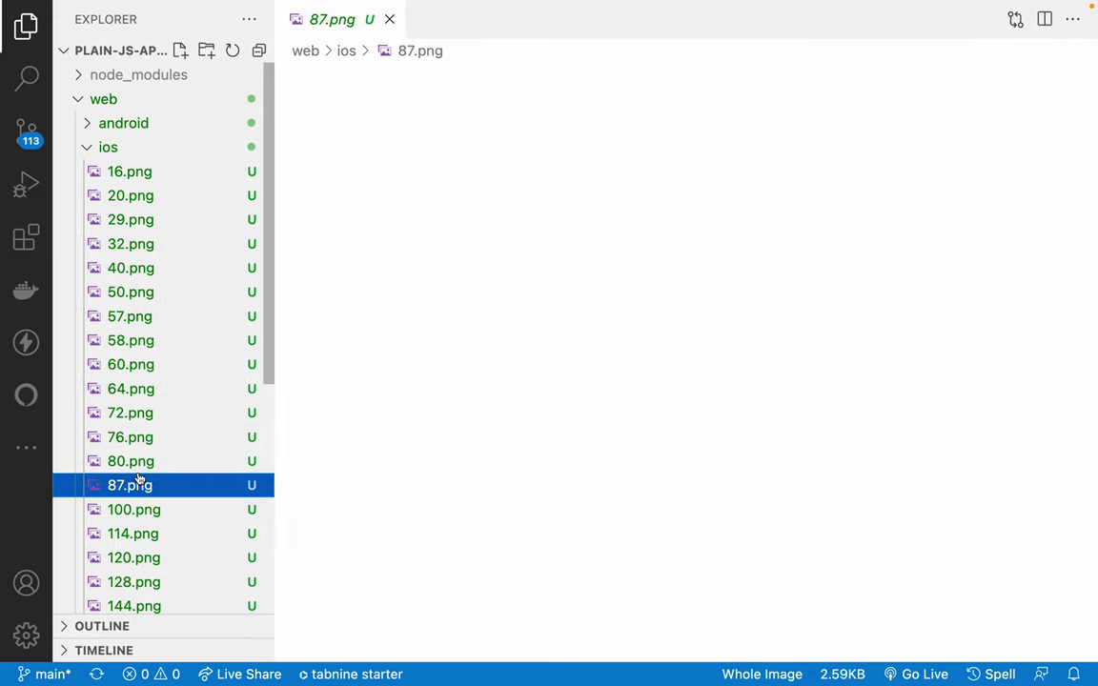
{"action": "left_click", "coordinate": [140, 531]}
{"action": "left_click", "coordinate": [139, 560]}
{"action": "scroll", "coordinate": [136, 568], "scroll_direction": "down", "scroll_amount": 3}
{"action": "scroll", "coordinate": [136, 568], "scroll_direction": "down", "scroll_amount": 4}
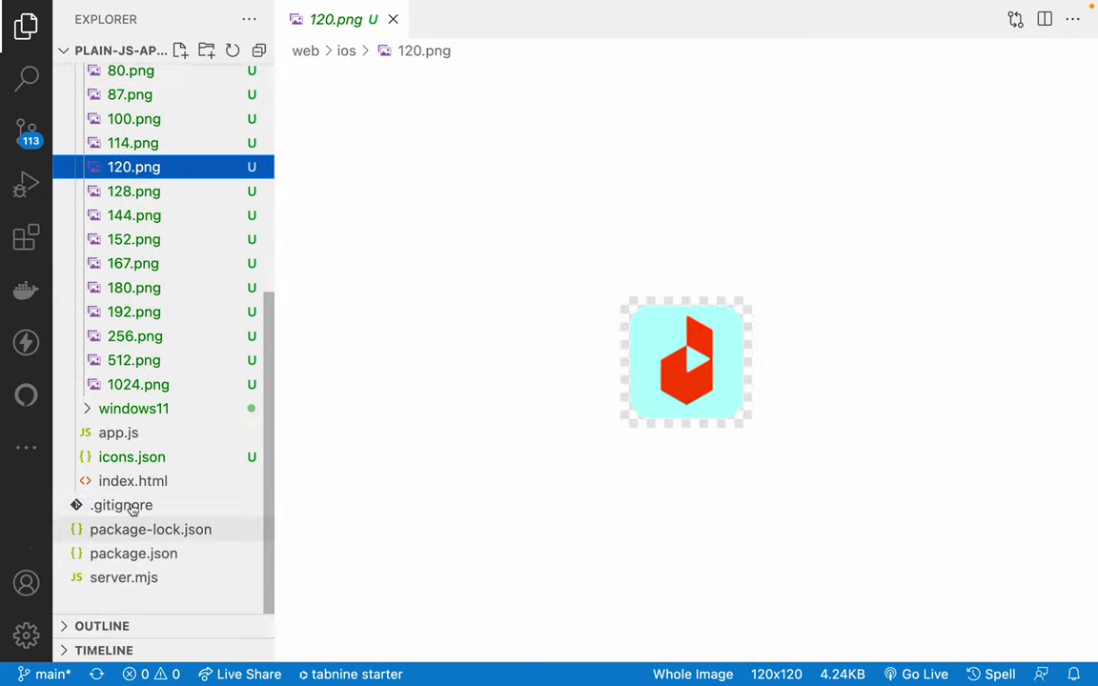
{"action": "left_click", "coordinate": [133, 263]}
{"action": "left_click", "coordinate": [130, 290]}
{"action": "left_click", "coordinate": [132, 315]}
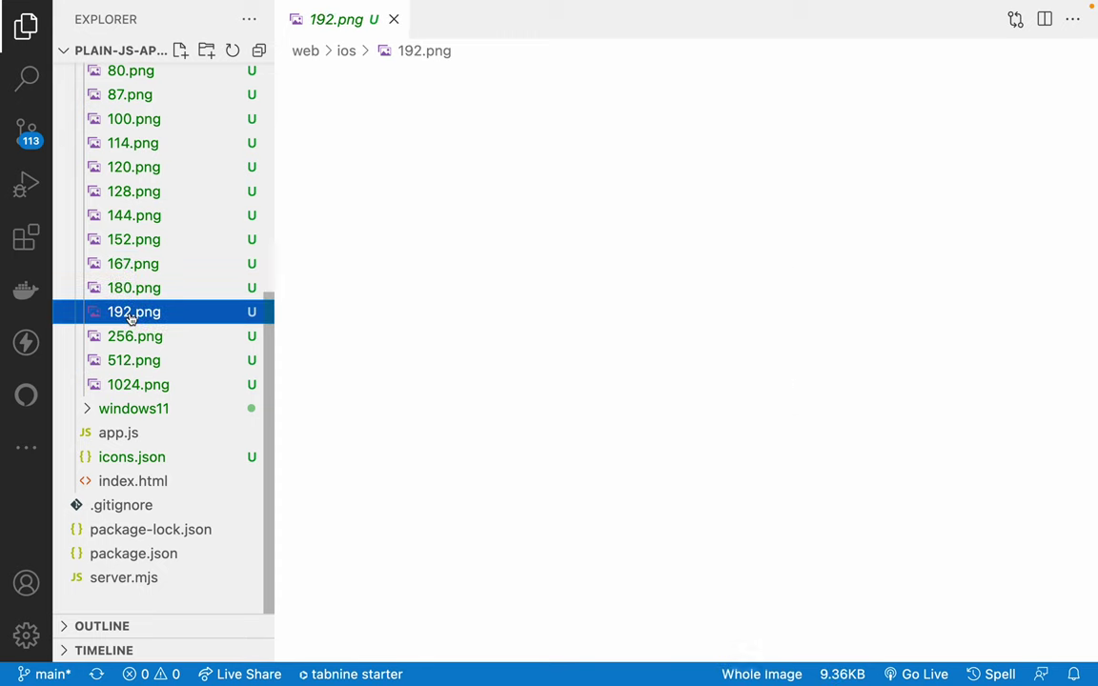
{"action": "left_click", "coordinate": [131, 337]}
{"action": "left_click", "coordinate": [134, 362]}
{"action": "left_click", "coordinate": [121, 386]}
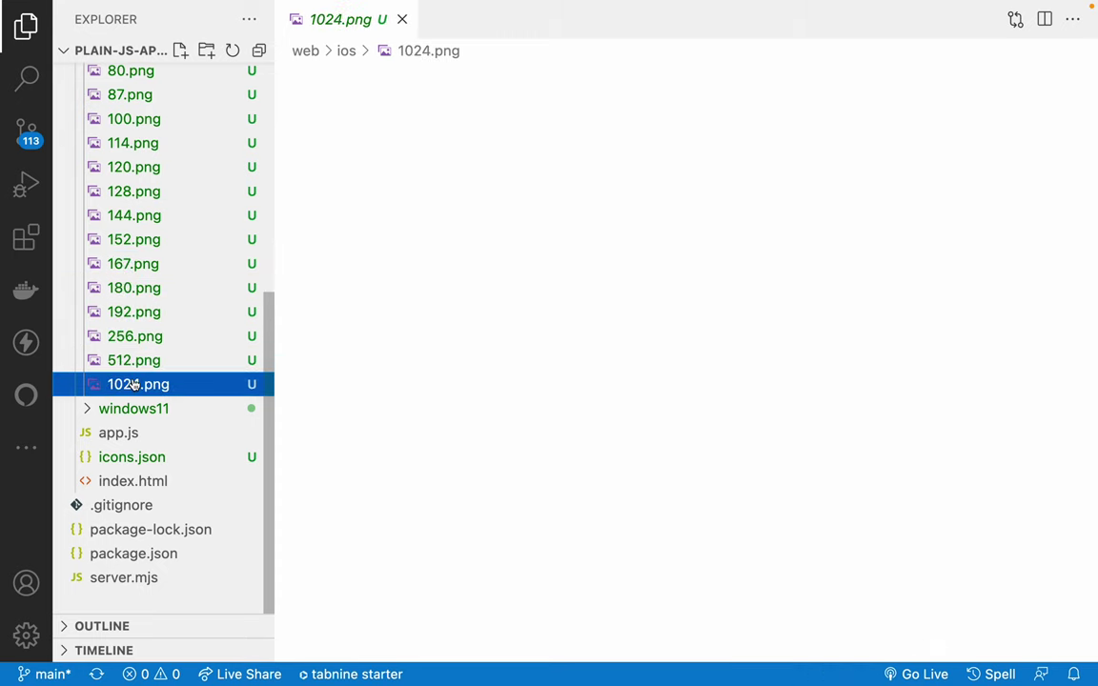
{"action": "scroll", "coordinate": [111, 181], "scroll_direction": "up", "scroll_amount": 4}
{"action": "scroll", "coordinate": [112, 191], "scroll_direction": "up", "scroll_amount": 4}
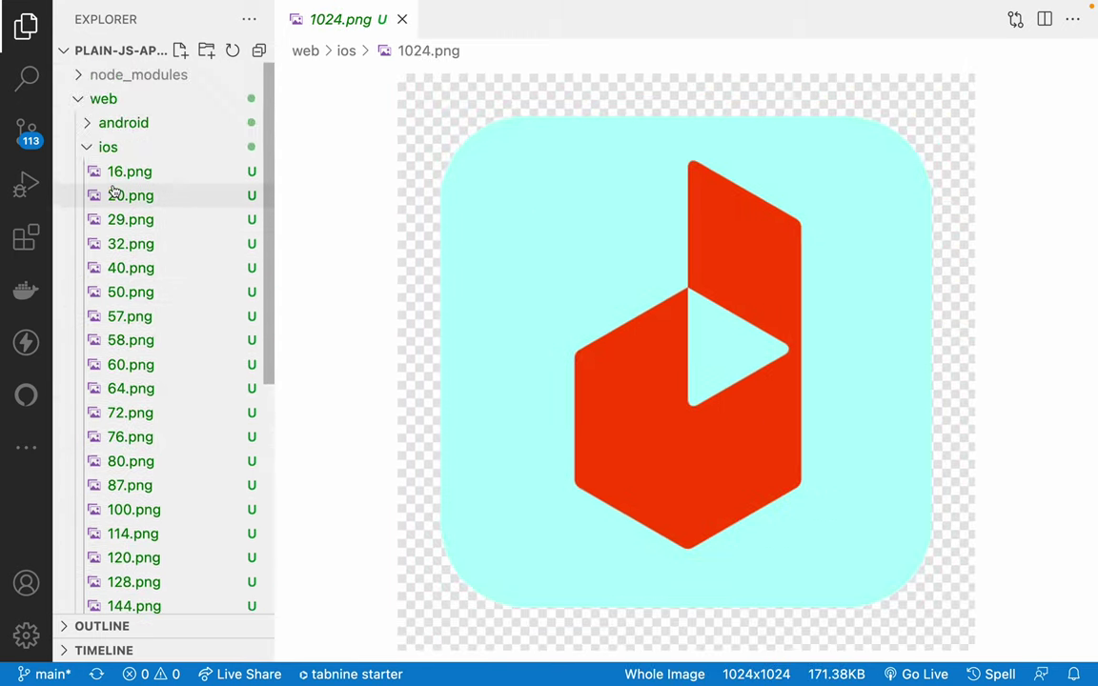
{"action": "left_click", "coordinate": [87, 146]}
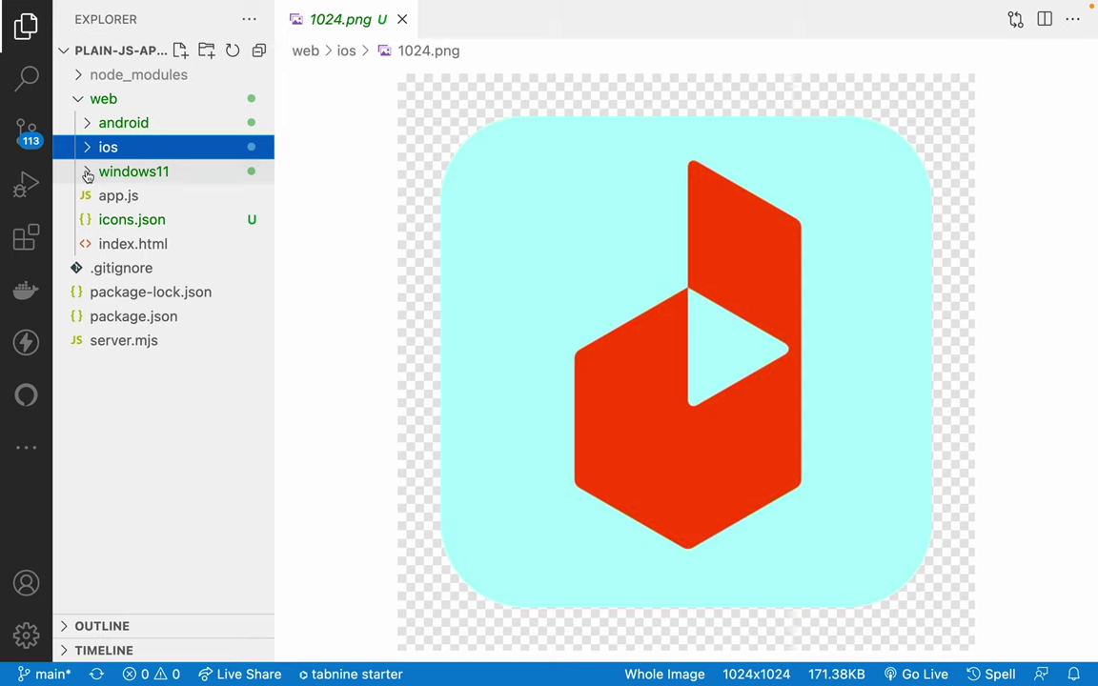
- Preview the LargeTile, SmallTile and SplashScreen images at several scales in web/windows11
{"action": "left_click", "coordinate": [87, 173]}
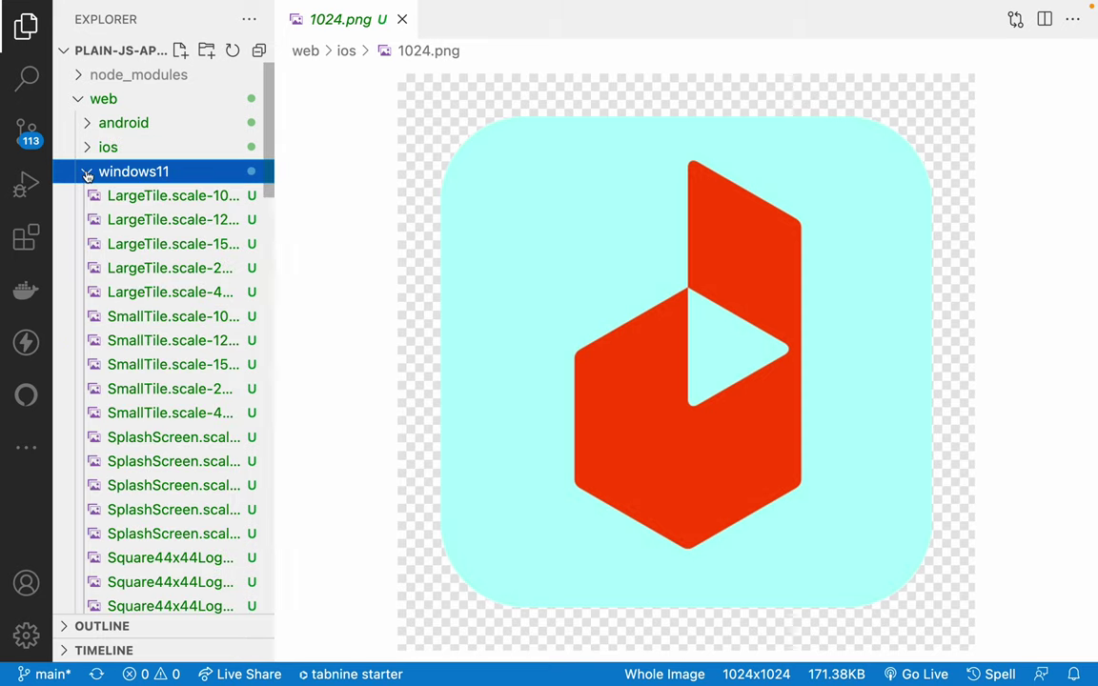
{"action": "left_click", "coordinate": [143, 268]}
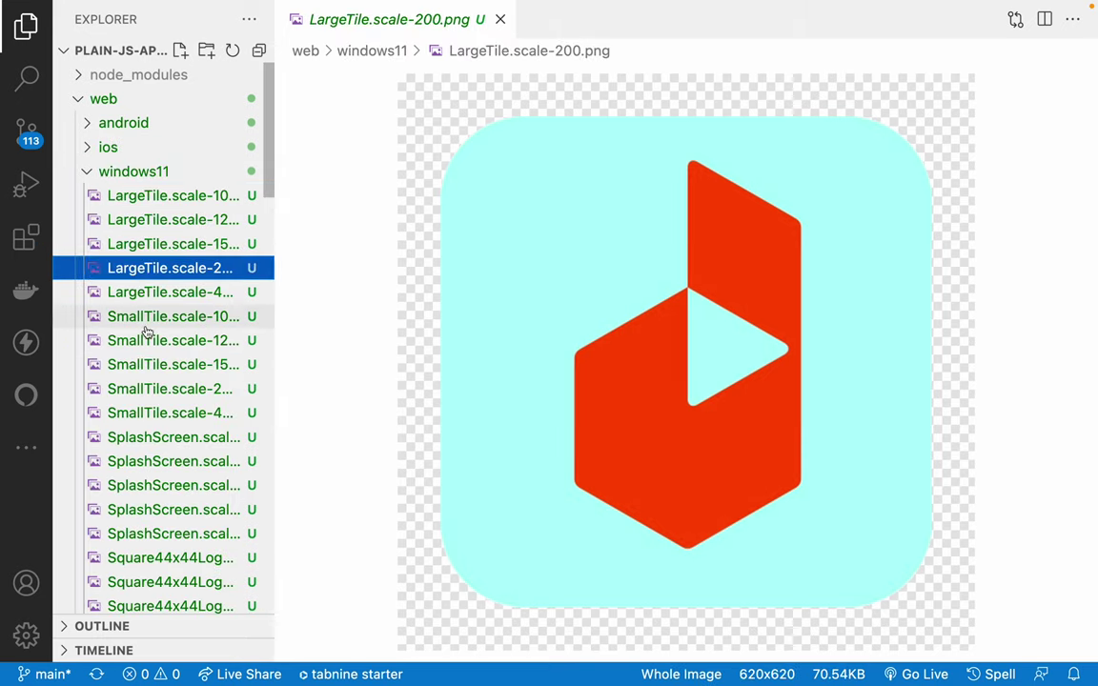
{"action": "left_click", "coordinate": [144, 316]}
{"action": "left_click", "coordinate": [147, 389]}
{"action": "left_click", "coordinate": [150, 436]}
{"action": "left_click", "coordinate": [152, 485]}
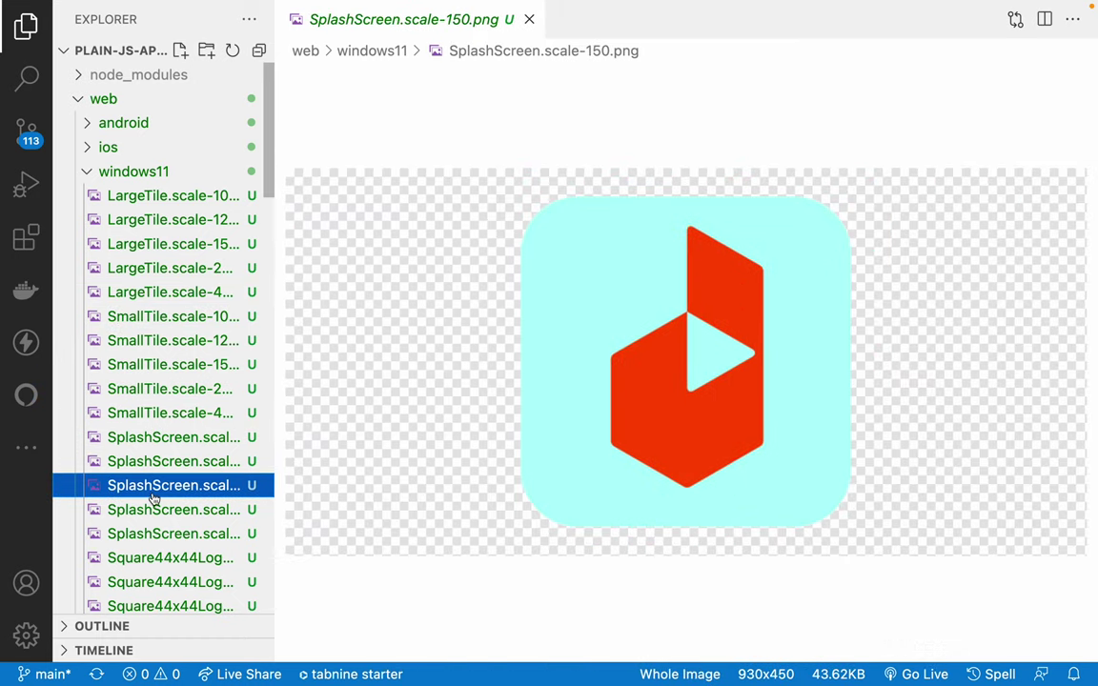
{"action": "left_click", "coordinate": [149, 459]}
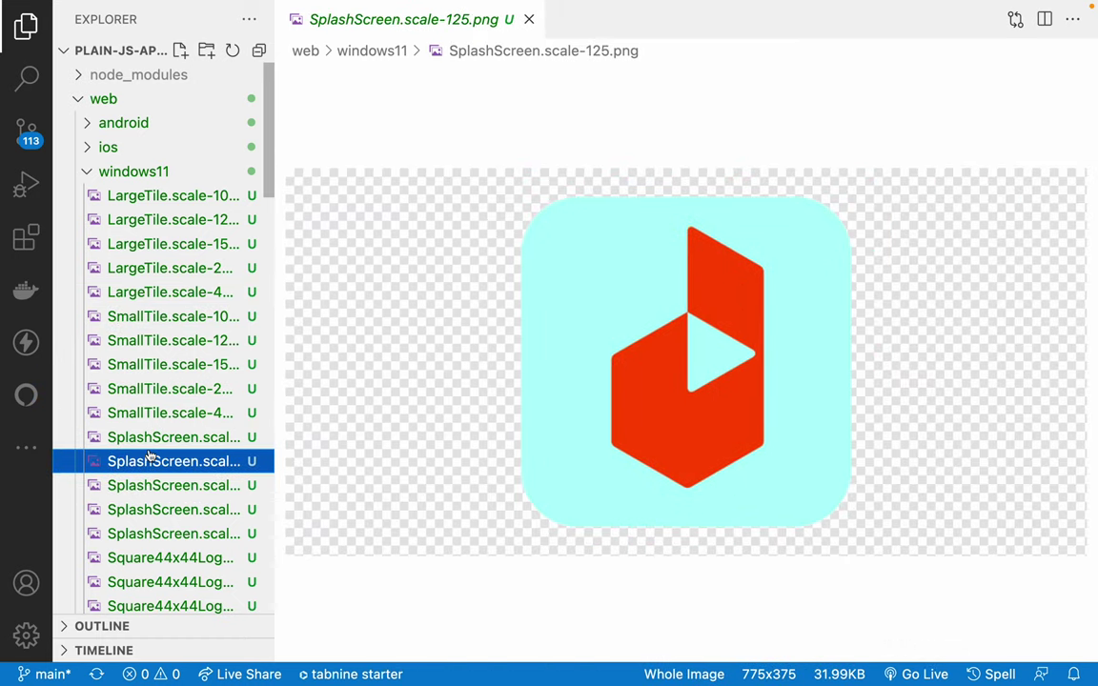
{"action": "left_click", "coordinate": [152, 486]}
{"action": "left_click", "coordinate": [162, 510]}
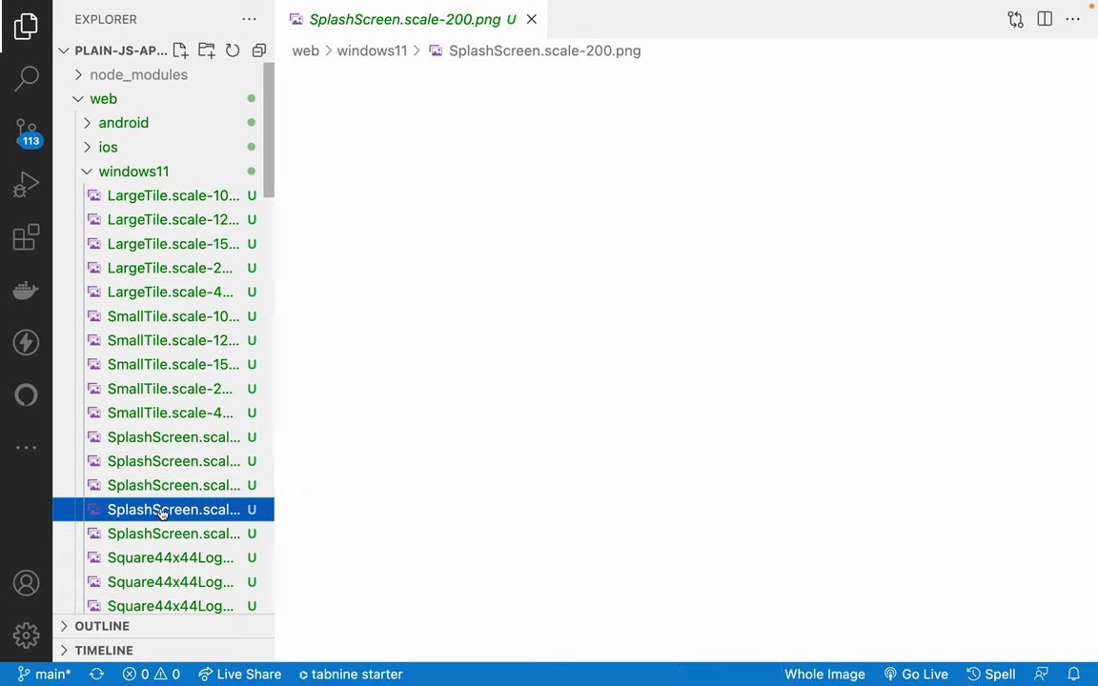
{"action": "left_click", "coordinate": [158, 533]}
- Preview the Square44x44Logo, StoreLogo and Wide310x150Logo images in web/windows11 and collapse the folder
{"action": "left_click", "coordinate": [164, 558]}
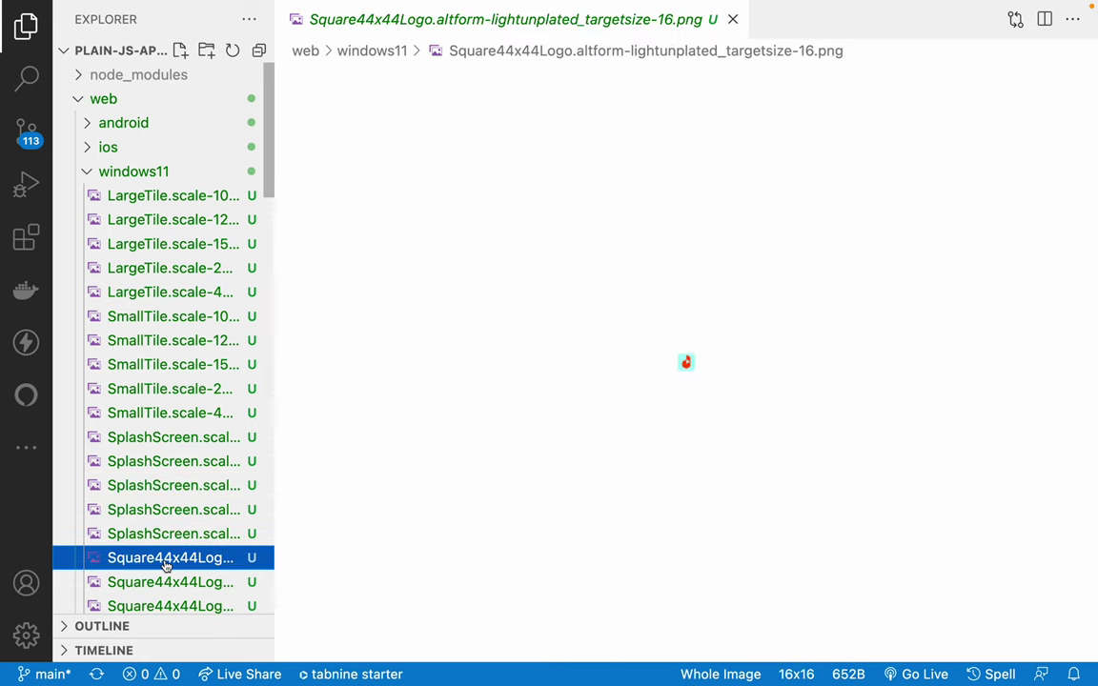
{"action": "left_click", "coordinate": [162, 582]}
{"action": "scroll", "coordinate": [162, 583], "scroll_direction": "down", "scroll_amount": 10}
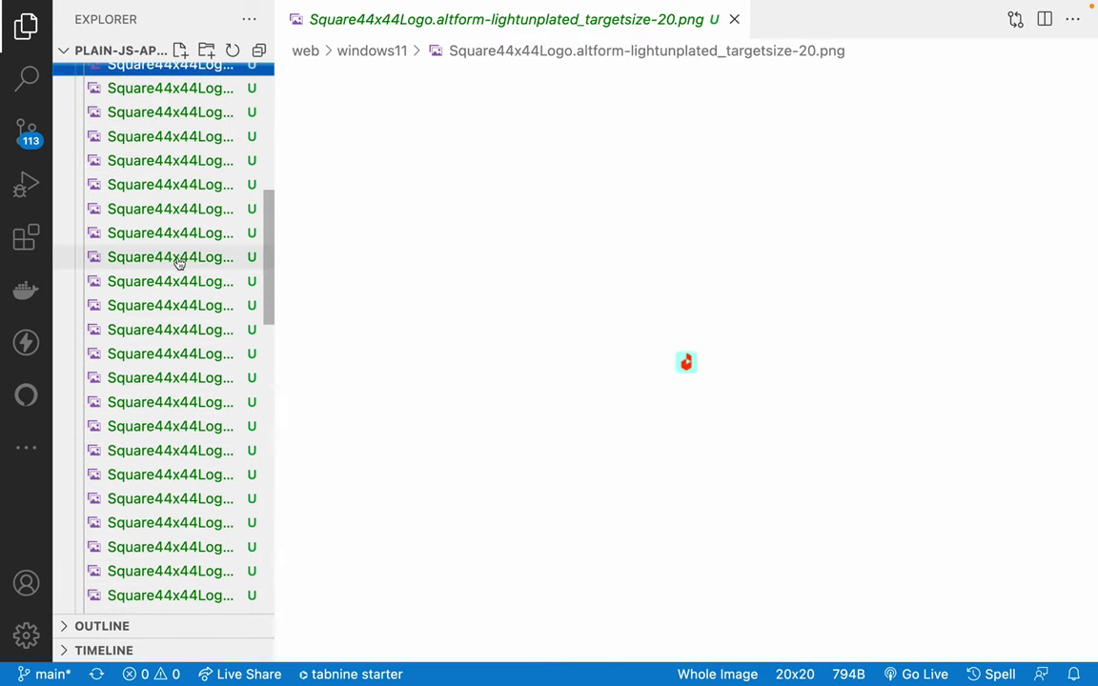
{"action": "left_click", "coordinate": [178, 208]}
{"action": "left_click", "coordinate": [179, 256]}
{"action": "left_click", "coordinate": [181, 378]}
{"action": "left_click", "coordinate": [178, 449]}
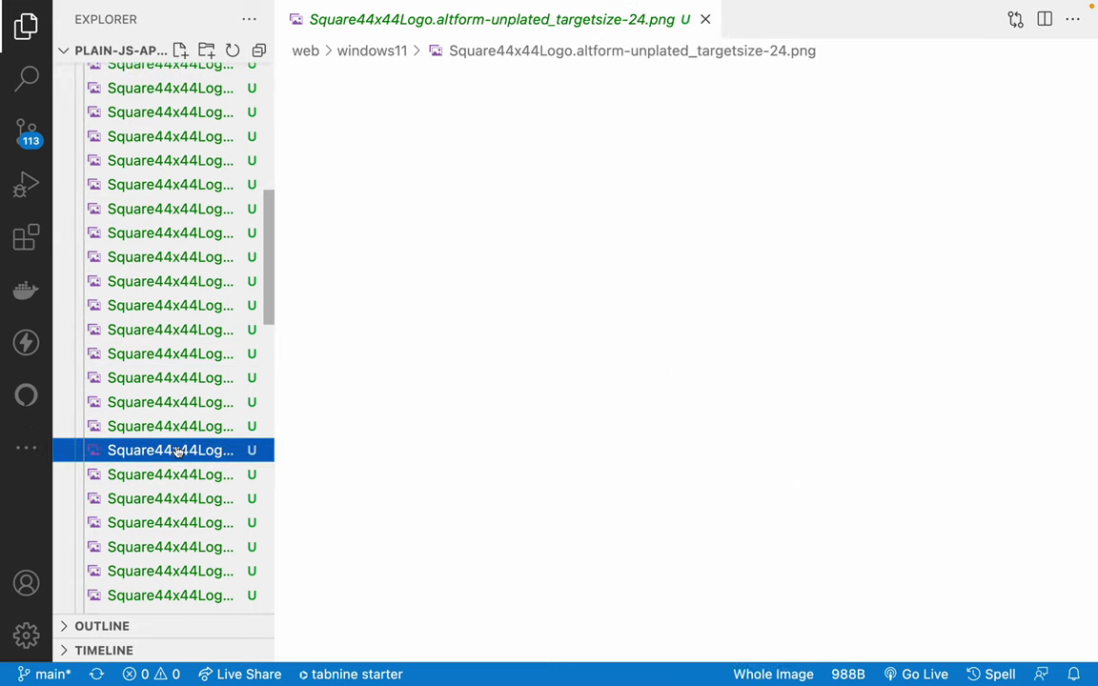
{"action": "left_click", "coordinate": [177, 496]}
{"action": "scroll", "coordinate": [171, 534], "scroll_direction": "down", "scroll_amount": 9}
{"action": "left_click", "coordinate": [161, 420]}
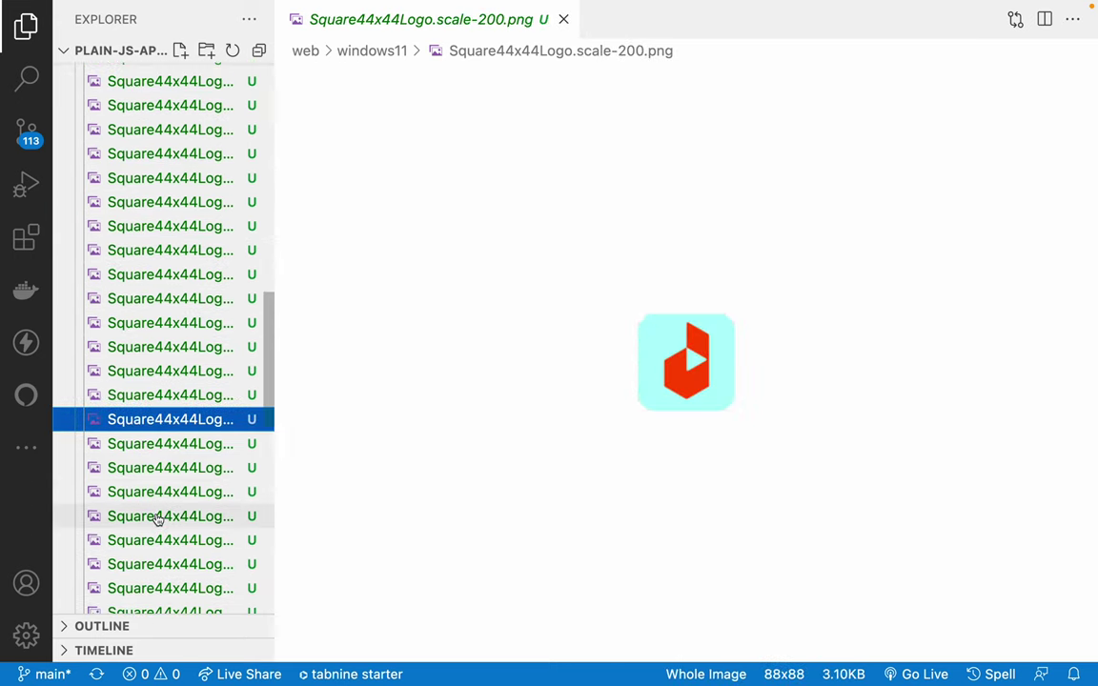
{"action": "scroll", "coordinate": [157, 519], "scroll_direction": "down", "scroll_amount": 6}
{"action": "left_click", "coordinate": [155, 380]}
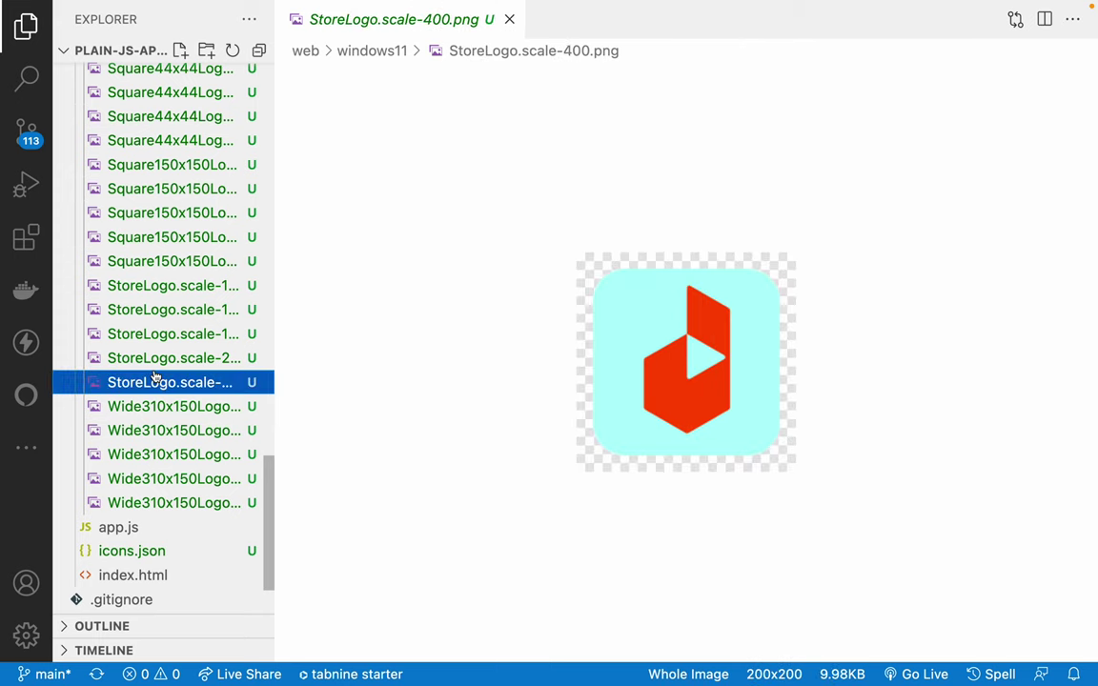
{"action": "left_click", "coordinate": [140, 336]}
{"action": "left_click", "coordinate": [153, 428]}
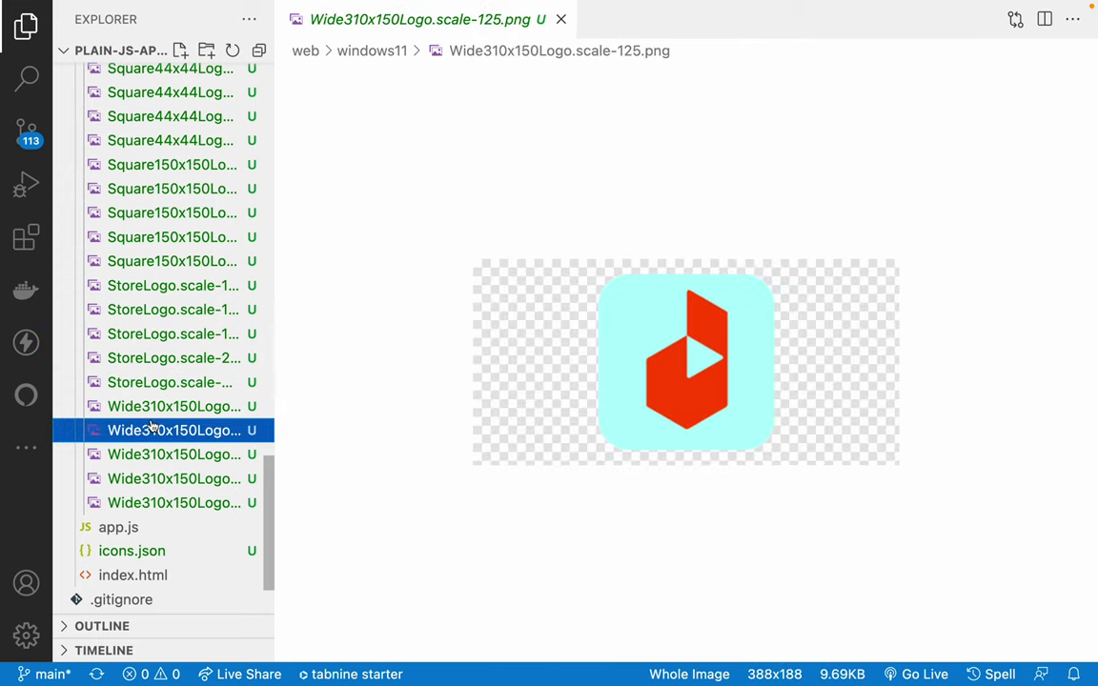
{"action": "left_click", "coordinate": [145, 455]}
{"action": "scroll", "coordinate": [143, 362], "scroll_direction": "up", "scroll_amount": 10}
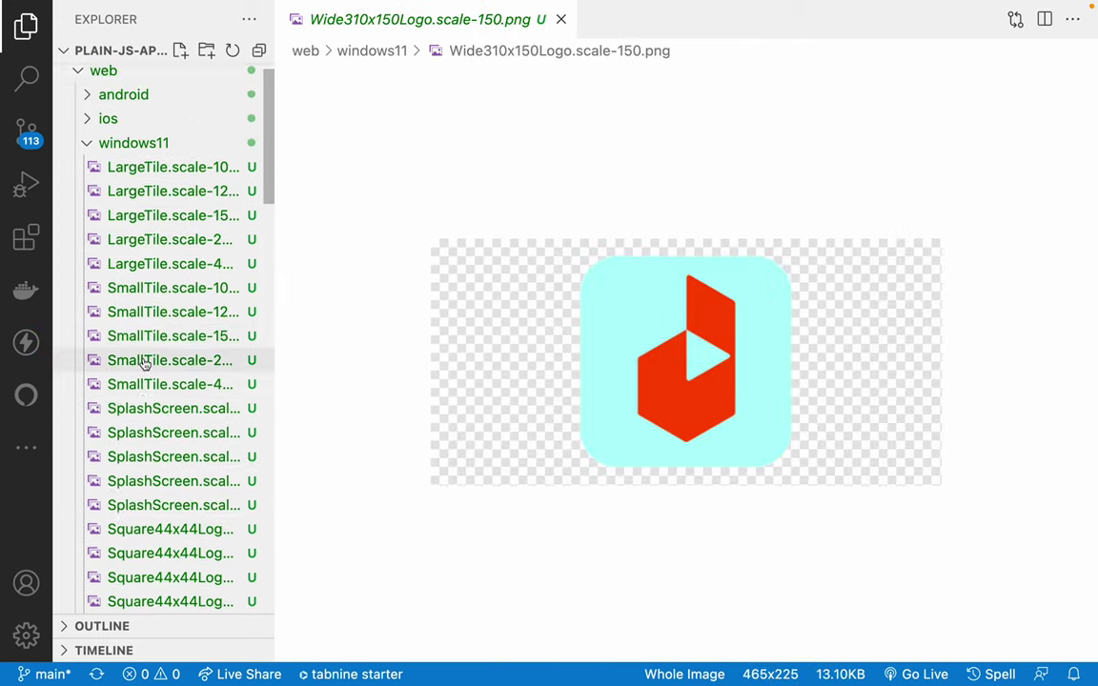
{"action": "scroll", "coordinate": [143, 362], "scroll_direction": "up", "scroll_amount": 1}
{"action": "left_click", "coordinate": [88, 172]}
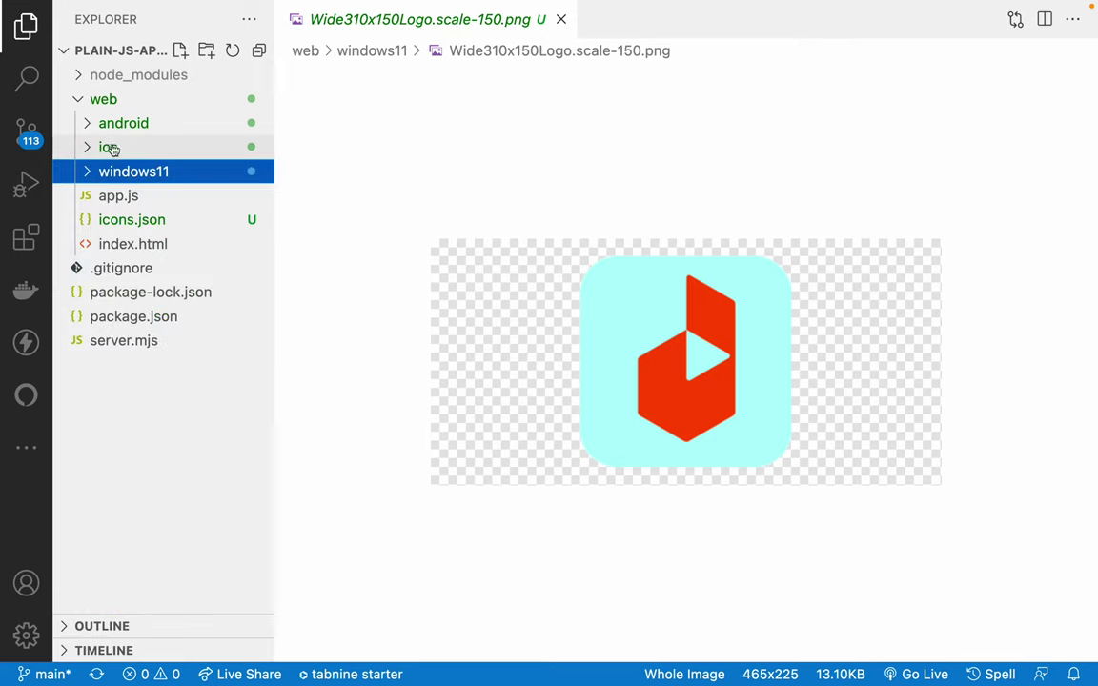
- Close the image preview and open icons.json from the web folder
{"action": "middle_click", "coordinate": [423, 19]}
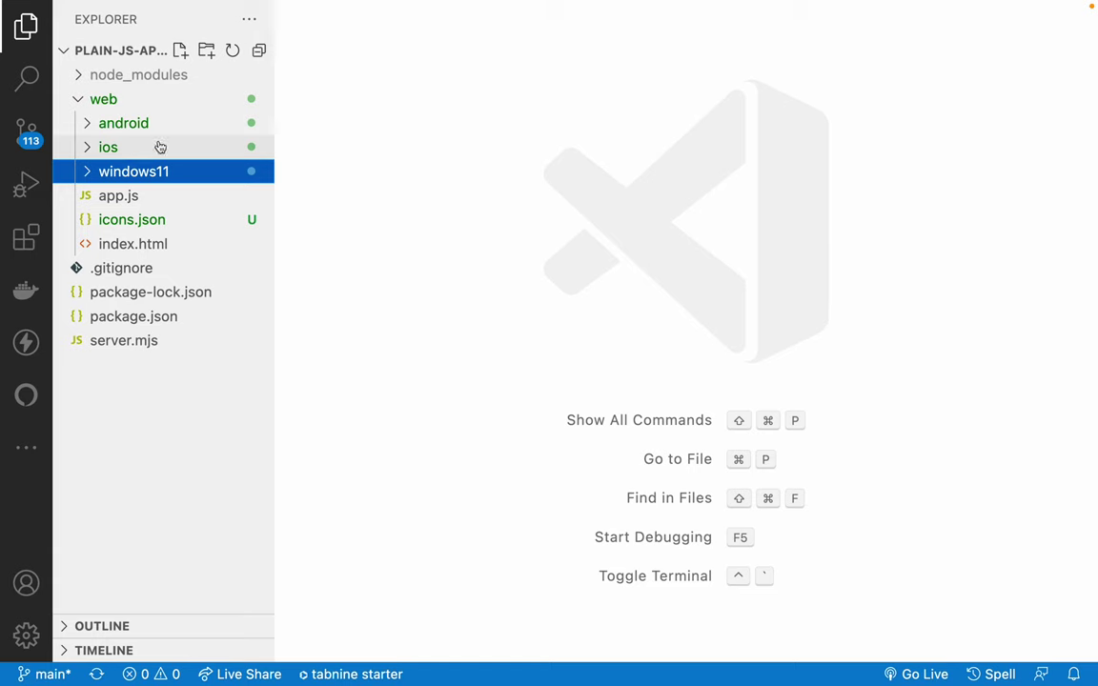
{"action": "left_click", "coordinate": [89, 172]}
{"action": "left_click", "coordinate": [89, 172]}
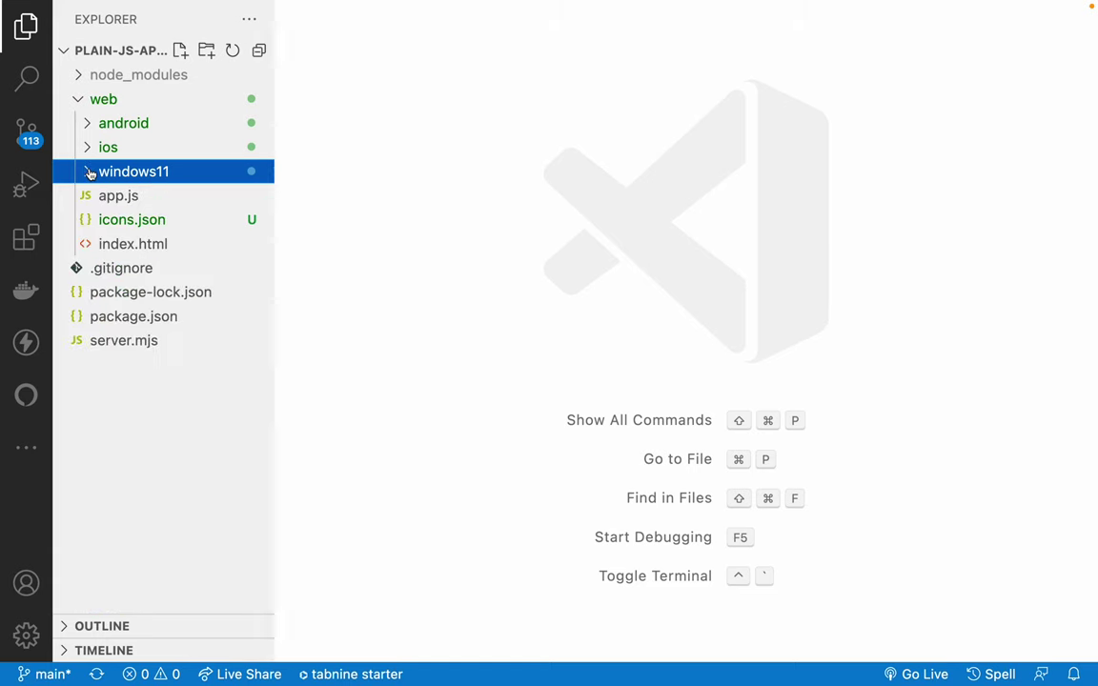
{"action": "left_click", "coordinate": [88, 173]}
{"action": "left_click", "coordinate": [89, 172]}
{"action": "left_click", "coordinate": [121, 222]}
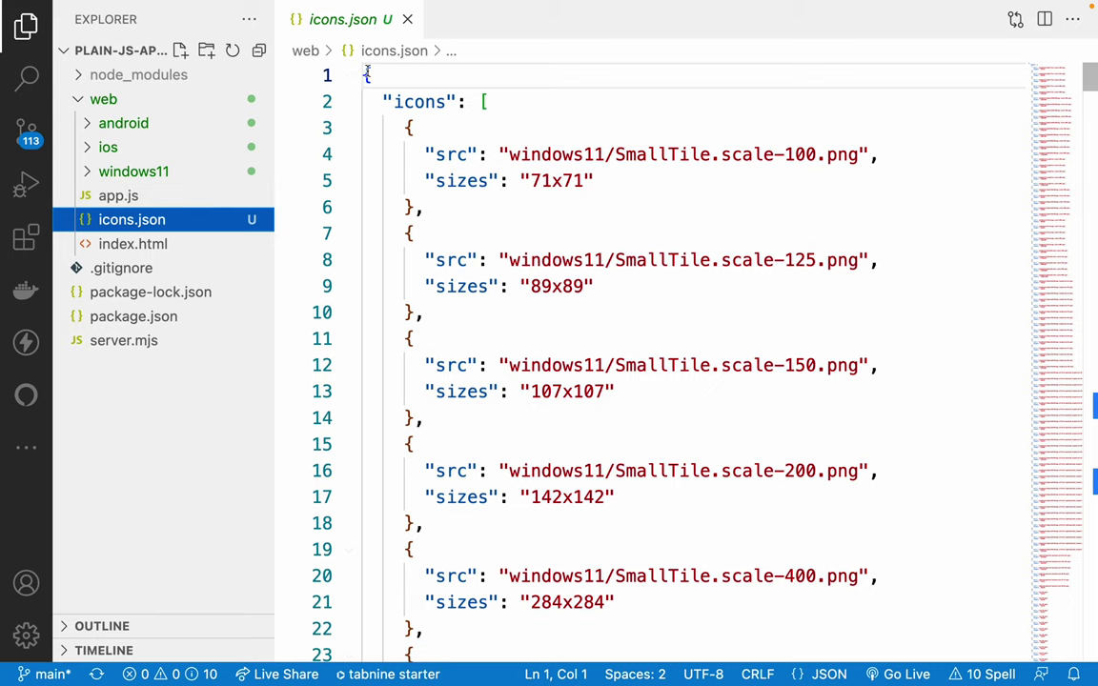
- Review the src and sizes entries of the windows11, android and ios icons in icons.json, and close the file
{"action": "left_click_drag", "start_coordinate": [363, 77], "coordinate": [531, 407]}
{"action": "left_click", "coordinate": [490, 420]}
{"action": "scroll", "coordinate": [484, 429], "scroll_direction": "down", "scroll_amount": 20}
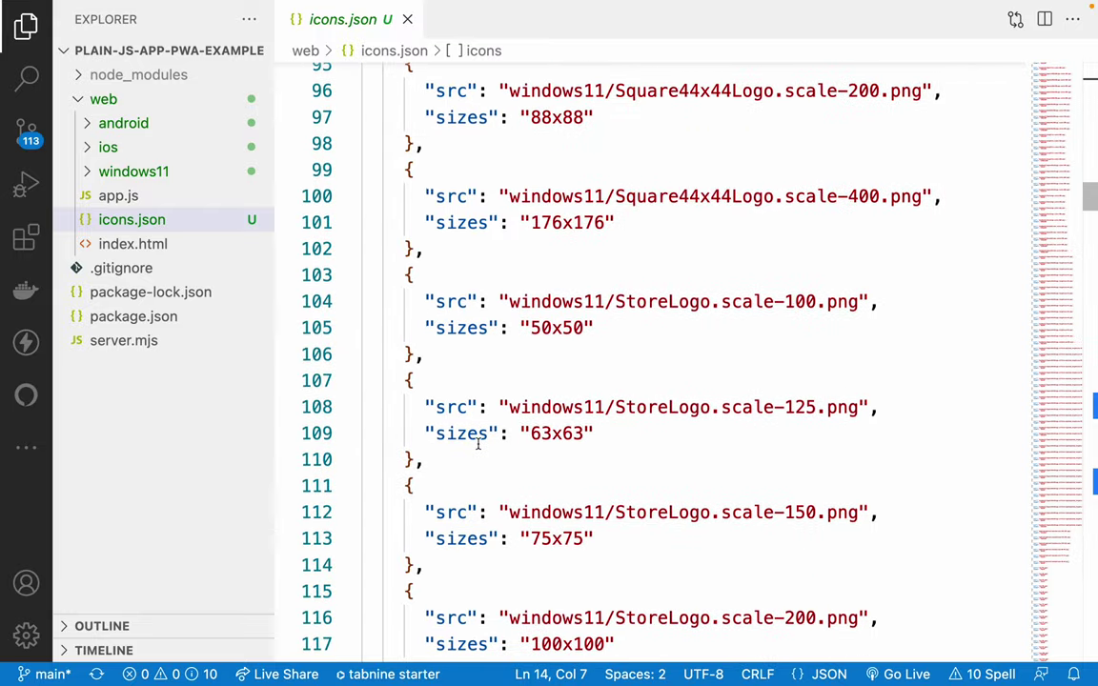
{"action": "scroll", "coordinate": [478, 443], "scroll_direction": "up", "scroll_amount": 13}
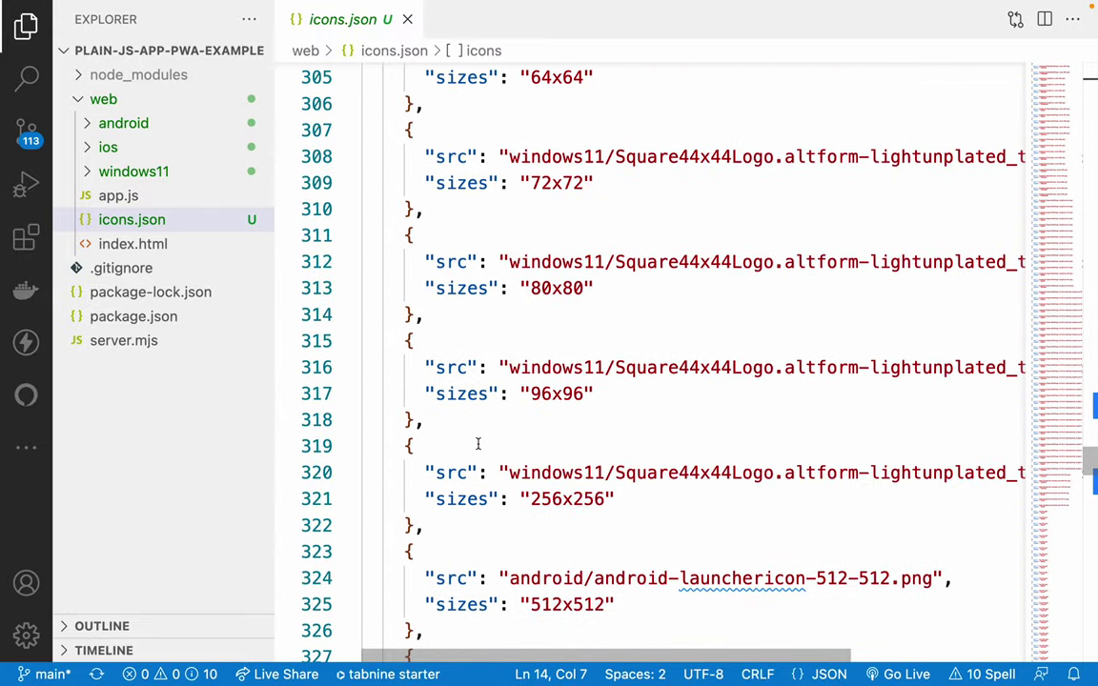
{"action": "left_click_drag", "start_coordinate": [428, 160], "coordinate": [606, 160]}
{"action": "scroll", "coordinate": [468, 175], "scroll_direction": "up", "scroll_amount": 20}
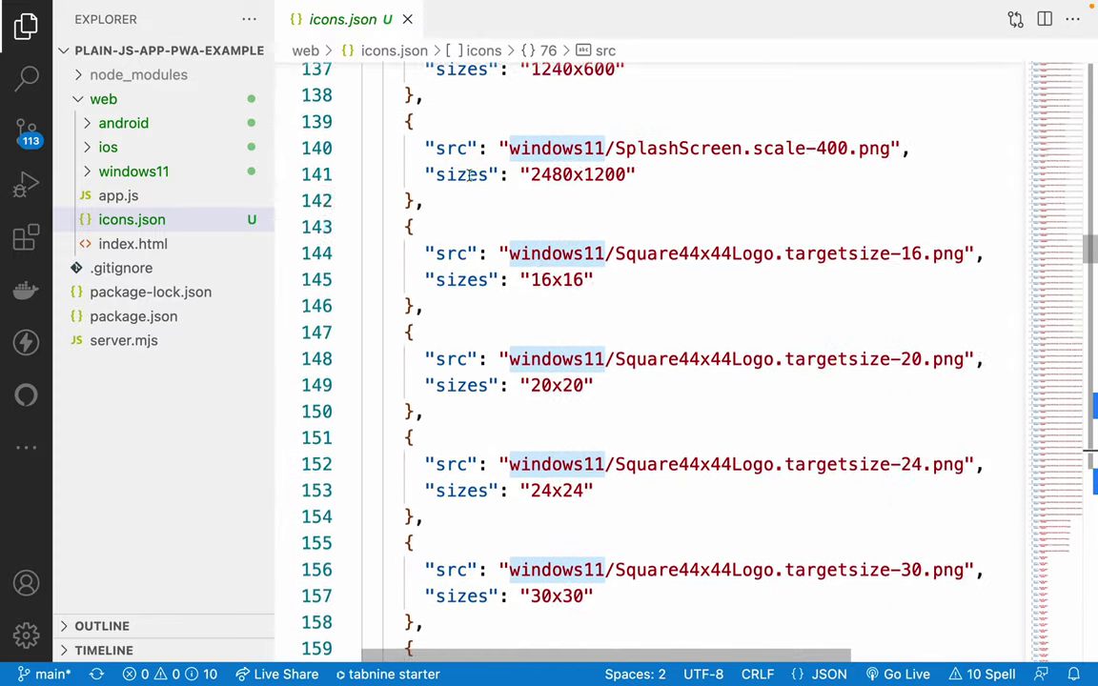
{"action": "scroll", "coordinate": [468, 175], "scroll_direction": "down", "scroll_amount": 20}
{"action": "scroll", "coordinate": [468, 174], "scroll_direction": "down", "scroll_amount": 20}
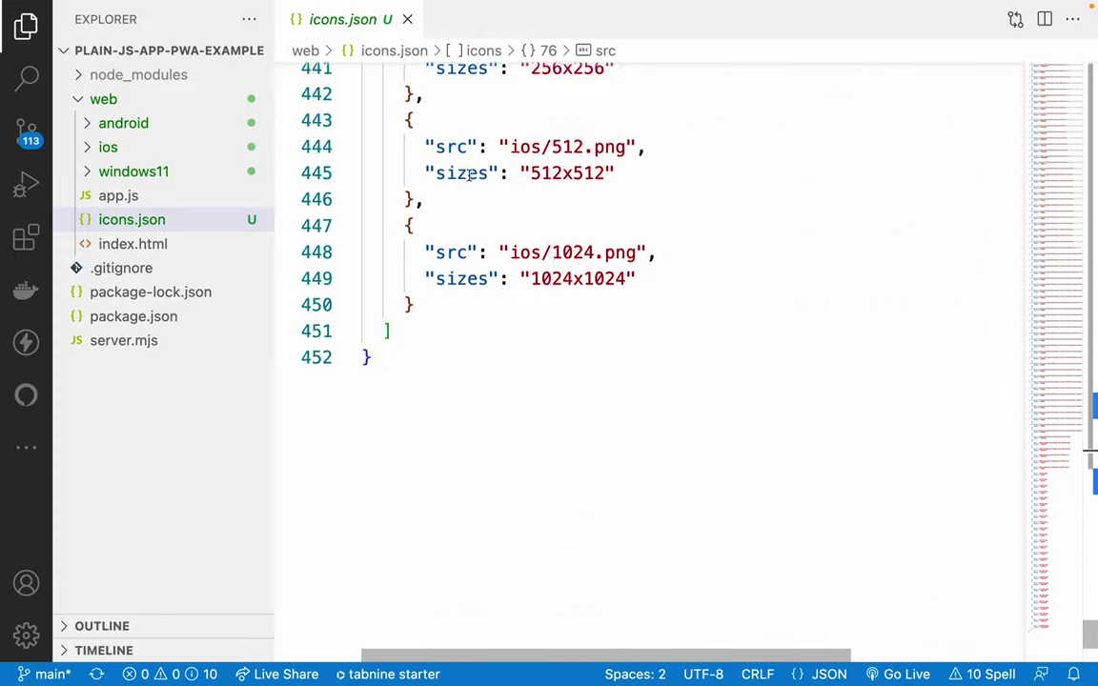
{"action": "scroll", "coordinate": [468, 175], "scroll_direction": "up", "scroll_amount": 19}
{"action": "scroll", "coordinate": [463, 171], "scroll_direction": "down", "scroll_amount": 1}
{"action": "left_click_drag", "start_coordinate": [425, 156], "coordinate": [638, 154]}
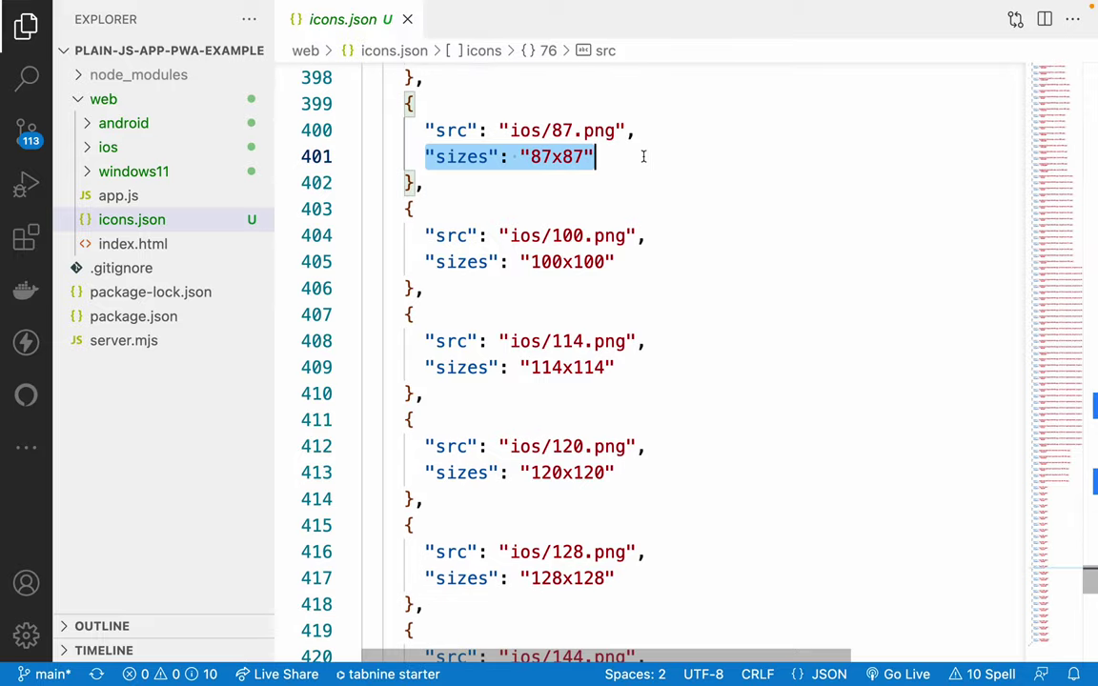
{"action": "left_click", "coordinate": [637, 154]}
{"action": "scroll", "coordinate": [520, 224], "scroll_direction": "up", "scroll_amount": 20}
{"action": "scroll", "coordinate": [520, 222], "scroll_direction": "up", "scroll_amount": 20}
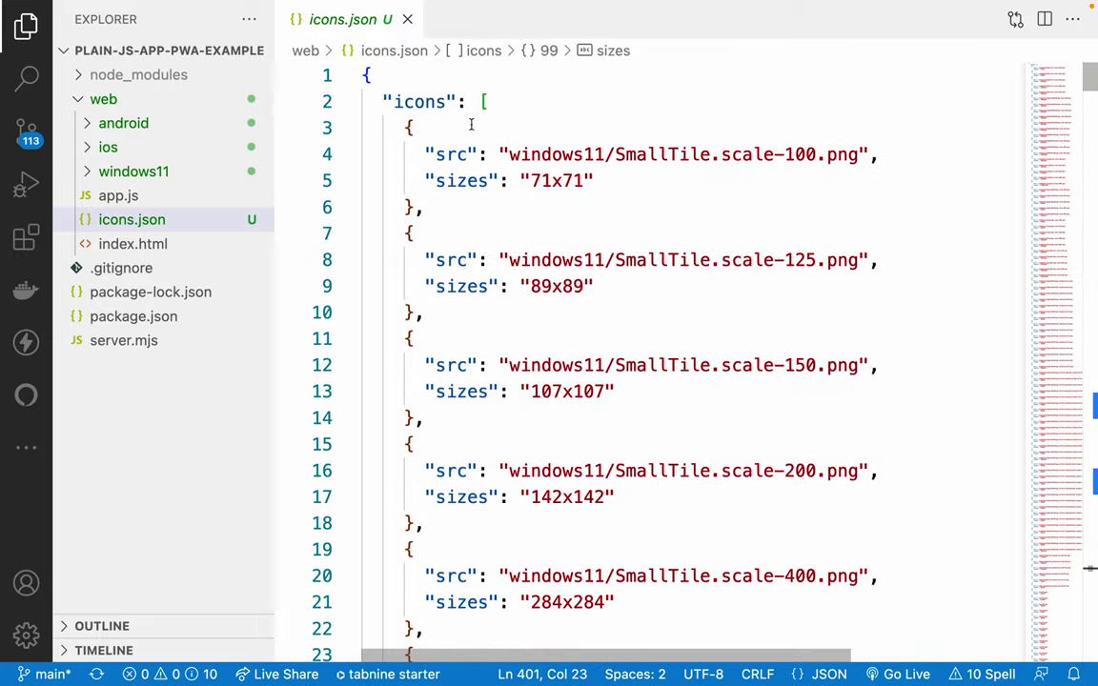
{"action": "left_click", "coordinate": [407, 19]}
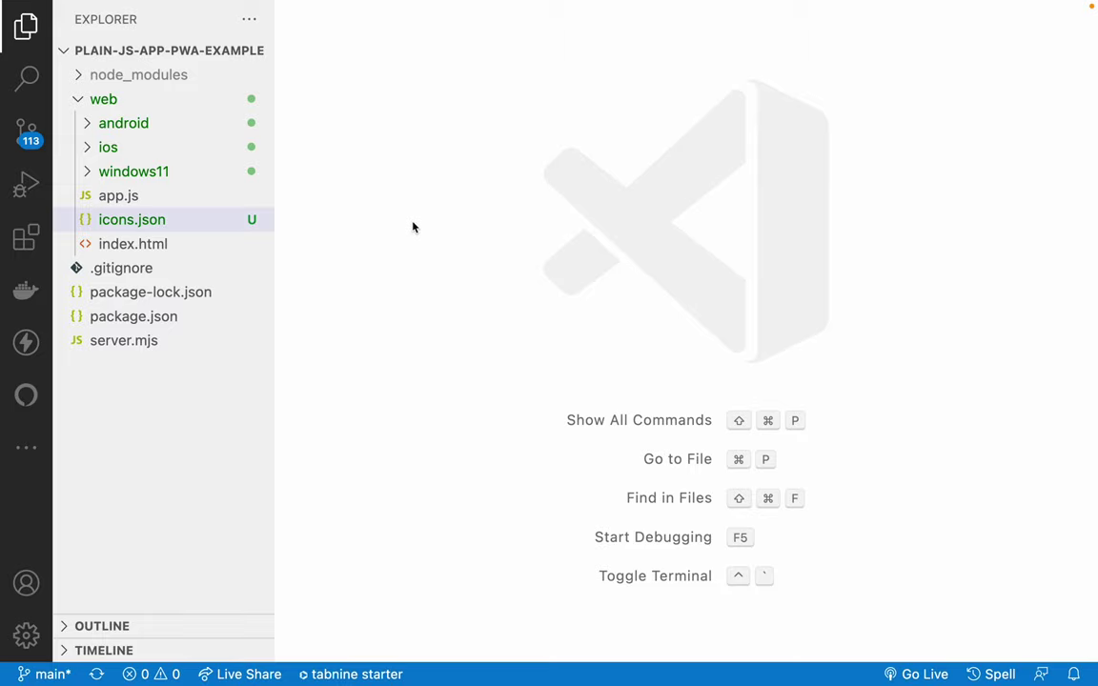
- Switch to PWABuilder in the browser and read through the Screenshots section of the manifest editor
{"action": "key", "text": "ctrl+Left"}
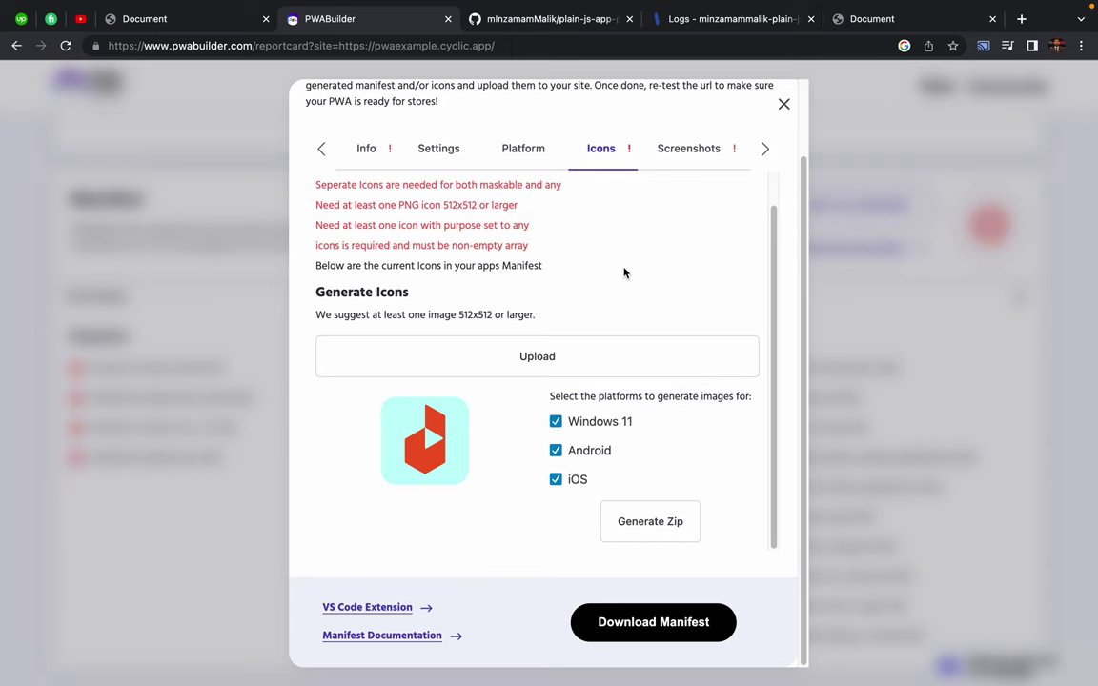
{"action": "scroll", "coordinate": [648, 215], "scroll_direction": "up", "scroll_amount": 2}
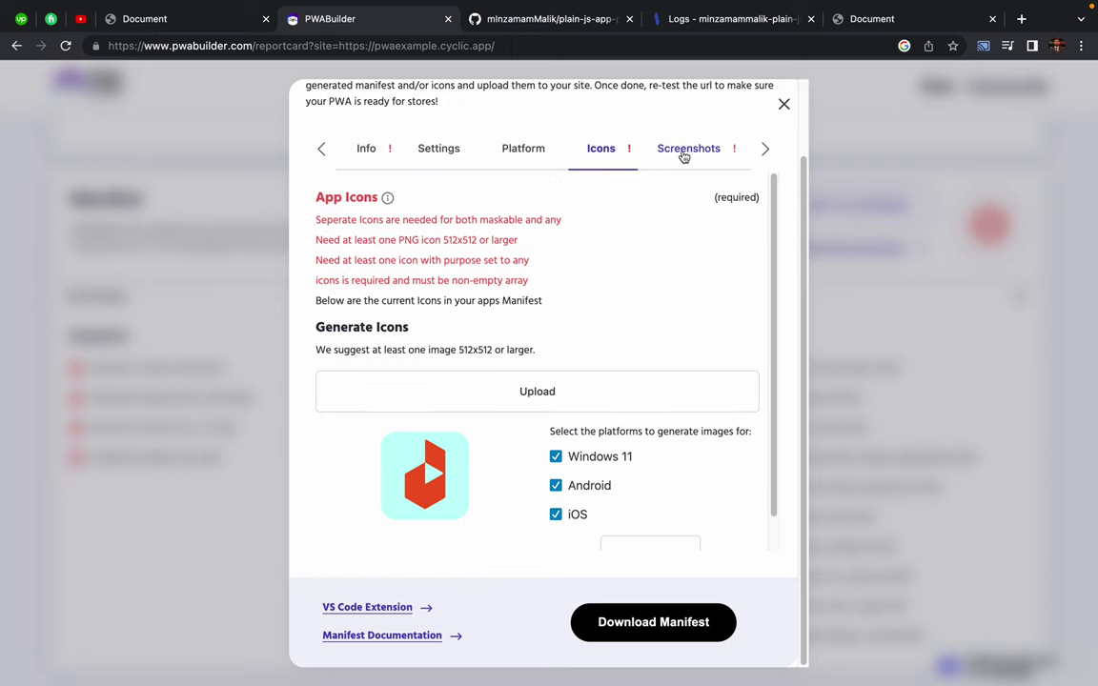
{"action": "left_click", "coordinate": [685, 153]}
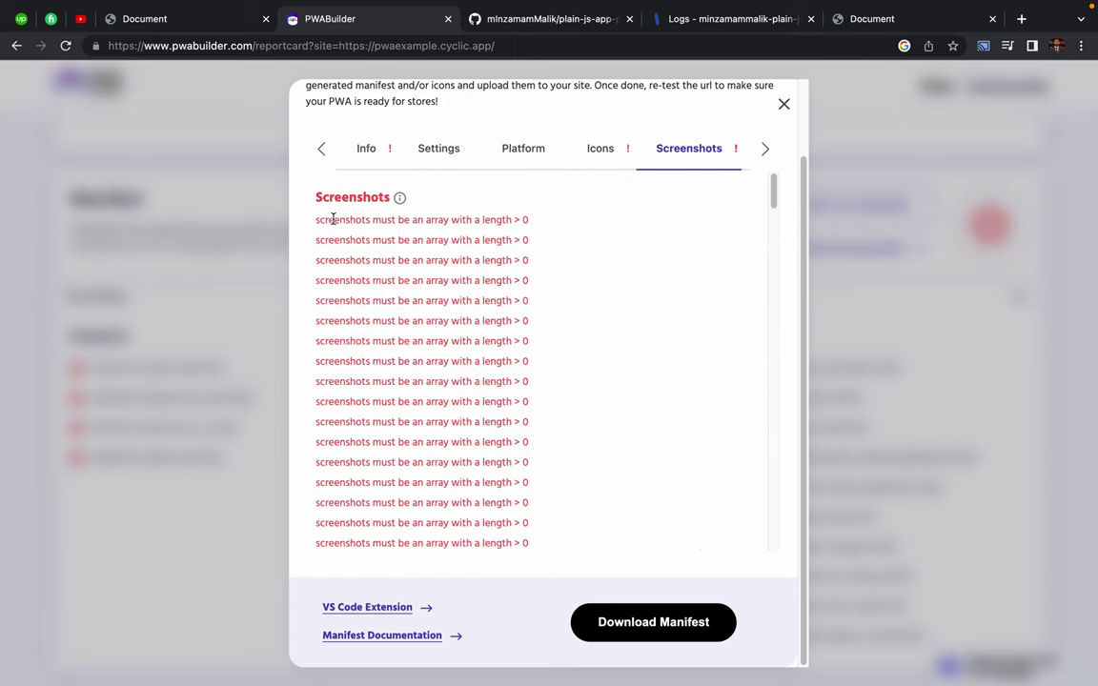
{"action": "left_click_drag", "start_coordinate": [333, 219], "coordinate": [460, 382]}
{"action": "left_click", "coordinate": [618, 397]}
{"action": "scroll", "coordinate": [617, 398], "scroll_direction": "down", "scroll_amount": 2}
{"action": "scroll", "coordinate": [617, 398], "scroll_direction": "down", "scroll_amount": 10}
{"action": "scroll", "coordinate": [611, 252], "scroll_direction": "up", "scroll_amount": 10}
{"action": "scroll", "coordinate": [581, 314], "scroll_direction": "down", "scroll_amount": 15}
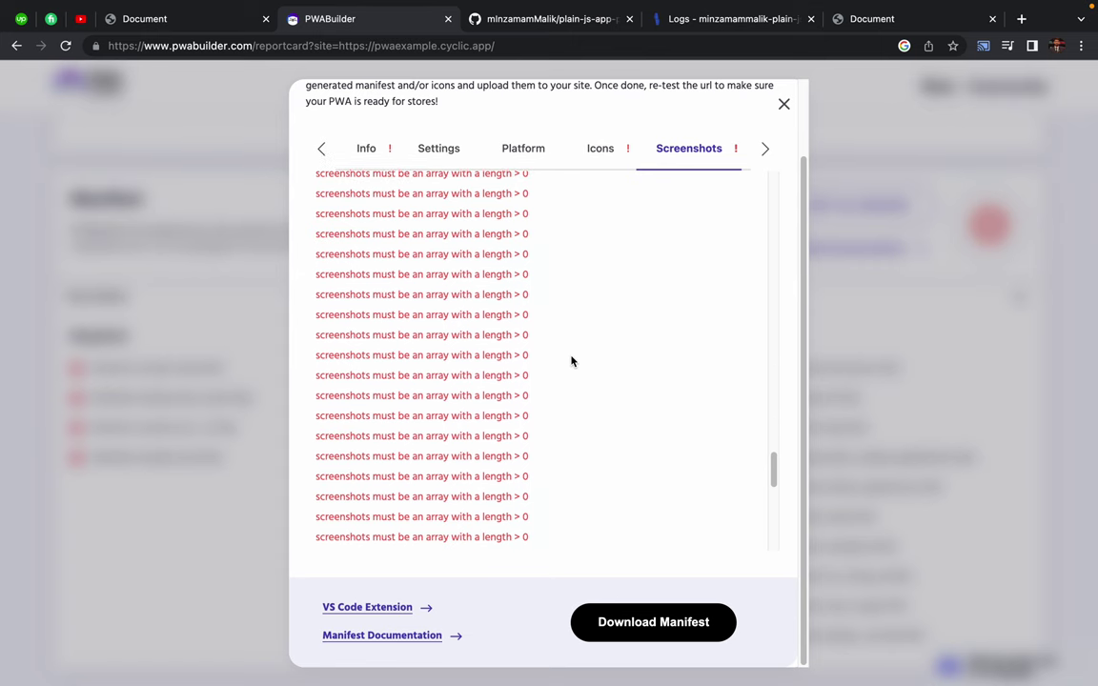
{"action": "left_click_drag", "start_coordinate": [334, 448], "coordinate": [452, 448]}
{"action": "left_click", "coordinate": [498, 448]}
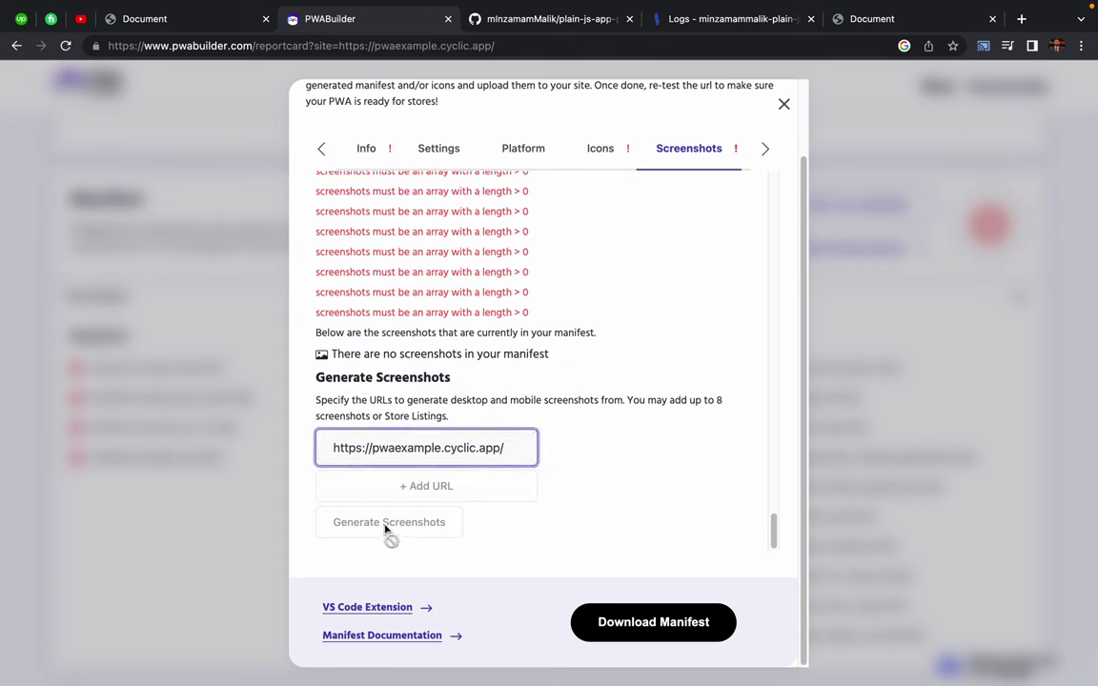
{"action": "triple_click", "coordinate": [421, 450]}
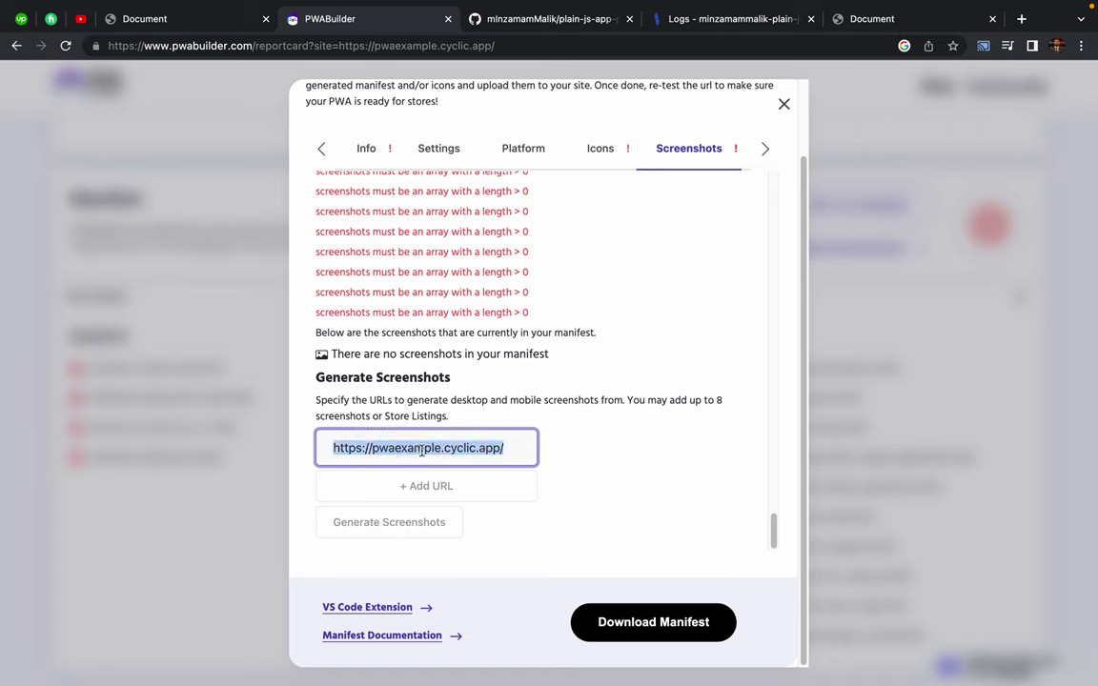
{"action": "left_click", "coordinate": [448, 416]}
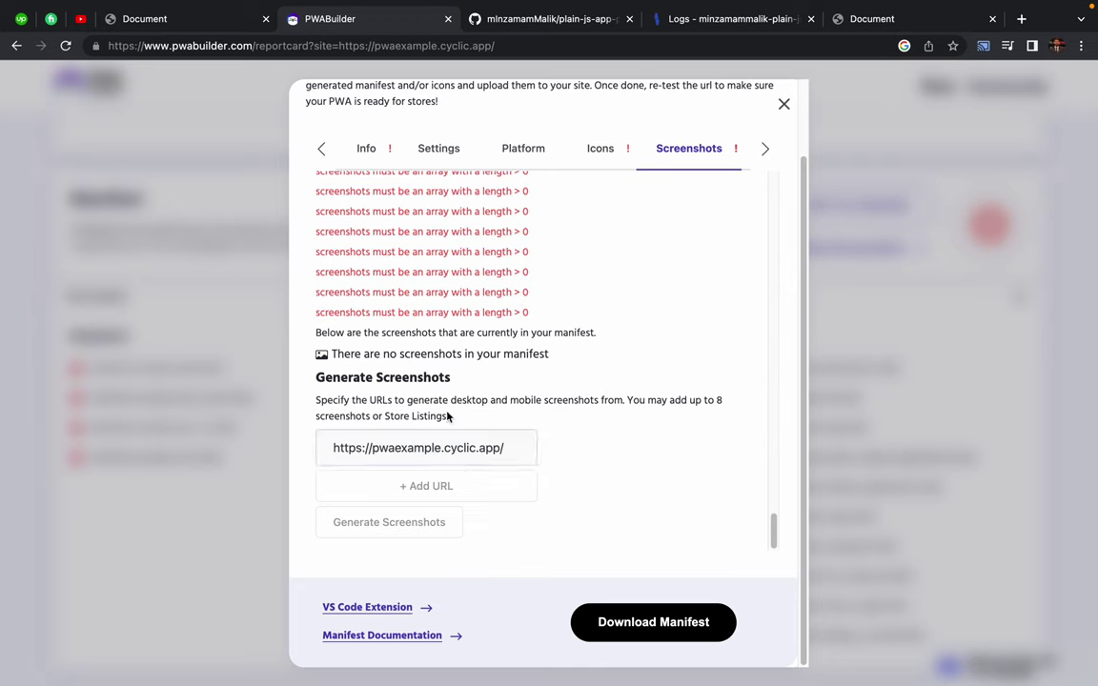
{"action": "left_click_drag", "start_coordinate": [360, 360], "coordinate": [510, 358]}
{"action": "left_click", "coordinate": [510, 358]}
{"action": "triple_click", "coordinate": [495, 438]}
{"action": "key", "text": "super+c"}
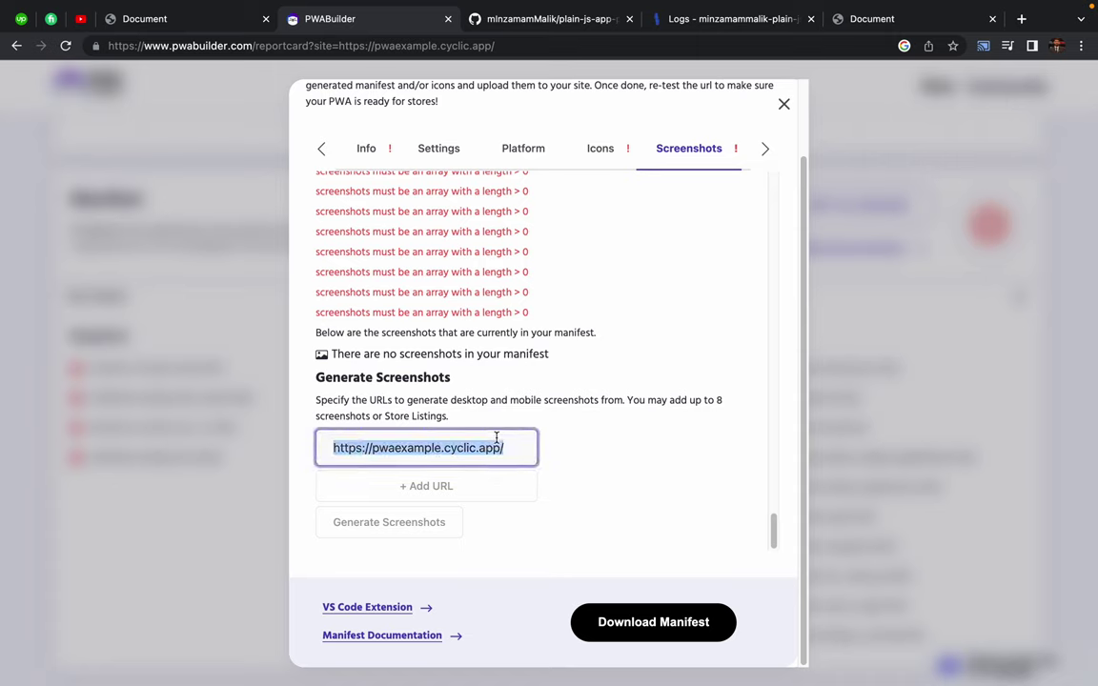
{"action": "key", "text": "BackSpace"}
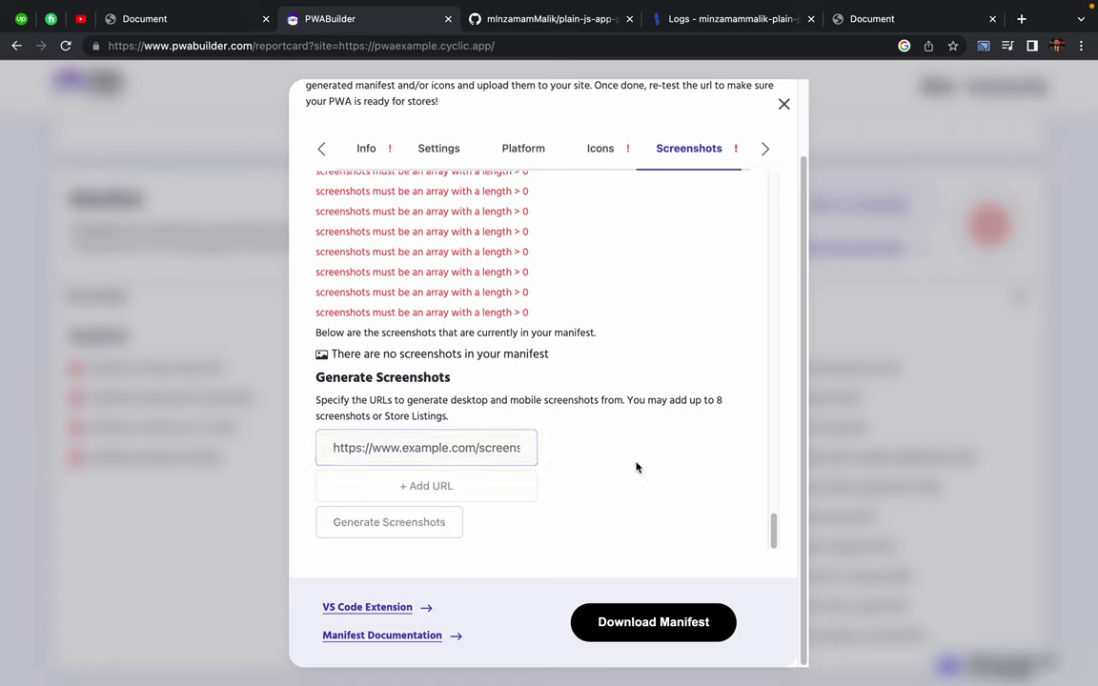
{"action": "left_click", "coordinate": [420, 444]}
{"action": "key", "text": "super+v"}
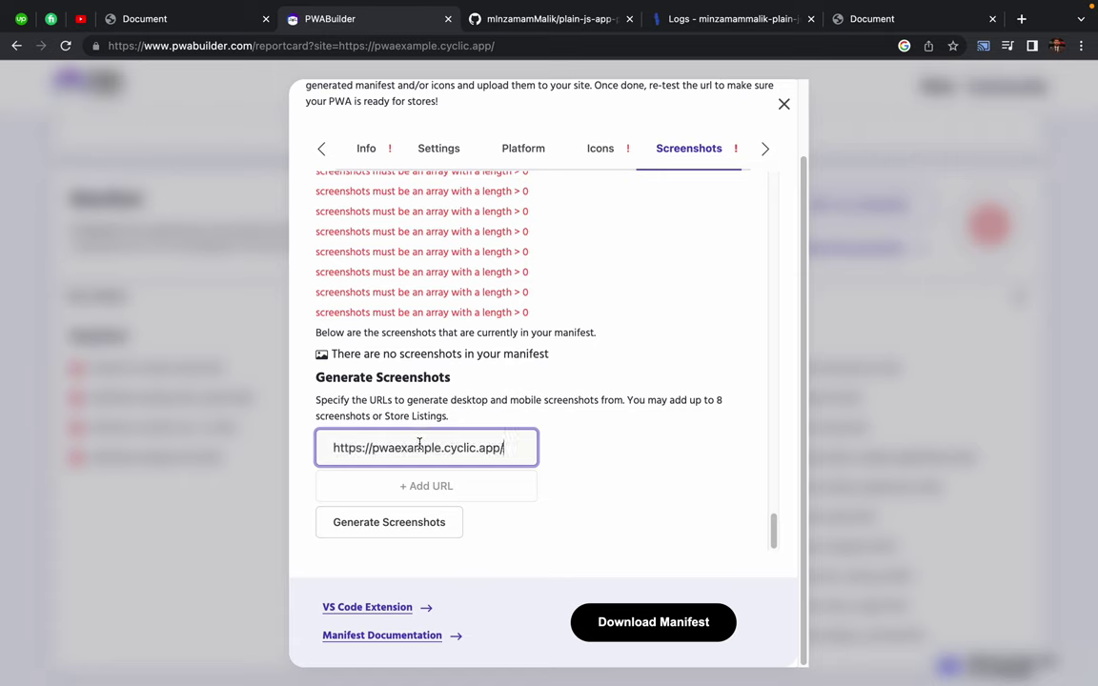
{"action": "left_click", "coordinate": [379, 523]}
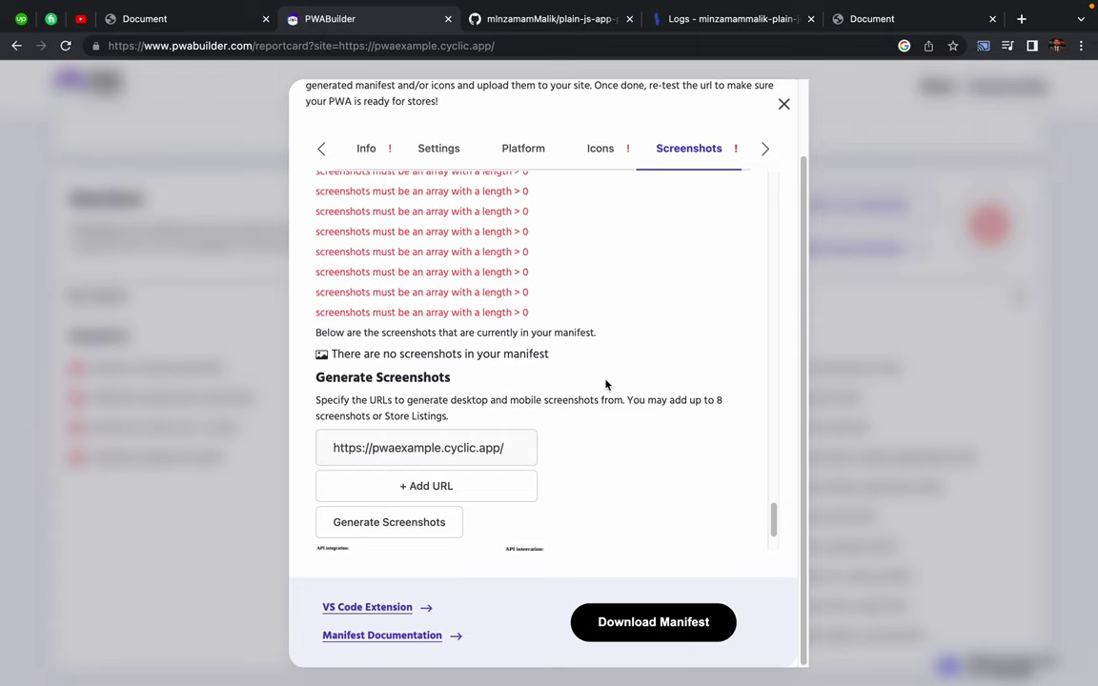
- Examine the generated desktop and mobile screenshot previews
{"action": "scroll", "coordinate": [606, 384], "scroll_direction": "down", "scroll_amount": 3}
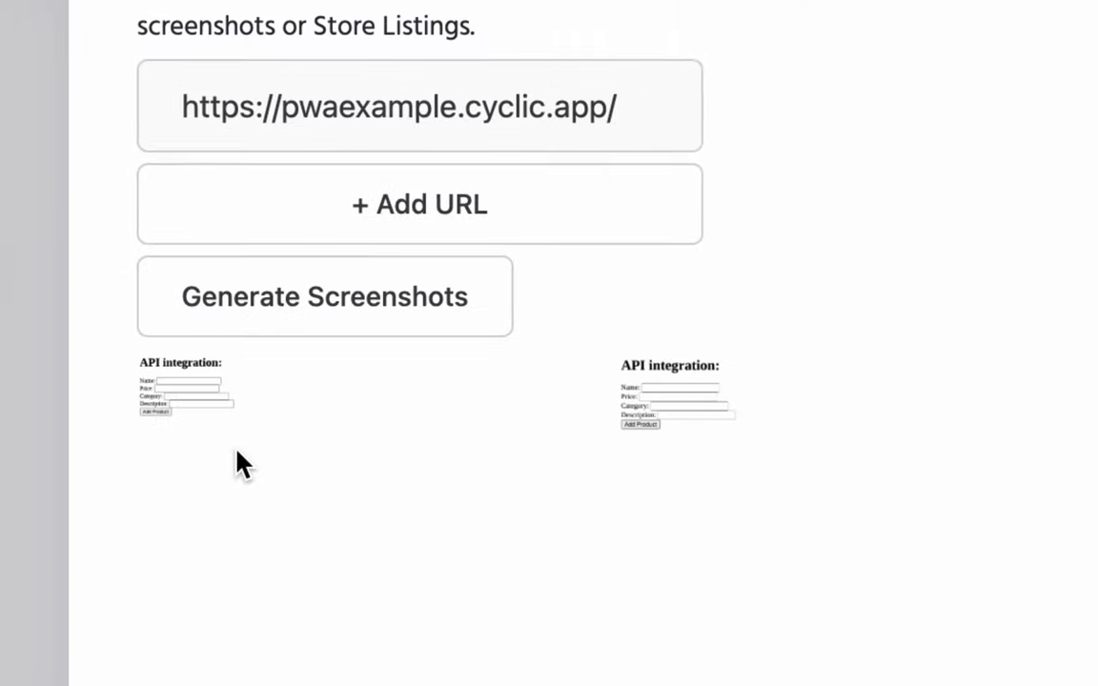
{"action": "left_click_drag", "start_coordinate": [653, 421], "coordinate": [596, 226]}
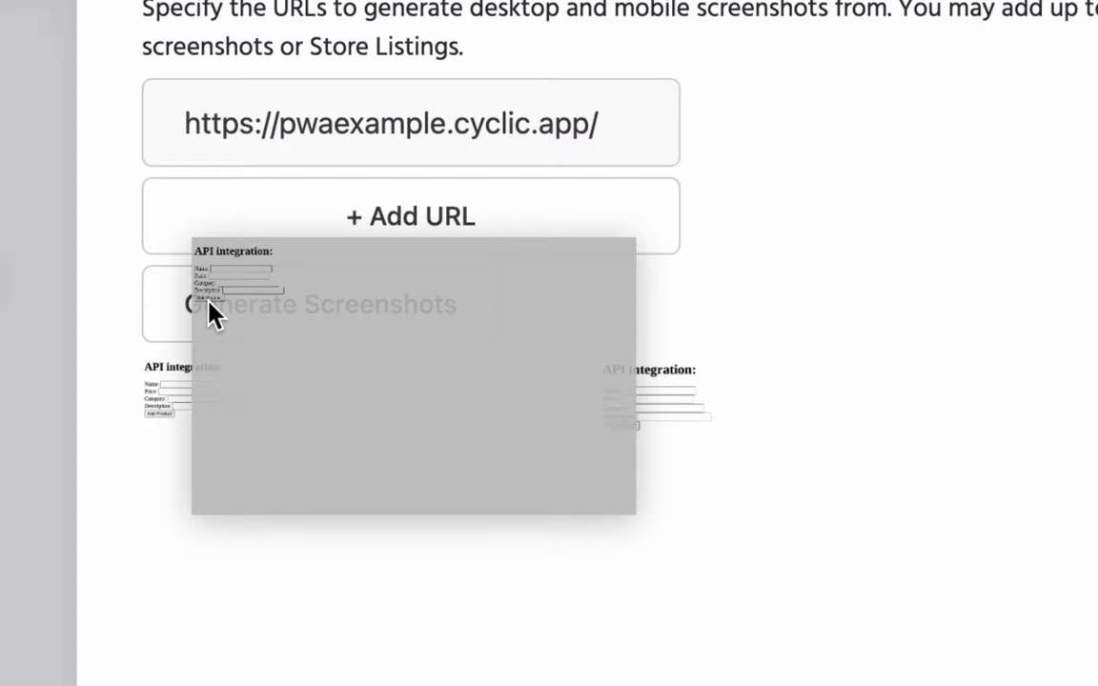
{"action": "left_click_drag", "start_coordinate": [216, 448], "coordinate": [215, 284]}
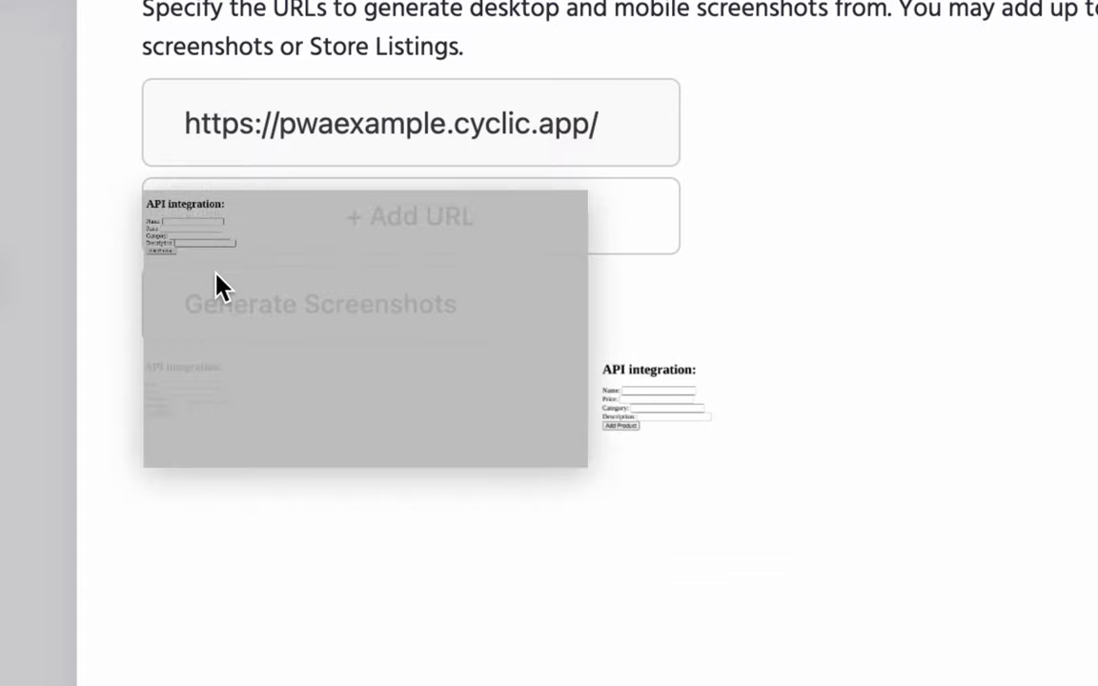
{"action": "left_click_drag", "start_coordinate": [679, 447], "coordinate": [698, 239]}
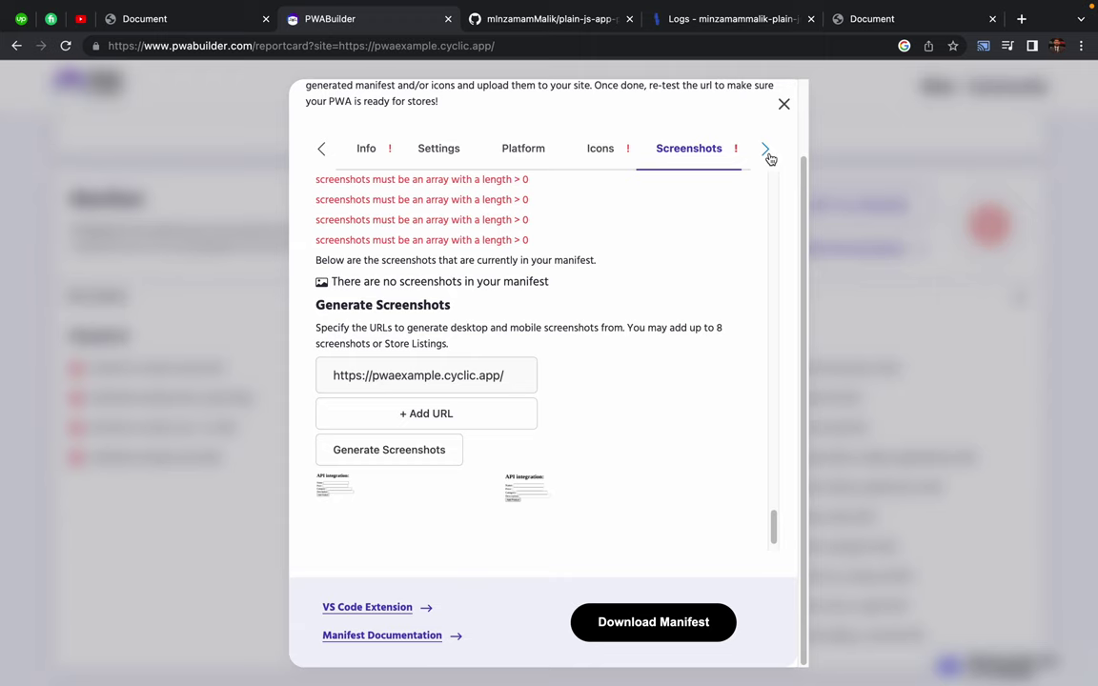
- Show the generated manifest code and review its properties, screenshots and icons entries
{"action": "left_click", "coordinate": [768, 152]}
{"action": "left_click", "coordinate": [722, 151]}
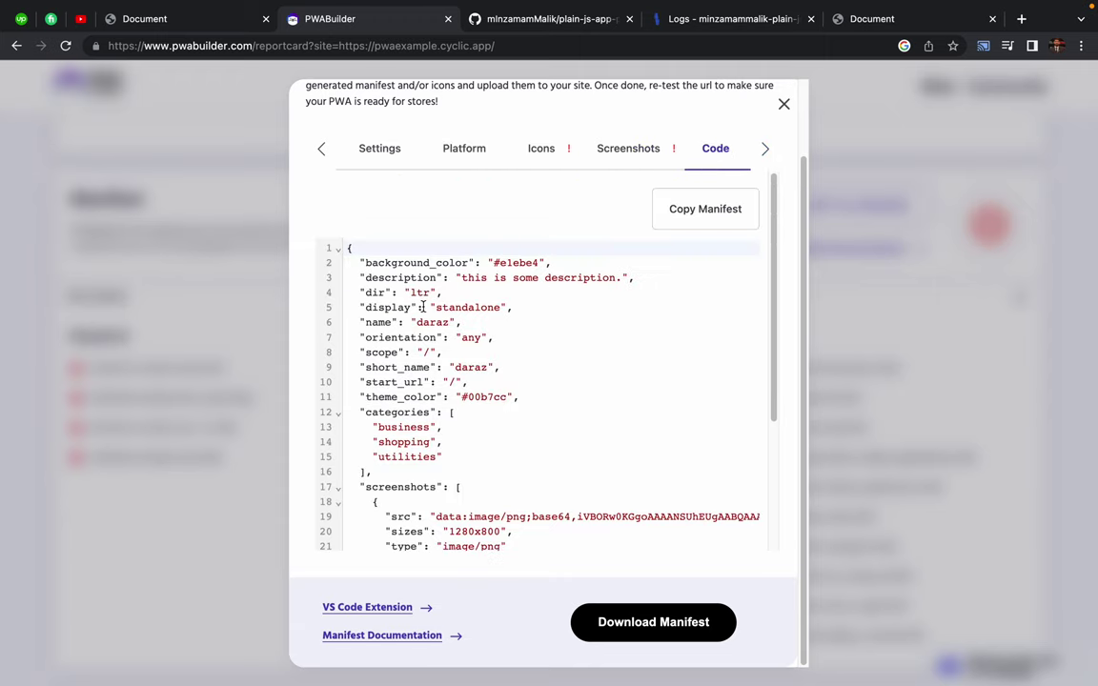
{"action": "scroll", "coordinate": [419, 390], "scroll_direction": "down", "scroll_amount": 5}
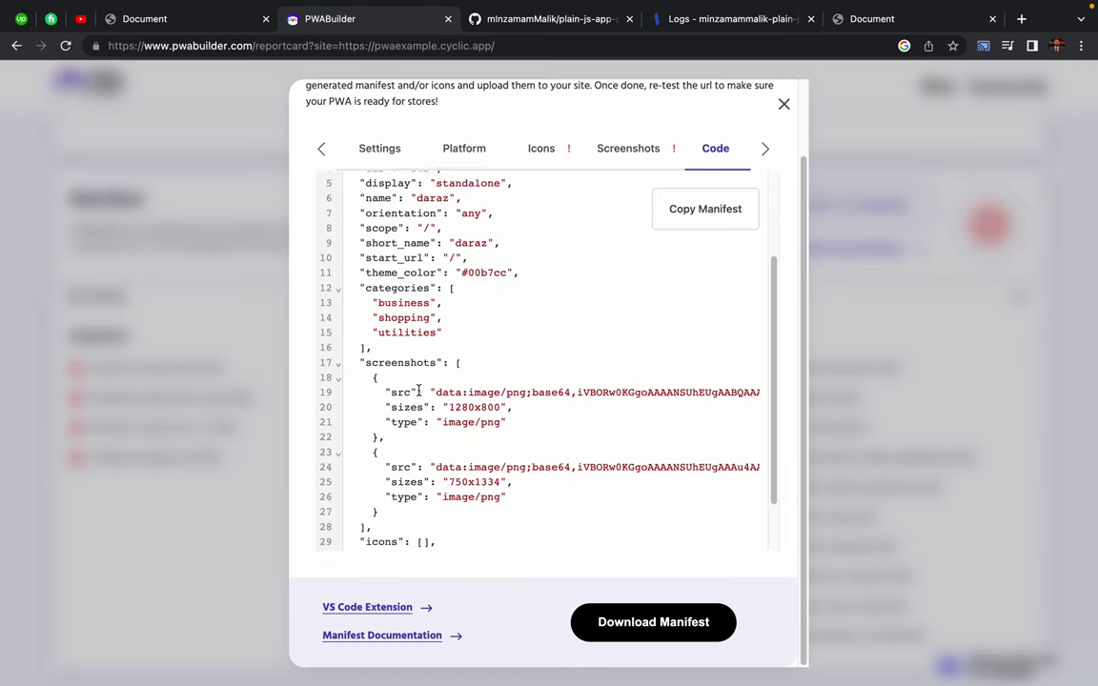
{"action": "key", "text": "ctrl+a"}
{"action": "left_click", "coordinate": [400, 285]}
{"action": "key", "text": "ctrl+a"}
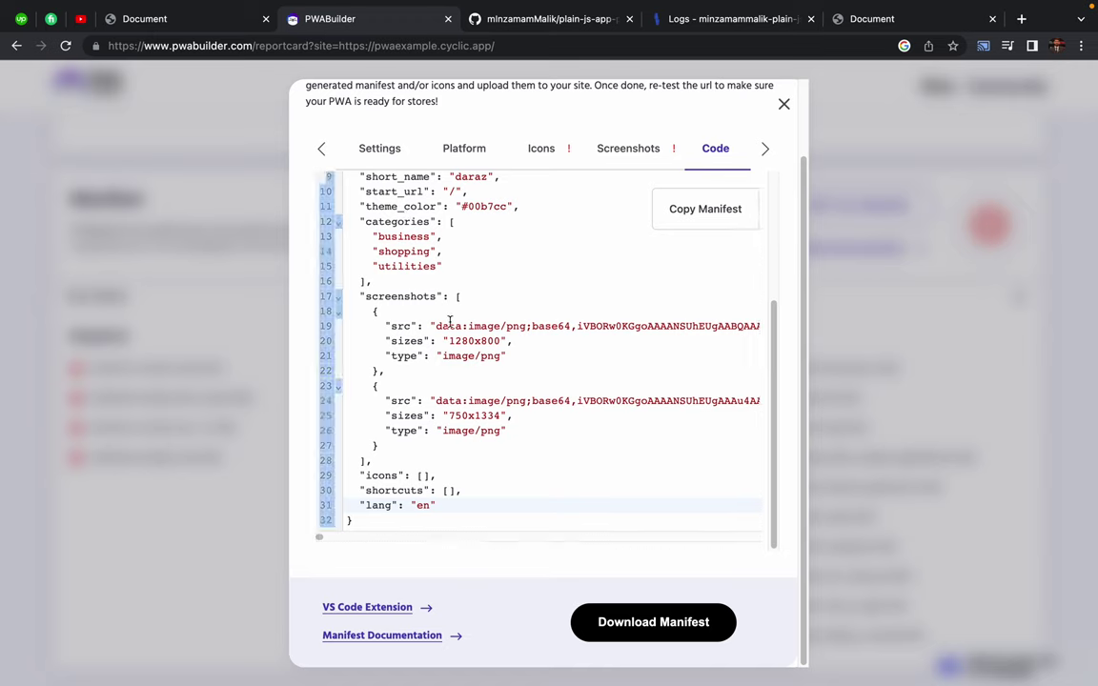
{"action": "left_click", "coordinate": [473, 277]}
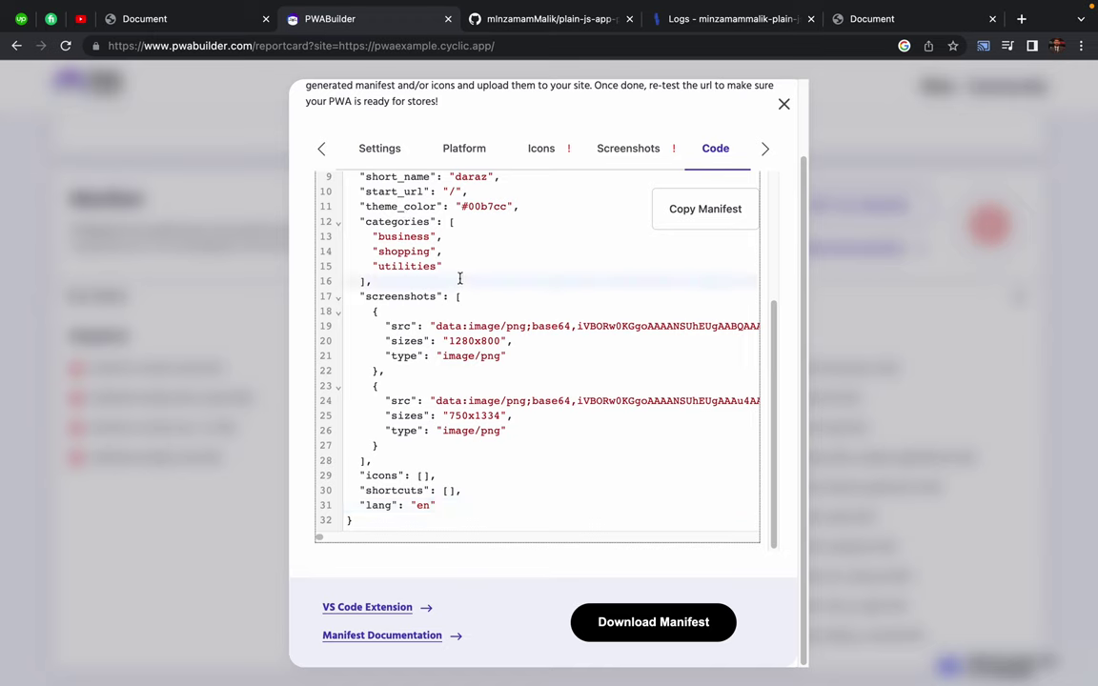
{"action": "scroll", "coordinate": [428, 329], "scroll_direction": "up", "scroll_amount": 1}
{"action": "scroll", "coordinate": [428, 330], "scroll_direction": "down", "scroll_amount": 1}
{"action": "scroll", "coordinate": [428, 330], "scroll_direction": "up", "scroll_amount": 5}
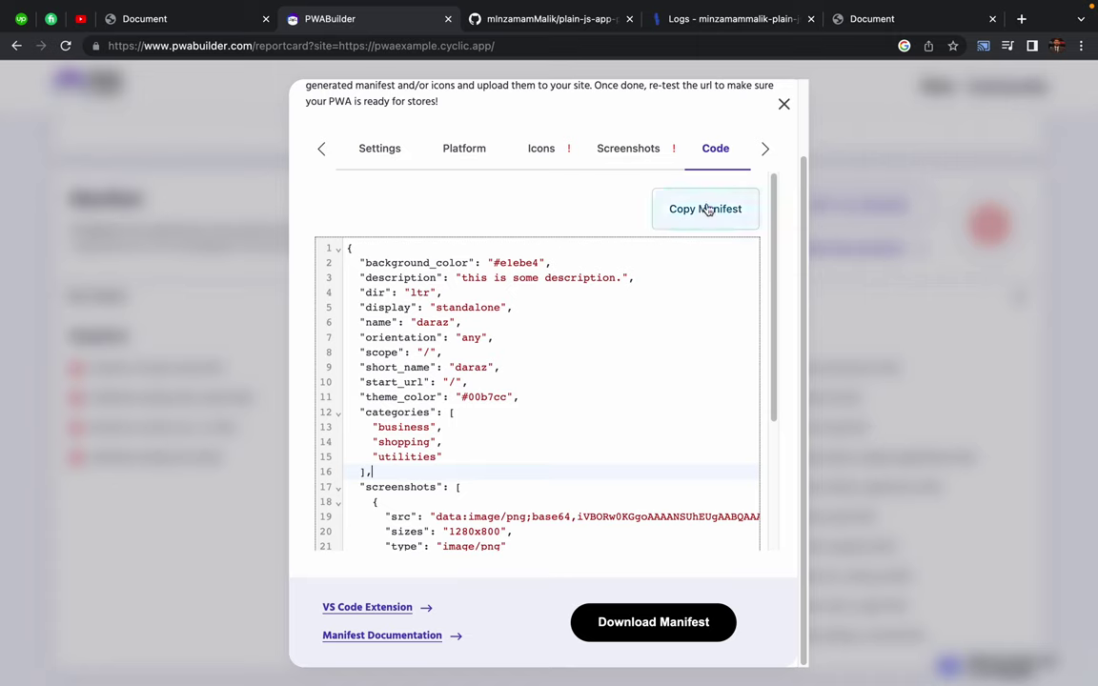
{"action": "left_click", "coordinate": [520, 428]}
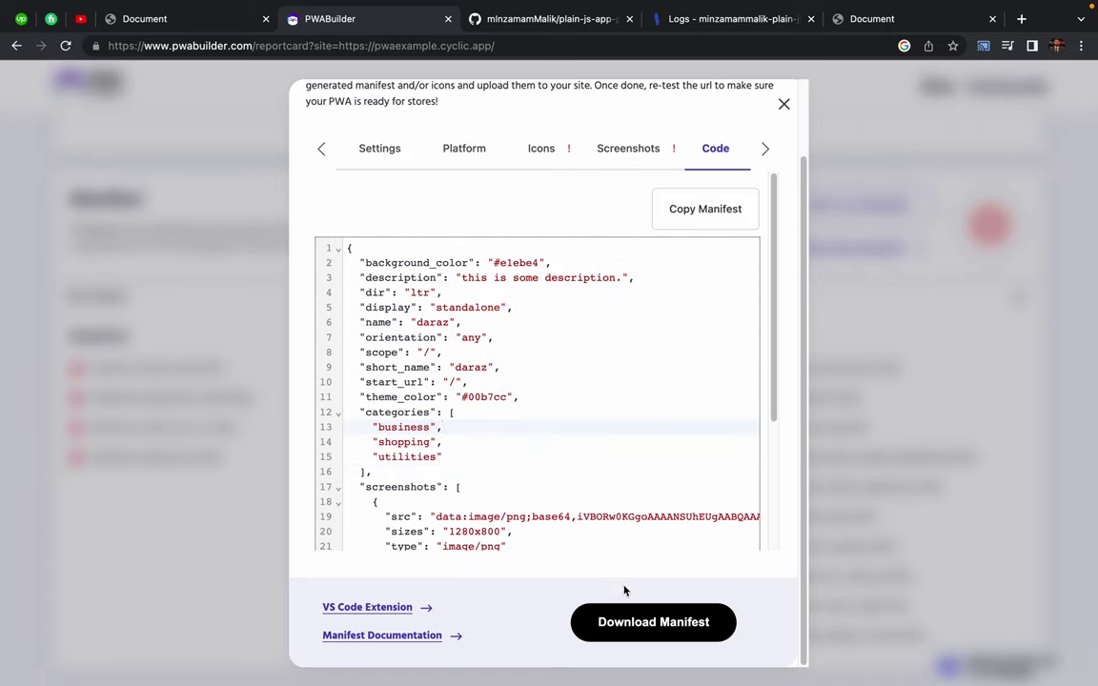
- Download the manifest and add manifest.json from the Downloads folder to the project's web folder in VS Code
{"action": "left_click", "coordinate": [656, 623]}
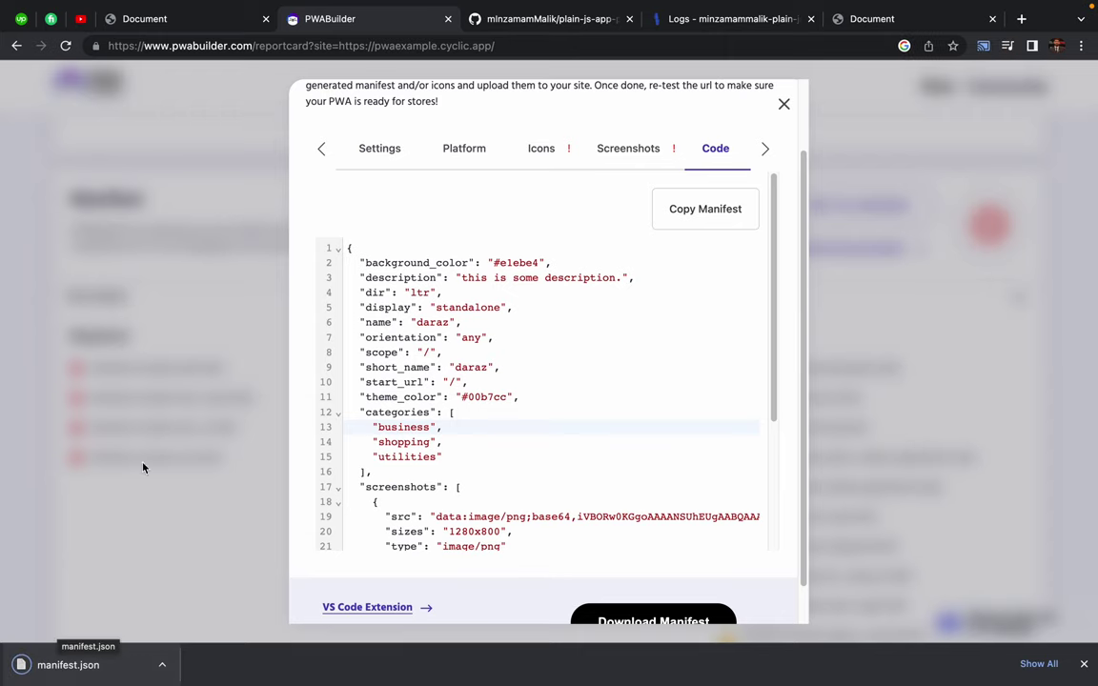
{"action": "key", "text": "ctrl+Left"}
{"action": "key", "text": "ctrl+Left"}
{"action": "scroll", "coordinate": [422, 311], "scroll_direction": "left", "scroll_amount": 2}
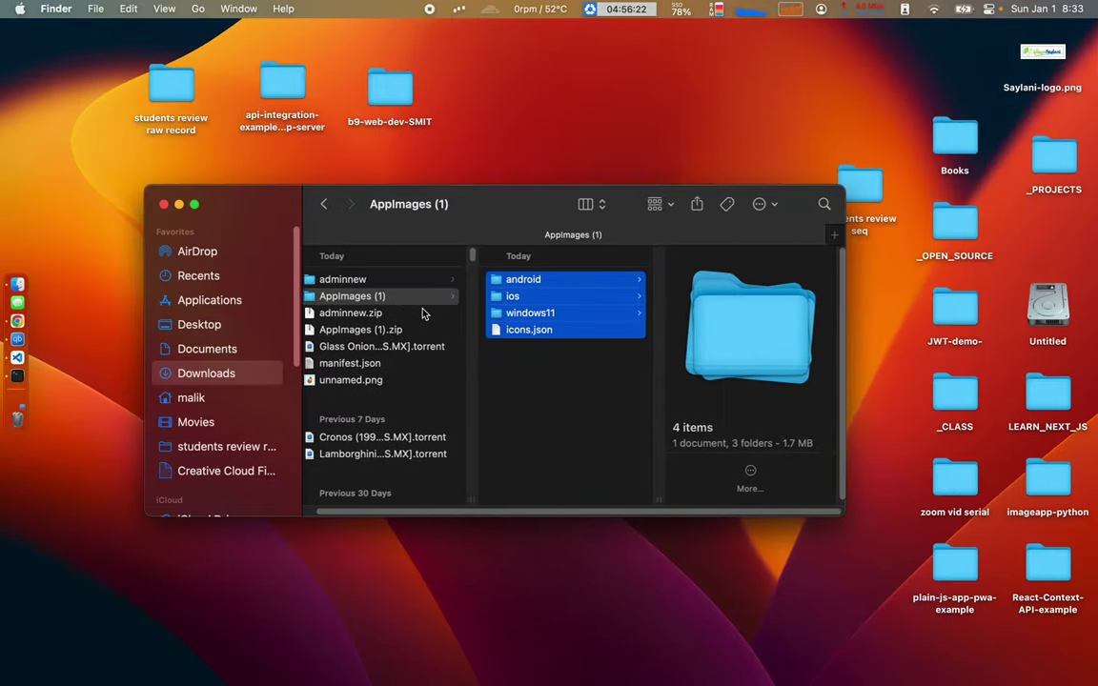
{"action": "left_click", "coordinate": [358, 366]}
{"action": "left_click_drag", "start_coordinate": [345, 369], "coordinate": [143, 244]}
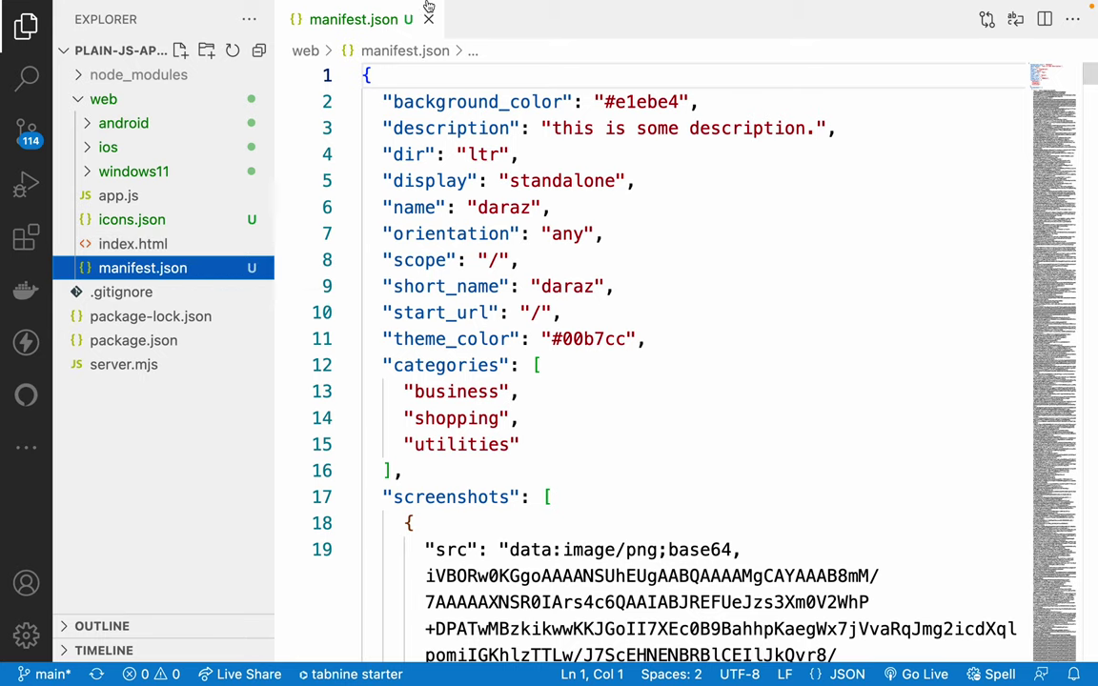
- Close manifest.json and open icons.json from the web folder
{"action": "left_click", "coordinate": [488, 207]}
{"action": "left_click", "coordinate": [428, 19]}
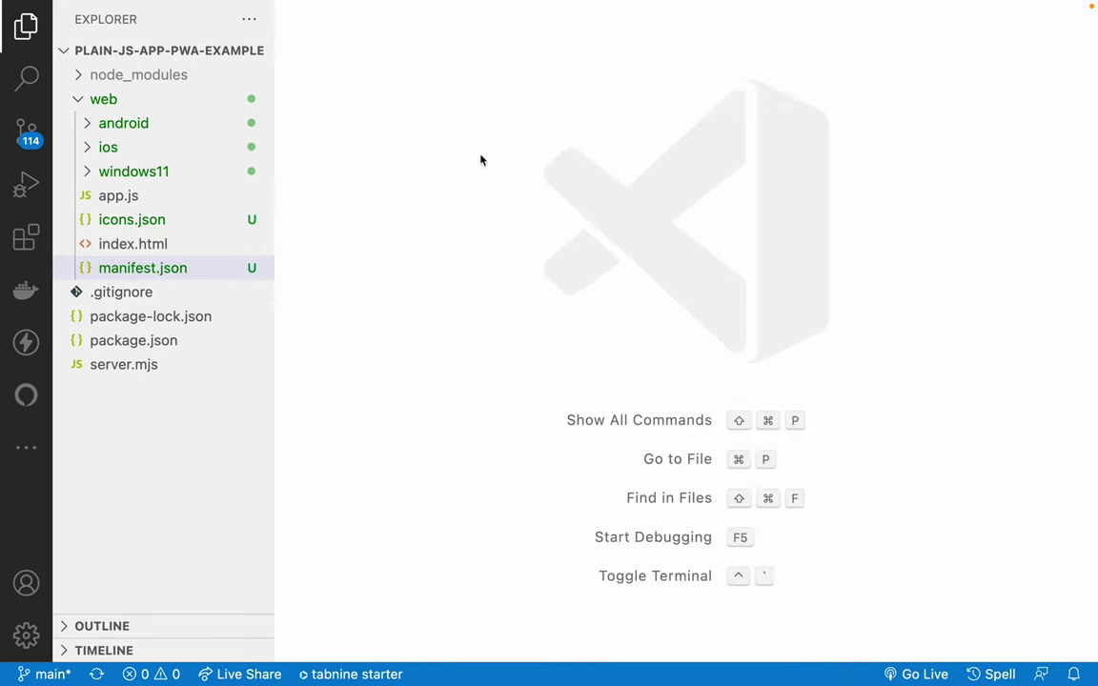
{"action": "left_click", "coordinate": [143, 268]}
{"action": "left_click", "coordinate": [133, 222]}
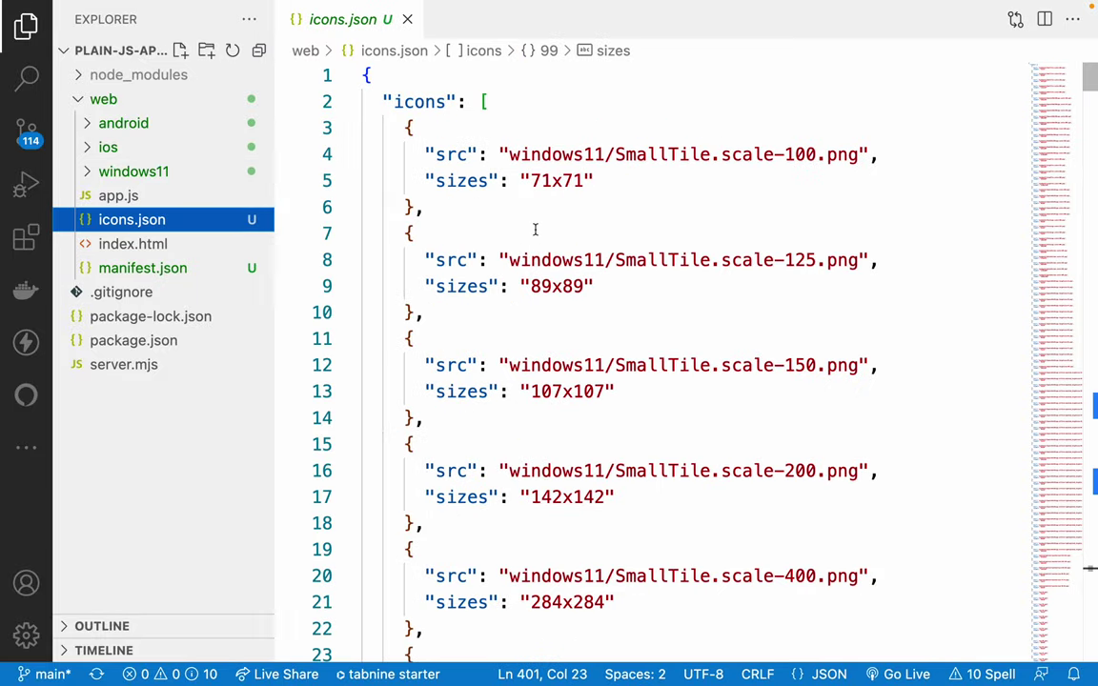
- Switch back to PWABuilder in the browser and look over the whole manifest code again
{"action": "key", "text": "super+Tab"}
{"action": "scroll", "coordinate": [601, 263], "scroll_direction": "down", "scroll_amount": 5}
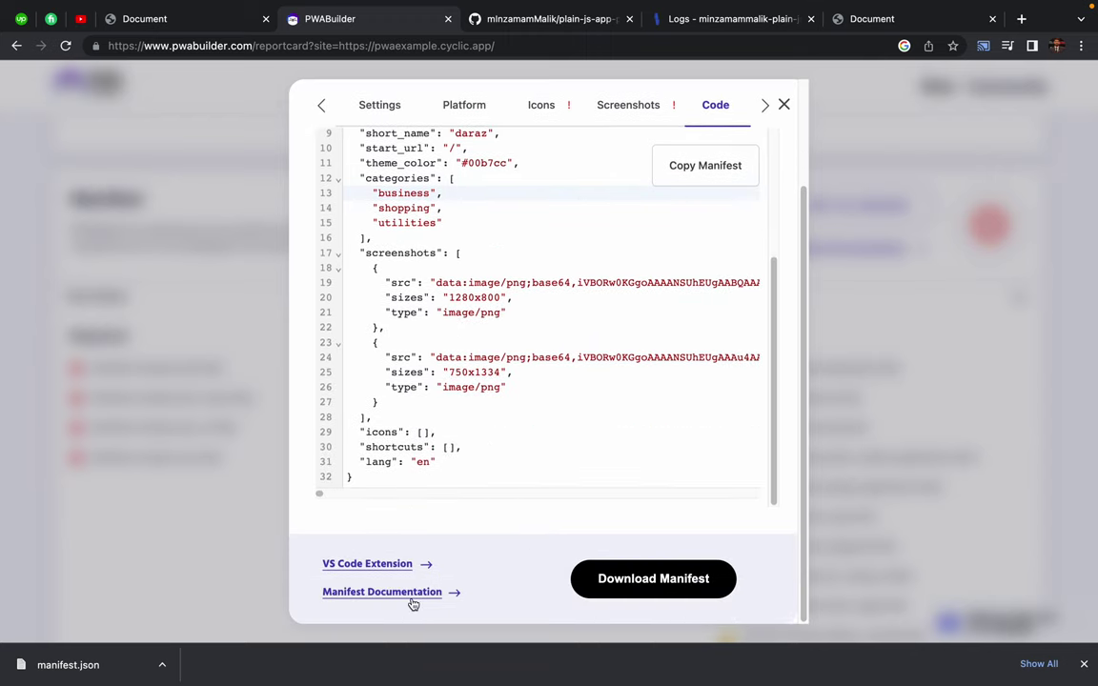
{"action": "scroll", "coordinate": [485, 415], "scroll_direction": "up", "scroll_amount": 5}
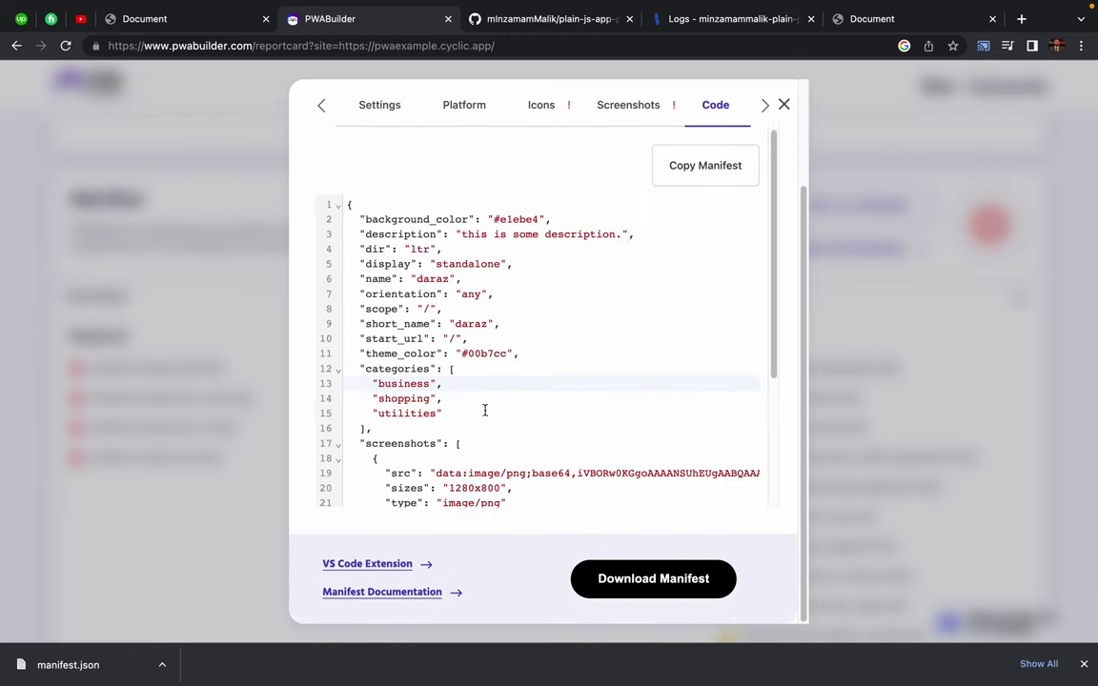
- Open the Manifest Documentation from PWABuilder and look through its topics and the Web App Manifests section
{"action": "scroll", "coordinate": [485, 410], "scroll_direction": "down", "scroll_amount": 10}
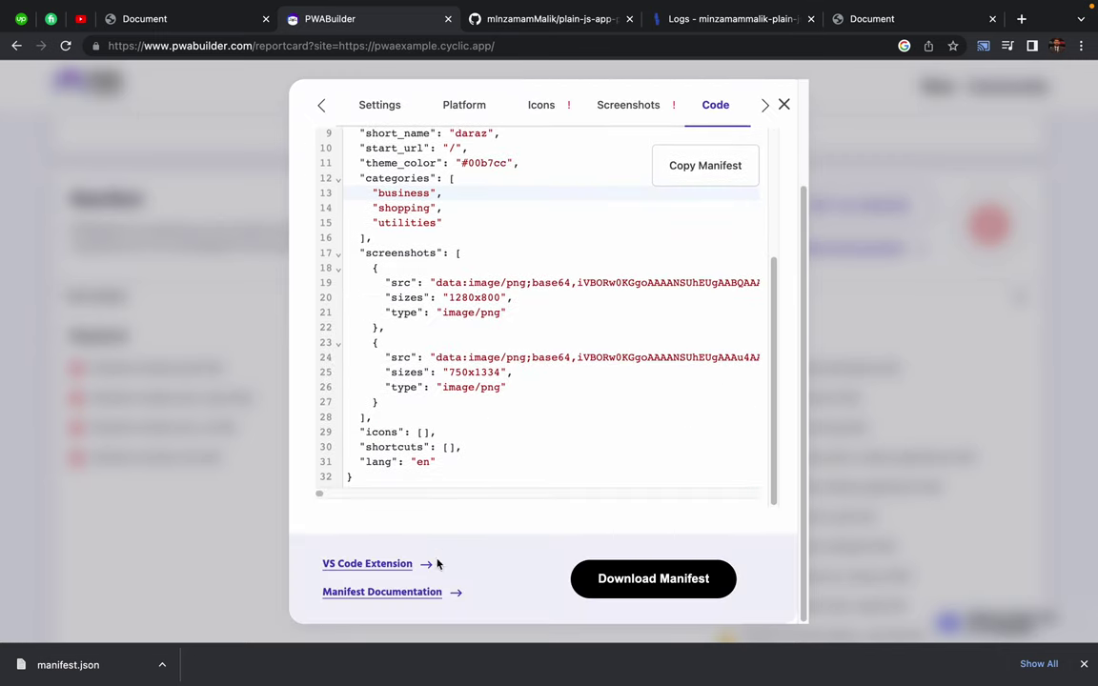
{"action": "left_click", "coordinate": [385, 593]}
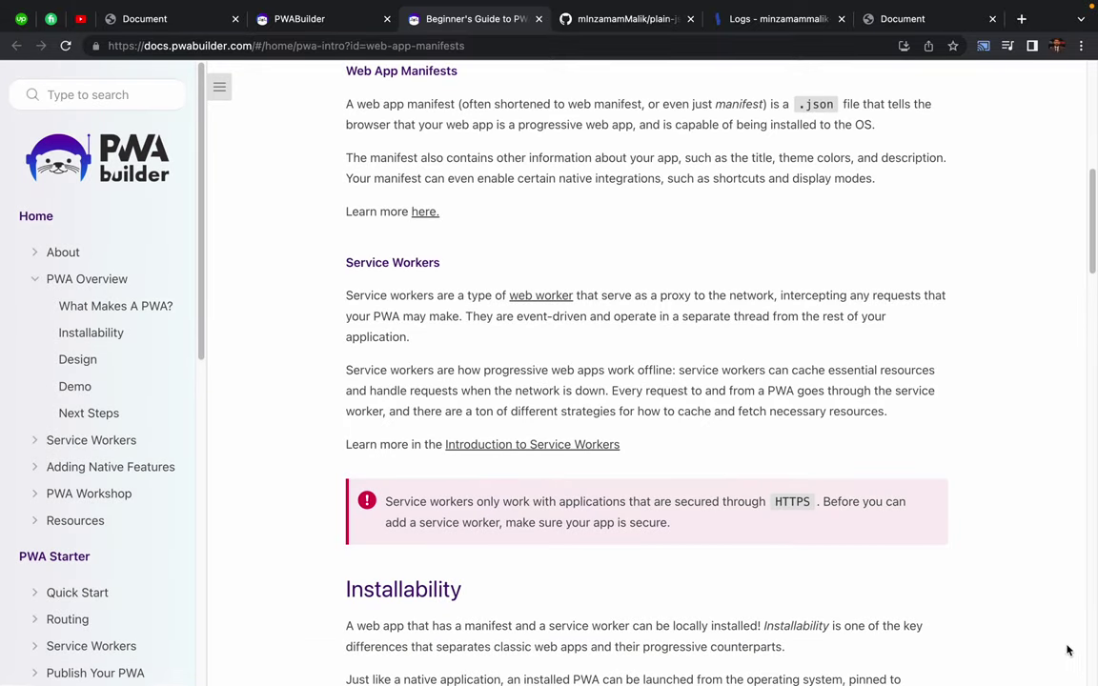
{"action": "scroll", "coordinate": [306, 304], "scroll_direction": "up", "scroll_amount": 2}
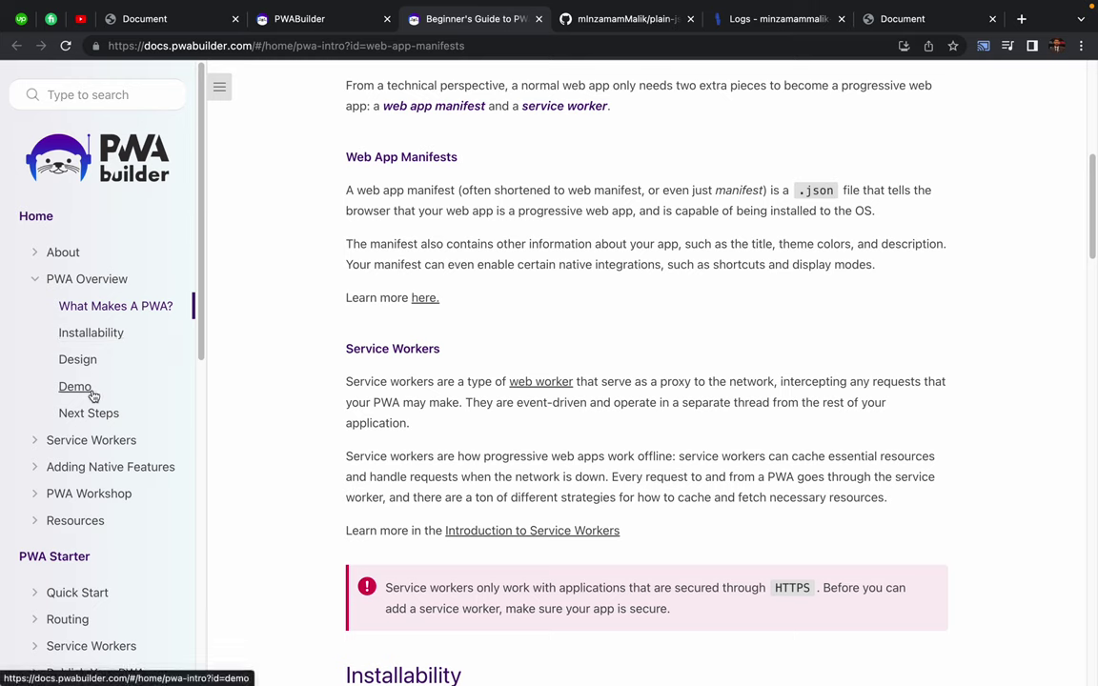
{"action": "scroll", "coordinate": [92, 439], "scroll_direction": "down", "scroll_amount": 3}
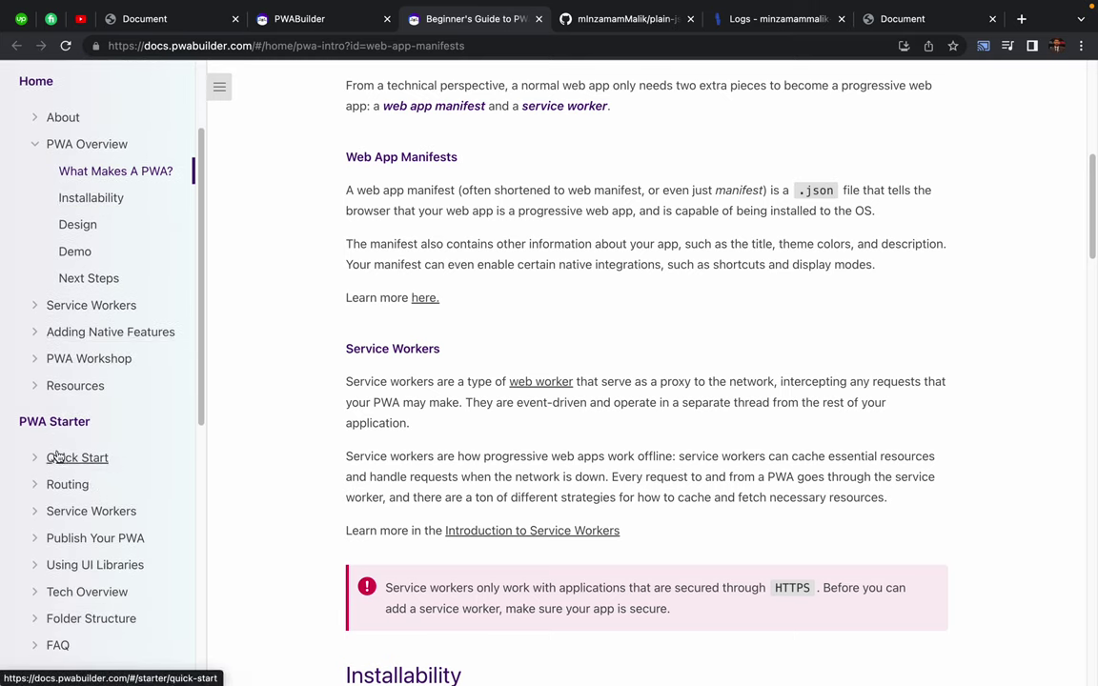
{"action": "scroll", "coordinate": [82, 543], "scroll_direction": "down", "scroll_amount": 2}
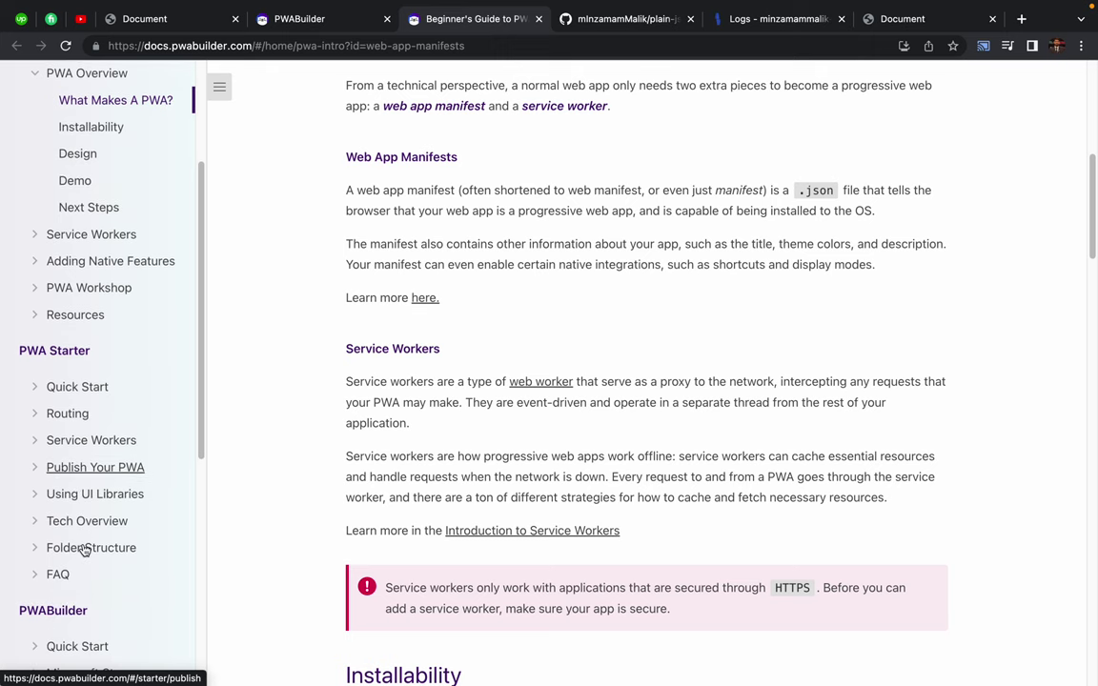
{"action": "scroll", "coordinate": [84, 550], "scroll_direction": "down", "scroll_amount": 1}
{"action": "scroll", "coordinate": [83, 551], "scroll_direction": "up", "scroll_amount": 5}
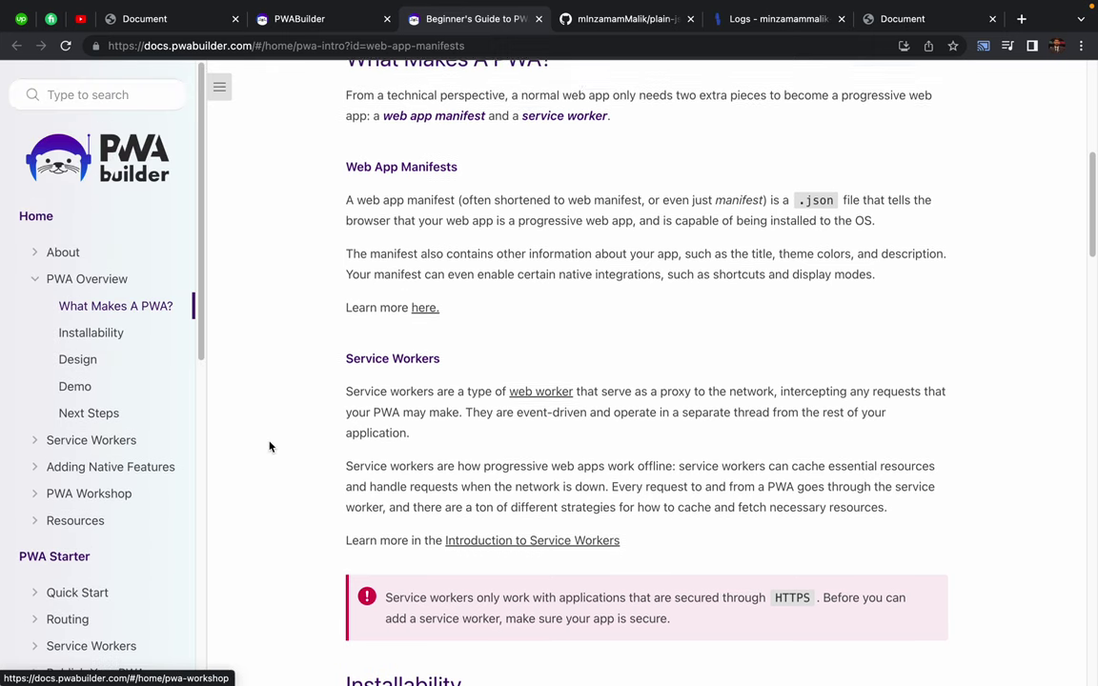
{"action": "scroll", "coordinate": [270, 446], "scroll_direction": "up", "scroll_amount": 2}
{"action": "scroll", "coordinate": [270, 446], "scroll_direction": "up", "scroll_amount": 1}
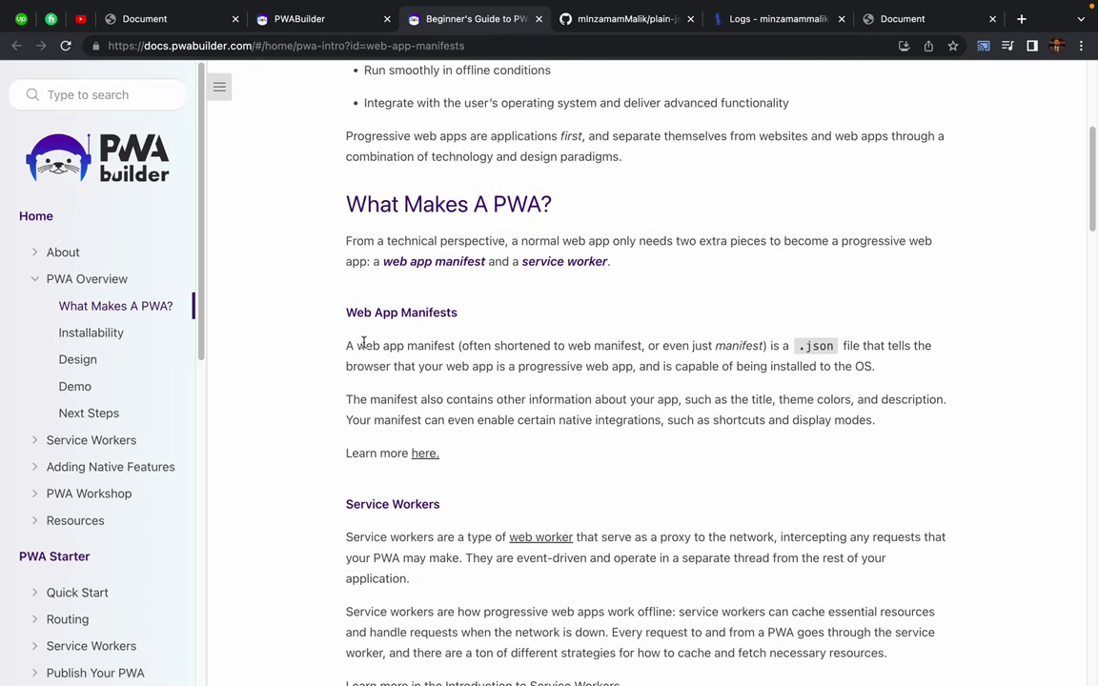
- Open the linked MDN article on web app manifests and read from the introduction through the example manifest to Deploying a manifest
{"action": "left_click", "coordinate": [424, 453]}
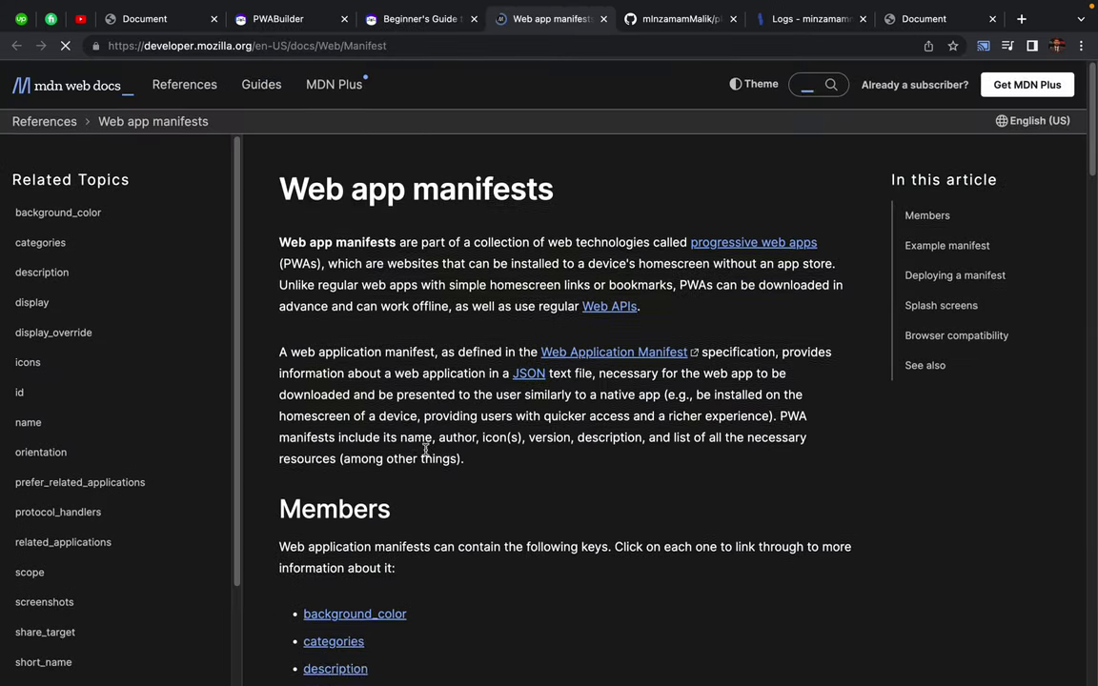
{"action": "left_click_drag", "start_coordinate": [296, 219], "coordinate": [428, 411]}
{"action": "left_click", "coordinate": [473, 536]}
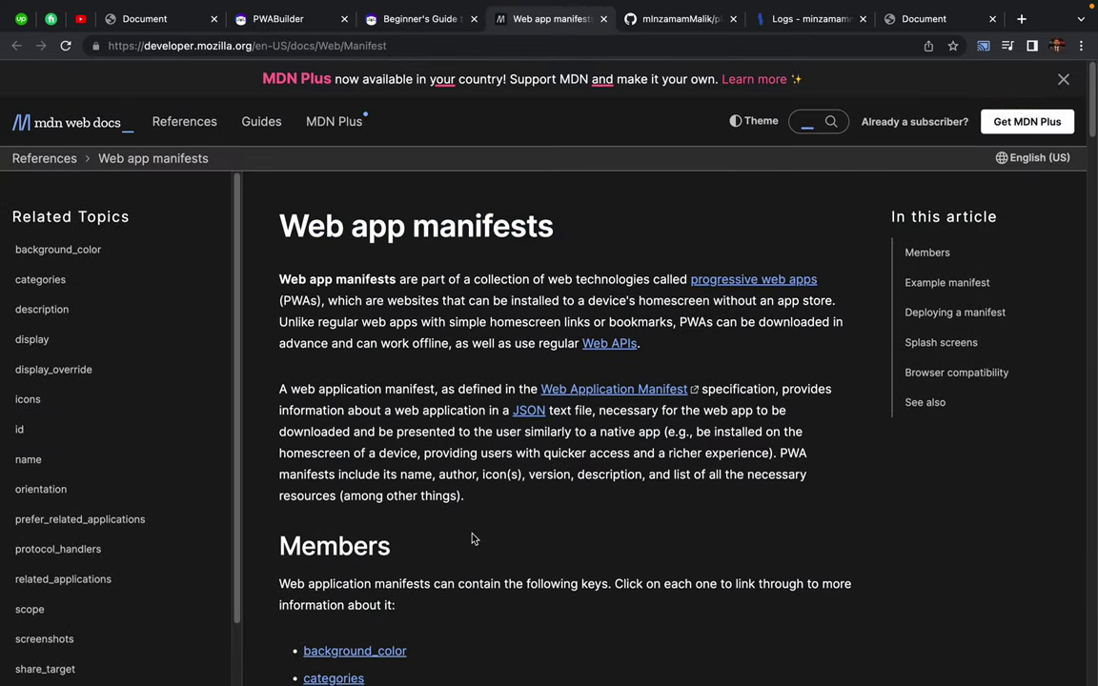
{"action": "scroll", "coordinate": [473, 539], "scroll_direction": "down", "scroll_amount": 5}
{"action": "scroll", "coordinate": [473, 538], "scroll_direction": "down", "scroll_amount": 5}
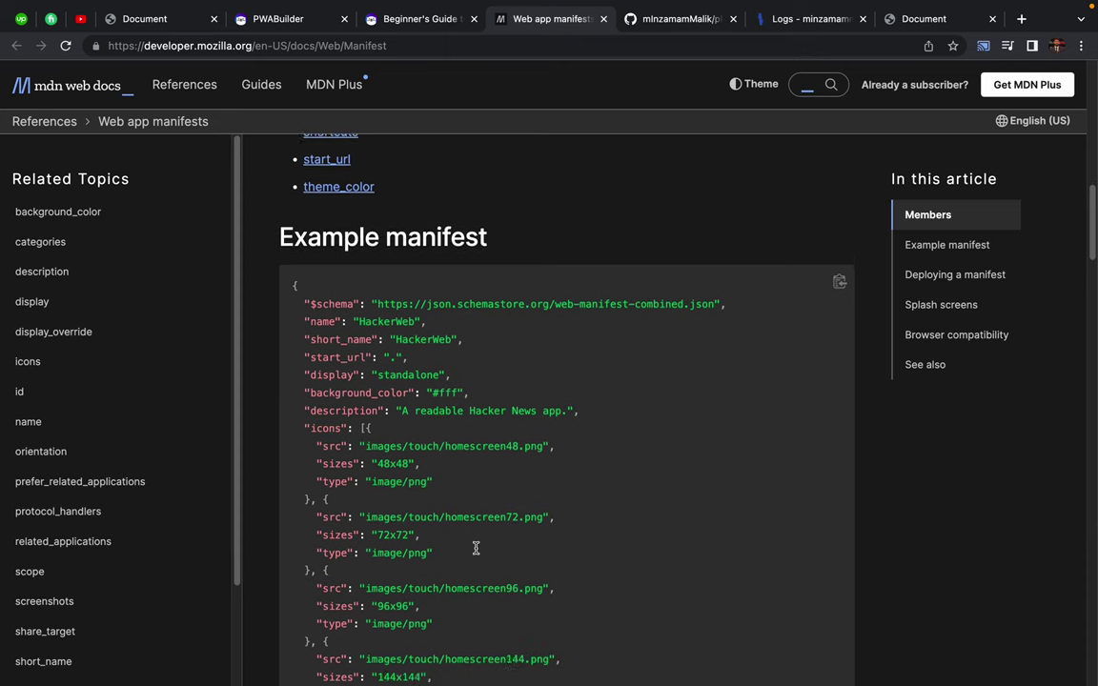
{"action": "left_click_drag", "start_coordinate": [331, 321], "coordinate": [422, 446]}
{"action": "left_click", "coordinate": [564, 580]}
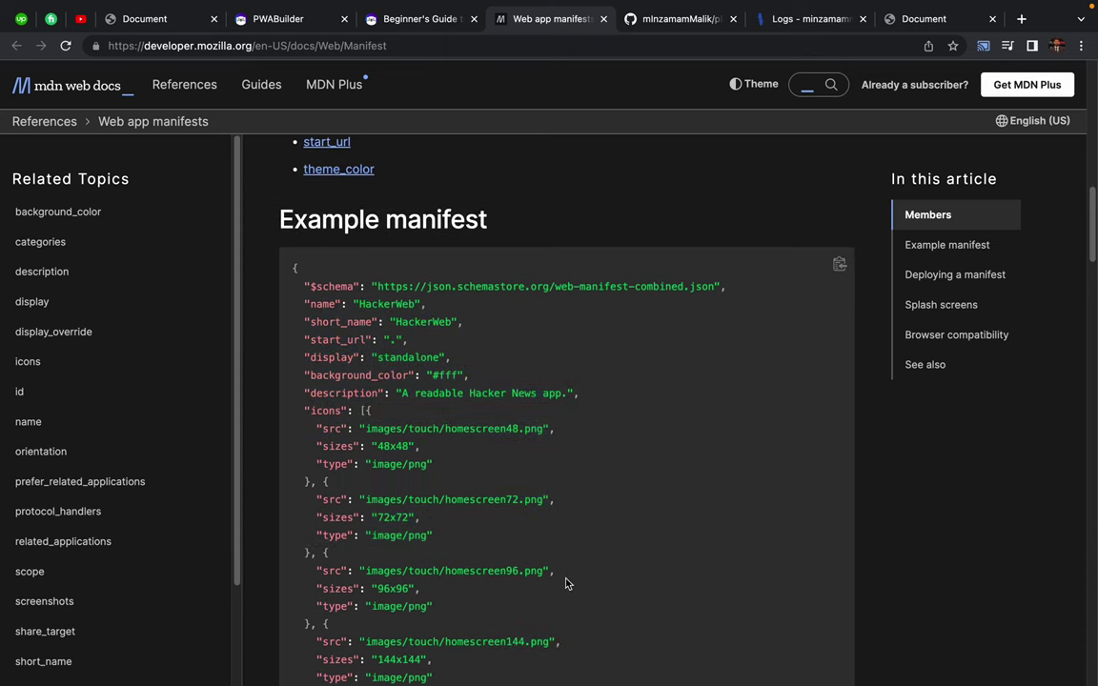
{"action": "scroll", "coordinate": [605, 554], "scroll_direction": "down", "scroll_amount": 3}
{"action": "scroll", "coordinate": [603, 554], "scroll_direction": "down", "scroll_amount": 5}
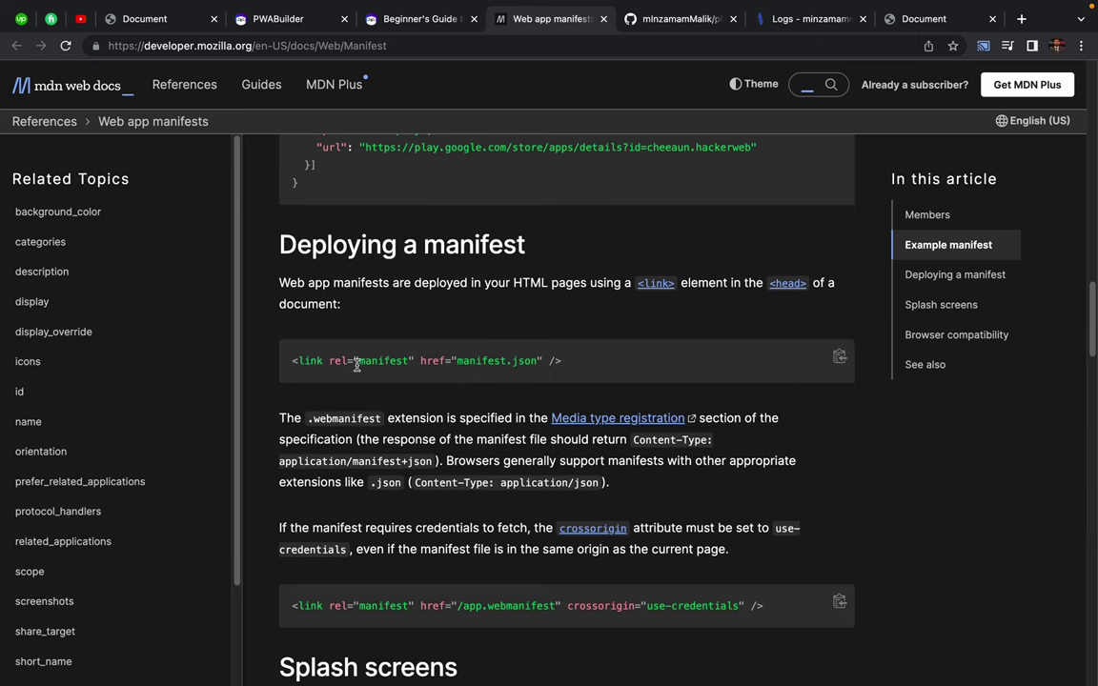
- Examine the rel and href attributes of the manifest.json link tag under Deploying a manifest
{"action": "triple_click", "coordinate": [352, 361]}
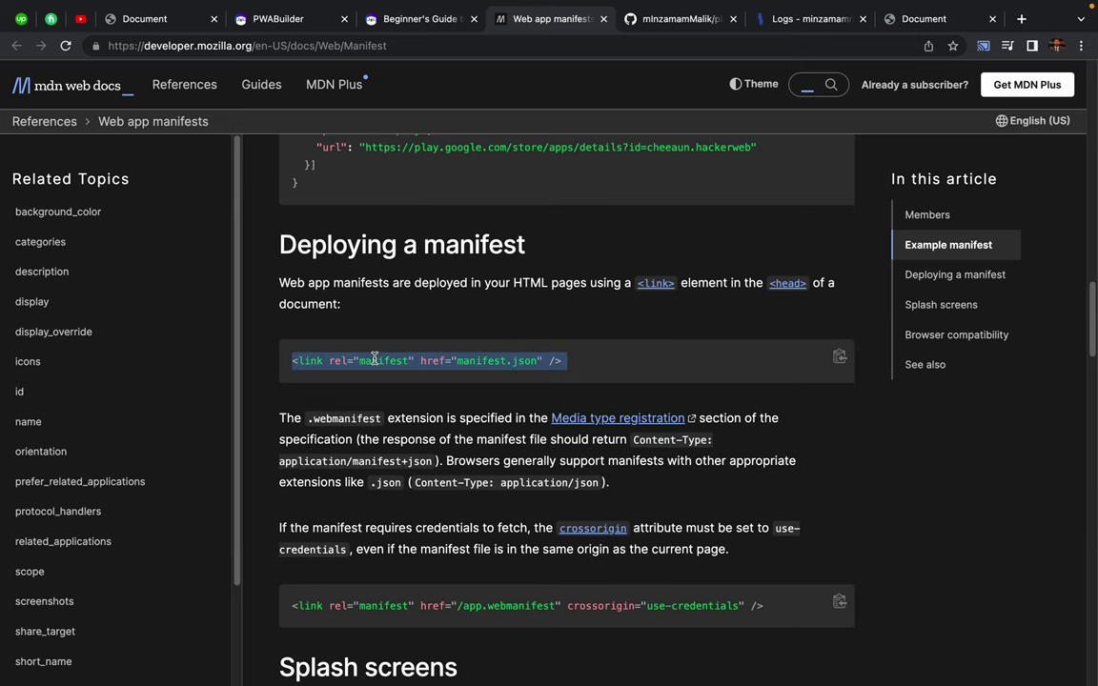
{"action": "left_click", "coordinate": [375, 360]}
{"action": "scroll", "coordinate": [375, 359], "scroll_direction": "down", "scroll_amount": 2}
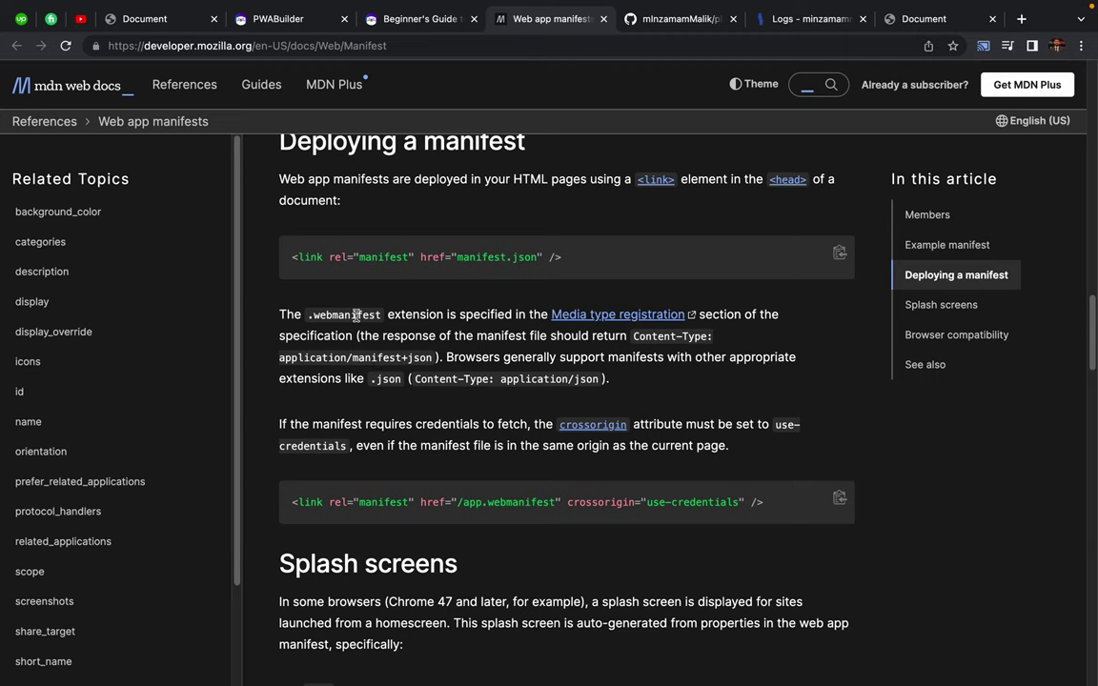
{"action": "left_click_drag", "start_coordinate": [348, 257], "coordinate": [464, 257]}
{"action": "double_click", "coordinate": [391, 257]}
{"action": "double_click", "coordinate": [467, 257]}
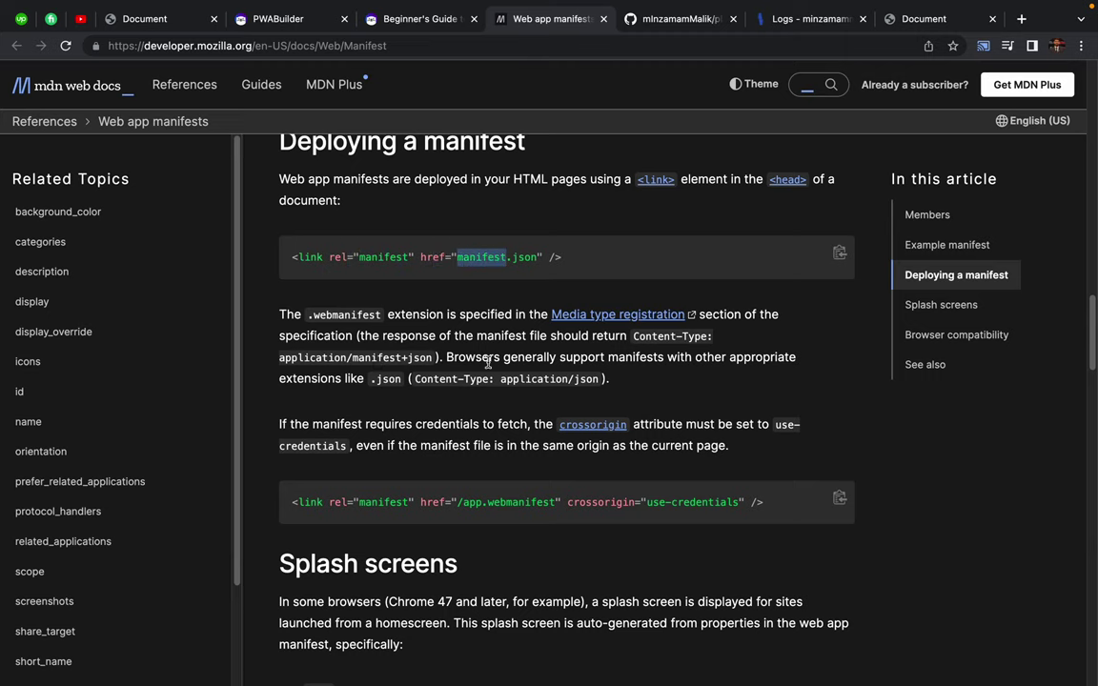
{"action": "scroll", "coordinate": [488, 367], "scroll_direction": "down", "scroll_amount": 1}
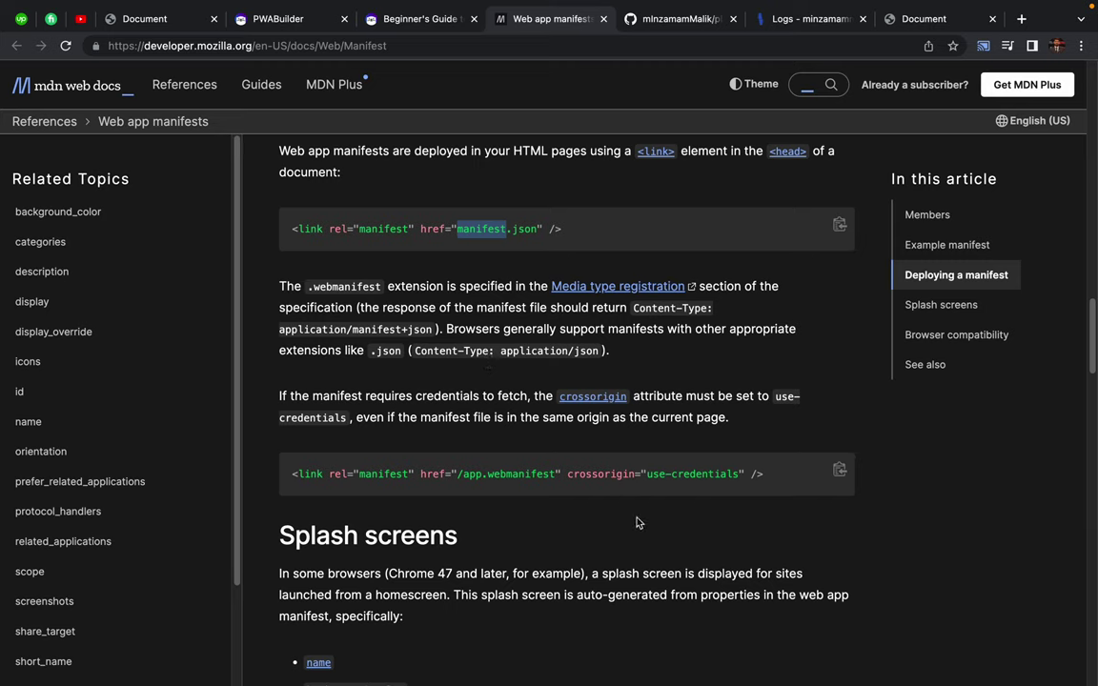
- Examine the crossorigin="use-credentials" attribute in the second link example and read the .webmanifest extension paragraph
{"action": "double_click", "coordinate": [598, 474]}
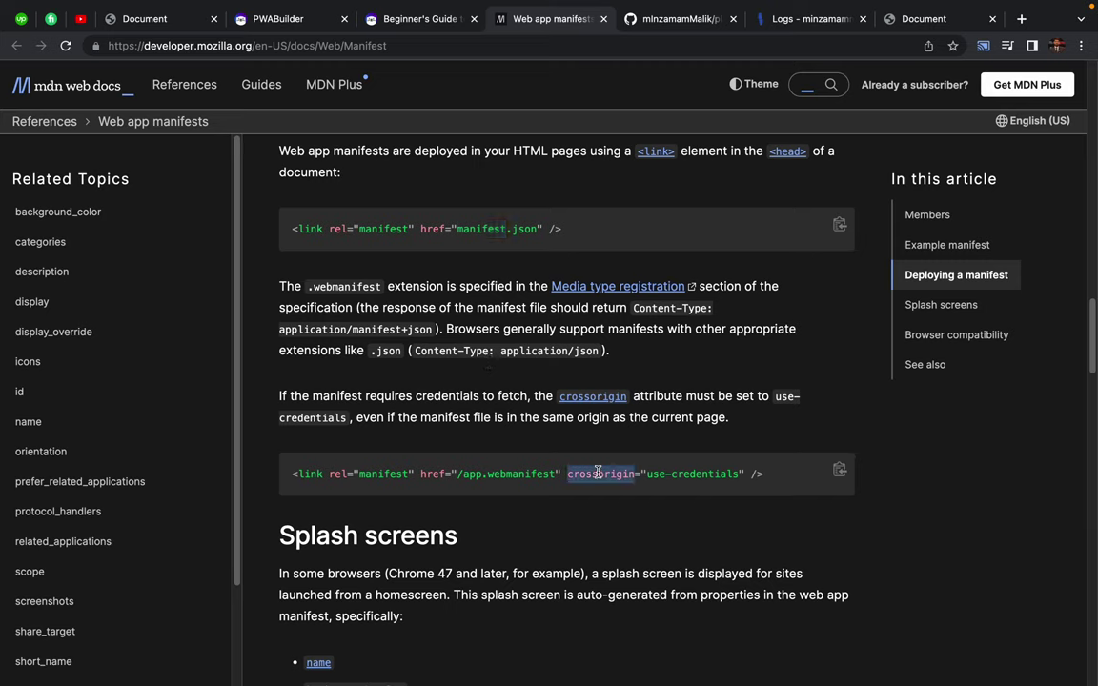
{"action": "left_click", "coordinate": [597, 474]}
{"action": "double_click", "coordinate": [598, 474]}
{"action": "left_click_drag", "start_coordinate": [648, 474], "coordinate": [689, 473]}
{"action": "left_click", "coordinate": [707, 474]}
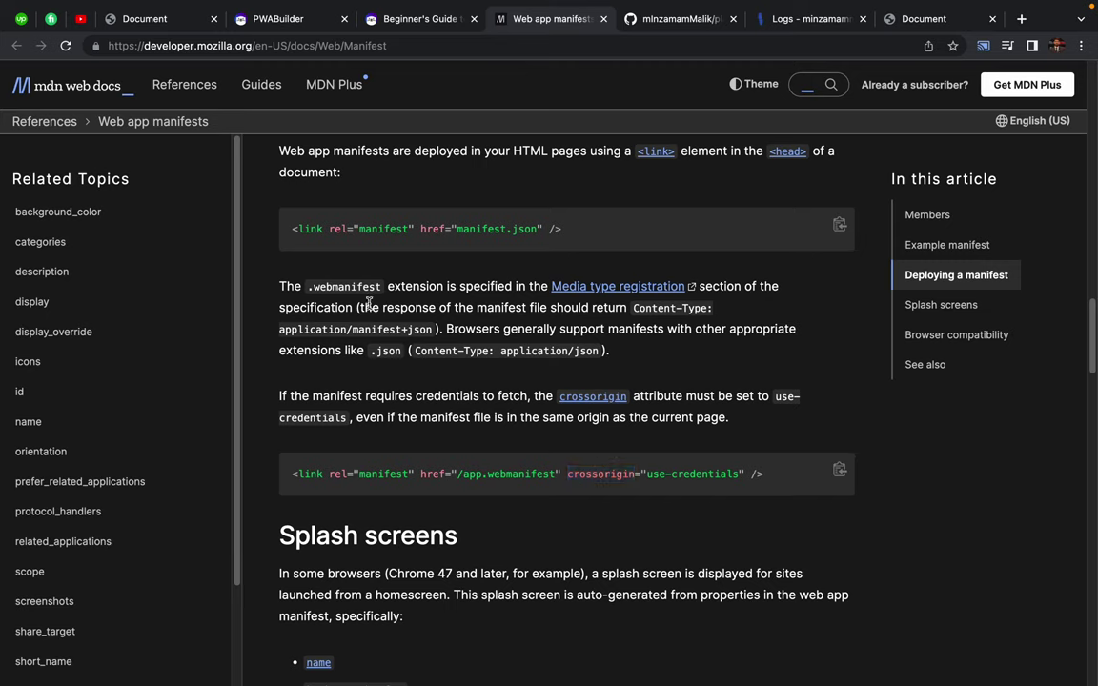
{"action": "left_click_drag", "start_coordinate": [371, 307], "coordinate": [440, 402]}
{"action": "left_click", "coordinate": [440, 403]}
{"action": "scroll", "coordinate": [457, 443], "scroll_direction": "down", "scroll_amount": 1}
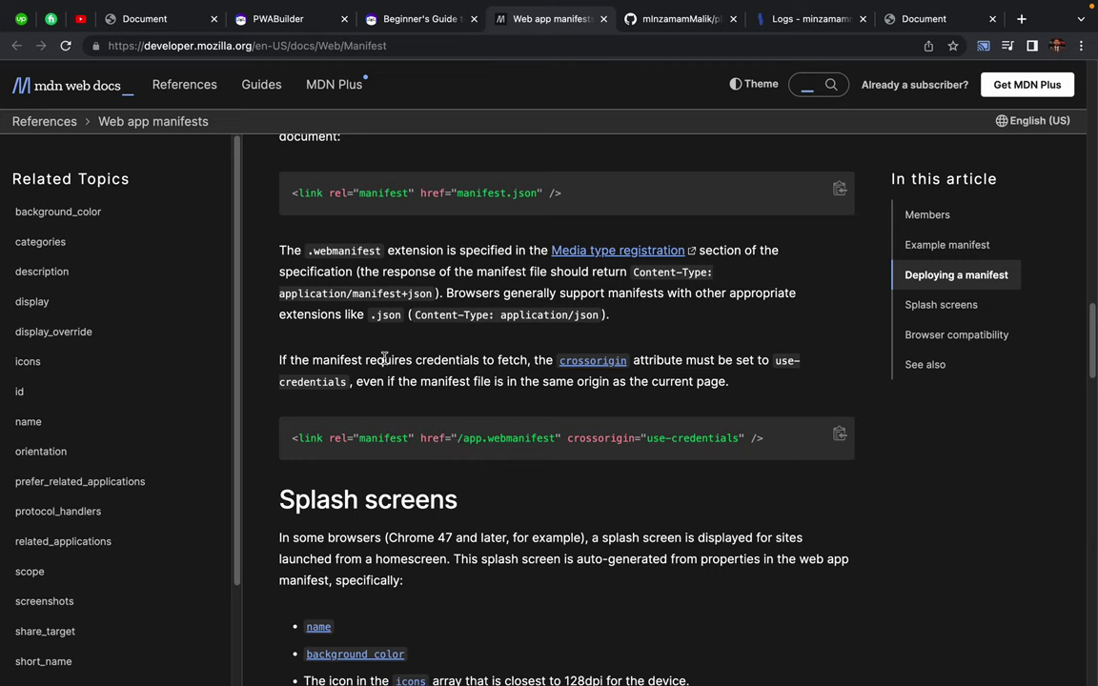
- Read the note on manifests that require credentials to fetch and inspect the /app.webmanifest path in its example
{"action": "double_click", "coordinate": [444, 360]}
{"action": "left_click", "coordinate": [494, 360]}
{"action": "double_click", "coordinate": [510, 360]}
{"action": "left_click", "coordinate": [408, 371]}
{"action": "double_click", "coordinate": [432, 363]}
{"action": "left_click", "coordinate": [462, 359]}
{"action": "scroll", "coordinate": [433, 267], "scroll_direction": "up", "scroll_amount": 2}
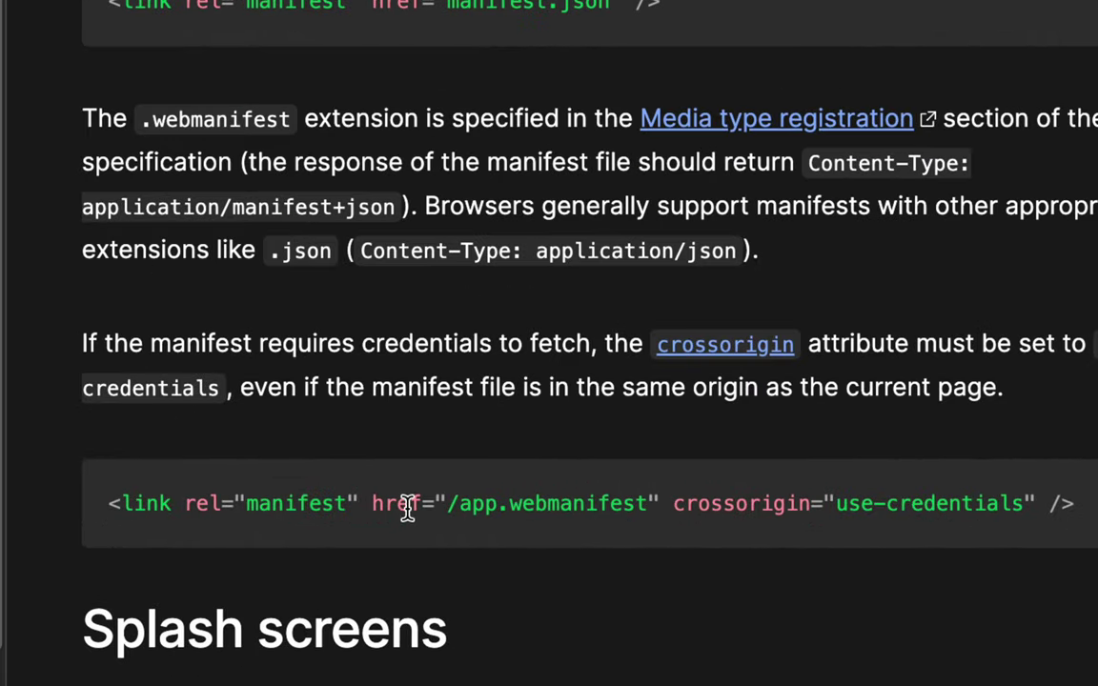
{"action": "left_click_drag", "start_coordinate": [421, 514], "coordinate": [644, 512]}
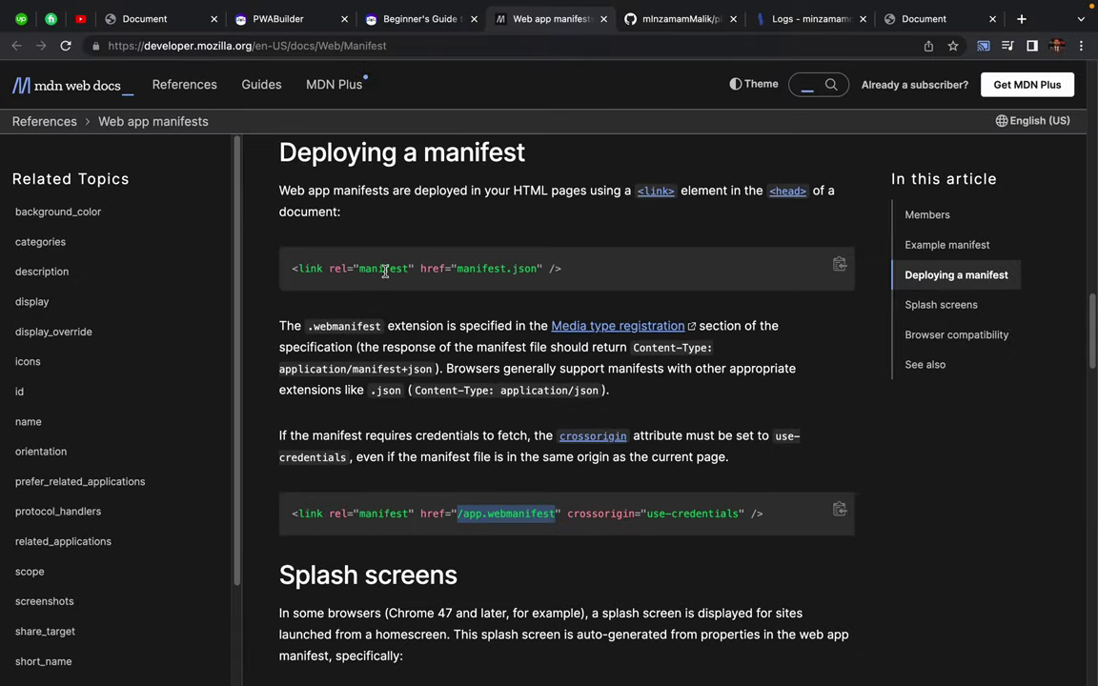
- Copy the manifest.json link tag from the MDN article and open index.html from the web folder in VS Code
{"action": "triple_click", "coordinate": [385, 270]}
{"action": "key", "text": "super+c"}
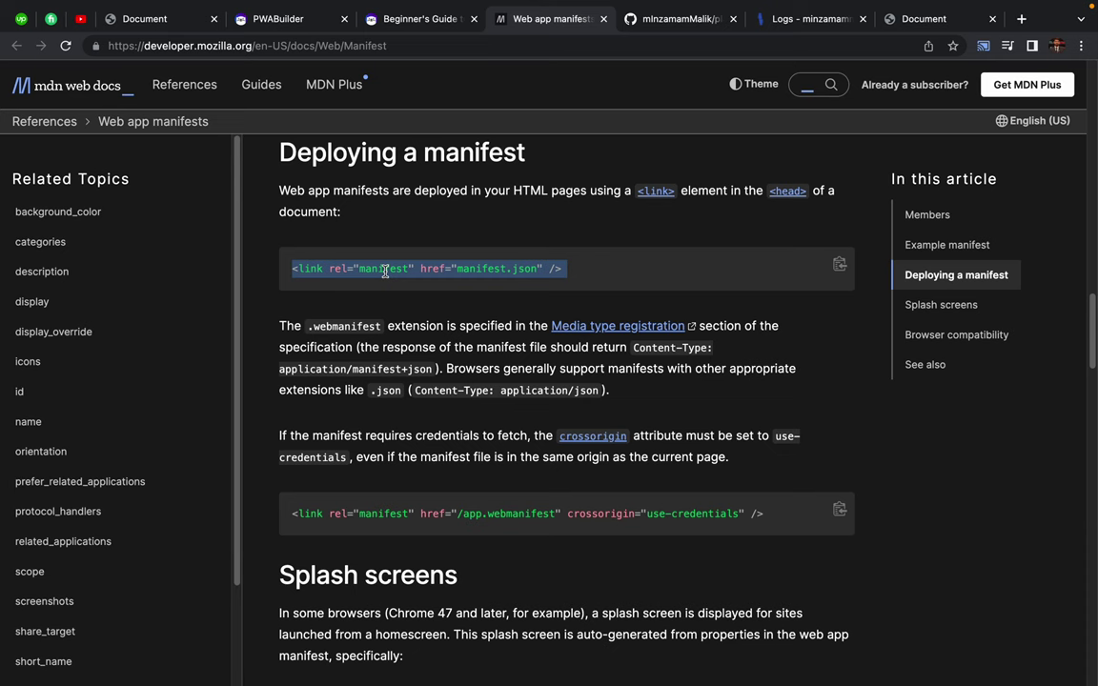
{"action": "key", "text": "super+Tab"}
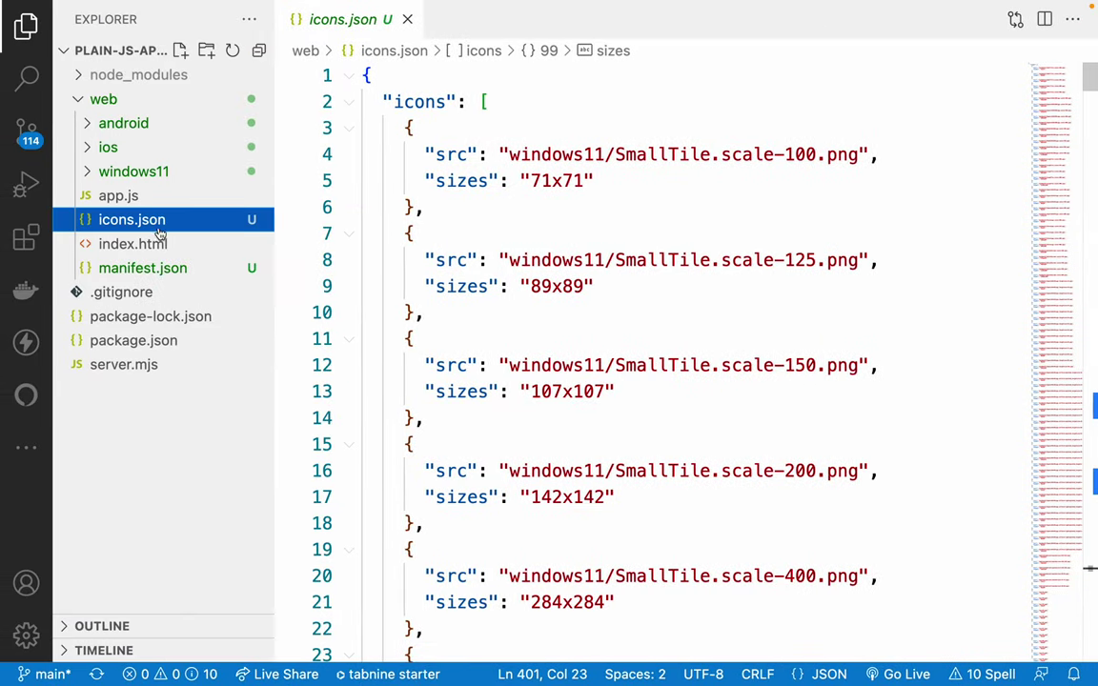
{"action": "left_click", "coordinate": [161, 238]}
{"action": "scroll", "coordinate": [429, 412], "scroll_direction": "down", "scroll_amount": 2}
{"action": "scroll", "coordinate": [429, 411], "scroll_direction": "up", "scroll_amount": 1}
{"action": "scroll", "coordinate": [429, 412], "scroll_direction": "up", "scroll_amount": 1}
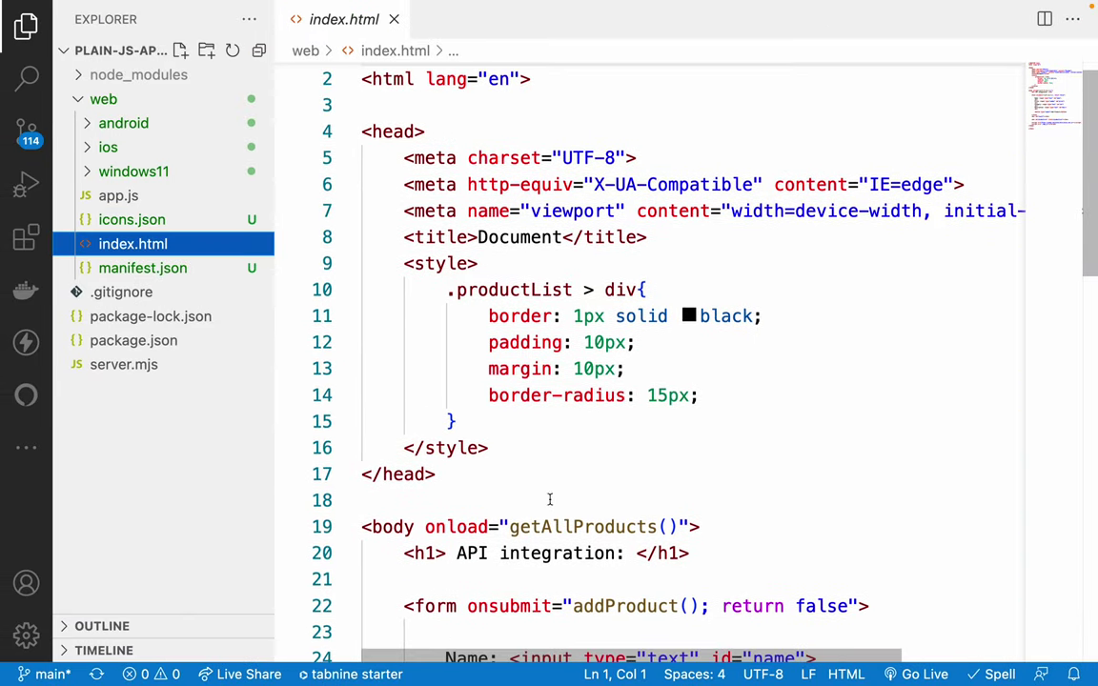
- Insert the copied manifest link tag above the title in the head of index.html, leaving blank lines after it
{"action": "left_click", "coordinate": [403, 236]}
{"action": "key", "text": "Return"}
{"action": "key", "text": "Return"}
{"action": "key", "text": "Up"}
{"action": "key", "text": "Up"}
{"action": "key", "text": "super+v"}
- Set the manifest link's href to ./manifest.json and save index.html
{"action": "left_click", "coordinate": [604, 237]}
{"action": "left_click", "coordinate": [729, 236]}
{"action": "double_click", "coordinate": [728, 237]}
{"action": "key", "text": "Left"}
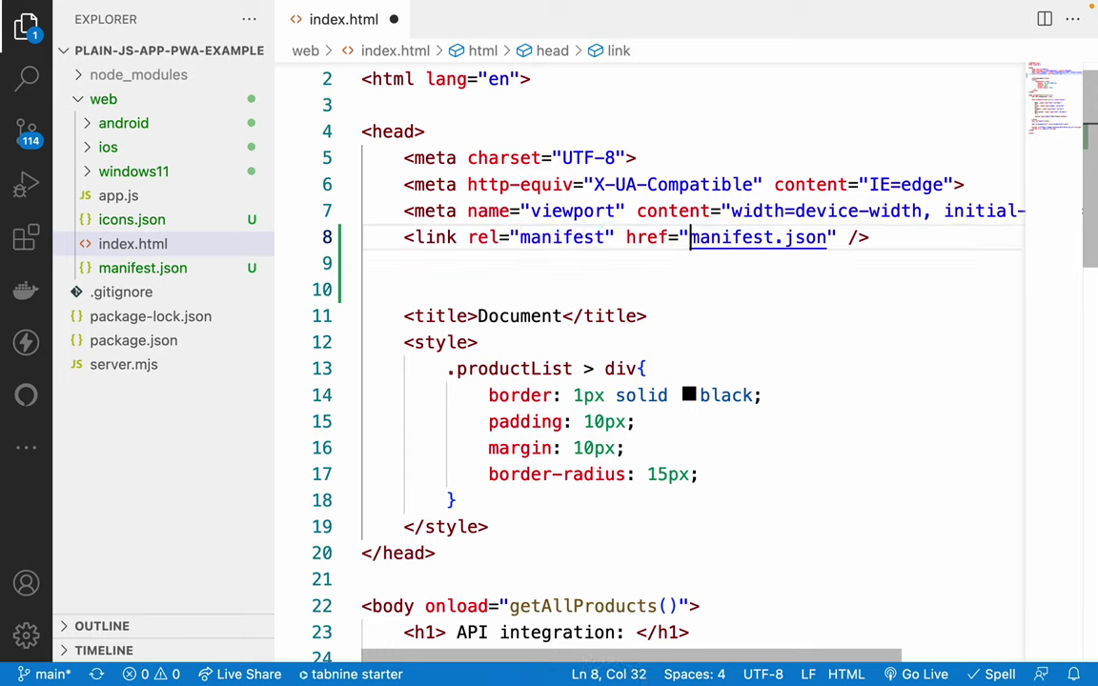
{"action": "type", "text": "./"}
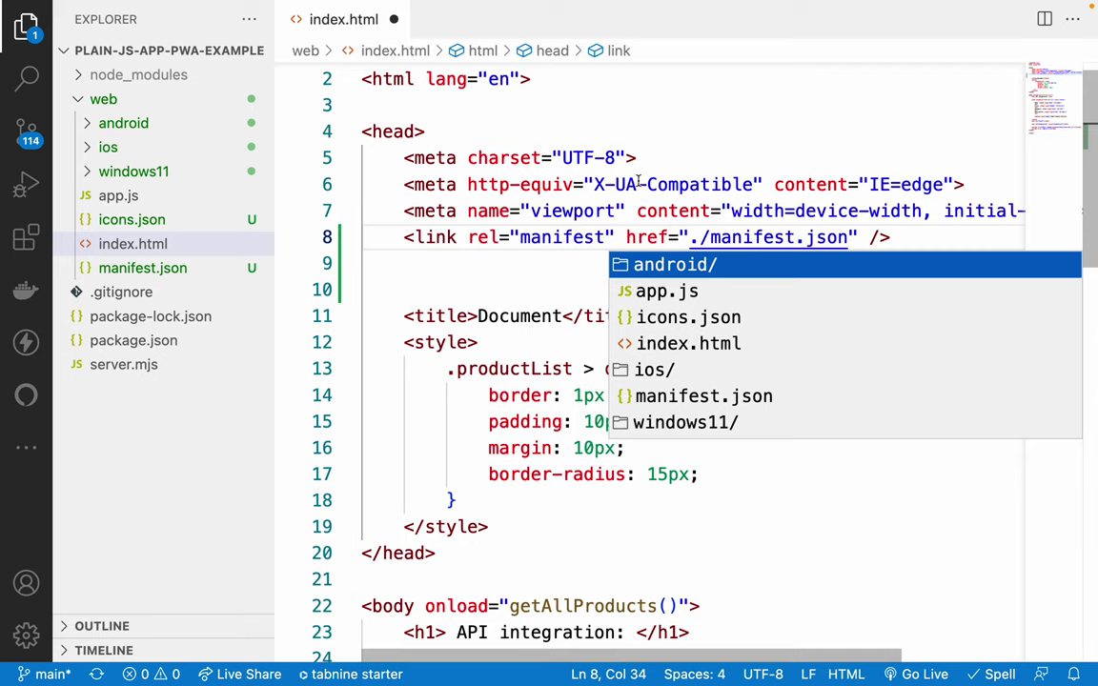
{"action": "left_click", "coordinate": [640, 184]}
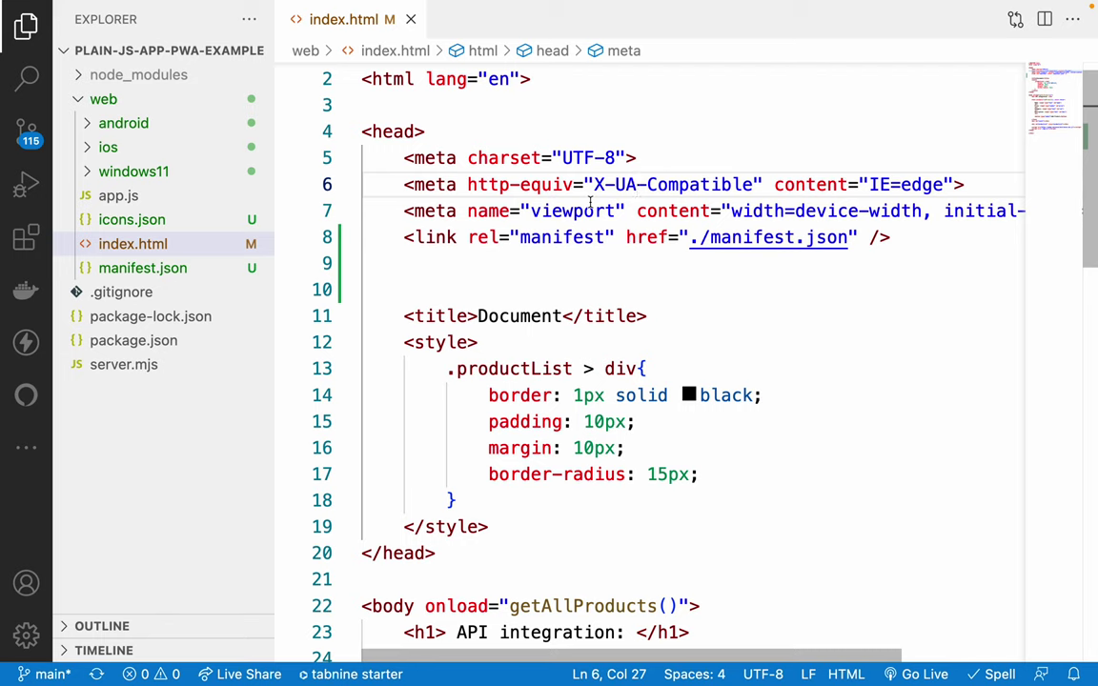
{"action": "left_click", "coordinate": [499, 180]}
{"action": "left_click", "coordinate": [604, 277]}
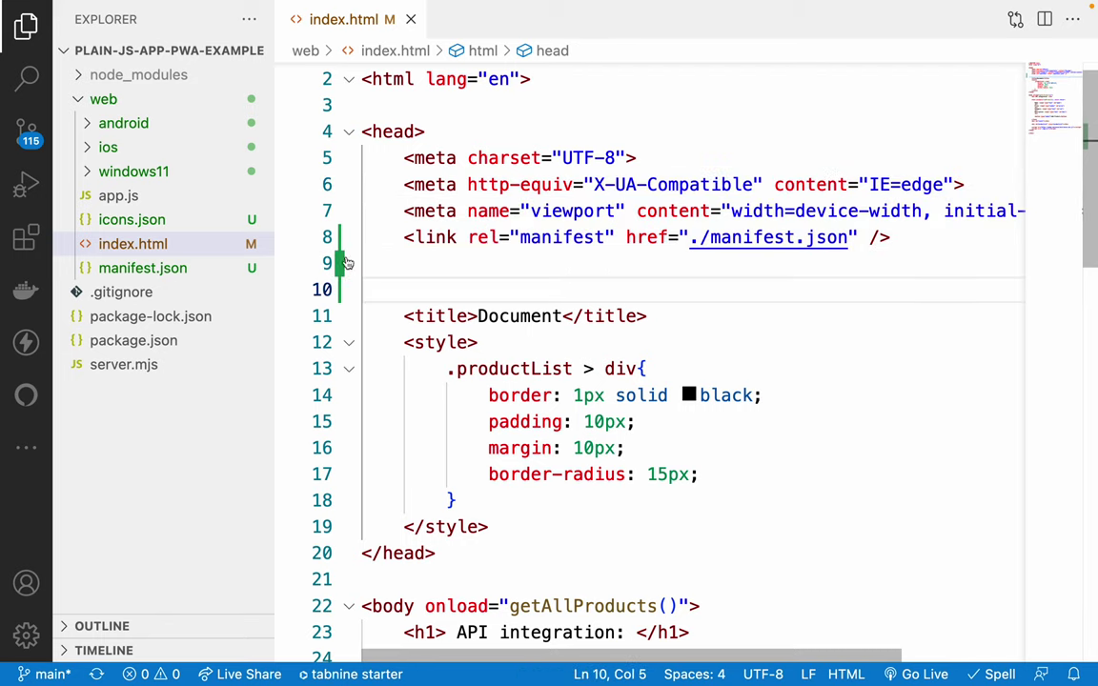
- Create a folder named pwa inside the web folder and move manifest.json into it
{"action": "left_click", "coordinate": [122, 250]}
{"action": "left_click", "coordinate": [123, 270]}
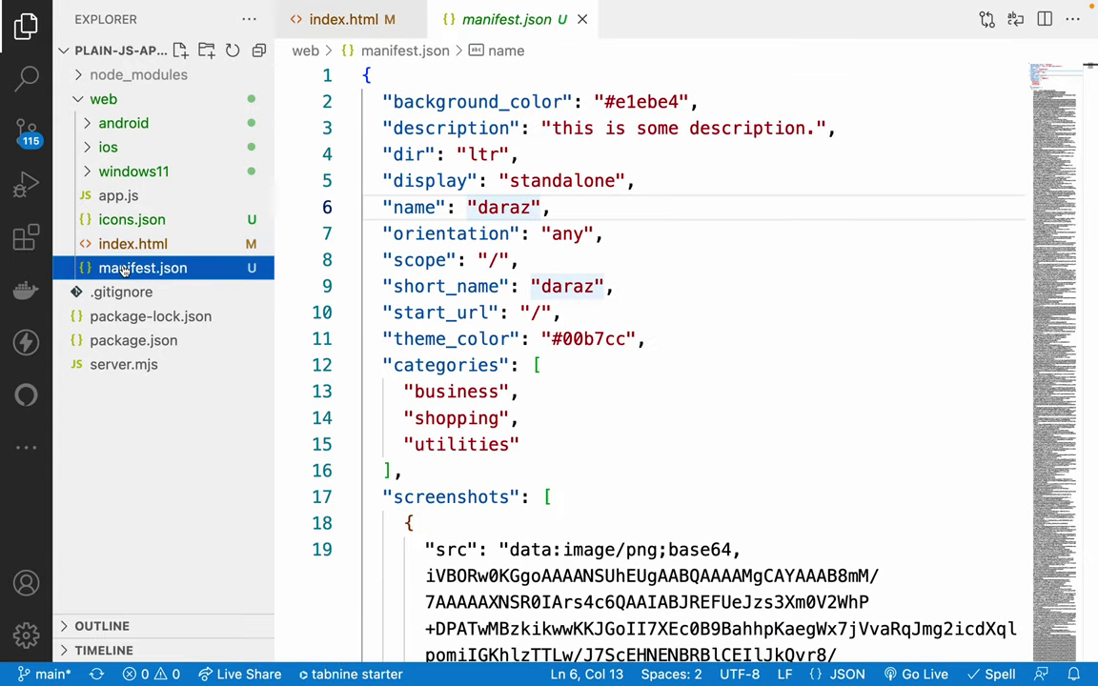
{"action": "left_click", "coordinate": [206, 50]}
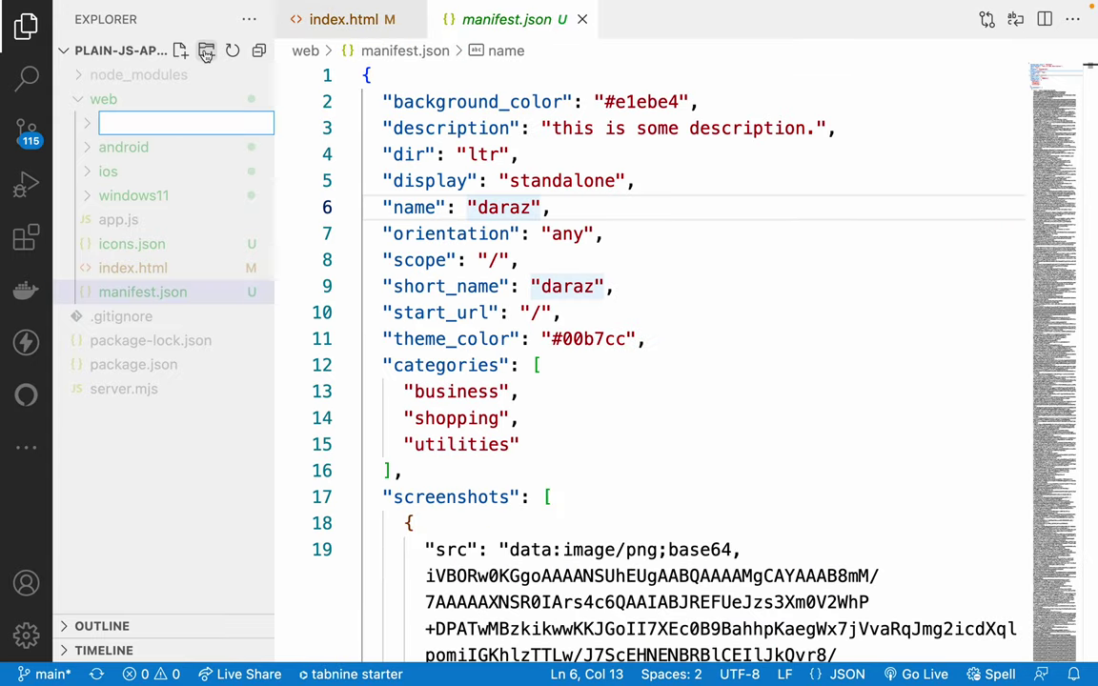
{"action": "type", "text": "pwa"}
{"action": "key", "text": "Return"}
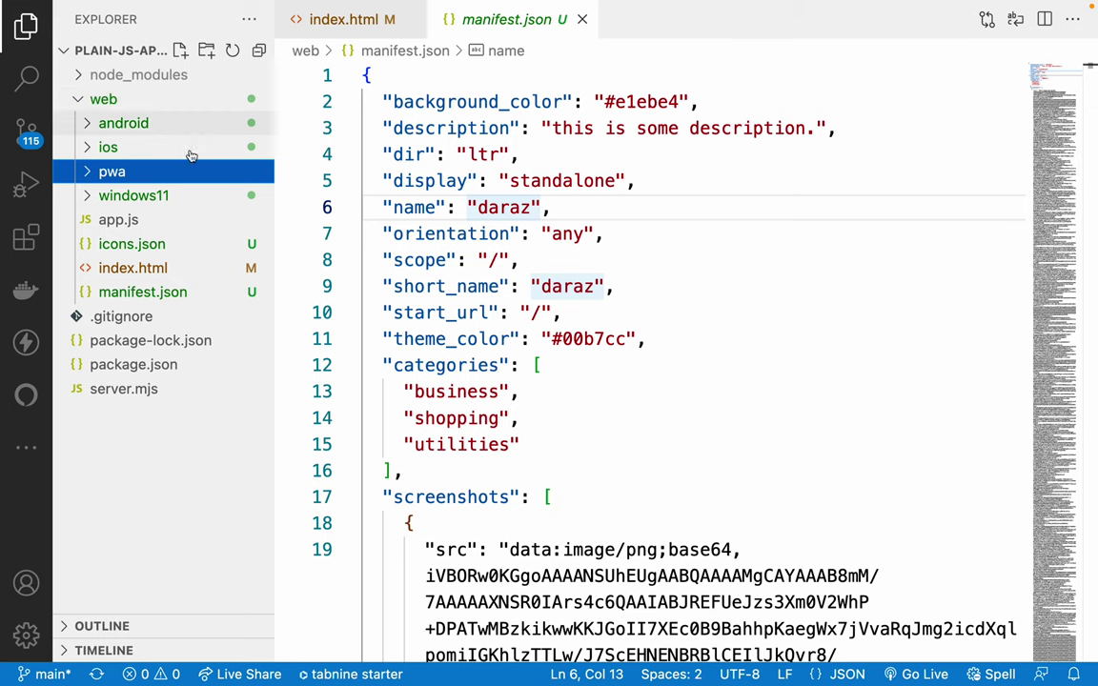
{"action": "left_click_drag", "start_coordinate": [122, 232], "coordinate": [112, 172]}
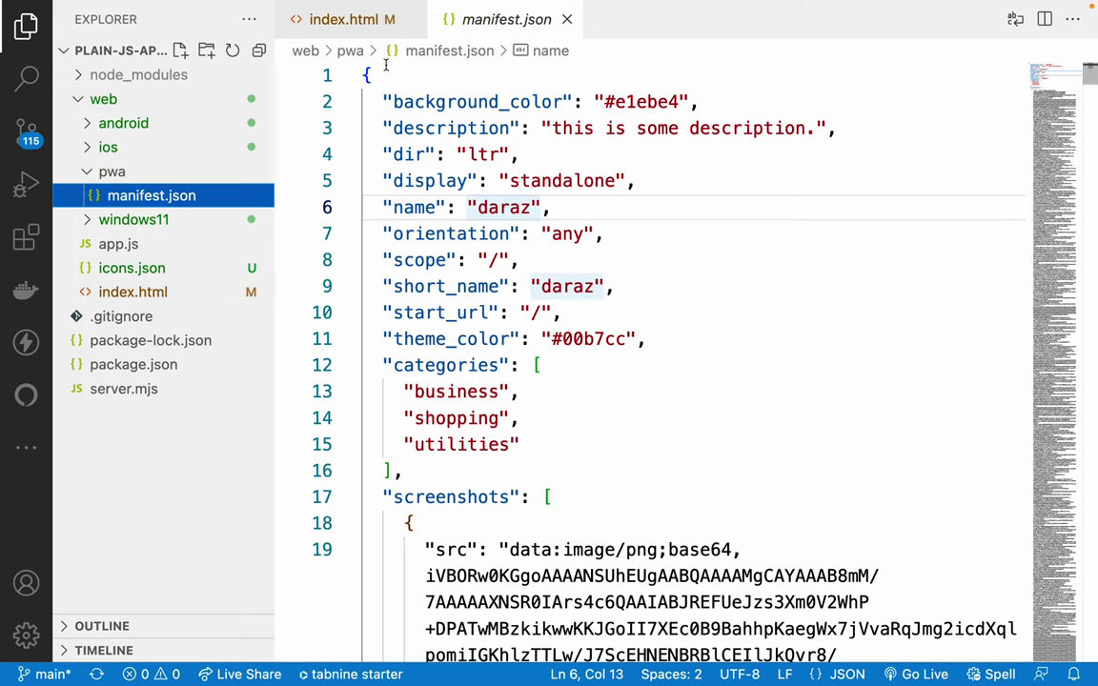
- Change the manifest link's href in index.html to ./pwa/manifest.json, save the file and collapse the pwa folder
{"action": "left_click", "coordinate": [360, 19]}
{"action": "left_click", "coordinate": [706, 237]}
{"action": "type", "text": "pwa/manifest.json\" />"}
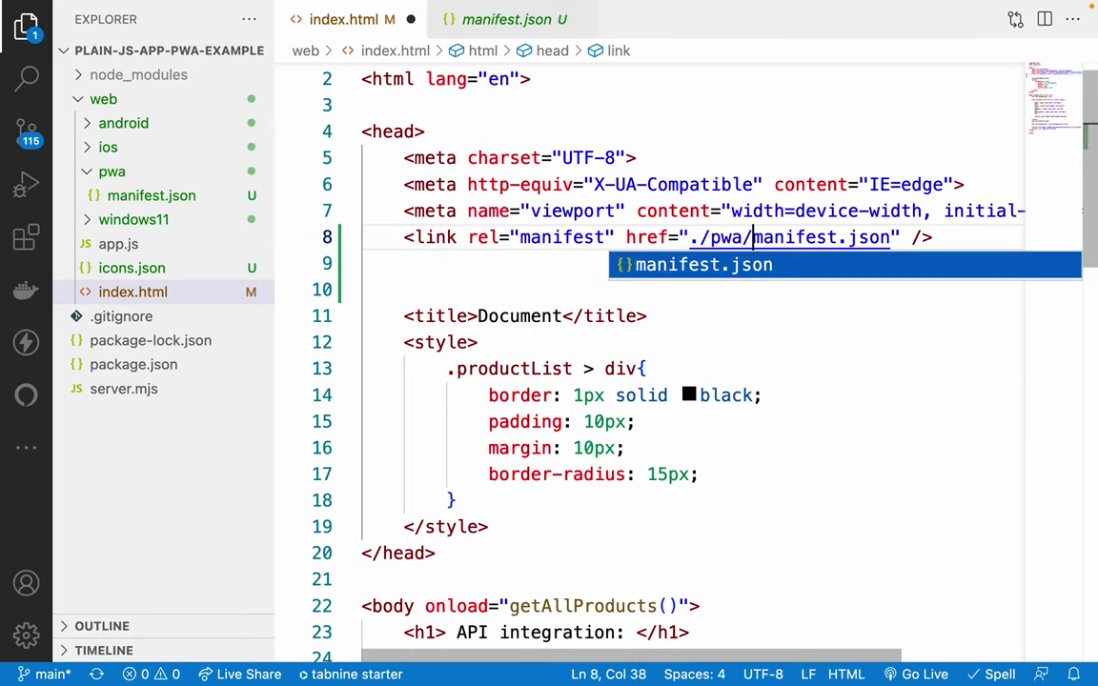
{"action": "key", "text": "ctrl+s"}
{"action": "left_click", "coordinate": [692, 211]}
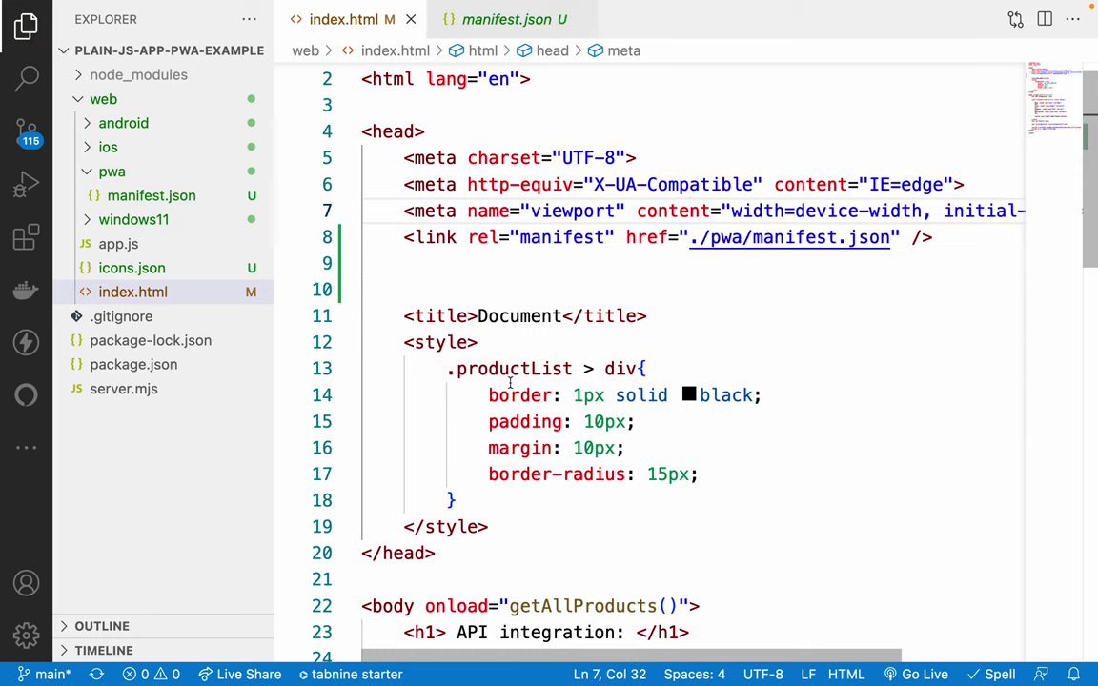
{"action": "left_click", "coordinate": [120, 172]}
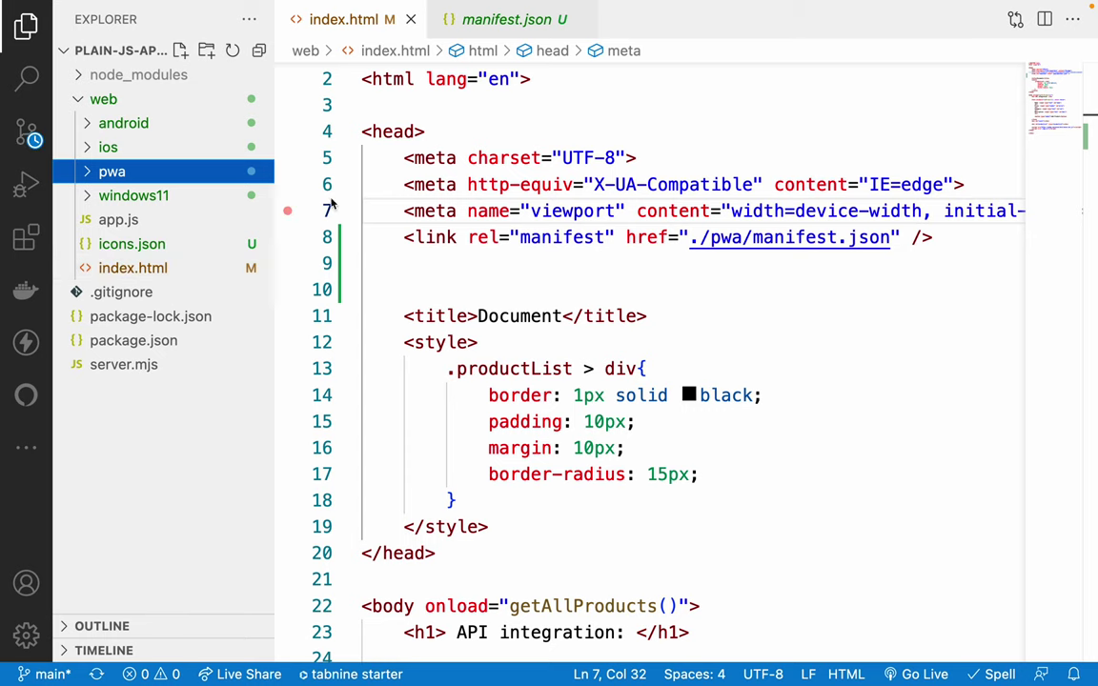
- Open manifest.json from the pwa folder and review its properties from background_color to theme_color
{"action": "left_click", "coordinate": [522, 185]}
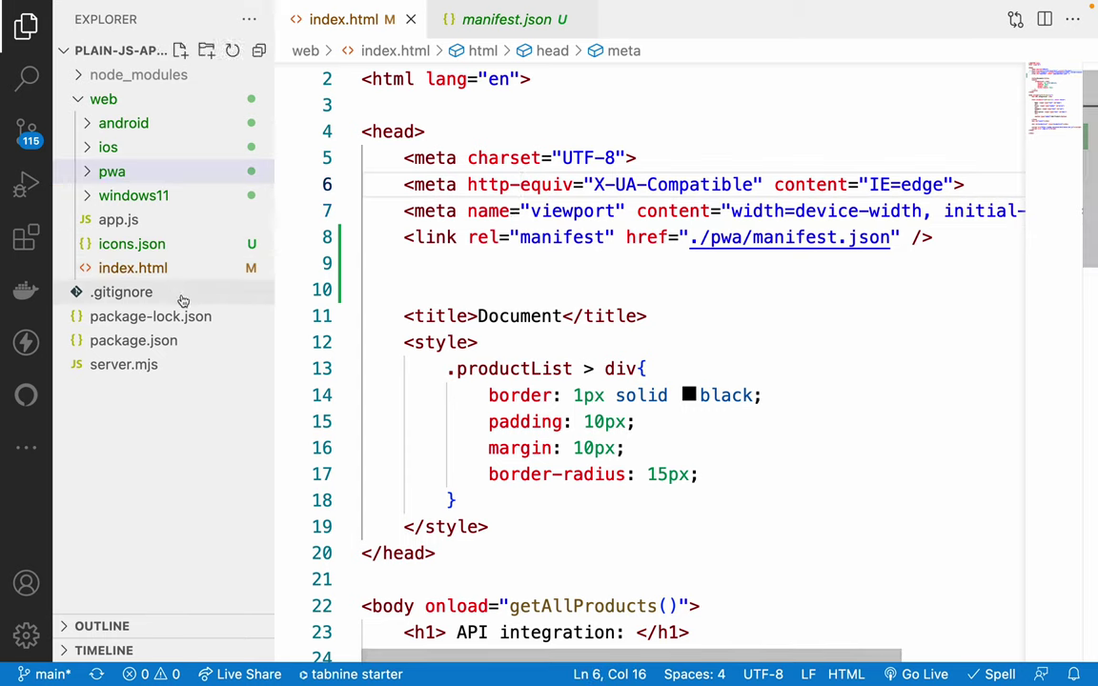
{"action": "left_click", "coordinate": [103, 172]}
{"action": "left_click", "coordinate": [143, 195]}
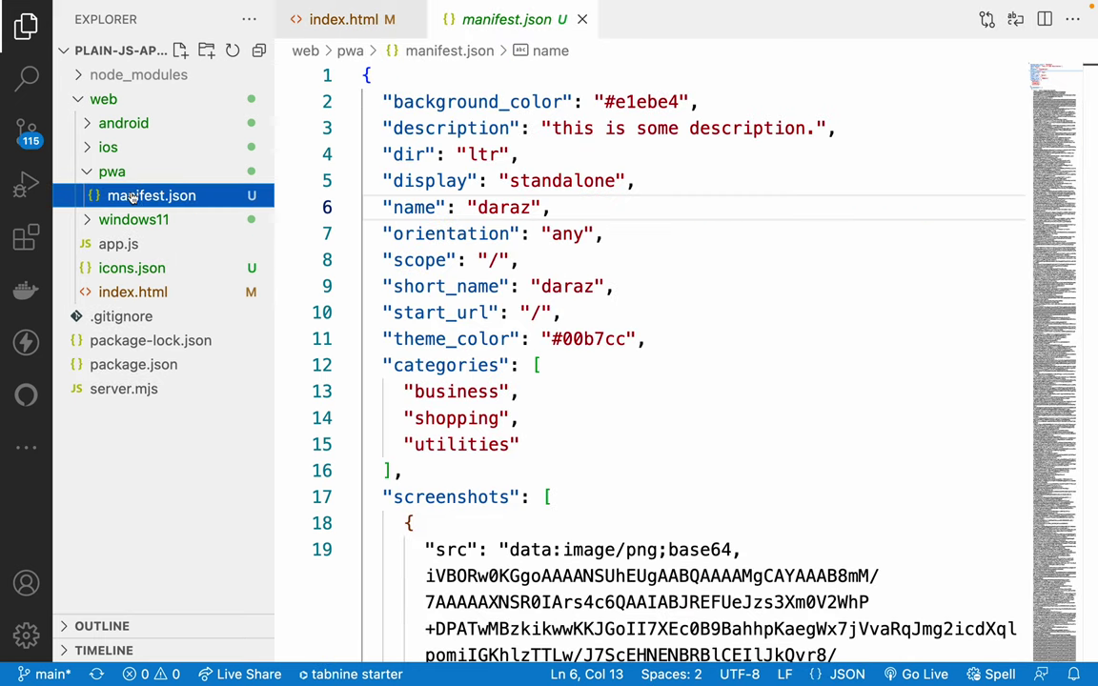
{"action": "left_click_drag", "start_coordinate": [416, 103], "coordinate": [572, 347]}
{"action": "left_click", "coordinate": [700, 264]}
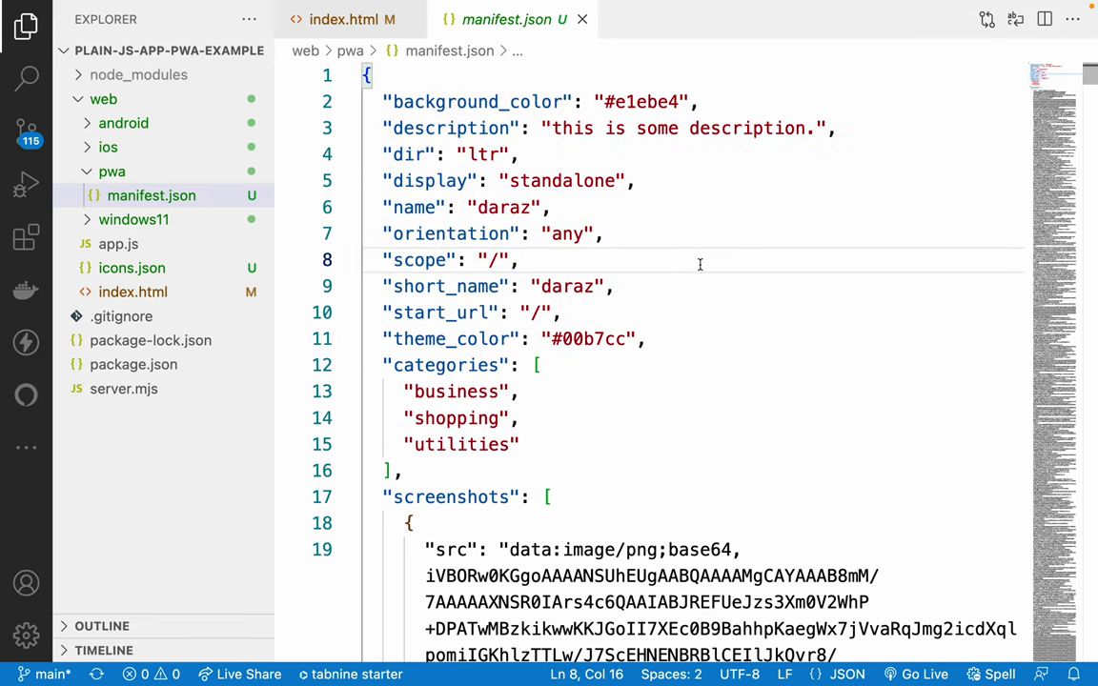
- Switch to Chrome, show the Manifest section of the developer tools for localhost:5001, widen the tools and reload the page
{"action": "key", "text": "ctrl+Right"}
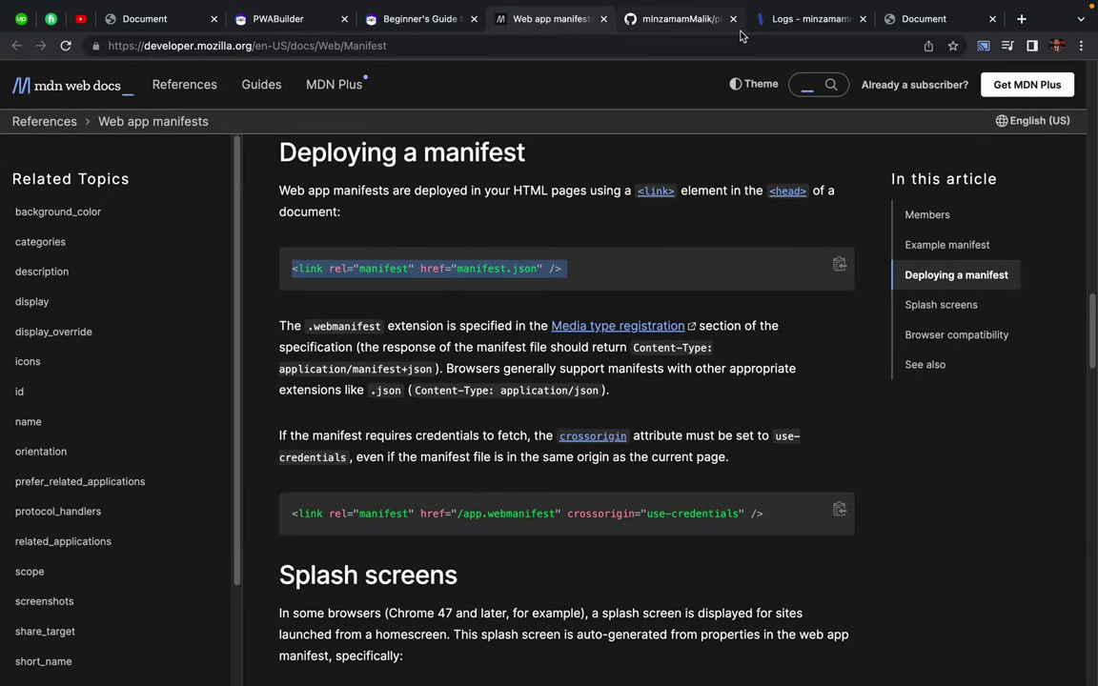
{"action": "left_click", "coordinate": [924, 20]}
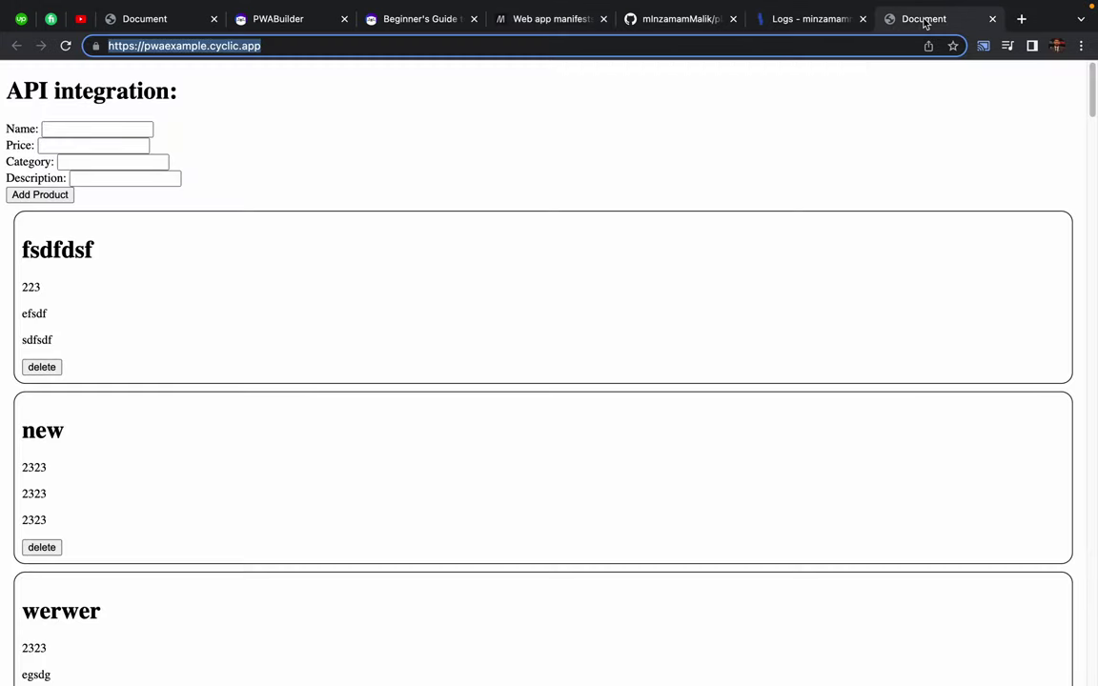
{"action": "left_click", "coordinate": [167, 23]}
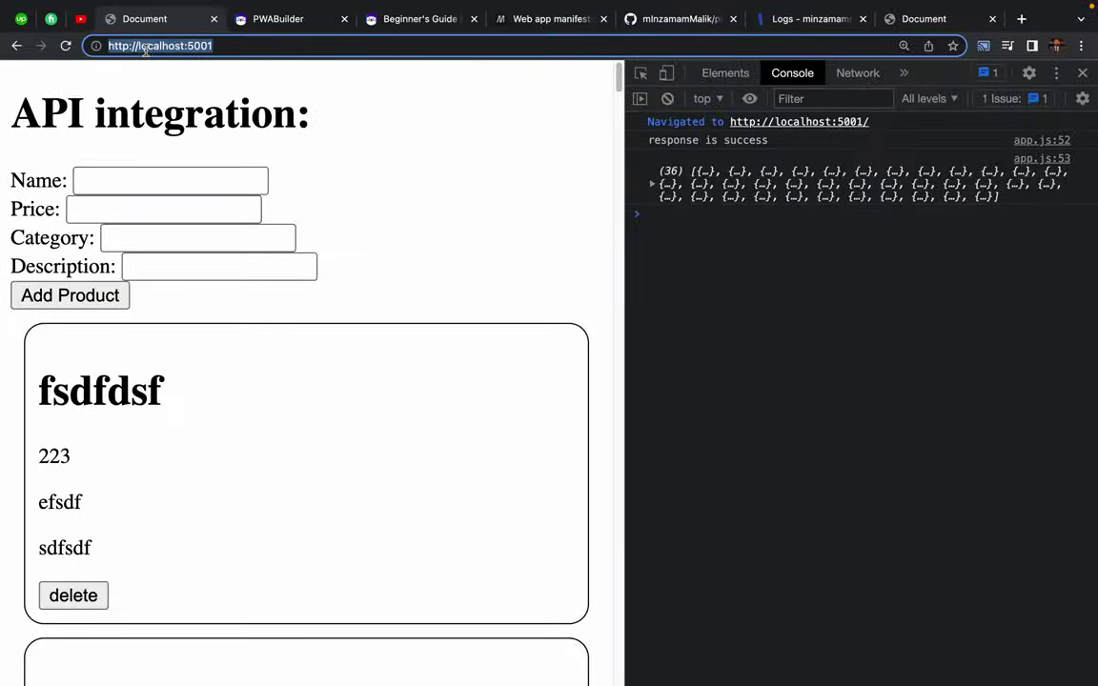
{"action": "left_click", "coordinate": [667, 234]}
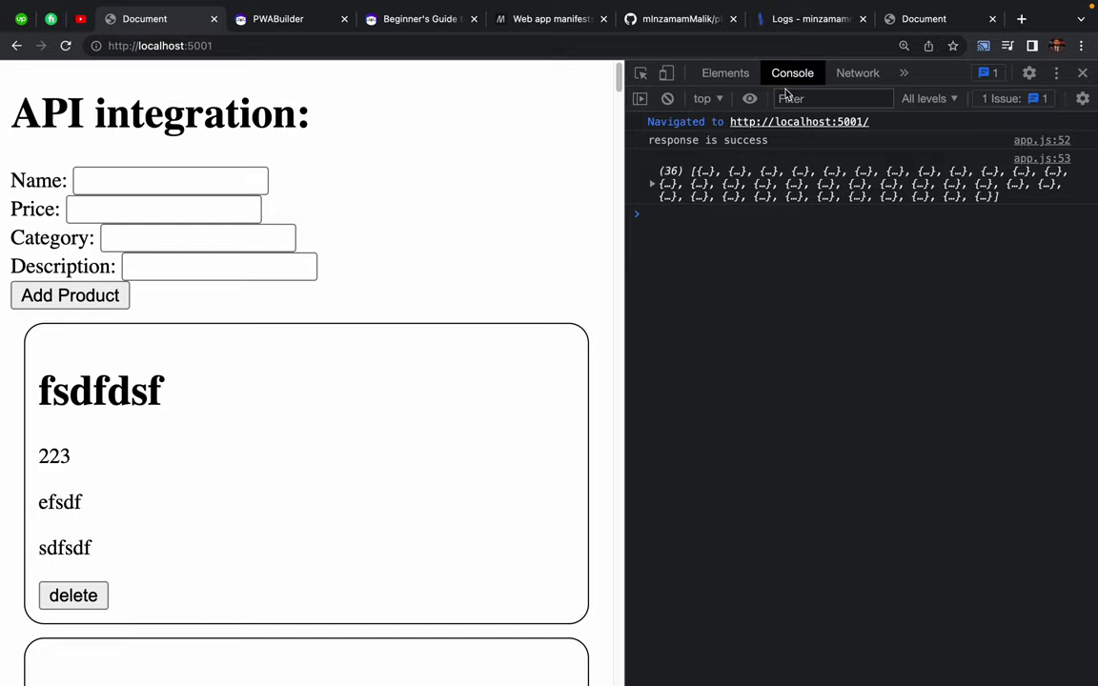
{"action": "left_click", "coordinate": [905, 74]}
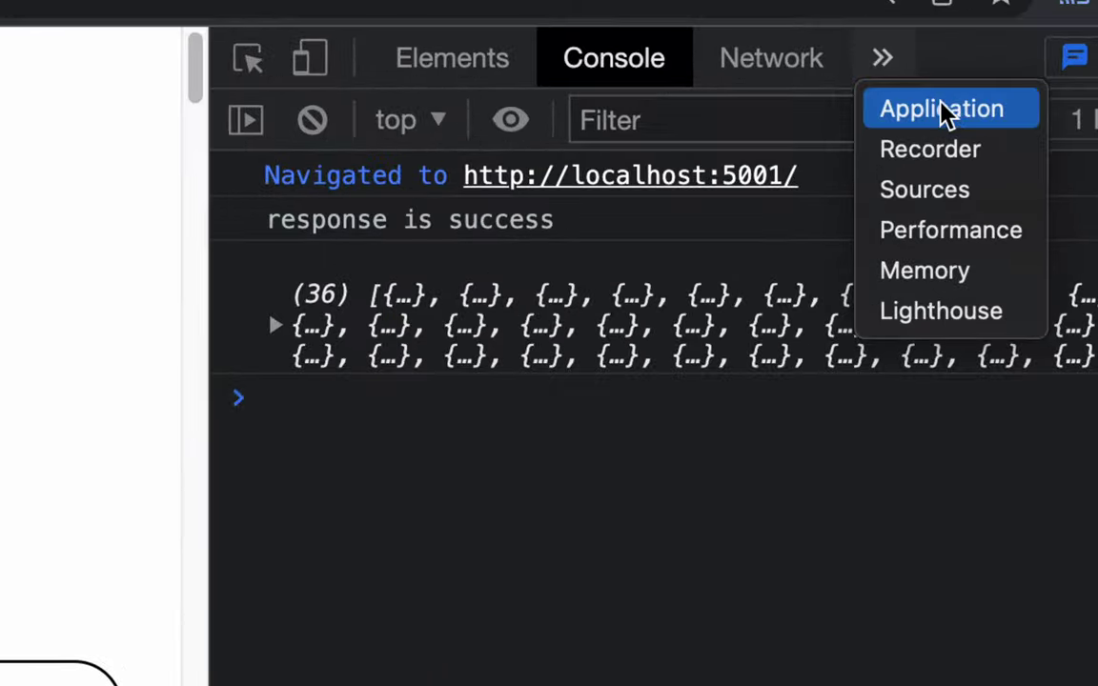
{"action": "left_click", "coordinate": [942, 113]}
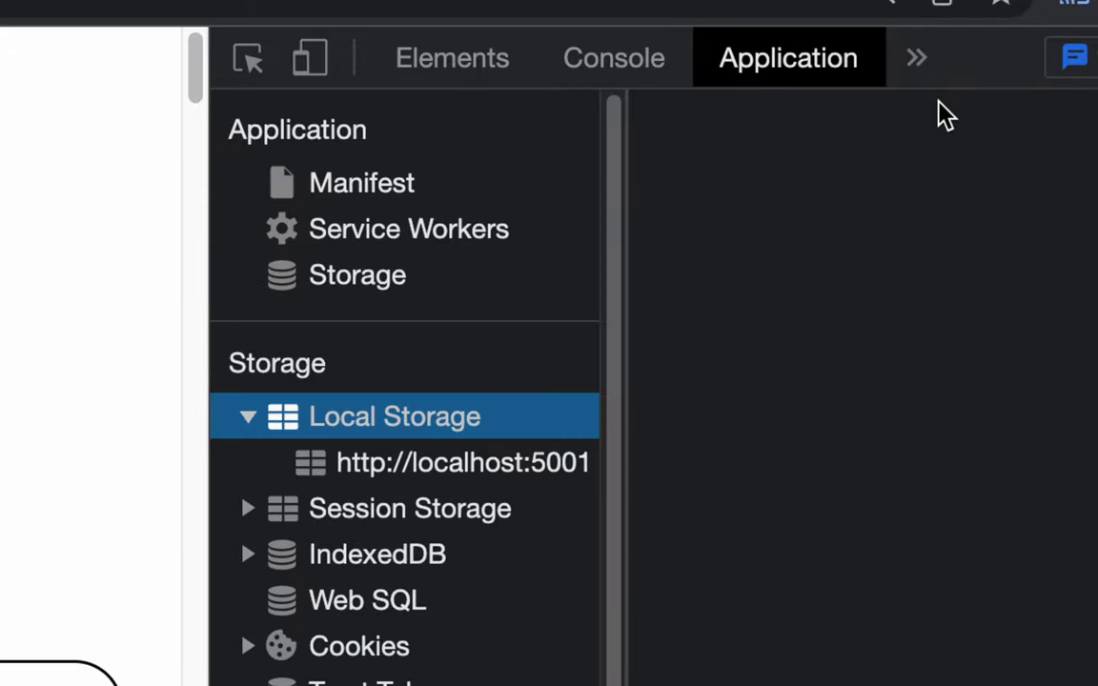
{"action": "left_click", "coordinate": [354, 198]}
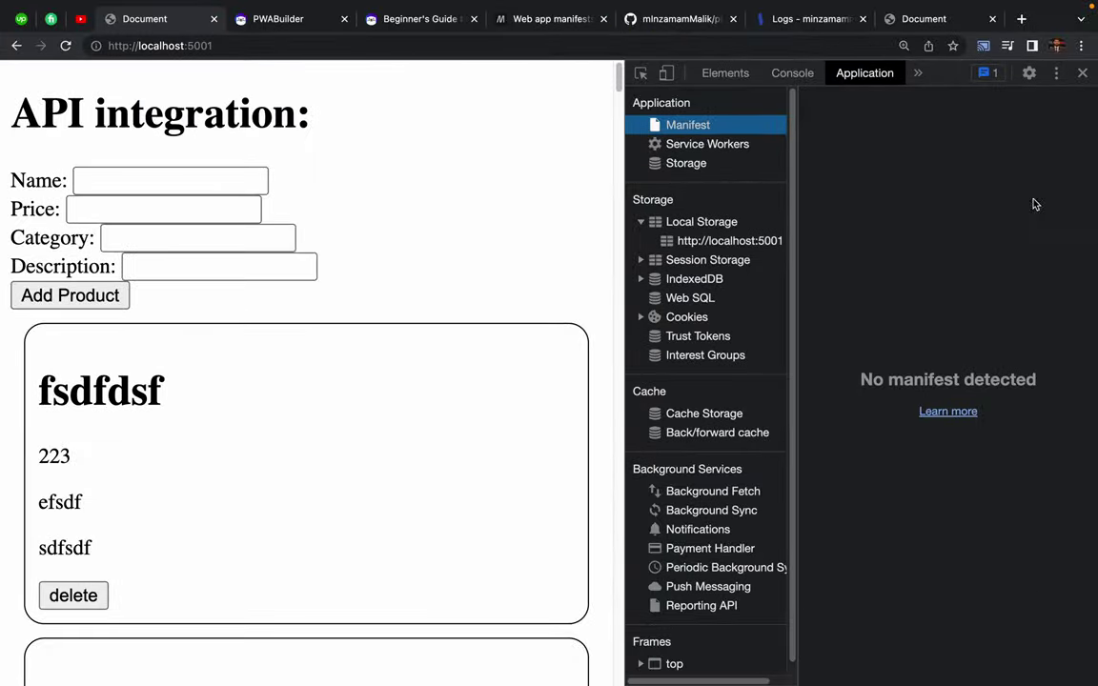
{"action": "left_click", "coordinate": [871, 376]}
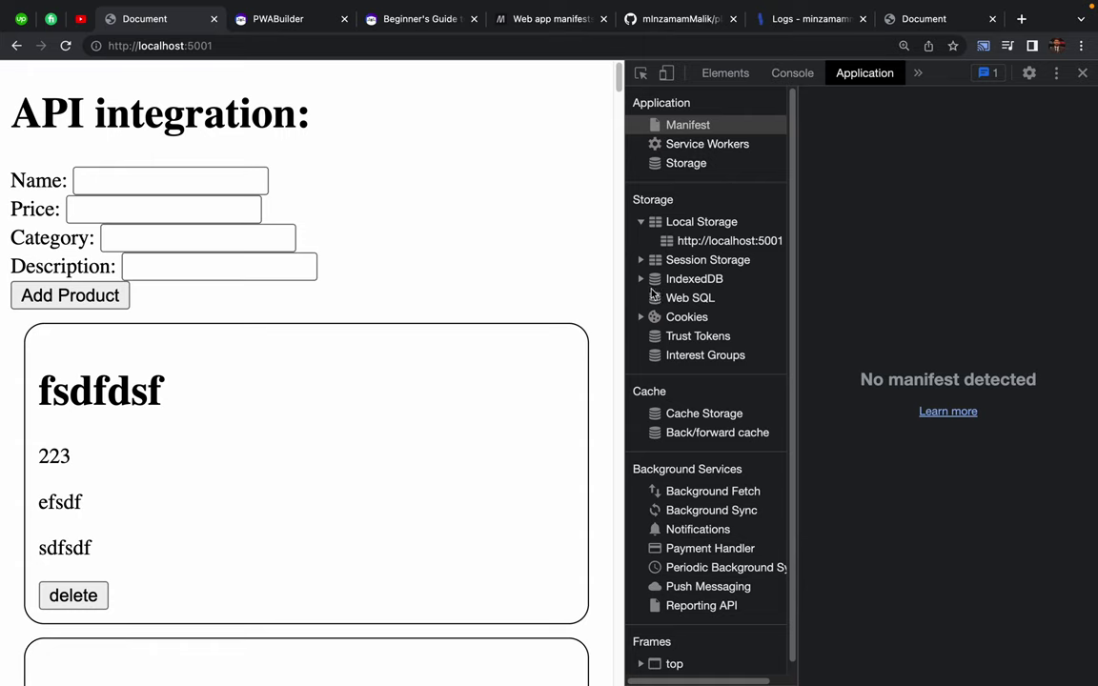
{"action": "left_click_drag", "start_coordinate": [625, 286], "coordinate": [497, 283]}
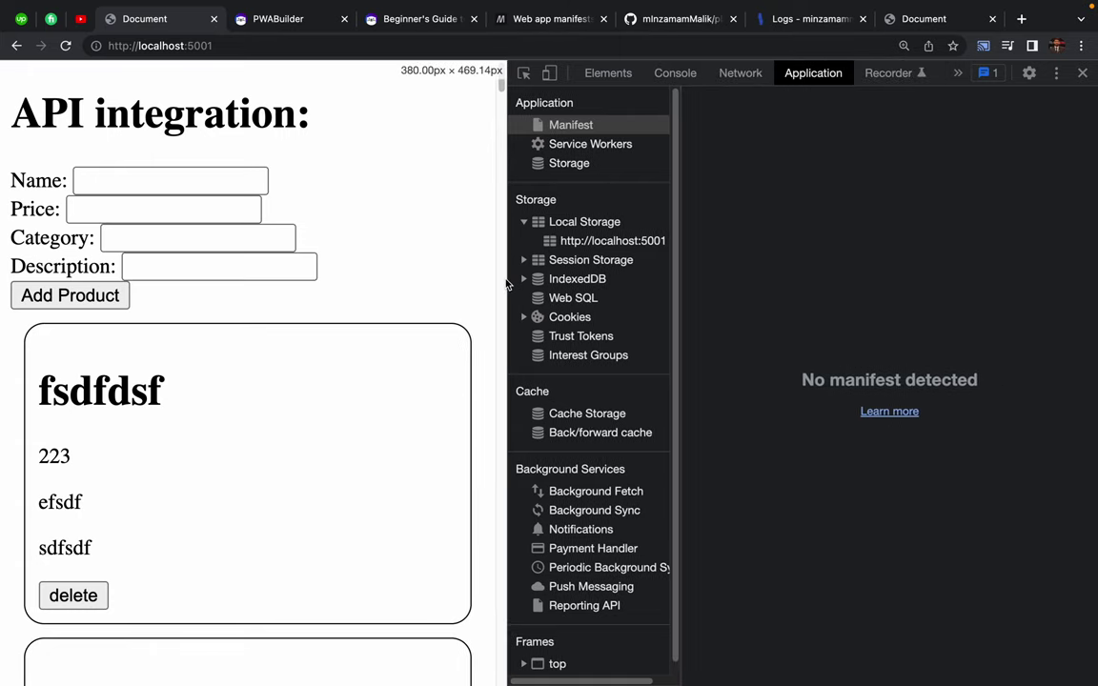
{"action": "left_click", "coordinate": [66, 45]}
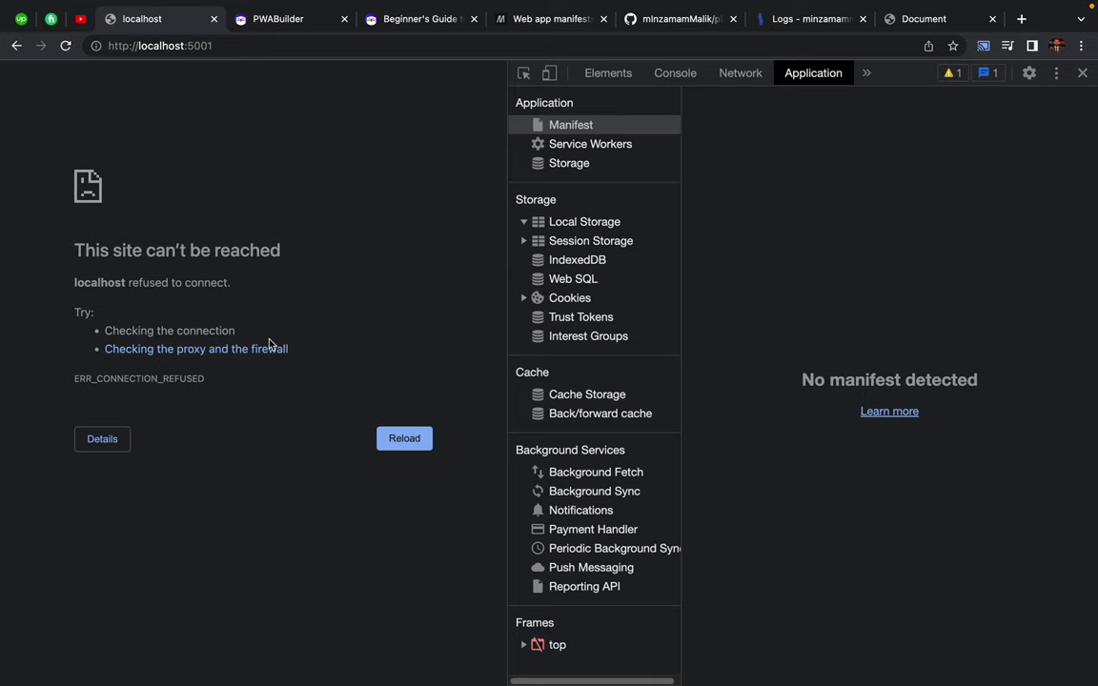
- Switch to VS Code and start the development server from the integrated terminal with npm run dev
{"action": "key", "text": "super+Tab"}
{"action": "key", "text": "ctrl+grave"}
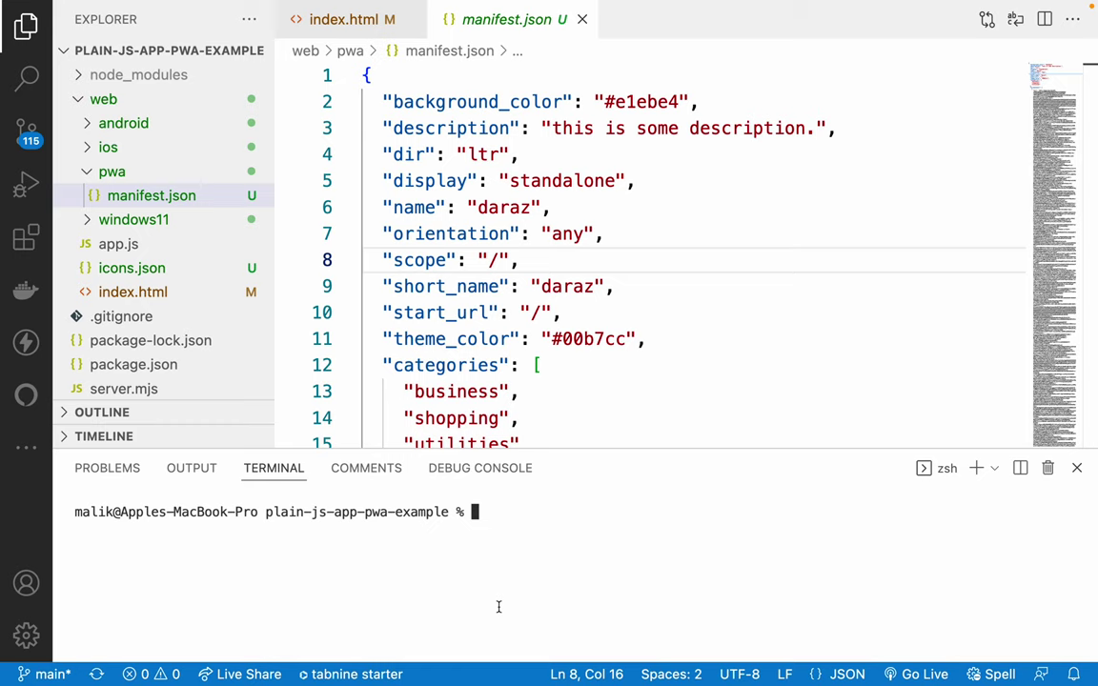
{"action": "type", "text": "npm runndev"}
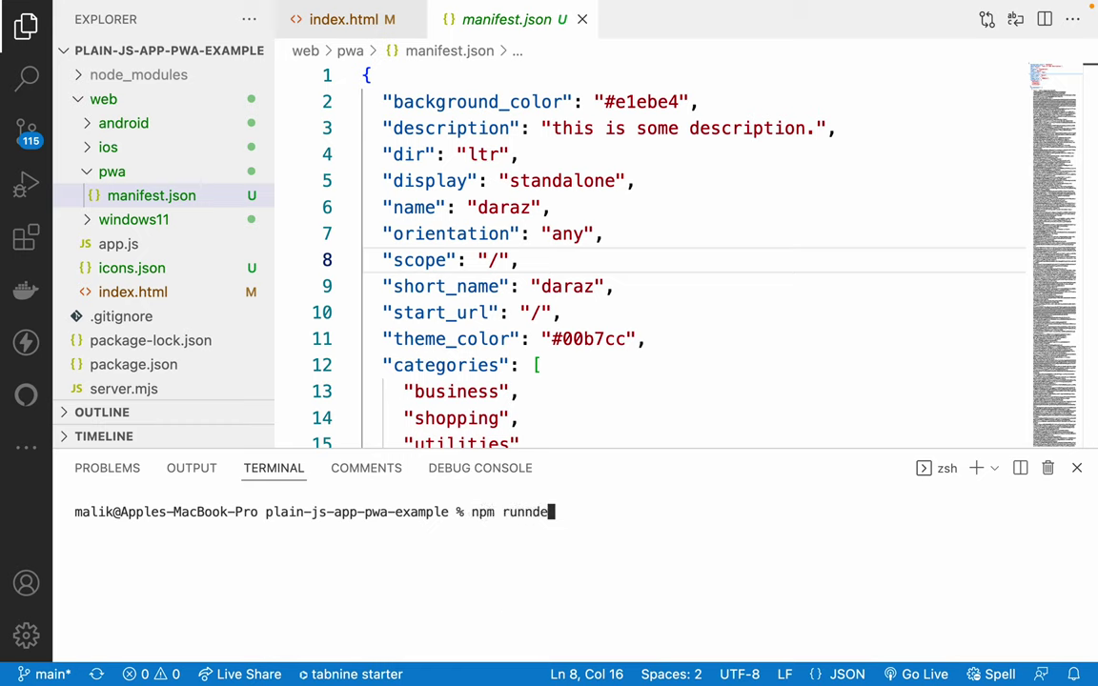
{"action": "key", "text": "BackSpace"}
{"action": "key", "text": "BackSpace"}
{"action": "key", "text": "BackSpace"}
{"action": "key", "text": "BackSpace"}
{"action": "type", "text": "dev"}
{"action": "key", "text": "Return"}
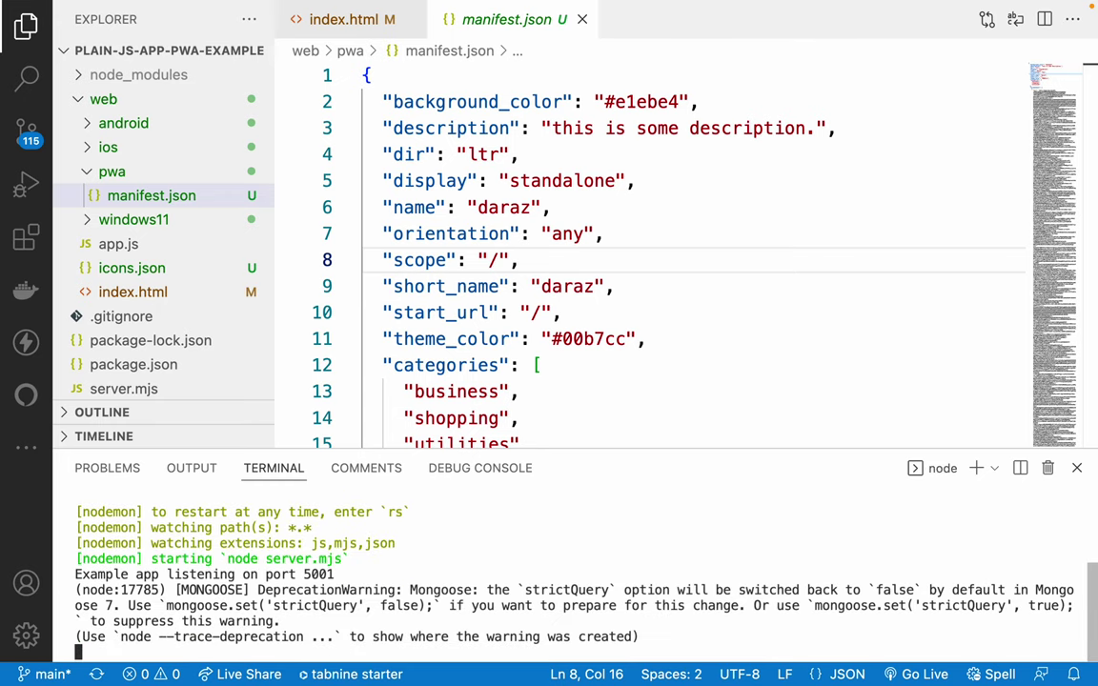
- Return to Chrome, reload localhost:5001 and review the detected manifest's warnings, identity, presentation, icons and screenshots
{"action": "key", "text": "ctrl+Right"}
{"action": "left_click", "coordinate": [65, 45]}
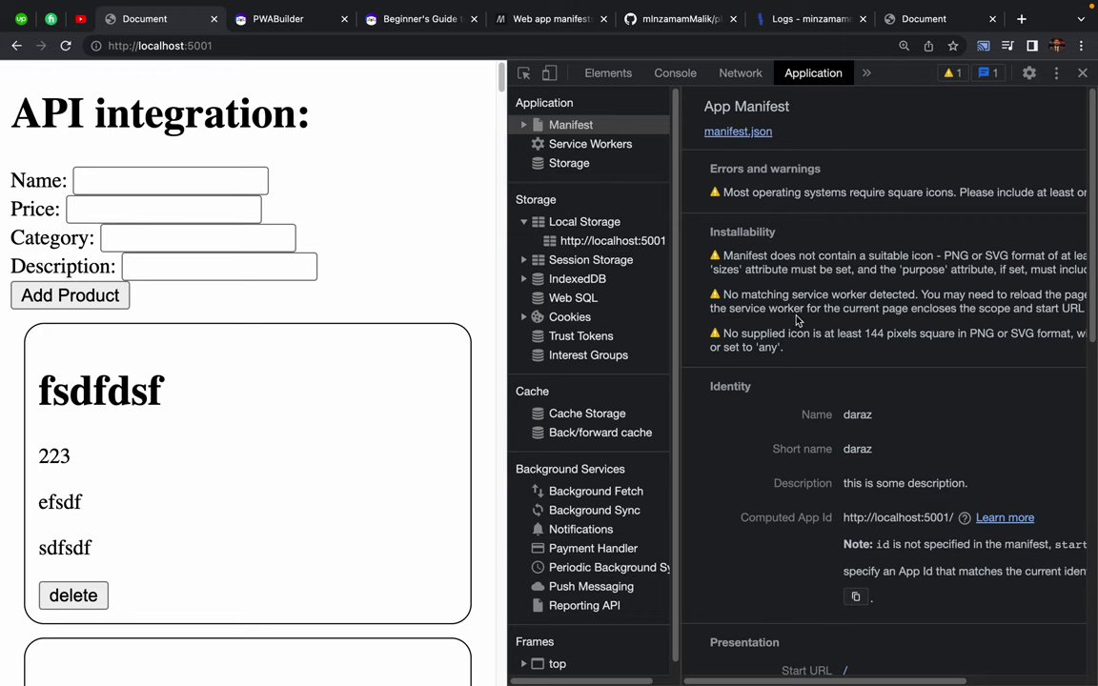
{"action": "scroll", "coordinate": [797, 322], "scroll_direction": "down", "scroll_amount": 5}
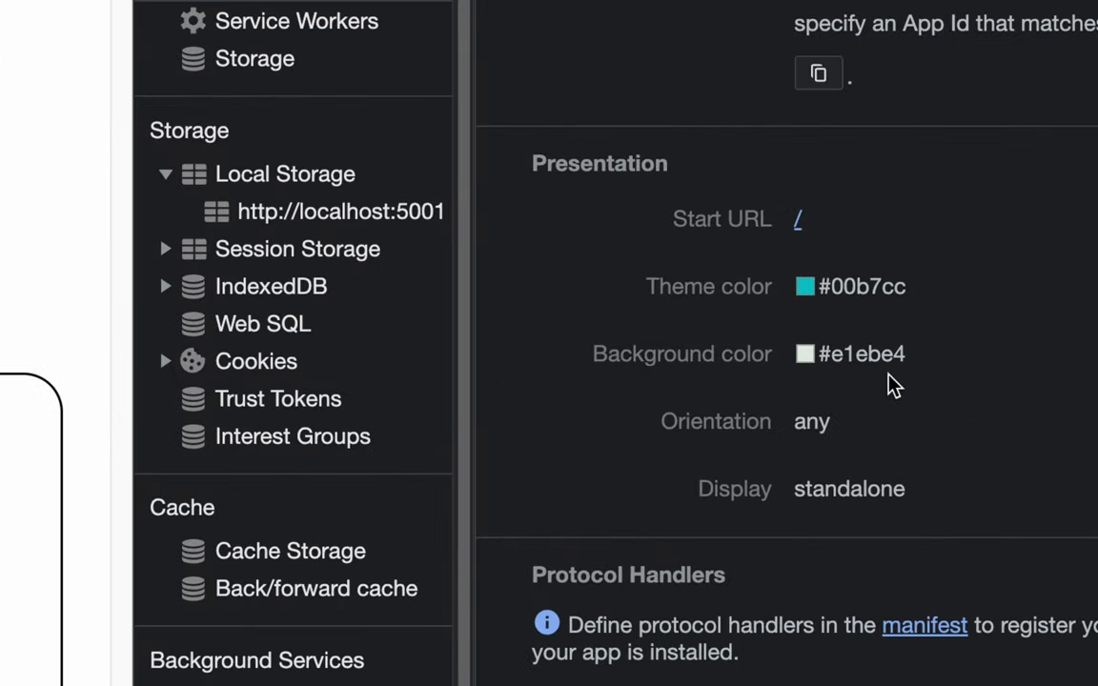
{"action": "scroll", "coordinate": [810, 315], "scroll_direction": "down", "scroll_amount": 2}
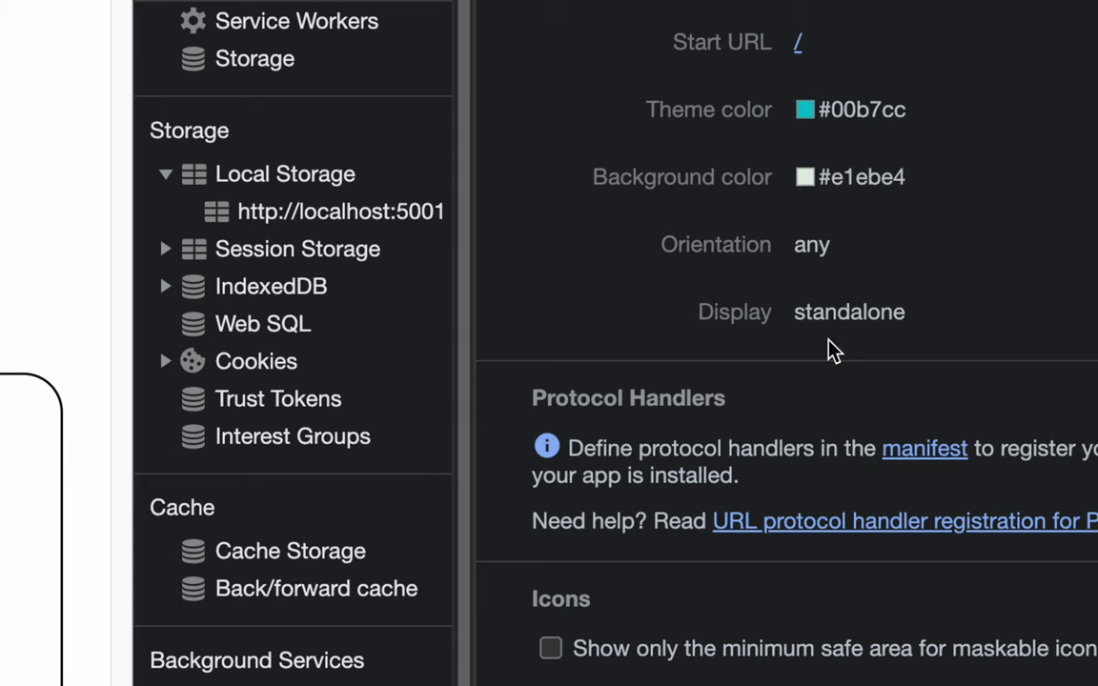
{"action": "scroll", "coordinate": [833, 351], "scroll_direction": "down", "scroll_amount": 3}
{"action": "scroll", "coordinate": [829, 349], "scroll_direction": "down", "scroll_amount": 2}
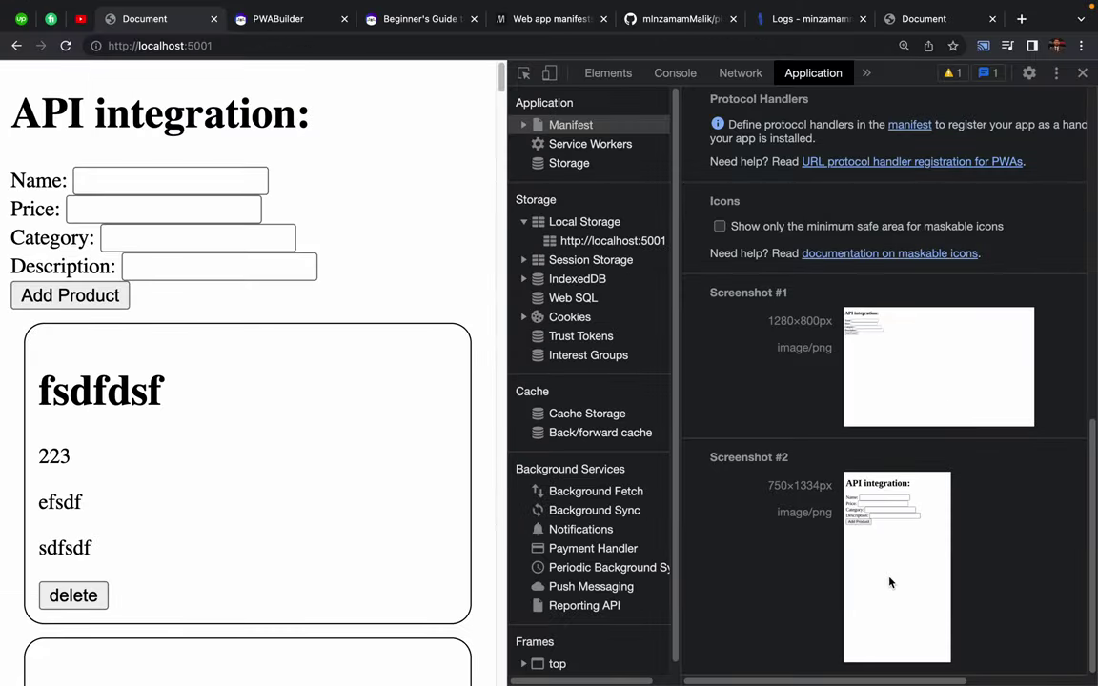
{"action": "scroll", "coordinate": [883, 517], "scroll_direction": "up", "scroll_amount": 8}
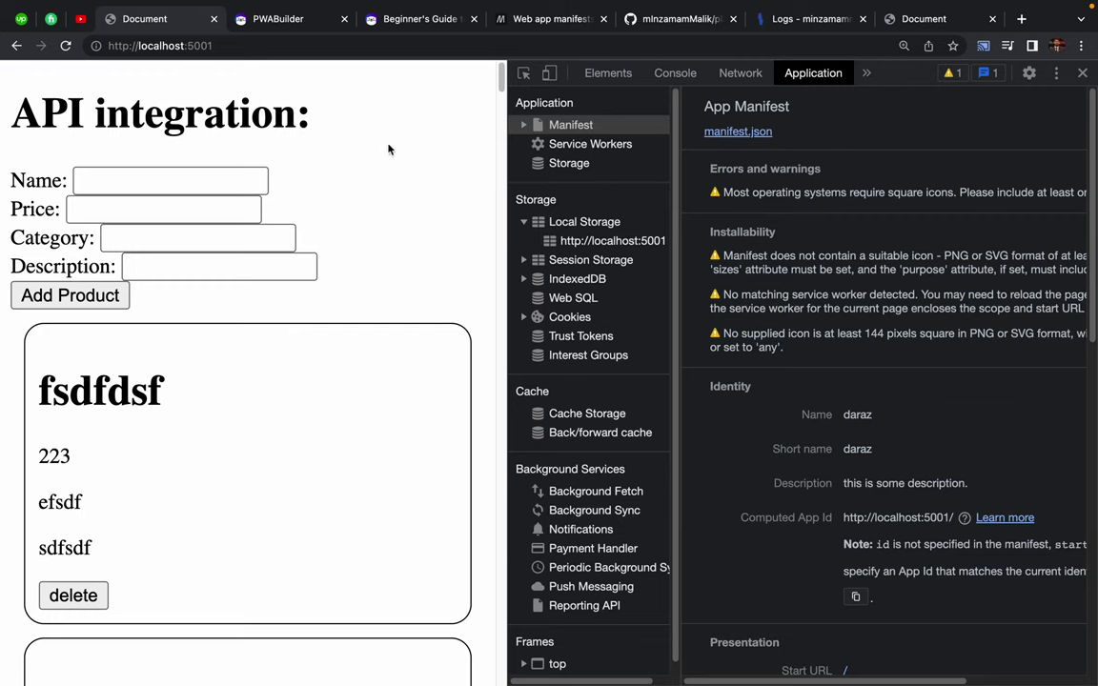
- Inspect the page's root html element with the element picker
{"action": "left_click_drag", "start_coordinate": [363, 145], "coordinate": [413, 245]}
{"action": "left_click", "coordinate": [417, 199]}
{"action": "double_click", "coordinate": [400, 143]}
{"action": "left_click", "coordinate": [523, 74]}
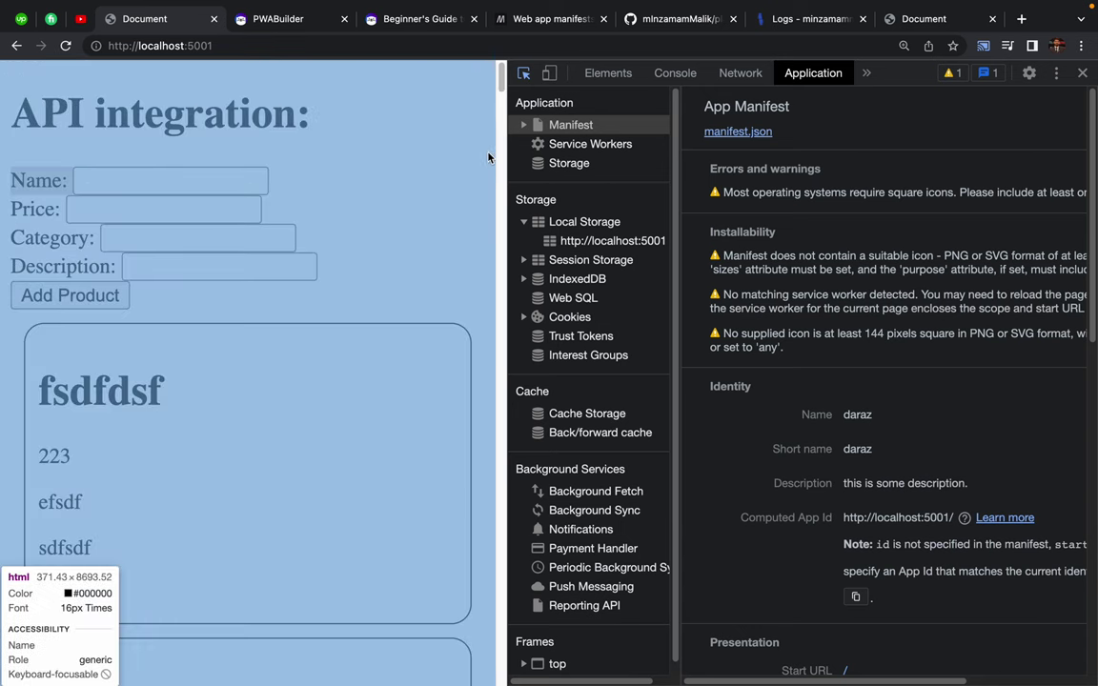
{"action": "left_click", "coordinate": [489, 157]}
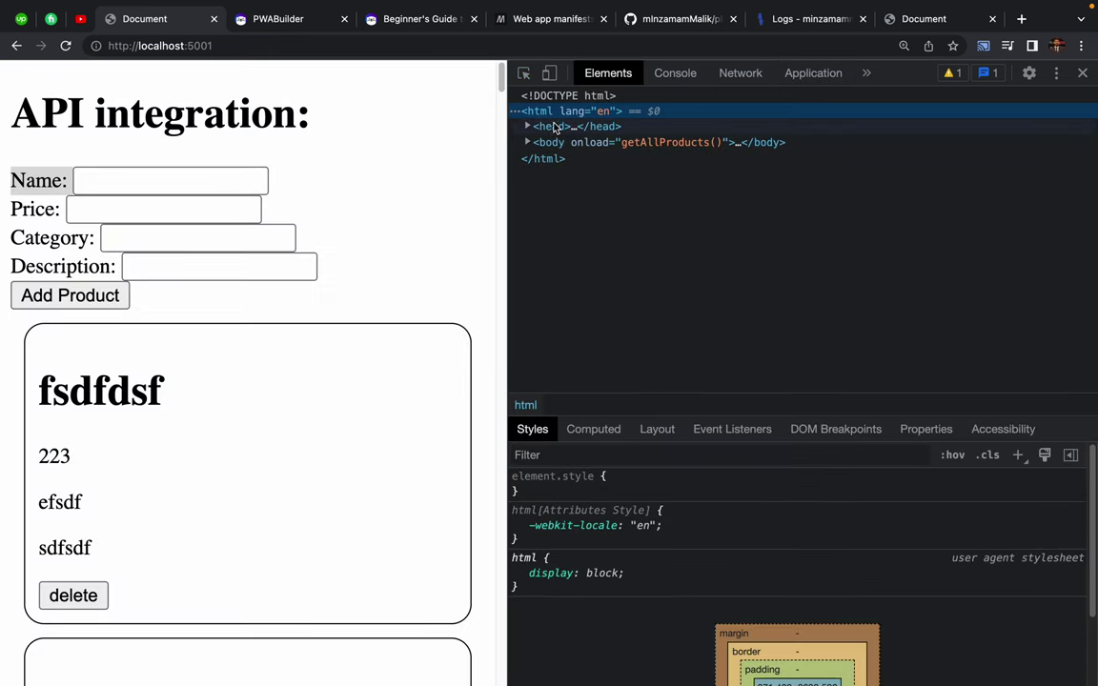
- Return to the app manifest details, examine the theme and background colors, and narrow the developer tools to enlarge the page
{"action": "left_click", "coordinate": [815, 74]}
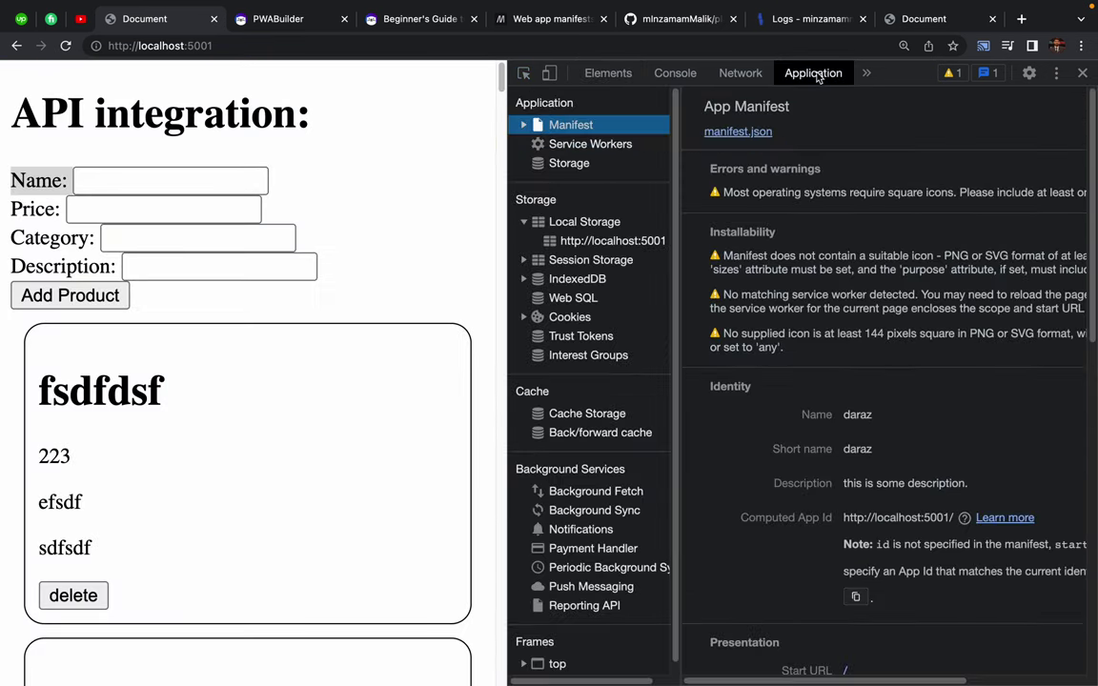
{"action": "scroll", "coordinate": [855, 515], "scroll_direction": "down", "scroll_amount": 5}
{"action": "left_click", "coordinate": [851, 444]}
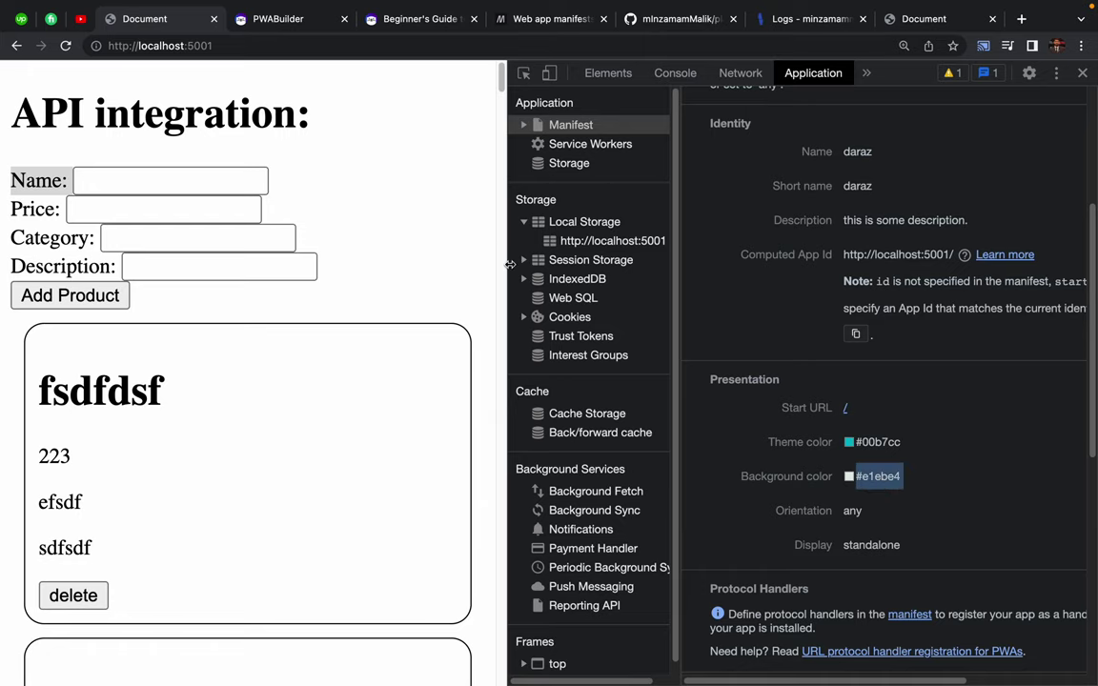
{"action": "left_click_drag", "start_coordinate": [509, 264], "coordinate": [781, 276]}
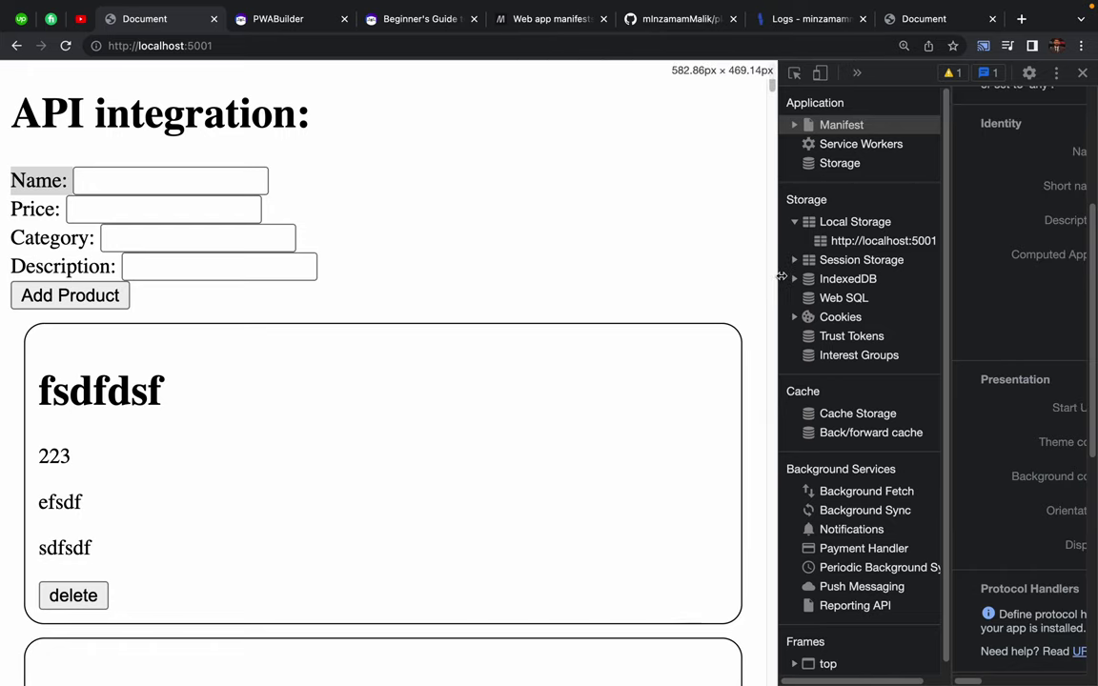
- Open the ColorZilla website in a new tab and go to its Chrome version page
{"action": "left_click", "coordinate": [1023, 19]}
{"action": "type", "text": "color"}
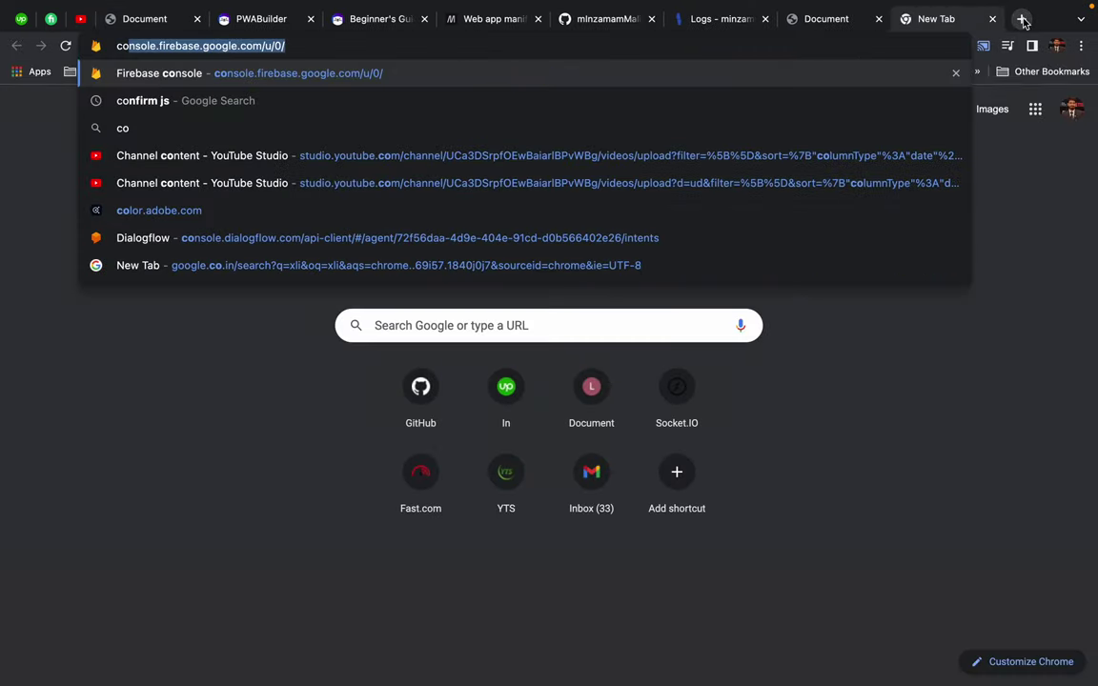
{"action": "key", "text": "BackSpace"}
{"action": "key", "text": "Down"}
{"action": "key", "text": "Down"}
{"action": "key", "text": "Down"}
{"action": "key", "text": "Down"}
{"action": "key", "text": "Down"}
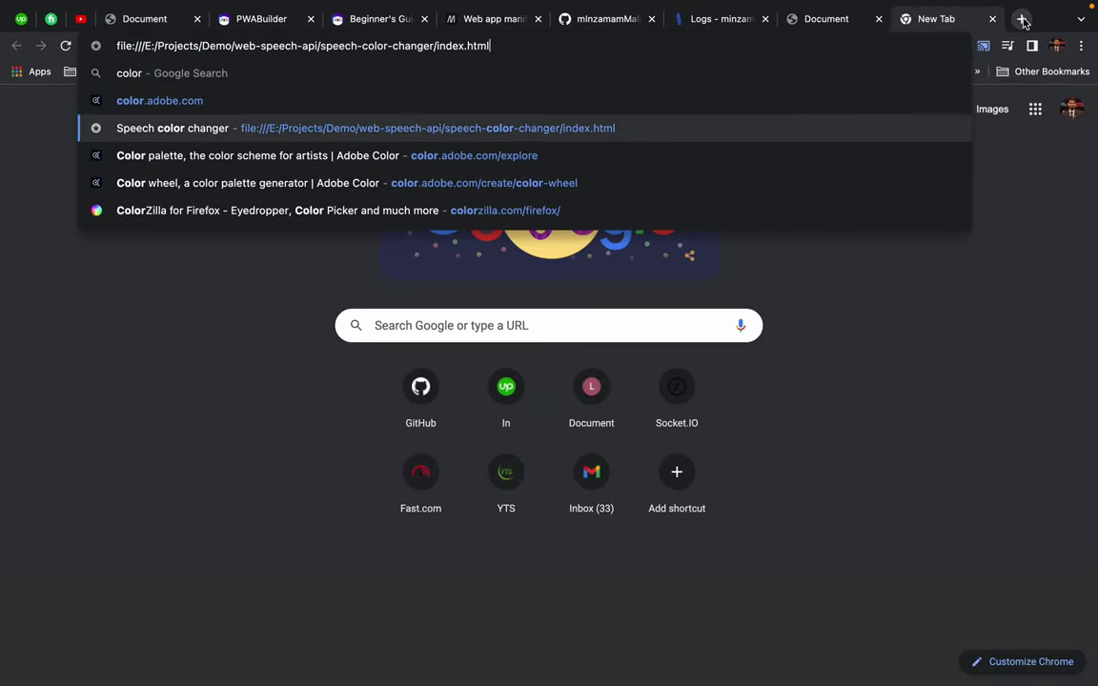
{"action": "key", "text": "Return"}
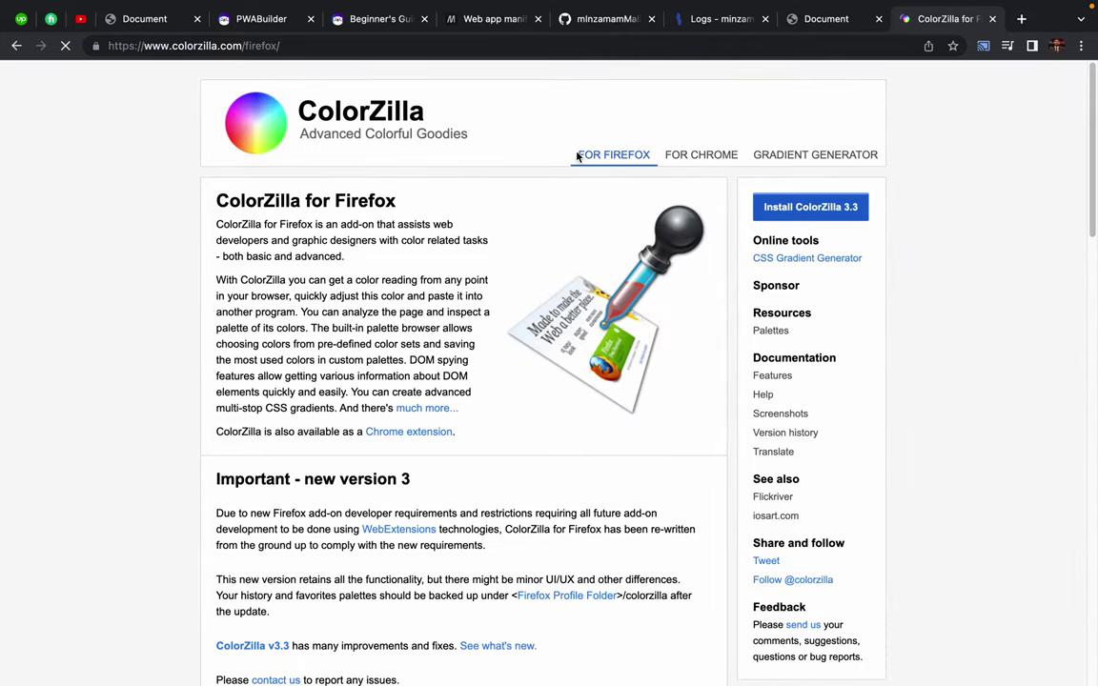
{"action": "left_click", "coordinate": [696, 153]}
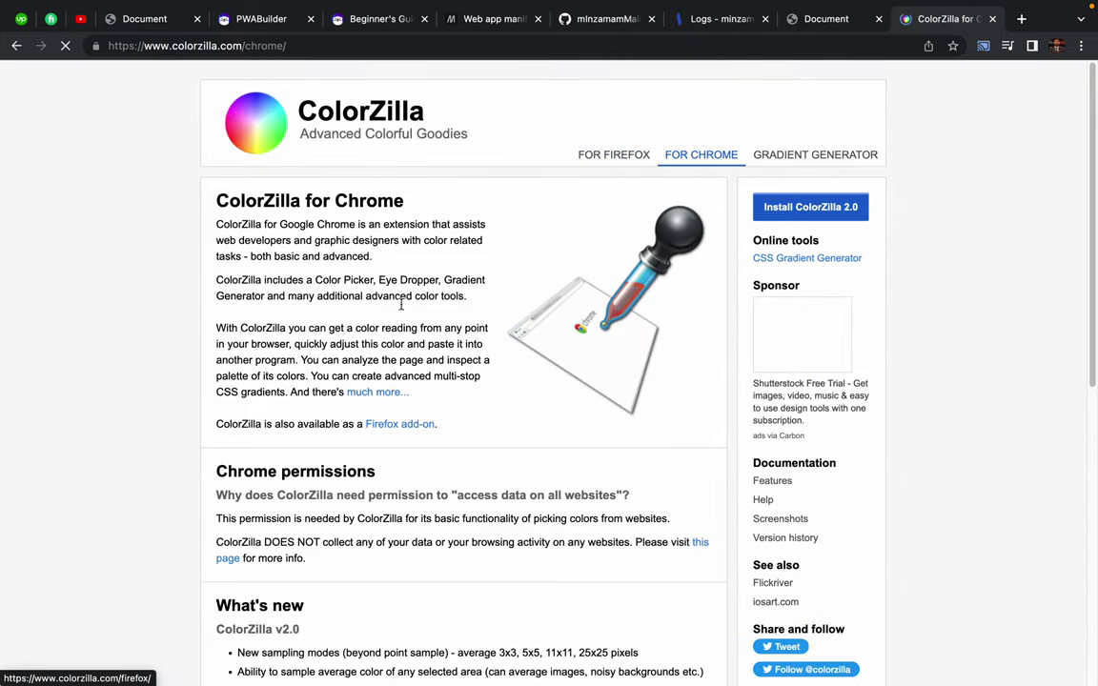
- Look through the ColorZilla for Chrome page and its data access permission explanation, and close the tab
{"action": "scroll", "coordinate": [289, 449], "scroll_direction": "down", "scroll_amount": 7}
{"action": "scroll", "coordinate": [313, 520], "scroll_direction": "up", "scroll_amount": 7}
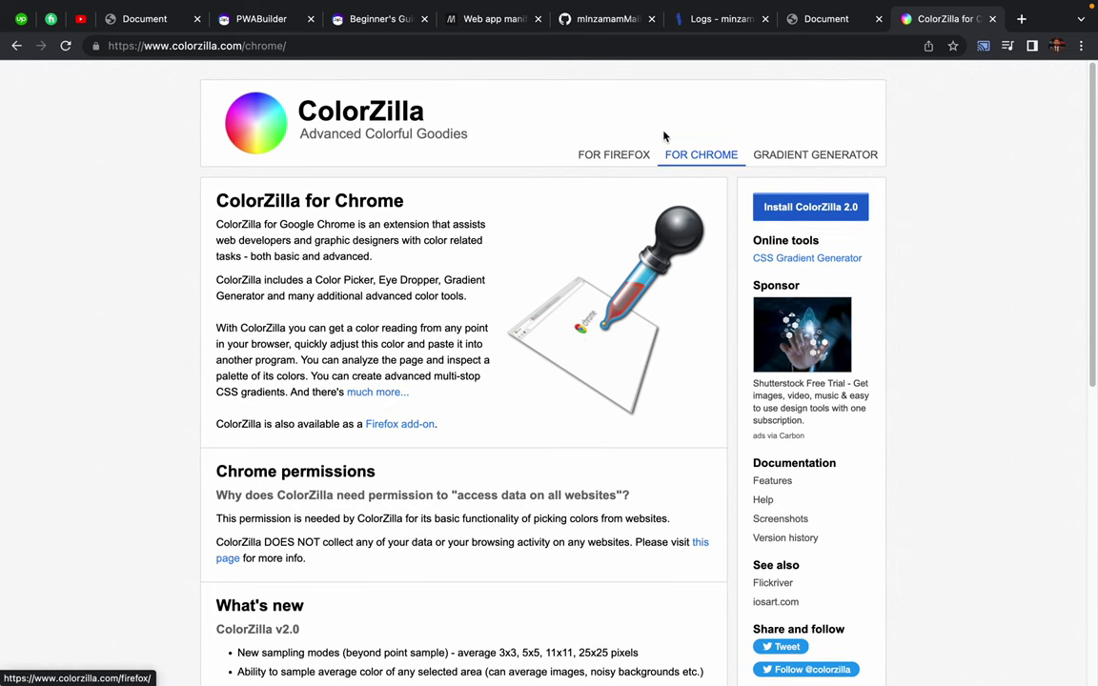
{"action": "left_click_drag", "start_coordinate": [818, 214], "coordinate": [460, 206]}
{"action": "scroll", "coordinate": [410, 286], "scroll_direction": "down", "scroll_amount": 2}
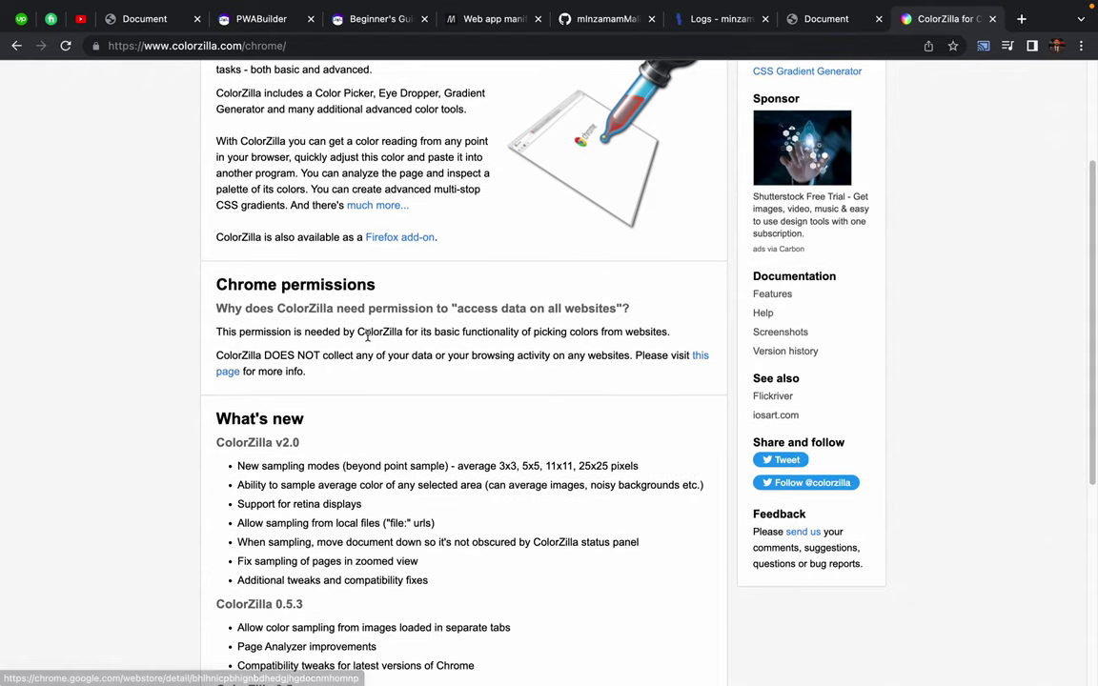
{"action": "left_click", "coordinate": [227, 373]}
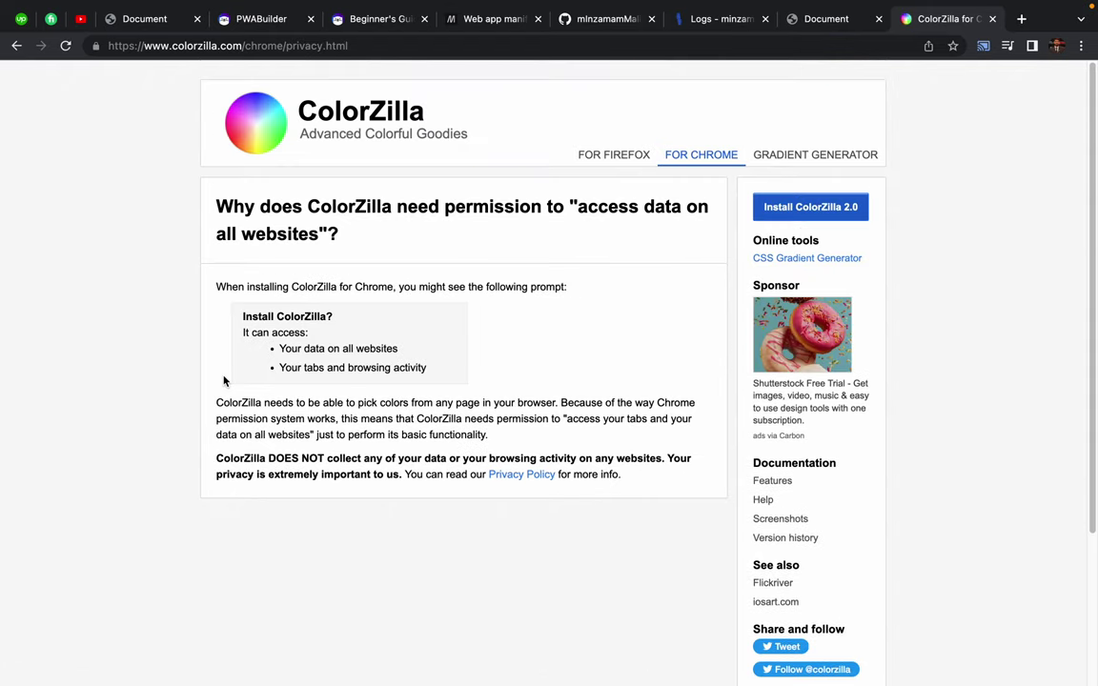
{"action": "key", "text": "ctrl+w"}
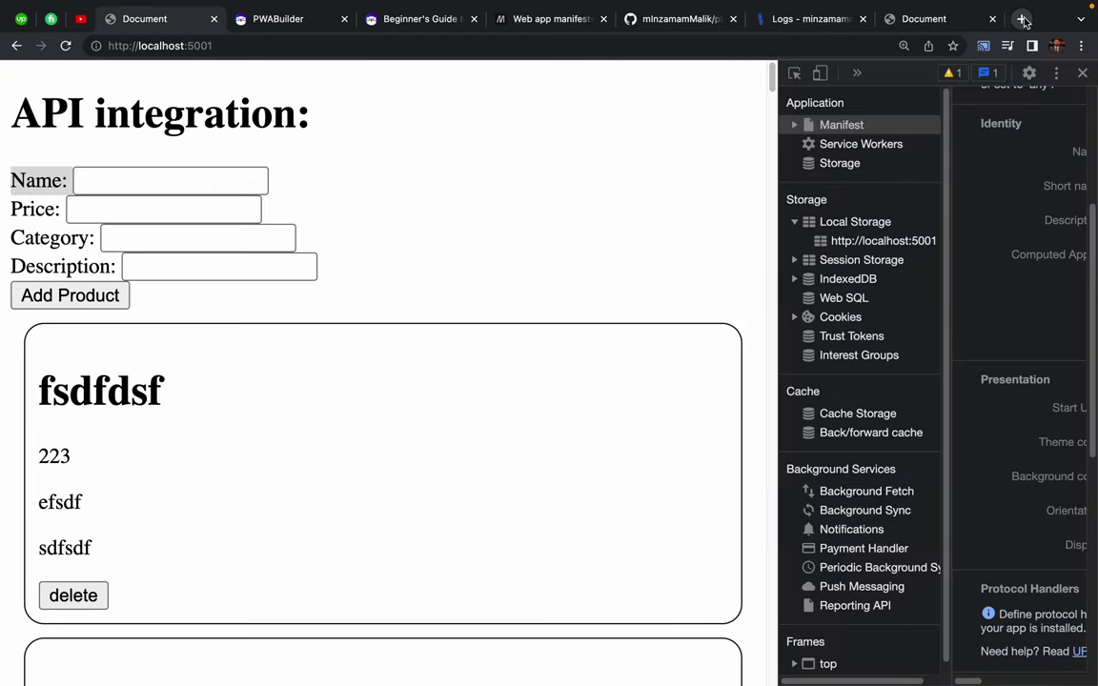
- Enable the ColorZilla extension in Chrome's extension manager in a new tab, and close that tab
{"action": "key", "text": "ctrl+t"}
{"action": "left_click", "coordinate": [1078, 46]}
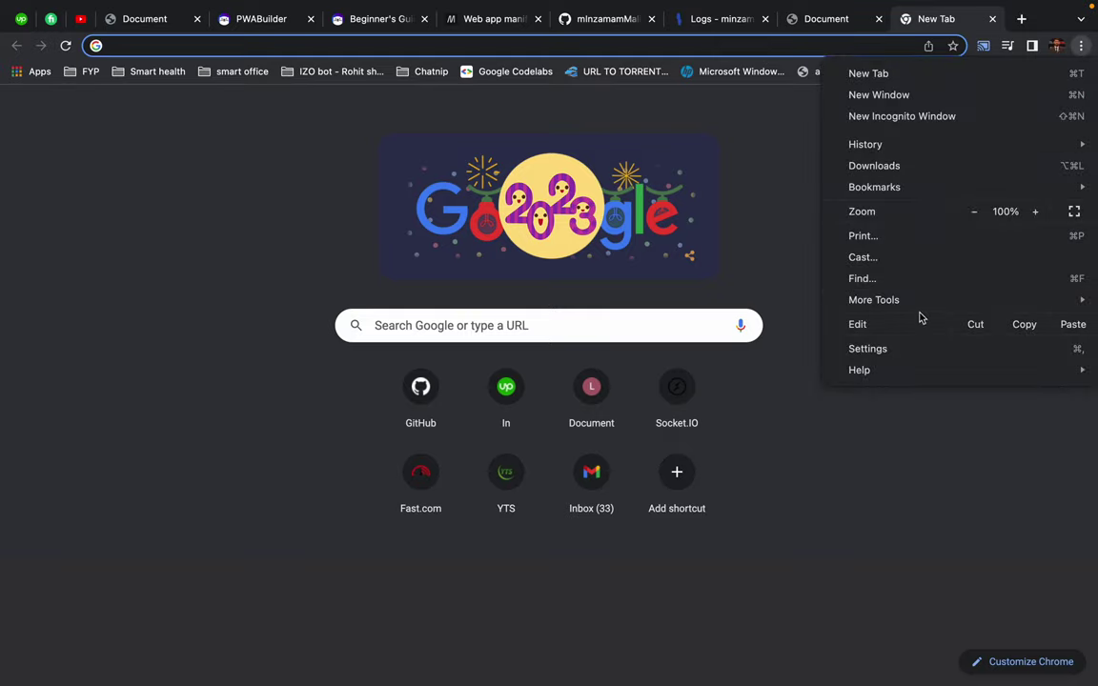
{"action": "mouse_move", "coordinate": [841, 306]}
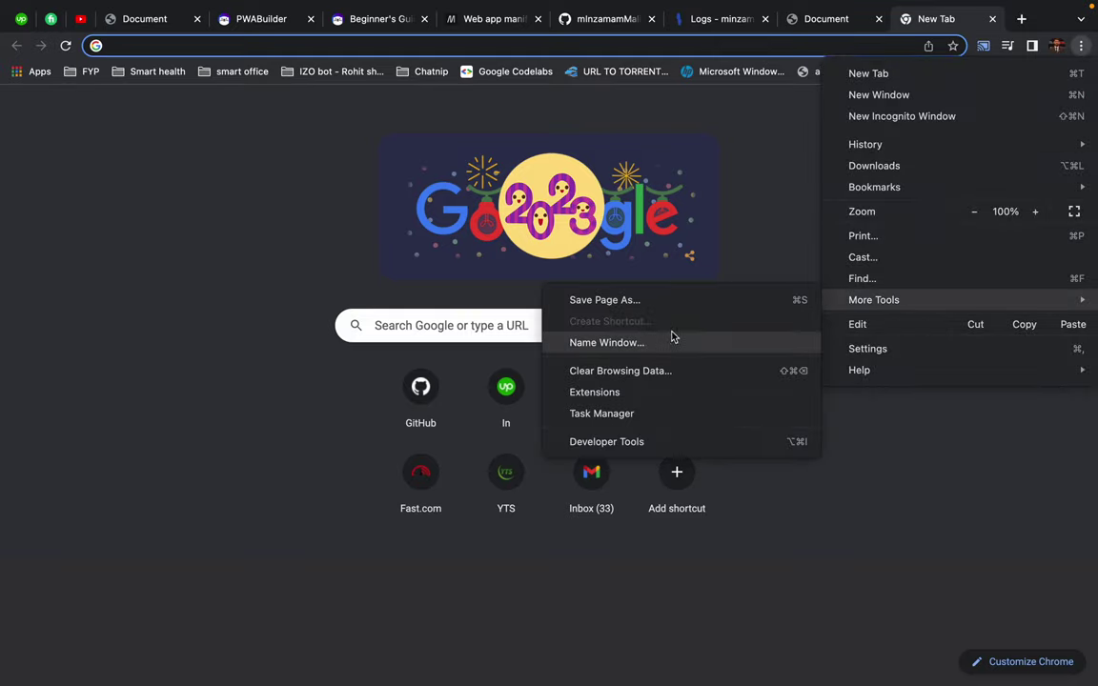
{"action": "left_click", "coordinate": [595, 391]}
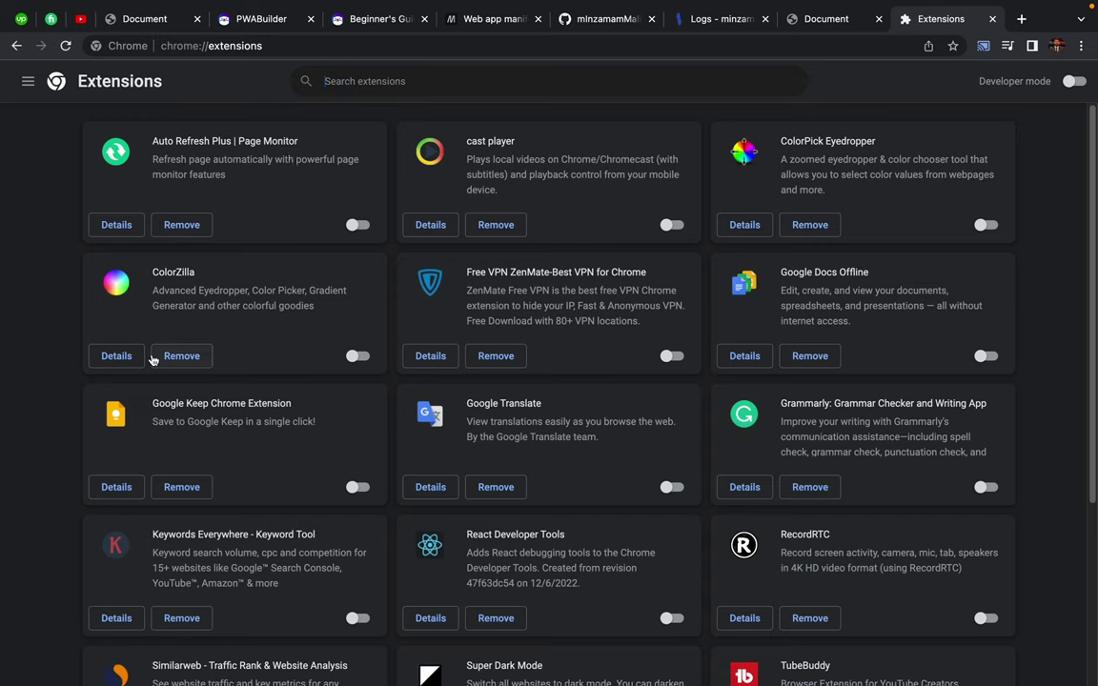
{"action": "left_click", "coordinate": [355, 356]}
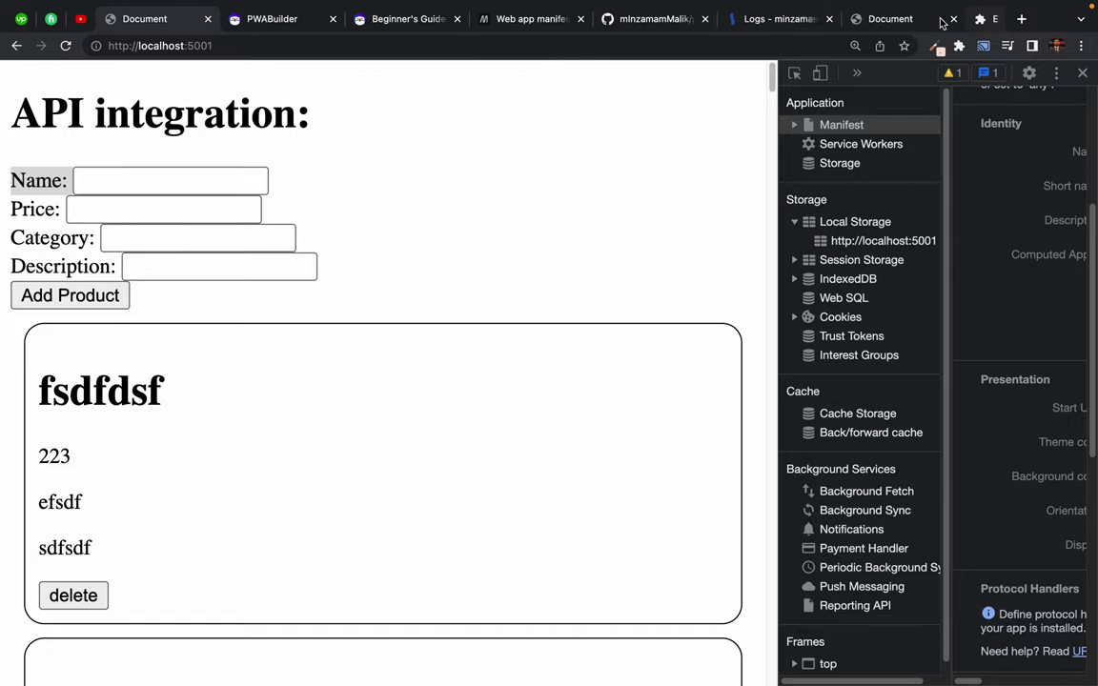
{"action": "key", "text": "super+w"}
- Check the deployed page, return to the localhost:5001 page, and sample its blank background with ColorZilla's page color picker
{"action": "left_click", "coordinate": [927, 21]}
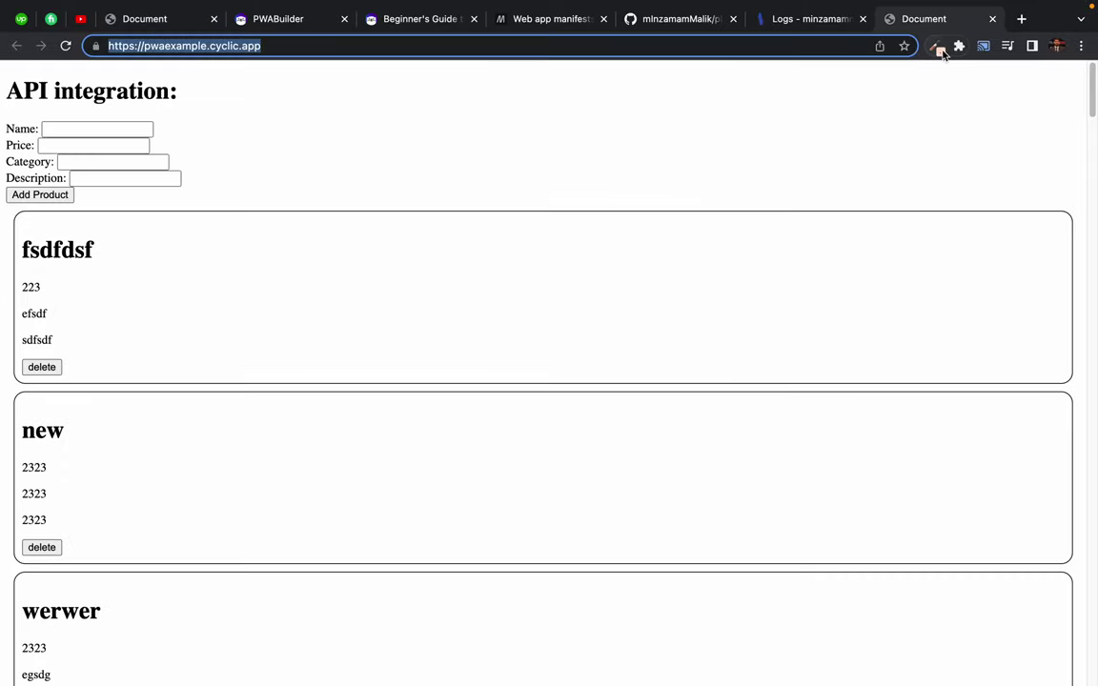
{"action": "left_click", "coordinate": [172, 23]}
{"action": "left_click", "coordinate": [935, 46]}
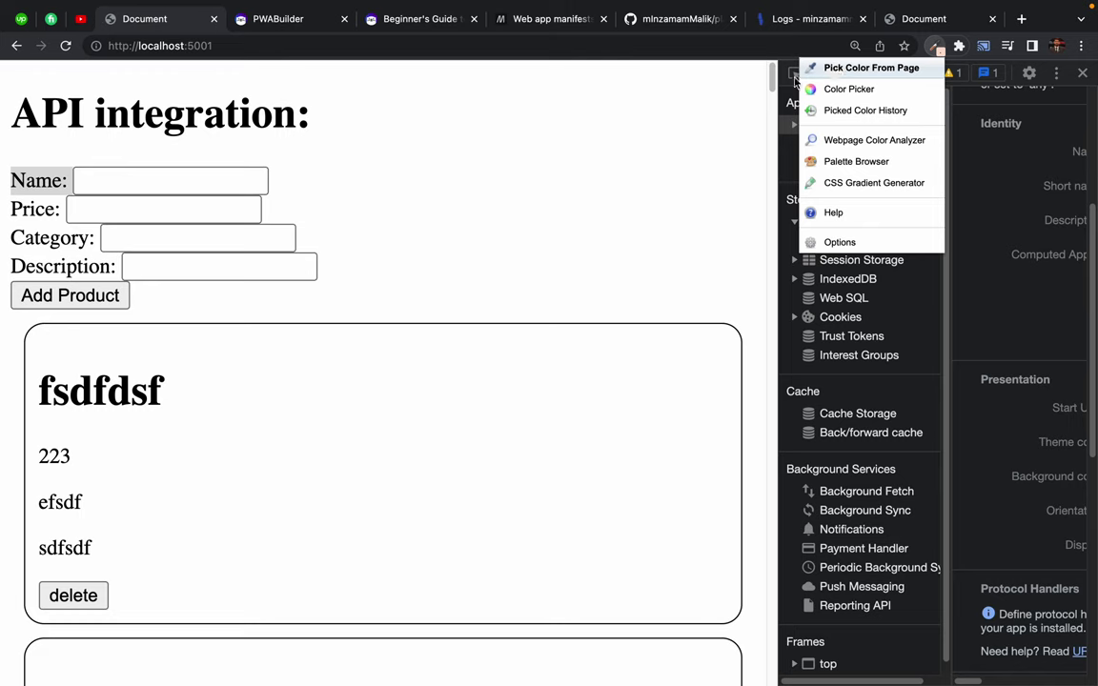
{"action": "left_click", "coordinate": [748, 102]}
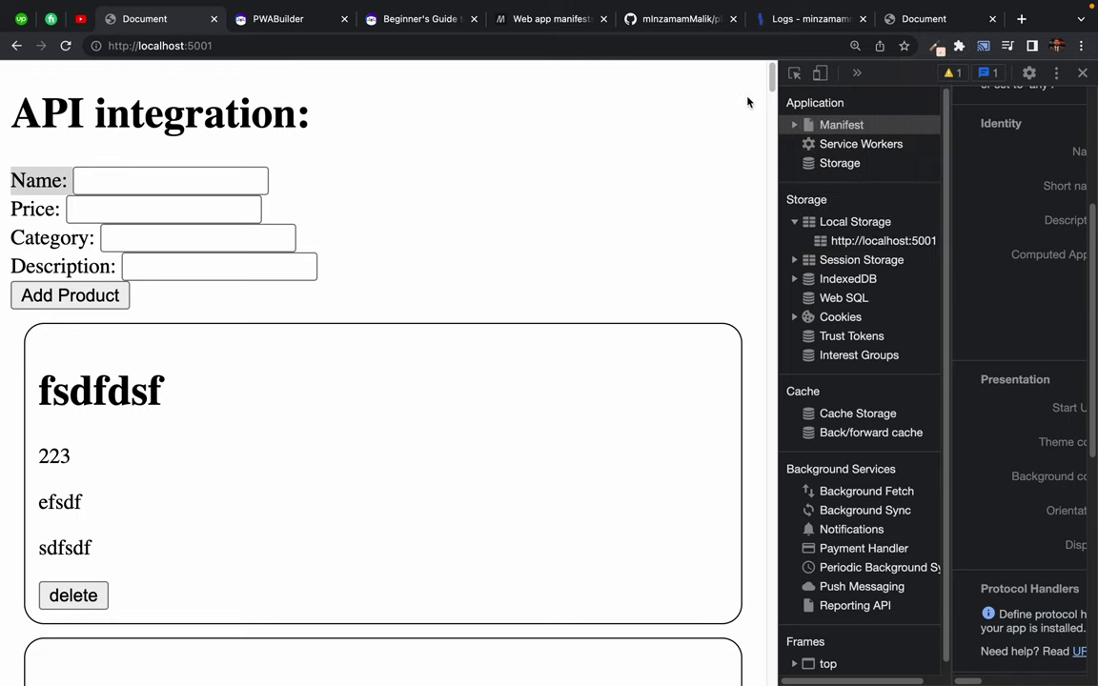
{"action": "left_click", "coordinate": [935, 46]}
{"action": "left_click", "coordinate": [927, 68]}
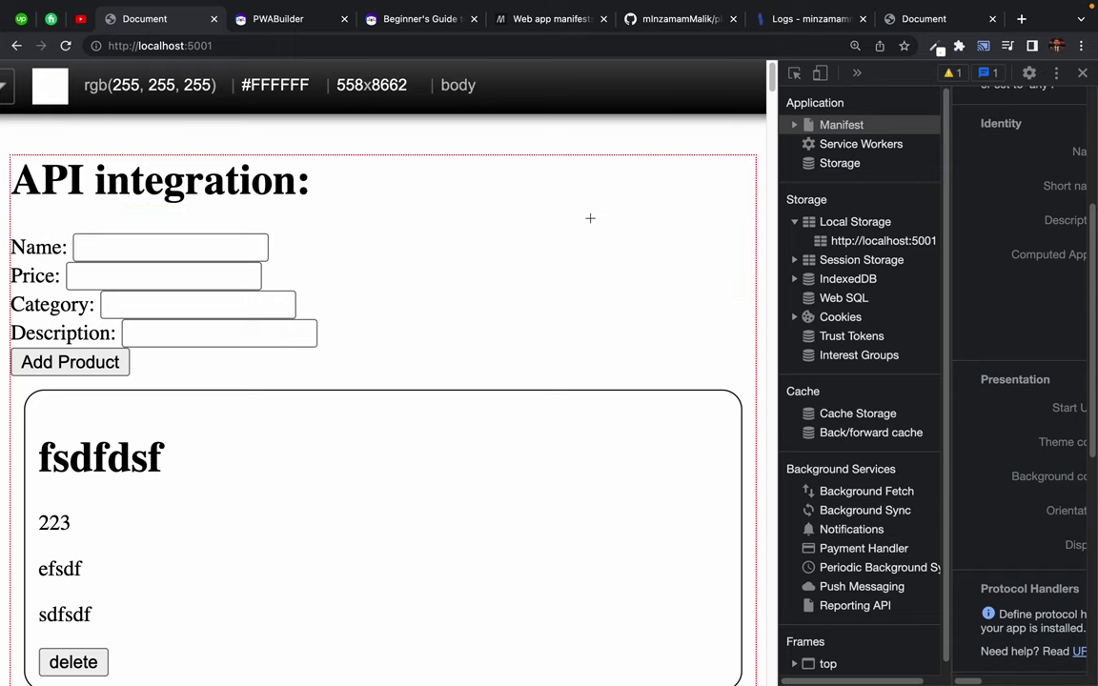
{"action": "left_click", "coordinate": [538, 233]}
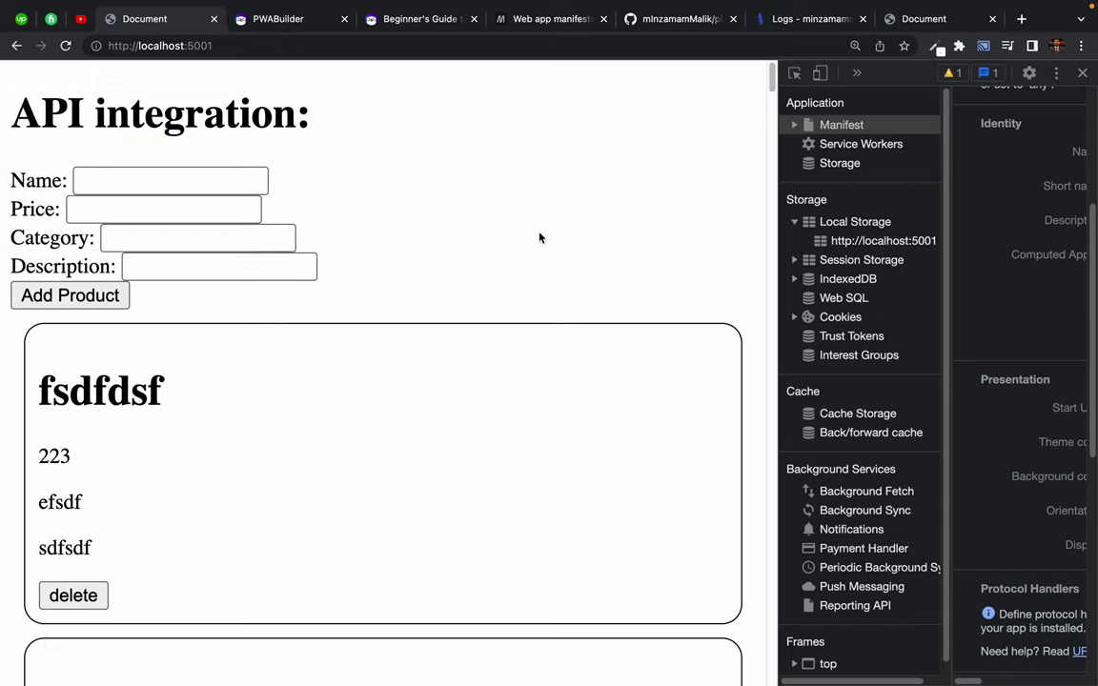
- Restart page color picking with ColorZilla, reload the localhost page, and sample the blank area beside the form
{"action": "left_click", "coordinate": [939, 47]}
{"action": "left_click", "coordinate": [879, 69]}
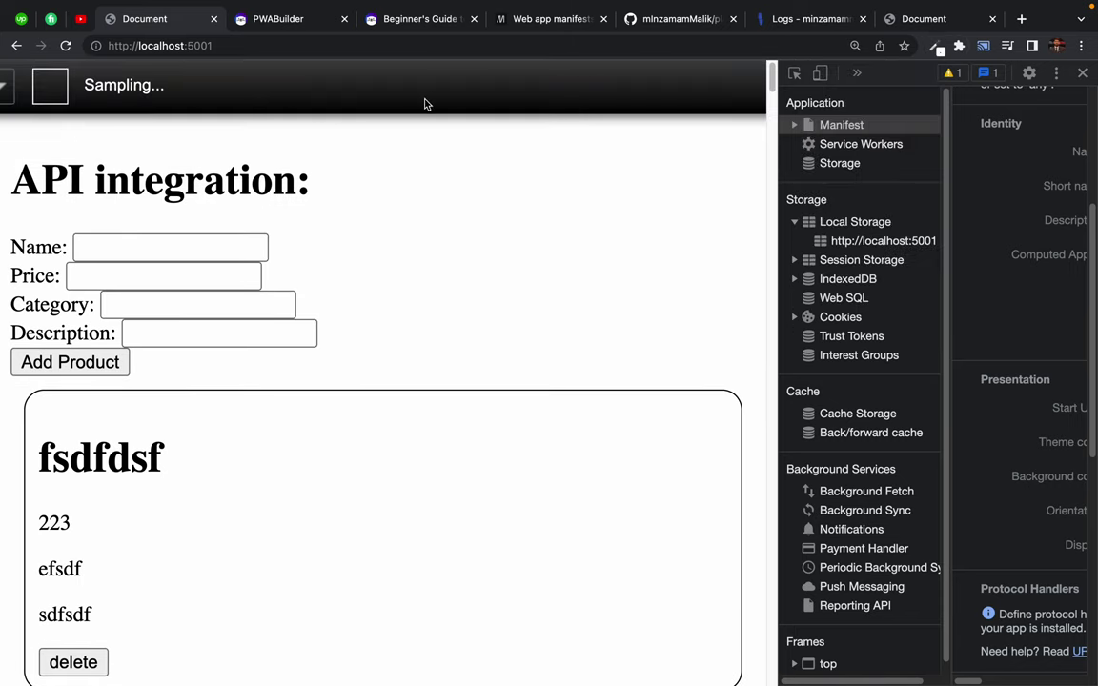
{"action": "left_click", "coordinate": [64, 45]}
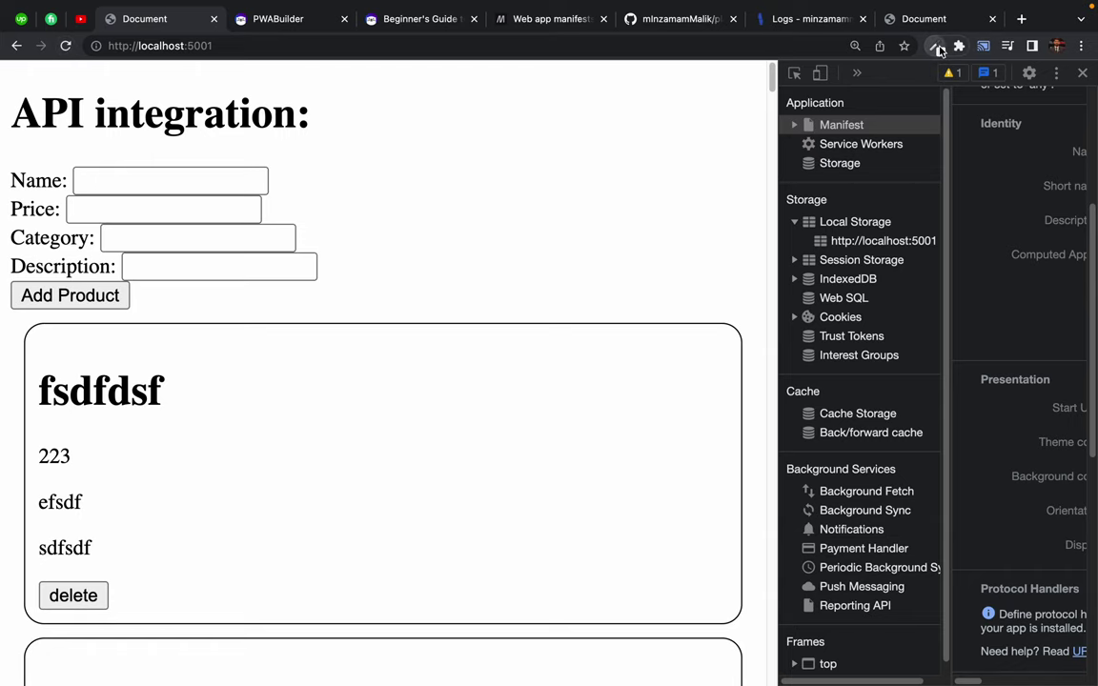
{"action": "left_click", "coordinate": [937, 48]}
{"action": "left_click", "coordinate": [873, 69]}
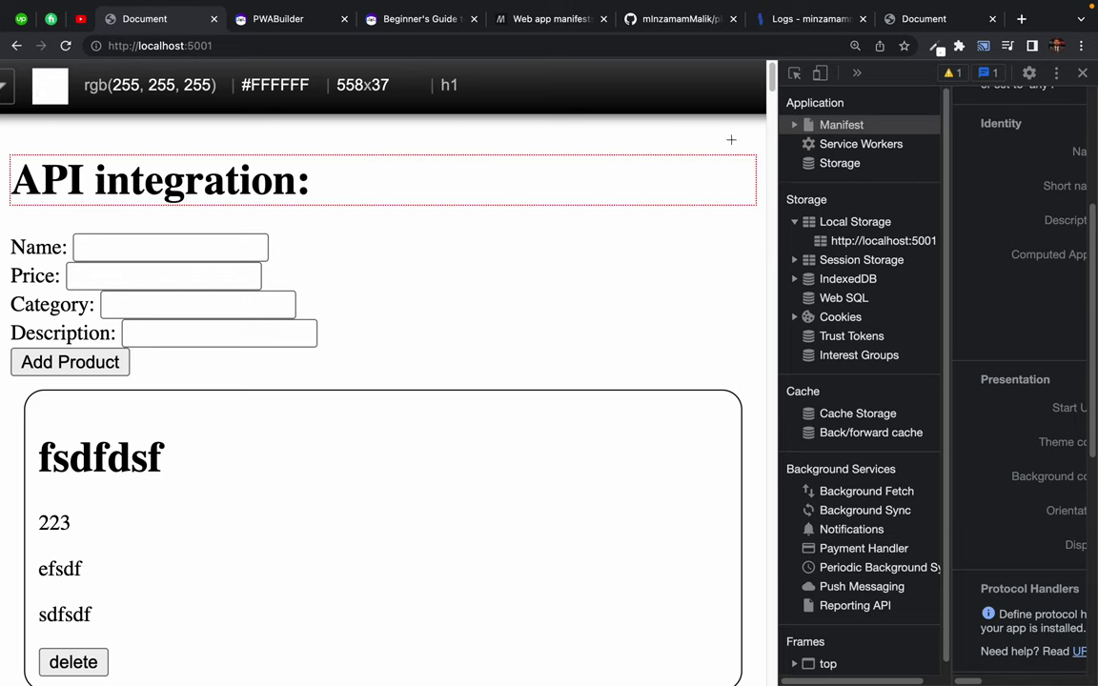
{"action": "left_click", "coordinate": [688, 285]}
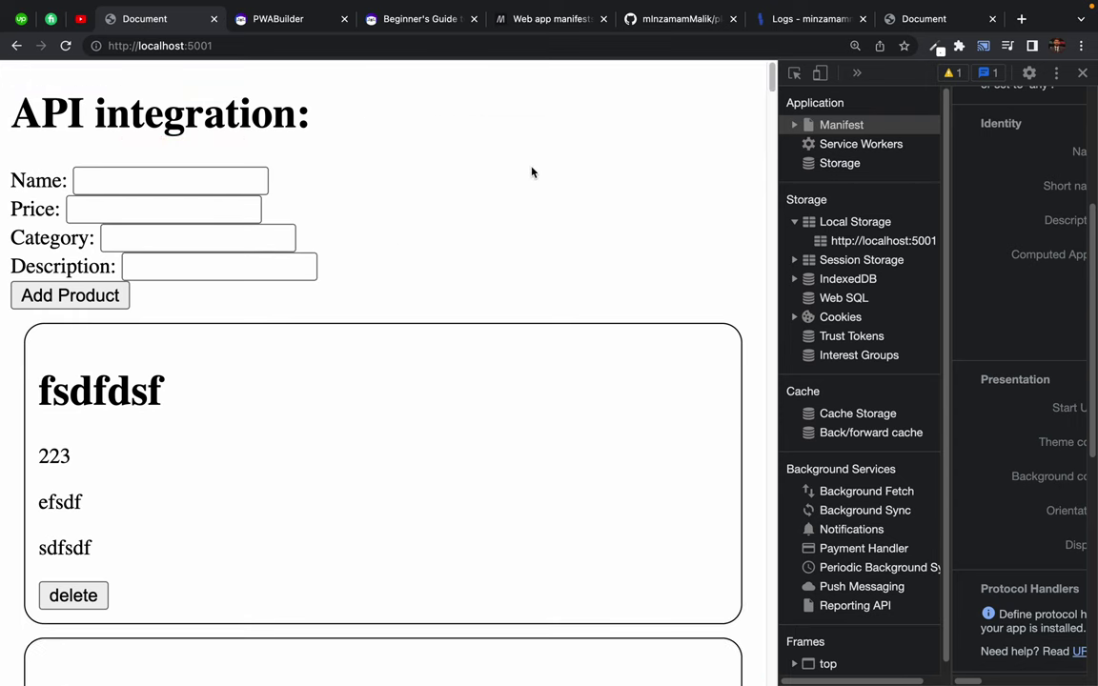
- Reload the page, widen the developer tools, and examine the theme and background colors in the manifest's Presentation section
{"action": "right_click", "coordinate": [65, 46]}
{"action": "left_click", "coordinate": [87, 116]}
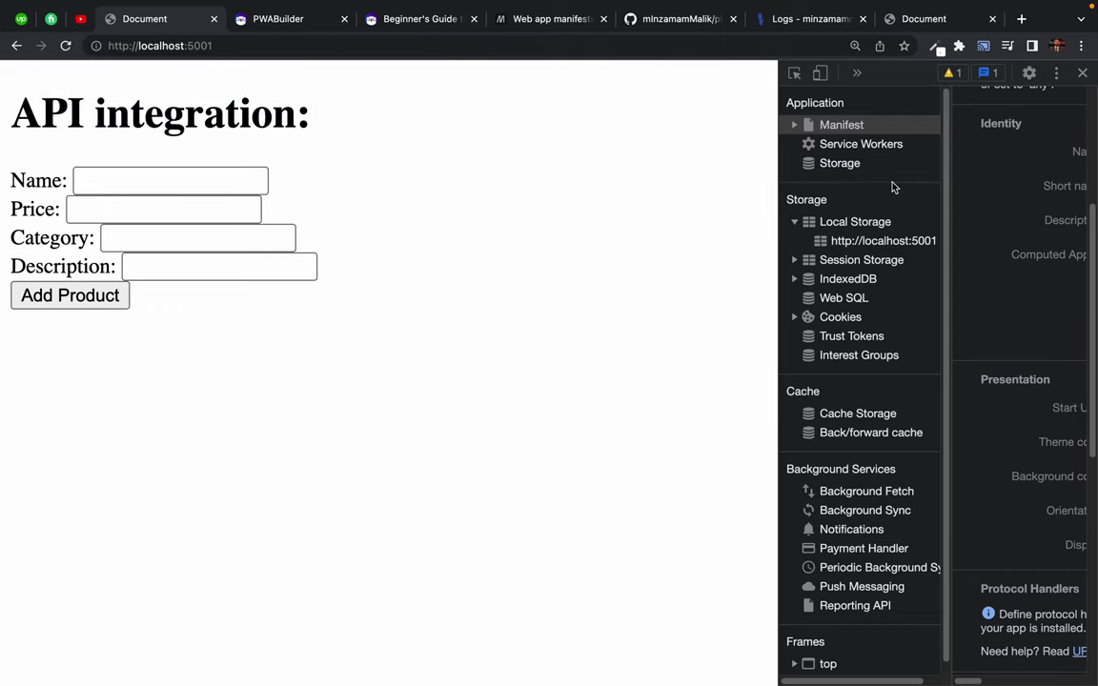
{"action": "left_click_drag", "start_coordinate": [779, 172], "coordinate": [688, 172]}
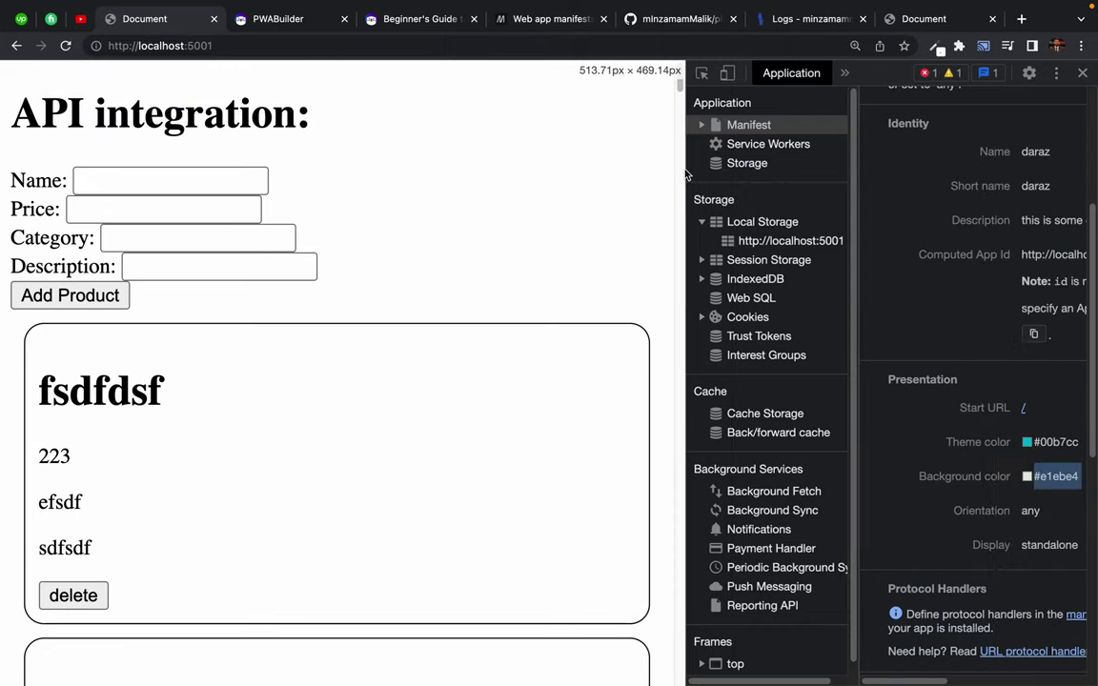
{"action": "scroll", "coordinate": [968, 322], "scroll_direction": "down", "scroll_amount": 1}
{"action": "scroll", "coordinate": [968, 322], "scroll_direction": "right", "scroll_amount": 1}
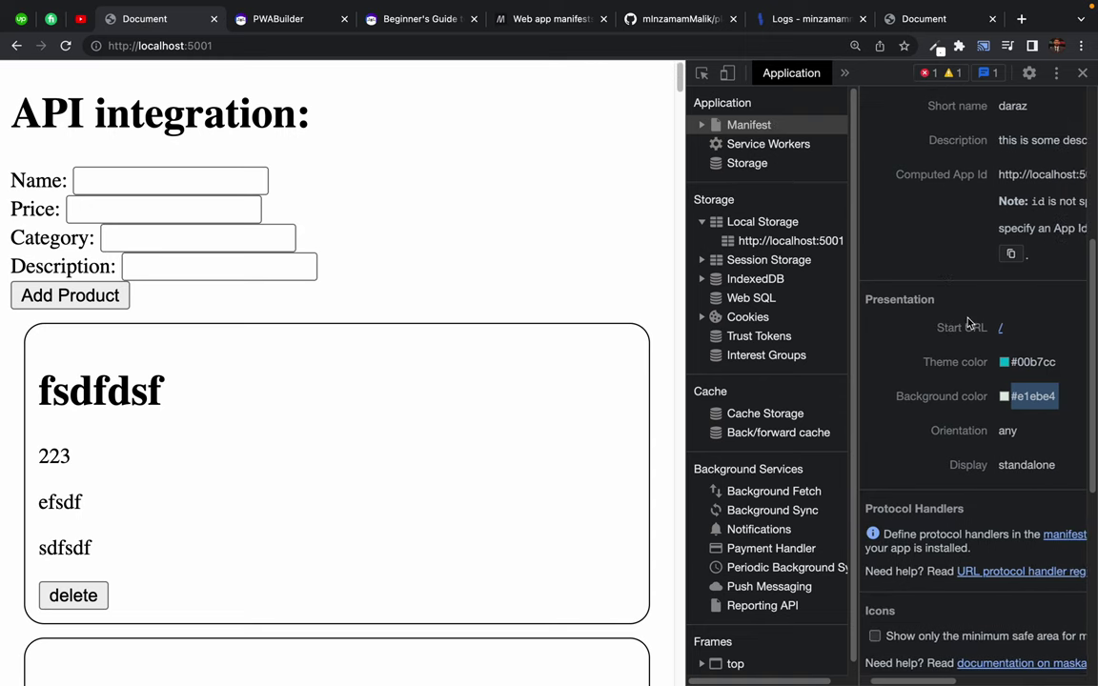
{"action": "scroll", "coordinate": [968, 322], "scroll_direction": "left", "scroll_amount": 1}
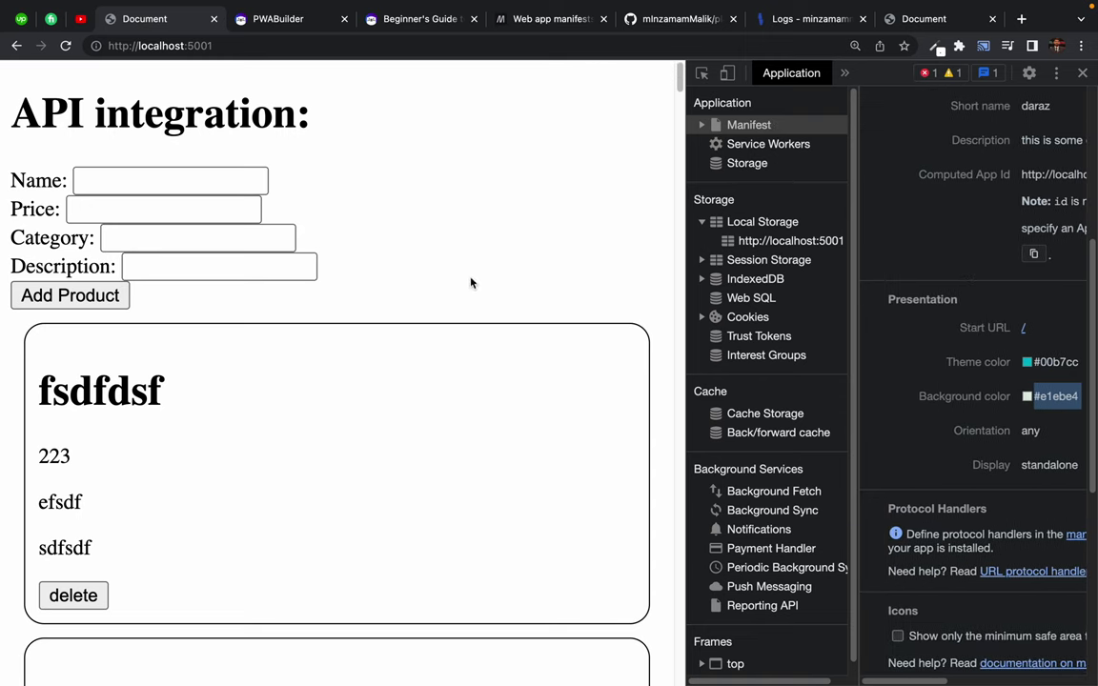
- Read the heading's color with ColorZilla's page picker, close the developer tools, and leave color picking
{"action": "left_click", "coordinate": [935, 46]}
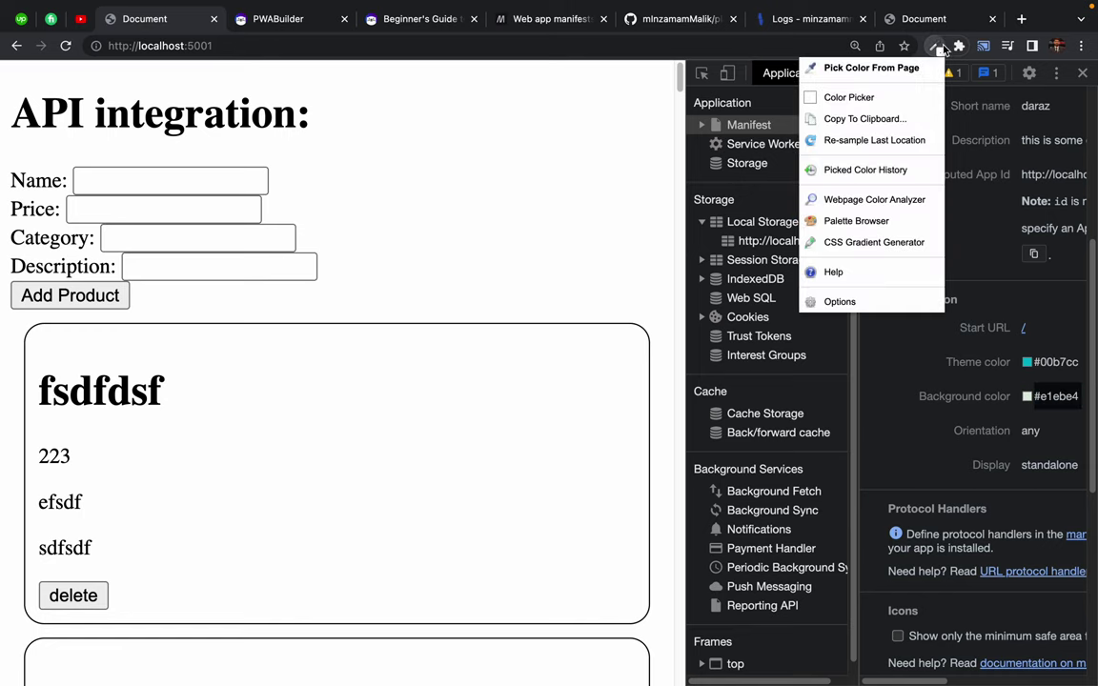
{"action": "left_click", "coordinate": [857, 72]}
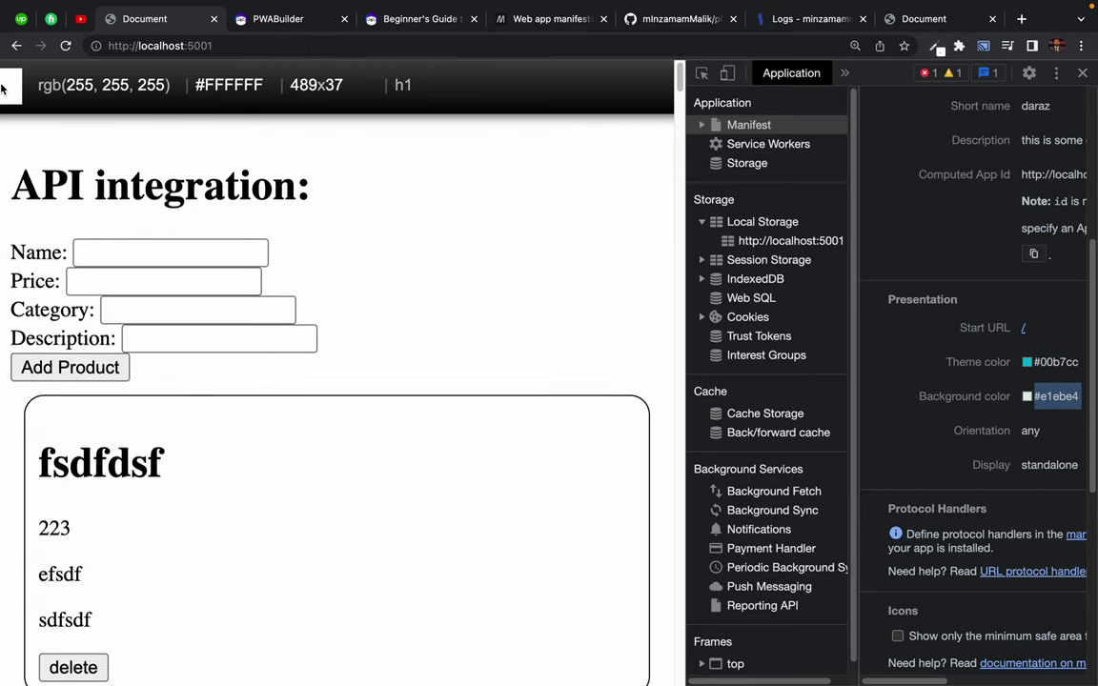
{"action": "left_click_drag", "start_coordinate": [51, 84], "coordinate": [368, 91]}
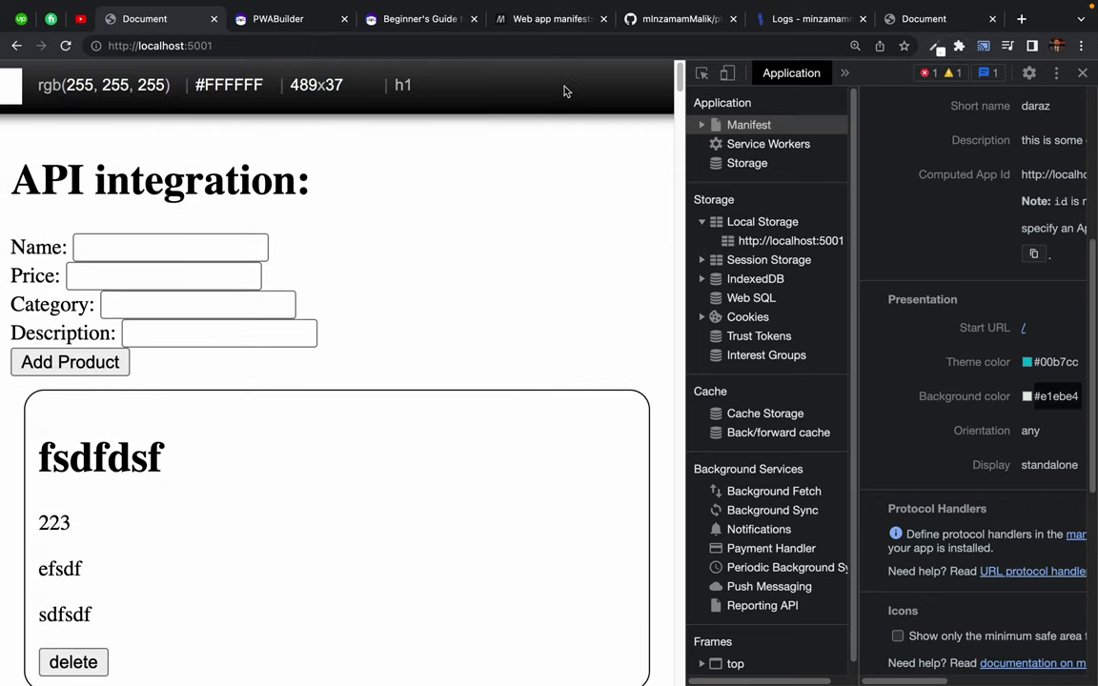
{"action": "left_click", "coordinate": [1082, 72]}
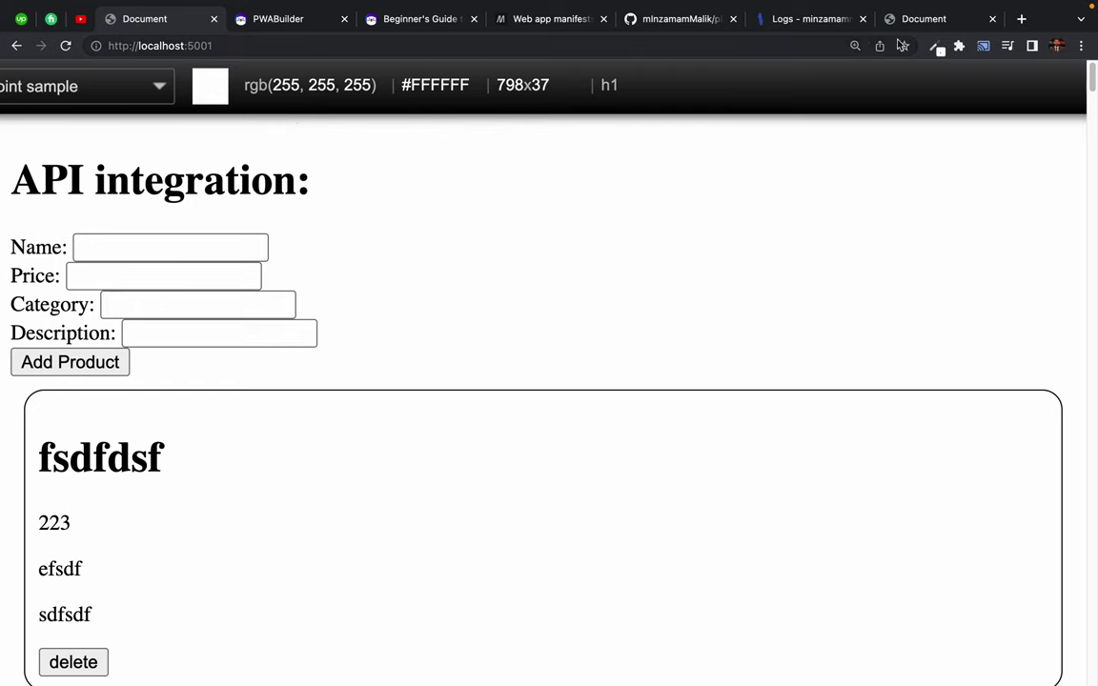
{"action": "key", "text": "Escape"}
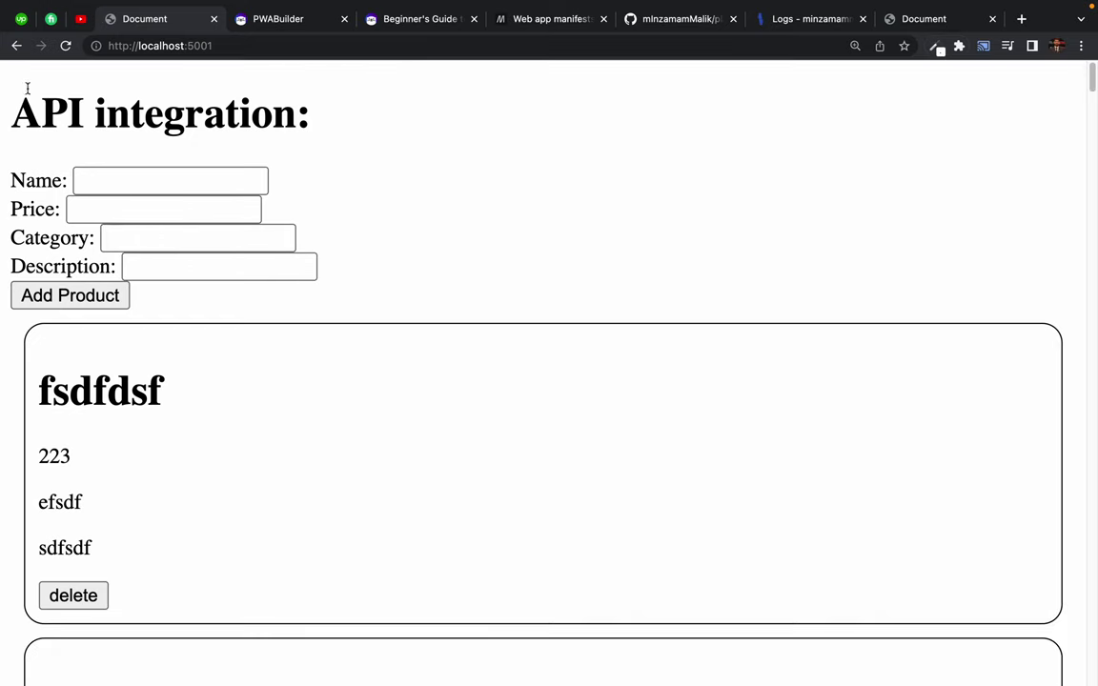
- Reload the page and sample the color at the "API integration:" heading with ColorZilla
{"action": "left_click", "coordinate": [65, 46]}
{"action": "left_click", "coordinate": [936, 48]}
{"action": "left_click", "coordinate": [894, 69]}
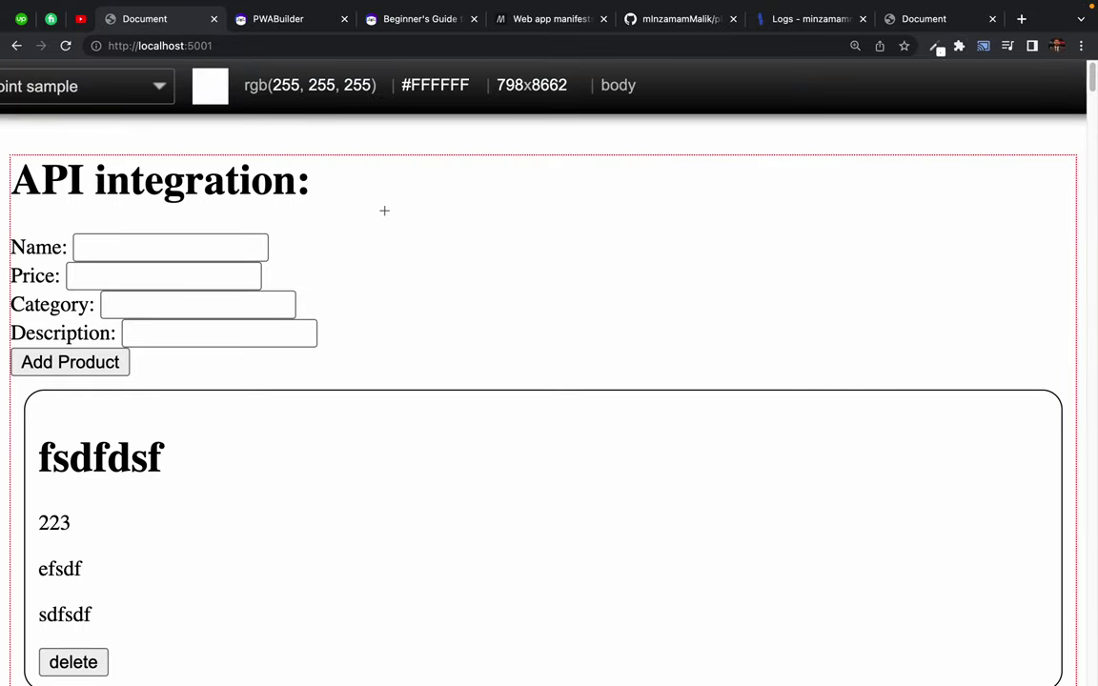
{"action": "left_click", "coordinate": [219, 184]}
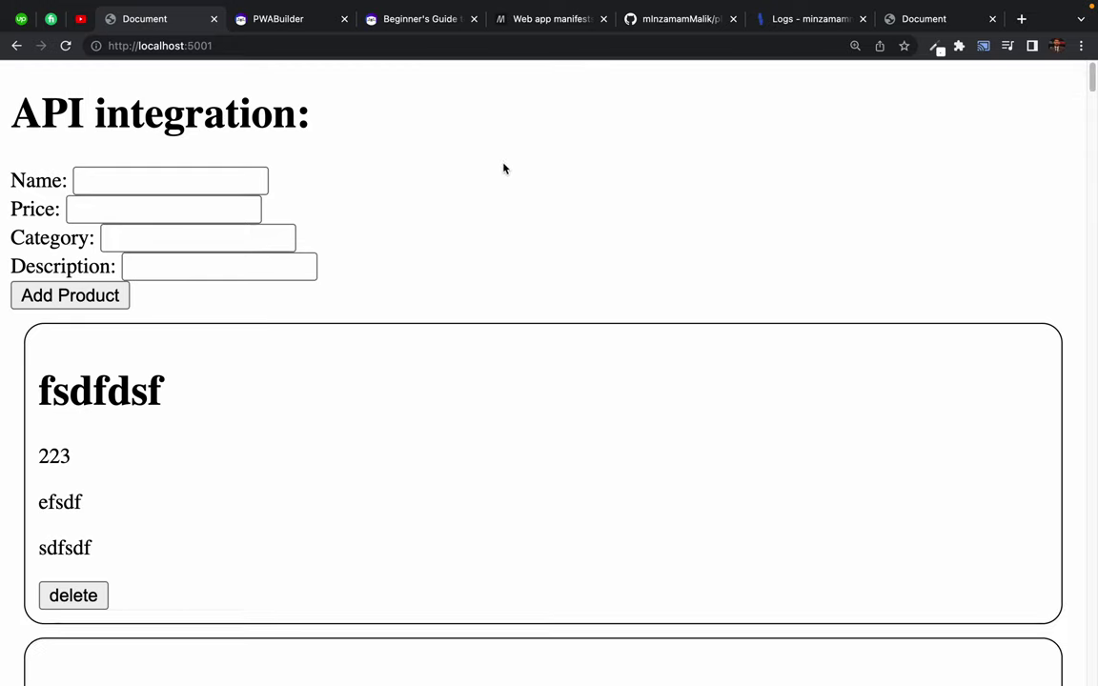
- Restart ColorZilla's page picker, set its sampling mode to Selection average, and sample an area across the end of the heading
{"action": "left_click", "coordinate": [934, 46]}
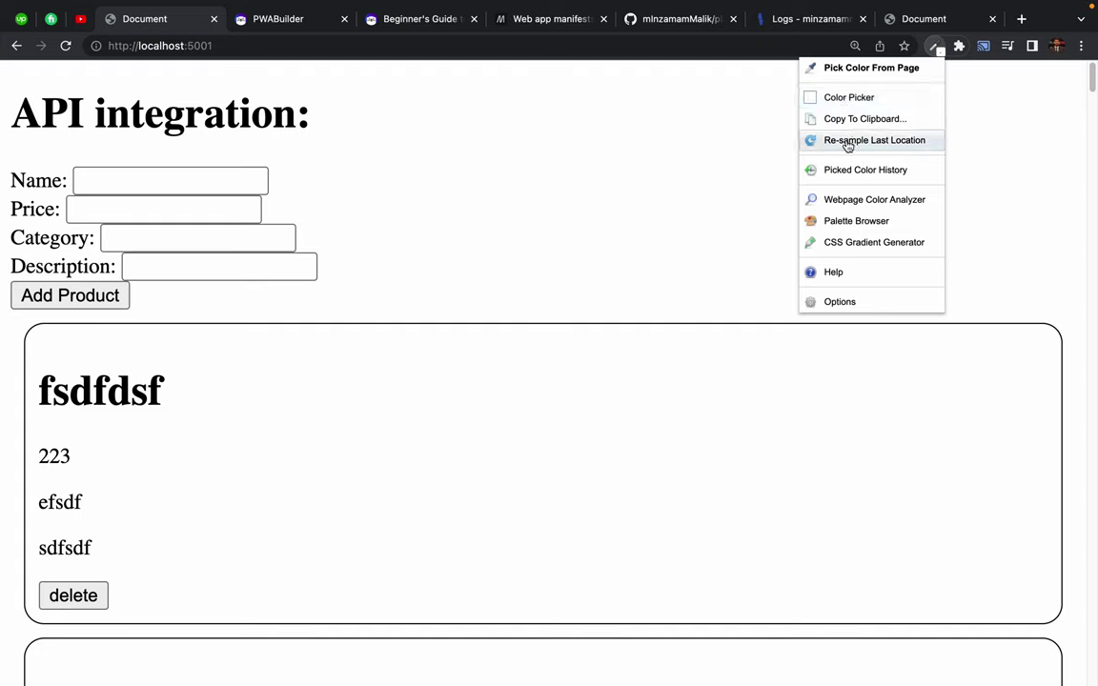
{"action": "left_click", "coordinate": [849, 72]}
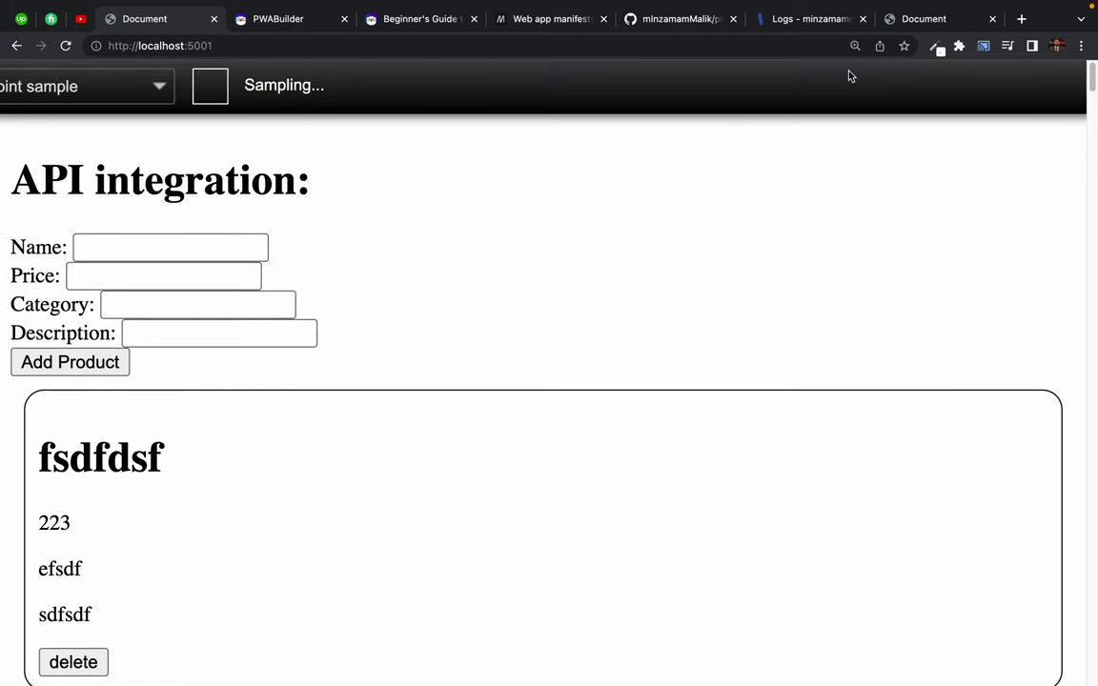
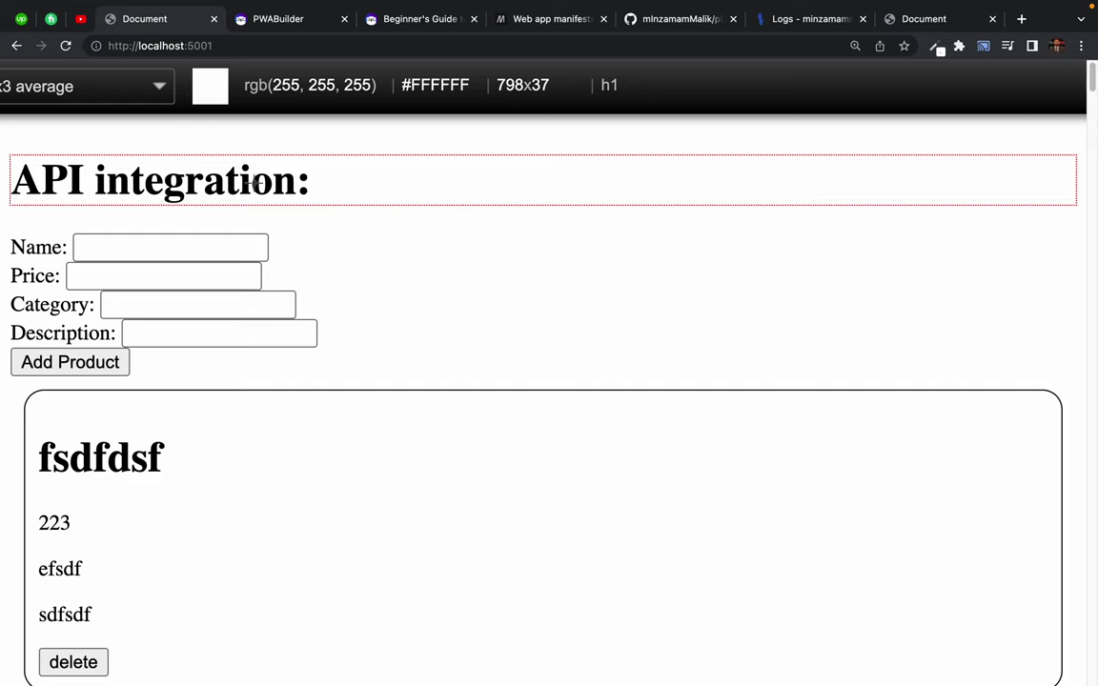
{"action": "left_click", "coordinate": [155, 85]}
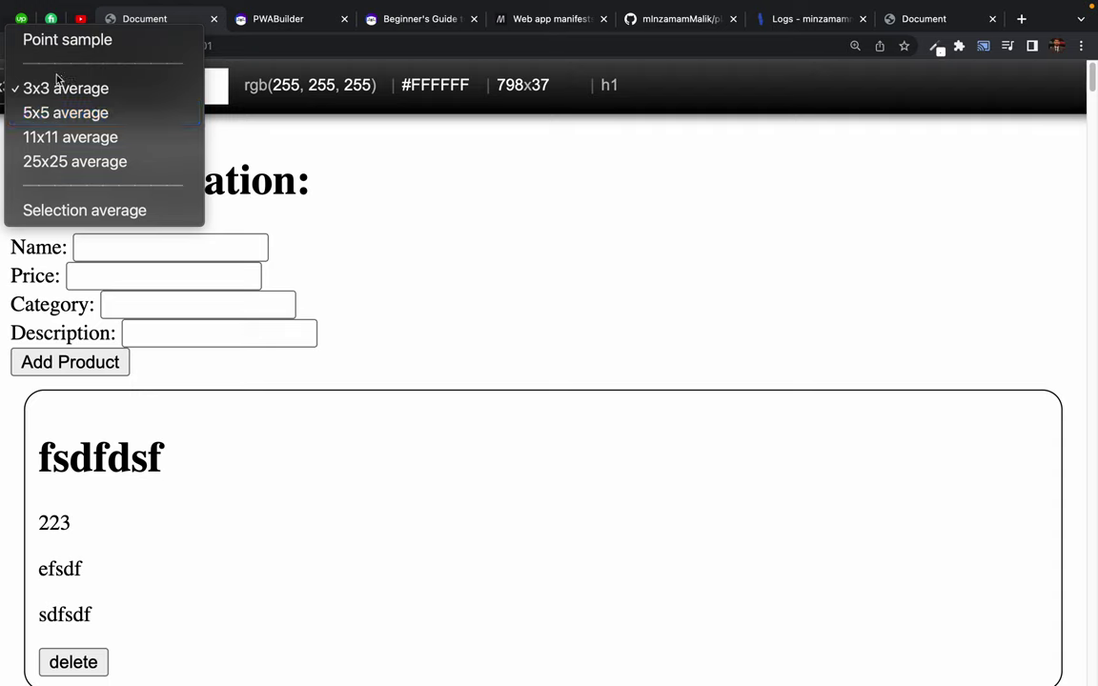
{"action": "left_click", "coordinate": [85, 215]}
{"action": "left_click_drag", "start_coordinate": [202, 163], "coordinate": [319, 203]}
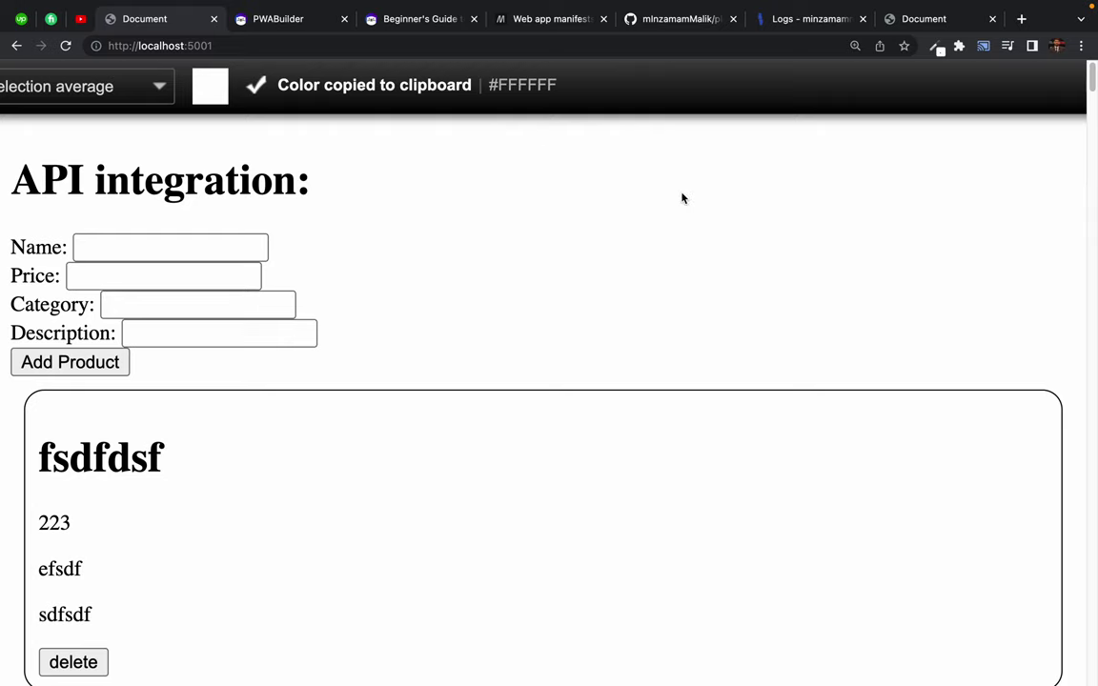
- Reopen ColorZilla's page picker, try Point sample, switch the sampling mode to 3x3 average, and leave color picking
{"action": "left_click", "coordinate": [935, 46]}
{"action": "left_click", "coordinate": [896, 70]}
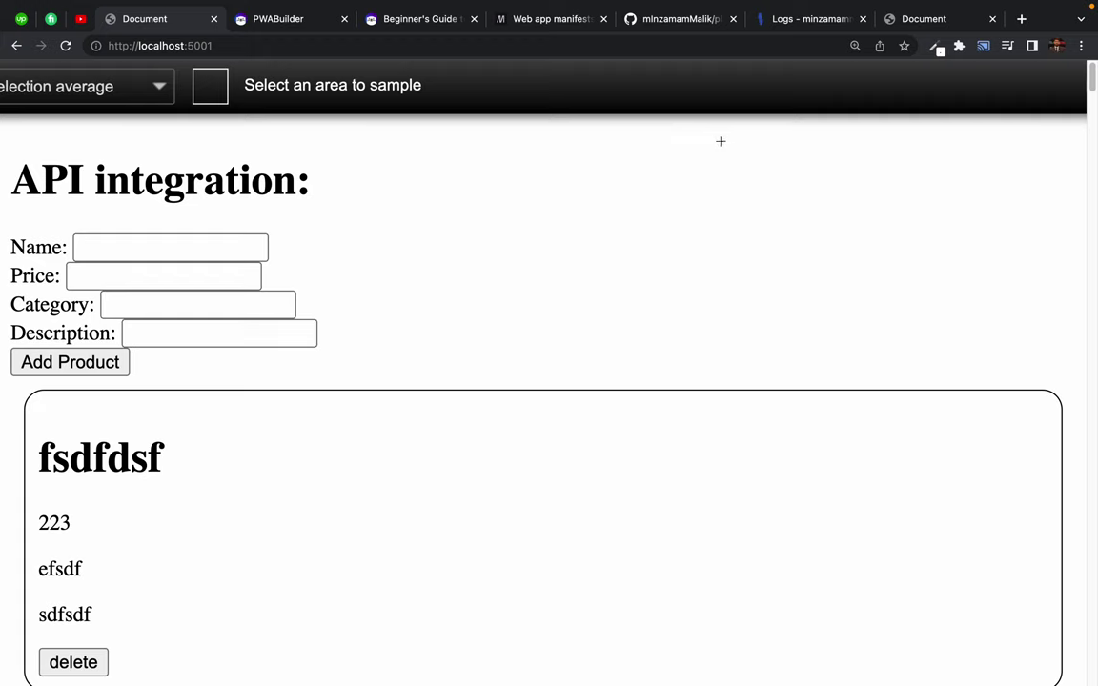
{"action": "left_click", "coordinate": [133, 84]}
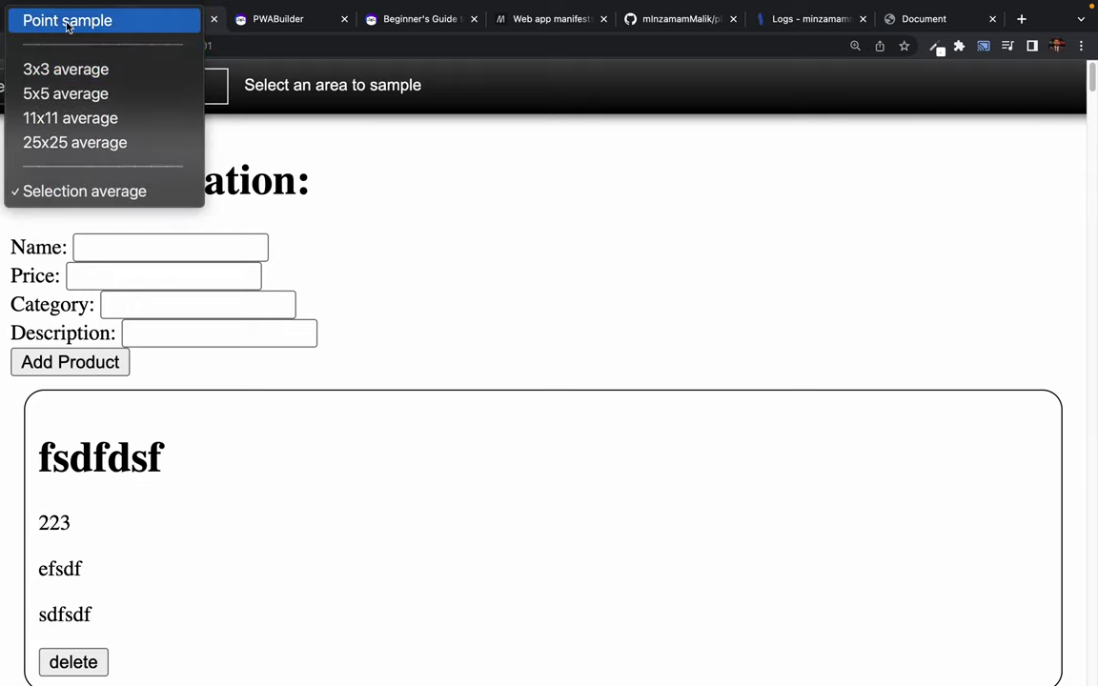
{"action": "left_click", "coordinate": [68, 21]}
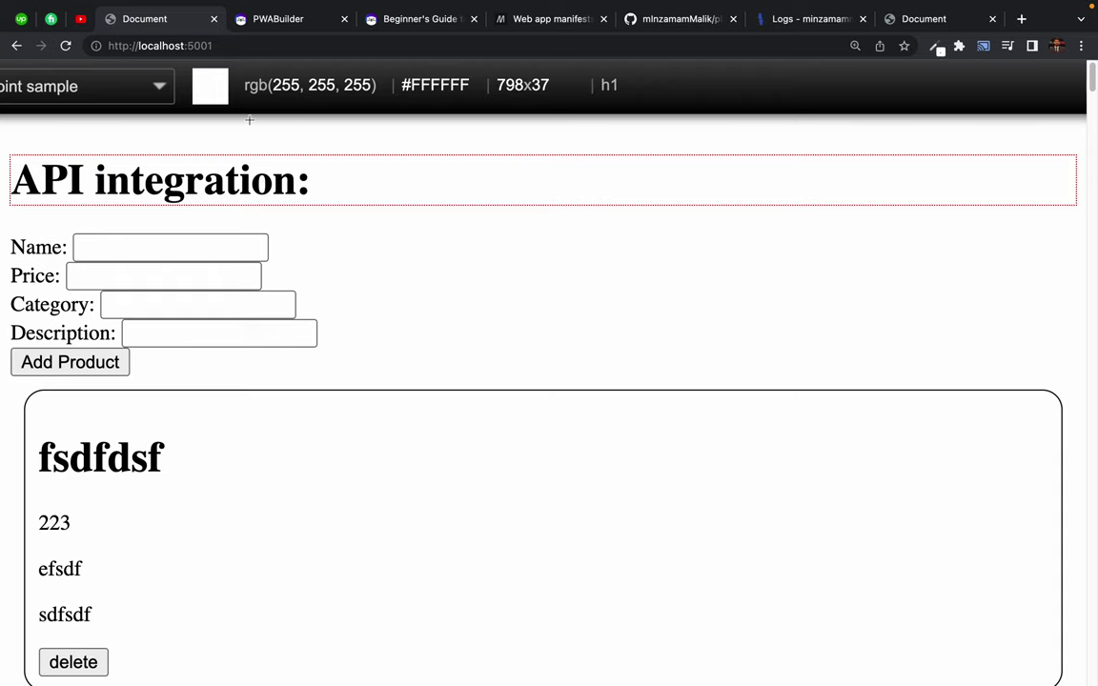
{"action": "left_click", "coordinate": [122, 86]}
{"action": "left_click", "coordinate": [72, 135]}
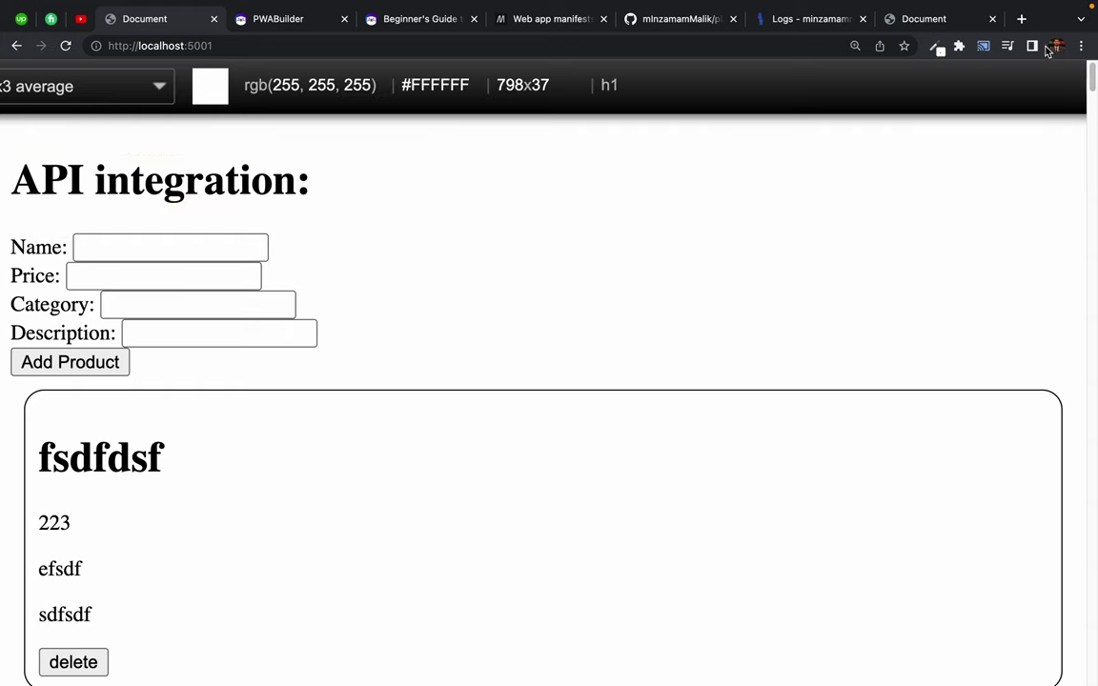
{"action": "key", "text": "Escape"}
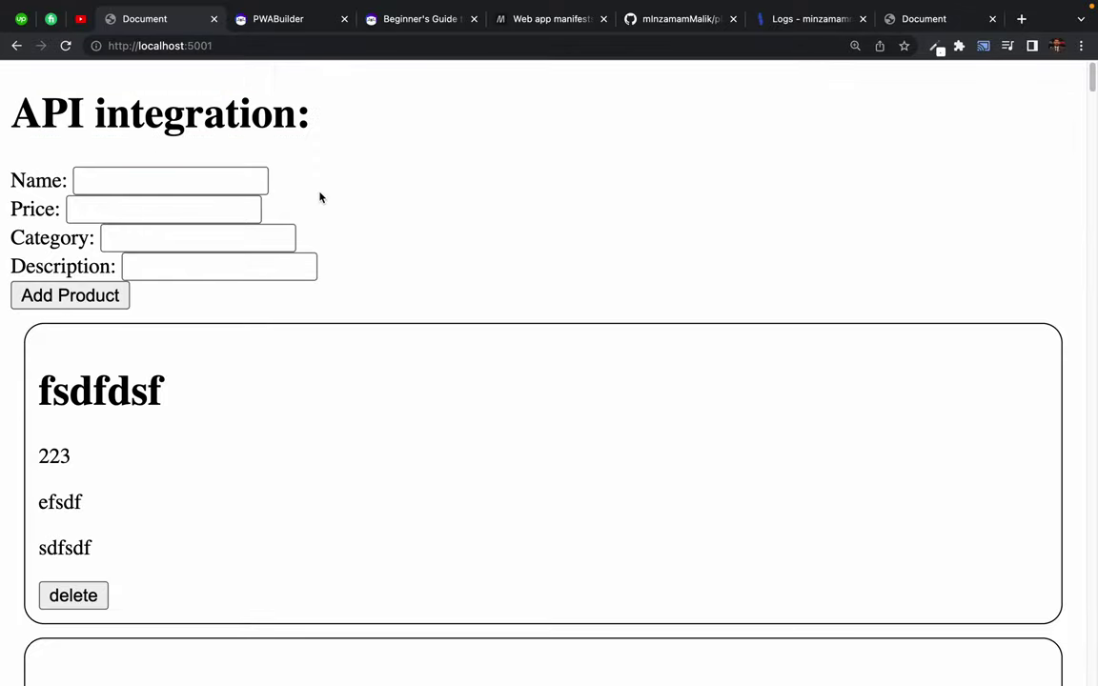
- Inspect the page, open the app manifest in the developer tools, widen the pane, and examine its presentation, icons and screenshots sections
{"action": "right_click", "coordinate": [397, 167]}
{"action": "left_click", "coordinate": [434, 439]}
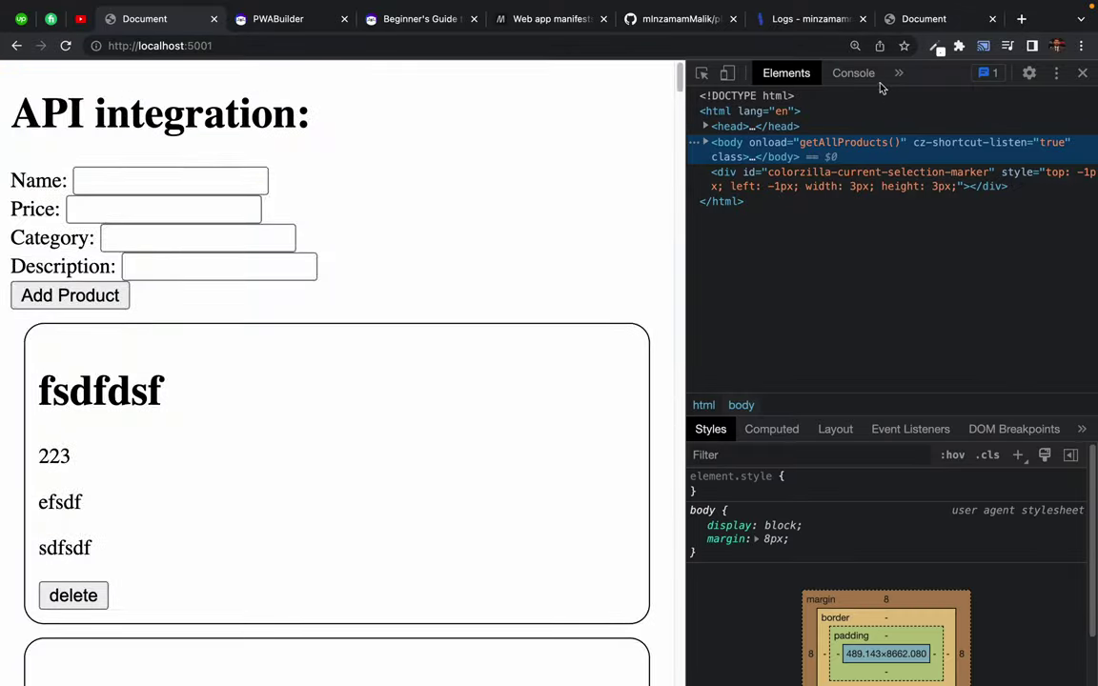
{"action": "left_click", "coordinate": [899, 73]}
{"action": "left_click", "coordinate": [923, 111]}
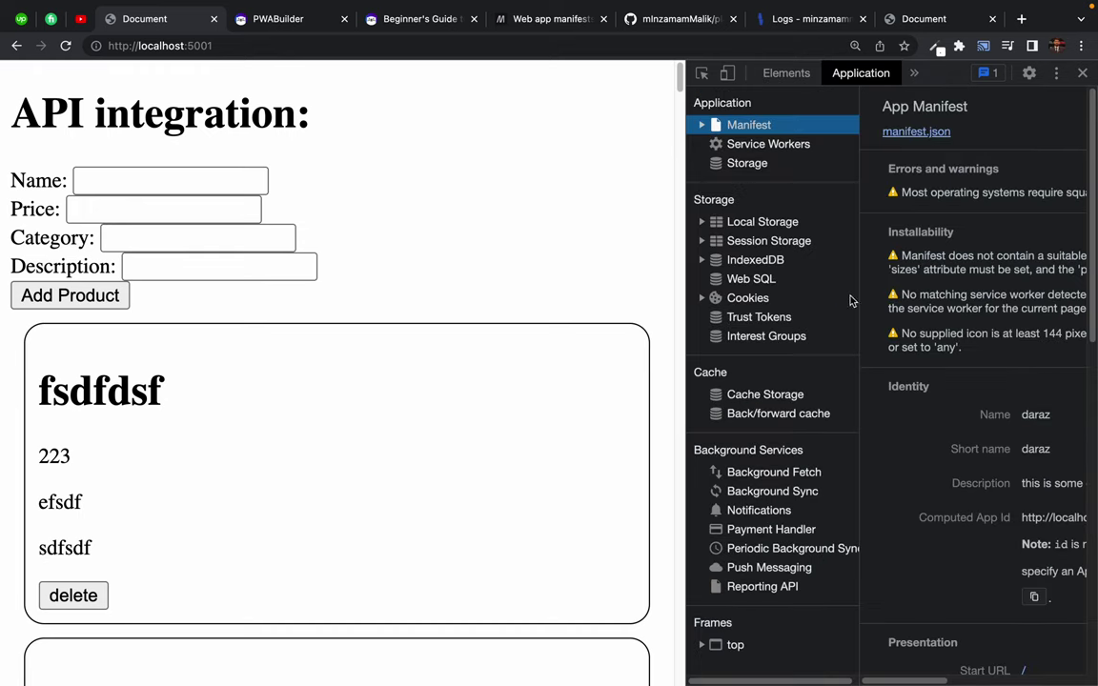
{"action": "left_click_drag", "start_coordinate": [859, 296], "coordinate": [819, 282]}
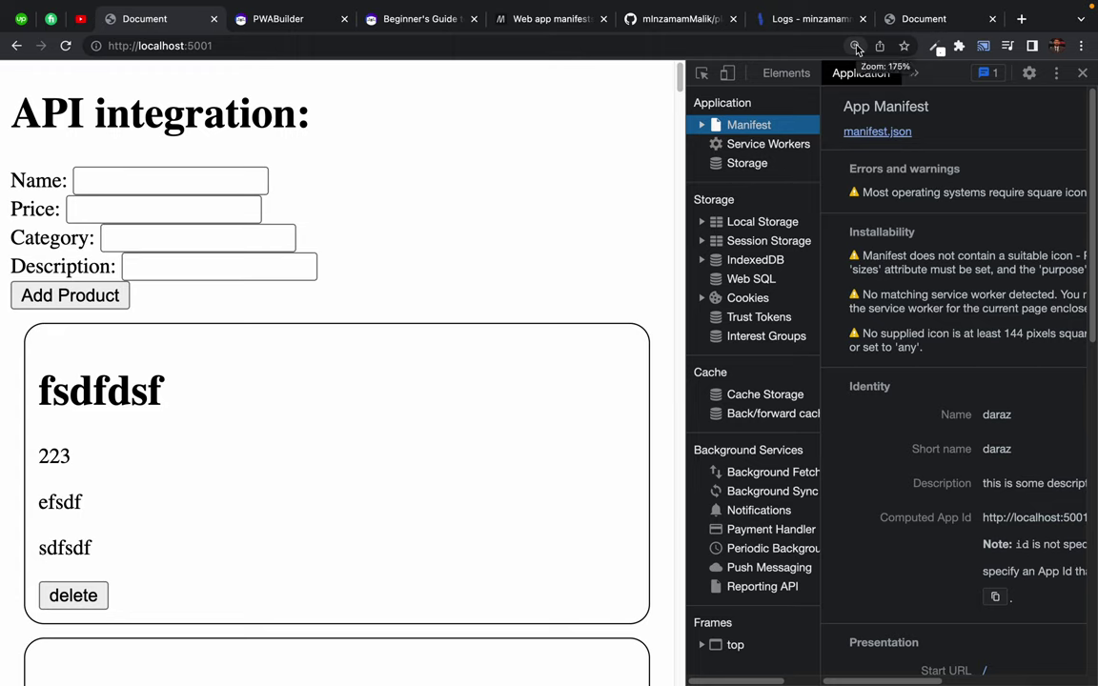
{"action": "scroll", "coordinate": [912, 351], "scroll_direction": "down", "scroll_amount": 5}
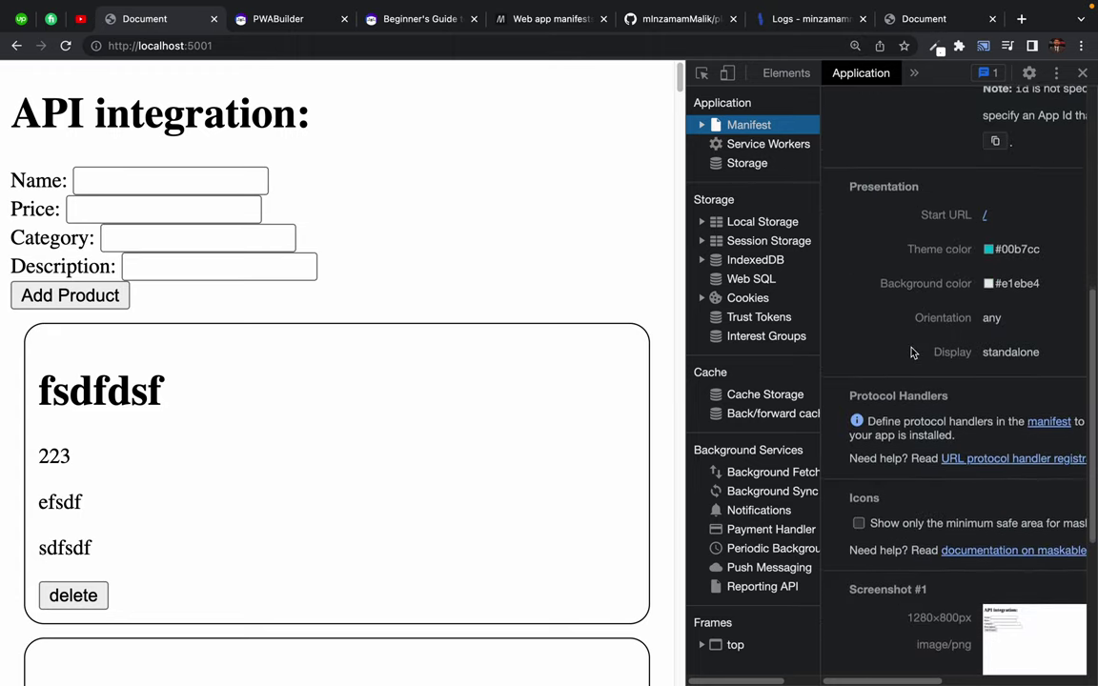
{"action": "scroll", "coordinate": [884, 326], "scroll_direction": "down", "scroll_amount": 3}
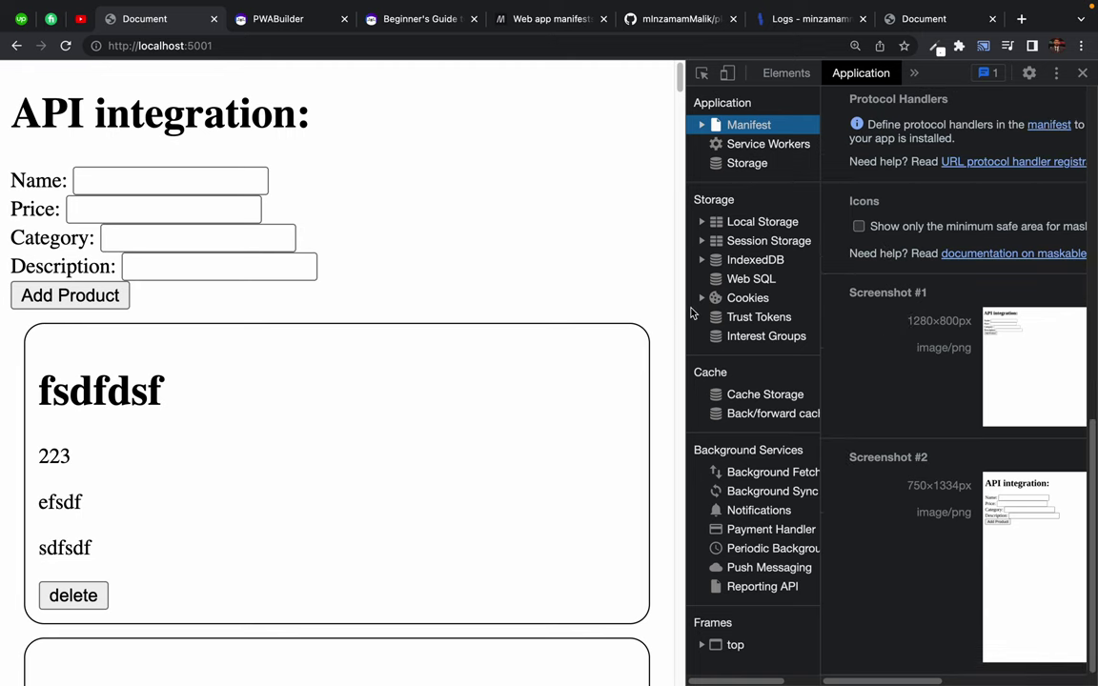
{"action": "left_click_drag", "start_coordinate": [687, 307], "coordinate": [505, 302]}
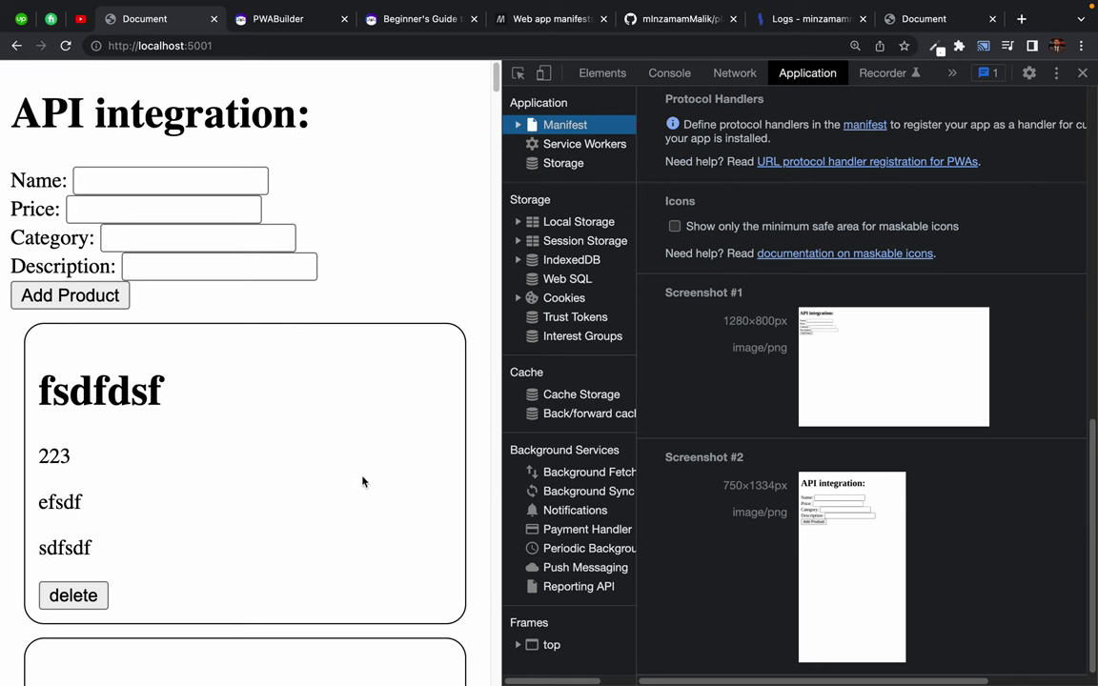
- Switch to VS Code, move the android, ios and windows11 folders and icons.json into the pwa folder, and expand it
{"action": "key", "text": "ctrl+Left"}
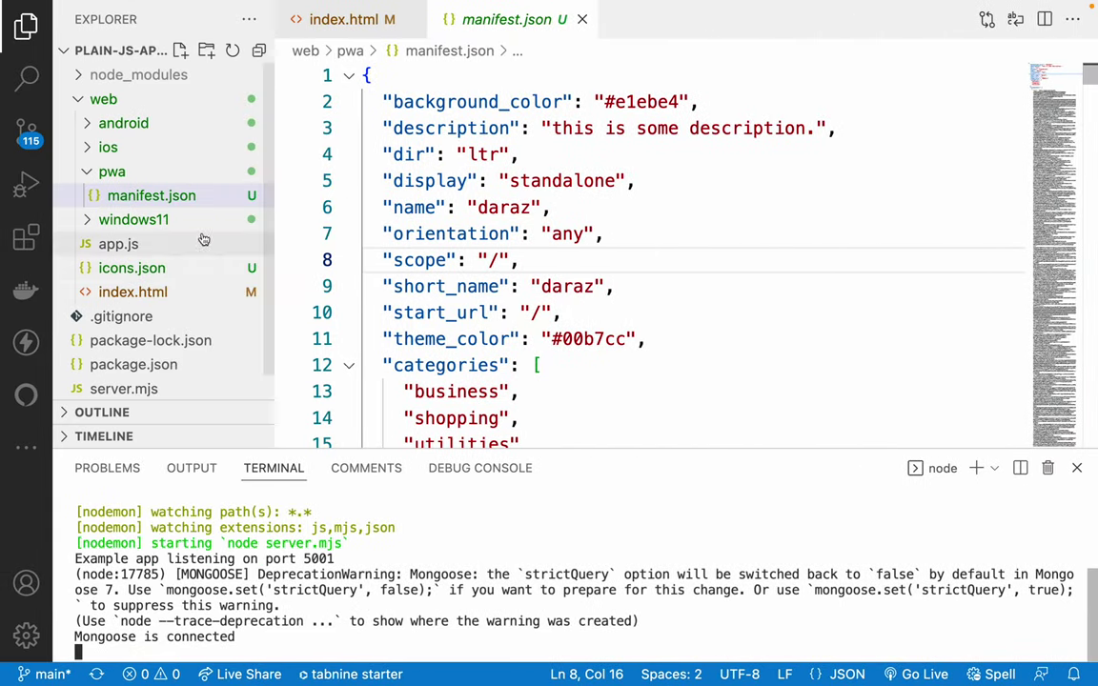
{"action": "left_click", "coordinate": [87, 174]}
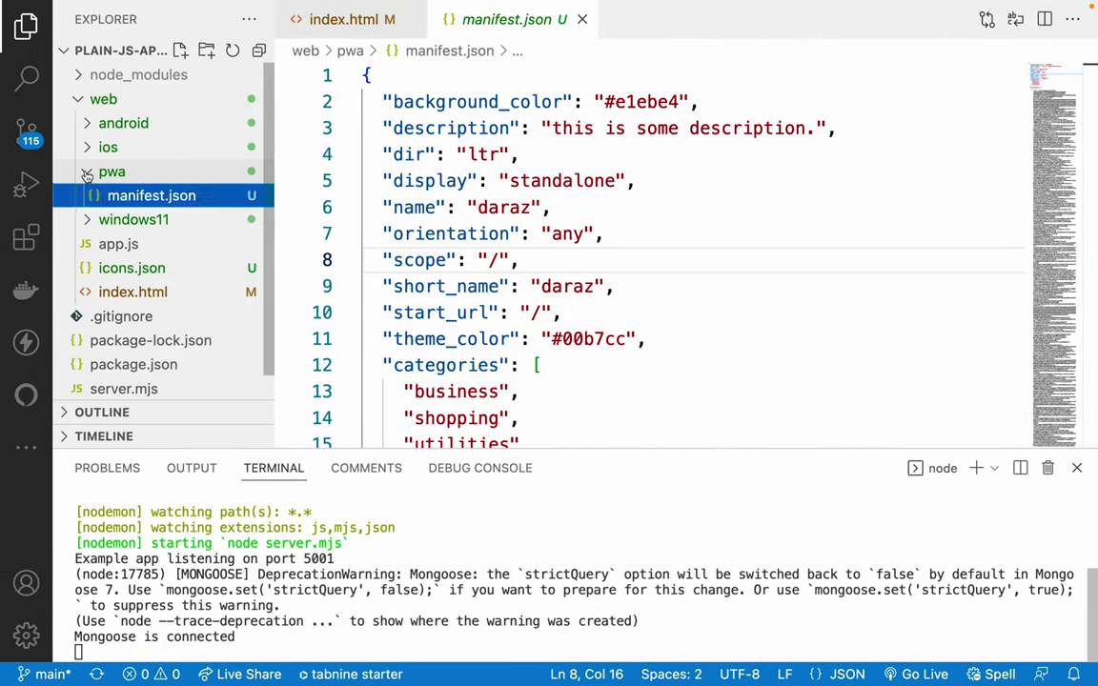
{"action": "left_click", "coordinate": [87, 174]}
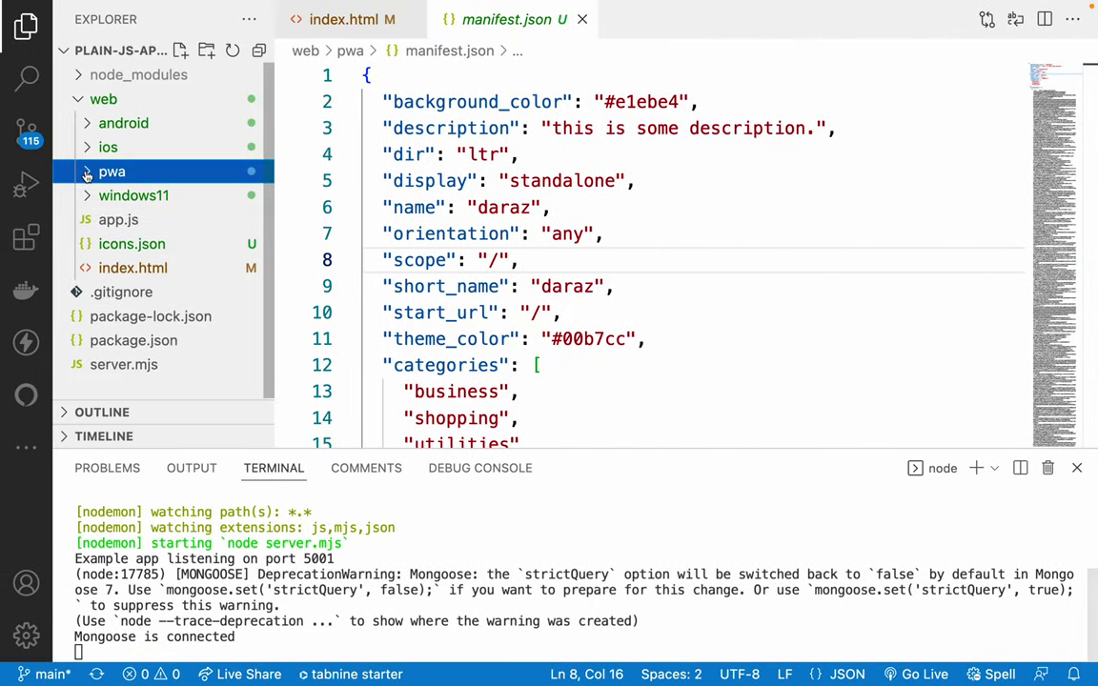
{"action": "left_click", "coordinate": [115, 124]}
{"action": "left_click", "coordinate": [115, 124]}
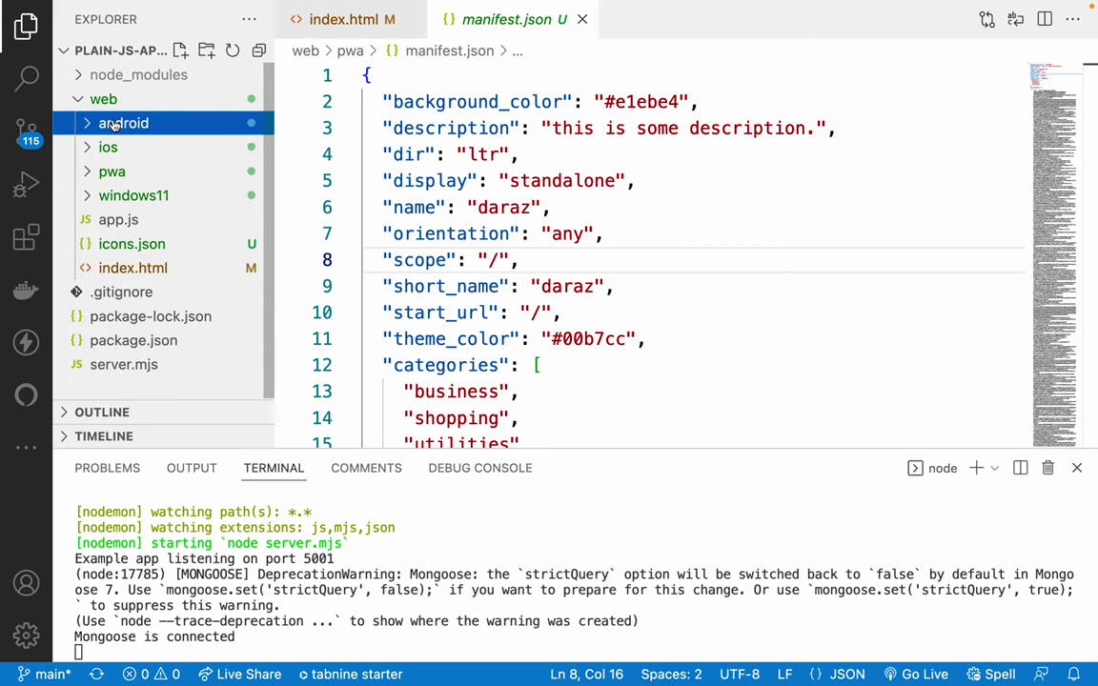
{"action": "left_click", "coordinate": [121, 149], "text": "super"}
{"action": "left_click", "coordinate": [112, 172], "text": "super"}
{"action": "left_click", "coordinate": [111, 172], "text": "super"}
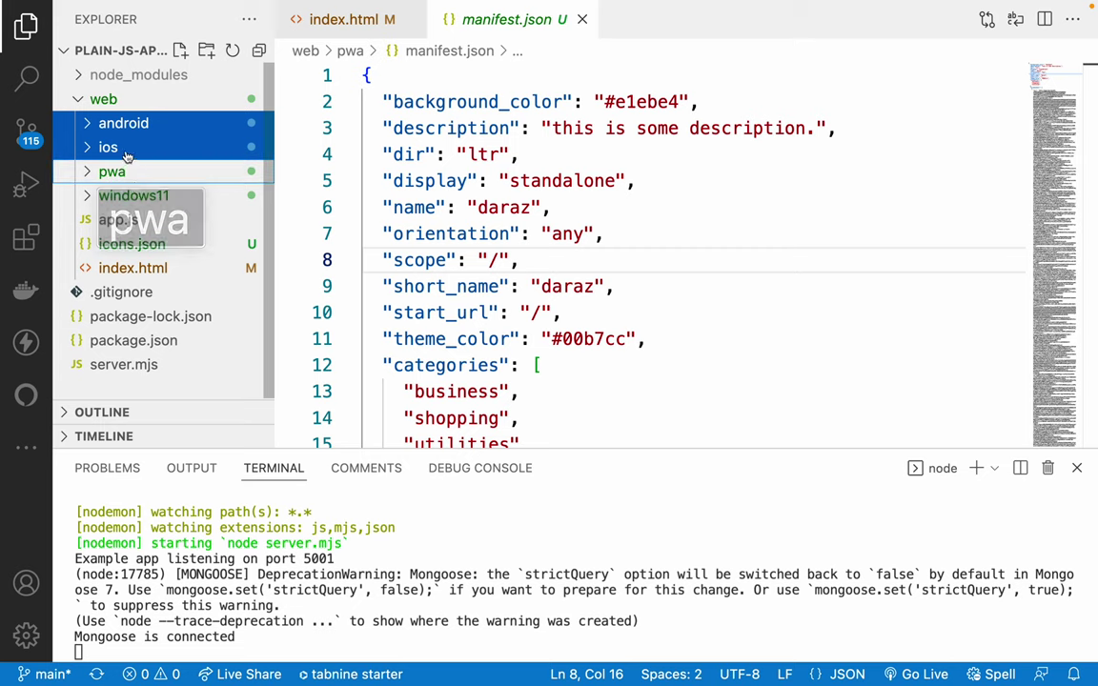
{"action": "left_click", "coordinate": [117, 198], "text": "super"}
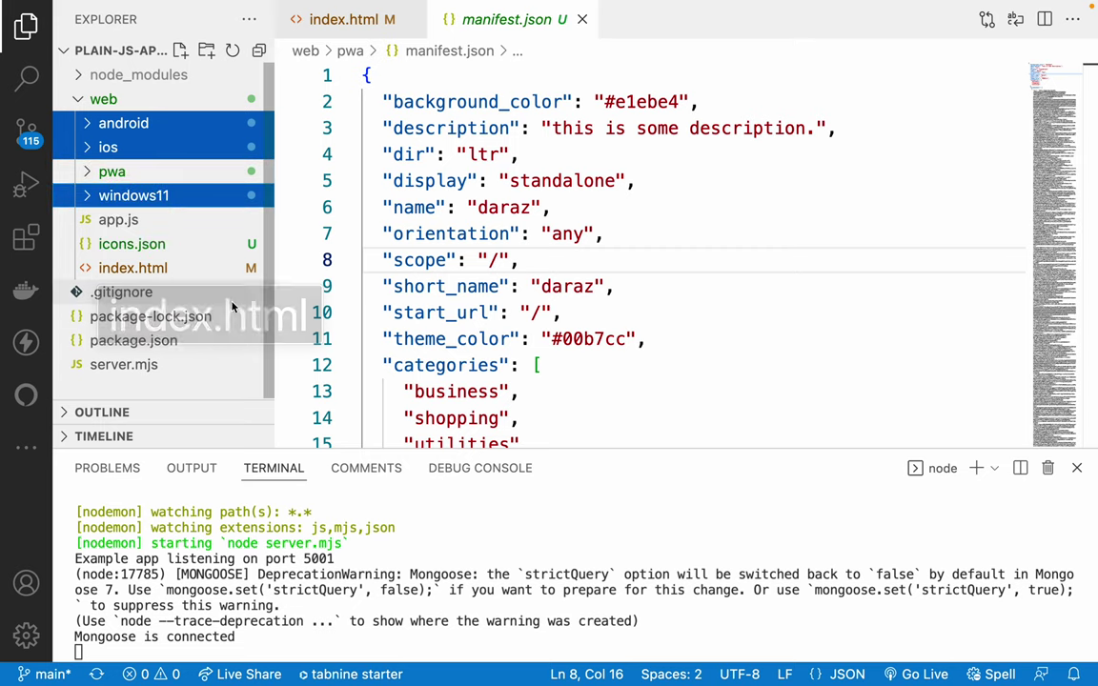
{"action": "left_click", "coordinate": [121, 246], "text": "super"}
{"action": "left_click_drag", "start_coordinate": [121, 246], "coordinate": [118, 177]}
{"action": "left_click", "coordinate": [95, 124]}
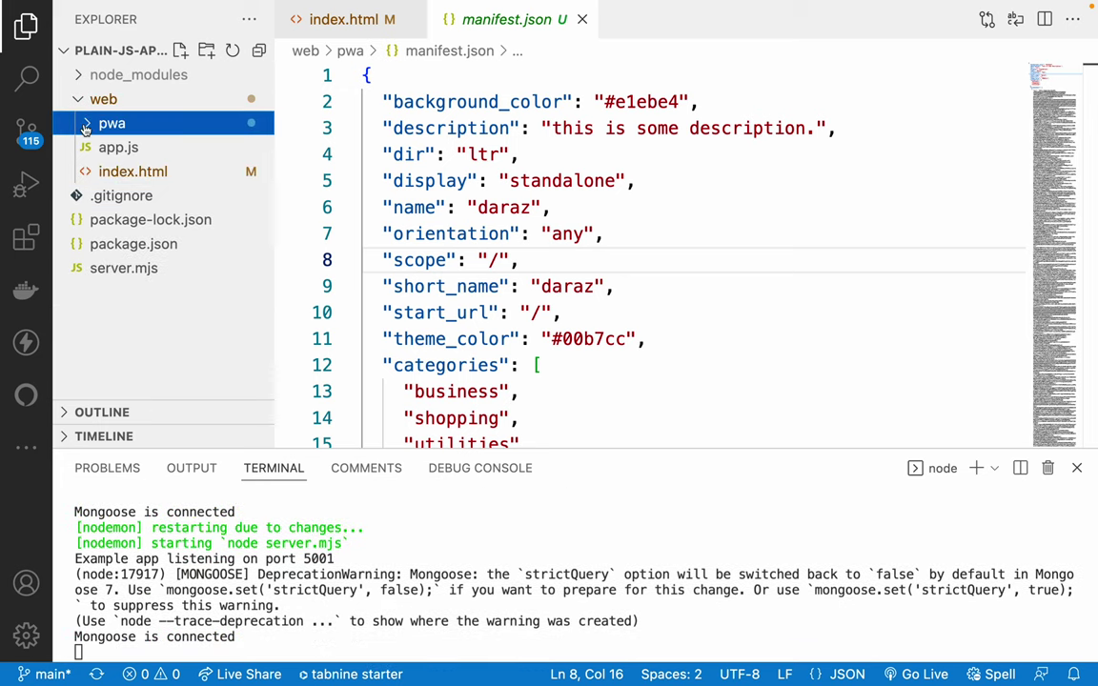
{"action": "left_click", "coordinate": [86, 122]}
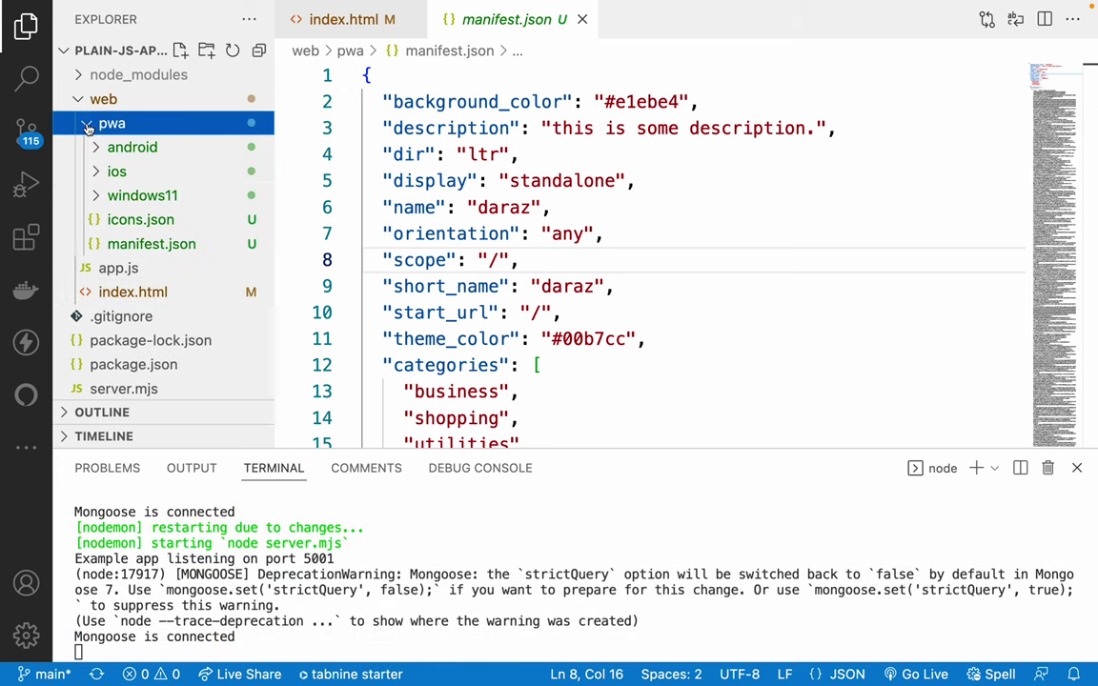
- Add an "icons" property with an empty single-quoted value after the categories array in the pwa folder's manifest.json
{"action": "left_click", "coordinate": [147, 244]}
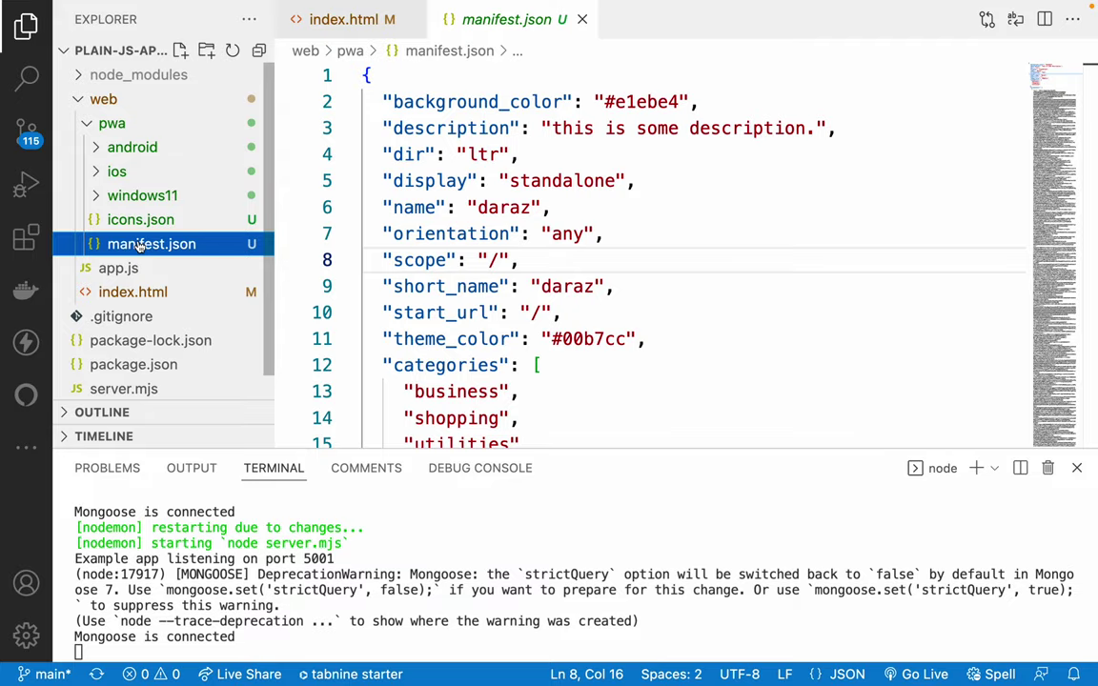
{"action": "scroll", "coordinate": [475, 326], "scroll_direction": "down", "scroll_amount": 2}
{"action": "scroll", "coordinate": [475, 326], "scroll_direction": "down", "scroll_amount": 15}
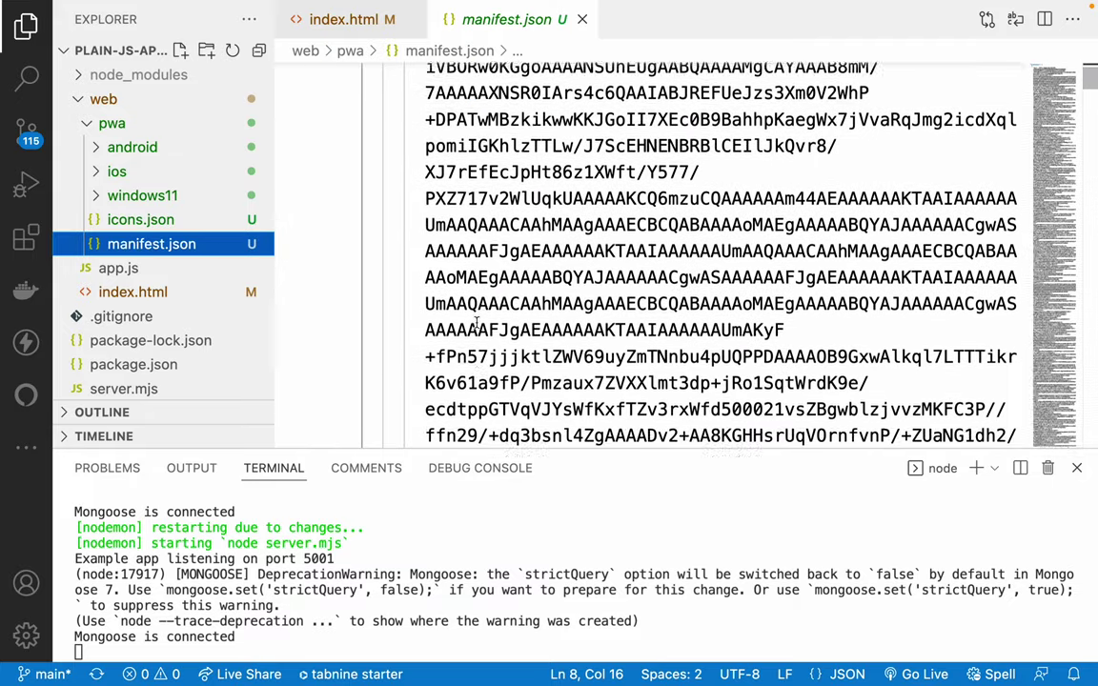
{"action": "scroll", "coordinate": [476, 325], "scroll_direction": "up", "scroll_amount": 15}
{"action": "scroll", "coordinate": [439, 345], "scroll_direction": "down", "scroll_amount": 3}
{"action": "left_click", "coordinate": [404, 252]}
{"action": "key", "text": "Return"}
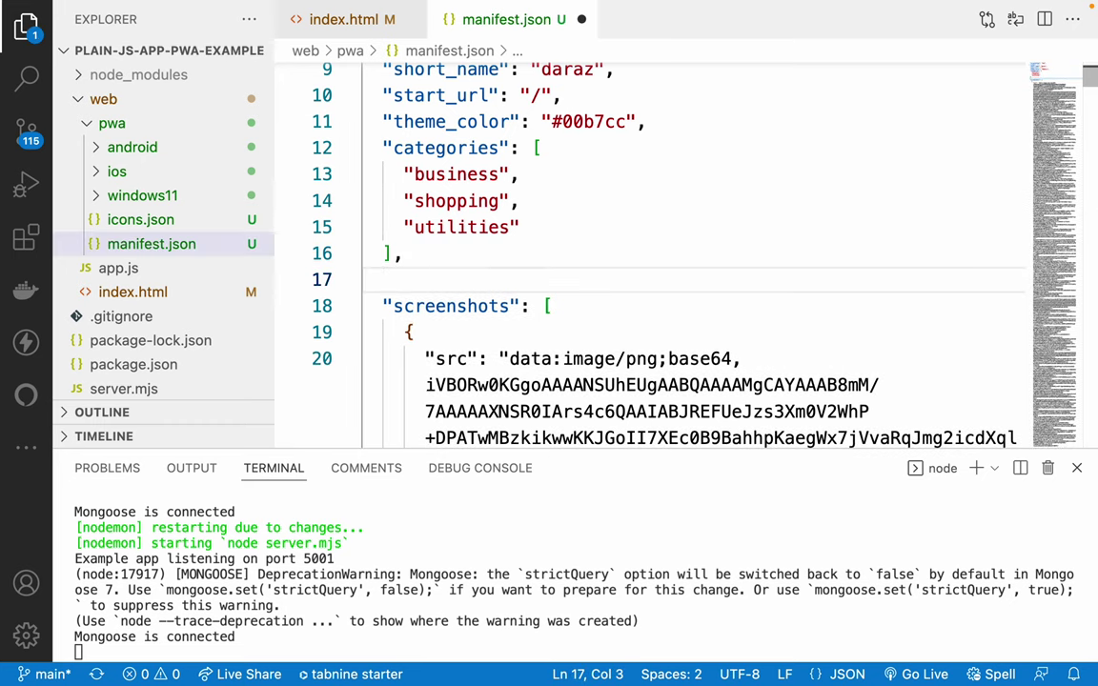
{"action": "type", "text": "icons"}
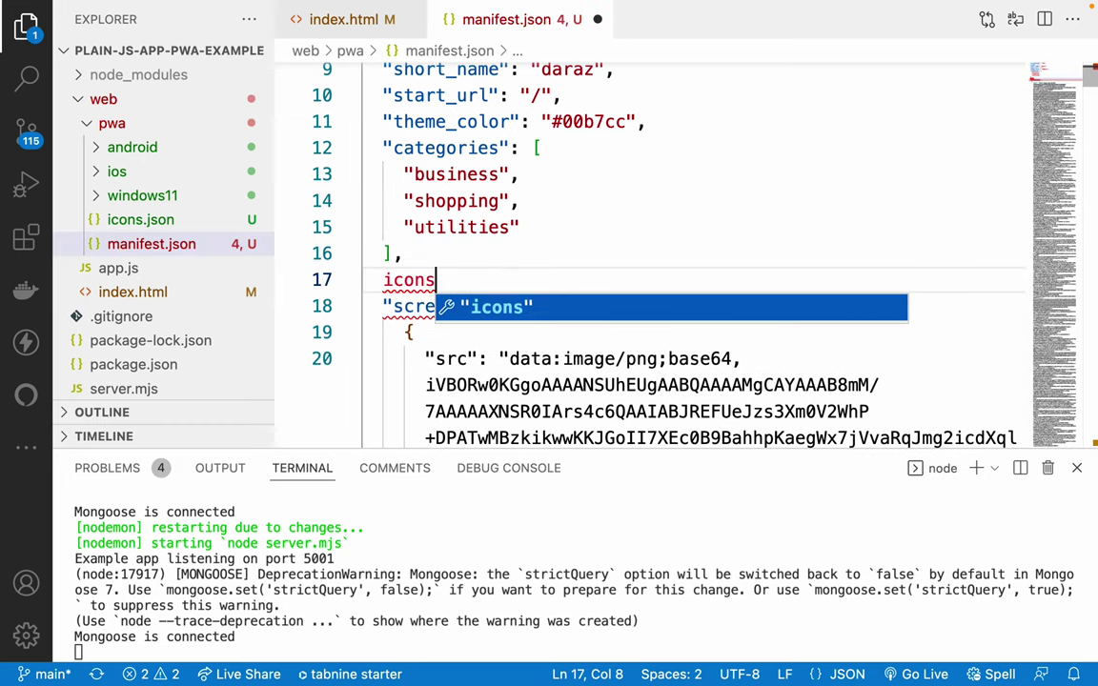
{"action": "key", "text": "shift+Home"}
{"action": "type", "text": "\""}
{"action": "key", "text": "End"}
{"action": "type", "text": ": ''"}
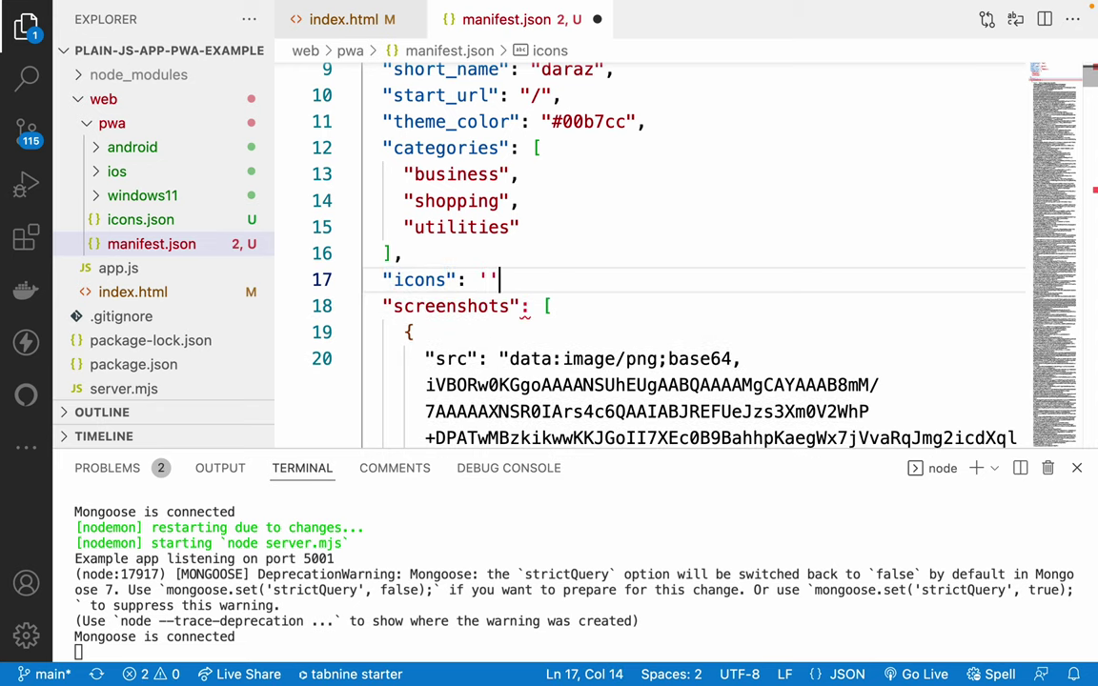
{"action": "type", "text": ","}
{"action": "left_click", "coordinate": [505, 306]}
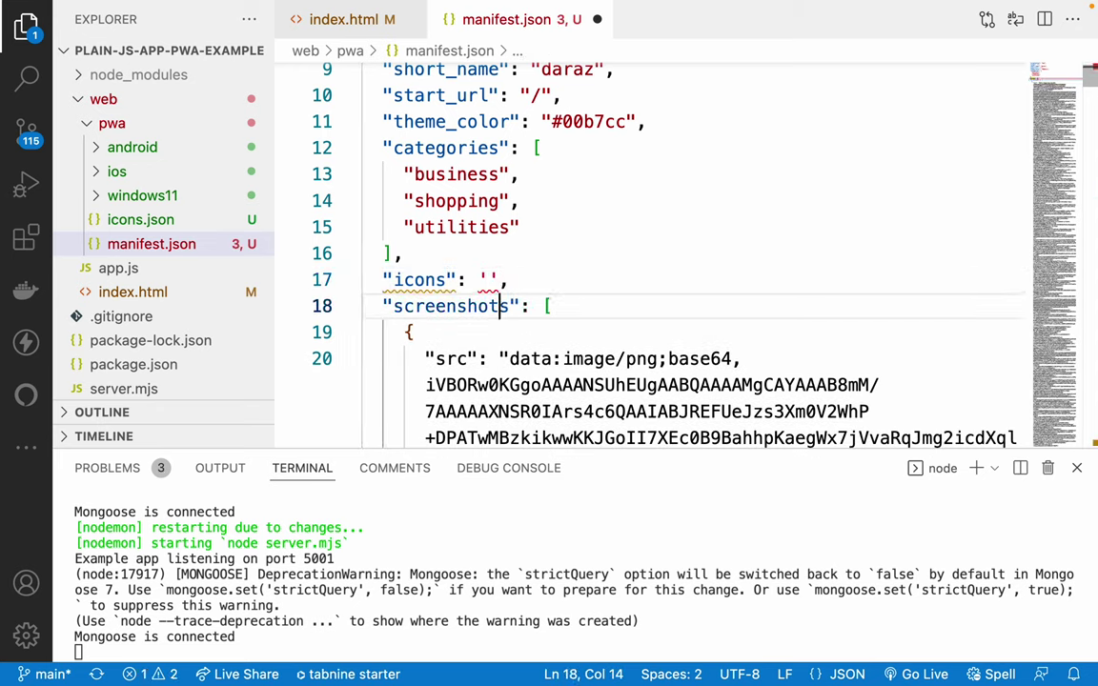
- Set the "icons" property's value to ./icons.json and save manifest.json
{"action": "left_click", "coordinate": [488, 279]}
{"action": "type", "text": "./"}
{"action": "key", "text": "Down"}
{"action": "key", "text": "Down"}
{"action": "key", "text": "Down"}
{"action": "key", "text": "Return"}
{"action": "key", "text": "ctrl+s"}
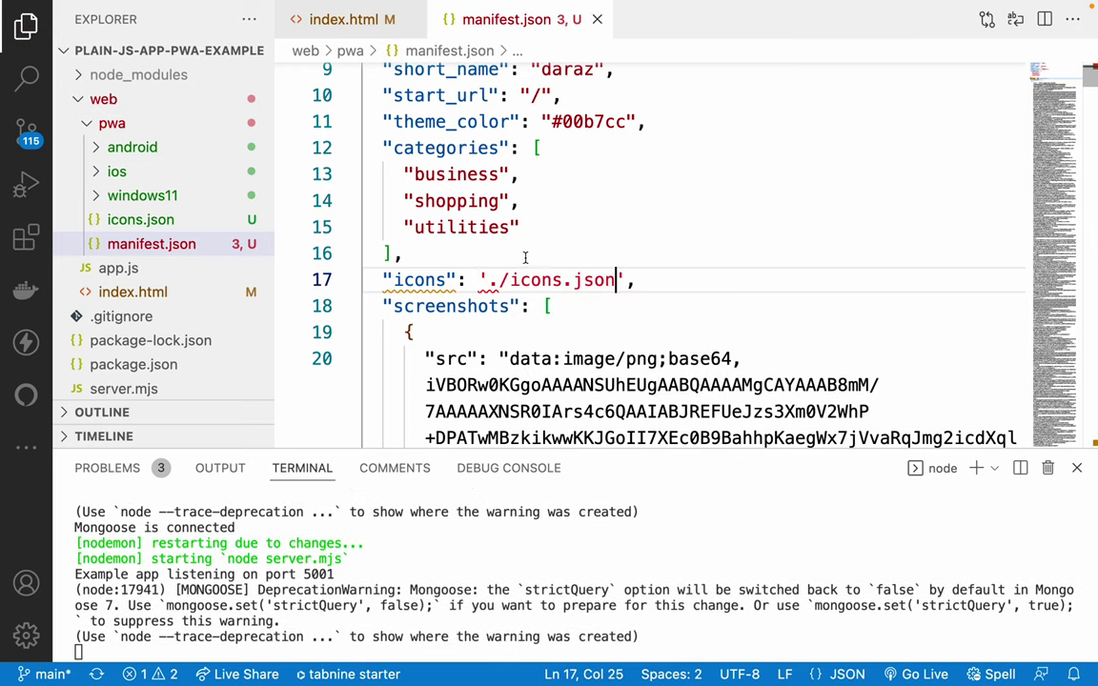
{"action": "key", "text": "Up"}
{"action": "key", "text": "Up"}
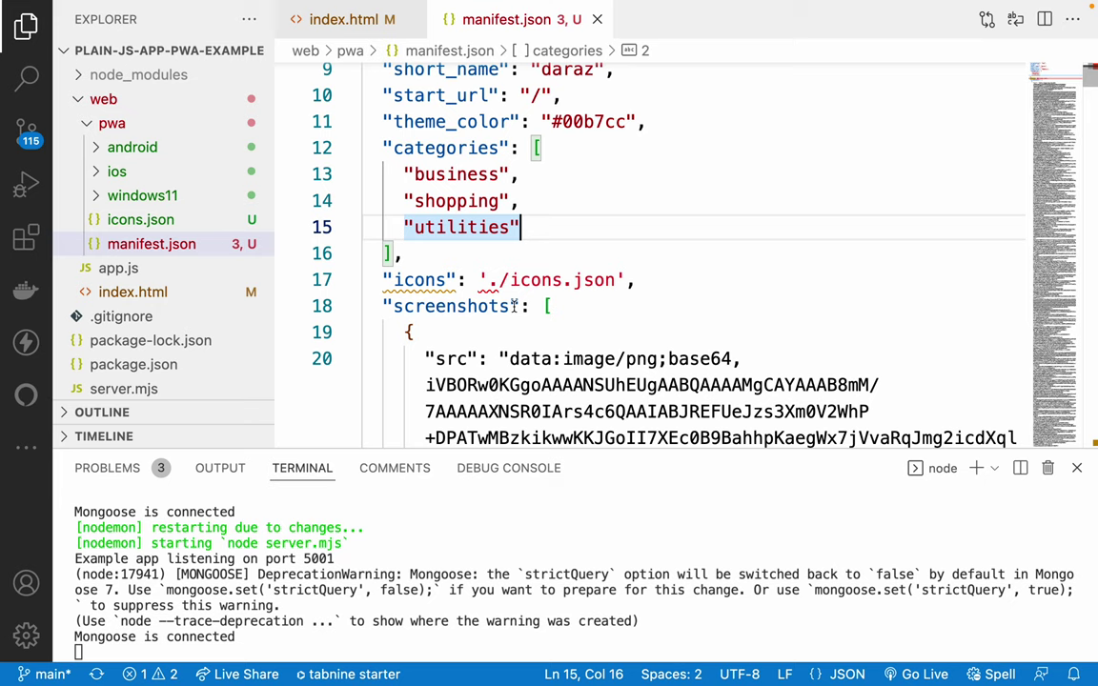
- Replace the single quotes around ./icons.json with double quotes and save manifest.json
{"action": "left_click", "coordinate": [489, 279]}
{"action": "key", "text": "BackSpace"}
{"action": "type", "text": "\""}
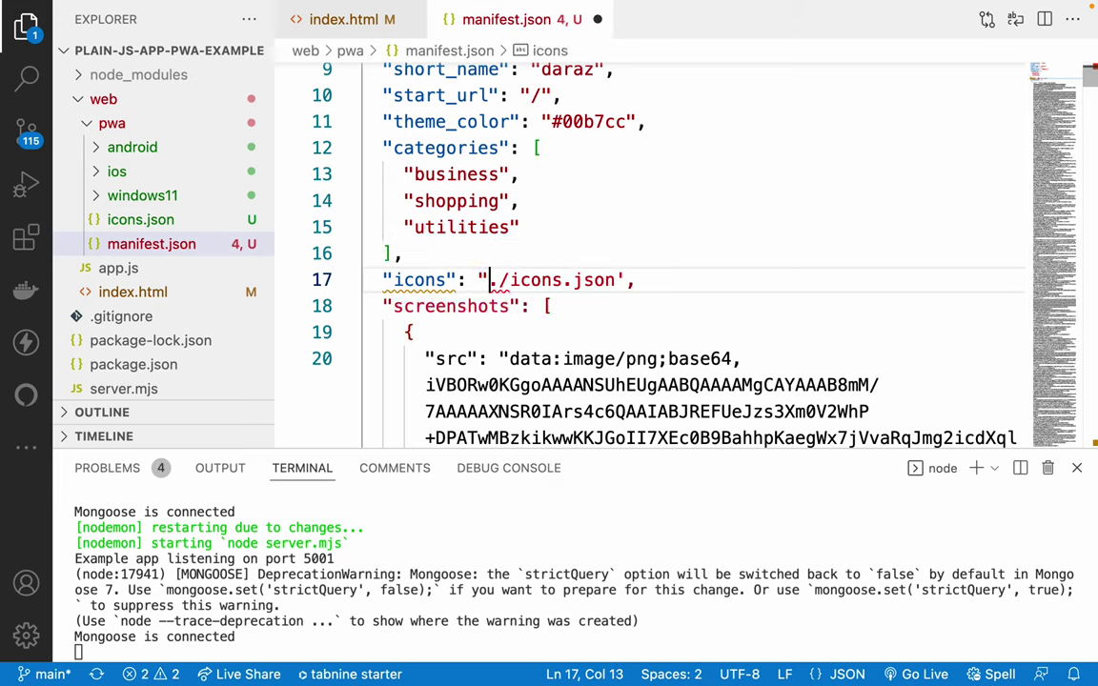
{"action": "key", "text": "End"}
{"action": "key", "text": "Left"}
{"action": "key", "text": "BackSpace"}
{"action": "type", "text": "\""}
{"action": "key", "text": "ctrl+s"}
{"action": "left_click", "coordinate": [495, 254]}
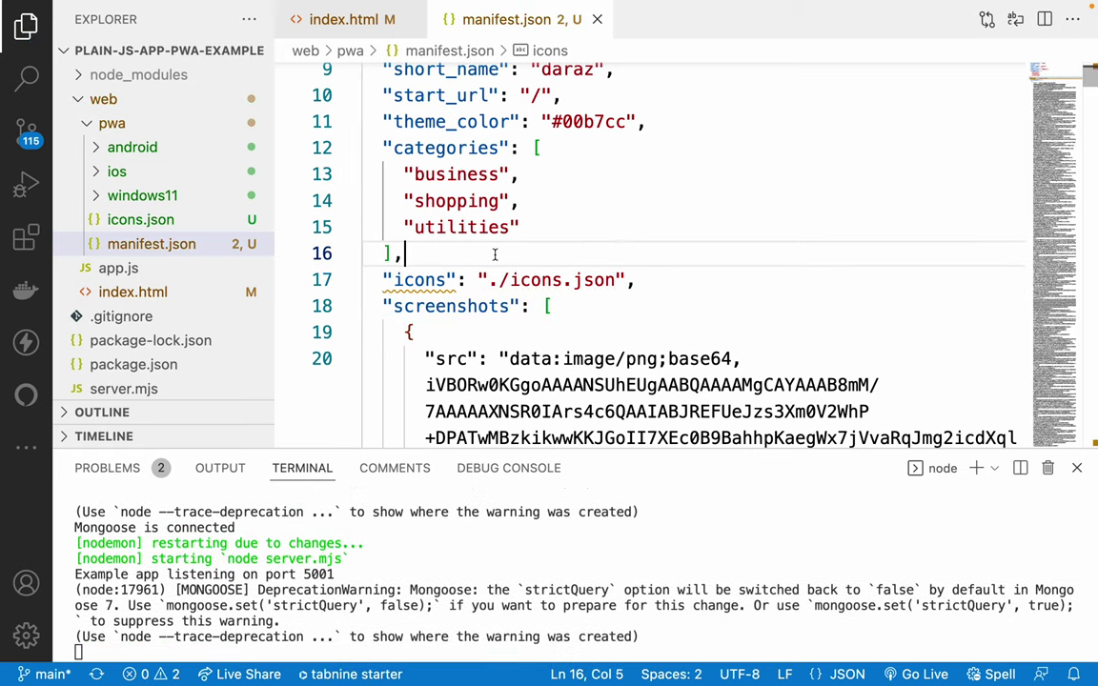
- Rename the "icons" property to "icon" and save manifest.json
{"action": "left_click", "coordinate": [447, 281]}
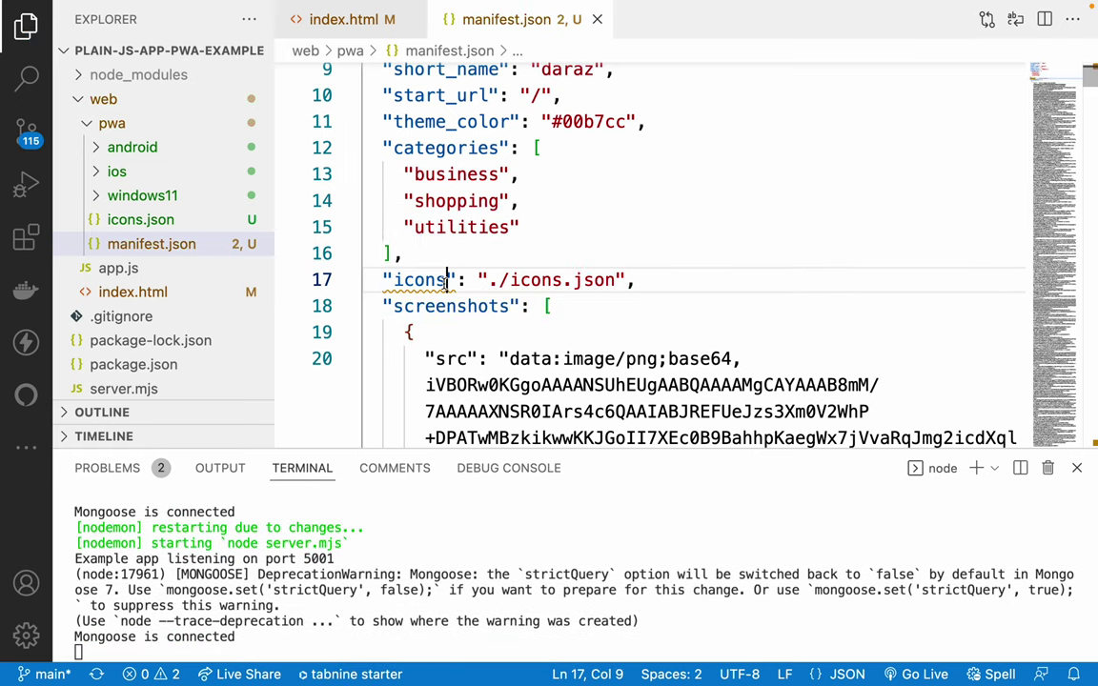
{"action": "key", "text": "BackSpace"}
{"action": "key", "text": "ctrl+s"}
{"action": "left_click", "coordinate": [459, 253]}
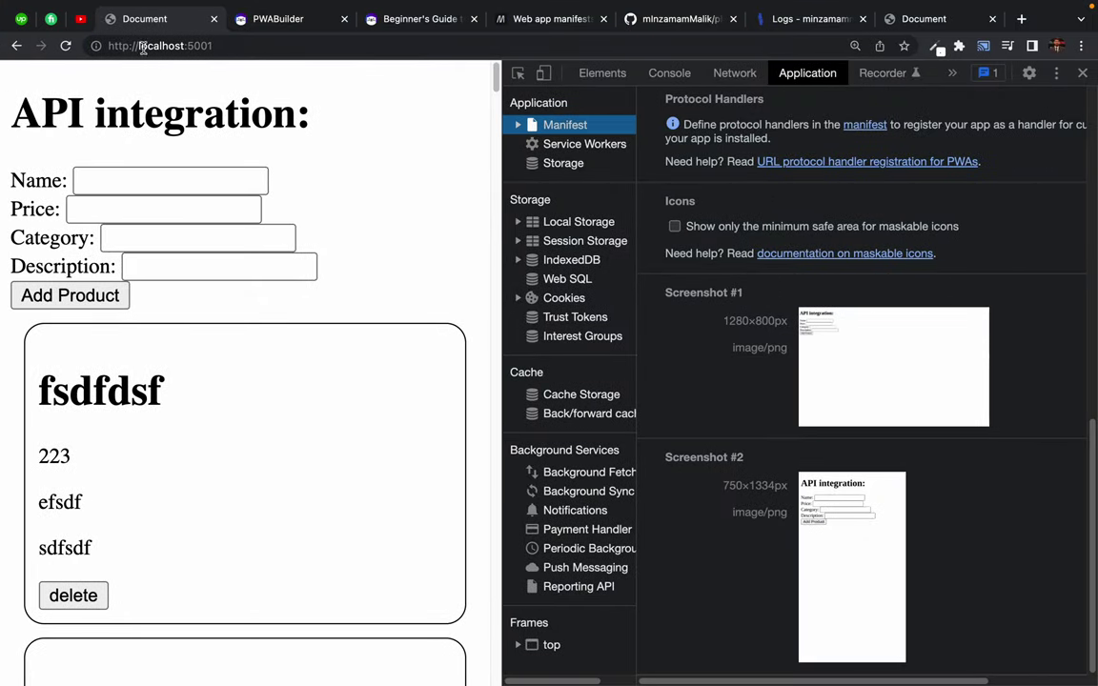
- In Chrome, reload the page normally and with an alternative reload mode, and check the manifest's icons section, errors and installability warnings
{"action": "left_click", "coordinate": [66, 46]}
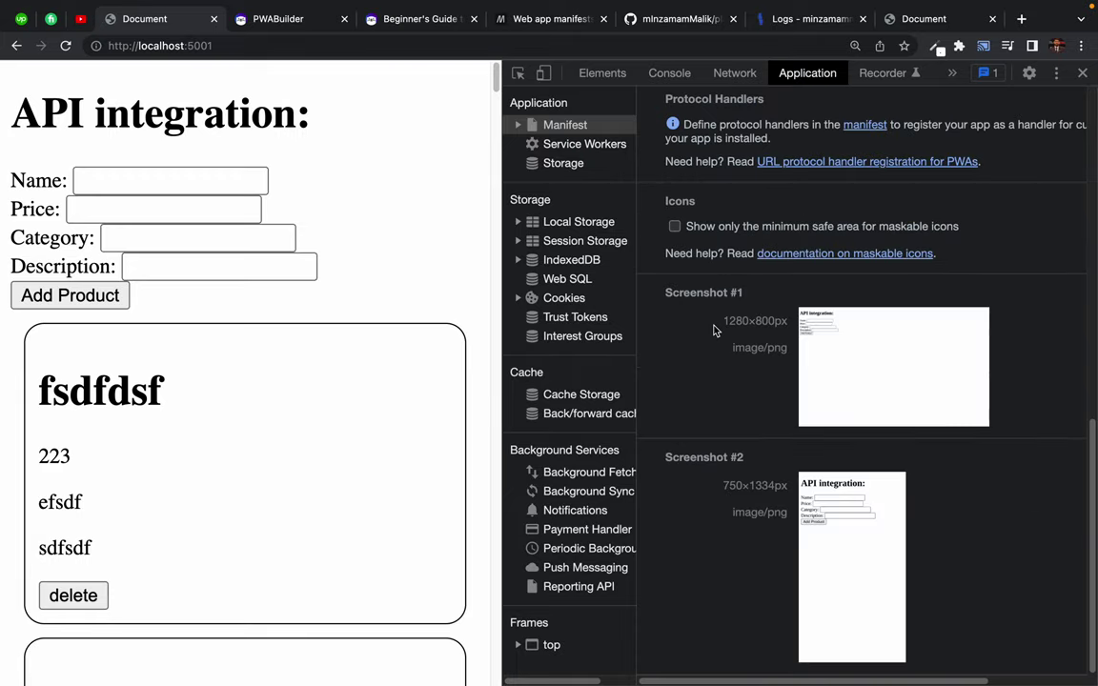
{"action": "right_click", "coordinate": [66, 46]}
{"action": "left_click", "coordinate": [143, 113]}
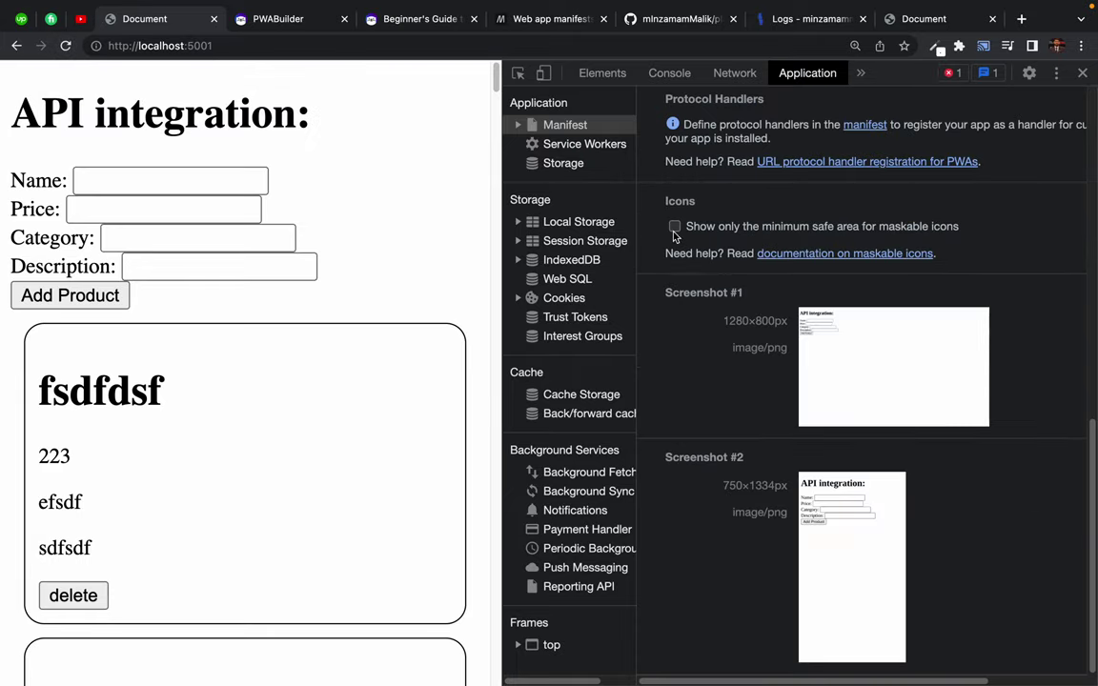
{"action": "scroll", "coordinate": [704, 365], "scroll_direction": "up", "scroll_amount": 10}
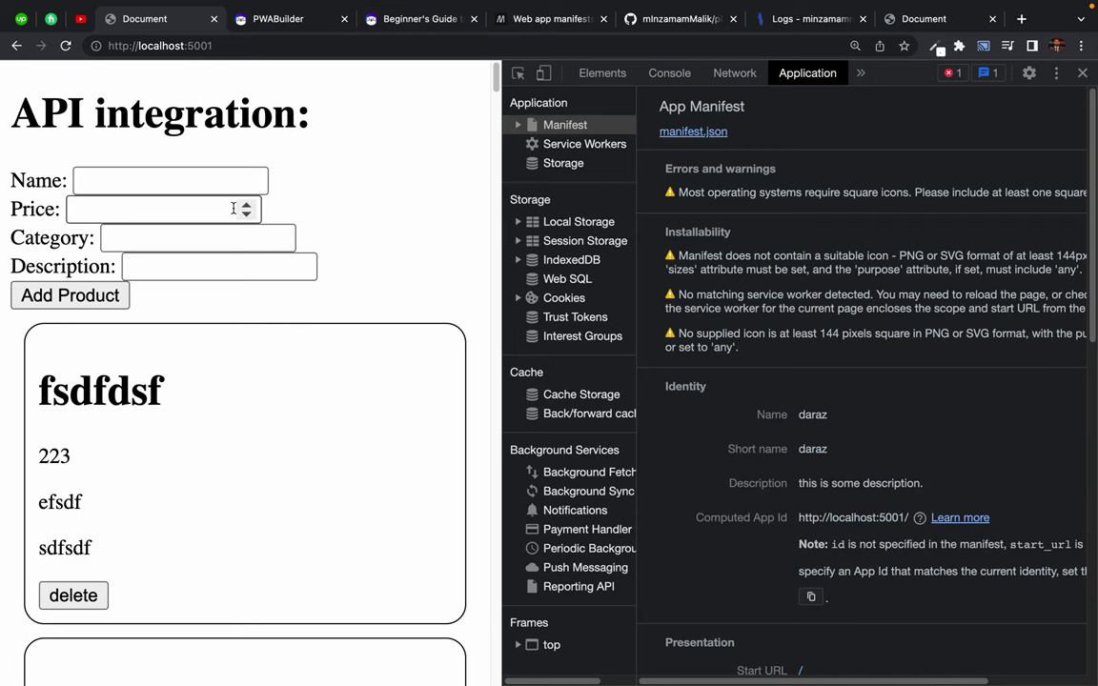
- Return to VS Code, open icons.json, rename the manifest's "icon" property back to "icons", and save manifest.json
{"action": "key", "text": "super+Tab"}
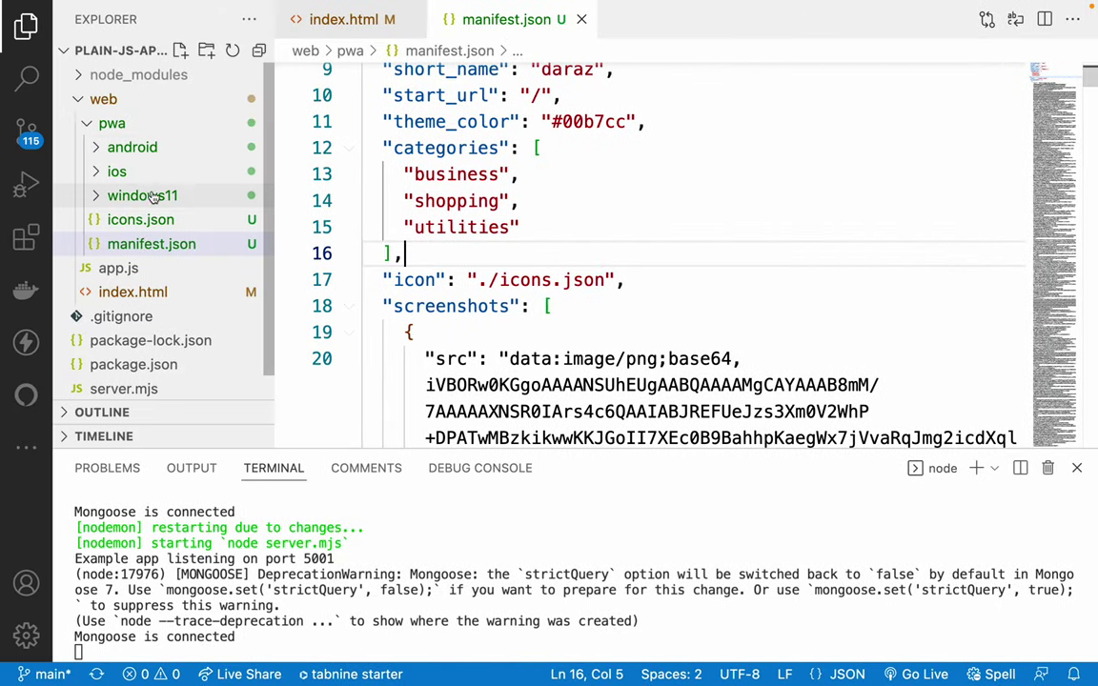
{"action": "left_click", "coordinate": [140, 219]}
{"action": "left_click", "coordinate": [466, 21]}
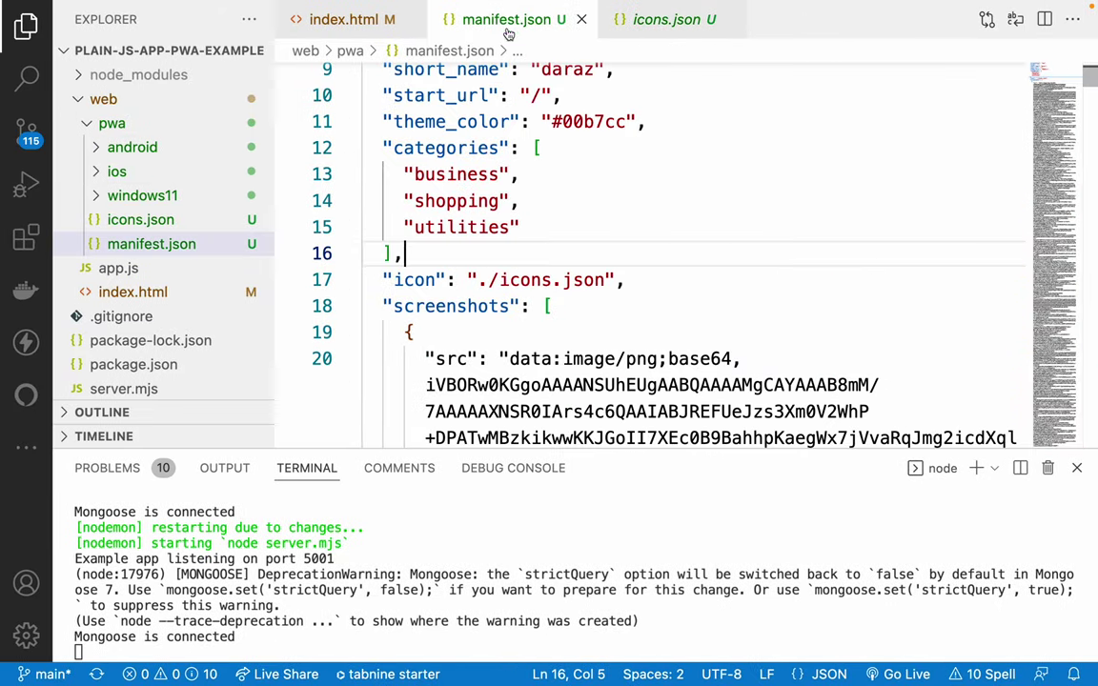
{"action": "left_click", "coordinate": [436, 280]}
{"action": "type", "text": "s"}
{"action": "key", "text": "ctrl+s"}
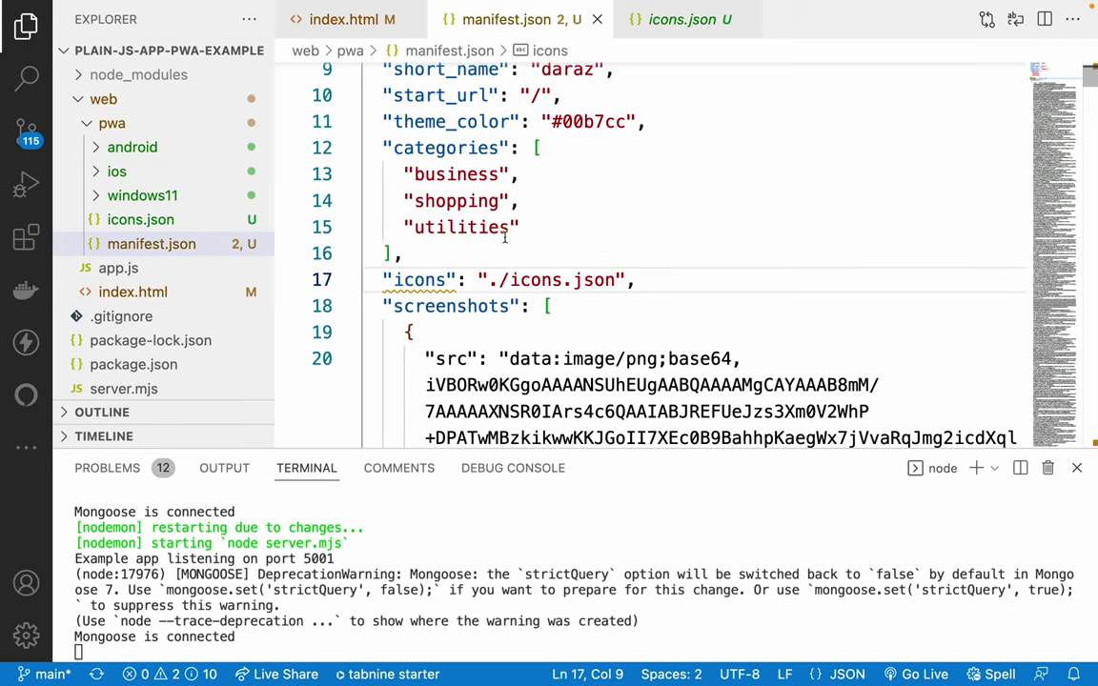
- Switch to Chrome, reload the page, and examine the manifest's icons, identity and presentation details in the developer tools
{"action": "key", "text": "super+Tab"}
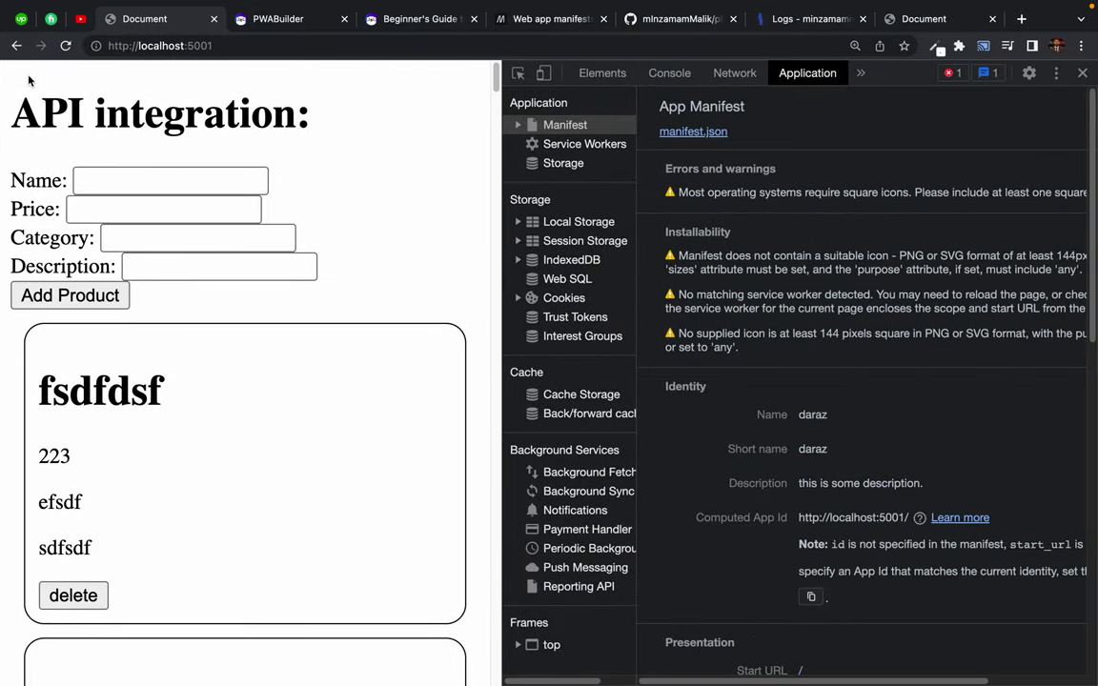
{"action": "left_click", "coordinate": [67, 48]}
{"action": "scroll", "coordinate": [944, 405], "scroll_direction": "down", "scroll_amount": 15}
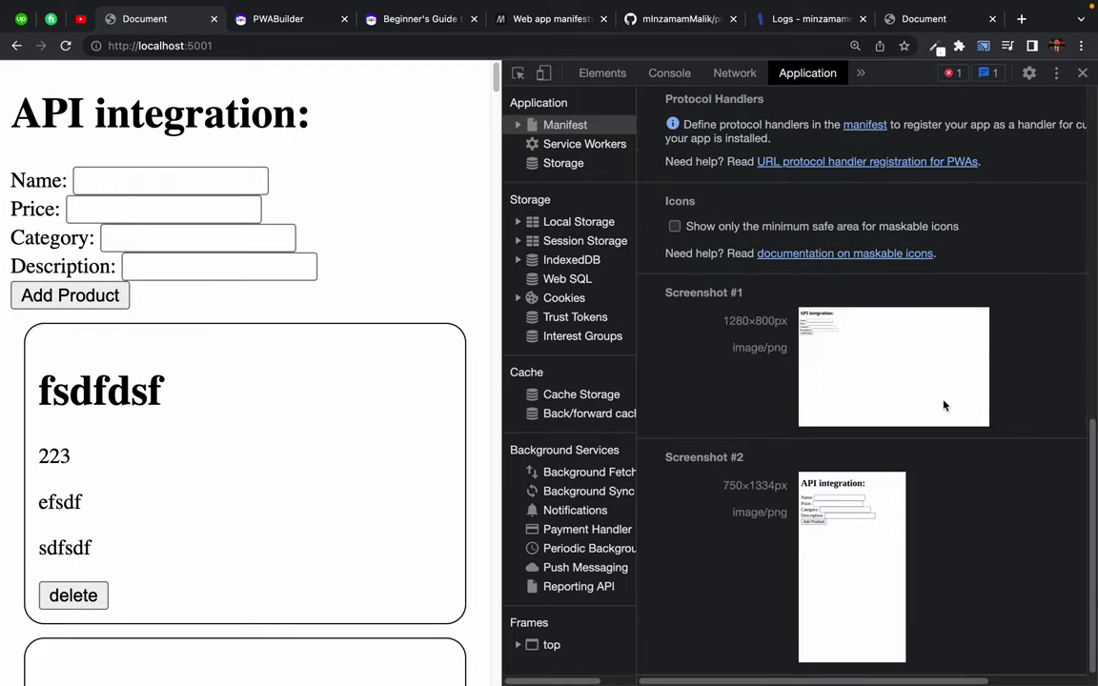
{"action": "scroll", "coordinate": [943, 405], "scroll_direction": "up", "scroll_amount": 10}
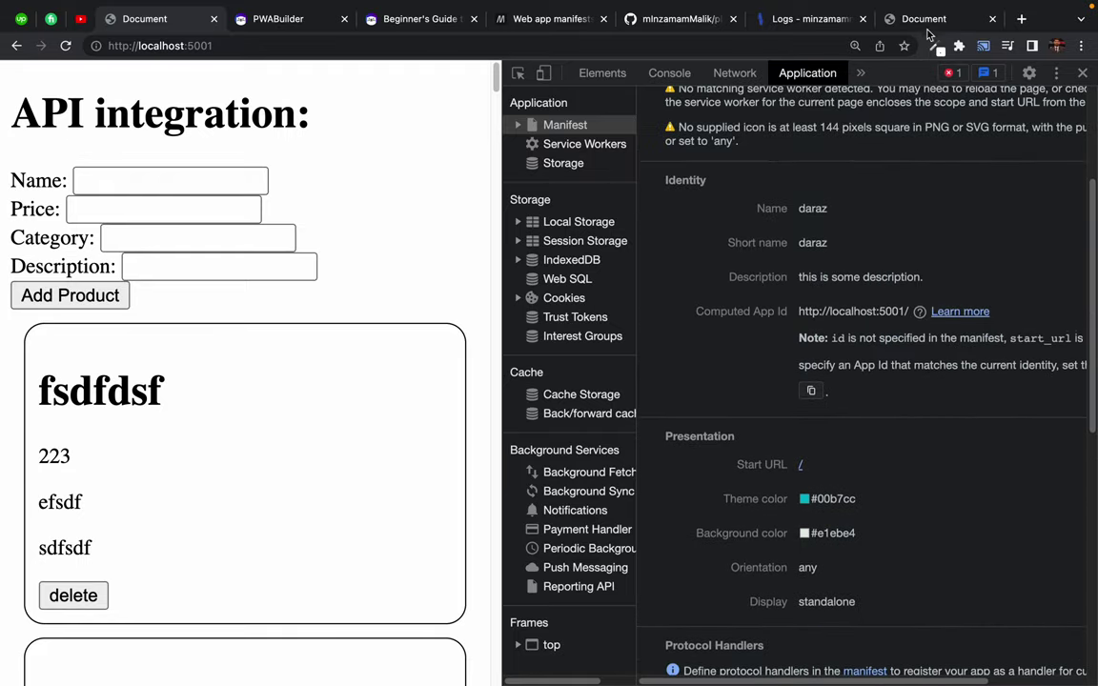
- Open the MDN Web app manifests page and examine the structure of the "icons" array in the example manifest
{"action": "left_click", "coordinate": [934, 20]}
{"action": "left_click", "coordinate": [570, 13]}
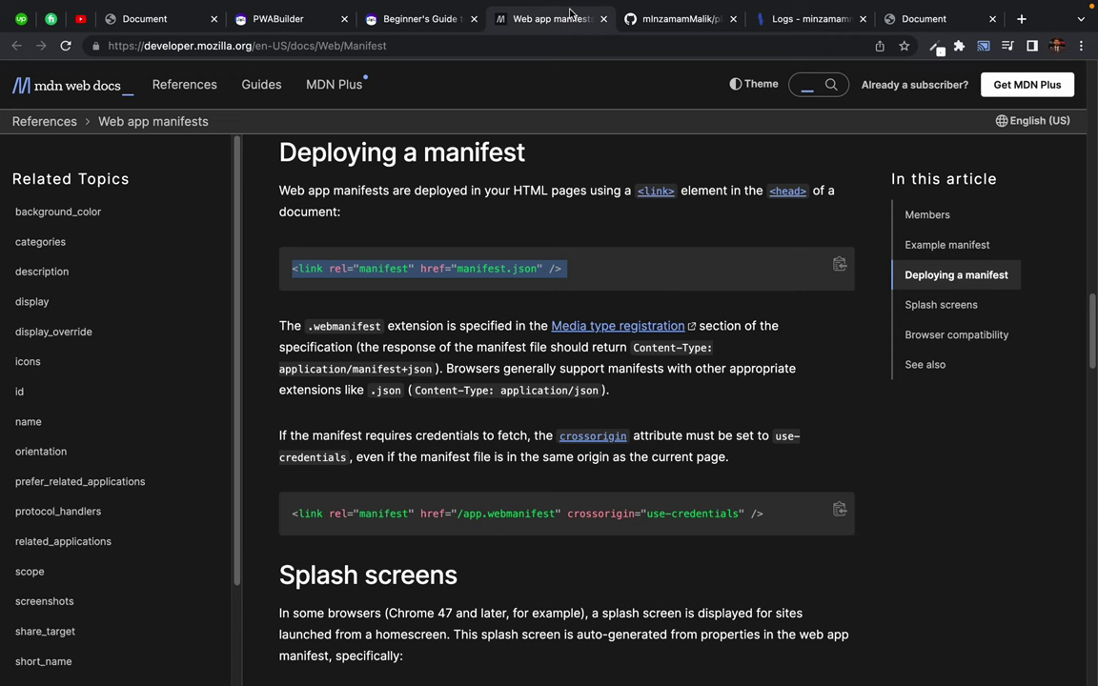
{"action": "left_click", "coordinate": [326, 339]}
{"action": "scroll", "coordinate": [328, 425], "scroll_direction": "up", "scroll_amount": 15}
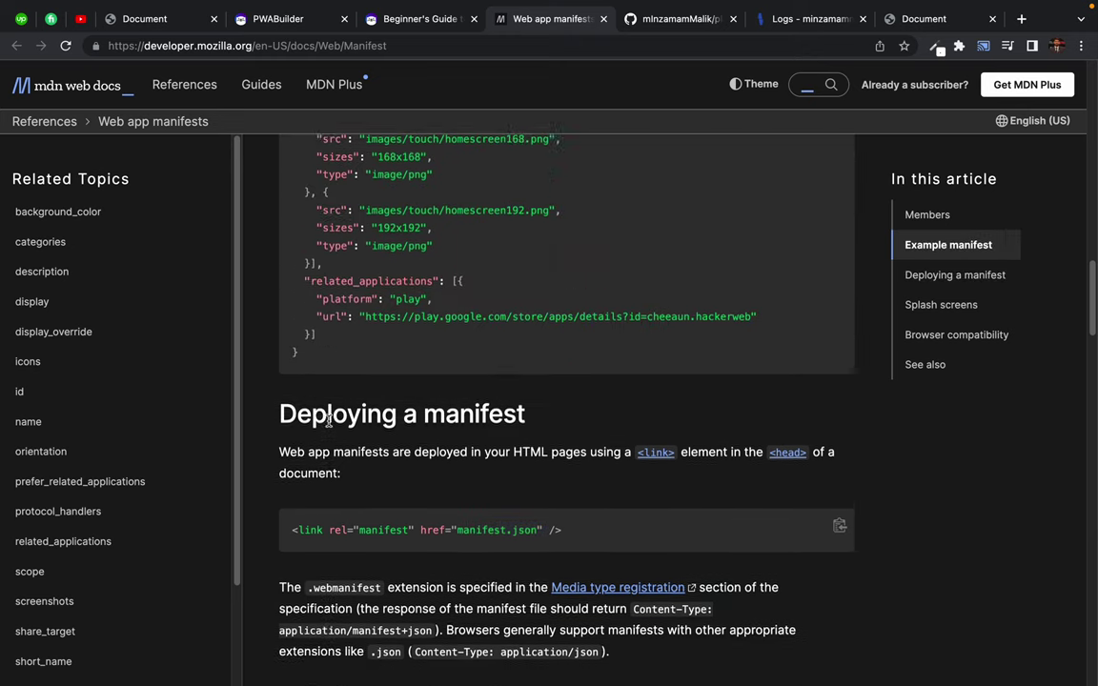
{"action": "scroll", "coordinate": [327, 422], "scroll_direction": "down", "scroll_amount": 3}
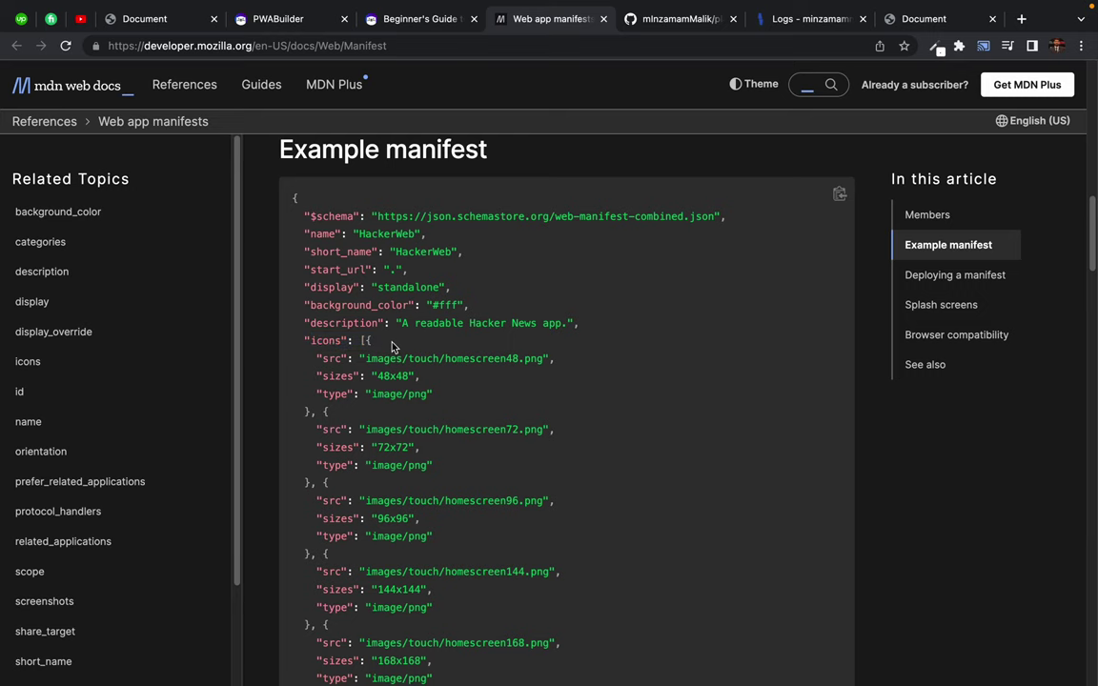
{"action": "scroll", "coordinate": [351, 417], "scroll_direction": "down", "scroll_amount": 1}
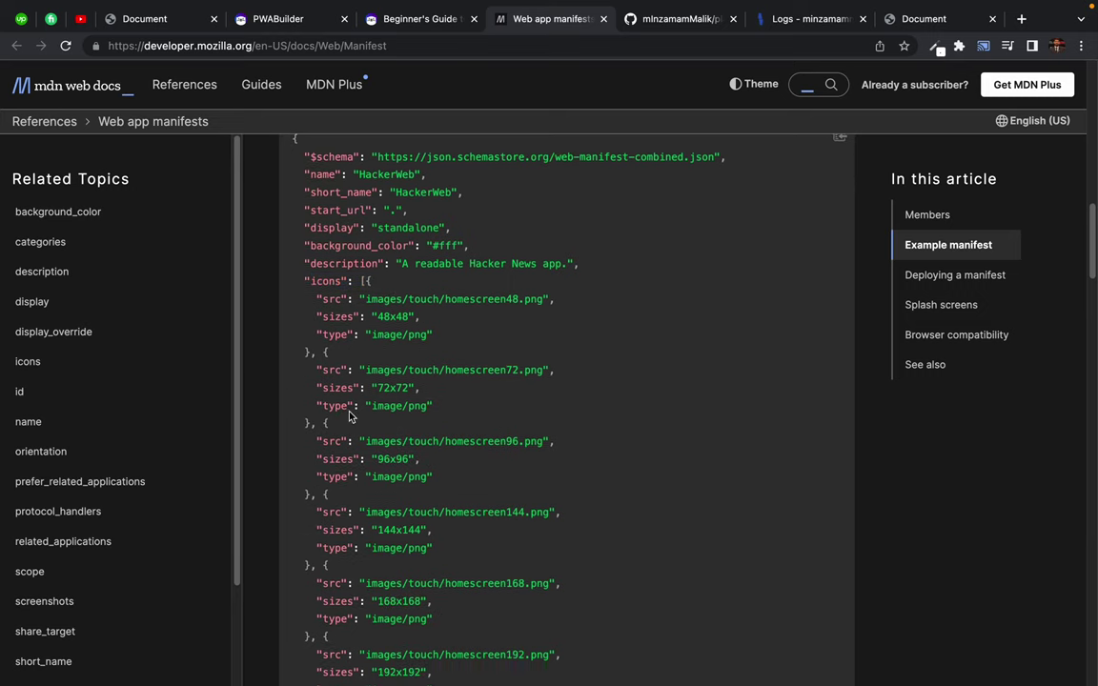
{"action": "scroll", "coordinate": [350, 417], "scroll_direction": "down", "scroll_amount": 1}
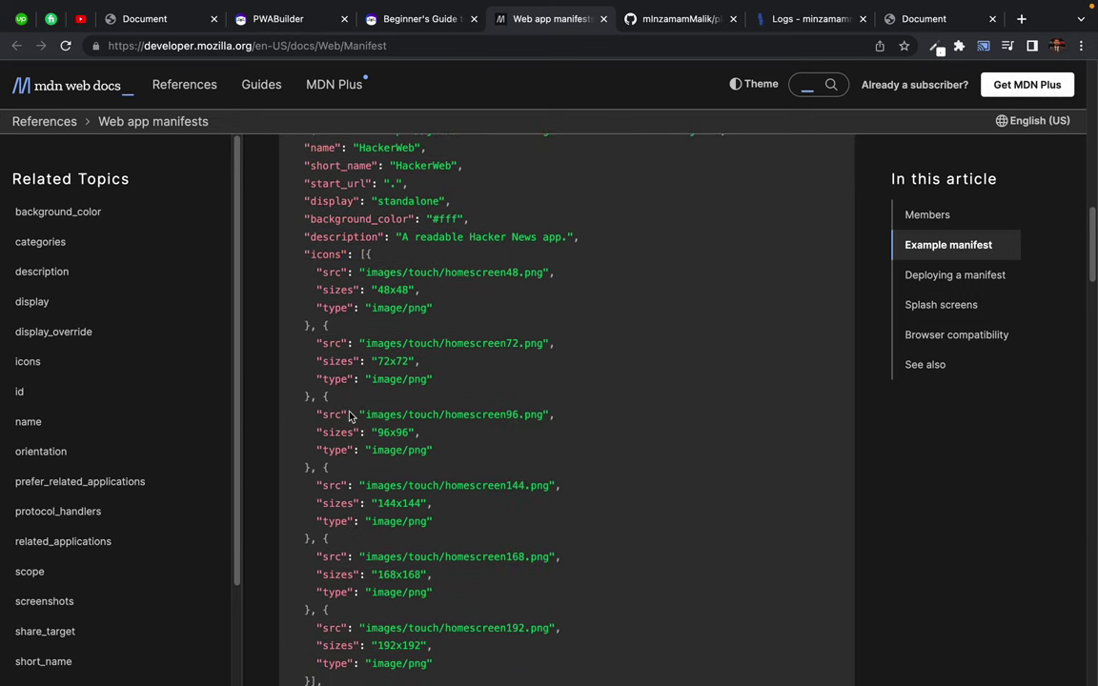
{"action": "scroll", "coordinate": [350, 416], "scroll_direction": "up", "scroll_amount": 1}
{"action": "scroll", "coordinate": [350, 417], "scroll_direction": "down", "scroll_amount": 20}
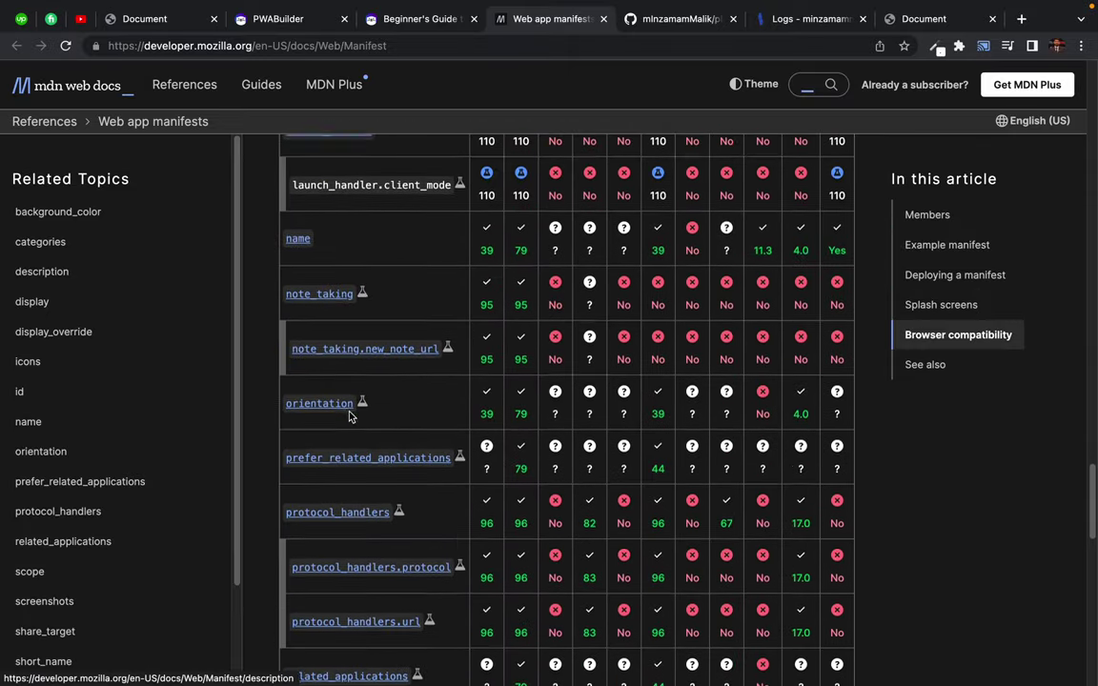
{"action": "scroll", "coordinate": [350, 417], "scroll_direction": "up", "scroll_amount": 20}
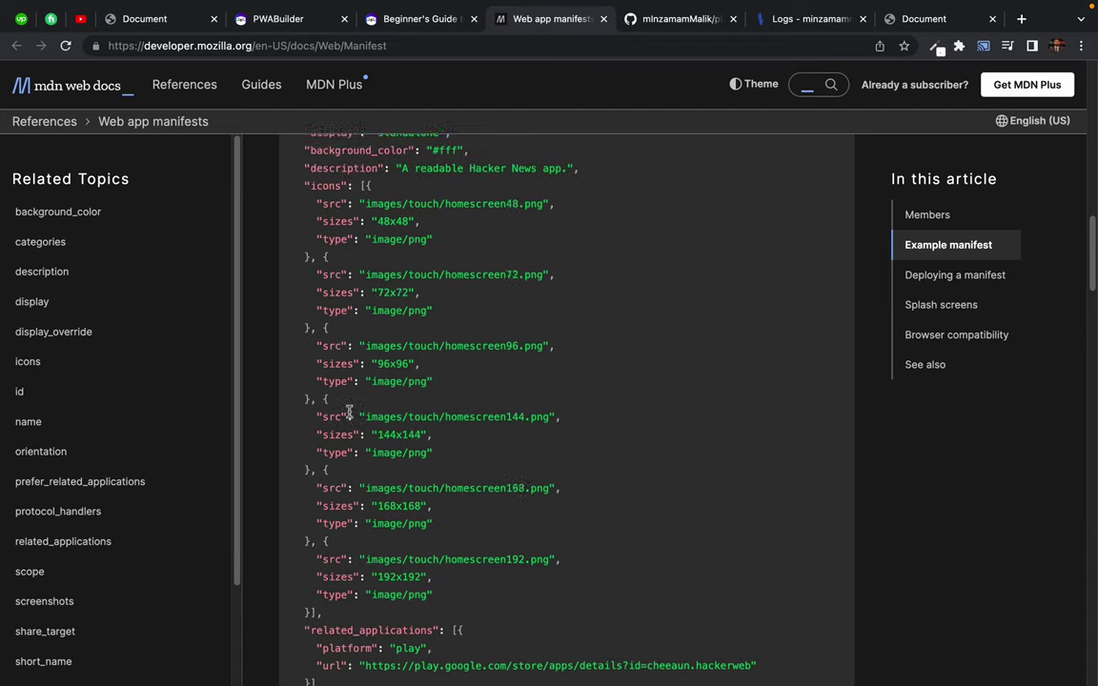
{"action": "scroll", "coordinate": [350, 411], "scroll_direction": "up", "scroll_amount": 2}
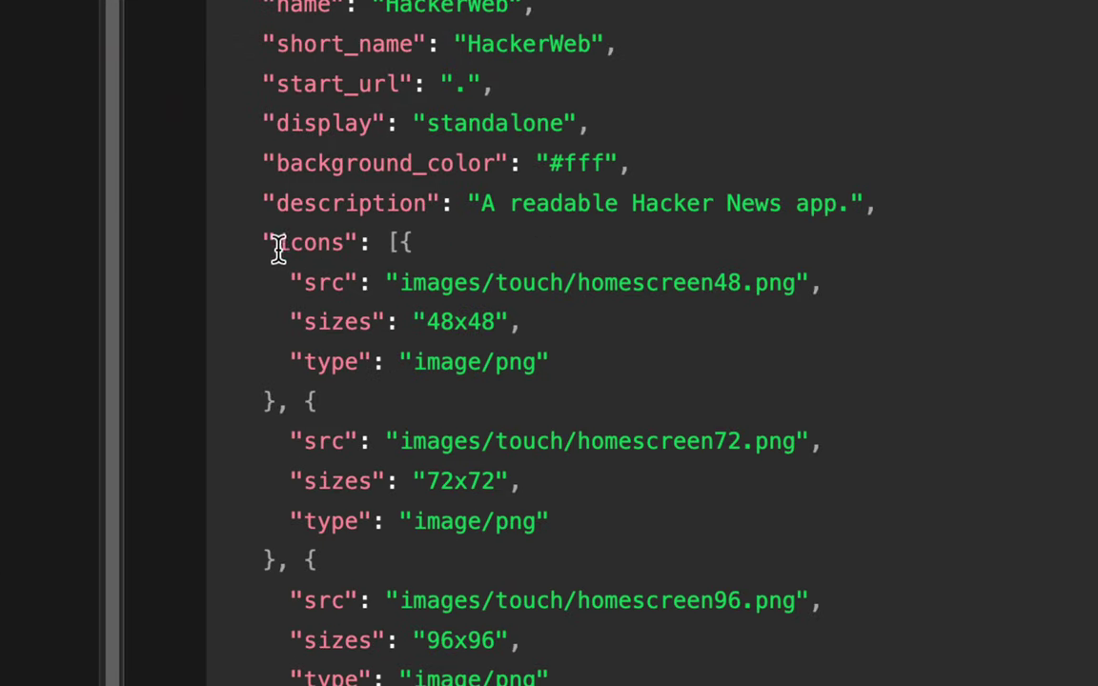
{"action": "left_click_drag", "start_coordinate": [307, 288], "coordinate": [434, 437]}
{"action": "left_click", "coordinate": [545, 565]}
{"action": "left_click", "coordinate": [395, 242]}
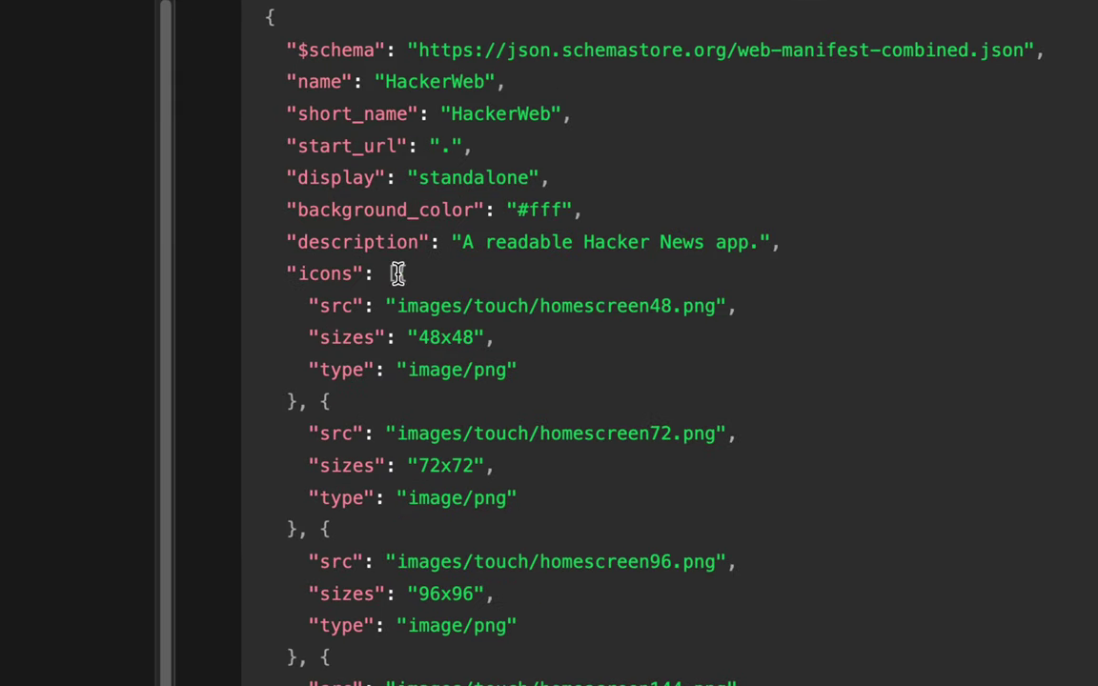
{"action": "left_click_drag", "start_coordinate": [397, 270], "coordinate": [399, 391]}
{"action": "left_click", "coordinate": [399, 392]}
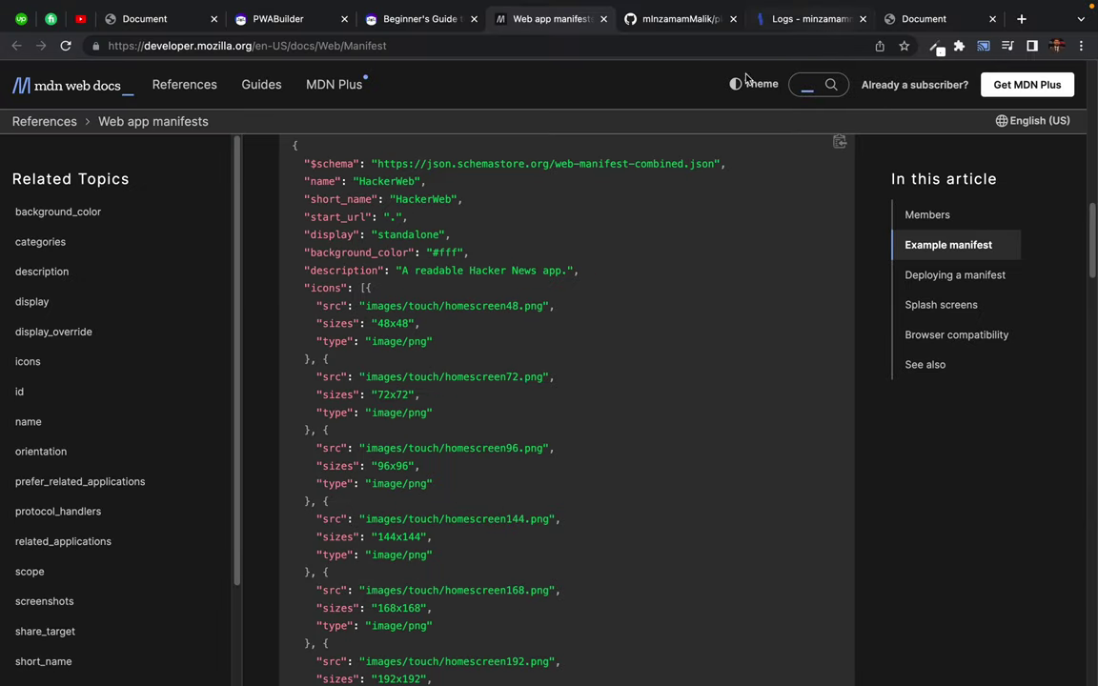
- Switch to VS Code, open icons.json, and cut the entire "icons" property with its array
{"action": "key", "text": "ctrl+Right"}
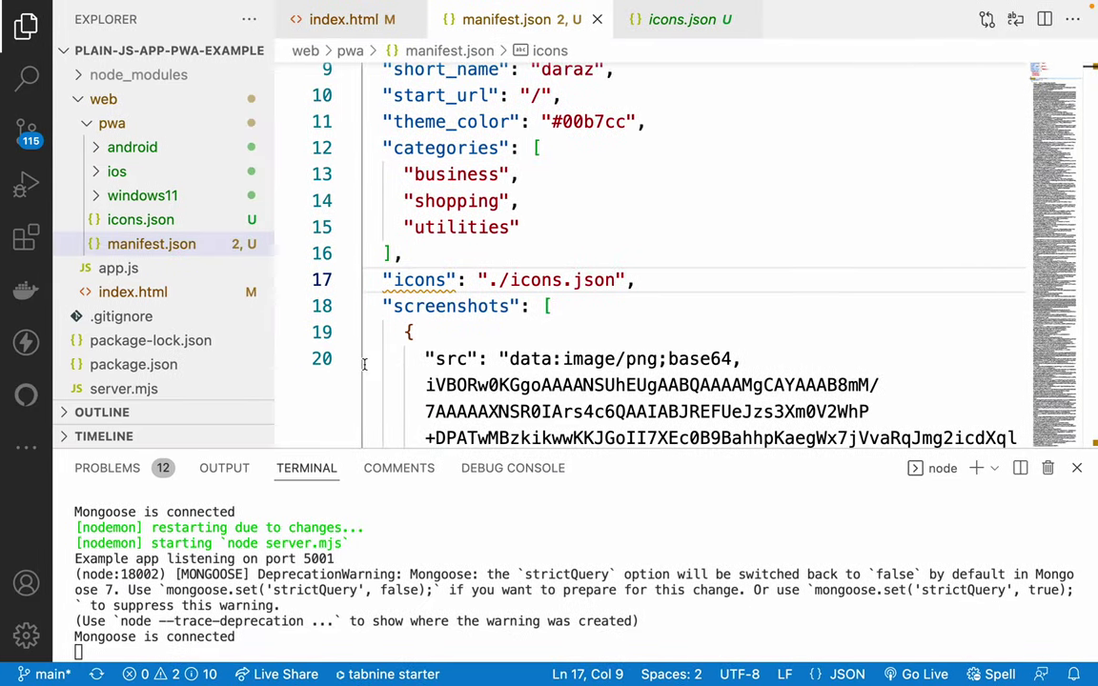
{"action": "left_click", "coordinate": [140, 221]}
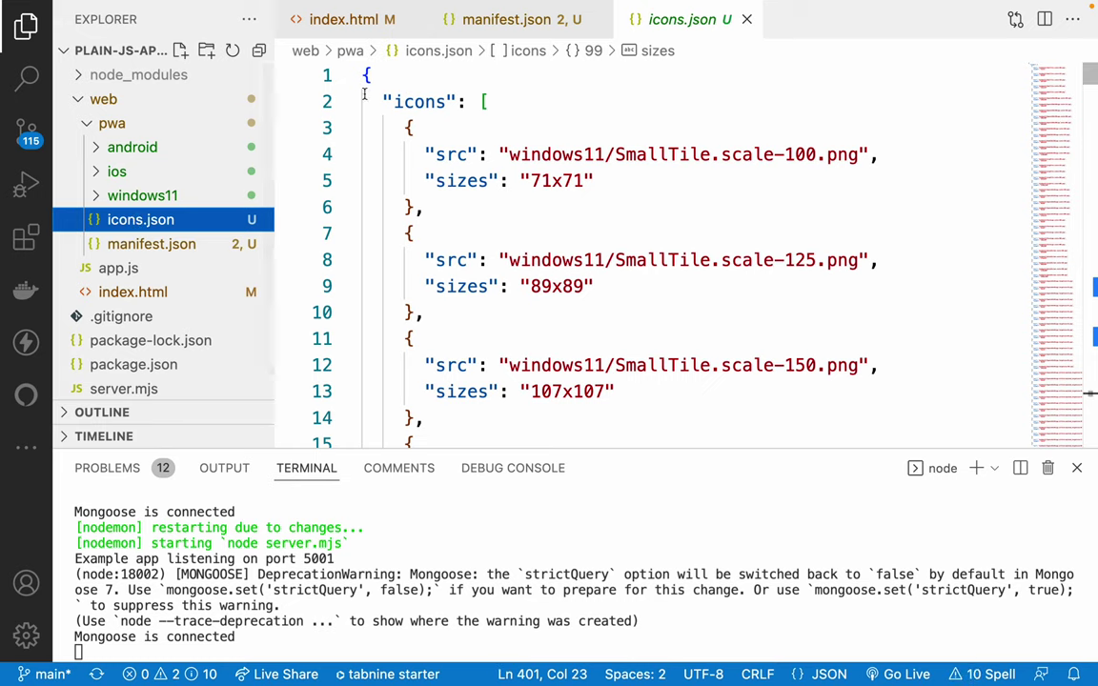
{"action": "left_click", "coordinate": [349, 102]}
{"action": "left_click_drag", "start_coordinate": [377, 76], "coordinate": [407, 134]}
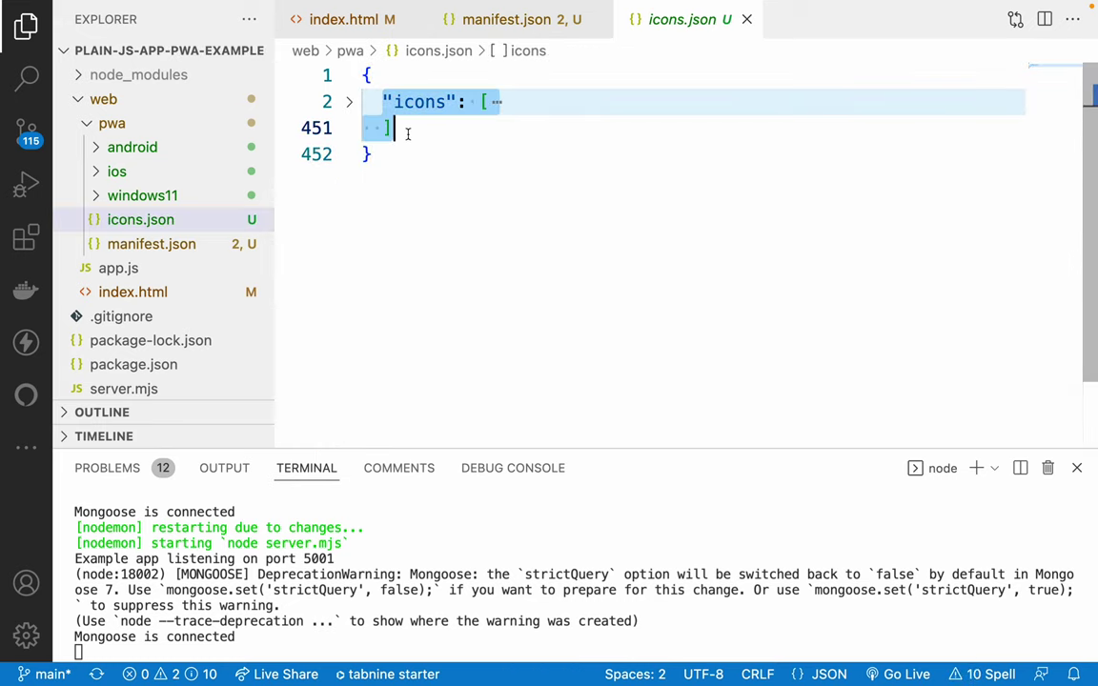
{"action": "key", "text": "ctrl+x"}
- Replace the "icons": "./icons.json" entry in manifest.json with the cut icons array, followed by a comma
{"action": "left_click", "coordinate": [151, 244]}
{"action": "left_click_drag", "start_coordinate": [380, 280], "coordinate": [735, 274]}
{"action": "key", "text": "ctrl+v"}
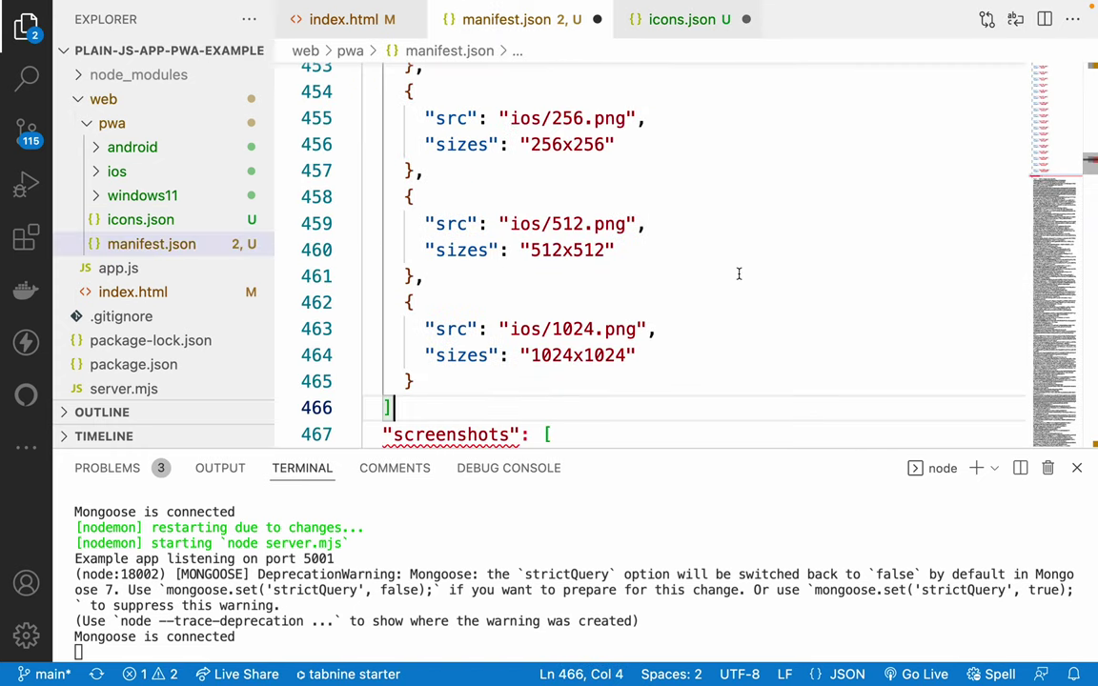
{"action": "key", "text": "Down"}
{"action": "key", "text": "Up"}
{"action": "type", "text": ","}
- Switch to Chrome's localhost:5001 page and check the manifest's icons section, errors and installability warnings in the developer tools
{"action": "key", "text": "ctrl+Right"}
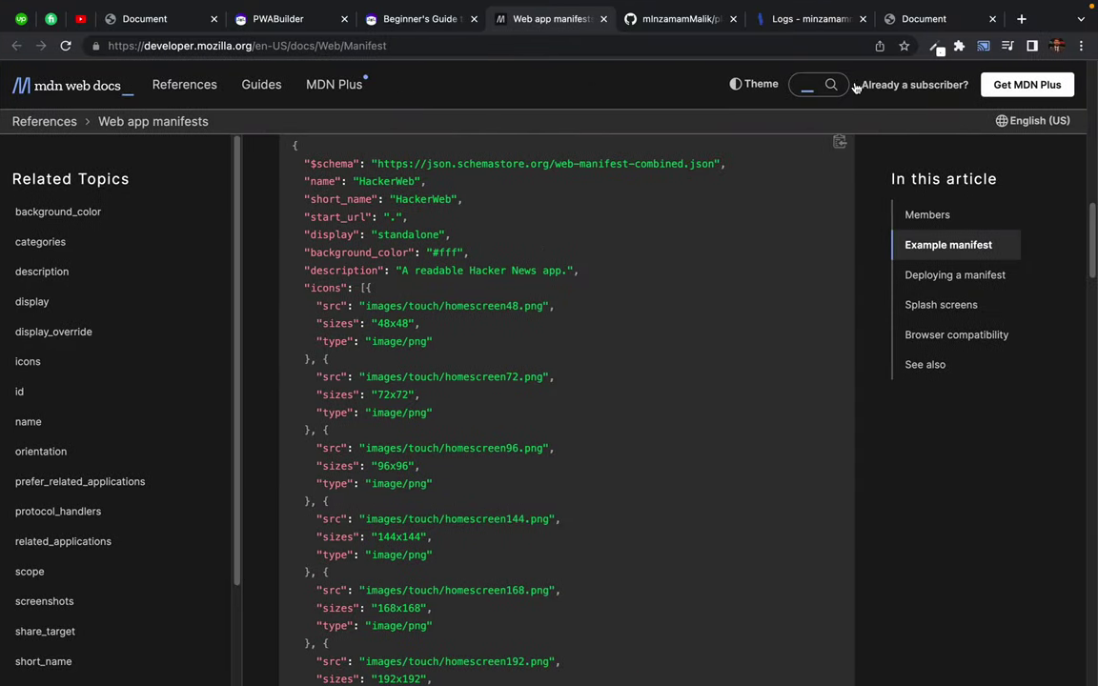
{"action": "left_click", "coordinate": [152, 19]}
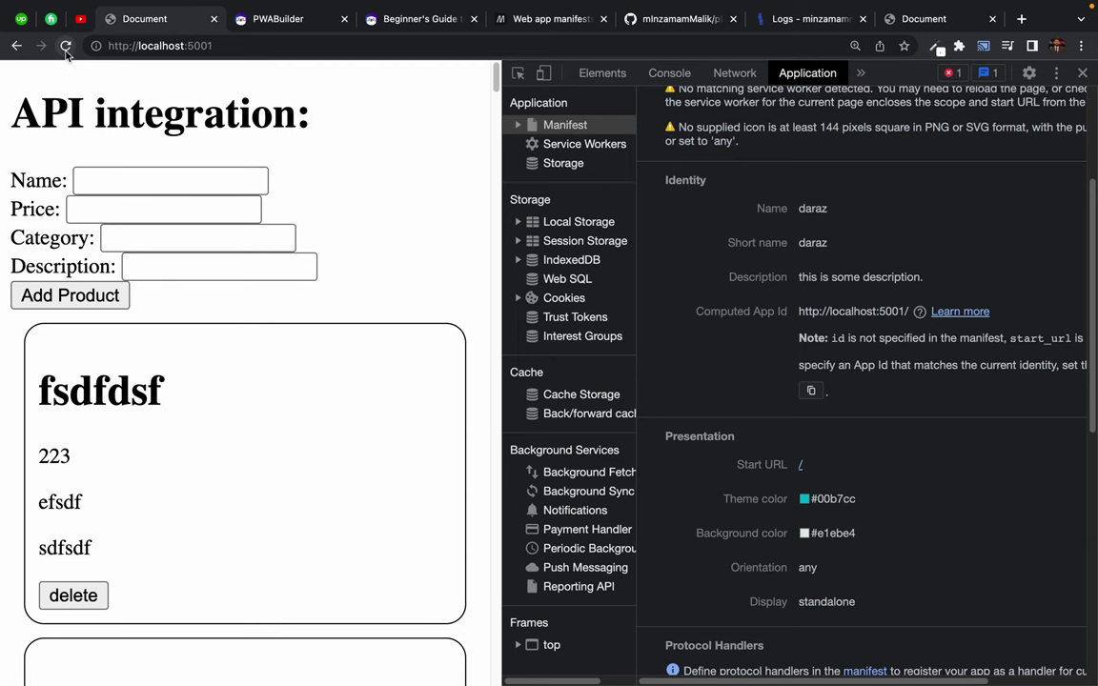
{"action": "scroll", "coordinate": [768, 221], "scroll_direction": "down", "scroll_amount": 5}
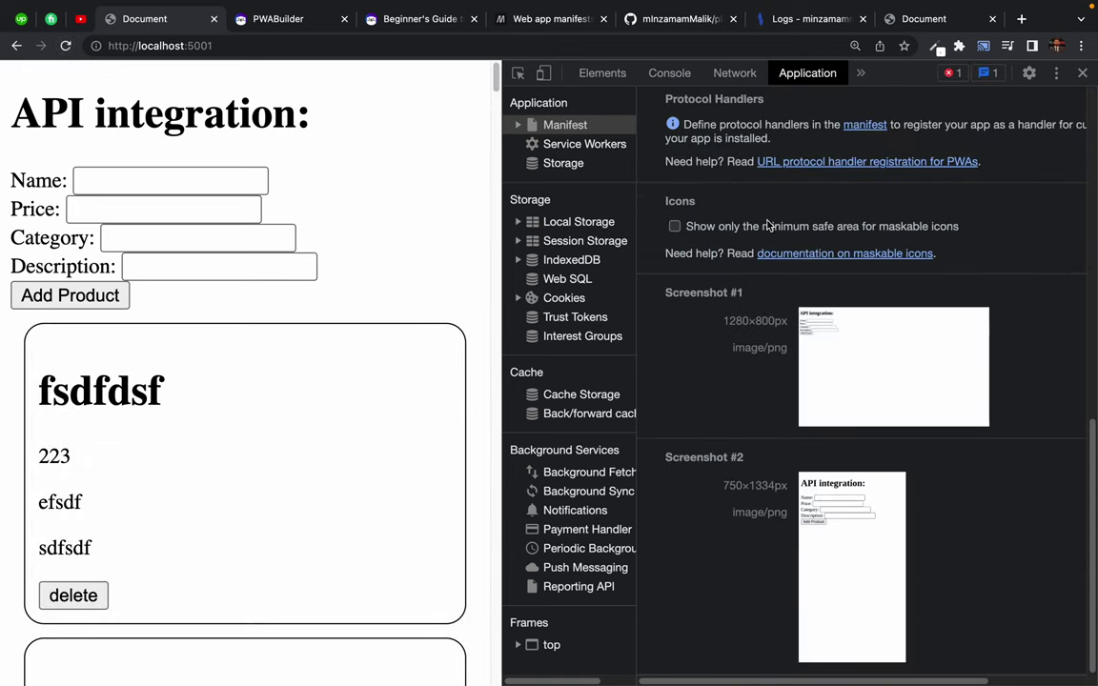
{"action": "scroll", "coordinate": [769, 214], "scroll_direction": "up", "scroll_amount": 7}
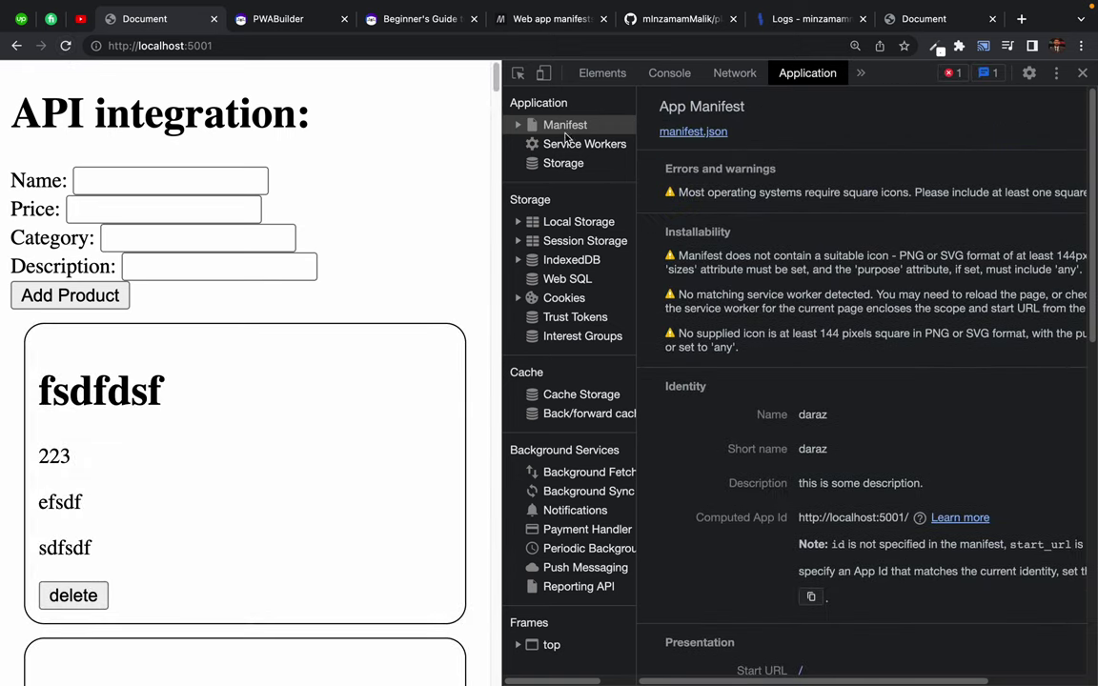
{"action": "right_click", "coordinate": [66, 46]}
- Return to VS Code and save the emptied icons.json file
{"action": "key", "text": "ctrl+Left"}
{"action": "double_click", "coordinate": [502, 190]}
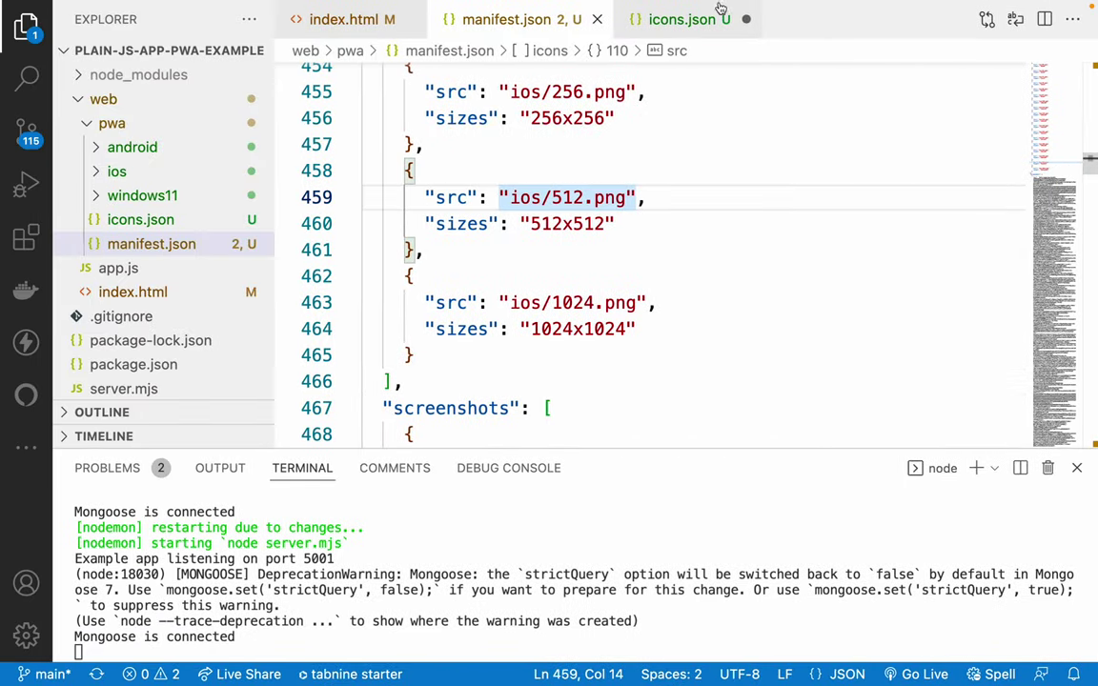
{"action": "left_click", "coordinate": [724, 11]}
{"action": "key", "text": "ctrl+s"}
- Go back to manifest.json and read the warning on the "icons" key below the categories
{"action": "left_click", "coordinate": [457, 29]}
{"action": "left_click", "coordinate": [415, 143]}
{"action": "scroll", "coordinate": [415, 141], "scroll_direction": "up", "scroll_amount": 20}
{"action": "scroll", "coordinate": [415, 141], "scroll_direction": "up", "scroll_amount": 10}
{"action": "scroll", "coordinate": [390, 333], "scroll_direction": "down", "scroll_amount": 3}
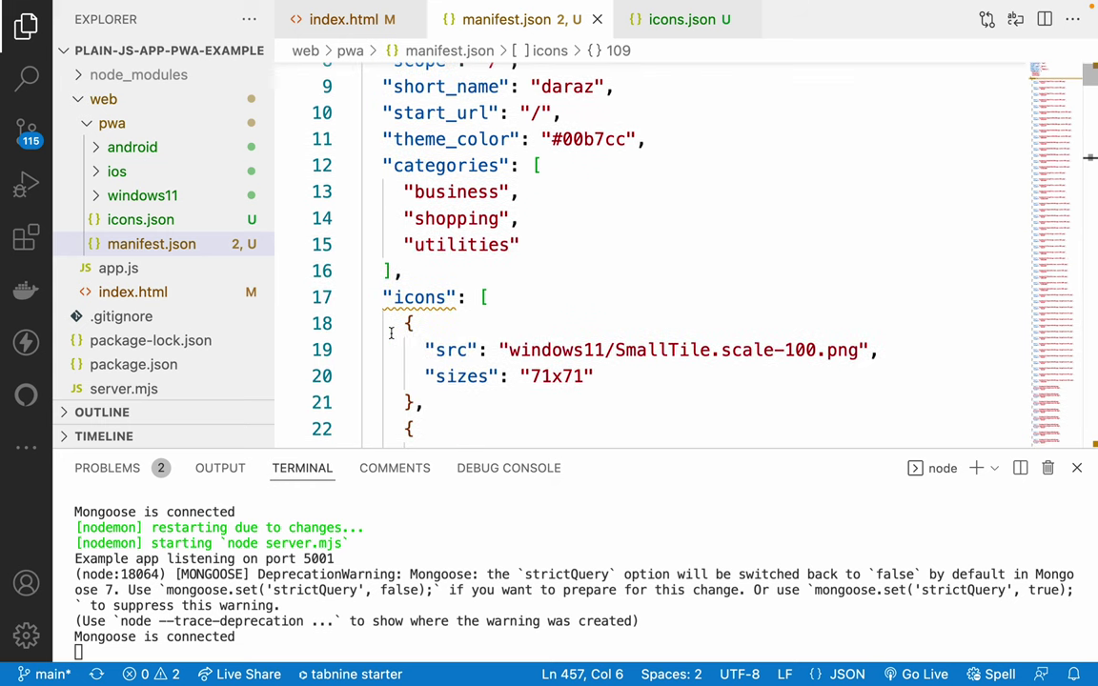
{"action": "scroll", "coordinate": [390, 333], "scroll_direction": "down", "scroll_amount": 1}
{"action": "double_click", "coordinate": [424, 275]}
{"action": "left_click", "coordinate": [431, 250]}
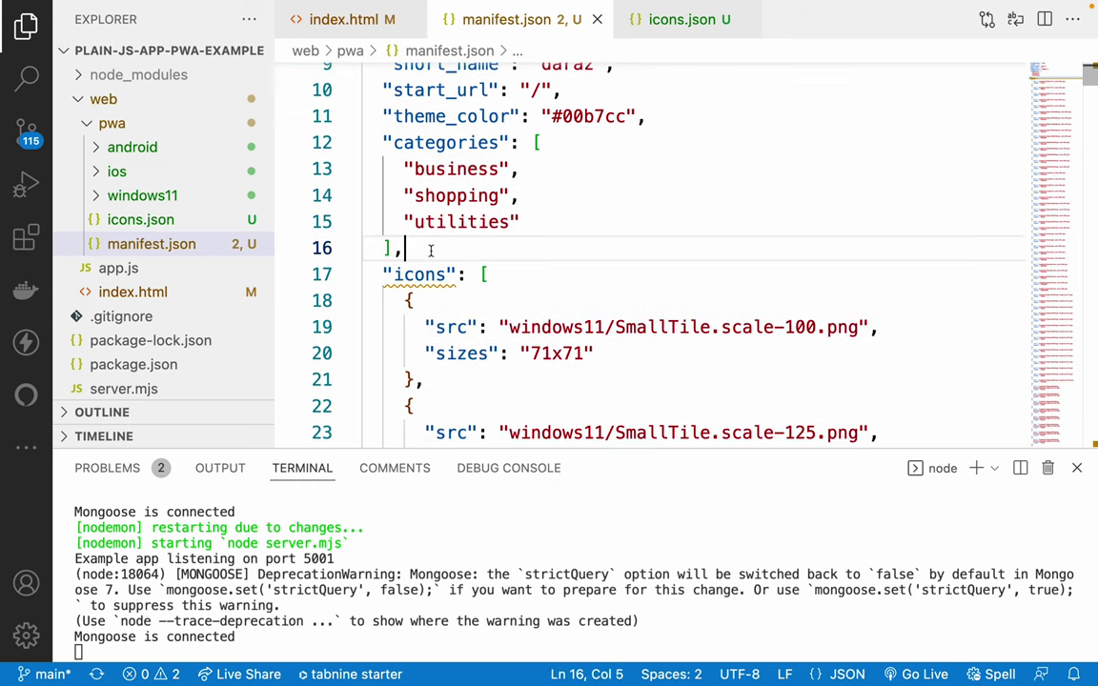
{"action": "mouse_move", "coordinate": [425, 281]}
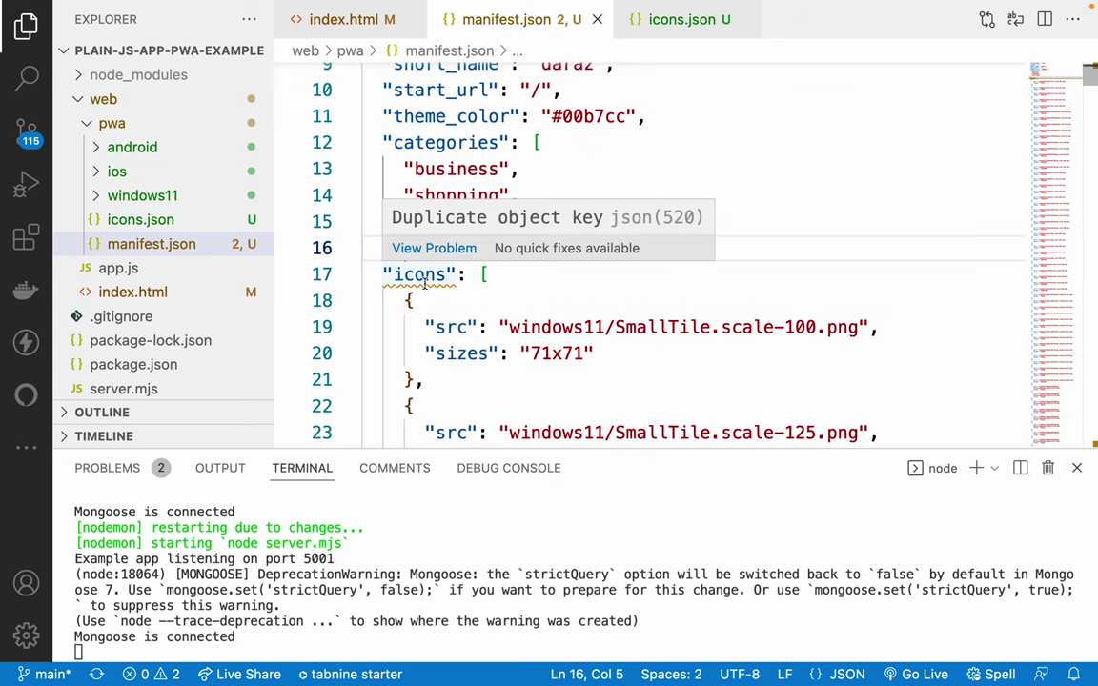
- Find the other "icons" key in manifest.json and delete its empty "icons": [] line
{"action": "double_click", "coordinate": [424, 275]}
{"action": "scroll", "coordinate": [420, 248], "scroll_direction": "up", "scroll_amount": 3}
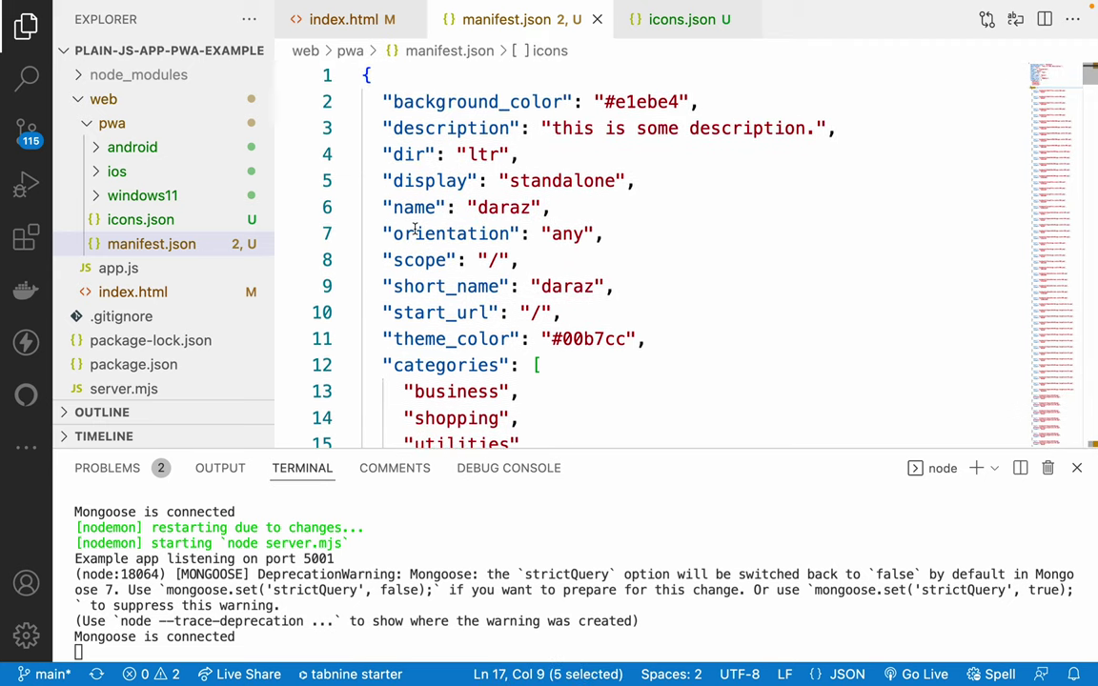
{"action": "scroll", "coordinate": [415, 229], "scroll_direction": "down", "scroll_amount": 3}
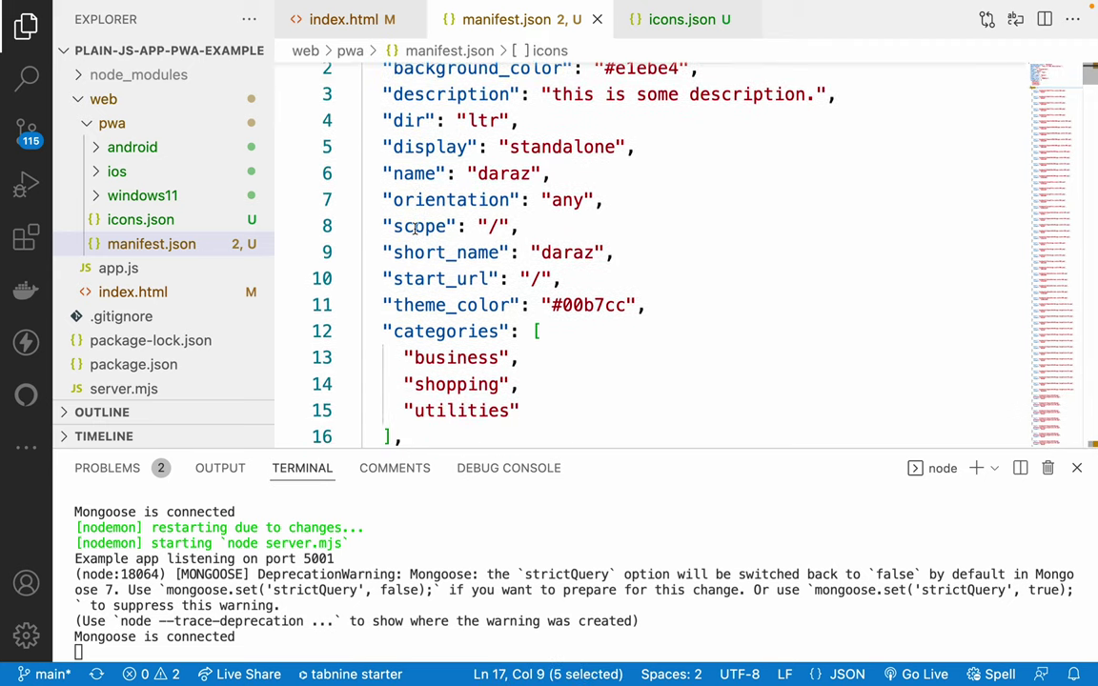
{"action": "key", "text": "super+g"}
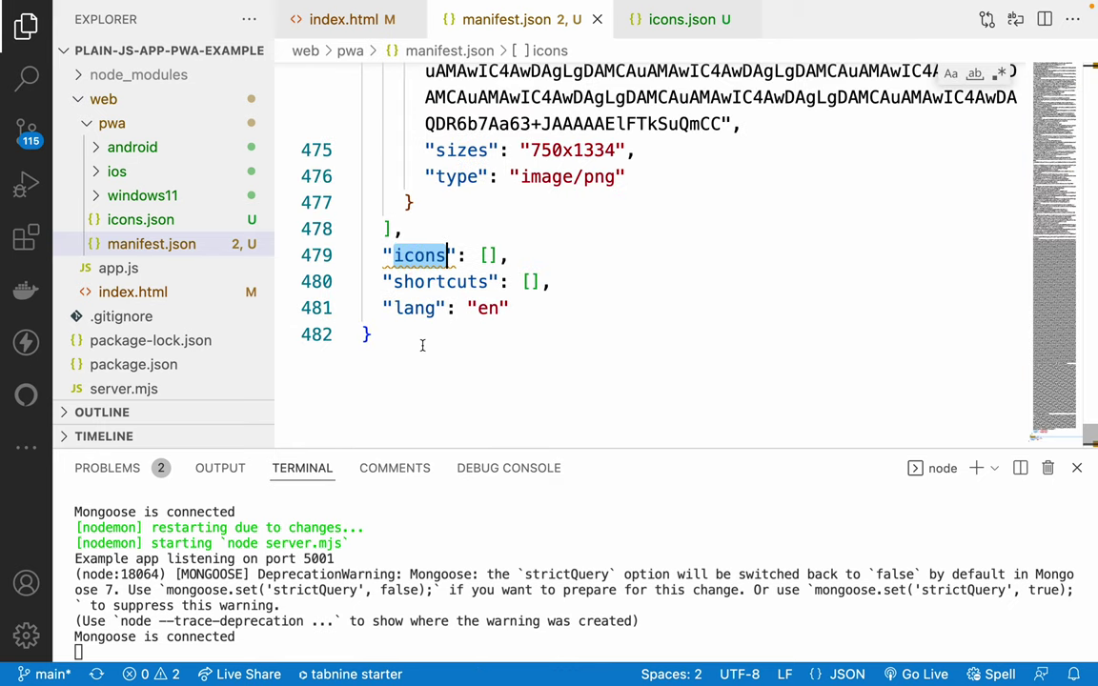
{"action": "key", "text": "Escape"}
{"action": "key", "text": "super+shift+k"}
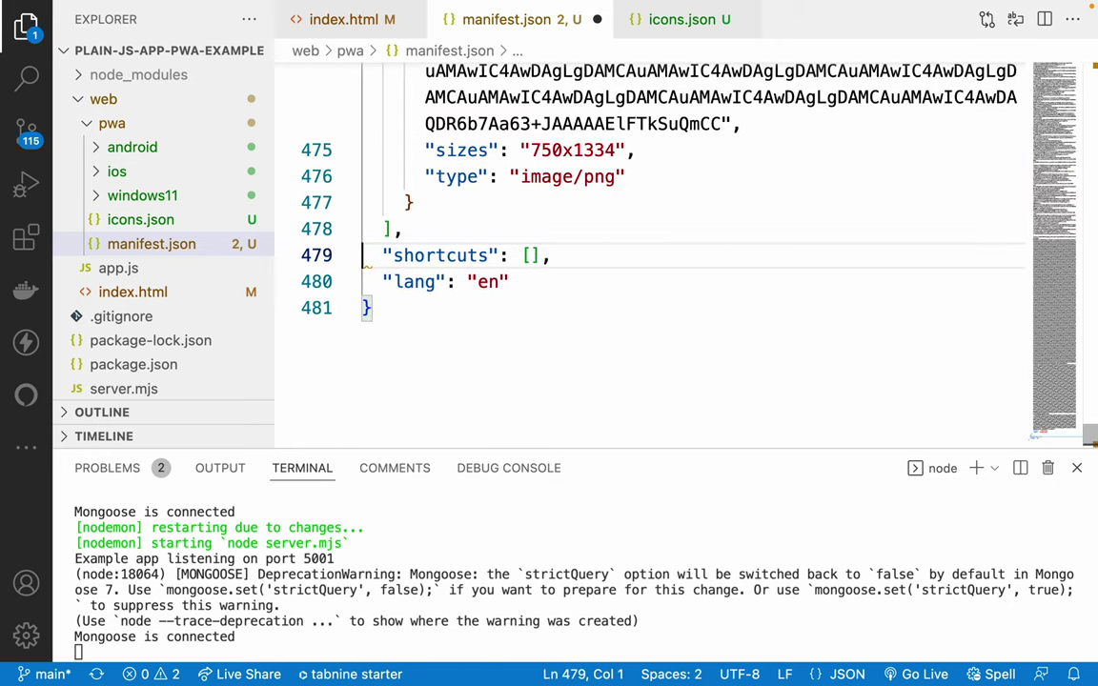
- Switch to Chrome and examine the icon images listed in the manifest's Icons section of the developer tools
{"action": "key", "text": "super+Tab"}
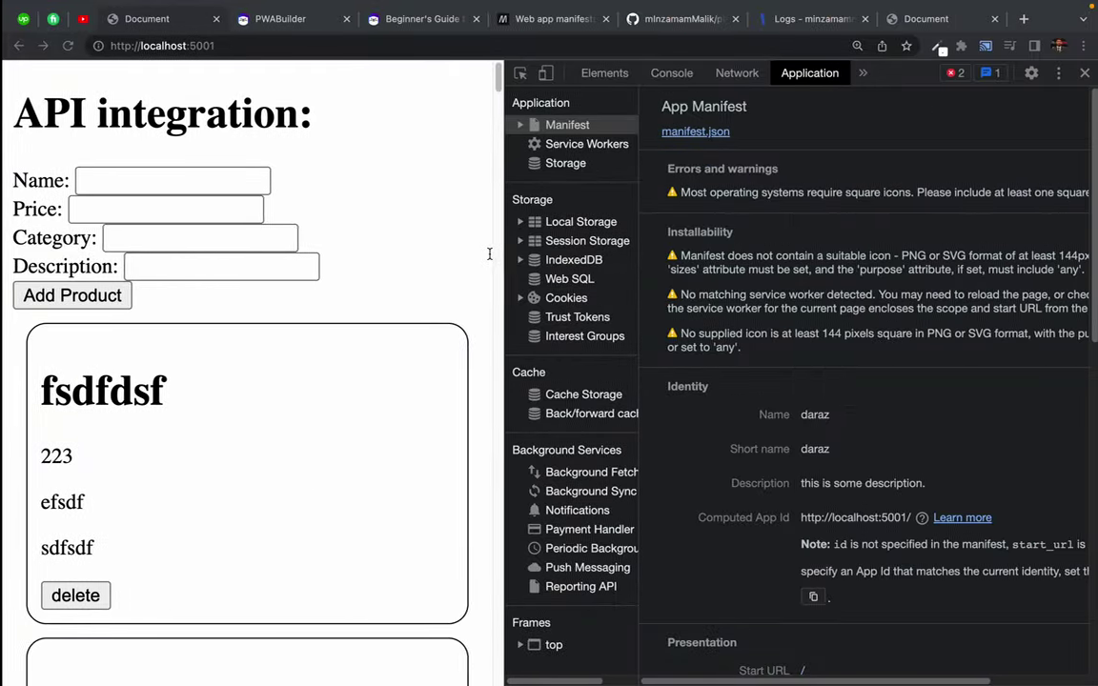
{"action": "scroll", "coordinate": [801, 311], "scroll_direction": "down", "scroll_amount": 10}
{"action": "scroll", "coordinate": [801, 312], "scroll_direction": "up", "scroll_amount": 3}
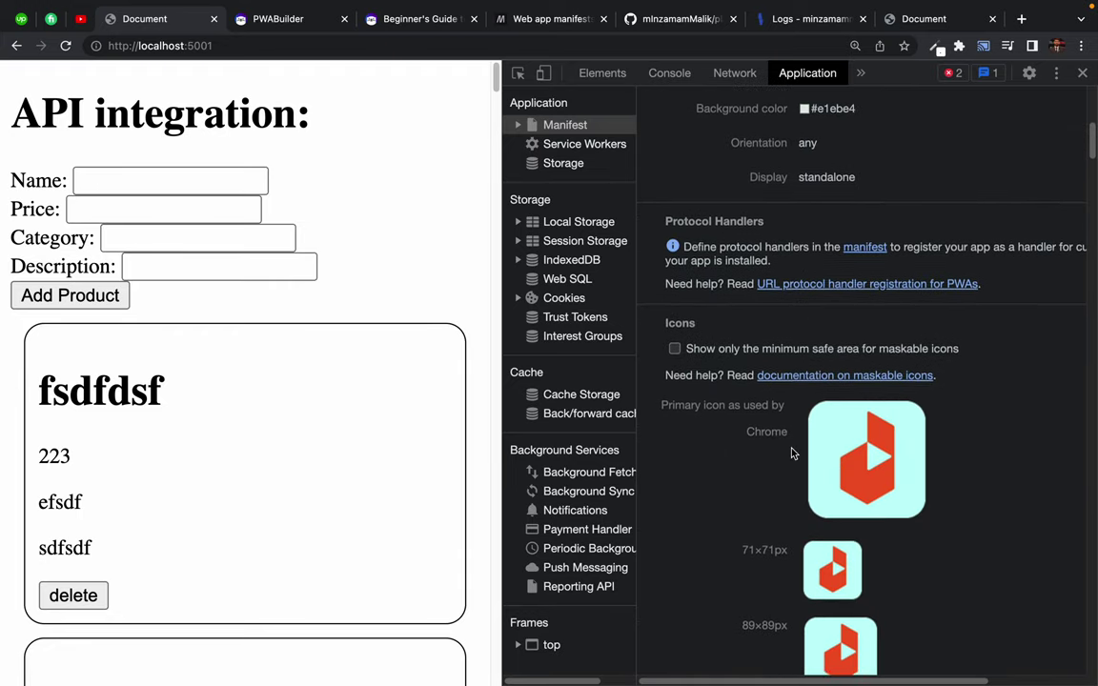
{"action": "scroll", "coordinate": [790, 453], "scroll_direction": "down", "scroll_amount": 5}
{"action": "scroll", "coordinate": [793, 453], "scroll_direction": "up", "scroll_amount": 6}
- Return to VS Code and undo the manifest.json edits back to the "icon": "./icons.json" entry
{"action": "key", "text": "super+Tab"}
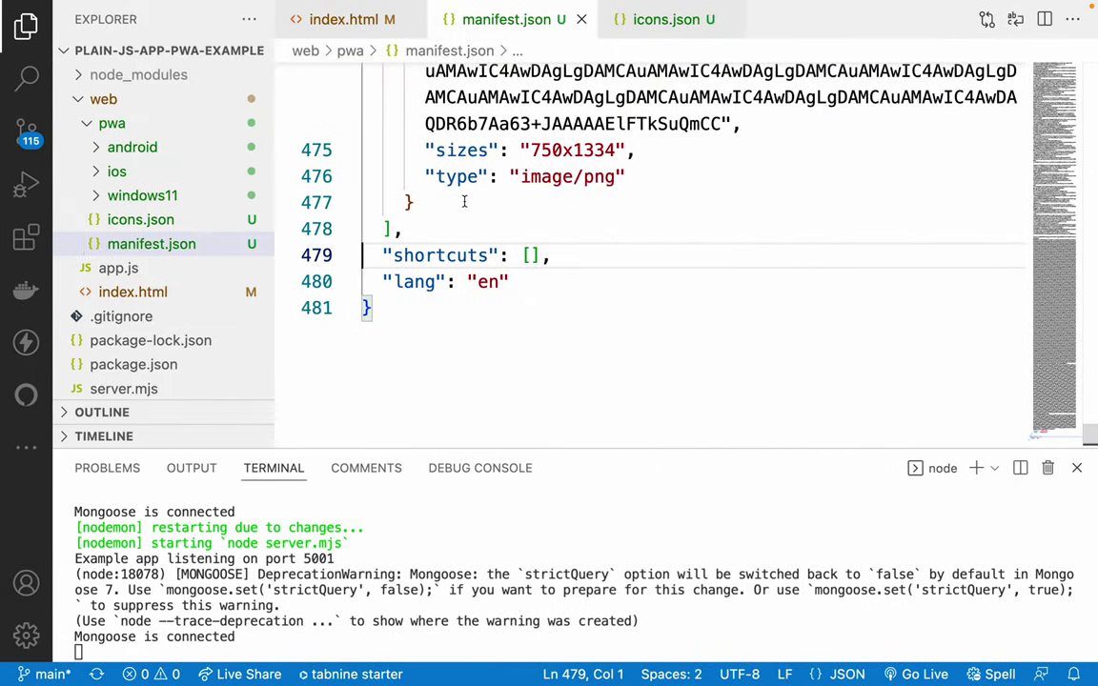
{"action": "key", "text": "super+z"}
{"action": "key", "text": "super+z"}
{"action": "key", "text": "super+z"}
{"action": "key", "text": "super+z"}
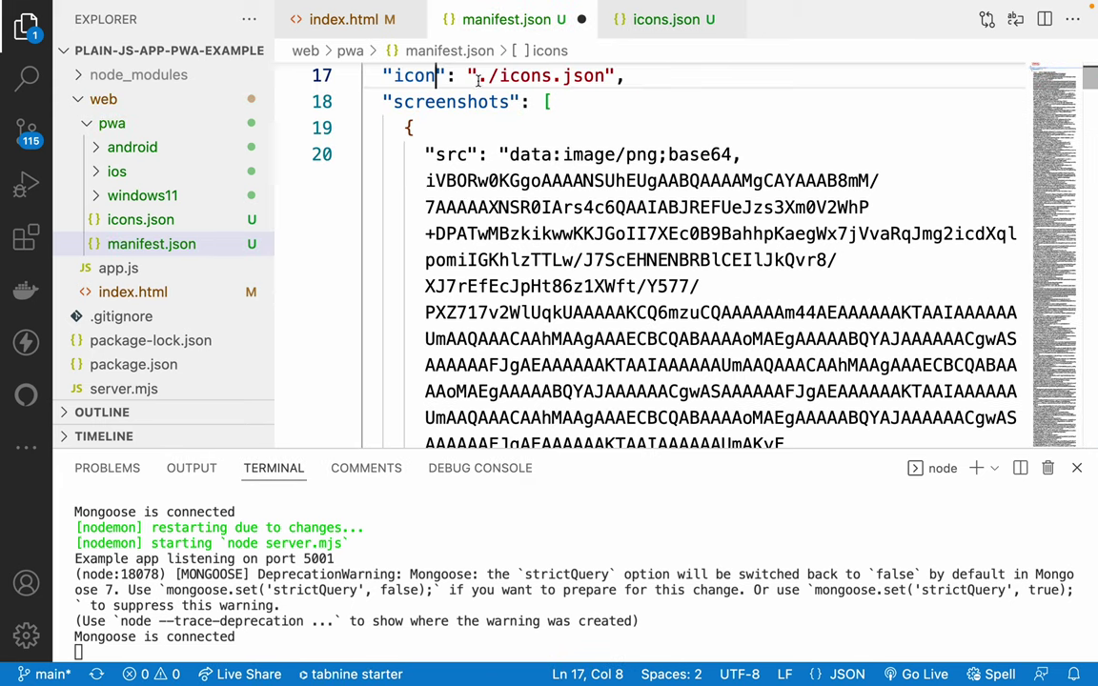
- Delete the "icon": "./icons.json" line above the screenshots in manifest.json
{"action": "scroll", "coordinate": [469, 74], "scroll_direction": "up", "scroll_amount": 1}
{"action": "left_click", "coordinate": [469, 74]}
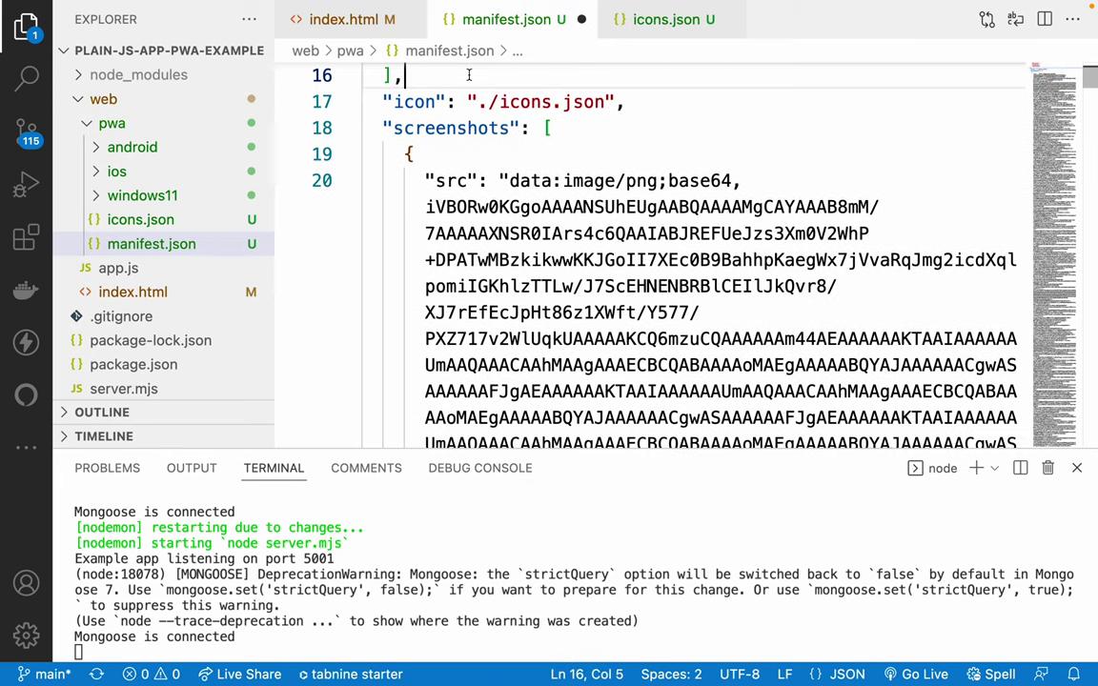
{"action": "triple_click", "coordinate": [421, 95]}
{"action": "key", "text": "BackSpace"}
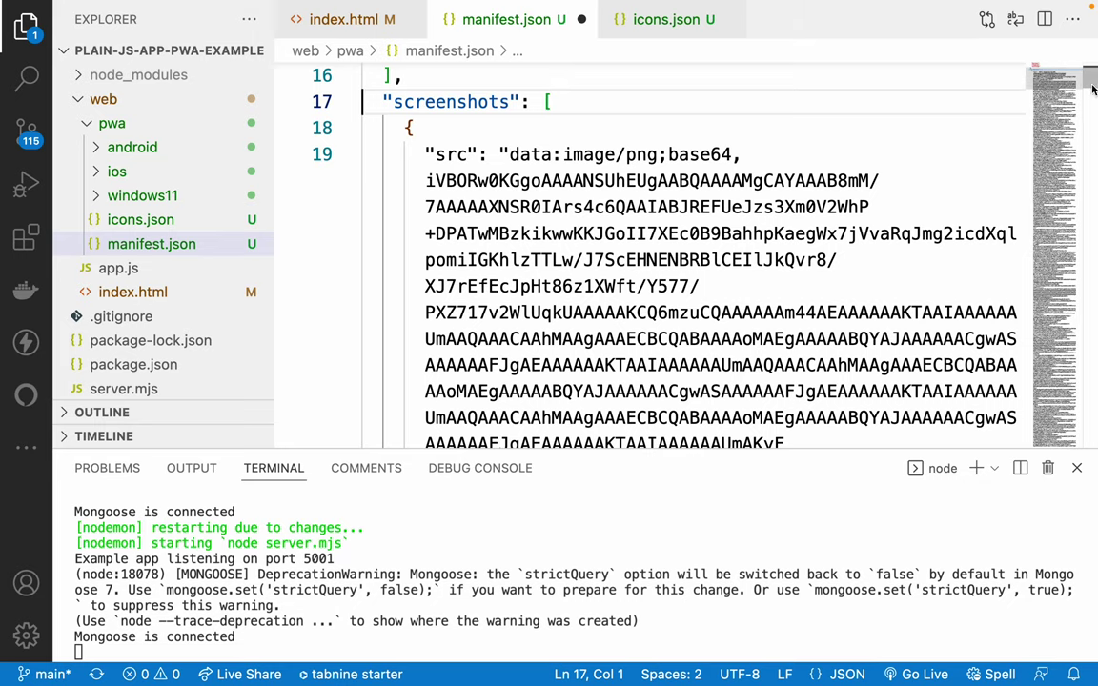
- Delete the "icons", "shortcuts" and "lang" entries at the end of manifest.json, along with the comma after the screenshots array
{"action": "left_click_drag", "start_coordinate": [1091, 77], "coordinate": [1067, 500]}
{"action": "scroll", "coordinate": [602, 255], "scroll_direction": "up", "scroll_amount": 4}
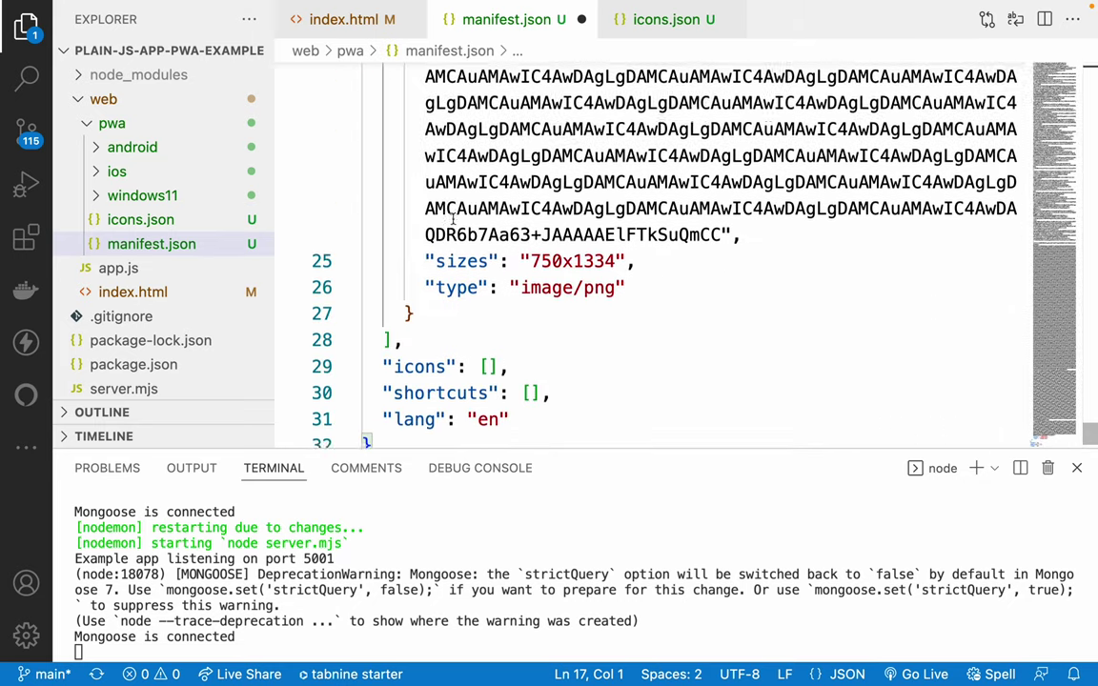
{"action": "scroll", "coordinate": [394, 250], "scroll_direction": "up", "scroll_amount": 2}
{"action": "scroll", "coordinate": [397, 265], "scroll_direction": "down", "scroll_amount": 2}
{"action": "mouse_move", "coordinate": [377, 288]}
{"action": "left_mouse_down"}
{"action": "mouse_move", "coordinate": [510, 317]}
{"action": "mouse_move", "coordinate": [527, 341]}
{"action": "left_mouse_up"}
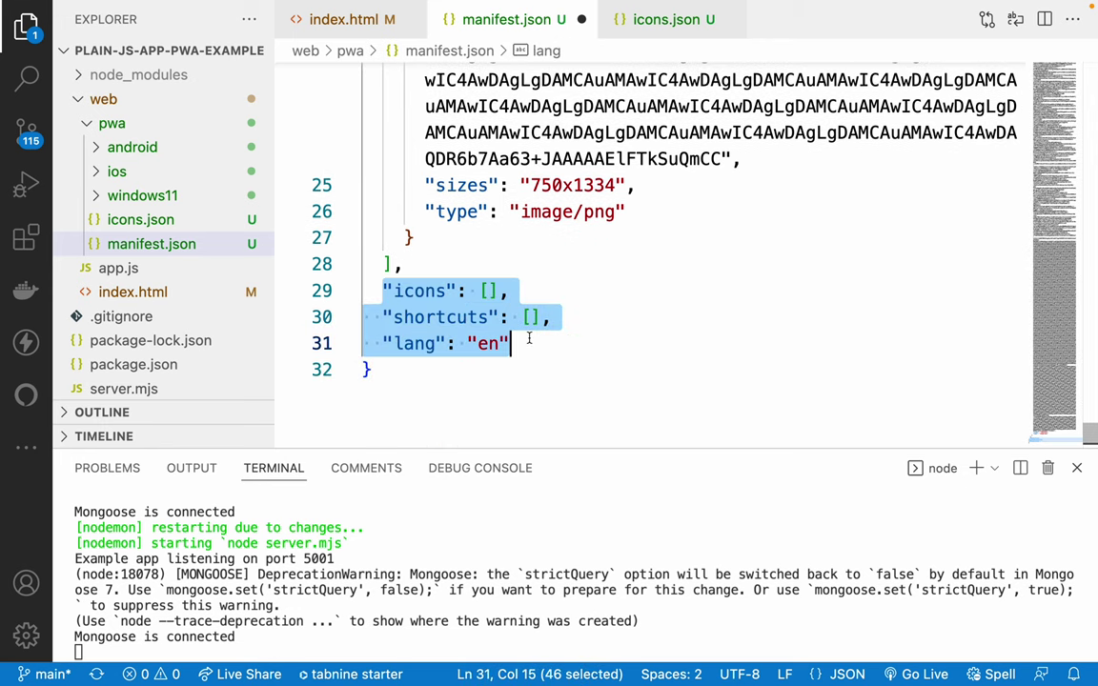
{"action": "key", "text": "BackSpace"}
{"action": "key", "text": "BackSpace"}
{"action": "key", "text": "BackSpace"}
{"action": "key", "text": "BackSpace"}
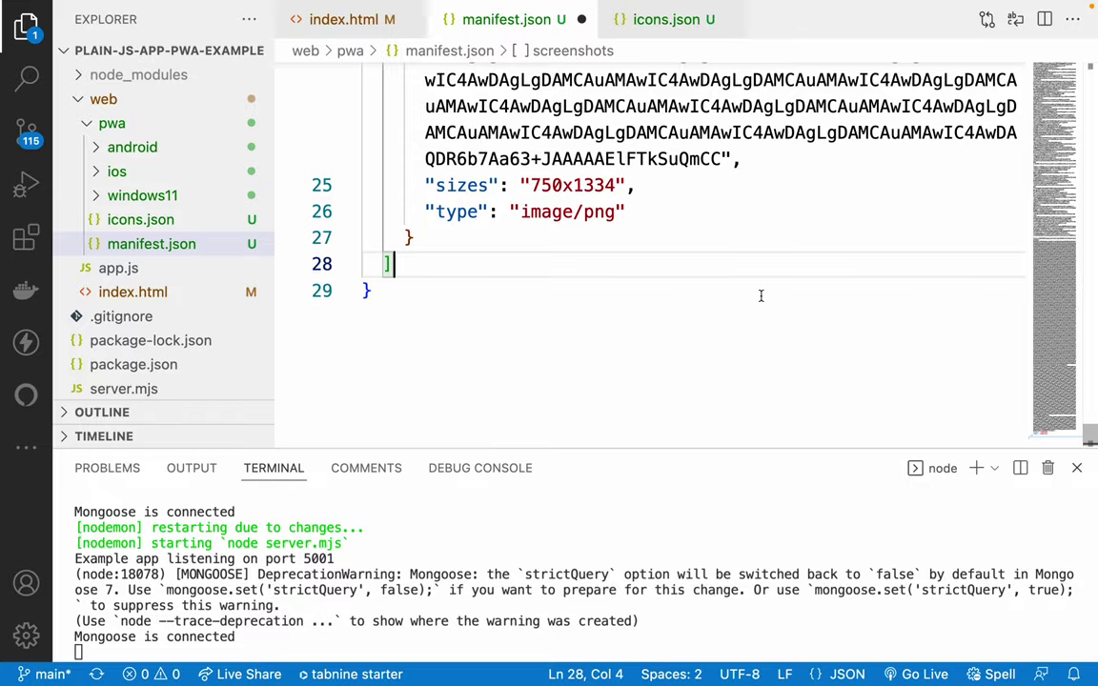
- Insert the entries "icons": [], "shortcuts": [] and "lang": "en" after the categories array in manifest.json and save the file
{"action": "key", "text": "ctrl+s"}
{"action": "left_click_drag", "start_coordinate": [1081, 392], "coordinate": [1082, 67]}
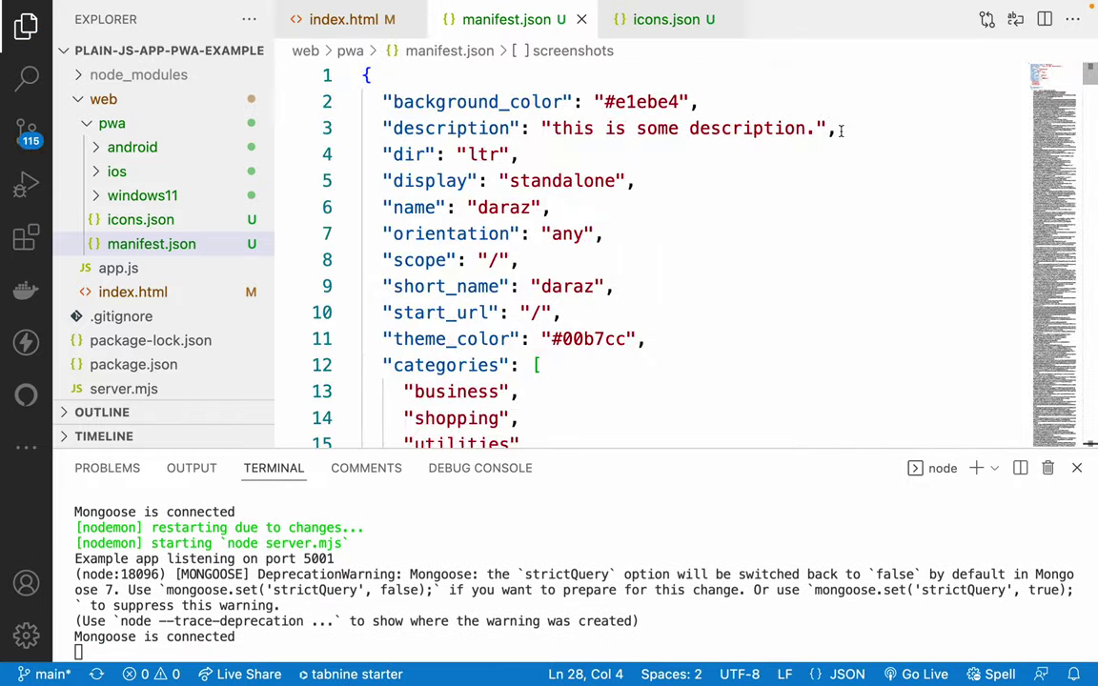
{"action": "scroll", "coordinate": [840, 130], "scroll_direction": "down", "scroll_amount": 5}
{"action": "left_click", "coordinate": [400, 160]}
{"action": "key", "text": "Return"}
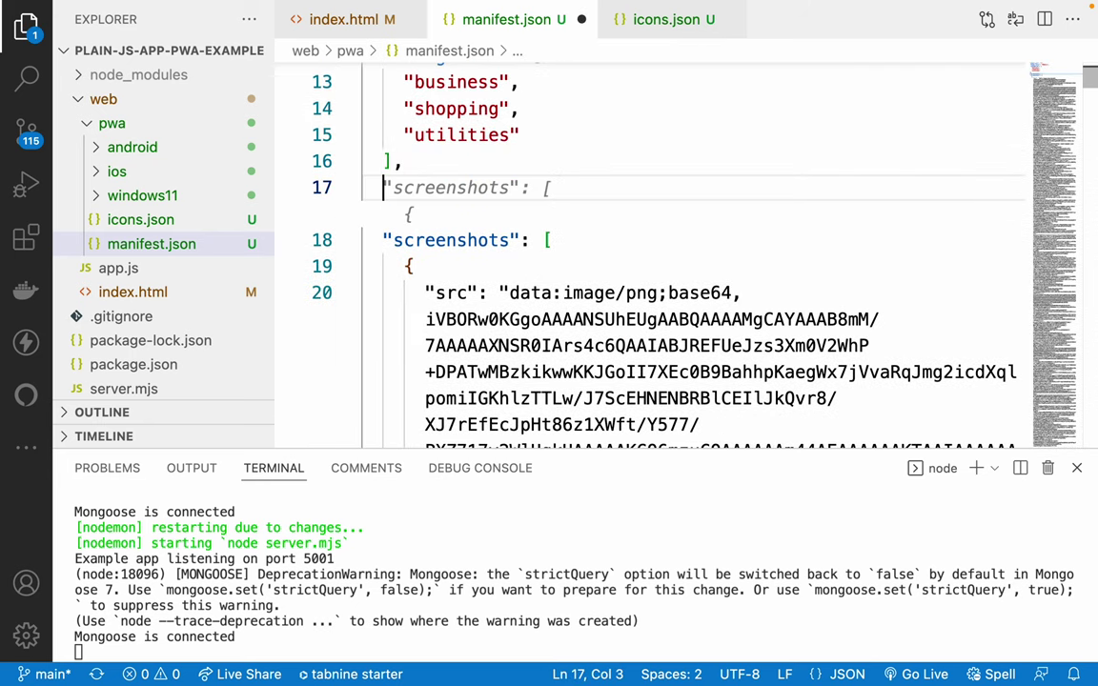
{"action": "key", "text": "Tab"}
{"action": "type", "text": ","}
{"action": "key", "text": "ctrl+s"}
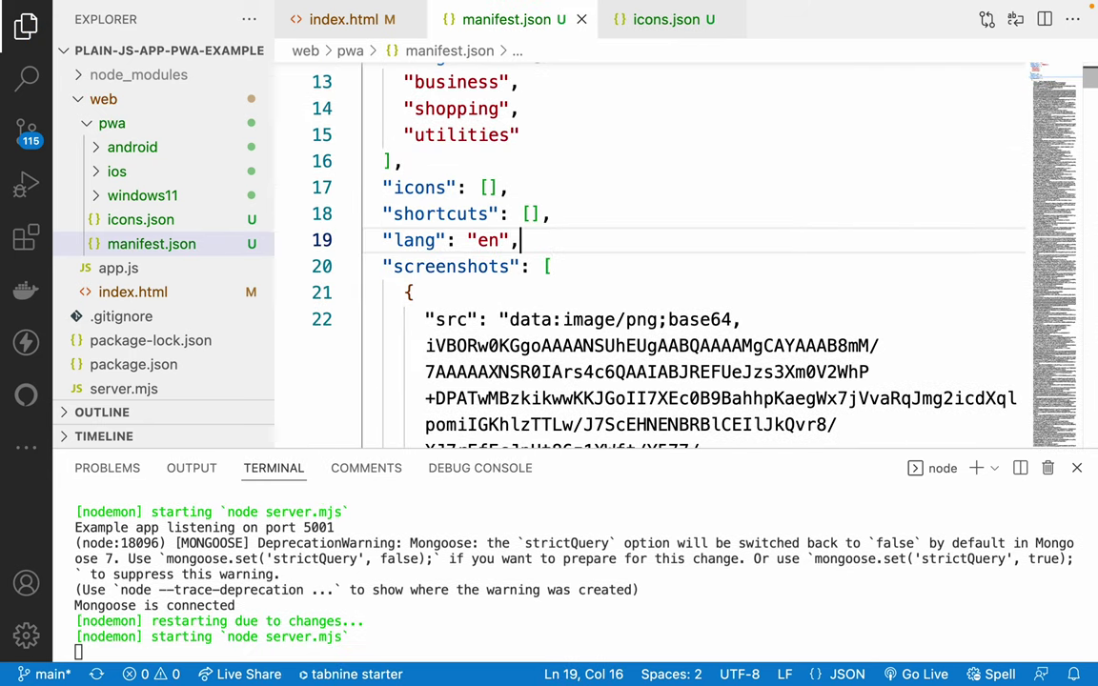
- Set the "icons" value in manifest.json to "./icons.json" instead of an array and save the file
{"action": "double_click", "coordinate": [419, 188]}
{"action": "left_click", "coordinate": [493, 187]}
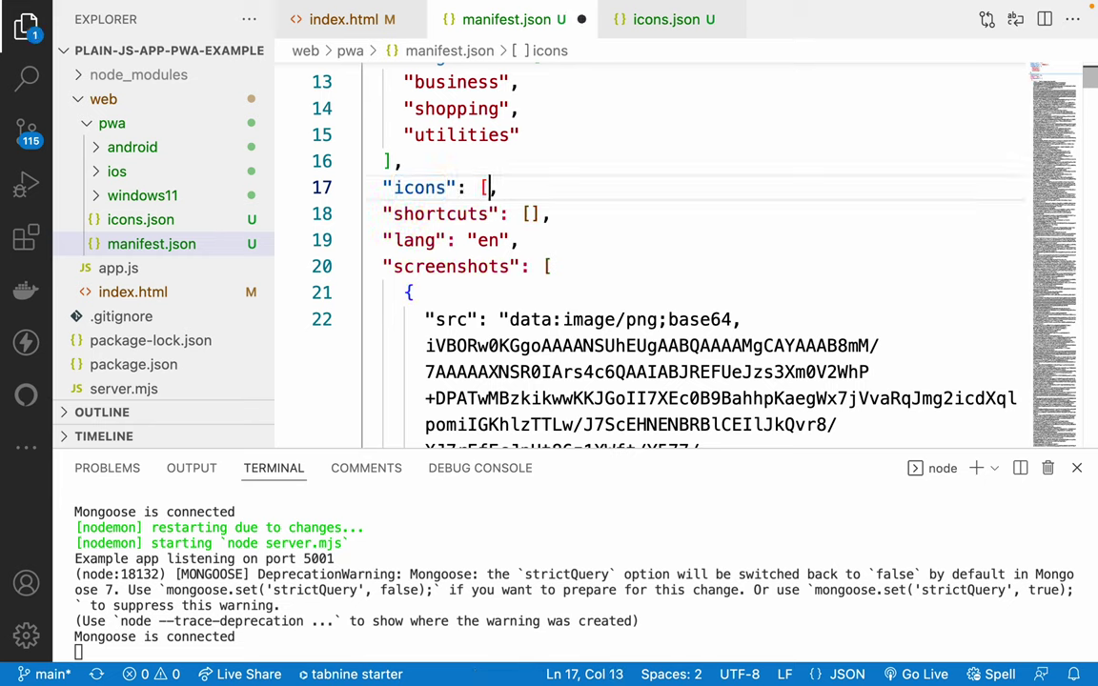
{"action": "key", "text": "BackSpace"}
{"action": "type", "text": "\"./"}
{"action": "key", "text": "Down"}
{"action": "key", "text": "Down"}
{"action": "key", "text": "Down"}
{"action": "key", "text": "Return"}
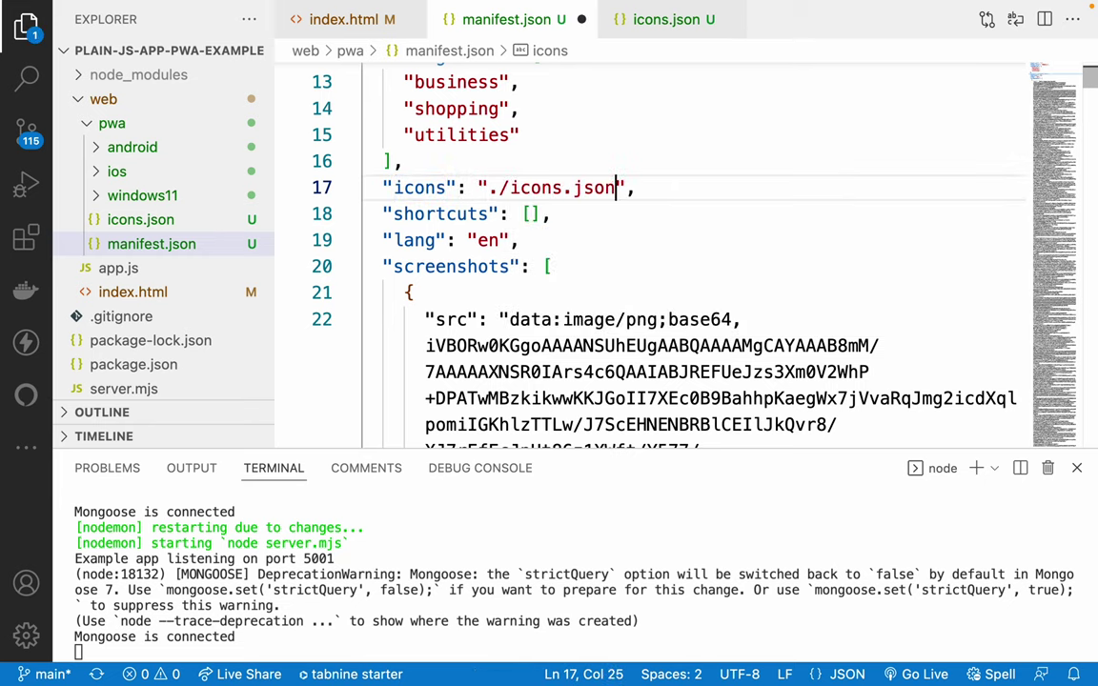
{"action": "key", "text": "ctrl+s"}
- Switch to Chrome and check the manifest's Icons section and its errors and warnings in the developer tools
{"action": "key", "text": "ctrl+Right"}
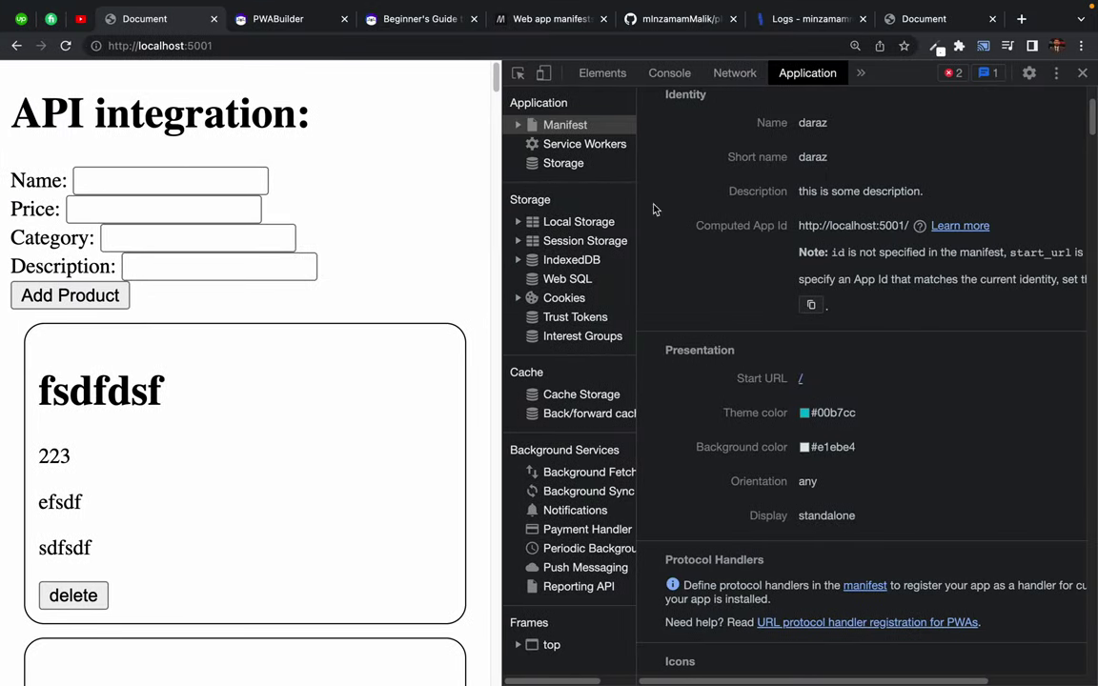
{"action": "scroll", "coordinate": [749, 287], "scroll_direction": "down", "scroll_amount": 5}
{"action": "scroll", "coordinate": [749, 287], "scroll_direction": "down", "scroll_amount": 5}
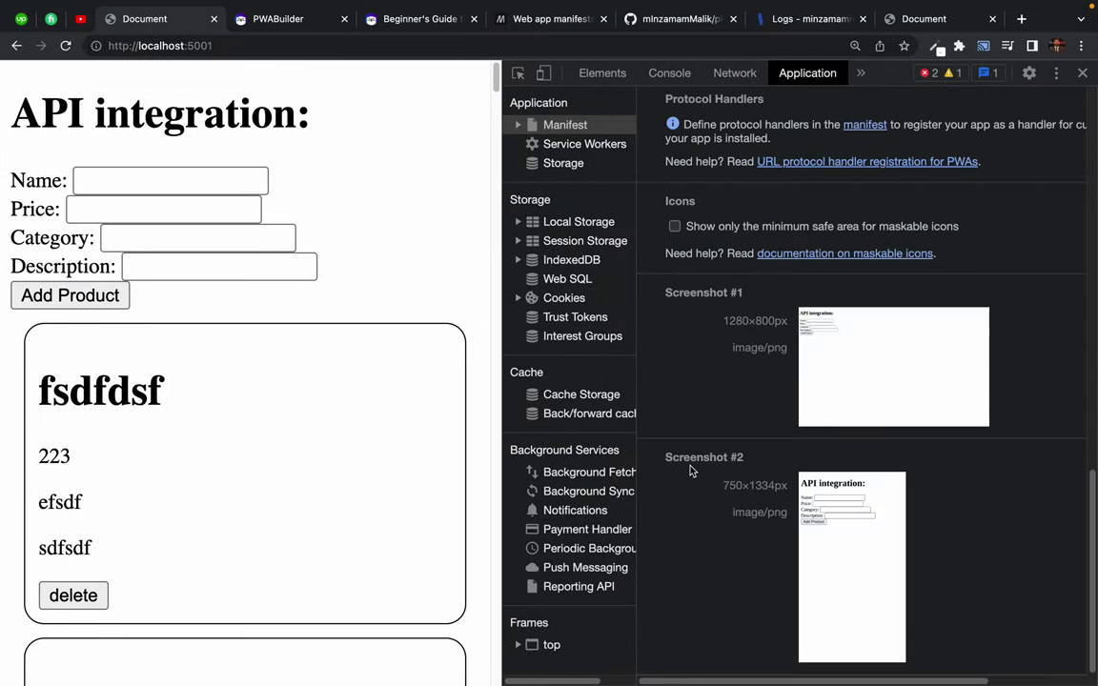
{"action": "scroll", "coordinate": [692, 469], "scroll_direction": "up", "scroll_amount": 5}
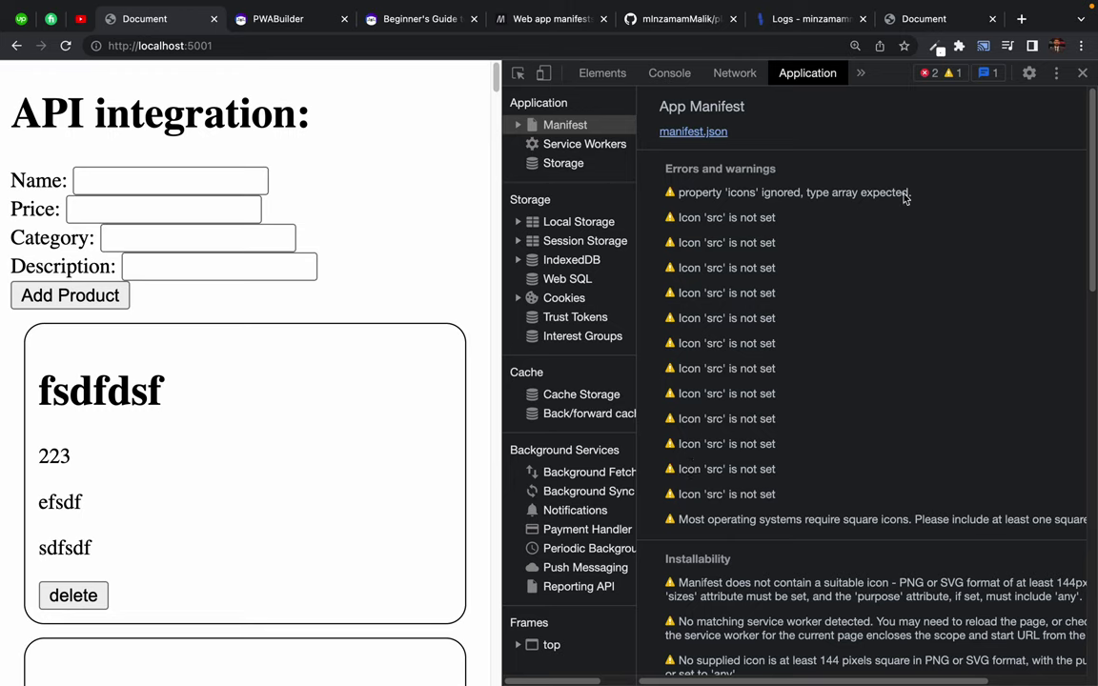
- Return to VS Code, open icons.json and save it
{"action": "key", "text": "ctrl+Left"}
{"action": "left_click", "coordinate": [664, 21]}
{"action": "left_click", "coordinate": [567, 117]}
{"action": "key", "text": "ctrl+v"}
{"action": "key", "text": "ctrl+s"}
- Switch to Chrome, reload the localhost:5001 page and recheck the manifest's icons and warnings
{"action": "key", "text": "ctrl+Right"}
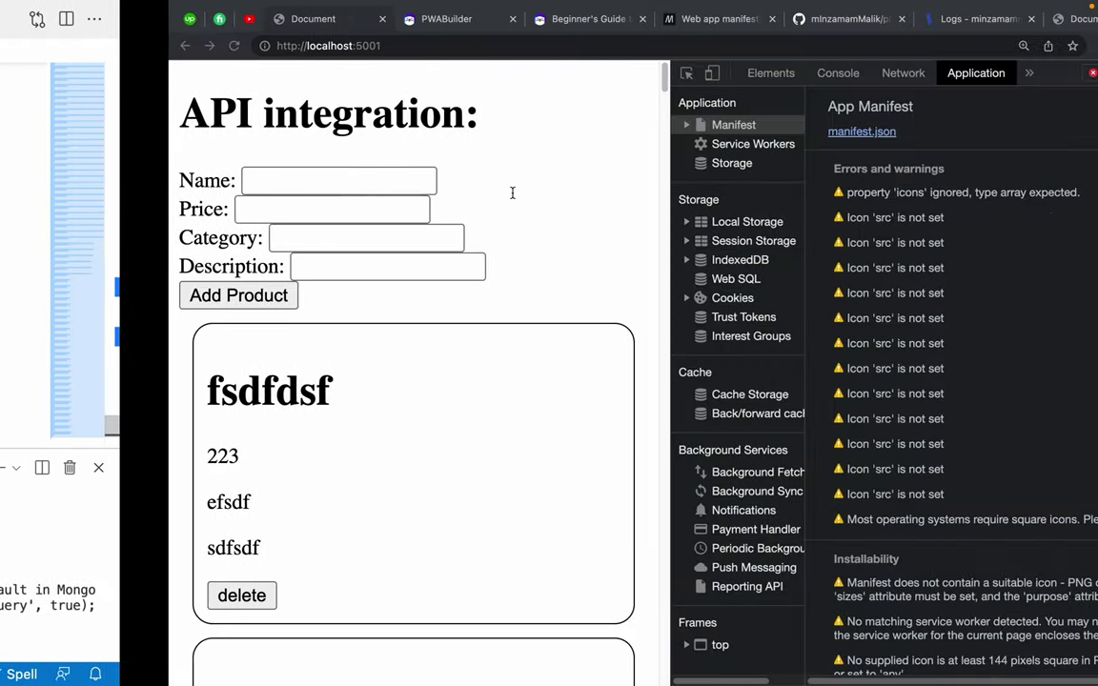
{"action": "left_click", "coordinate": [65, 46]}
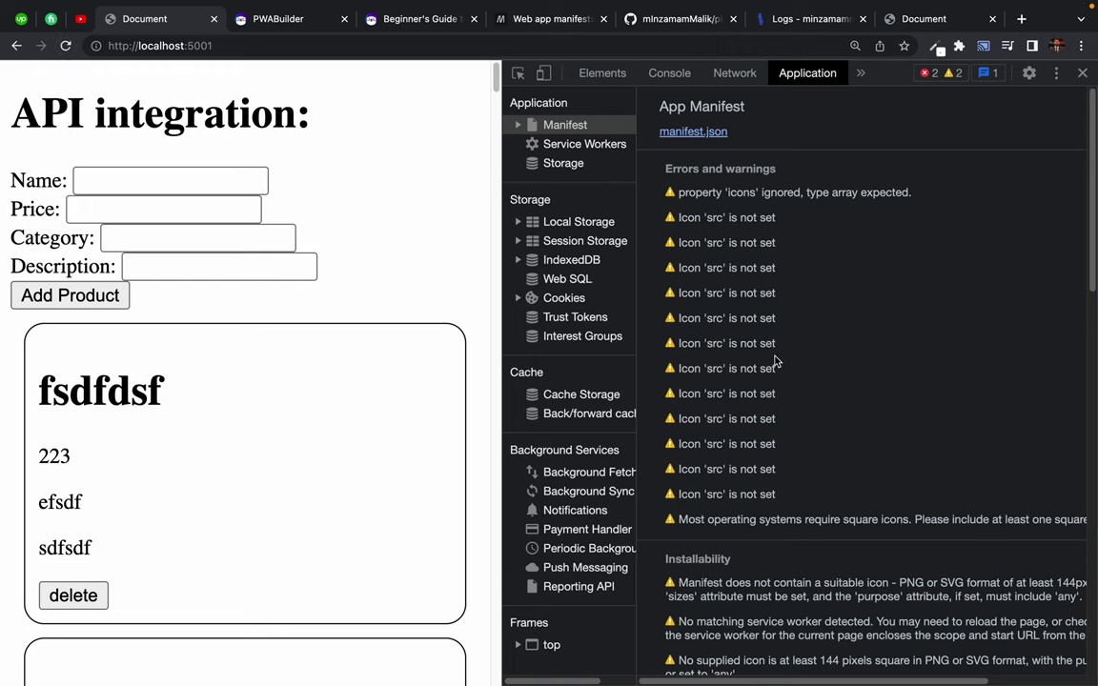
{"action": "scroll", "coordinate": [774, 361], "scroll_direction": "down", "scroll_amount": 10}
{"action": "scroll", "coordinate": [774, 357], "scroll_direction": "up", "scroll_amount": 10}
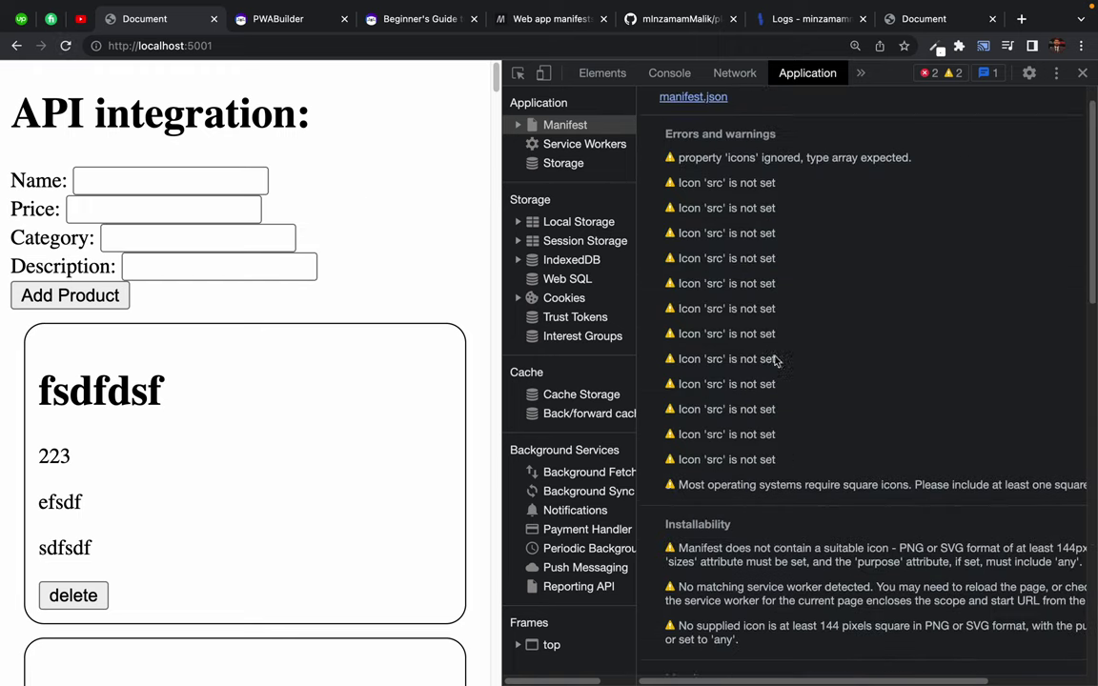
{"action": "right_click", "coordinate": [68, 44]}
{"action": "left_click", "coordinate": [95, 116]}
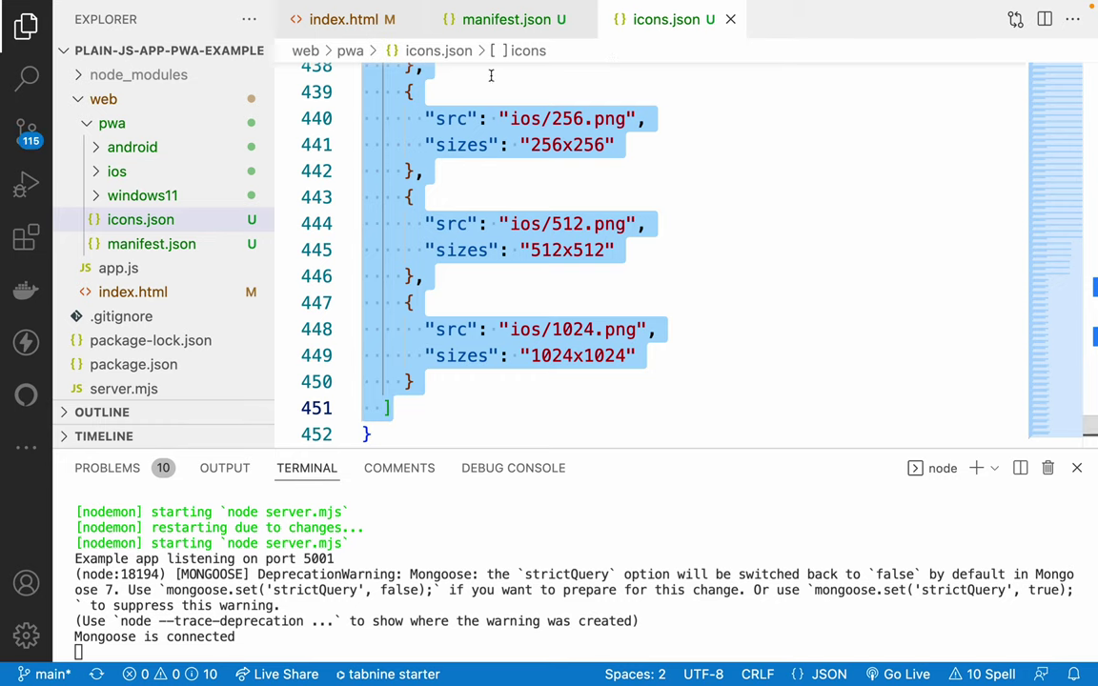
- In VS Code, reduce icons.json to a bare array by deleting the outer braces and the "icons" key, then reformat and save it
{"action": "scroll", "coordinate": [512, 75], "scroll_direction": "up", "scroll_amount": 20}
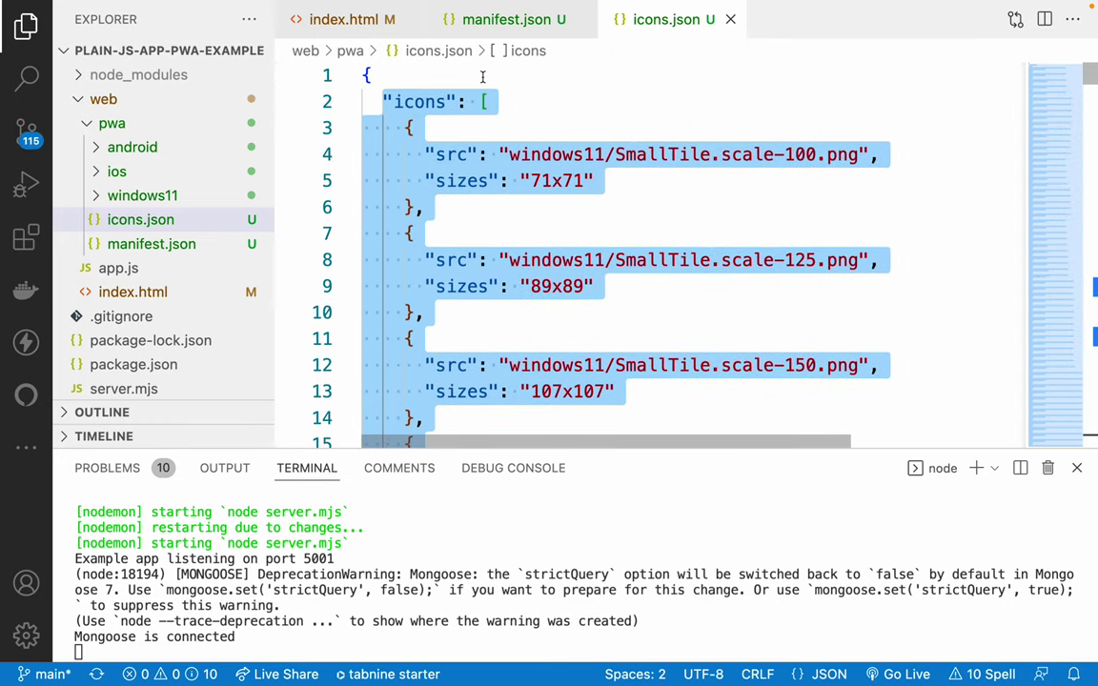
{"action": "left_click", "coordinate": [441, 75]}
{"action": "left_click_drag", "start_coordinate": [481, 102], "coordinate": [364, 75]}
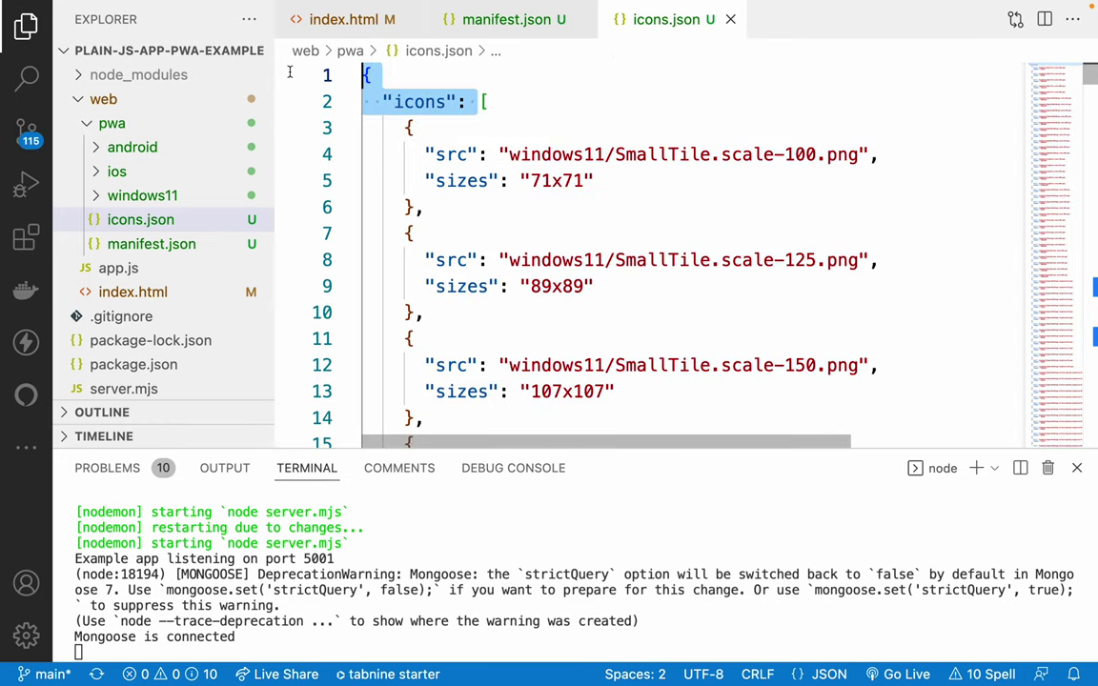
{"action": "key", "text": "BackSpace"}
{"action": "scroll", "coordinate": [327, 209], "scroll_direction": "down", "scroll_amount": 20}
{"action": "scroll", "coordinate": [326, 210], "scroll_direction": "down", "scroll_amount": 20}
{"action": "scroll", "coordinate": [478, 276], "scroll_direction": "up", "scroll_amount": 3}
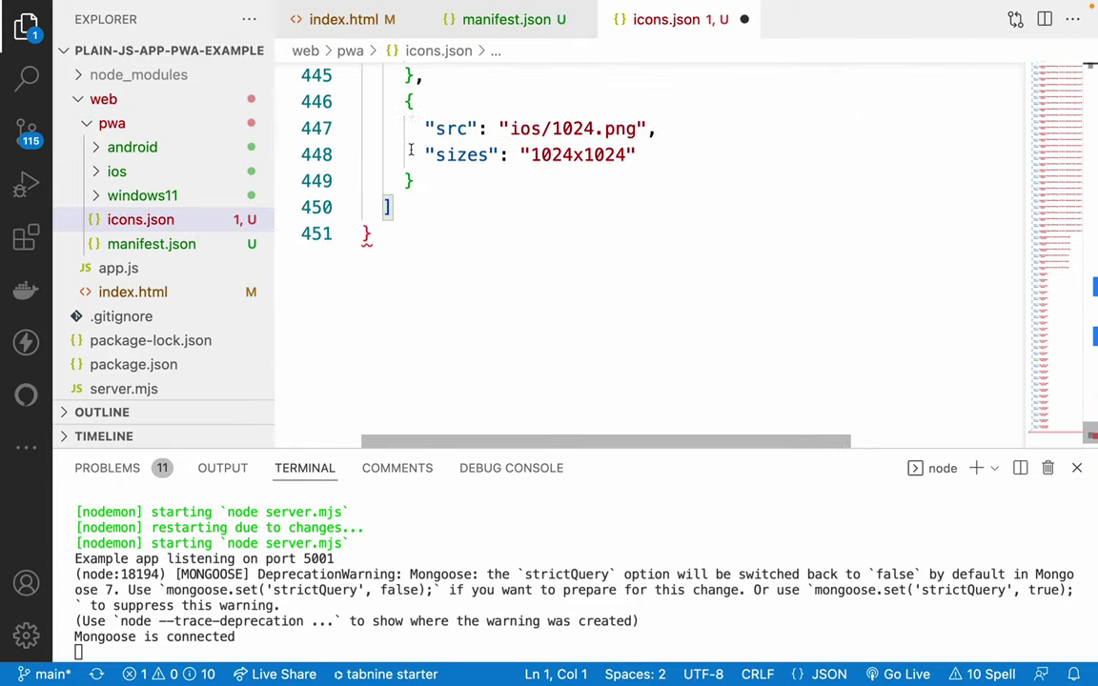
{"action": "left_click", "coordinate": [400, 301]}
{"action": "key", "text": "BackSpace"}
{"action": "key", "text": "BackSpace"}
{"action": "key", "text": "shift+alt+f"}
{"action": "key", "text": "ctrl+s"}
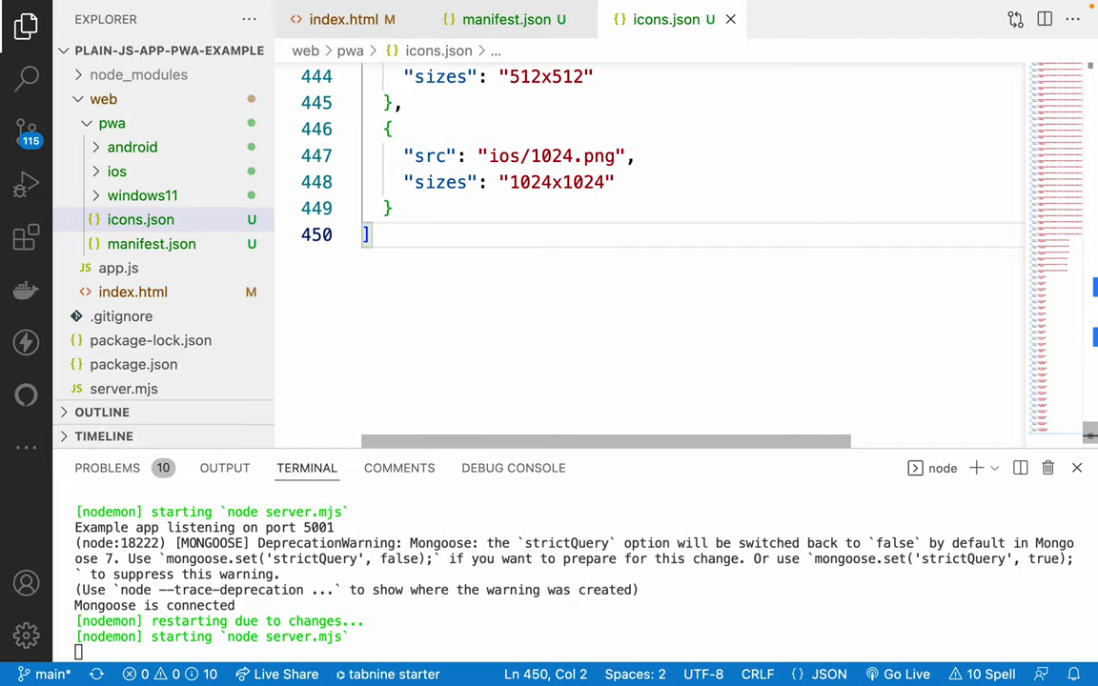
{"action": "scroll", "coordinate": [1090, 436], "scroll_direction": "up", "scroll_amount": 20}
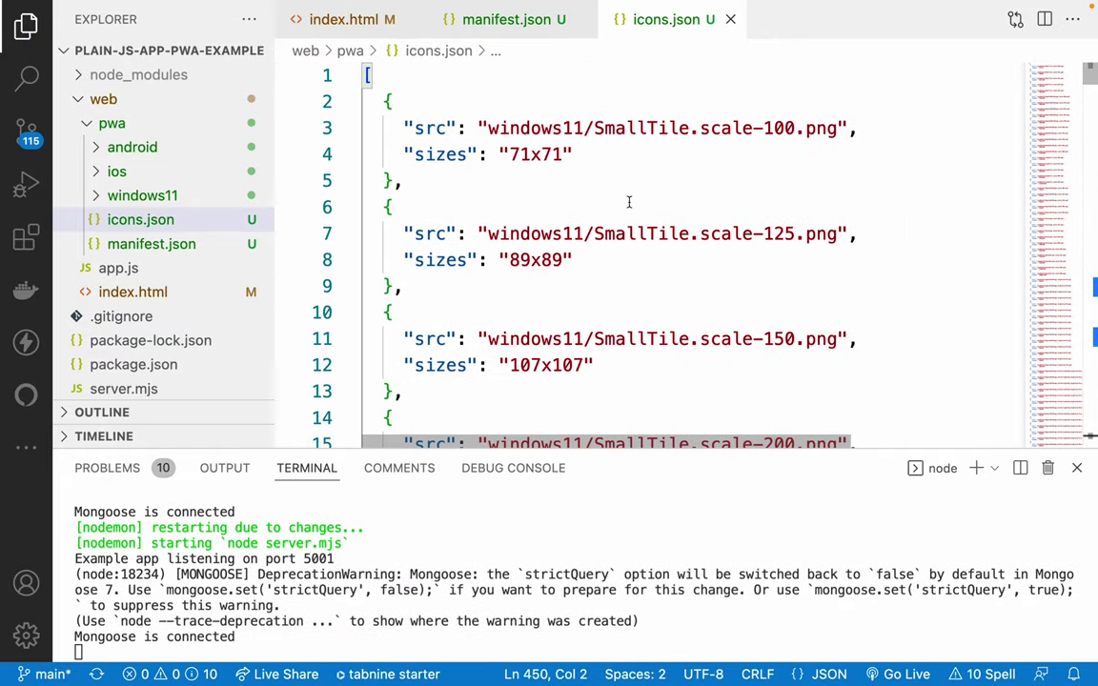
- Switch to Chrome and reload the page to check how the manifest handles the bare array in icons.json
{"action": "key", "text": "super+Tab"}
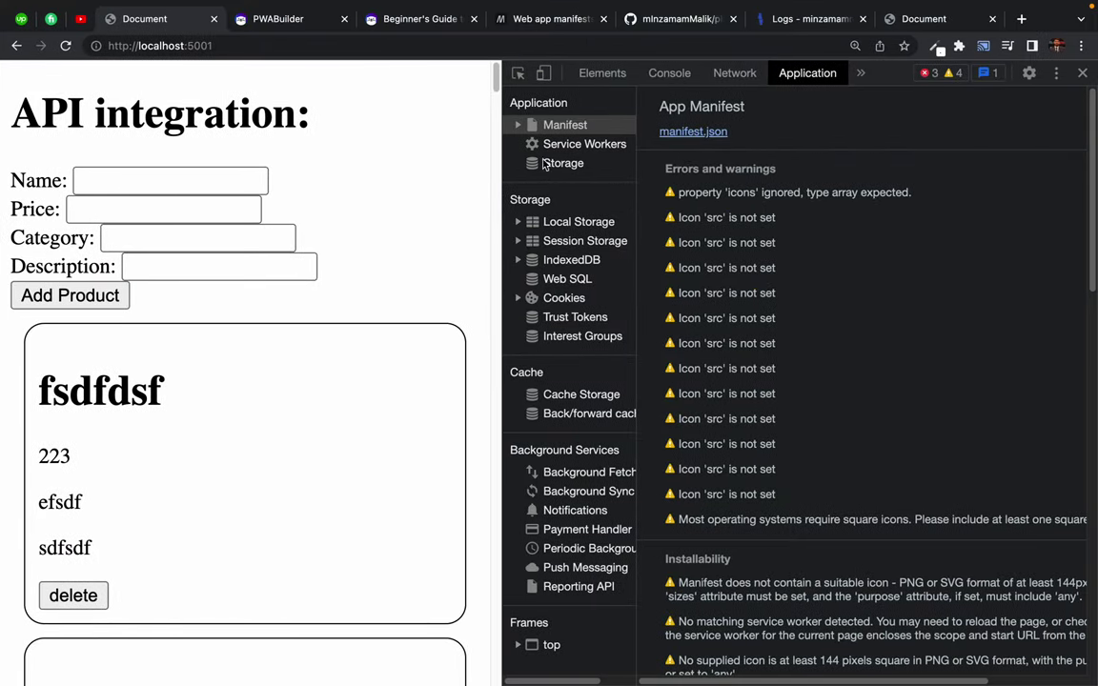
{"action": "right_click", "coordinate": [64, 45]}
{"action": "left_click", "coordinate": [88, 116]}
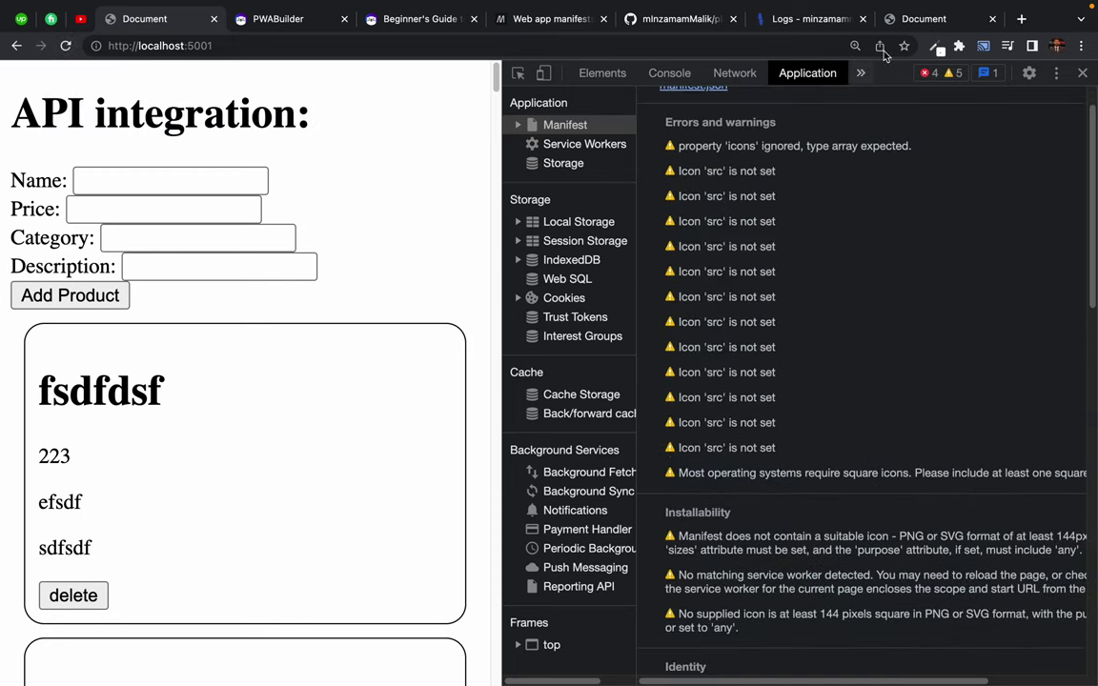
- Search Google in a new tab for "separate file of icons manifest"
{"action": "left_click", "coordinate": [1021, 20]}
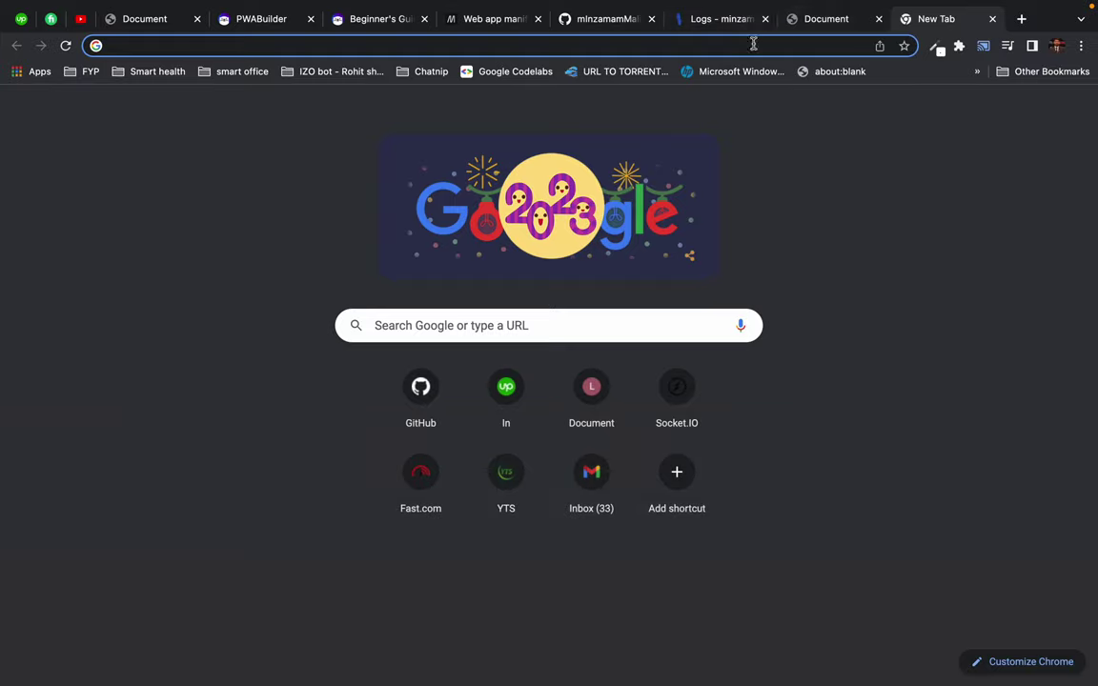
{"action": "left_click", "coordinate": [752, 44]}
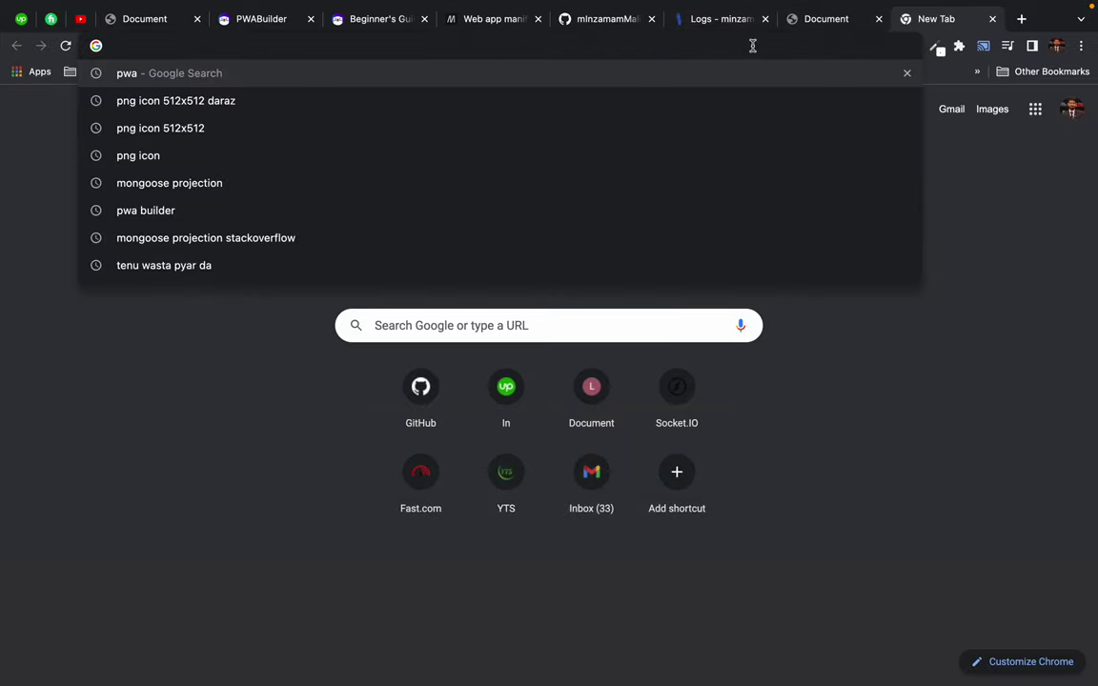
{"action": "type", "text": "ico"}
{"action": "key", "text": "BackSpace"}
{"action": "key", "text": "BackSpace"}
{"action": "key", "text": "BackSpace"}
{"action": "type", "text": "seprate"}
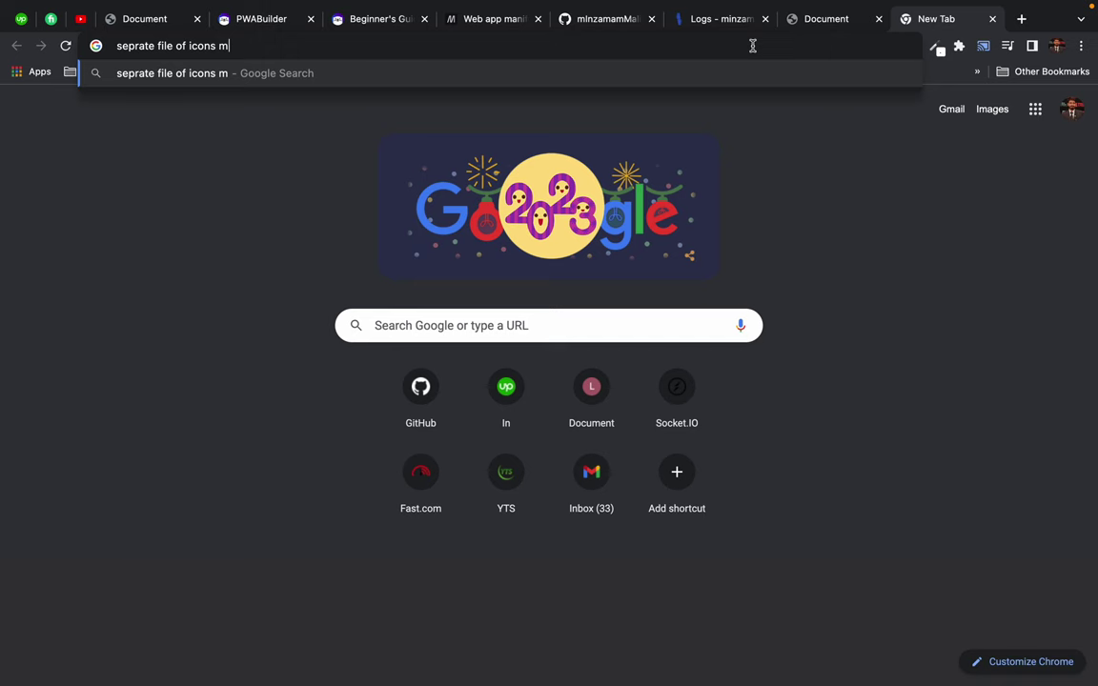
{"action": "type", "text": "file of icons menifest"}
{"action": "key", "text": "Return"}
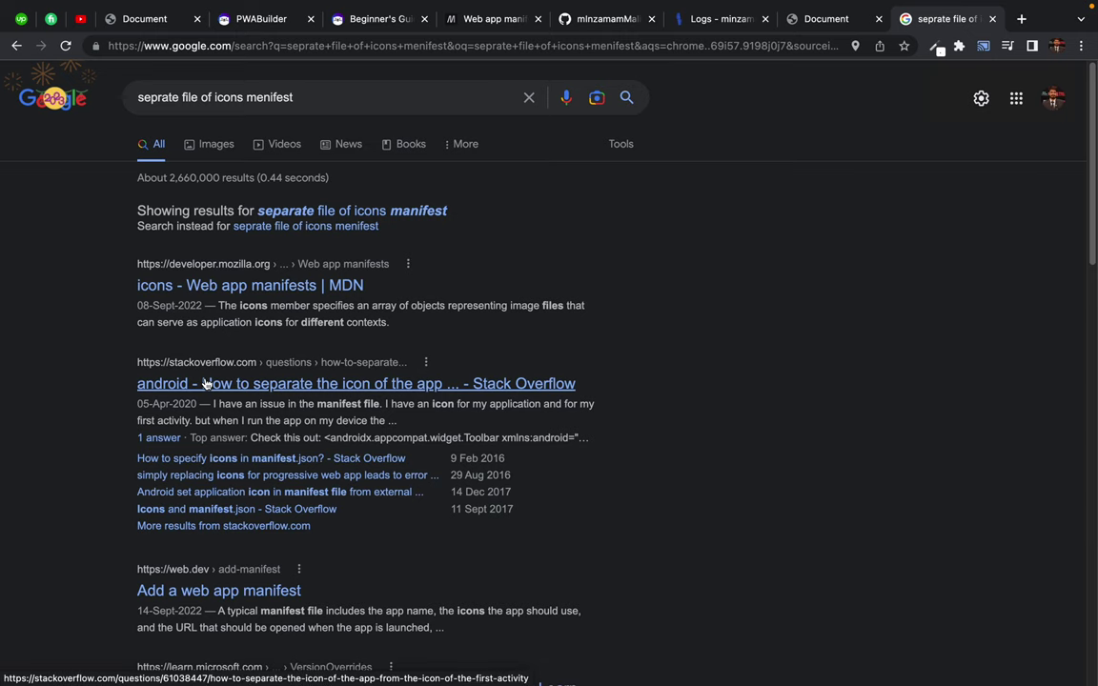
{"action": "left_click", "coordinate": [286, 210]}
- Open the Stack Overflow question "How to specify icons in manifest.json?" in its own tab, read its answer and close it
{"action": "scroll", "coordinate": [151, 431], "scroll_direction": "down", "scroll_amount": 3}
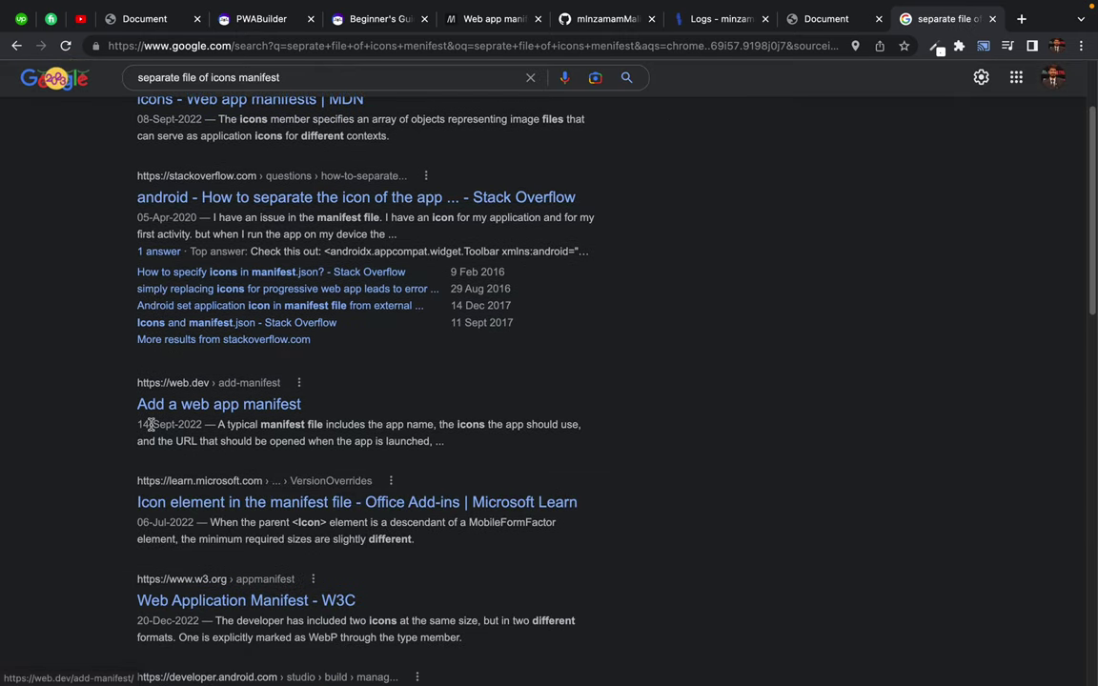
{"action": "left_click", "coordinate": [205, 274], "text": "super"}
{"action": "key", "text": "ctrl+Tab"}
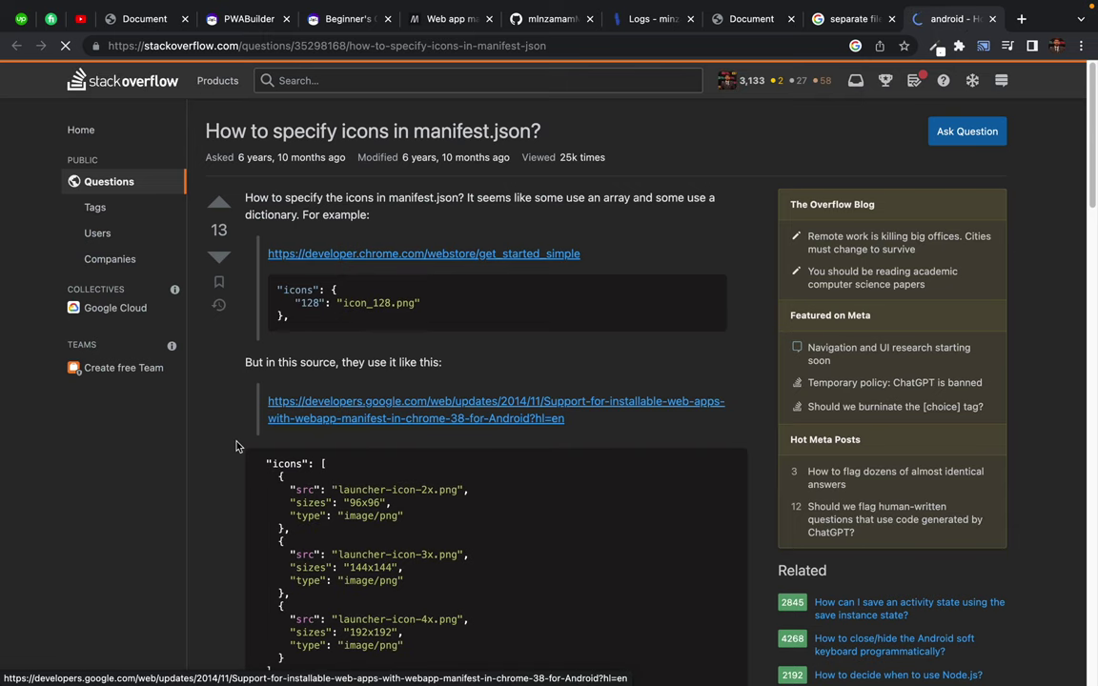
{"action": "scroll", "coordinate": [238, 446], "scroll_direction": "down", "scroll_amount": 7}
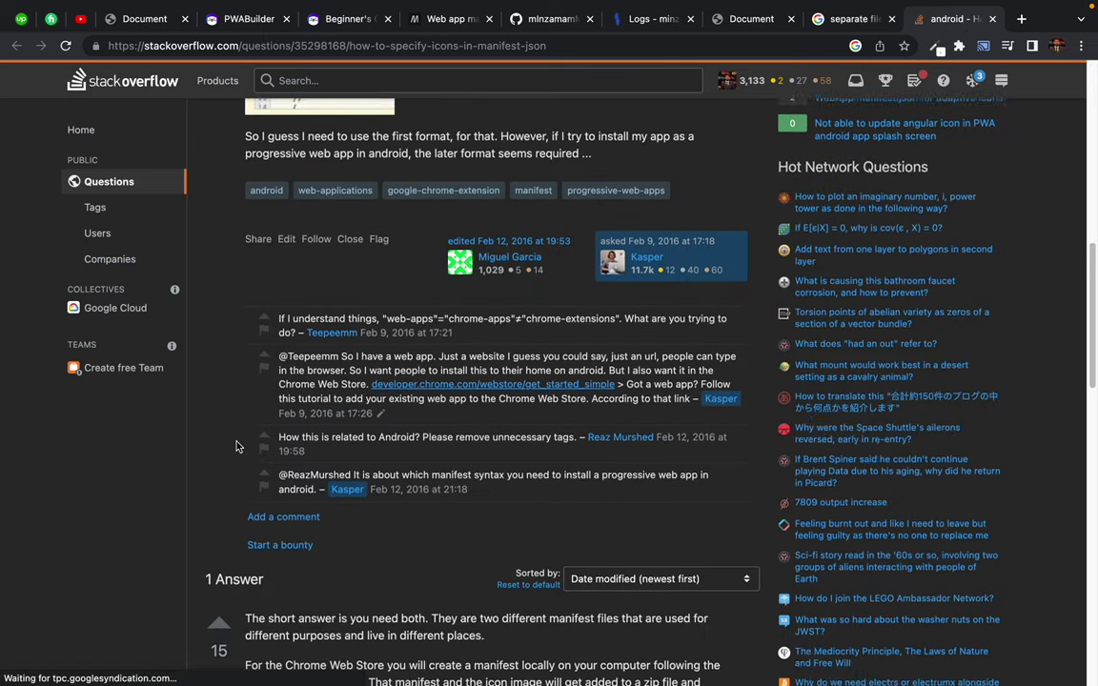
{"action": "scroll", "coordinate": [238, 446], "scroll_direction": "down", "scroll_amount": 5}
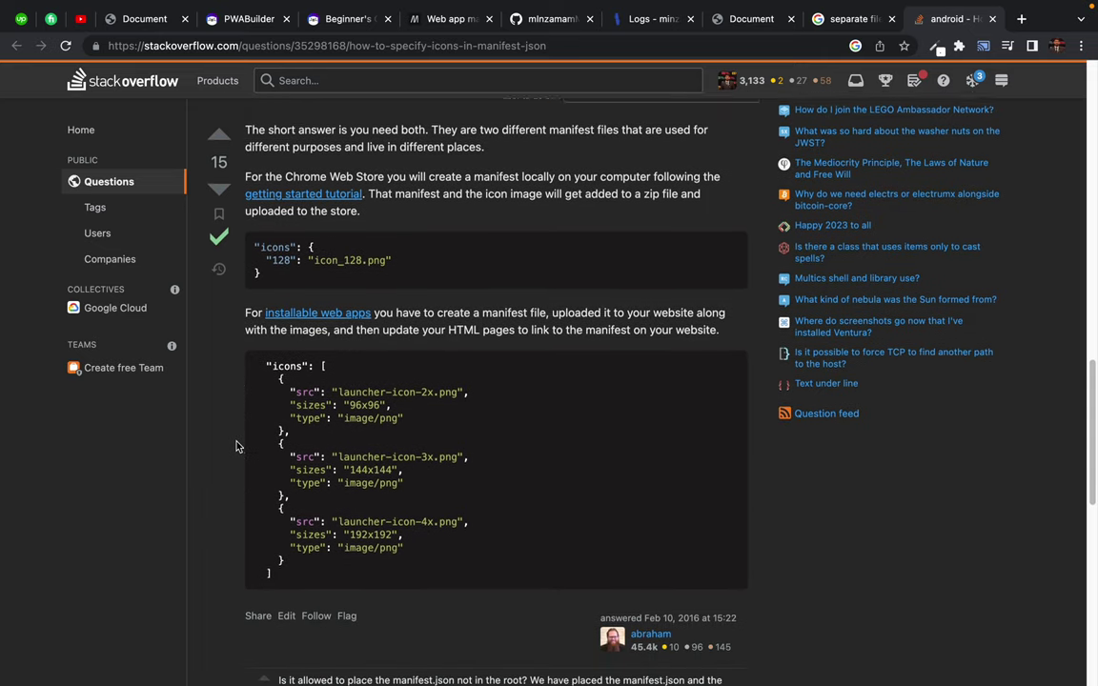
{"action": "scroll", "coordinate": [237, 446], "scroll_direction": "down", "scroll_amount": 4}
{"action": "scroll", "coordinate": [238, 446], "scroll_direction": "up", "scroll_amount": 5}
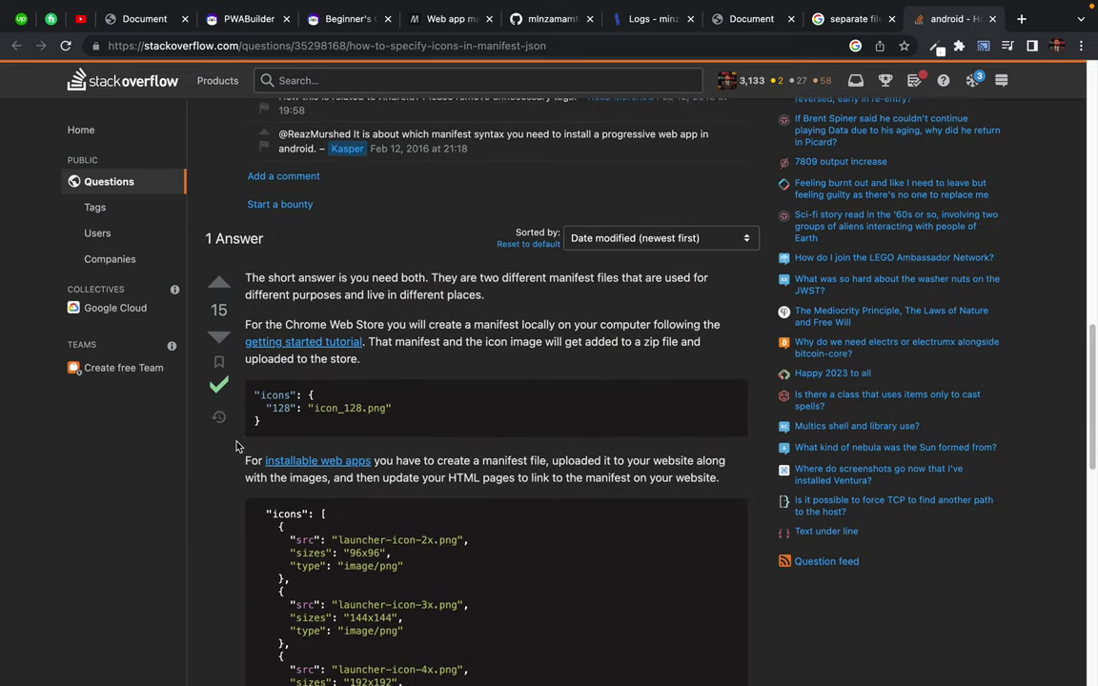
{"action": "key", "text": "super+w"}
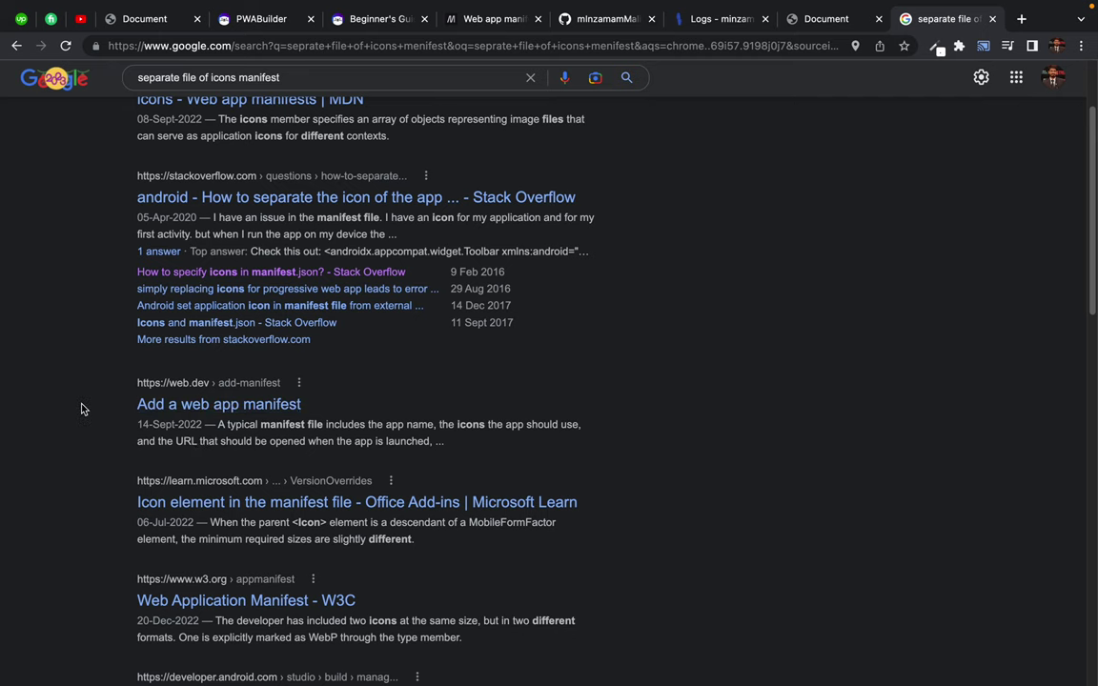
- Open the MDN "icons - Web app manifests" result in its own tab and examine the member's type, examples and src values
{"action": "scroll", "coordinate": [82, 409], "scroll_direction": "down", "scroll_amount": 3}
{"action": "scroll", "coordinate": [88, 331], "scroll_direction": "up", "scroll_amount": 5}
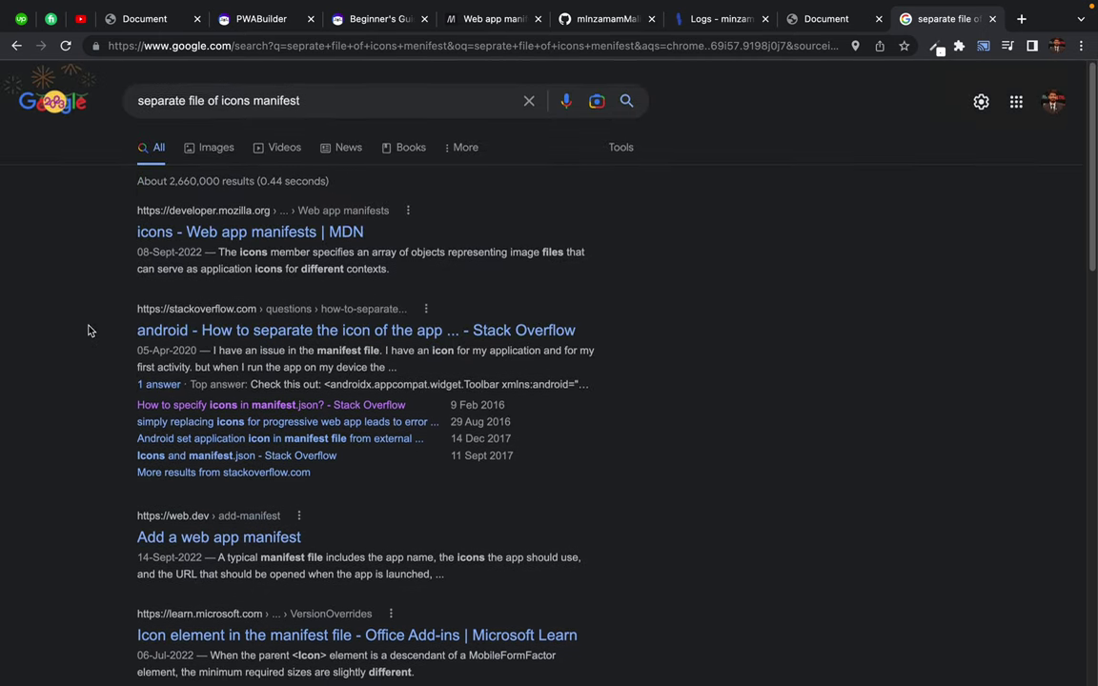
{"action": "left_click", "coordinate": [216, 230], "text": "super"}
{"action": "key", "text": "ctrl+Tab"}
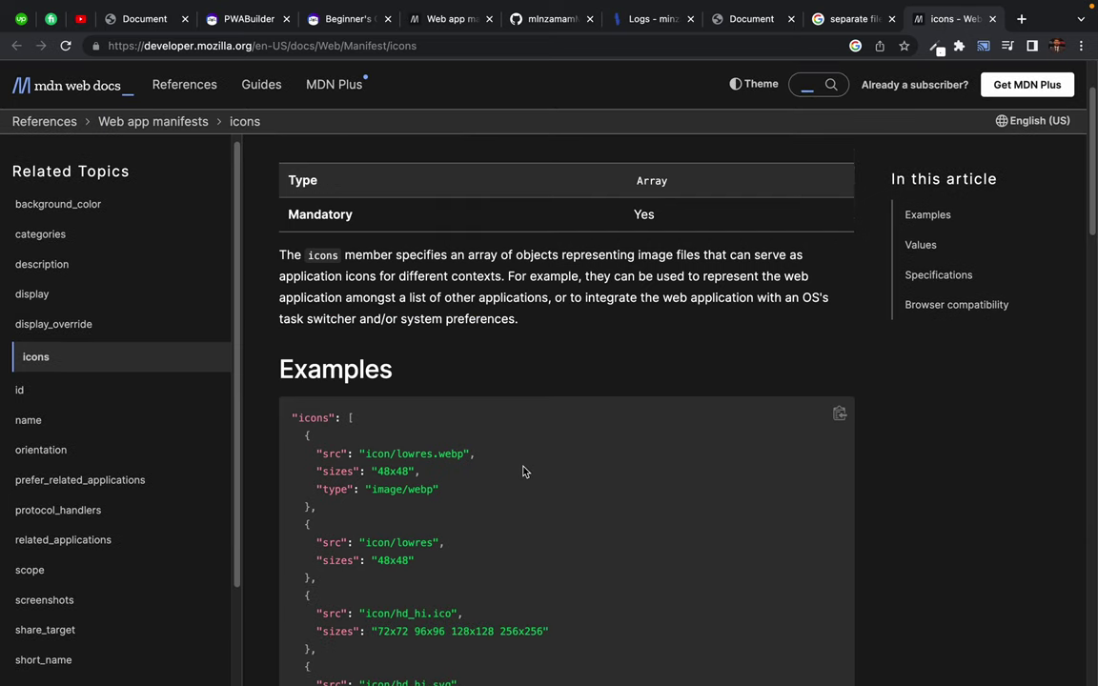
{"action": "scroll", "coordinate": [522, 471], "scroll_direction": "down", "scroll_amount": 8}
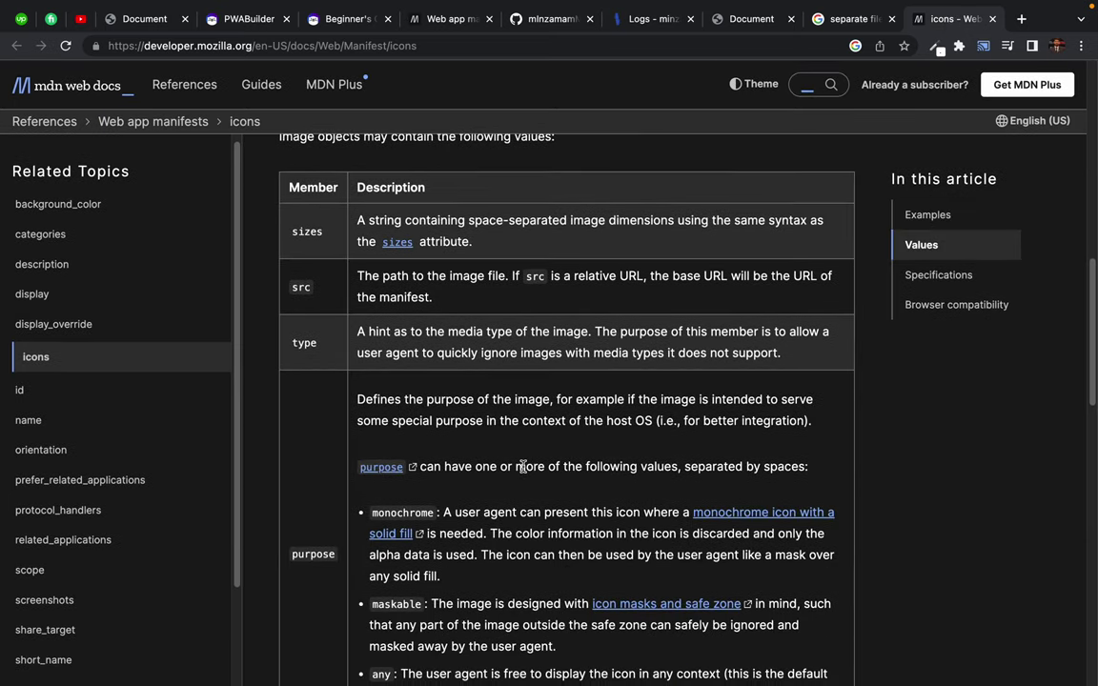
{"action": "scroll", "coordinate": [522, 466], "scroll_direction": "down", "scroll_amount": 3}
{"action": "scroll", "coordinate": [522, 471], "scroll_direction": "up", "scroll_amount": 5}
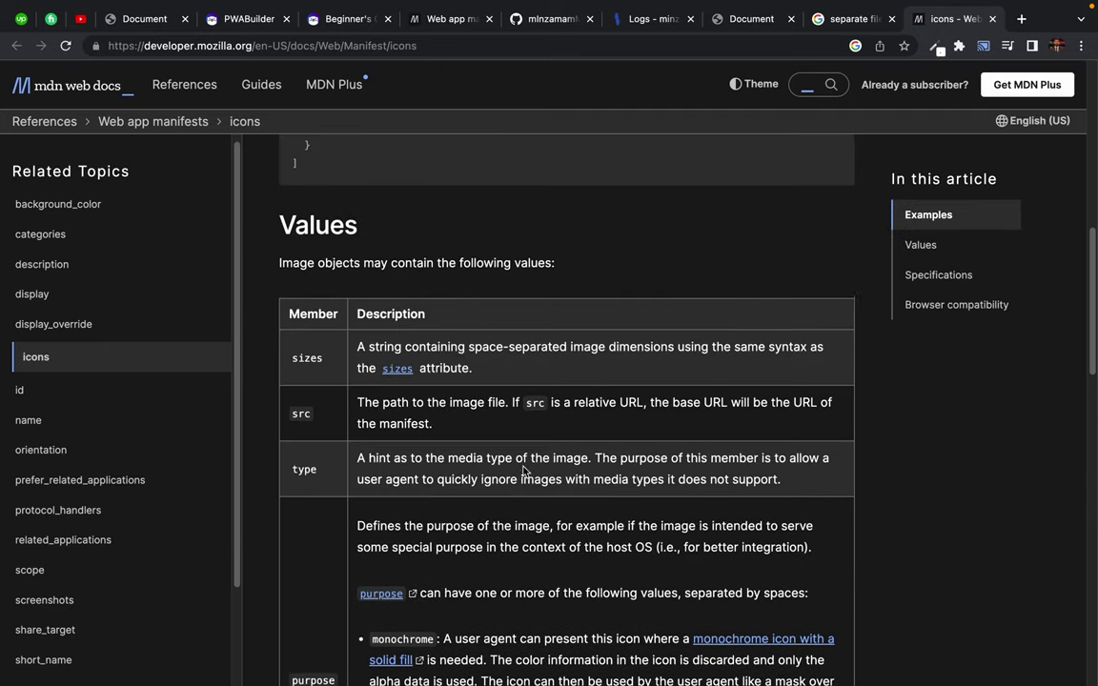
{"action": "scroll", "coordinate": [522, 471], "scroll_direction": "up", "scroll_amount": 5}
{"action": "scroll", "coordinate": [522, 469], "scroll_direction": "down", "scroll_amount": 7}
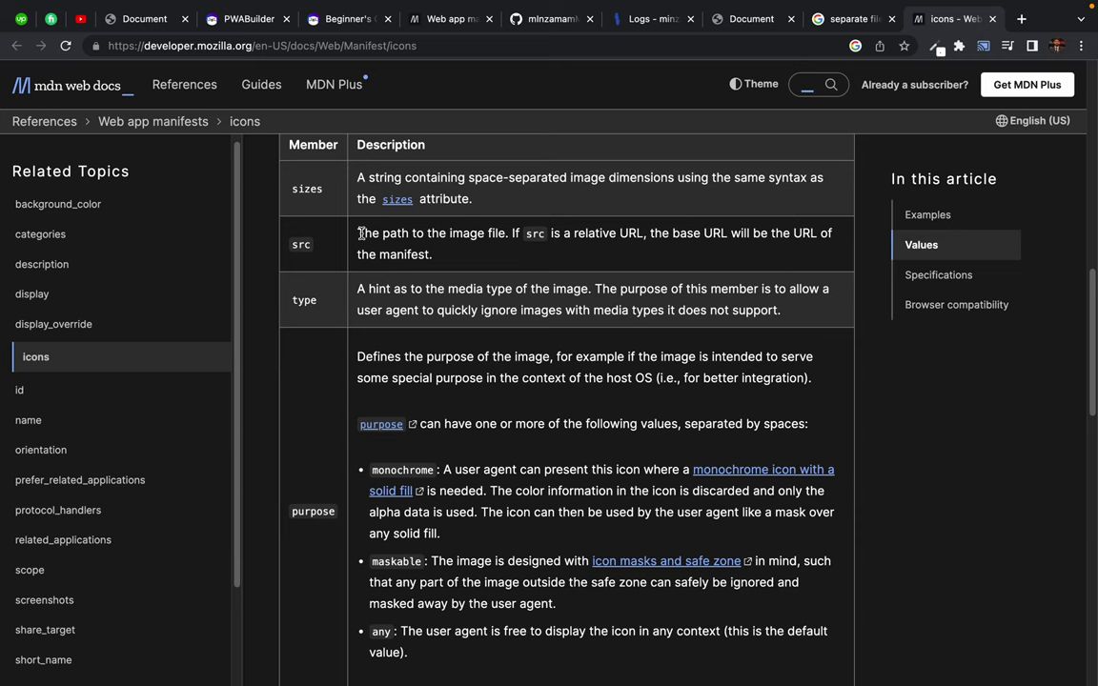
{"action": "left_click_drag", "start_coordinate": [360, 233], "coordinate": [465, 239]}
{"action": "left_click", "coordinate": [448, 287]}
{"action": "scroll", "coordinate": [377, 298], "scroll_direction": "up", "scroll_amount": 3}
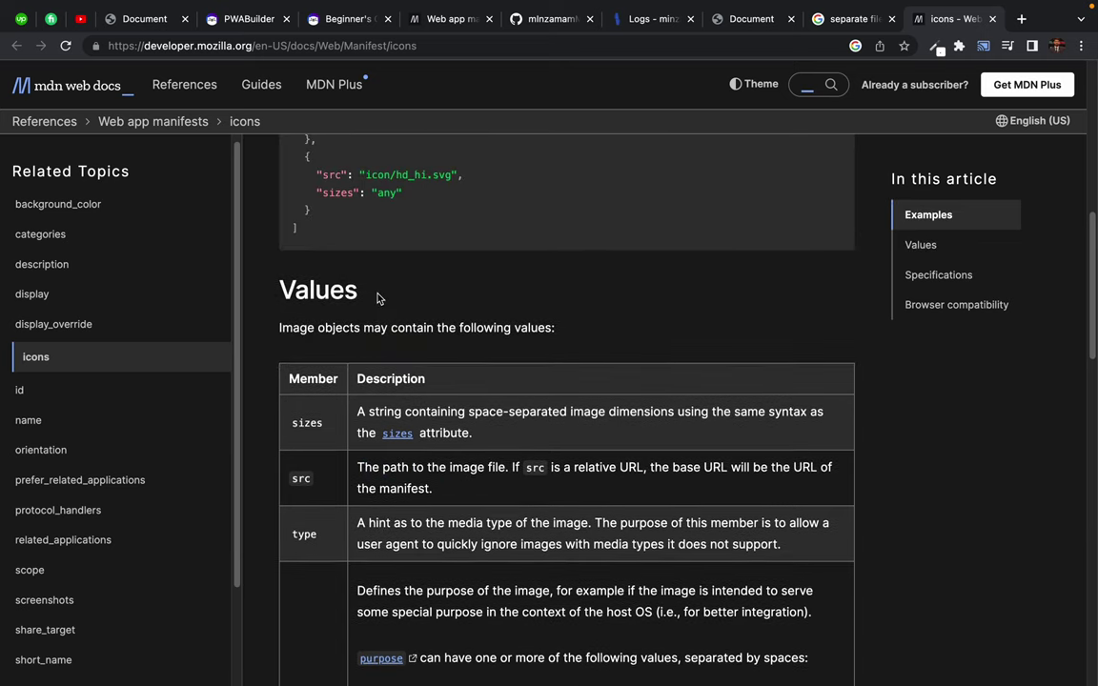
- Read the src, type and purpose descriptions on the MDN icons page and compare them with the example icons array
{"action": "scroll", "coordinate": [377, 298], "scroll_direction": "up", "scroll_amount": 3}
{"action": "scroll", "coordinate": [378, 299], "scroll_direction": "down", "scroll_amount": 4}
{"action": "scroll", "coordinate": [378, 298], "scroll_direction": "down", "scroll_amount": 2}
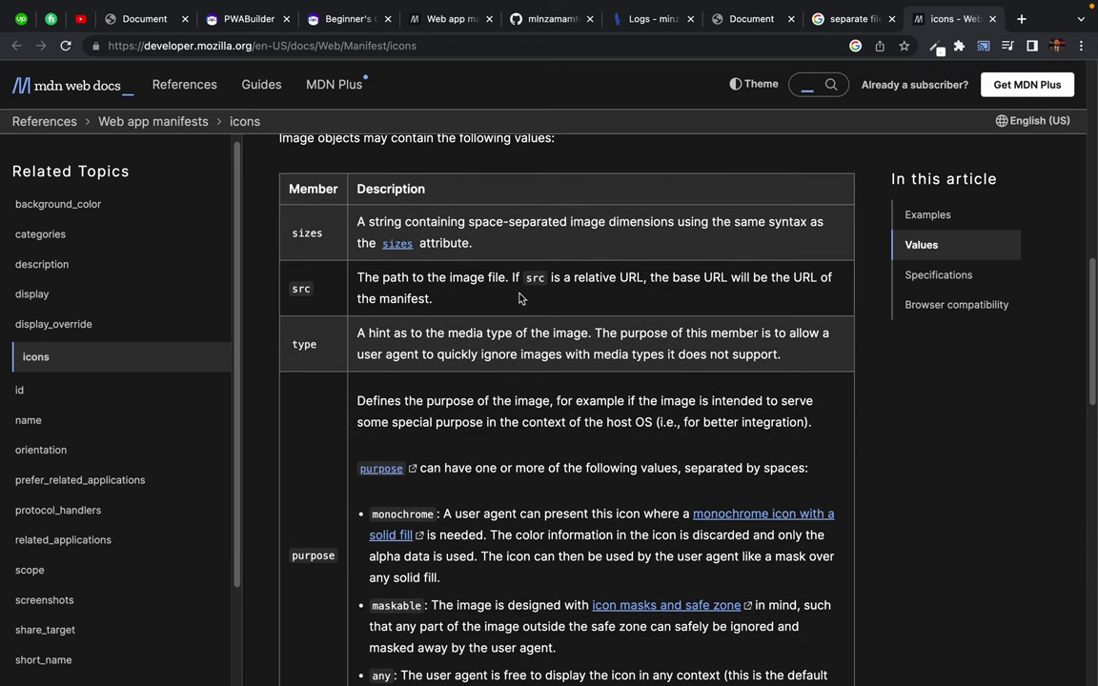
{"action": "left_click_drag", "start_coordinate": [394, 284], "coordinate": [457, 306]}
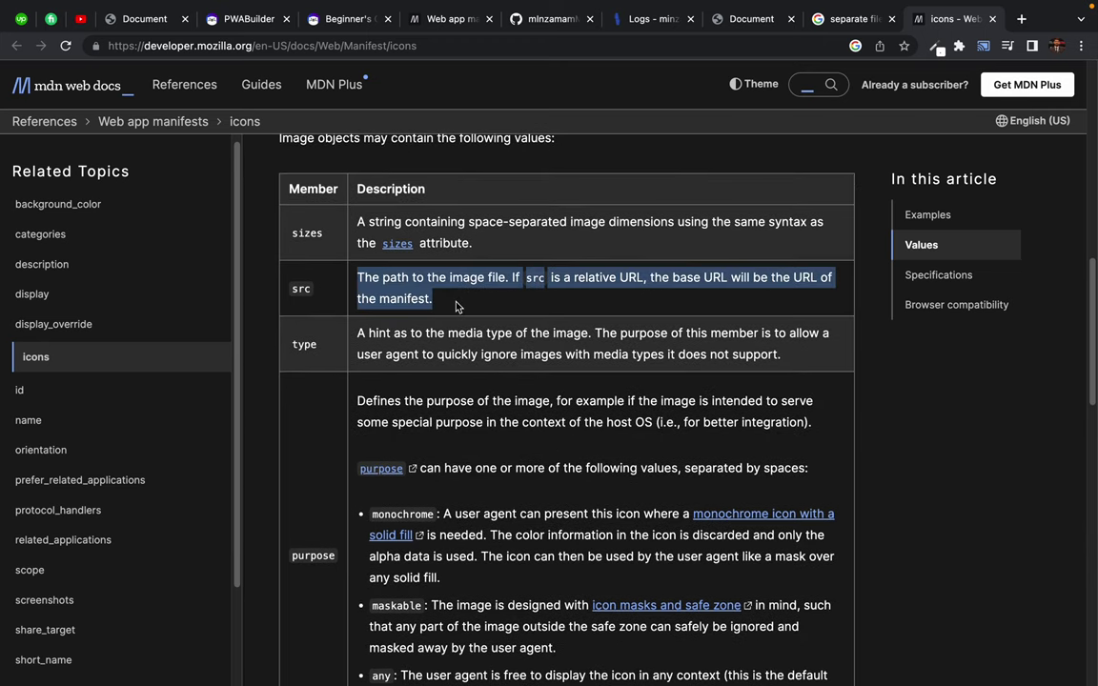
{"action": "left_click", "coordinate": [456, 306]}
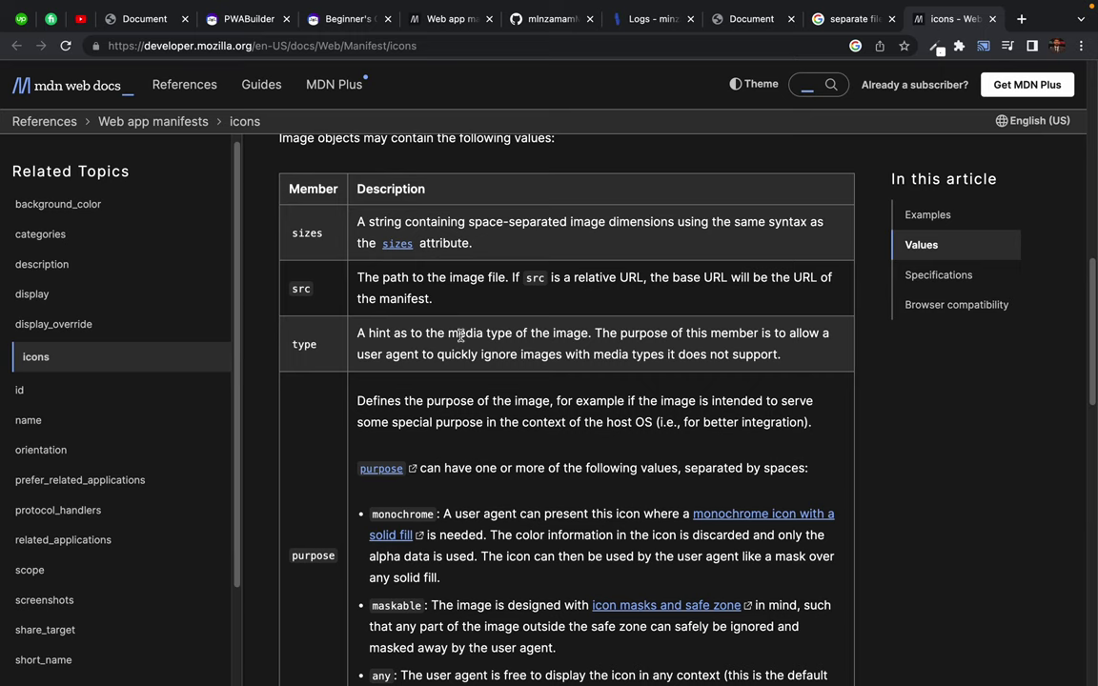
{"action": "scroll", "coordinate": [493, 465], "scroll_direction": "down", "scroll_amount": 6}
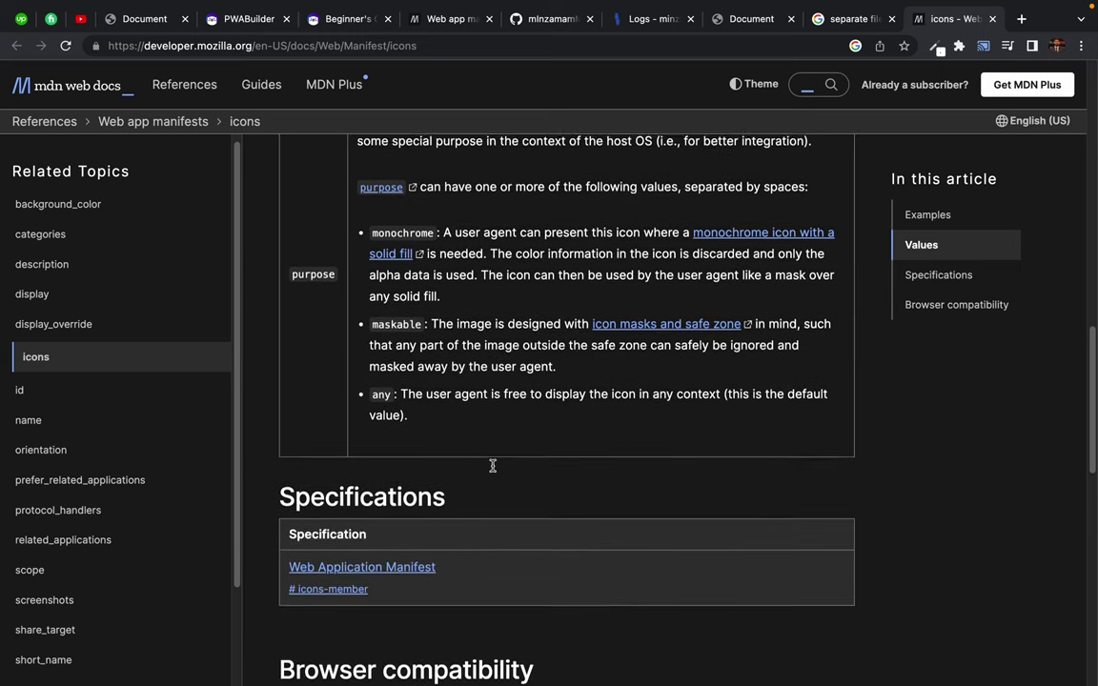
{"action": "scroll", "coordinate": [492, 469], "scroll_direction": "down", "scroll_amount": 8}
{"action": "scroll", "coordinate": [493, 469], "scroll_direction": "up", "scroll_amount": 18}
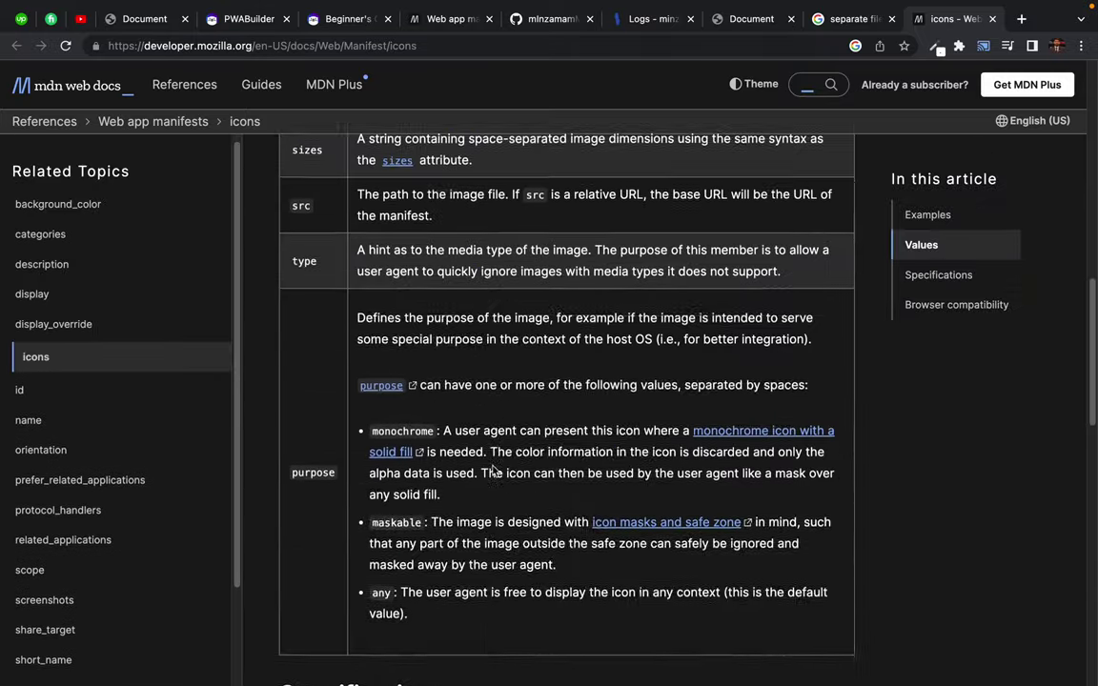
{"action": "scroll", "coordinate": [492, 470], "scroll_direction": "up", "scroll_amount": 1}
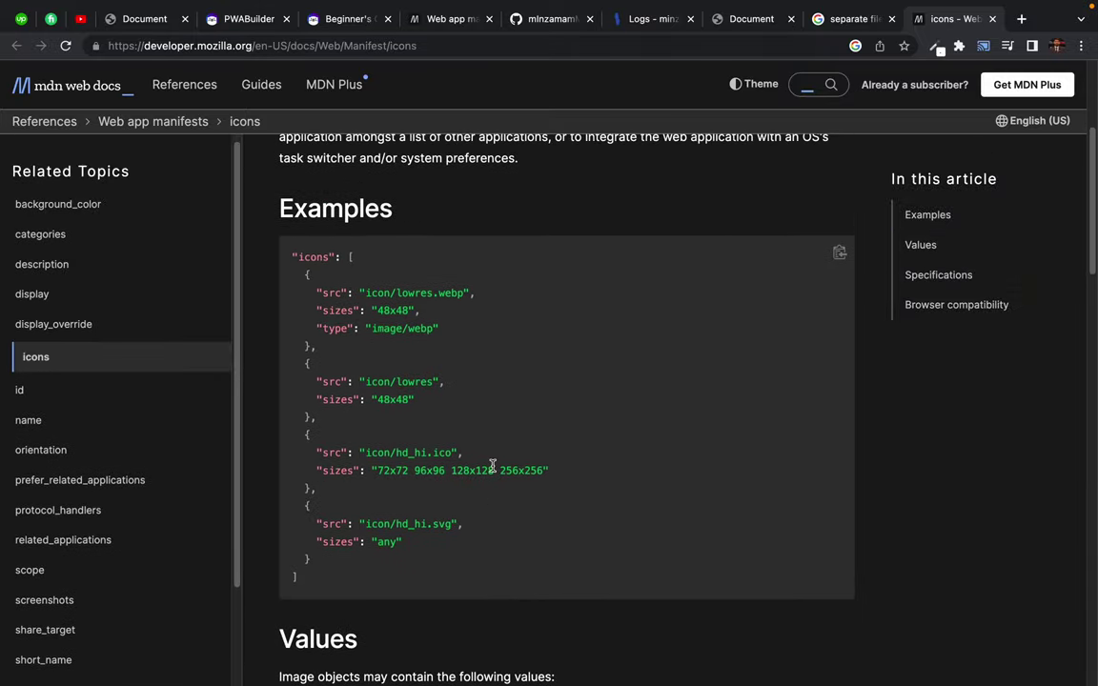
{"action": "scroll", "coordinate": [493, 465], "scroll_direction": "down", "scroll_amount": 1}
{"action": "scroll", "coordinate": [492, 467], "scroll_direction": "up", "scroll_amount": 5}
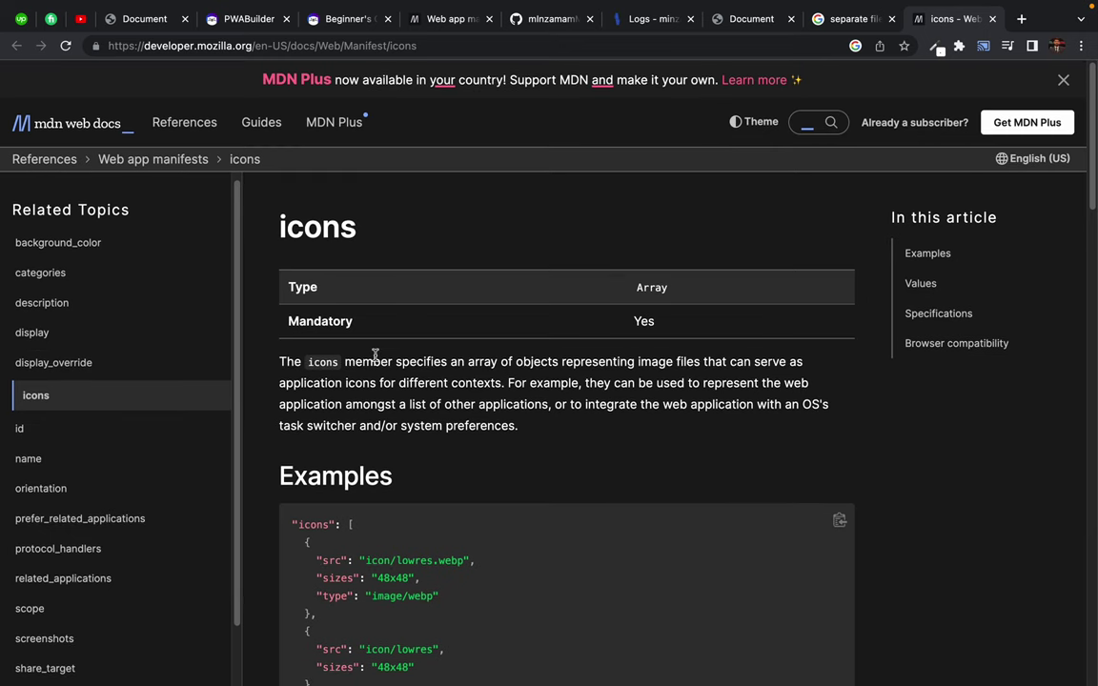
- Check the "Image objects may contain the following values" section against the last example icon object, then close the MDN icons page
{"action": "scroll", "coordinate": [355, 396], "scroll_direction": "down", "scroll_amount": 7}
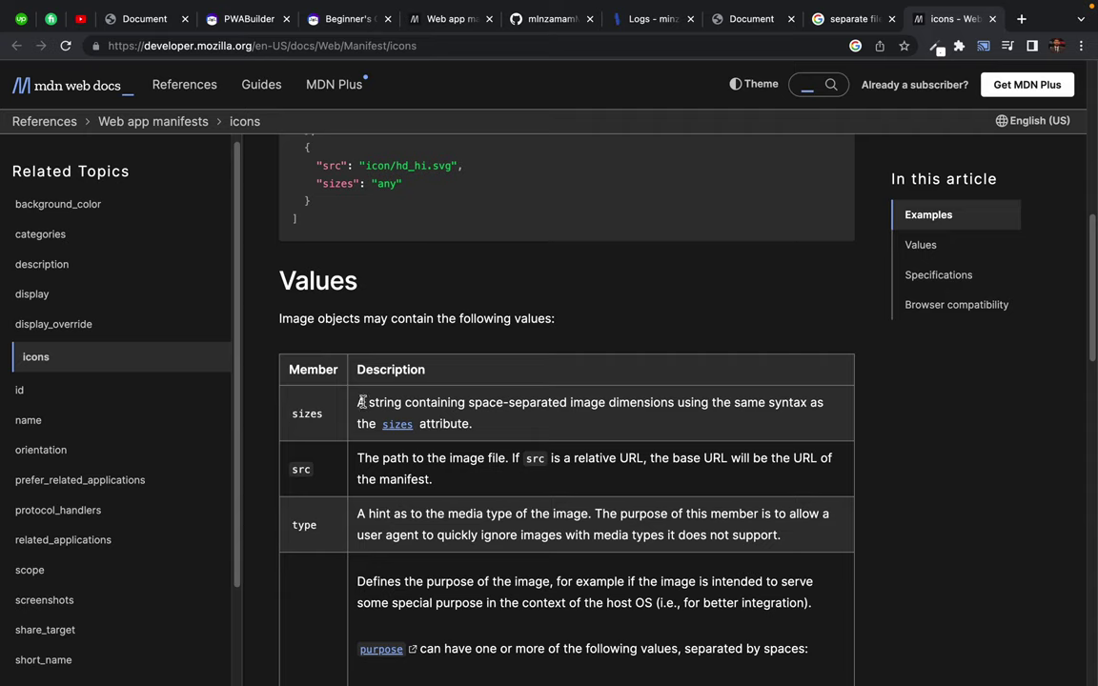
{"action": "scroll", "coordinate": [306, 413], "scroll_direction": "down", "scroll_amount": 3}
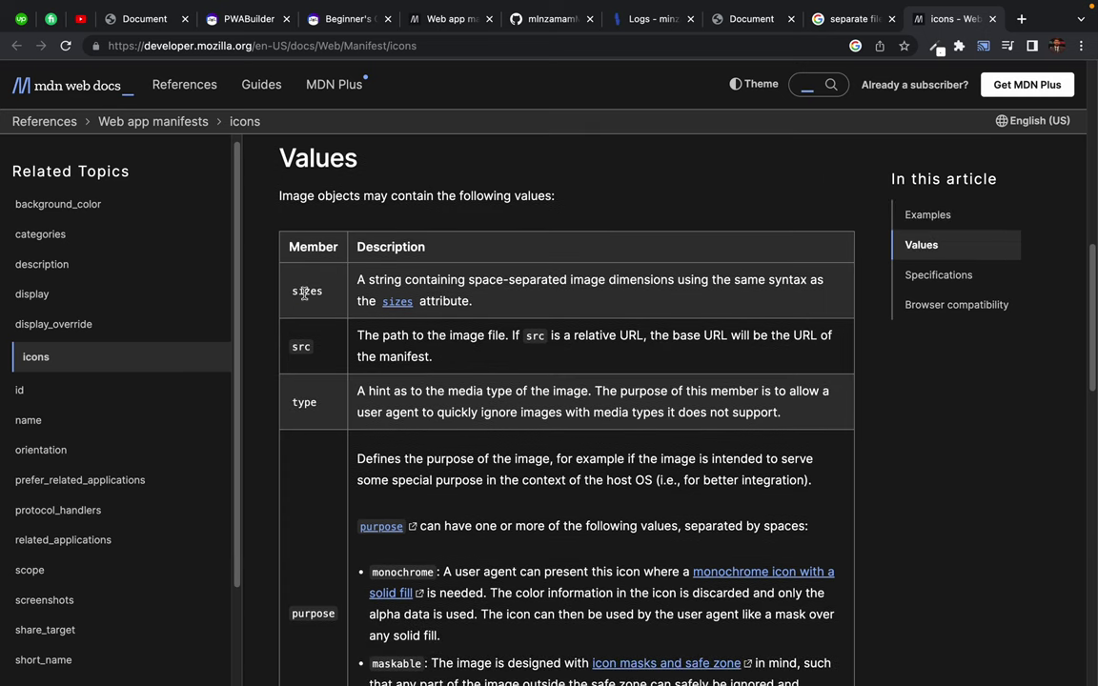
{"action": "left_click_drag", "start_coordinate": [280, 198], "coordinate": [362, 200]}
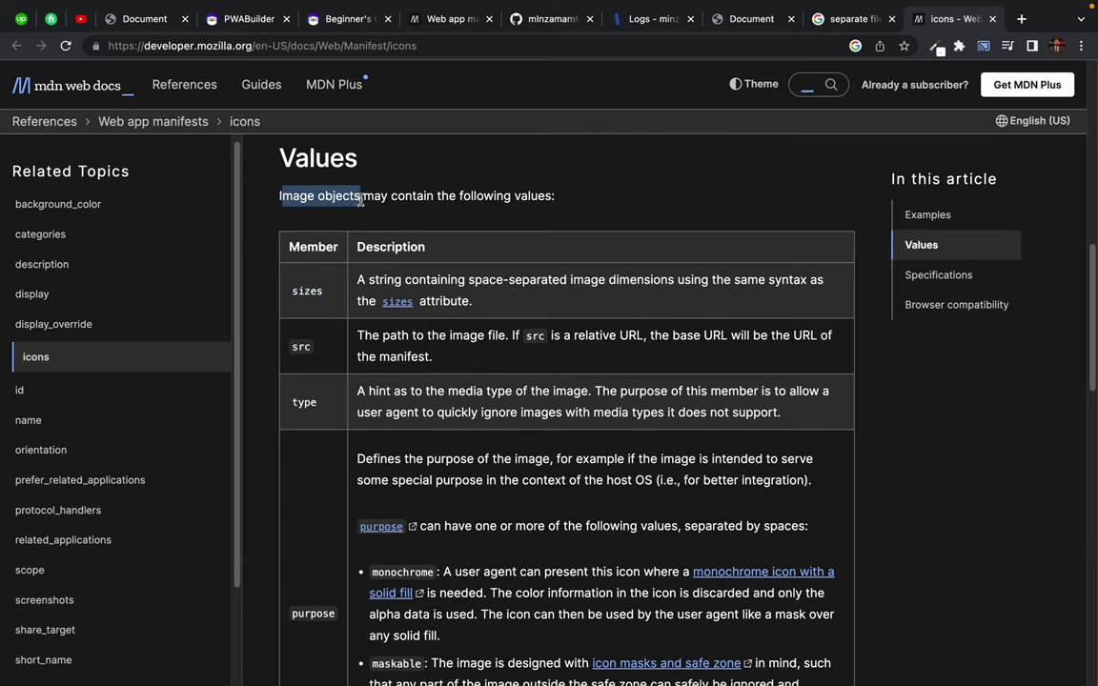
{"action": "left_click", "coordinate": [434, 198]}
{"action": "left_click_drag", "start_coordinate": [283, 198], "coordinate": [557, 191]}
{"action": "left_click", "coordinate": [557, 190]}
{"action": "scroll", "coordinate": [334, 282], "scroll_direction": "up", "scroll_amount": 3}
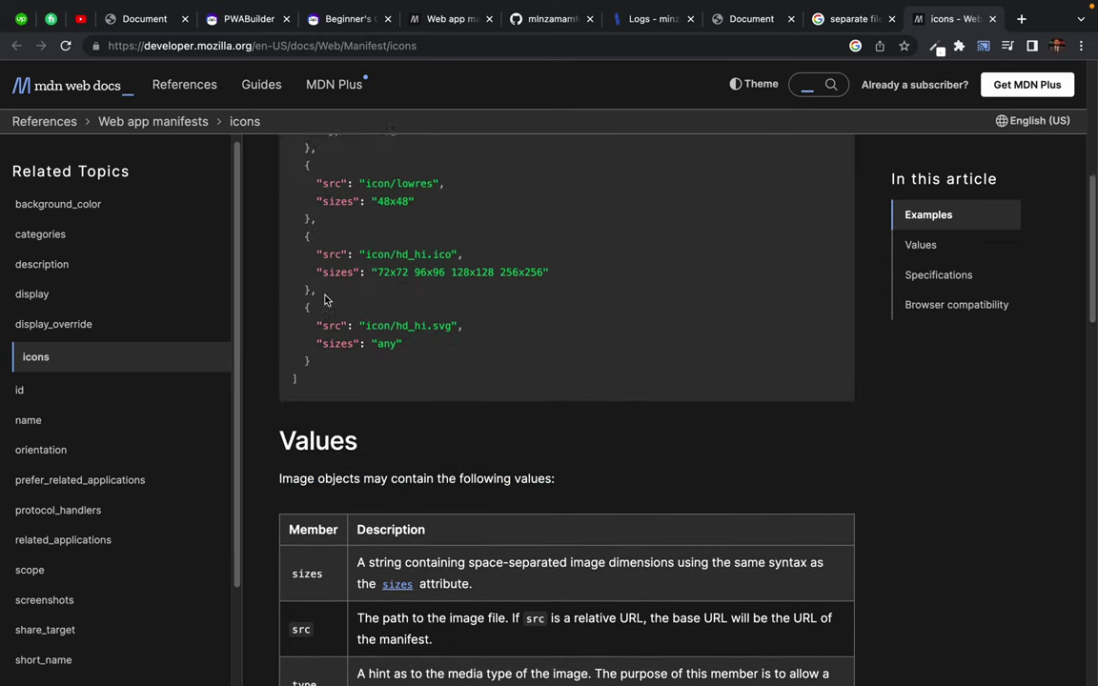
{"action": "left_click_drag", "start_coordinate": [306, 314], "coordinate": [321, 362]}
{"action": "left_click", "coordinate": [330, 374]}
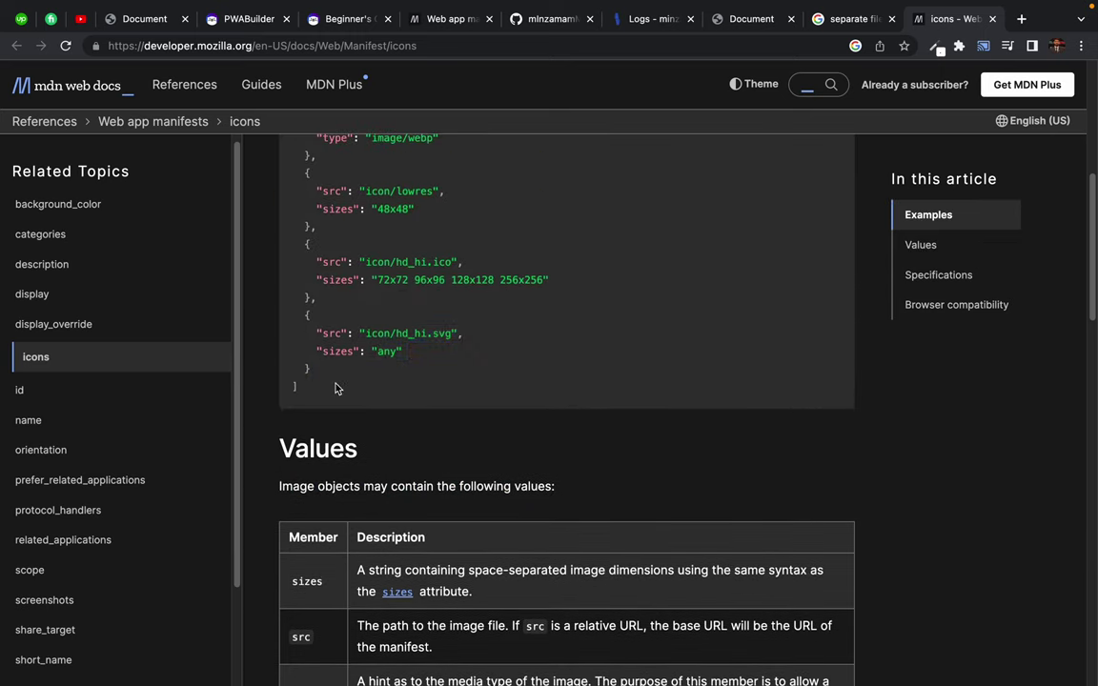
{"action": "scroll", "coordinate": [343, 409], "scroll_direction": "down", "scroll_amount": 2}
{"action": "scroll", "coordinate": [319, 510], "scroll_direction": "down", "scroll_amount": 2}
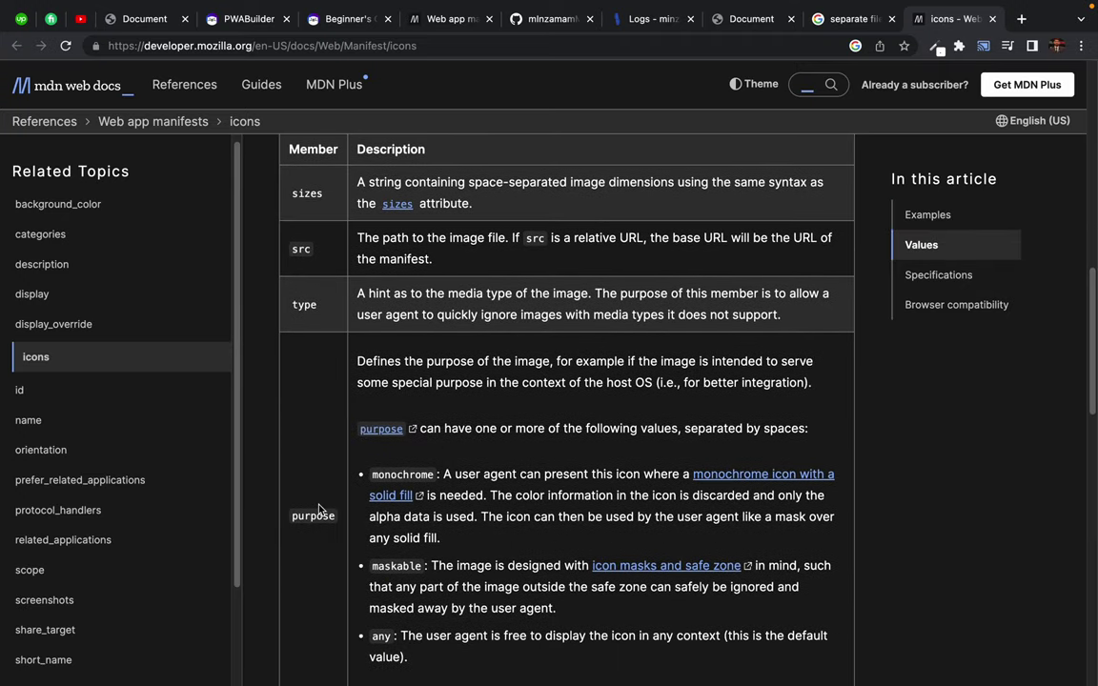
{"action": "middle_click", "coordinate": [955, 24]}
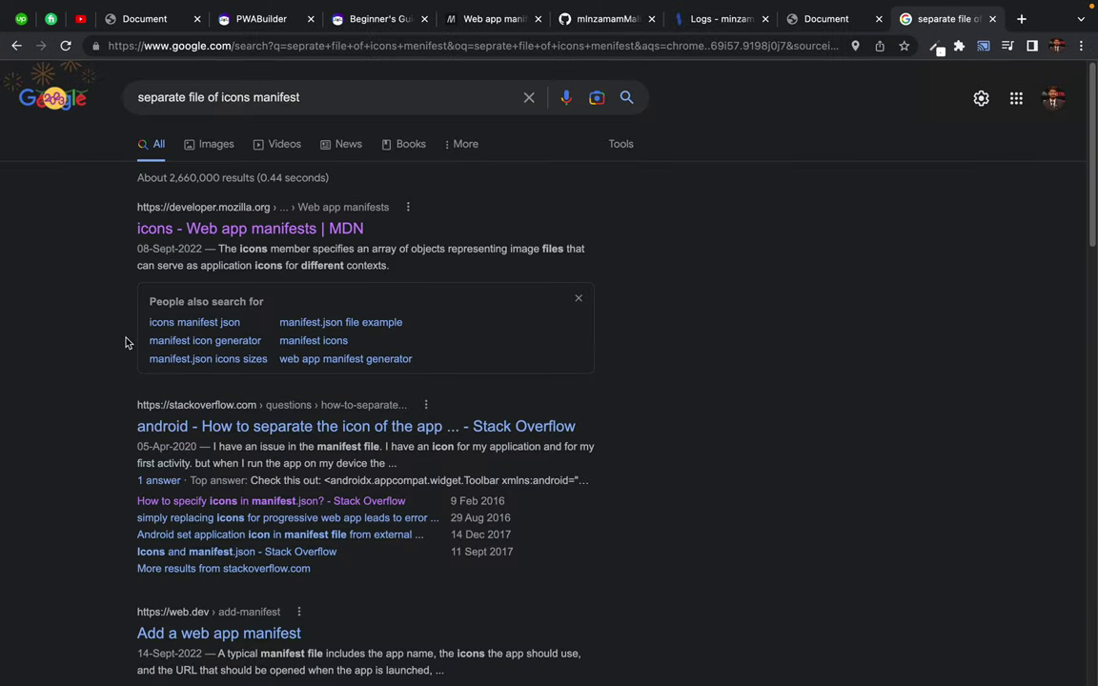
- Open the Stack Overflow result about separating the app icon from the first activity's icon in its own tab, skim it and close it
{"action": "scroll", "coordinate": [125, 343], "scroll_direction": "down", "scroll_amount": 1}
{"action": "scroll", "coordinate": [140, 472], "scroll_direction": "down", "scroll_amount": 1}
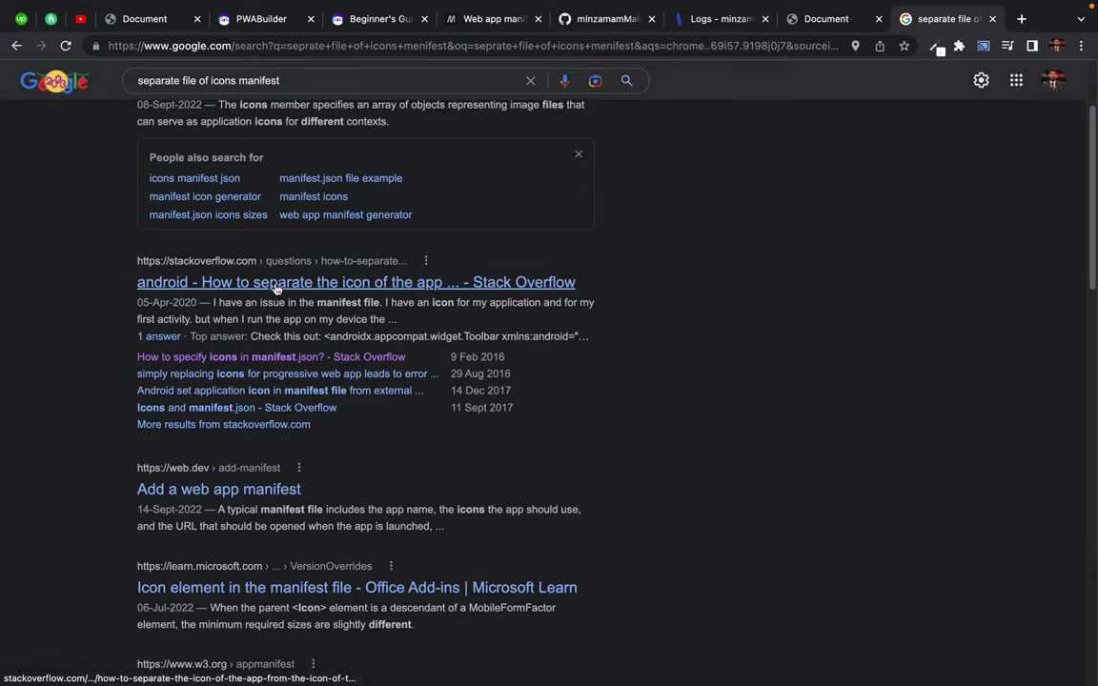
{"action": "middle_click", "coordinate": [274, 284]}
{"action": "left_click", "coordinate": [942, 23]}
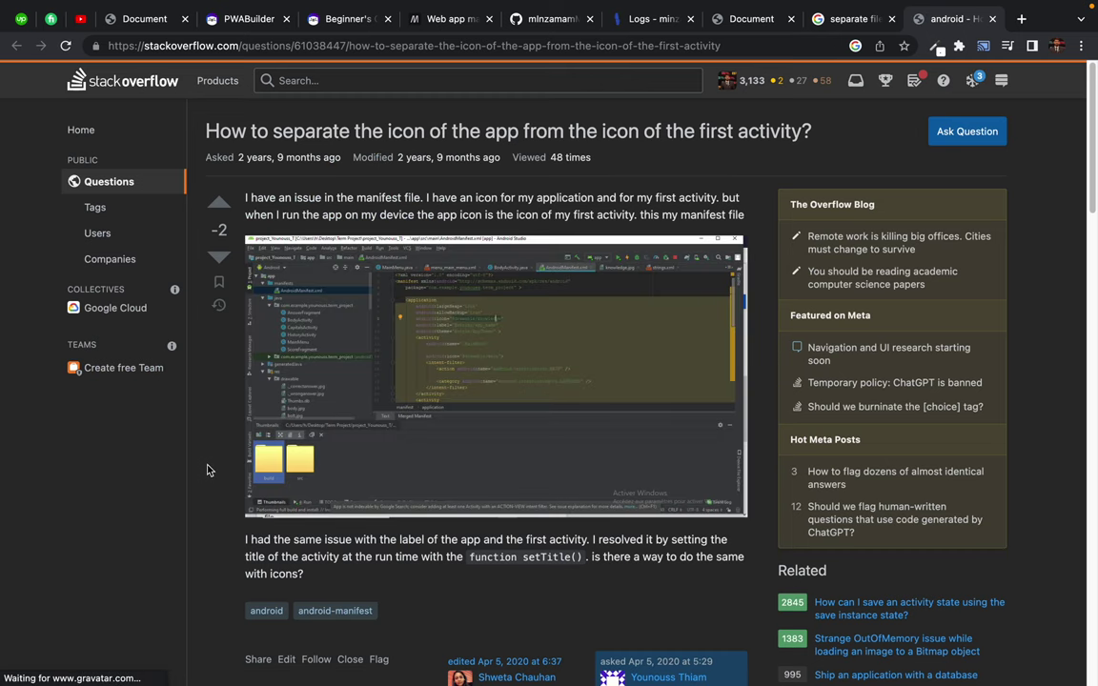
{"action": "scroll", "coordinate": [186, 417], "scroll_direction": "down", "scroll_amount": 10}
{"action": "scroll", "coordinate": [210, 467], "scroll_direction": "down", "scroll_amount": 12}
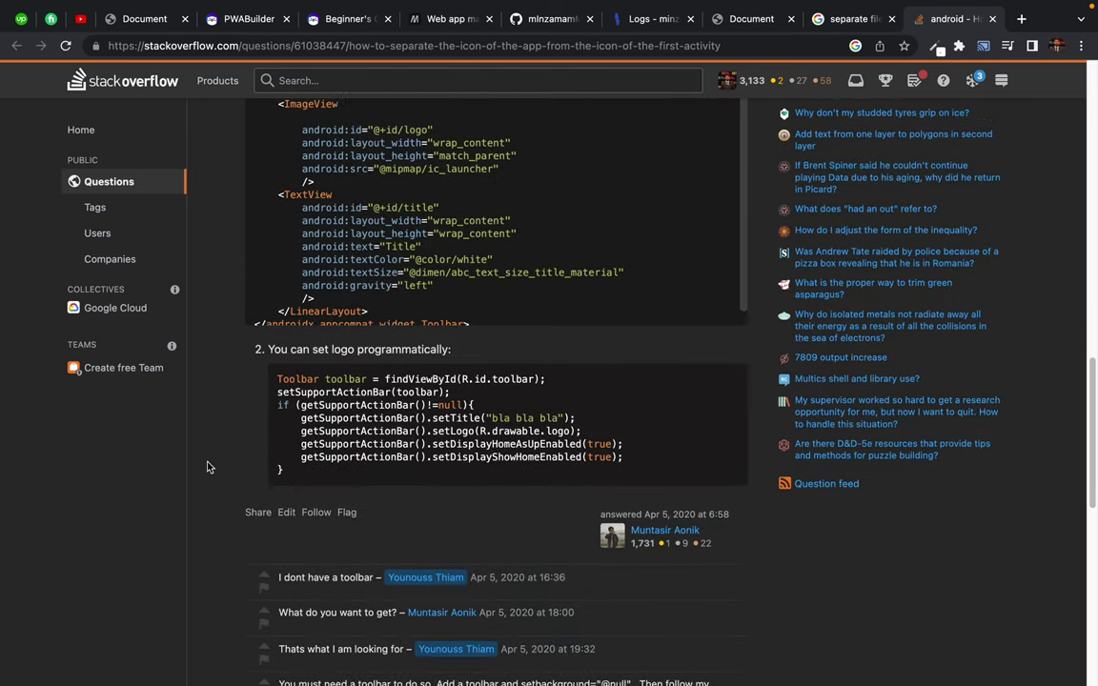
{"action": "scroll", "coordinate": [210, 467], "scroll_direction": "up", "scroll_amount": 13}
{"action": "scroll", "coordinate": [210, 467], "scroll_direction": "up", "scroll_amount": 10}
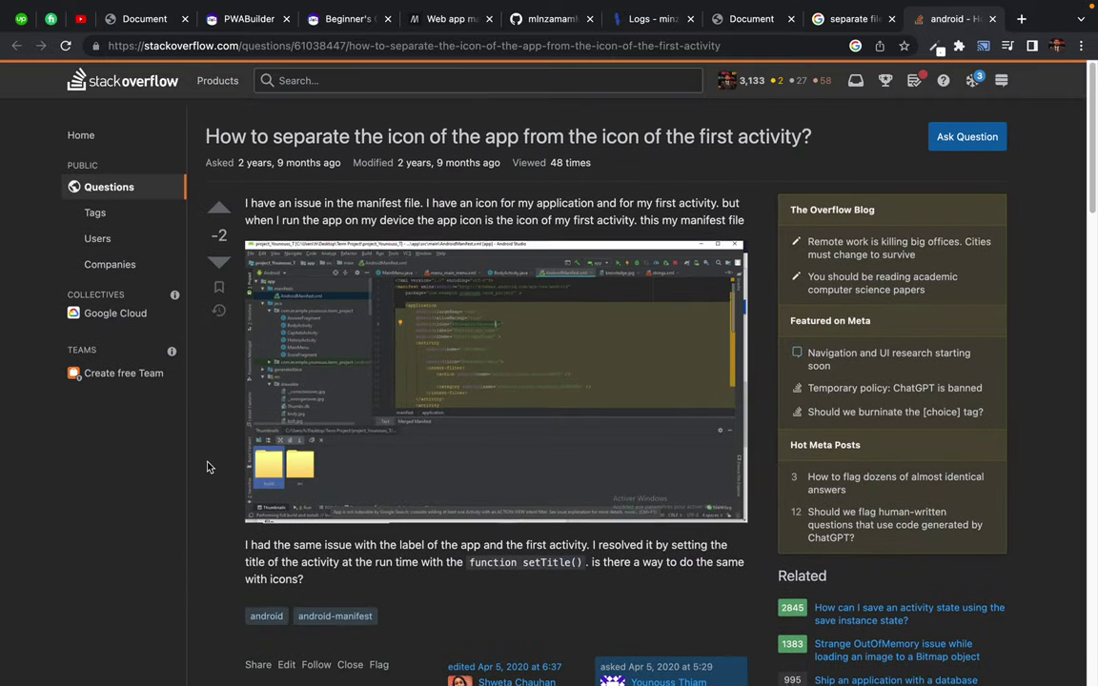
{"action": "key", "text": "ctrl+w"}
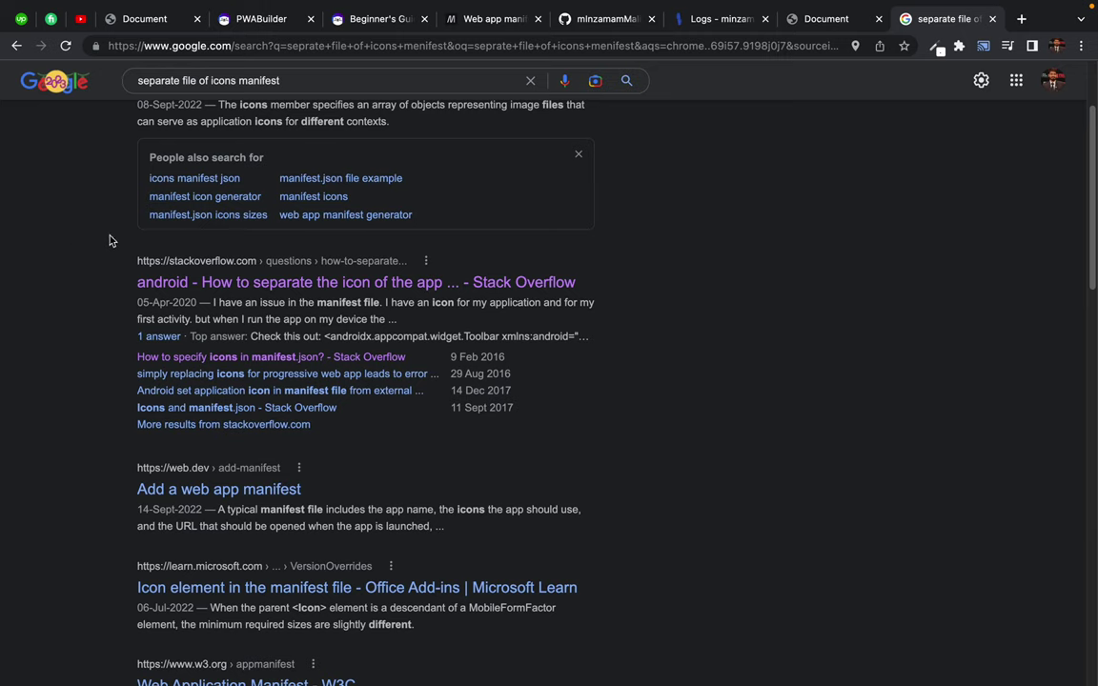
- Run the related Google search "icons manifest json" and look through its results
{"action": "left_click", "coordinate": [185, 182]}
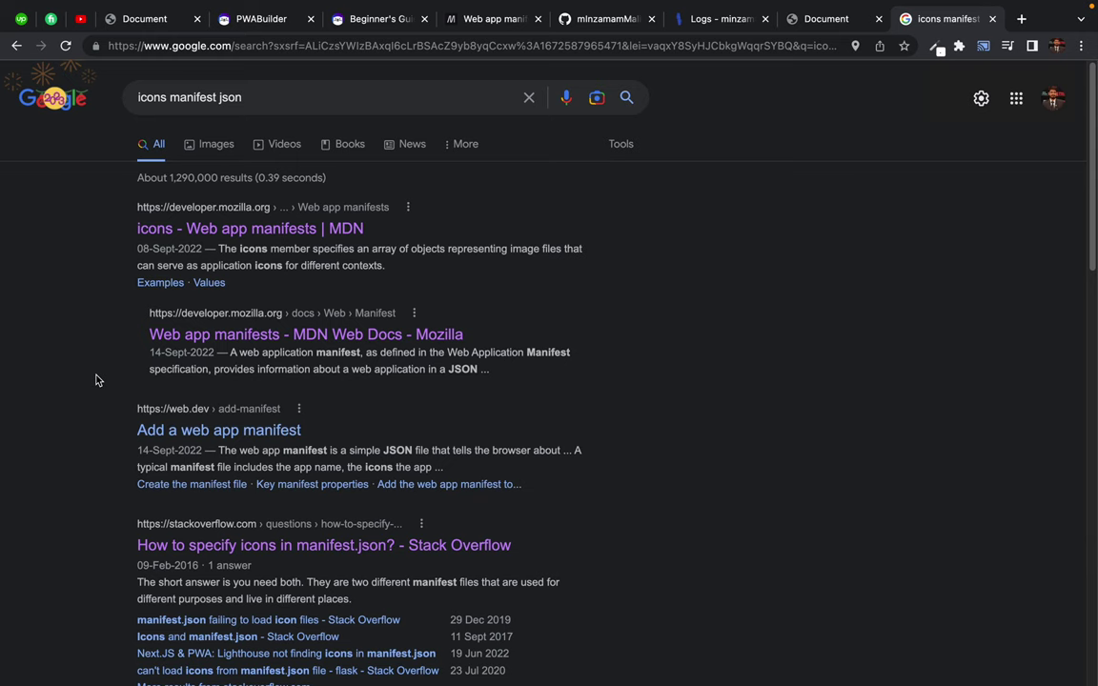
{"action": "scroll", "coordinate": [104, 509], "scroll_direction": "down", "scroll_amount": 2}
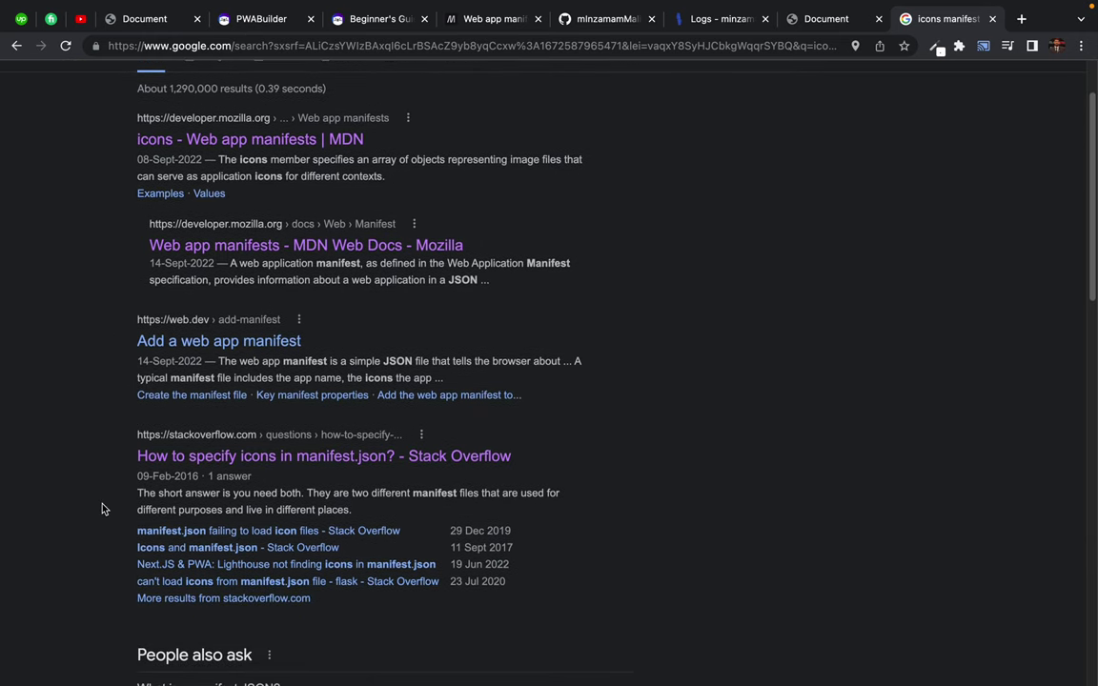
{"action": "scroll", "coordinate": [104, 509], "scroll_direction": "down", "scroll_amount": 2}
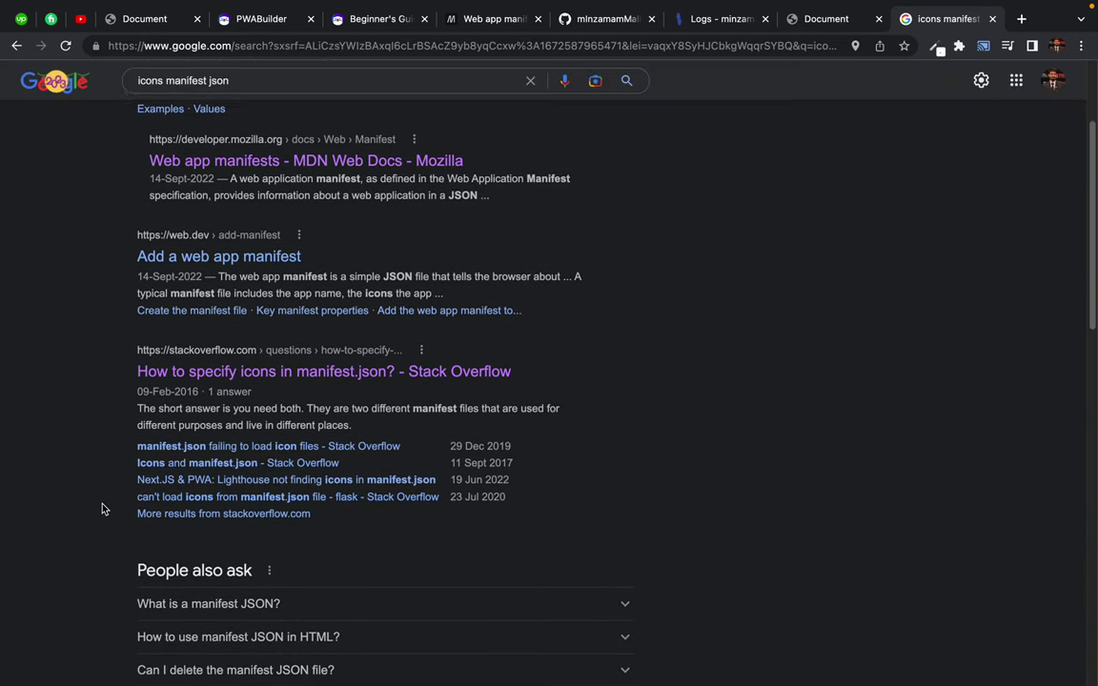
- Open the Stack Overflow question "manifest.json failing to load icon files" in its own tab and read its manifest code, comments and answer
{"action": "left_click", "coordinate": [176, 442], "text": "super"}
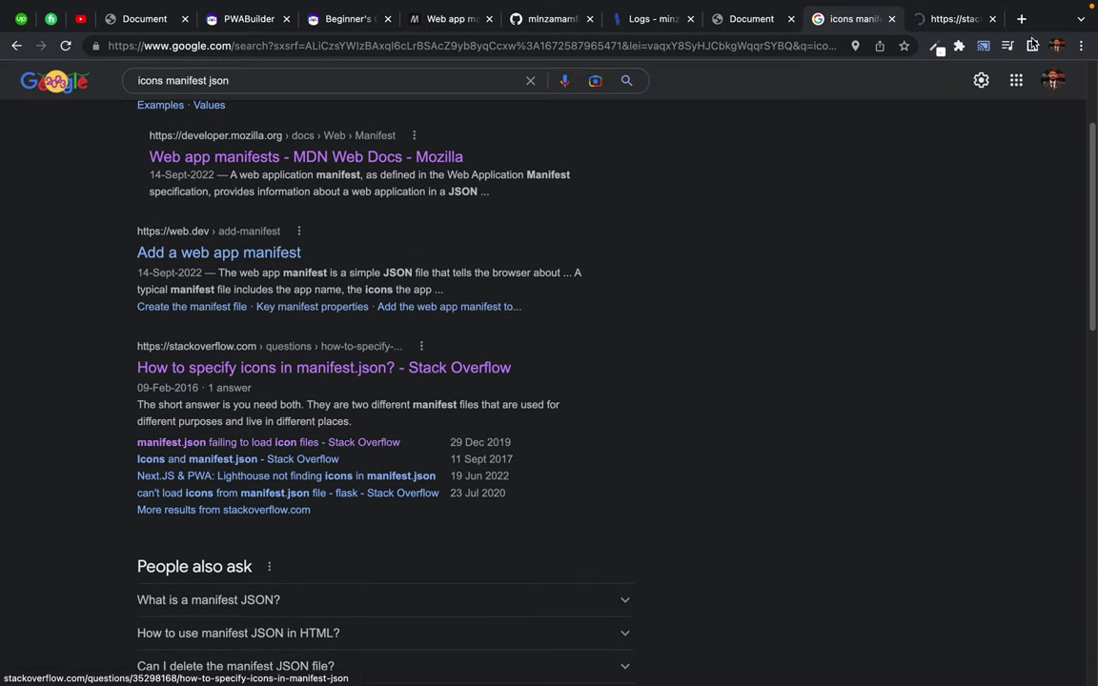
{"action": "left_click", "coordinate": [937, 19]}
{"action": "scroll", "coordinate": [415, 476], "scroll_direction": "down", "scroll_amount": 12}
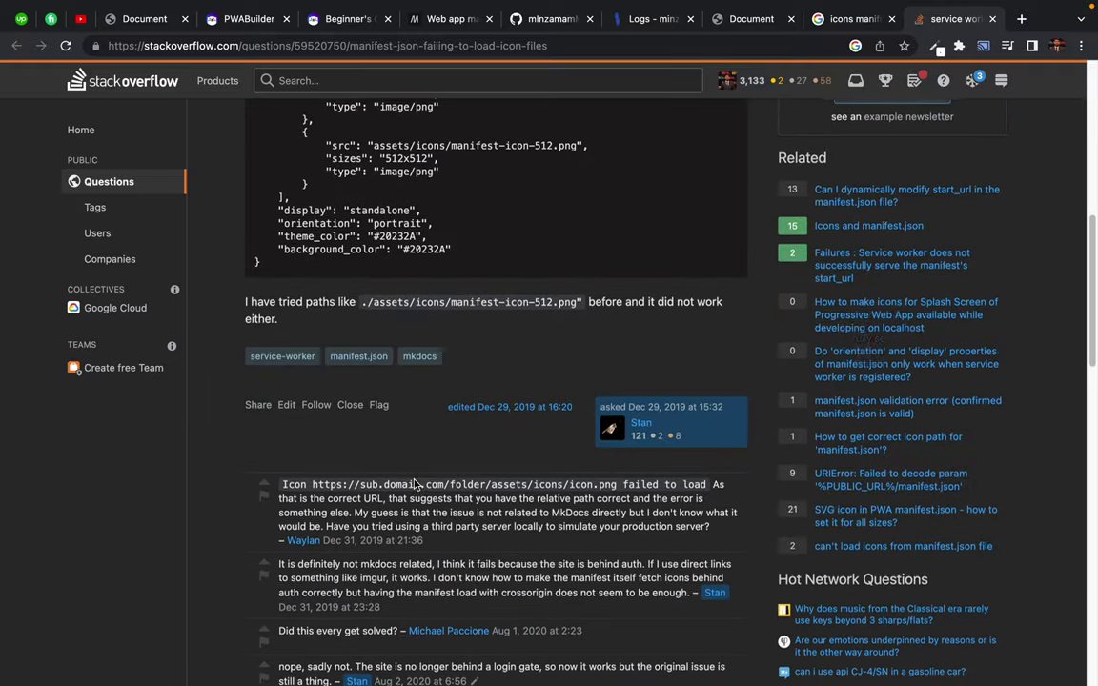
{"action": "scroll", "coordinate": [415, 476], "scroll_direction": "up", "scroll_amount": 6}
{"action": "scroll", "coordinate": [416, 477], "scroll_direction": "down", "scroll_amount": 9}
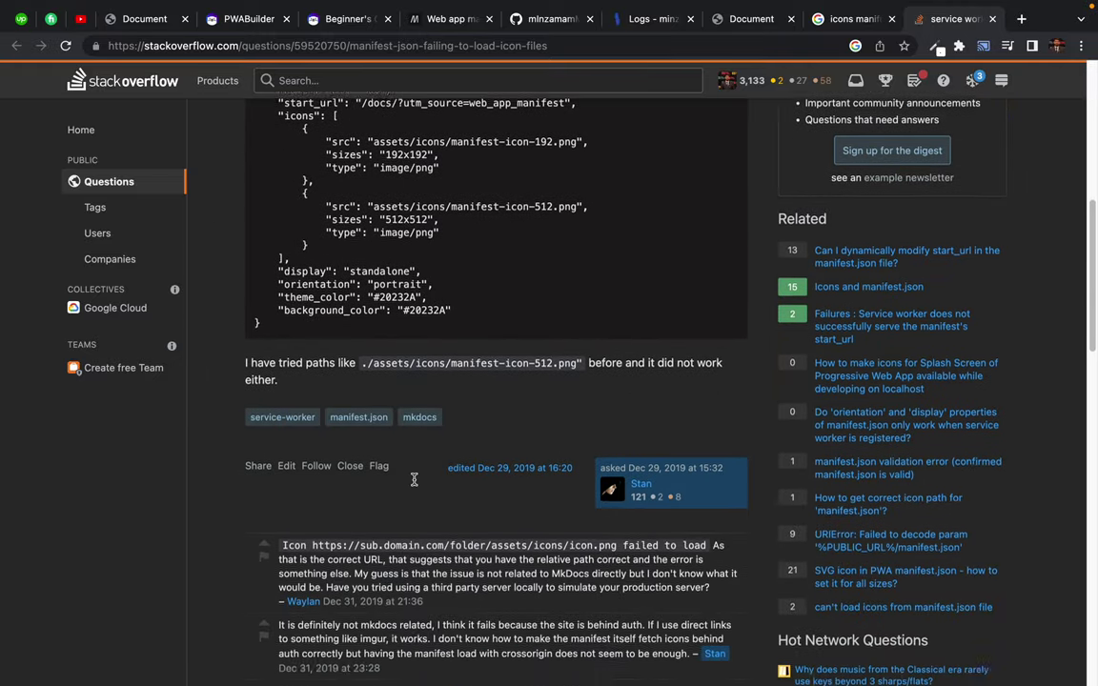
{"action": "scroll", "coordinate": [413, 485], "scroll_direction": "down", "scroll_amount": 8}
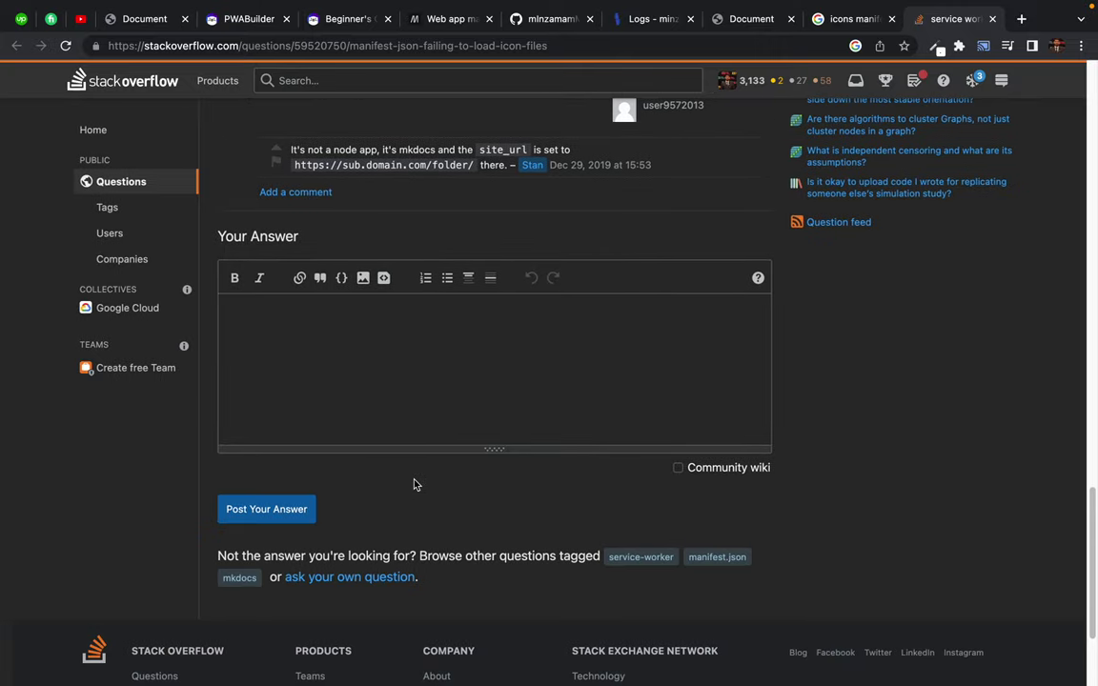
- Close the Stack Overflow page, return to the earlier Google search and search for "seprate icons file in menifest.json"
{"action": "key", "text": "super+w"}
{"action": "scroll", "coordinate": [305, 218], "scroll_direction": "up", "scroll_amount": 3}
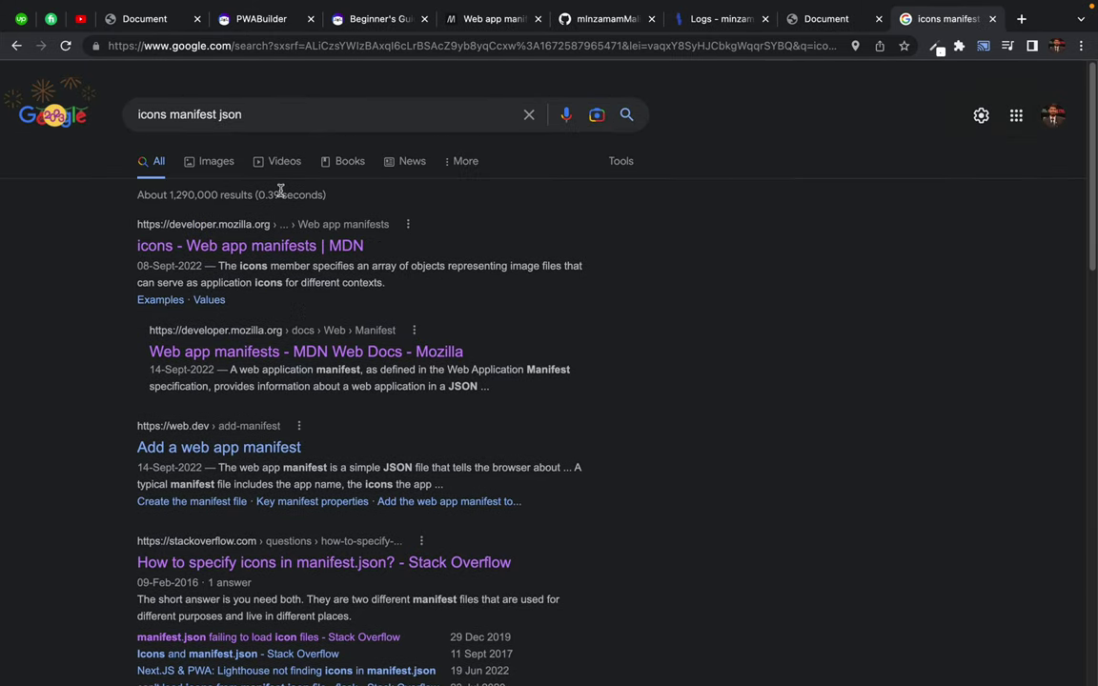
{"action": "left_click", "coordinate": [15, 52]}
{"action": "scroll", "coordinate": [164, 105], "scroll_direction": "up", "scroll_amount": 5}
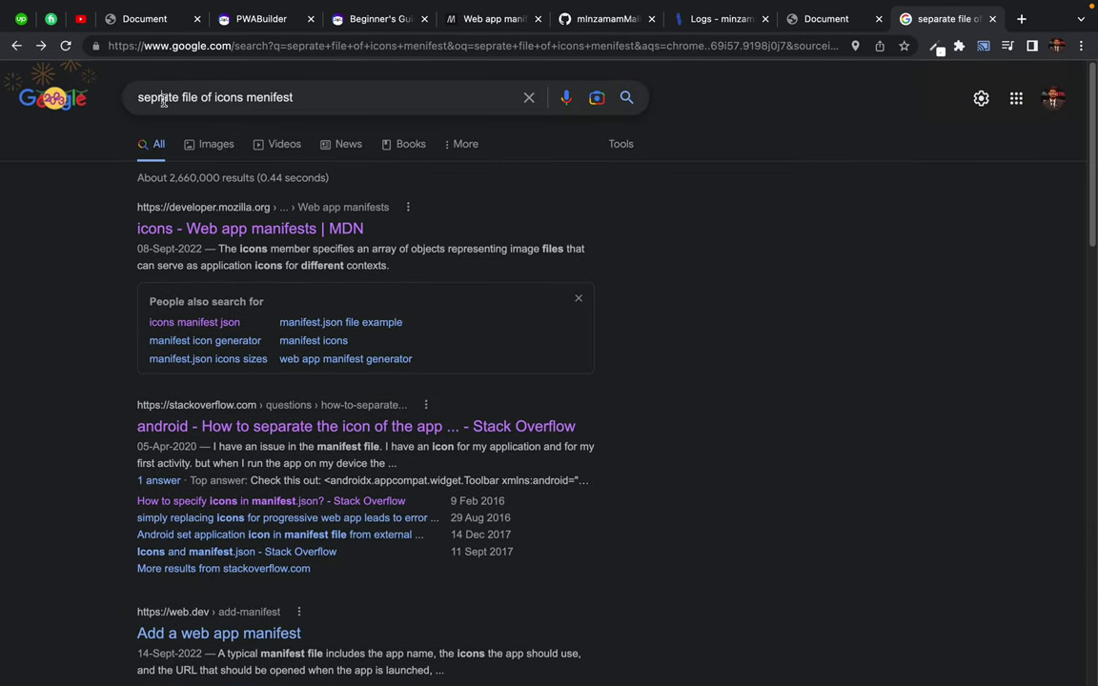
{"action": "double_click", "coordinate": [164, 99]}
{"action": "key", "text": "Right"}
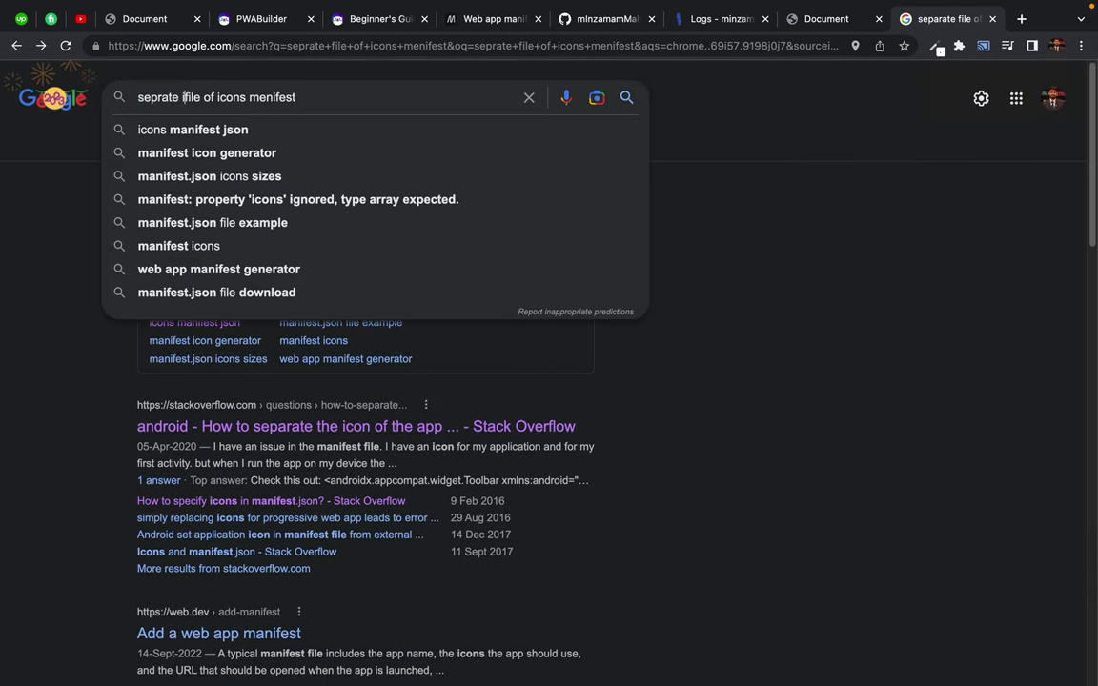
{"action": "type", "text": "icons"}
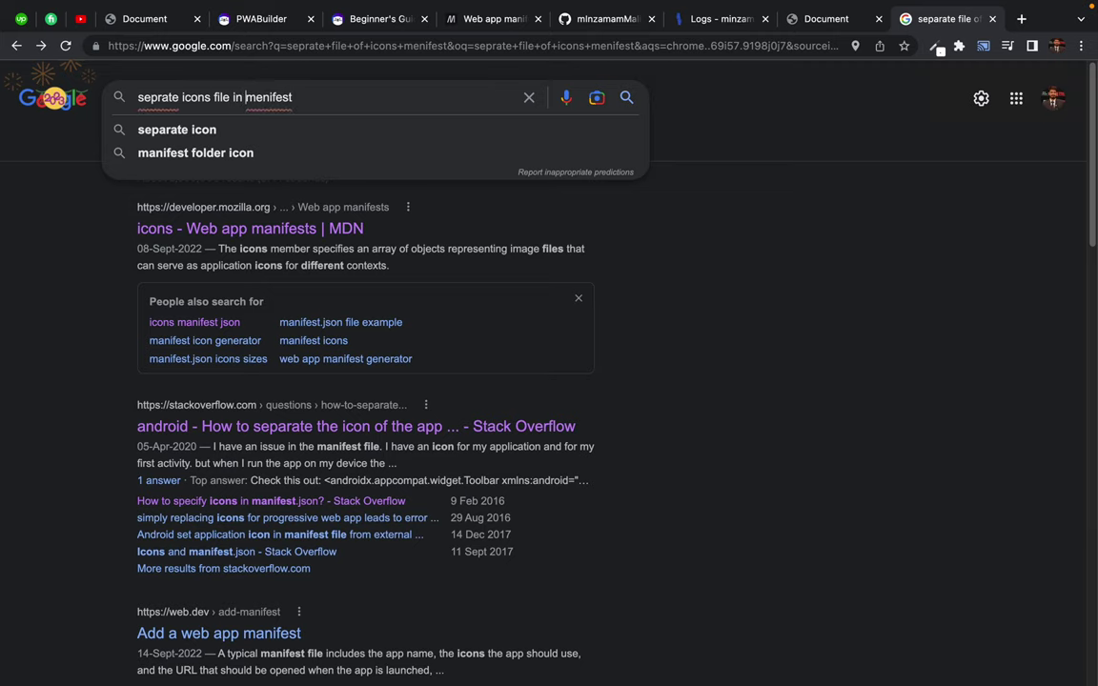
{"action": "type", "text": "json"}
{"action": "key", "text": "Return"}
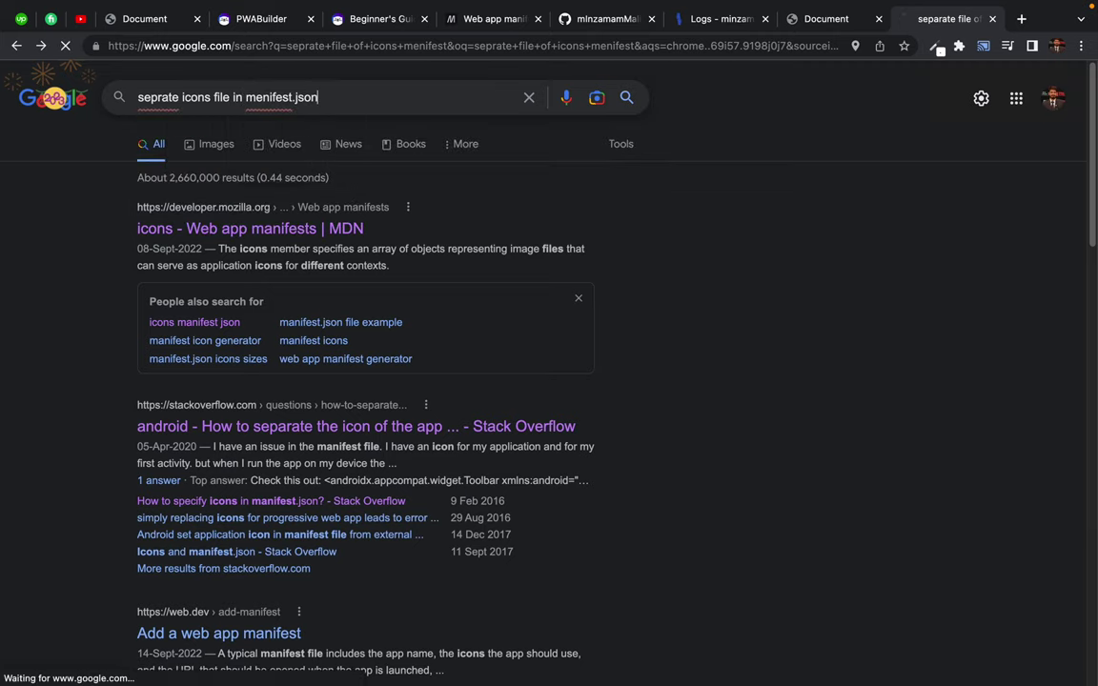
- Examine the search results for a way to keep manifest icons in a separate file and close the search page
{"action": "left_click", "coordinate": [327, 212]}
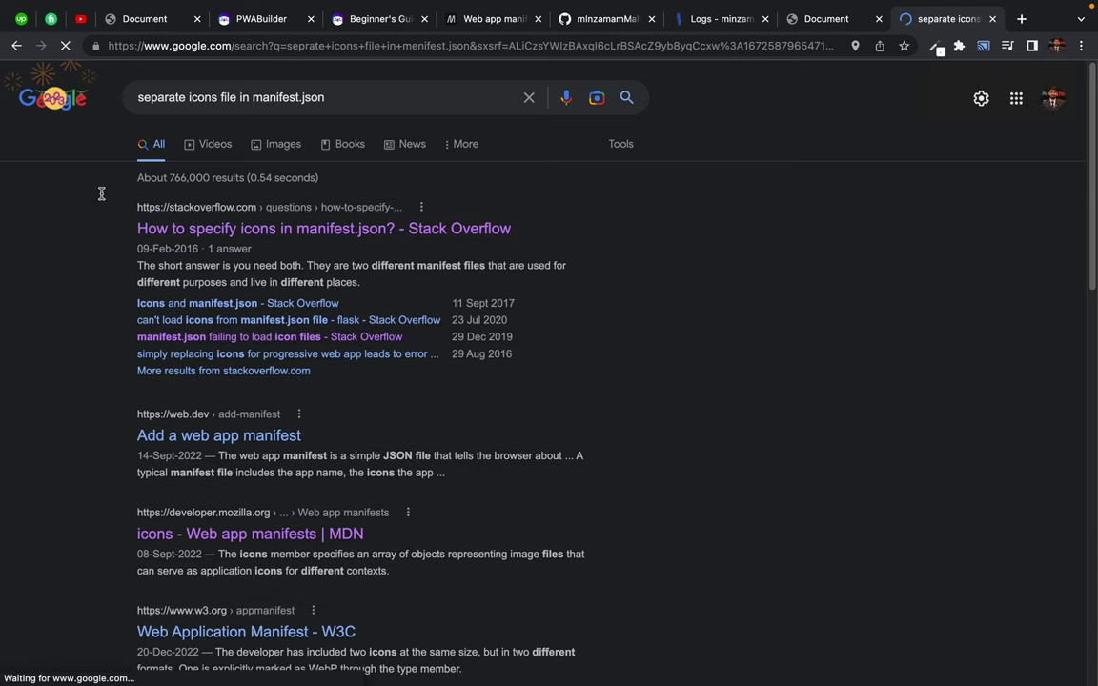
{"action": "scroll", "coordinate": [20, 351], "scroll_direction": "down", "scroll_amount": 1}
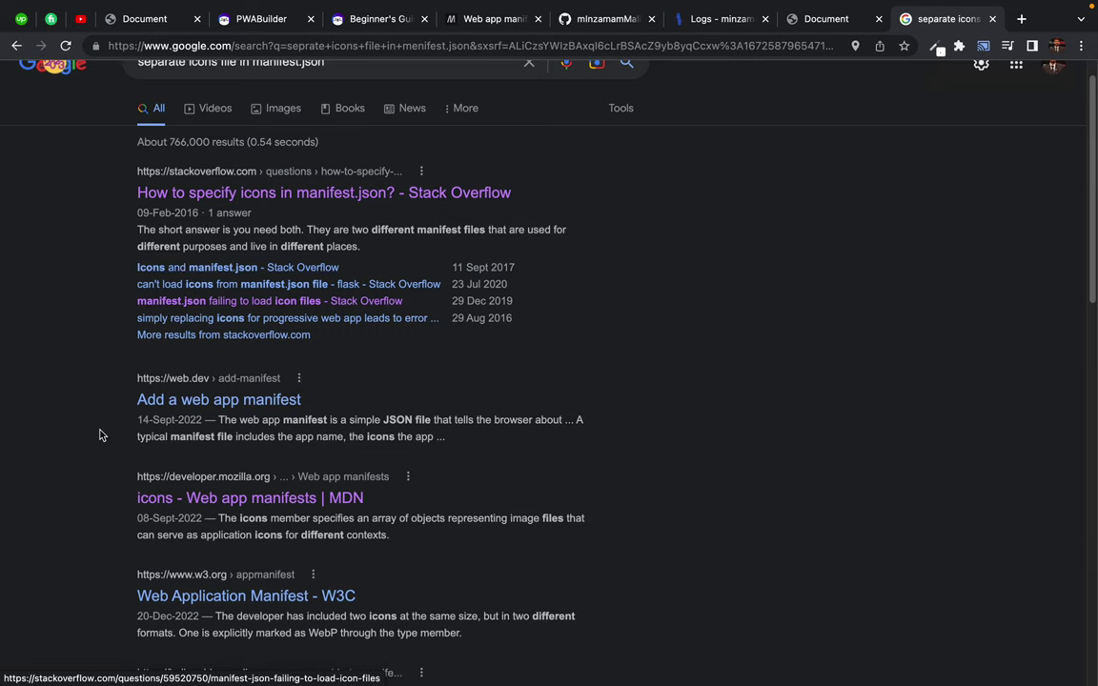
{"action": "scroll", "coordinate": [100, 436], "scroll_direction": "down", "scroll_amount": 5}
{"action": "scroll", "coordinate": [99, 436], "scroll_direction": "down", "scroll_amount": 2}
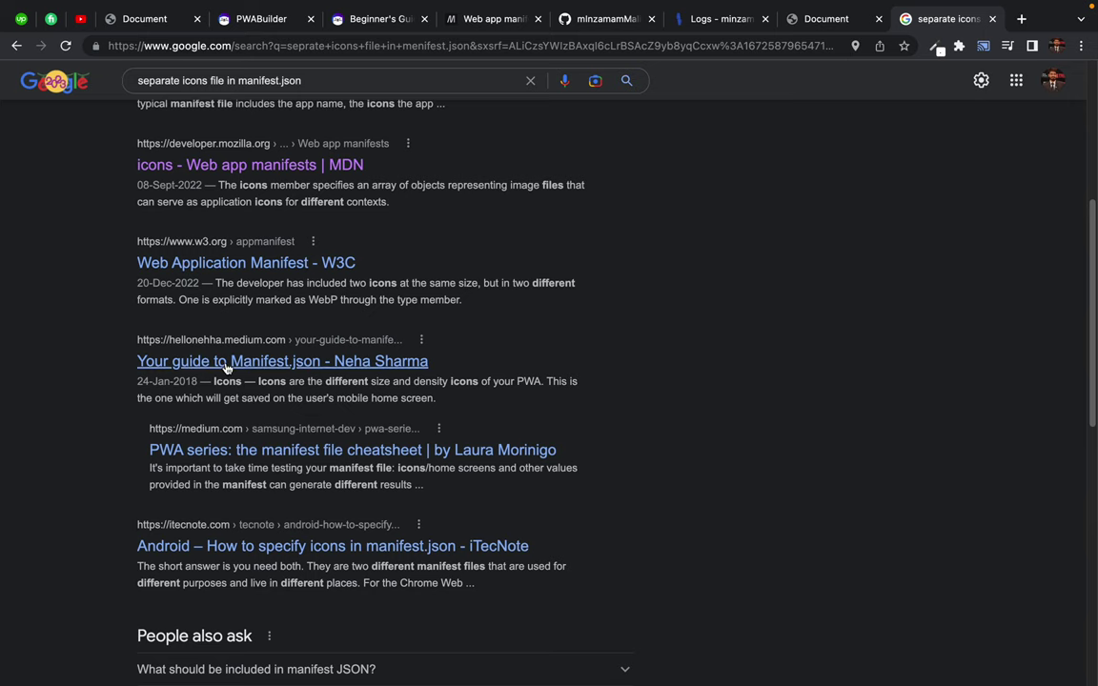
{"action": "scroll", "coordinate": [82, 496], "scroll_direction": "down", "scroll_amount": 2}
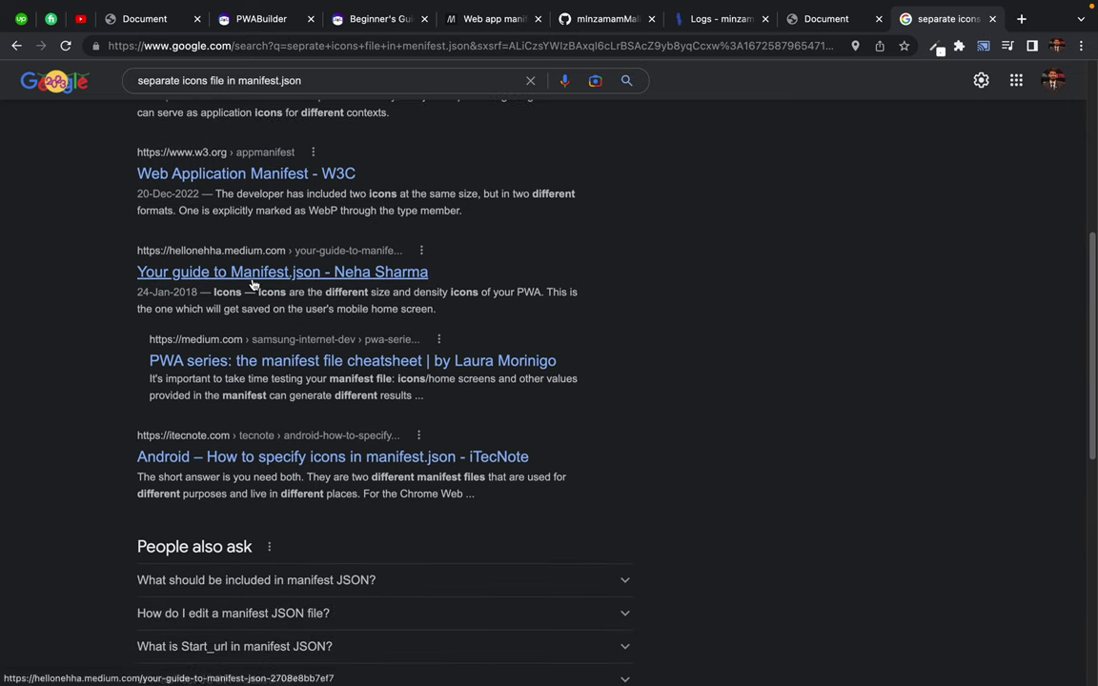
{"action": "scroll", "coordinate": [108, 444], "scroll_direction": "down", "scroll_amount": 1}
{"action": "scroll", "coordinate": [1017, 82], "scroll_direction": "up", "scroll_amount": 12}
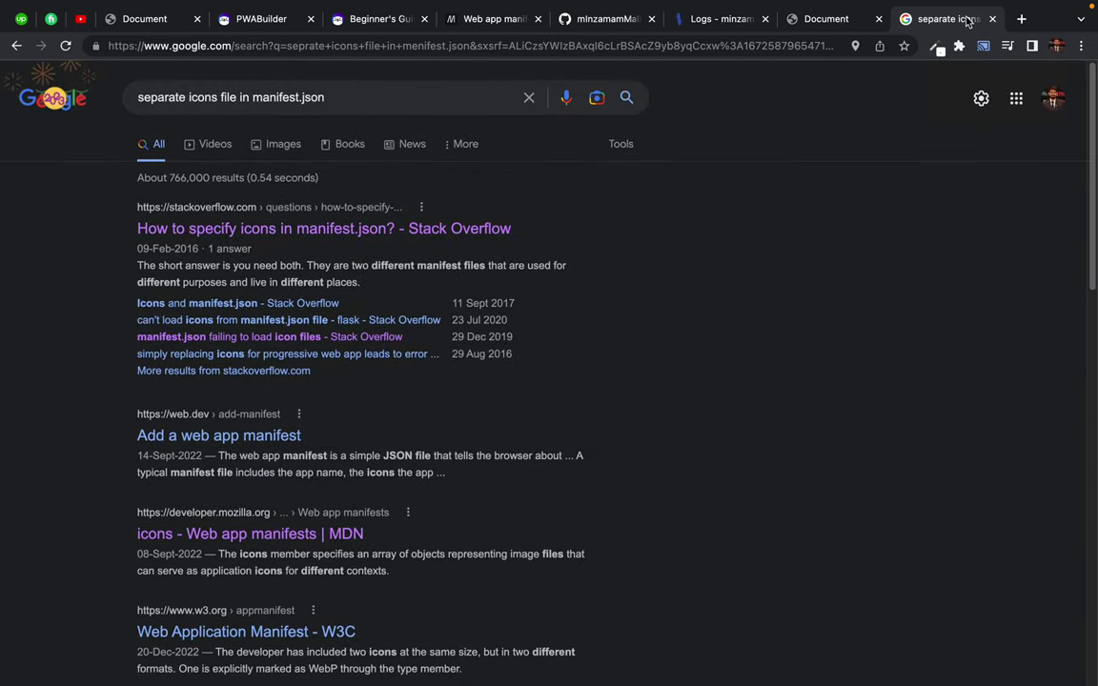
{"action": "key", "text": "super+w"}
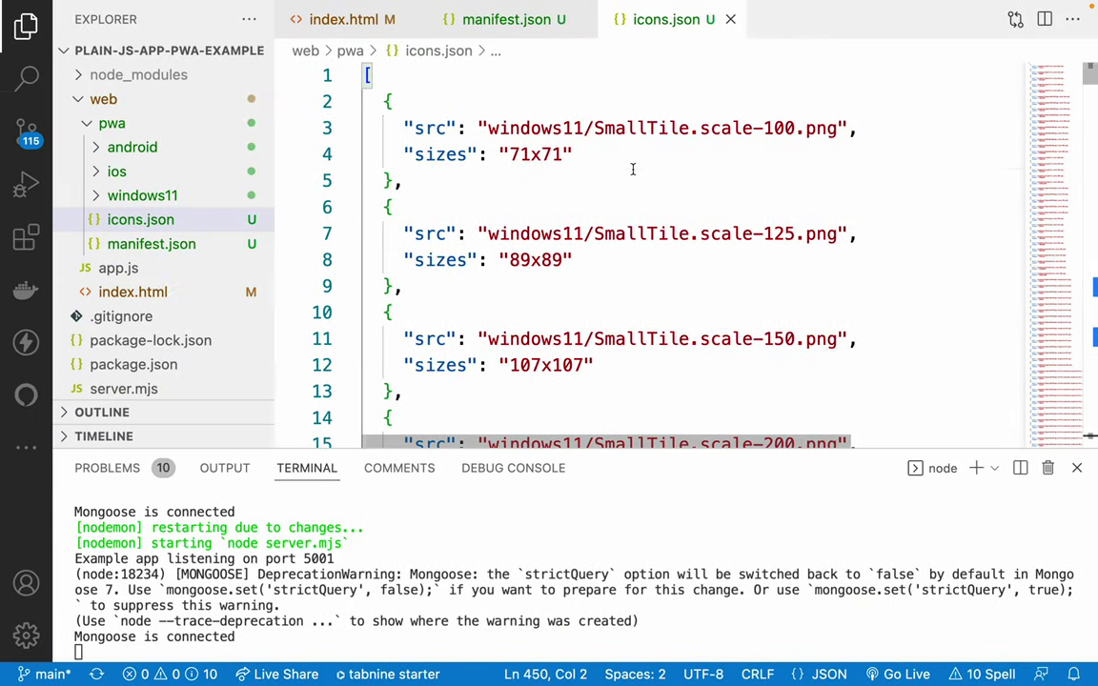
- In Visual Studio Code, cut the entire icon array out of icons.json and close the file with its changes saved
{"action": "left_click", "coordinate": [632, 168]}
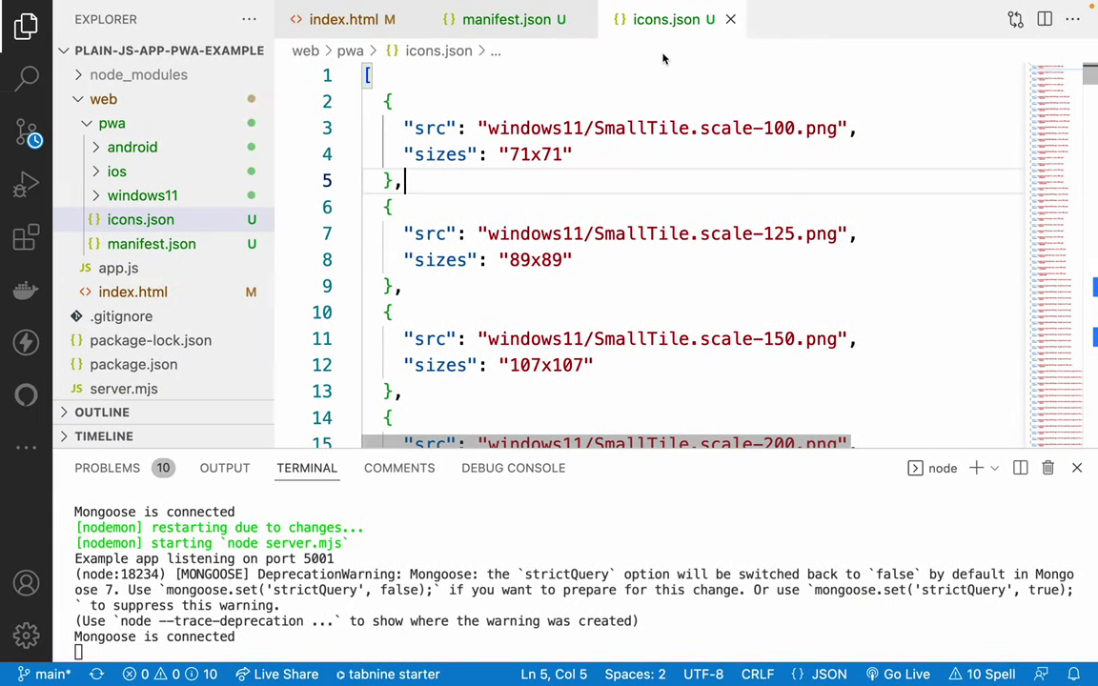
{"action": "left_click", "coordinate": [432, 98]}
{"action": "key", "text": "ctrl+a"}
{"action": "key", "text": "BackSpace"}
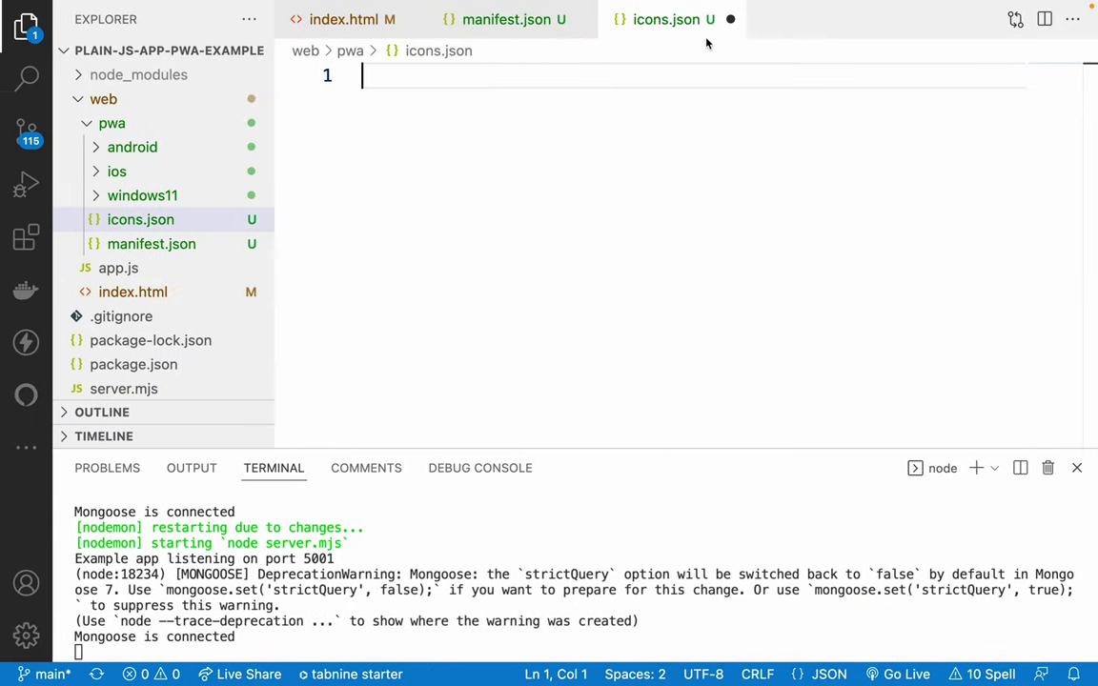
{"action": "key", "text": "super+w"}
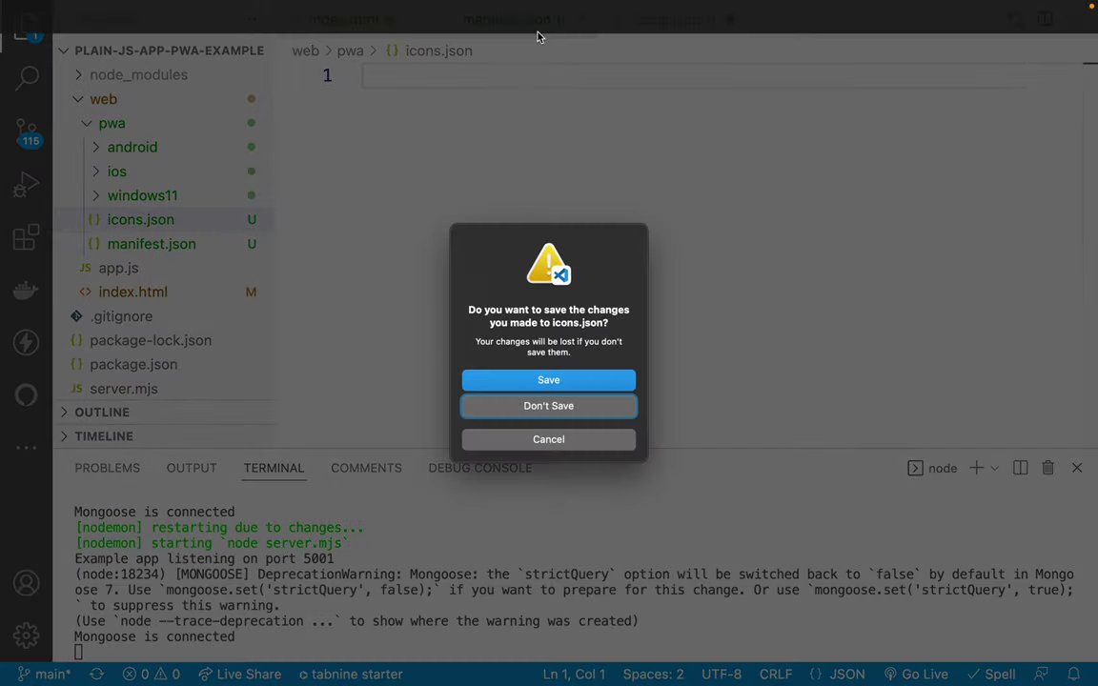
{"action": "left_click", "coordinate": [549, 380]}
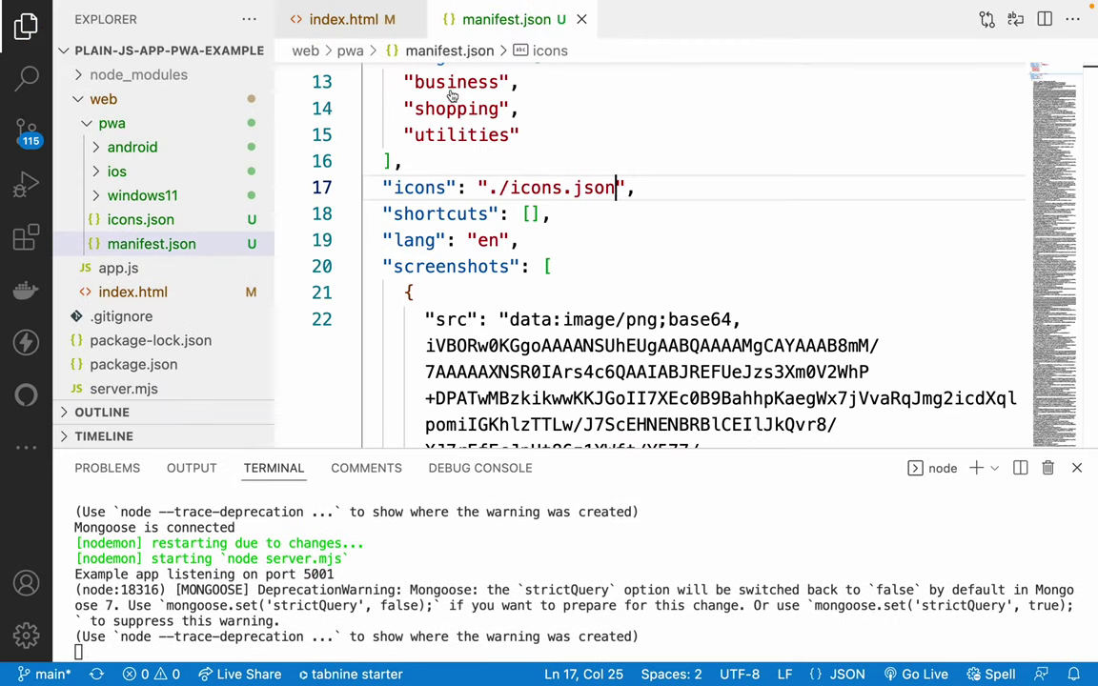
- Move the "icons" property in manifest.json below "lang", directly above "screenshots"
{"action": "left_click_drag", "start_coordinate": [478, 187], "coordinate": [640, 188]}
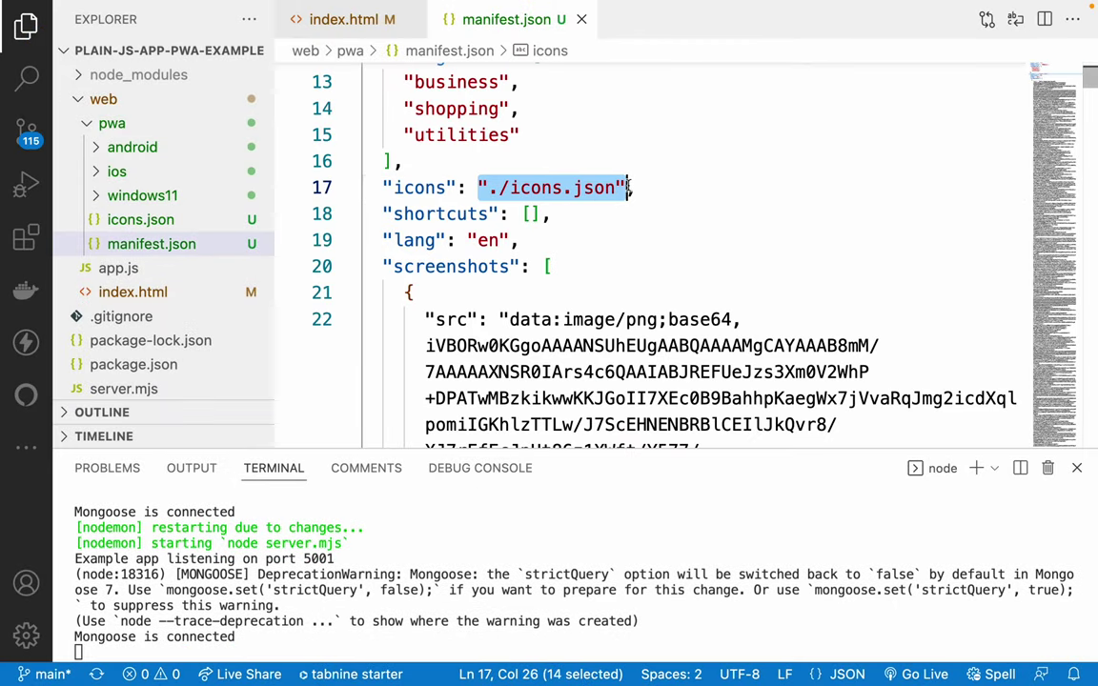
{"action": "left_click", "coordinate": [451, 187]}
{"action": "key", "text": "alt+Down"}
{"action": "key", "text": "alt+Down"}
{"action": "key", "text": "alt+Down"}
{"action": "key", "text": "alt+Up"}
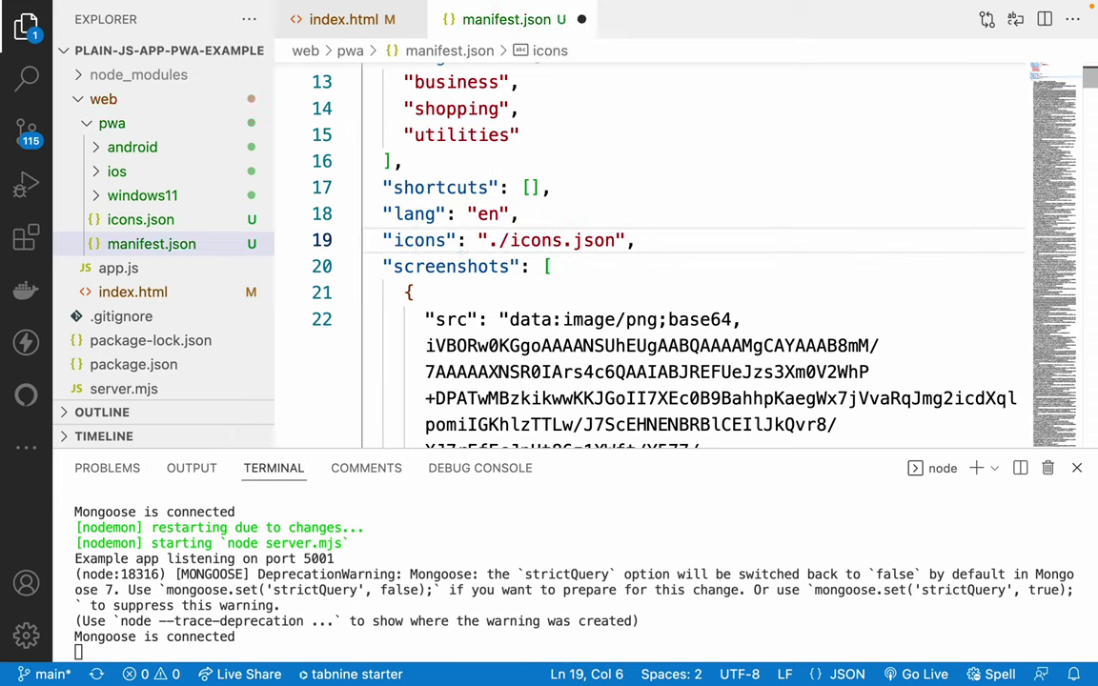
- Replace the "./icons.json" value of "icons" with the icon array cut from icons.json, save manifest.json and check the start of the array
{"action": "left_click_drag", "start_coordinate": [480, 240], "coordinate": [617, 243]}
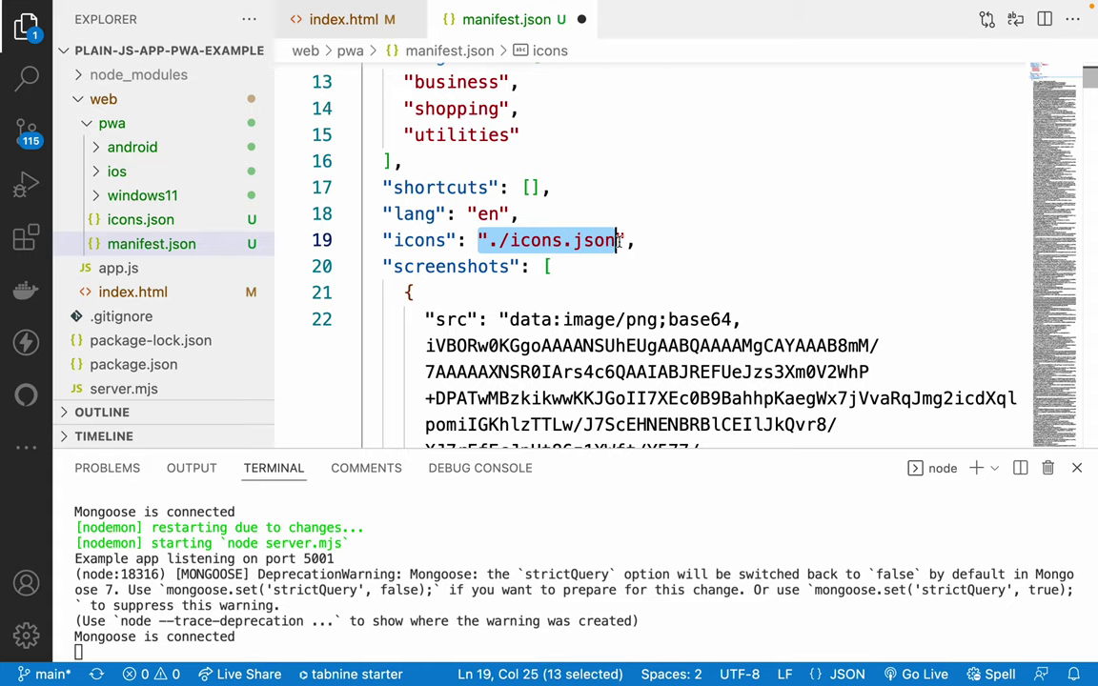
{"action": "key", "text": "super+v"}
{"action": "key", "text": "super+s"}
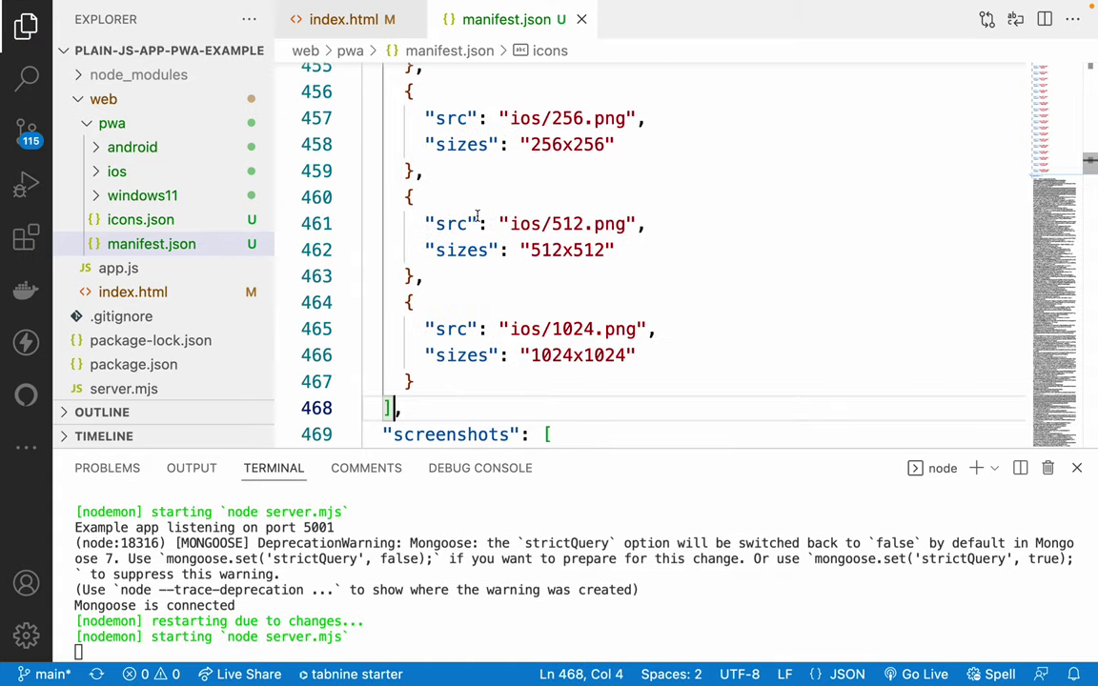
{"action": "scroll", "coordinate": [477, 214], "scroll_direction": "up", "scroll_amount": 20}
{"action": "scroll", "coordinate": [440, 198], "scroll_direction": "up", "scroll_amount": 20}
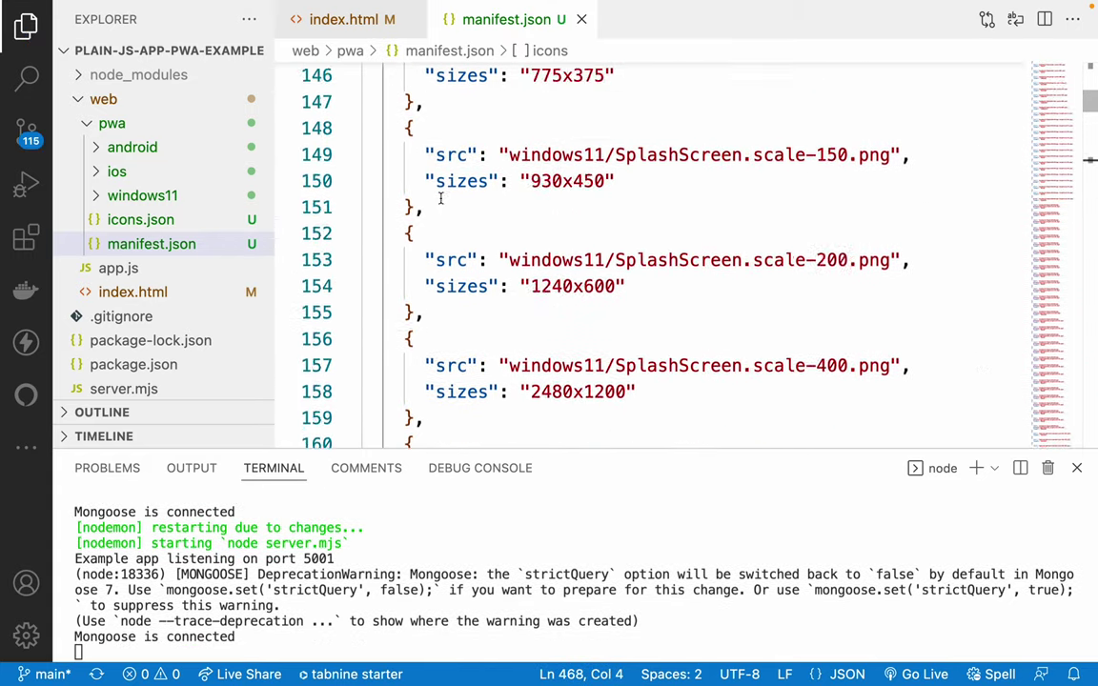
{"action": "scroll", "coordinate": [440, 199], "scroll_direction": "up", "scroll_amount": 5}
{"action": "scroll", "coordinate": [440, 199], "scroll_direction": "down", "scroll_amount": 4}
{"action": "left_click", "coordinate": [440, 191]}
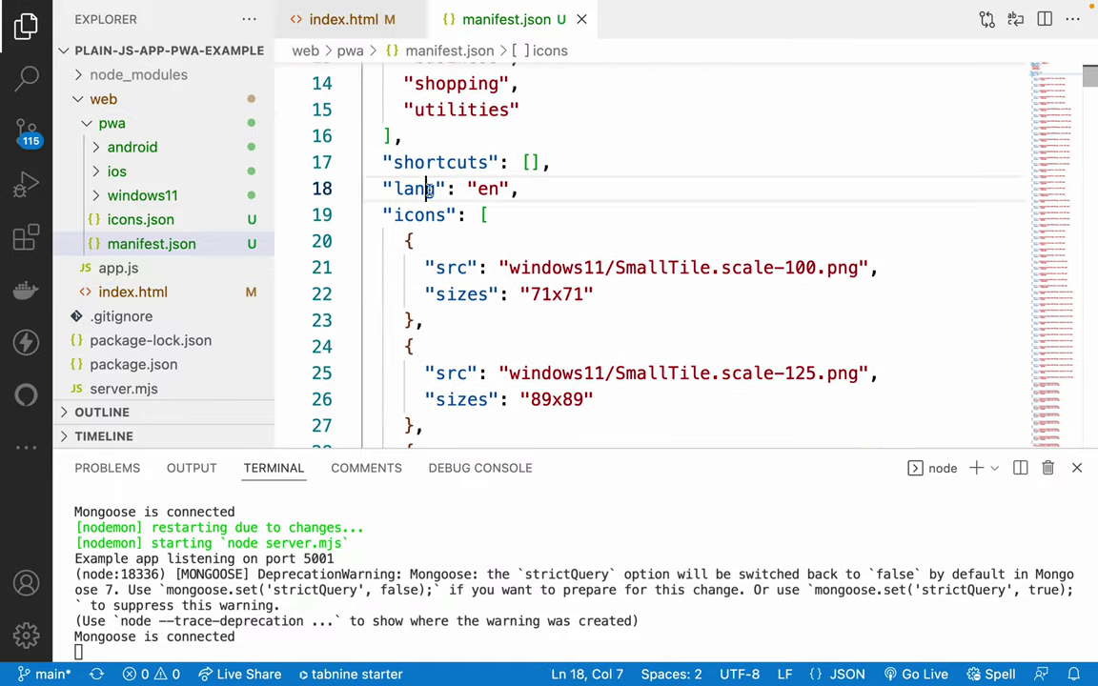
{"action": "left_click", "coordinate": [489, 268]}
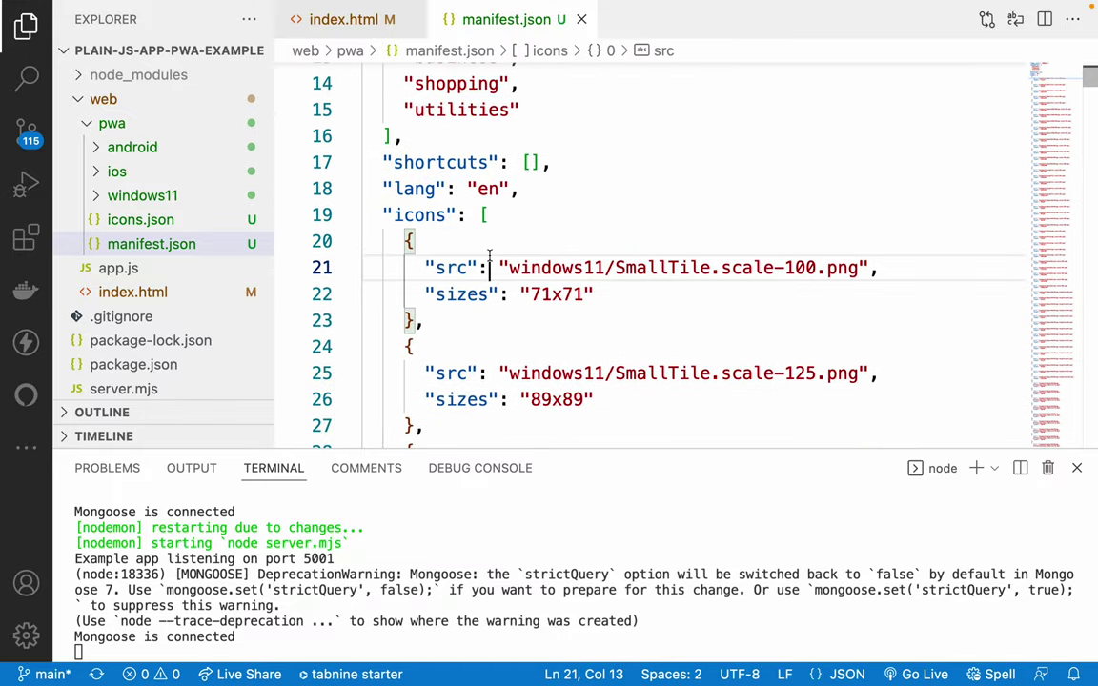
- Delete icons.json from the pwa folder, look over manifest.json and collapse the pwa folder
{"action": "left_click", "coordinate": [140, 225]}
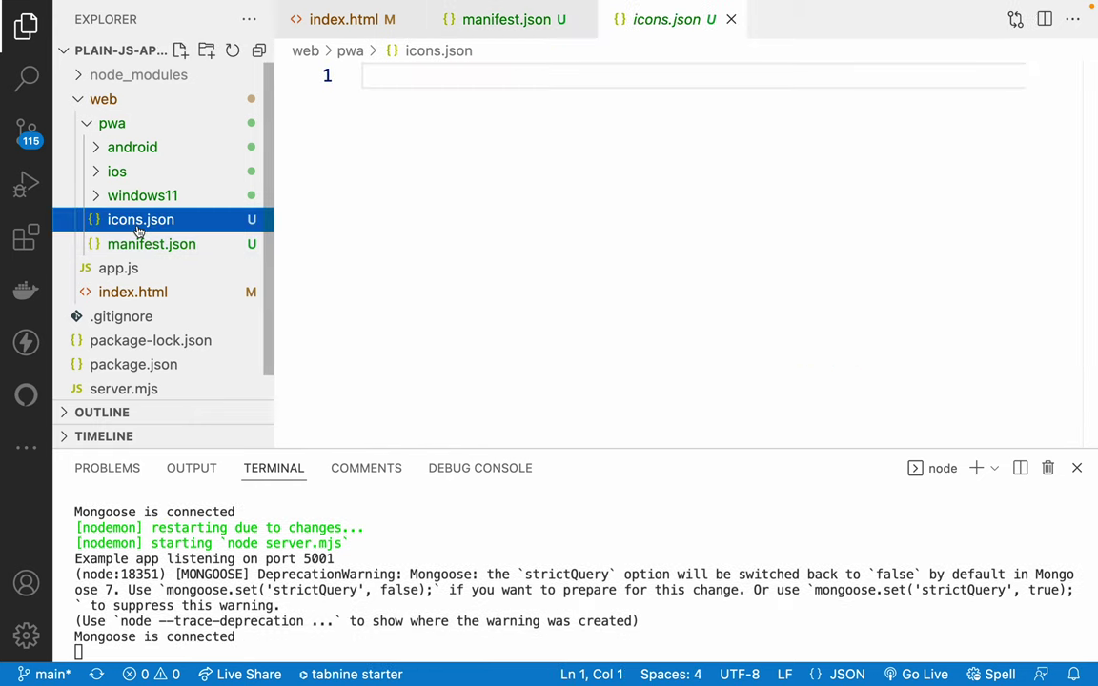
{"action": "key", "text": "Delete"}
{"action": "left_click", "coordinate": [570, 212]}
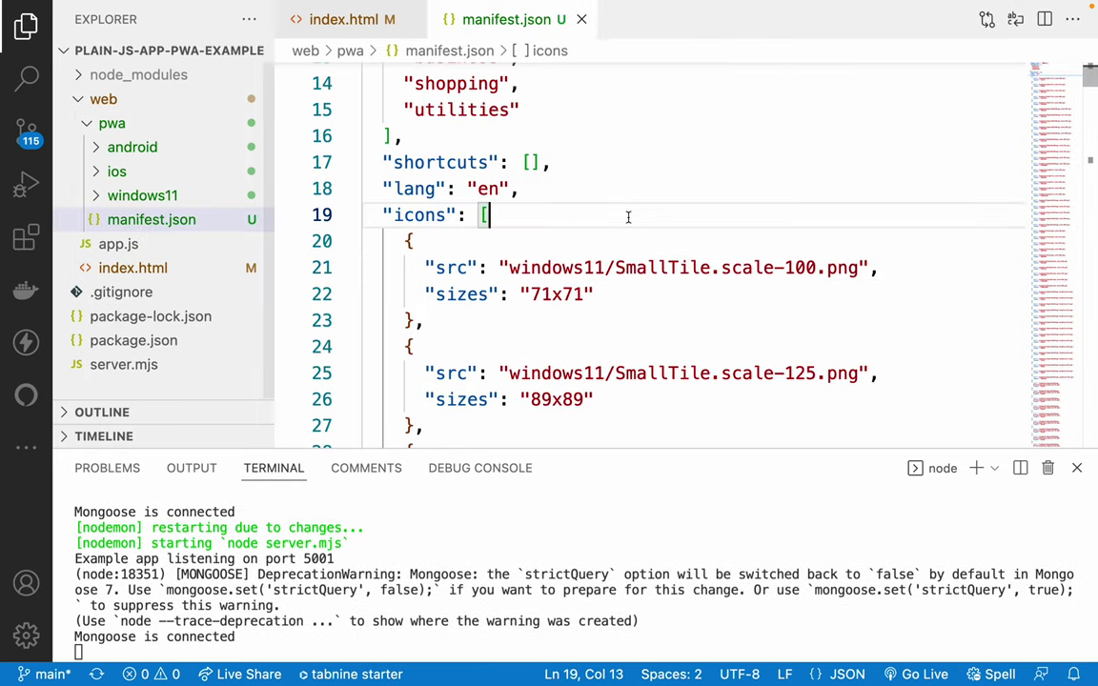
{"action": "scroll", "coordinate": [455, 207], "scroll_direction": "up", "scroll_amount": 5}
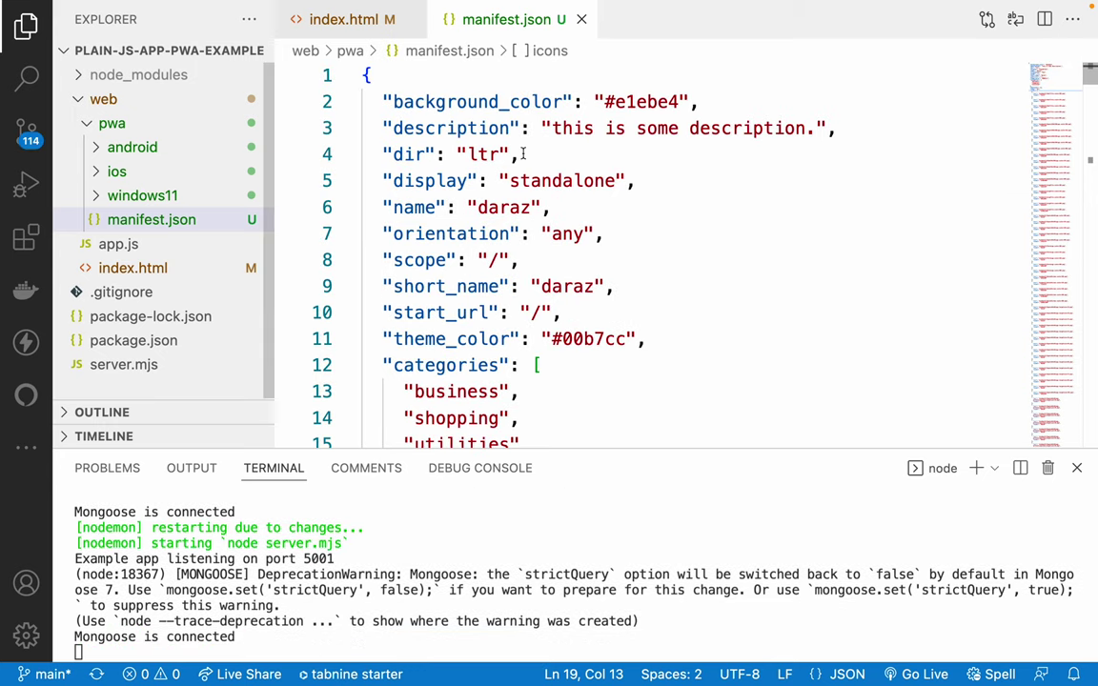
{"action": "scroll", "coordinate": [505, 272], "scroll_direction": "down", "scroll_amount": 7}
{"action": "scroll", "coordinate": [504, 272], "scroll_direction": "down", "scroll_amount": 1}
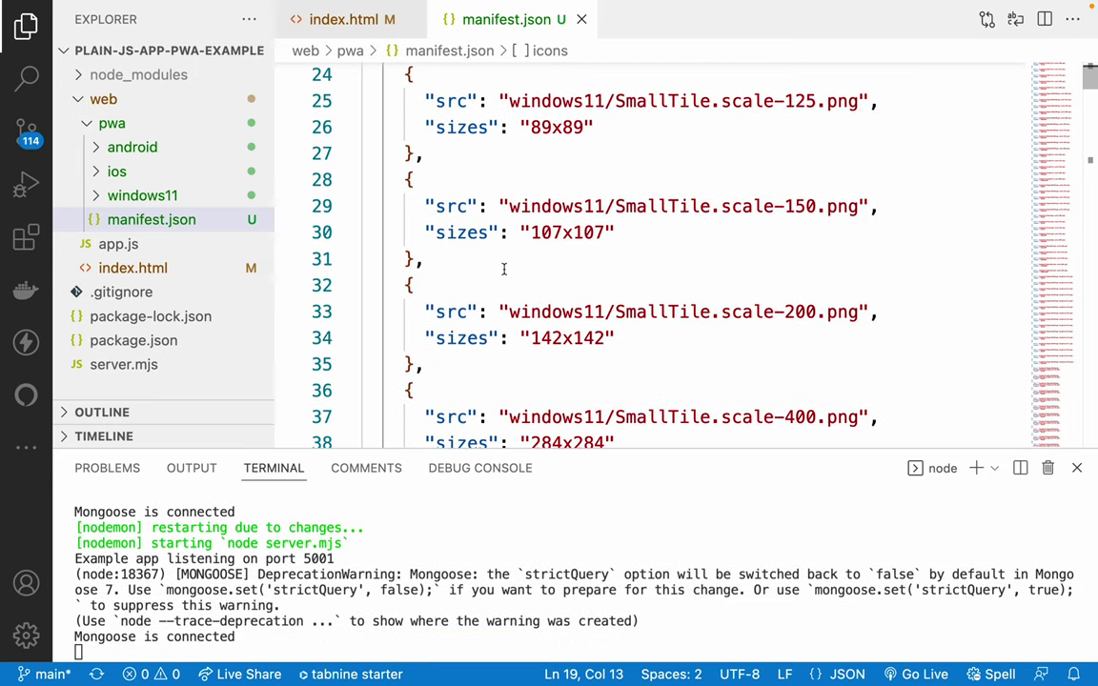
{"action": "left_click", "coordinate": [91, 124]}
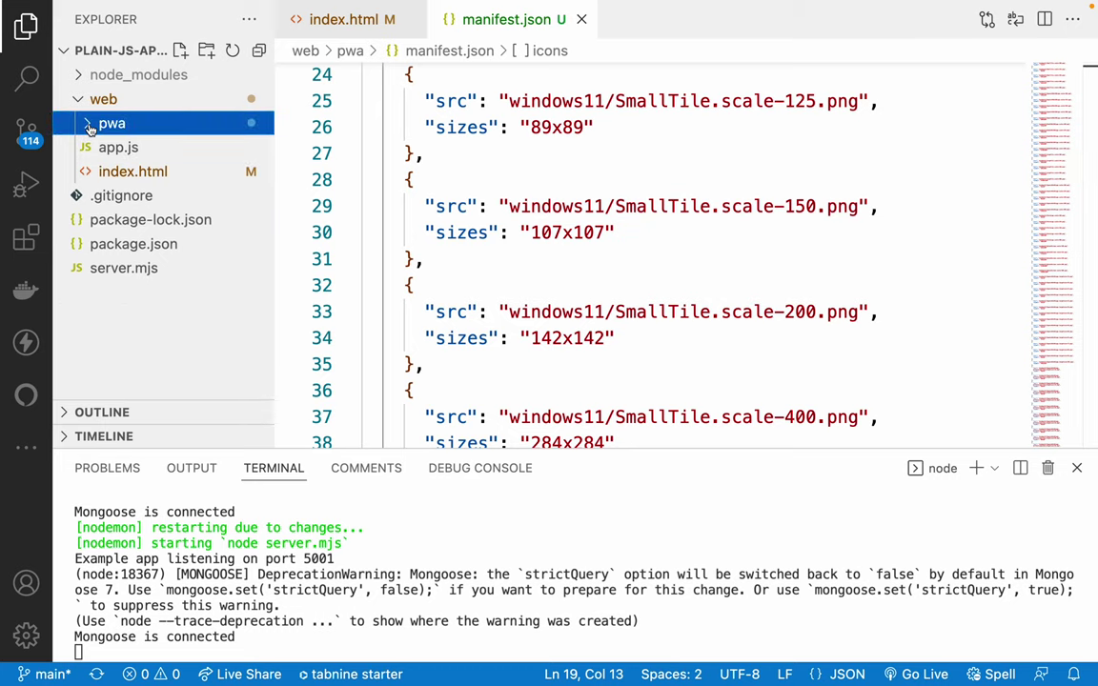
{"action": "left_click", "coordinate": [89, 125]}
{"action": "left_click", "coordinate": [89, 125]}
- Switch to Chrome, inspect the manifest of the deployed pwaexample.cyclic.app page in DevTools and close that page
{"action": "key", "text": "ctrl+Right"}
{"action": "right_click", "coordinate": [450, 86]}
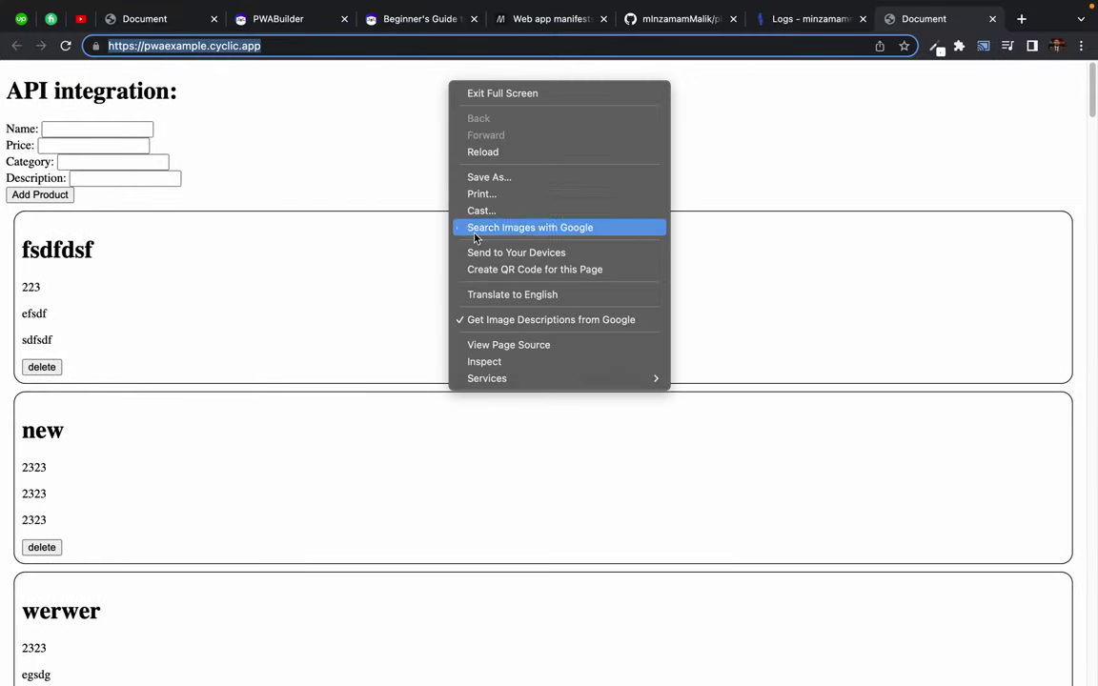
{"action": "left_click", "coordinate": [479, 362]}
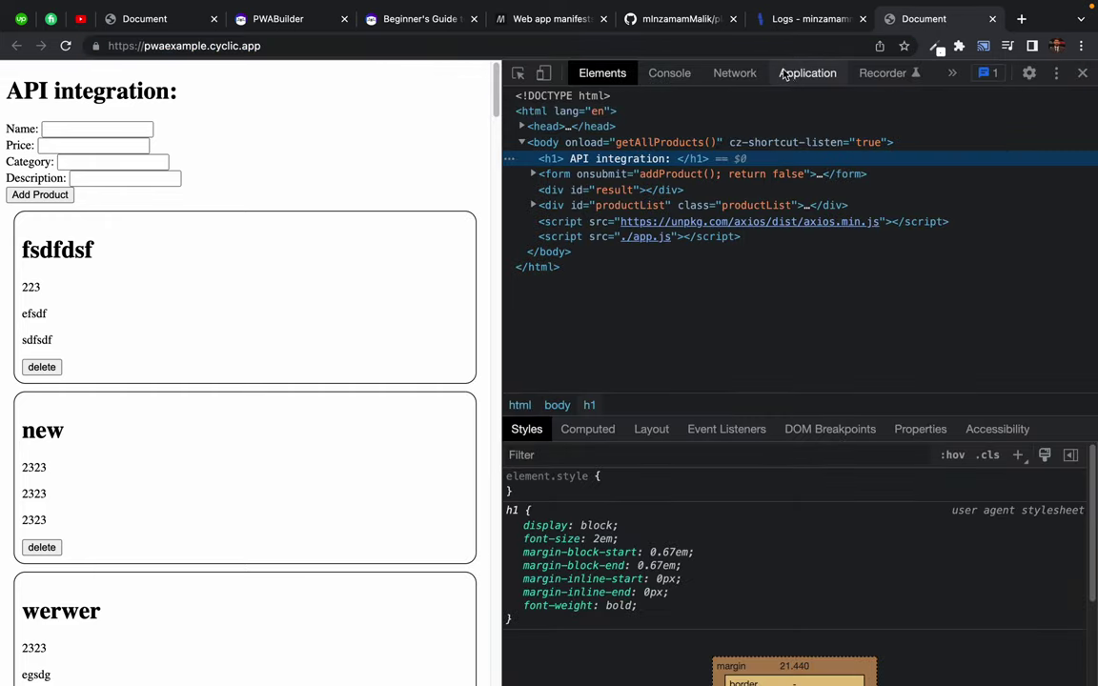
{"action": "left_click", "coordinate": [799, 74]}
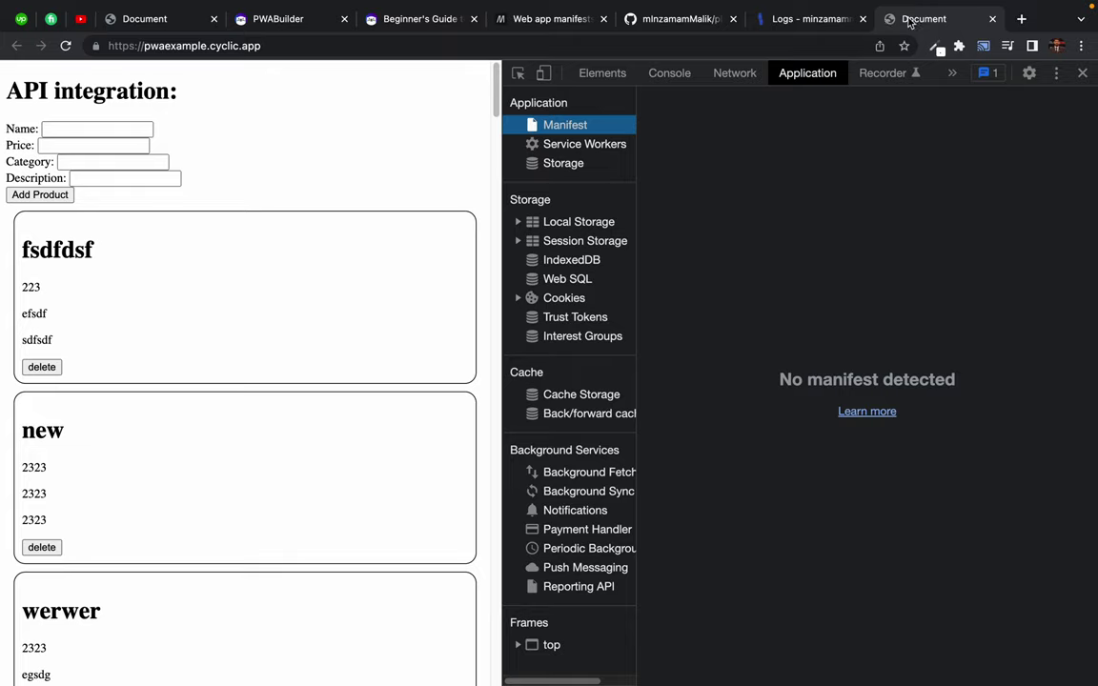
{"action": "key", "text": "super+w"}
- Reload the localhost:5001 app, review its manifest's details, icons and screenshots in DevTools, and return to Visual Studio Code
{"action": "left_click", "coordinate": [186, 26]}
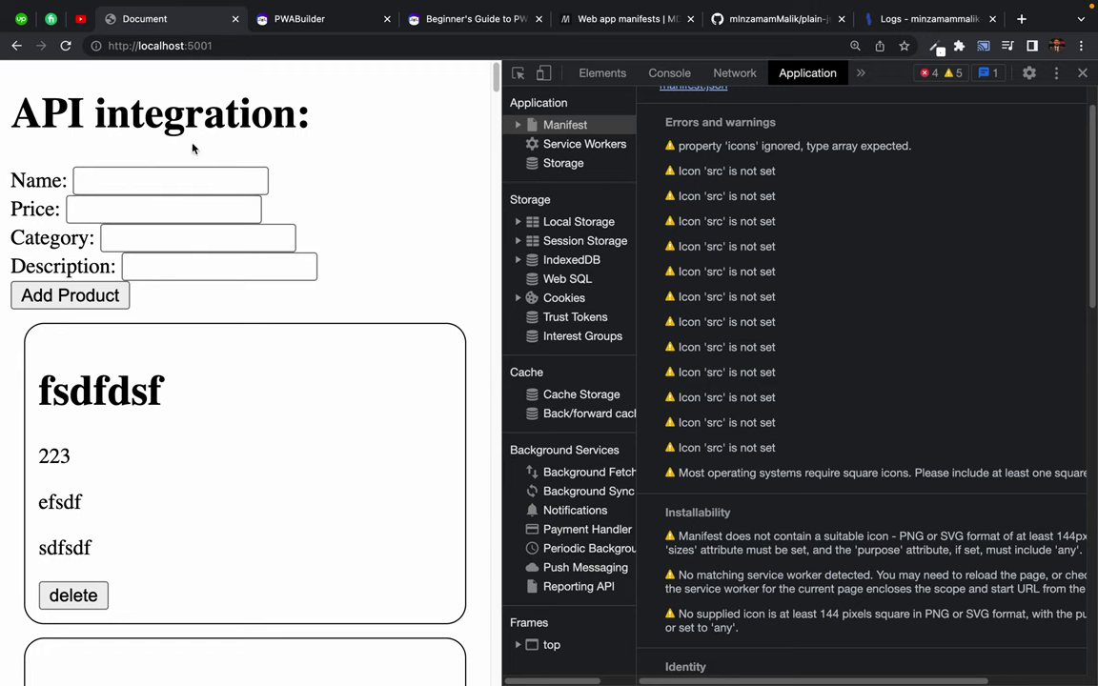
{"action": "left_click", "coordinate": [66, 47]}
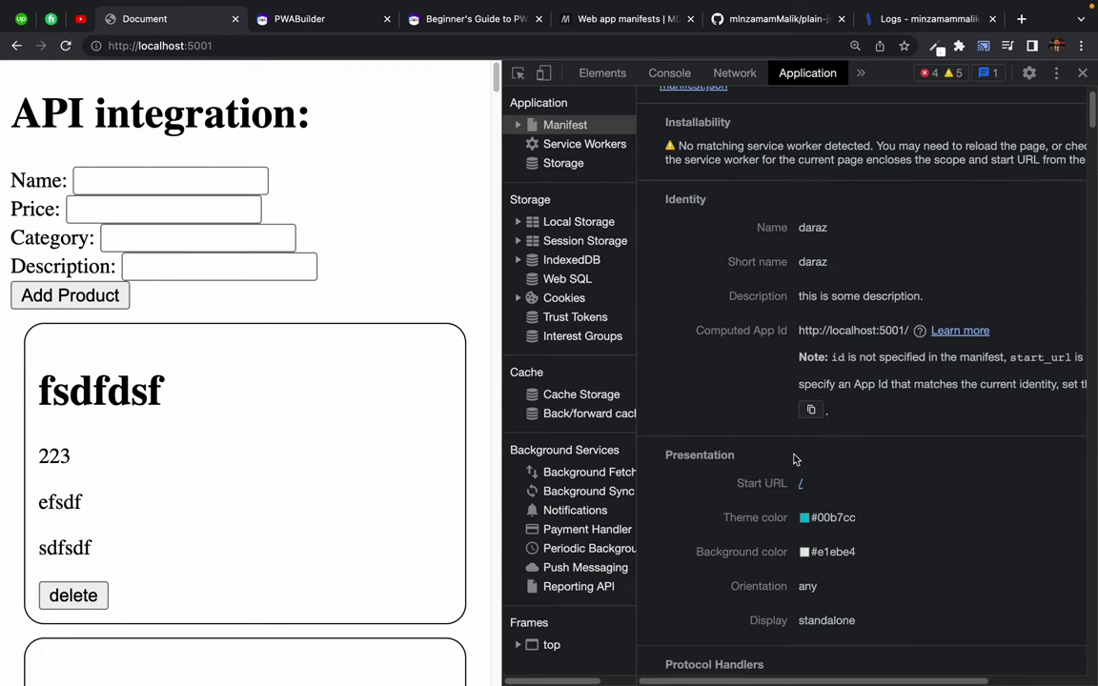
{"action": "scroll", "coordinate": [793, 459], "scroll_direction": "down", "scroll_amount": 20}
{"action": "scroll", "coordinate": [793, 460], "scroll_direction": "down", "scroll_amount": 20}
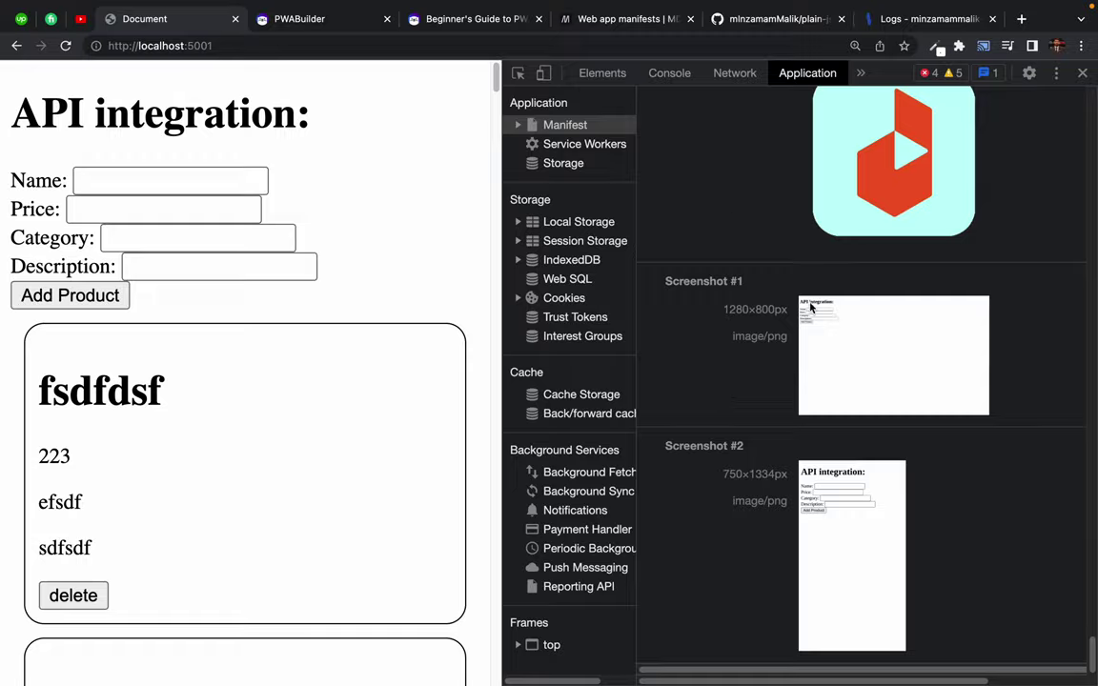
{"action": "scroll", "coordinate": [808, 340], "scroll_direction": "up", "scroll_amount": 15}
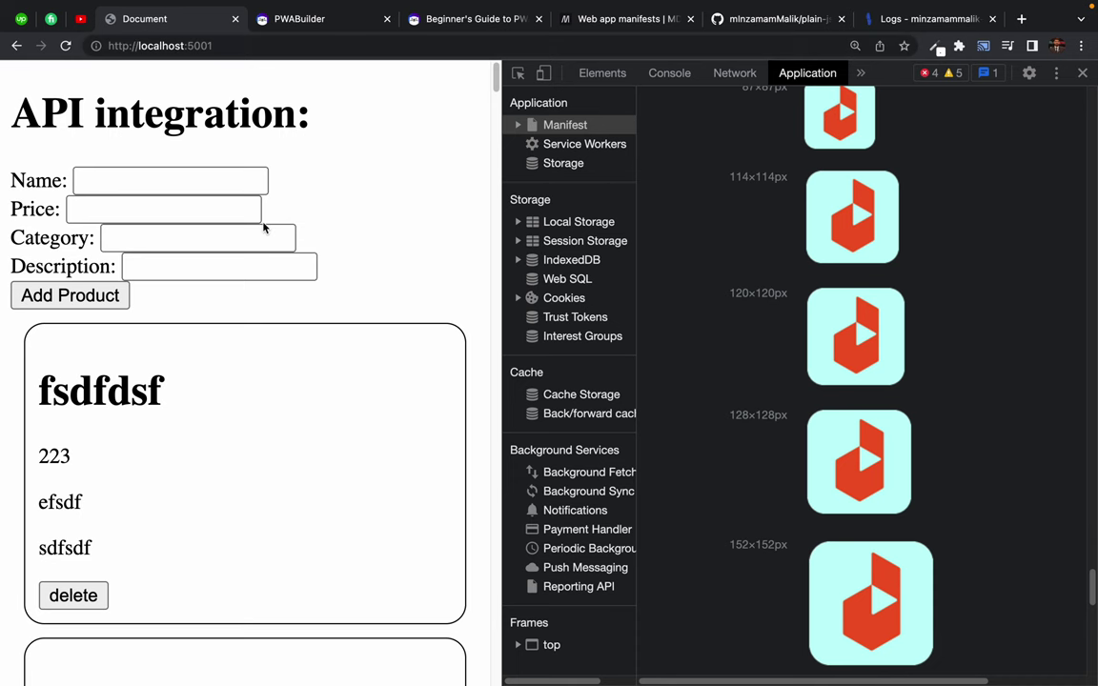
{"action": "key", "text": "super+Tab"}
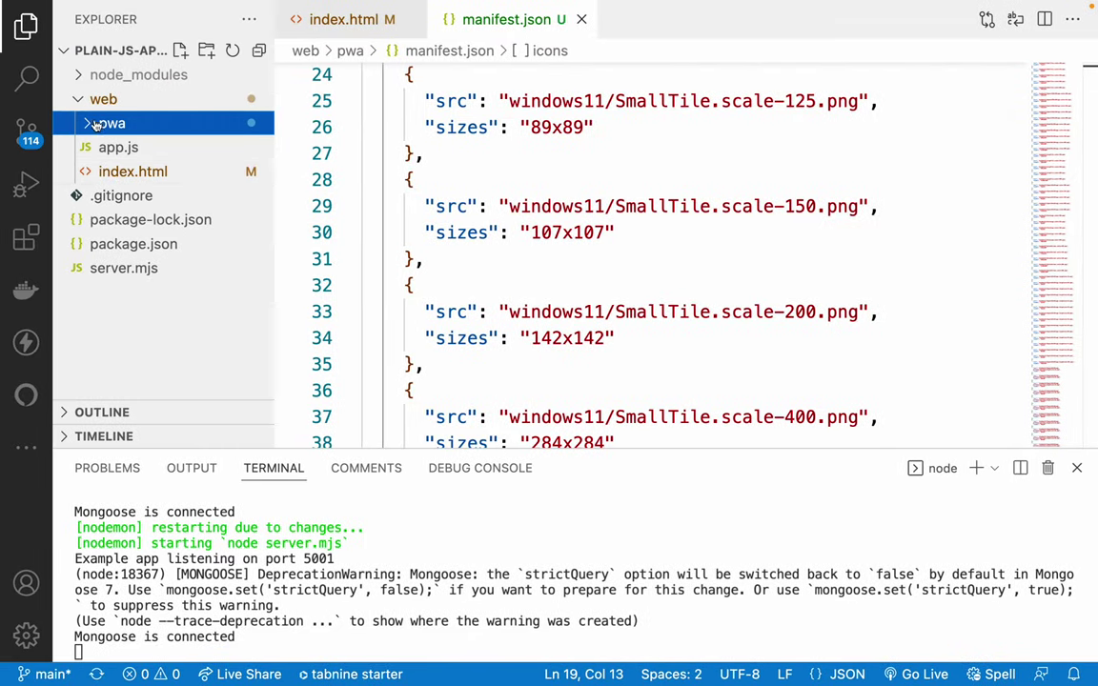
- Expand the pwa and windows11 folders, widen the file explorer and look through the windows11 icon file names
{"action": "left_click", "coordinate": [86, 124]}
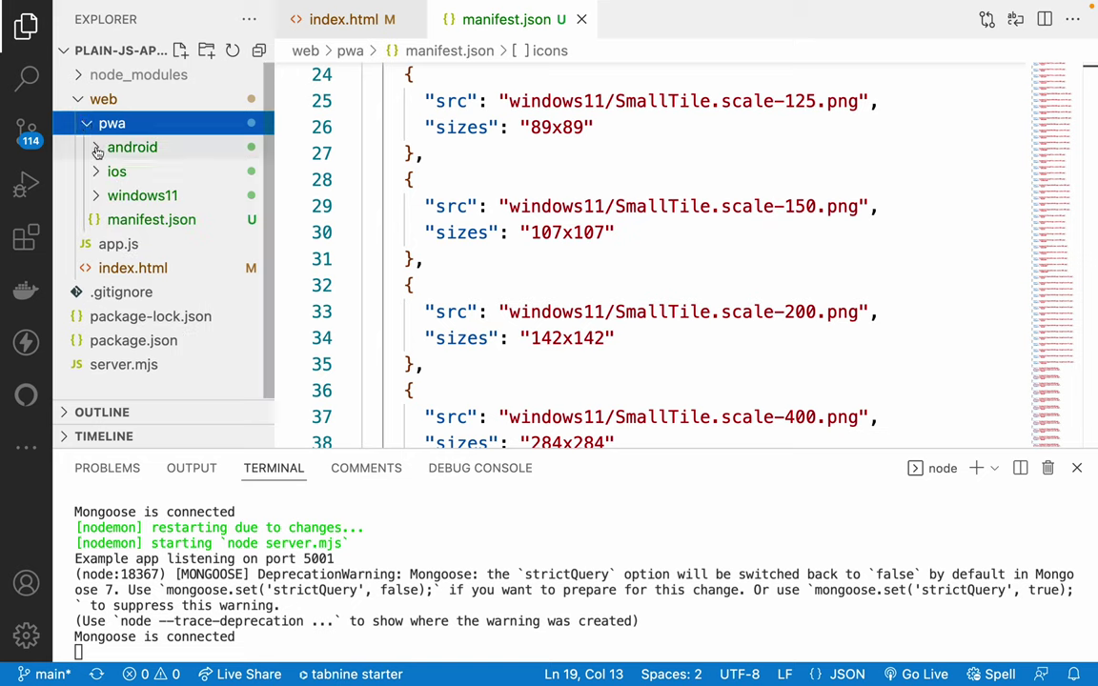
{"action": "left_click", "coordinate": [95, 196]}
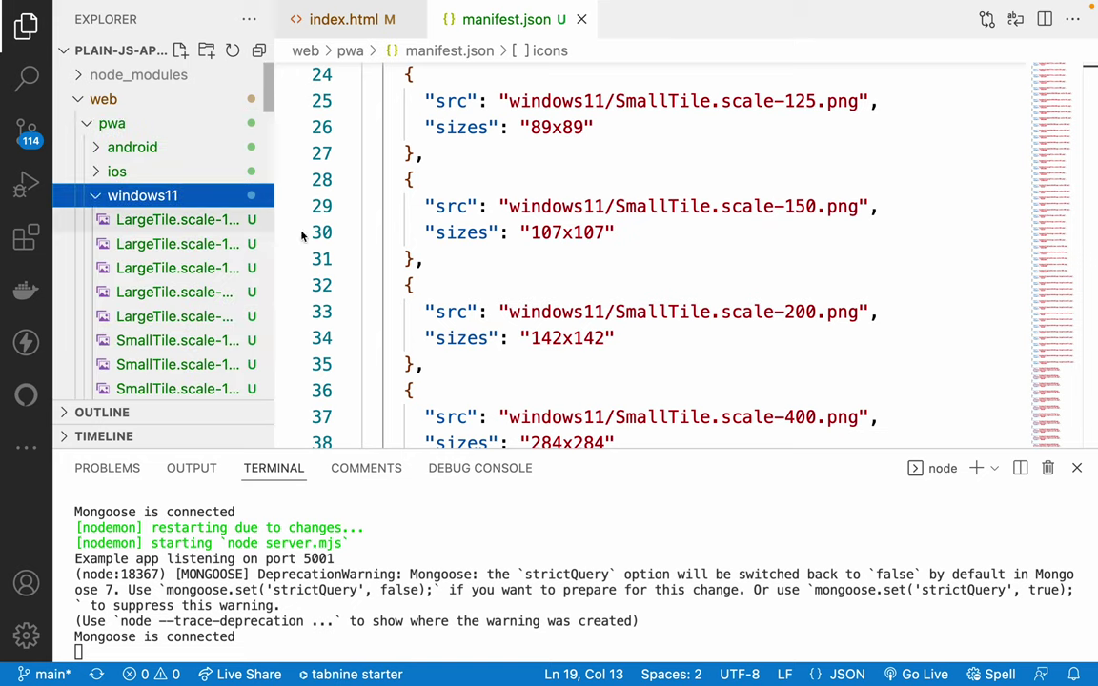
{"action": "left_click_drag", "start_coordinate": [273, 241], "coordinate": [579, 240]}
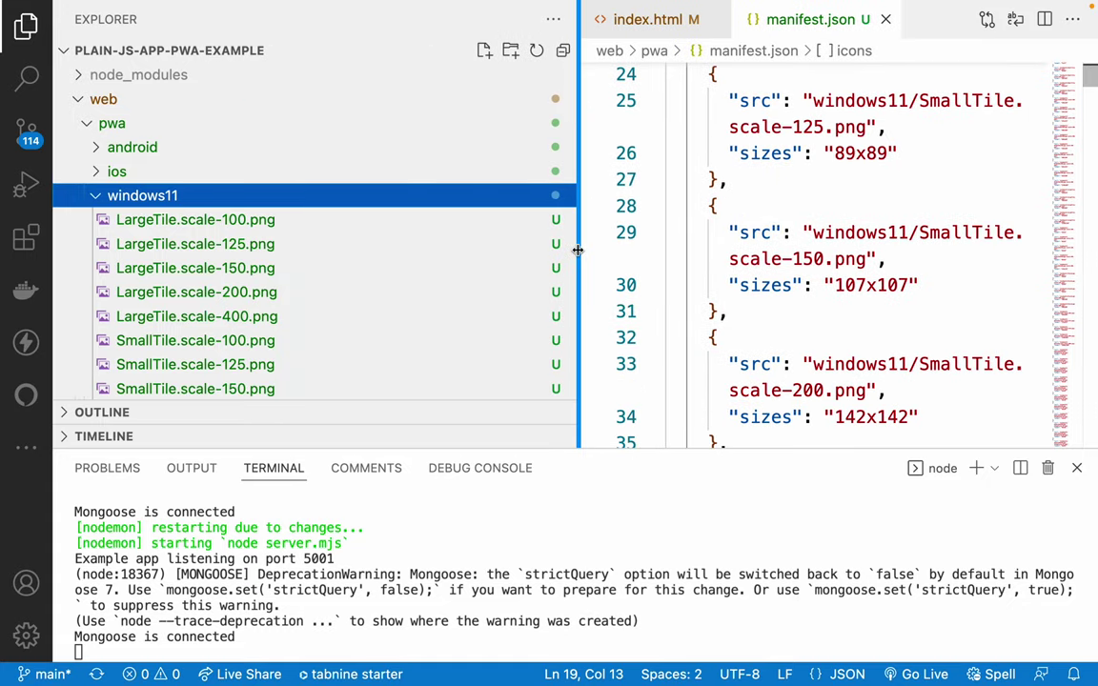
{"action": "scroll", "coordinate": [196, 311], "scroll_direction": "down", "scroll_amount": 10}
{"action": "scroll", "coordinate": [196, 310], "scroll_direction": "up", "scroll_amount": 15}
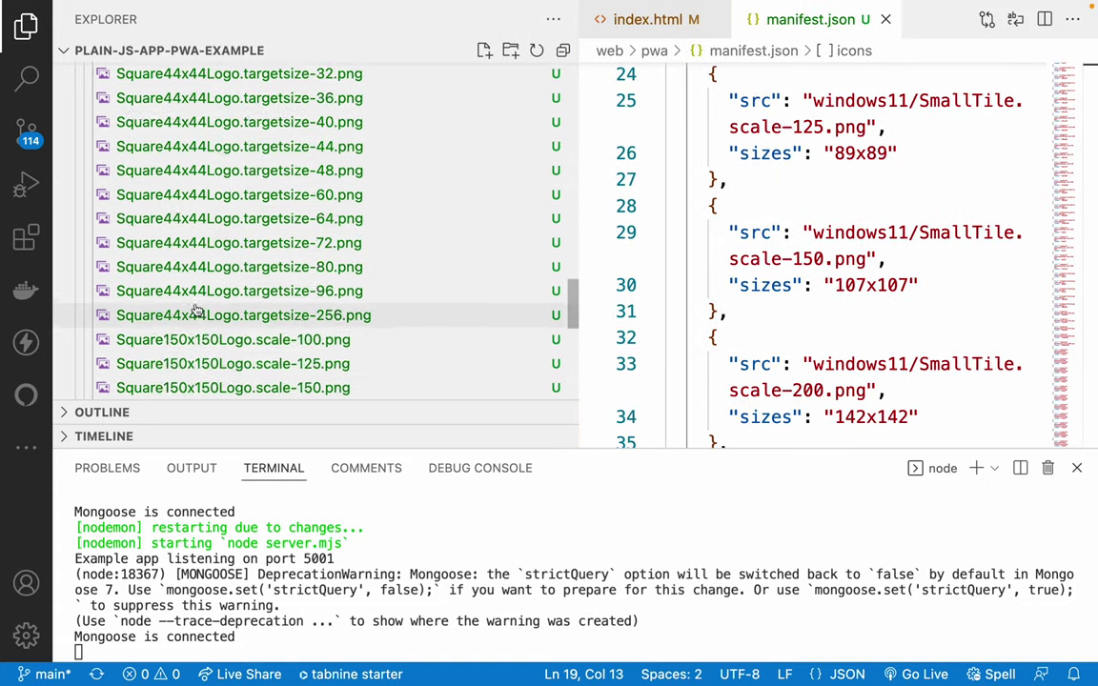
{"action": "scroll", "coordinate": [196, 310], "scroll_direction": "up", "scroll_amount": 10}
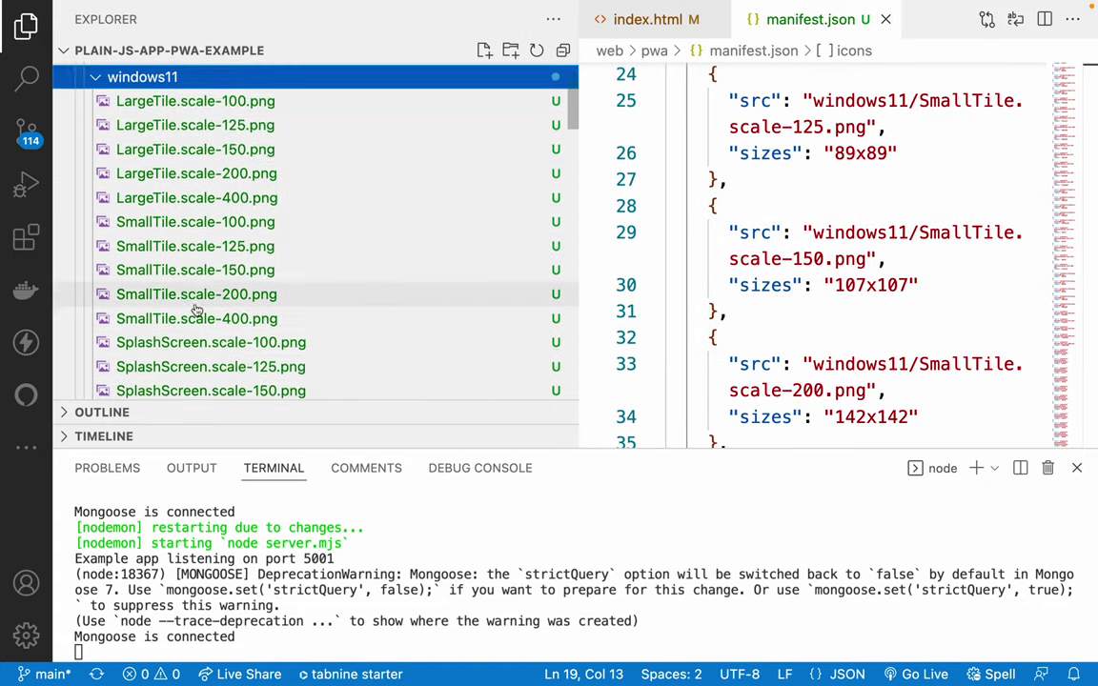
- Look through the ios and android icon folders inside pwa and collapse the android, ios and windows11 folders
{"action": "left_click", "coordinate": [115, 172]}
{"action": "scroll", "coordinate": [189, 272], "scroll_direction": "down", "scroll_amount": 15}
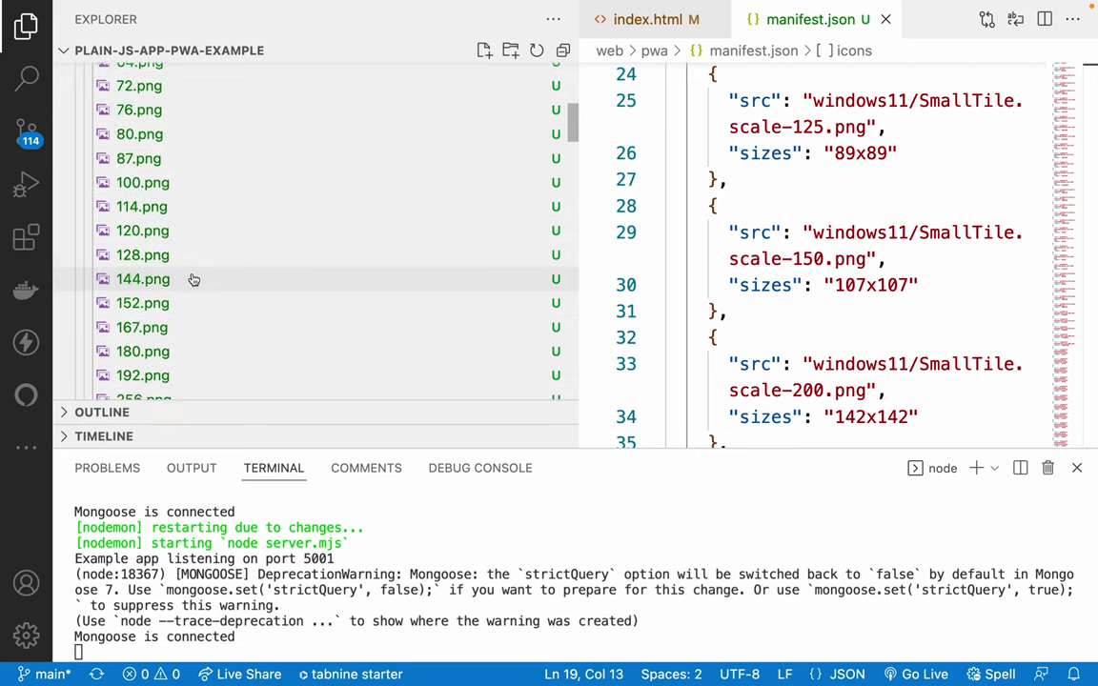
{"action": "scroll", "coordinate": [190, 276], "scroll_direction": "up", "scroll_amount": 15}
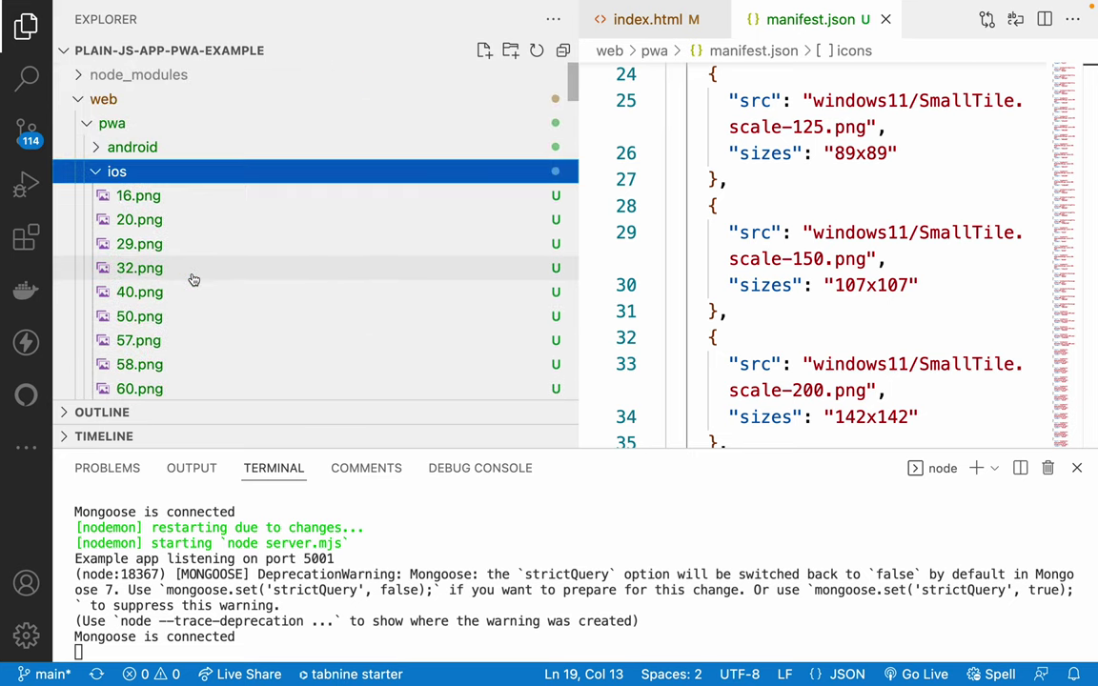
{"action": "left_click", "coordinate": [94, 149]}
{"action": "scroll", "coordinate": [219, 270], "scroll_direction": "down", "scroll_amount": 1}
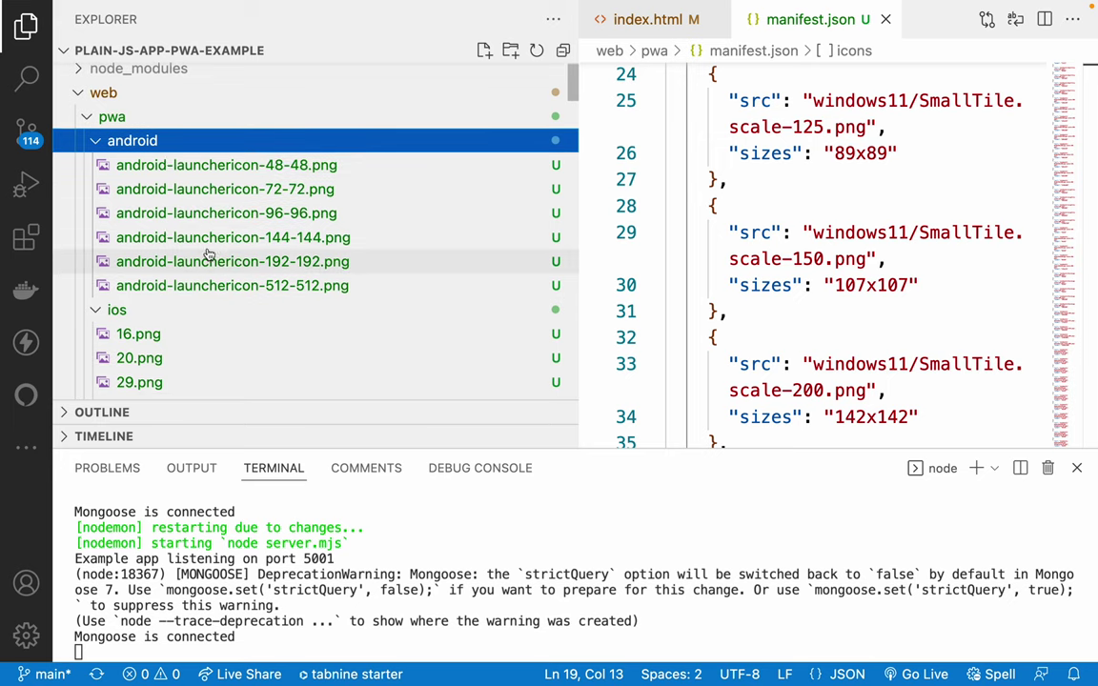
{"action": "left_click", "coordinate": [96, 141]}
{"action": "left_click", "coordinate": [96, 166]}
{"action": "left_click", "coordinate": [95, 190]}
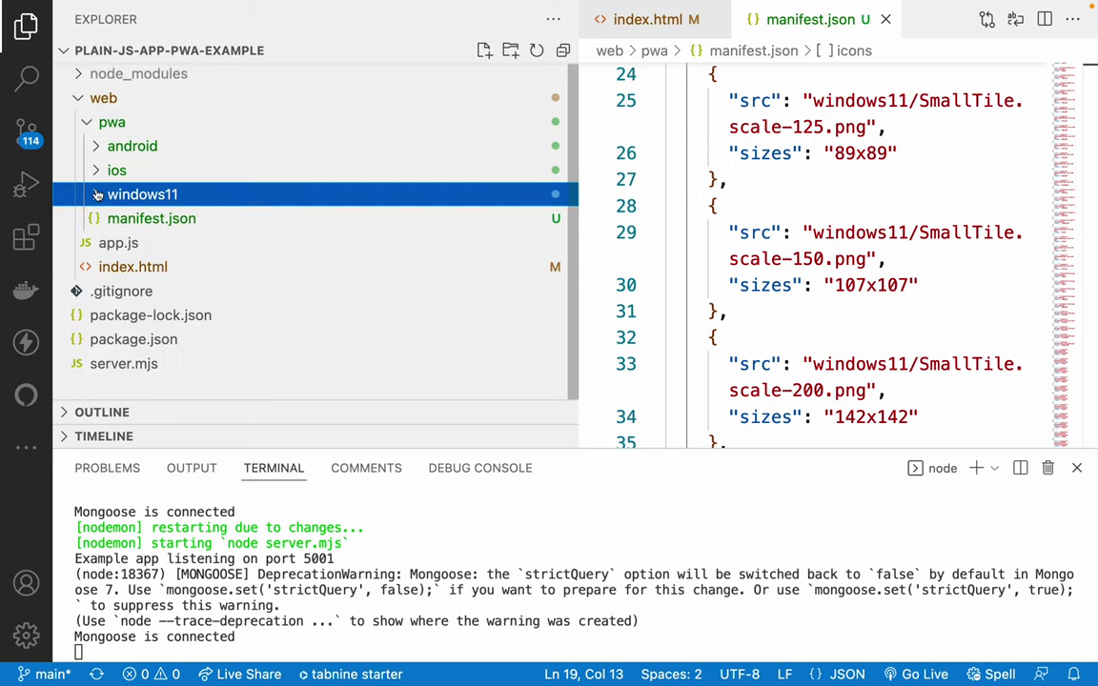
- Switch to Chrome, clear the DevTools network log and reload the localhost:5001 page to examine which files it requests
{"action": "key", "text": "super+Tab"}
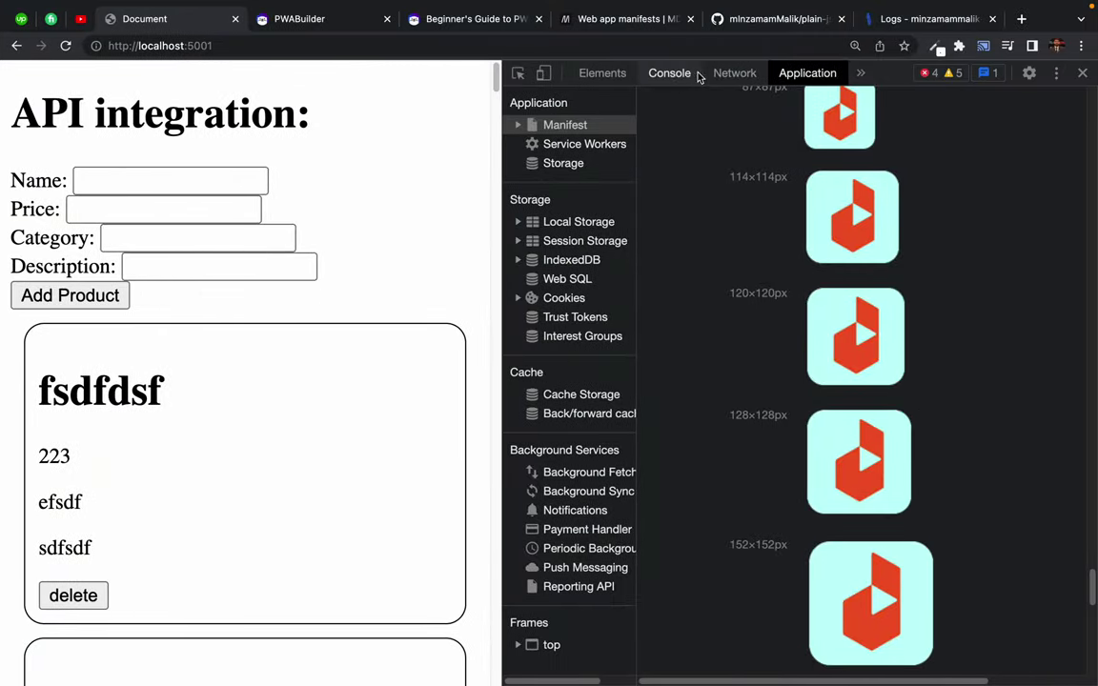
{"action": "left_click", "coordinate": [732, 73]}
{"action": "left_click", "coordinate": [545, 99]}
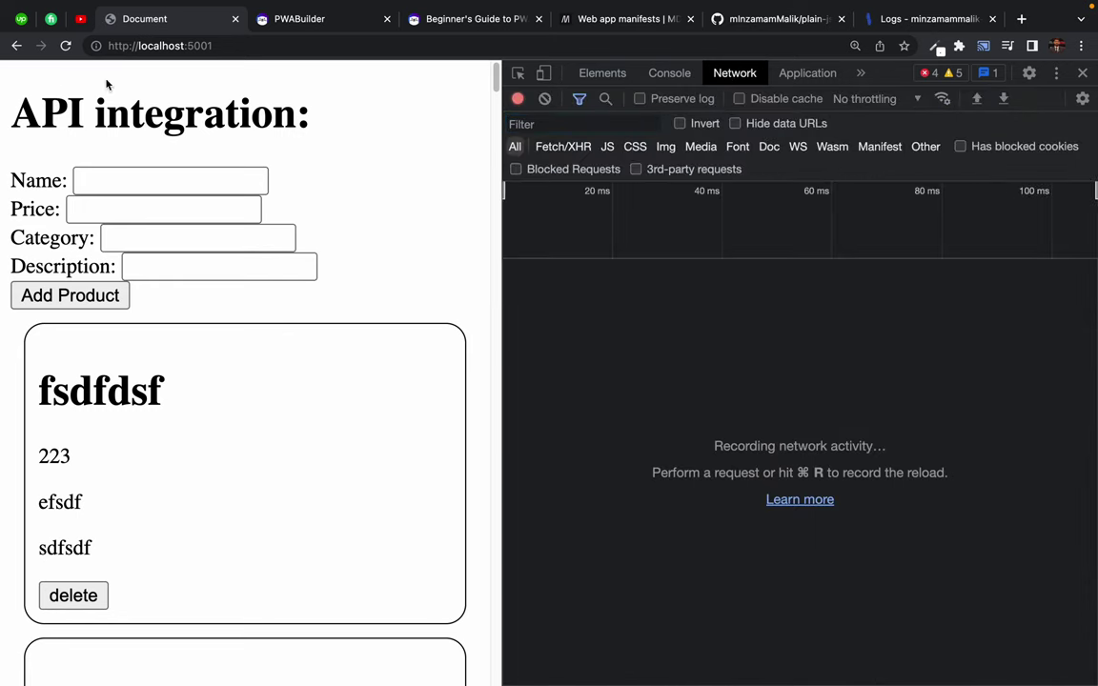
{"action": "left_click", "coordinate": [64, 45]}
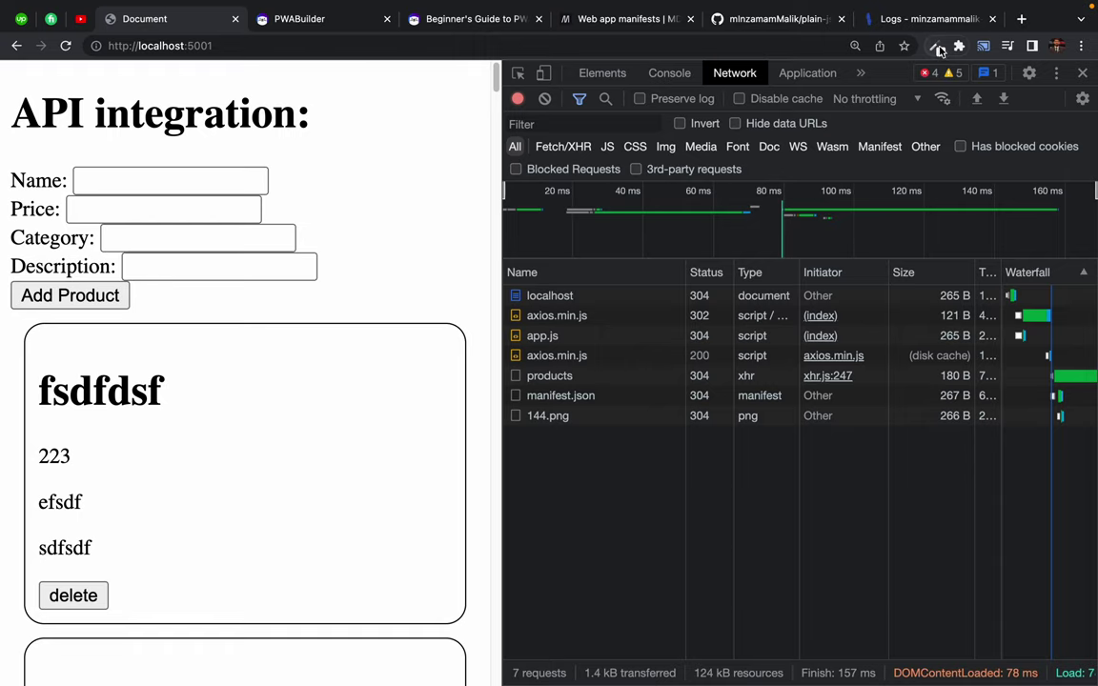
- Search Google for "favicon genrator" in a new browser tab and open the realfavicongenerator.net result
{"action": "left_click", "coordinate": [1021, 19]}
{"action": "left_click", "coordinate": [469, 43]}
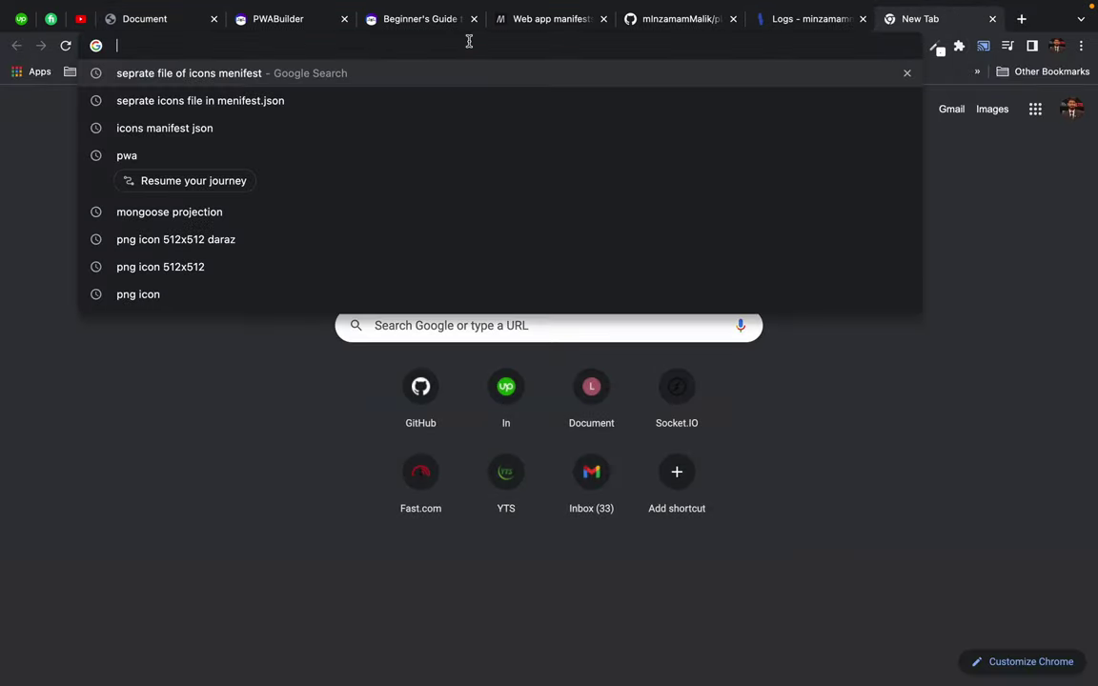
{"action": "type", "text": "fav"}
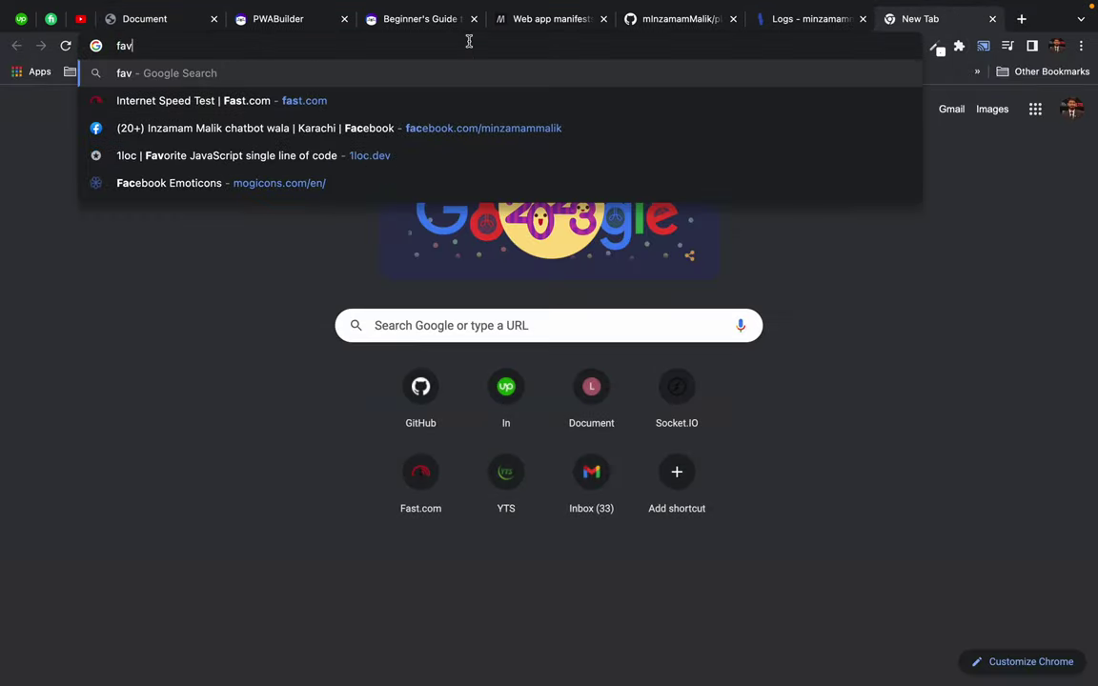
{"action": "type", "text": "icon genrator"}
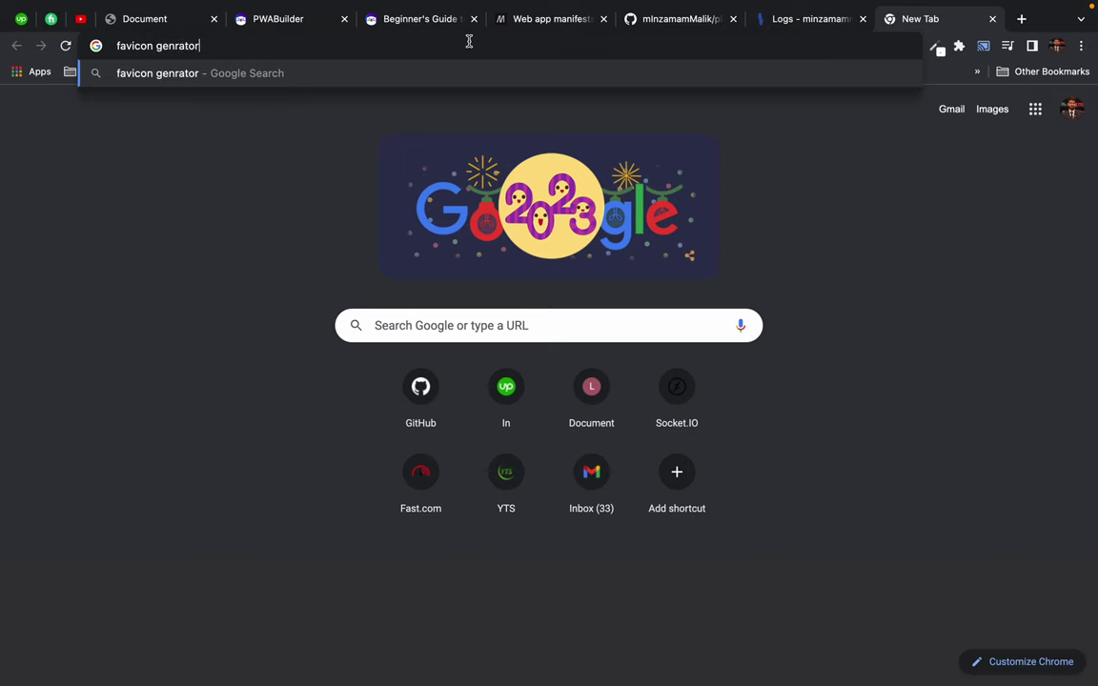
{"action": "key", "text": "Return"}
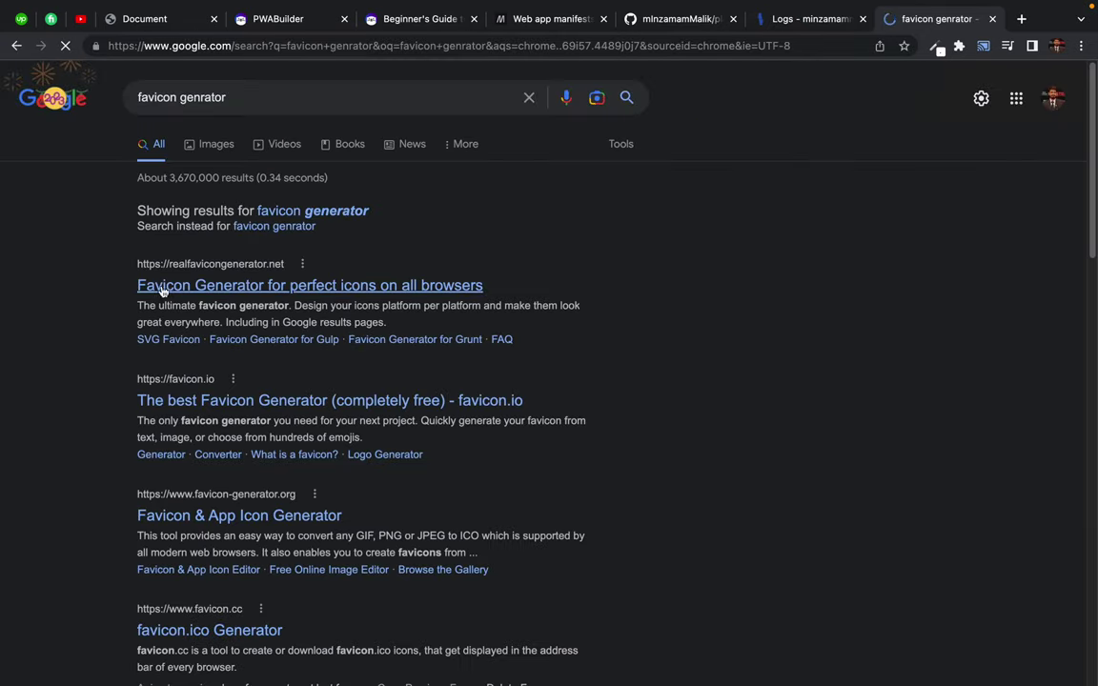
{"action": "left_click", "coordinate": [206, 287]}
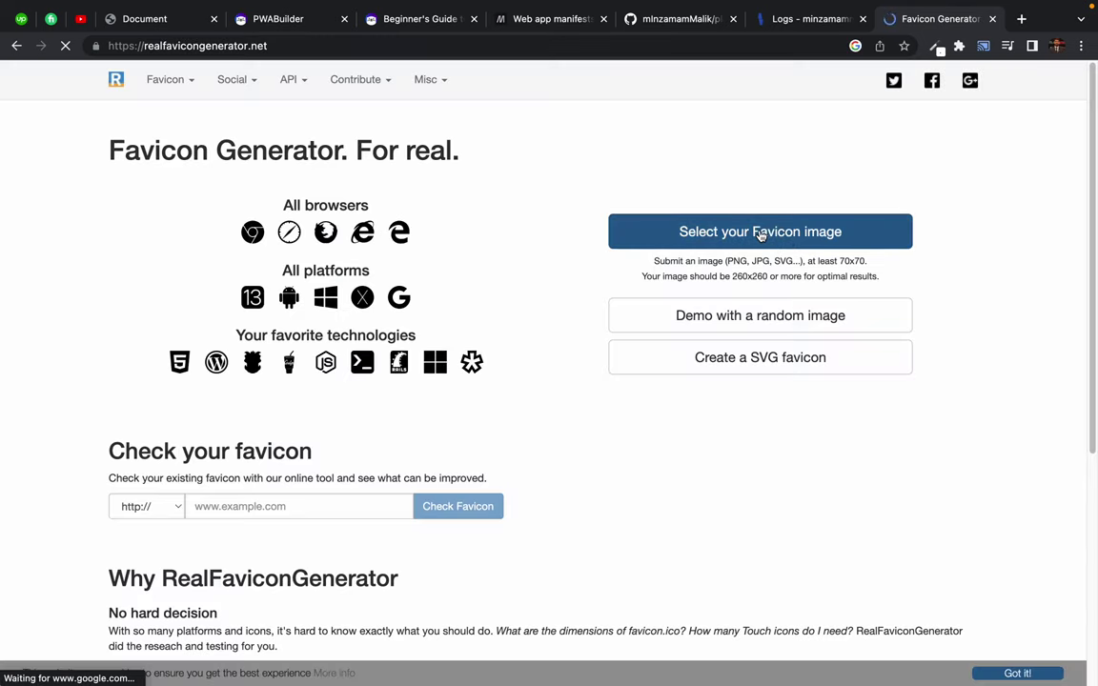
- Submit unnamed.png from the Downloads folder as the favicon image
{"action": "left_click", "coordinate": [762, 233]}
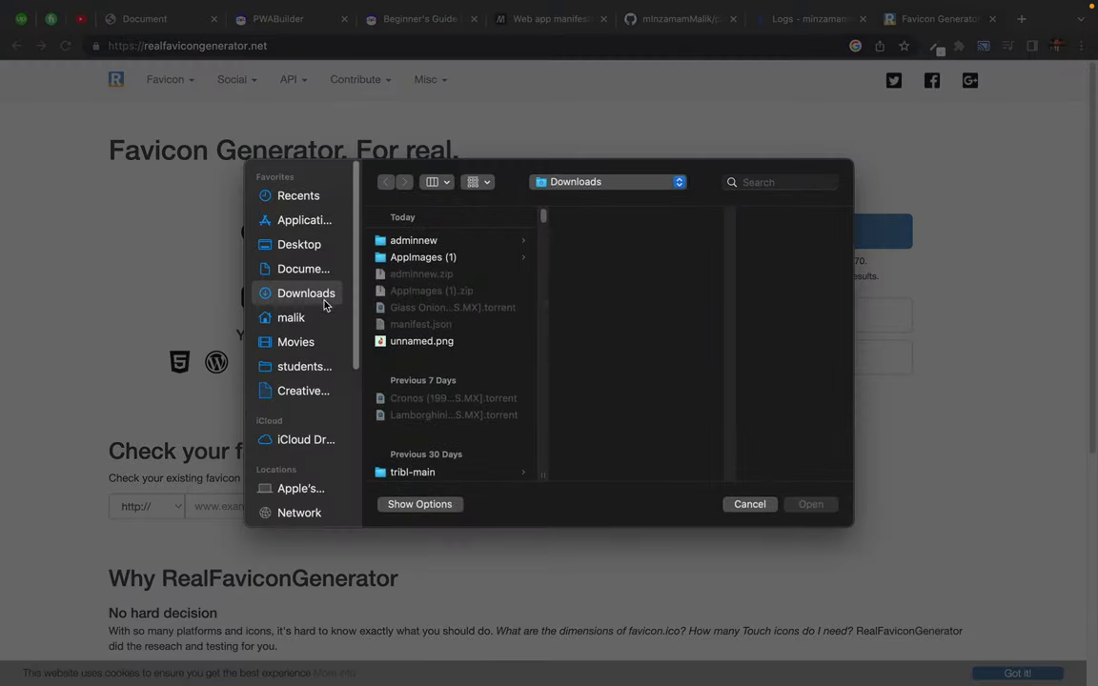
{"action": "left_click", "coordinate": [410, 342]}
{"action": "left_click", "coordinate": [810, 505]}
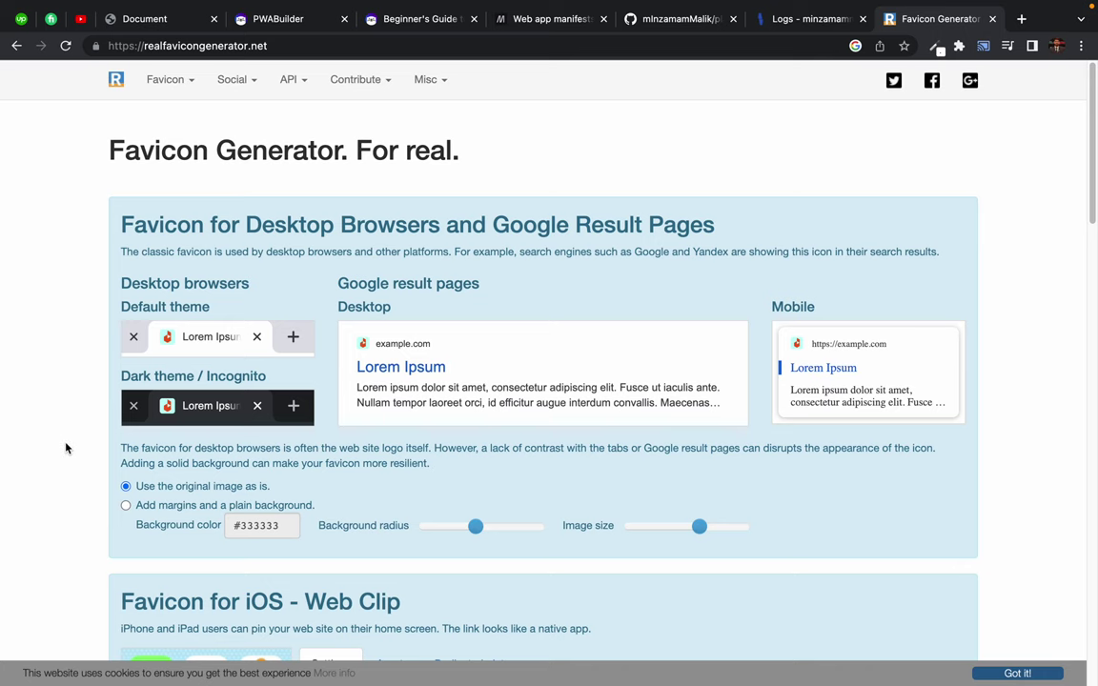
- Review the favicon settings for each platform and generate the favicons and HTML code with the original image kept as is
{"action": "scroll", "coordinate": [66, 448], "scroll_direction": "down", "scroll_amount": 2}
{"action": "scroll", "coordinate": [65, 448], "scroll_direction": "down", "scroll_amount": 3}
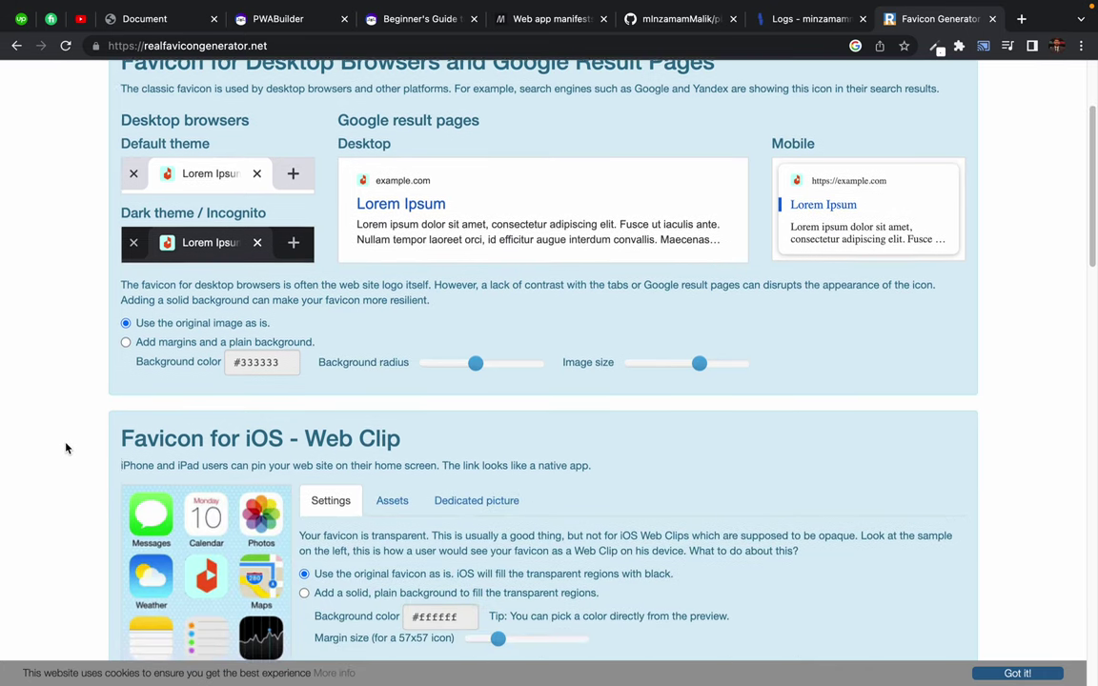
{"action": "scroll", "coordinate": [66, 448], "scroll_direction": "up", "scroll_amount": 2}
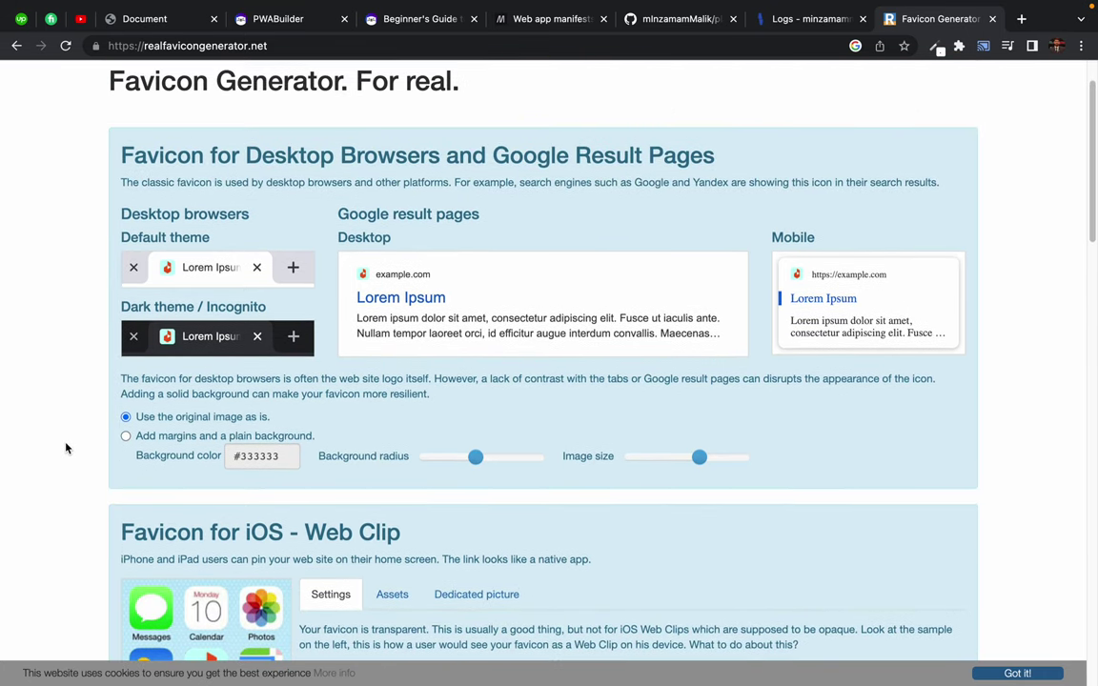
{"action": "scroll", "coordinate": [407, 228], "scroll_direction": "down", "scroll_amount": 5}
{"action": "scroll", "coordinate": [407, 228], "scroll_direction": "down", "scroll_amount": 5}
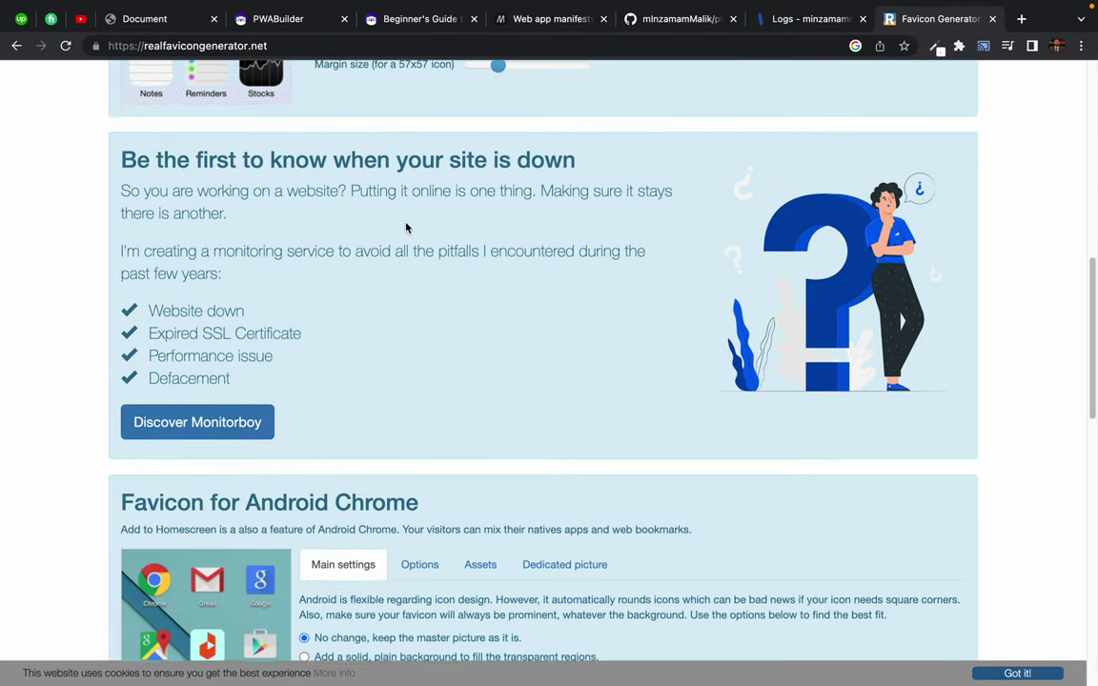
{"action": "scroll", "coordinate": [407, 228], "scroll_direction": "down", "scroll_amount": 8}
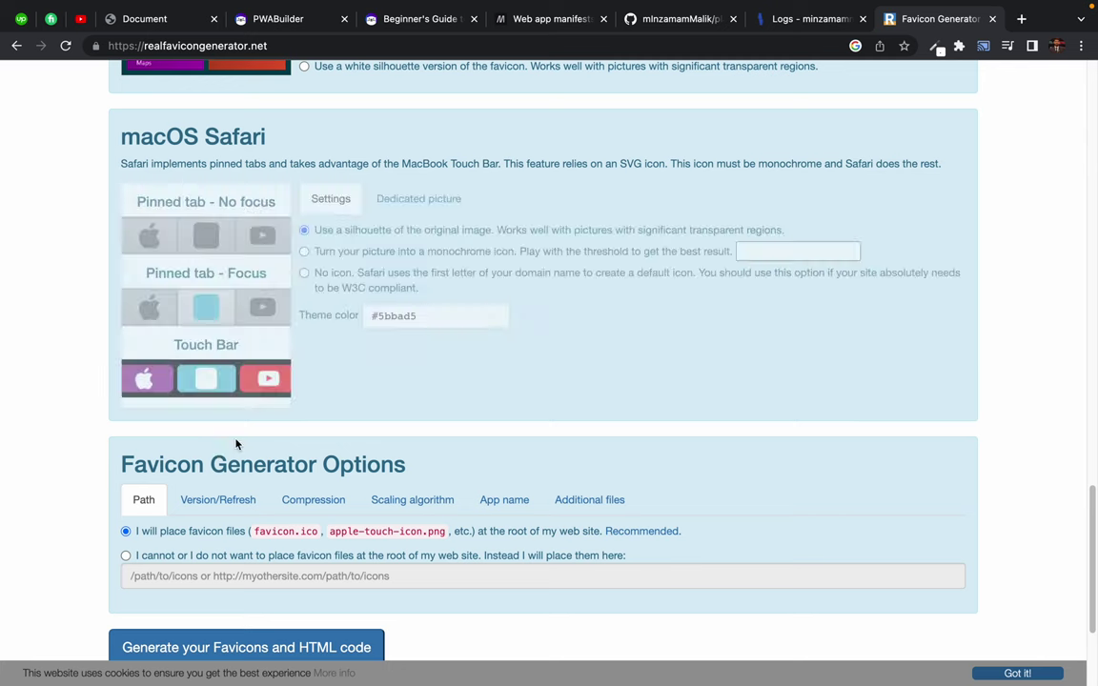
{"action": "scroll", "coordinate": [248, 534], "scroll_direction": "down", "scroll_amount": 2}
{"action": "left_click", "coordinate": [239, 475]}
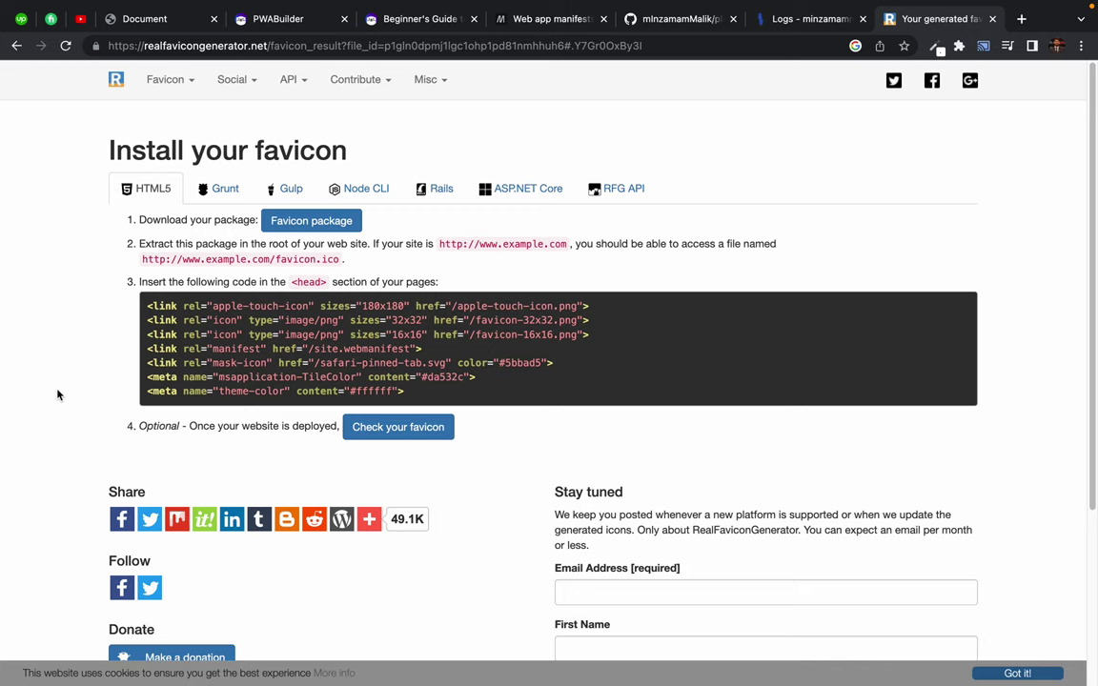
- Download the generated favicon package and open its extracted favicon_package_v0.16 folder in Finder
{"action": "left_click", "coordinate": [321, 234]}
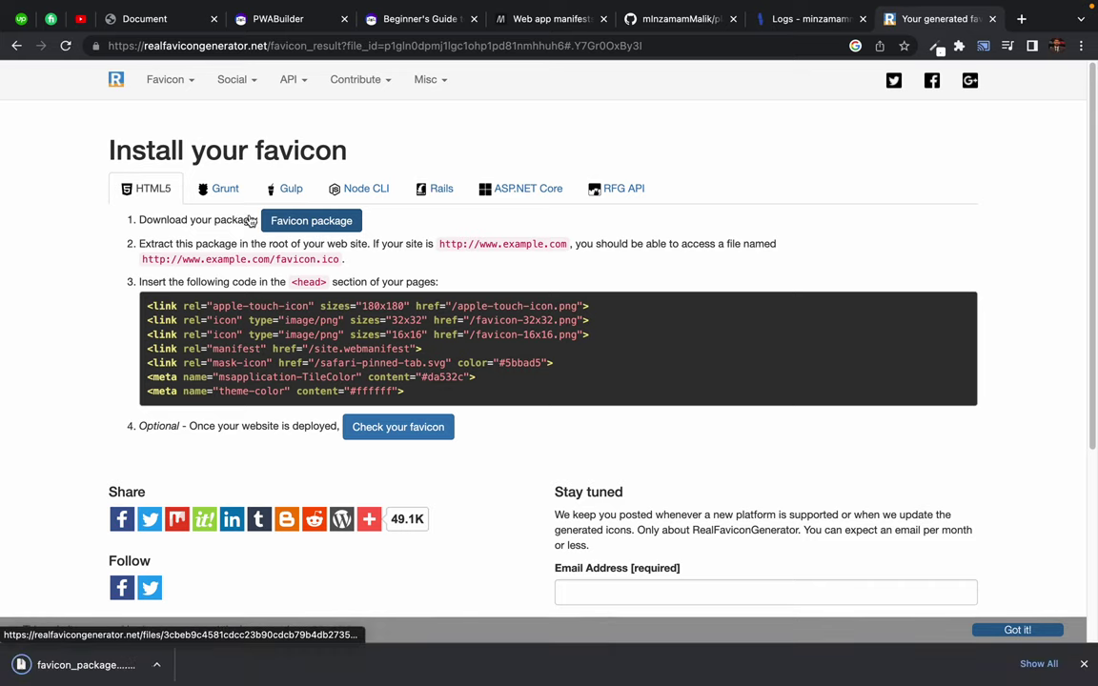
{"action": "left_click", "coordinate": [73, 667]}
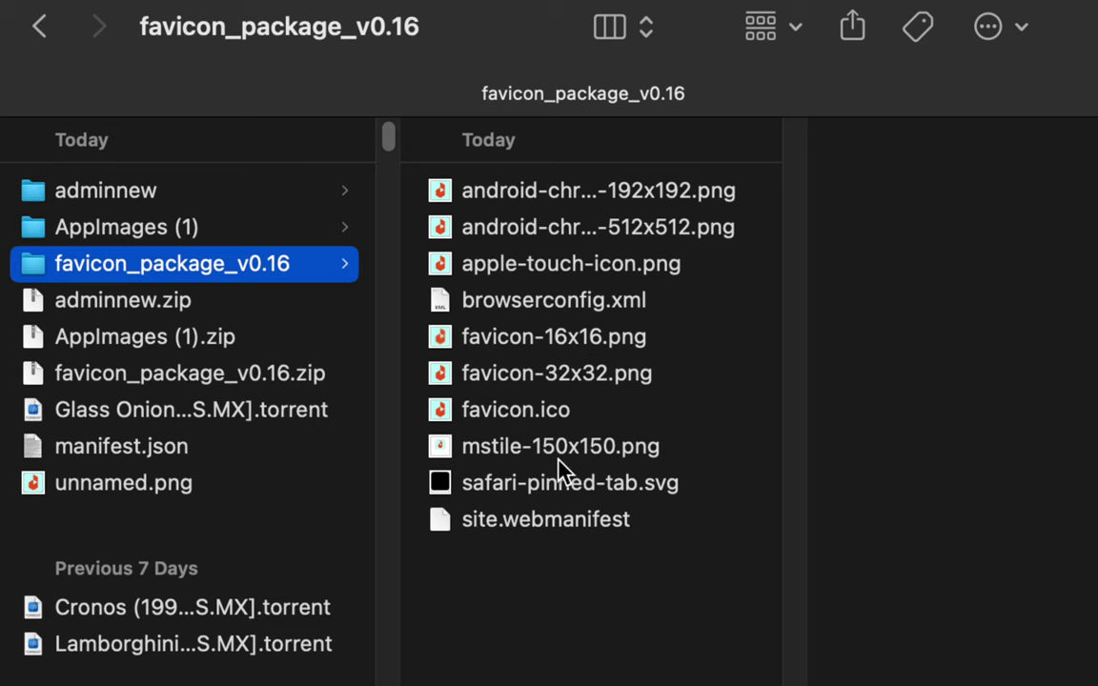
- Preview the files in favicon_package_v0.16, including browserconfig.xml, safari-pinned-tab.svg and the PNG icons
{"action": "left_click", "coordinate": [523, 307]}
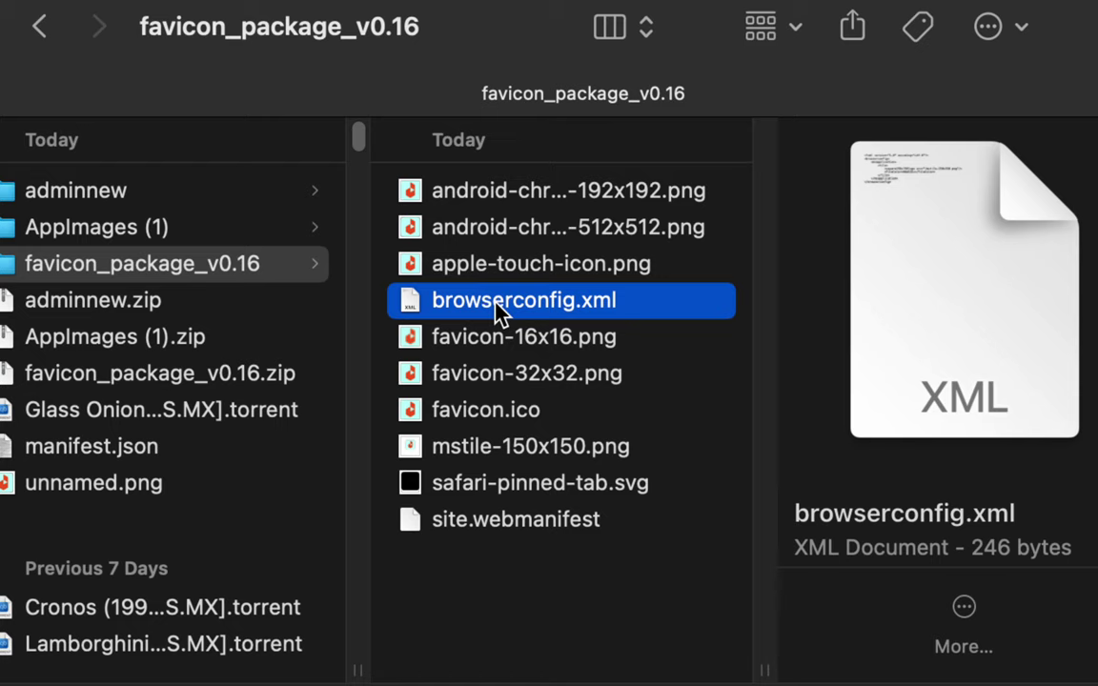
{"action": "left_click", "coordinate": [491, 491]}
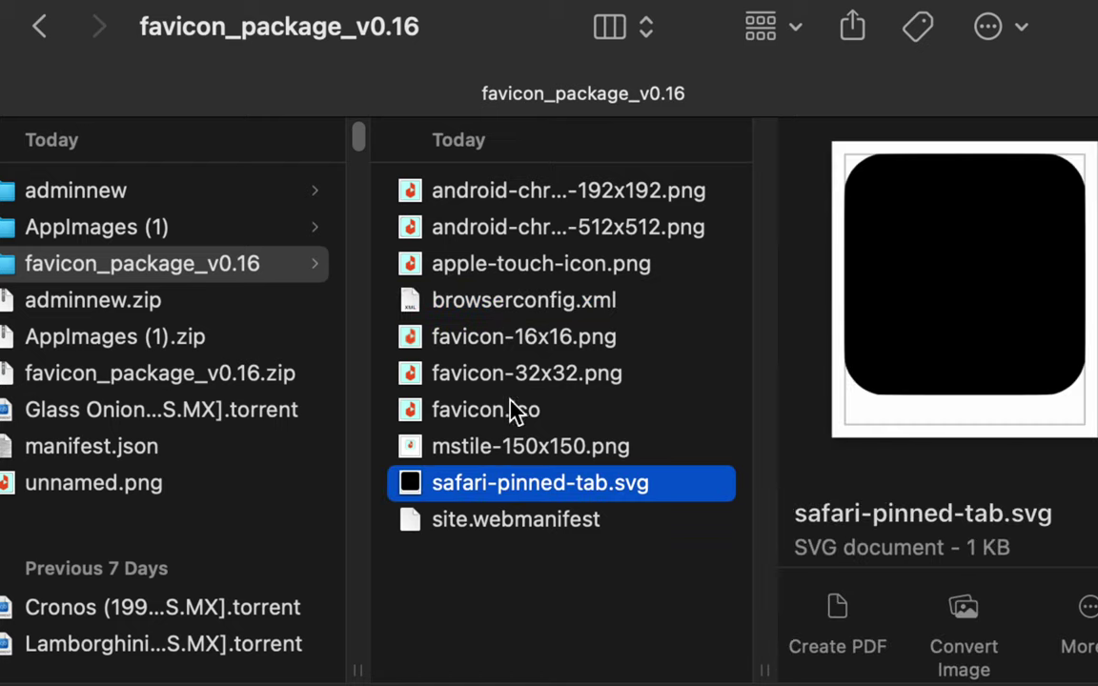
{"action": "left_click", "coordinate": [510, 328]}
{"action": "left_click", "coordinate": [507, 254]}
{"action": "left_click", "coordinate": [500, 195]}
{"action": "left_click", "coordinate": [498, 226]}
{"action": "left_click", "coordinate": [485, 267]}
{"action": "left_click", "coordinate": [483, 303]}
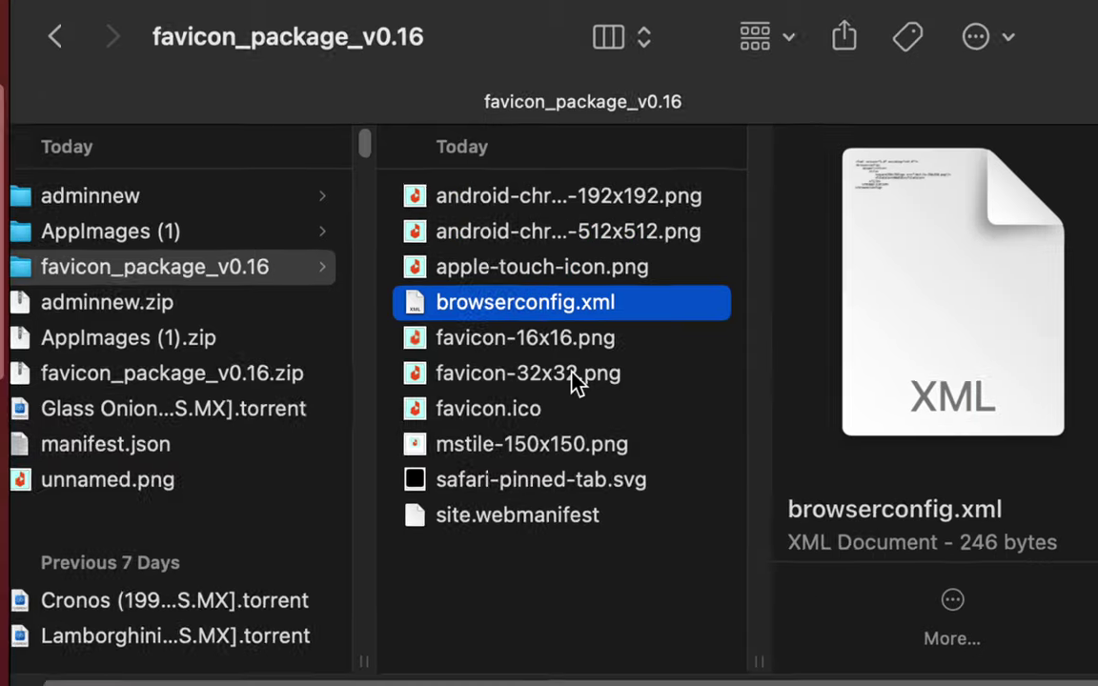
- Switch to Visual Studio Code, create a folder named "fav" inside web, and return to the favicon_package_v0.16 folder in Finder
{"action": "key", "text": "ctrl+Right"}
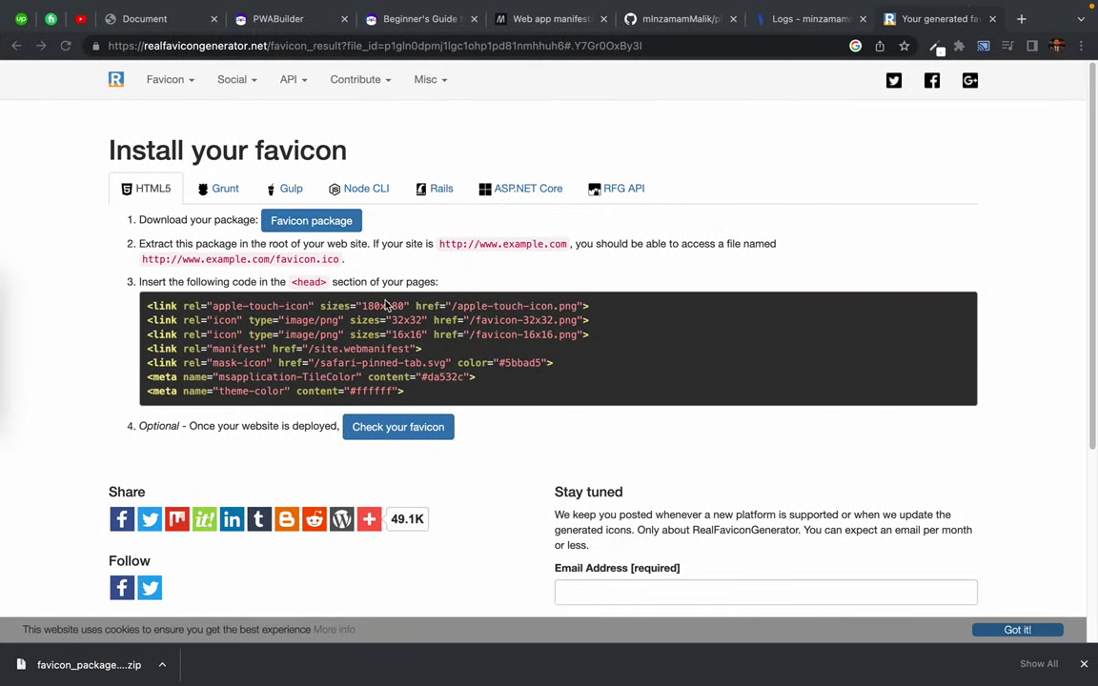
{"action": "key", "text": "ctrl+Right"}
{"action": "left_click", "coordinate": [88, 124]}
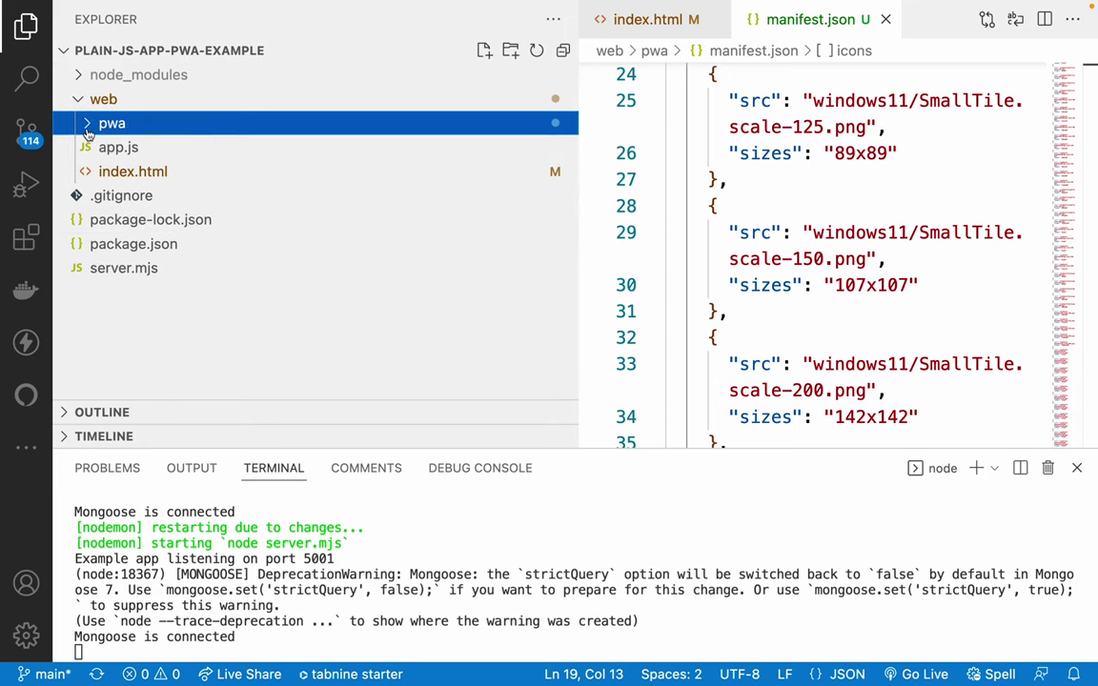
{"action": "left_click", "coordinate": [128, 171]}
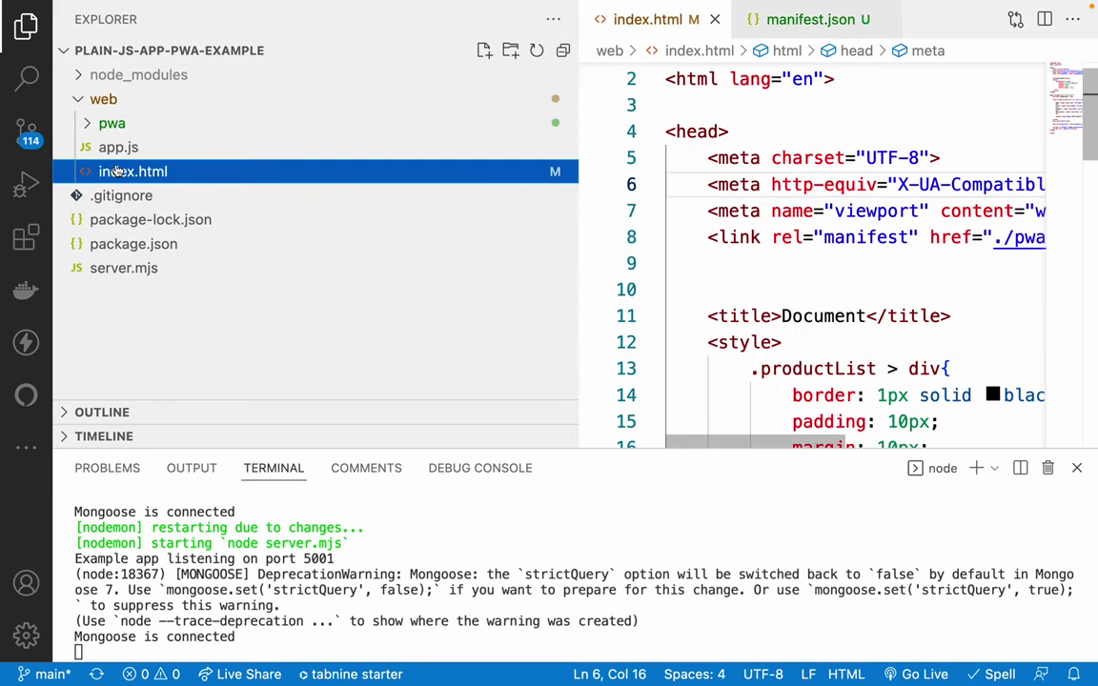
{"action": "left_click", "coordinate": [510, 52]}
{"action": "type", "text": "fav"}
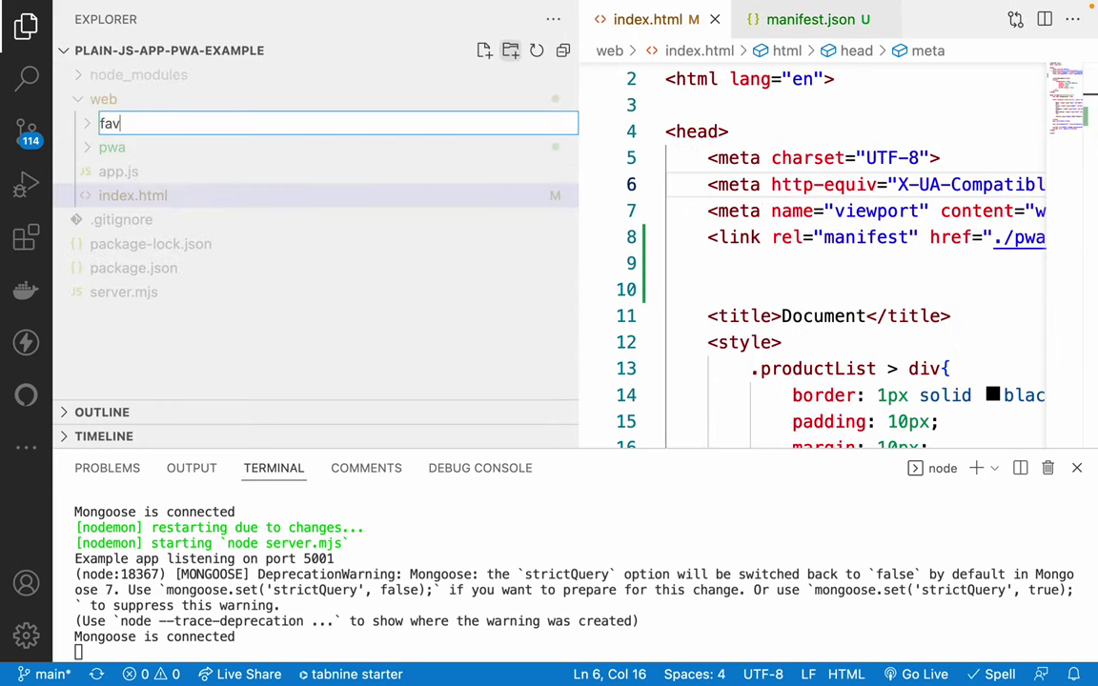
{"action": "key", "text": "Return"}
{"action": "key", "text": "ctrl+Left"}
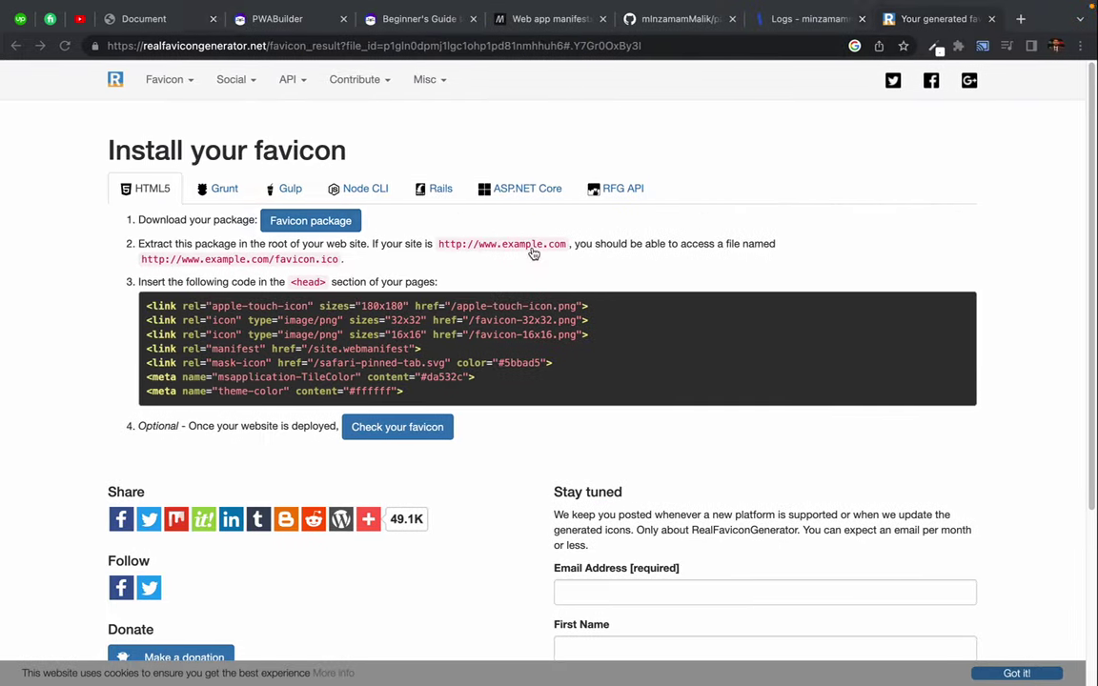
{"action": "key", "text": "ctrl+Left"}
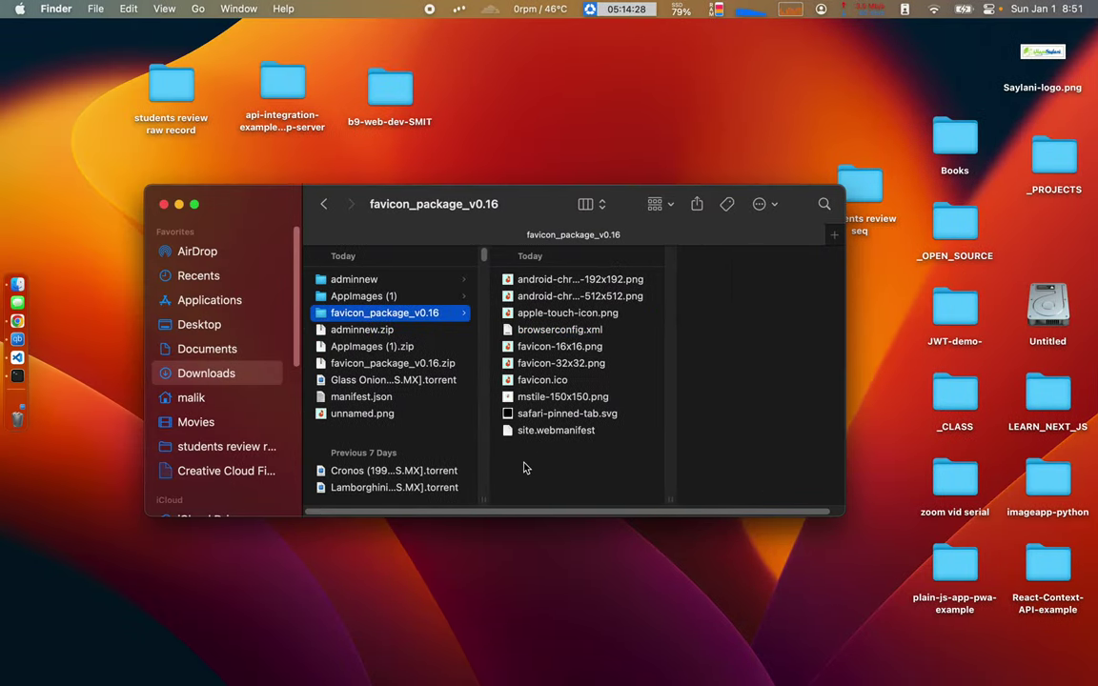
- Copy all files from favicon_package_v0.16 into the web/fav folder of the project in Visual Studio Code and collapse that folder
{"action": "key", "text": "super+a"}
{"action": "left_click_drag", "start_coordinate": [541, 310], "coordinate": [111, 130]}
{"action": "key", "text": "ctrl+Right"}
{"action": "key", "text": "ctrl+Right"}
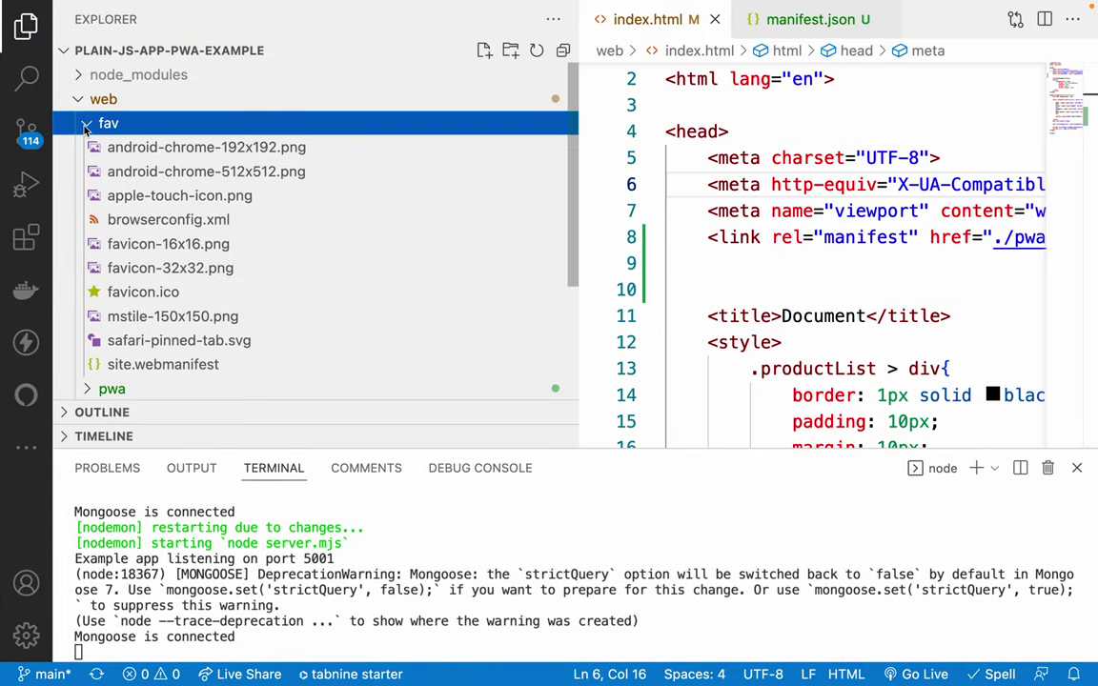
{"action": "left_click", "coordinate": [86, 127]}
- Copy the complete HTML5 favicon code for the head section from the generator page in Chrome and return to Visual Studio Code
{"action": "key", "text": "ctrl+Left"}
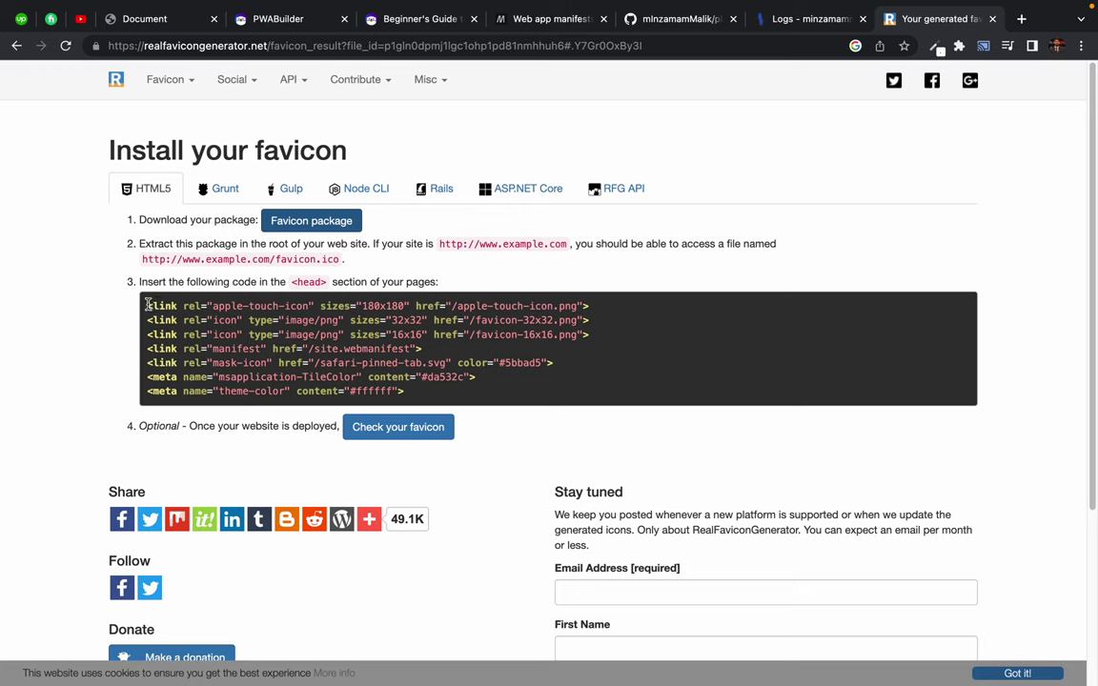
{"action": "left_click_drag", "start_coordinate": [147, 306], "coordinate": [432, 394]}
{"action": "key", "text": "ctrl+c"}
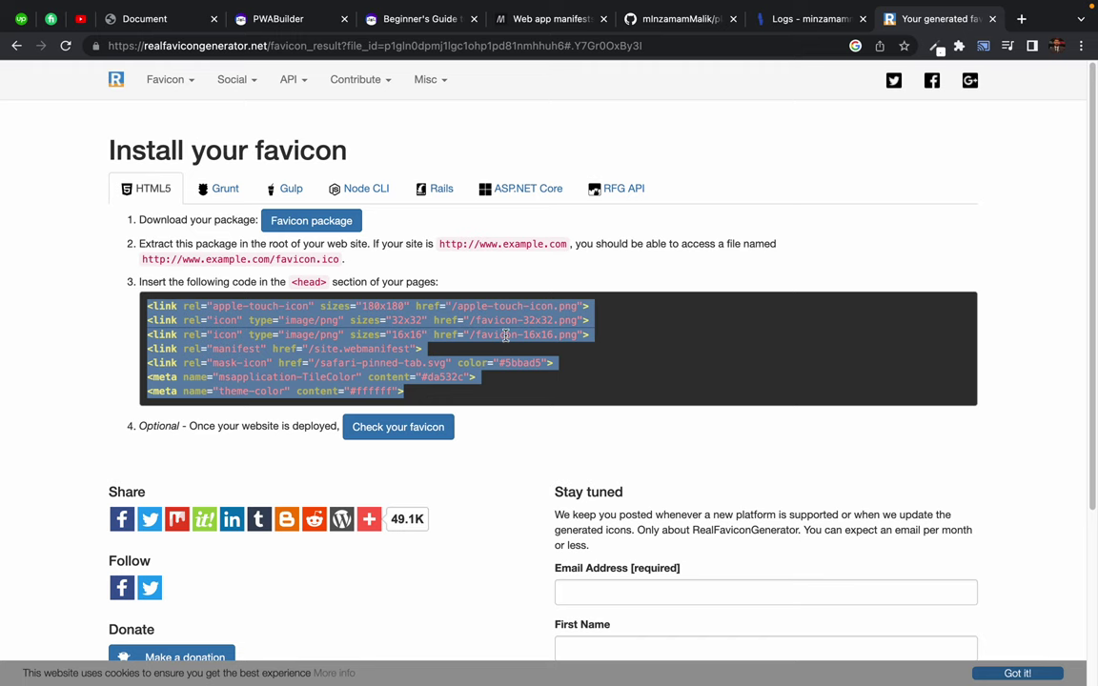
{"action": "key", "text": "ctrl+Right"}
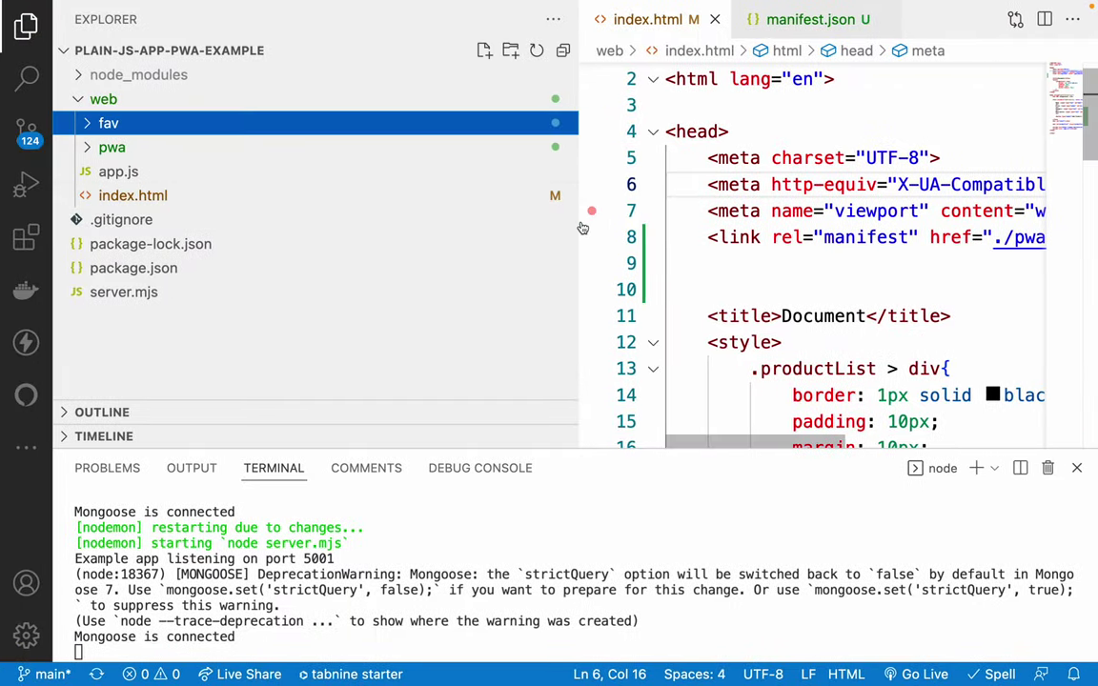
- Widen the editor, paste the favicon code below the manifest link in the head of index.html, and format the document
{"action": "left_click_drag", "start_coordinate": [581, 227], "coordinate": [264, 227]}
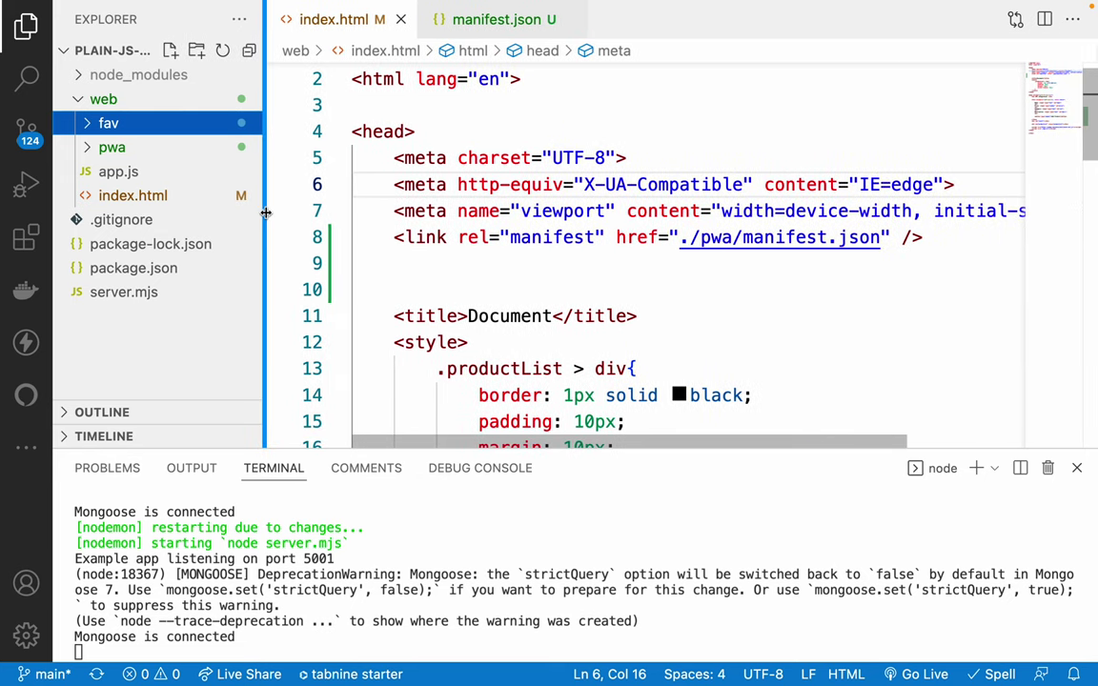
{"action": "left_click", "coordinate": [417, 265]}
{"action": "key", "text": "Return"}
{"action": "key", "text": "Up"}
{"action": "key", "text": "Return"}
{"action": "key", "text": "Return"}
{"action": "key", "text": "Up"}
{"action": "key", "text": "Up"}
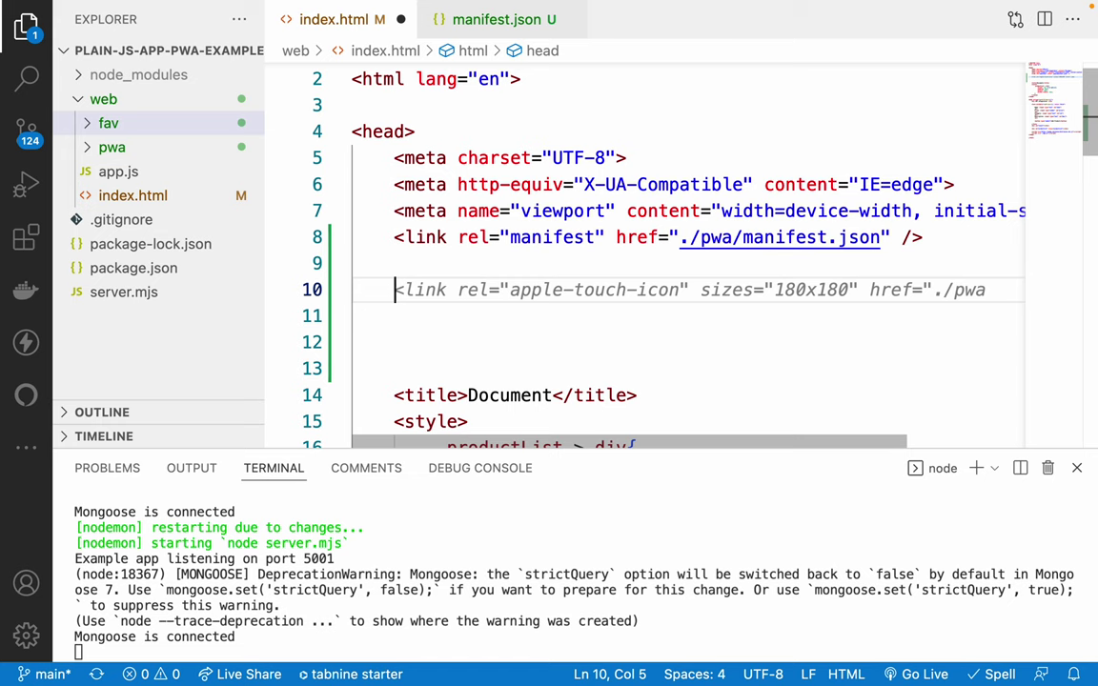
{"action": "key", "text": "ctrl+v"}
{"action": "key", "text": "shift+alt+f"}
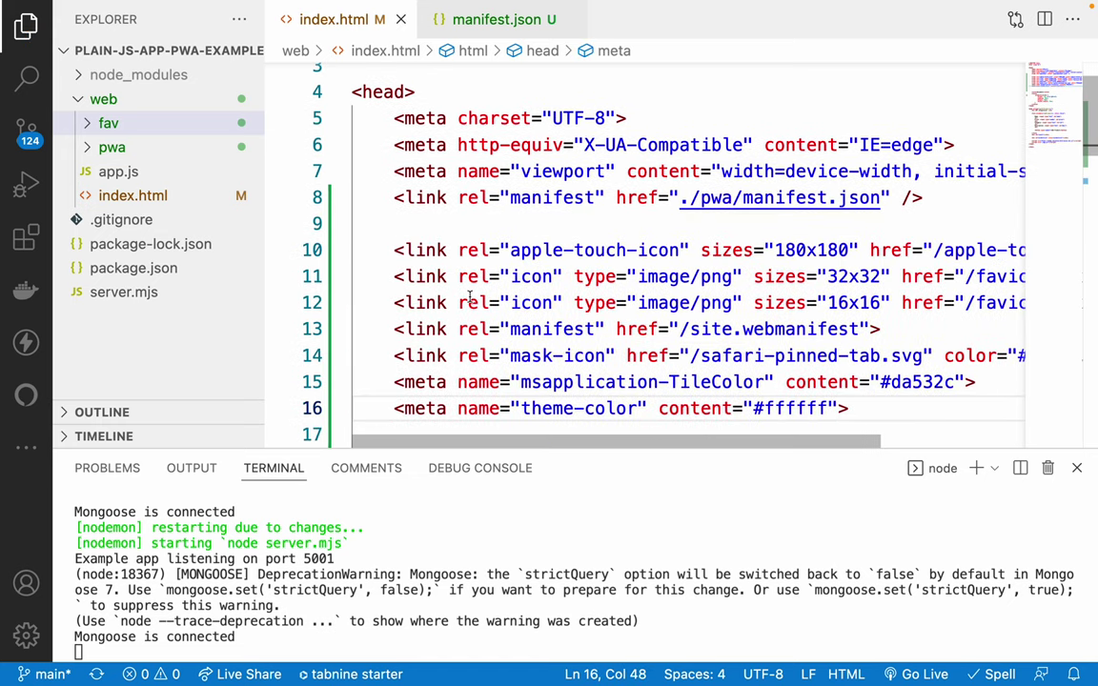
- Hide the terminal and examine the rel and href values of the pasted favicon and manifest links in index.html
{"action": "scroll", "coordinate": [469, 297], "scroll_direction": "down", "scroll_amount": 3}
{"action": "key", "text": "super+j"}
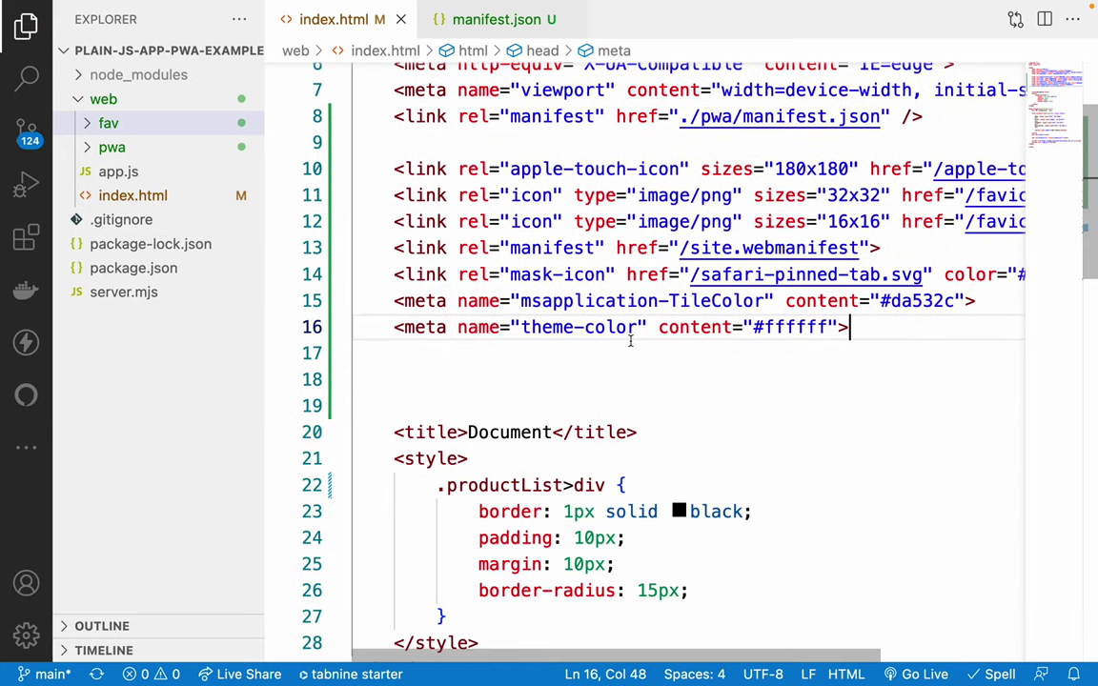
{"action": "left_click_drag", "start_coordinate": [262, 286], "coordinate": [239, 286]}
{"action": "left_click_drag", "start_coordinate": [475, 169], "coordinate": [656, 169]}
{"action": "left_click", "coordinate": [656, 168]}
{"action": "double_click", "coordinate": [505, 196]}
{"action": "double_click", "coordinate": [505, 221]}
{"action": "left_click", "coordinate": [515, 247]}
{"action": "double_click", "coordinate": [513, 247]}
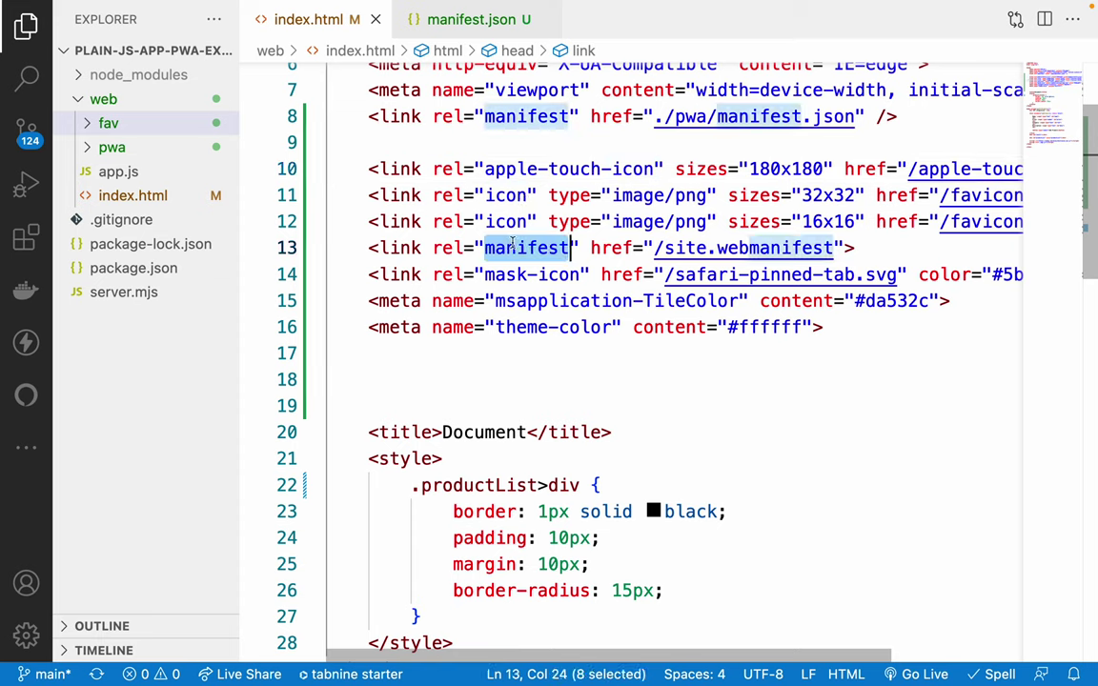
{"action": "left_click", "coordinate": [751, 248]}
{"action": "double_click", "coordinate": [750, 248]}
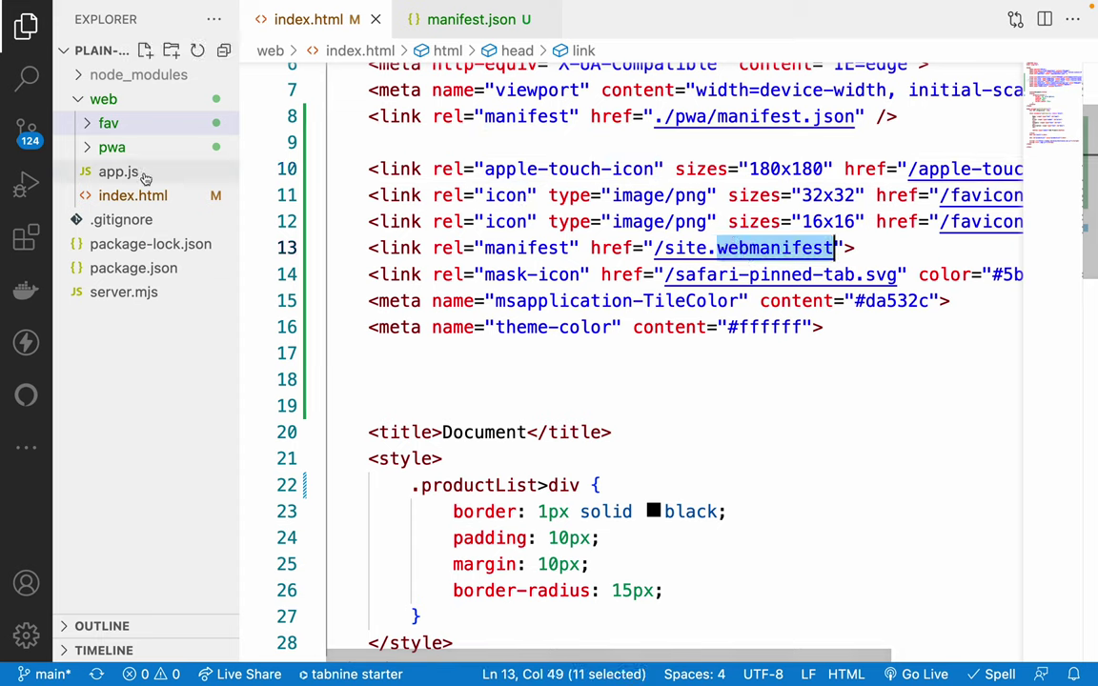
- Expand the fav folder, widen the file explorer, and compare its file names with the pasted link and meta tags
{"action": "left_click", "coordinate": [90, 123]}
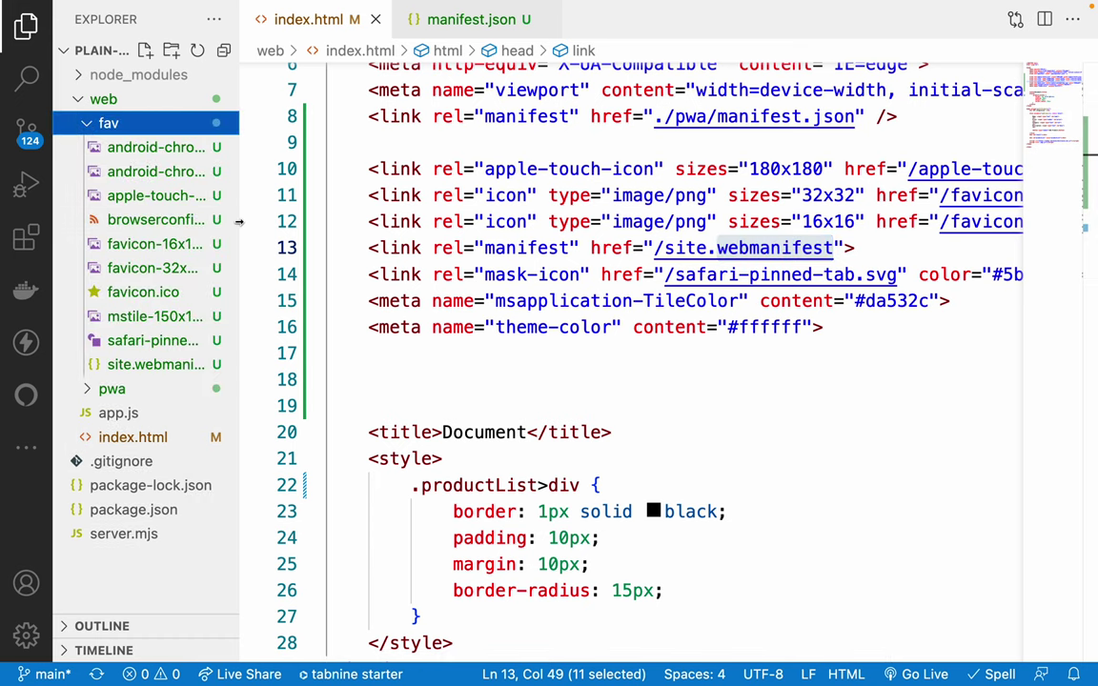
{"action": "left_click_drag", "start_coordinate": [239, 219], "coordinate": [324, 220]}
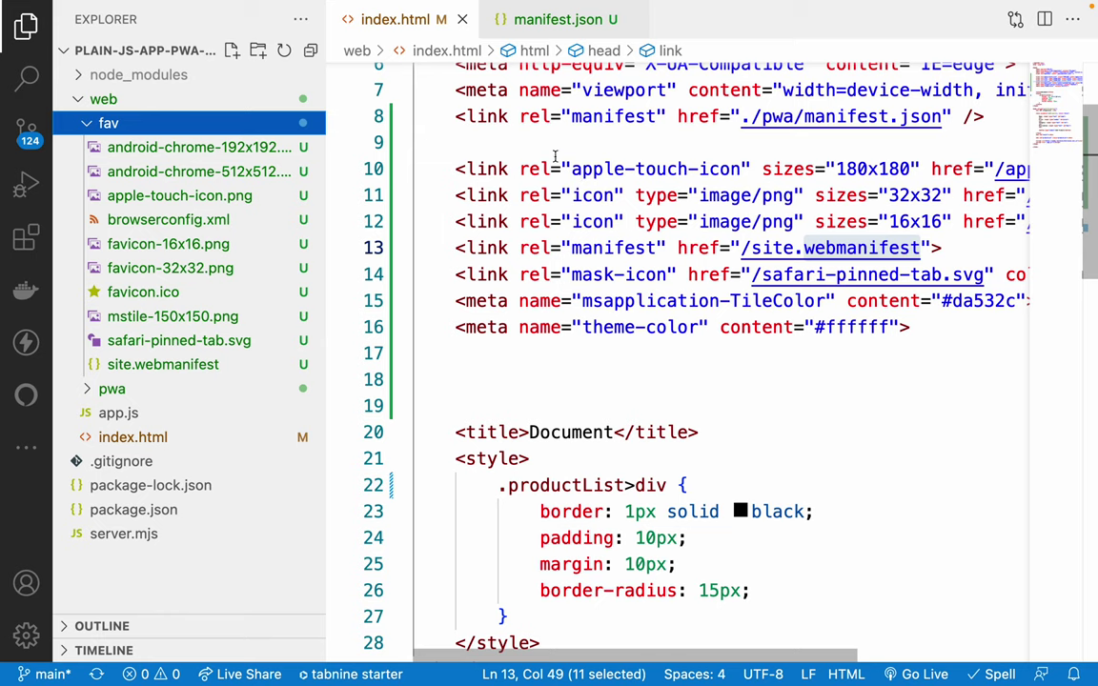
{"action": "left_click_drag", "start_coordinate": [481, 169], "coordinate": [665, 327]}
{"action": "left_click", "coordinate": [664, 327]}
{"action": "left_click", "coordinate": [570, 169]}
{"action": "left_click", "coordinate": [717, 326]}
- Insert "fav" at the start of the href paths in all five pasted favicon links of index.html at once
{"action": "scroll", "coordinate": [717, 325], "scroll_direction": "right", "scroll_amount": 10}
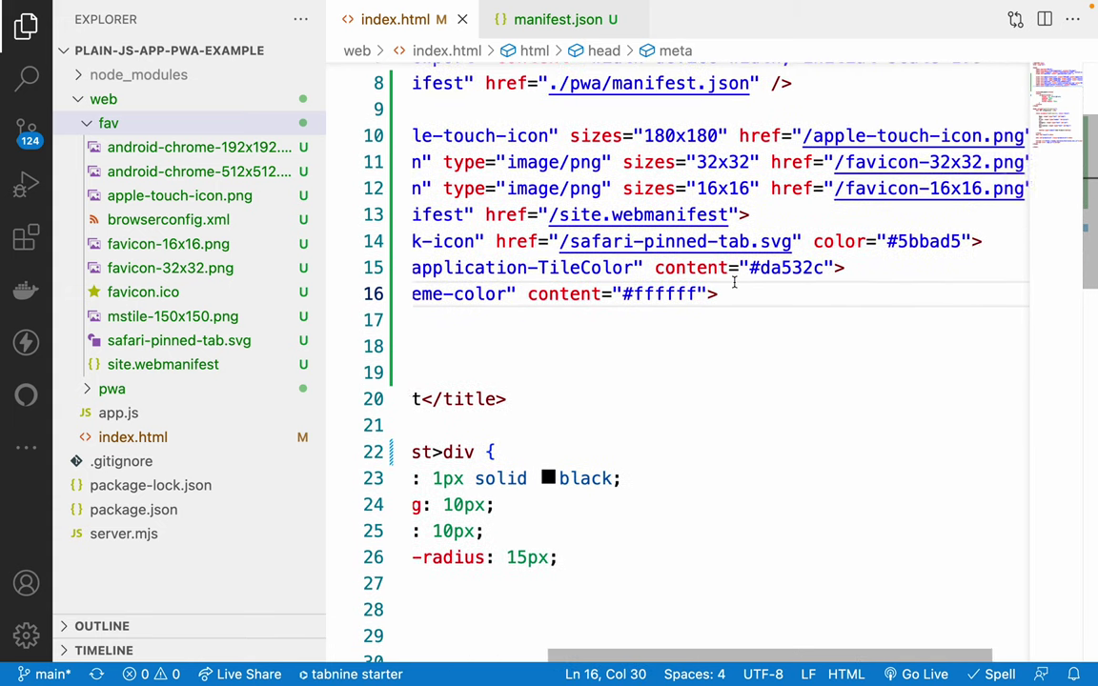
{"action": "scroll", "coordinate": [734, 286], "scroll_direction": "up", "scroll_amount": 1}
{"action": "left_click", "coordinate": [751, 164]}
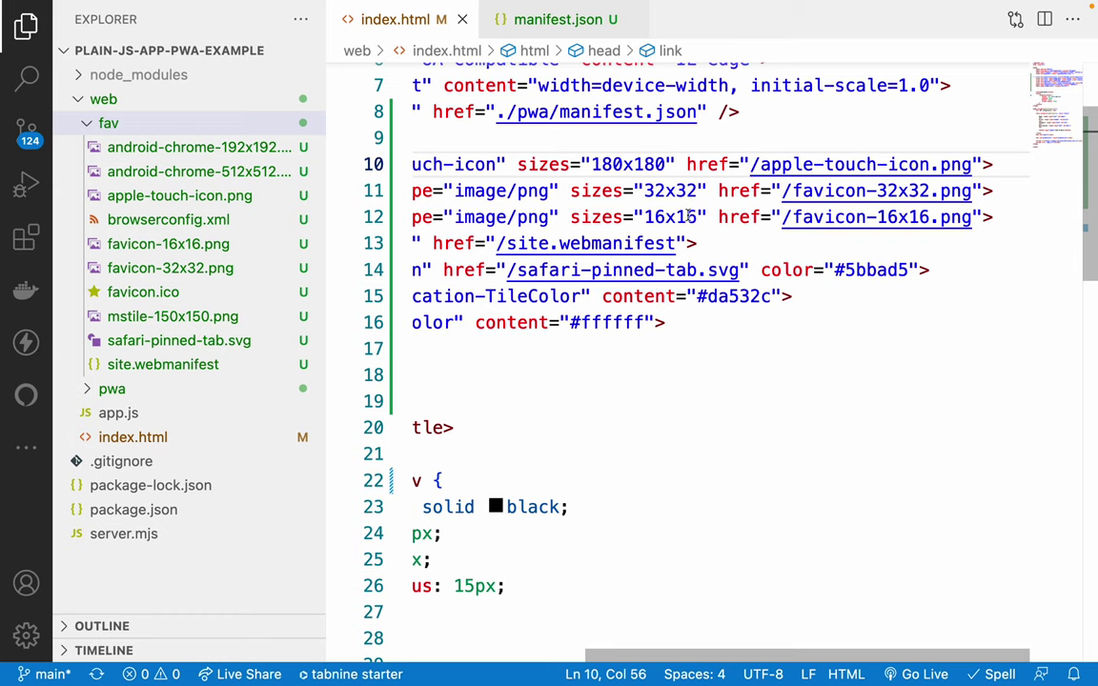
{"action": "left_click_drag", "start_coordinate": [687, 164], "coordinate": [755, 164]}
{"action": "key", "text": "super+d"}
{"action": "key", "text": "super+d"}
{"action": "key", "text": "super+d"}
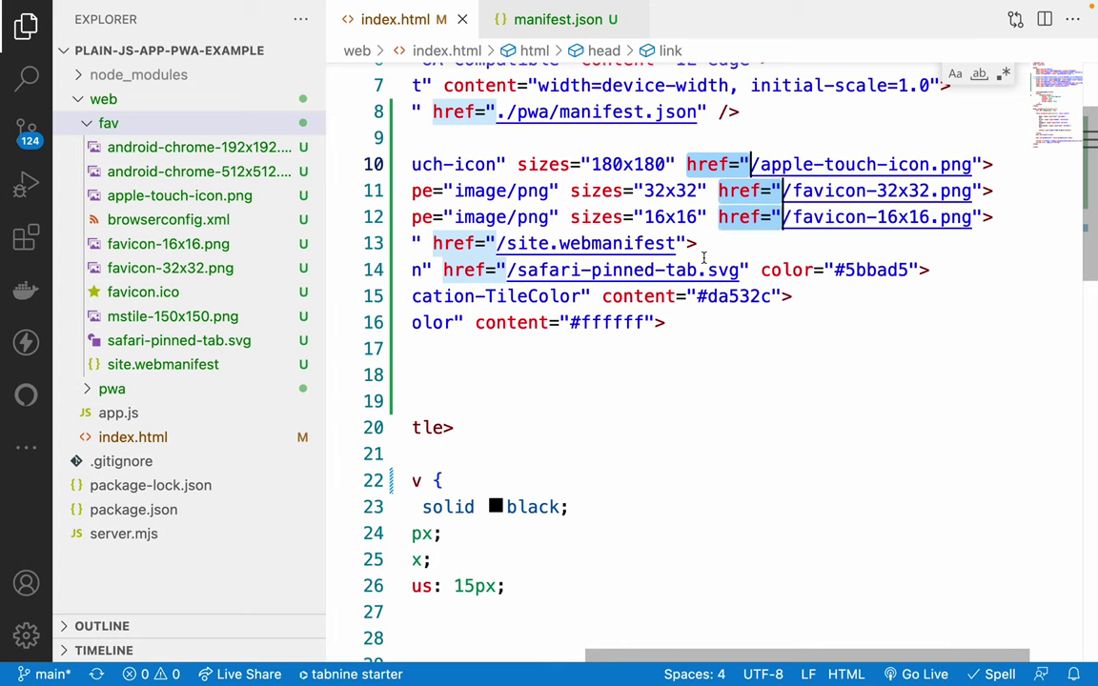
{"action": "key", "text": "super+d"}
{"action": "key", "text": "super+d"}
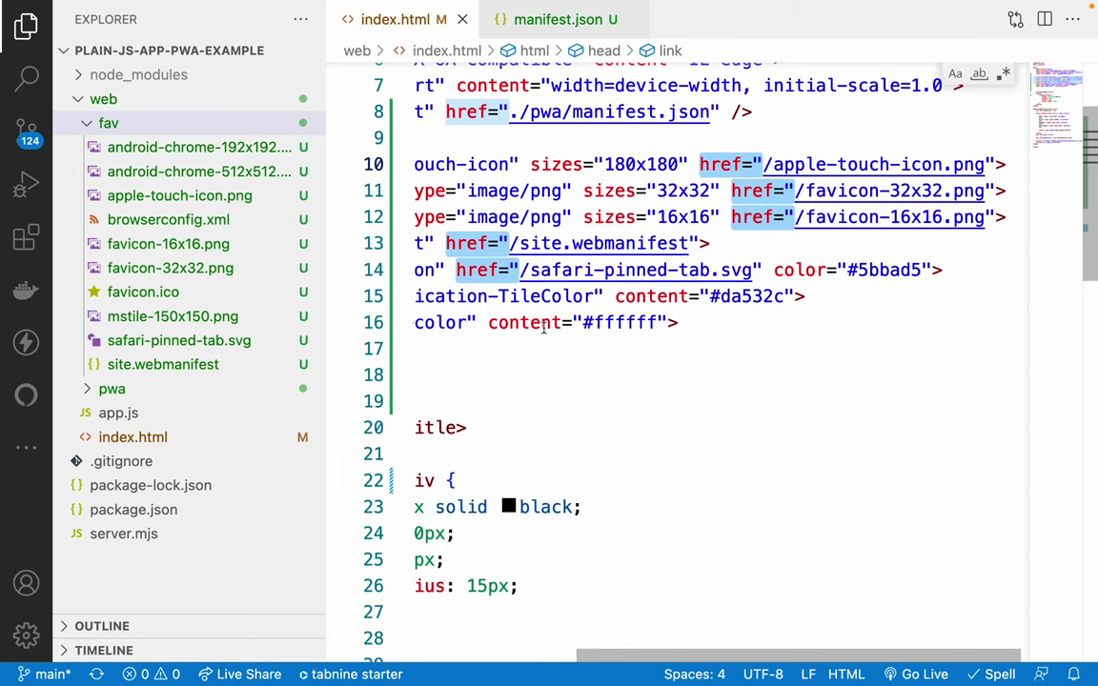
{"action": "scroll", "coordinate": [572, 314], "scroll_direction": "left", "scroll_amount": 3}
{"action": "scroll", "coordinate": [543, 328], "scroll_direction": "right", "scroll_amount": 3}
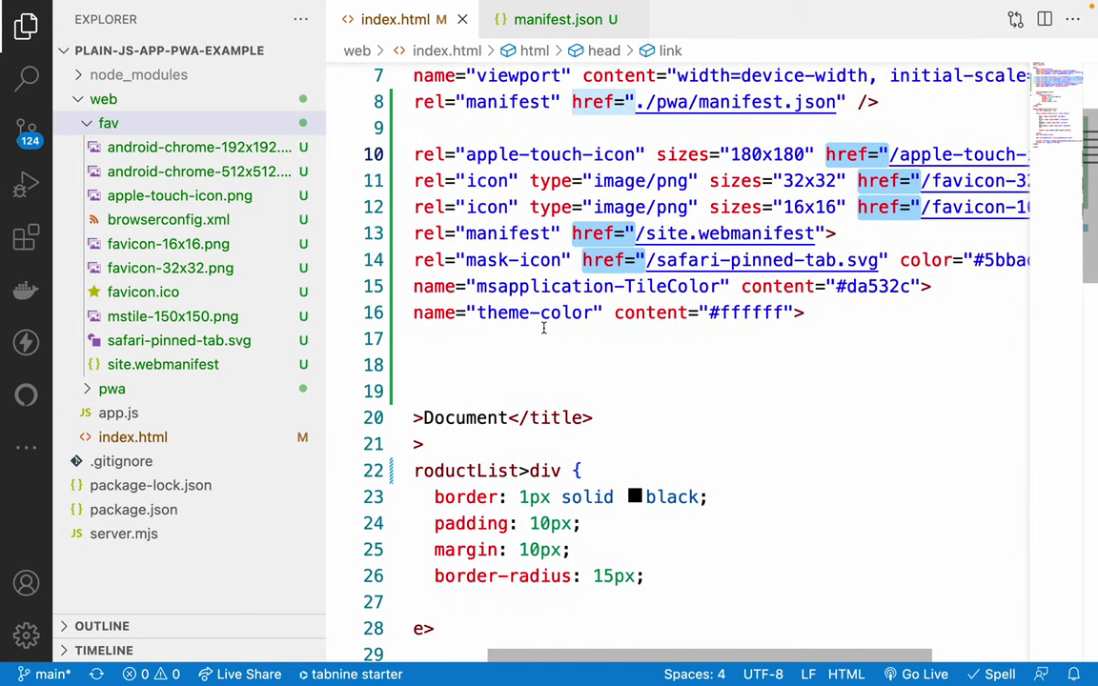
{"action": "key", "text": "super+u"}
{"action": "key", "text": "Right"}
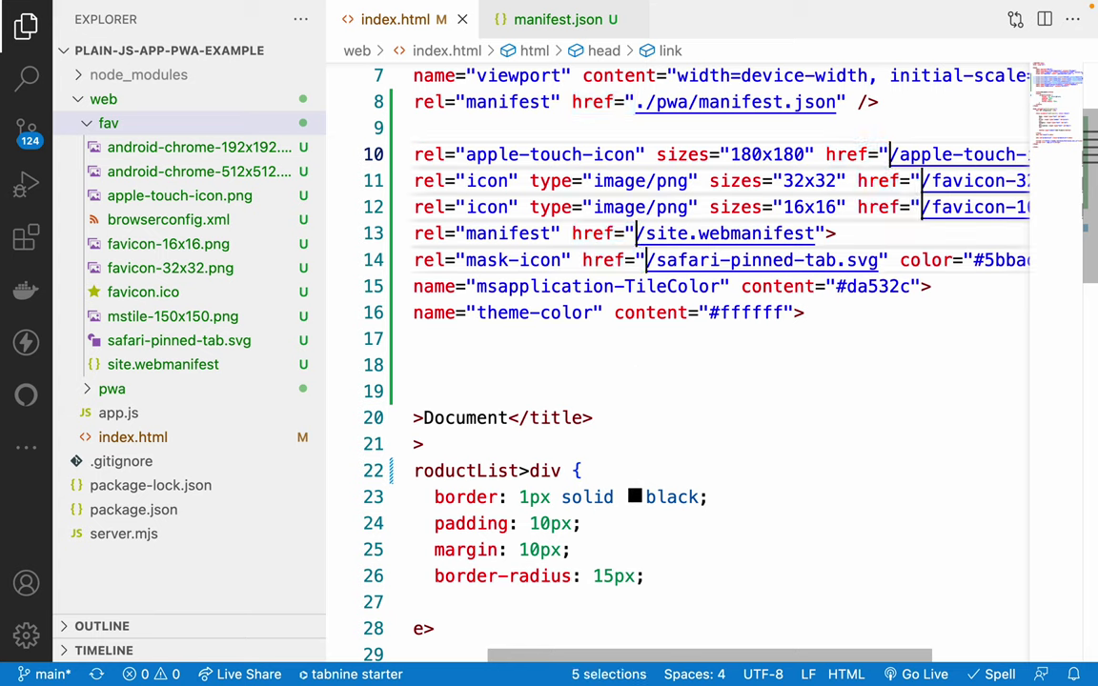
{"action": "type", "text": "fav"}
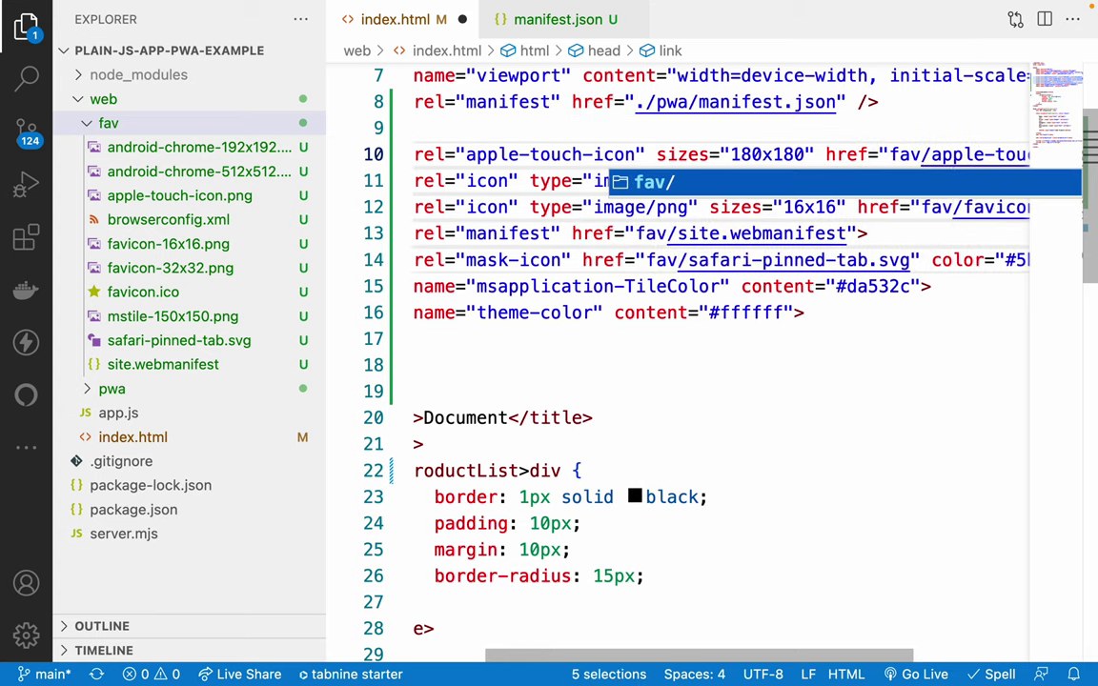
- Prefix the same five href paths with "./" and check the resulting link paths in index.html
{"action": "key", "text": "Left"}
{"action": "key", "text": "Left"}
{"action": "key", "text": "Left"}
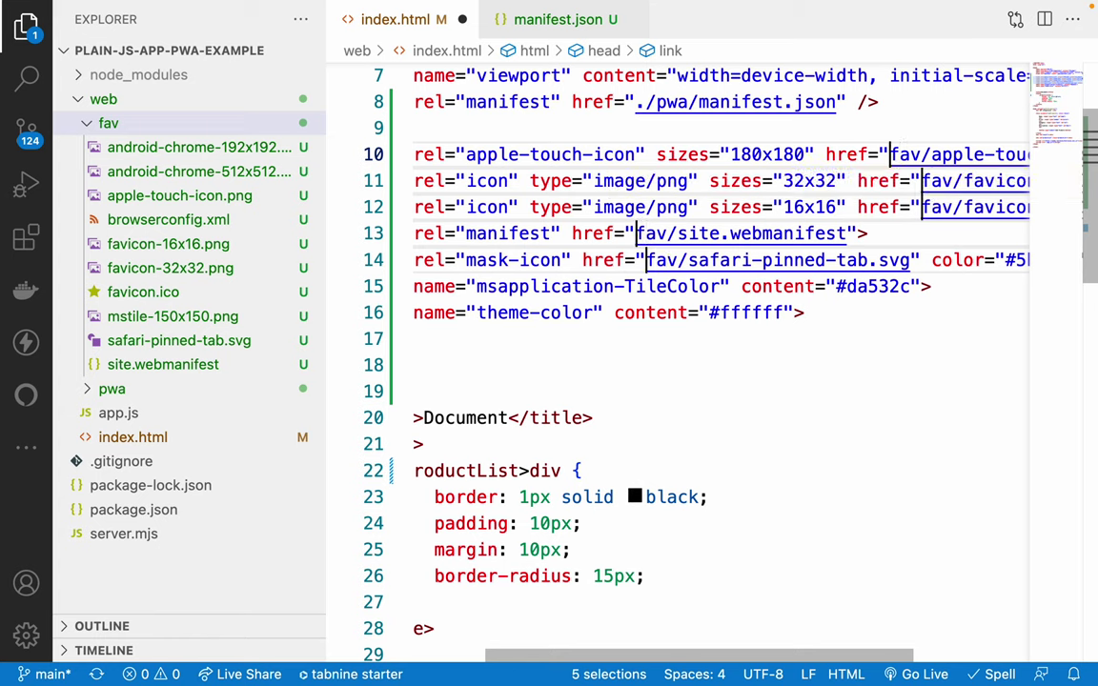
{"action": "type", "text": "./"}
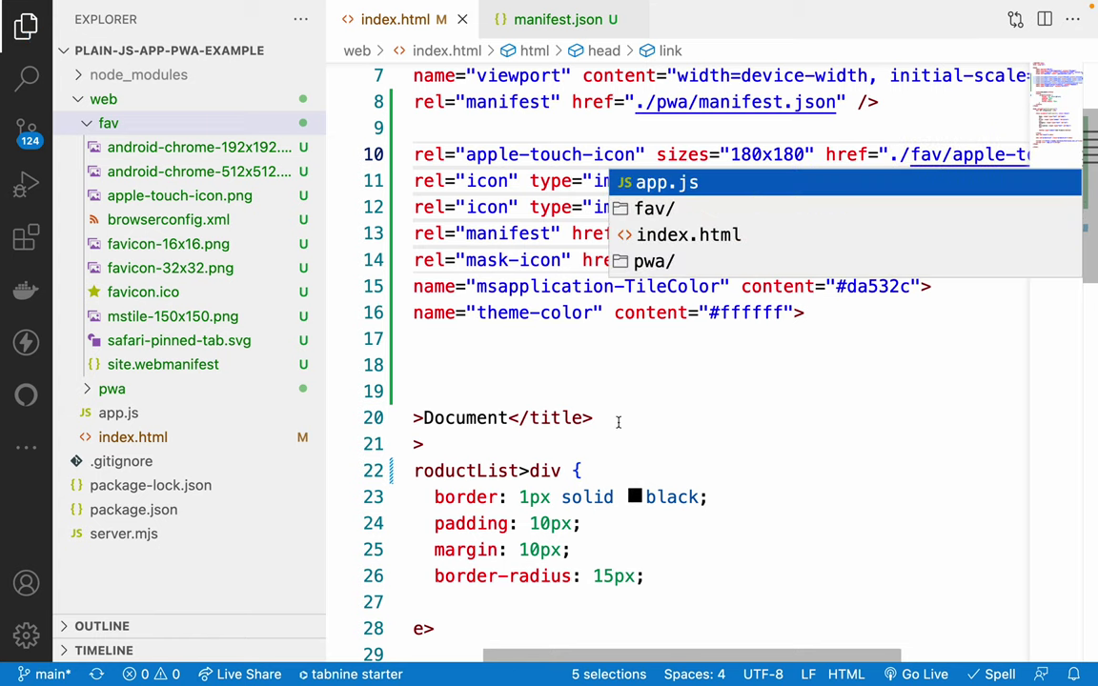
{"action": "left_click", "coordinate": [619, 439]}
{"action": "scroll", "coordinate": [651, 361], "scroll_direction": "right", "scroll_amount": 5}
{"action": "scroll", "coordinate": [651, 362], "scroll_direction": "up", "scroll_amount": 1}
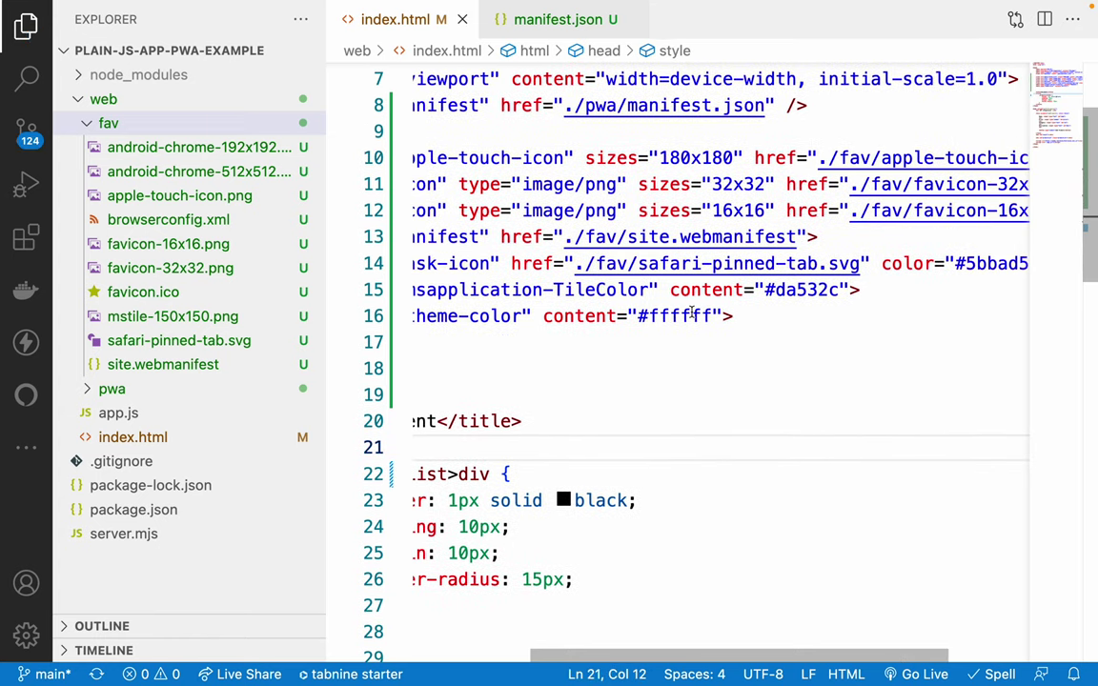
{"action": "scroll", "coordinate": [639, 315], "scroll_direction": "left", "scroll_amount": 5}
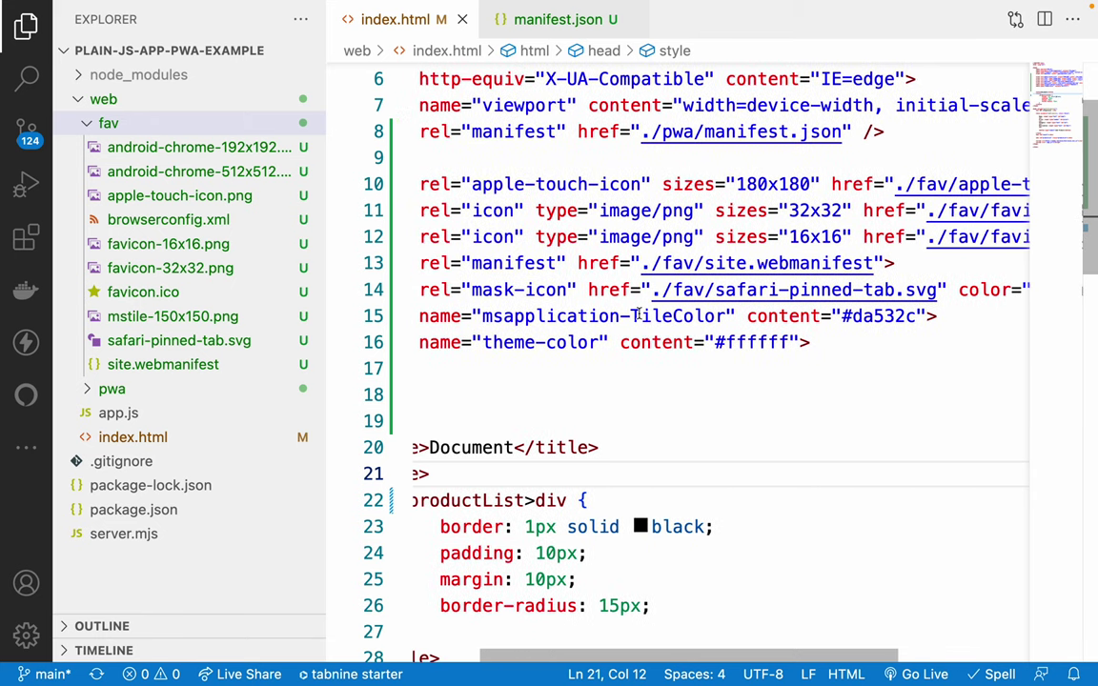
{"action": "scroll", "coordinate": [617, 368], "scroll_direction": "right", "scroll_amount": 2}
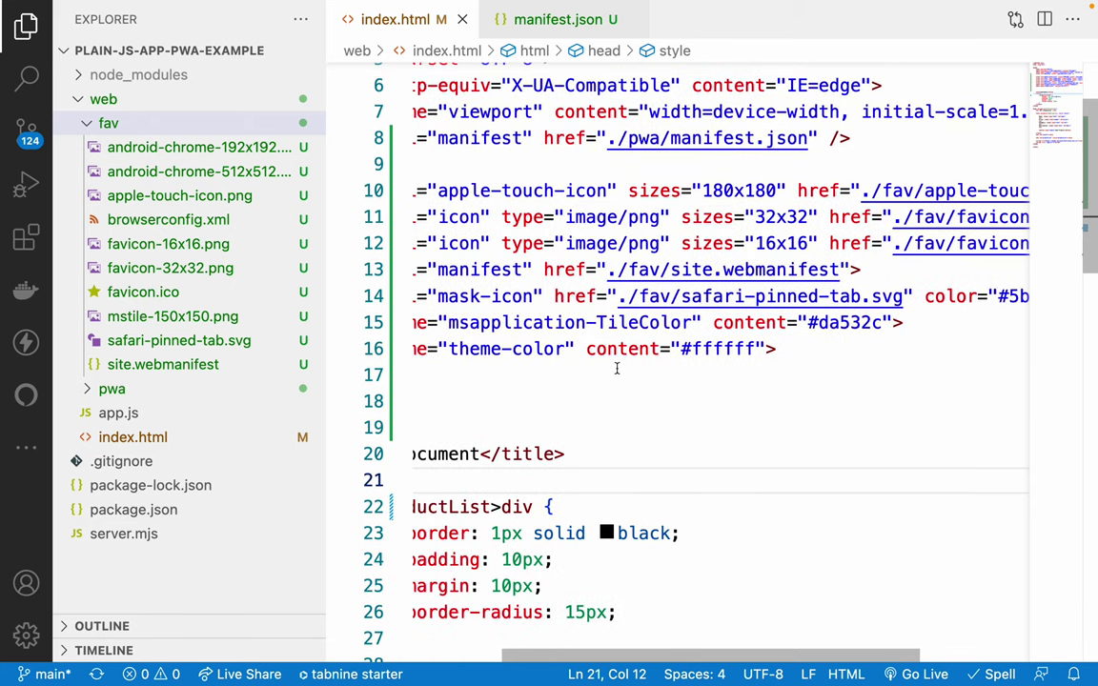
{"action": "left_click_drag", "start_coordinate": [502, 243], "coordinate": [577, 308]}
{"action": "left_click", "coordinate": [630, 322]}
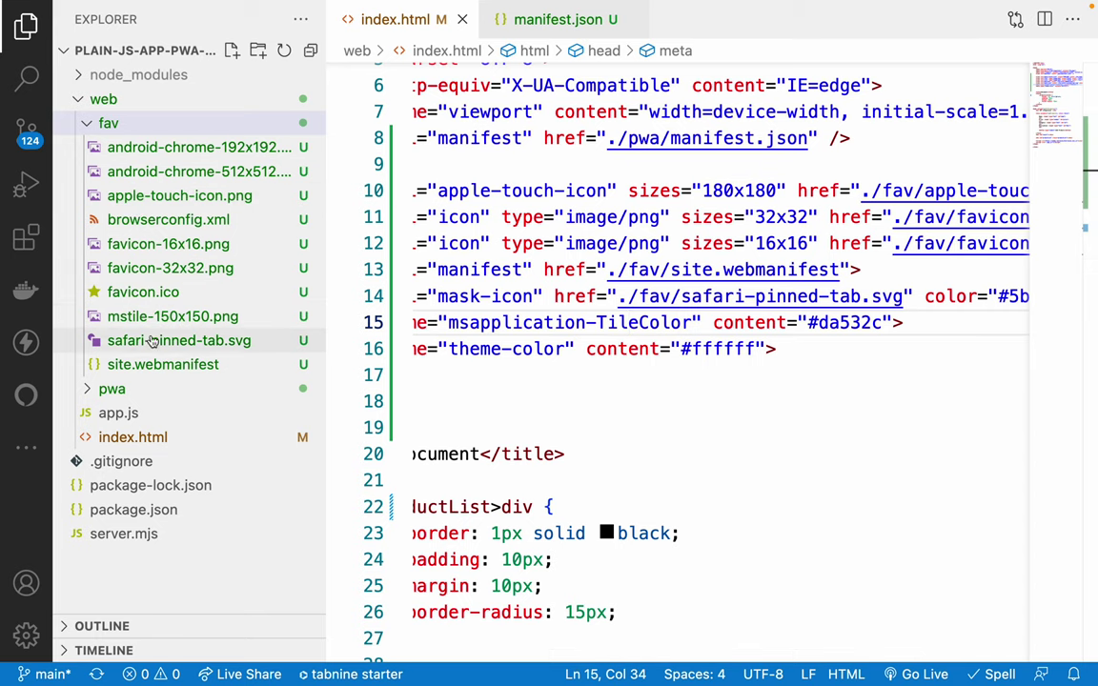
- Open site.webmanifest from the fav folder and examine its overall structure and the entries in its icons array
{"action": "left_click", "coordinate": [131, 368]}
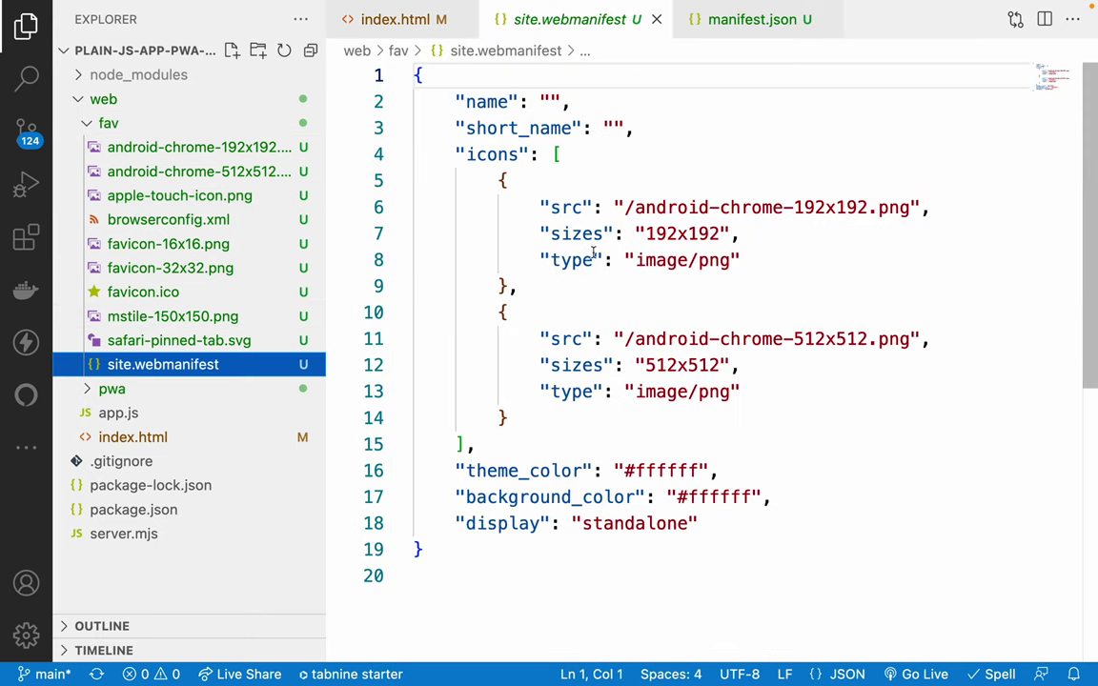
{"action": "left_click_drag", "start_coordinate": [447, 76], "coordinate": [741, 497]}
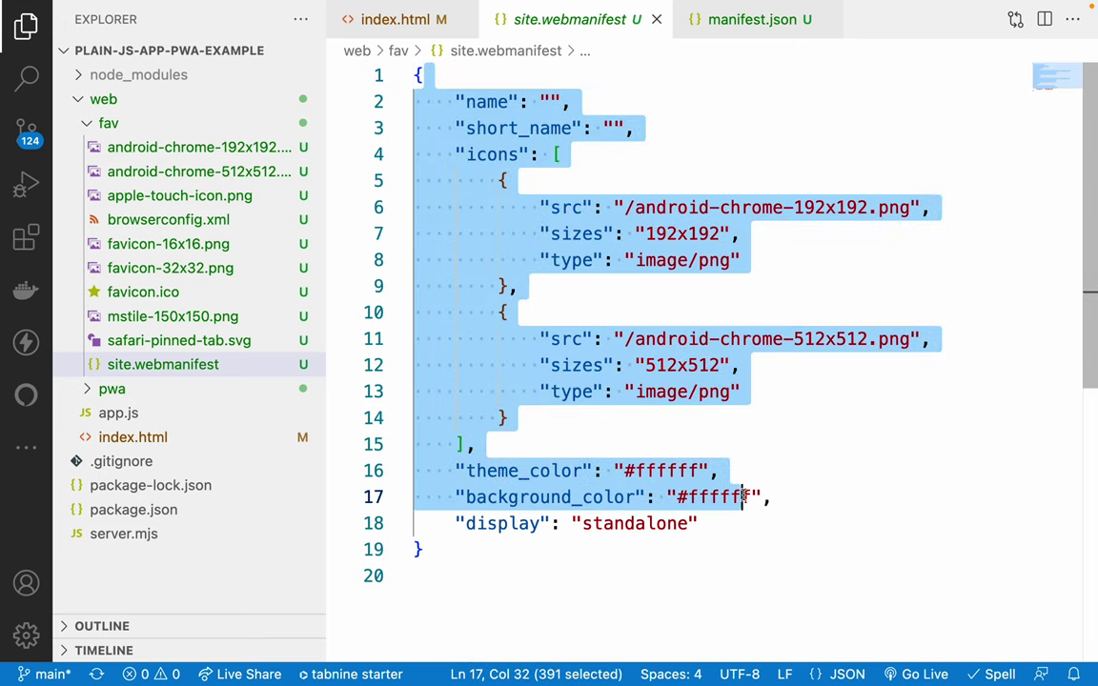
{"action": "left_click", "coordinate": [741, 497]}
{"action": "left_click", "coordinate": [592, 146]}
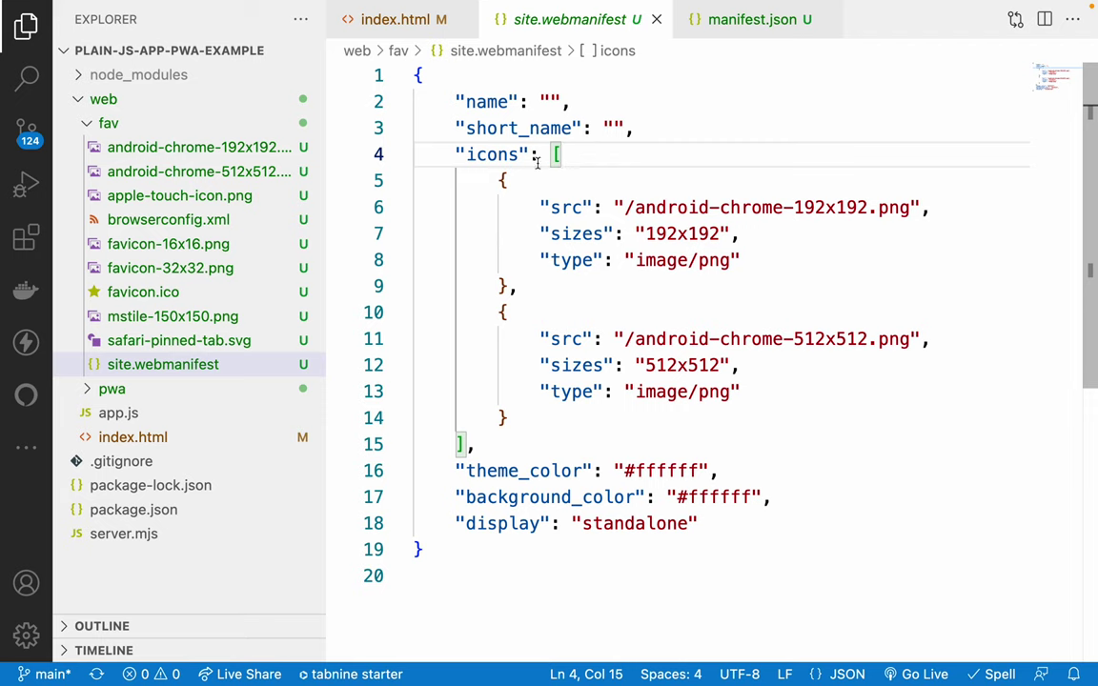
{"action": "left_click_drag", "start_coordinate": [455, 155], "coordinate": [581, 448]}
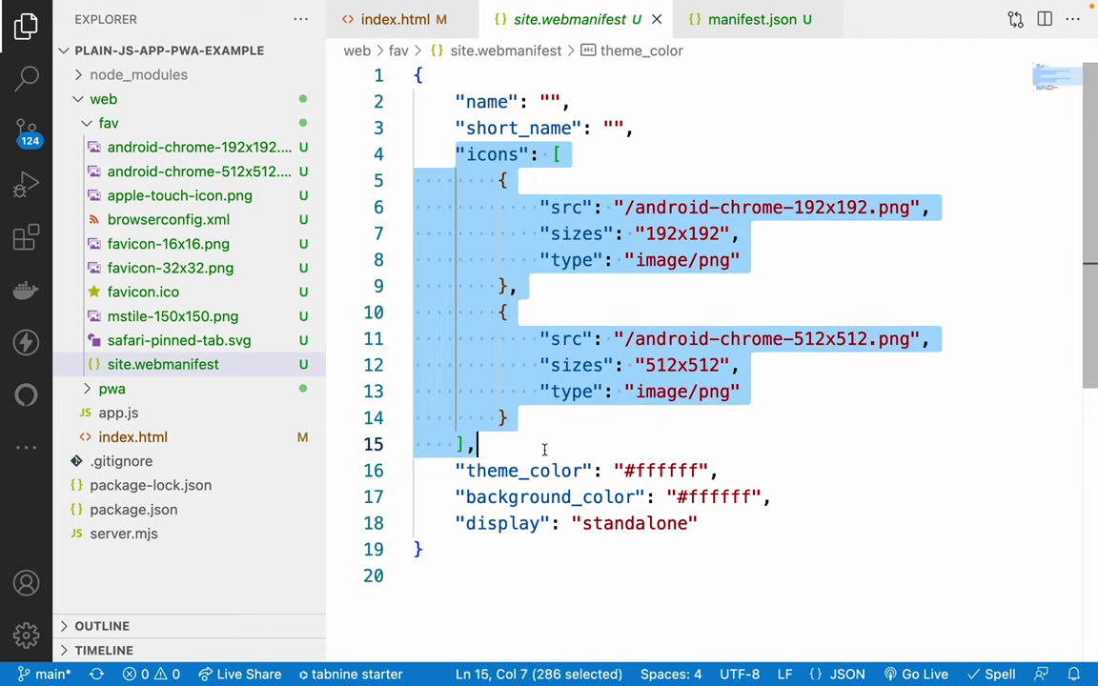
{"action": "left_click", "coordinate": [544, 449]}
{"action": "left_click_drag", "start_coordinate": [509, 180], "coordinate": [682, 392]}
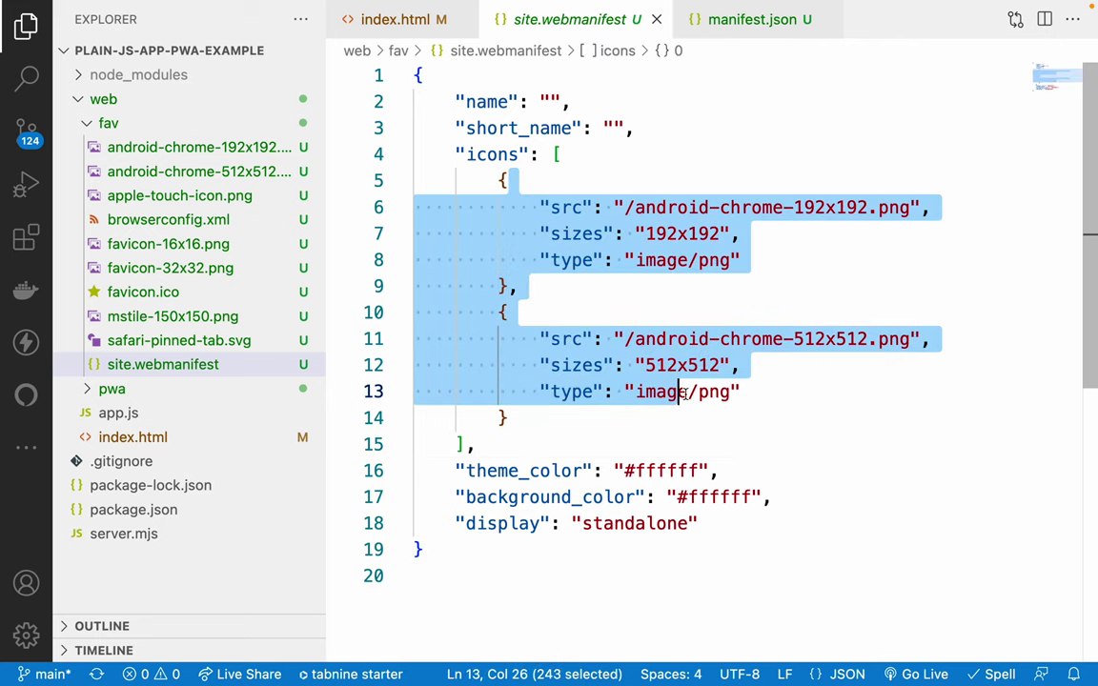
{"action": "left_click", "coordinate": [687, 393]}
{"action": "left_click_drag", "start_coordinate": [509, 180], "coordinate": [752, 419]}
{"action": "left_click", "coordinate": [752, 420]}
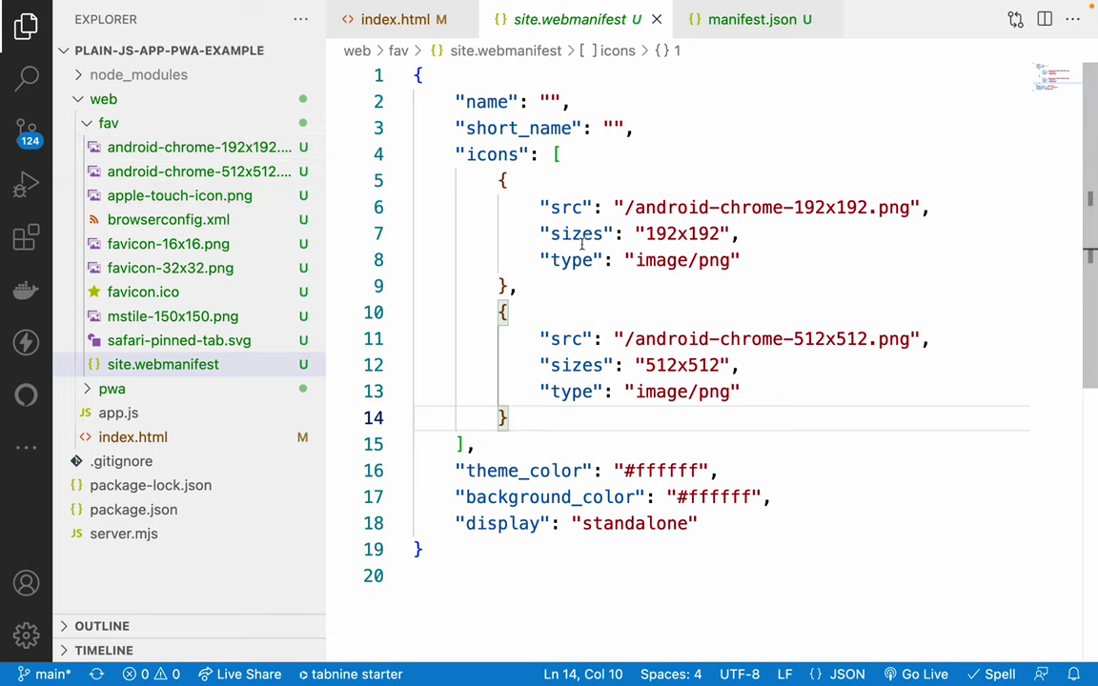
- Check the icon src paths in site.webmanifest against the full fav file names and return to the favicon installation page in Chrome
{"action": "left_click_drag", "start_coordinate": [625, 207], "coordinate": [624, 392]}
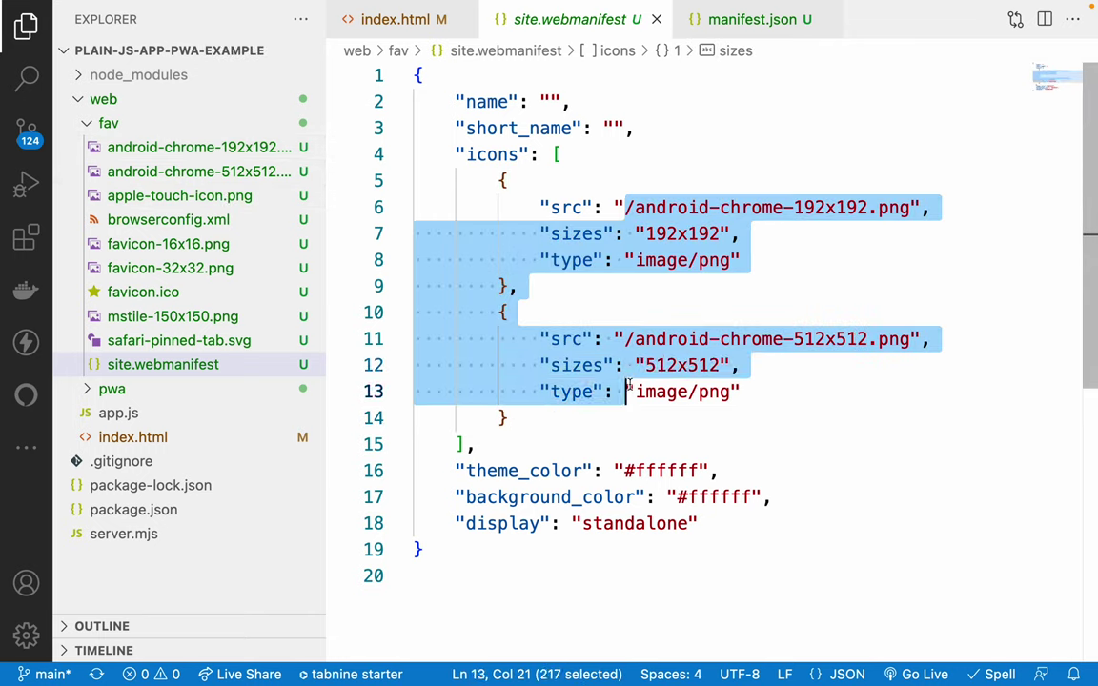
{"action": "left_click", "coordinate": [624, 392]}
{"action": "left_click", "coordinate": [624, 207]}
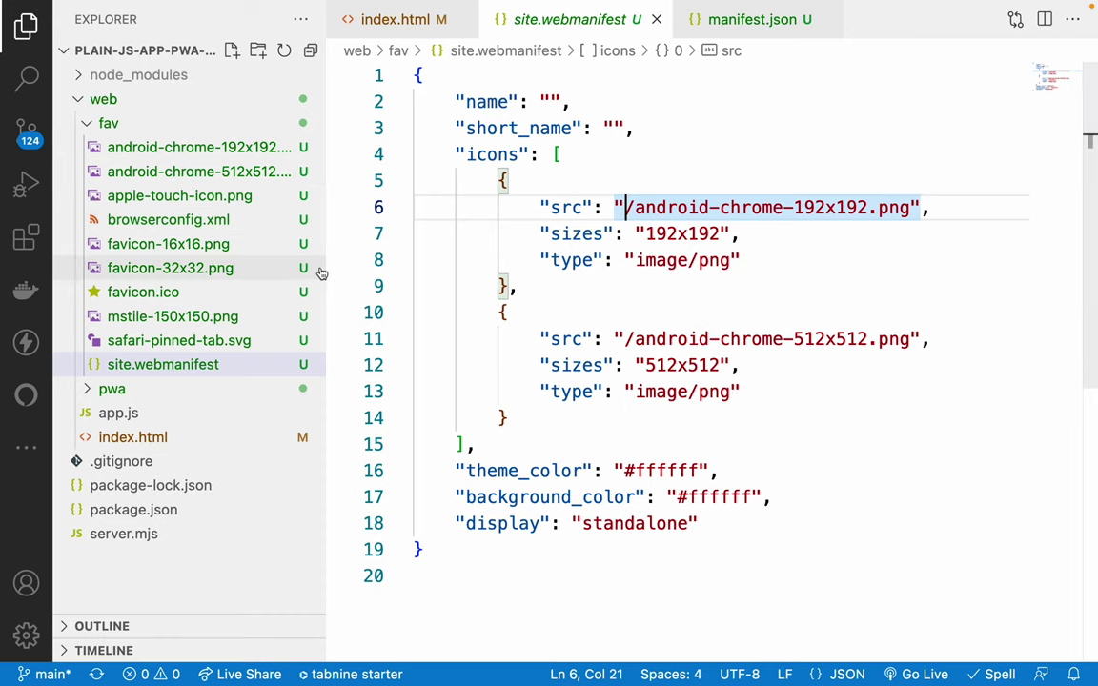
{"action": "left_click_drag", "start_coordinate": [326, 272], "coordinate": [488, 277]}
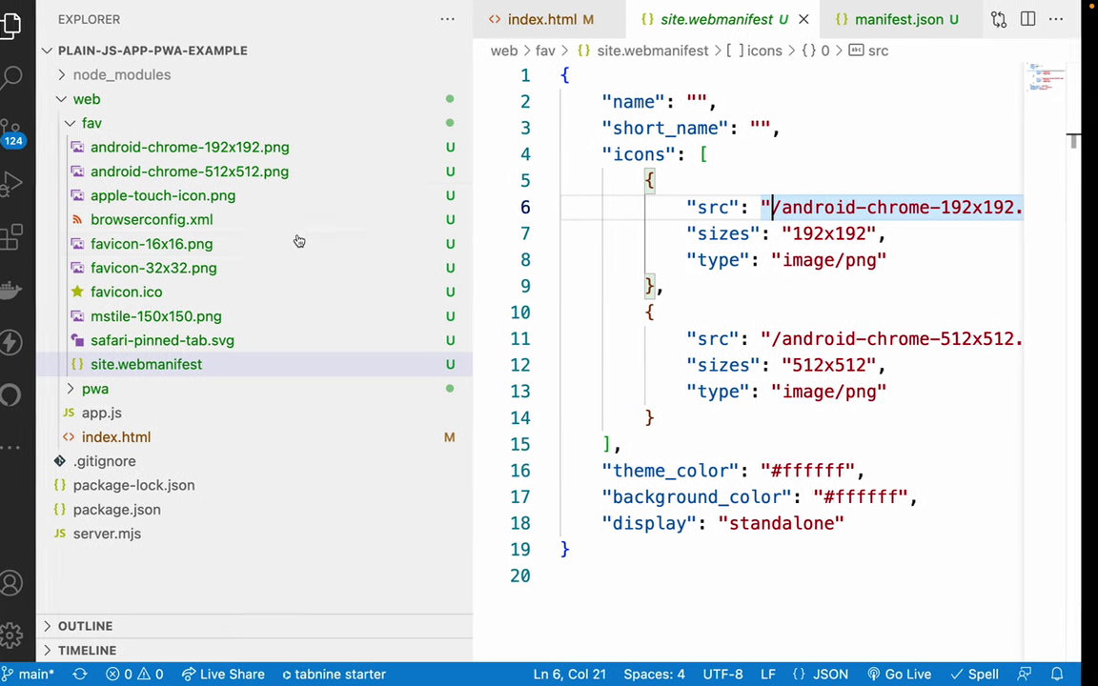
{"action": "key", "text": "ctrl+Left"}
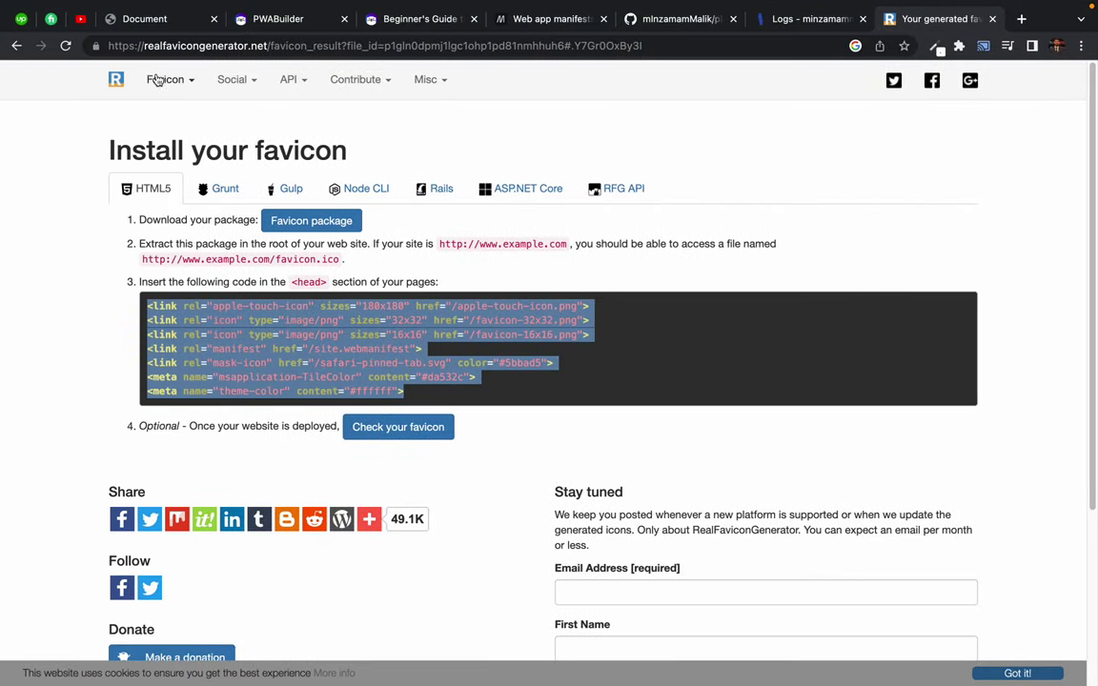
- Switch to the localhost:5001 app page in Chrome and reload it to check its network requests
{"action": "left_click", "coordinate": [176, 19]}
{"action": "left_click", "coordinate": [65, 46]}
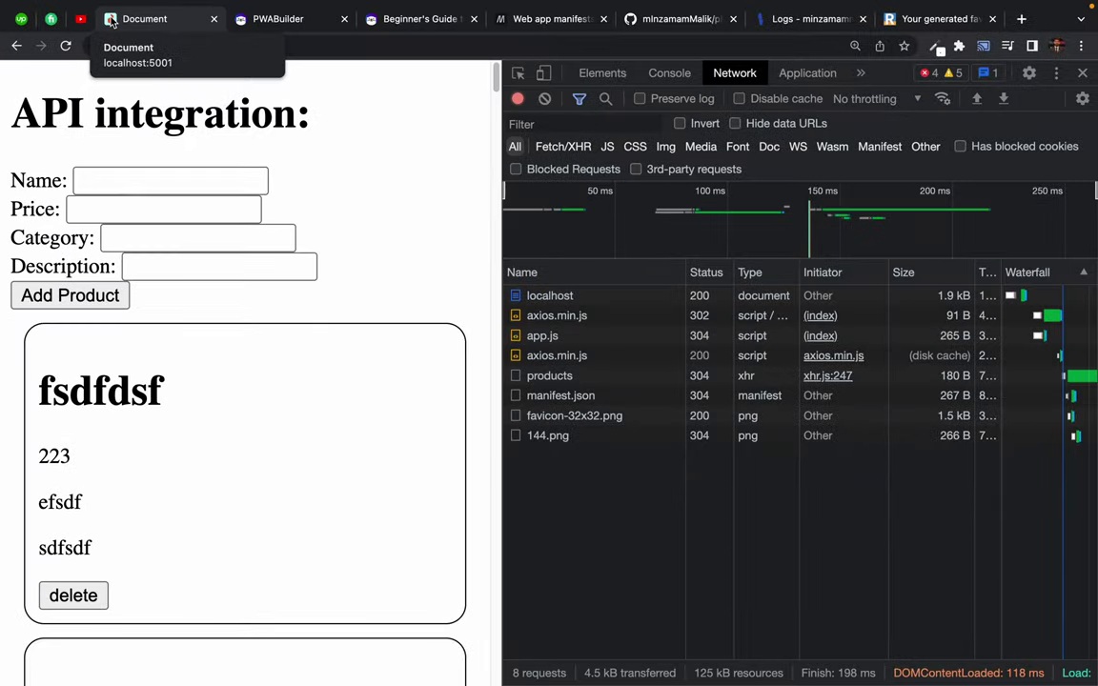
- Return to VS Code, narrow the Explorer sidebar and set background_color in site.webmanifest to #ff0000
{"action": "key", "text": "ctrl+Right"}
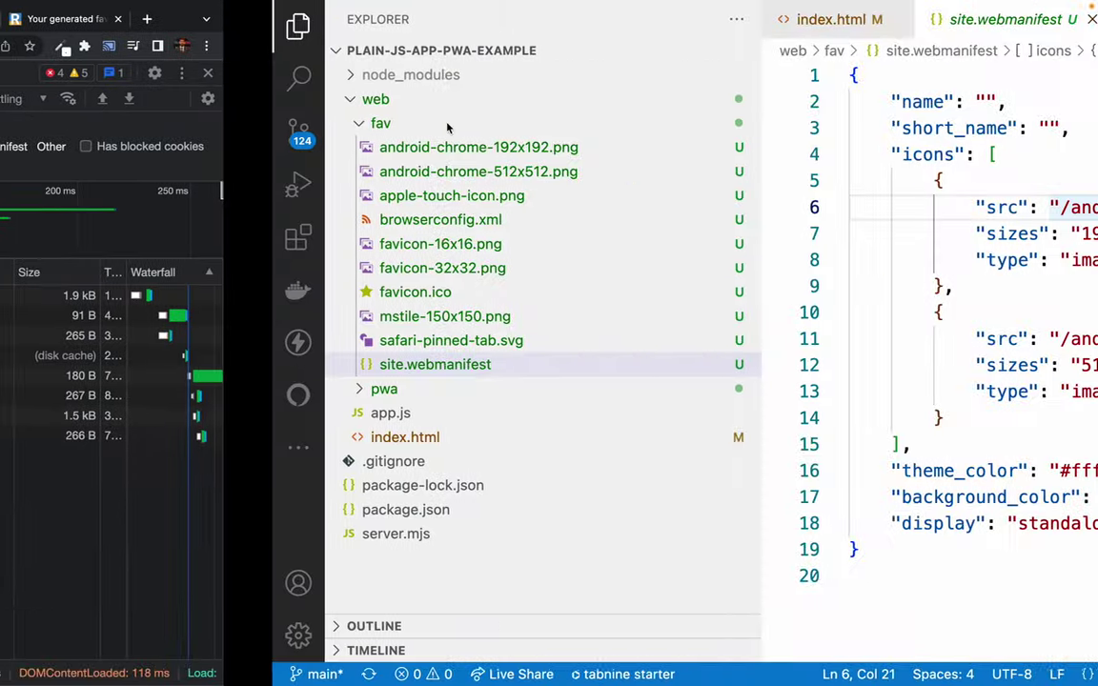
{"action": "left_click", "coordinate": [727, 461]}
{"action": "key", "text": "Up"}
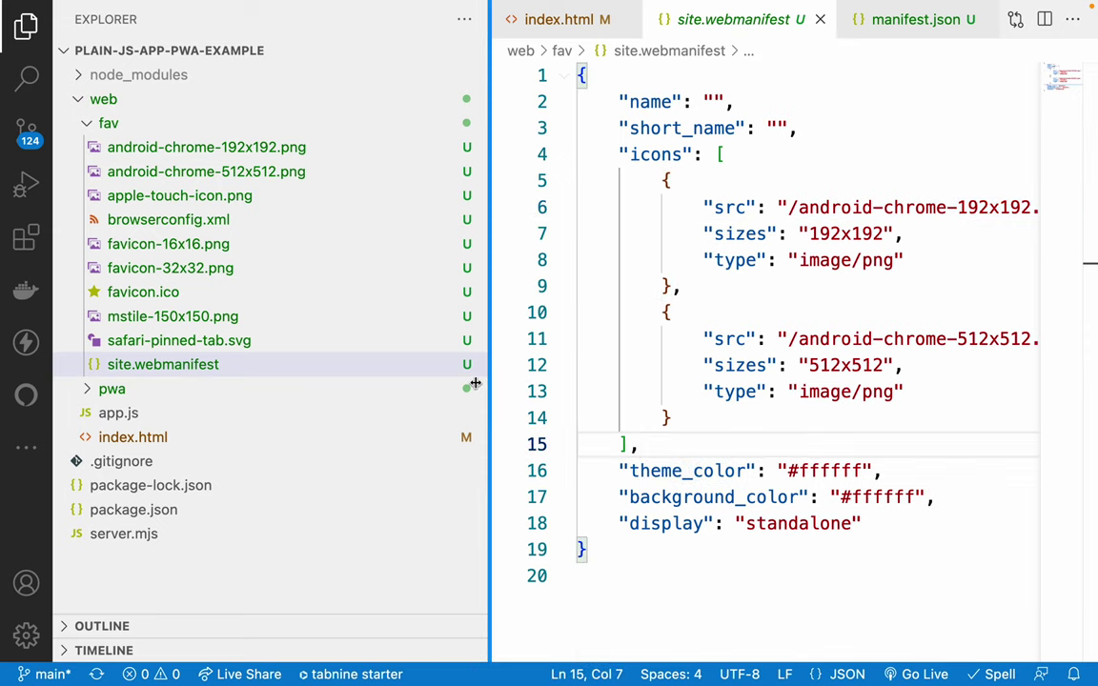
{"action": "left_click_drag", "start_coordinate": [488, 384], "coordinate": [343, 384]}
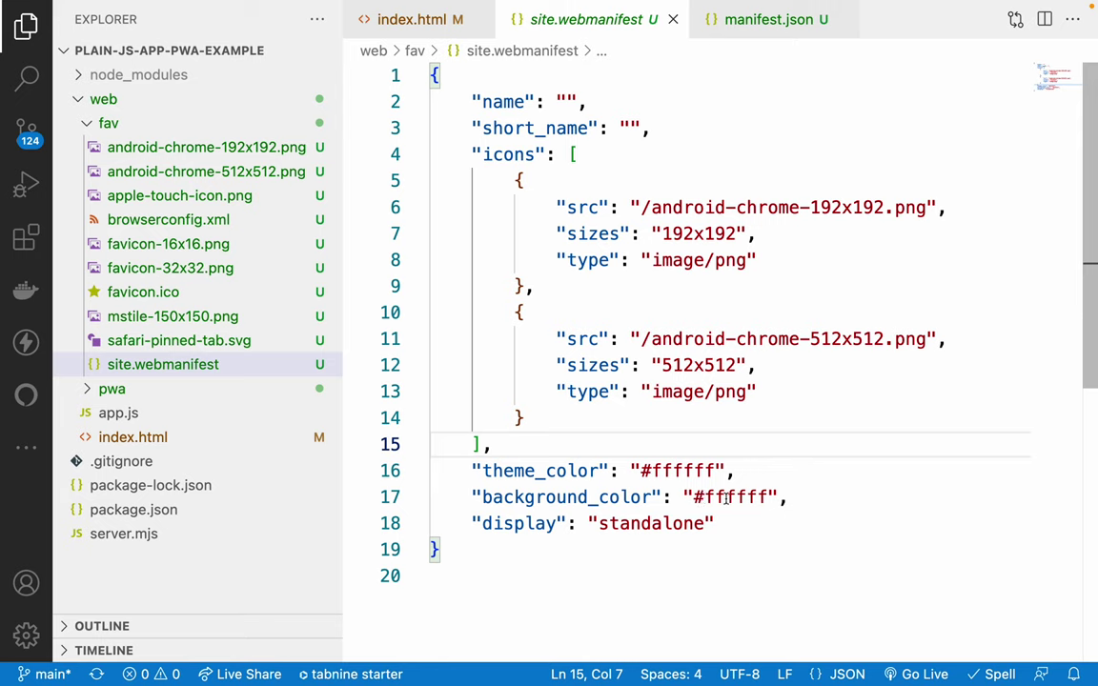
{"action": "left_click", "coordinate": [767, 497]}
{"action": "key", "text": "BackSpace"}
{"action": "key", "text": "BackSpace"}
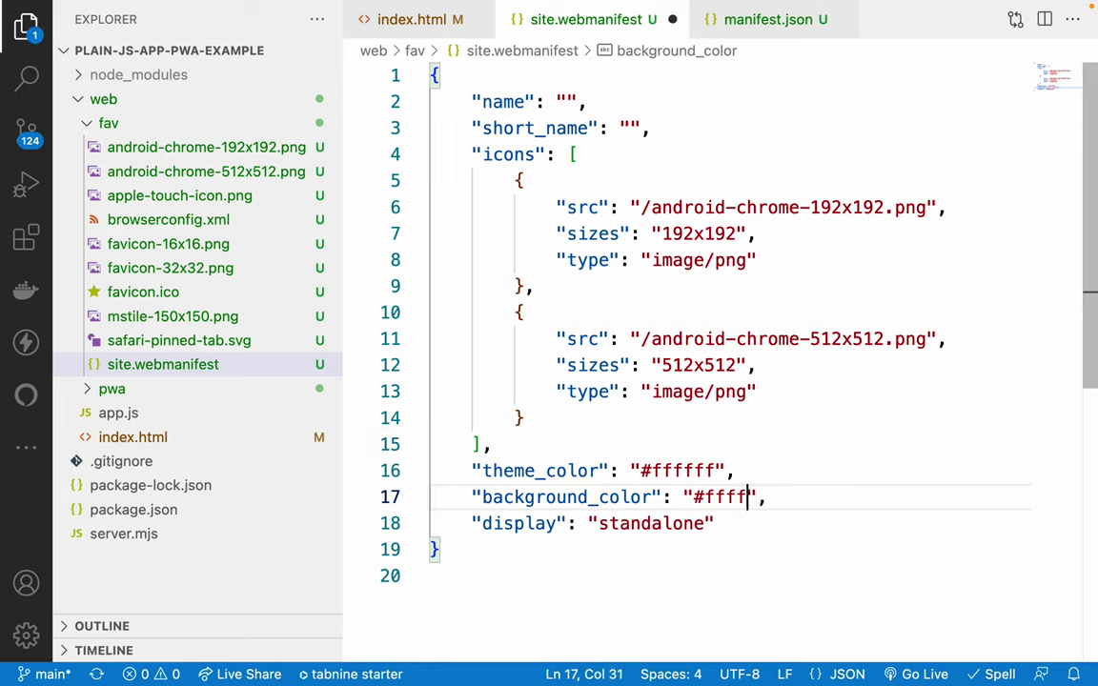
{"action": "key", "text": "BackSpace"}
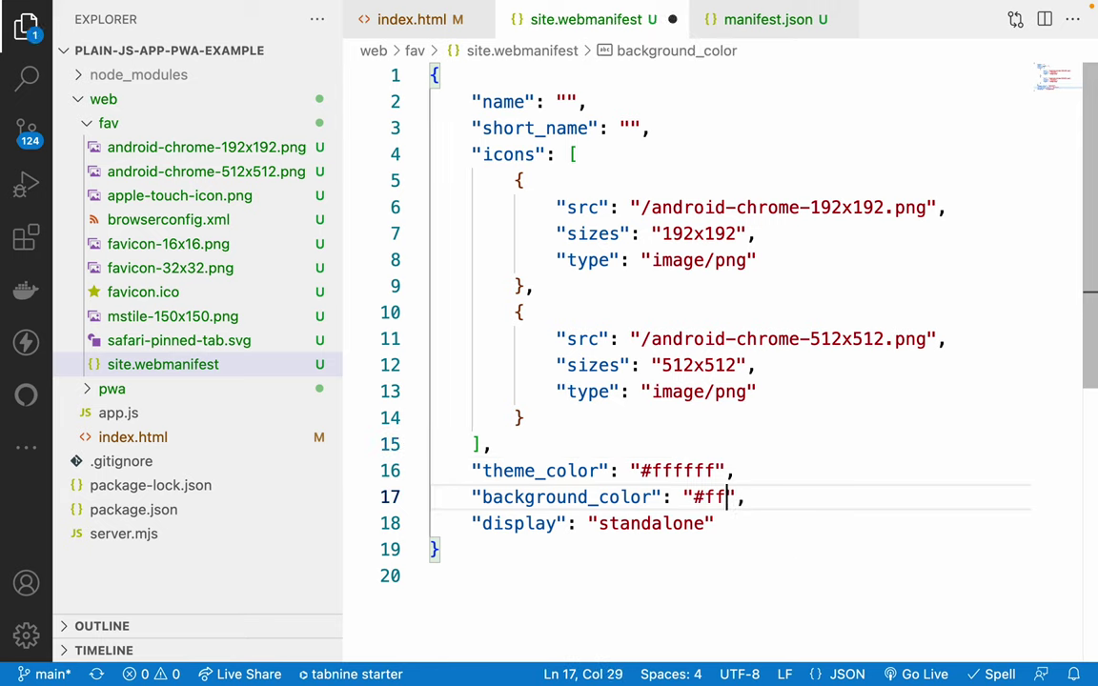
{"action": "type", "text": "0000"}
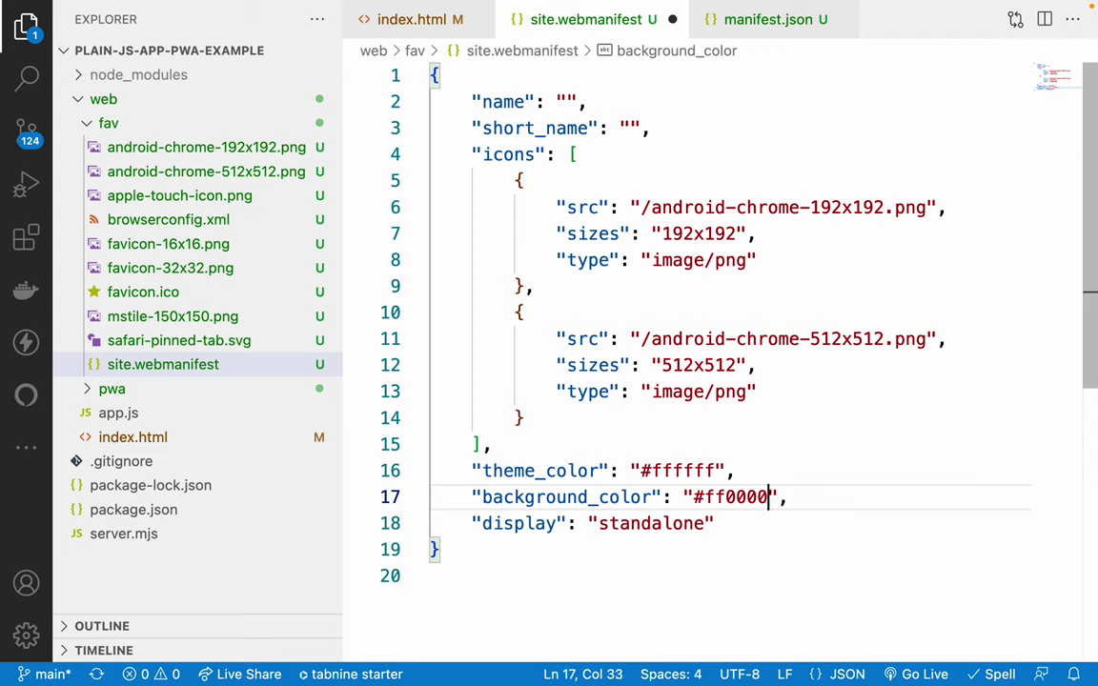
- Check the individual digits of the new background_color value and save site.webmanifest
{"action": "left_click", "coordinate": [715, 497]}
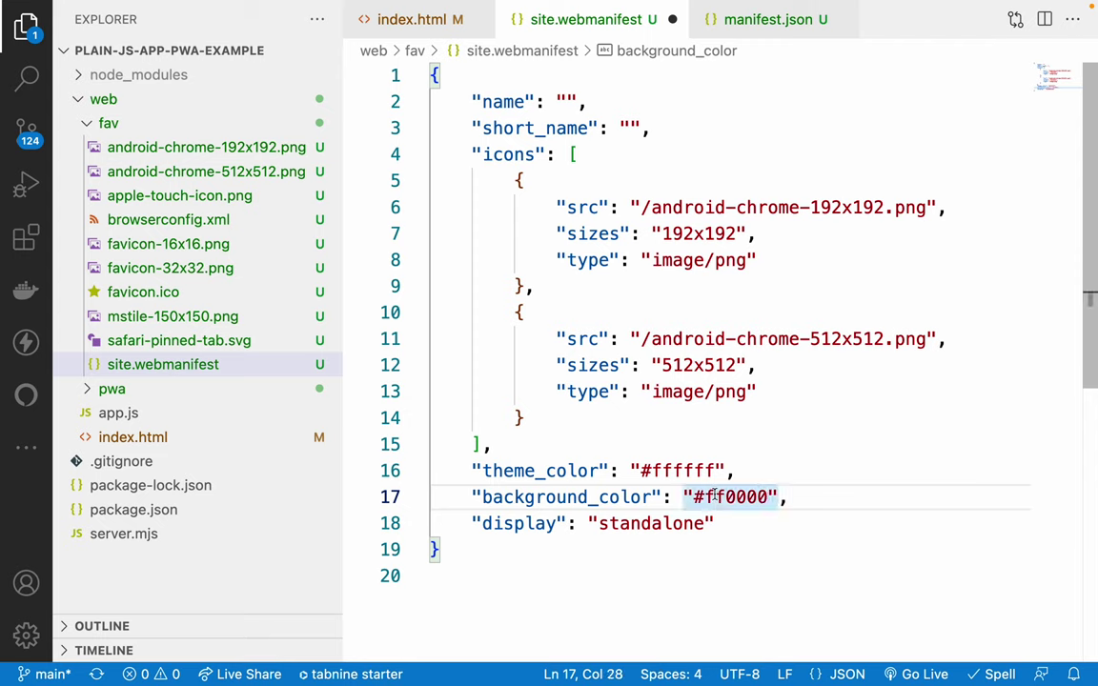
{"action": "left_click", "coordinate": [736, 497]}
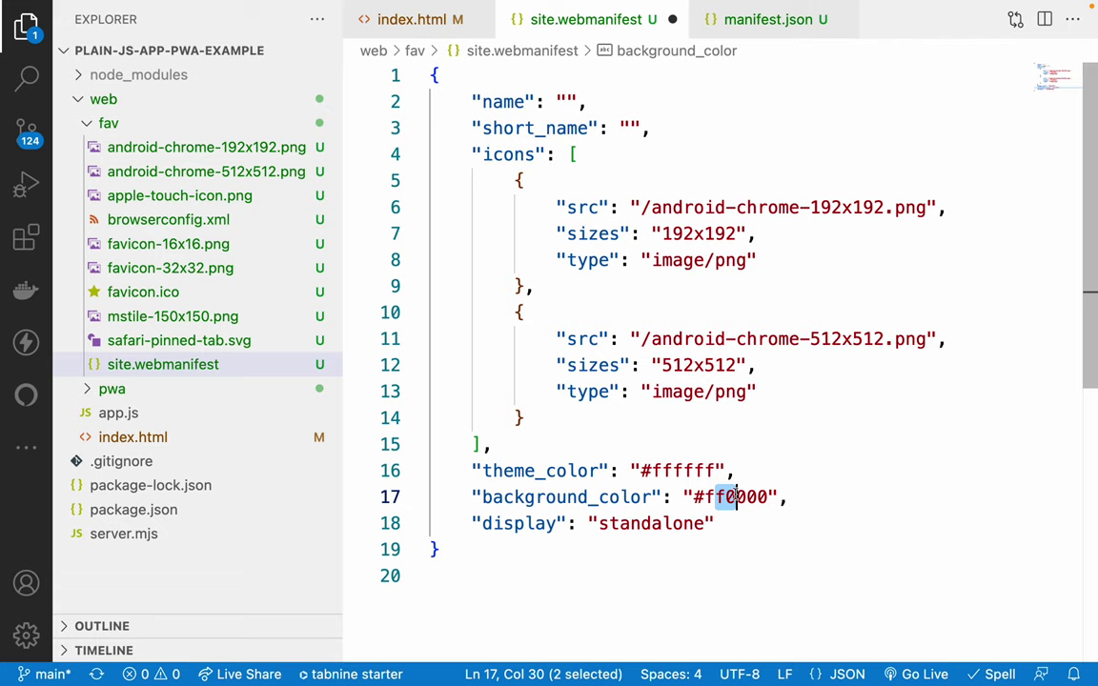
{"action": "left_click", "coordinate": [704, 496]}
{"action": "left_click_drag", "start_coordinate": [704, 496], "coordinate": [717, 496]}
{"action": "left_click", "coordinate": [760, 497]}
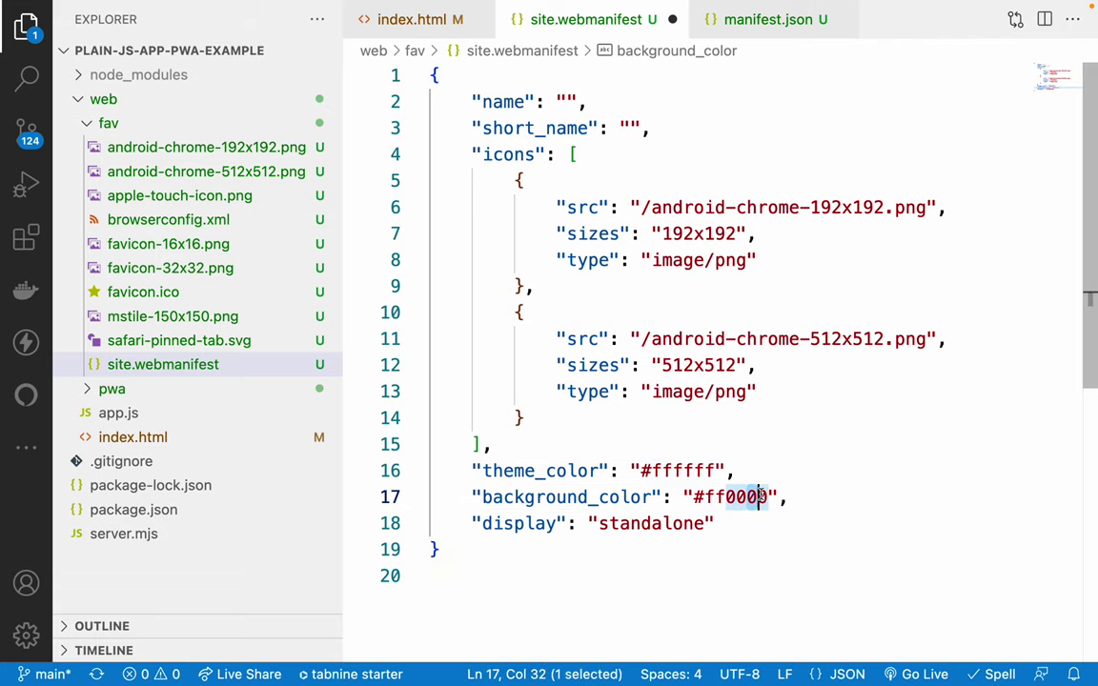
{"action": "key", "text": "super+s"}
{"action": "left_click", "coordinate": [629, 496]}
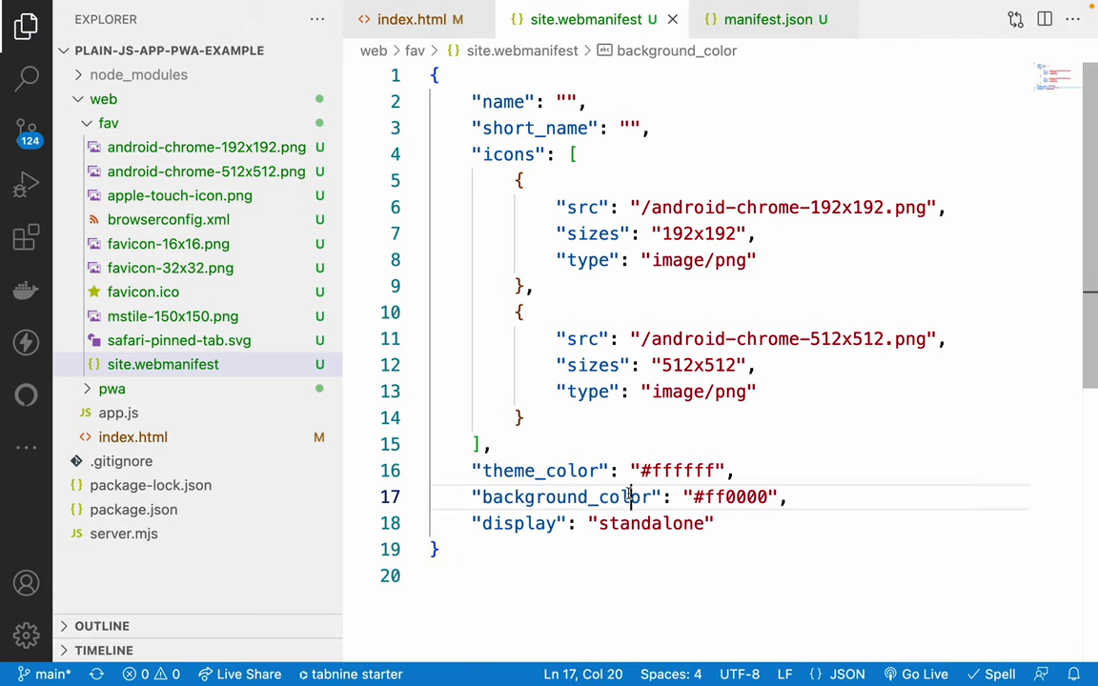
- Reload the localhost:5001 page in Chrome, finishing with an Empty Cache and Hard Reload
{"action": "key", "text": "ctrl+Left"}
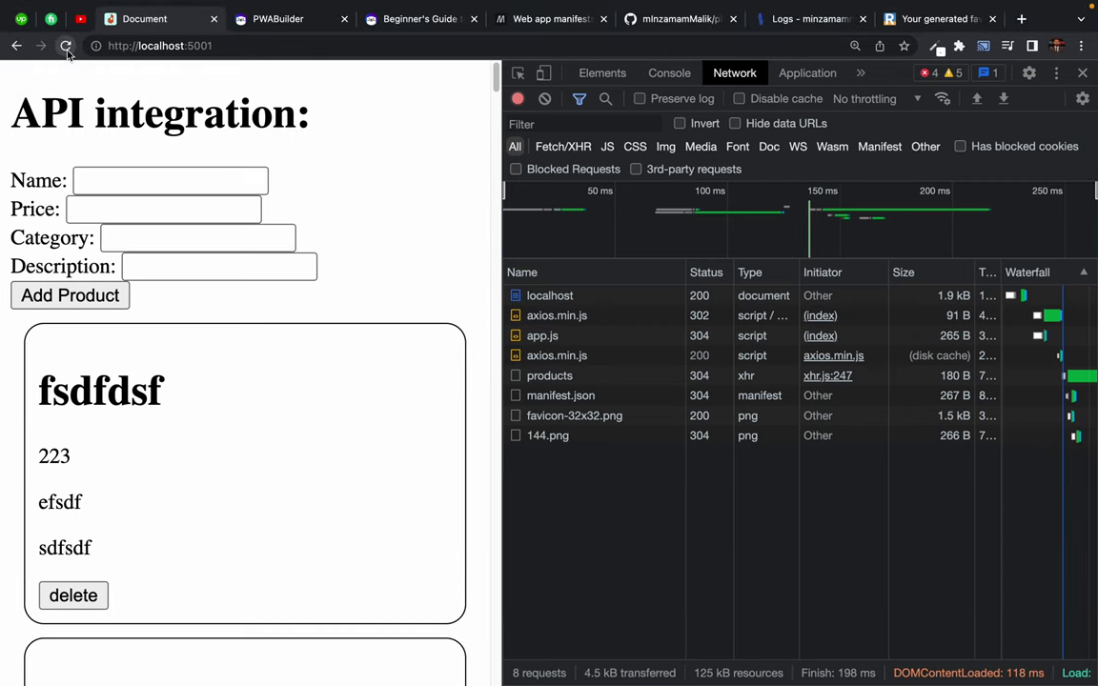
{"action": "left_click", "coordinate": [66, 47]}
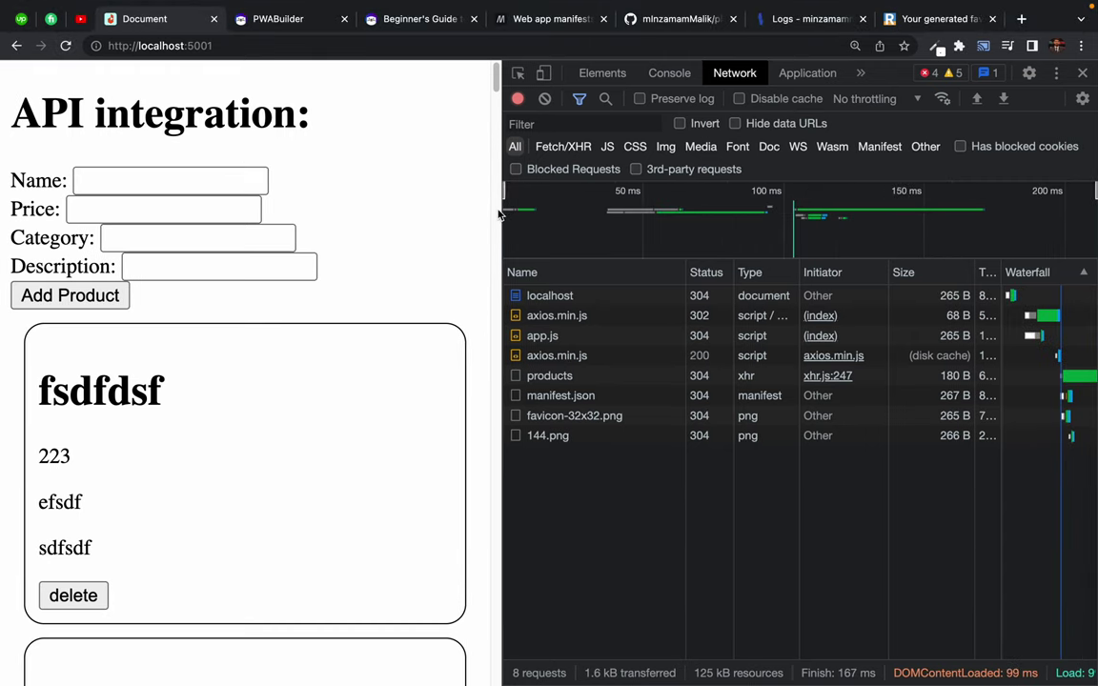
{"action": "scroll", "coordinate": [446, 284], "scroll_direction": "down", "scroll_amount": 15}
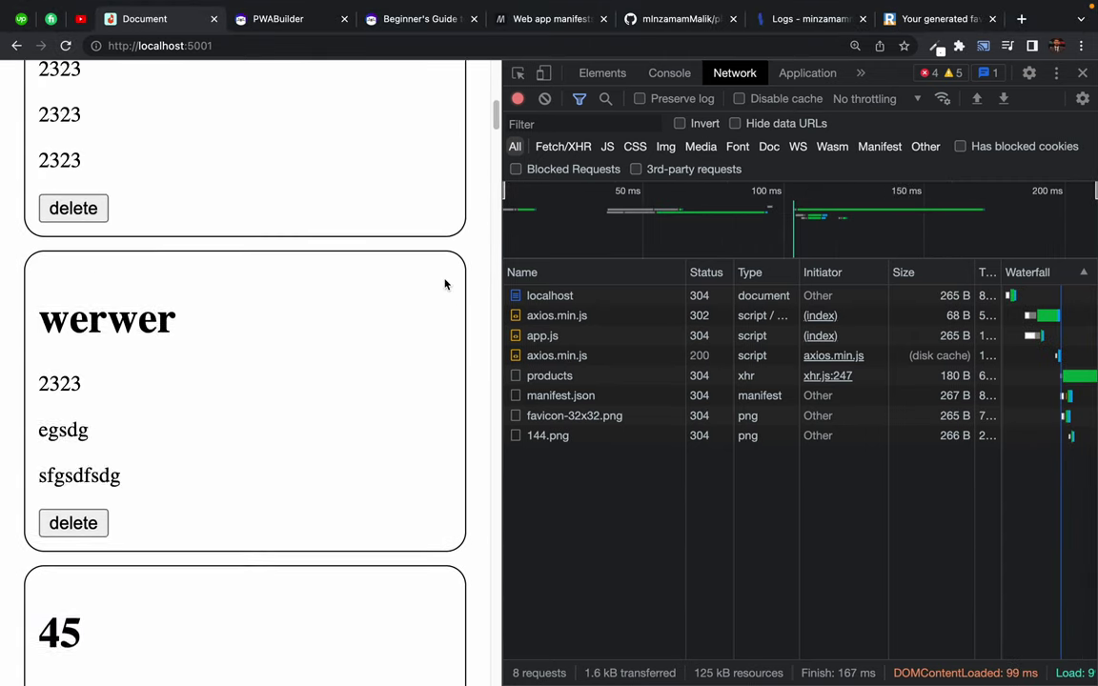
{"action": "scroll", "coordinate": [444, 284], "scroll_direction": "up", "scroll_amount": 15}
{"action": "right_click", "coordinate": [66, 45]}
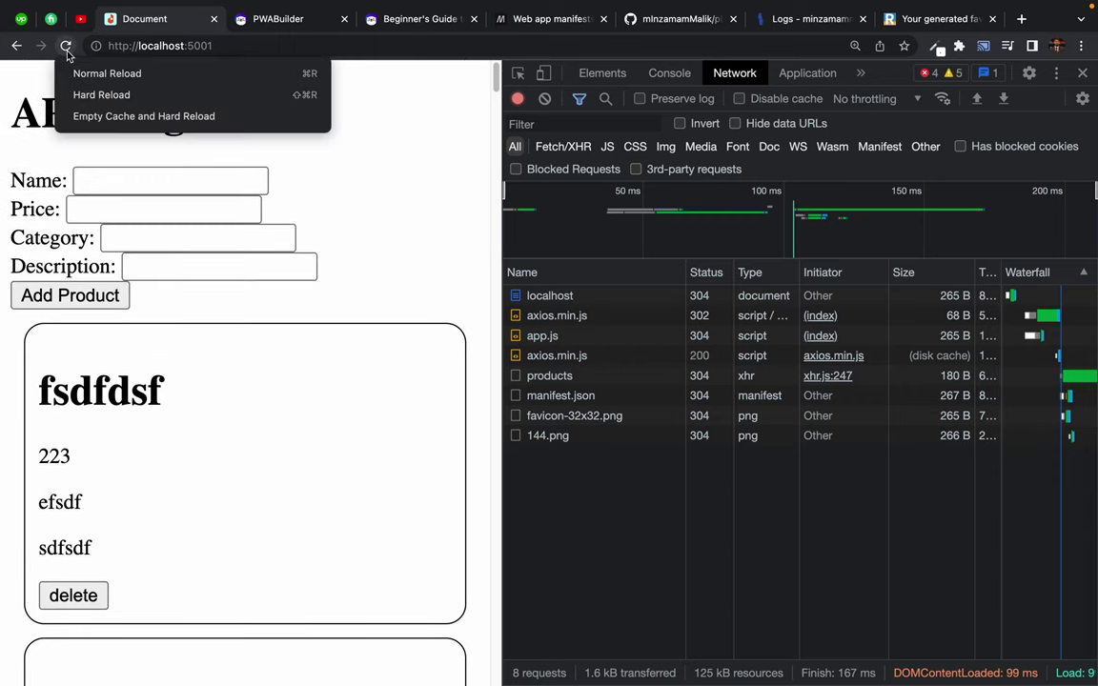
{"action": "left_click", "coordinate": [84, 120]}
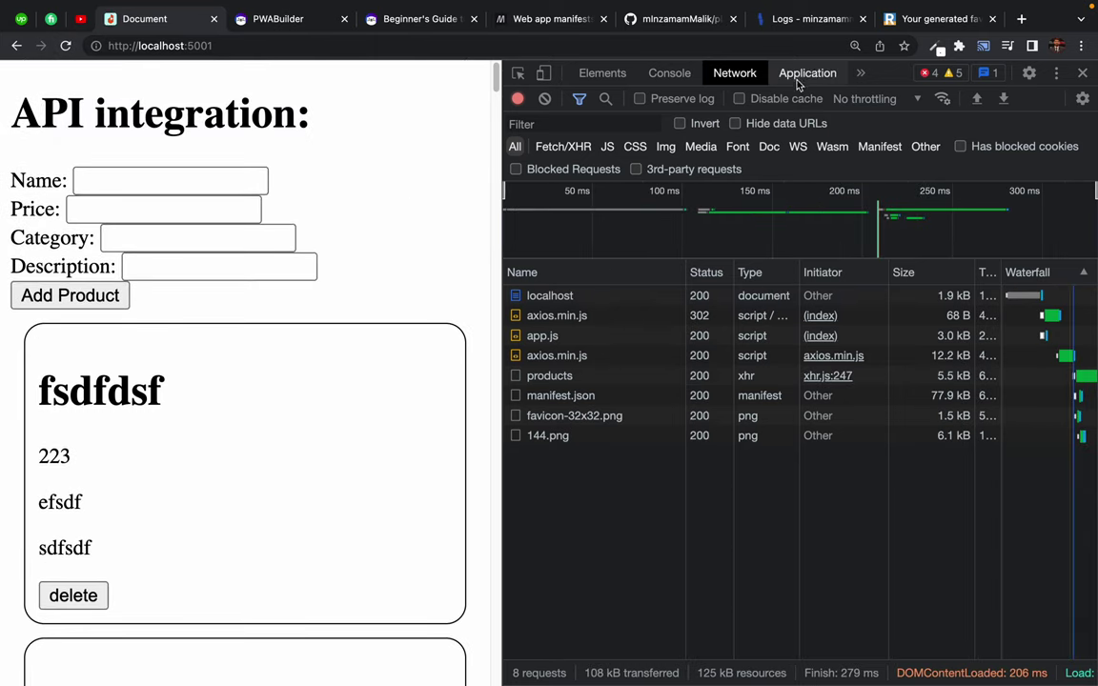
- Clear the old console output in DevTools and reload the localhost:5001 page to check for fresh errors
{"action": "left_click", "coordinate": [799, 74]}
{"action": "left_click", "coordinate": [658, 72]}
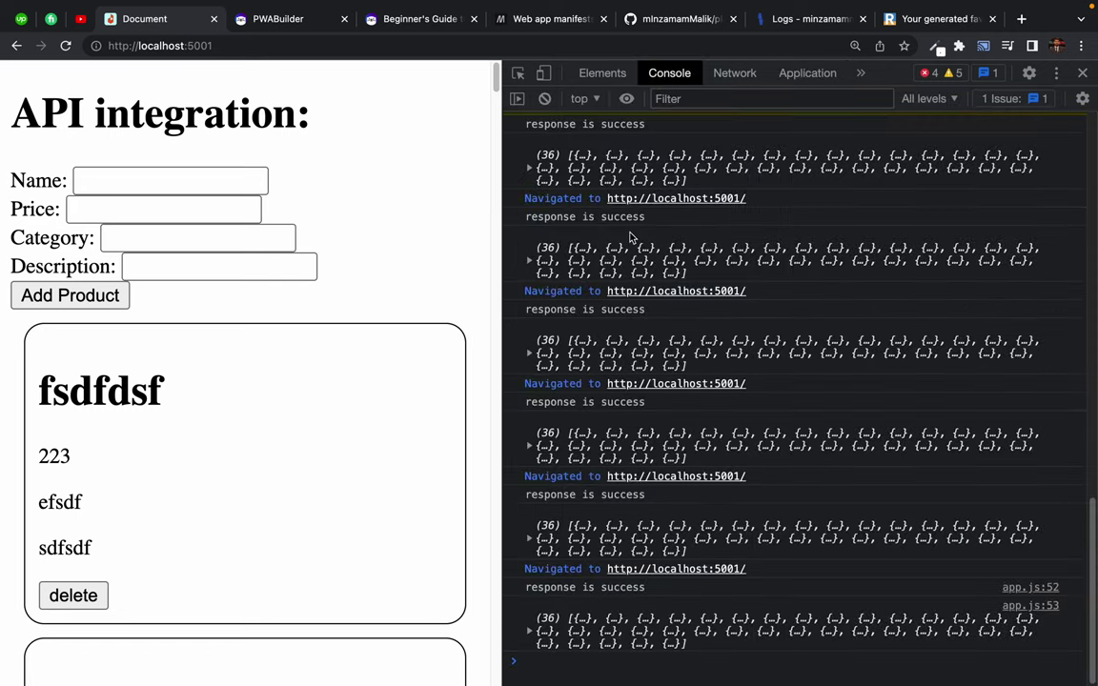
{"action": "scroll", "coordinate": [629, 237], "scroll_direction": "up", "scroll_amount": 5}
{"action": "left_click", "coordinate": [544, 99]}
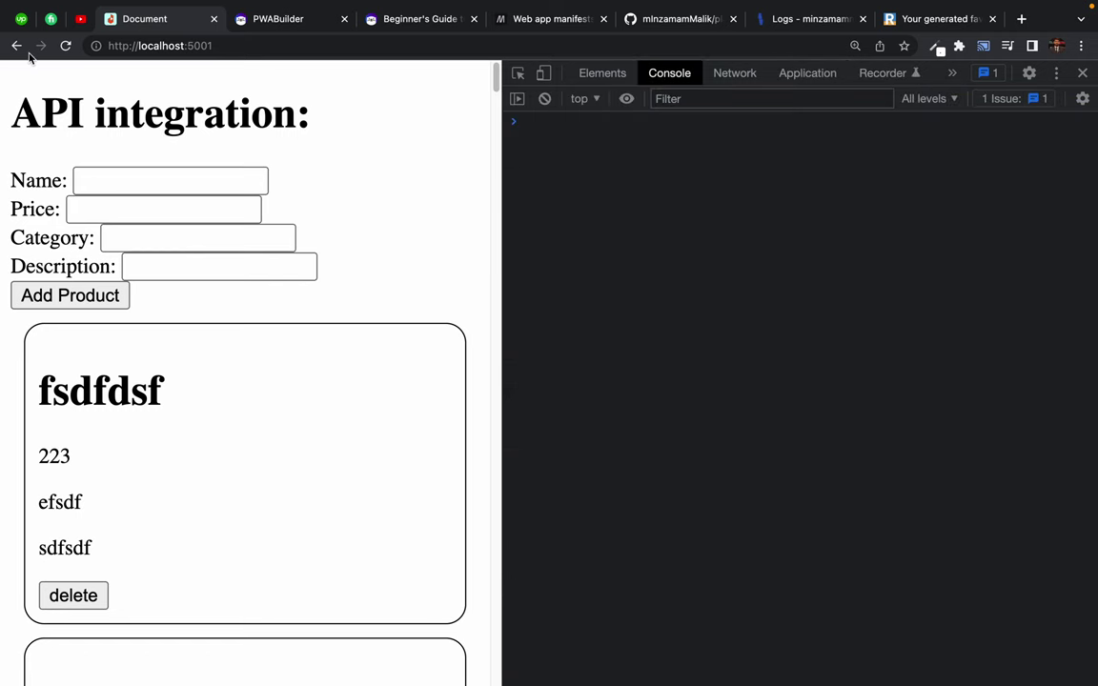
{"action": "key", "text": "super+r"}
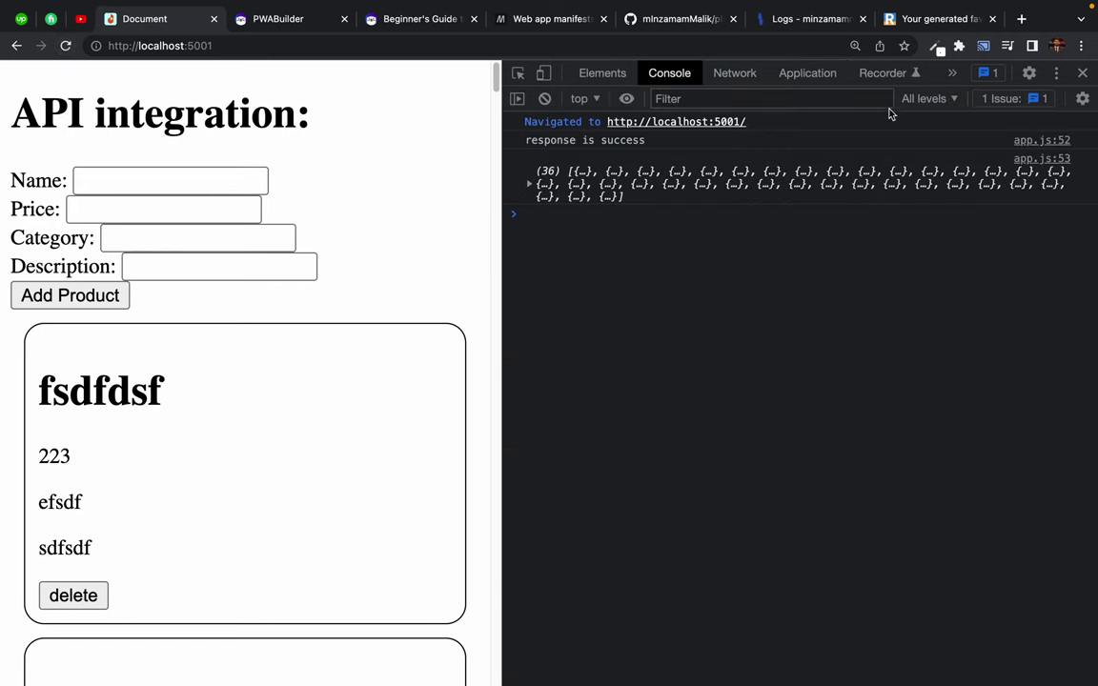
- Inspect the app's manifest details in DevTools, from installability and identity through the icons to the screenshots
{"action": "left_click", "coordinate": [815, 75]}
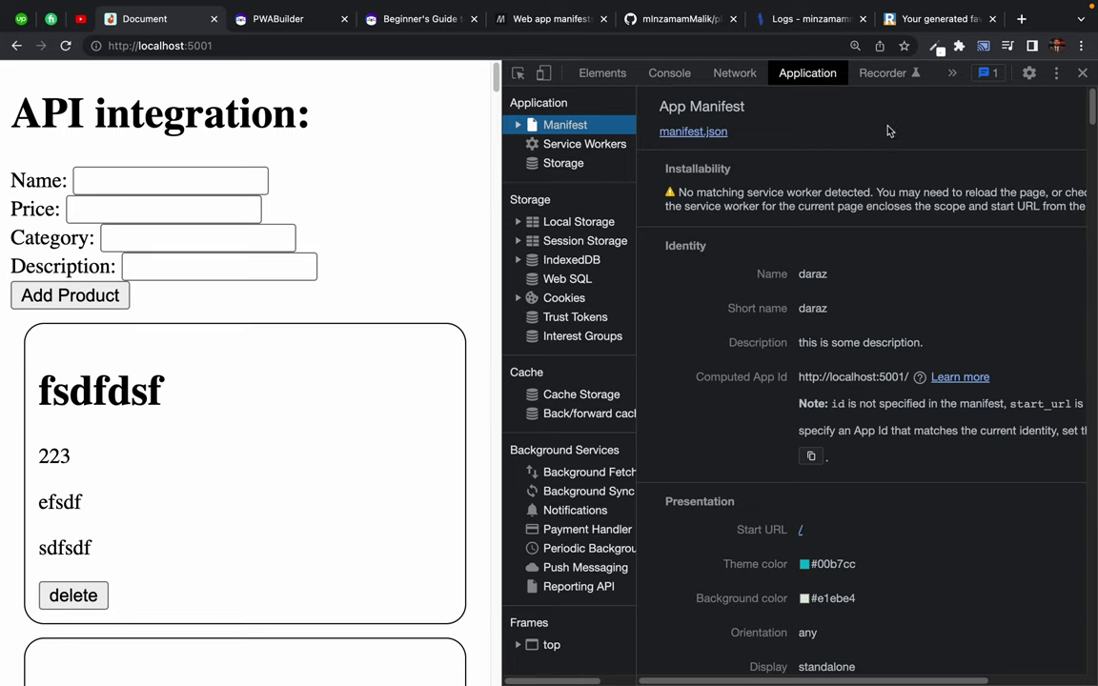
{"action": "left_click", "coordinate": [519, 127]}
{"action": "left_click_drag", "start_coordinate": [634, 206], "coordinate": [705, 202]}
{"action": "left_click", "coordinate": [519, 128]}
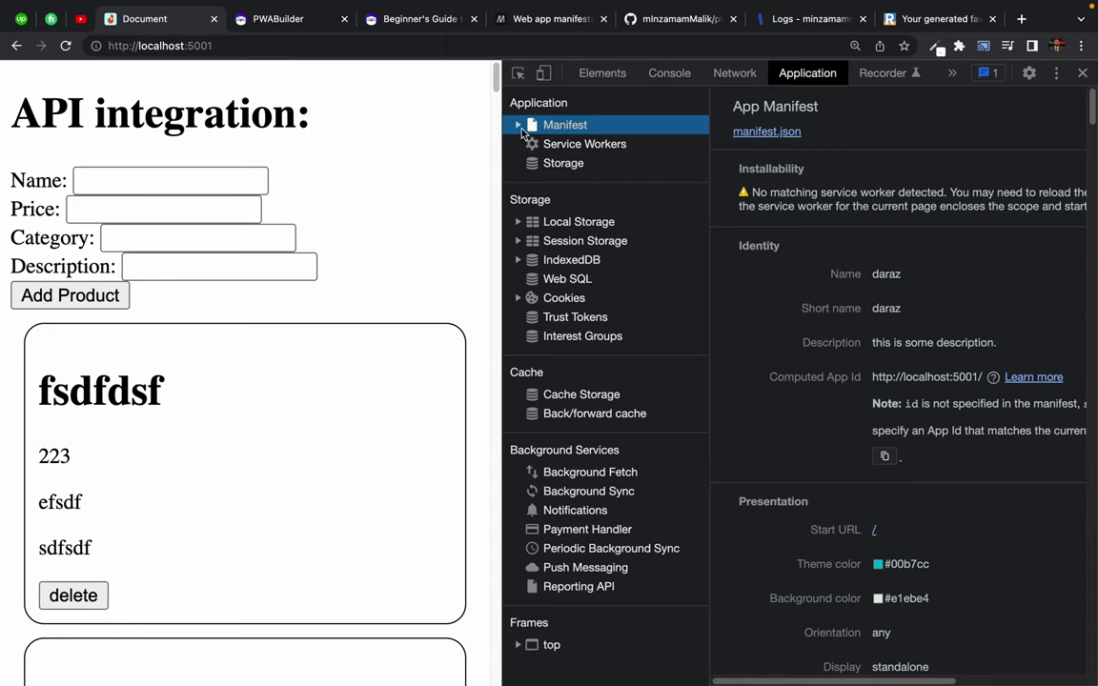
{"action": "left_click_drag", "start_coordinate": [709, 237], "coordinate": [595, 238]}
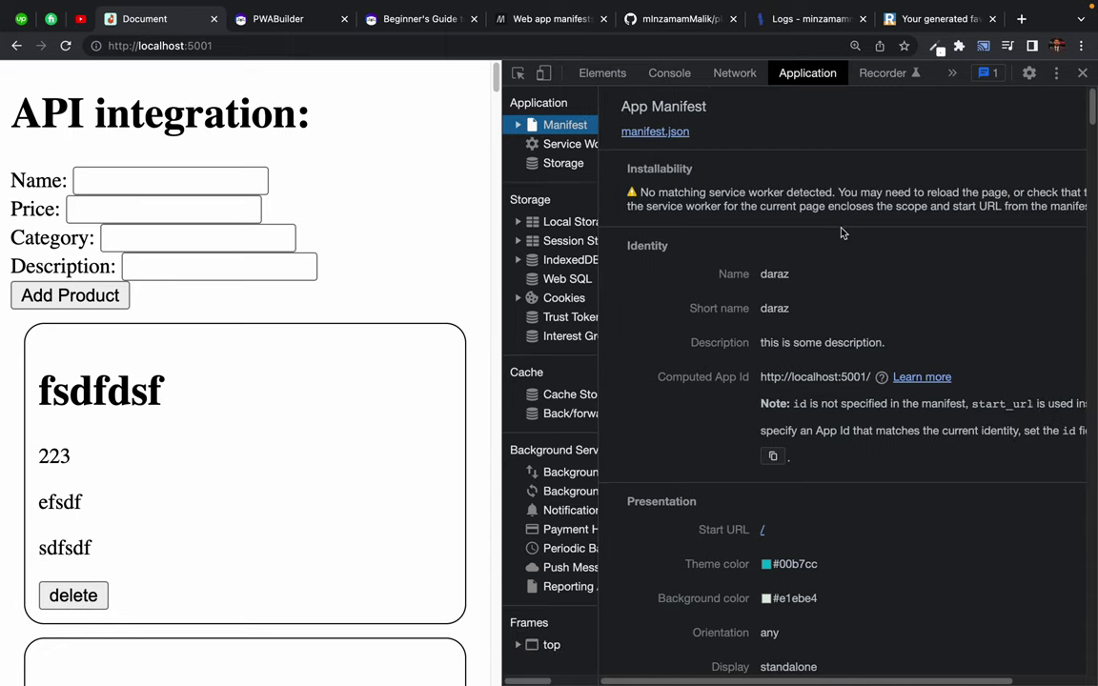
{"action": "scroll", "coordinate": [843, 234], "scroll_direction": "down", "scroll_amount": 20}
{"action": "scroll", "coordinate": [845, 233], "scroll_direction": "down", "scroll_amount": 20}
{"action": "scroll", "coordinate": [636, 263], "scroll_direction": "down", "scroll_amount": 15}
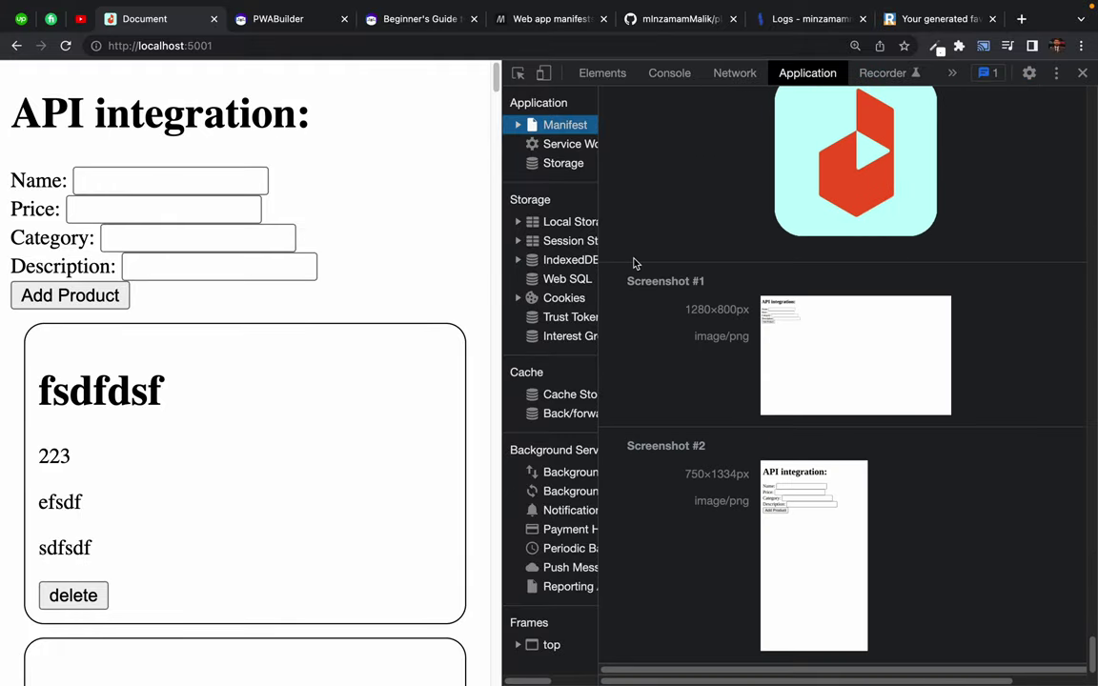
- Return to VS Code and examine the link tag and rel="manifest" attribute of the site.webmanifest line in index.html
{"action": "key", "text": "ctrl+Right"}
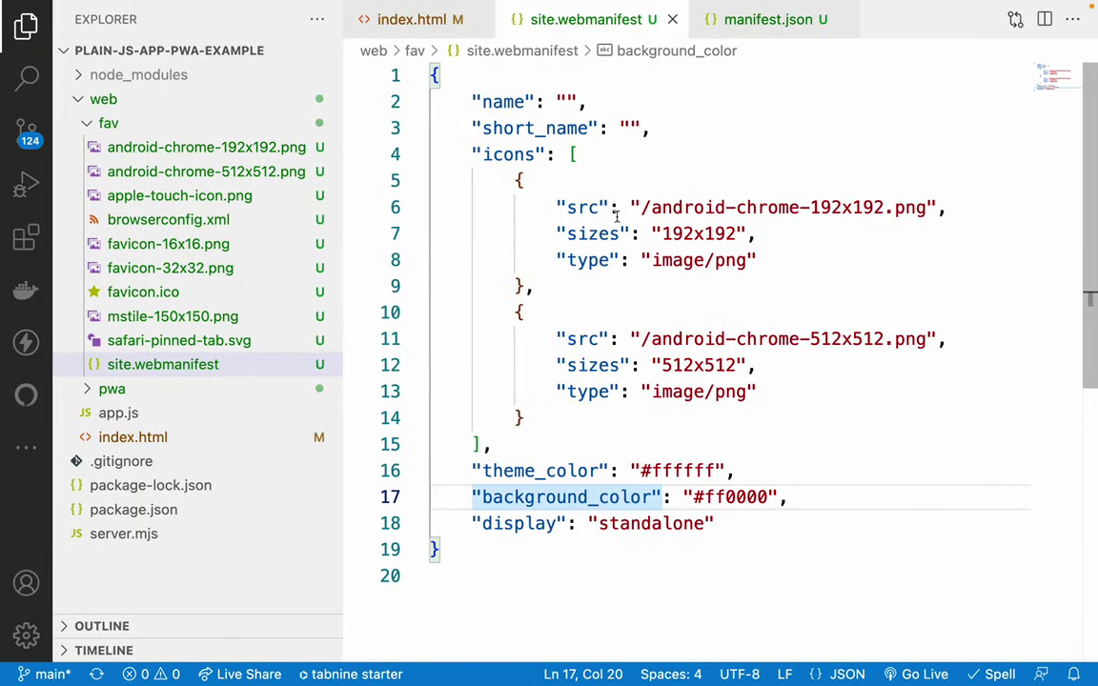
{"action": "left_click", "coordinate": [431, 19]}
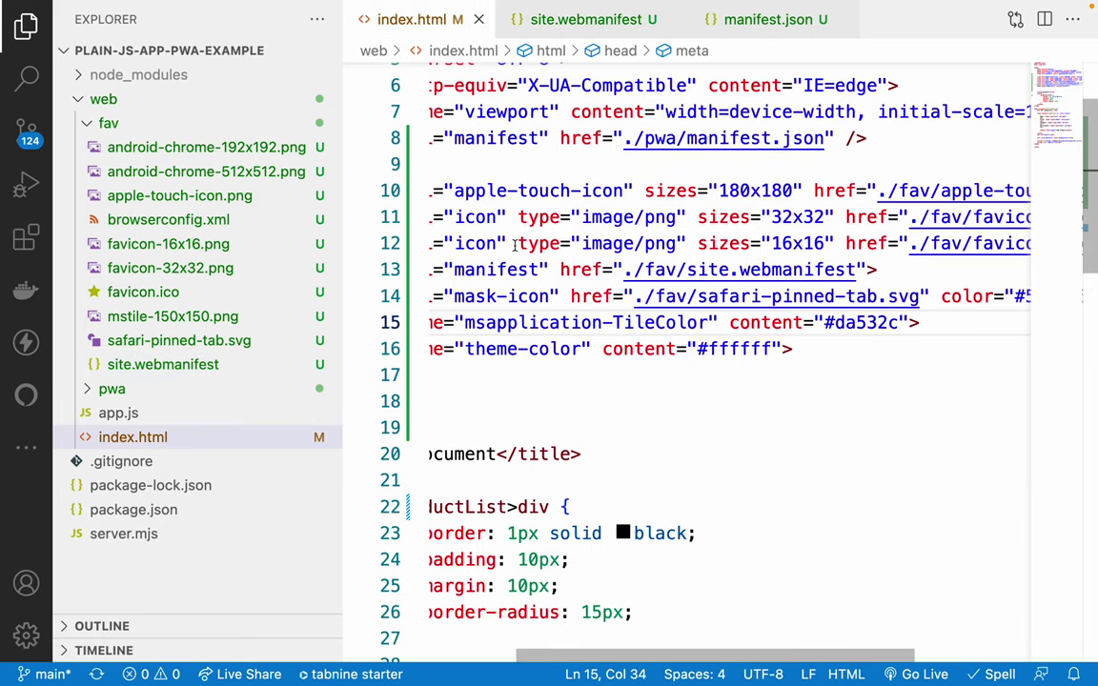
{"action": "scroll", "coordinate": [515, 246], "scroll_direction": "left", "scroll_amount": 3}
{"action": "scroll", "coordinate": [607, 294], "scroll_direction": "right", "scroll_amount": 1}
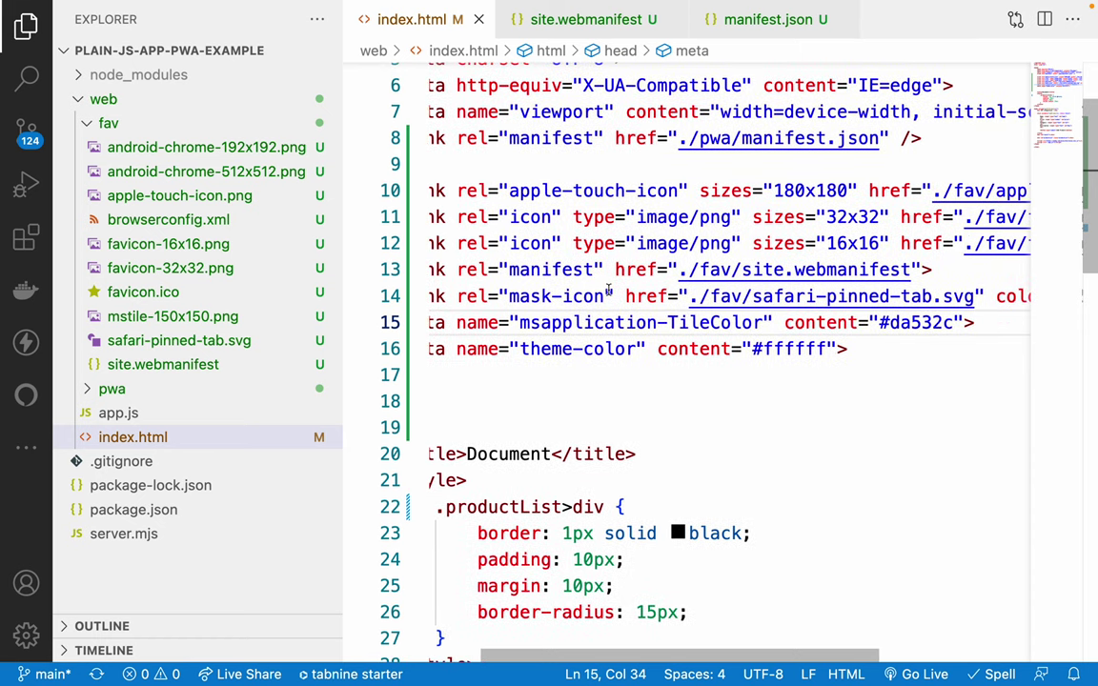
{"action": "double_click", "coordinate": [578, 269]}
{"action": "scroll", "coordinate": [579, 270], "scroll_direction": "left", "scroll_amount": 2}
{"action": "double_click", "coordinate": [502, 270]}
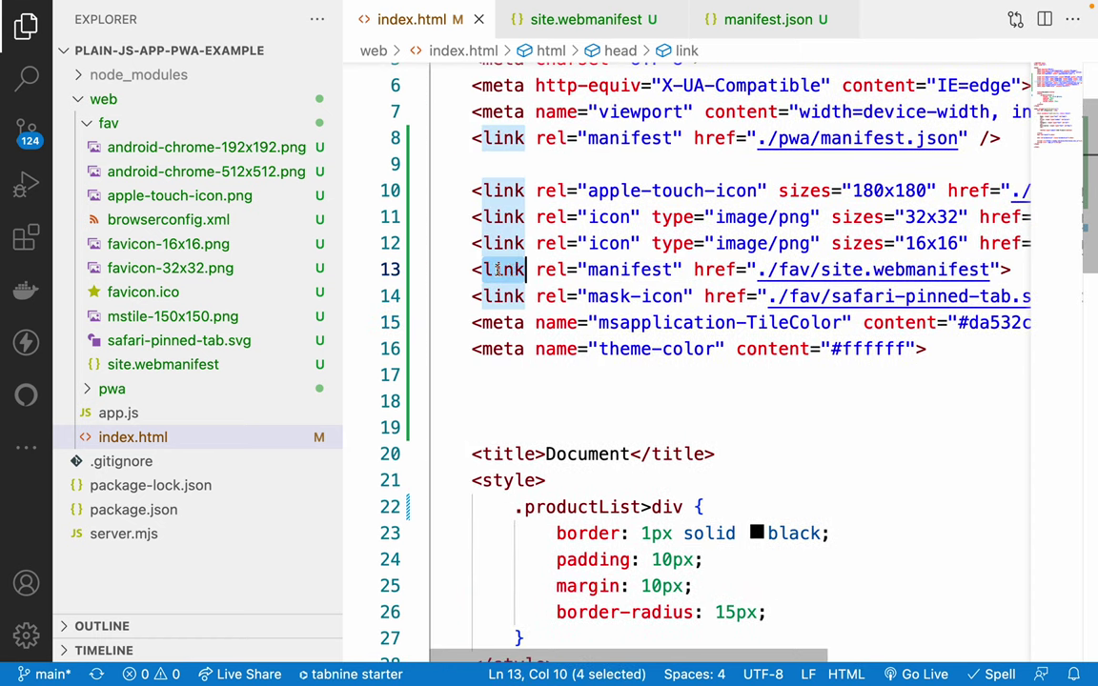
{"action": "double_click", "coordinate": [715, 272]}
{"action": "double_click", "coordinate": [657, 271]}
{"action": "scroll", "coordinate": [670, 277], "scroll_direction": "right", "scroll_amount": 3}
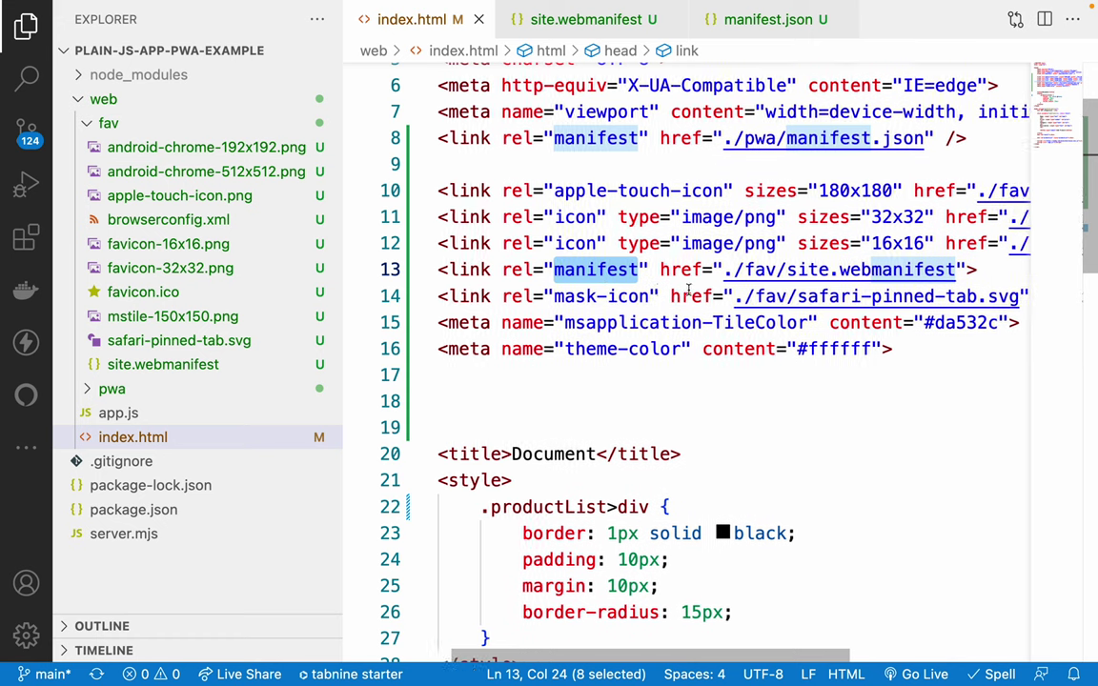
- Check the href path ./fav/site.webmanifest and the neighbouring favicon and theme-color tags in index.html
{"action": "left_click_drag", "start_coordinate": [670, 277], "coordinate": [894, 276]}
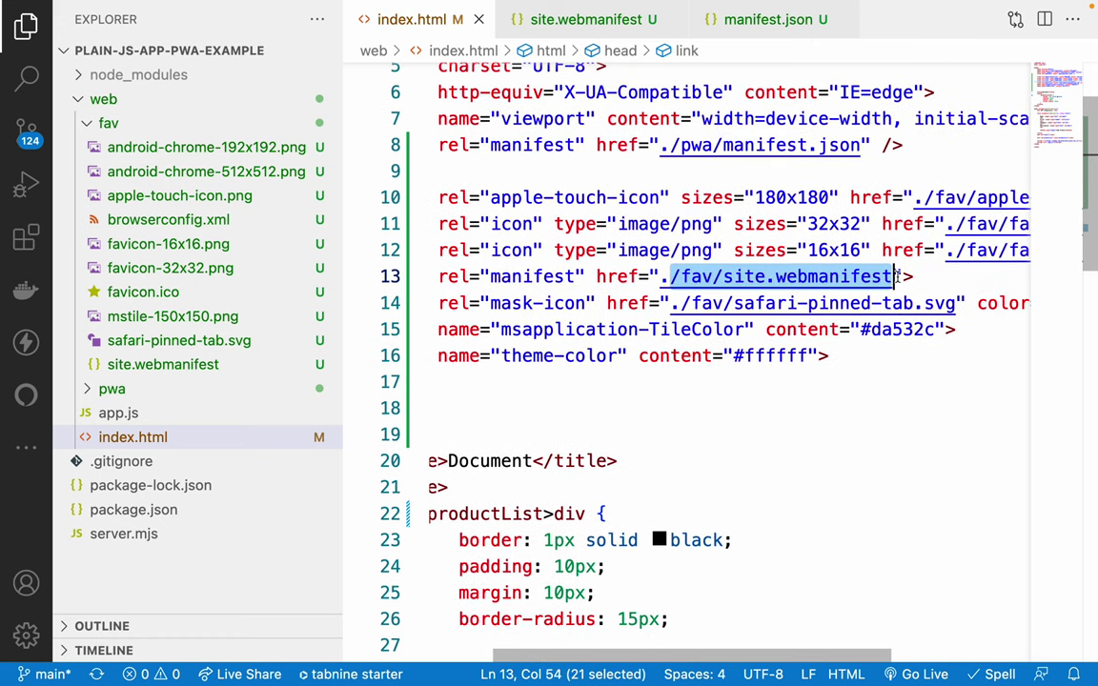
{"action": "key", "text": "Right"}
{"action": "double_click", "coordinate": [700, 276]}
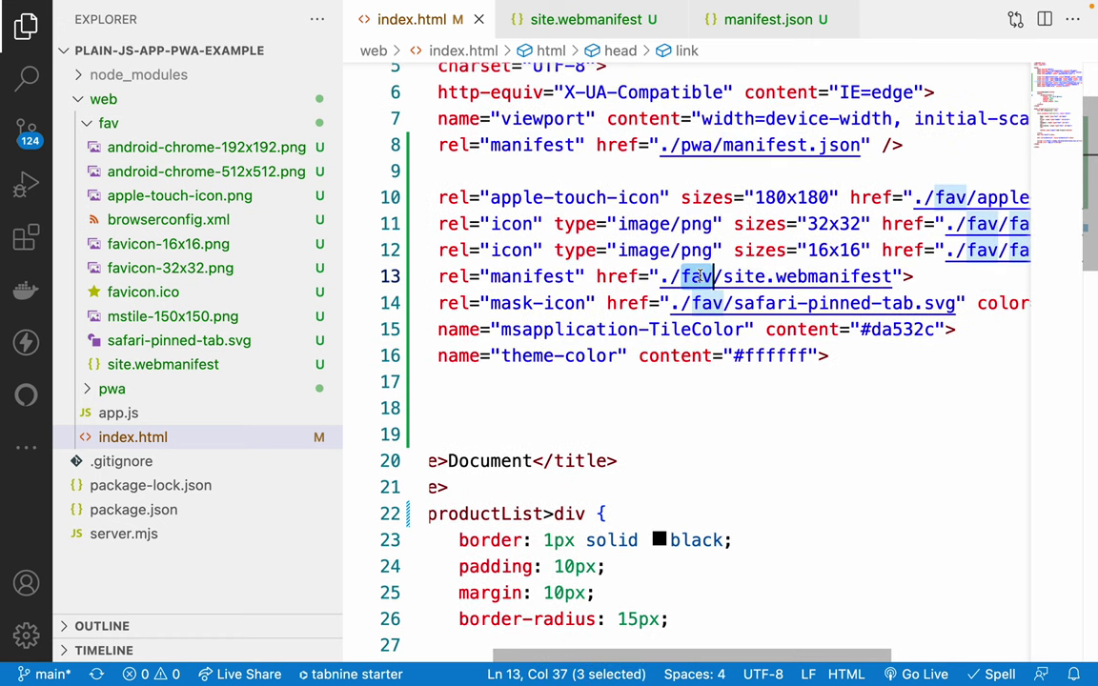
{"action": "left_click_drag", "start_coordinate": [585, 249], "coordinate": [648, 355]}
{"action": "left_click", "coordinate": [696, 355]}
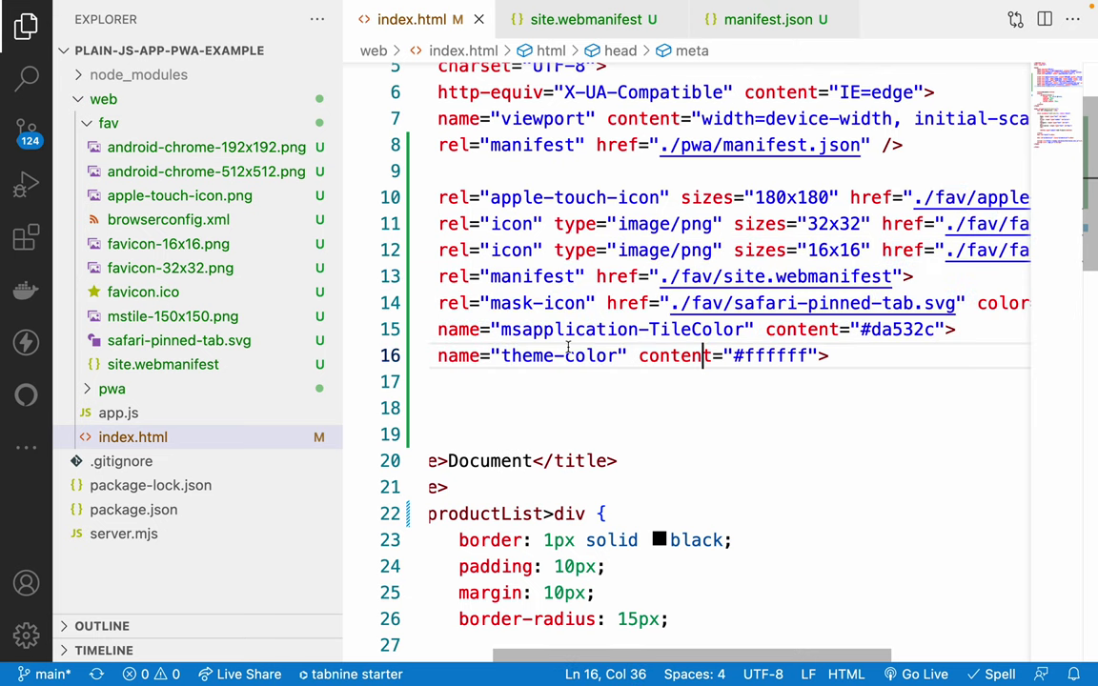
{"action": "scroll", "coordinate": [569, 350], "scroll_direction": "left", "scroll_amount": 3}
{"action": "left_click_drag", "start_coordinate": [569, 350], "coordinate": [500, 250]}
{"action": "left_click", "coordinate": [571, 355]}
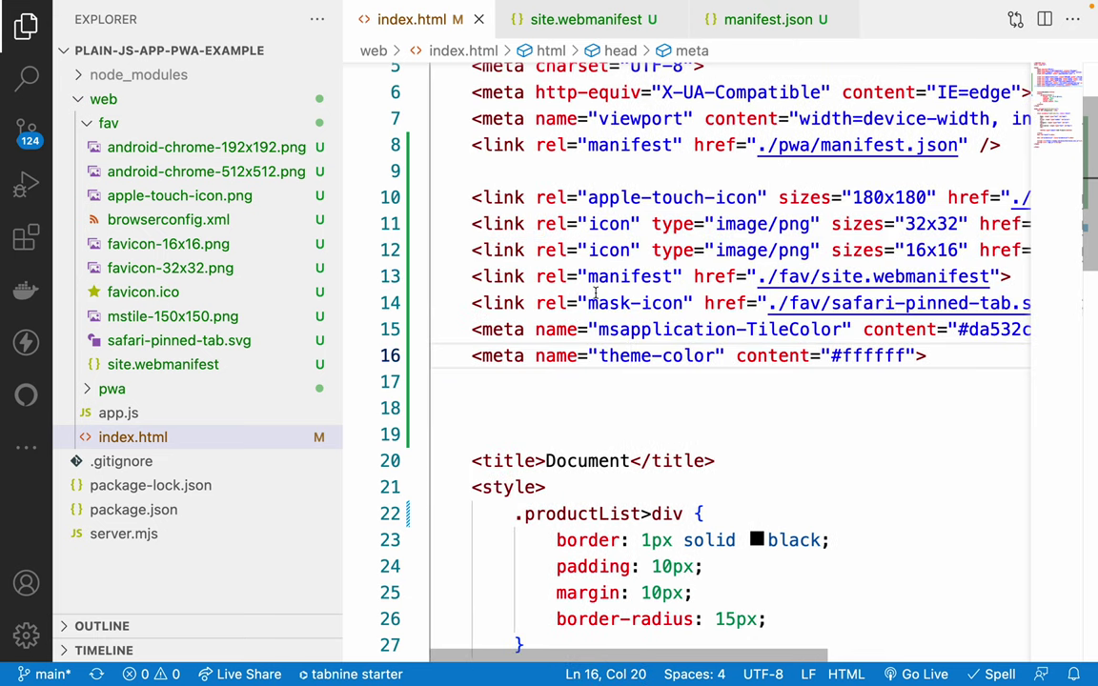
- Make room for the head code in index.html by zooming out, narrowing the Explorer sidebar and collapsing the fav folder
{"action": "key", "text": "super+minus"}
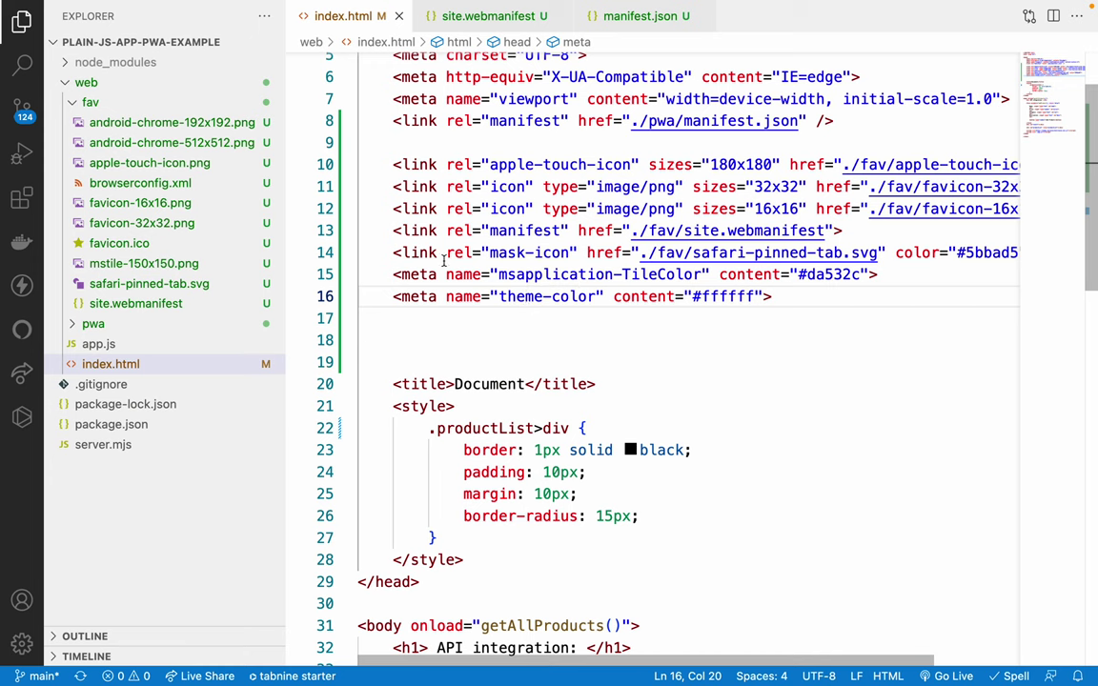
{"action": "left_click_drag", "start_coordinate": [283, 252], "coordinate": [259, 246]}
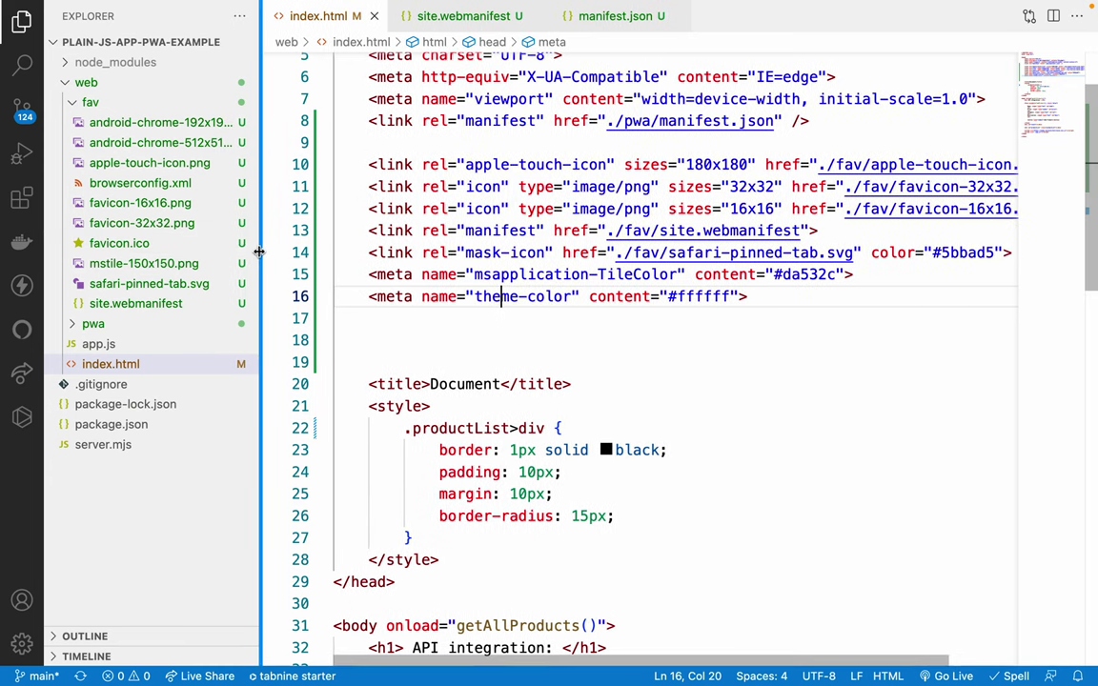
{"action": "left_click", "coordinate": [72, 105]}
{"action": "left_click_drag", "start_coordinate": [321, 153], "coordinate": [591, 312]}
{"action": "left_click", "coordinate": [591, 315]}
{"action": "scroll", "coordinate": [491, 205], "scroll_direction": "up", "scroll_amount": 1}
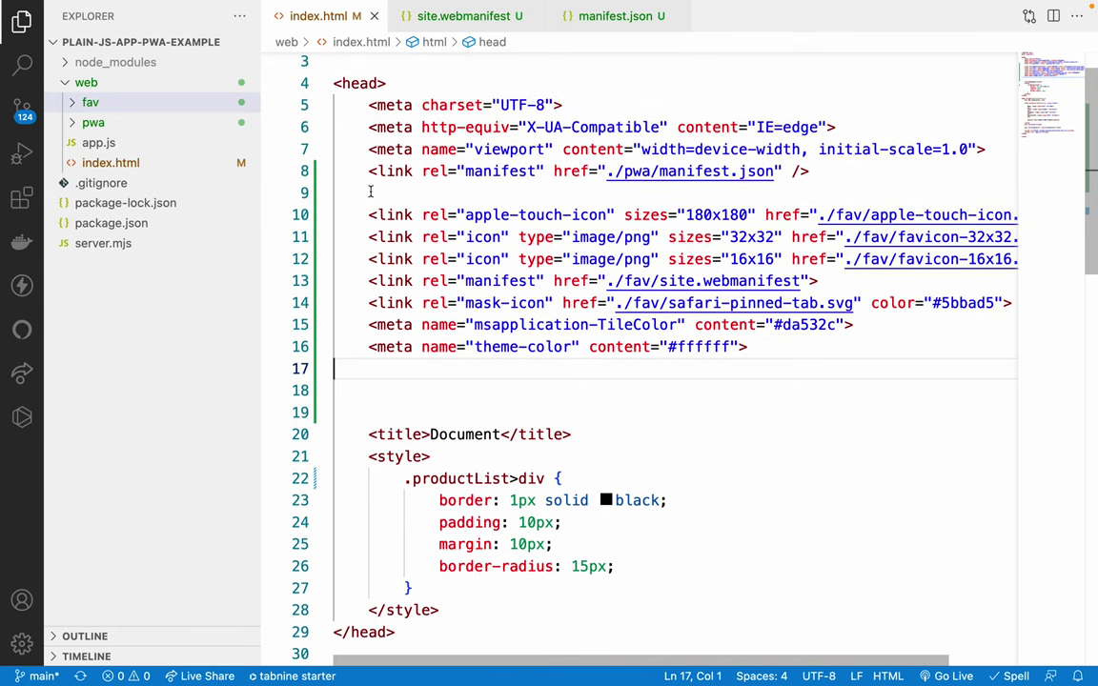
- Close the site.webmanifest file, expand the fav folder and view browserconfig.xml
{"action": "middle_click", "coordinate": [454, 29]}
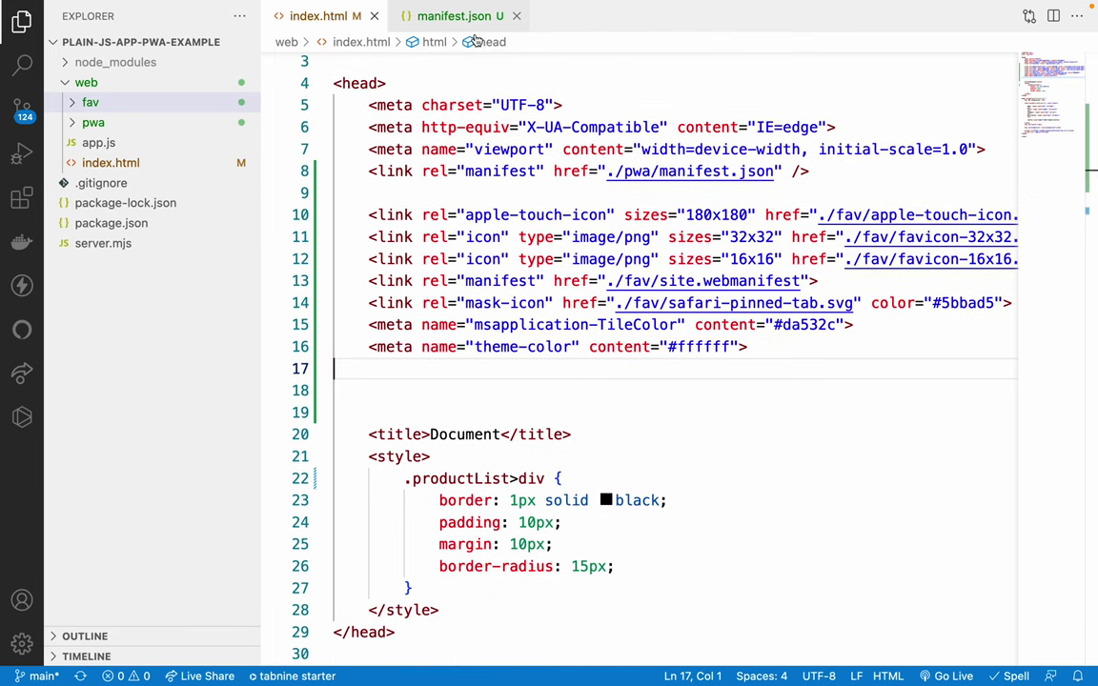
{"action": "left_click", "coordinate": [96, 102]}
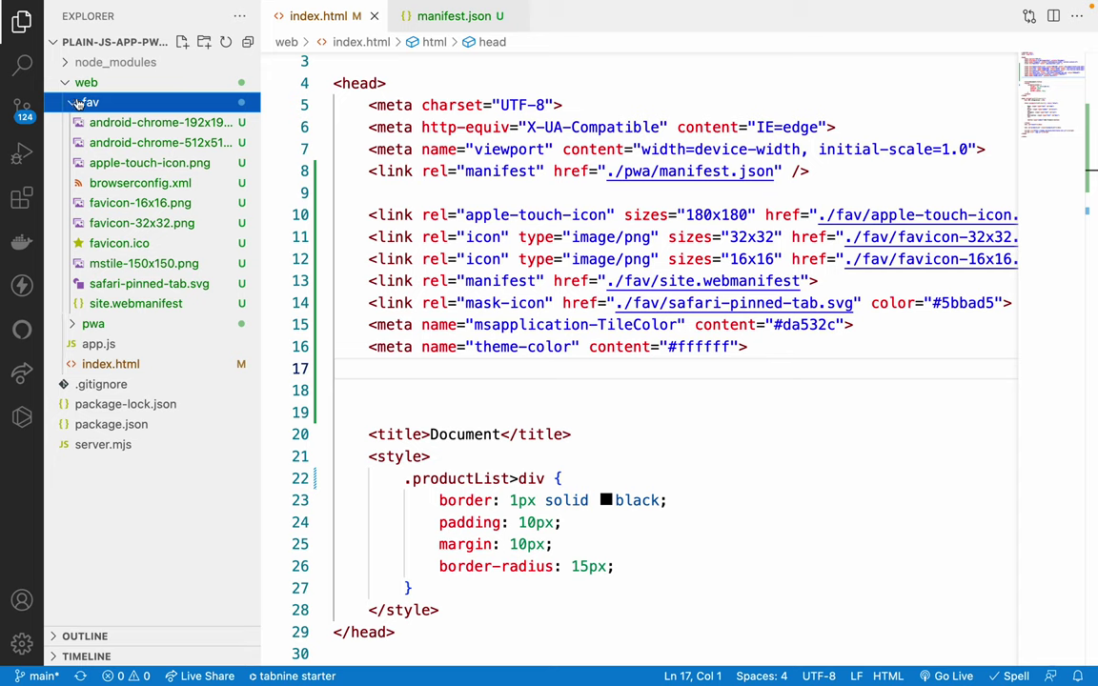
{"action": "left_click", "coordinate": [119, 185]}
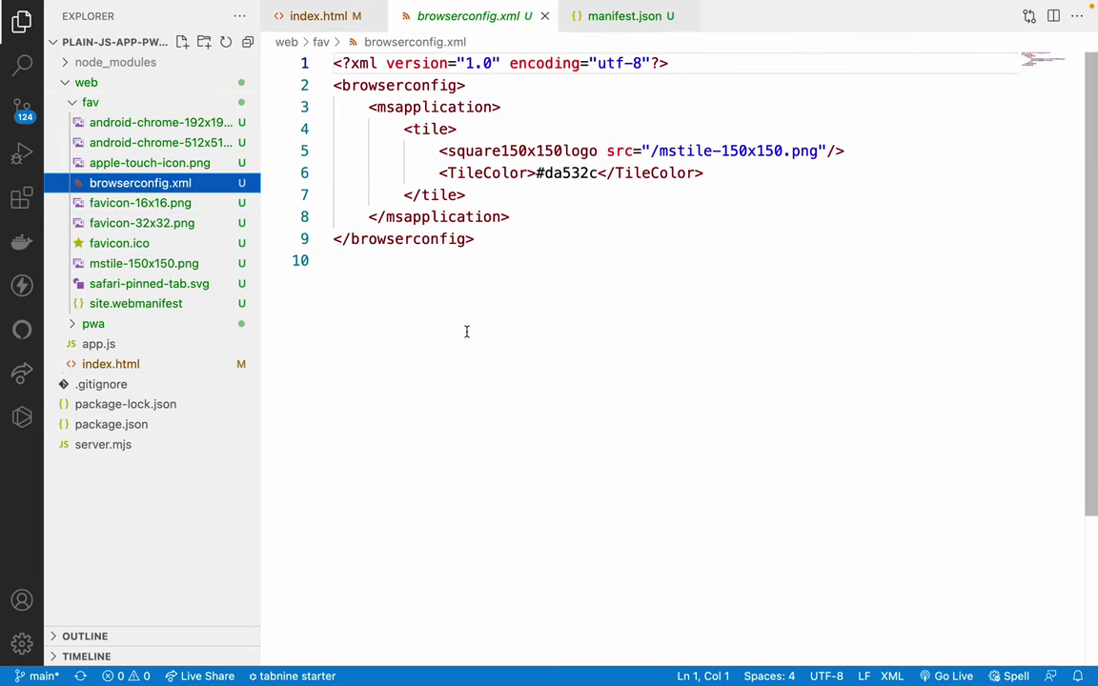
- Set background_color to #ffffff in site.webmanifest and save the file
{"action": "left_click", "coordinate": [129, 302]}
{"action": "left_click", "coordinate": [655, 353]}
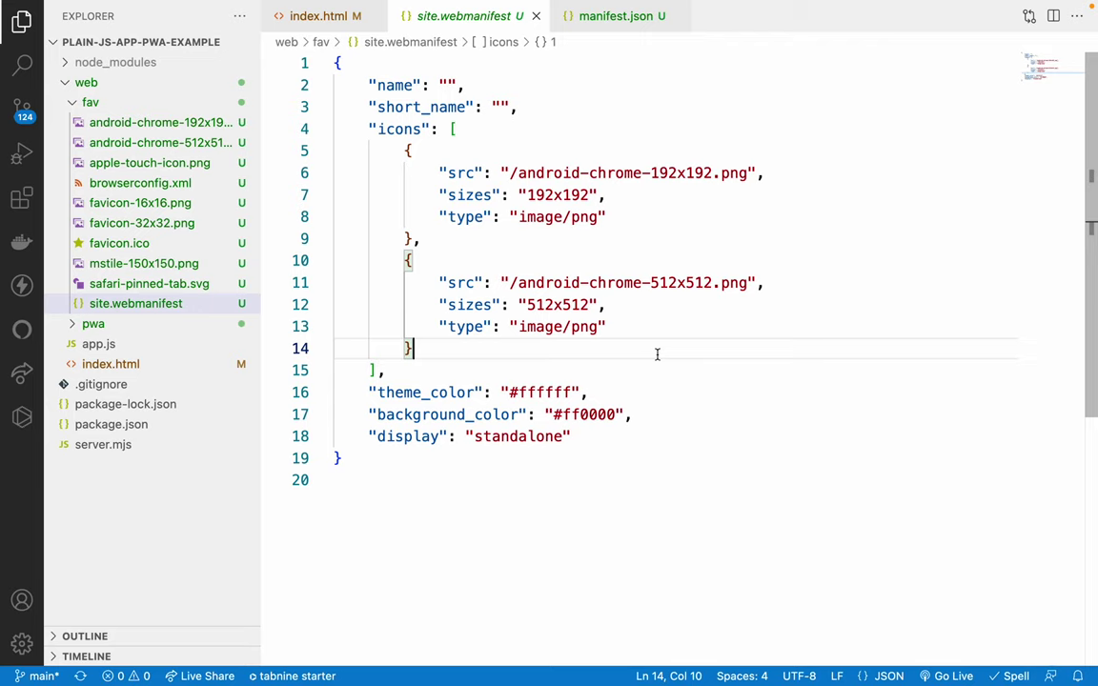
{"action": "key", "text": "Down"}
{"action": "key", "text": "Down"}
{"action": "key", "text": "Down"}
{"action": "key", "text": "End"}
{"action": "key", "text": "Left"}
{"action": "key", "text": "Left"}
{"action": "key", "text": "BackSpace"}
{"action": "key", "text": "BackSpace"}
{"action": "key", "text": "BackSpace"}
{"action": "key", "text": "BackSpace"}
{"action": "type", "text": "ffff"}
{"action": "key", "text": "ctrl+s"}
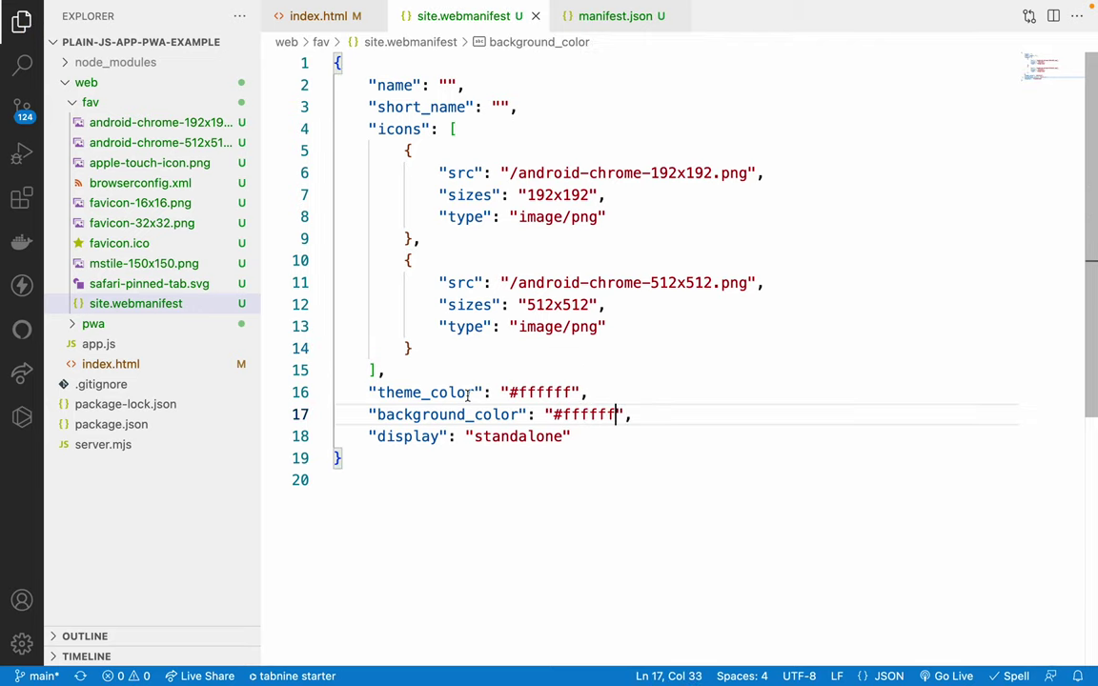
- Switch to Chrome and open the theme_color page from the members list of MDN's Web app manifests reference
{"action": "double_click", "coordinate": [423, 416]}
{"action": "double_click", "coordinate": [400, 393]}
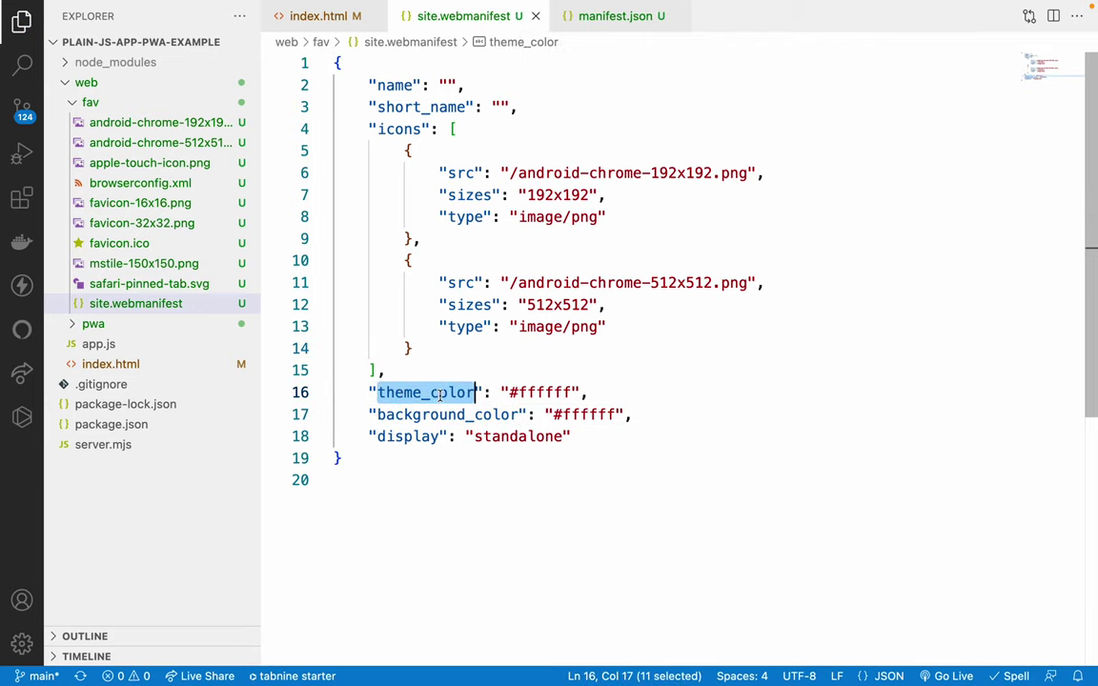
{"action": "key", "text": "super+Tab"}
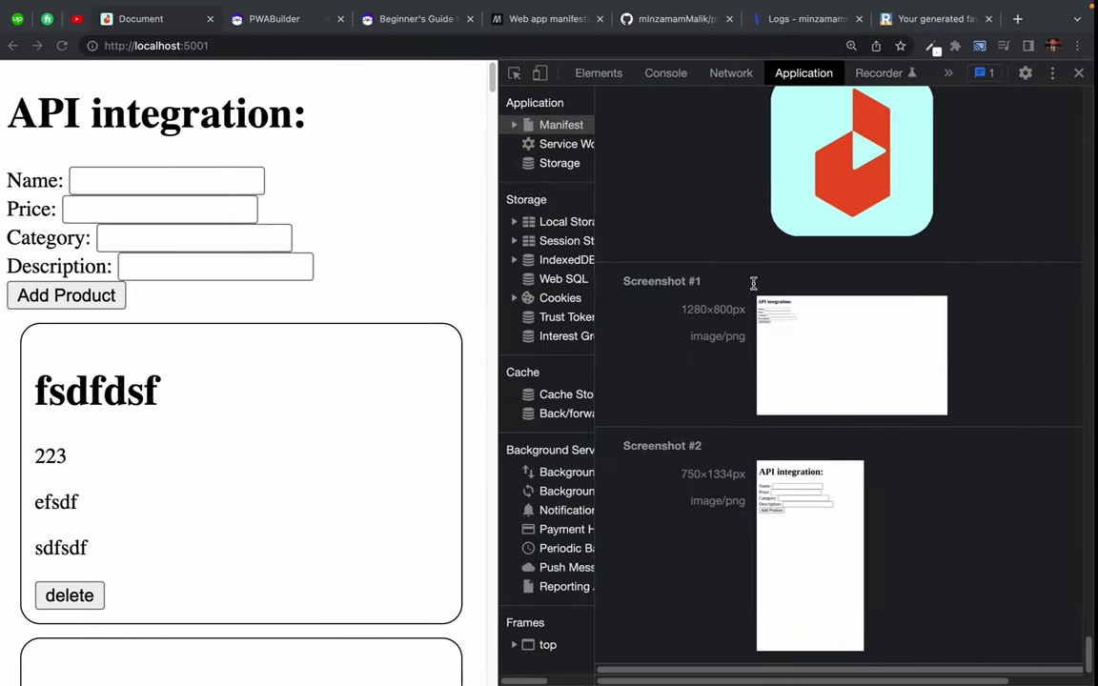
{"action": "left_click", "coordinate": [583, 23]}
{"action": "scroll", "coordinate": [296, 225], "scroll_direction": "up", "scroll_amount": 10}
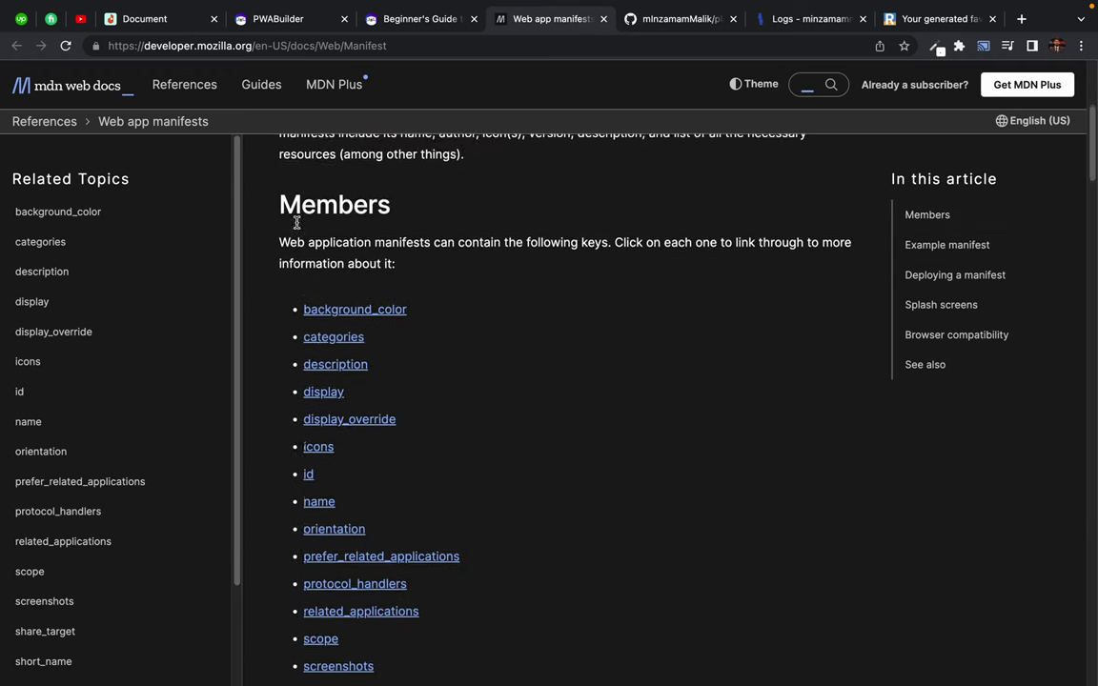
{"action": "scroll", "coordinate": [296, 226], "scroll_direction": "down", "scroll_amount": 2}
{"action": "scroll", "coordinate": [358, 480], "scroll_direction": "down", "scroll_amount": 3}
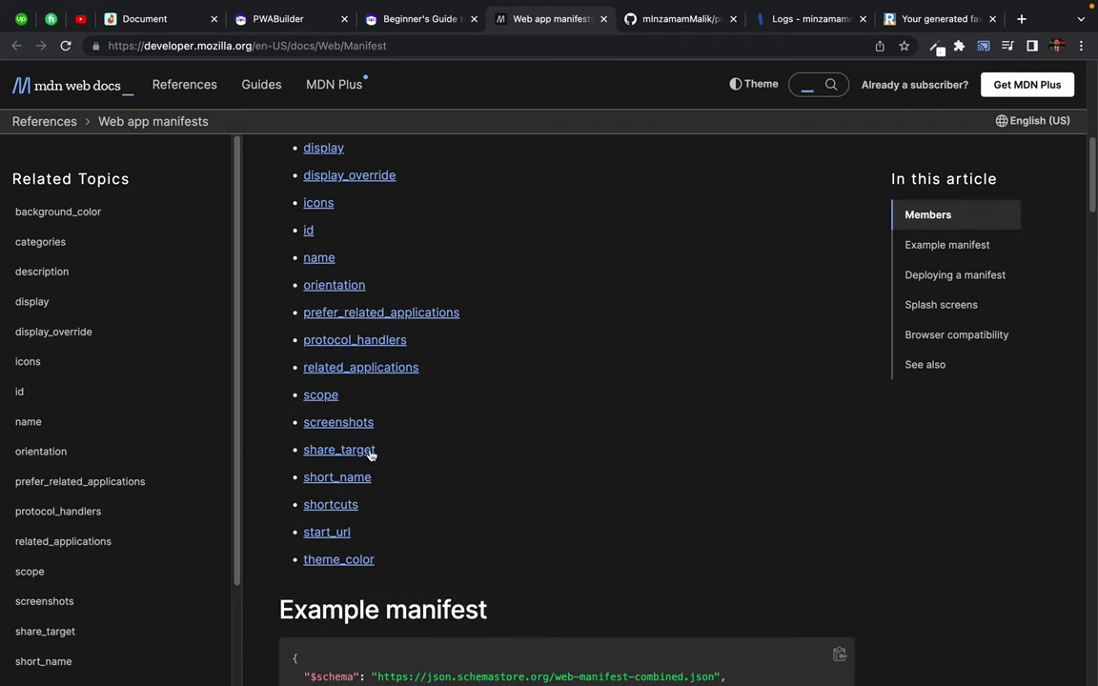
{"action": "left_click", "coordinate": [331, 560]}
- Read the MDN description of theme_color, including how it affects the way the OS displays the site
{"action": "left_click_drag", "start_coordinate": [286, 362], "coordinate": [429, 362]}
{"action": "left_click", "coordinate": [471, 360]}
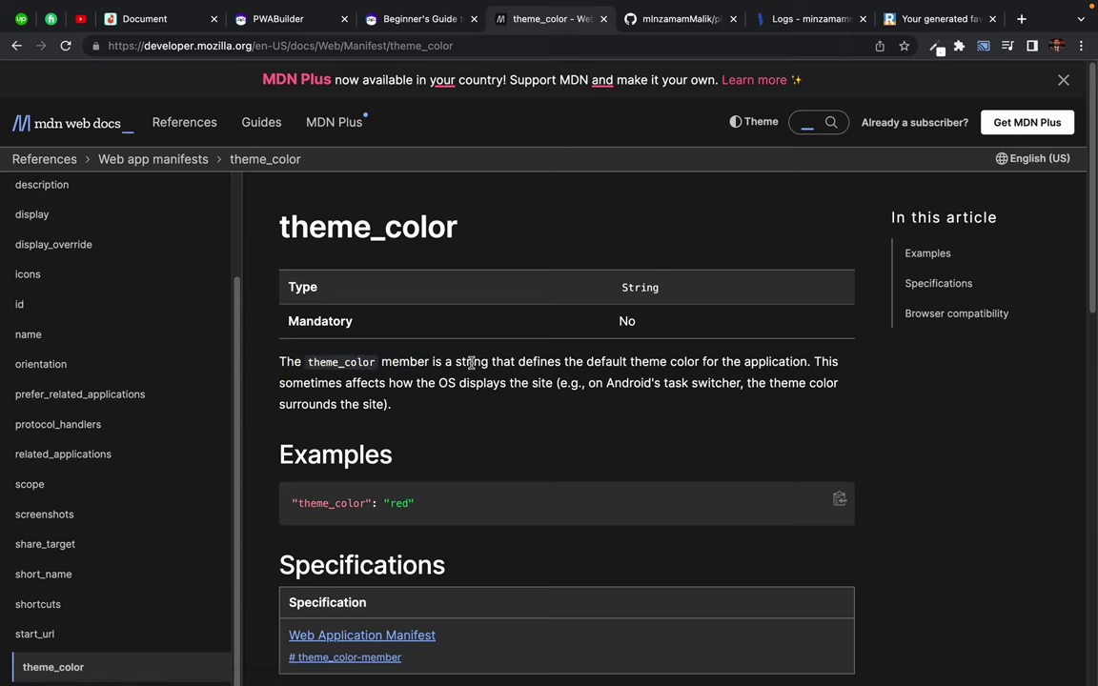
{"action": "scroll", "coordinate": [657, 382], "scroll_direction": "down", "scroll_amount": 1}
{"action": "left_click_drag", "start_coordinate": [615, 359], "coordinate": [739, 358]}
{"action": "double_click", "coordinate": [759, 356]}
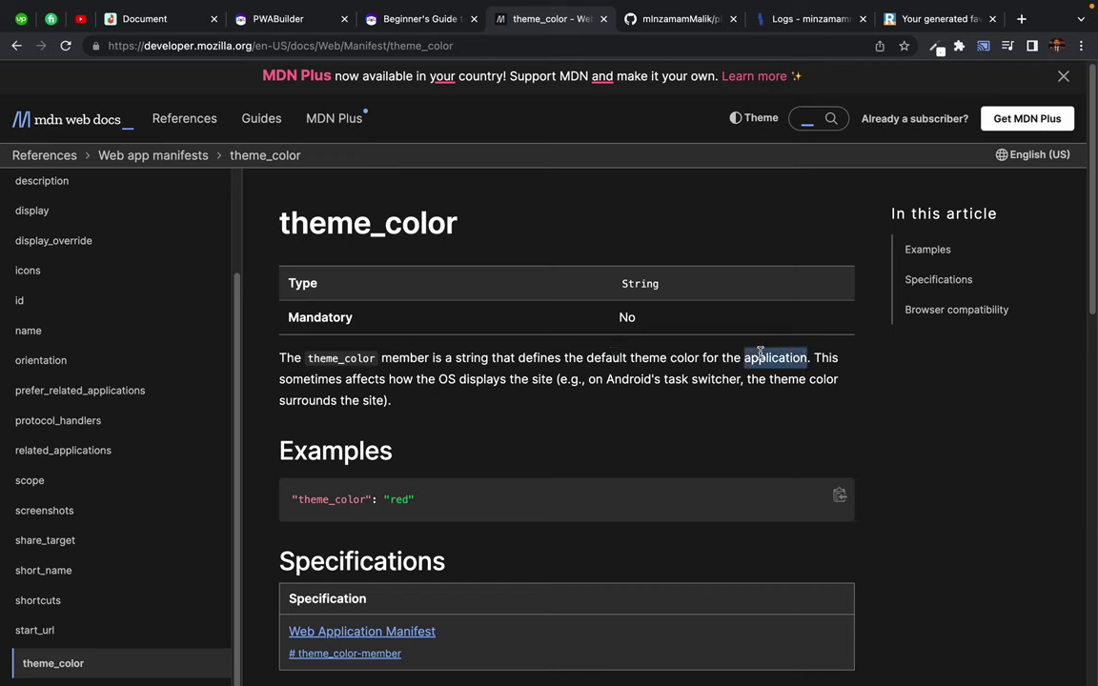
{"action": "double_click", "coordinate": [311, 379]}
{"action": "double_click", "coordinate": [483, 381]}
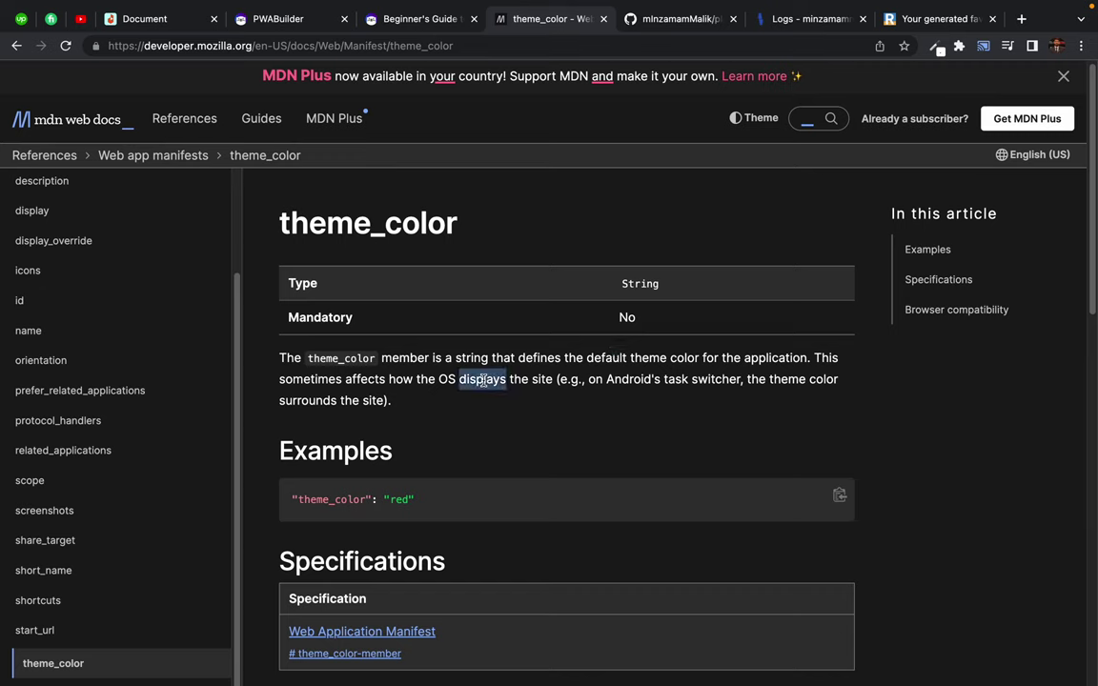
{"action": "double_click", "coordinate": [542, 380]}
{"action": "double_click", "coordinate": [630, 380]}
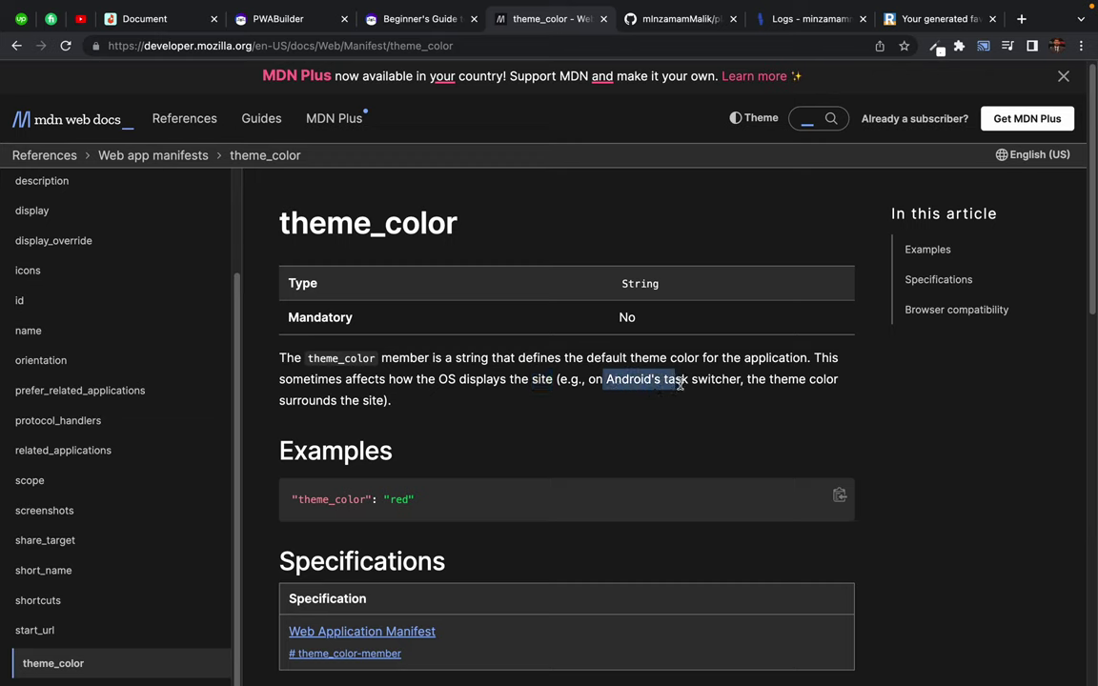
{"action": "double_click", "coordinate": [712, 380]}
{"action": "left_click", "coordinate": [827, 384]}
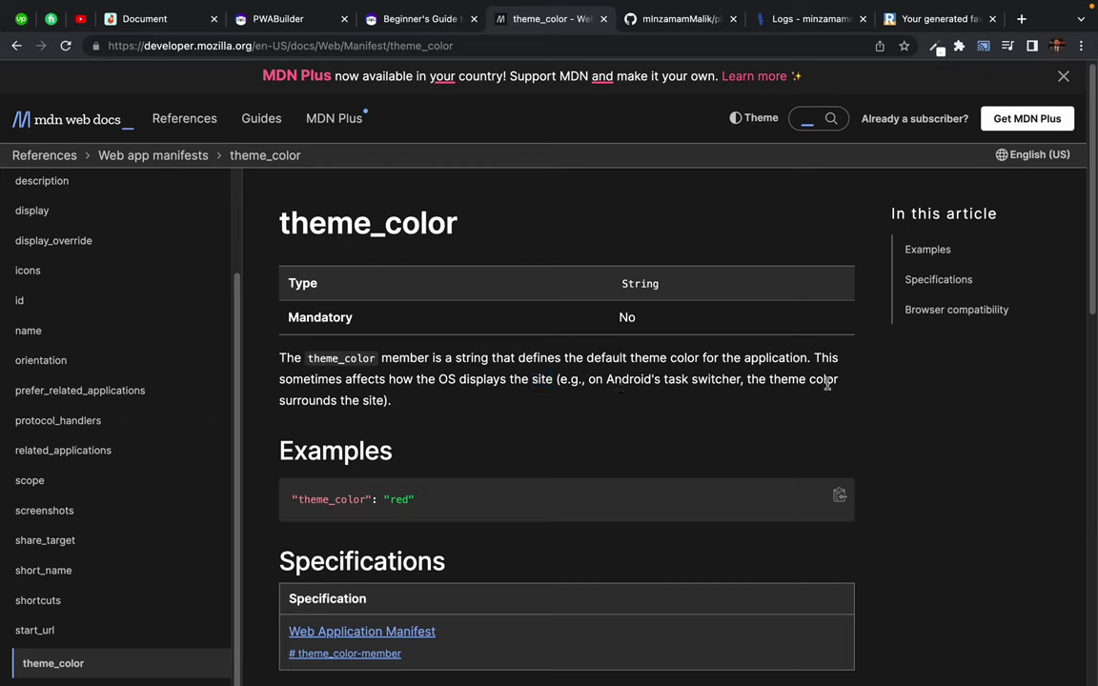
{"action": "left_click_drag", "start_coordinate": [313, 406], "coordinate": [401, 400]}
{"action": "left_click", "coordinate": [402, 404]}
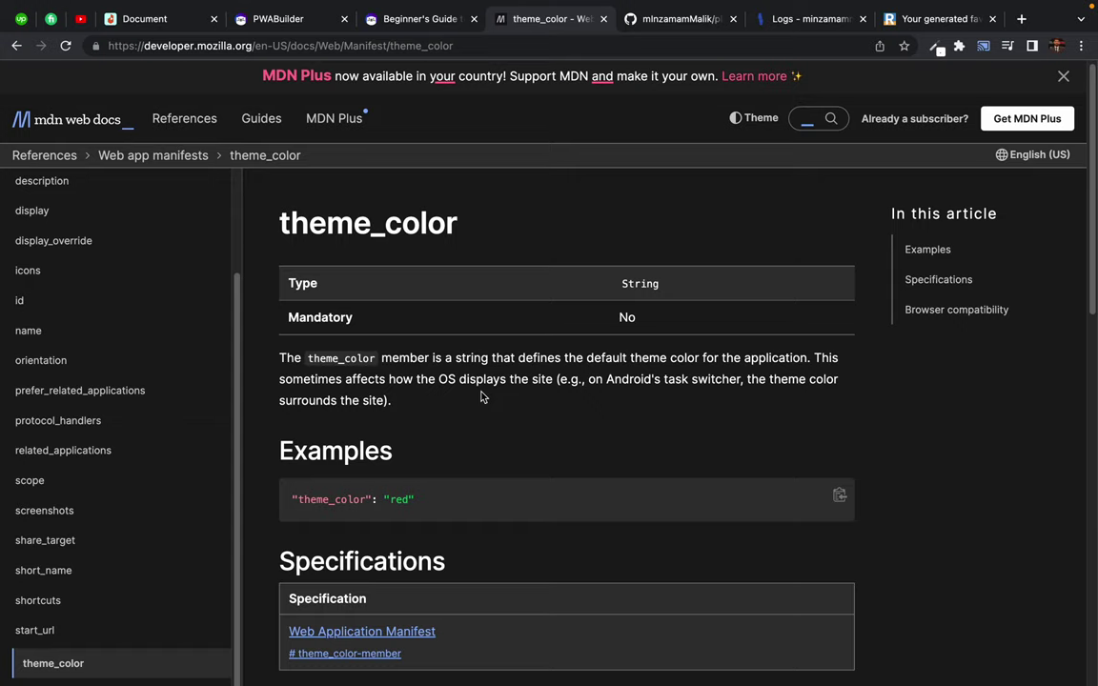
- Go back to MDN's manifest members list and open the background_color page at its description
{"action": "scroll", "coordinate": [326, 372], "scroll_direction": "left", "scroll_amount": 5}
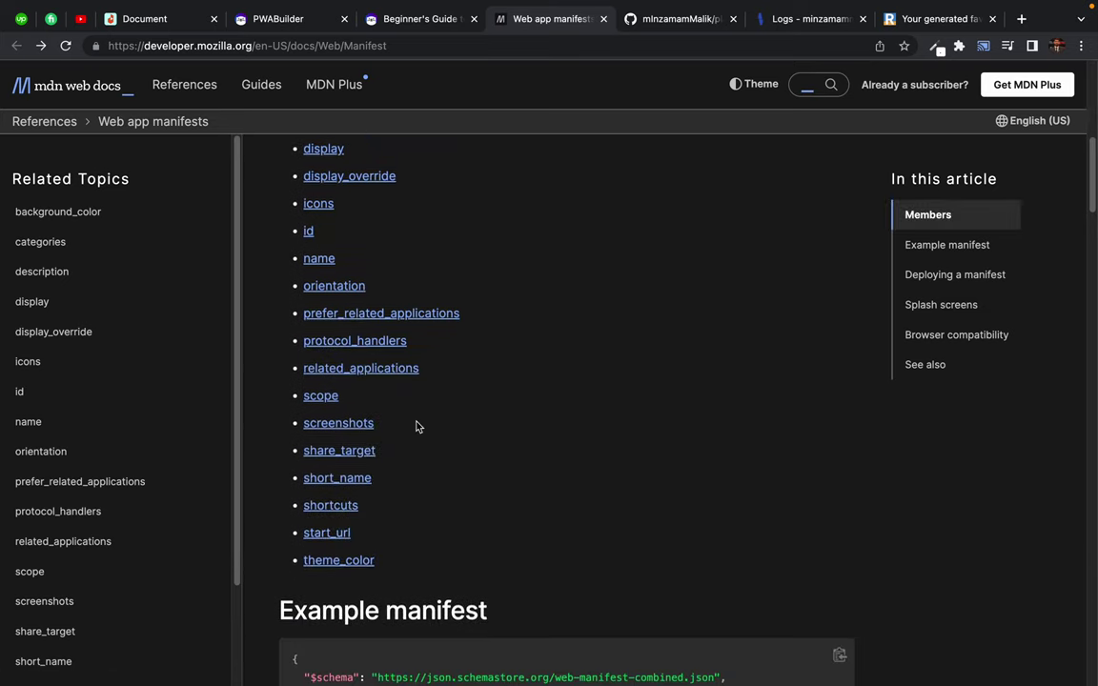
{"action": "scroll", "coordinate": [416, 426], "scroll_direction": "up", "scroll_amount": 3}
{"action": "left_click", "coordinate": [339, 211]}
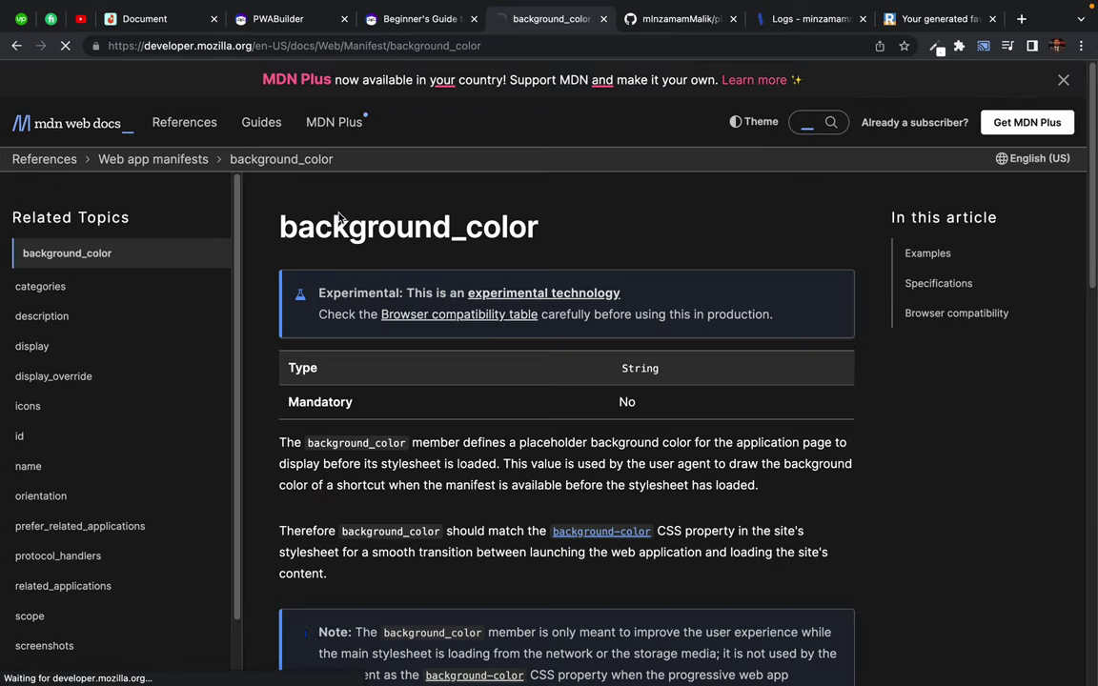
{"action": "scroll", "coordinate": [367, 479], "scroll_direction": "down", "scroll_amount": 1}
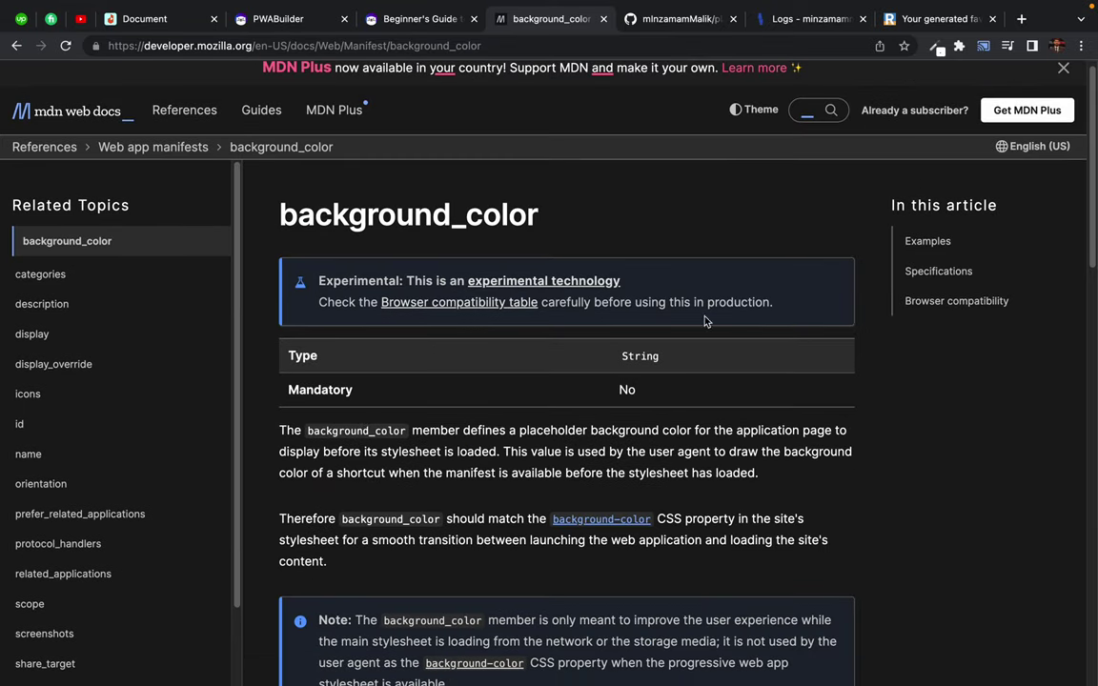
{"action": "scroll", "coordinate": [398, 492], "scroll_direction": "down", "scroll_amount": 2}
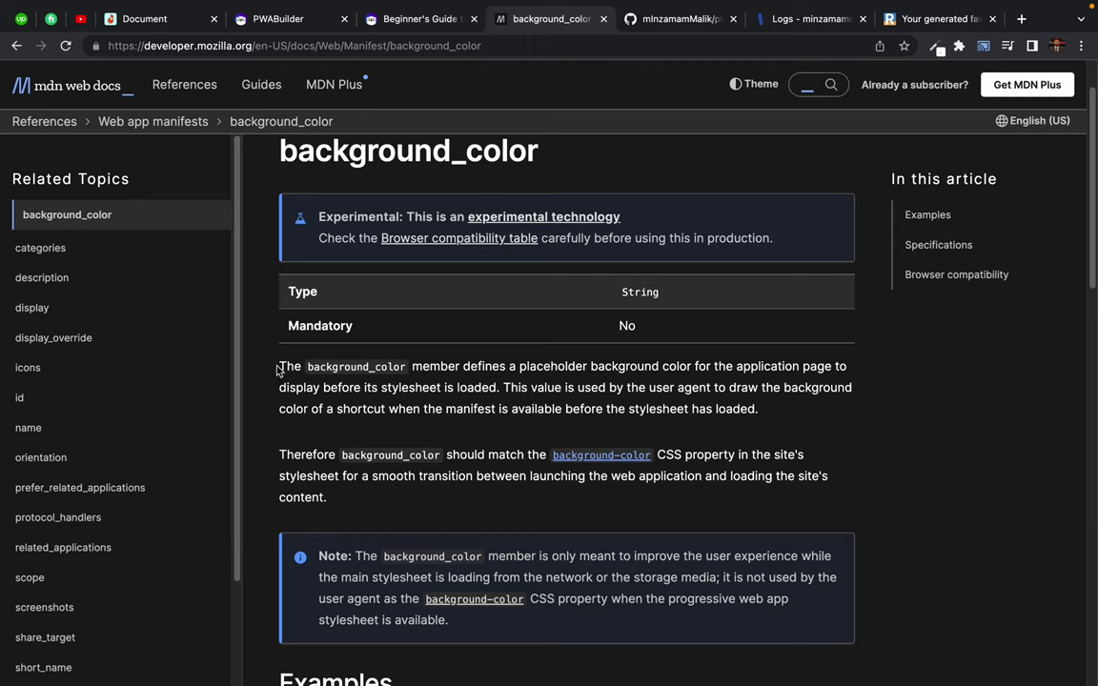
- Read the MDN description of background_color as a placeholder colour and how the user agent uses it
{"action": "left_click_drag", "start_coordinate": [278, 368], "coordinate": [463, 368]}
{"action": "left_click", "coordinate": [462, 368]}
{"action": "double_click", "coordinate": [551, 369]}
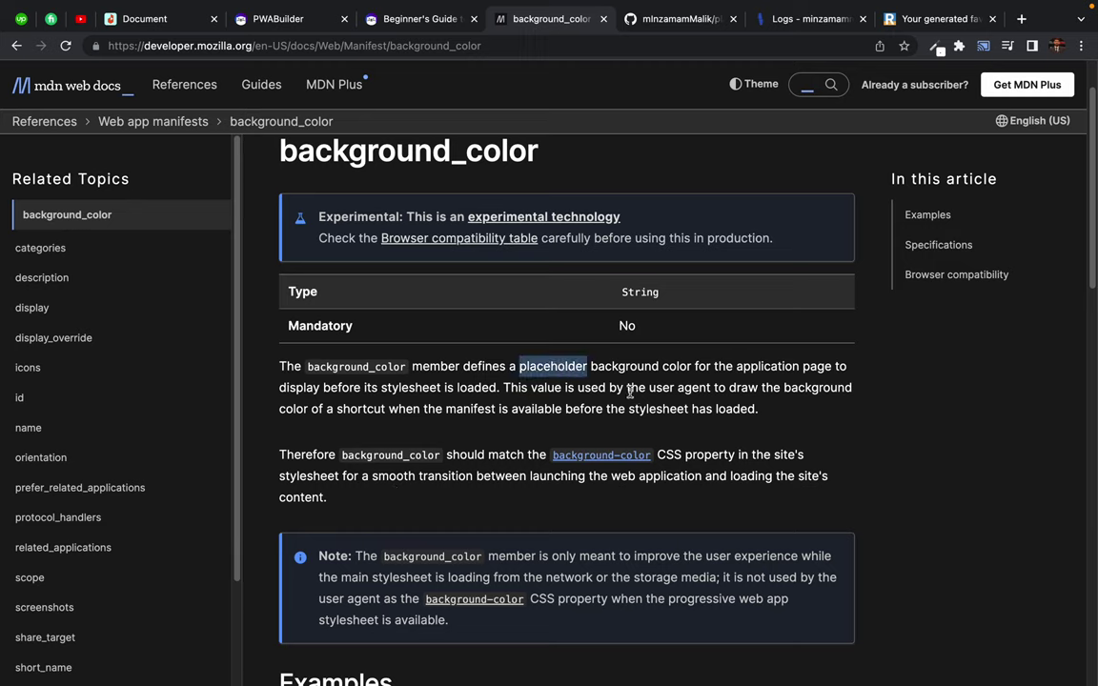
{"action": "double_click", "coordinate": [620, 368]}
{"action": "left_click_drag", "start_coordinate": [706, 369], "coordinate": [855, 372]}
{"action": "left_click", "coordinate": [834, 368]}
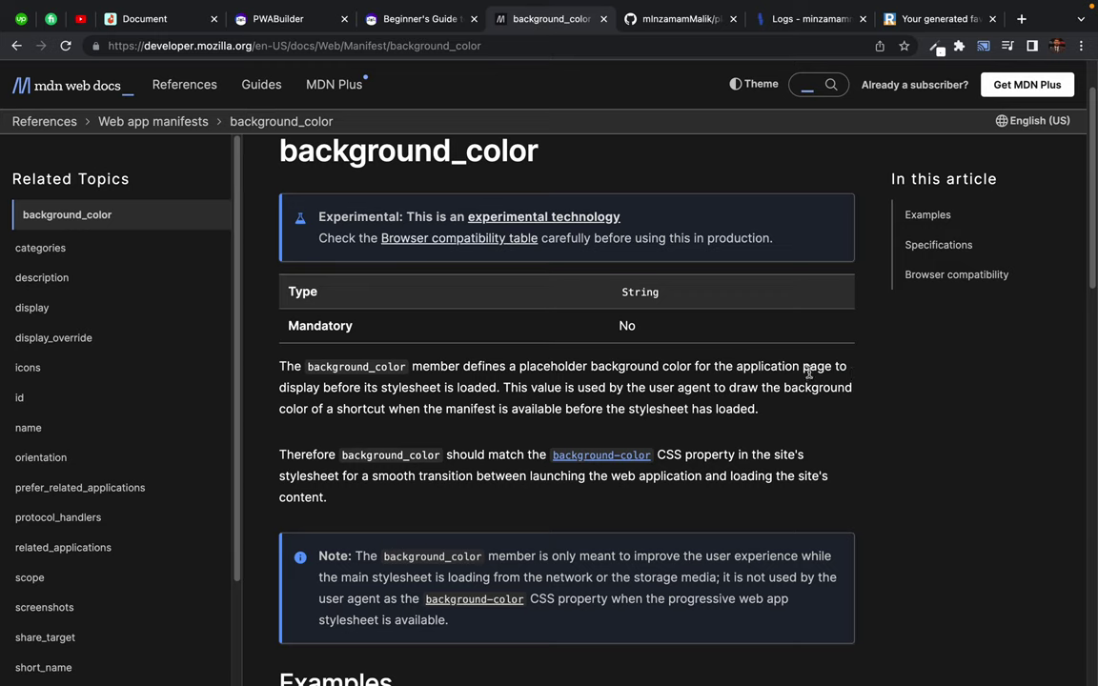
{"action": "left_click_drag", "start_coordinate": [297, 389], "coordinate": [416, 388]}
{"action": "left_click", "coordinate": [416, 388]}
{"action": "double_click", "coordinate": [480, 388]}
{"action": "double_click", "coordinate": [536, 388]}
{"action": "double_click", "coordinate": [592, 388]}
{"action": "double_click", "coordinate": [662, 388]}
{"action": "left_click", "coordinate": [759, 381]}
- Return to the localhost:5001 app, widen its page area and perform an Empty Cache and Hard Reload
{"action": "left_click", "coordinate": [148, 19]}
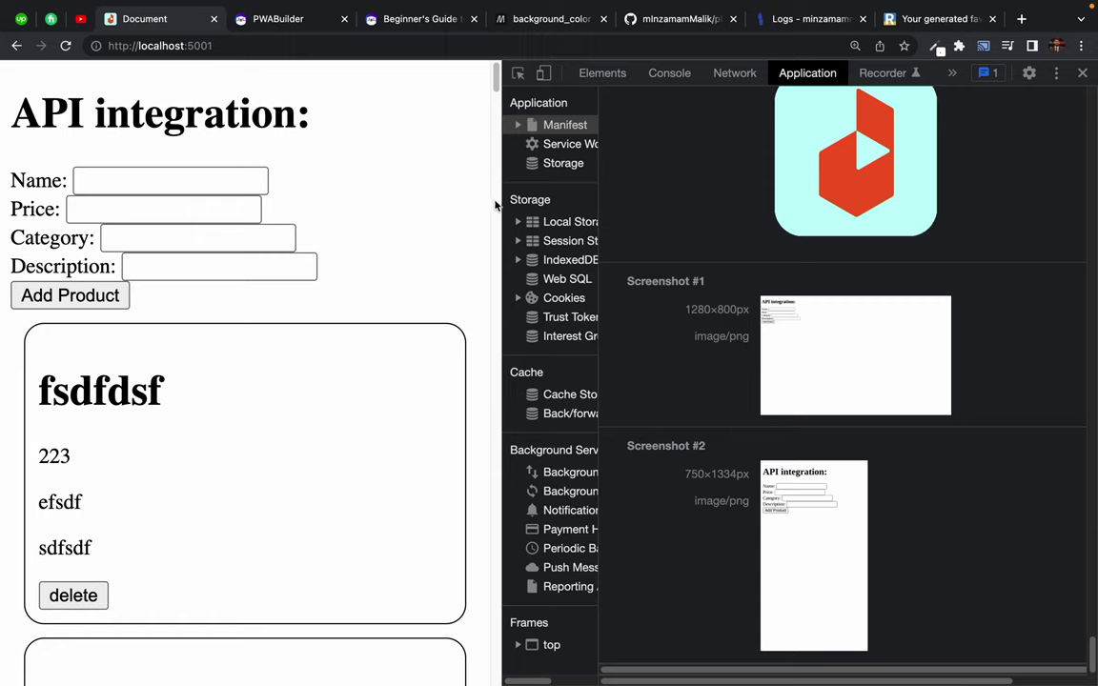
{"action": "left_click_drag", "start_coordinate": [503, 202], "coordinate": [621, 202]}
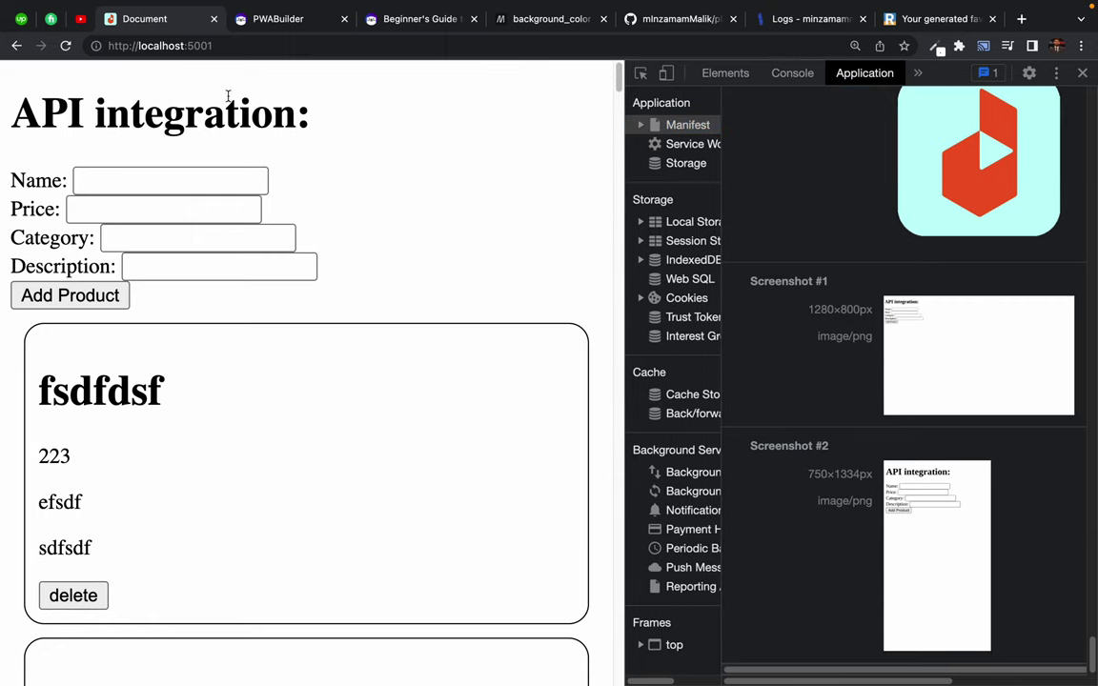
{"action": "right_click", "coordinate": [65, 47]}
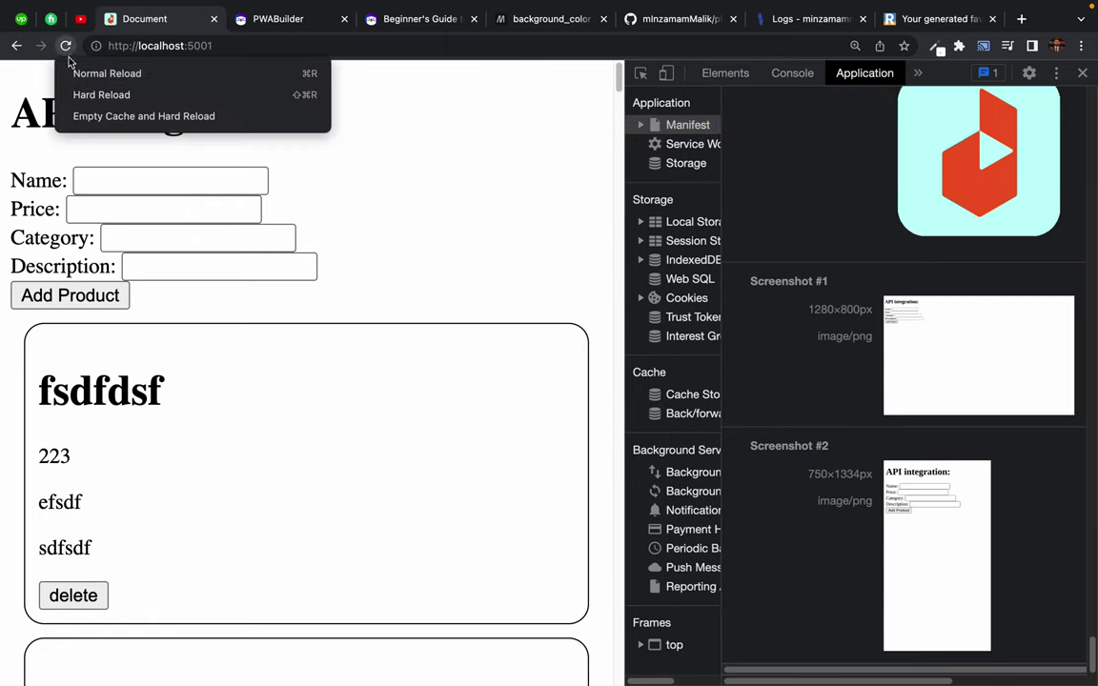
{"action": "left_click", "coordinate": [90, 114]}
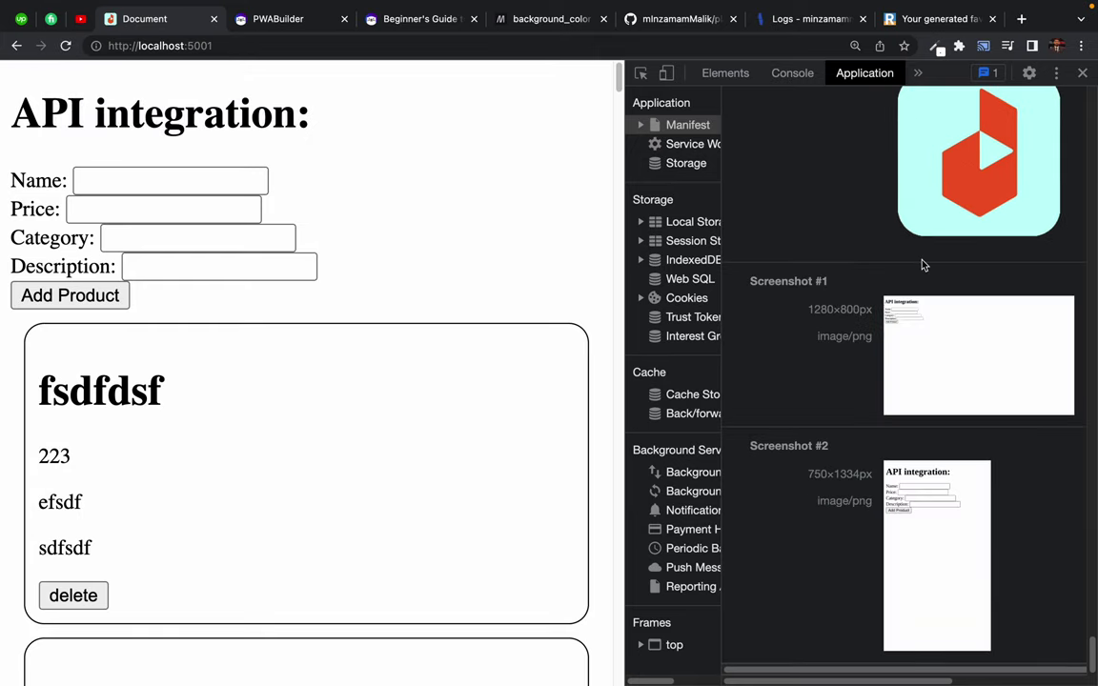
- Close the RealFaviconGenerator results page and return to the localhost:5001 app
{"action": "left_click", "coordinate": [931, 21]}
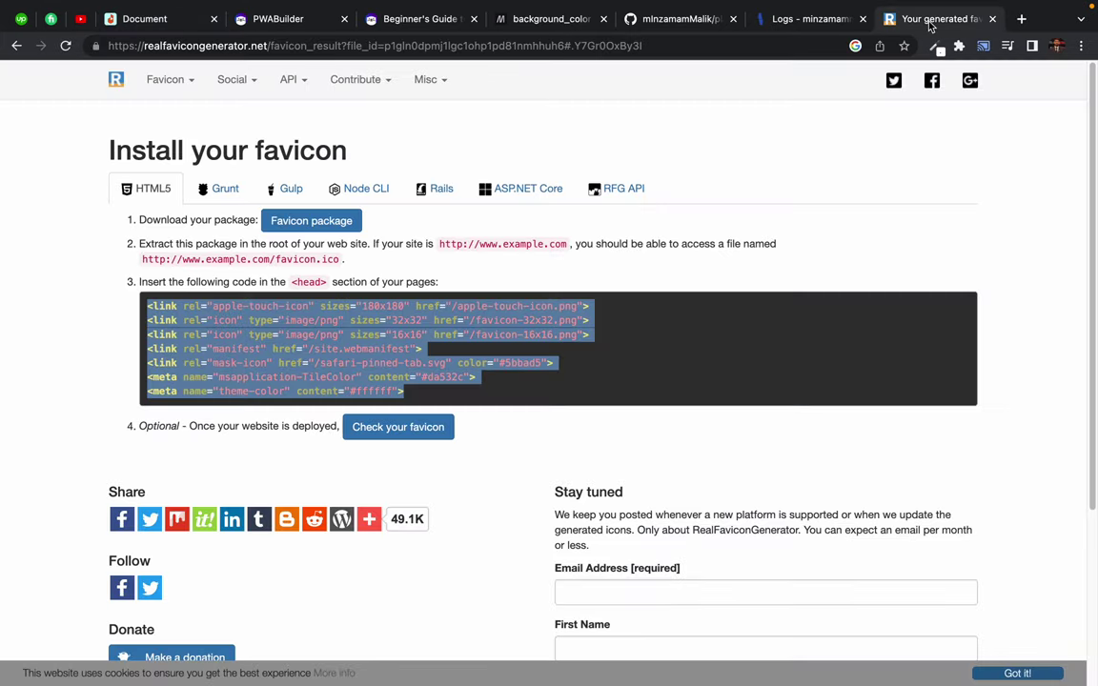
{"action": "key", "text": "ctrl+w"}
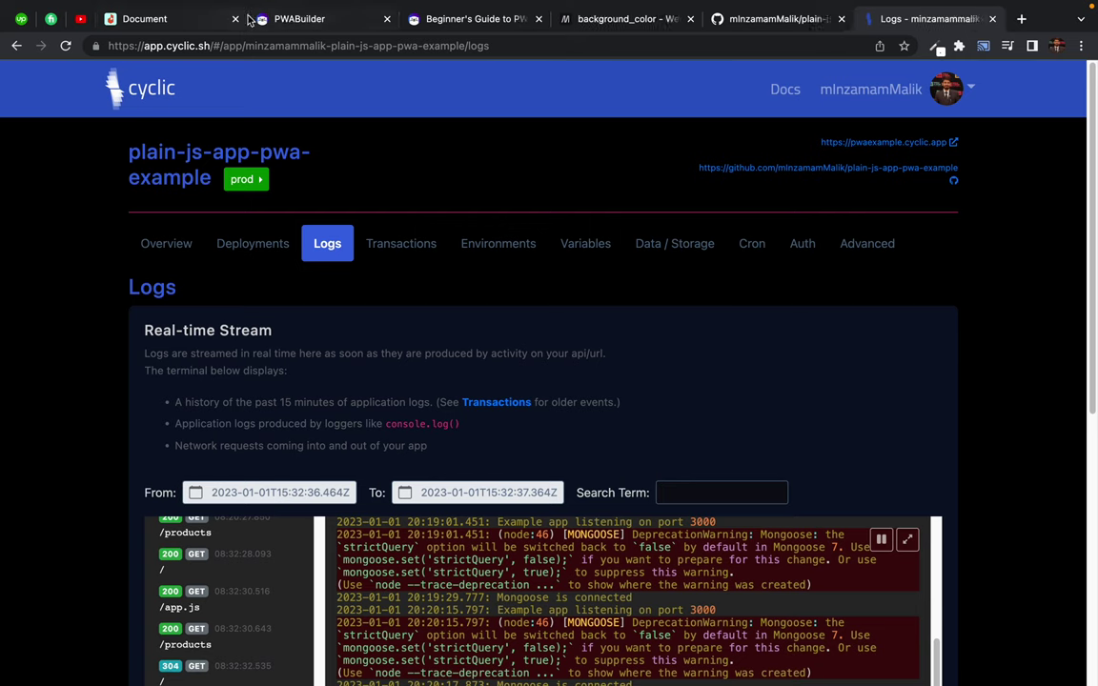
{"action": "left_click", "coordinate": [296, 19]}
{"action": "left_click", "coordinate": [141, 21]}
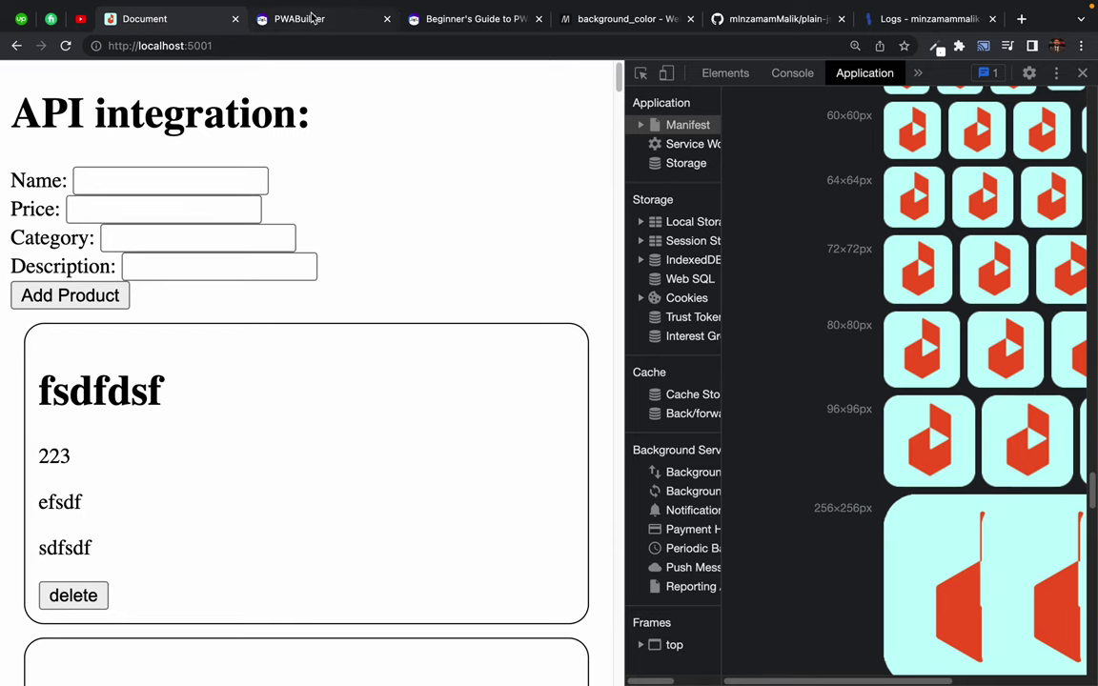
- Widen DevTools and examine the manifest's icons, identity and presentation details, including the theme and background colors
{"action": "scroll", "coordinate": [833, 342], "scroll_direction": "up", "scroll_amount": 2}
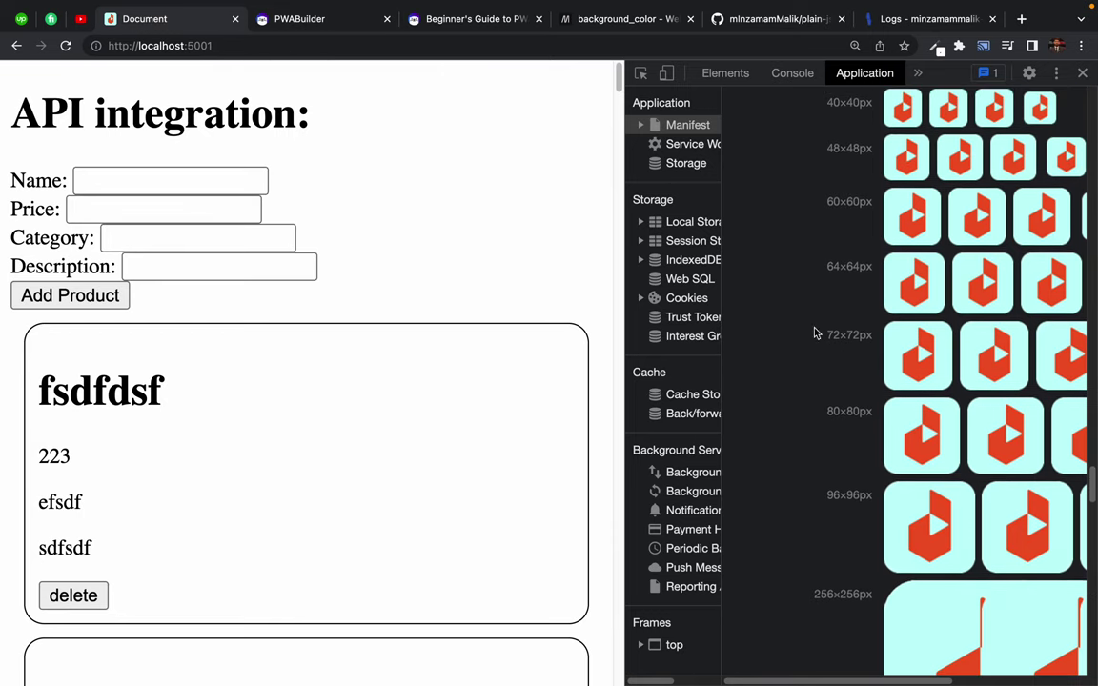
{"action": "left_click", "coordinate": [625, 287]}
{"action": "left_click_drag", "start_coordinate": [624, 287], "coordinate": [476, 287]}
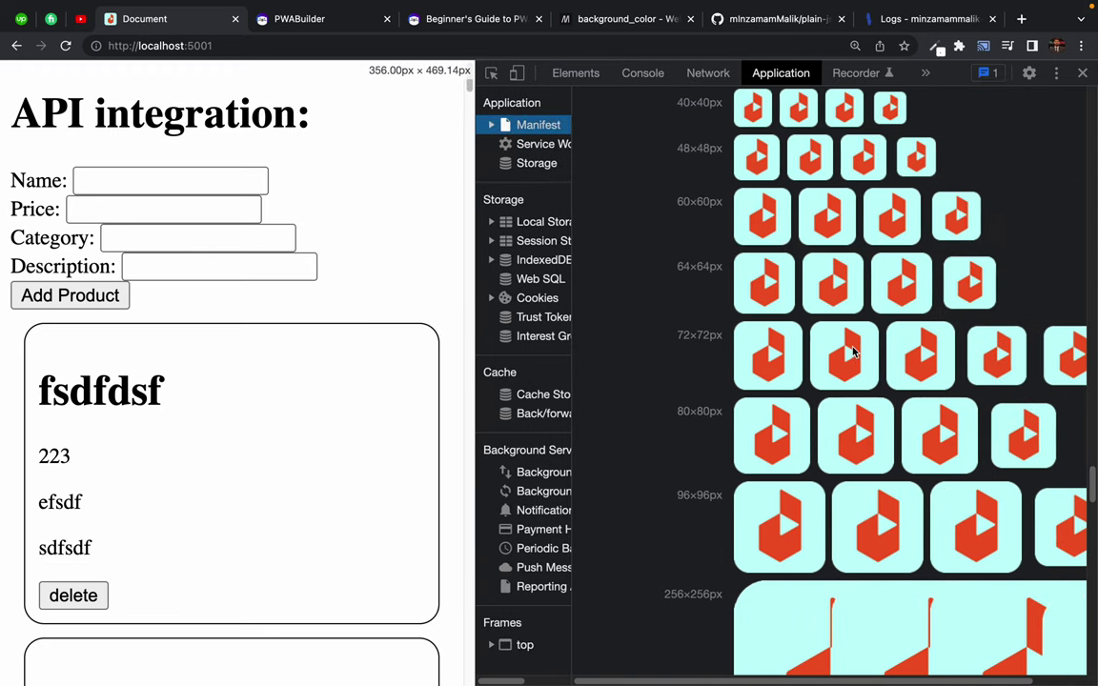
{"action": "scroll", "coordinate": [853, 353], "scroll_direction": "down", "scroll_amount": 4}
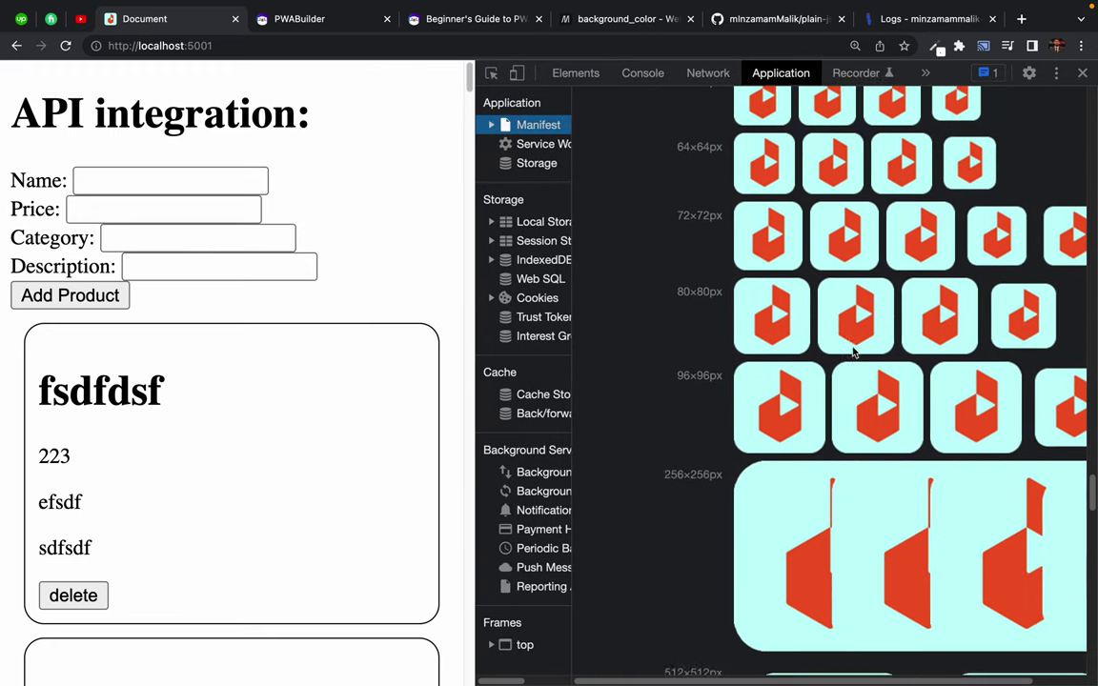
{"action": "scroll", "coordinate": [853, 353], "scroll_direction": "down", "scroll_amount": 8}
{"action": "scroll", "coordinate": [853, 353], "scroll_direction": "down", "scroll_amount": 20}
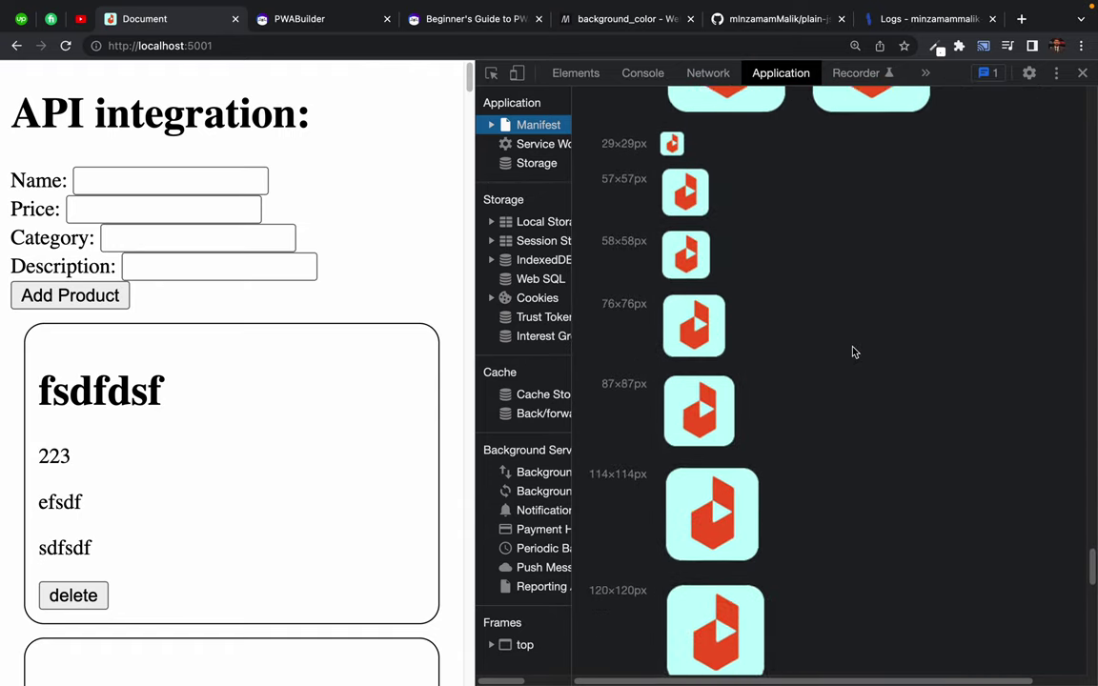
{"action": "scroll", "coordinate": [853, 353], "scroll_direction": "up", "scroll_amount": 20}
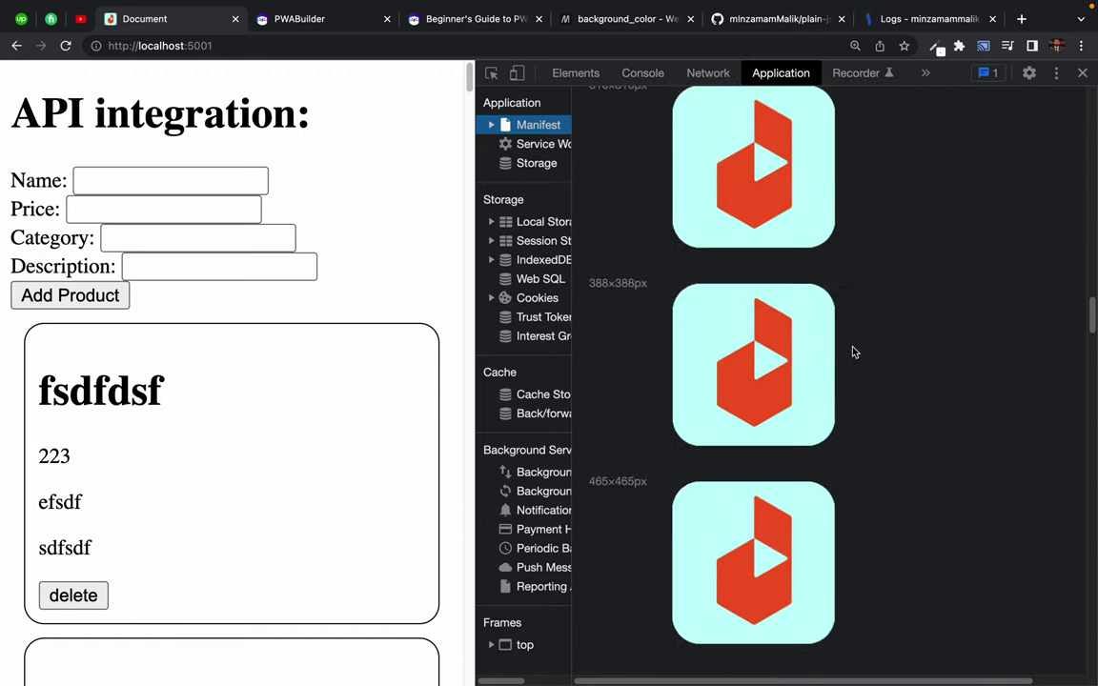
{"action": "scroll", "coordinate": [853, 353], "scroll_direction": "up", "scroll_amount": 20}
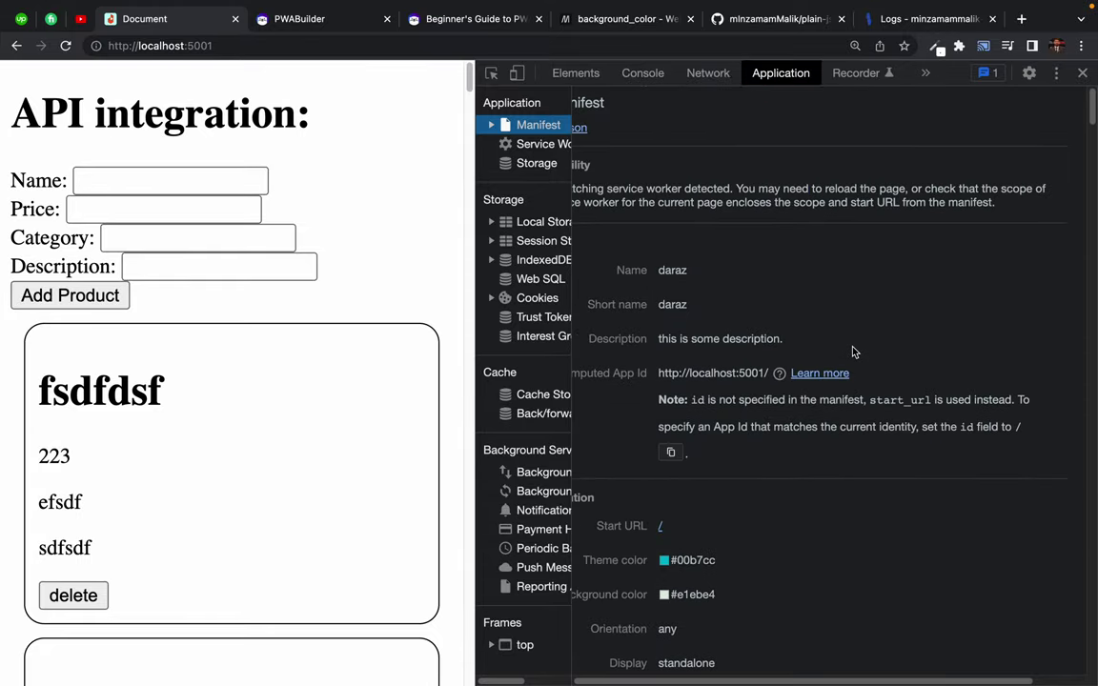
{"action": "scroll", "coordinate": [853, 352], "scroll_direction": "left", "scroll_amount": 2}
{"action": "scroll", "coordinate": [853, 353], "scroll_direction": "down", "scroll_amount": 1}
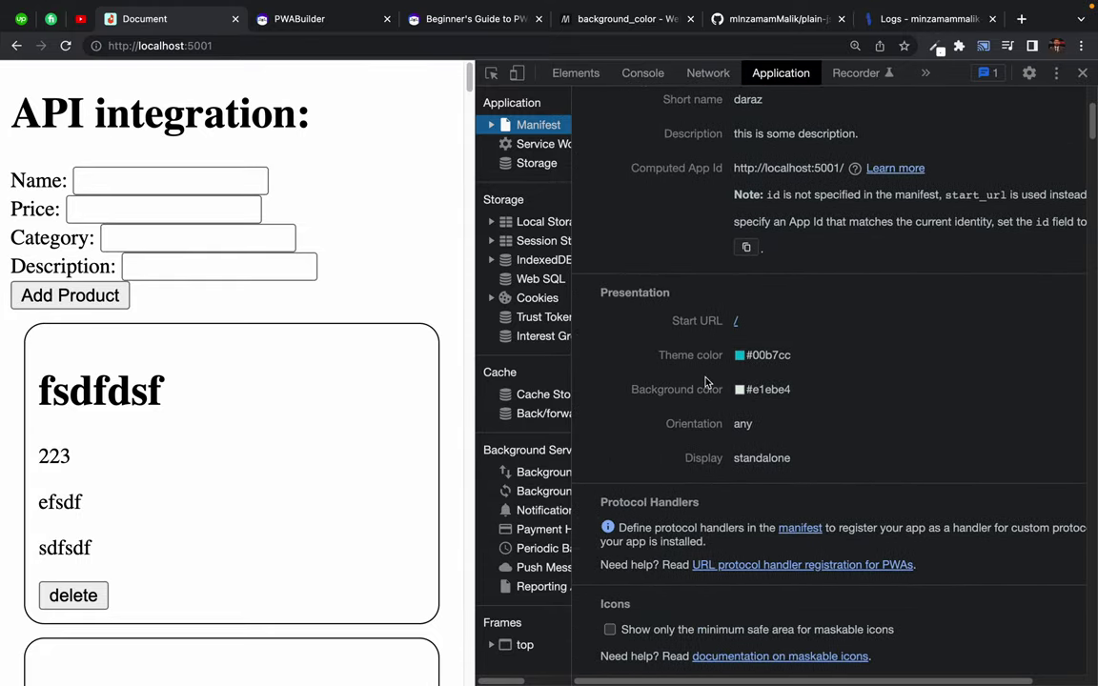
- Review the manifest's presentation and identity details and widen the DevTools section list
{"action": "scroll", "coordinate": [683, 376], "scroll_direction": "down", "scroll_amount": 2}
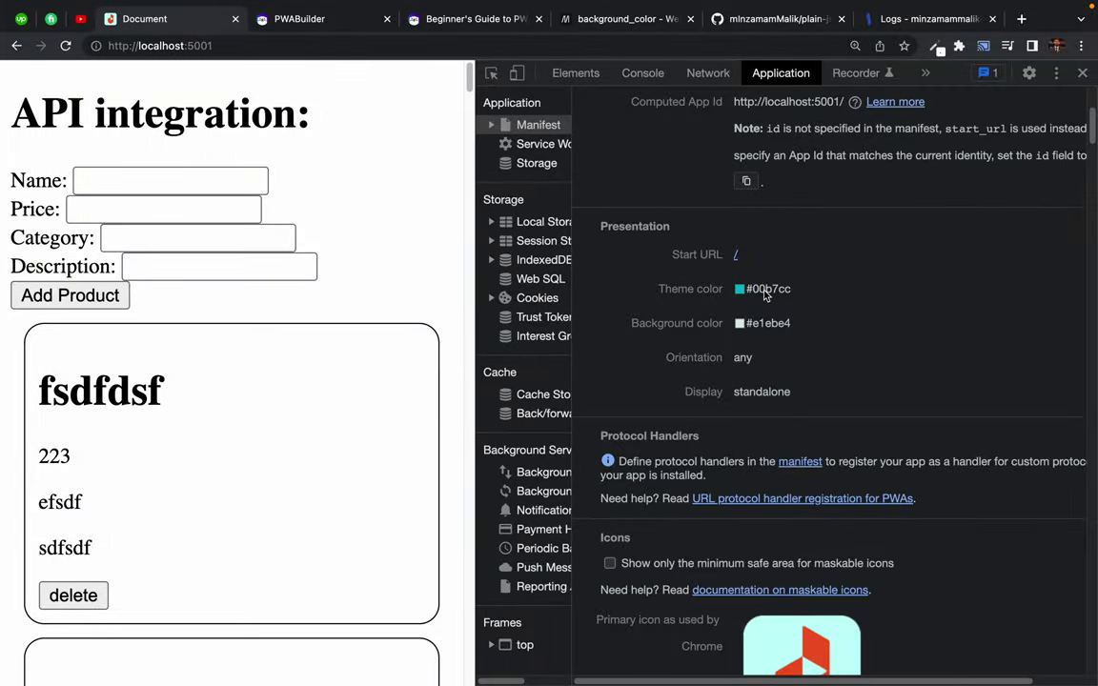
{"action": "scroll", "coordinate": [849, 328], "scroll_direction": "up", "scroll_amount": 4}
{"action": "scroll", "coordinate": [847, 324], "scroll_direction": "up", "scroll_amount": 2}
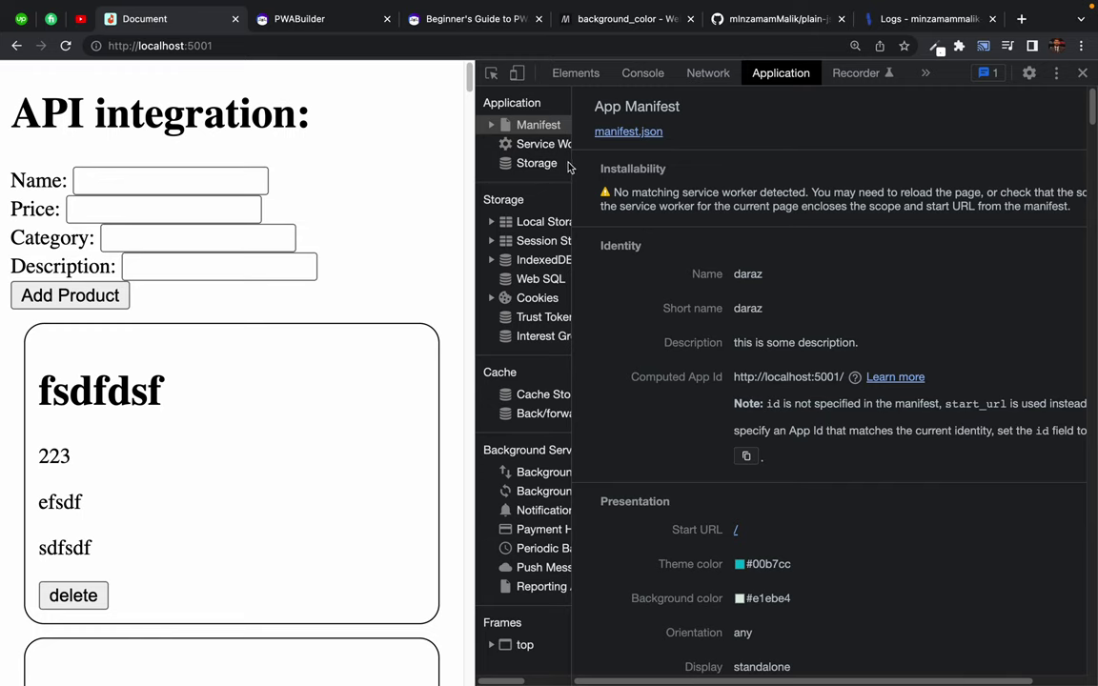
{"action": "left_click_drag", "start_coordinate": [574, 164], "coordinate": [639, 168]}
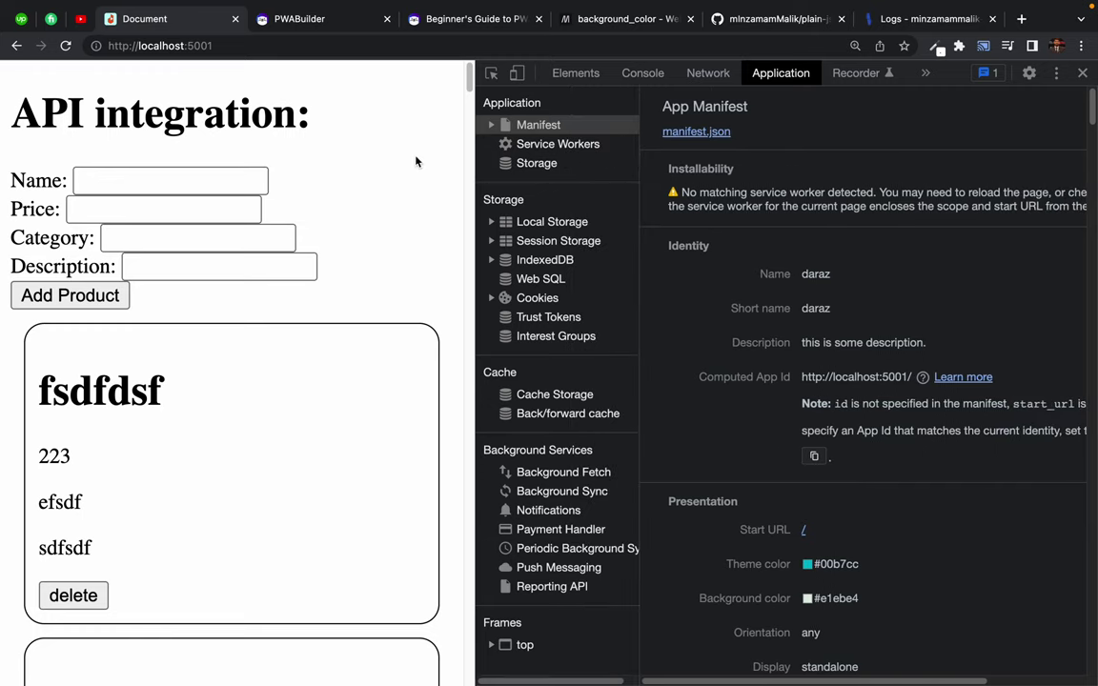
- Close the manifest editor in PWABuilder and retest pwaexample.cyclic.app from its report card
{"action": "left_click", "coordinate": [322, 19]}
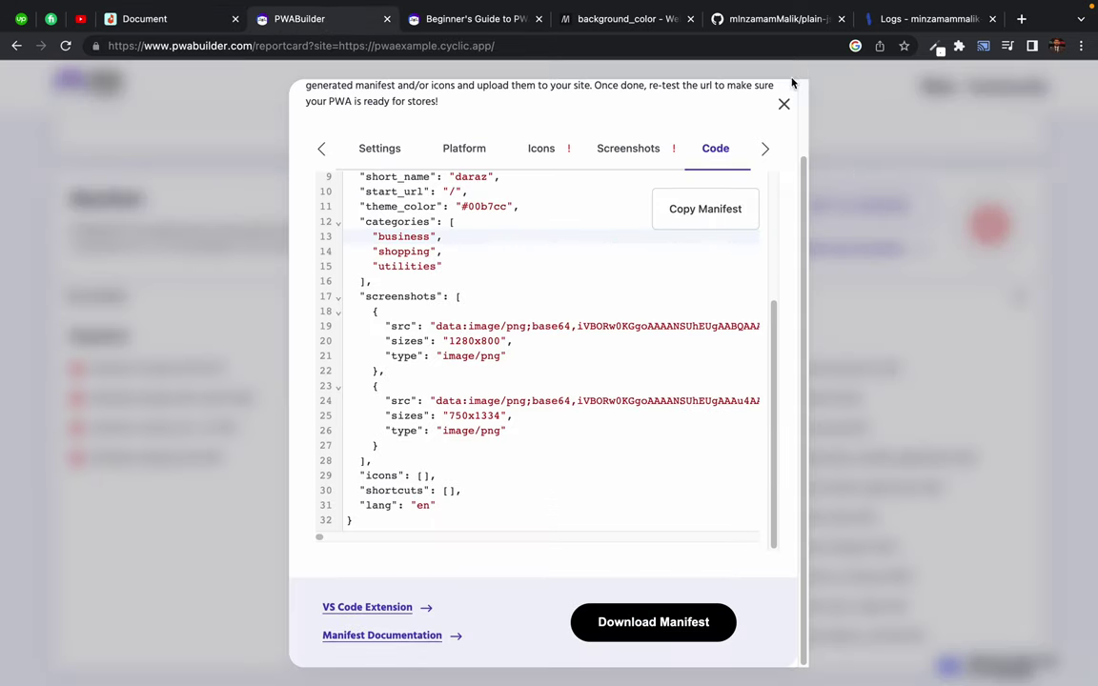
{"action": "left_click", "coordinate": [768, 155]}
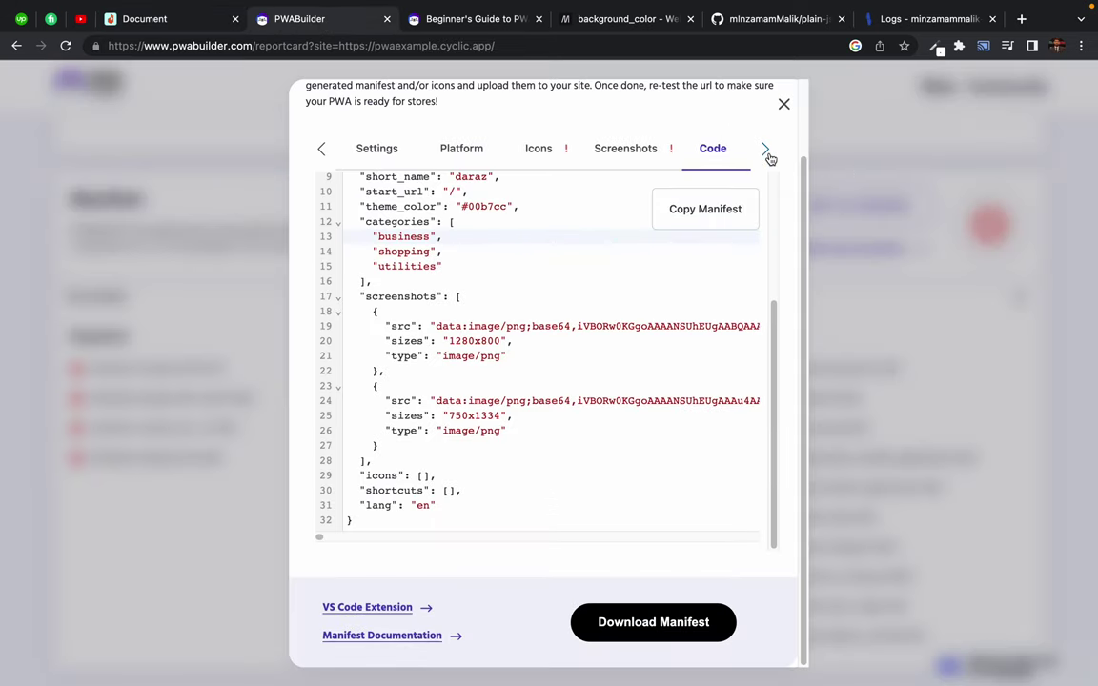
{"action": "left_click", "coordinate": [786, 107]}
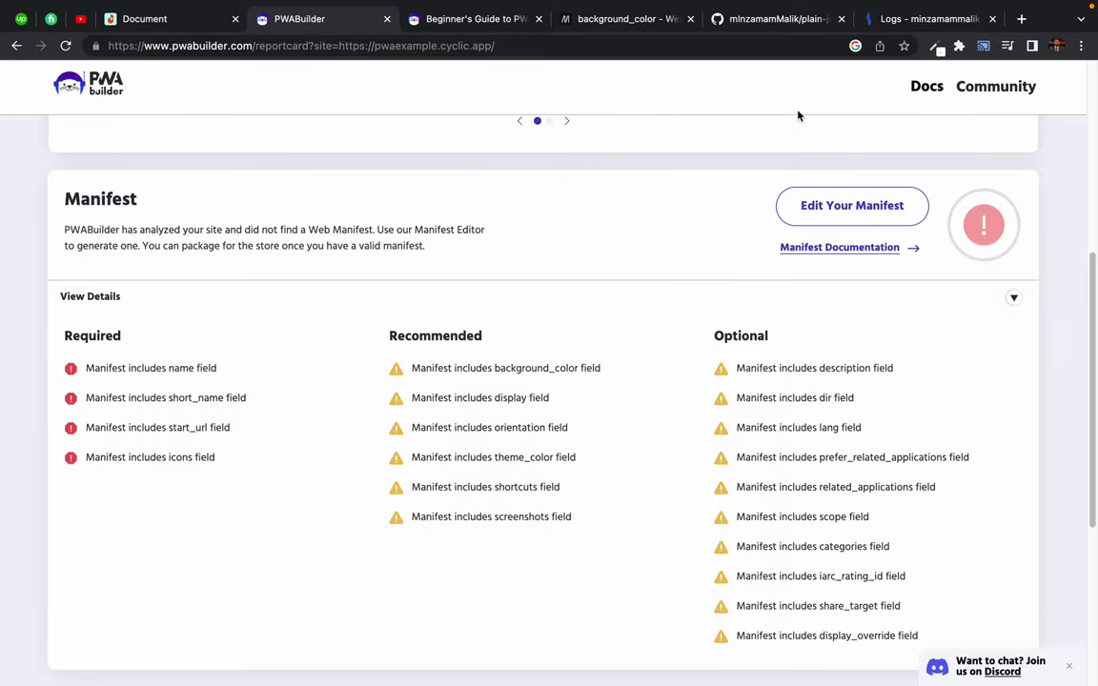
{"action": "scroll", "coordinate": [392, 314], "scroll_direction": "up", "scroll_amount": 5}
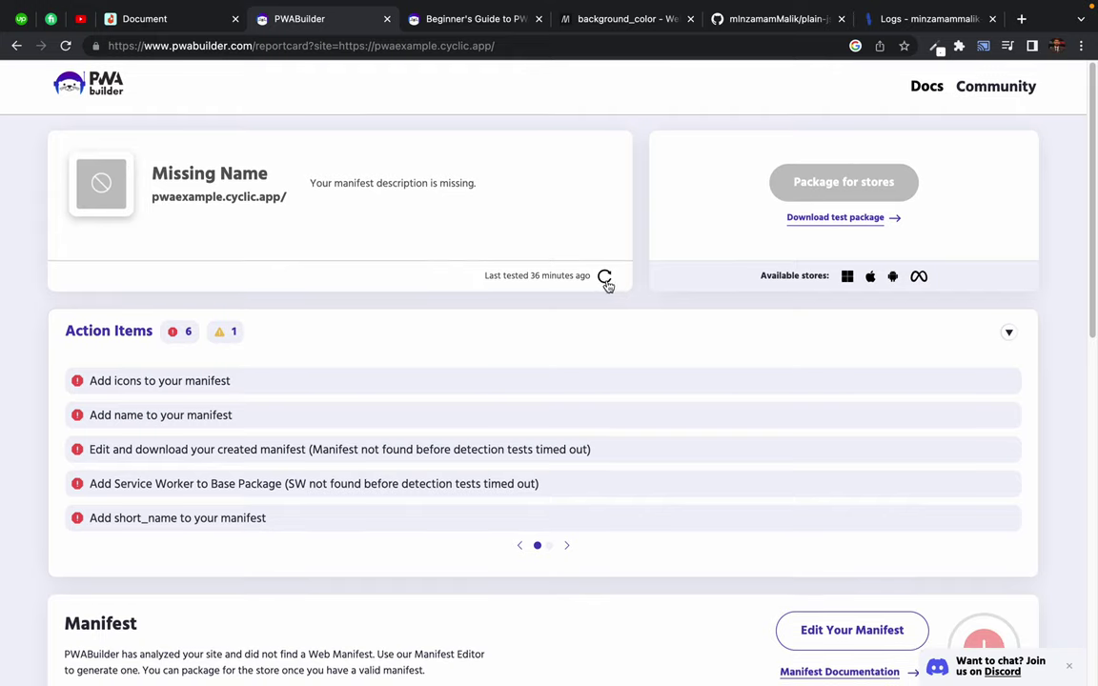
{"action": "left_click", "coordinate": [604, 278]}
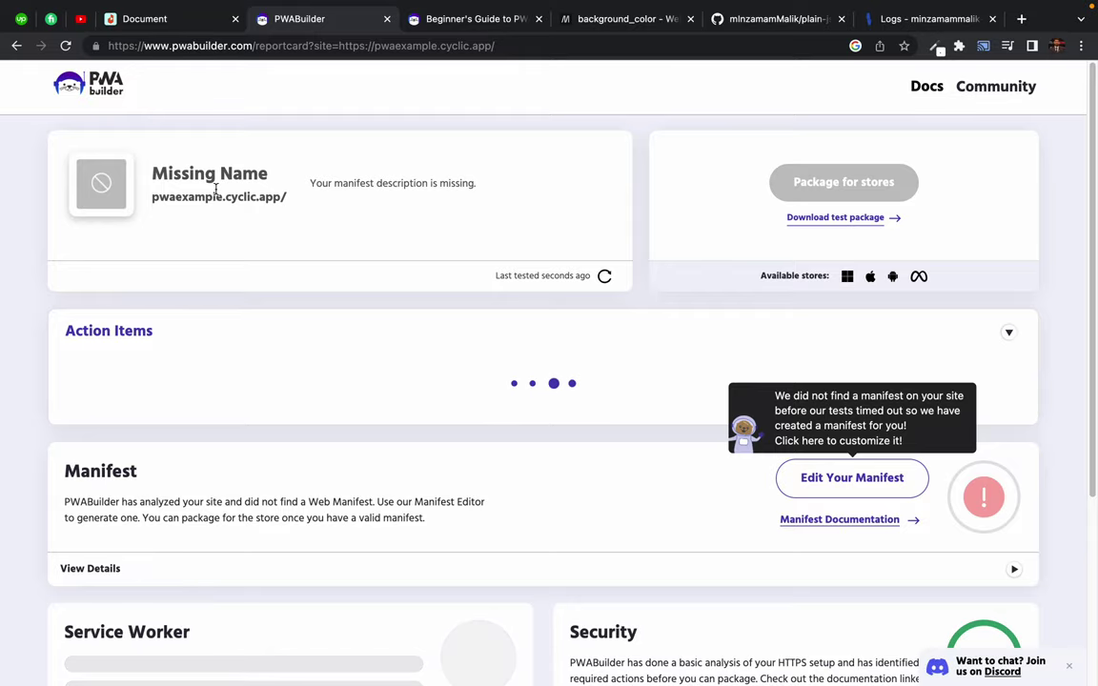
- Switch to VS Code, commit all changes with the message "manifest updated", sync them to the remote and return to the file explorer
{"action": "key", "text": "ctrl+Left"}
{"action": "key", "text": "ctrl+Right"}
{"action": "key", "text": "ctrl+Right"}
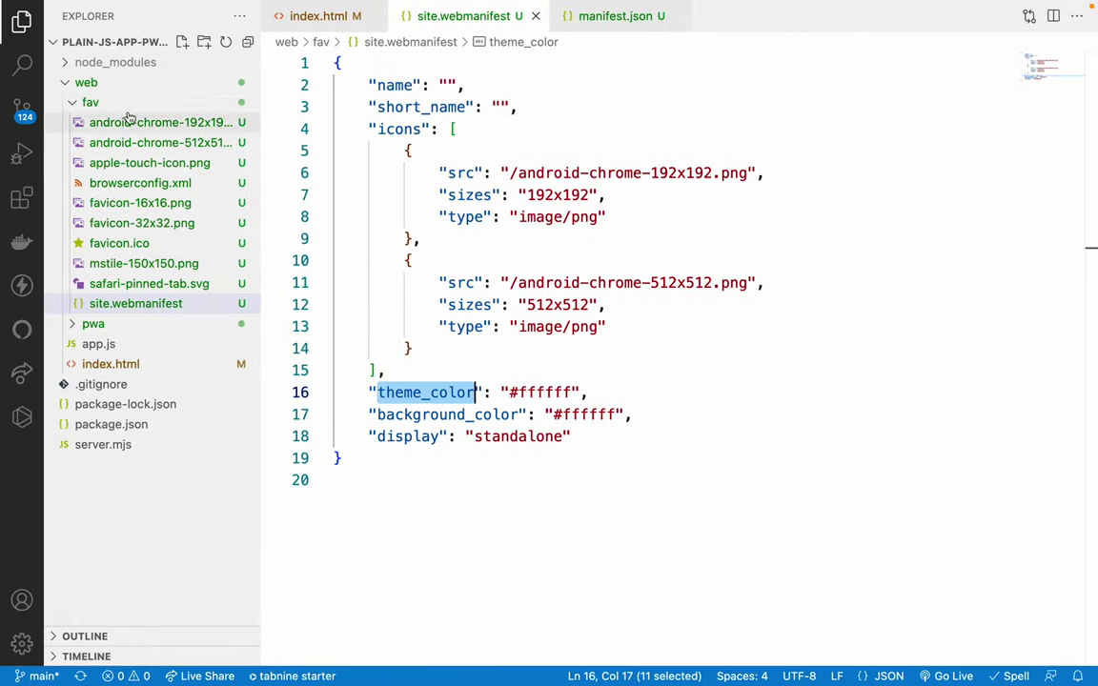
{"action": "left_click", "coordinate": [21, 105]}
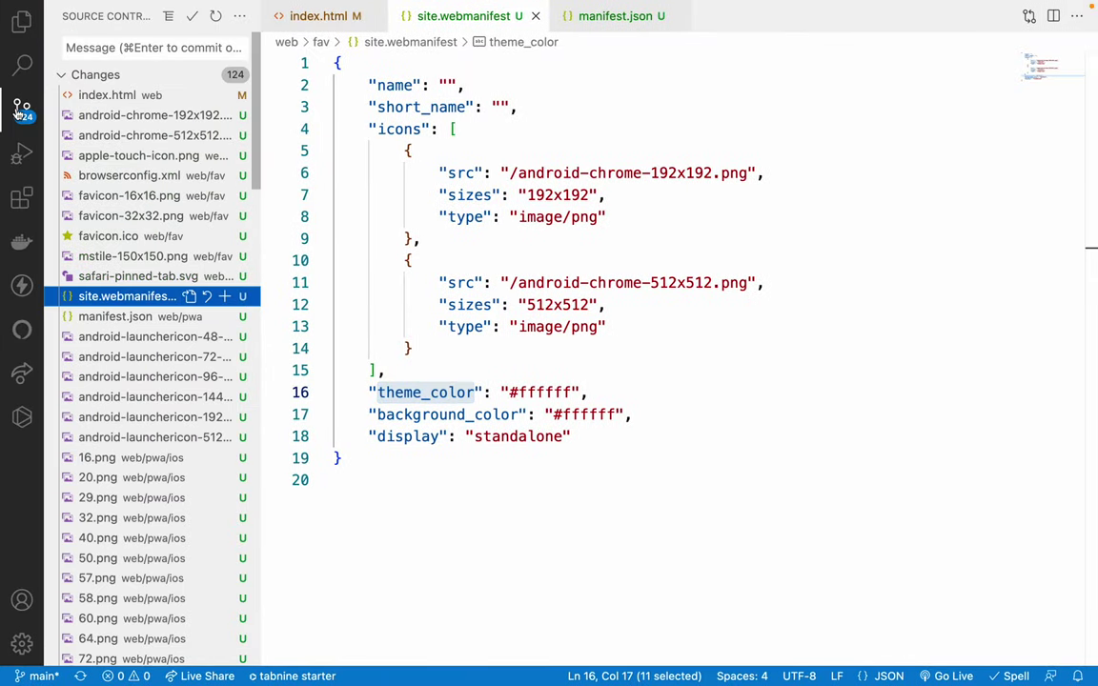
{"action": "left_click", "coordinate": [82, 47]}
{"action": "type", "text": "manifest"}
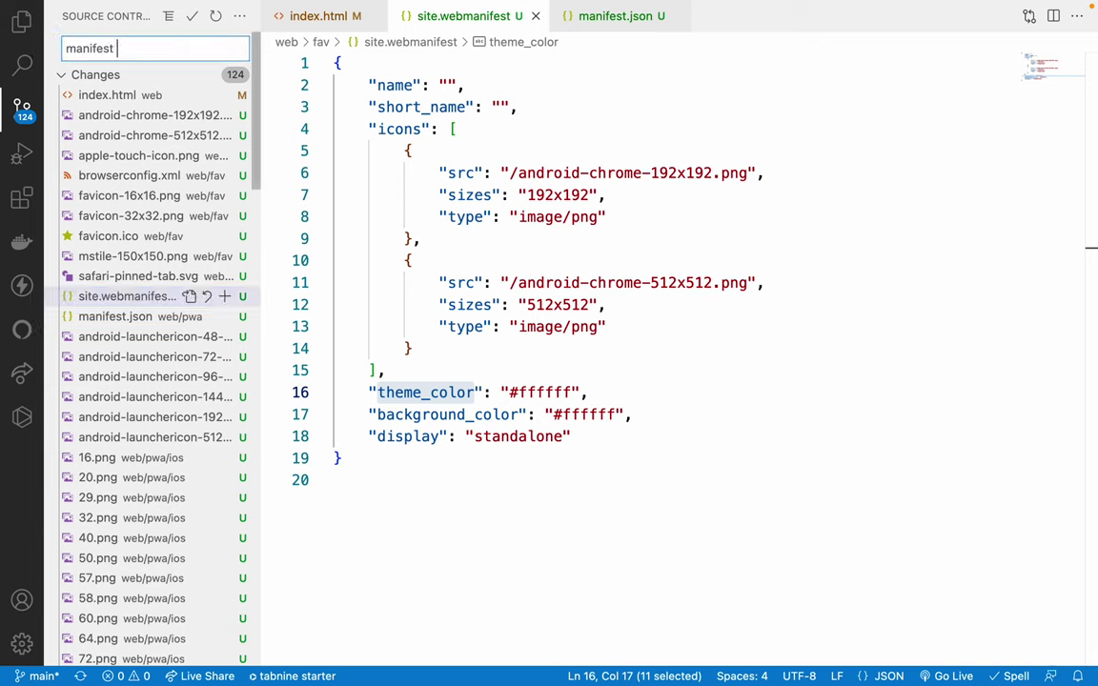
{"action": "type", "text": " updated"}
{"action": "key", "text": "super+Return"}
{"action": "left_click", "coordinate": [140, 83]}
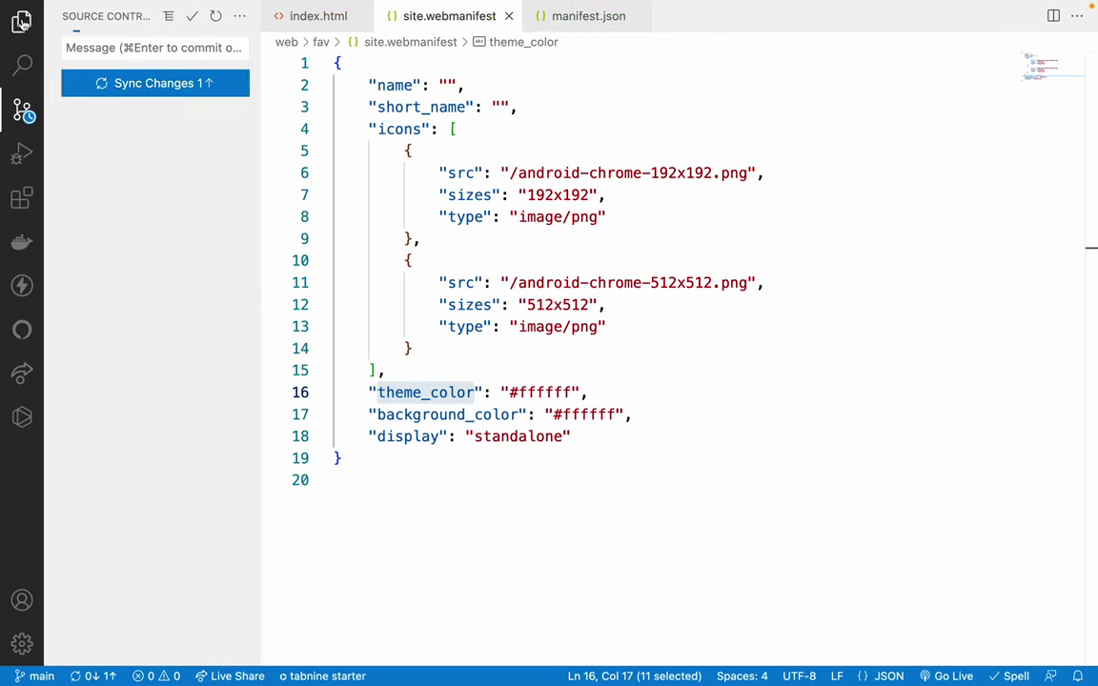
{"action": "key", "text": "super+shift+e"}
{"action": "mouse_move", "coordinate": [593, 4]}
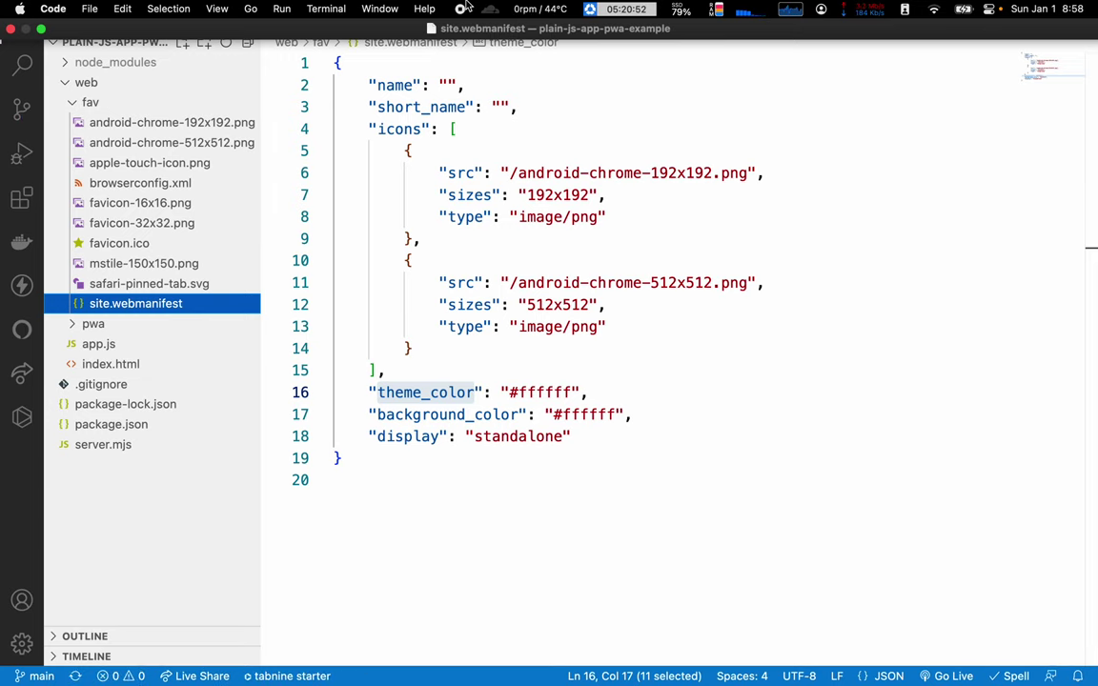
- Reload the PWABuilder report in Chrome, then check the app's deployment history on Cyclic and refresh it
{"action": "key", "text": "ctrl+Left"}
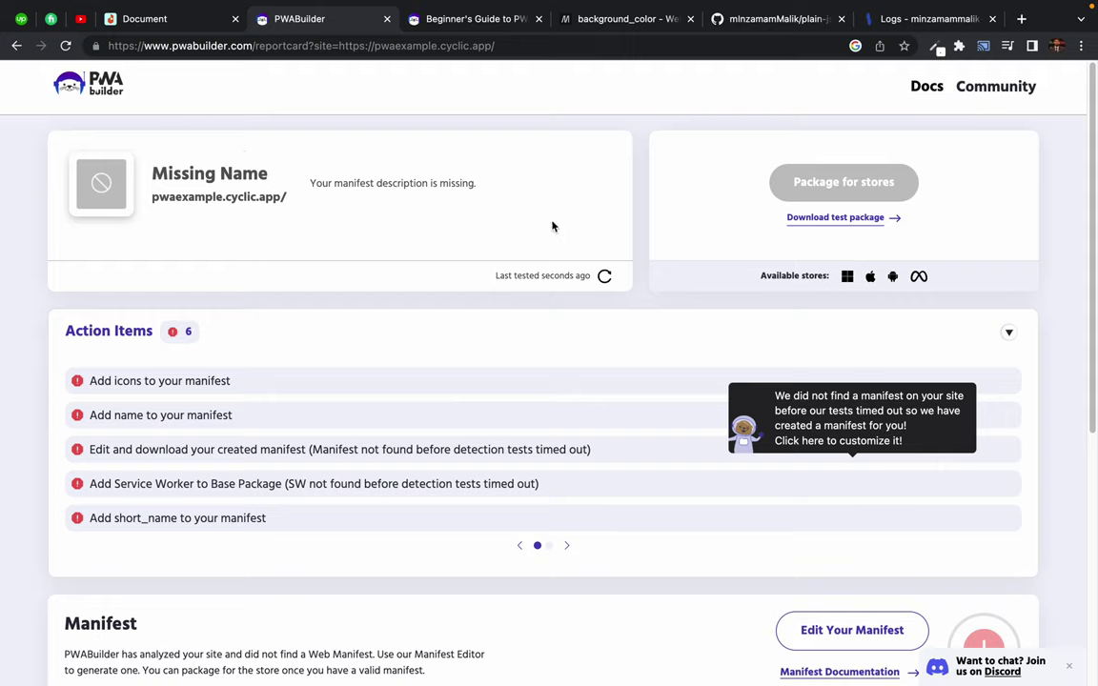
{"action": "left_click", "coordinate": [65, 46]}
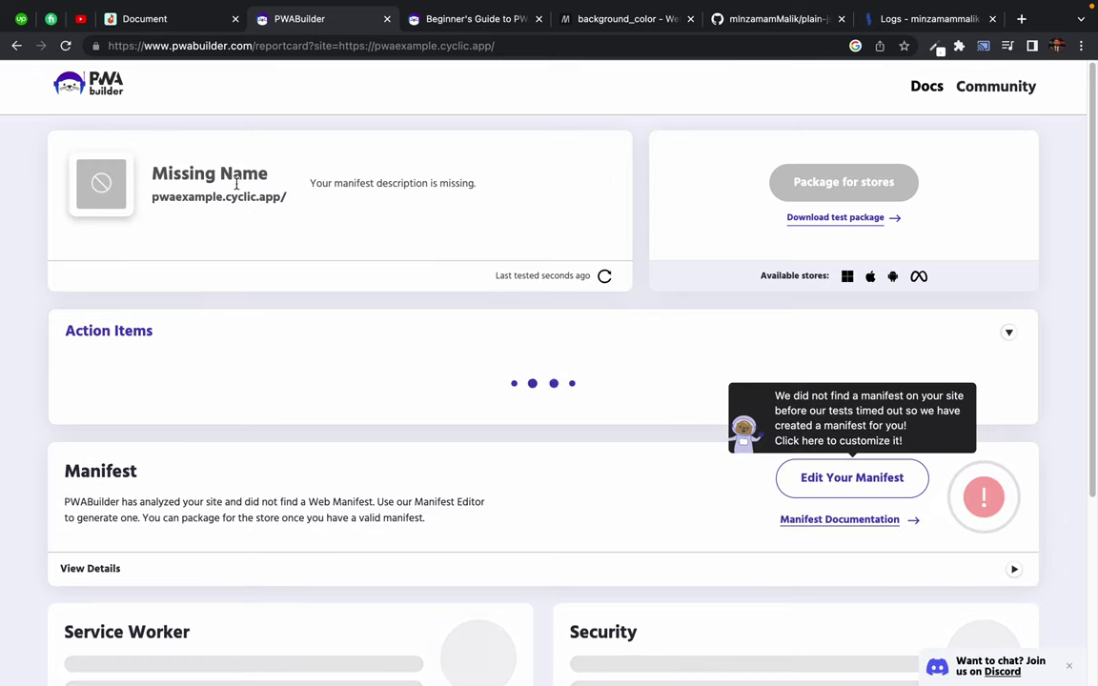
{"action": "left_click", "coordinate": [925, 21]}
{"action": "left_click", "coordinate": [242, 246]}
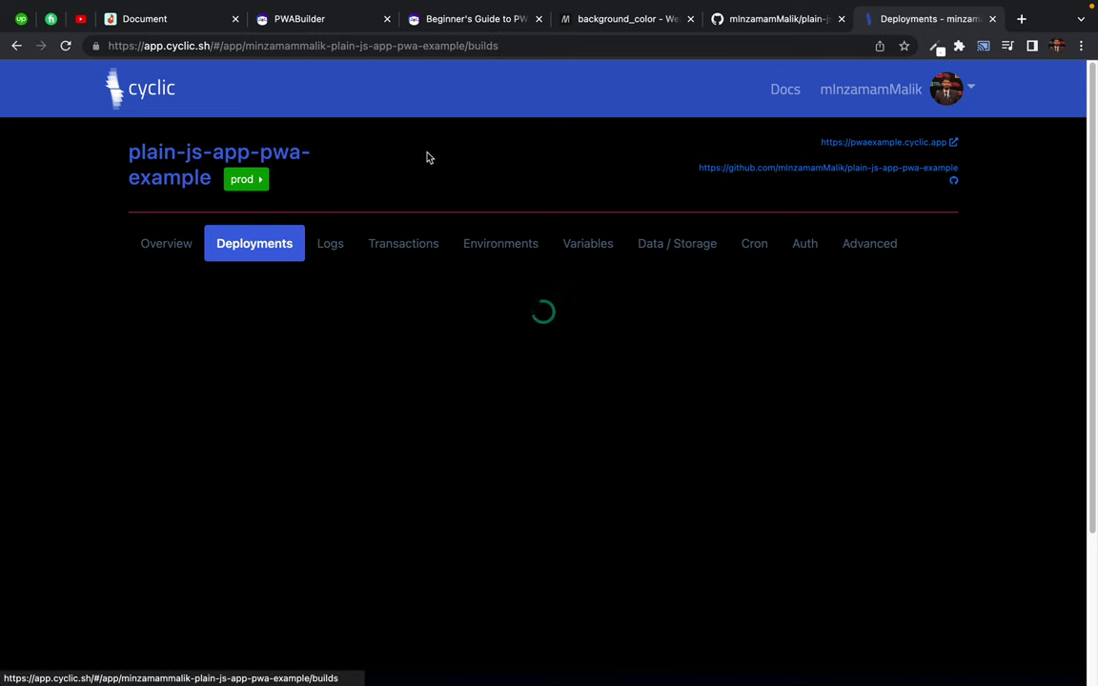
{"action": "scroll", "coordinate": [534, 431], "scroll_direction": "down", "scroll_amount": 1}
{"action": "scroll", "coordinate": [533, 431], "scroll_direction": "down", "scroll_amount": 2}
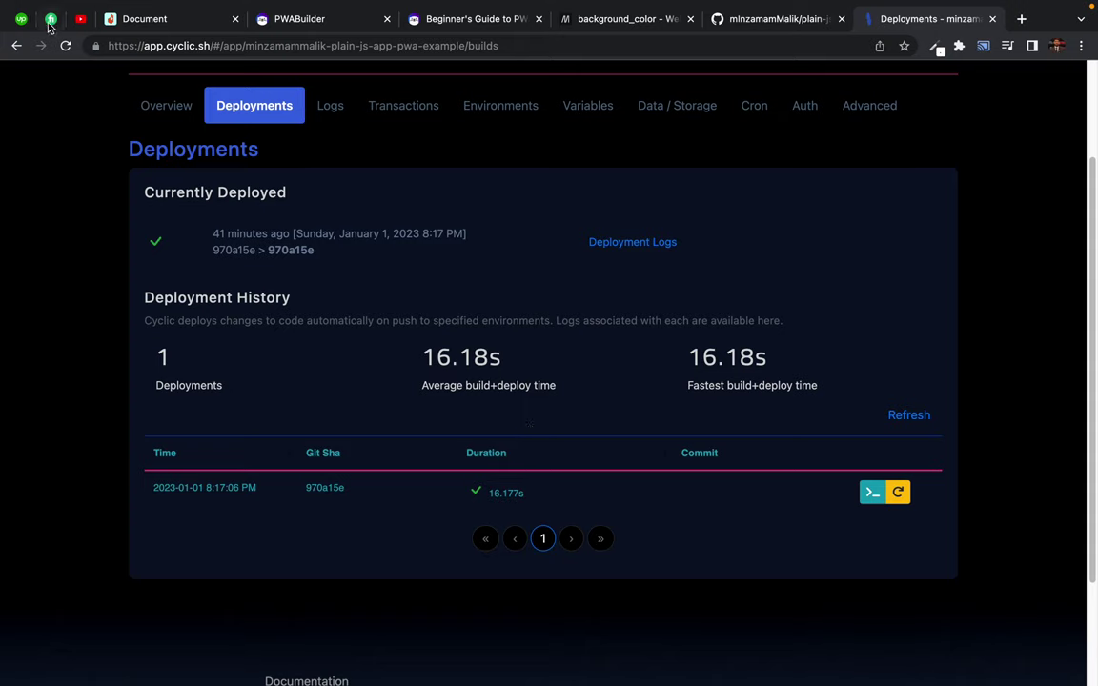
{"action": "left_click", "coordinate": [65, 46]}
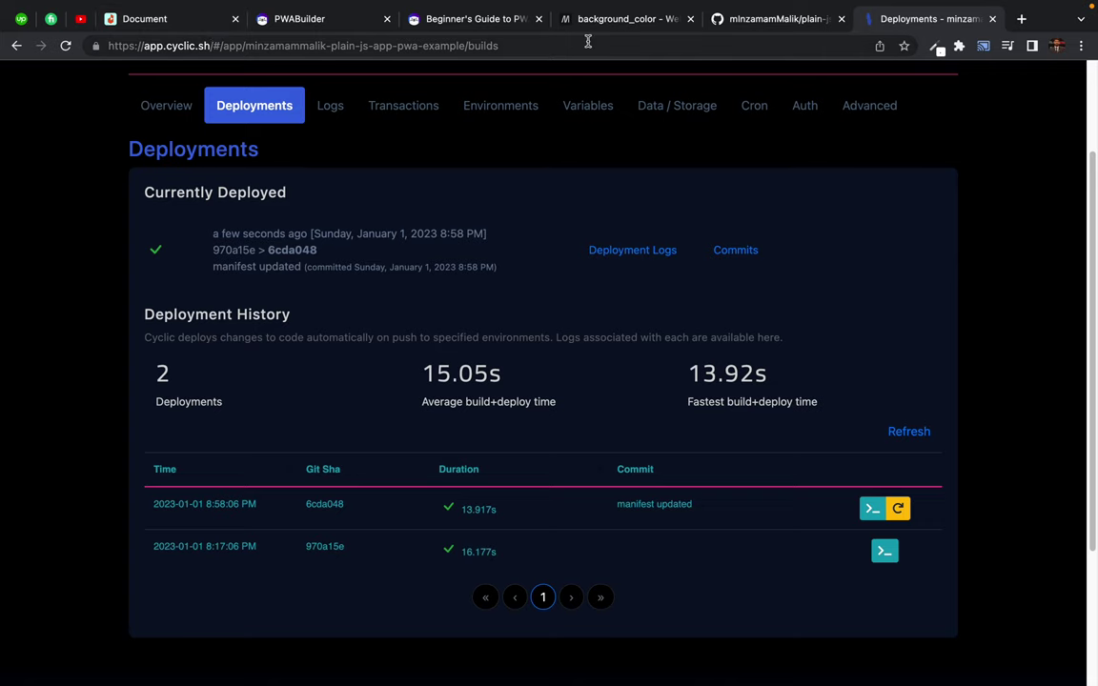
- Open the deployed site pwaexample.cyclic.app from its Cyclic project page and inspect it with DevTools
{"action": "scroll", "coordinate": [822, 195], "scroll_direction": "up", "scroll_amount": 3}
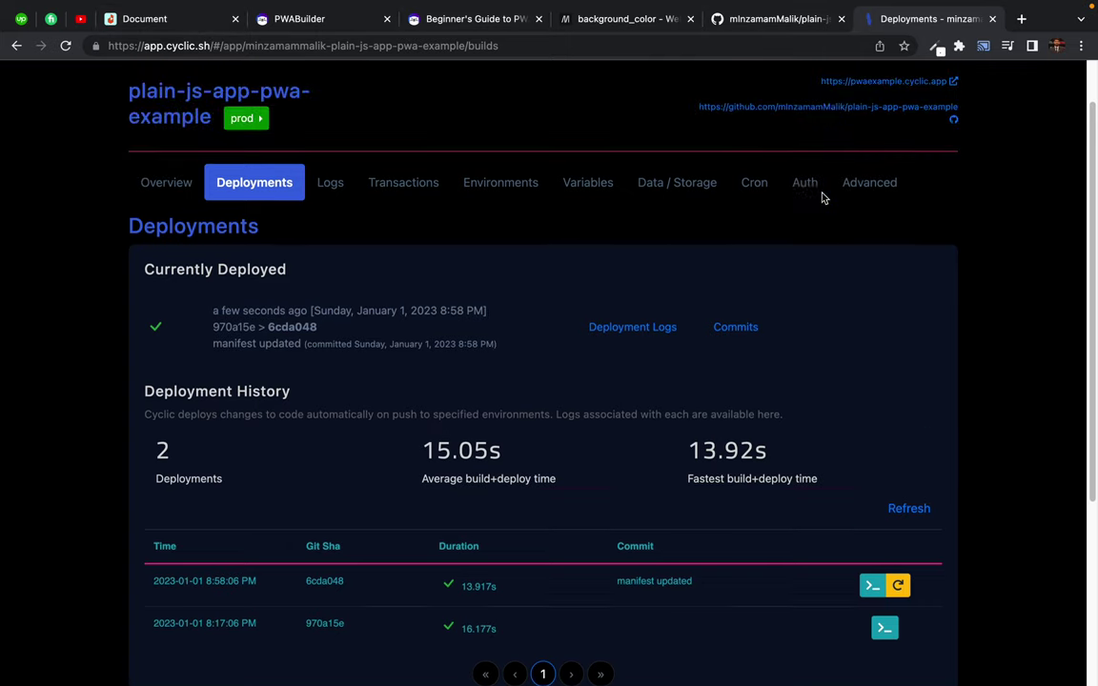
{"action": "left_click", "coordinate": [858, 143]}
{"action": "left_click", "coordinate": [930, 19]}
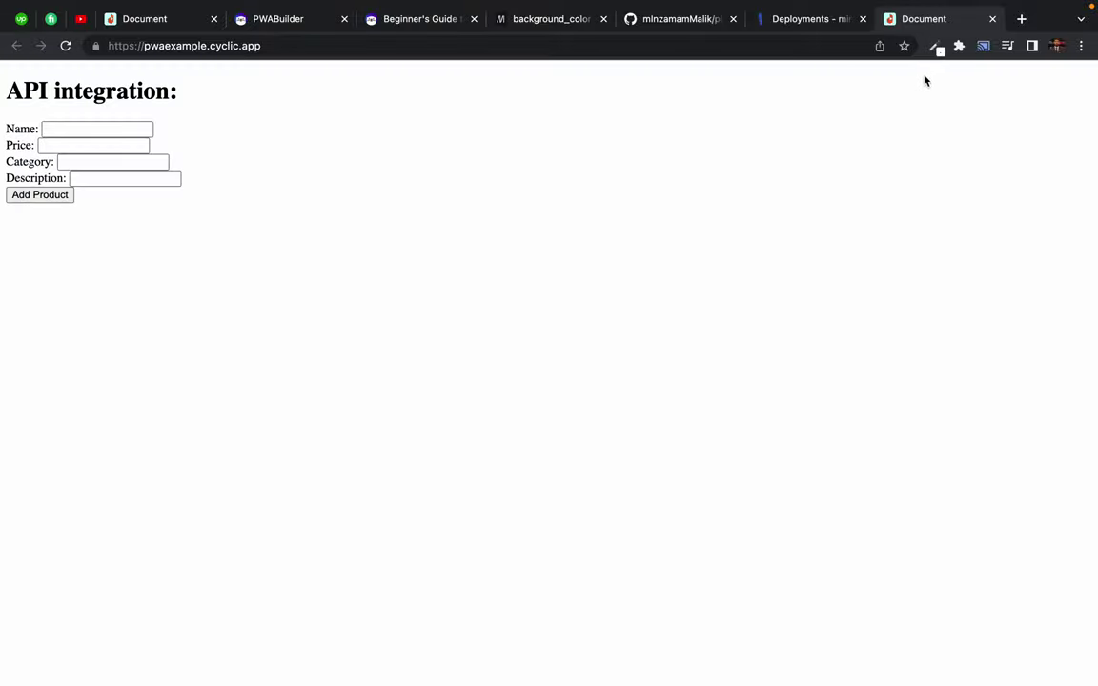
{"action": "right_click", "coordinate": [442, 152]}
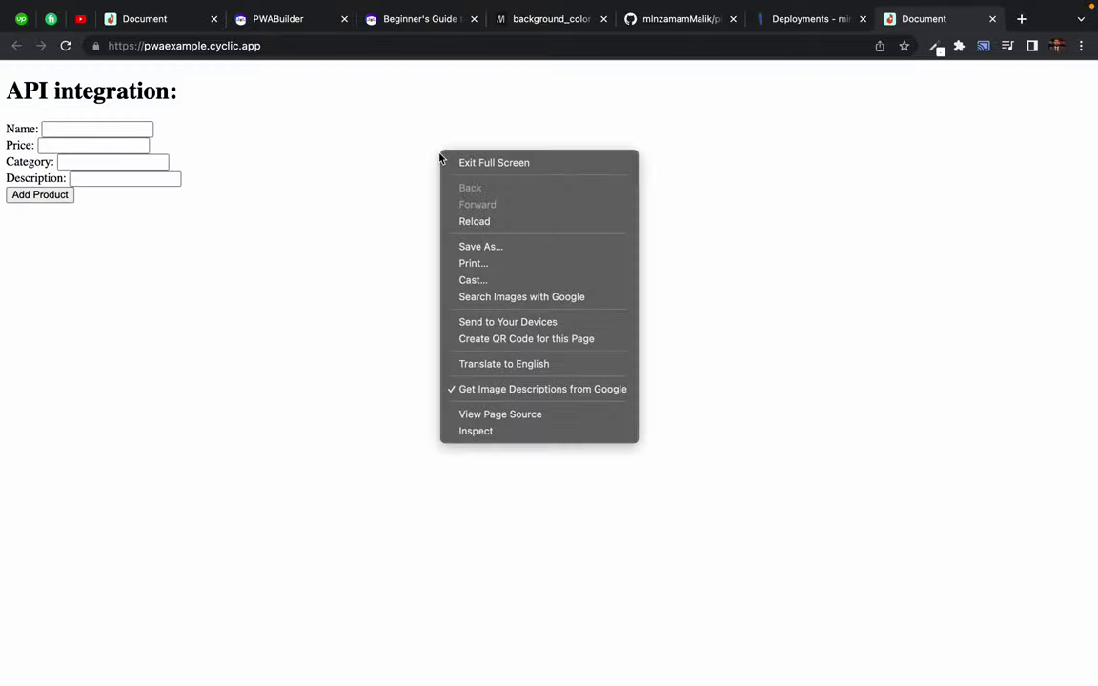
{"action": "left_click", "coordinate": [477, 432]}
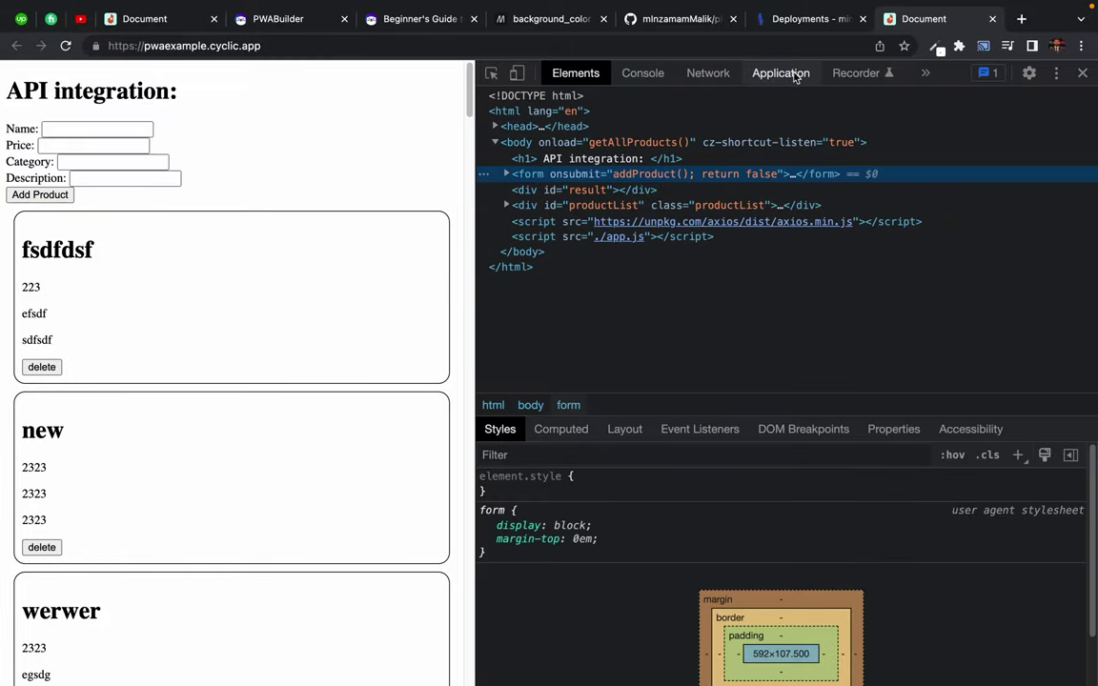
- Examine the deployed app's manifest in DevTools, from its identity and presentation details to its icons
{"action": "left_click", "coordinate": [780, 74]}
{"action": "scroll", "coordinate": [764, 376], "scroll_direction": "down", "scroll_amount": 8}
{"action": "scroll", "coordinate": [765, 375], "scroll_direction": "up", "scroll_amount": 5}
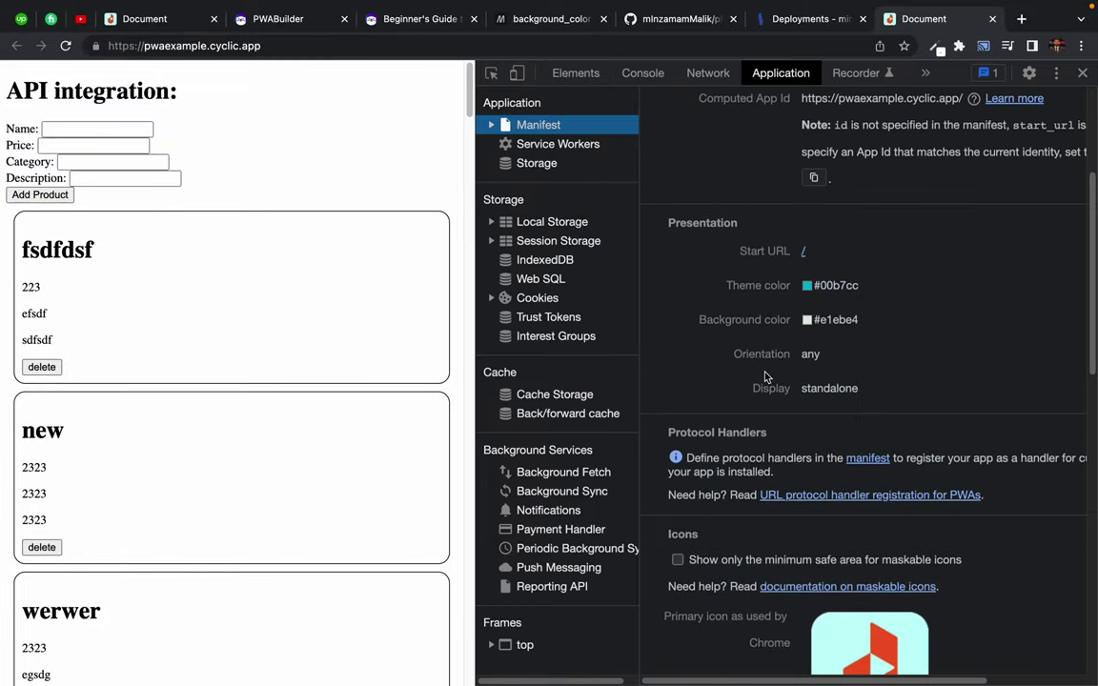
{"action": "scroll", "coordinate": [764, 376], "scroll_direction": "down", "scroll_amount": 10}
{"action": "scroll", "coordinate": [765, 376], "scroll_direction": "up", "scroll_amount": 15}
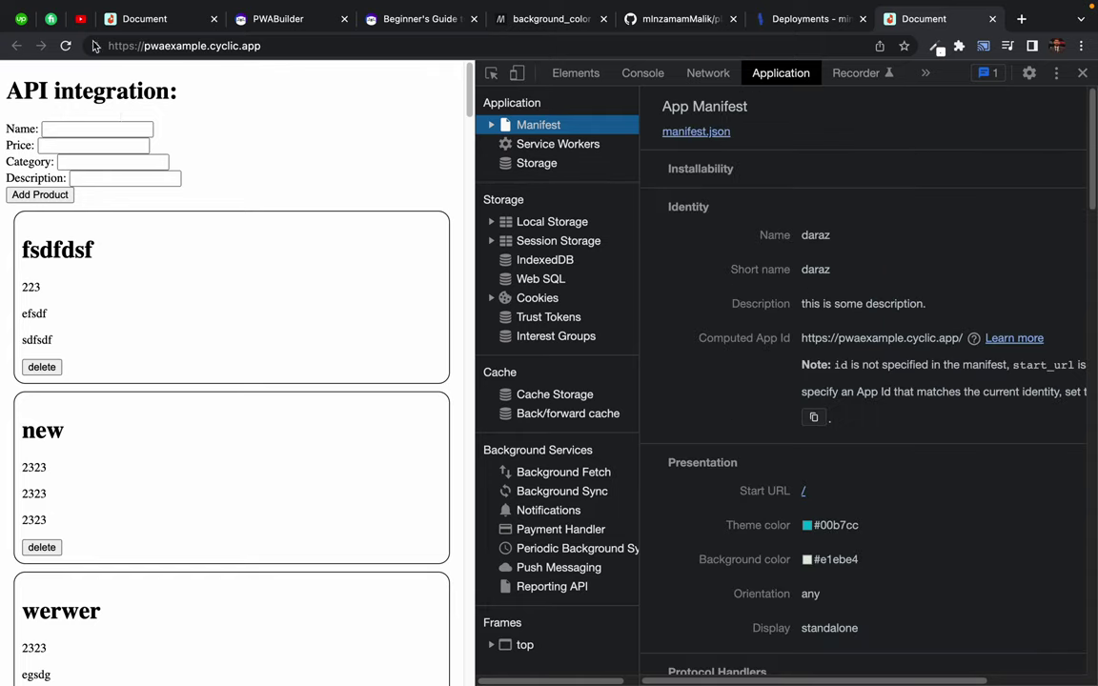
- Return to the PWABuilder report for pwaexample.cyclic.app and reload it to retest the manifest
{"action": "left_click", "coordinate": [155, 19]}
{"action": "left_click", "coordinate": [280, 23]}
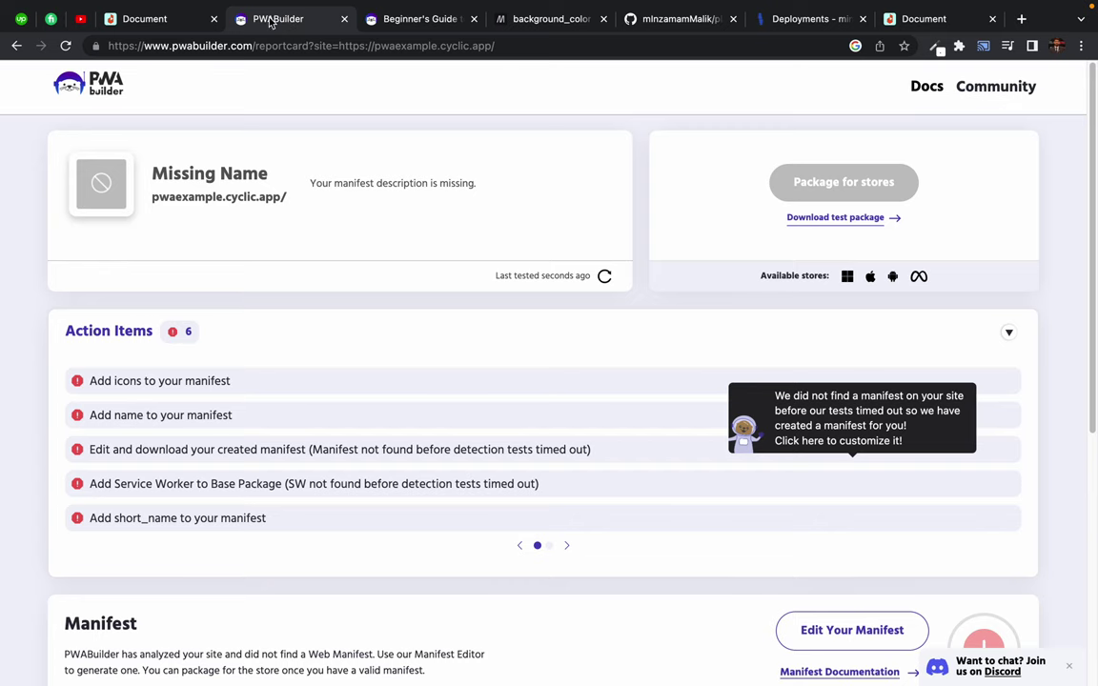
{"action": "left_click", "coordinate": [67, 48]}
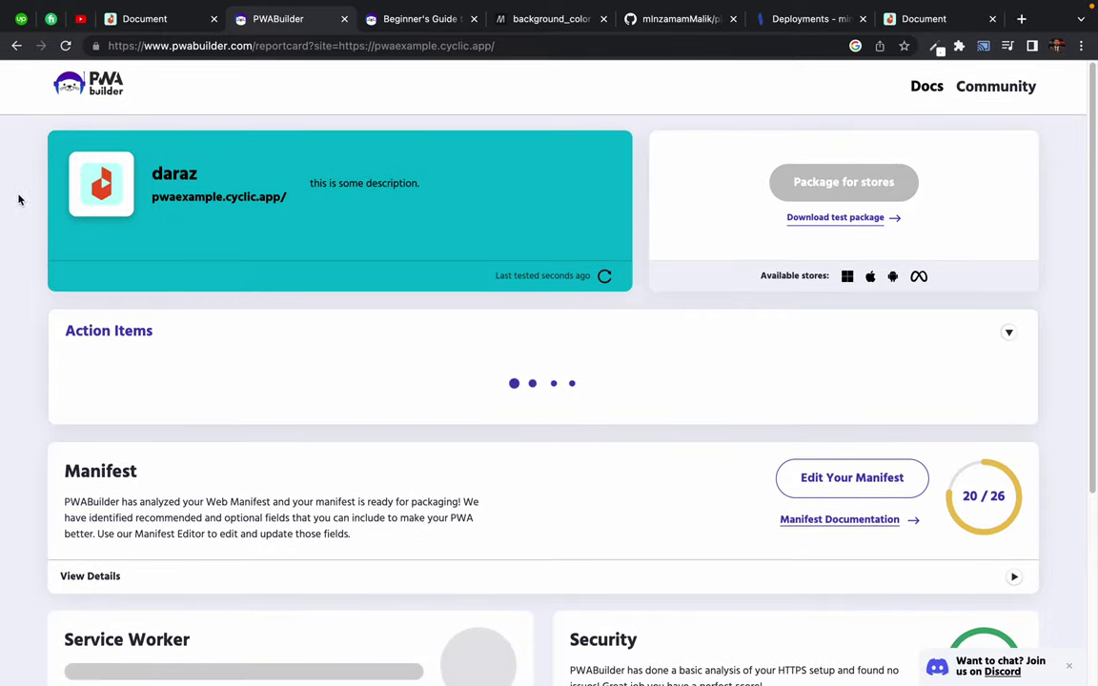
- View the manifest icons of the localhost:5001 app and preview the files of favicon_package_v0.16 in Finder
{"action": "left_click", "coordinate": [123, 21]}
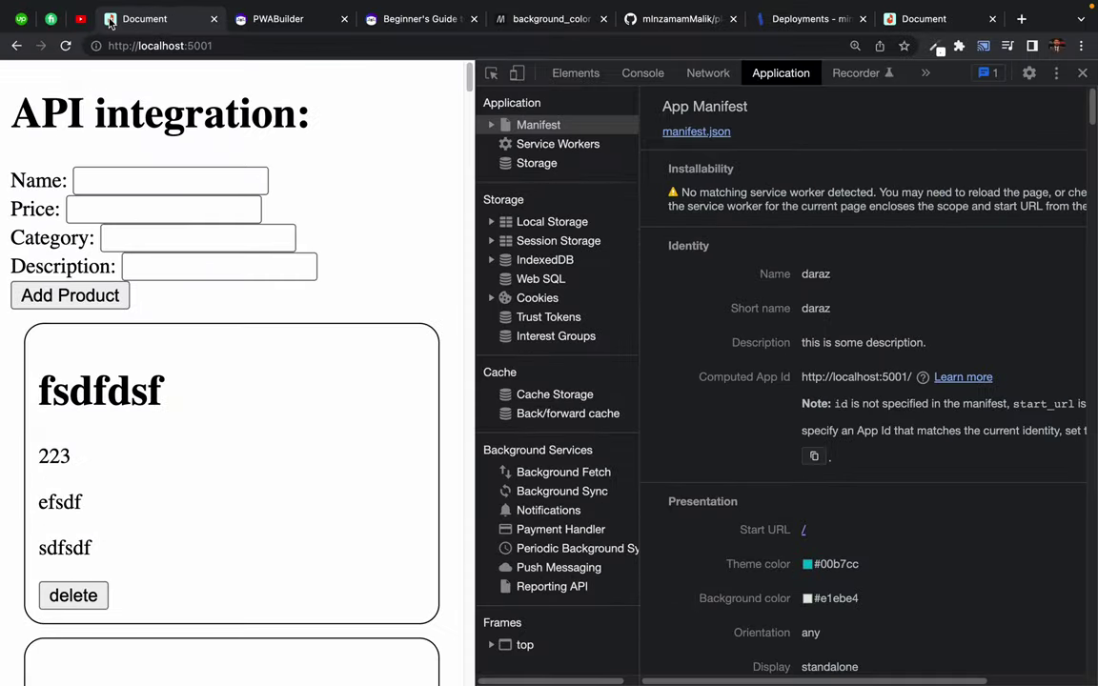
{"action": "scroll", "coordinate": [953, 334], "scroll_direction": "down", "scroll_amount": 10}
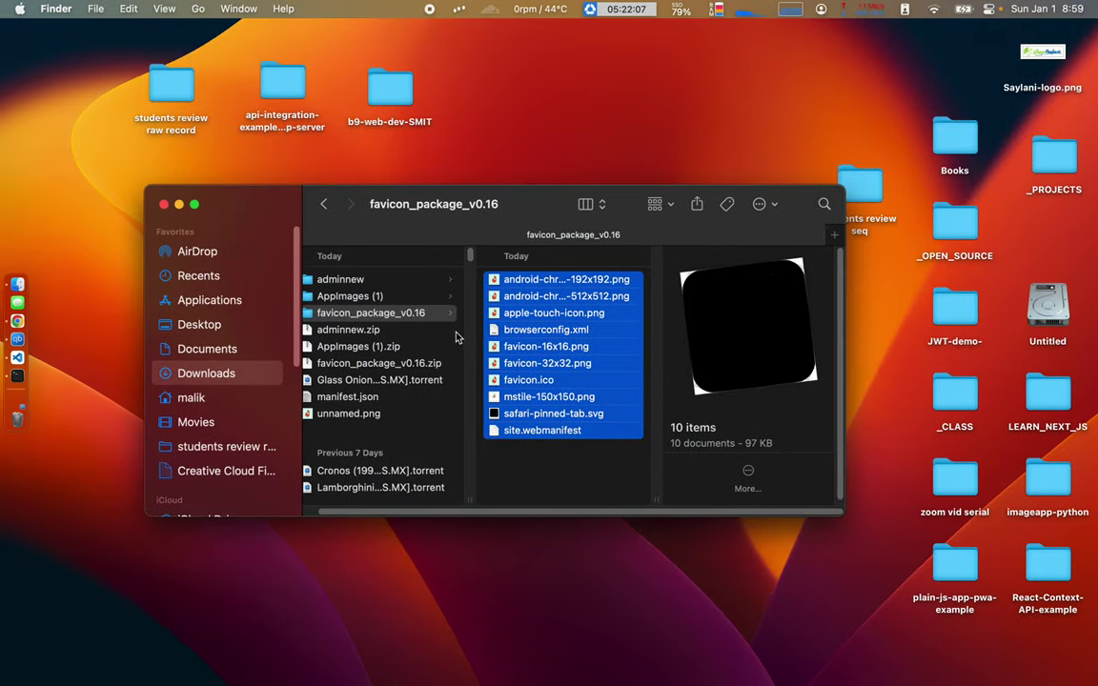
{"action": "left_click", "coordinate": [497, 282]}
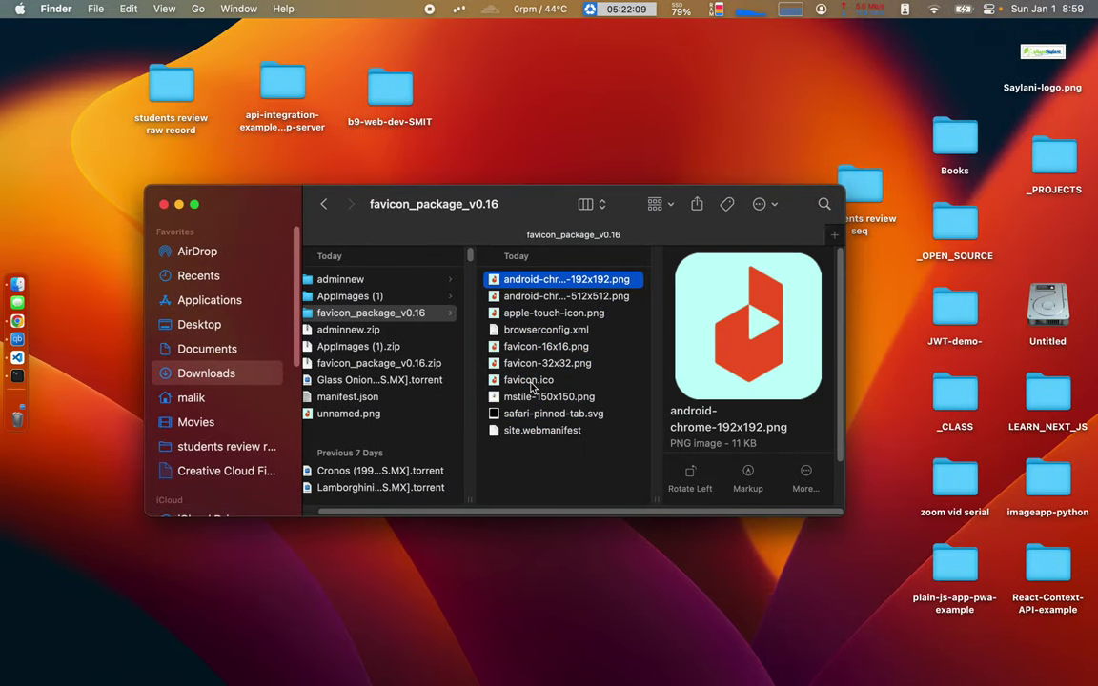
{"action": "key", "text": "Down"}
{"action": "key", "text": "Down"}
{"action": "key", "text": "Down"}
{"action": "key", "text": "Down"}
{"action": "key", "text": "Down"}
{"action": "key", "text": "Down"}
{"action": "left_click", "coordinate": [530, 282]}
- Browse the AppImages (1) and Downloads folders, preview unnamed.png and close the Finder window
{"action": "left_click", "coordinate": [345, 297]}
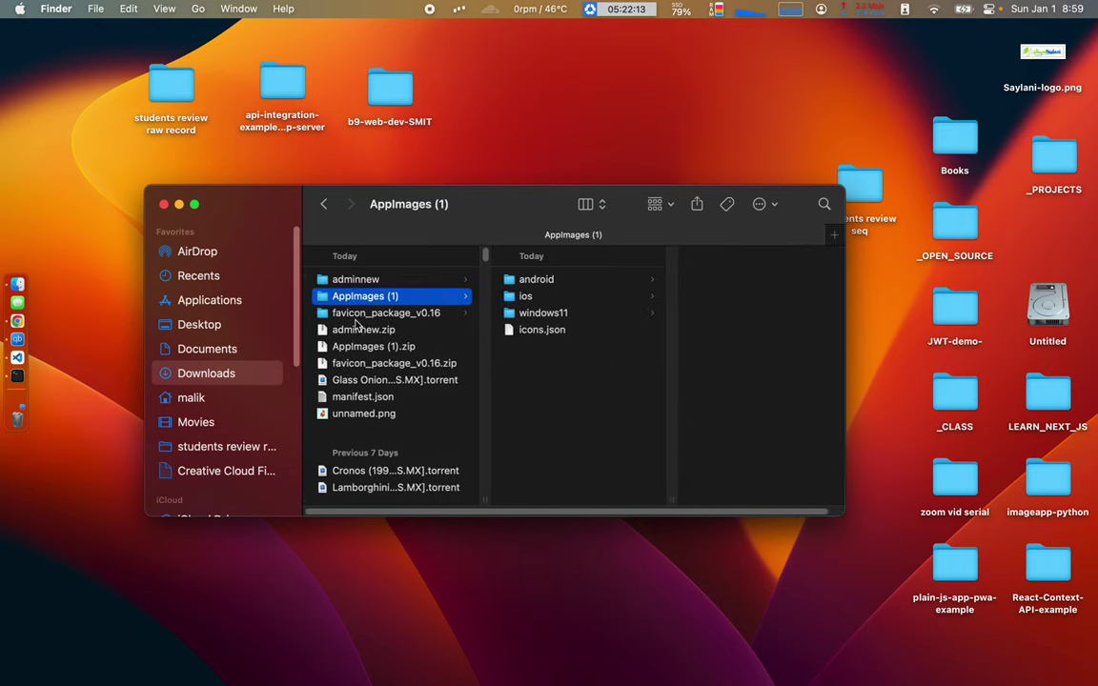
{"action": "left_click", "coordinate": [204, 353]}
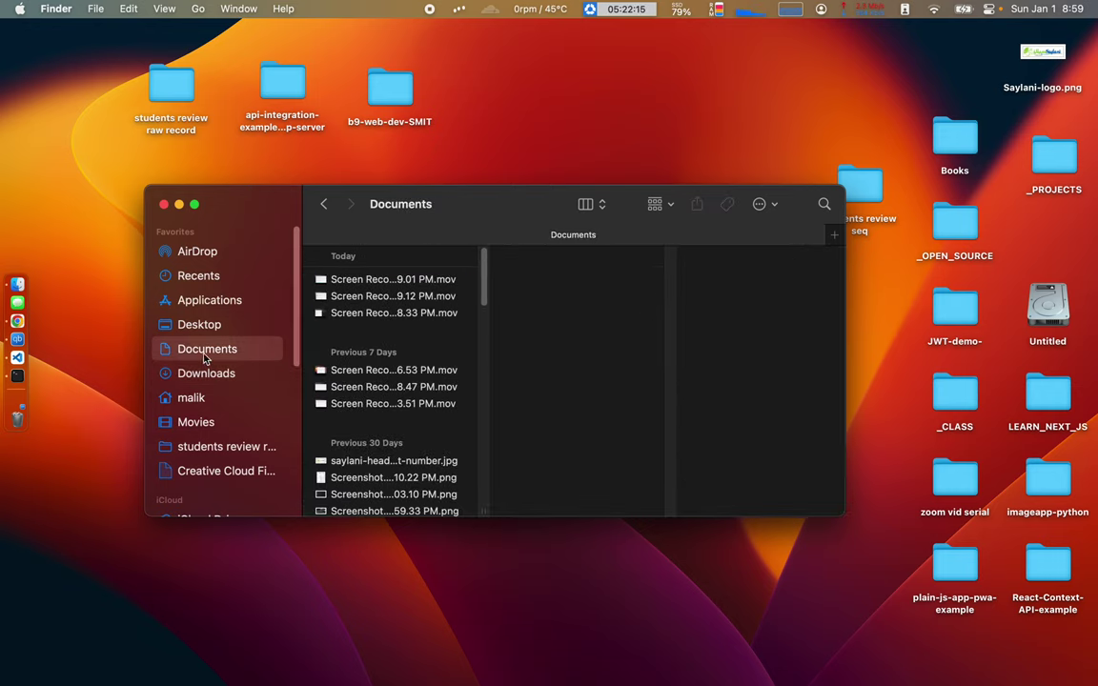
{"action": "left_click", "coordinate": [238, 373]}
{"action": "left_click", "coordinate": [355, 376]}
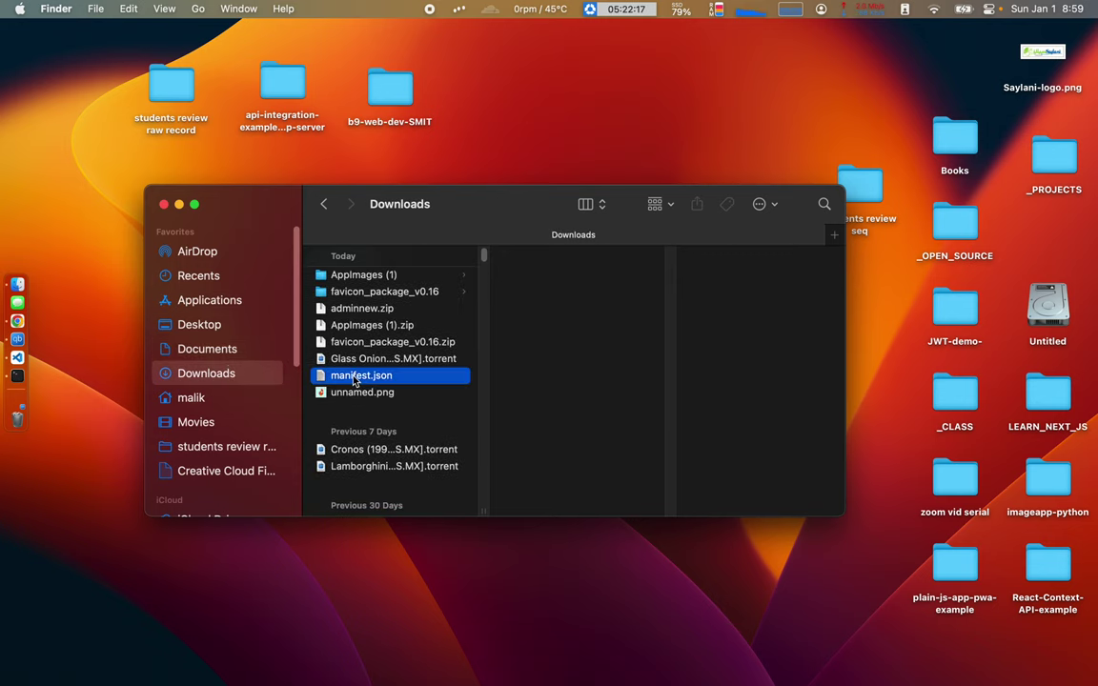
{"action": "left_click", "coordinate": [354, 394]}
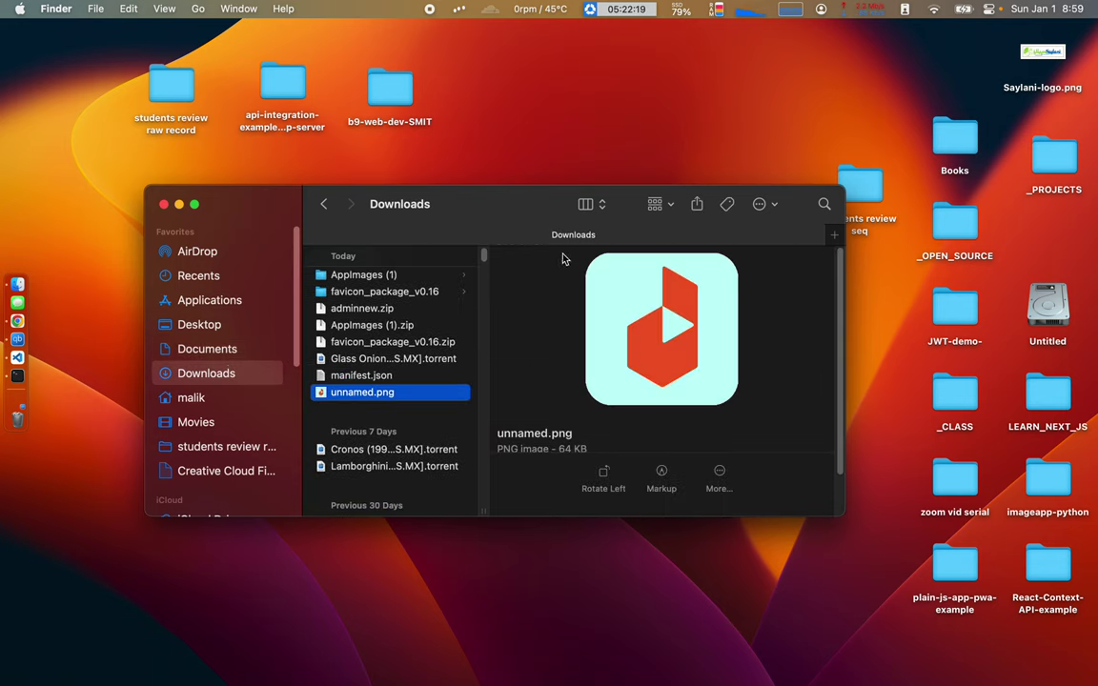
{"action": "left_click", "coordinate": [165, 206]}
- Switch back to Chrome and look through the product list of the localhost:5001 app
{"action": "key", "text": "super+Tab"}
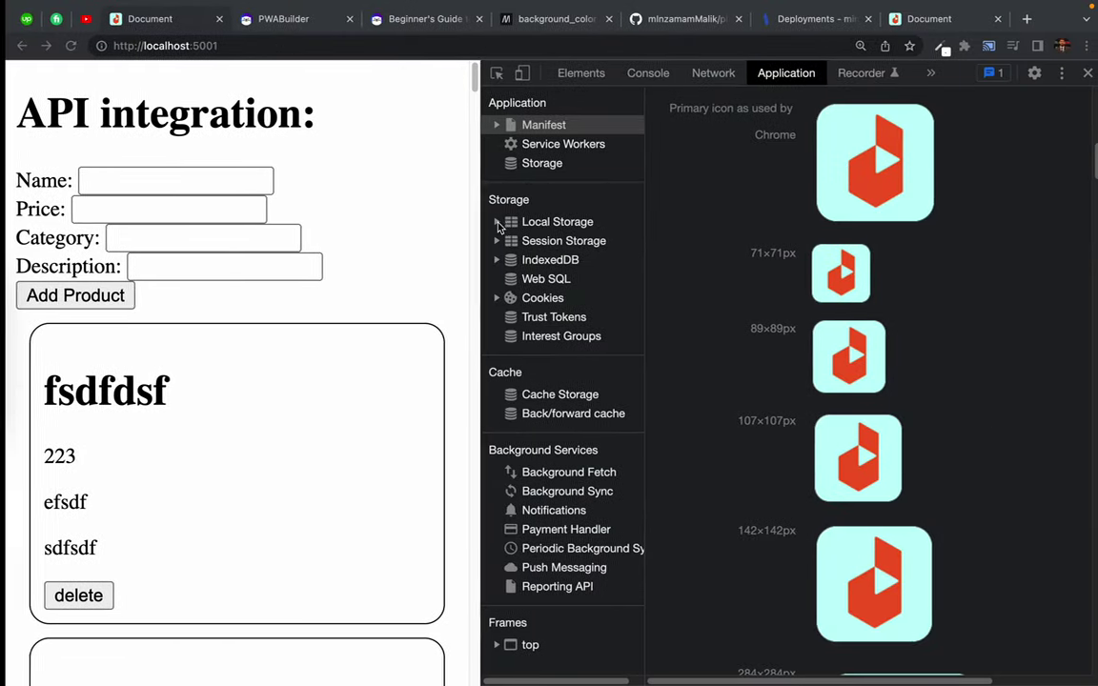
{"action": "scroll", "coordinate": [356, 184], "scroll_direction": "up", "scroll_amount": 1}
{"action": "scroll", "coordinate": [351, 232], "scroll_direction": "down", "scroll_amount": 10}
{"action": "scroll", "coordinate": [351, 232], "scroll_direction": "up", "scroll_amount": 10}
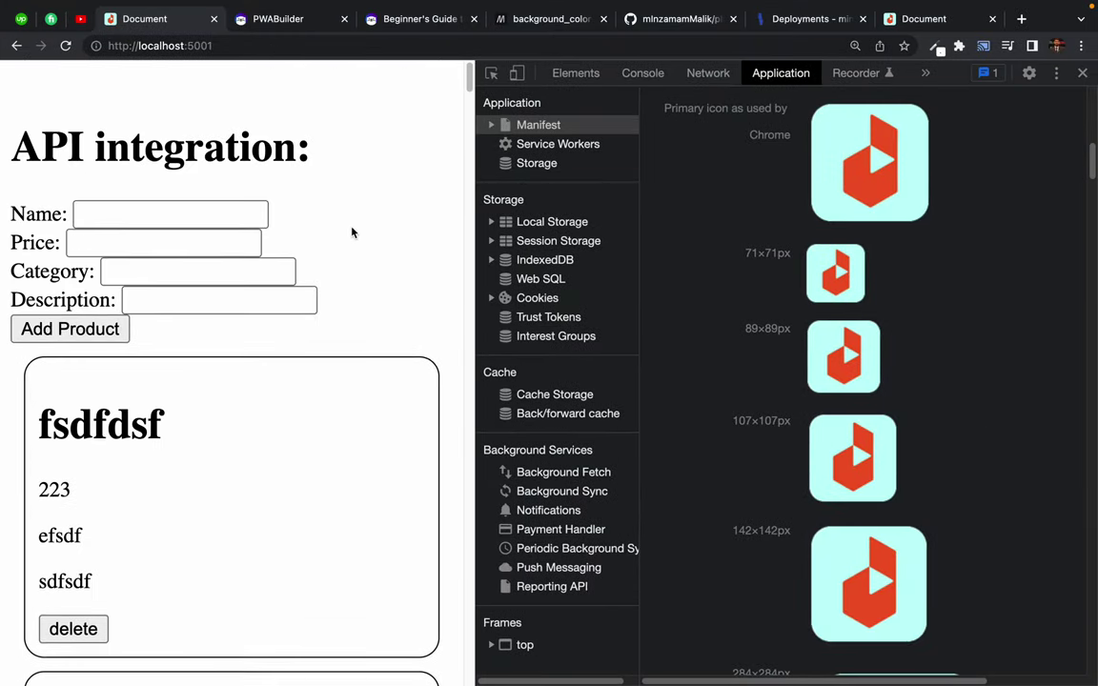
- Widen the page area beside DevTools, then return to the PWABuilder report and expand the Manifest details
{"action": "left_click_drag", "start_coordinate": [477, 171], "coordinate": [626, 183]}
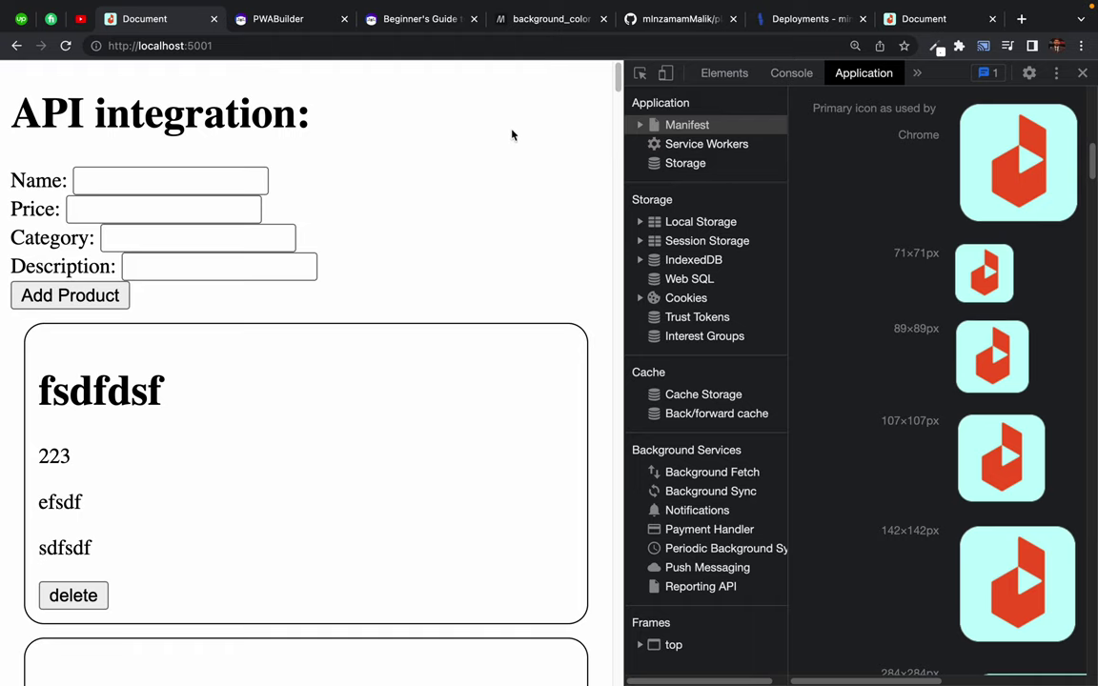
{"action": "left_click", "coordinate": [273, 26]}
{"action": "scroll", "coordinate": [26, 441], "scroll_direction": "down", "scroll_amount": 3}
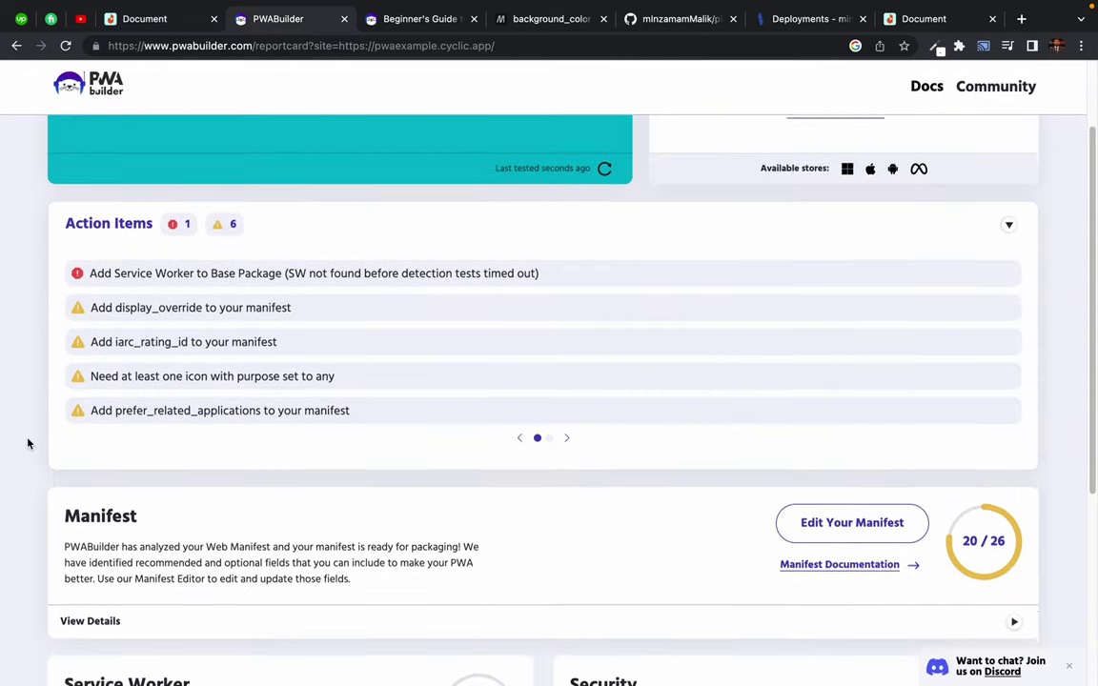
{"action": "scroll", "coordinate": [27, 443], "scroll_direction": "down", "scroll_amount": 5}
{"action": "left_click_drag", "start_coordinate": [60, 271], "coordinate": [228, 270]}
{"action": "left_click", "coordinate": [741, 305]}
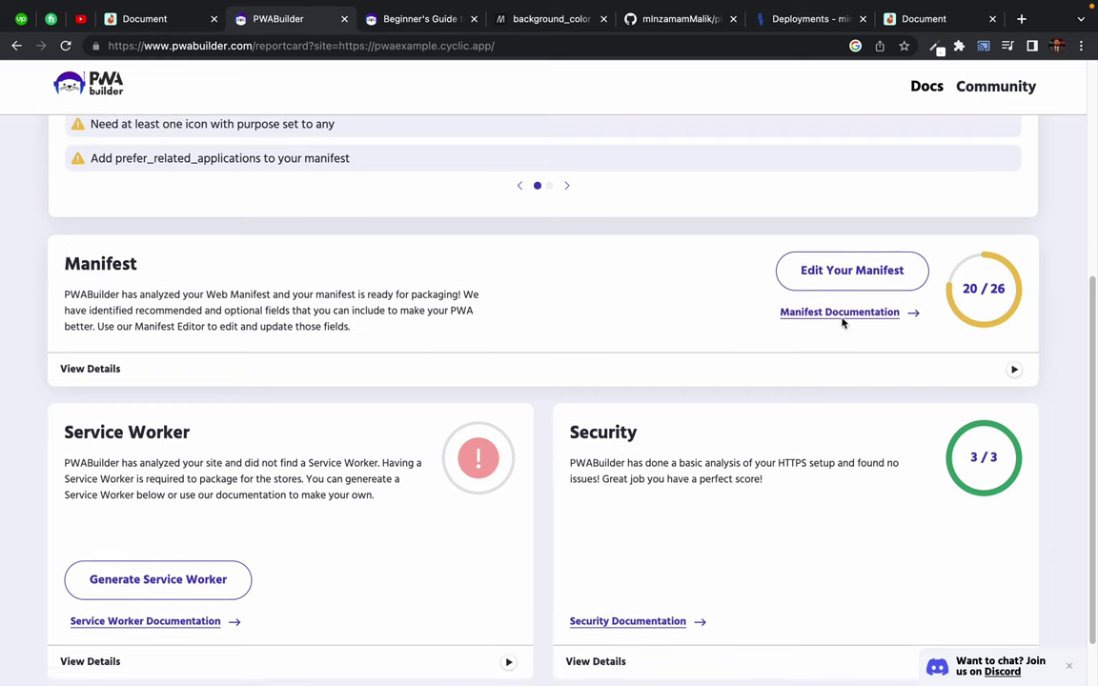
{"action": "left_click", "coordinate": [1013, 370]}
{"action": "scroll", "coordinate": [176, 545], "scroll_direction": "down", "scroll_amount": 4}
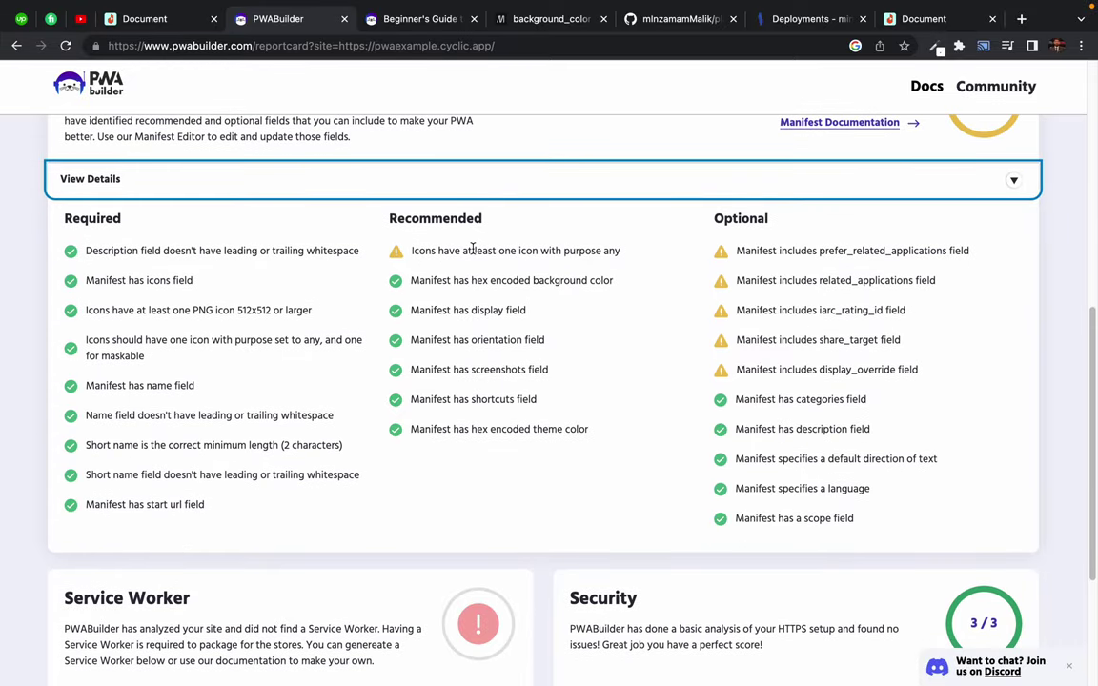
- Examine the recommended manifest checks, focusing on the one about the icon purpose
{"action": "left_click_drag", "start_coordinate": [402, 227], "coordinate": [420, 221]}
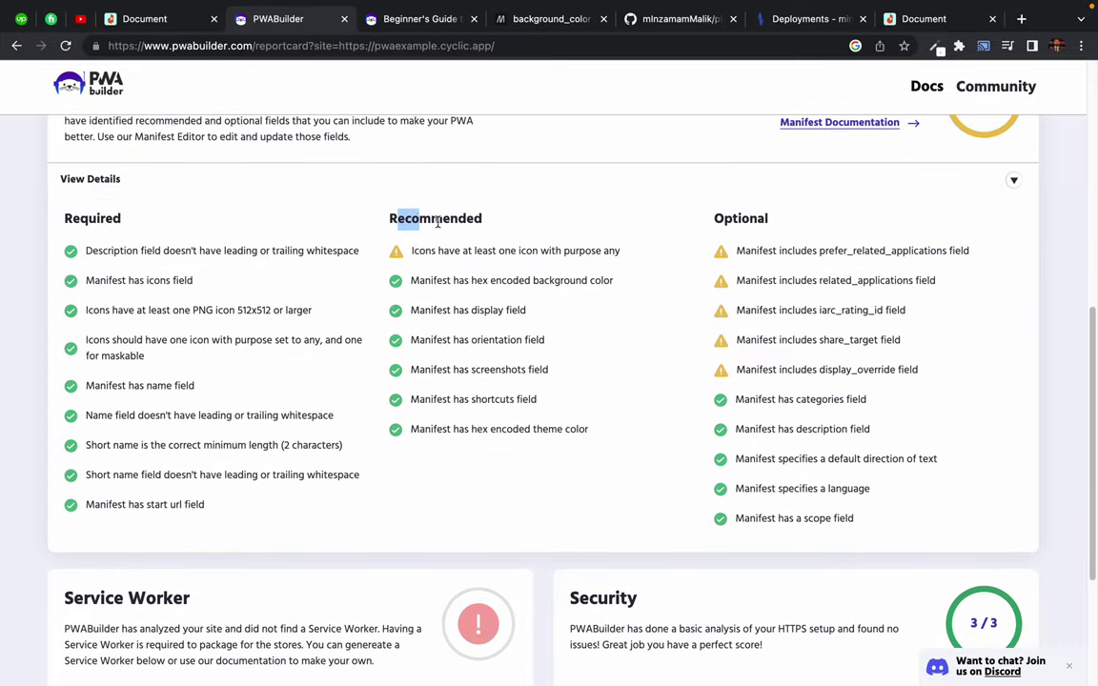
{"action": "left_click", "coordinate": [485, 200]}
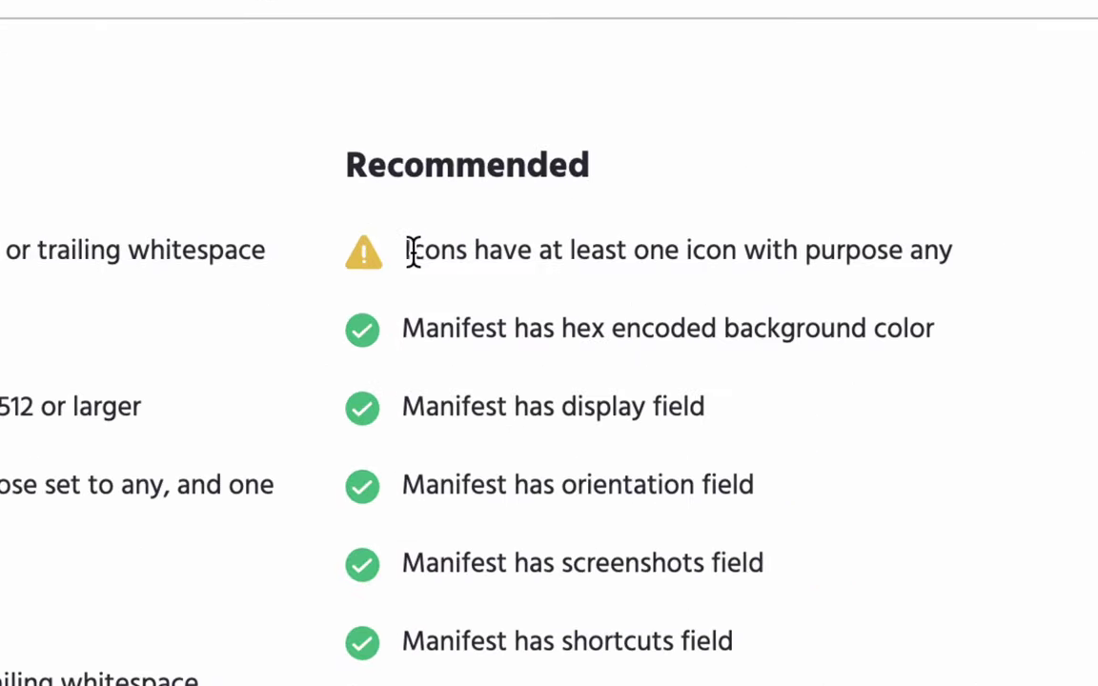
{"action": "left_click_drag", "start_coordinate": [415, 252], "coordinate": [473, 253]}
{"action": "left_click_drag", "start_coordinate": [566, 255], "coordinate": [708, 253]}
{"action": "left_click", "coordinate": [851, 255]}
{"action": "double_click", "coordinate": [851, 250]}
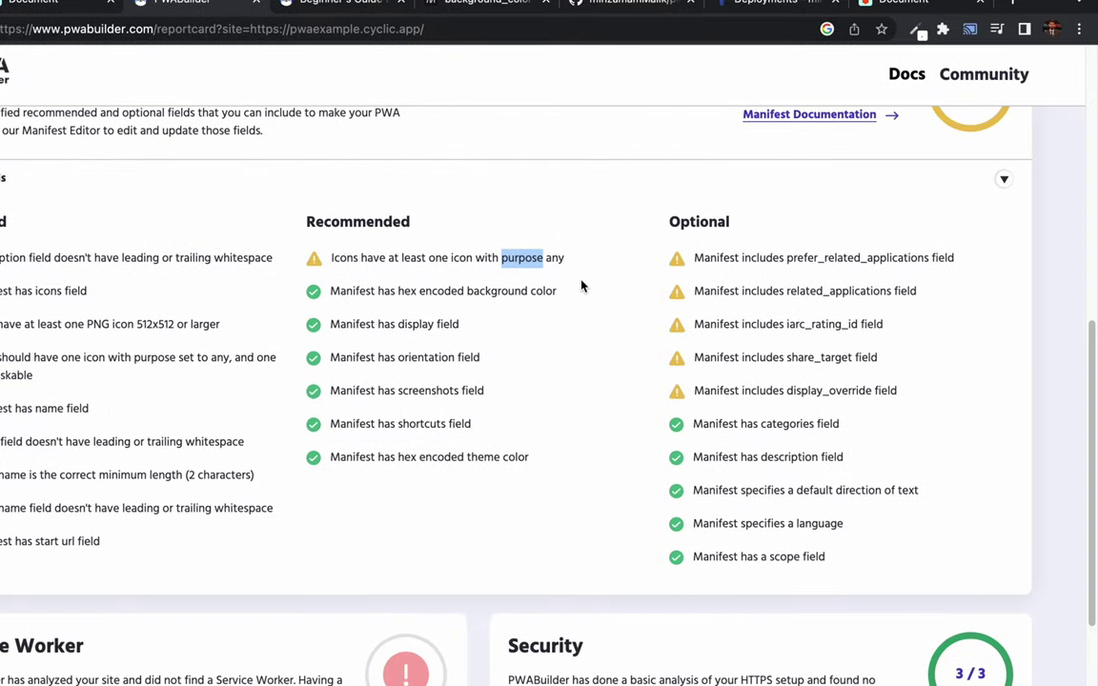
{"action": "left_click", "coordinate": [524, 263]}
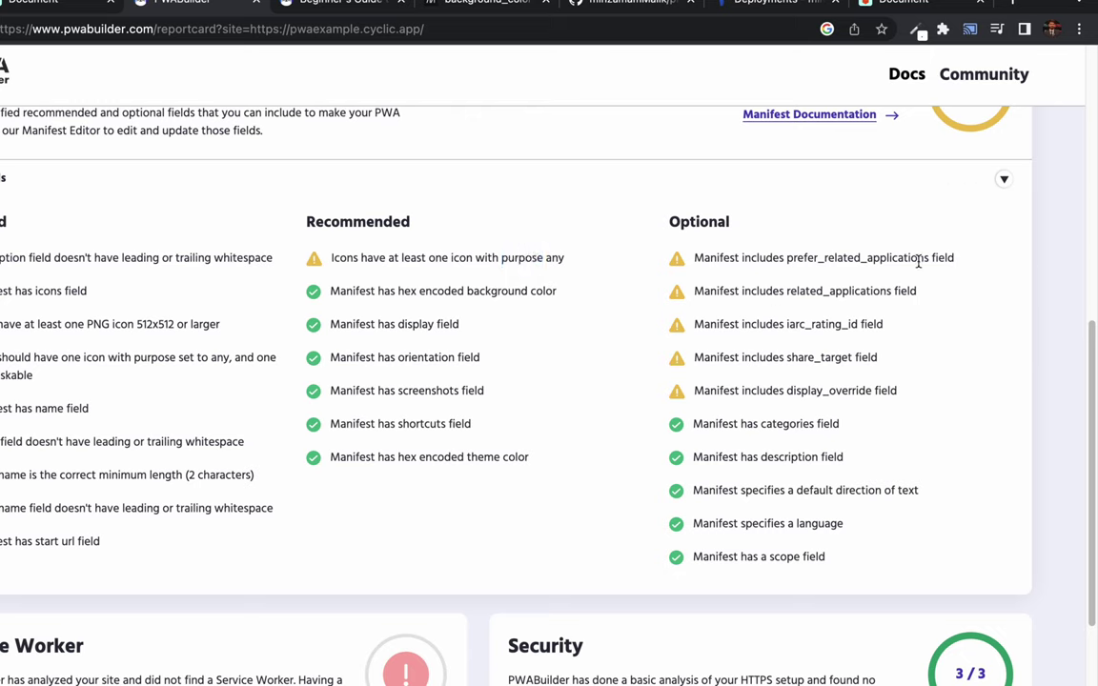
- Examine the optional manifest checks for prefer_related_applications, related_applications, iarc_rating_id, share_target and display_override
{"action": "left_click_drag", "start_coordinate": [705, 259], "coordinate": [785, 261]}
{"action": "left_click", "coordinate": [818, 264]}
{"action": "double_click", "coordinate": [846, 263]}
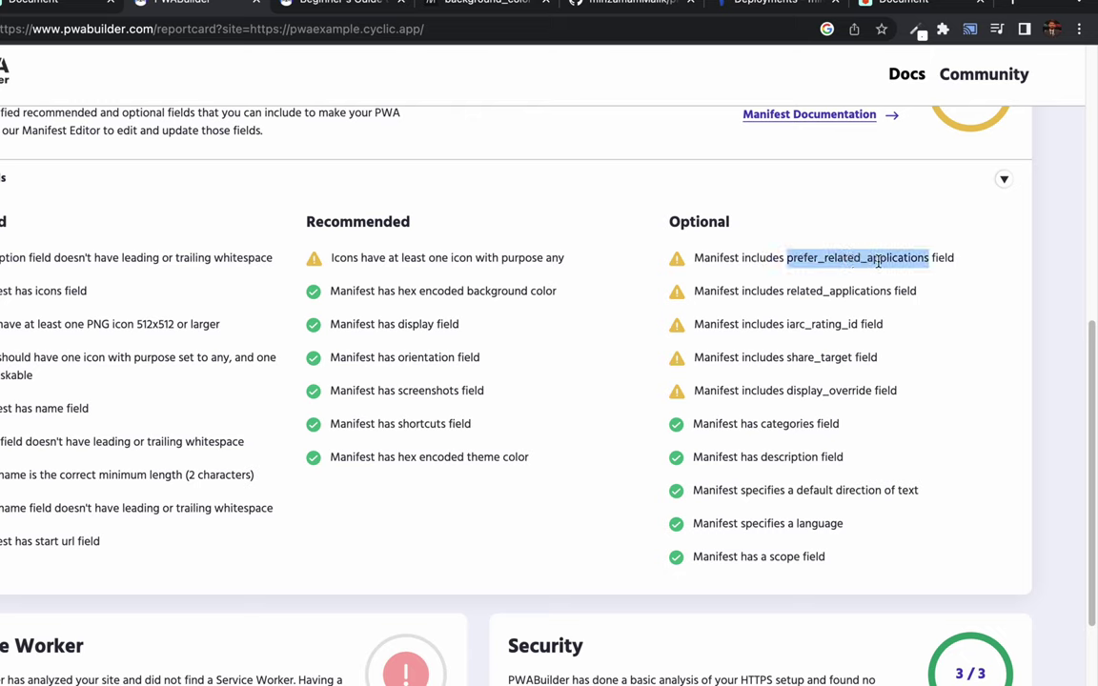
{"action": "left_click", "coordinate": [899, 258]}
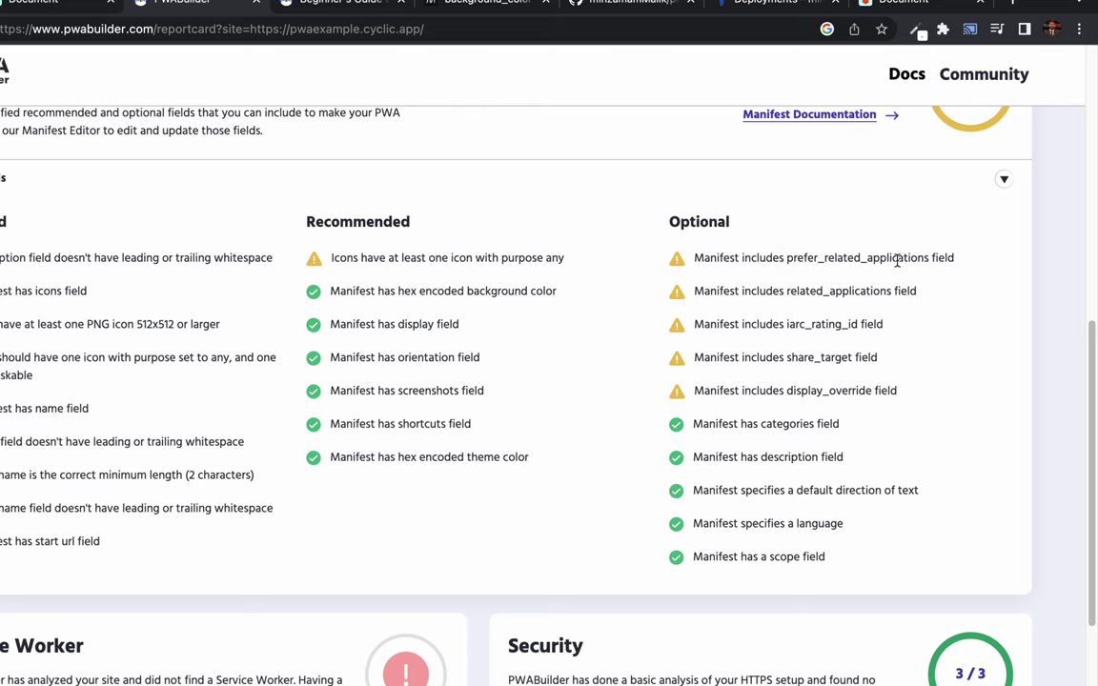
{"action": "double_click", "coordinate": [811, 291]}
{"action": "double_click", "coordinate": [822, 324]}
{"action": "double_click", "coordinate": [819, 357]}
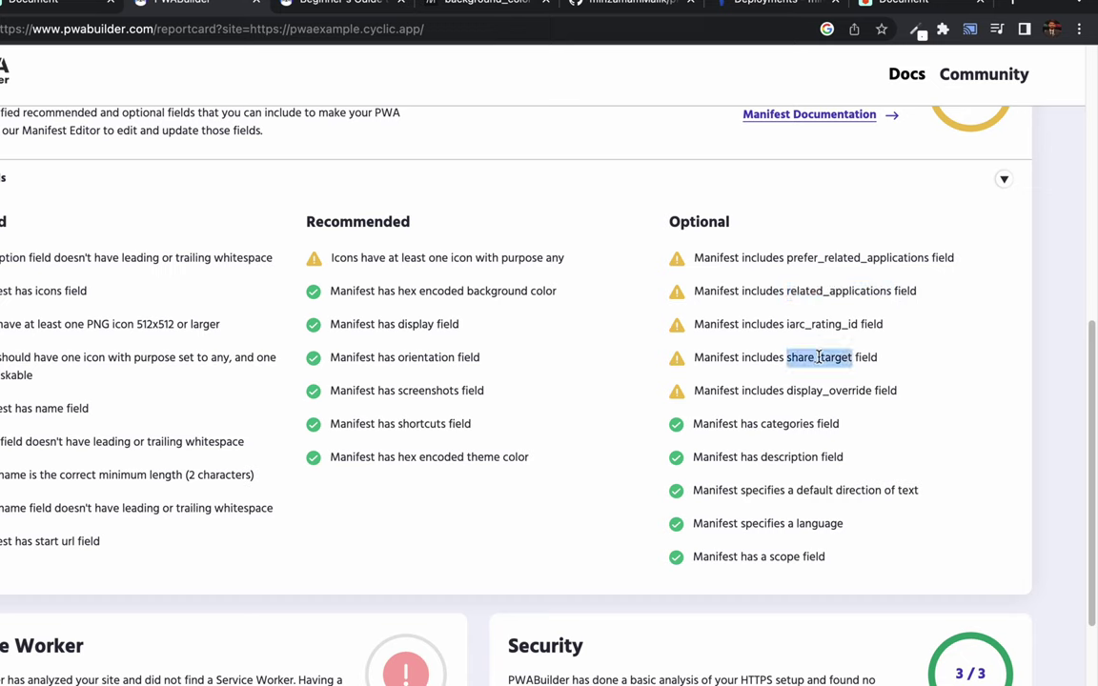
{"action": "double_click", "coordinate": [805, 391]}
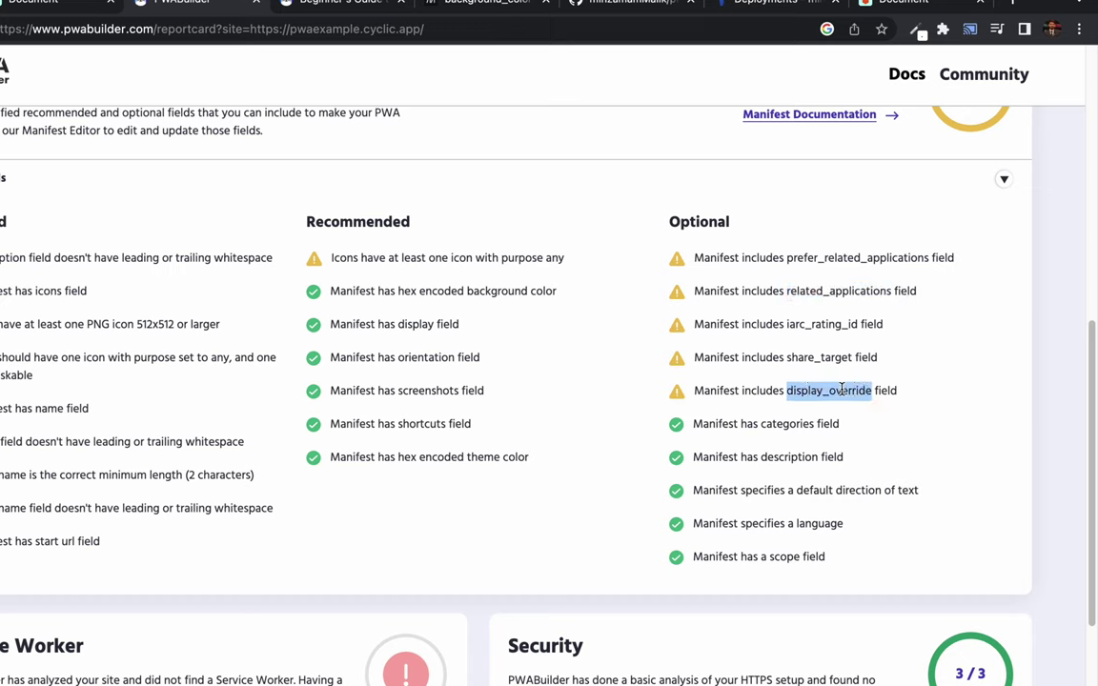
{"action": "left_click", "coordinate": [813, 388]}
{"action": "scroll", "coordinate": [779, 404], "scroll_direction": "down", "scroll_amount": 2}
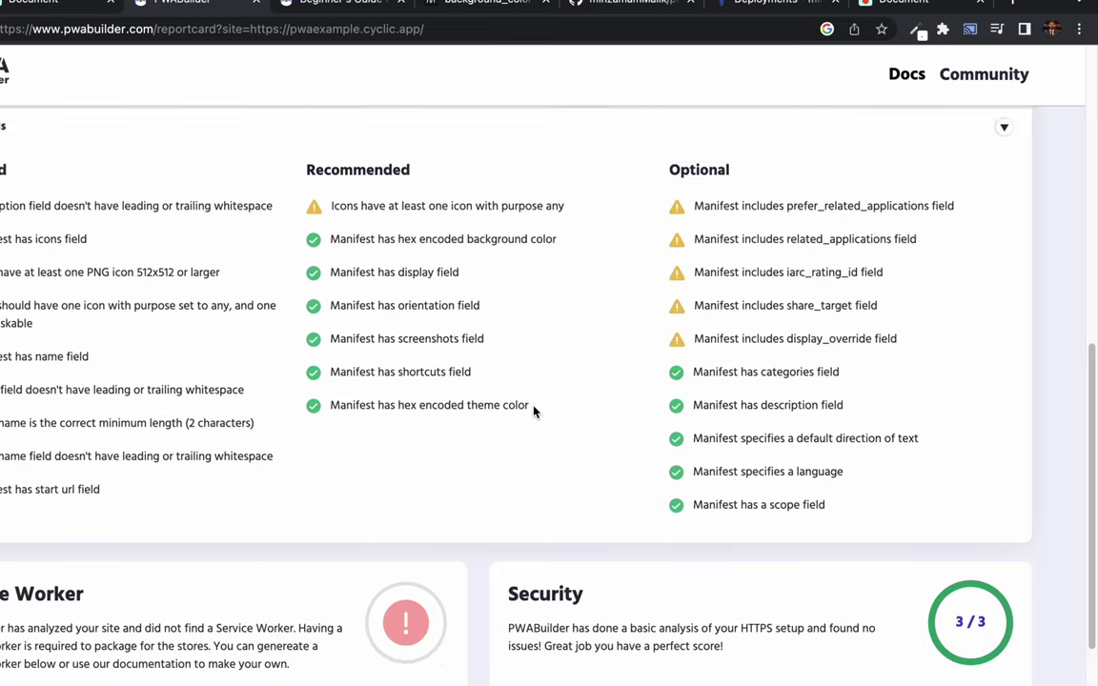
- Reload the PWABuilder report and review its Manifest and Service Worker summaries
{"action": "key", "text": "super+r"}
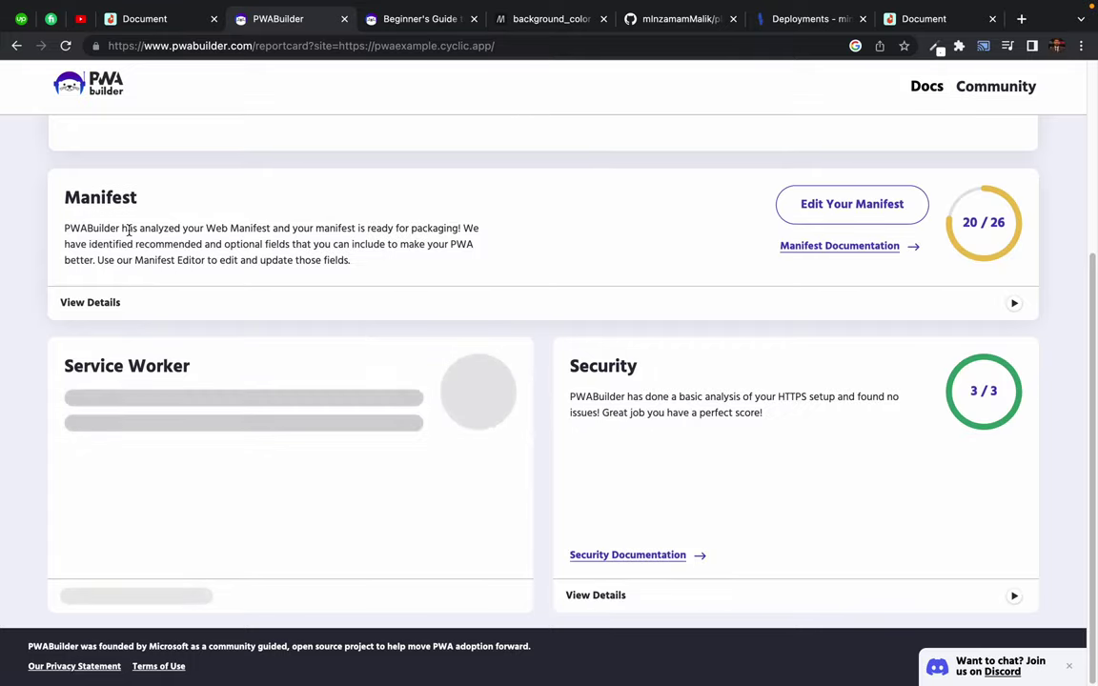
{"action": "scroll", "coordinate": [309, 533], "scroll_direction": "down", "scroll_amount": 1}
{"action": "scroll", "coordinate": [334, 315], "scroll_direction": "down", "scroll_amount": 1}
{"action": "left_click_drag", "start_coordinate": [140, 226], "coordinate": [392, 248]}
{"action": "left_click", "coordinate": [394, 254]}
{"action": "scroll", "coordinate": [394, 252], "scroll_direction": "down", "scroll_amount": 1}
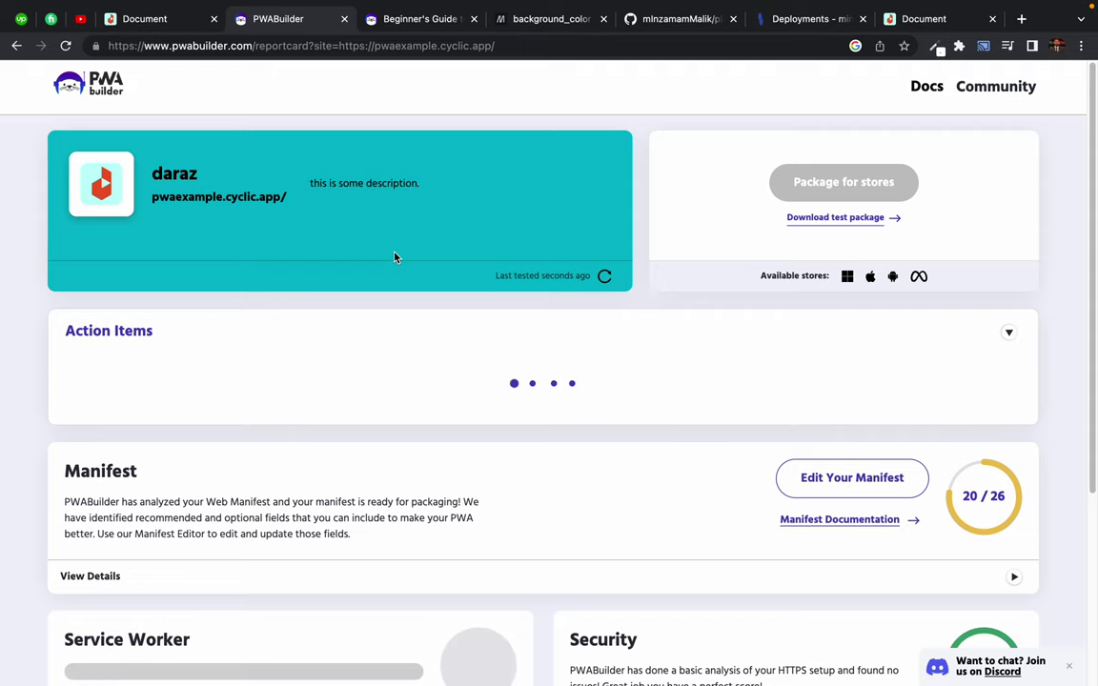
{"action": "scroll", "coordinate": [422, 394], "scroll_direction": "down", "scroll_amount": 5}
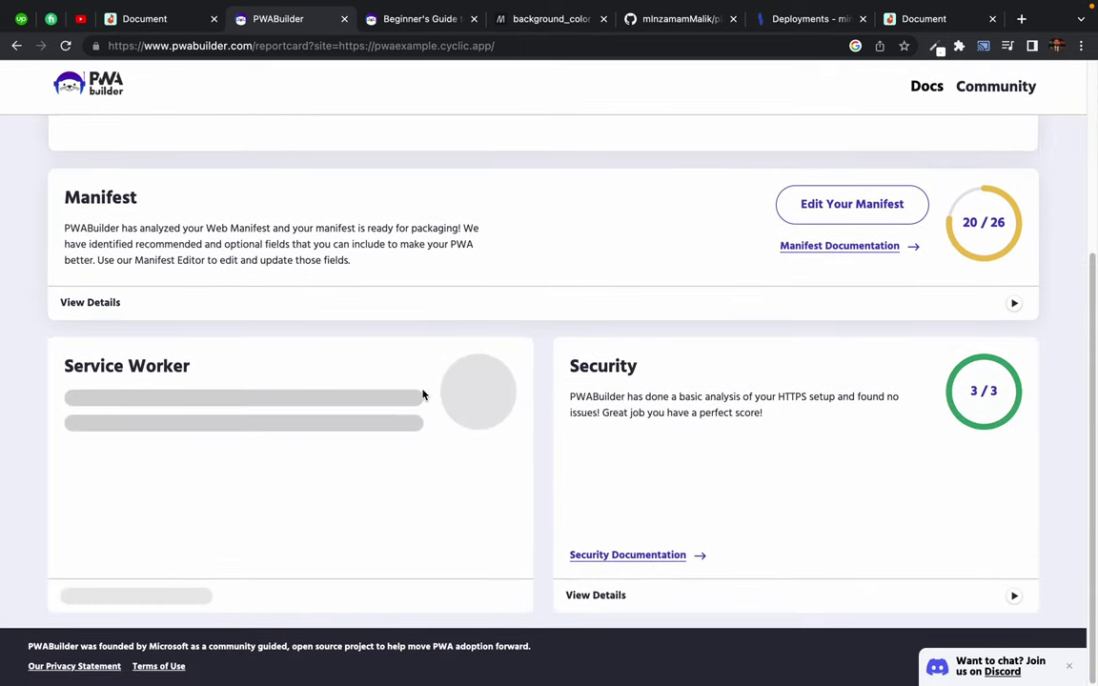
{"action": "scroll", "coordinate": [423, 393], "scroll_direction": "up", "scroll_amount": 3}
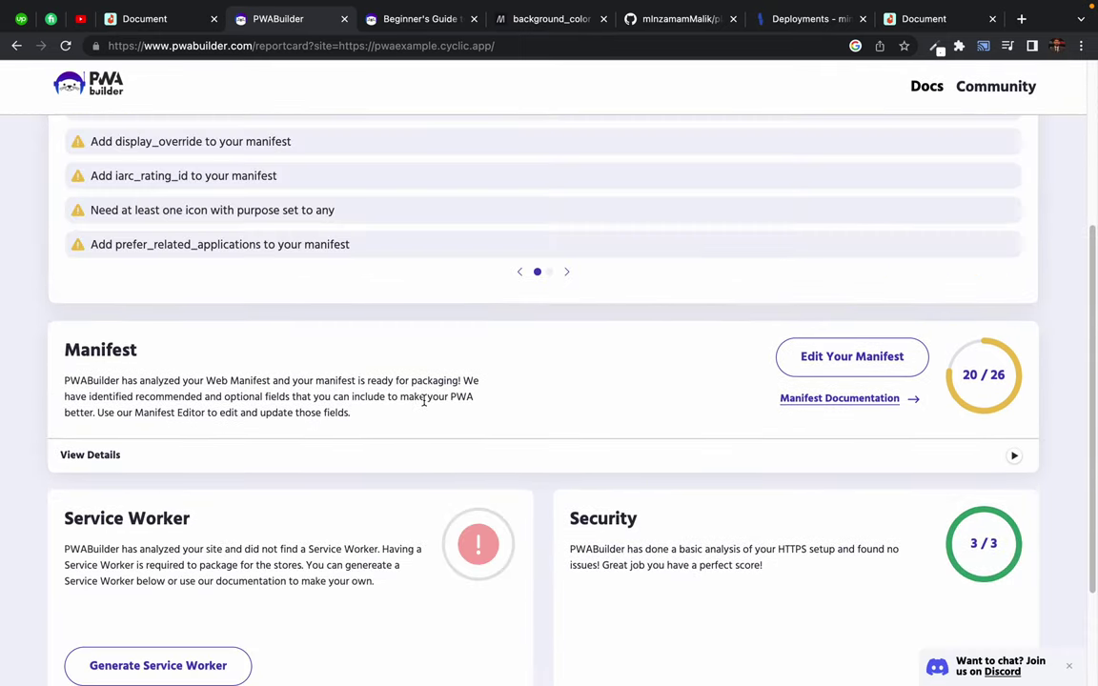
{"action": "scroll", "coordinate": [422, 401], "scroll_direction": "down", "scroll_amount": 3}
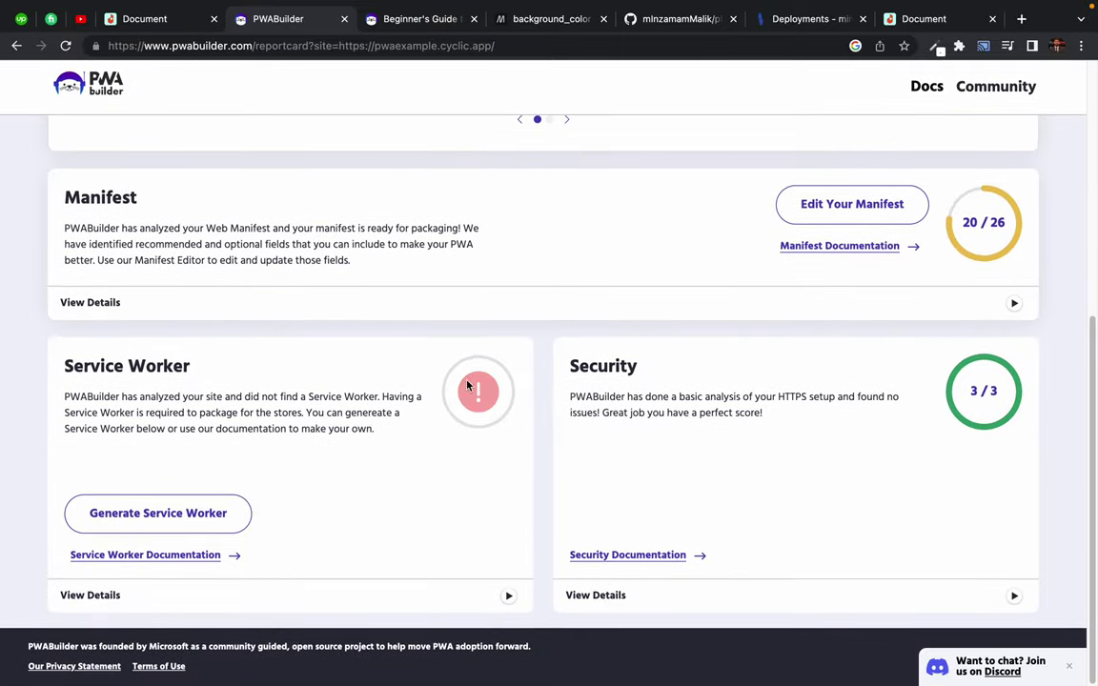
- Expand the Service Worker details and examine the required service worker and recommended offline checks
{"action": "left_click", "coordinate": [228, 593]}
{"action": "scroll", "coordinate": [231, 596], "scroll_direction": "down", "scroll_amount": 5}
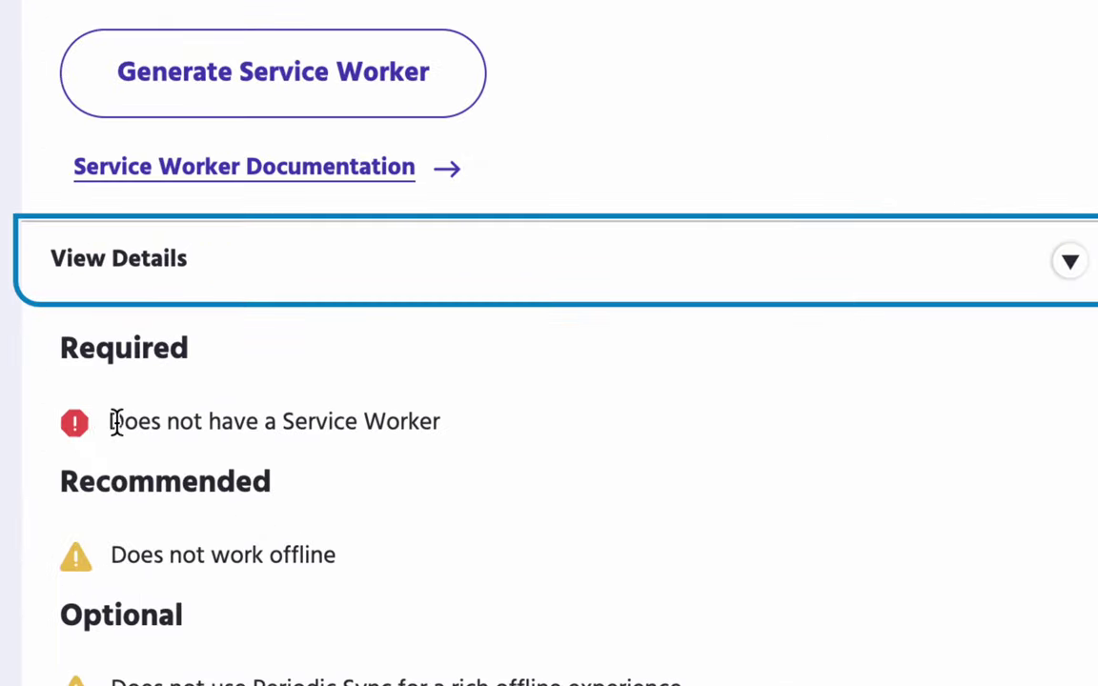
{"action": "left_click_drag", "start_coordinate": [87, 432], "coordinate": [182, 433]}
{"action": "triple_click", "coordinate": [326, 426]}
{"action": "left_click", "coordinate": [360, 423]}
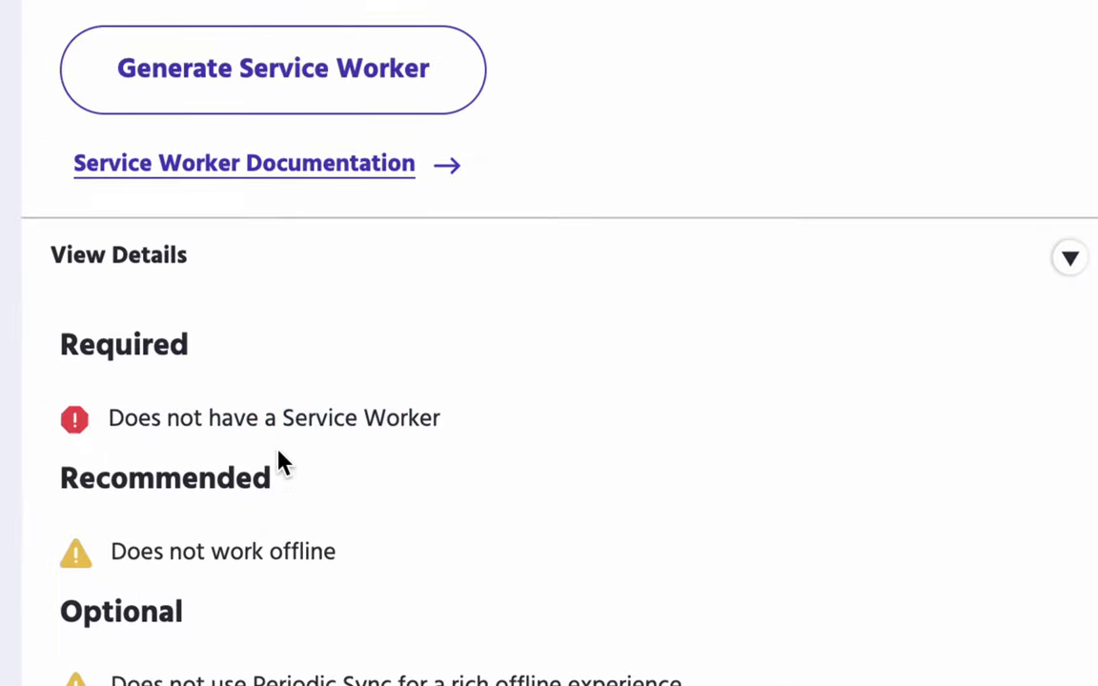
{"action": "left_click_drag", "start_coordinate": [108, 554], "coordinate": [305, 555]}
{"action": "left_click", "coordinate": [321, 556]}
{"action": "double_click", "coordinate": [315, 556]}
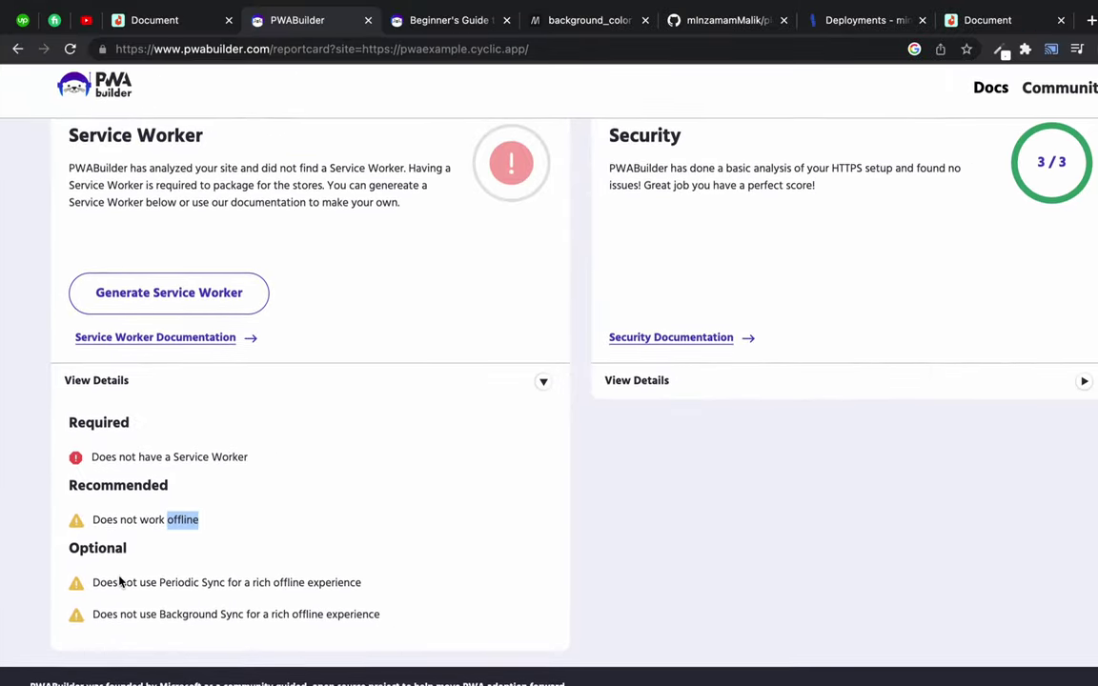
{"action": "triple_click", "coordinate": [98, 530]}
{"action": "left_click", "coordinate": [120, 629]}
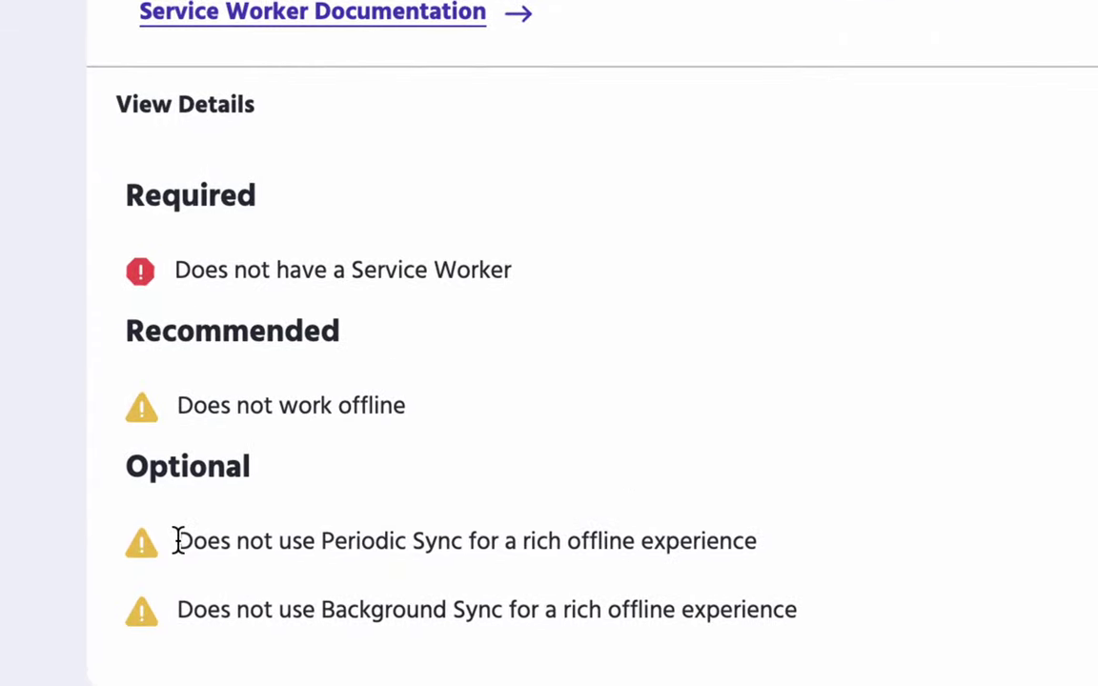
- Examine the optional Periodic Sync and Background Sync checks, then reread the recommended offline check
{"action": "left_click_drag", "start_coordinate": [177, 540], "coordinate": [426, 534]}
{"action": "left_click", "coordinate": [375, 535]}
{"action": "left_click_drag", "start_coordinate": [516, 541], "coordinate": [634, 541]}
{"action": "left_click", "coordinate": [674, 539]}
{"action": "left_click_drag", "start_coordinate": [222, 610], "coordinate": [386, 610]}
{"action": "left_click", "coordinate": [405, 609]}
{"action": "left_click_drag", "start_coordinate": [479, 608], "coordinate": [720, 606]}
{"action": "left_click", "coordinate": [532, 529]}
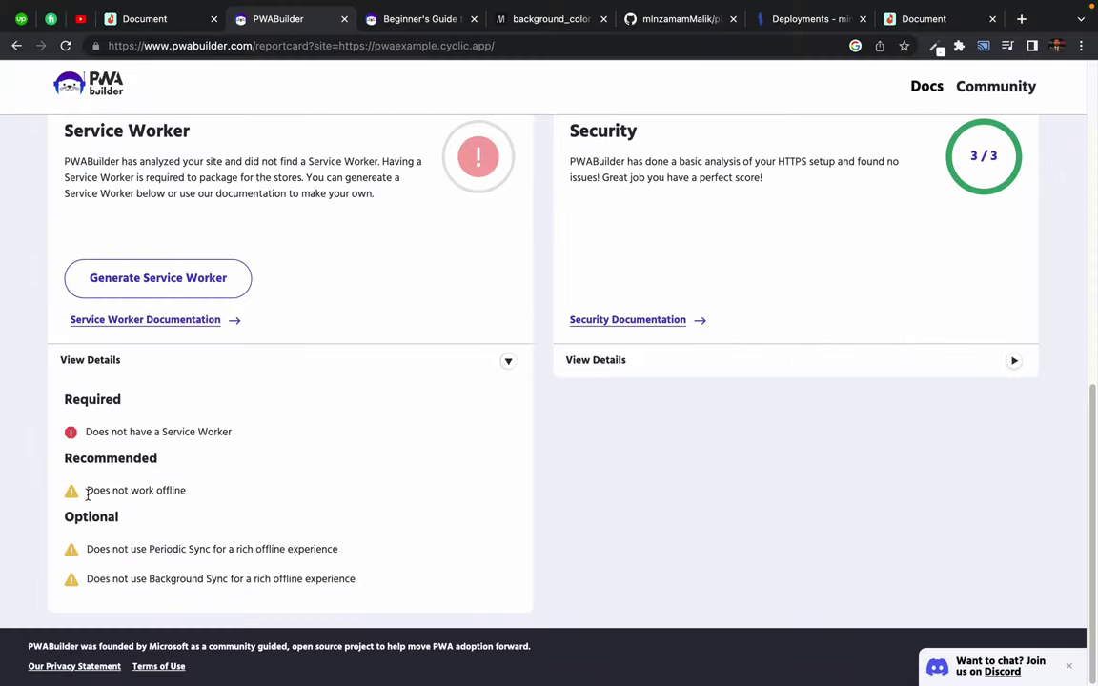
{"action": "left_click_drag", "start_coordinate": [86, 491], "coordinate": [187, 492]}
{"action": "left_click", "coordinate": [109, 495]}
- Open the service worker generator from the report and look through the Offline Pages code
{"action": "left_click", "coordinate": [137, 278]}
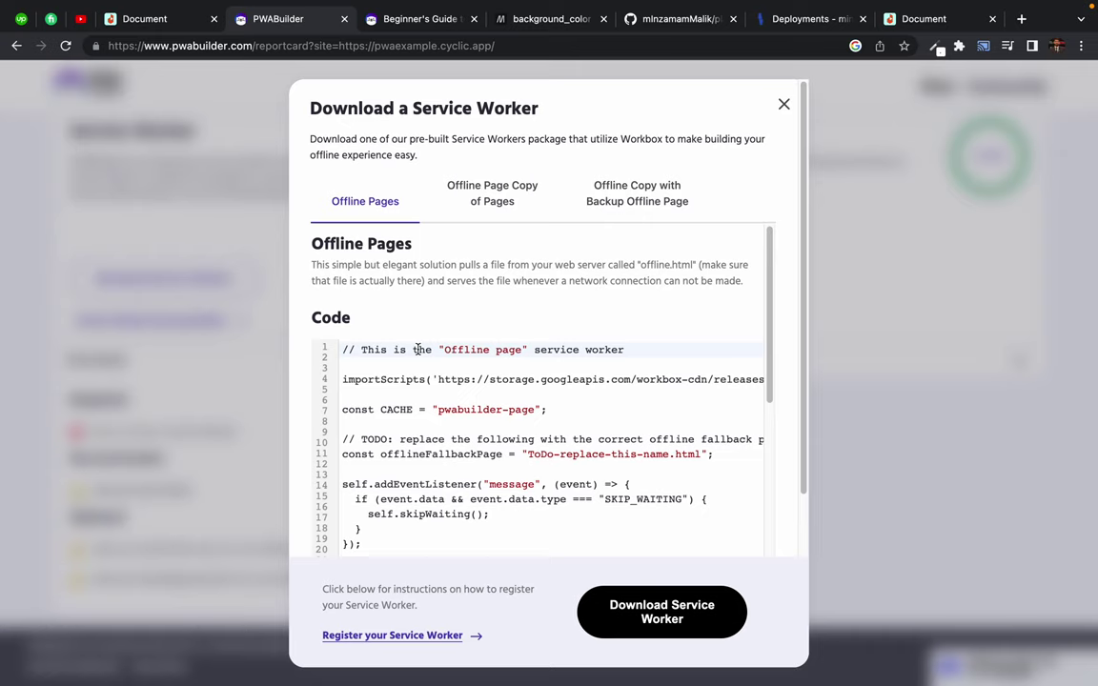
{"action": "scroll", "coordinate": [416, 426], "scroll_direction": "down", "scroll_amount": 5}
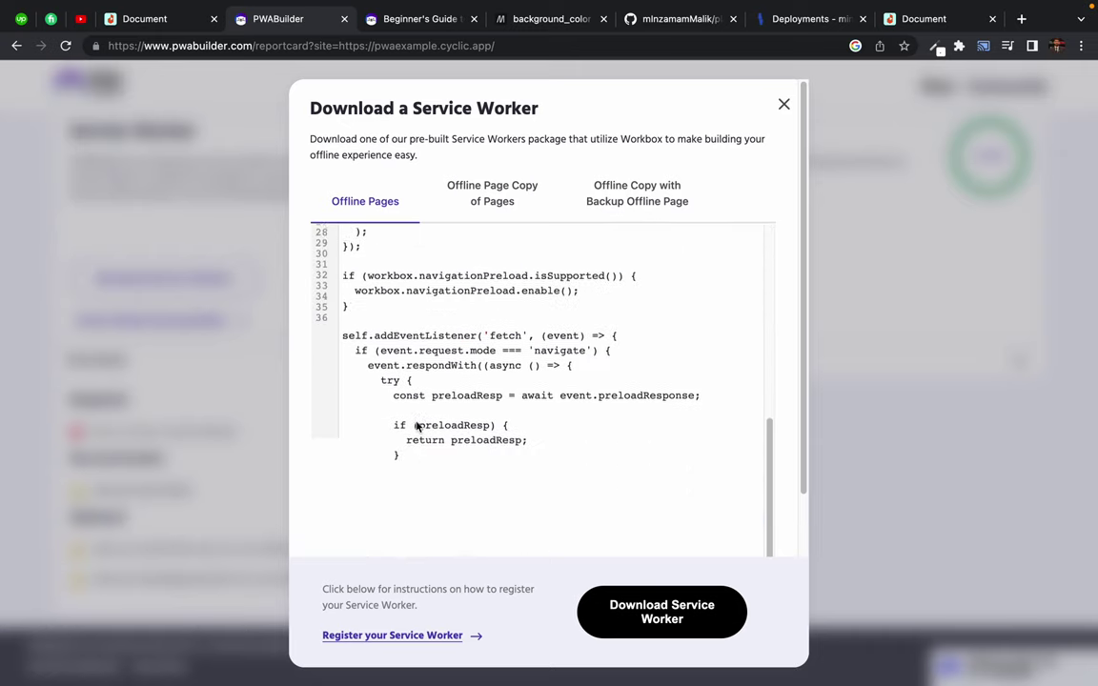
{"action": "scroll", "coordinate": [442, 361], "scroll_direction": "up", "scroll_amount": 5}
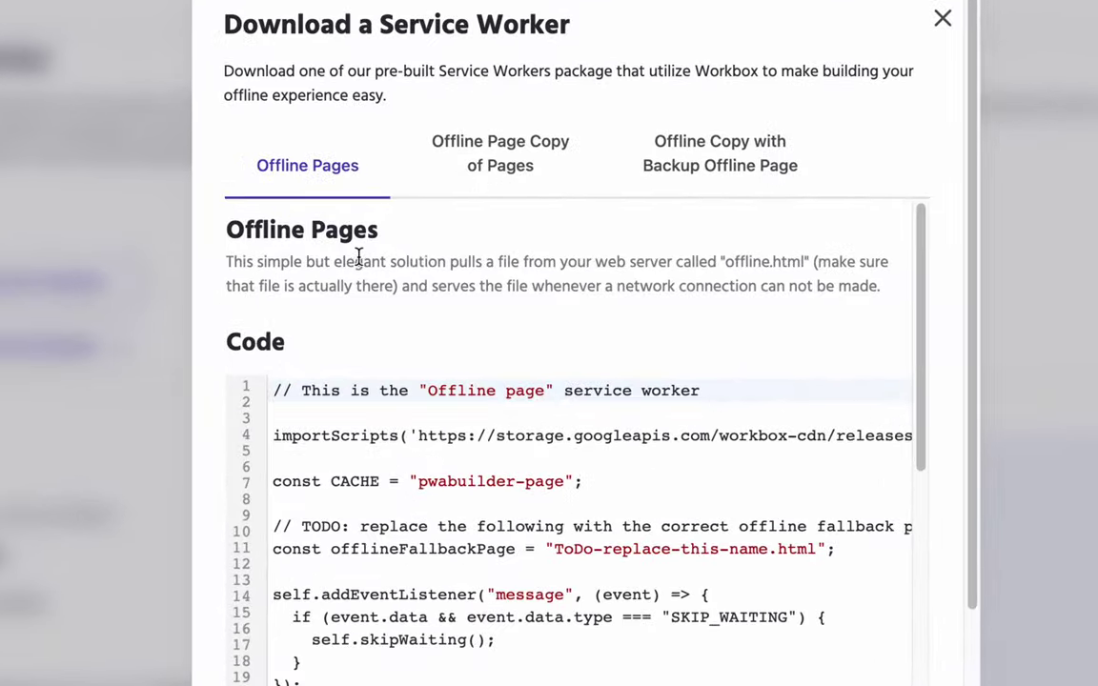
- Read the Offline Pages description about serving offline.html without a network connection, and skim its code again
{"action": "left_click_drag", "start_coordinate": [308, 265], "coordinate": [337, 266]}
{"action": "double_click", "coordinate": [280, 263]}
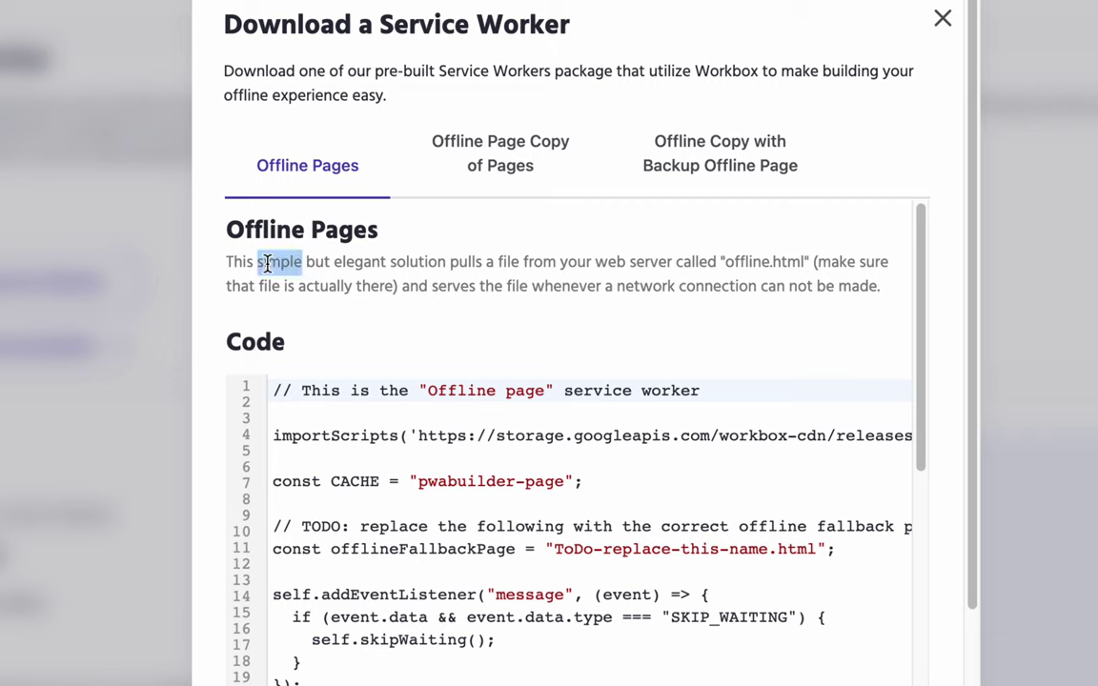
{"action": "double_click", "coordinate": [359, 262]}
{"action": "double_click", "coordinate": [415, 262]}
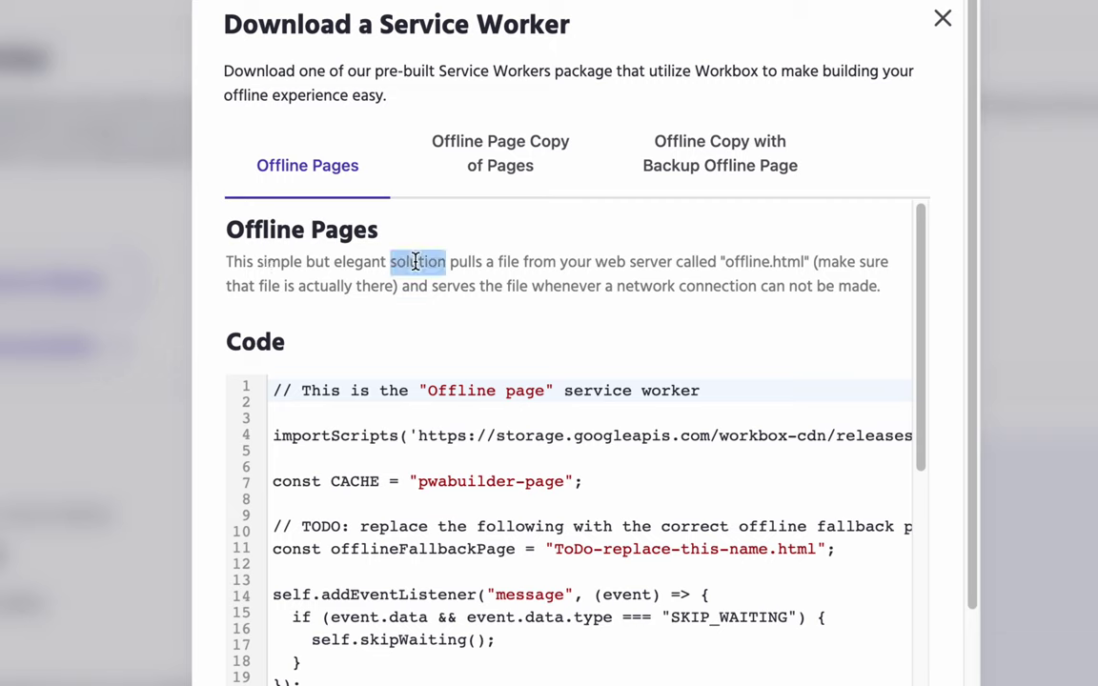
{"action": "double_click", "coordinate": [576, 261]}
{"action": "double_click", "coordinate": [740, 262]}
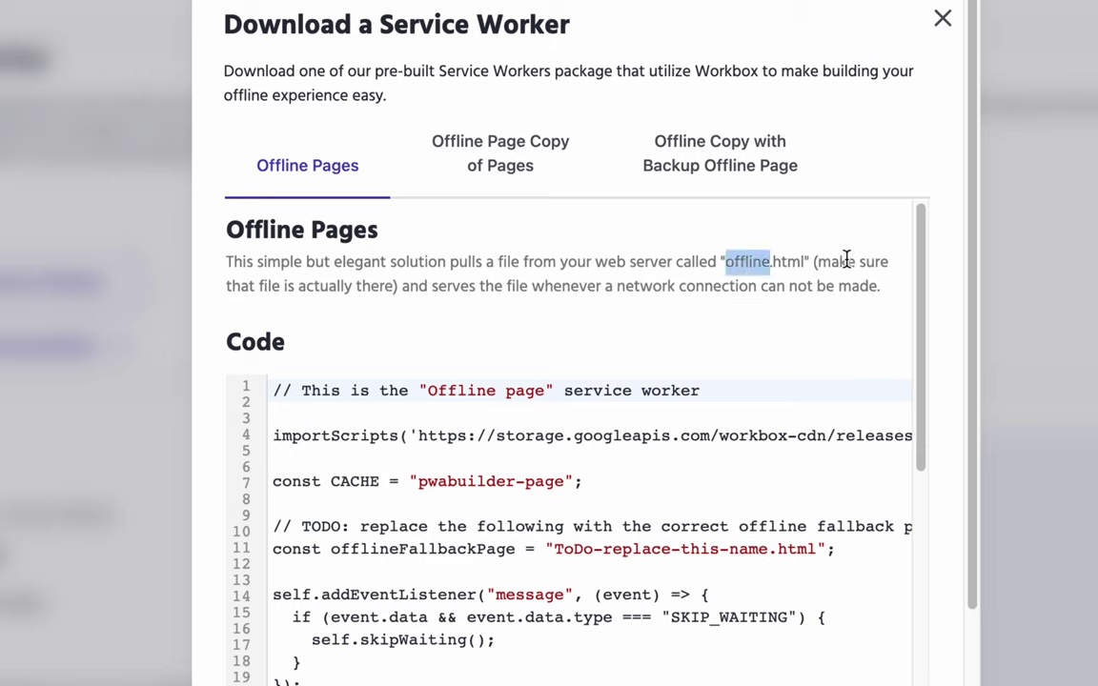
{"action": "left_click", "coordinate": [230, 291]}
{"action": "left_click_drag", "start_coordinate": [229, 291], "coordinate": [855, 283]}
{"action": "left_click", "coordinate": [407, 287]}
{"action": "left_click", "coordinate": [851, 283]}
{"action": "triple_click", "coordinate": [713, 284]}
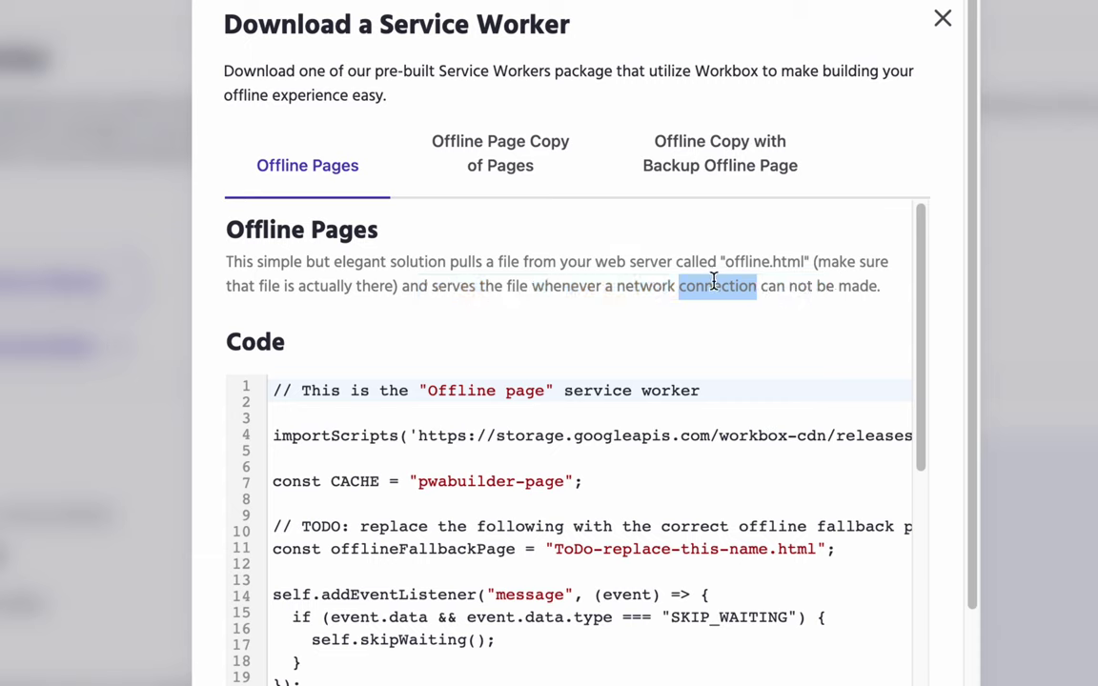
{"action": "left_click", "coordinate": [713, 282]}
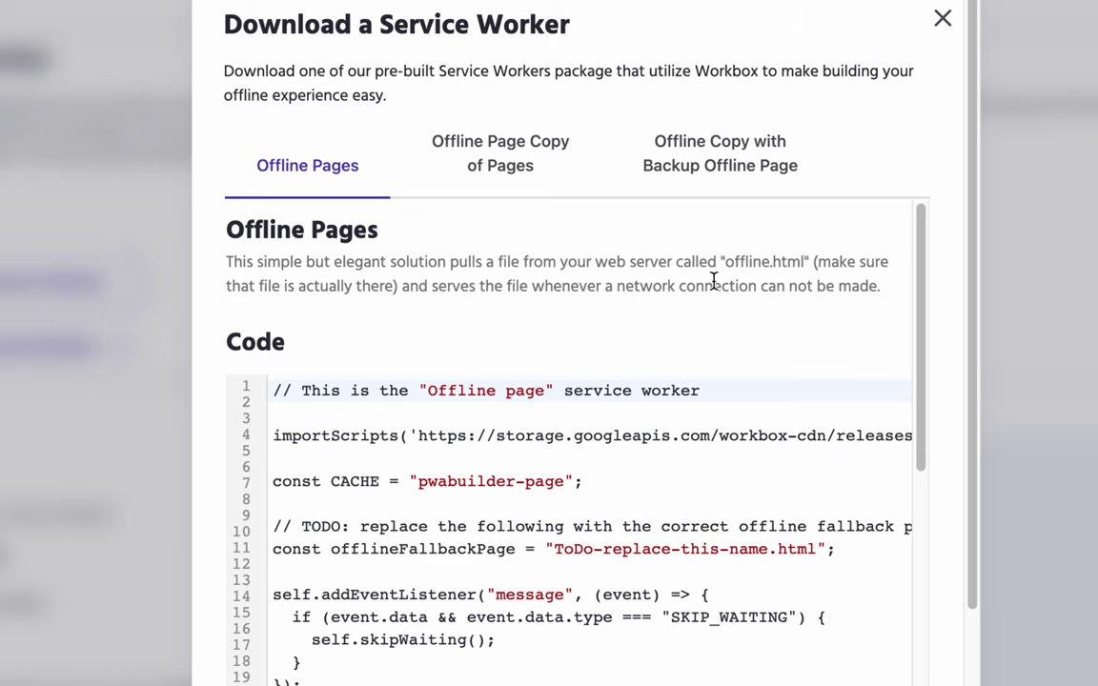
{"action": "scroll", "coordinate": [543, 436], "scroll_direction": "down", "scroll_amount": 5}
{"action": "scroll", "coordinate": [544, 435], "scroll_direction": "up", "scroll_amount": 5}
- Show the Offline Page Copy of Pages service worker option and read how it caches visited pages
{"action": "left_click", "coordinate": [501, 155]}
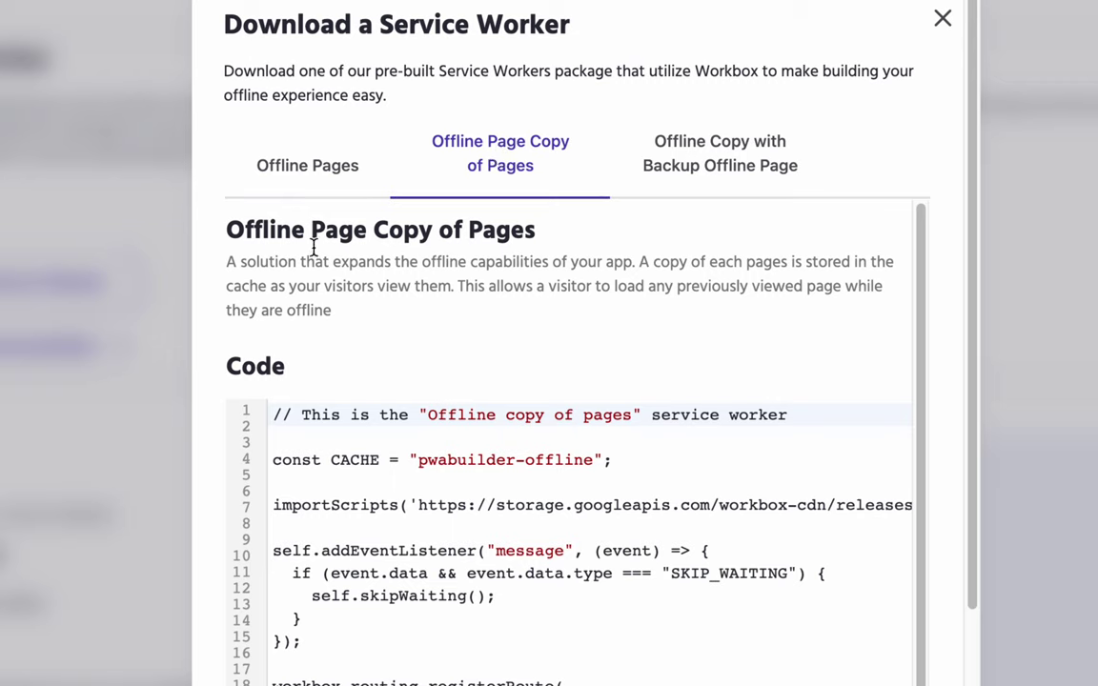
{"action": "left_click_drag", "start_coordinate": [314, 247], "coordinate": [448, 262]}
{"action": "left_click", "coordinate": [486, 270]}
{"action": "left_click_drag", "start_coordinate": [238, 264], "coordinate": [544, 270]}
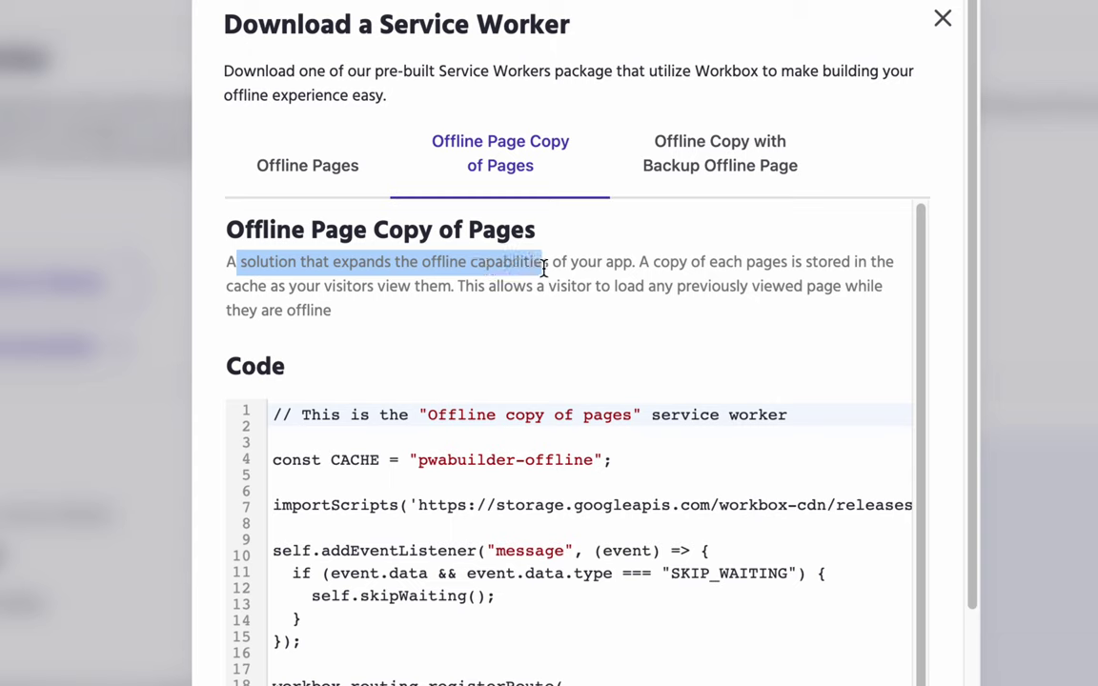
{"action": "left_click", "coordinate": [544, 270]}
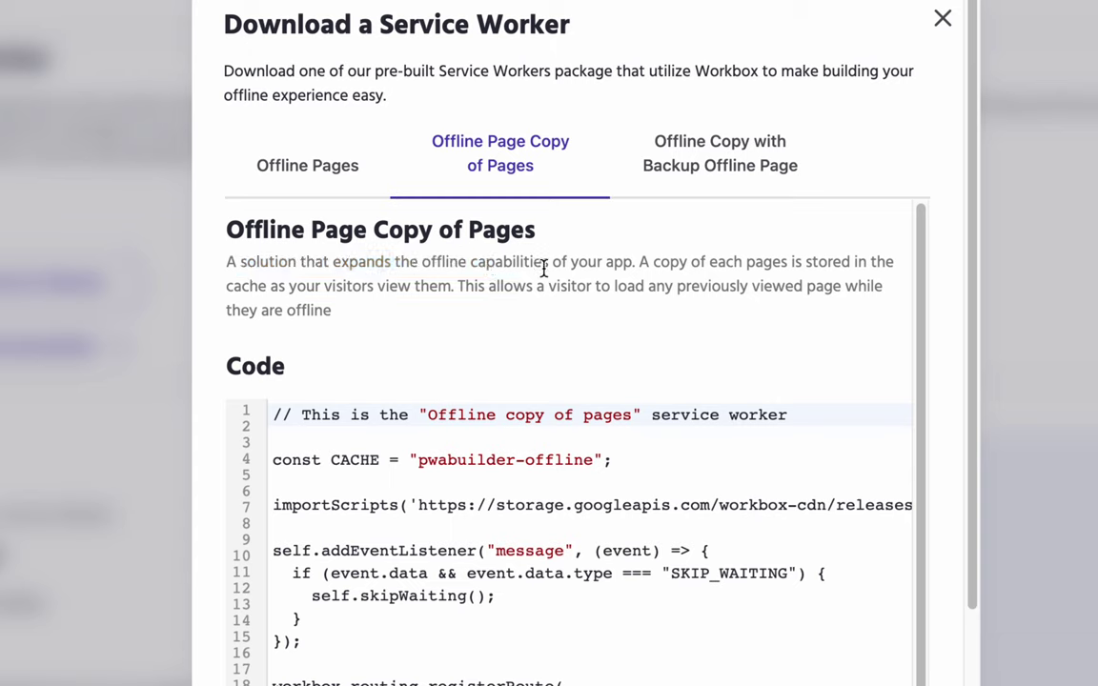
{"action": "triple_click", "coordinate": [497, 270]}
{"action": "left_click", "coordinate": [520, 263]}
{"action": "left_click_drag", "start_coordinate": [332, 261], "coordinate": [425, 277]}
{"action": "left_click", "coordinate": [442, 282]}
{"action": "triple_click", "coordinate": [441, 282]}
{"action": "scroll", "coordinate": [387, 368], "scroll_direction": "down", "scroll_amount": 2}
{"action": "scroll", "coordinate": [579, 289], "scroll_direction": "up", "scroll_amount": 2}
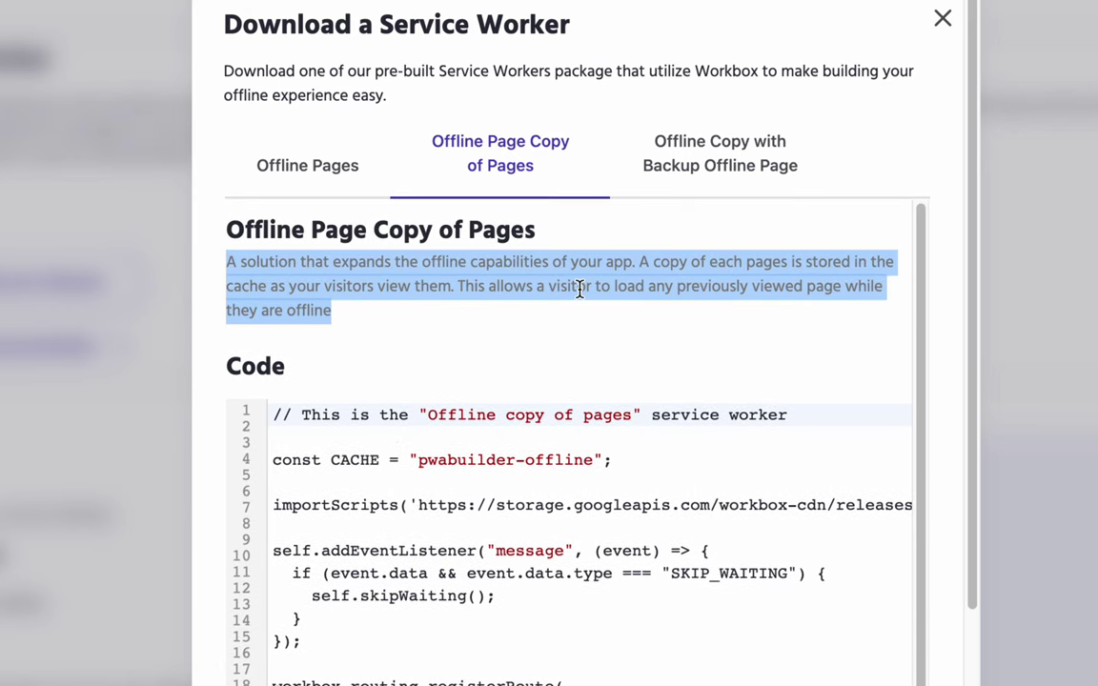
- Show the Offline Copy with Backup Offline Page service worker option and read how it stores visited pages
{"action": "left_click", "coordinate": [698, 174]}
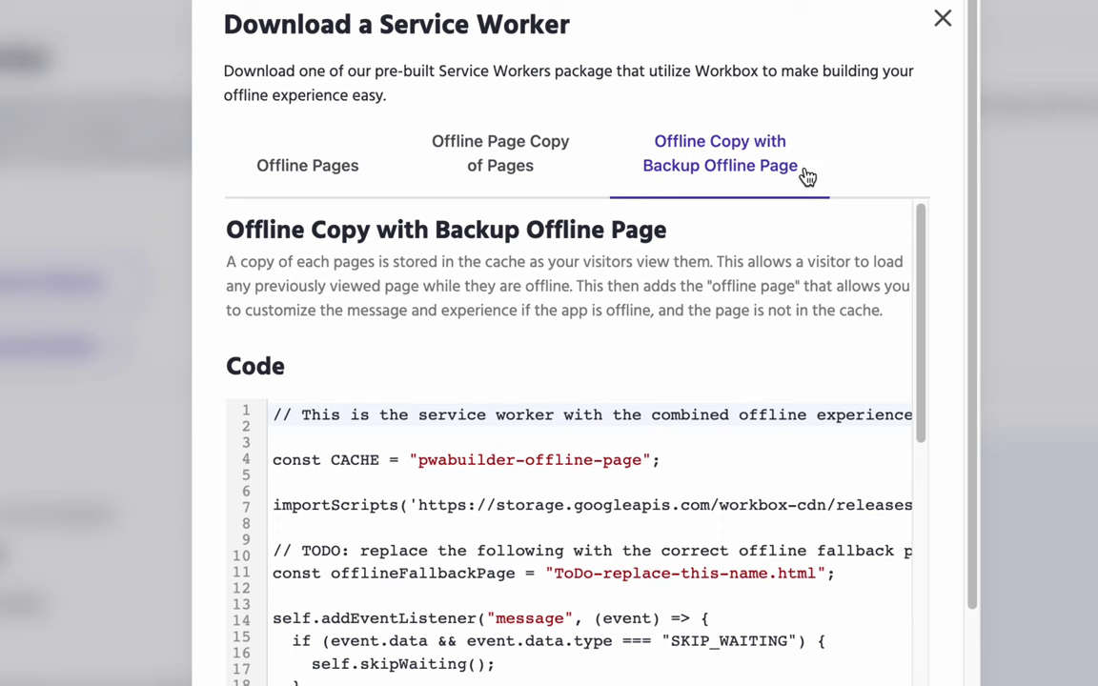
{"action": "scroll", "coordinate": [440, 313], "scroll_direction": "down", "scroll_amount": 3}
{"action": "scroll", "coordinate": [441, 313], "scroll_direction": "up", "scroll_amount": 3}
{"action": "left_click_drag", "start_coordinate": [225, 261], "coordinate": [362, 262]}
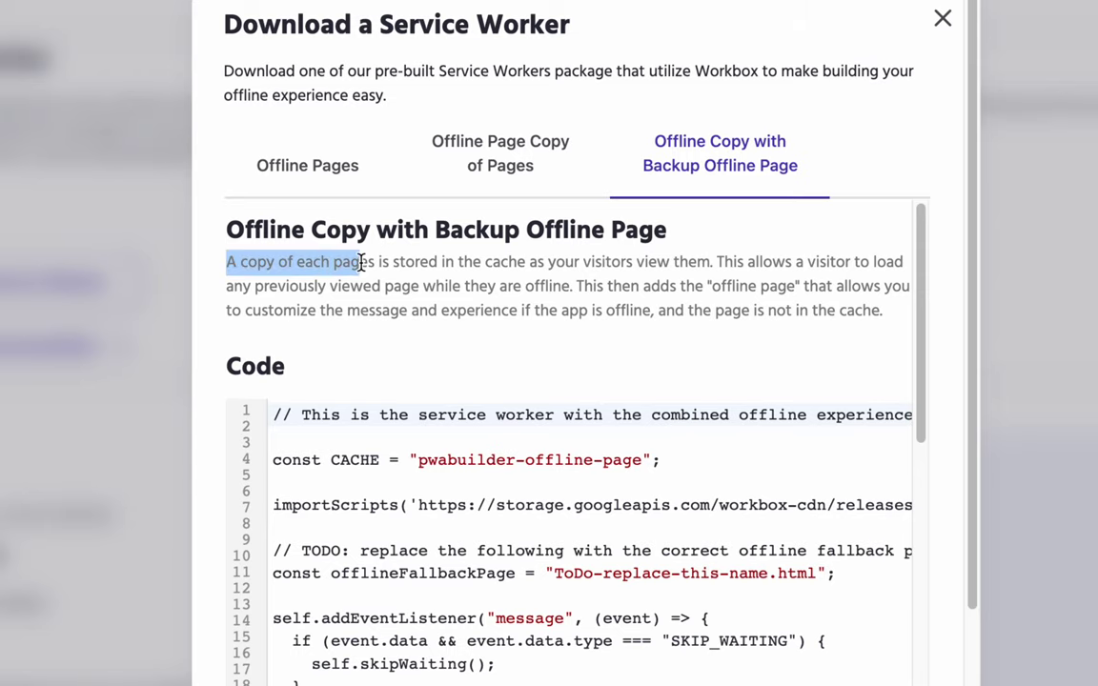
{"action": "left_click", "coordinate": [362, 262]}
{"action": "double_click", "coordinate": [503, 261]}
{"action": "left_click", "coordinate": [584, 261]}
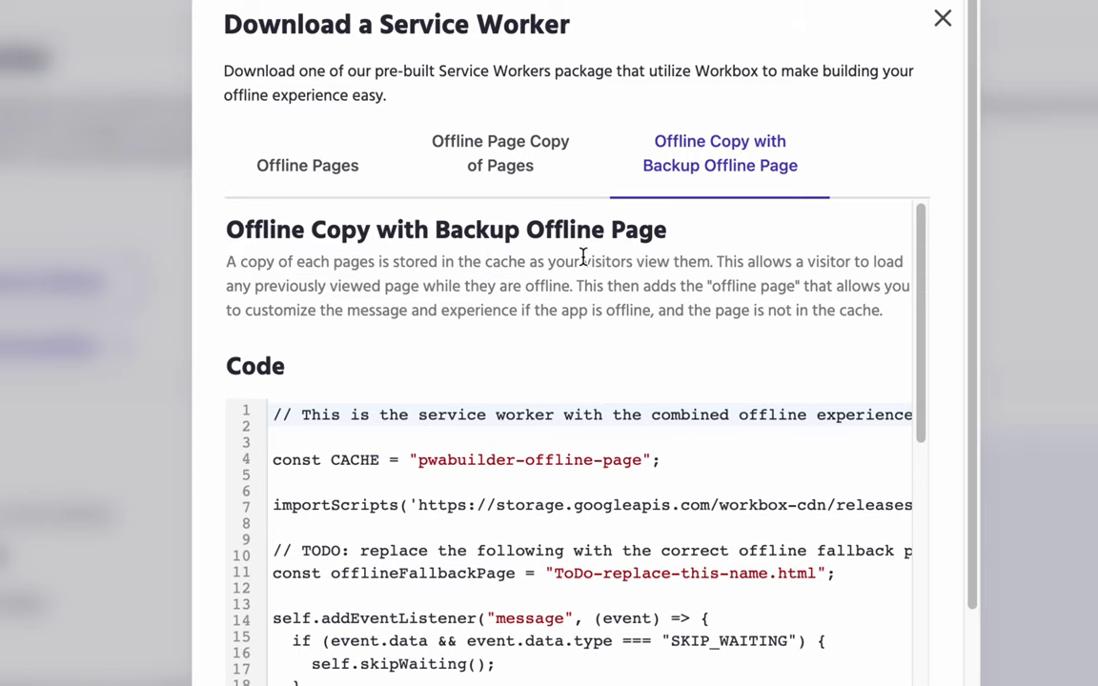
- Compare with the Offline Page Copy of Pages description, rereading how visited pages are cached and loaded offline
{"action": "left_click", "coordinate": [483, 172]}
{"action": "left_click_drag", "start_coordinate": [258, 261], "coordinate": [510, 259]}
{"action": "left_click", "coordinate": [529, 259]}
{"action": "left_click_drag", "start_coordinate": [644, 265], "coordinate": [885, 260]}
{"action": "left_click", "coordinate": [884, 261]}
{"action": "left_click_drag", "start_coordinate": [264, 286], "coordinate": [375, 287]}
{"action": "left_click", "coordinate": [451, 259]}
- Read the Offline Copy with Backup Offline Page description about the customizable offline page for pages missing from the cache
{"action": "left_click", "coordinate": [710, 167]}
{"action": "left_click_drag", "start_coordinate": [246, 287], "coordinate": [726, 286]}
{"action": "double_click", "coordinate": [547, 287]}
{"action": "left_click", "coordinate": [750, 285]}
{"action": "double_click", "coordinate": [777, 285]}
{"action": "left_click", "coordinate": [783, 285]}
{"action": "left_click_drag", "start_coordinate": [274, 310], "coordinate": [728, 311]}
{"action": "left_click", "coordinate": [480, 312]}
{"action": "left_click", "coordinate": [679, 312]}
{"action": "left_click", "coordinate": [867, 309]}
- Review the Offline Page Copy of Pages code and download that service worker
{"action": "left_click", "coordinate": [508, 159]}
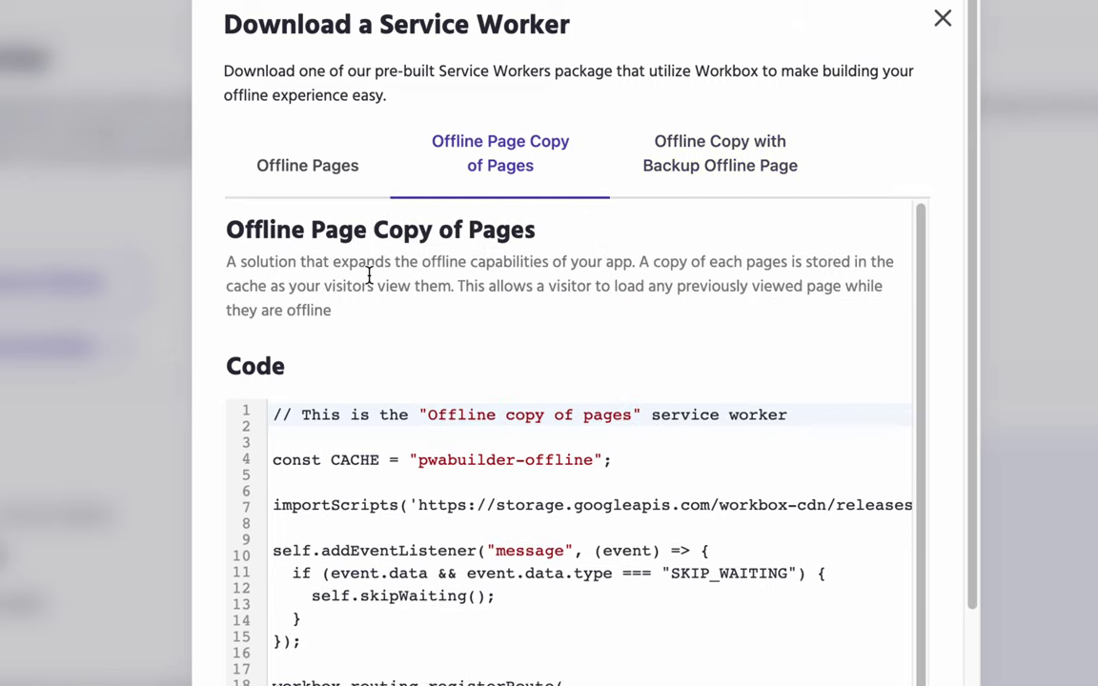
{"action": "scroll", "coordinate": [368, 275], "scroll_direction": "down", "scroll_amount": 1}
{"action": "scroll", "coordinate": [376, 448], "scroll_direction": "up", "scroll_amount": 1}
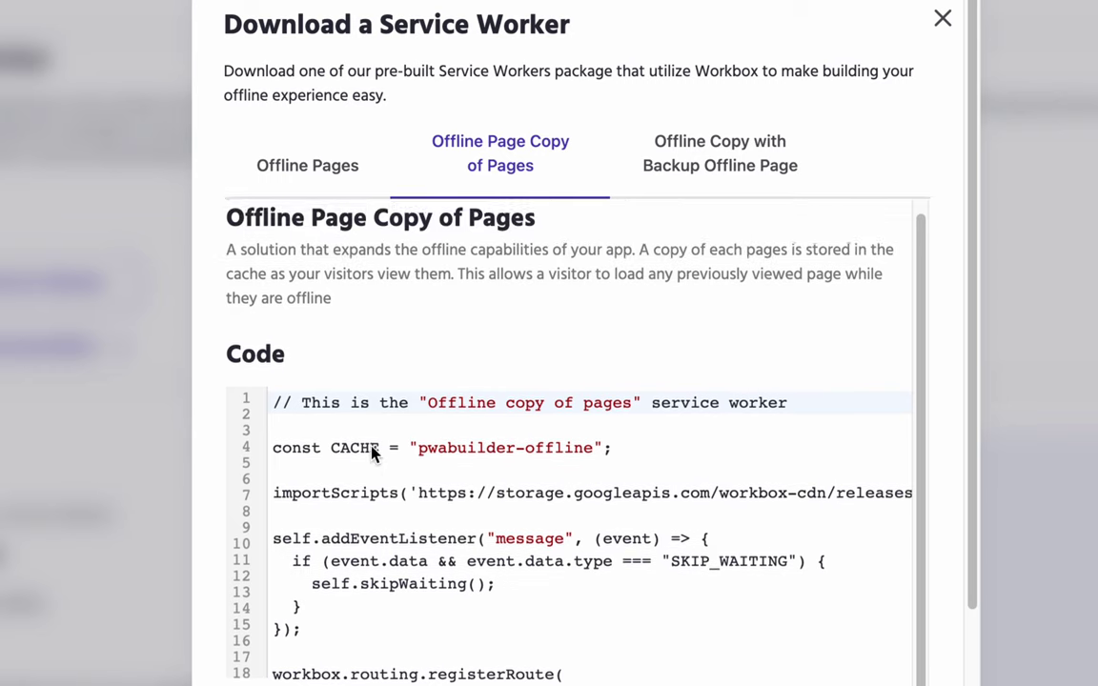
{"action": "scroll", "coordinate": [376, 448], "scroll_direction": "down", "scroll_amount": 1}
{"action": "scroll", "coordinate": [371, 534], "scroll_direction": "down", "scroll_amount": 2}
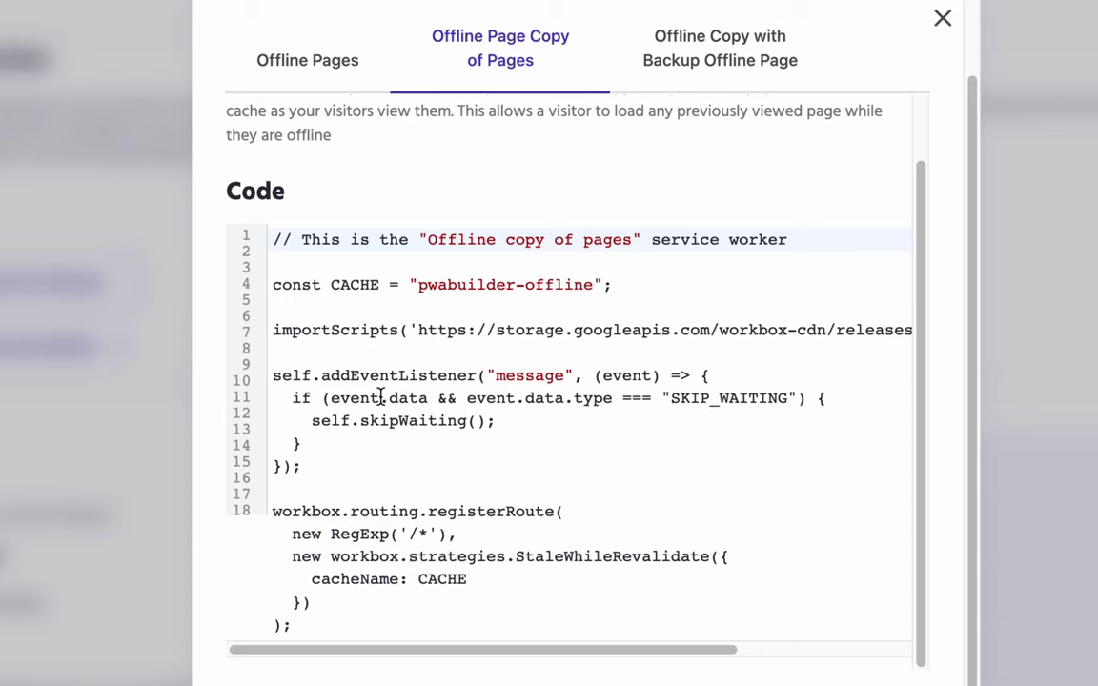
{"action": "scroll", "coordinate": [380, 396], "scroll_direction": "up", "scroll_amount": 2}
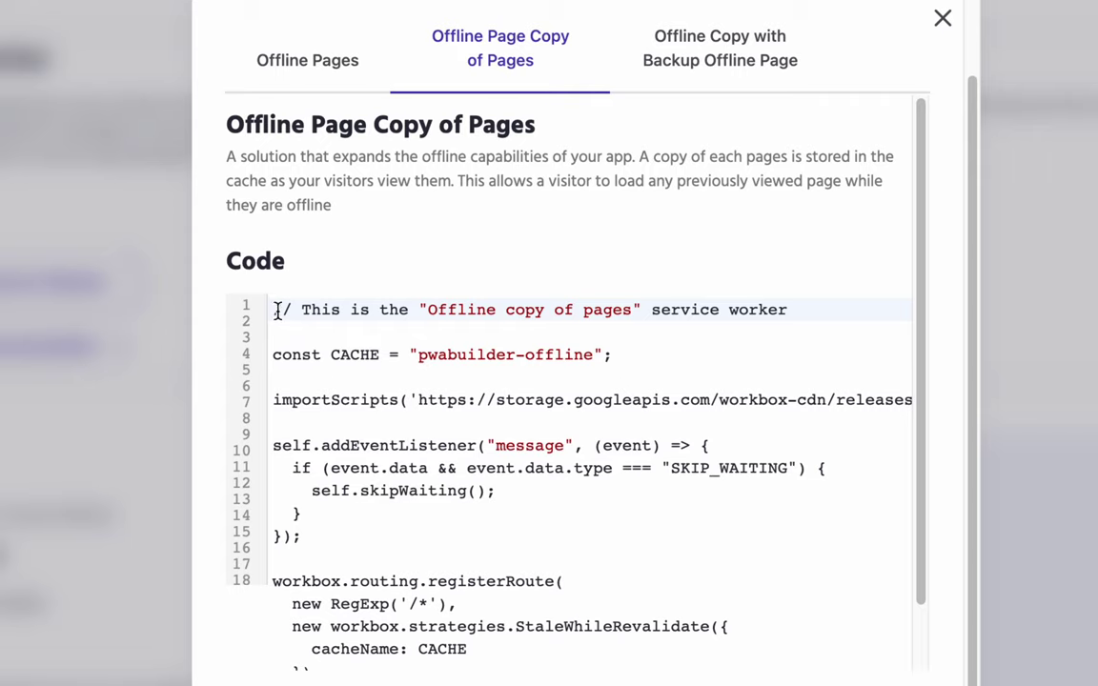
{"action": "scroll", "coordinate": [610, 315], "scroll_direction": "down", "scroll_amount": 1}
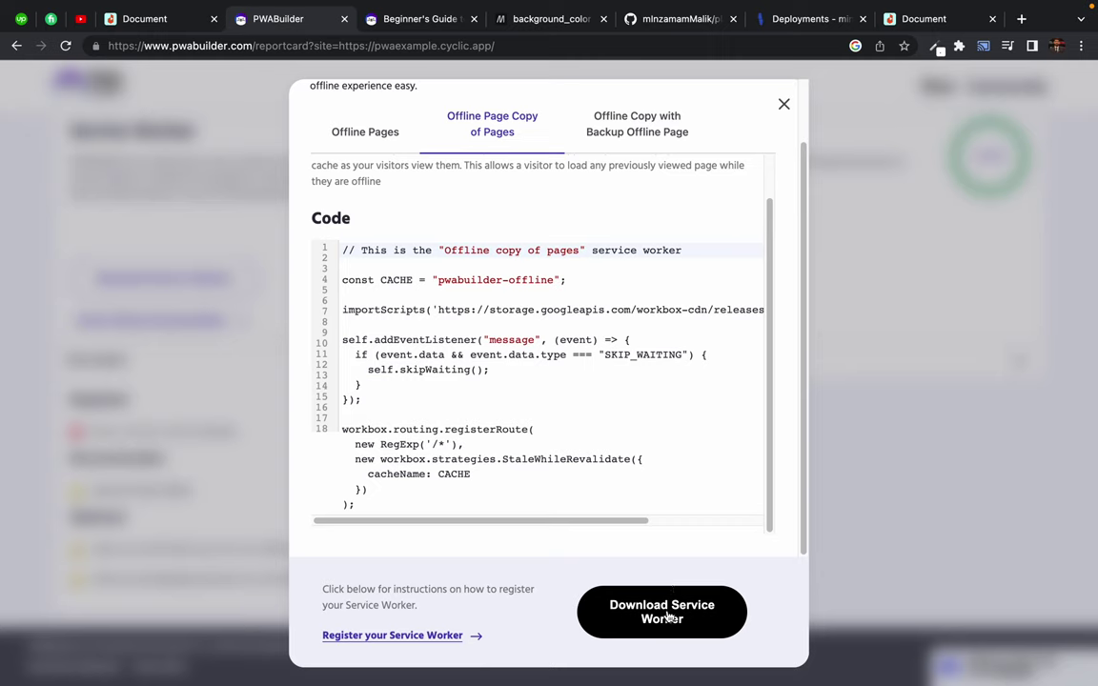
{"action": "left_click", "coordinate": [670, 617]}
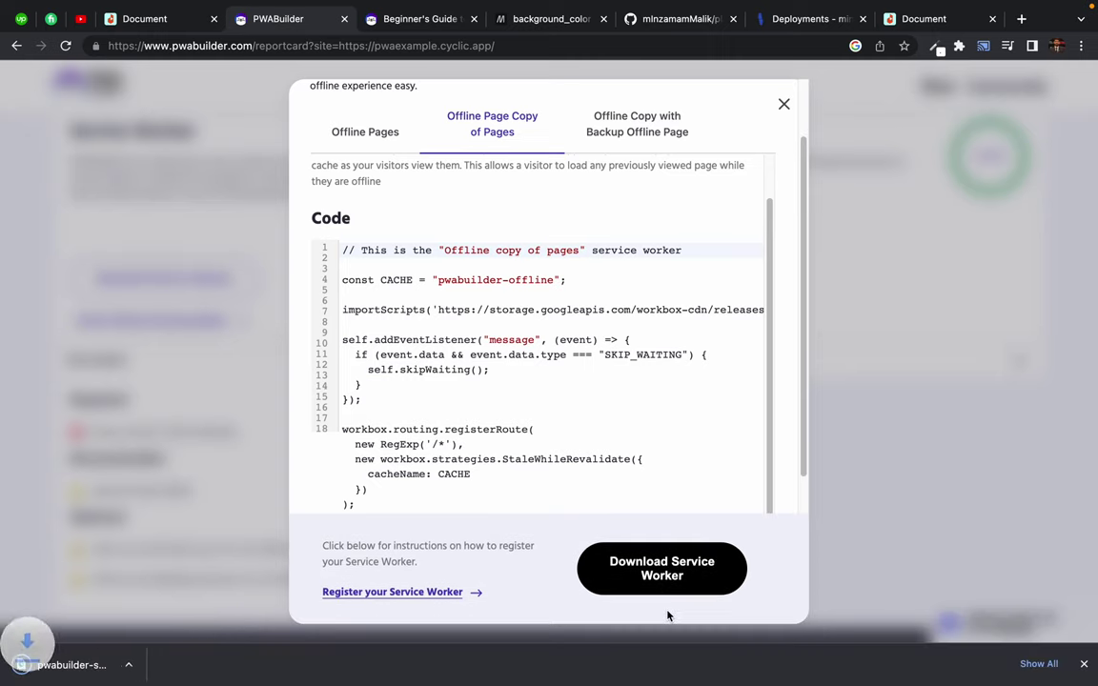
- Close the service worker generator, view the downloaded pwabuilder-sw (2).js in Microsoft Edge, and quit Edge
{"action": "left_click", "coordinate": [82, 665]}
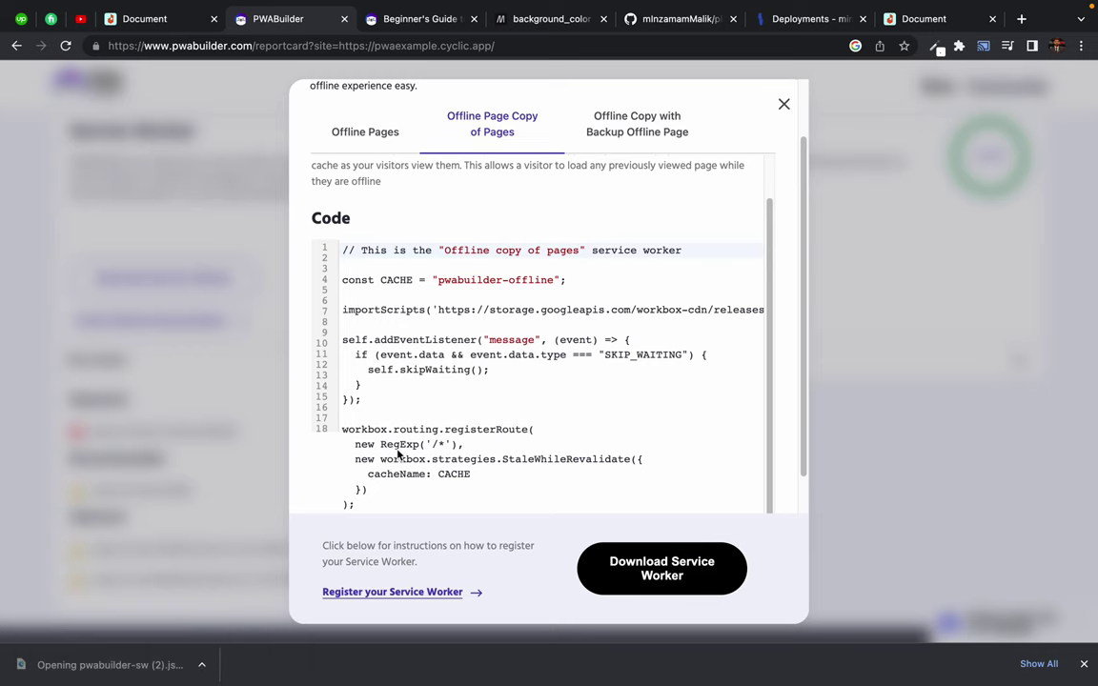
{"action": "left_click", "coordinate": [228, 279]}
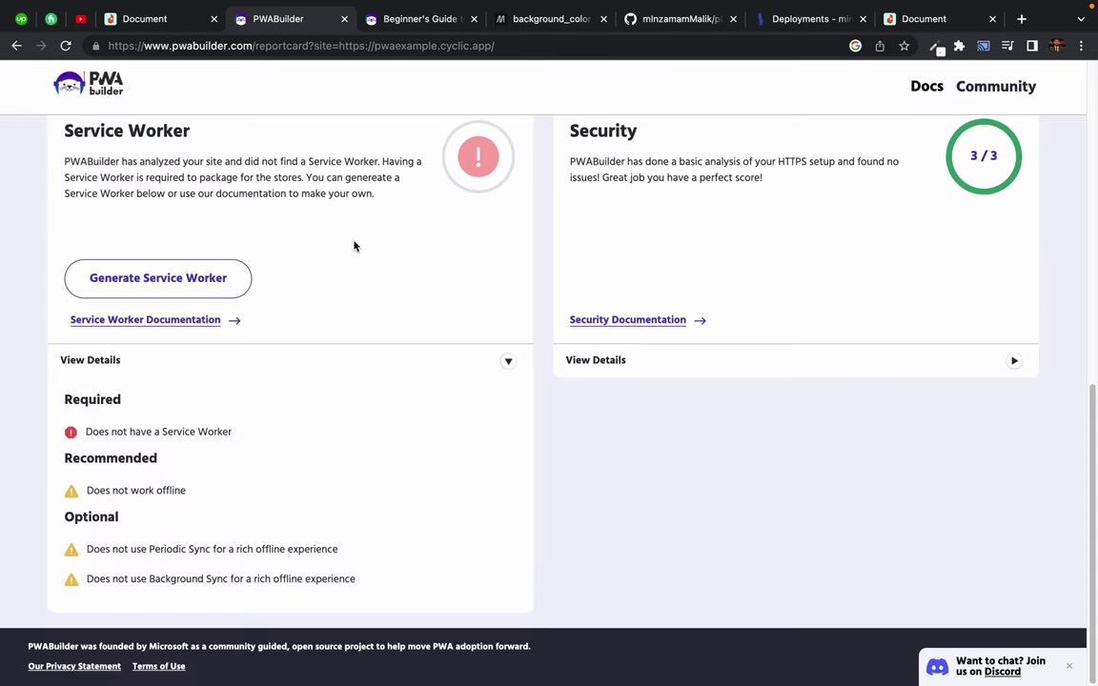
{"action": "key", "text": "super+Tab"}
{"action": "key", "text": "super+Tab"}
{"action": "key", "text": "super+Tab"}
{"action": "key", "text": "super+Tab"}
{"action": "key", "text": "super+Tab"}
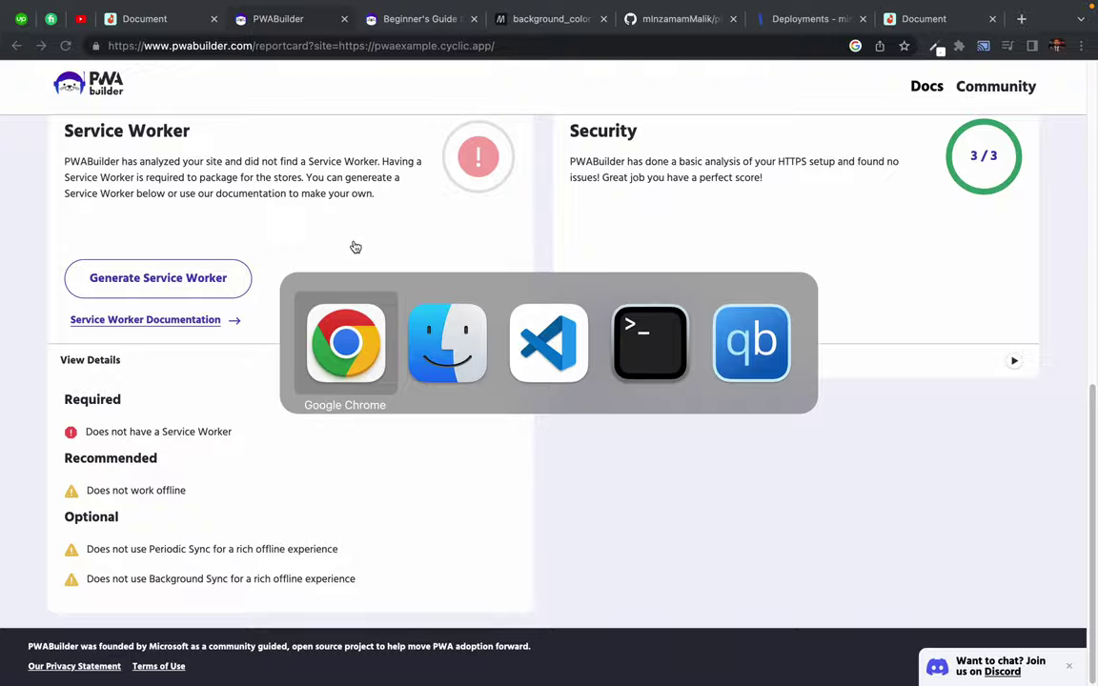
{"action": "key", "text": "Escape"}
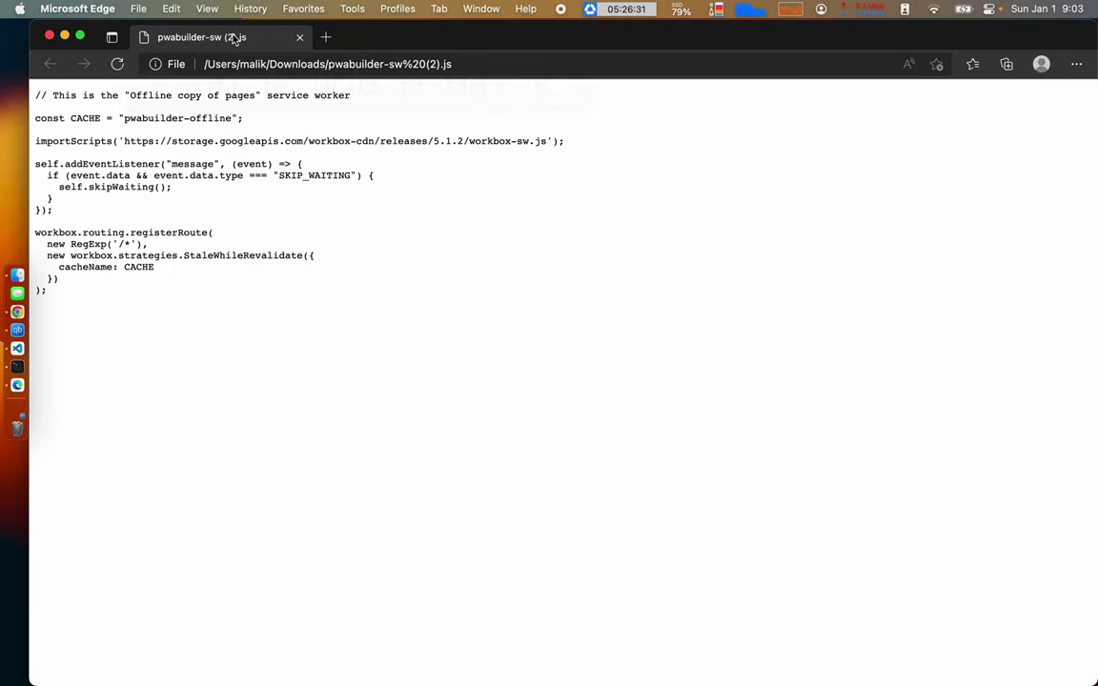
{"action": "key", "text": "super+Tab"}
{"action": "key", "text": "super+shift+Tab"}
{"action": "key", "text": "super+q"}
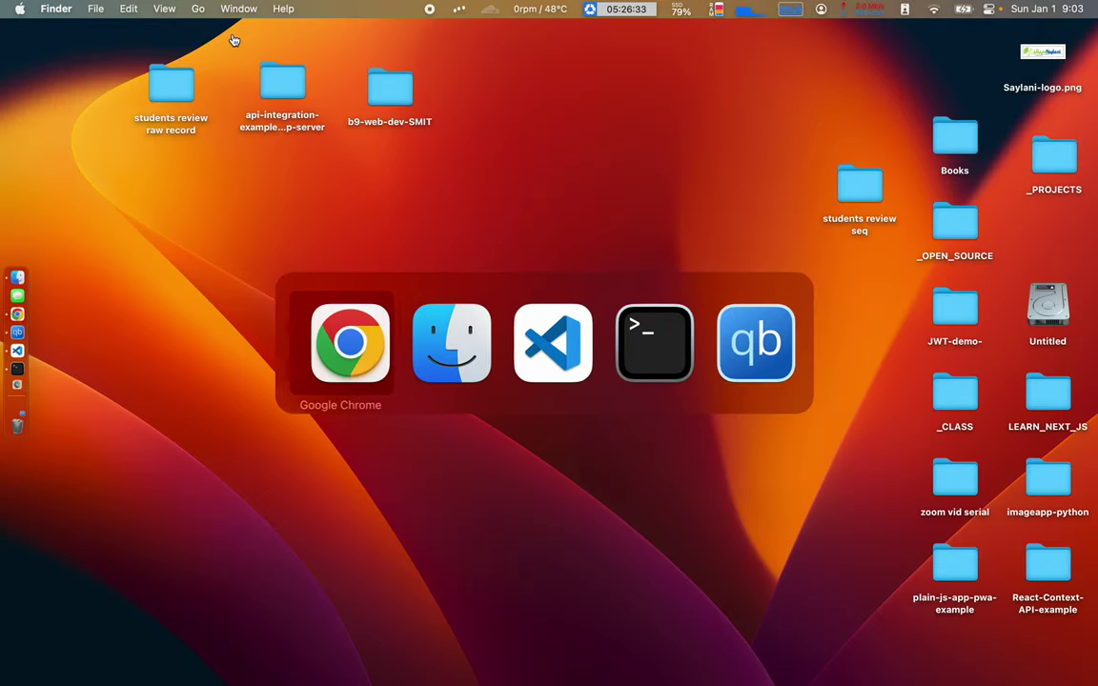
{"action": "key", "text": "super+Tab"}
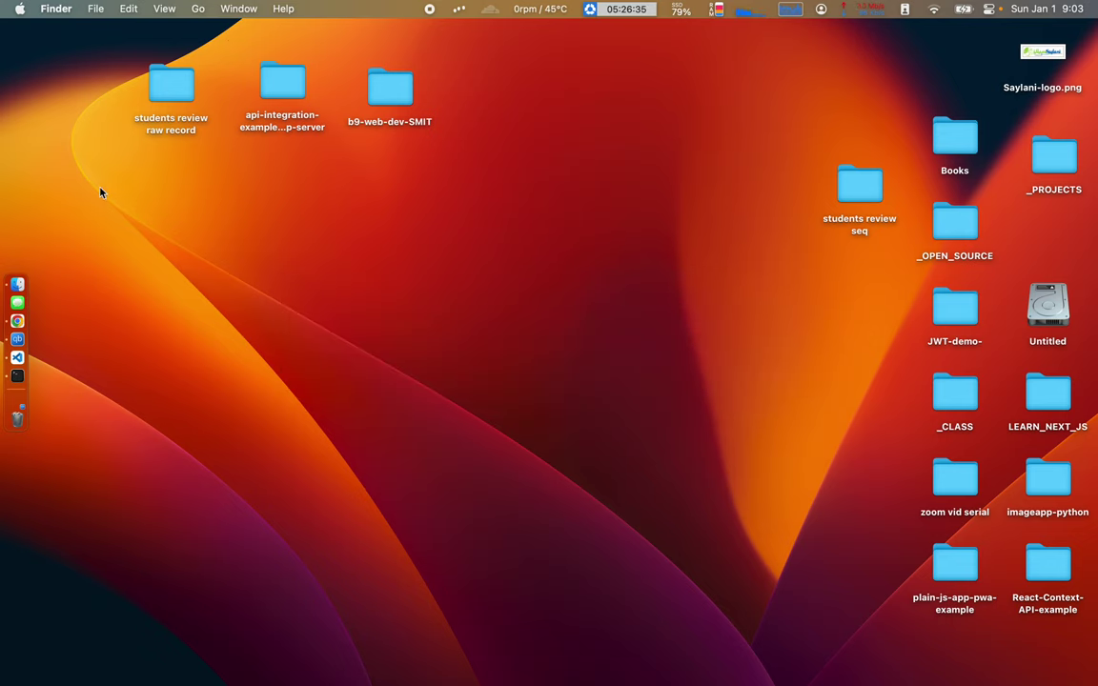
- Switch to Finder and locate pwabuilder-sw (2).js in the Downloads folder
{"action": "left_click", "coordinate": [17, 284]}
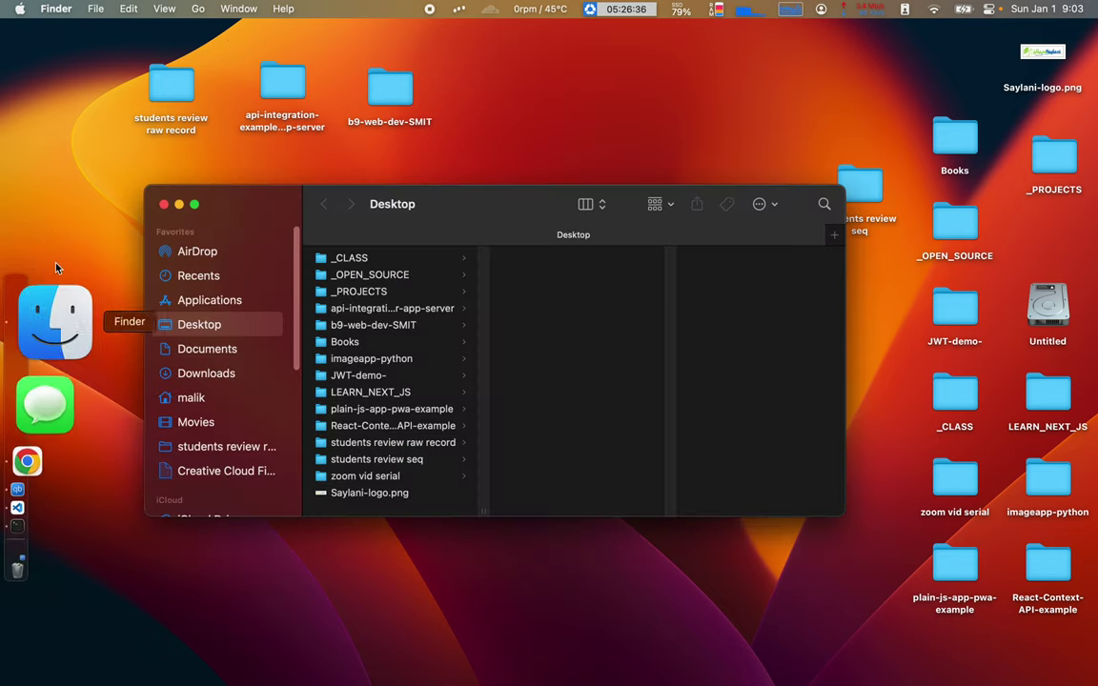
{"action": "left_click", "coordinate": [211, 376]}
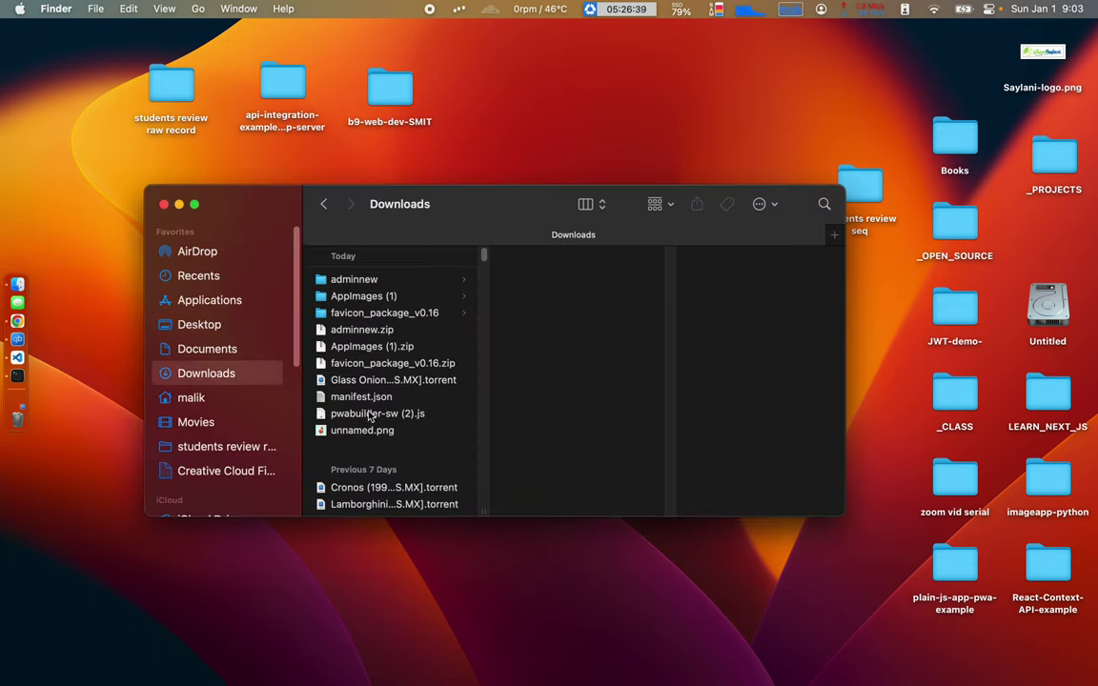
{"action": "left_click", "coordinate": [355, 415]}
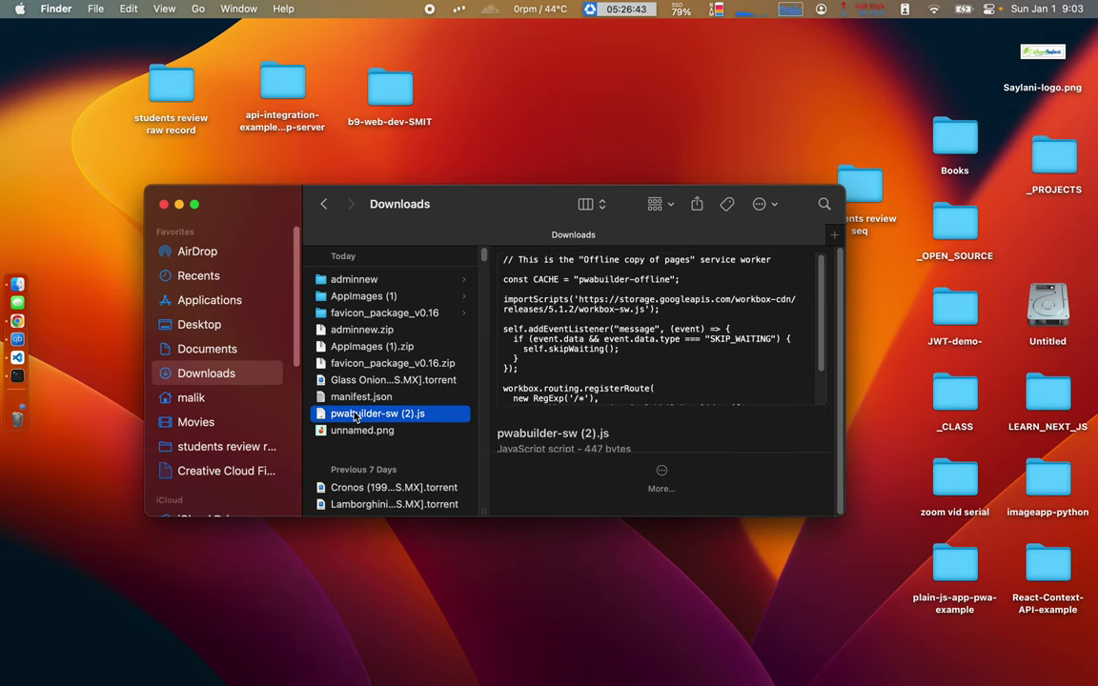
- Preview the files around pwabuilder-sw (2).js, including unnamed.png, and return to the service worker script
{"action": "key", "text": "Up"}
{"action": "key", "text": "Up"}
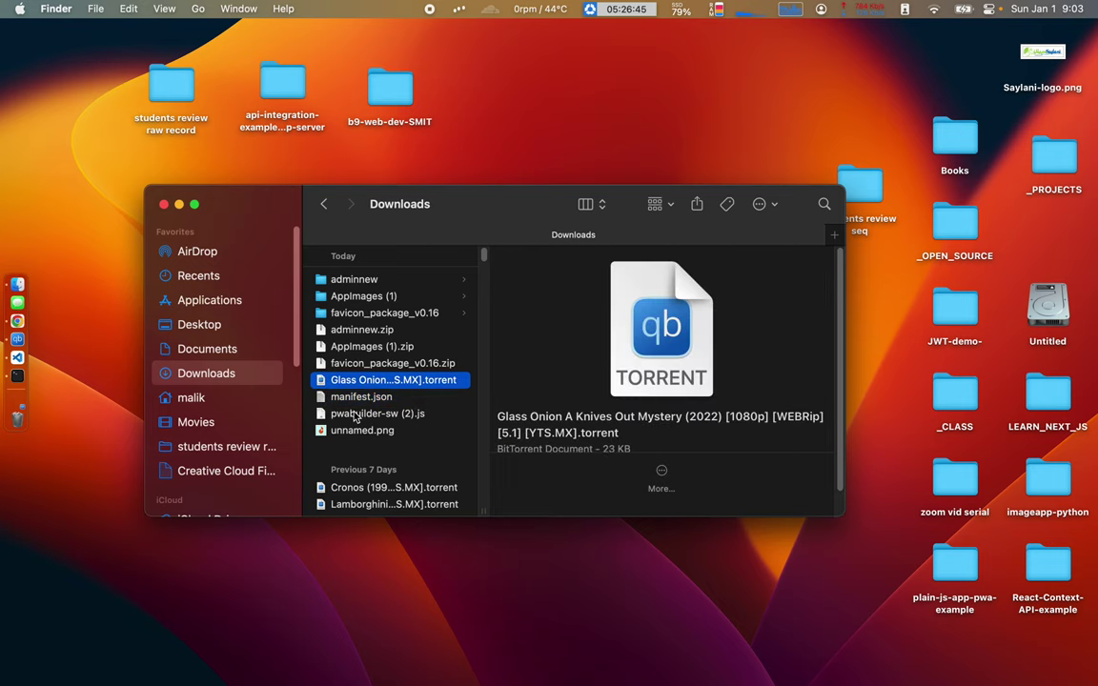
{"action": "key", "text": "Down"}
{"action": "key", "text": "Down"}
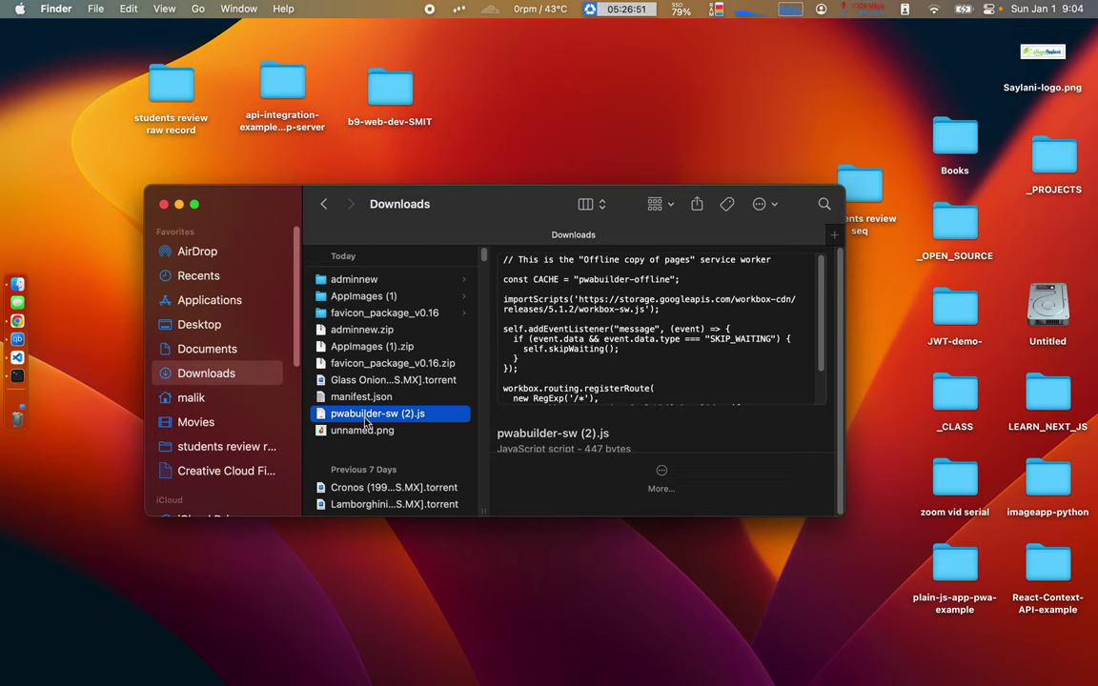
{"action": "key", "text": "Down"}
{"action": "scroll", "coordinate": [550, 391], "scroll_direction": "down", "scroll_amount": 3}
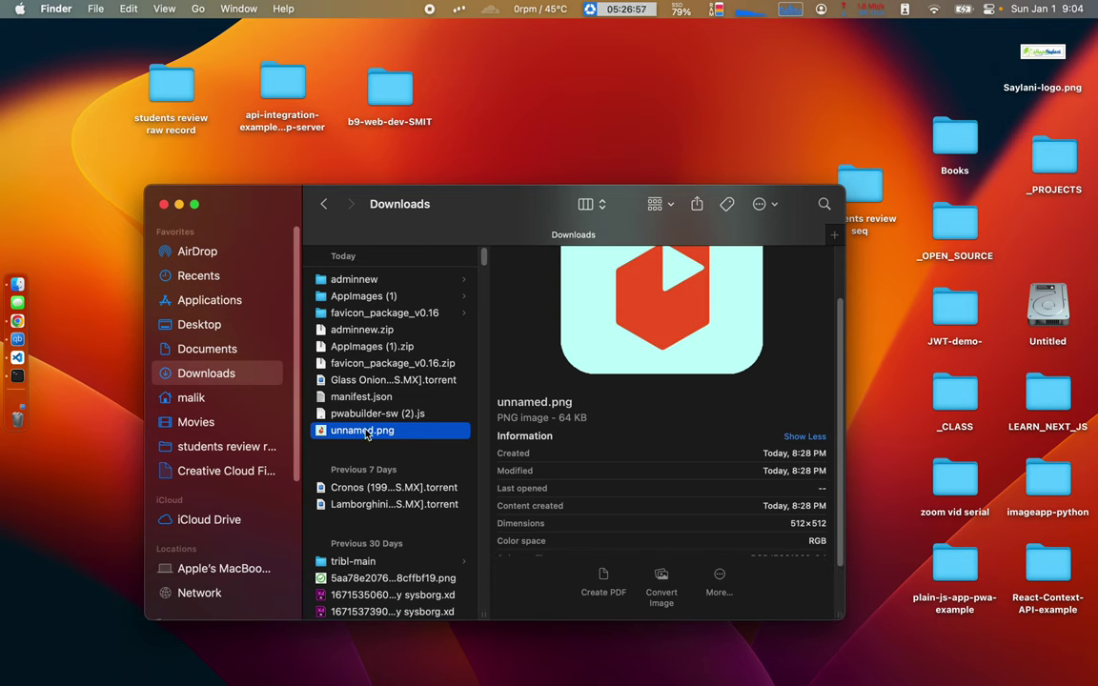
{"action": "key", "text": "Up"}
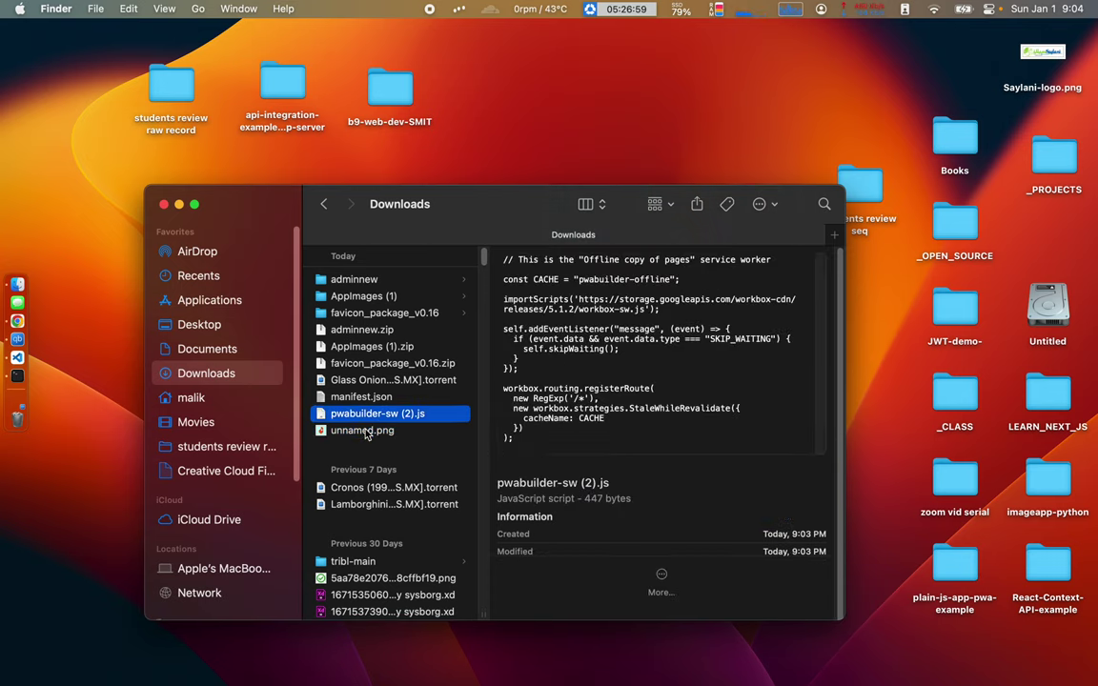
{"action": "key", "text": "Down"}
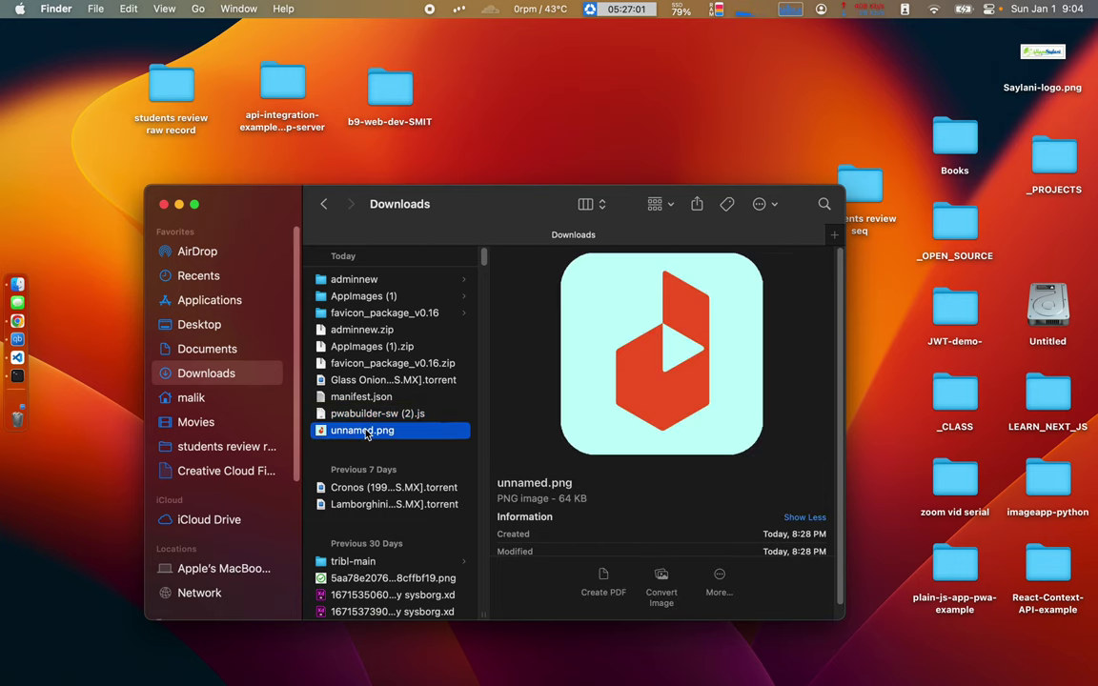
{"action": "key", "text": "Up"}
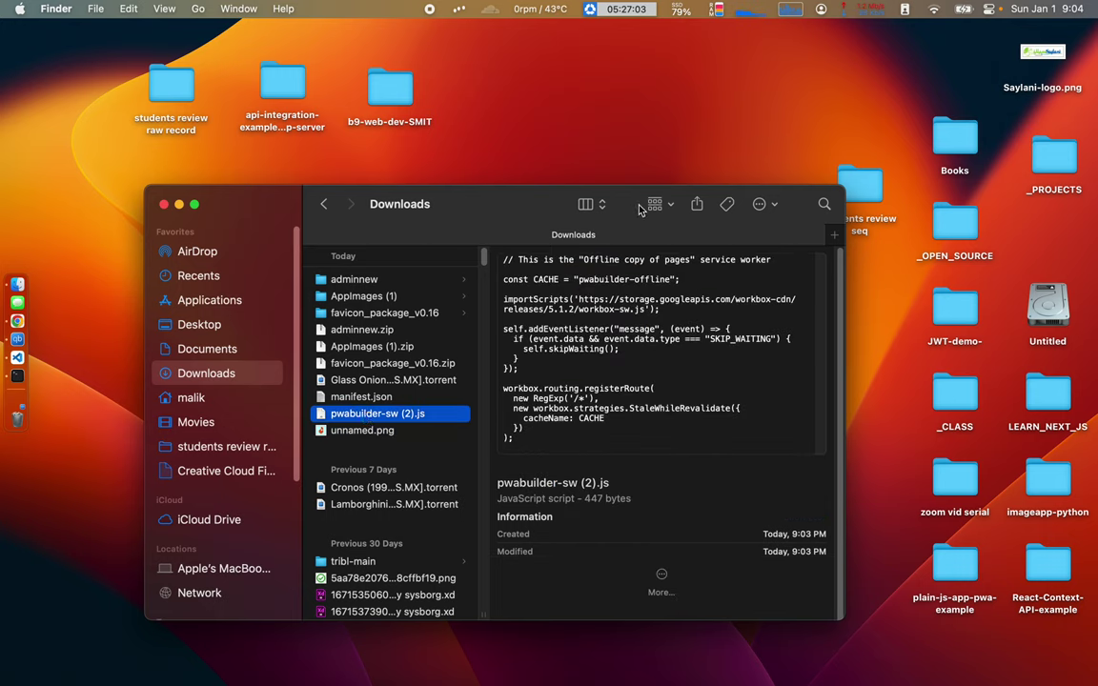
- Enlarge the Finder window and group the Downloads files by Date Modified
{"action": "left_click", "coordinate": [591, 204]}
{"action": "key", "text": "Escape"}
{"action": "double_click", "coordinate": [515, 204]}
{"action": "left_click", "coordinate": [673, 39]}
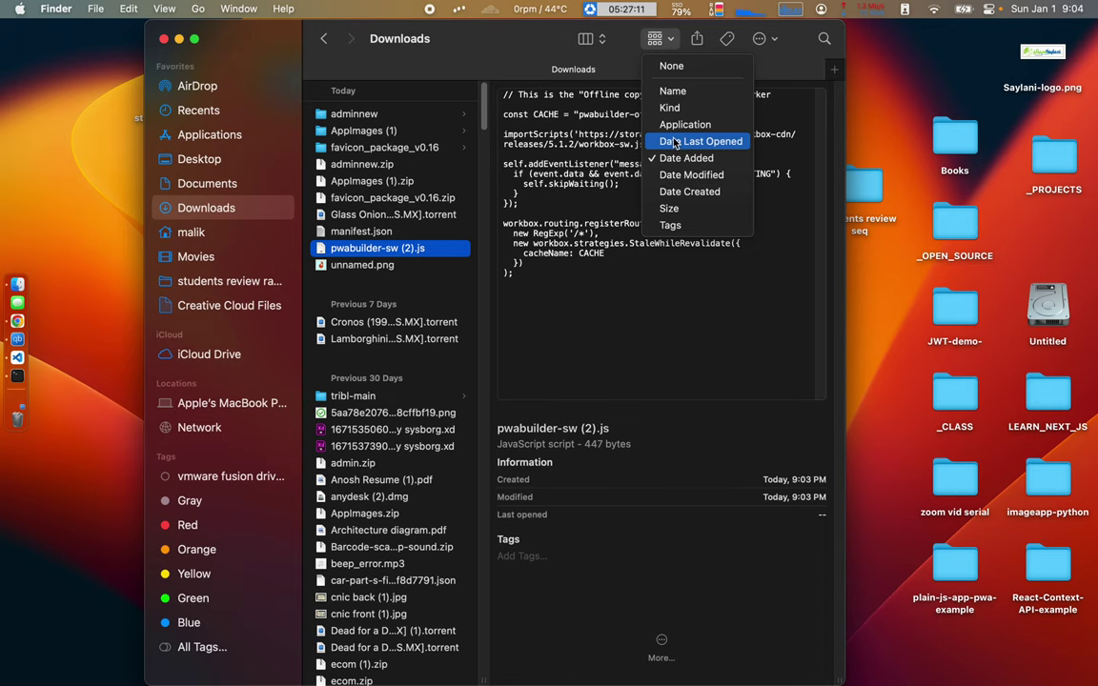
{"action": "left_click", "coordinate": [678, 192]}
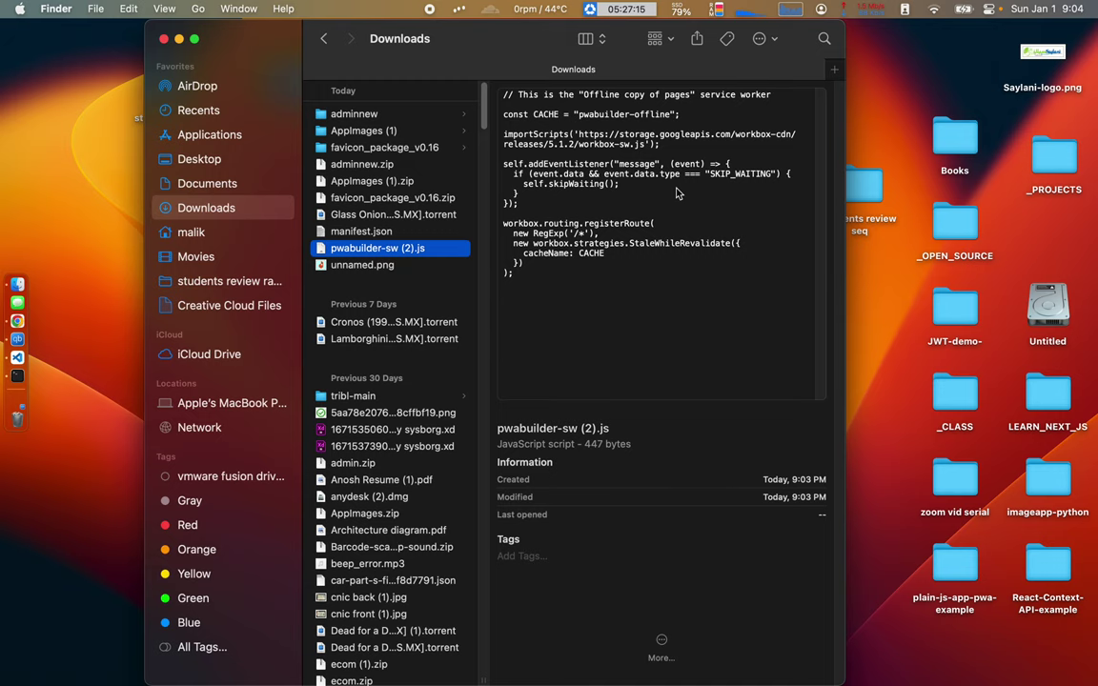
{"action": "left_click", "coordinate": [659, 40]}
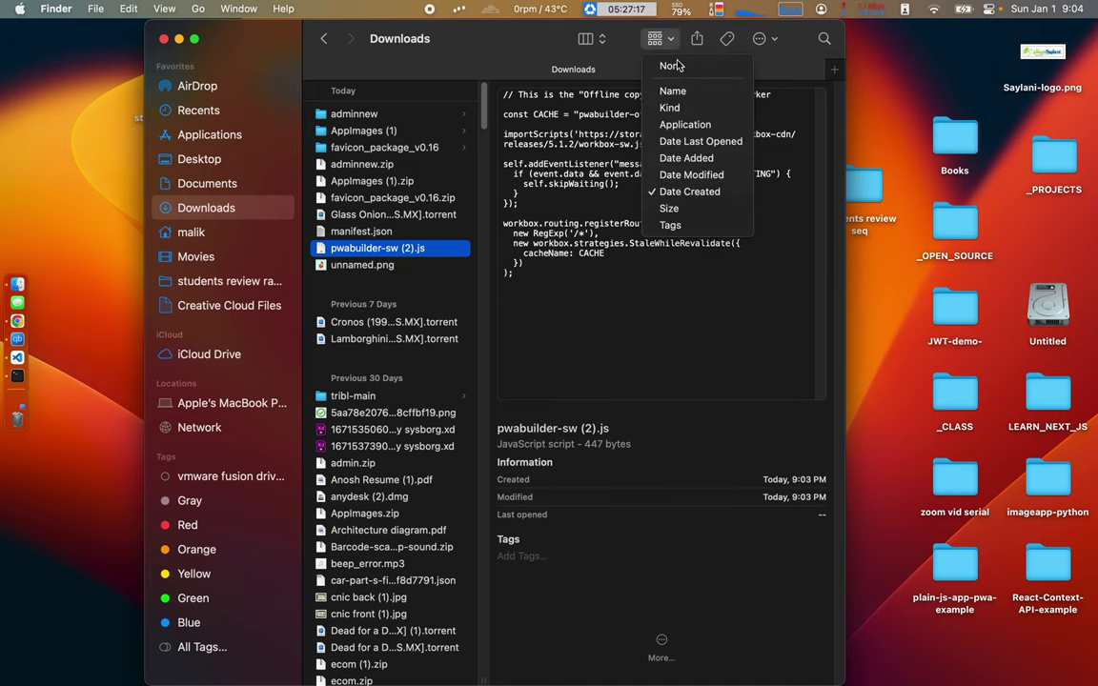
{"action": "left_click", "coordinate": [690, 175]}
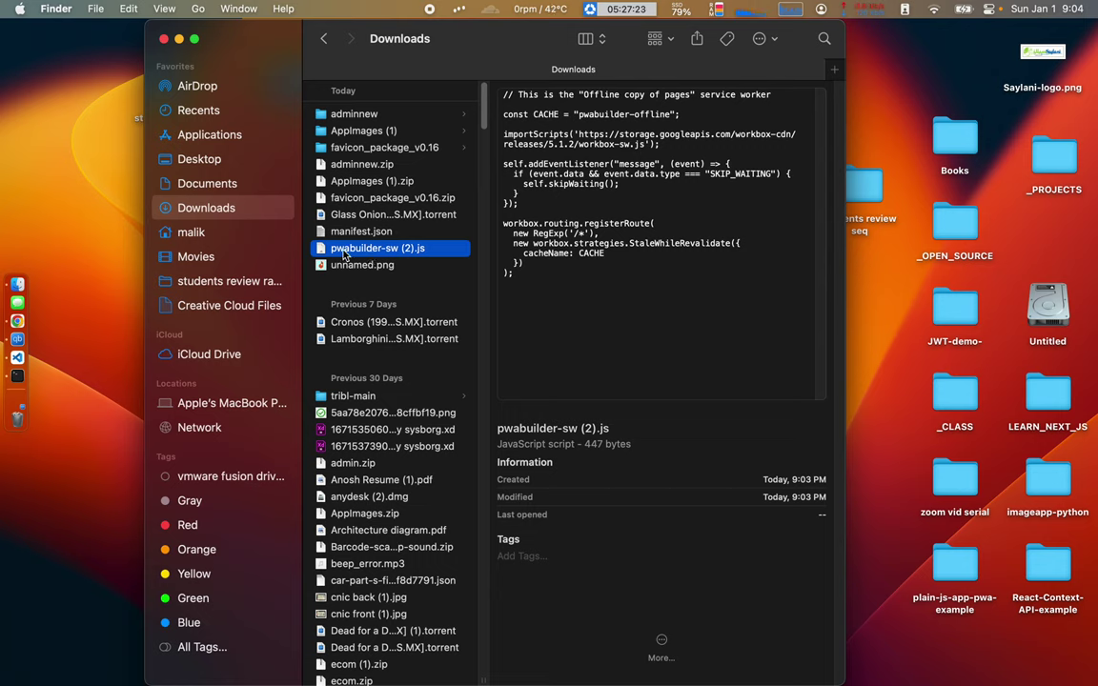
- Copy pwabuilder-sw (2).js from Downloads into the project's web/pwa folder in VS Code and collapse the fav folder
{"action": "left_click_drag", "start_coordinate": [348, 254], "coordinate": [67, 339]}
{"action": "key", "text": "ctrl+Right"}
{"action": "key", "text": "ctrl+Right"}
{"action": "left_click", "coordinate": [61, 101]}
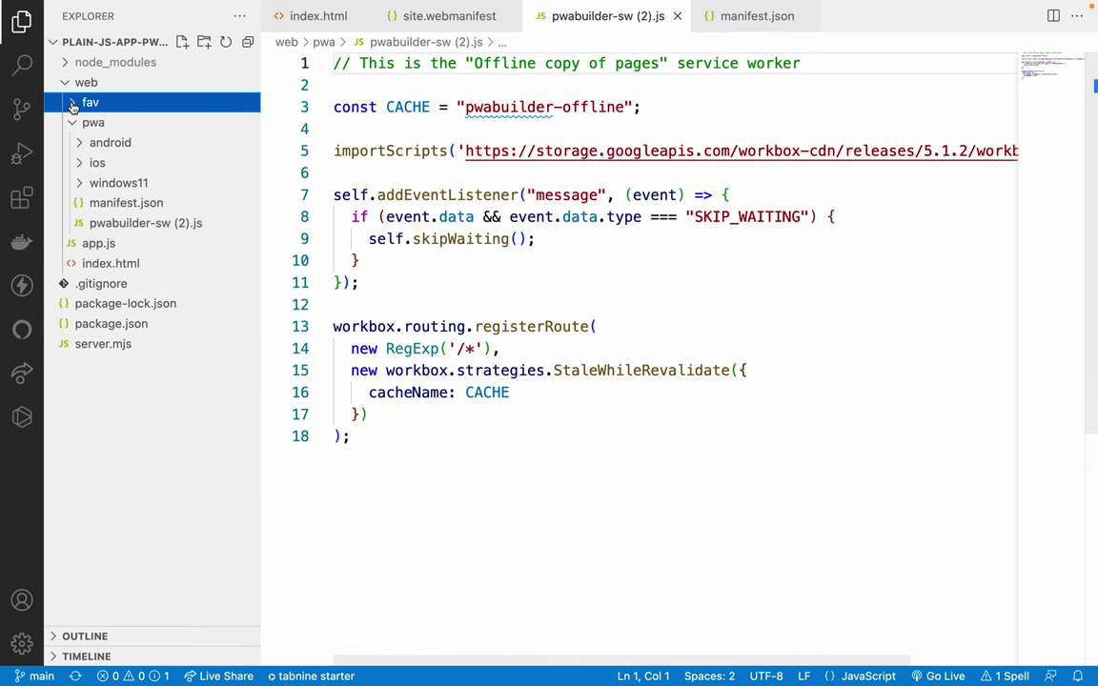
- Rename pwabuilder-sw (2).js in the pwa folder to sw.js
{"action": "left_click", "coordinate": [115, 226]}
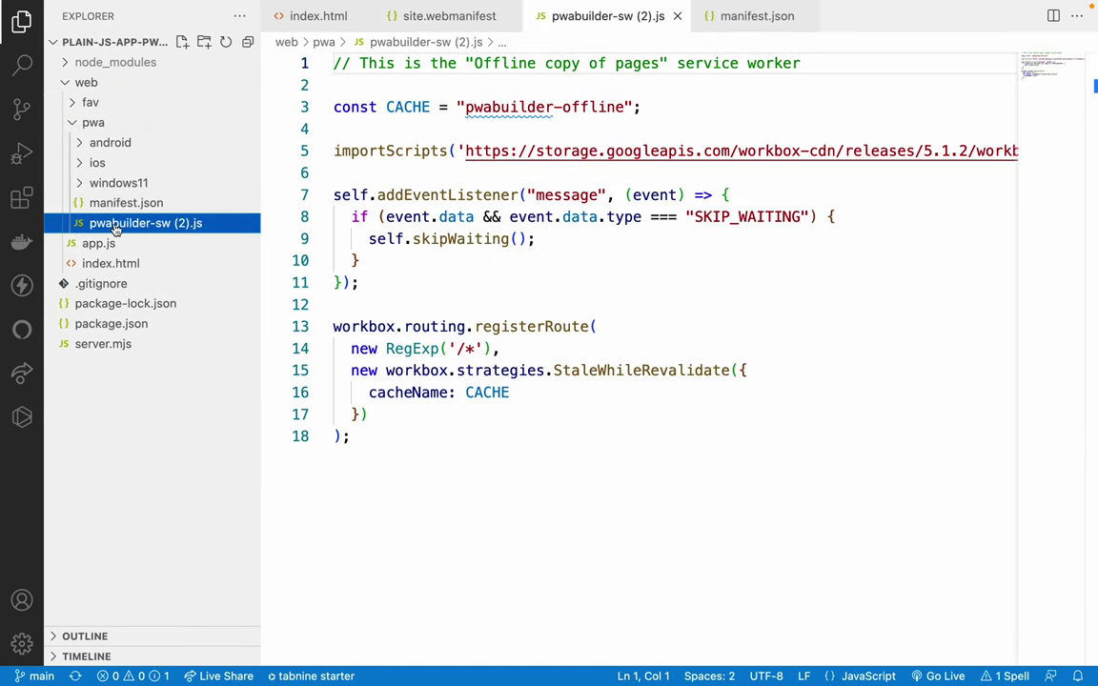
{"action": "key", "text": "Return"}
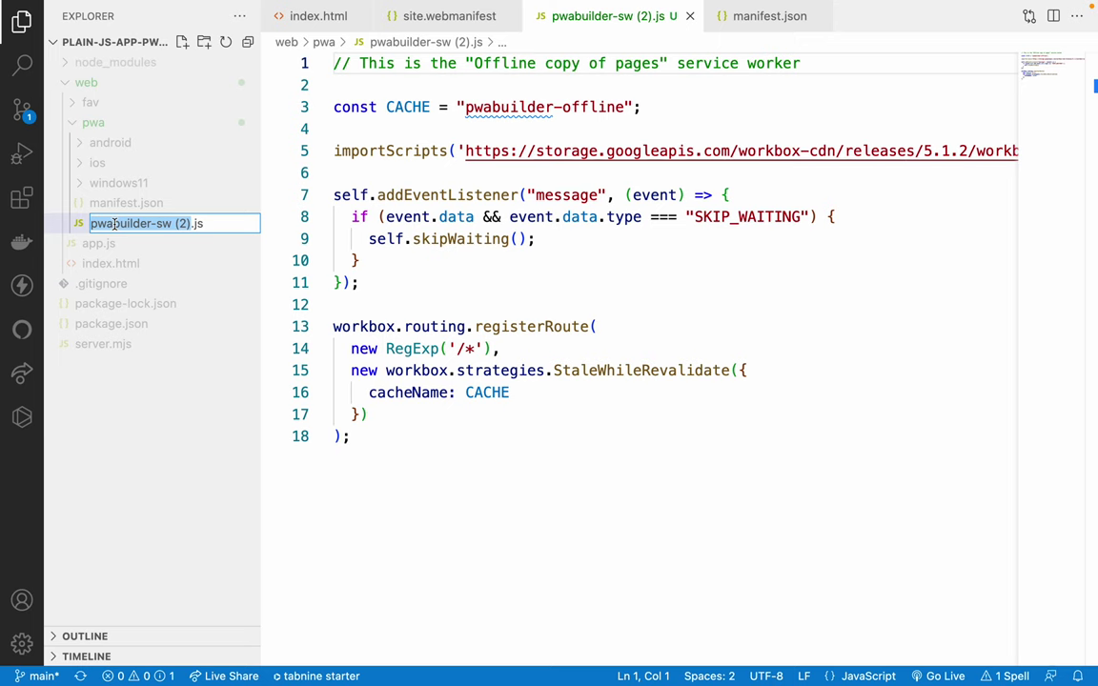
{"action": "type", "text": "sw"}
{"action": "key", "text": "Return"}
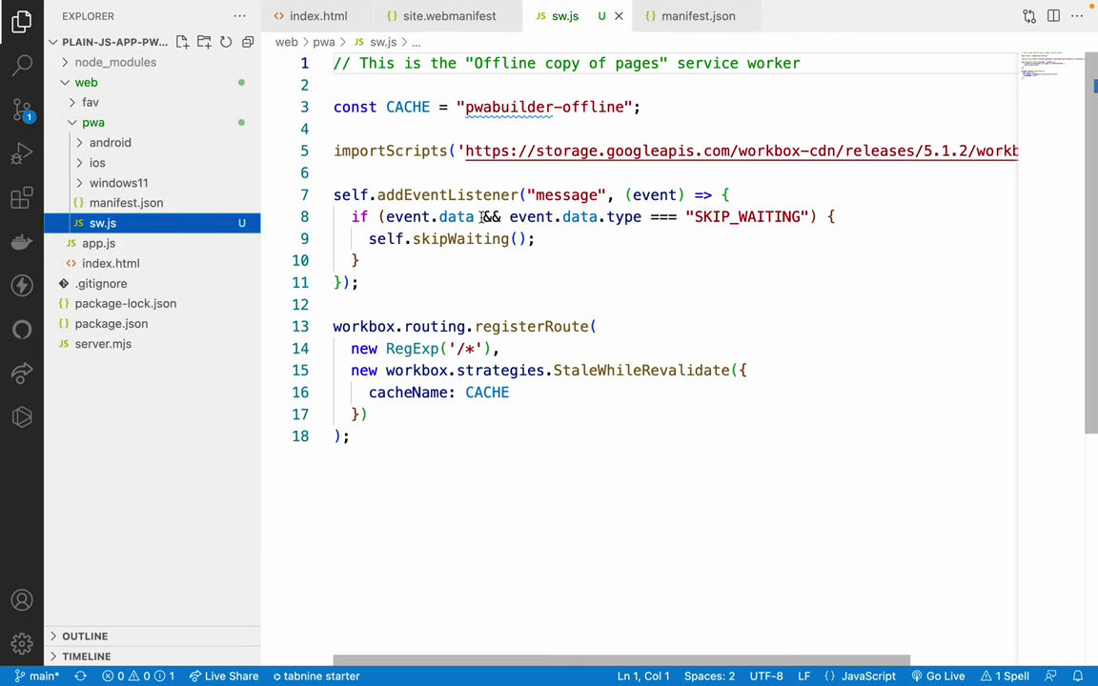
- Look over the Workbox code in sw.js, from the CACHE constant to the route registration
{"action": "left_click_drag", "start_coordinate": [383, 108], "coordinate": [546, 442]}
{"action": "left_click", "coordinate": [544, 437]}
{"action": "scroll", "coordinate": [455, 242], "scroll_direction": "down", "scroll_amount": 1}
{"action": "scroll", "coordinate": [456, 242], "scroll_direction": "up", "scroll_amount": 1}
{"action": "left_click_drag", "start_coordinate": [367, 107], "coordinate": [571, 431]}
{"action": "left_click", "coordinate": [571, 433]}
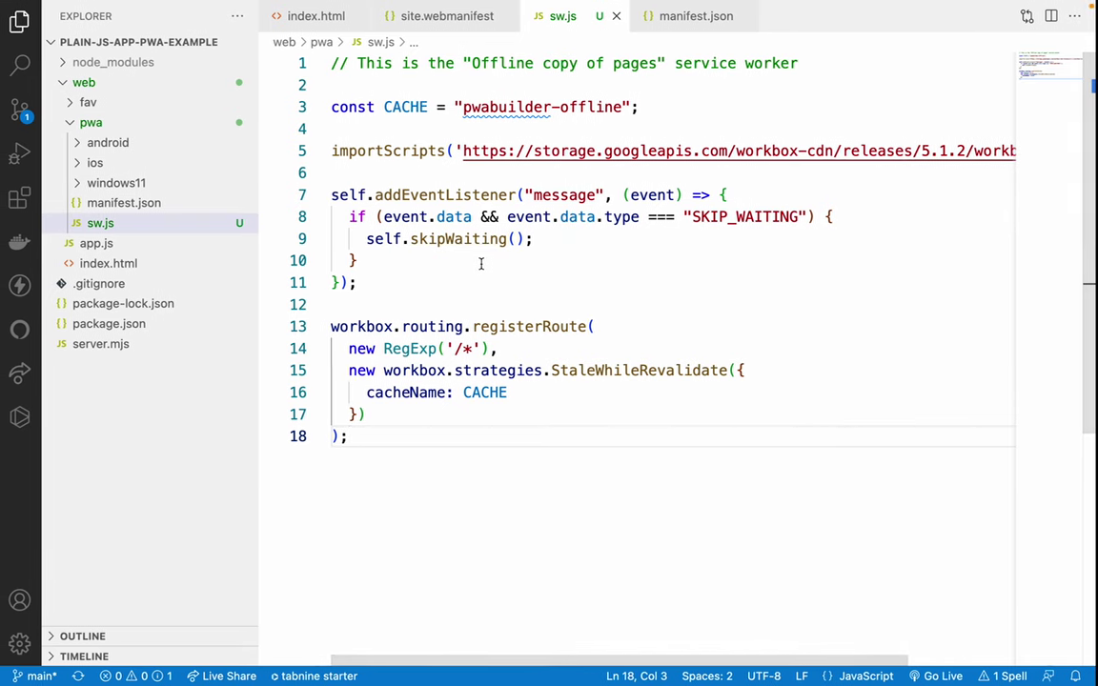
- Switch to Chrome and open the Service Worker Documentation from the PWABuilder report
{"action": "key", "text": "super+Tab"}
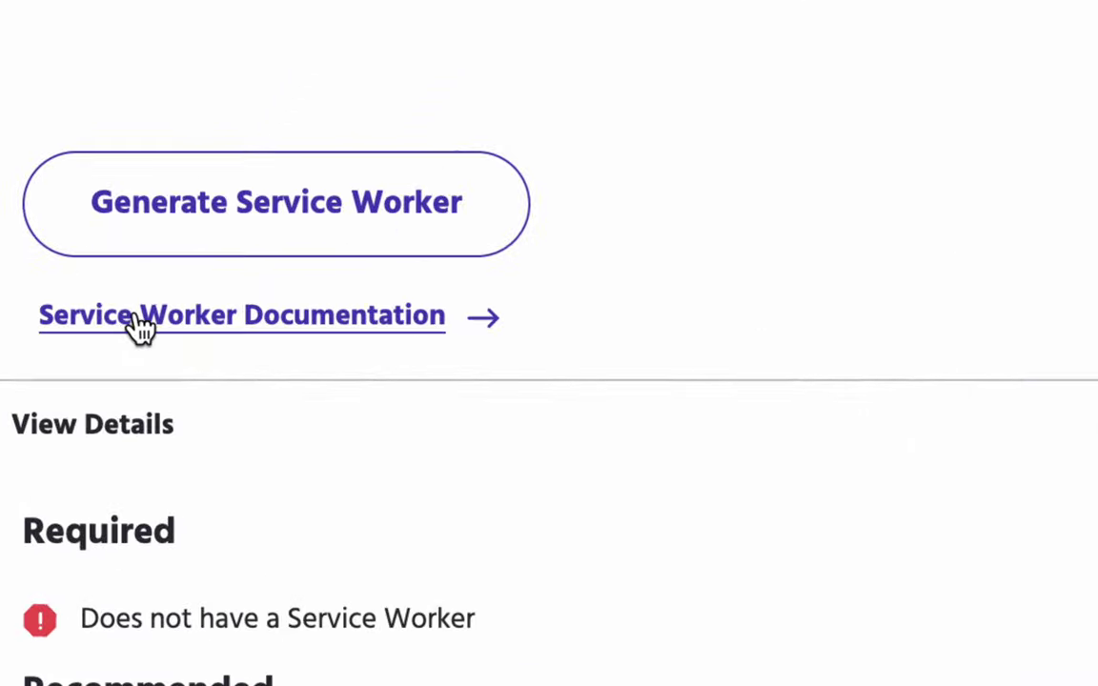
{"action": "left_click", "coordinate": [107, 323]}
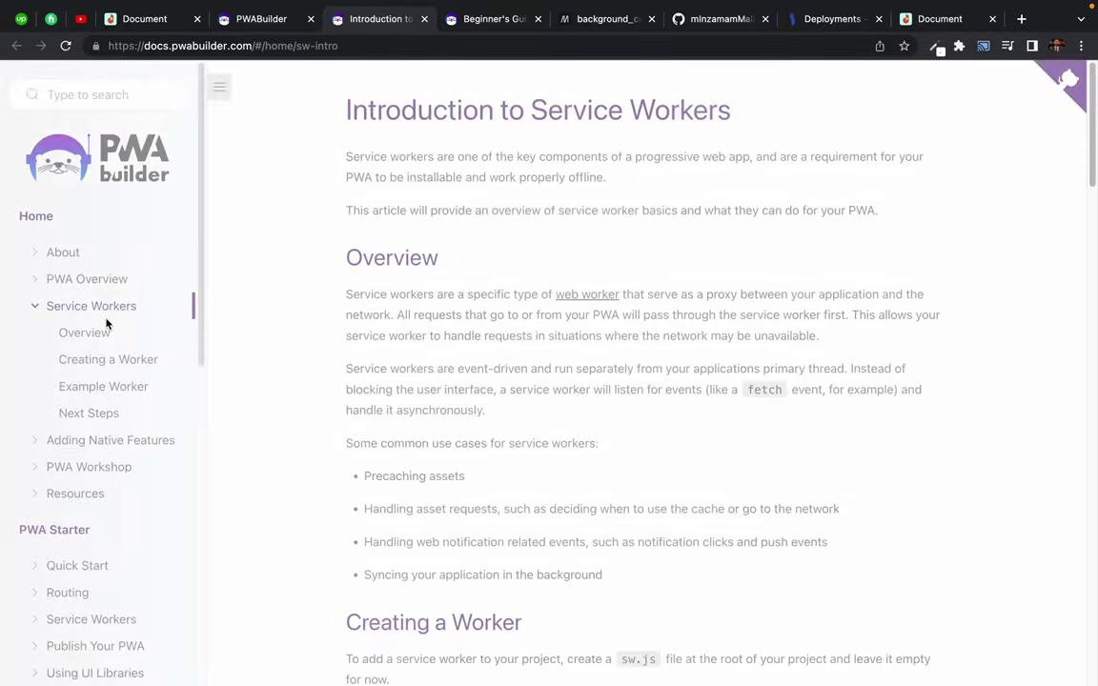
- Copy the service worker registration script from the Registration section of the Introduction to Service Workers page
{"action": "scroll", "coordinate": [456, 386], "scroll_direction": "down", "scroll_amount": 5}
{"action": "scroll", "coordinate": [457, 391], "scroll_direction": "down", "scroll_amount": 10}
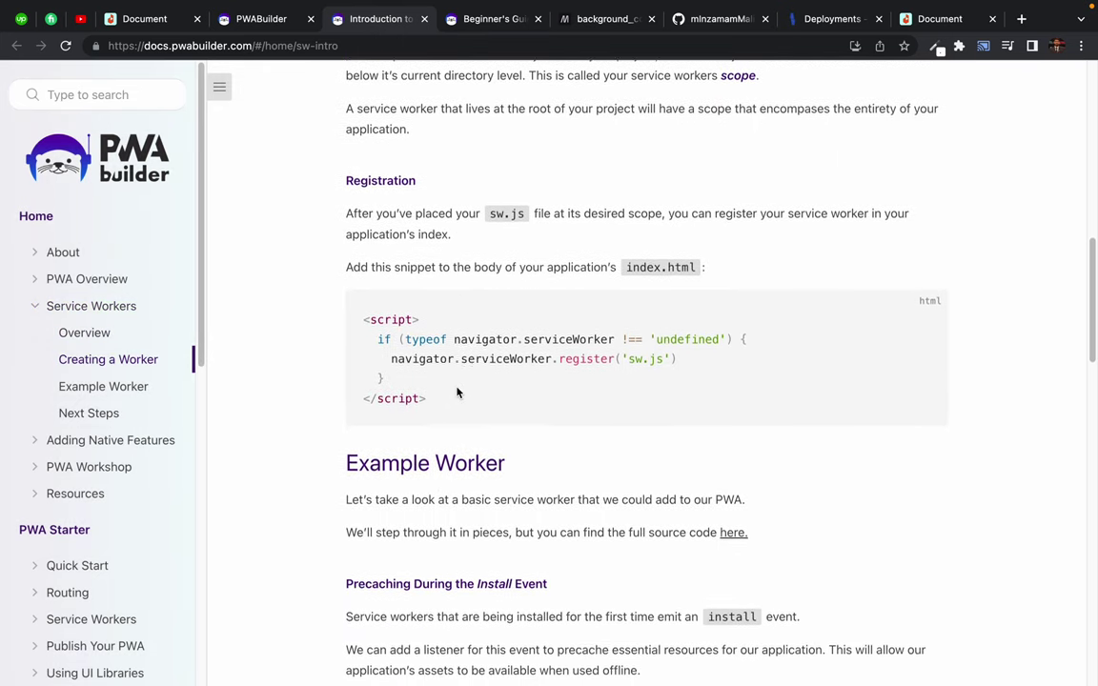
{"action": "scroll", "coordinate": [456, 391], "scroll_direction": "down", "scroll_amount": 1}
{"action": "left_click_drag", "start_coordinate": [365, 273], "coordinate": [459, 366]}
{"action": "key", "text": "super+c"}
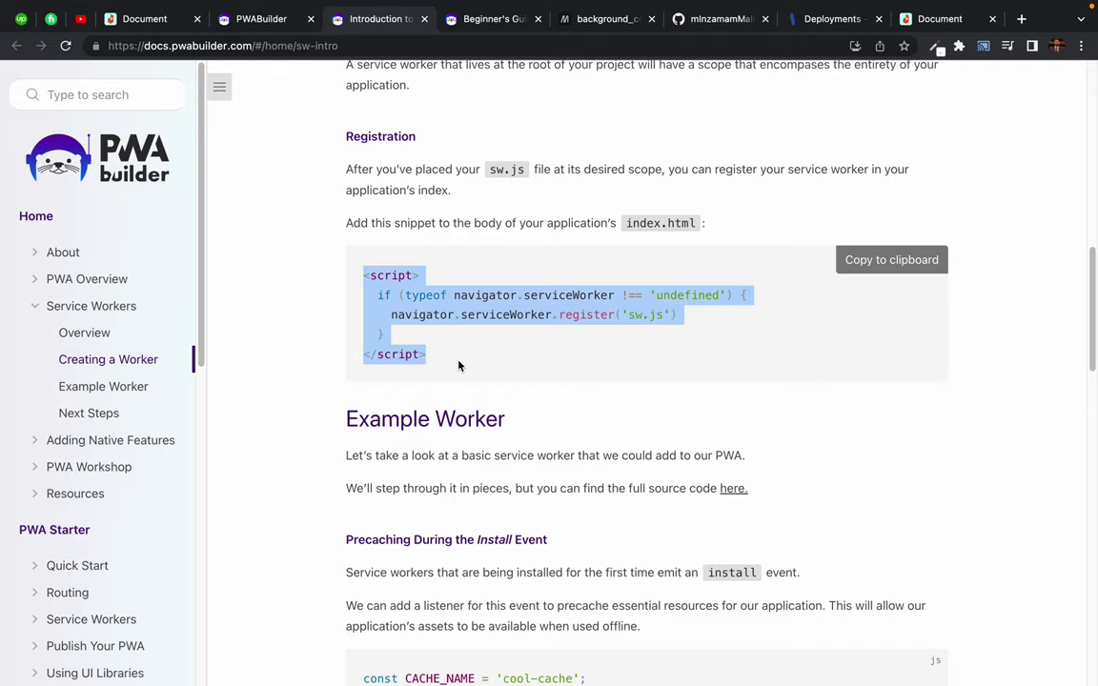
- Switch to VS Code and add an empty script element below the app.js script in index.html
{"action": "key", "text": "super+Tab"}
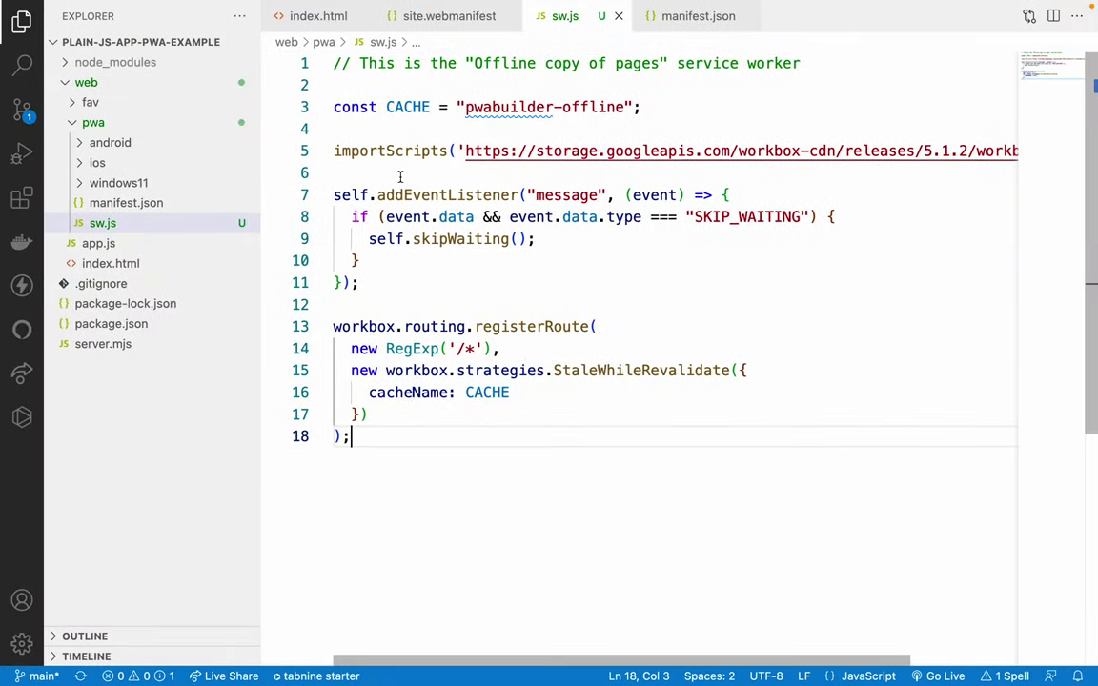
{"action": "left_click", "coordinate": [341, 19]}
{"action": "scroll", "coordinate": [426, 450], "scroll_direction": "down", "scroll_amount": 5}
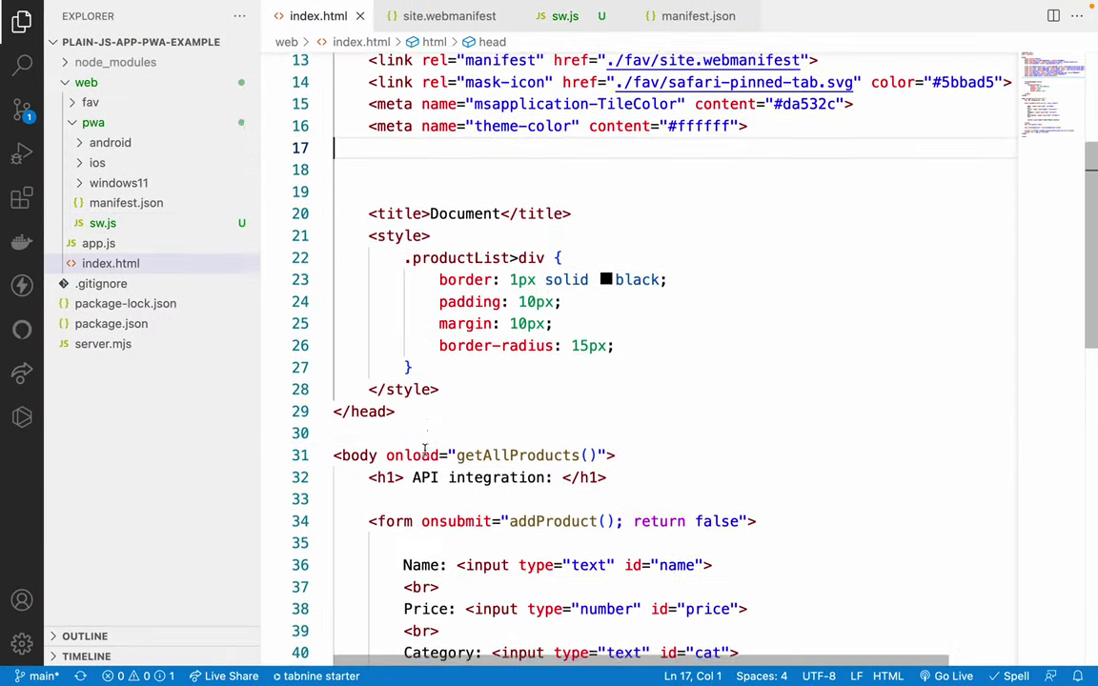
{"action": "scroll", "coordinate": [424, 450], "scroll_direction": "down", "scroll_amount": 5}
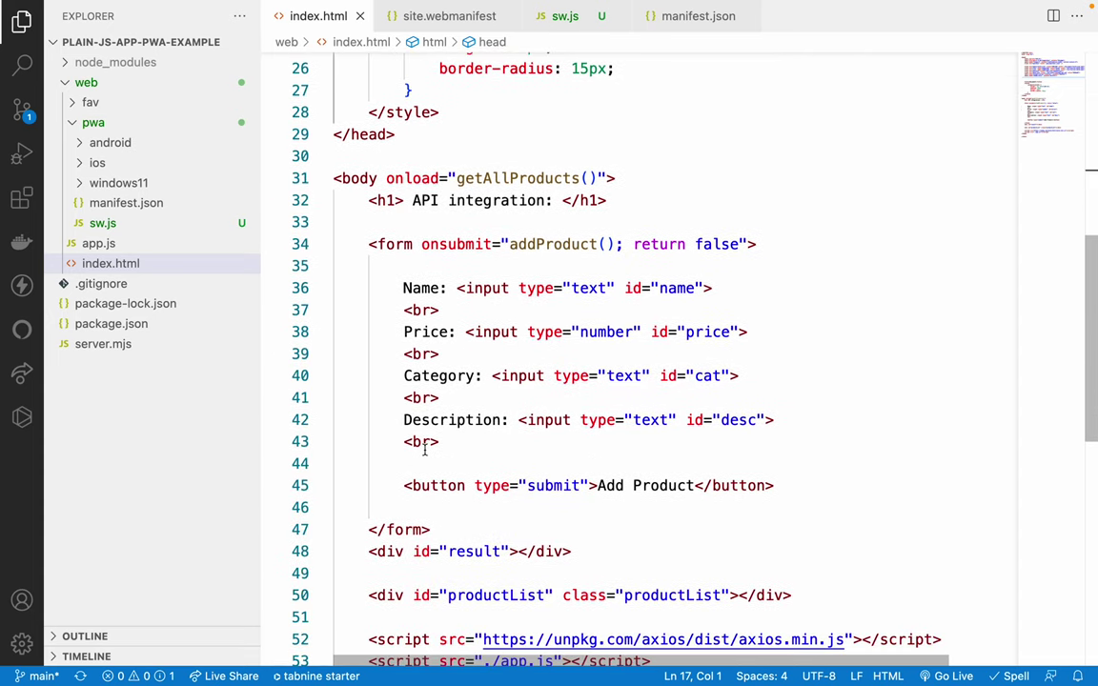
{"action": "scroll", "coordinate": [388, 383], "scroll_direction": "down", "scroll_amount": 9}
{"action": "scroll", "coordinate": [388, 384], "scroll_direction": "up", "scroll_amount": 5}
{"action": "left_click", "coordinate": [656, 352]}
{"action": "key", "text": "Return"}
{"action": "key", "text": "Return"}
{"action": "type", "text": "sc"}
{"action": "key", "text": "Return"}
{"action": "key", "text": "Return"}
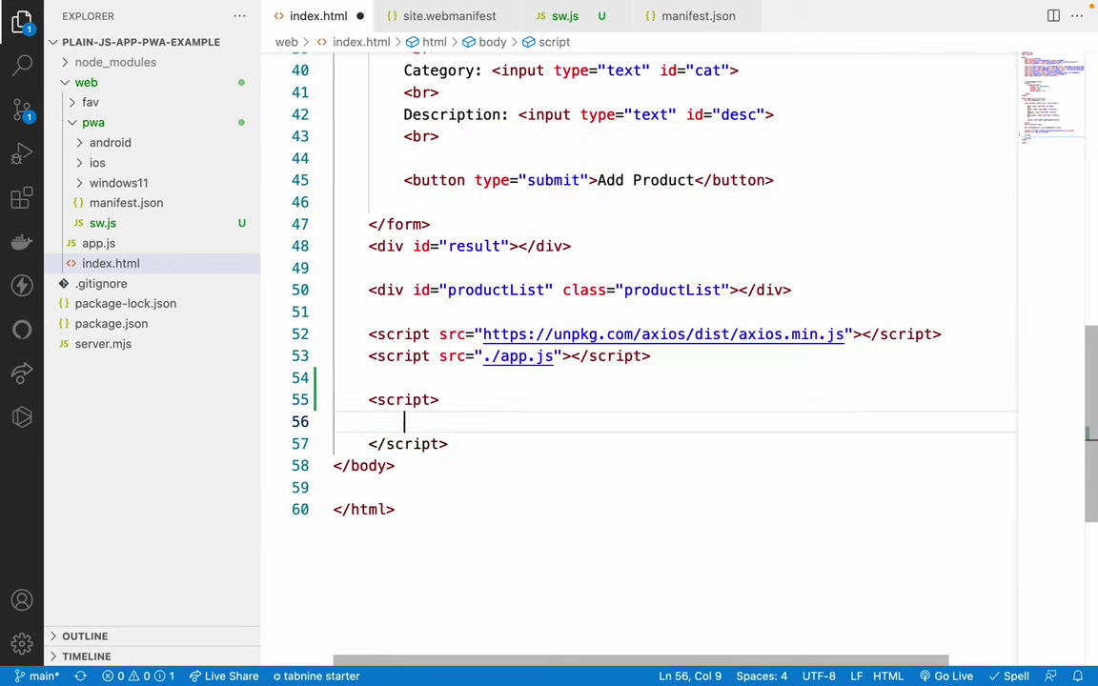
- Replace the new script block in index.html with the copied service worker registration snippet and save the file
{"action": "key", "text": "super+v"}
{"action": "key", "text": "super+z"}
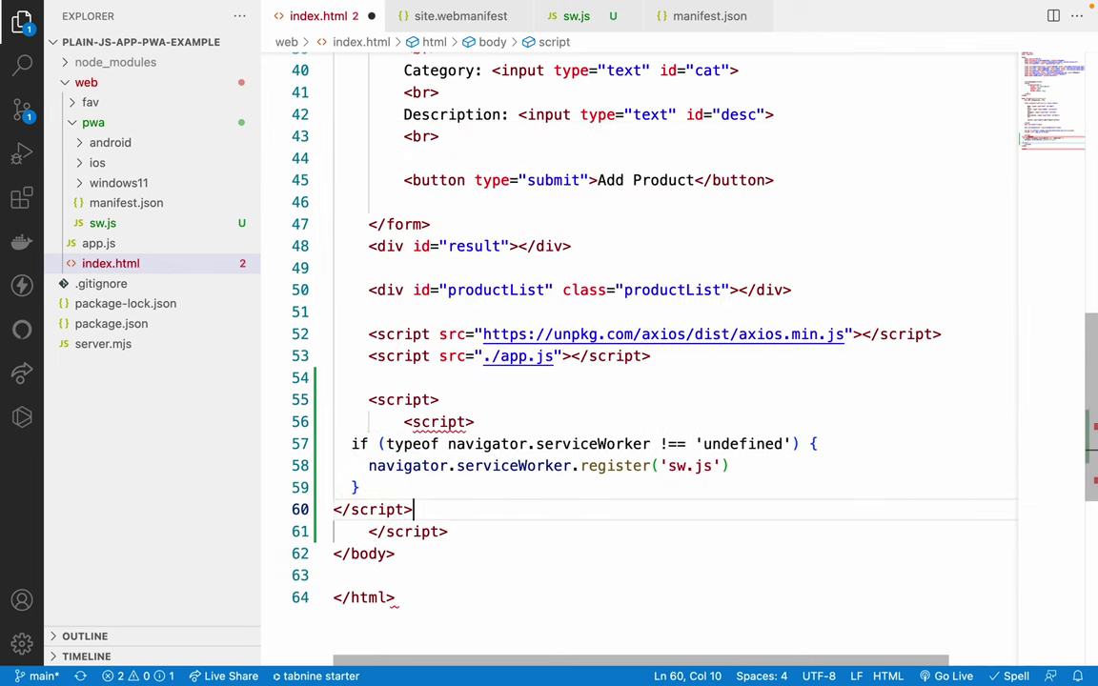
{"action": "left_click_drag", "start_coordinate": [360, 399], "coordinate": [468, 521]}
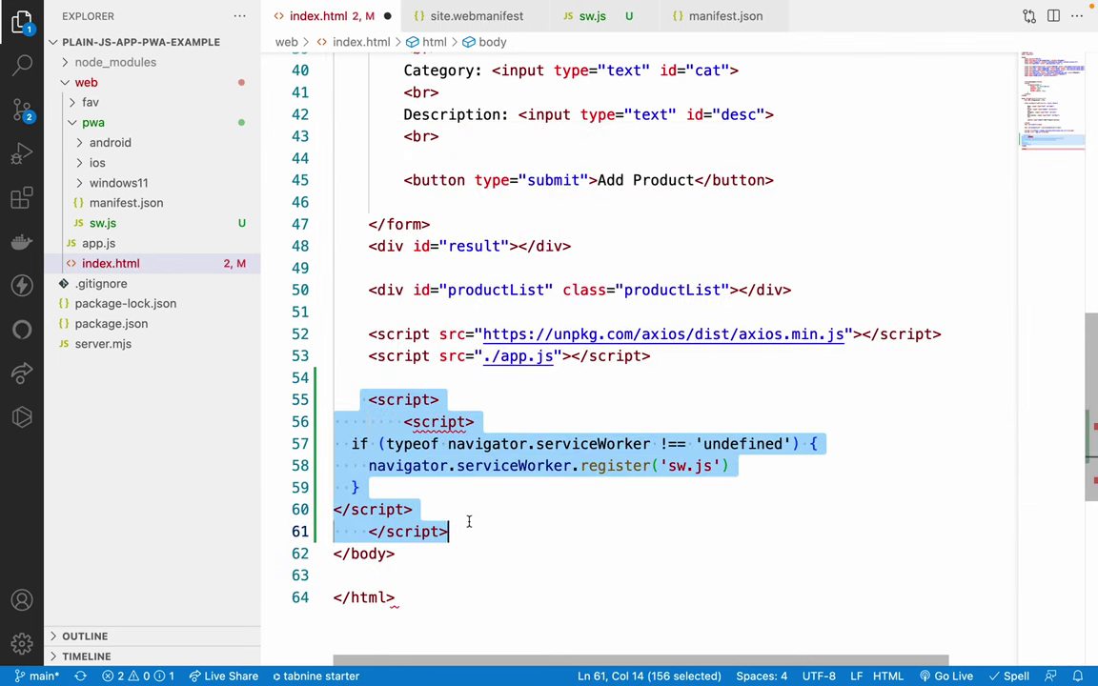
{"action": "key", "text": "super+v"}
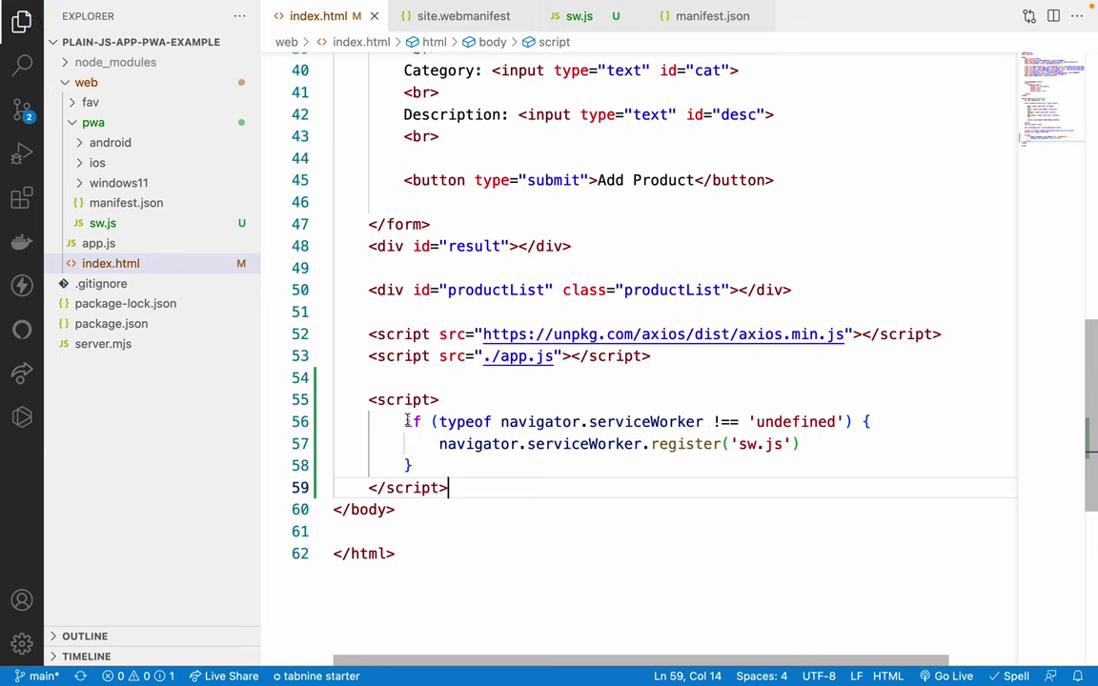
- Examine the registration script in index.html, from the navigator.serviceWorker undefined check to the register call
{"action": "double_click", "coordinate": [446, 421]}
{"action": "left_click", "coordinate": [539, 422]}
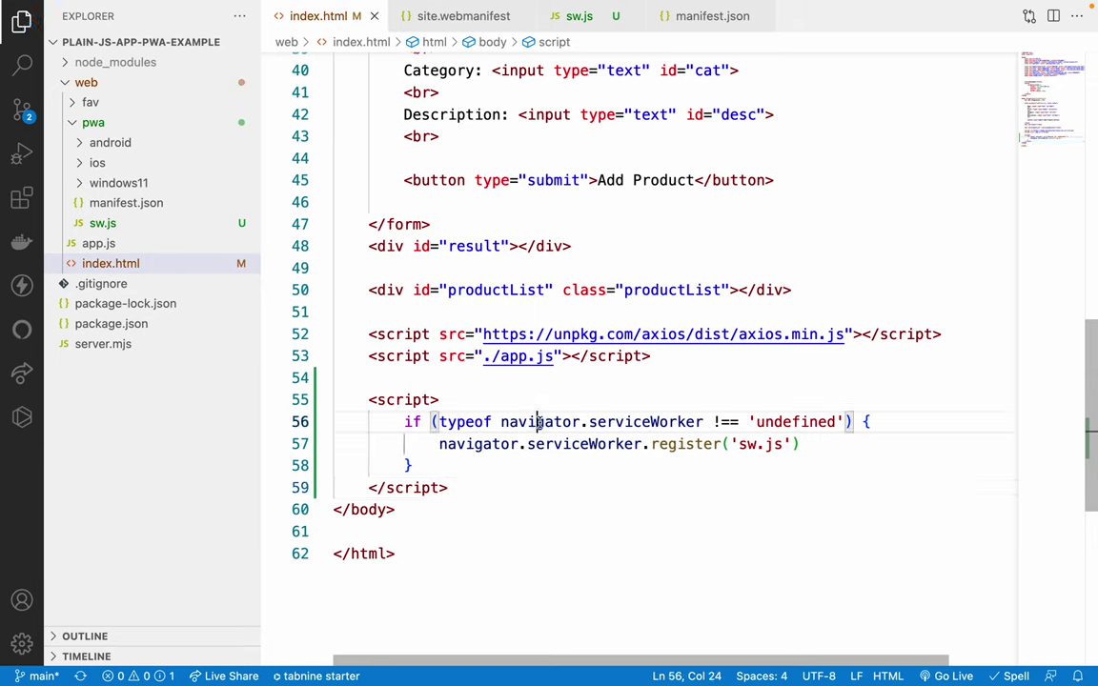
{"action": "double_click", "coordinate": [539, 422]}
{"action": "double_click", "coordinate": [648, 423]}
{"action": "double_click", "coordinate": [789, 422]}
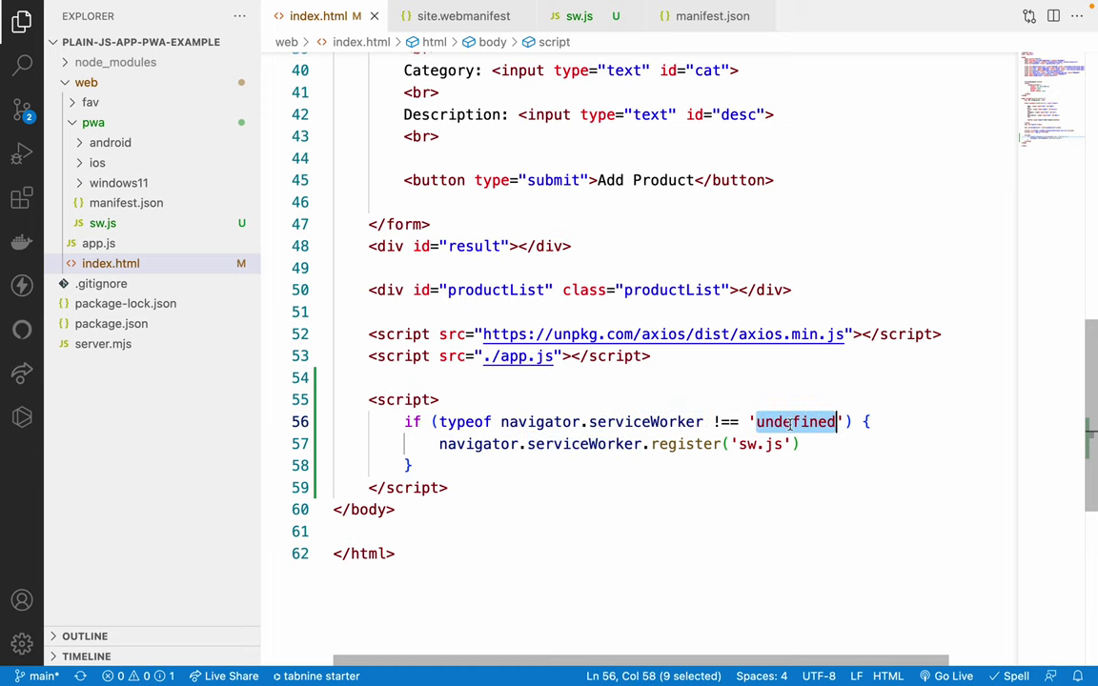
{"action": "scroll", "coordinate": [790, 422], "scroll_direction": "down", "scroll_amount": 3}
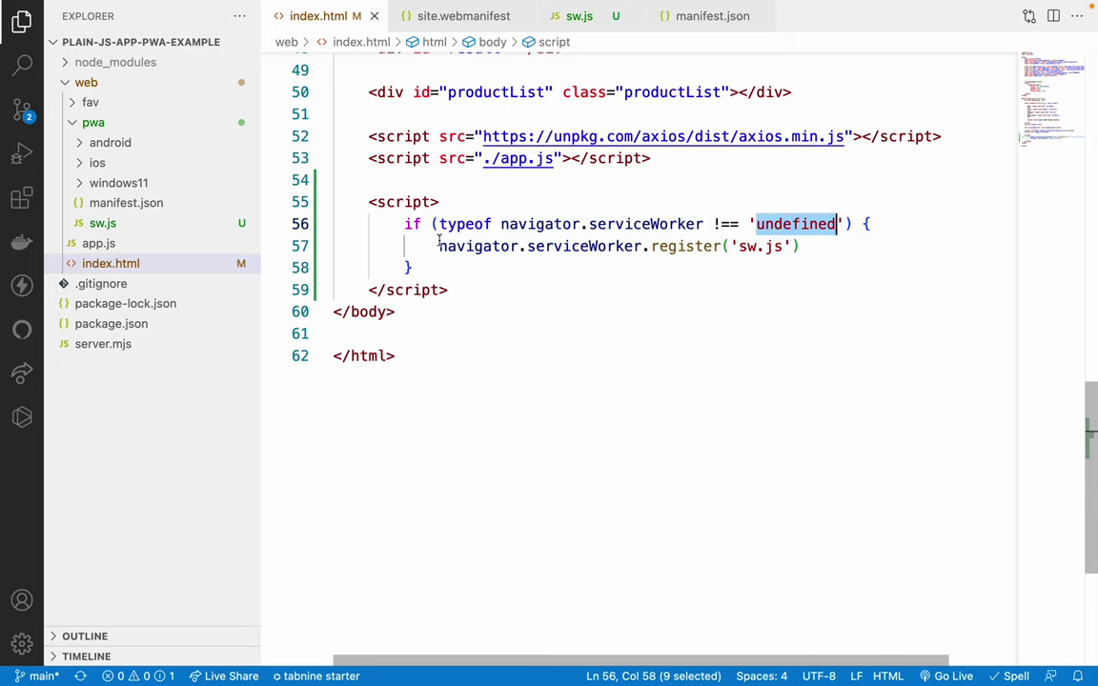
{"action": "left_click_drag", "start_coordinate": [434, 245], "coordinate": [804, 243]}
{"action": "left_click", "coordinate": [803, 243]}
{"action": "double_click", "coordinate": [495, 247]}
{"action": "double_click", "coordinate": [562, 247]}
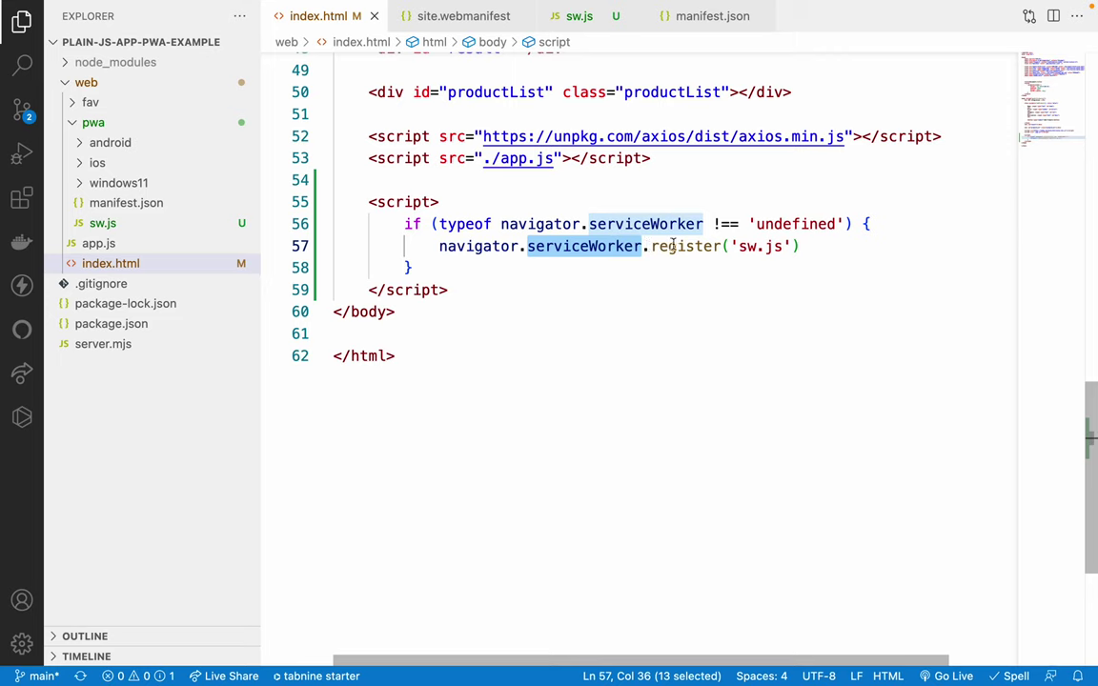
{"action": "double_click", "coordinate": [713, 245]}
- Set the path in the serviceWorker register call to './pwa/sw.js' and save index.html
{"action": "left_click_drag", "start_coordinate": [737, 246], "coordinate": [790, 246]}
{"action": "left_click", "coordinate": [783, 246]}
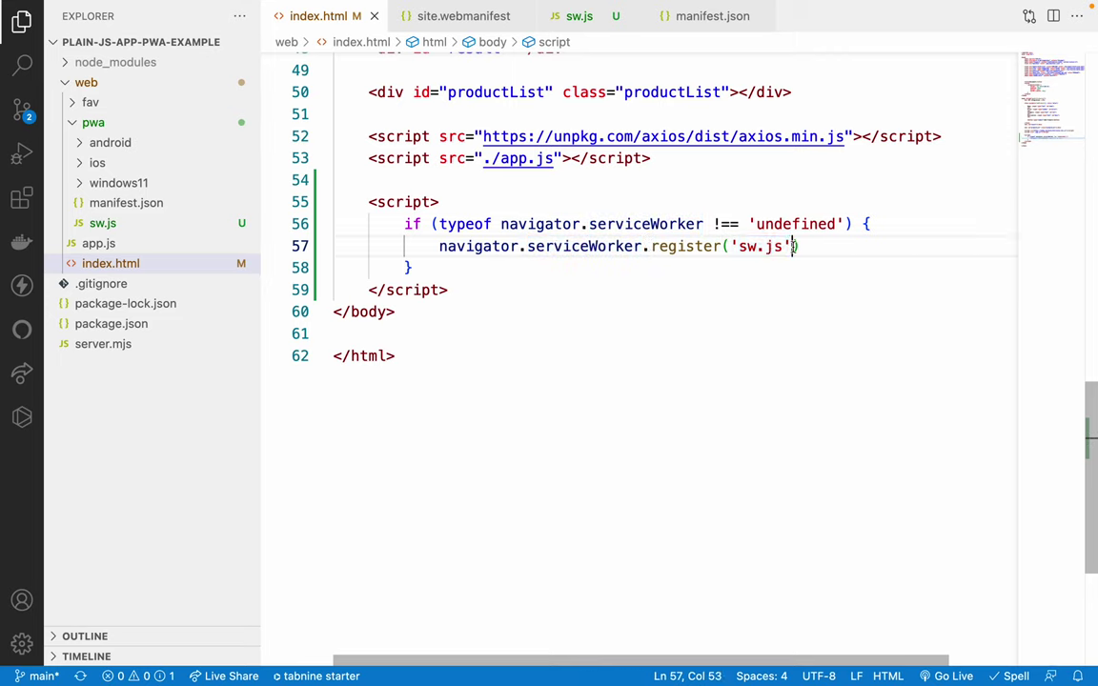
{"action": "key", "text": "shift+Left"}
{"action": "key", "text": "shift+Left"}
{"action": "key", "text": "shift+Left"}
{"action": "key", "text": "shift+Left"}
{"action": "key", "text": "shift+Left"}
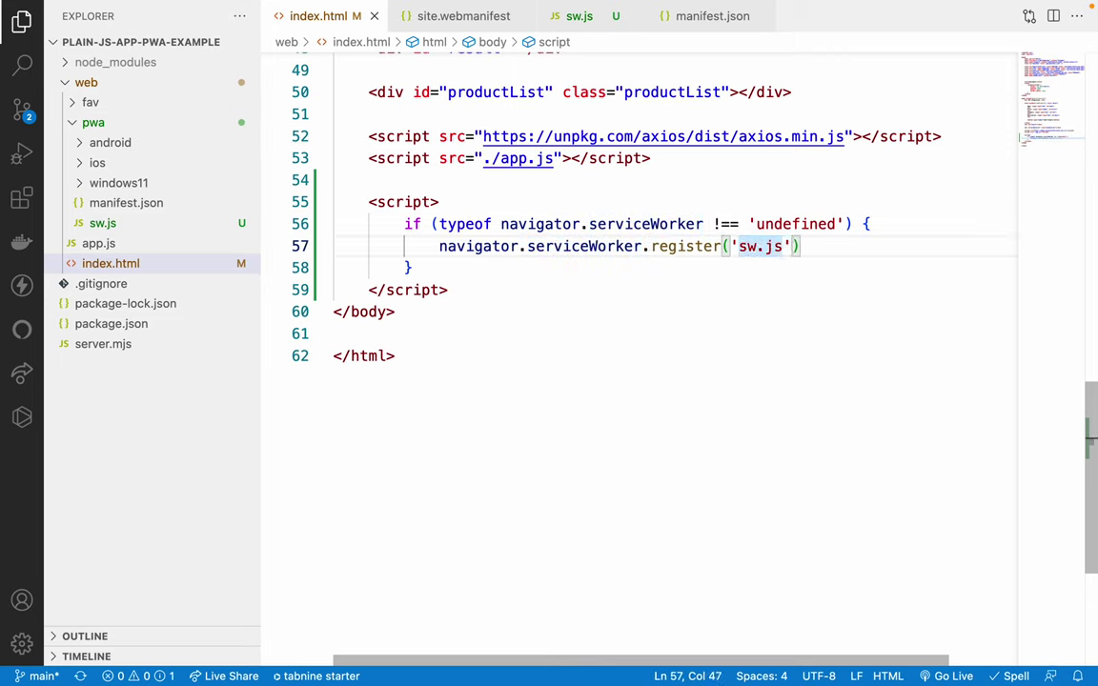
{"action": "key", "text": "Left"}
{"action": "type", "text": "./"}
{"action": "key", "text": "Down"}
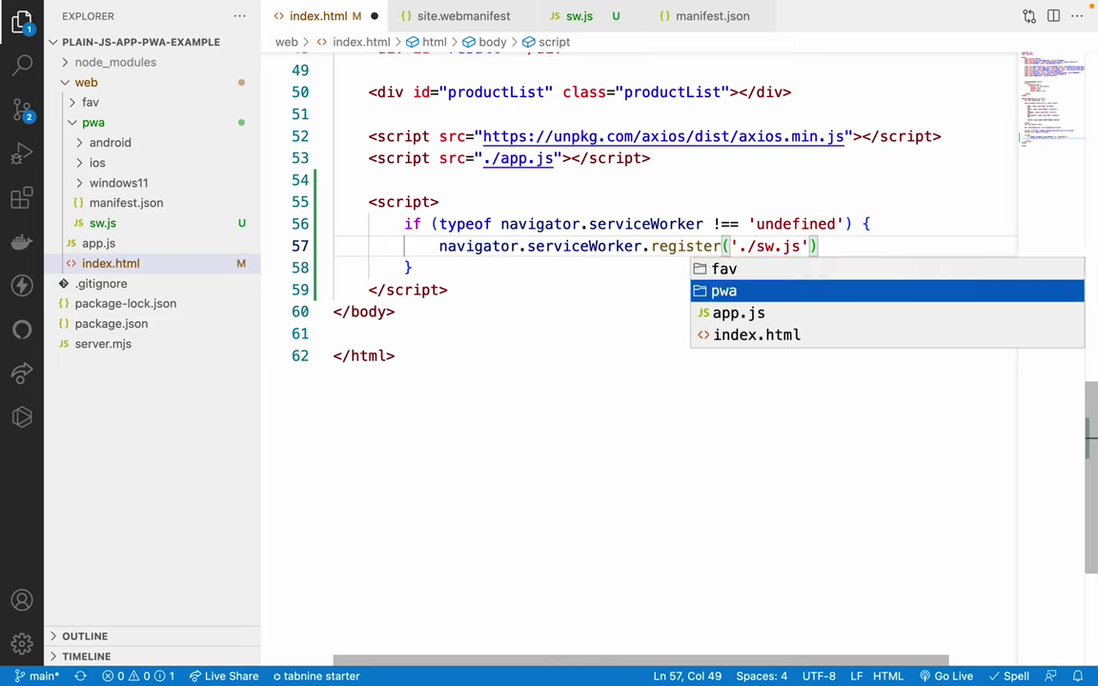
{"action": "key", "text": "Return"}
{"action": "type", "text": "/"}
{"action": "key", "text": "ctrl+s"}
{"action": "left_click", "coordinate": [572, 224]}
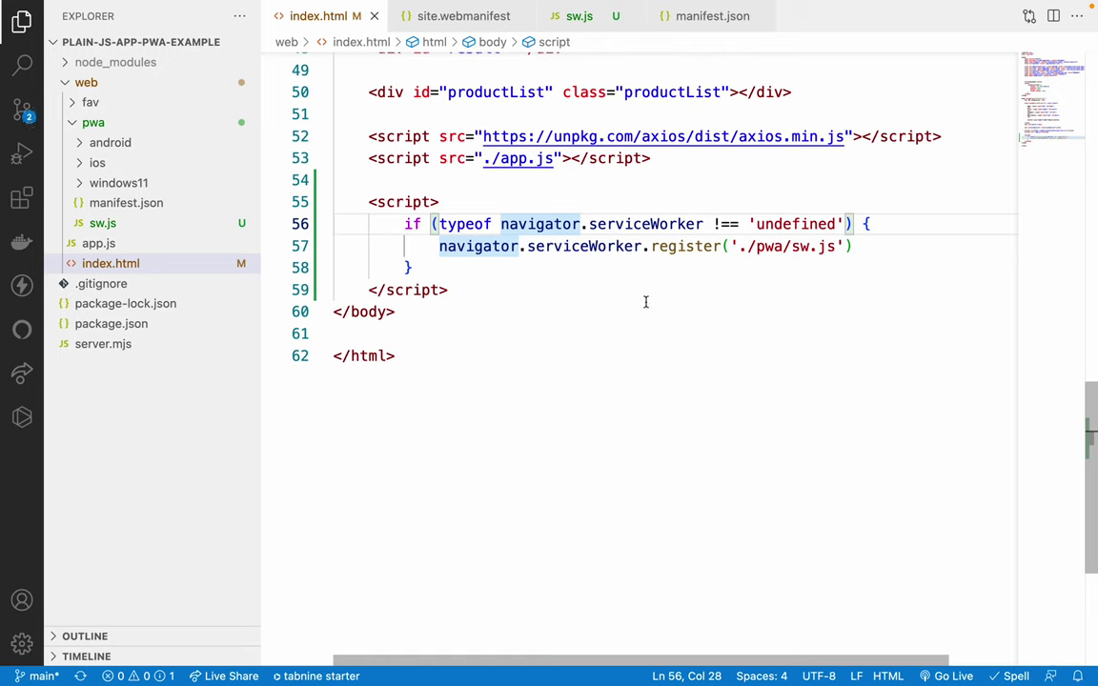
{"action": "left_click_drag", "start_coordinate": [576, 194], "coordinate": [619, 291]}
{"action": "left_click", "coordinate": [780, 245]}
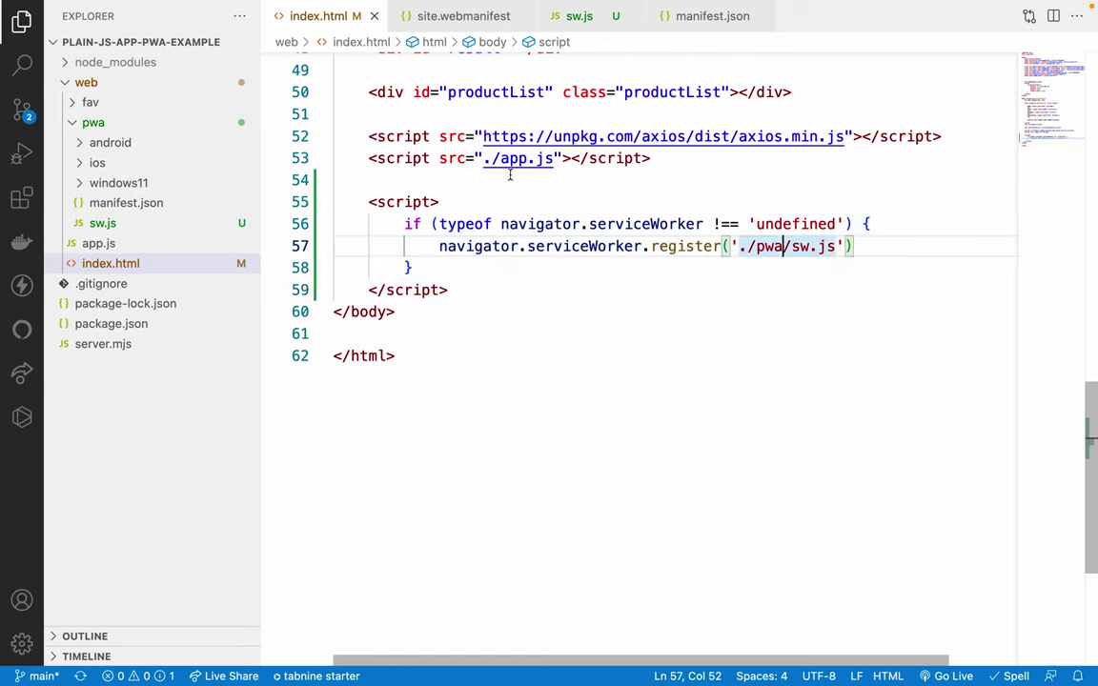
{"action": "left_click", "coordinate": [509, 174]}
- Switch to Chrome, show the Service Workers section of the widened DevTools for localhost:5001, and reload the page to check the registration
{"action": "key", "text": "super+Tab"}
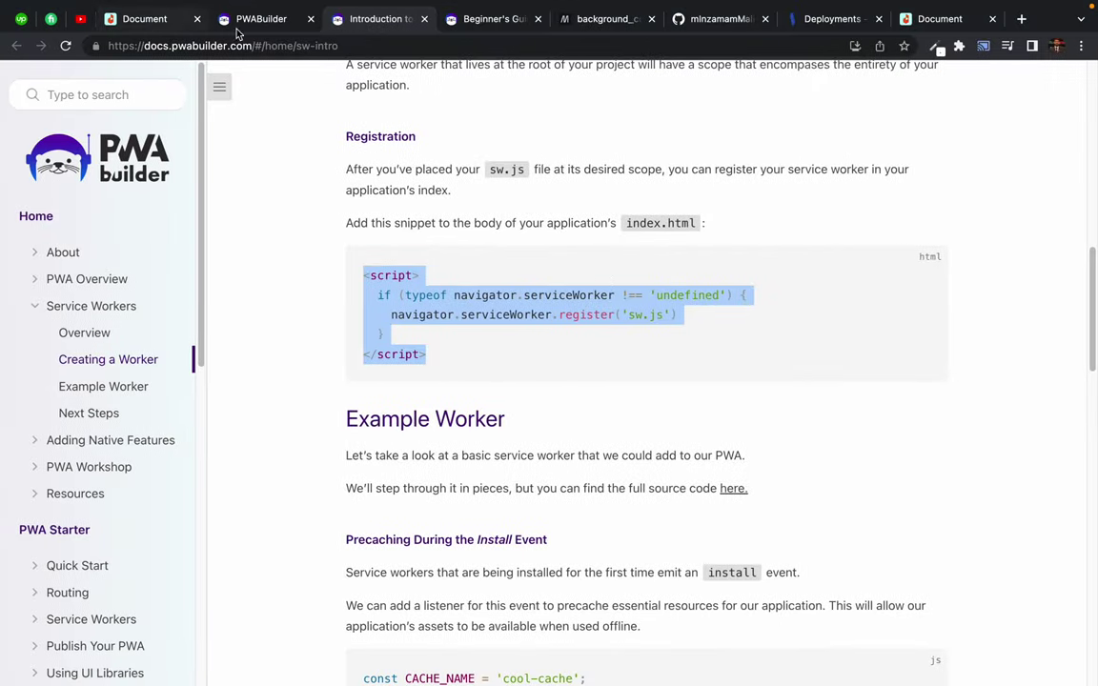
{"action": "left_click", "coordinate": [133, 19]}
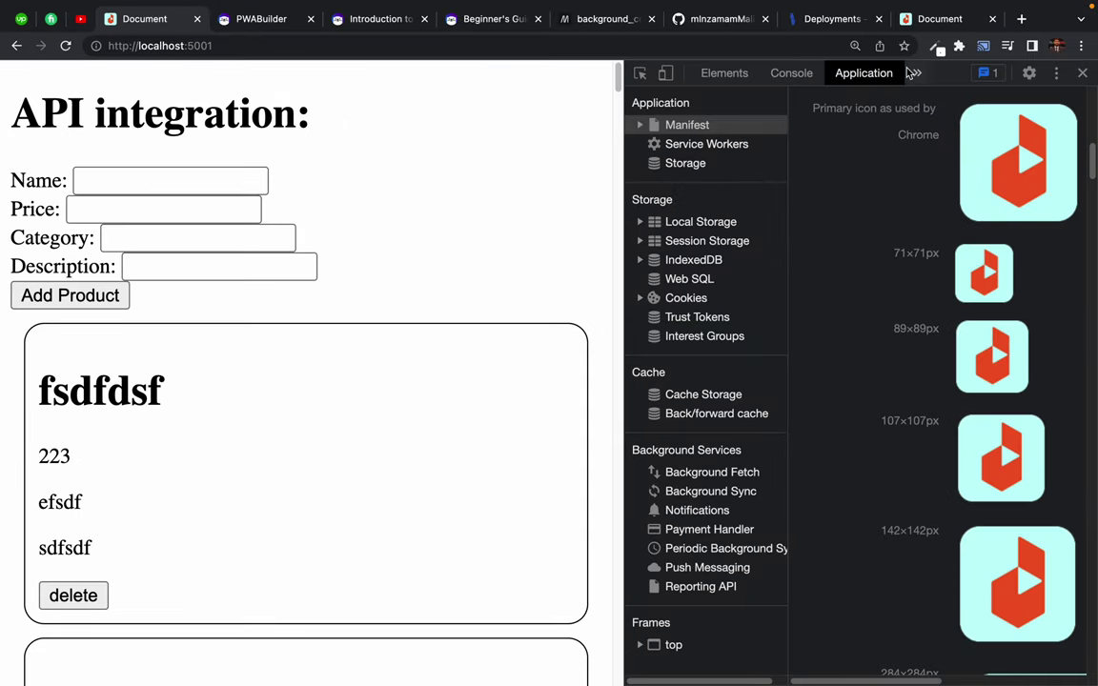
{"action": "left_click", "coordinate": [693, 147]}
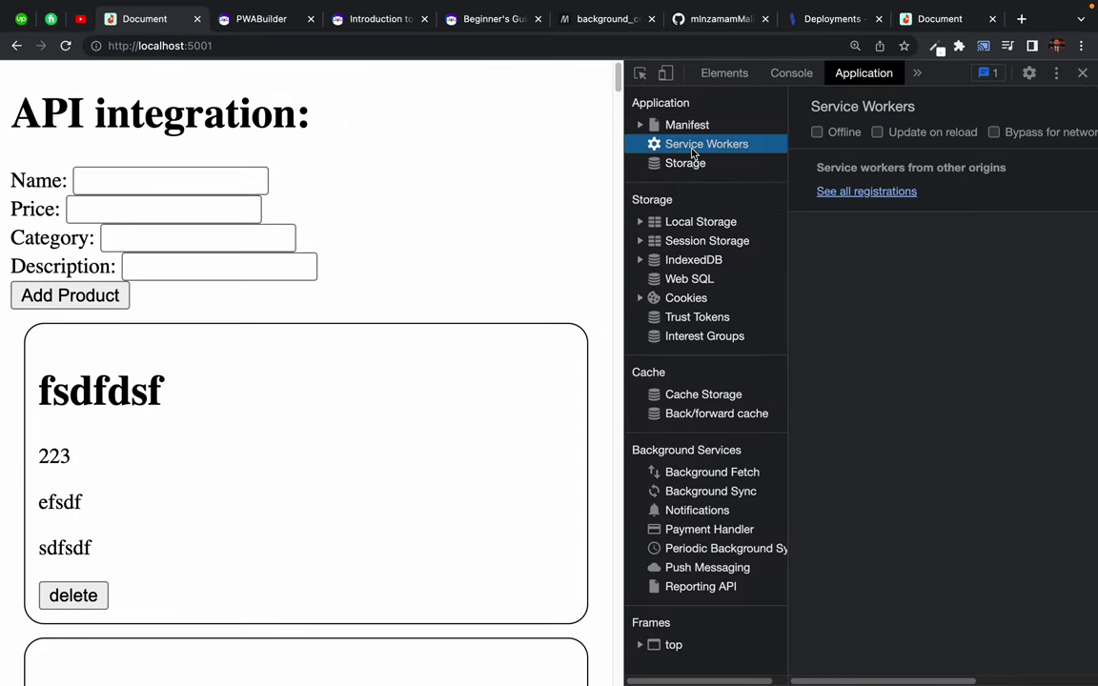
{"action": "left_click_drag", "start_coordinate": [620, 176], "coordinate": [616, 179]}
{"action": "left_click_drag", "start_coordinate": [521, 200], "coordinate": [440, 199]}
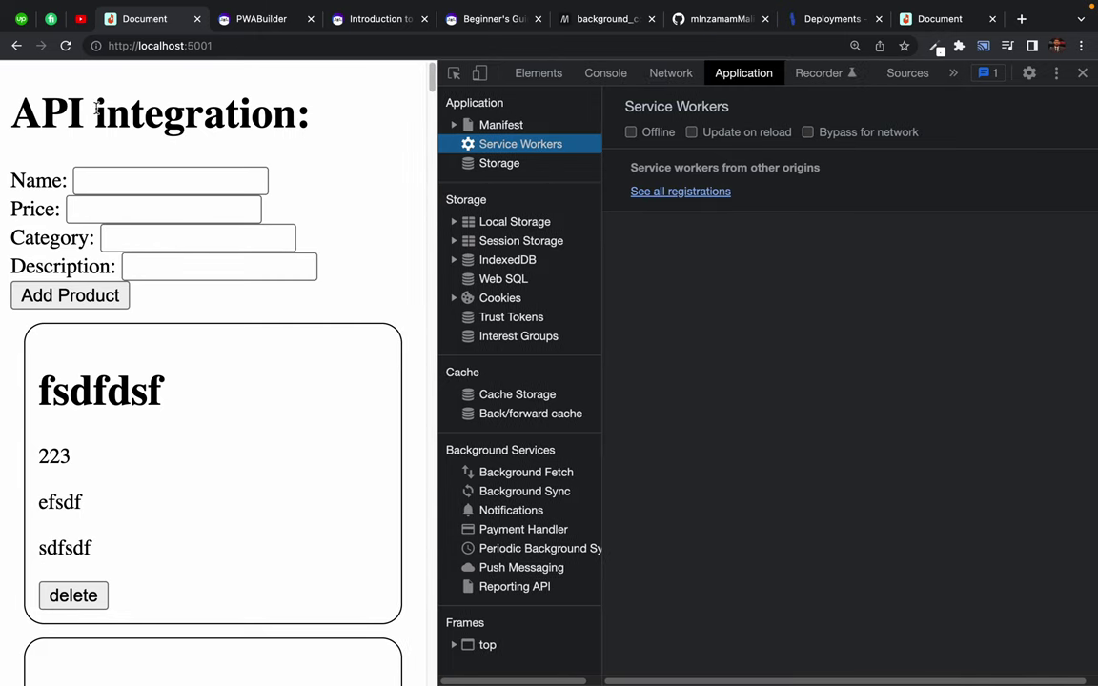
{"action": "left_click", "coordinate": [65, 45]}
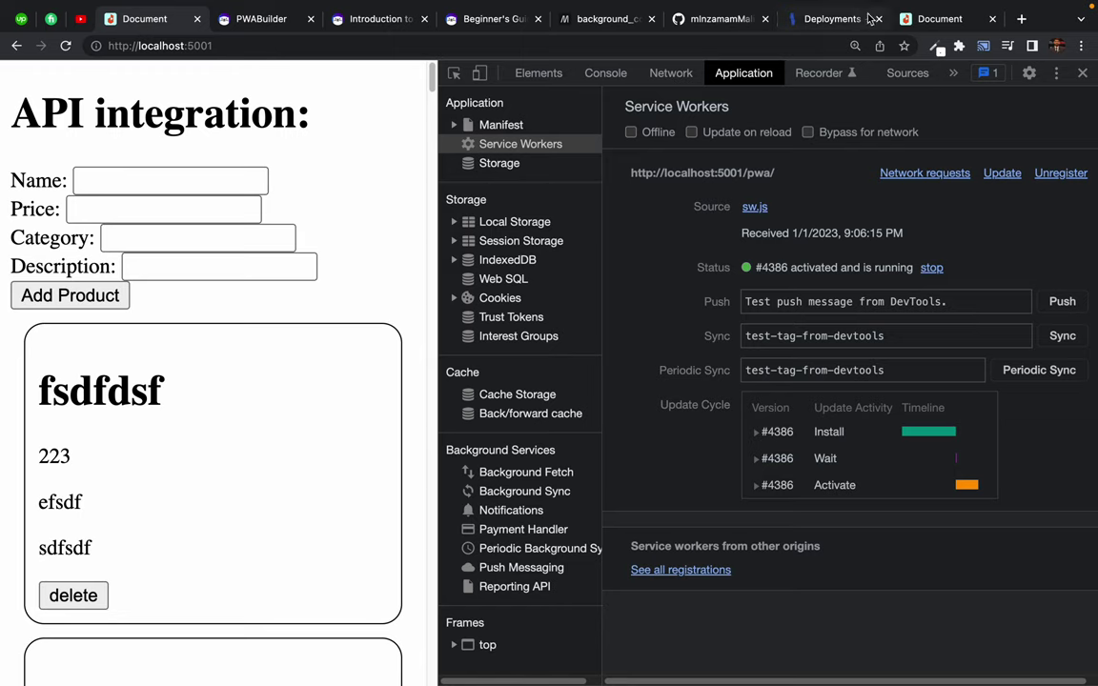
{"action": "right_click", "coordinate": [65, 48]}
{"action": "left_click", "coordinate": [105, 113]}
- Open the Offline Pages service worker code in the PWABuilder generator and copy its install event listener
{"action": "left_click", "coordinate": [259, 20]}
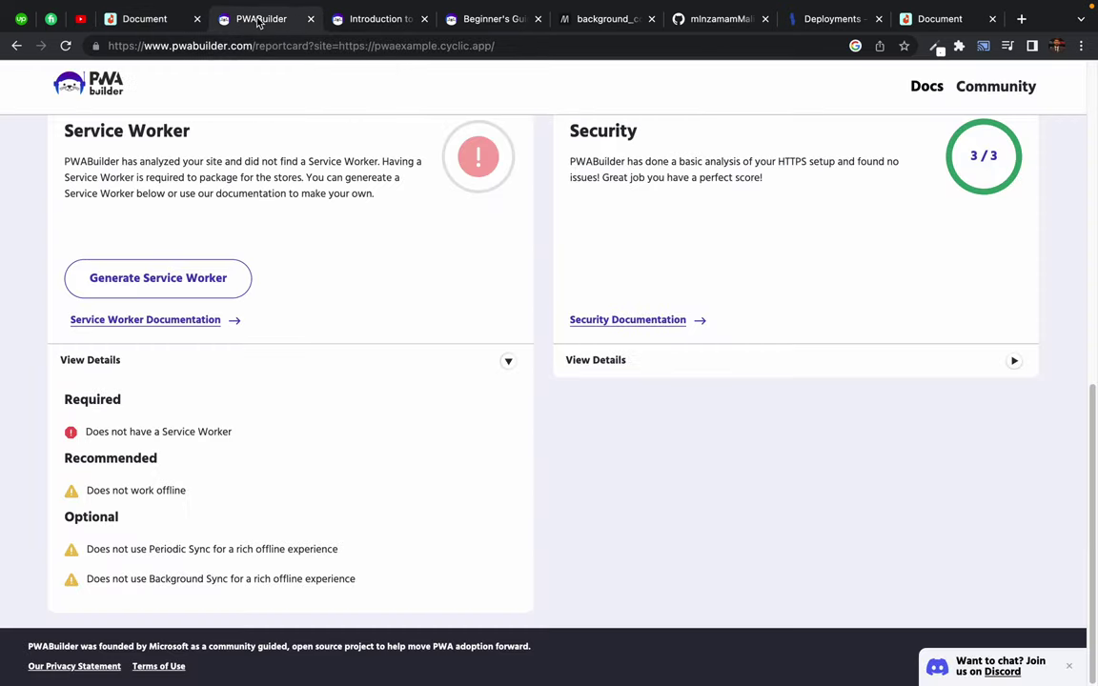
{"action": "left_click", "coordinate": [130, 277]}
{"action": "left_click", "coordinate": [393, 130]}
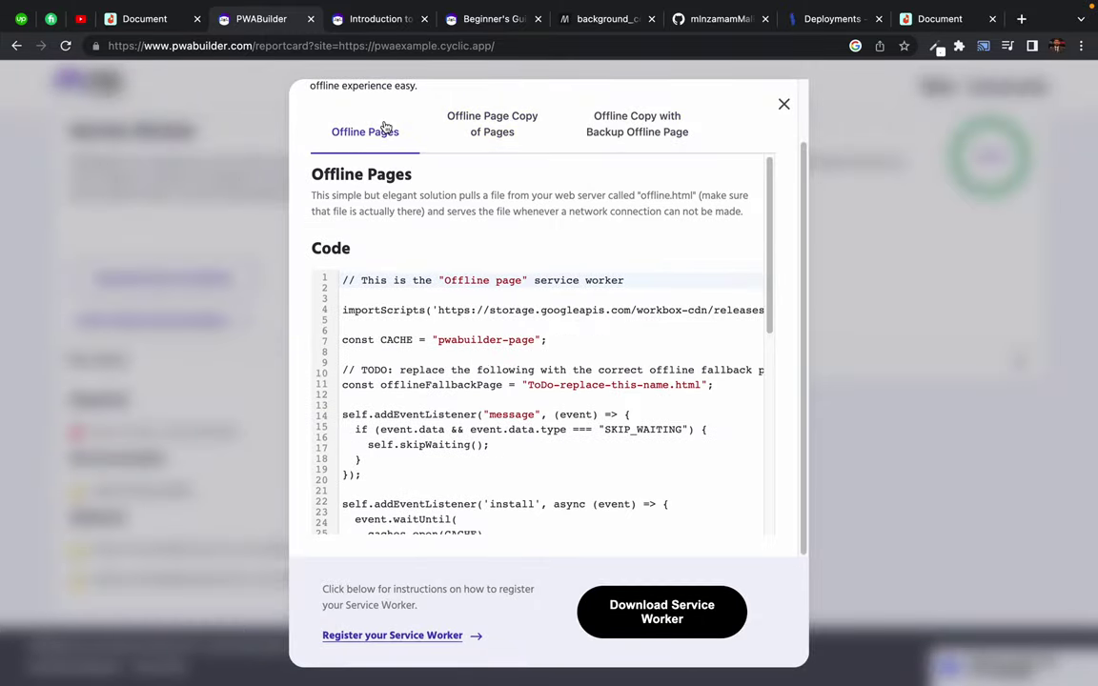
{"action": "scroll", "coordinate": [477, 376], "scroll_direction": "down", "scroll_amount": 4}
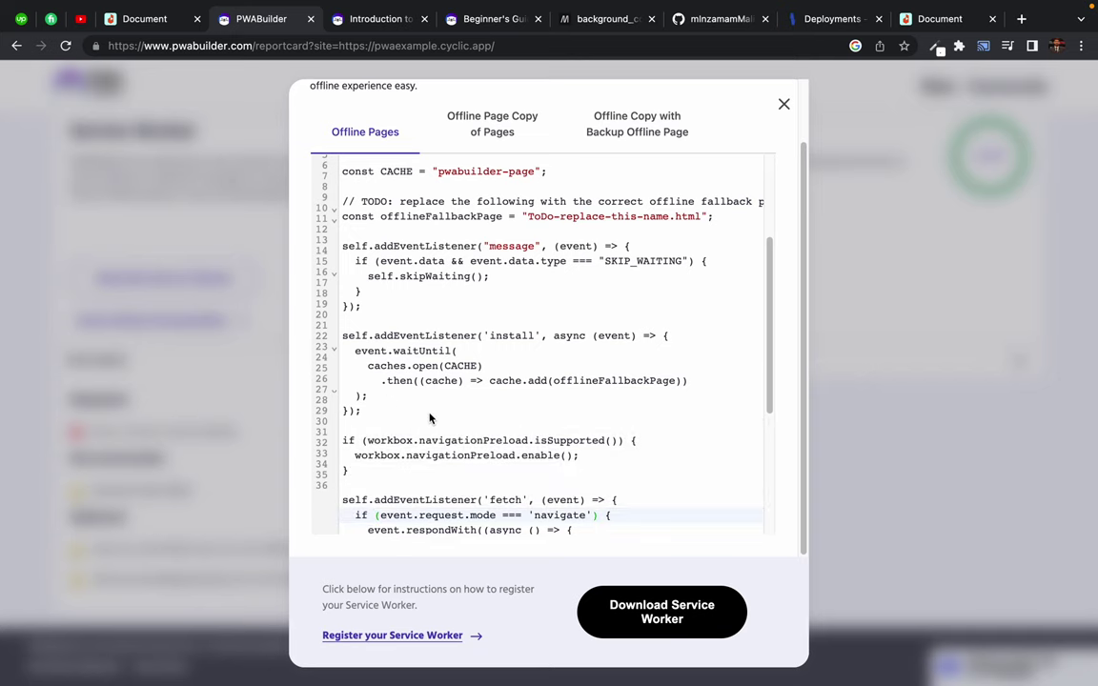
{"action": "scroll", "coordinate": [429, 416], "scroll_direction": "down", "scroll_amount": 2}
{"action": "scroll", "coordinate": [361, 301], "scroll_direction": "up", "scroll_amount": 1}
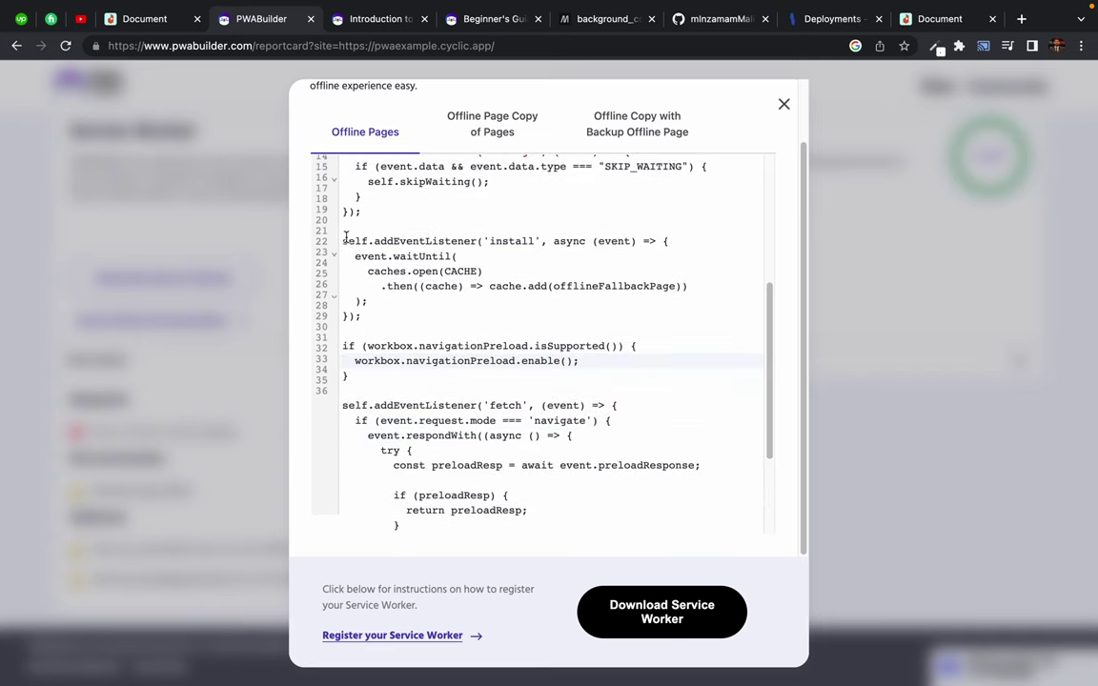
{"action": "scroll", "coordinate": [368, 213], "scroll_direction": "up", "scroll_amount": 2}
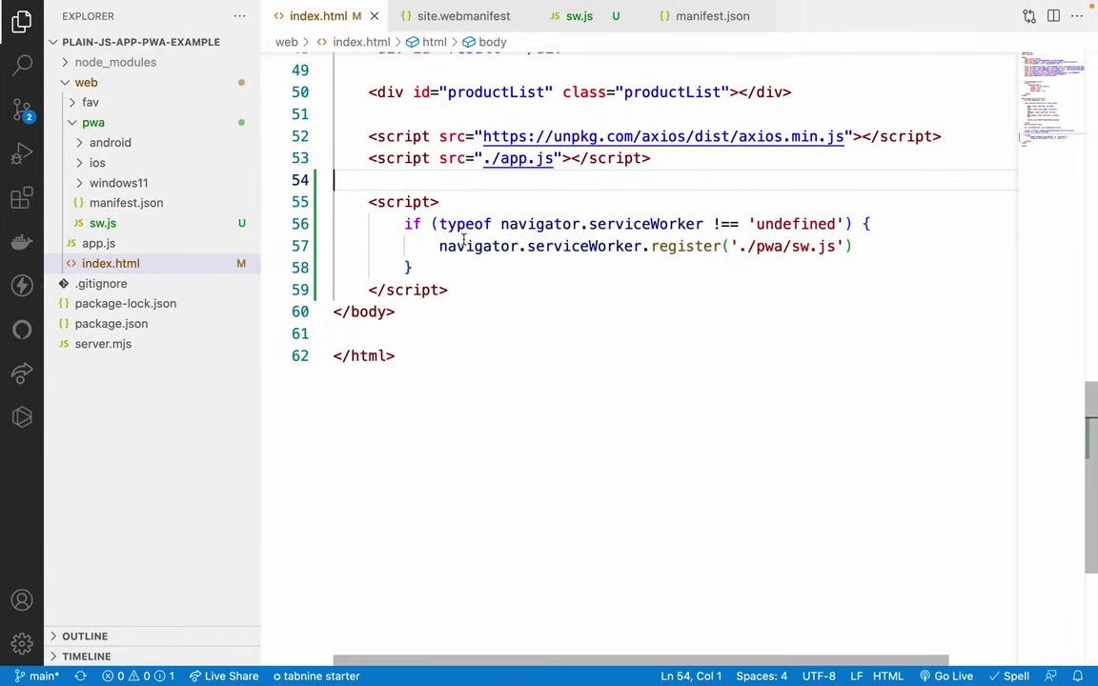
- Switch to VS Code, close site.webmanifest, and add the copied install event listener below the message listener in sw.js, saving the file
{"action": "scroll", "coordinate": [467, 266], "scroll_direction": "up", "scroll_amount": 2}
{"action": "left_click", "coordinate": [525, 17]}
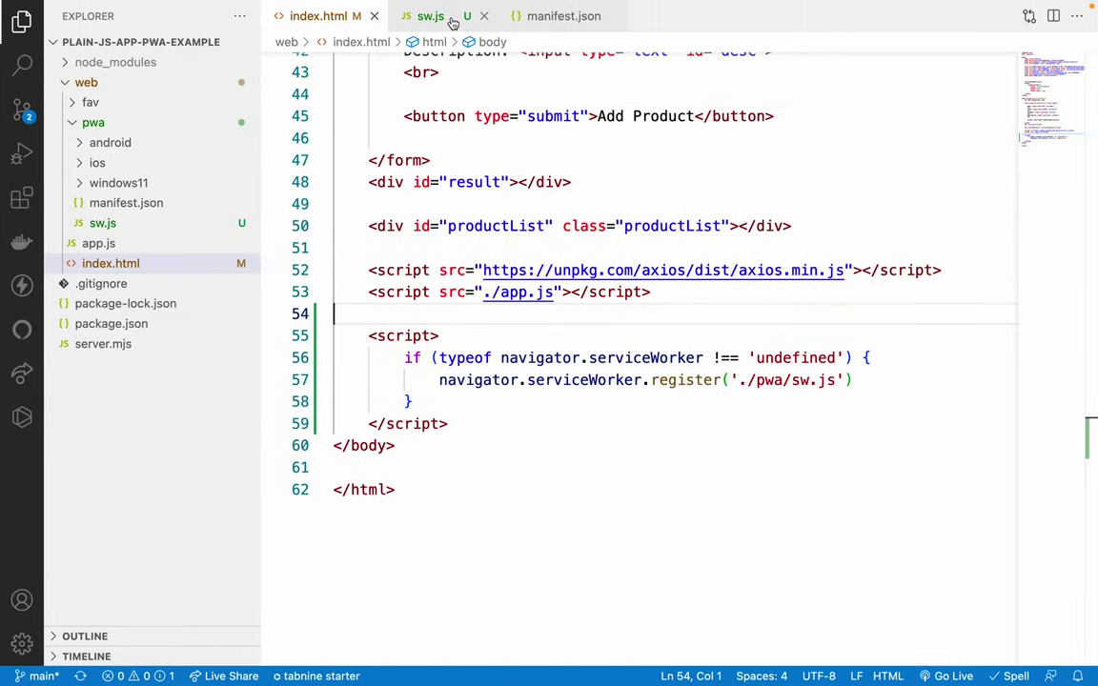
{"action": "left_click", "coordinate": [432, 20]}
{"action": "left_click", "coordinate": [433, 282]}
{"action": "key", "text": "Return"}
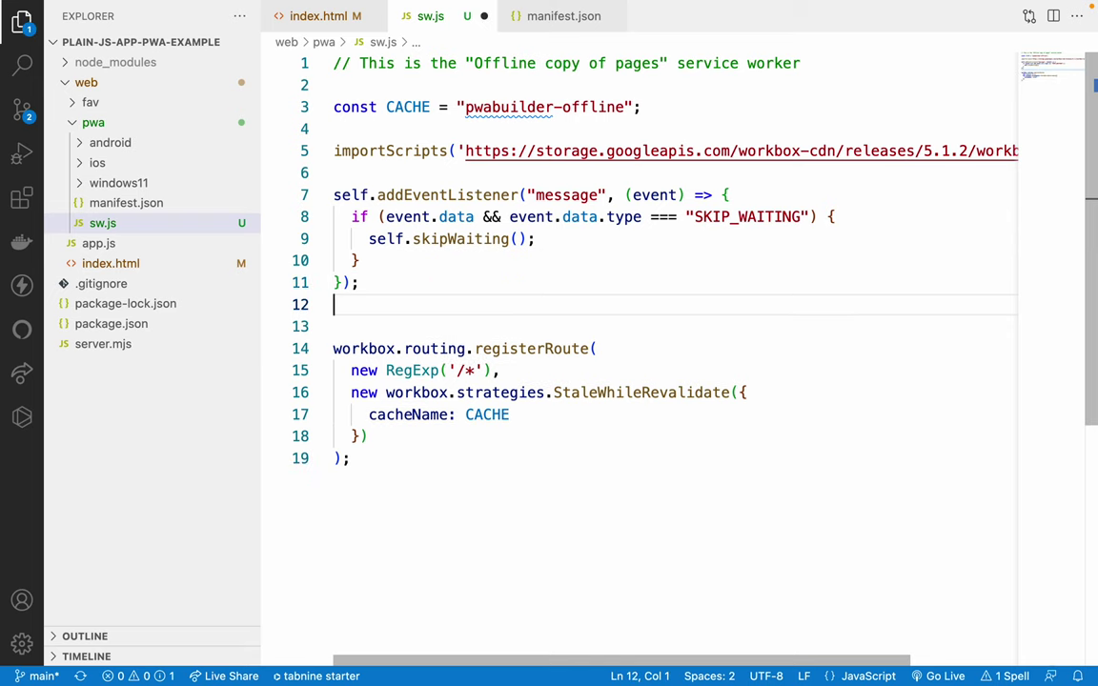
{"action": "type", "text": ");  self.addEventListener('install', async (event) => {   event.waitUntil(     caches.open(CACHE)       .then((cache) => cache.add(offlineFallbackPage))   ); });"}
{"action": "left_click", "coordinate": [368, 304]}
{"action": "key", "text": "BackSpace"}
{"action": "key", "text": "BackSpace"}
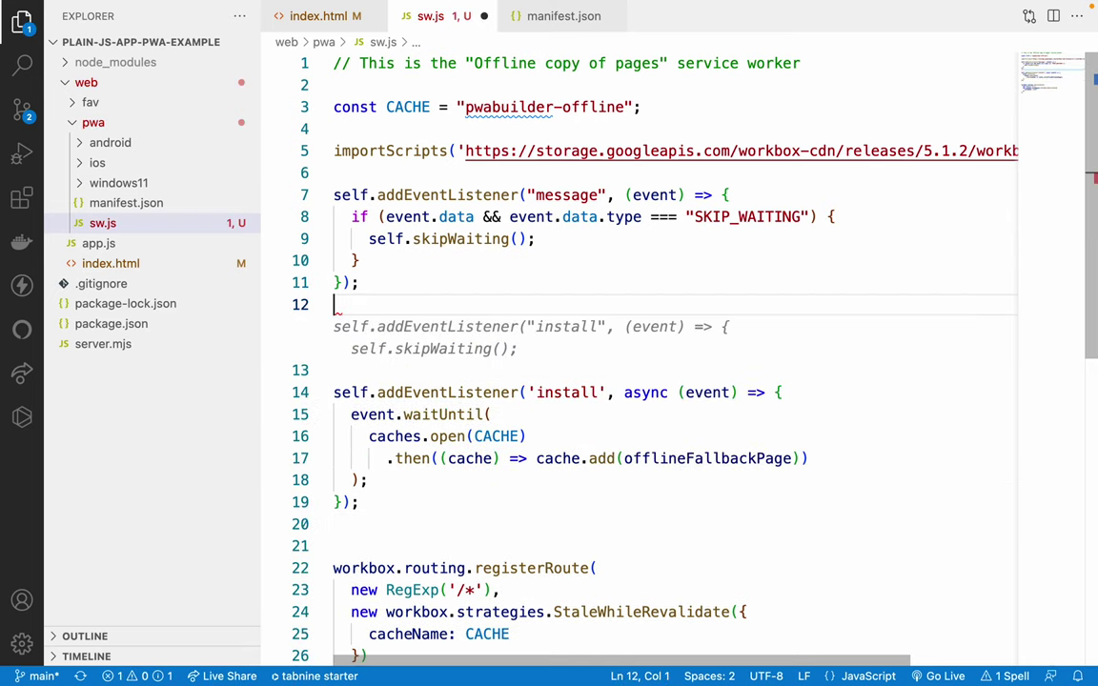
{"action": "key", "text": "super+s"}
{"action": "left_click", "coordinate": [360, 328]}
{"action": "key", "text": "BackSpace"}
- Examine the install listener in sw.js, including the CACHE name it opens and the offlineFallbackPage it adds
{"action": "double_click", "coordinate": [562, 327]}
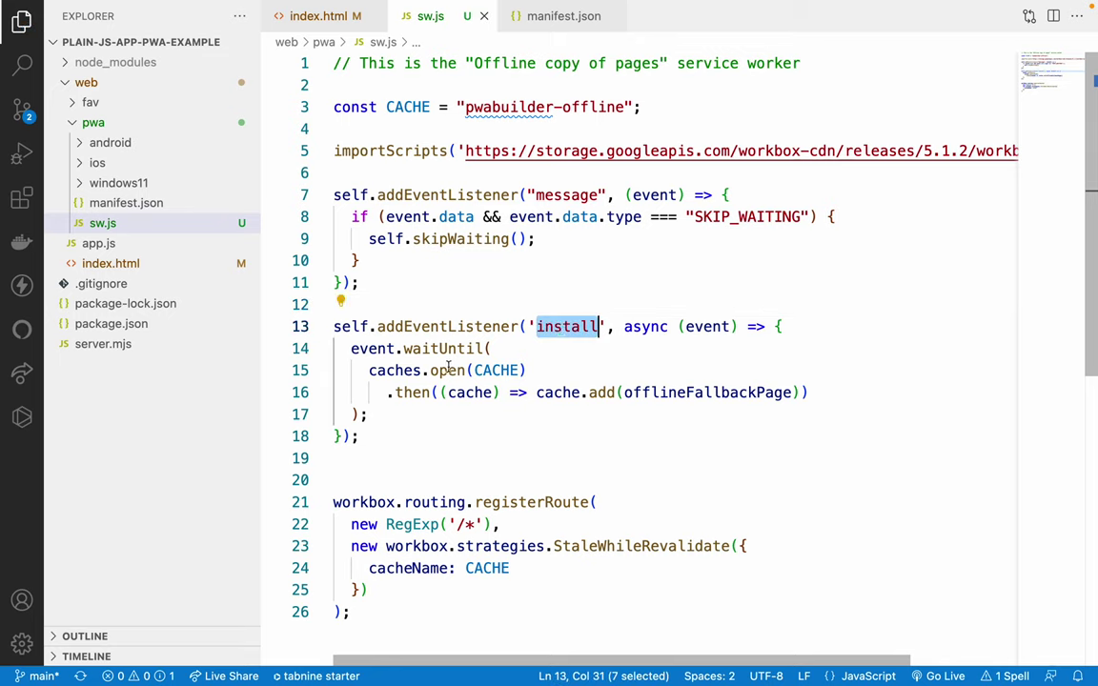
{"action": "double_click", "coordinate": [493, 371]}
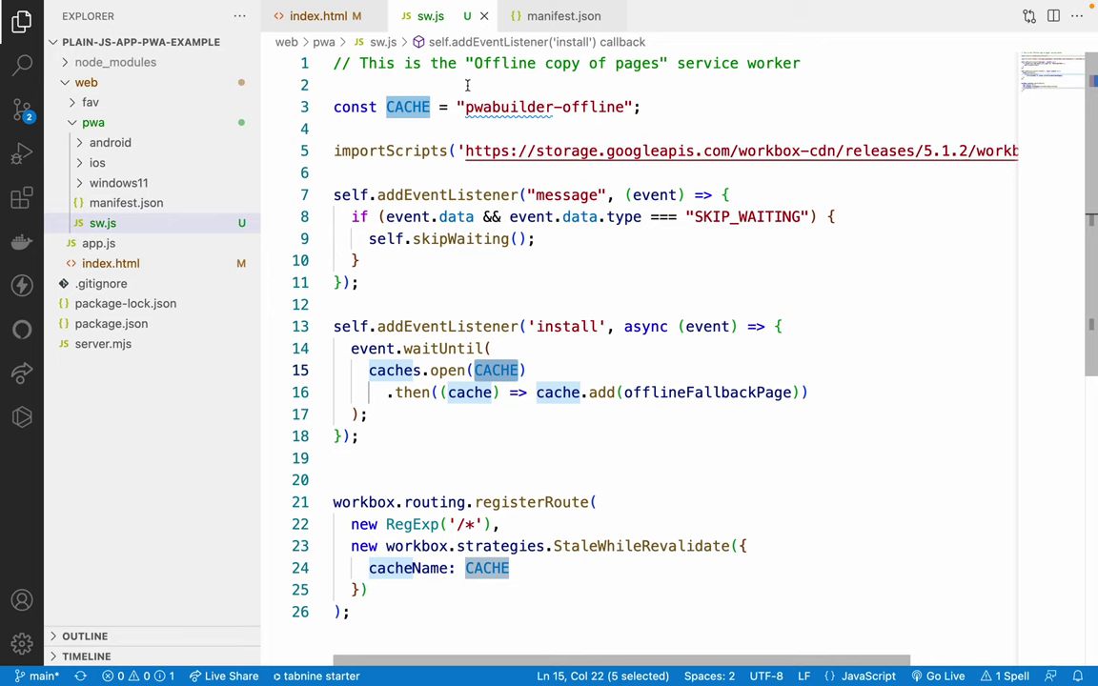
{"action": "left_click_drag", "start_coordinate": [465, 107], "coordinate": [590, 108]}
{"action": "key", "text": "End"}
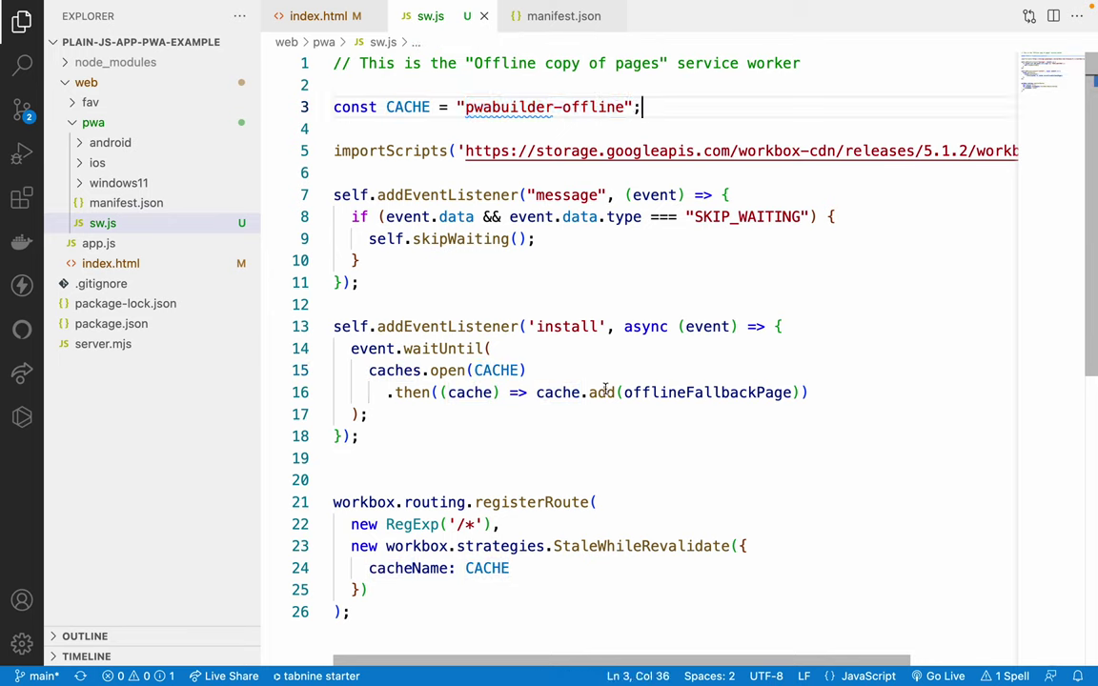
{"action": "double_click", "coordinate": [606, 392]}
{"action": "double_click", "coordinate": [674, 392]}
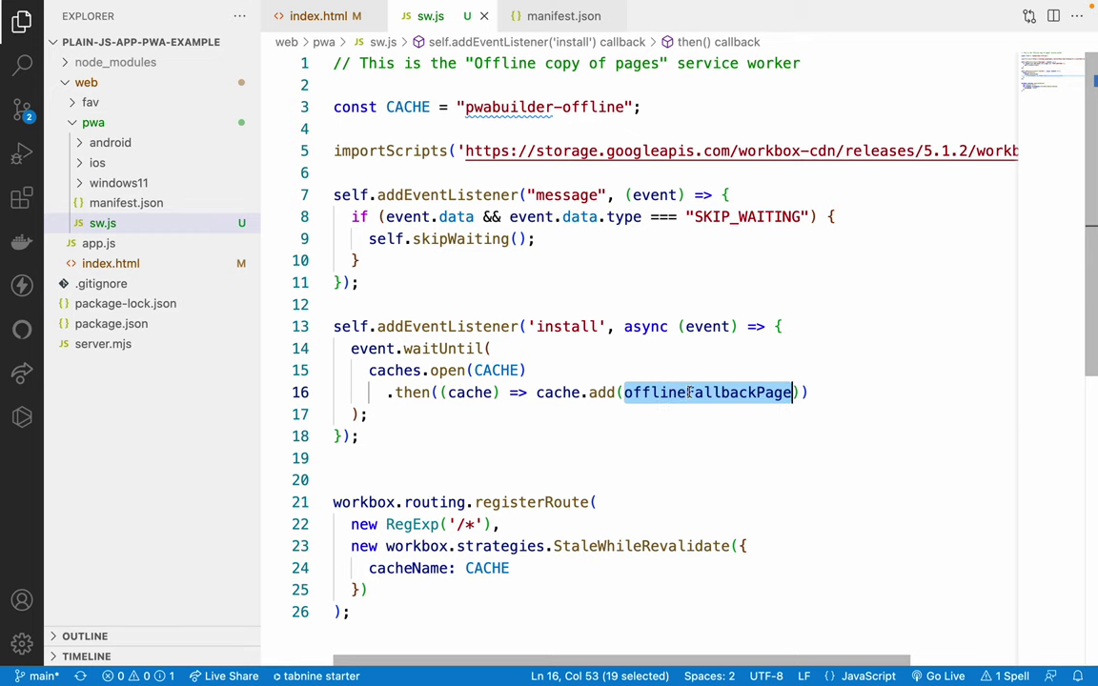
- Switch to Chrome and examine the Offline Copy with Backup Offline Page service worker code in the PWABuilder generator
{"action": "key", "text": "ctrl+Left"}
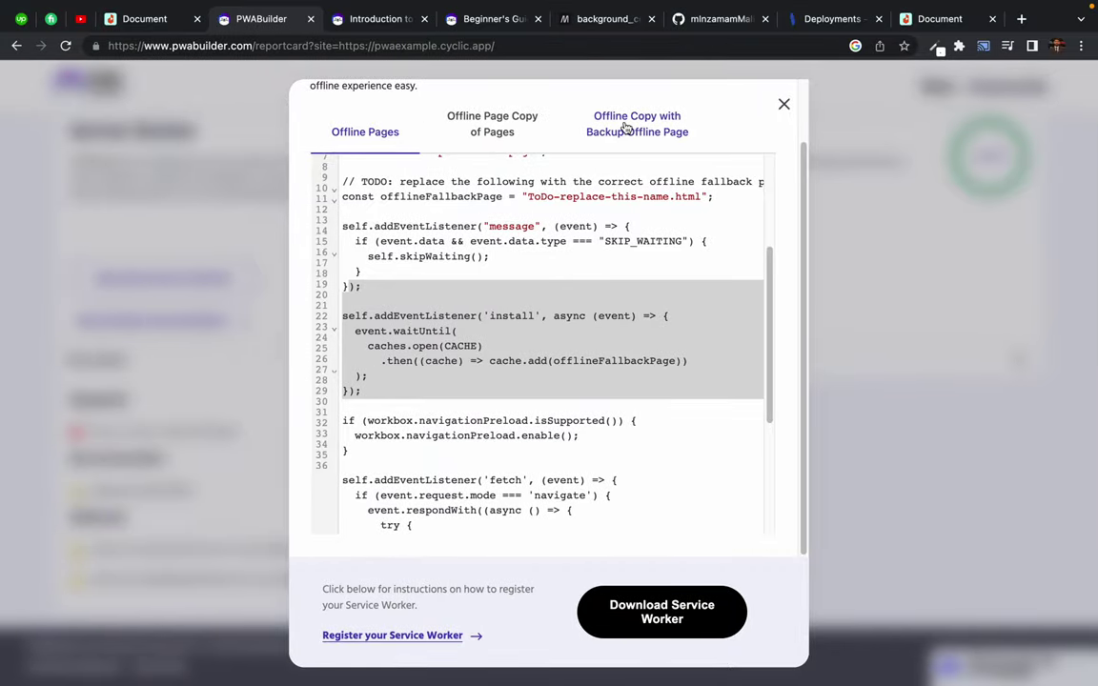
{"action": "left_click", "coordinate": [568, 117]}
{"action": "scroll", "coordinate": [423, 396], "scroll_direction": "down", "scroll_amount": 3}
{"action": "scroll", "coordinate": [422, 396], "scroll_direction": "down", "scroll_amount": 2}
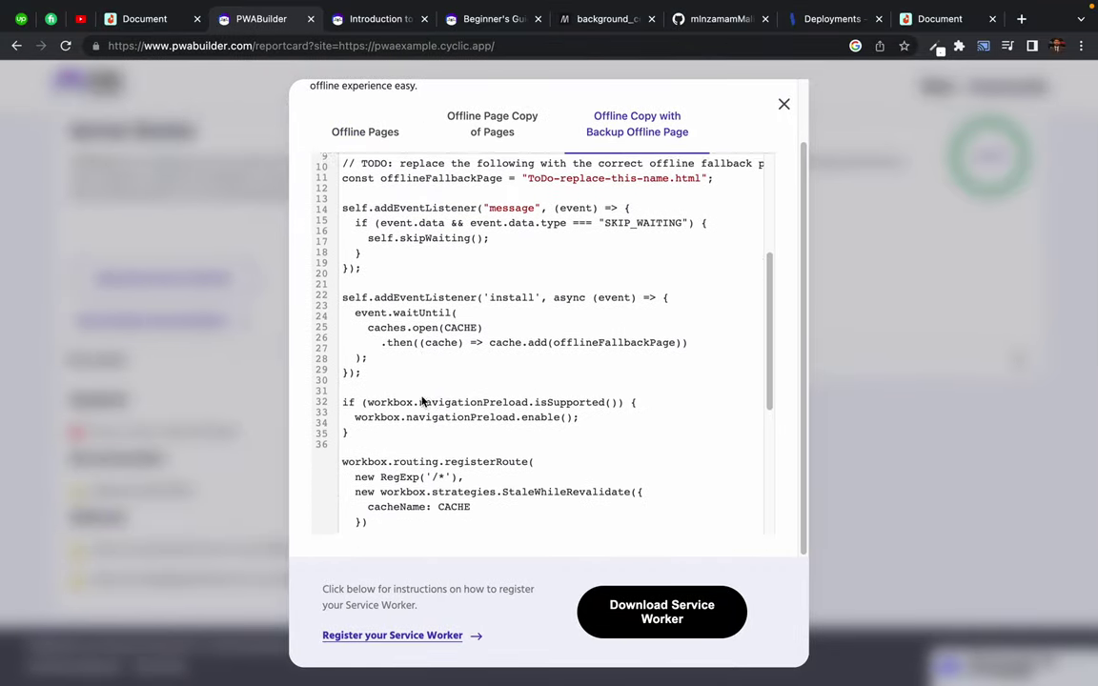
{"action": "scroll", "coordinate": [422, 399], "scroll_direction": "up", "scroll_amount": 3}
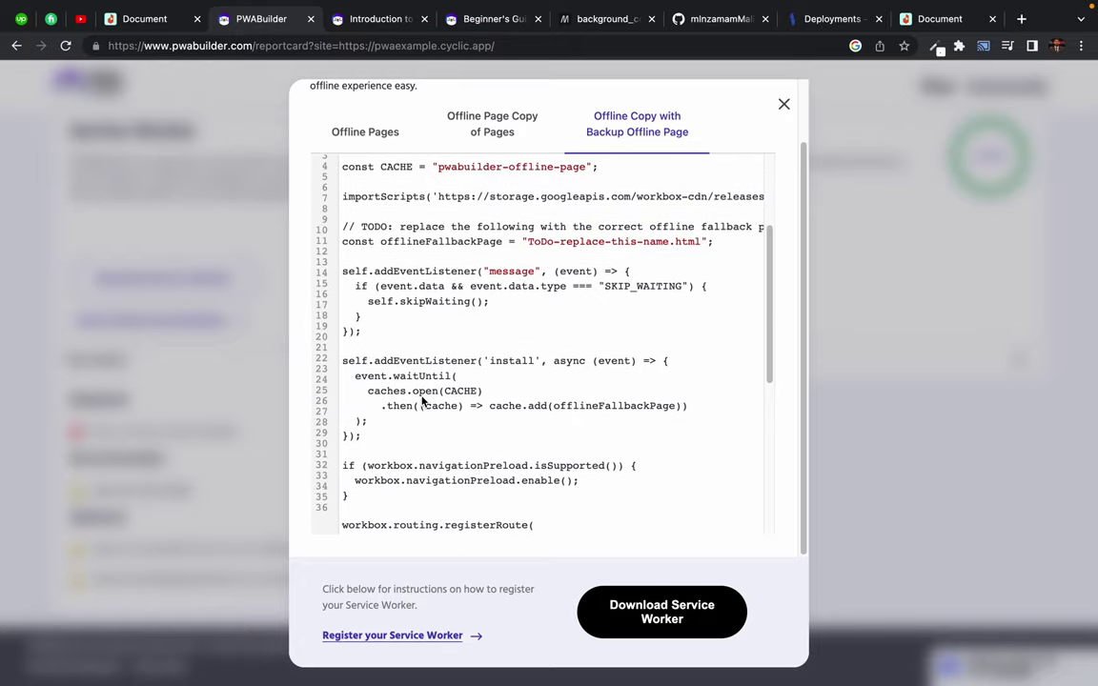
{"action": "scroll", "coordinate": [422, 397], "scroll_direction": "down", "scroll_amount": 6}
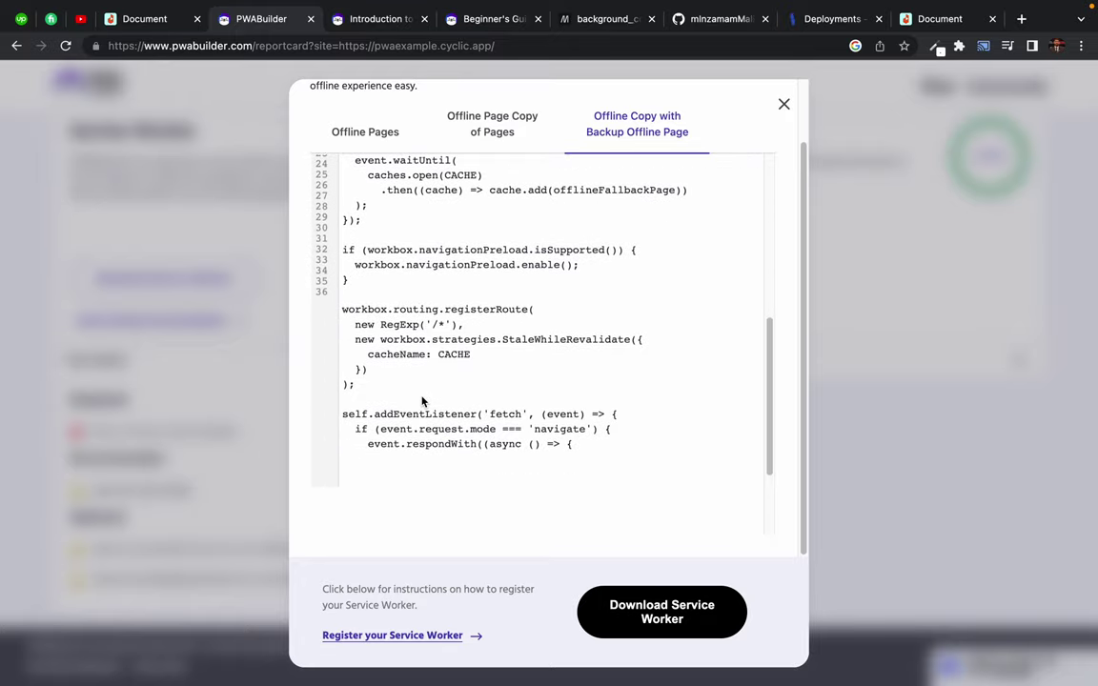
{"action": "scroll", "coordinate": [422, 400], "scroll_direction": "down", "scroll_amount": 1}
{"action": "scroll", "coordinate": [422, 401], "scroll_direction": "up", "scroll_amount": 4}
{"action": "scroll", "coordinate": [422, 400], "scroll_direction": "up", "scroll_amount": 5}
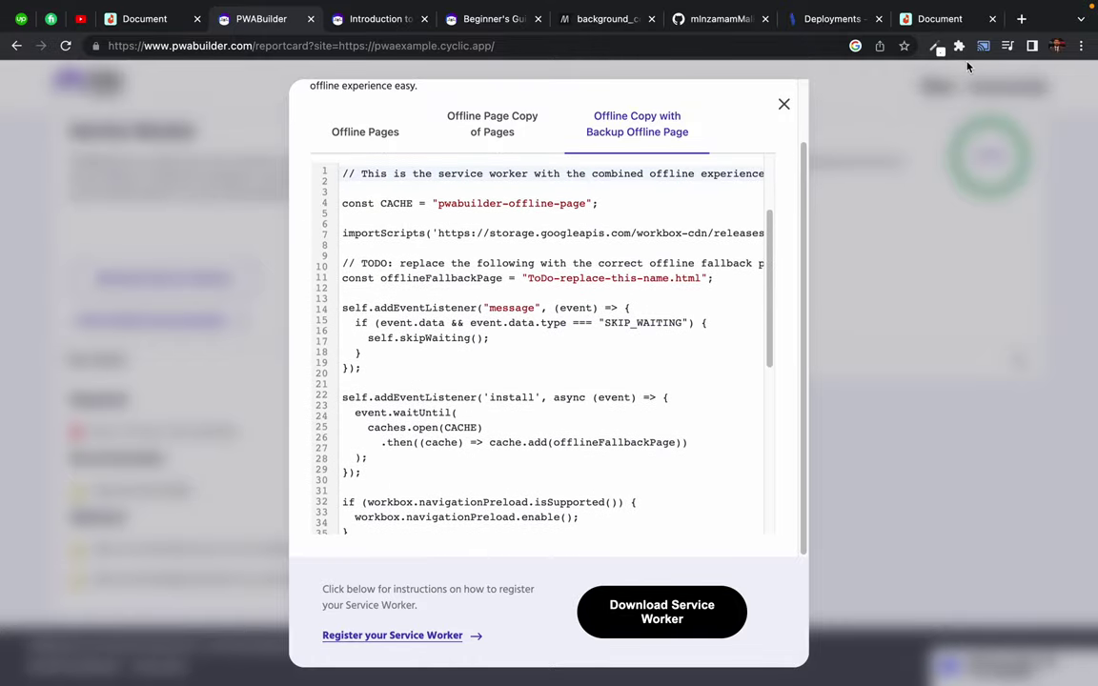
- Switch to VS Code and replace offlineFallbackPage with "/" in the install listener's cache.add call in sw.js, saving the file
{"action": "key", "text": "ctrl+Right"}
{"action": "scroll", "coordinate": [422, 302], "scroll_direction": "down", "scroll_amount": 1}
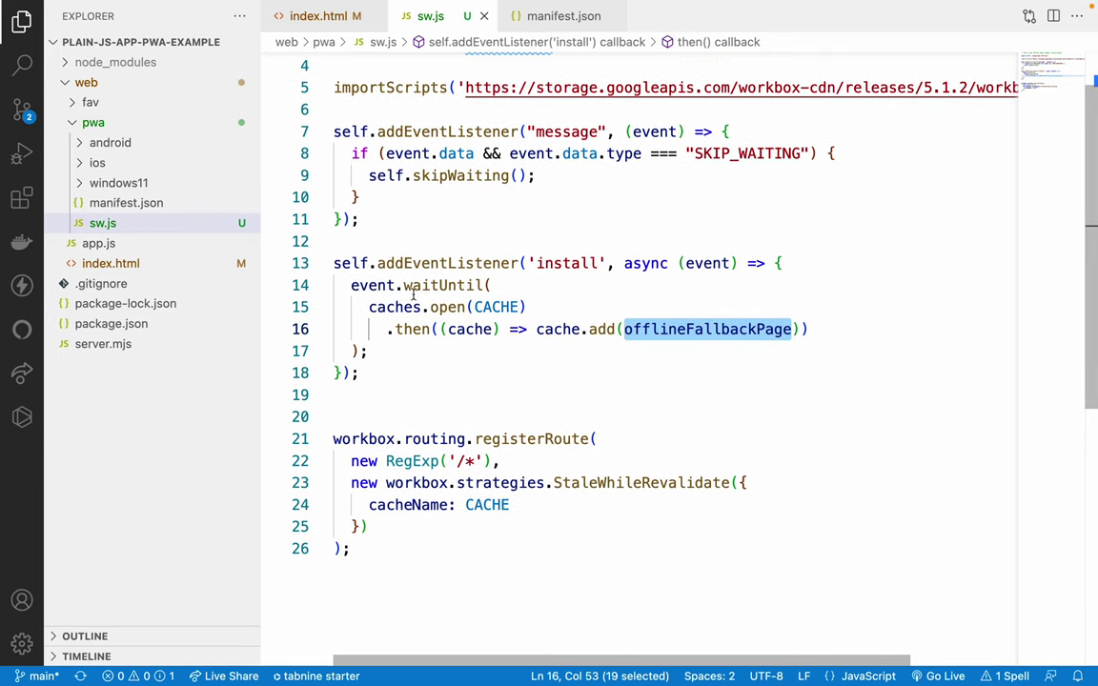
{"action": "double_click", "coordinate": [557, 264]}
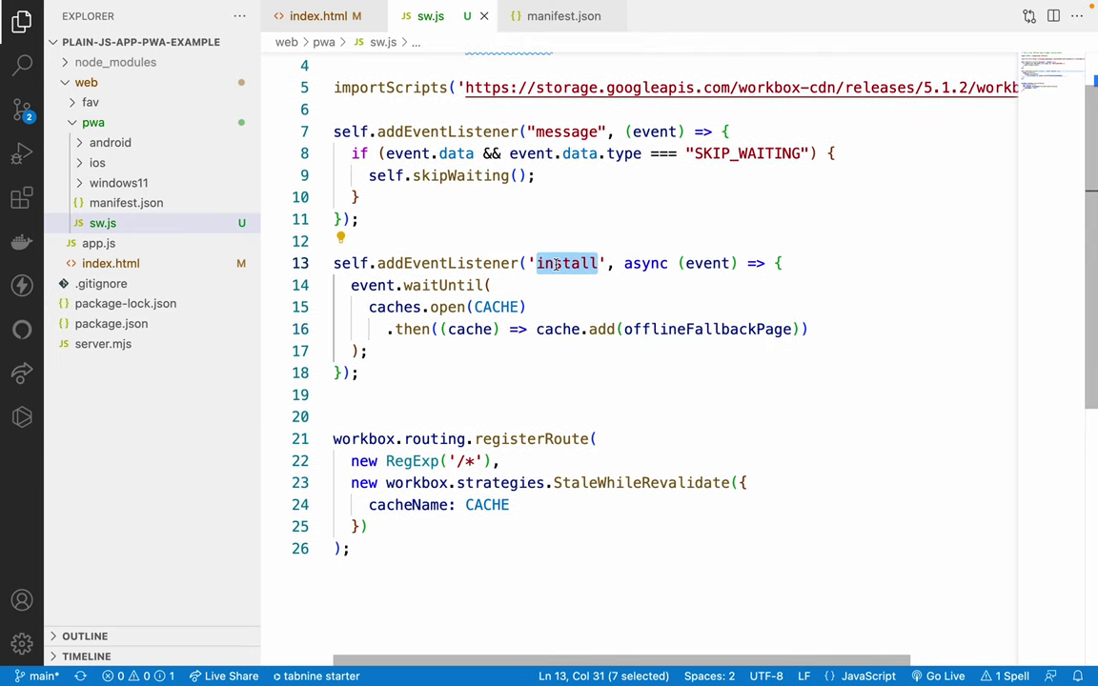
{"action": "left_click_drag", "start_coordinate": [377, 307], "coordinate": [413, 307]}
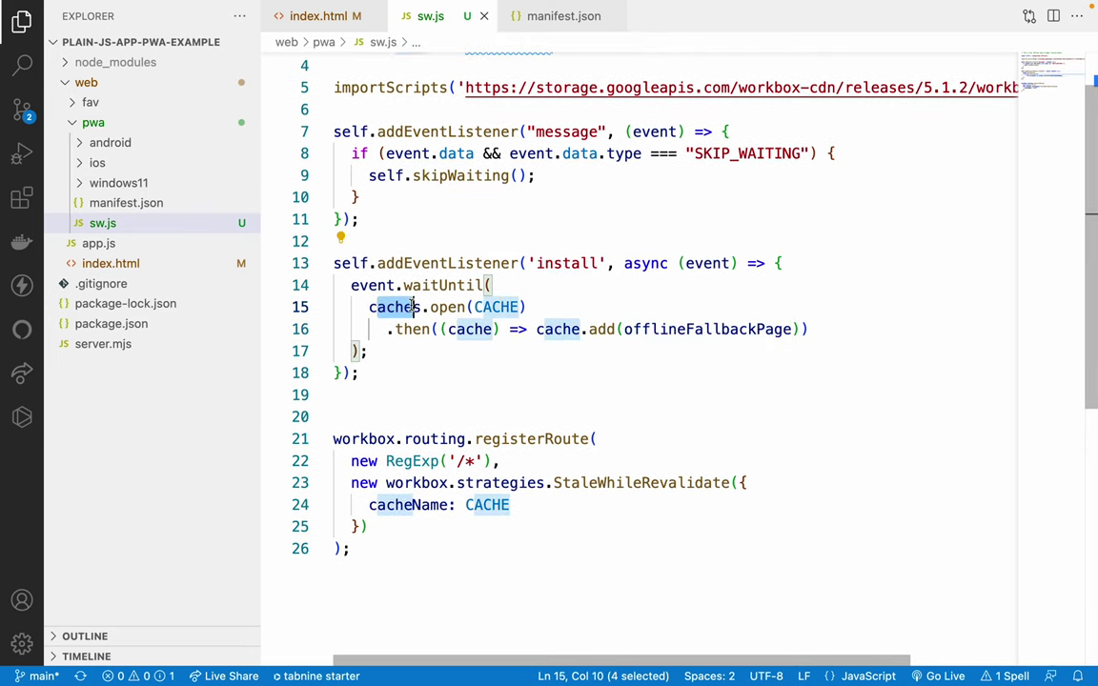
{"action": "double_click", "coordinate": [478, 307]}
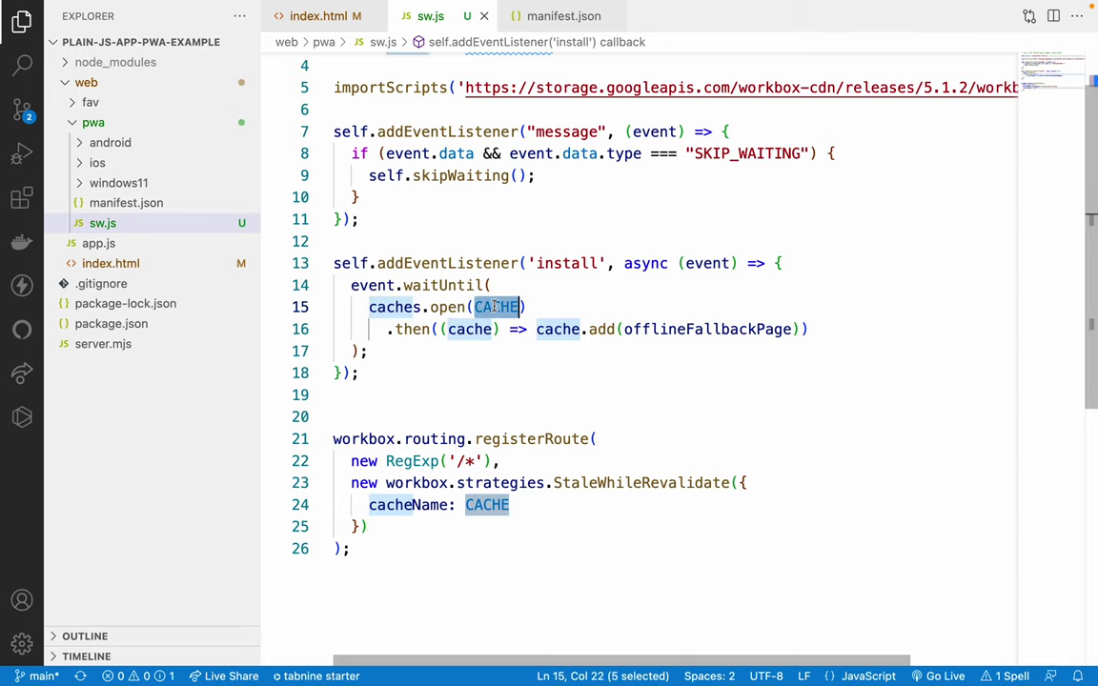
{"action": "double_click", "coordinate": [572, 329]}
{"action": "double_click", "coordinate": [661, 329]}
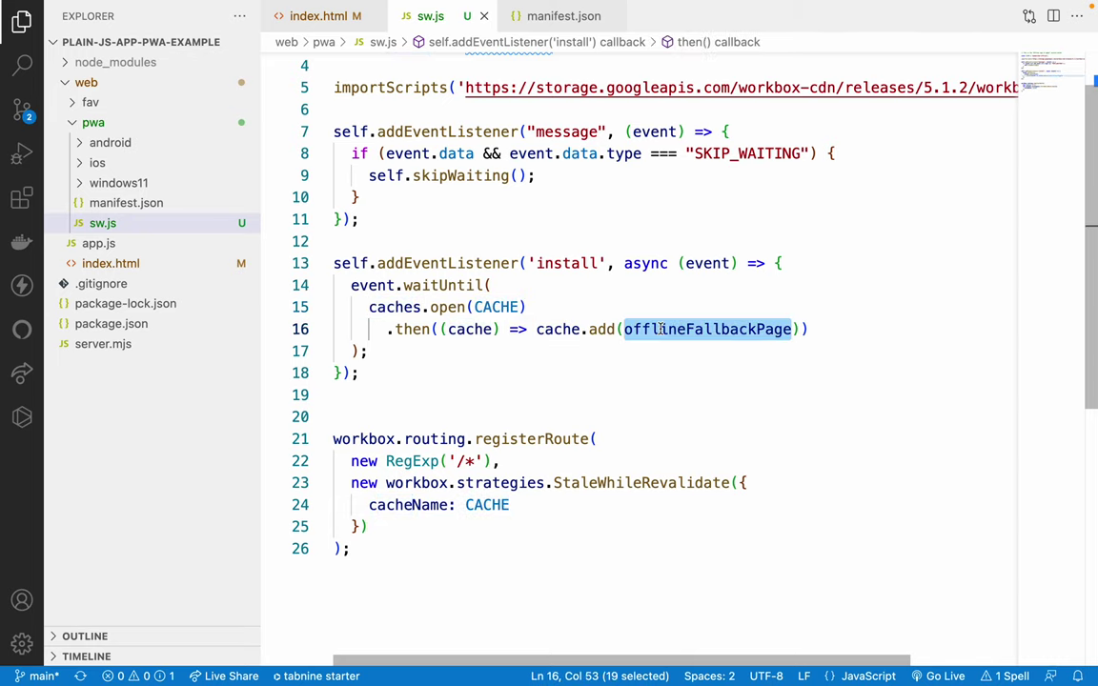
{"action": "scroll", "coordinate": [589, 295], "scroll_direction": "up", "scroll_amount": 3}
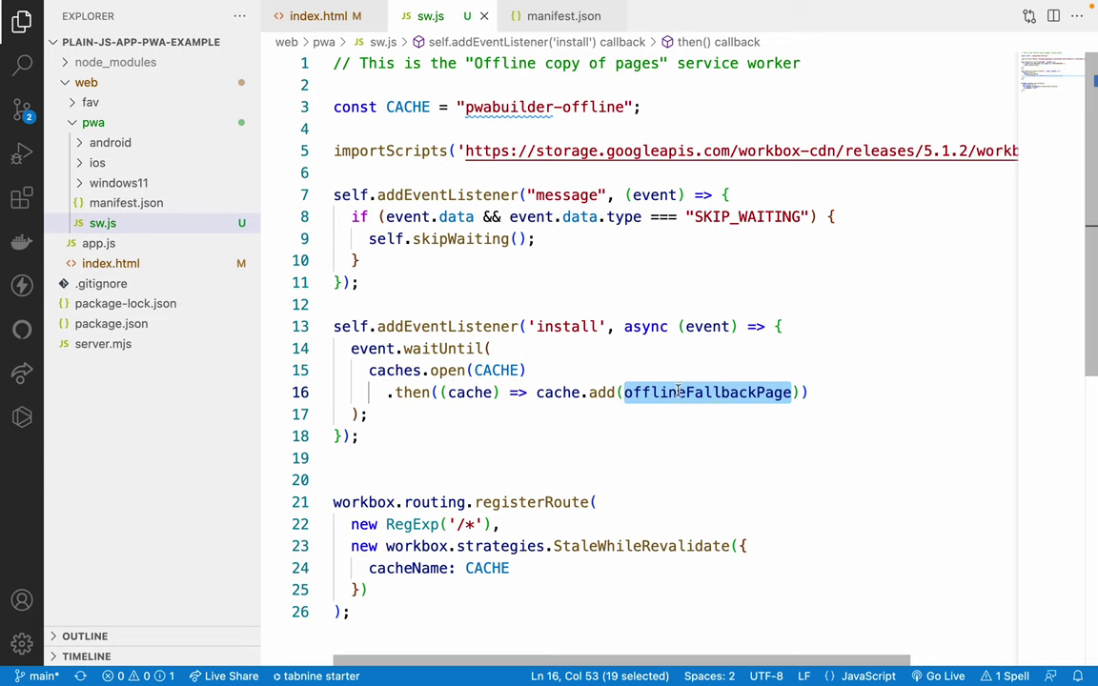
{"action": "key", "text": "BackSpace"}
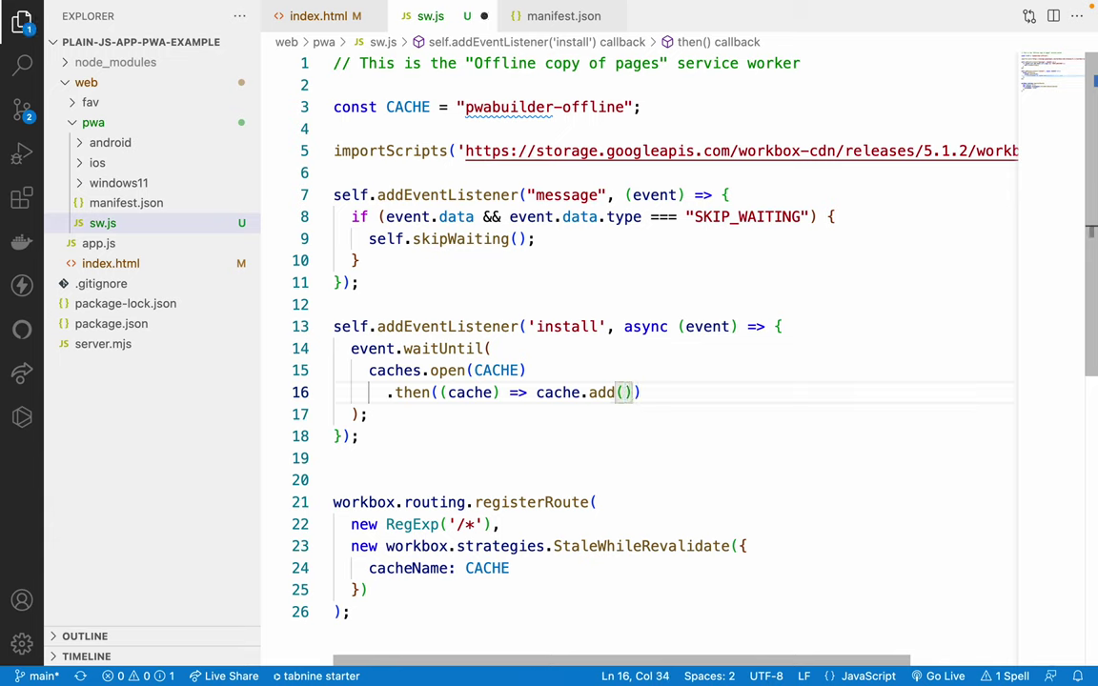
{"action": "type", "text": "\""}
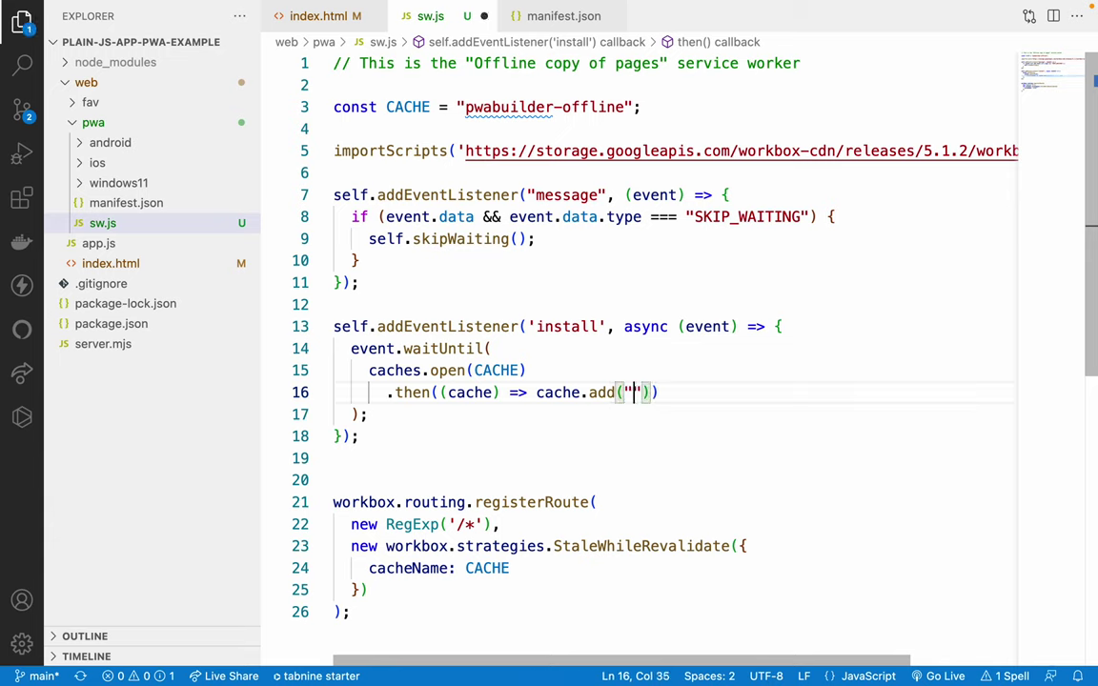
{"action": "type", "text": "/"}
{"action": "key", "text": "ctrl+s"}
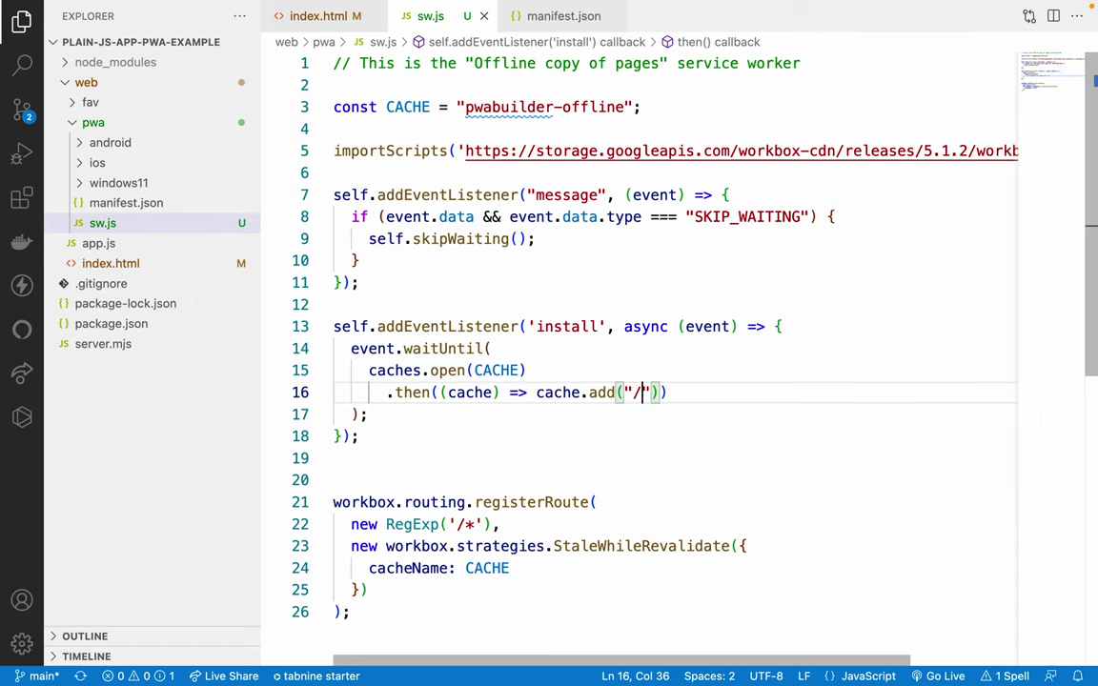
{"action": "left_click", "coordinate": [673, 352]}
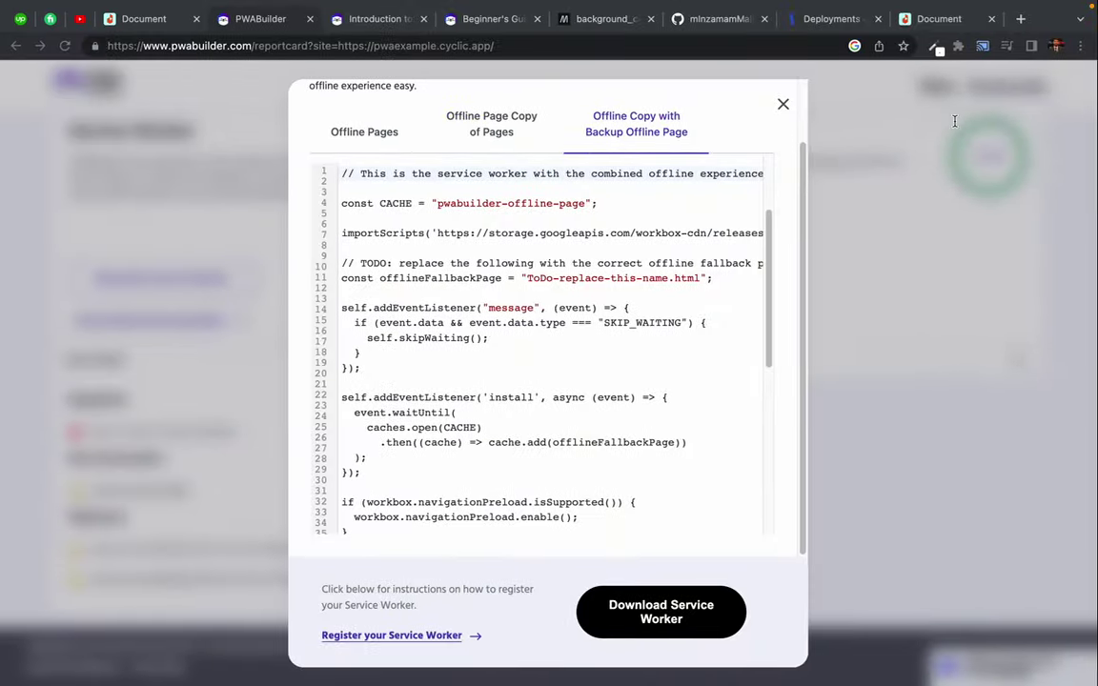
- Switch to the localhost:5001 tab in Chrome, unregister its existing service worker, and reload the page to register the updated sw.js
{"action": "left_click", "coordinate": [153, 19]}
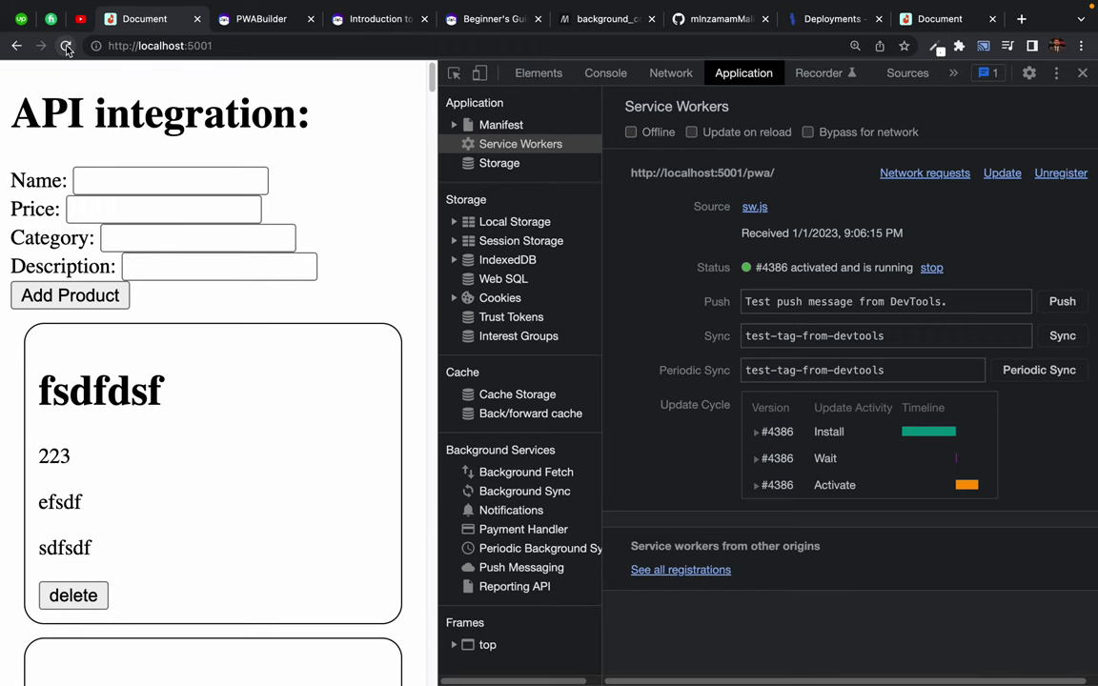
{"action": "right_click", "coordinate": [66, 48]}
{"action": "left_click", "coordinate": [96, 112]}
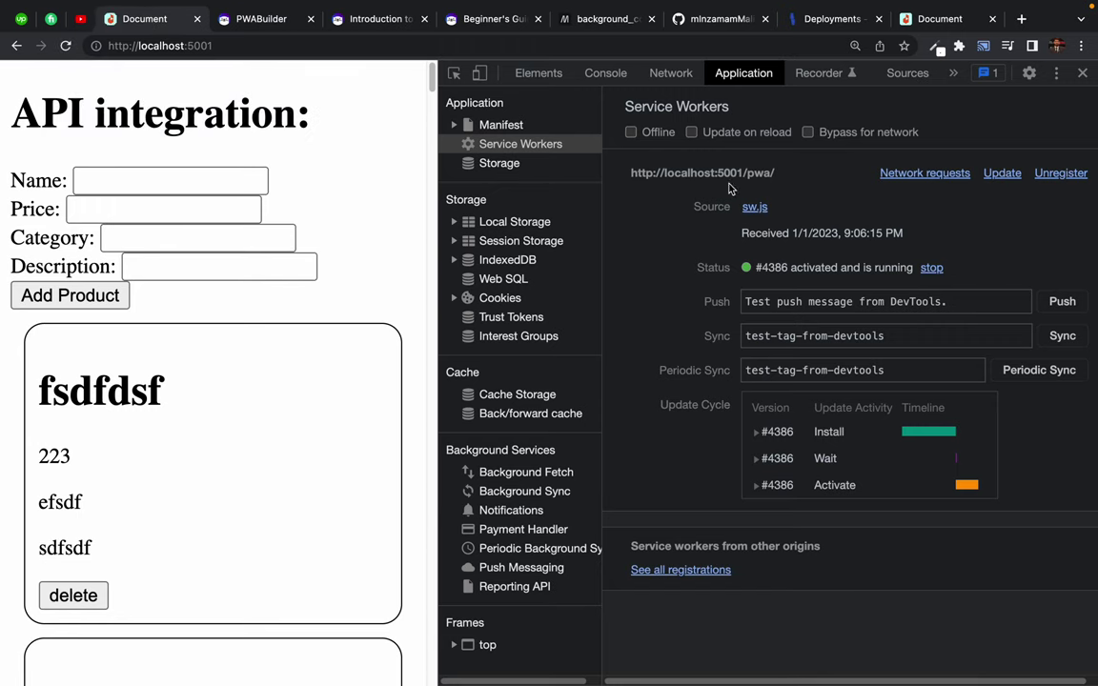
{"action": "left_click", "coordinate": [1058, 176]}
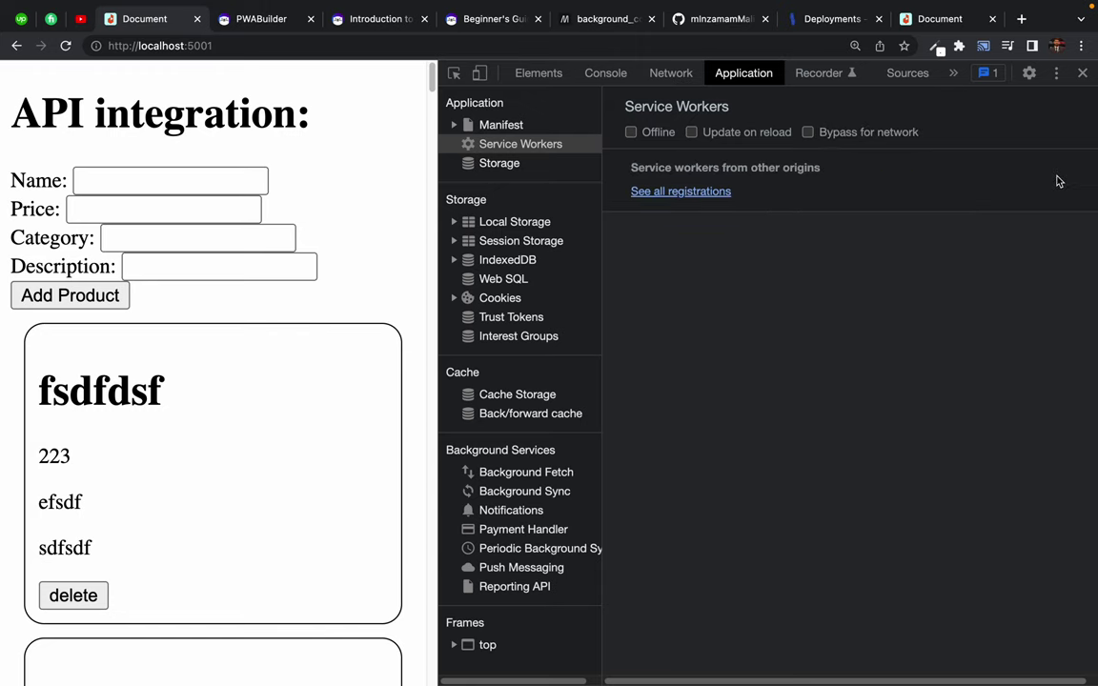
{"action": "right_click", "coordinate": [59, 53]}
{"action": "left_click", "coordinate": [84, 113]}
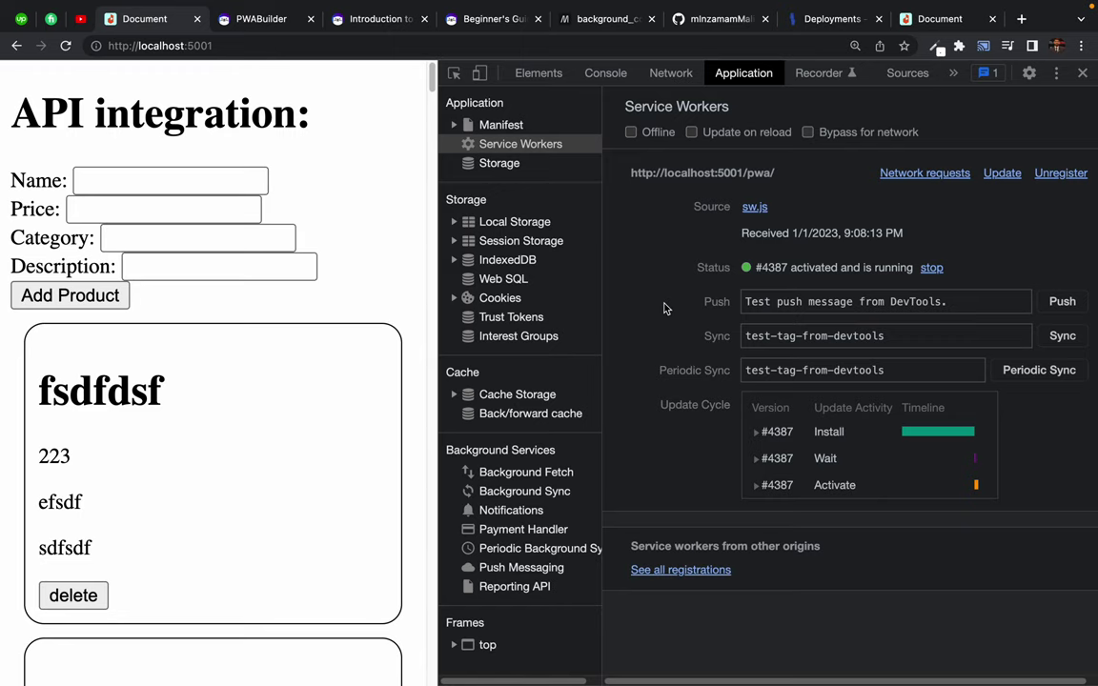
{"action": "left_click", "coordinate": [756, 433]}
{"action": "left_click", "coordinate": [756, 433]}
{"action": "left_click", "coordinate": [673, 43]}
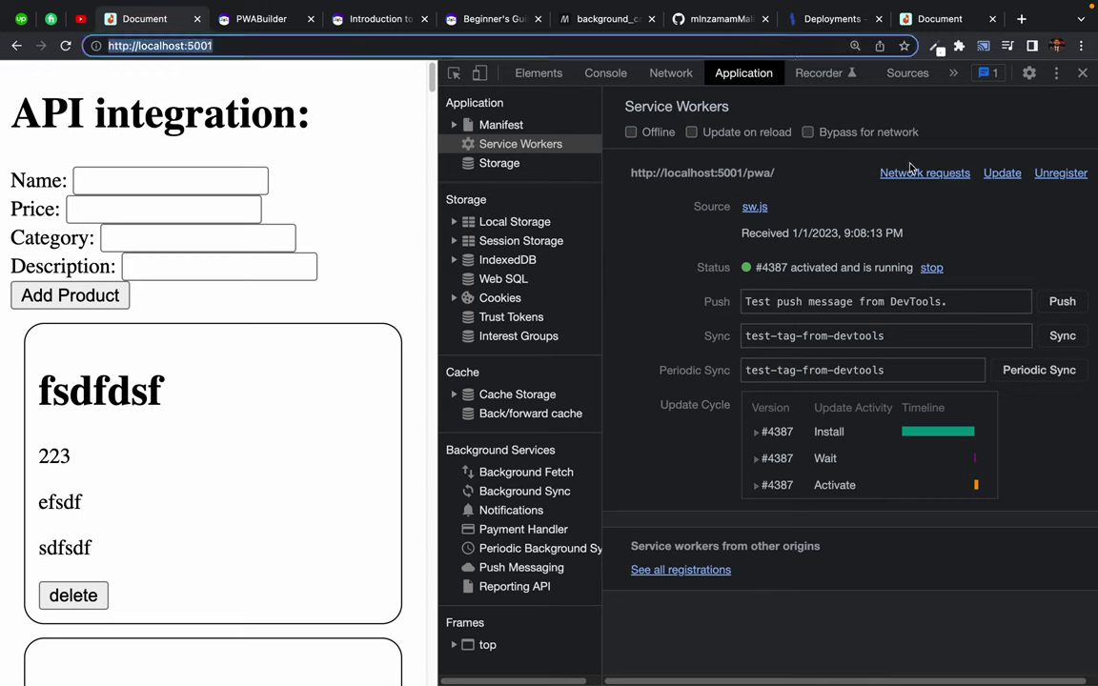
{"action": "left_click", "coordinate": [743, 177]}
{"action": "left_click", "coordinate": [238, 38]}
{"action": "key", "text": "super+x"}
{"action": "key", "text": "super+w"}
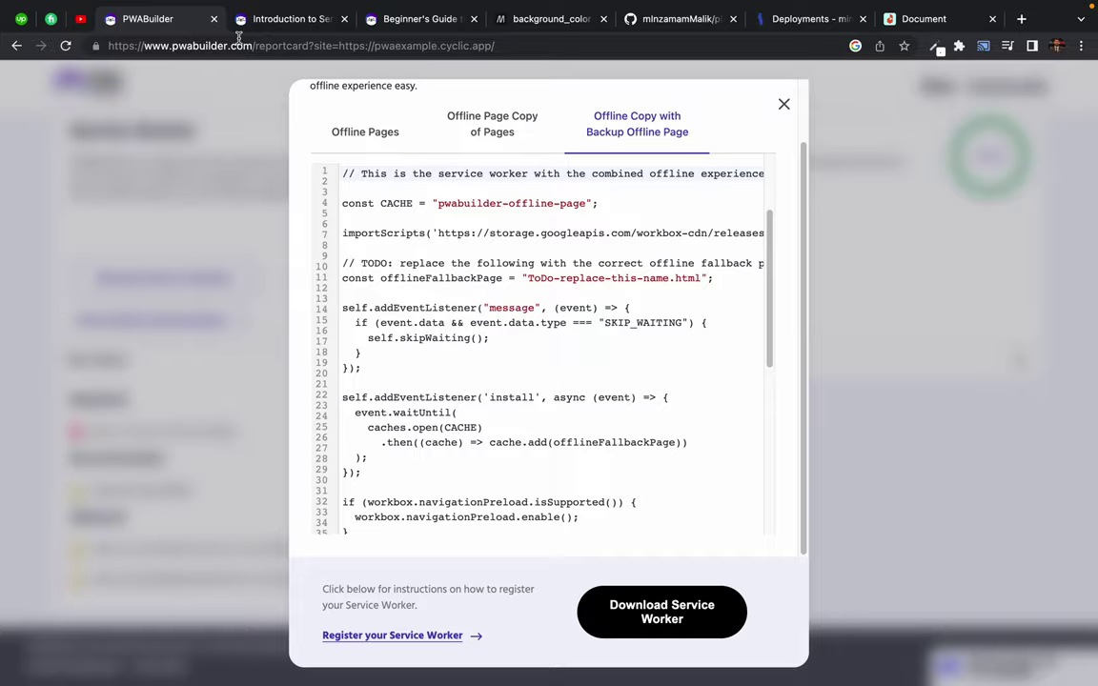
{"action": "key", "text": "super+t"}
{"action": "key", "text": "super+v"}
{"action": "key", "text": "Return"}
{"action": "right_click", "coordinate": [489, 123]}
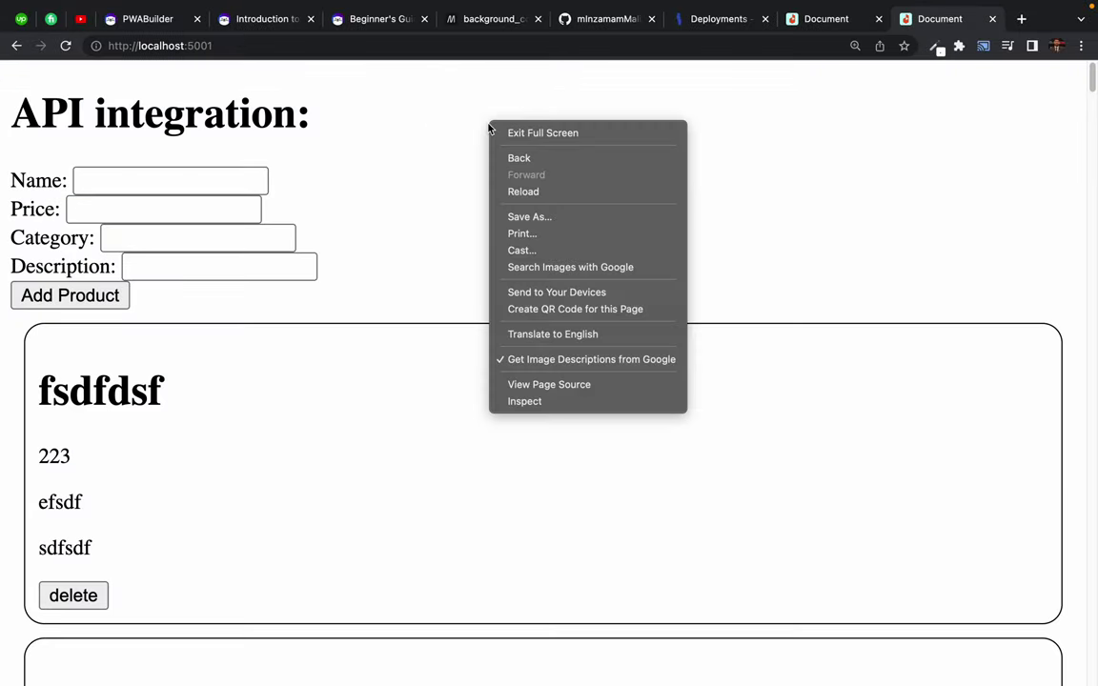
- Inspect the localhost:5001 page in DevTools at default page zoom and show its registered service worker details
{"action": "left_click", "coordinate": [530, 401]}
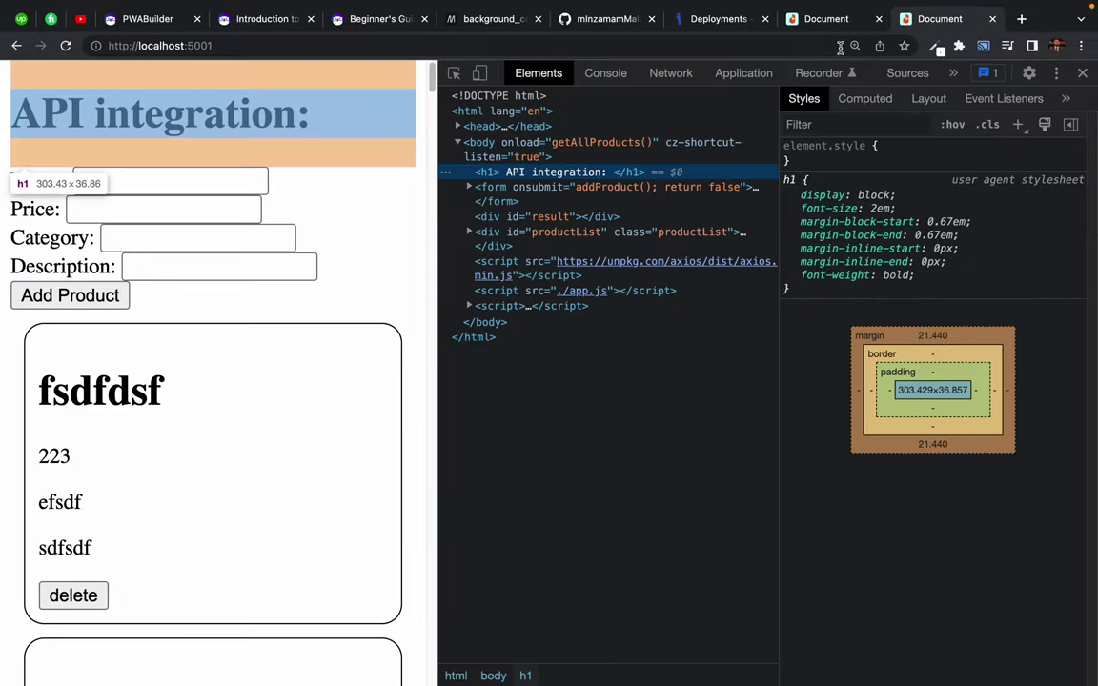
{"action": "left_click", "coordinate": [855, 47]}
{"action": "left_click", "coordinate": [878, 73]}
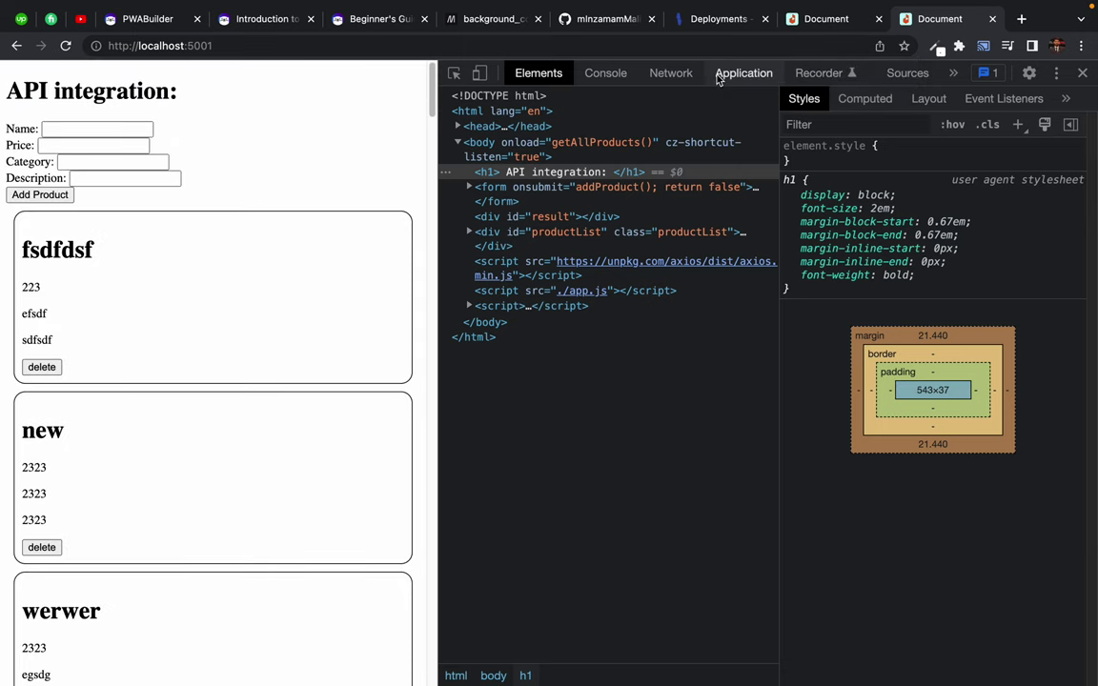
{"action": "left_click", "coordinate": [744, 74]}
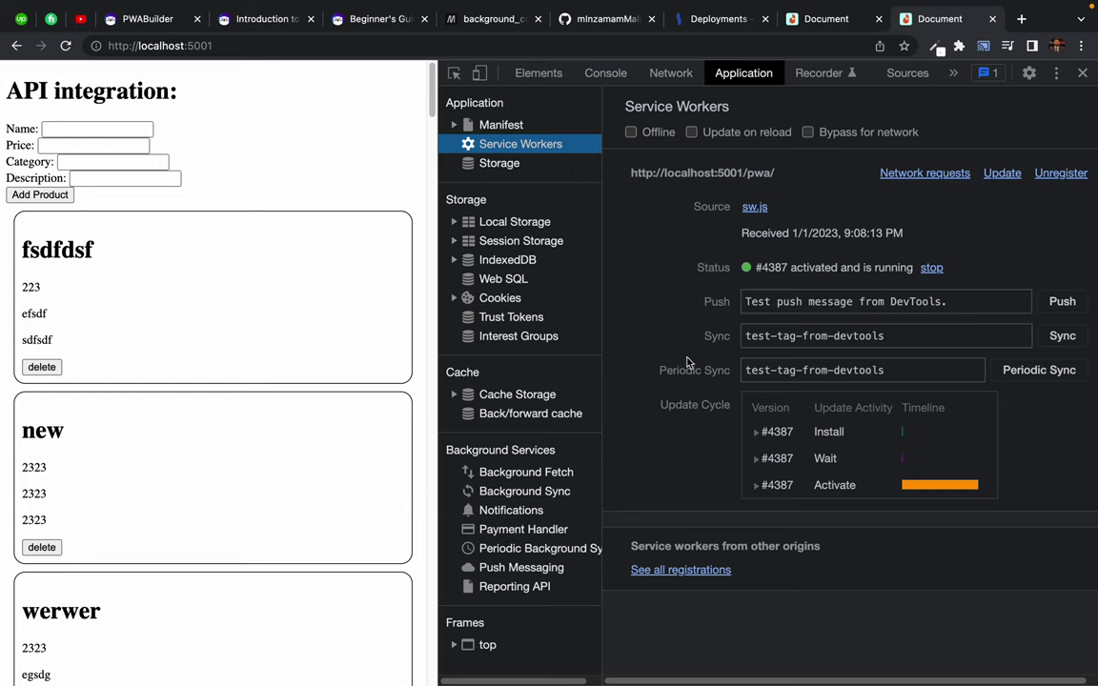
- Trigger Sync and Periodic Sync with test-tag-from-devtools on the service worker and expand the Install entry of its update cycle
{"action": "left_click", "coordinate": [1063, 339]}
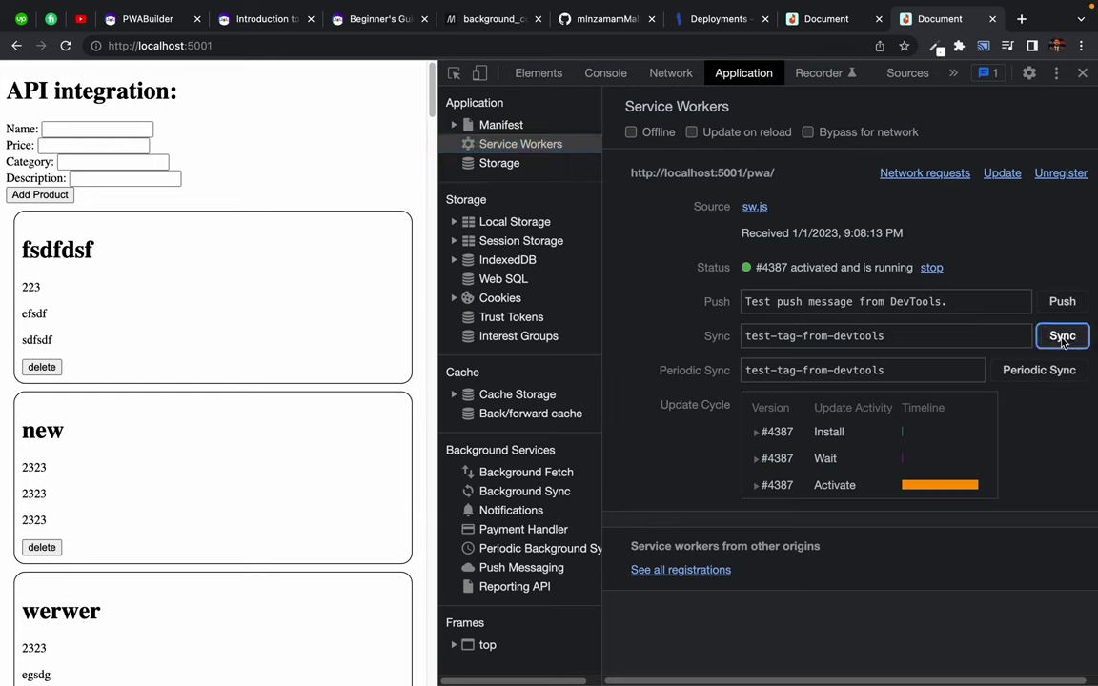
{"action": "left_click", "coordinate": [1042, 374]}
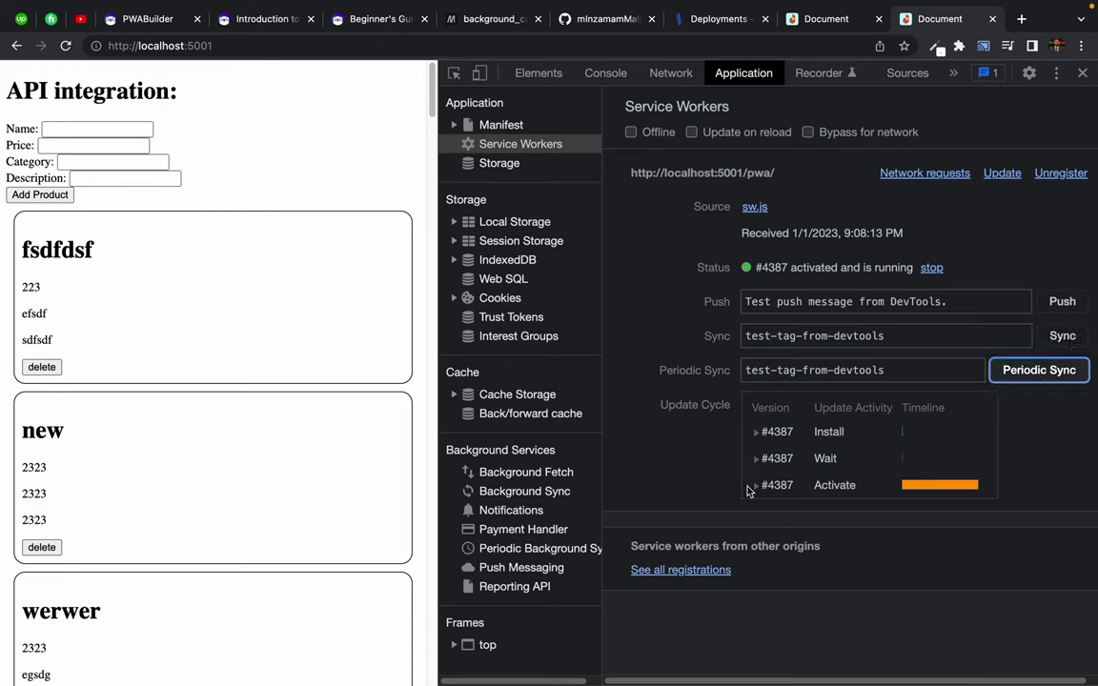
{"action": "left_click", "coordinate": [756, 433]}
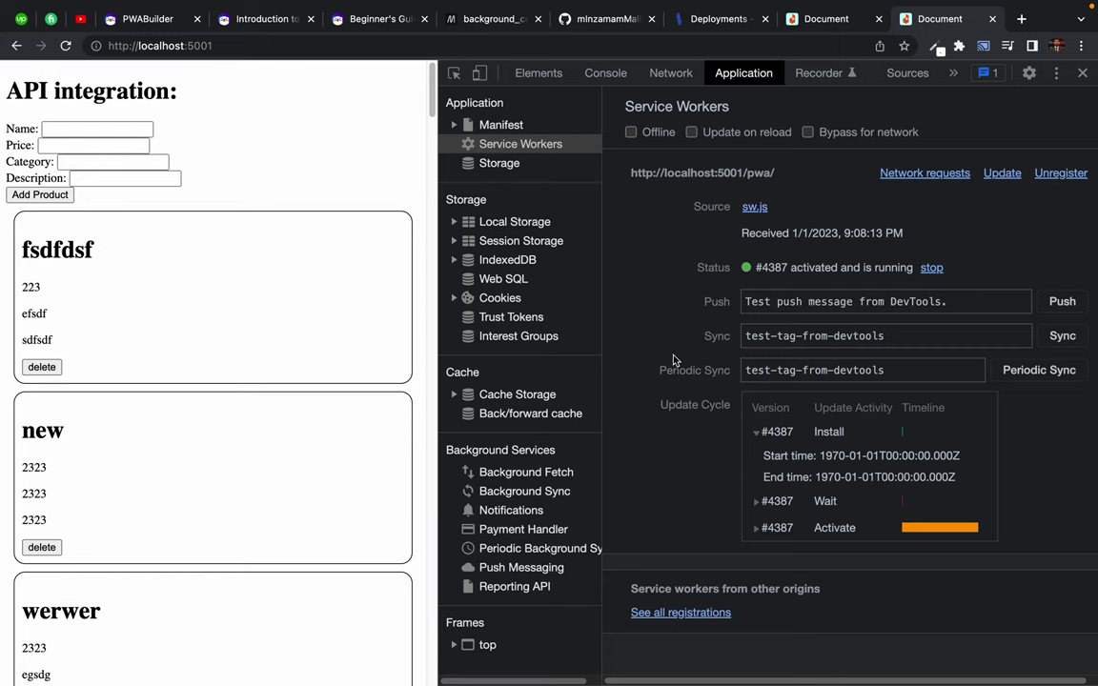
{"action": "left_click", "coordinate": [480, 73]}
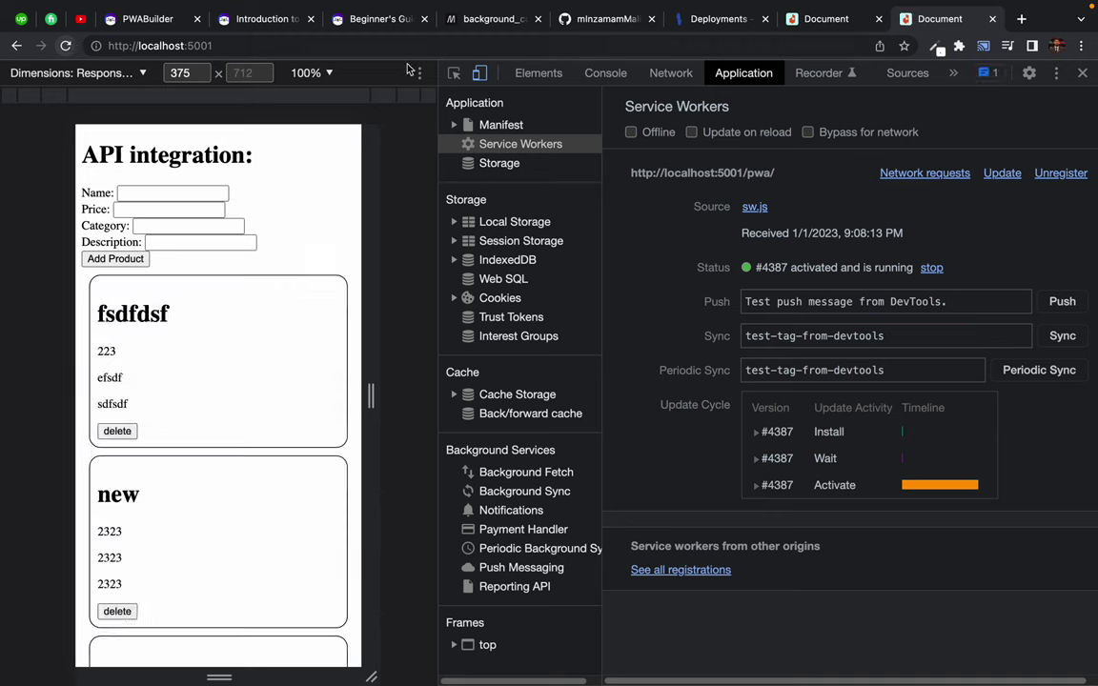
{"action": "left_click", "coordinate": [480, 73]}
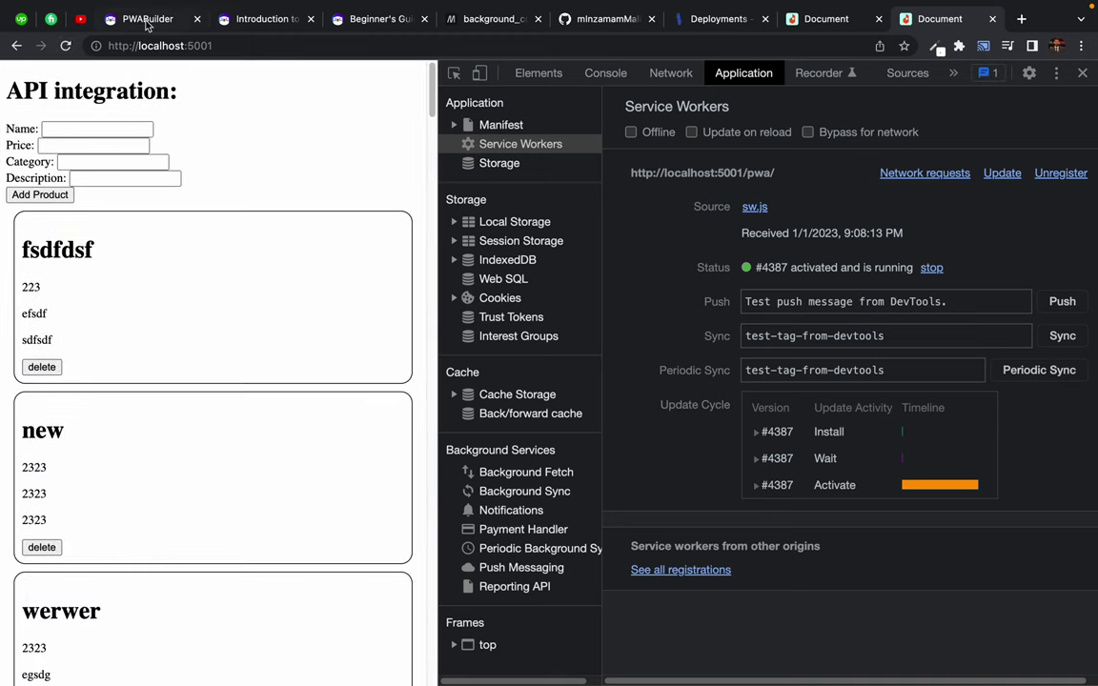
- Examine PWABuilder's service worker code for Offline Copy with Backup Offline Page, including its Workbox importScripts URL
{"action": "left_click", "coordinate": [113, 21]}
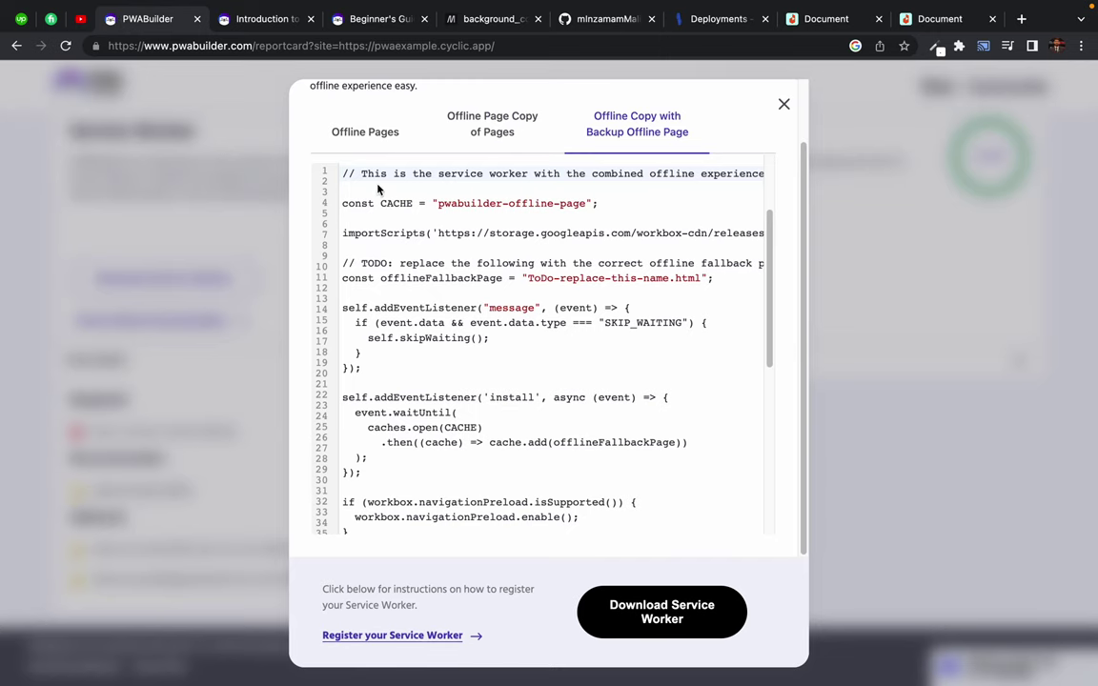
{"action": "left_click_drag", "start_coordinate": [343, 174], "coordinate": [497, 387]}
{"action": "left_click", "coordinate": [636, 502]}
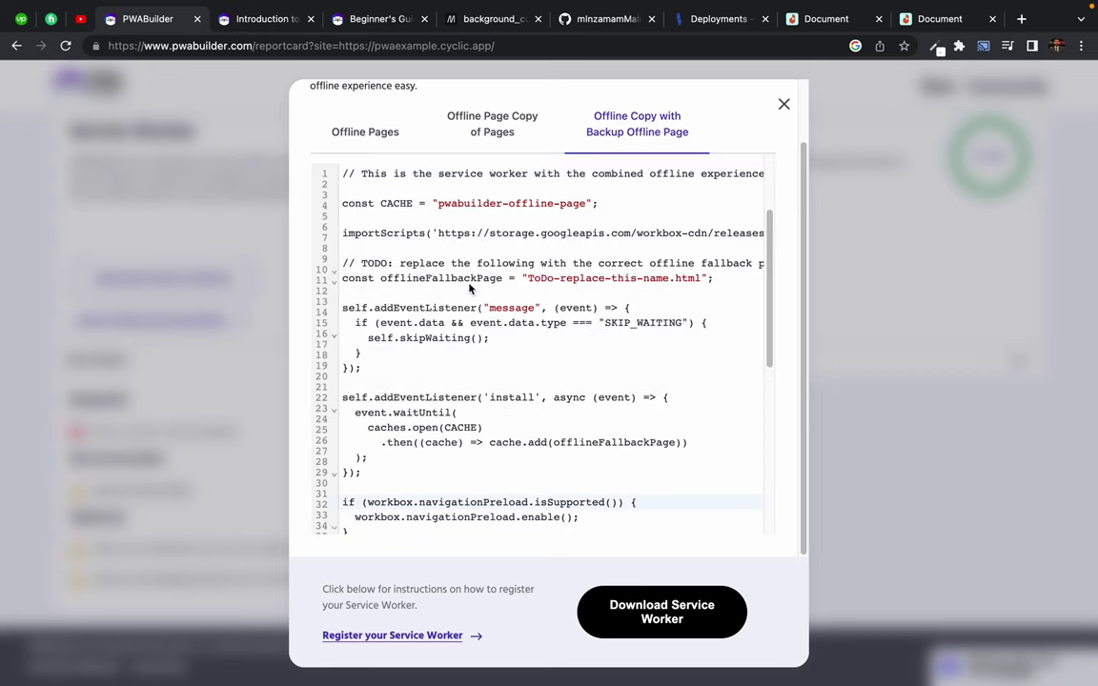
{"action": "scroll", "coordinate": [443, 359], "scroll_direction": "down", "scroll_amount": 1}
{"action": "scroll", "coordinate": [442, 359], "scroll_direction": "up", "scroll_amount": 3}
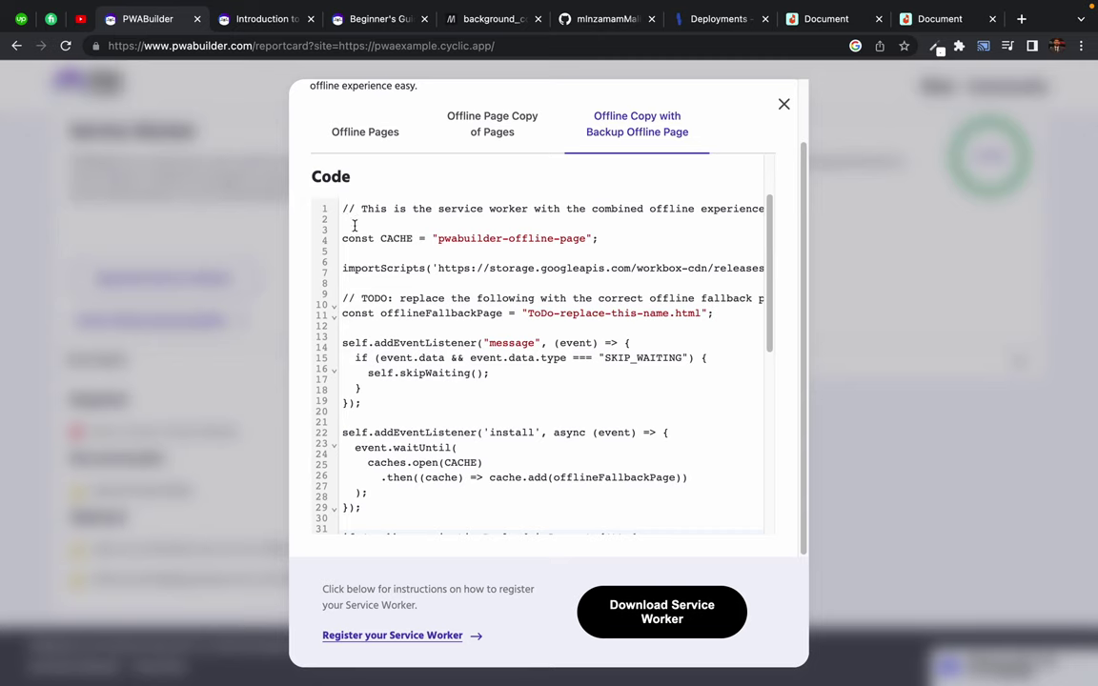
{"action": "scroll", "coordinate": [424, 431], "scroll_direction": "down", "scroll_amount": 5}
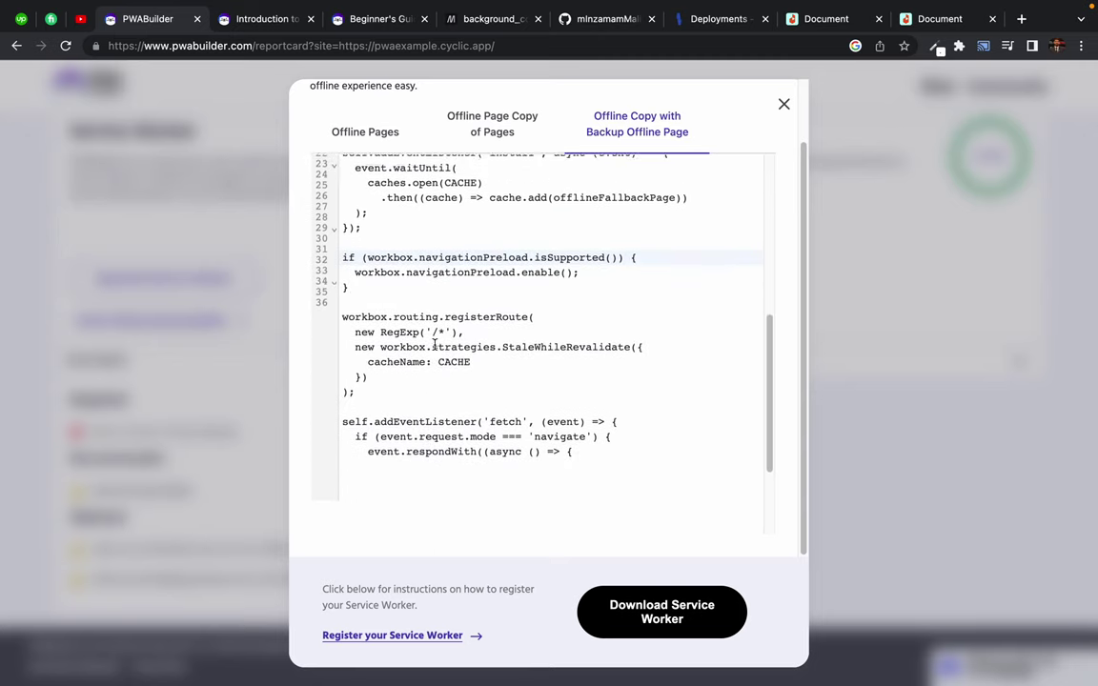
{"action": "scroll", "coordinate": [434, 345], "scroll_direction": "down", "scroll_amount": 2}
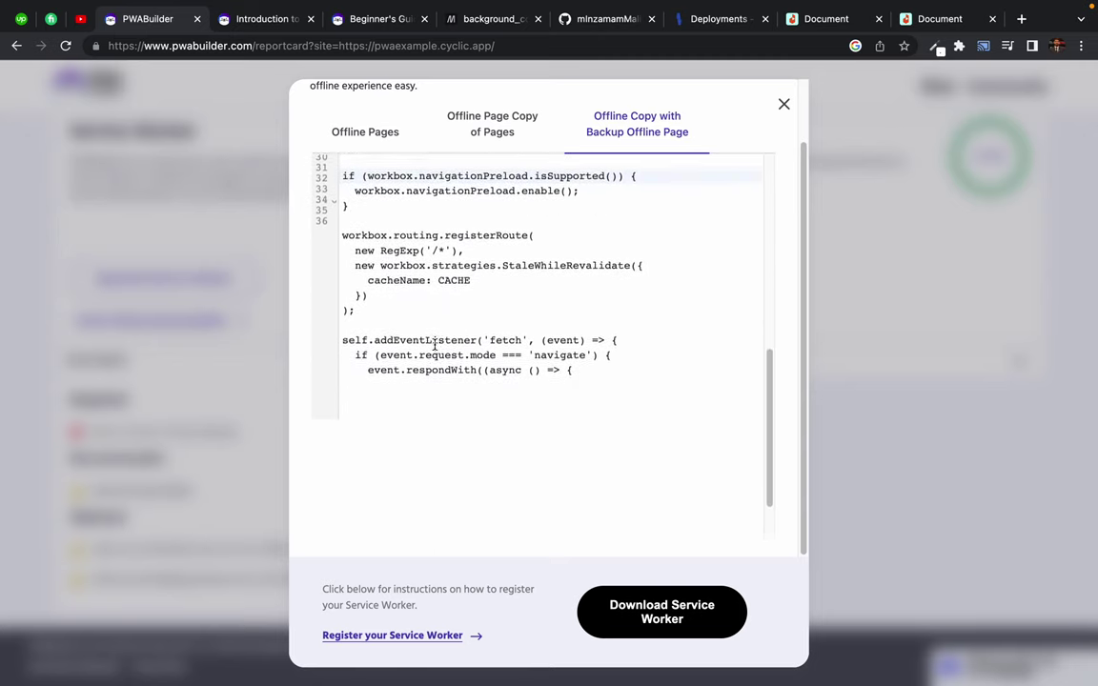
{"action": "scroll", "coordinate": [387, 333], "scroll_direction": "up", "scroll_amount": 1}
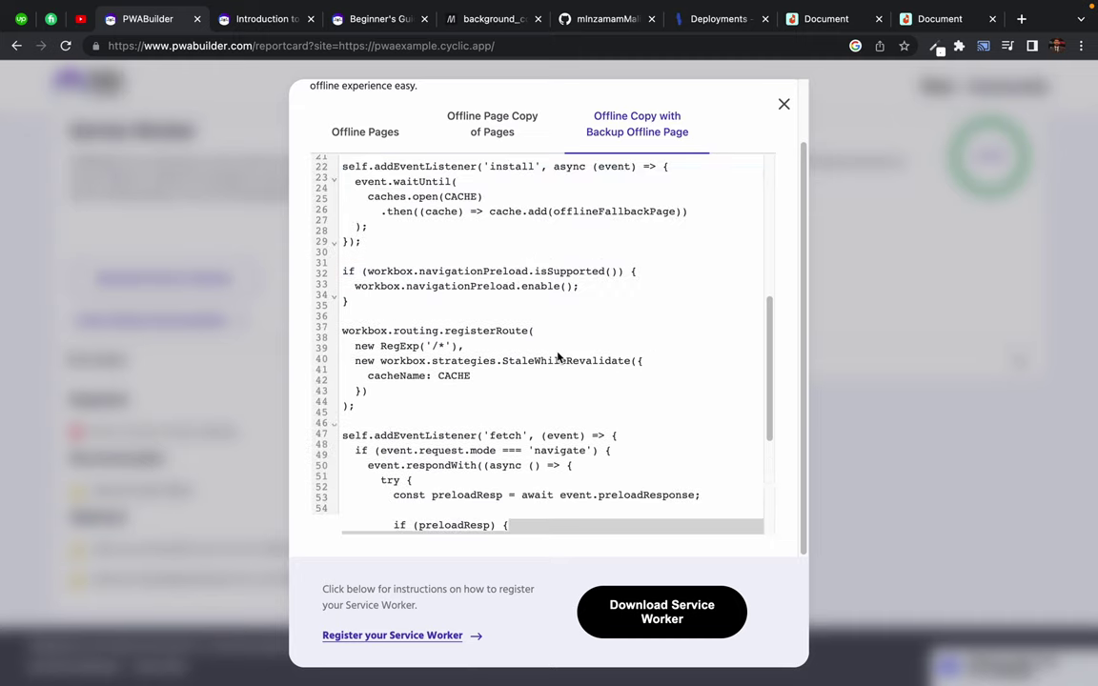
{"action": "scroll", "coordinate": [424, 394], "scroll_direction": "down", "scroll_amount": 4}
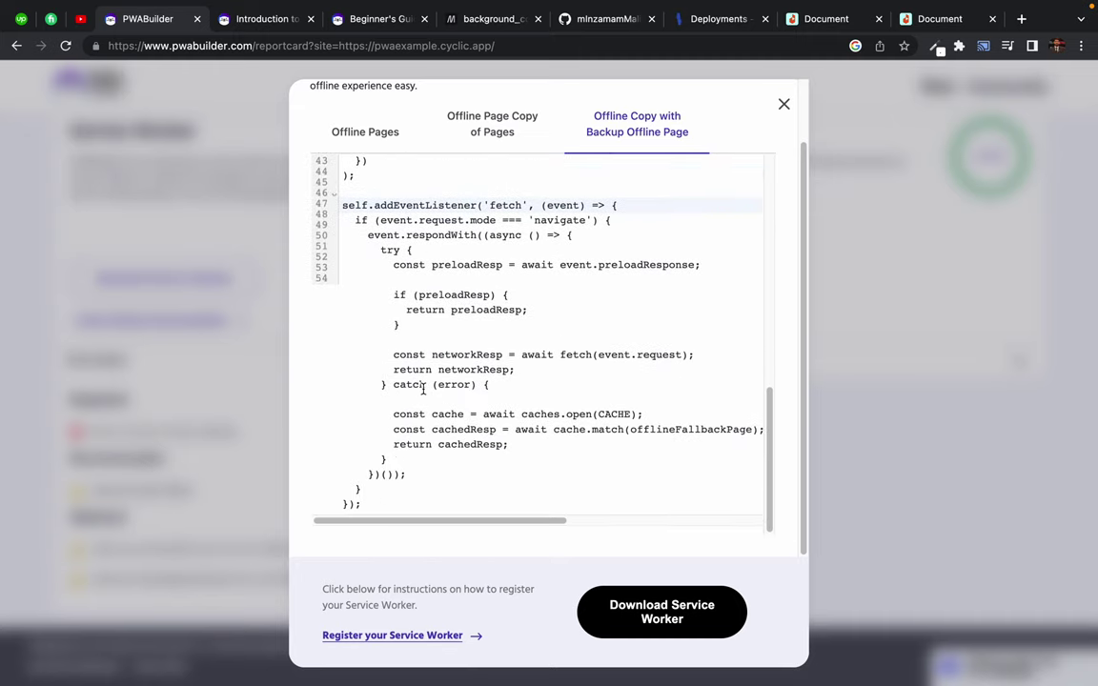
{"action": "scroll", "coordinate": [434, 251], "scroll_direction": "up", "scroll_amount": 10}
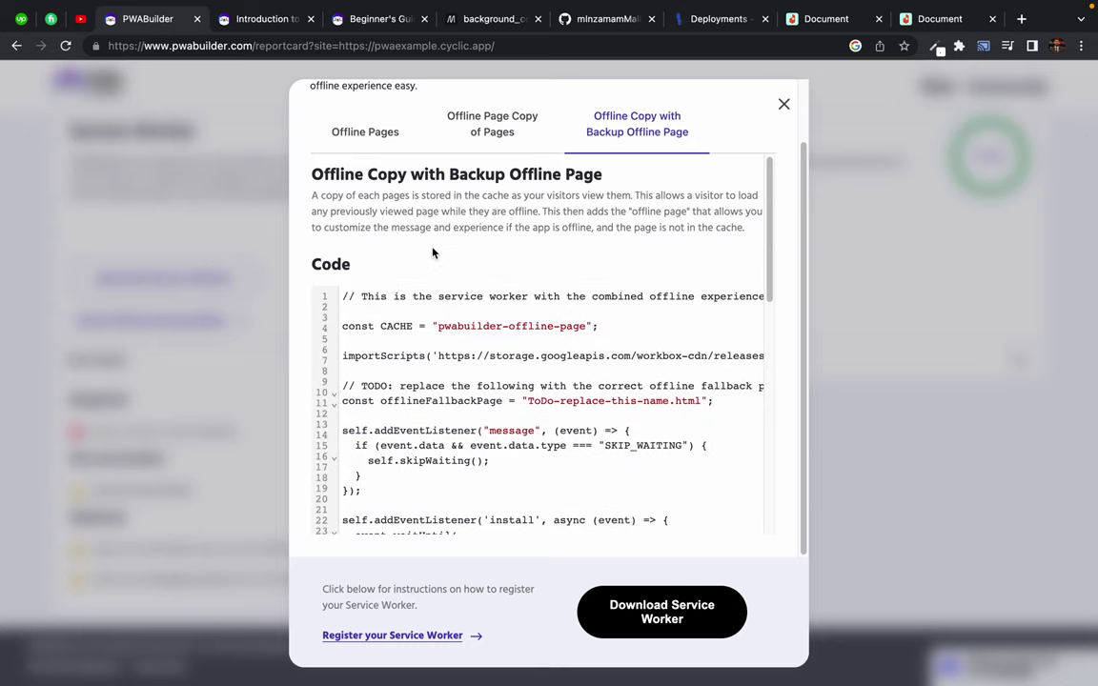
{"action": "scroll", "coordinate": [391, 297], "scroll_direction": "down", "scroll_amount": 1}
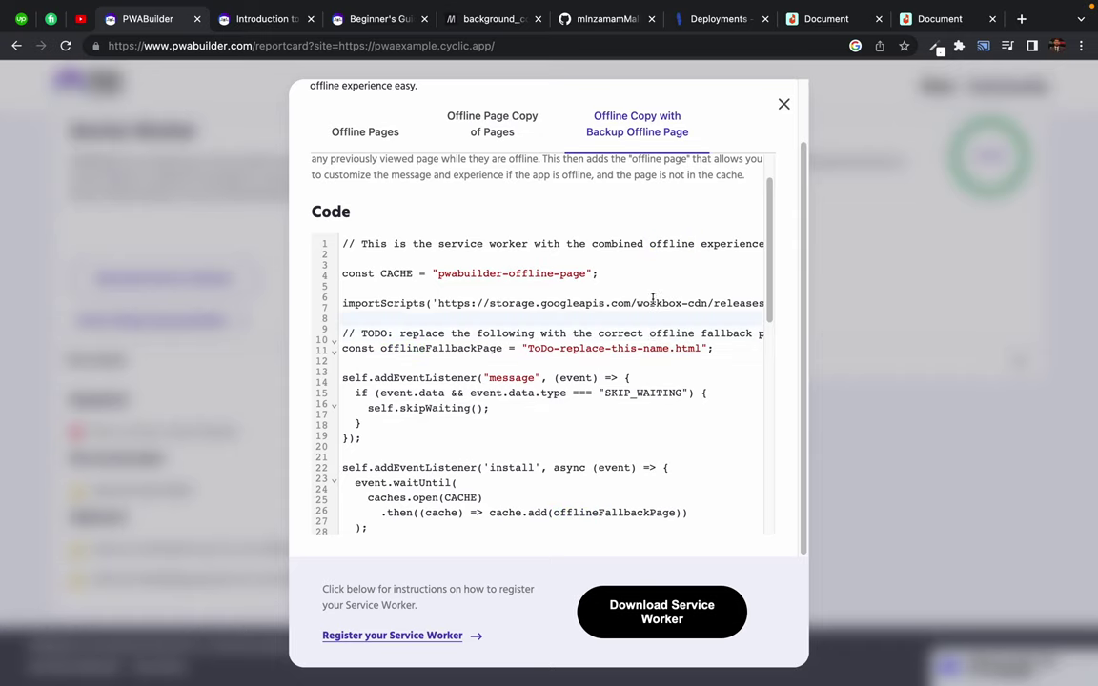
{"action": "scroll", "coordinate": [653, 299], "scroll_direction": "right", "scroll_amount": 5}
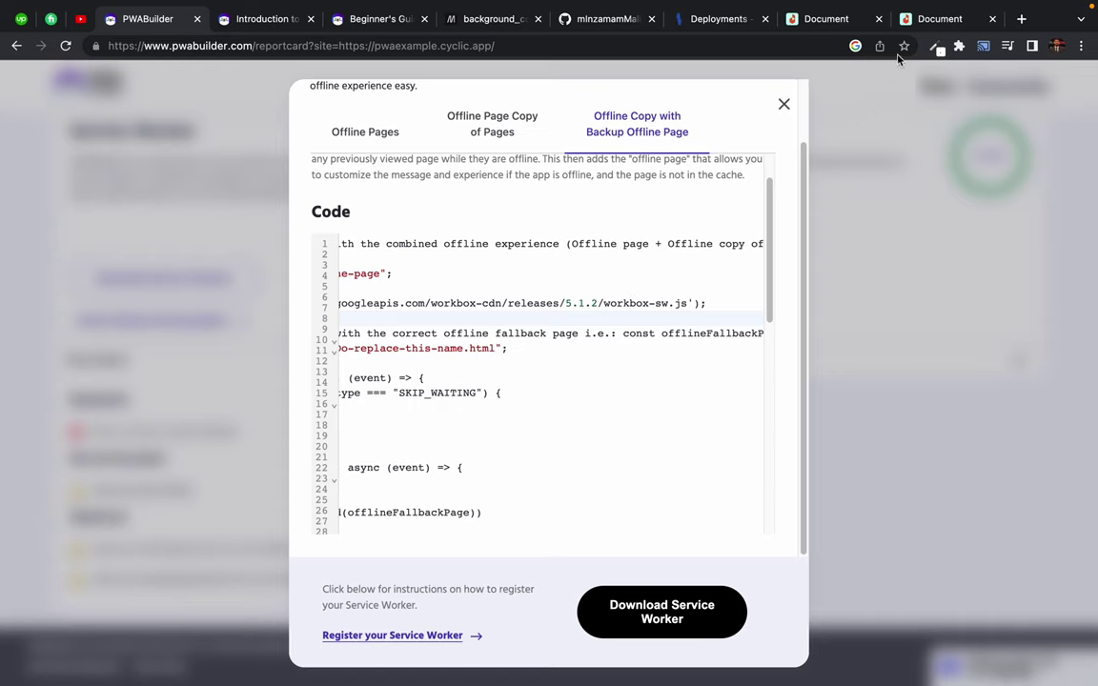
- Search Google for "workbox sw" in a new browser tab and open the Chrome Developers workbox-sw documentation
{"action": "left_click", "coordinate": [1021, 18]}
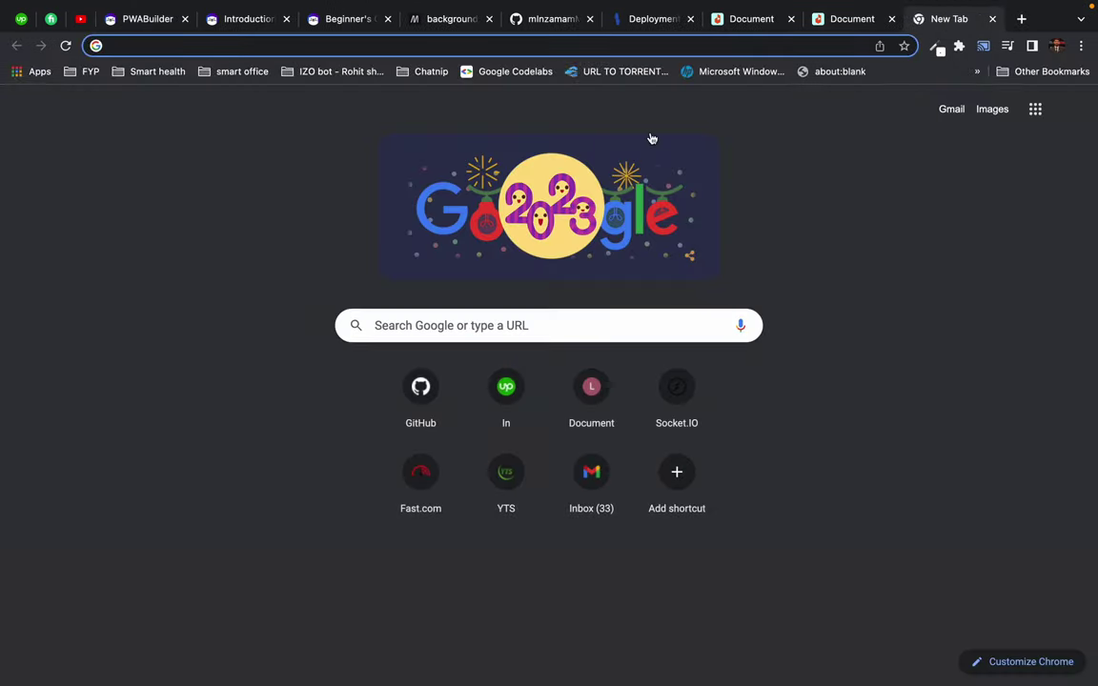
{"action": "type", "text": "workbox sw"}
{"action": "key", "text": "Return"}
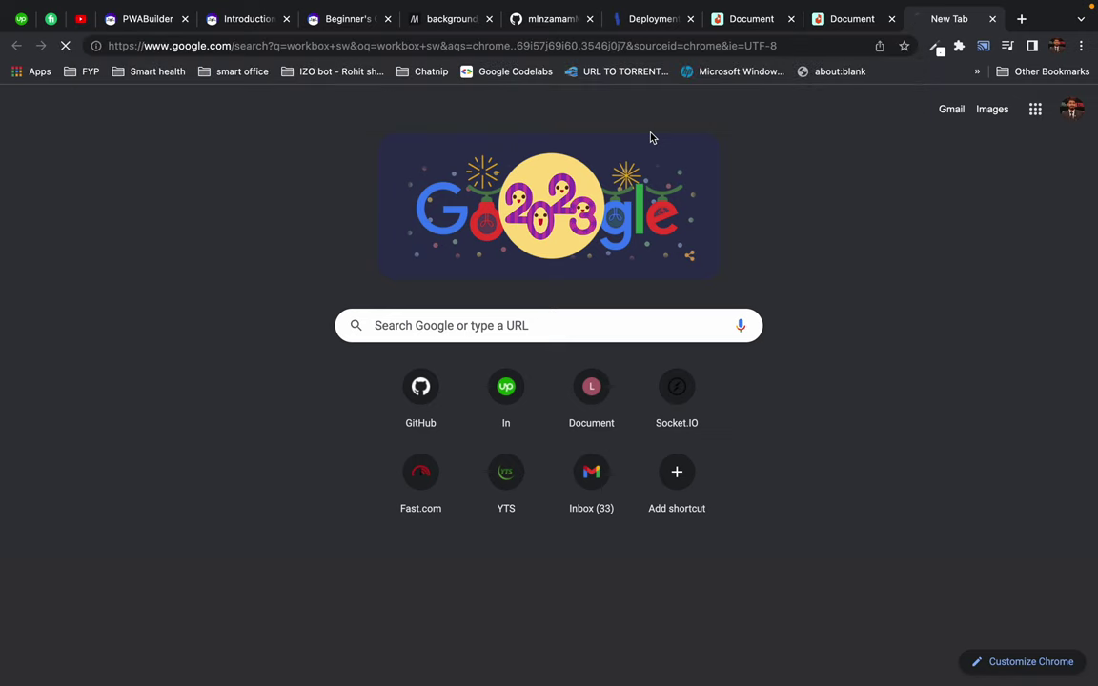
{"action": "left_click", "coordinate": [183, 231]}
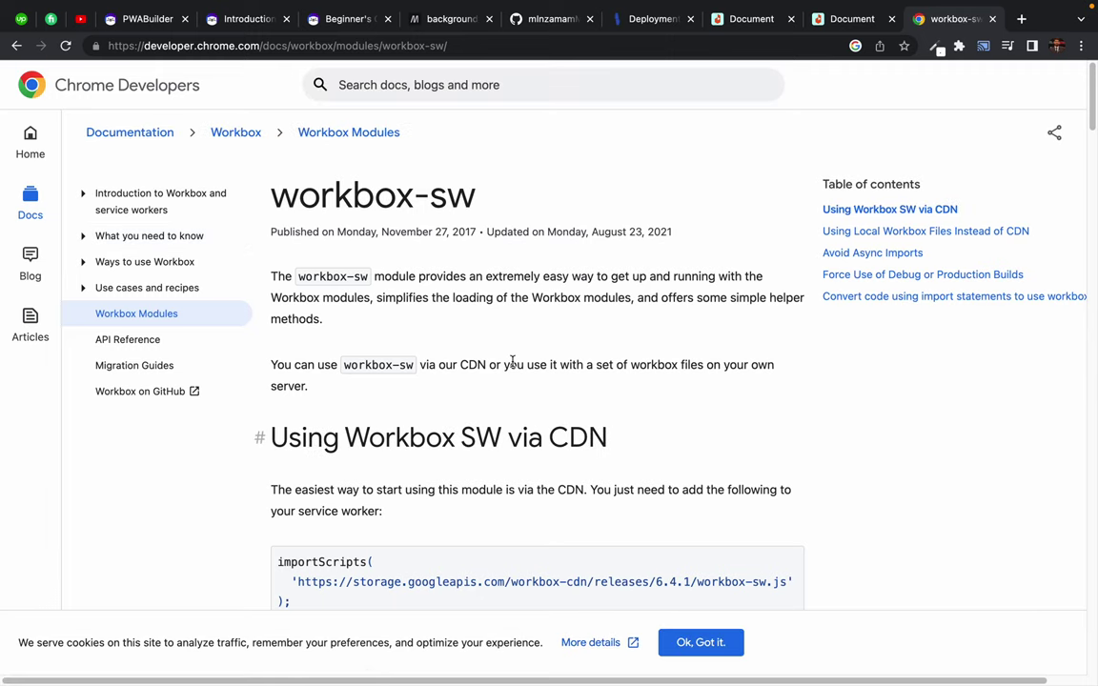
- Examine the "Using Workbox SW via CDN" section and its importScripts snippet
{"action": "scroll", "coordinate": [513, 362], "scroll_direction": "down", "scroll_amount": 5}
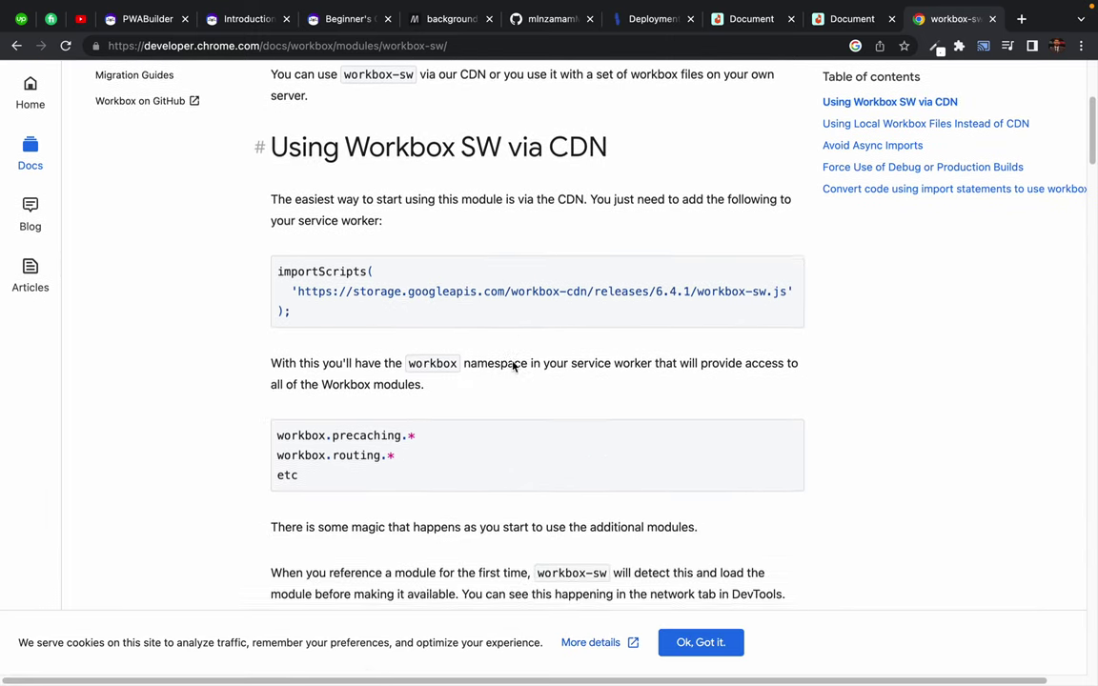
{"action": "scroll", "coordinate": [513, 365], "scroll_direction": "down", "scroll_amount": 1}
{"action": "left_click_drag", "start_coordinate": [292, 272], "coordinate": [792, 270]}
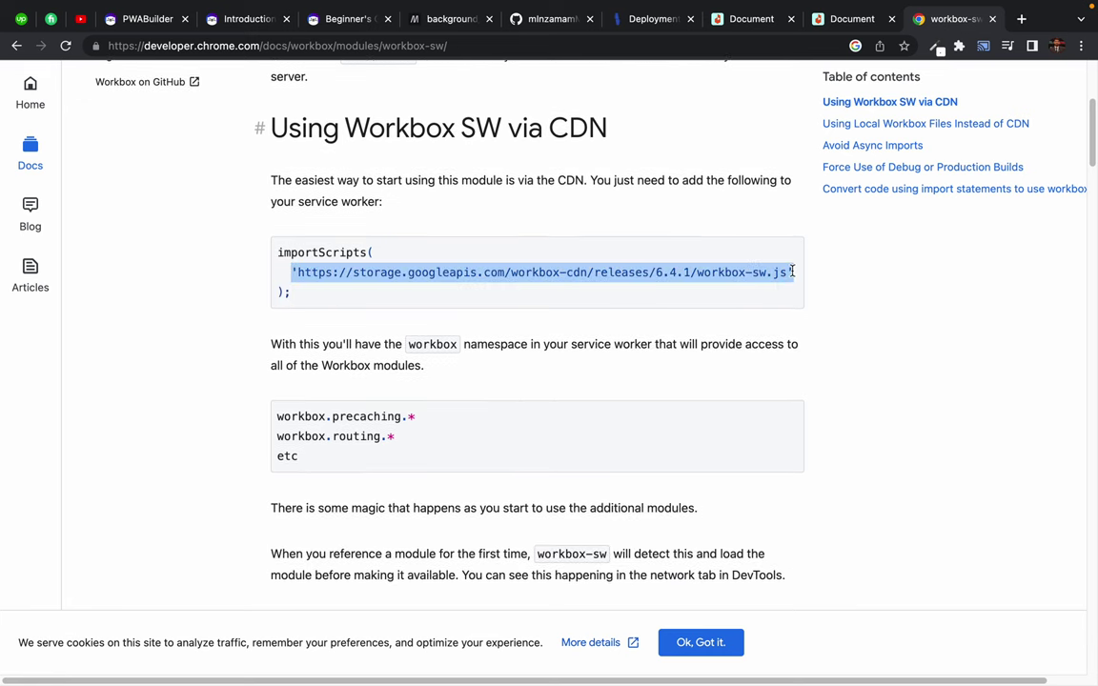
{"action": "left_click", "coordinate": [412, 374]}
{"action": "scroll", "coordinate": [415, 375], "scroll_direction": "down", "scroll_amount": 3}
{"action": "scroll", "coordinate": [412, 372], "scroll_direction": "up", "scroll_amount": 5}
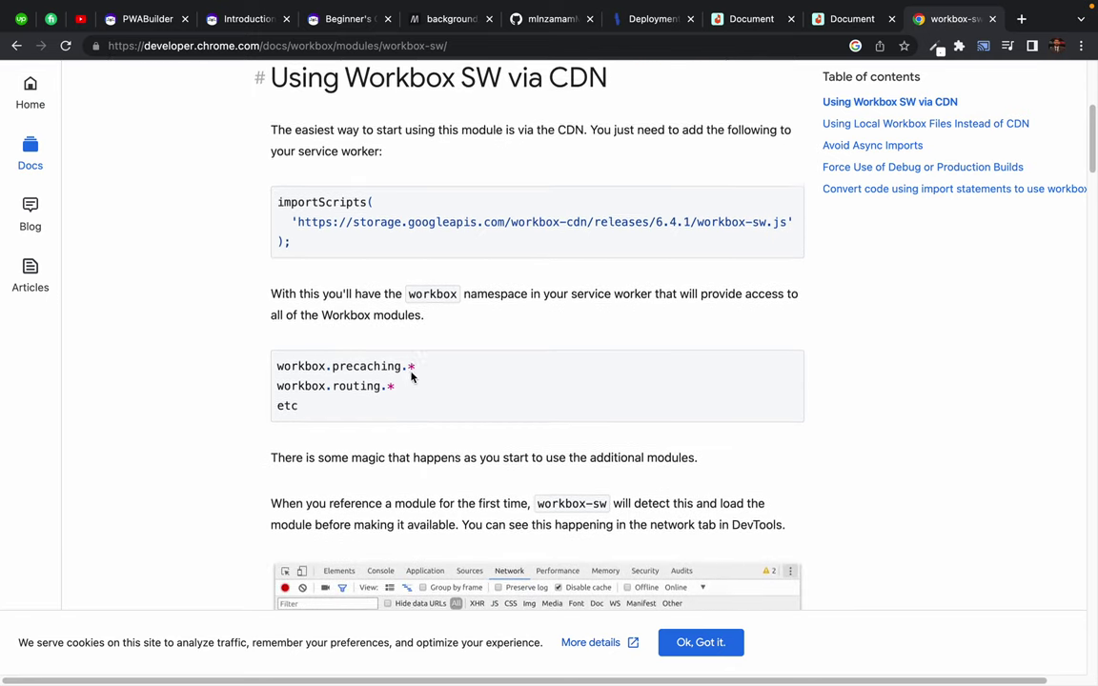
{"action": "left_click_drag", "start_coordinate": [284, 323], "coordinate": [419, 334]}
{"action": "left_click", "coordinate": [420, 333]}
- Compare the Workbox version in the importScripts URL of sw.js in VS Code with the documented version
{"action": "key", "text": "ctrl+Right"}
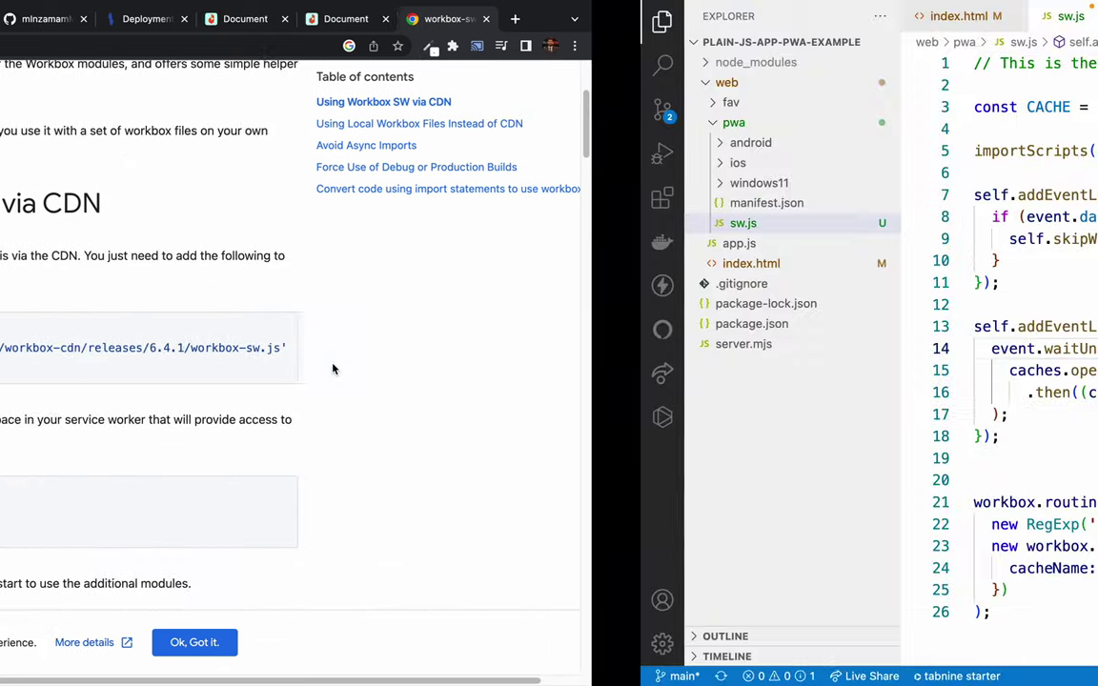
{"action": "scroll", "coordinate": [608, 176], "scroll_direction": "right", "scroll_amount": 2}
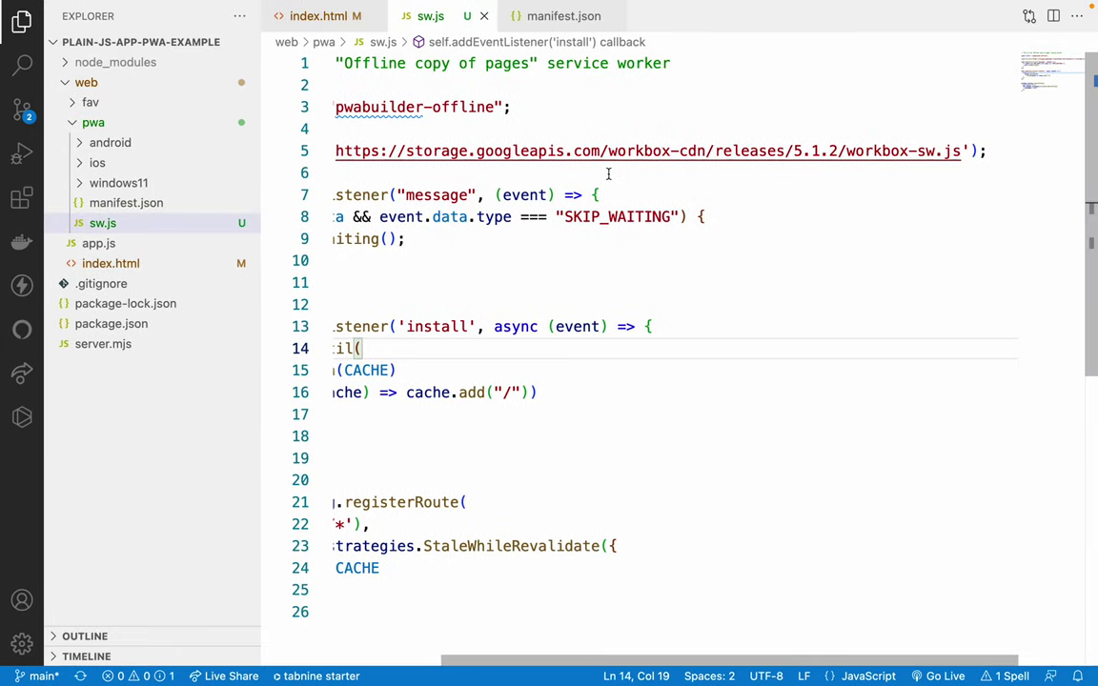
{"action": "key", "text": "ctrl+Left"}
{"action": "left_click_drag", "start_coordinate": [655, 347], "coordinate": [692, 348]}
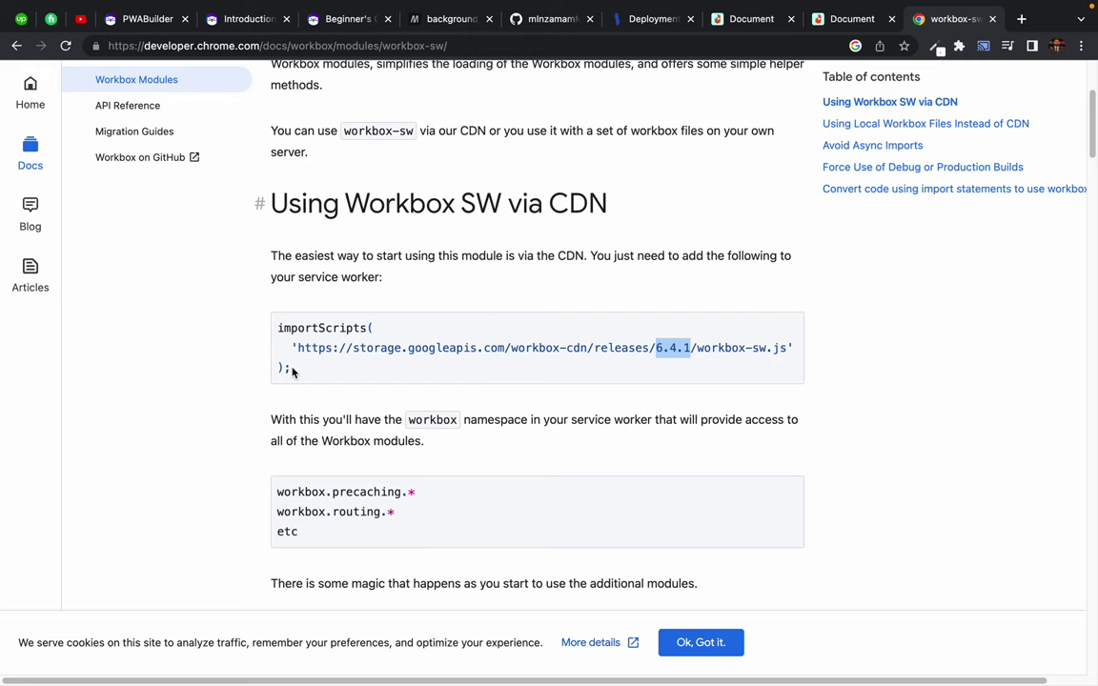
- Copy the documented importScripts snippet for Workbox 6.4.1 and replace the existing importScripts line in sw.js in VS Code with it
{"action": "left_click_drag", "start_coordinate": [292, 371], "coordinate": [266, 327]}
{"action": "key", "text": "ctrl+c"}
{"action": "scroll", "coordinate": [263, 324], "scroll_direction": "down", "scroll_amount": 3}
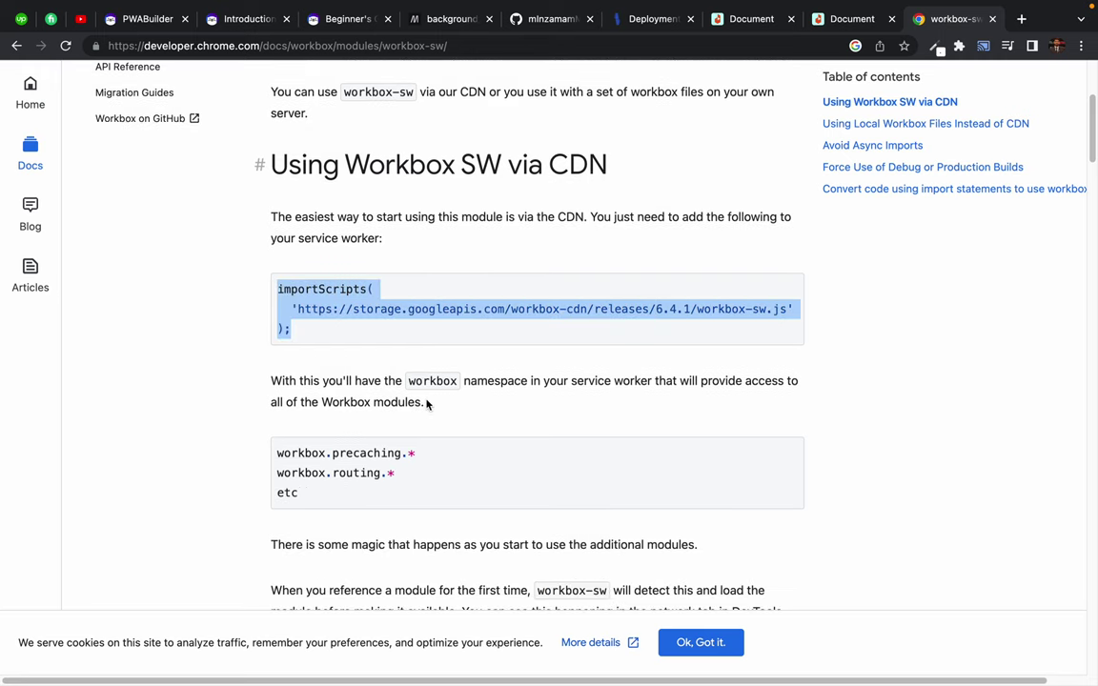
{"action": "key", "text": "ctrl+Right"}
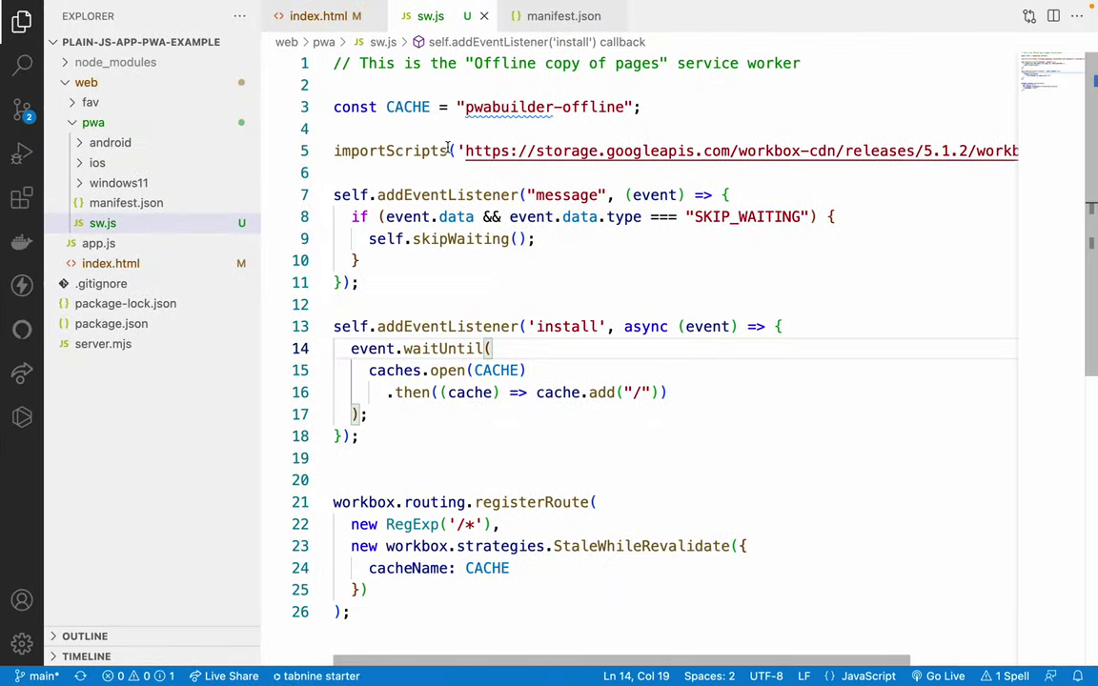
{"action": "triple_click", "coordinate": [383, 153]}
{"action": "key", "text": "ctrl+v"}
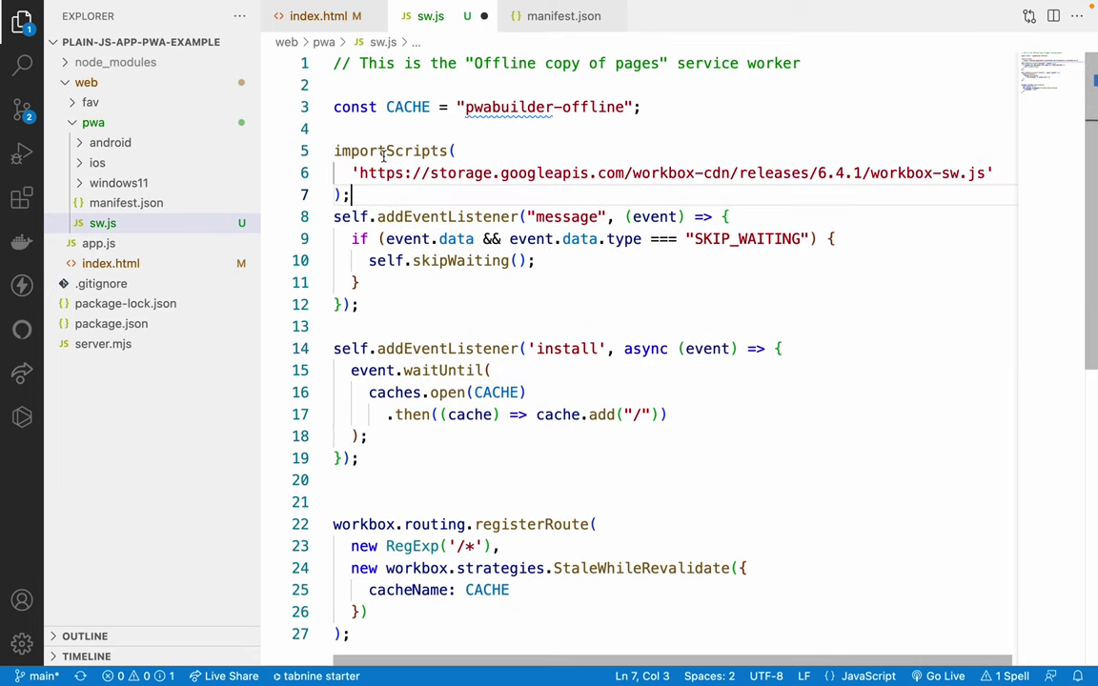
- Insert two line breaks after the importScripts call in sw.js to separate it from the message listener, and save the file
{"action": "left_click", "coordinate": [441, 151]}
{"action": "double_click", "coordinate": [434, 150]}
{"action": "left_click", "coordinate": [427, 197]}
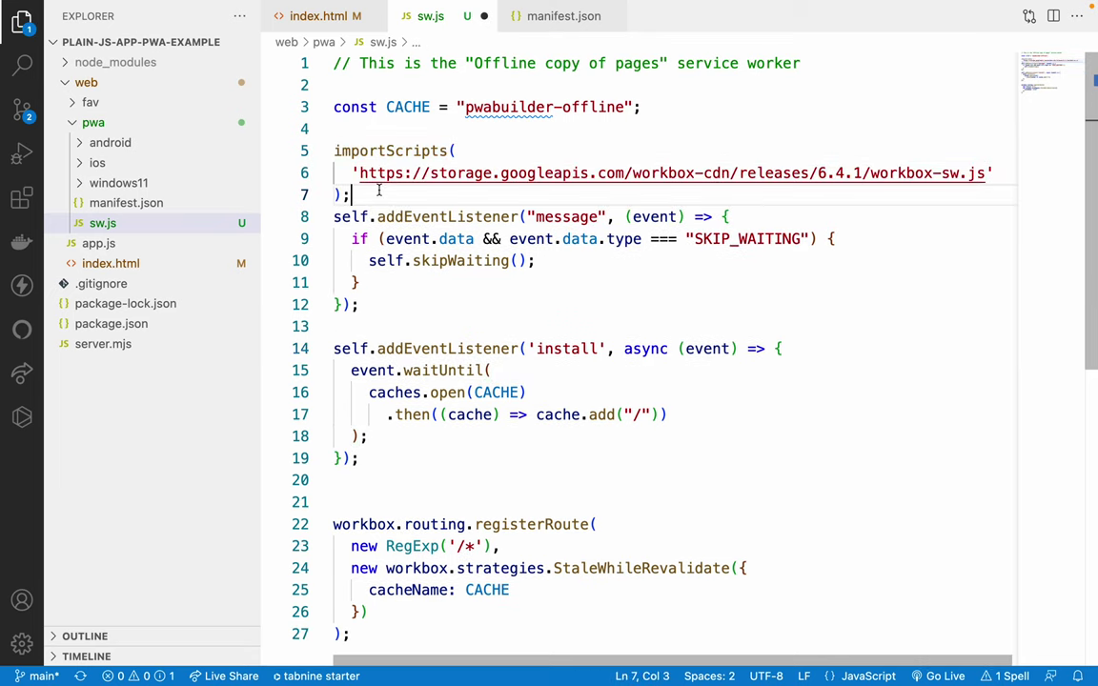
{"action": "key", "text": "Return"}
{"action": "key", "text": "Return"}
{"action": "key", "text": "ctrl+s"}
{"action": "double_click", "coordinate": [429, 150]}
{"action": "left_click", "coordinate": [498, 143]}
{"action": "left_click", "coordinate": [504, 215]}
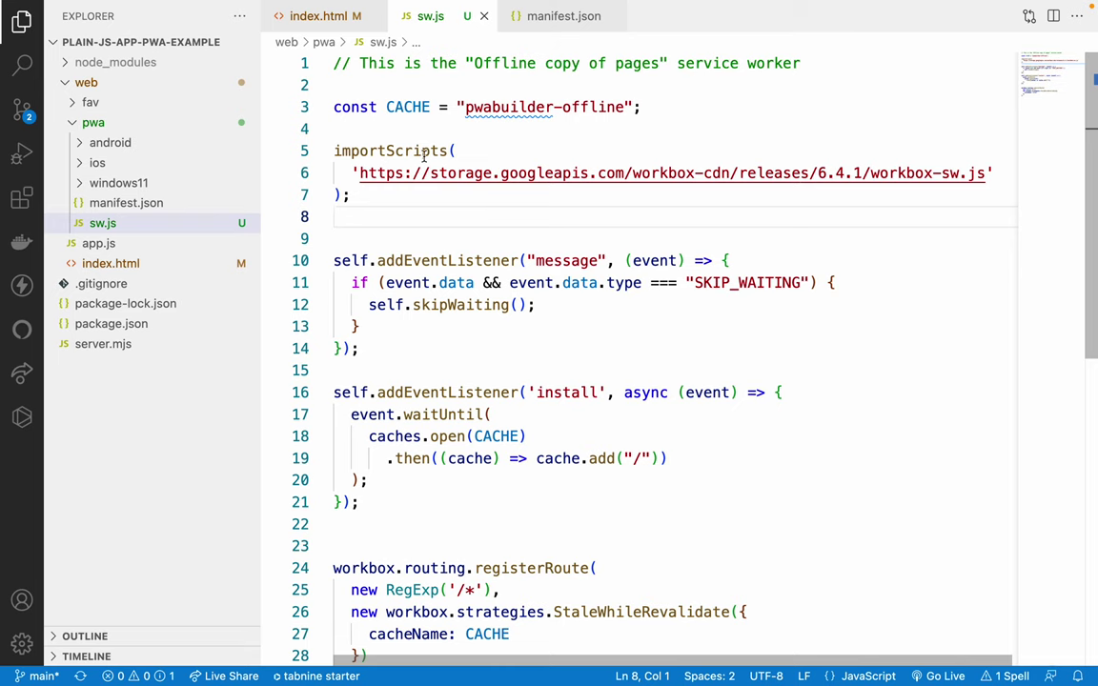
- Join the three-line importScripts call in sw.js into a single line without extra spaces and save the file
{"action": "double_click", "coordinate": [391, 151]}
{"action": "left_click", "coordinate": [459, 150]}
{"action": "key", "text": "Right"}
{"action": "key", "text": "BackSpace"}
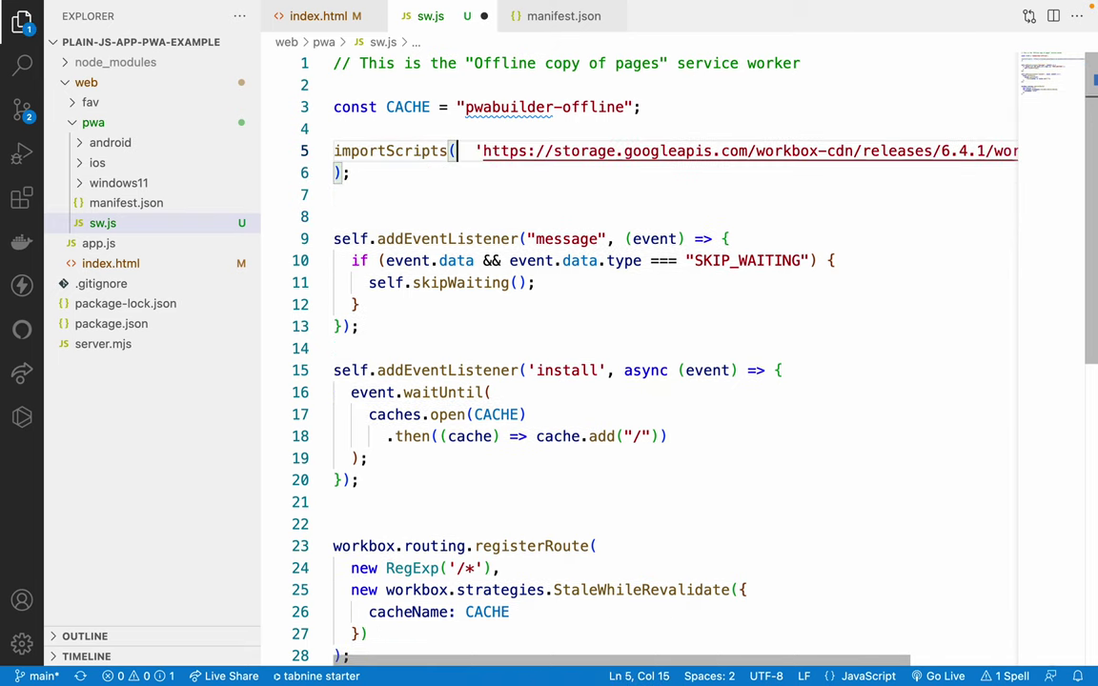
{"action": "key", "text": "Right"}
{"action": "key", "text": "Right"}
{"action": "key", "text": "BackSpace"}
{"action": "key", "text": "BackSpace"}
{"action": "key", "text": "ctrl+s"}
{"action": "key", "text": "Down"}
{"action": "key", "text": "Left"}
{"action": "key", "text": "Left"}
{"action": "key", "text": "BackSpace"}
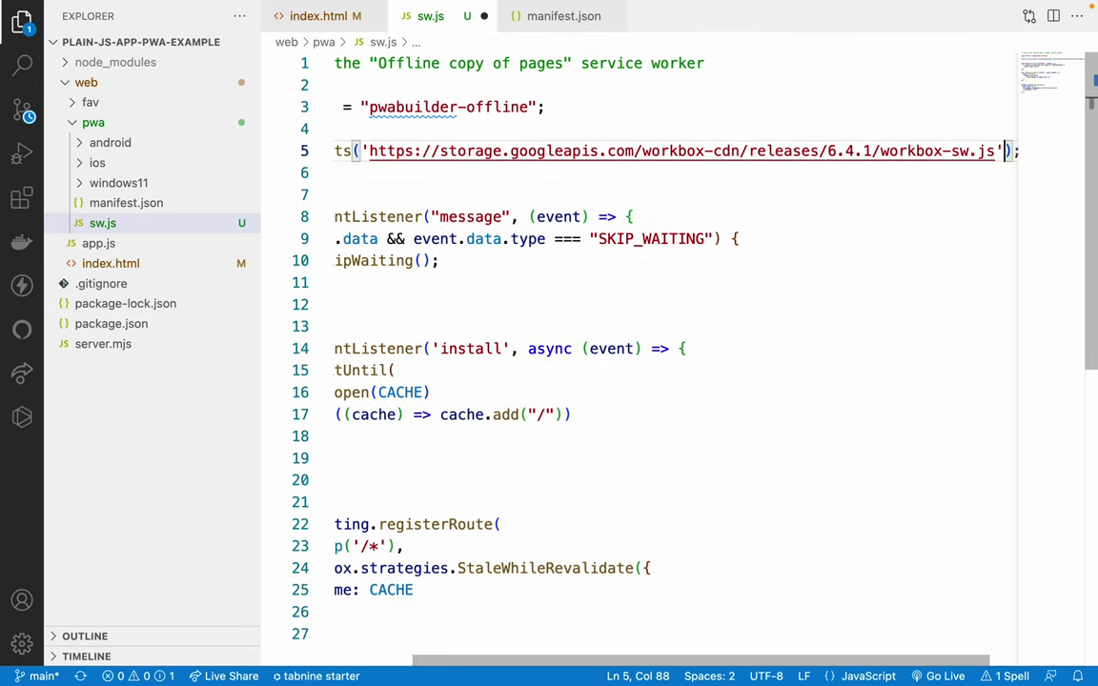
{"action": "key", "text": "ctrl+s"}
{"action": "scroll", "coordinate": [456, 210], "scroll_direction": "left", "scroll_amount": 3}
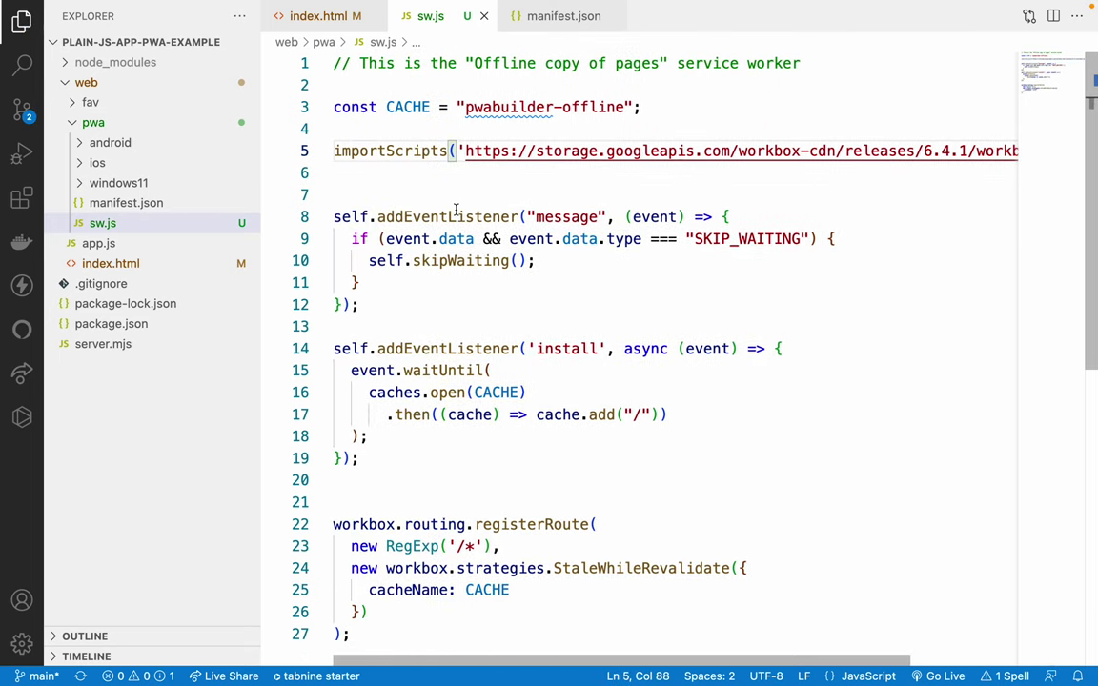
- Open the workbox-sw.js 6.4.1 URL from sw.js in a new Chrome tab, inspect the script, and close that tab
{"action": "left_click_drag", "start_coordinate": [449, 149], "coordinate": [982, 153]}
{"action": "key", "text": "super+c"}
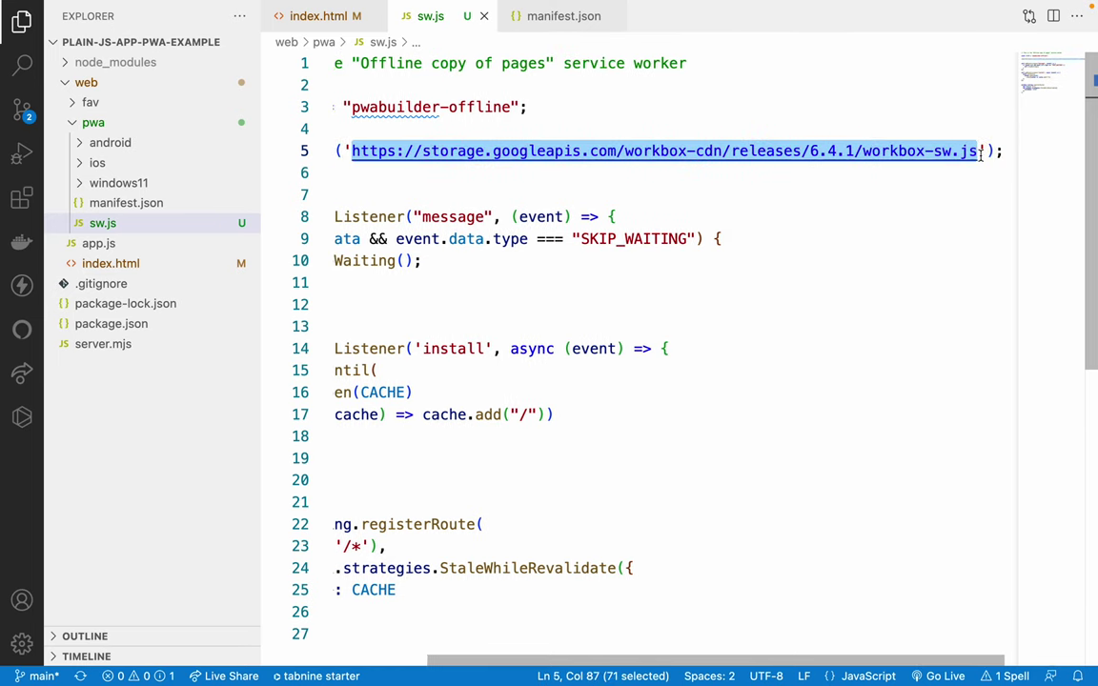
{"action": "key", "text": "super+Tab"}
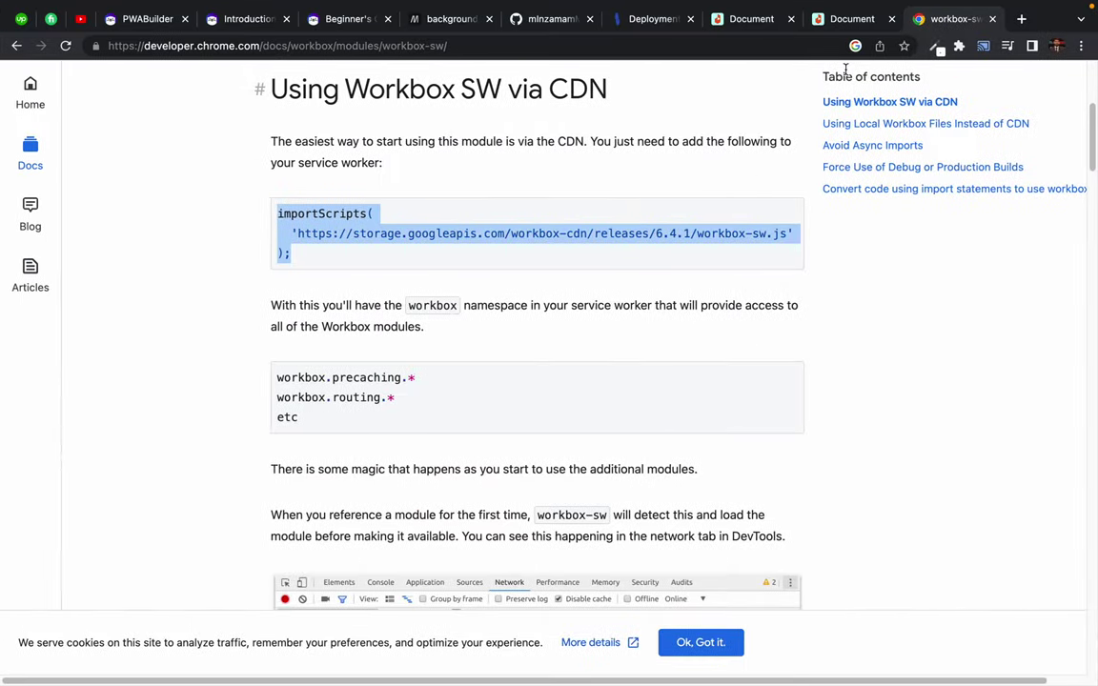
{"action": "key", "text": "super+t"}
{"action": "key", "text": "super+v"}
{"action": "key", "text": "Return"}
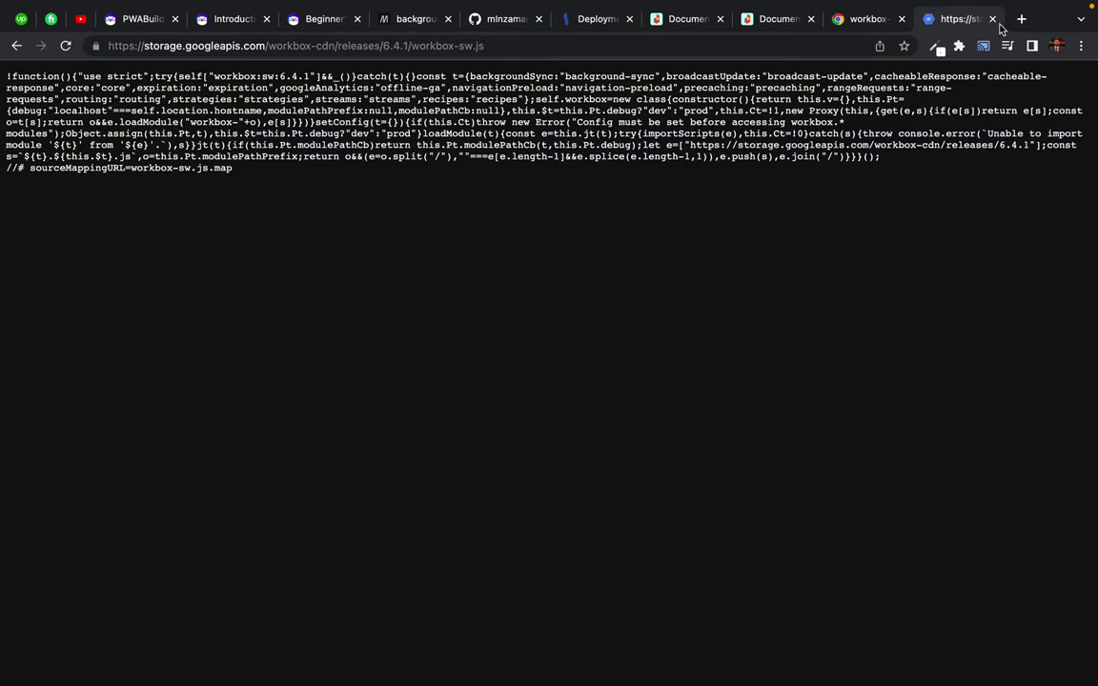
{"action": "key", "text": "super+w"}
{"action": "key", "text": "super+Tab"}
{"action": "left_click", "coordinate": [558, 150]}
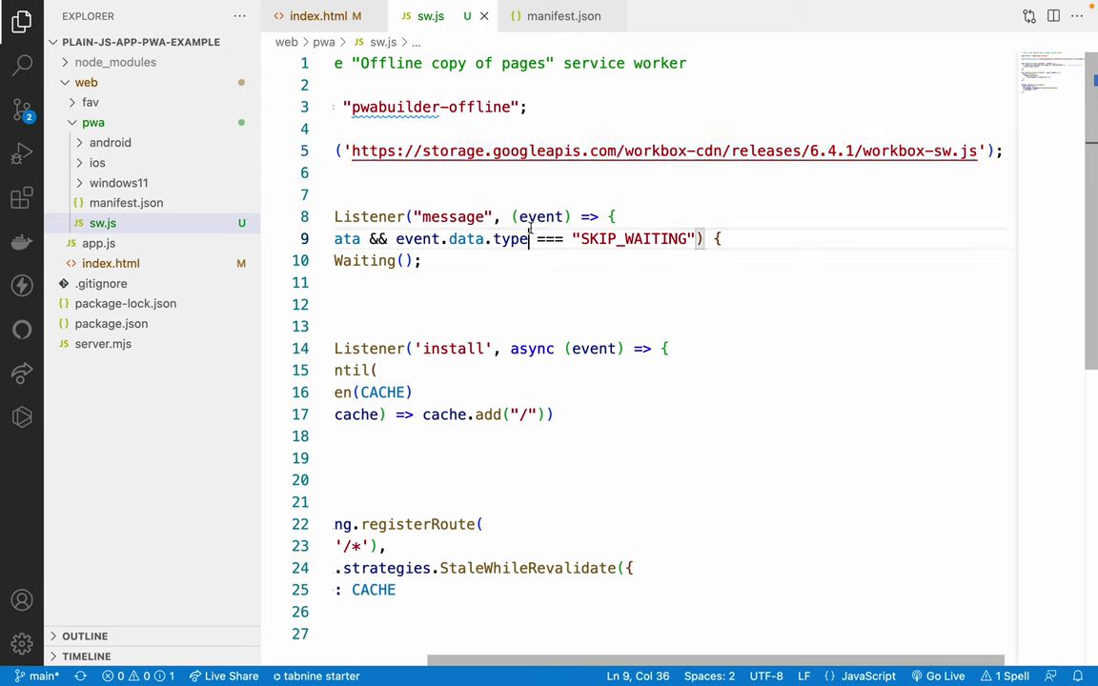
{"action": "scroll", "coordinate": [476, 229], "scroll_direction": "left", "scroll_amount": 5}
{"action": "double_click", "coordinate": [392, 153]}
{"action": "left_click", "coordinate": [392, 152]}
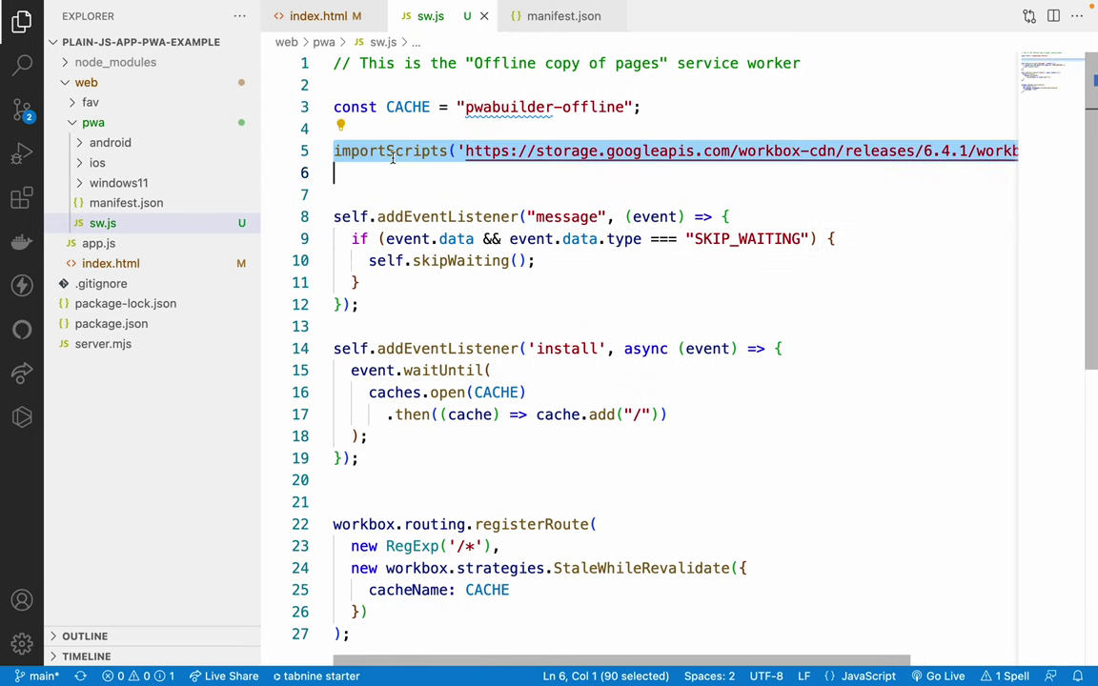
{"action": "left_click", "coordinate": [386, 151]}
{"action": "triple_click", "coordinate": [386, 150]}
{"action": "left_click", "coordinate": [520, 194]}
- Examine the workbox-sw documentation in Chrome from CDN usage to converting import statements, and close its tab
{"action": "key", "text": "ctrl+Left"}
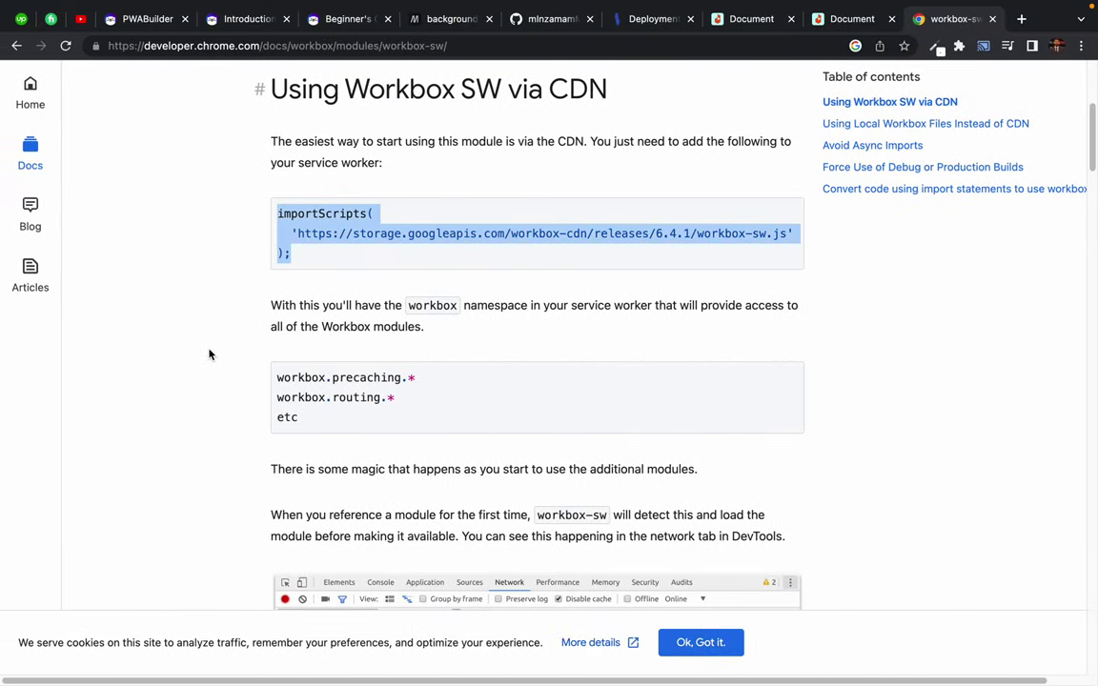
{"action": "left_click", "coordinate": [210, 354]}
{"action": "scroll", "coordinate": [209, 355], "scroll_direction": "up", "scroll_amount": 3}
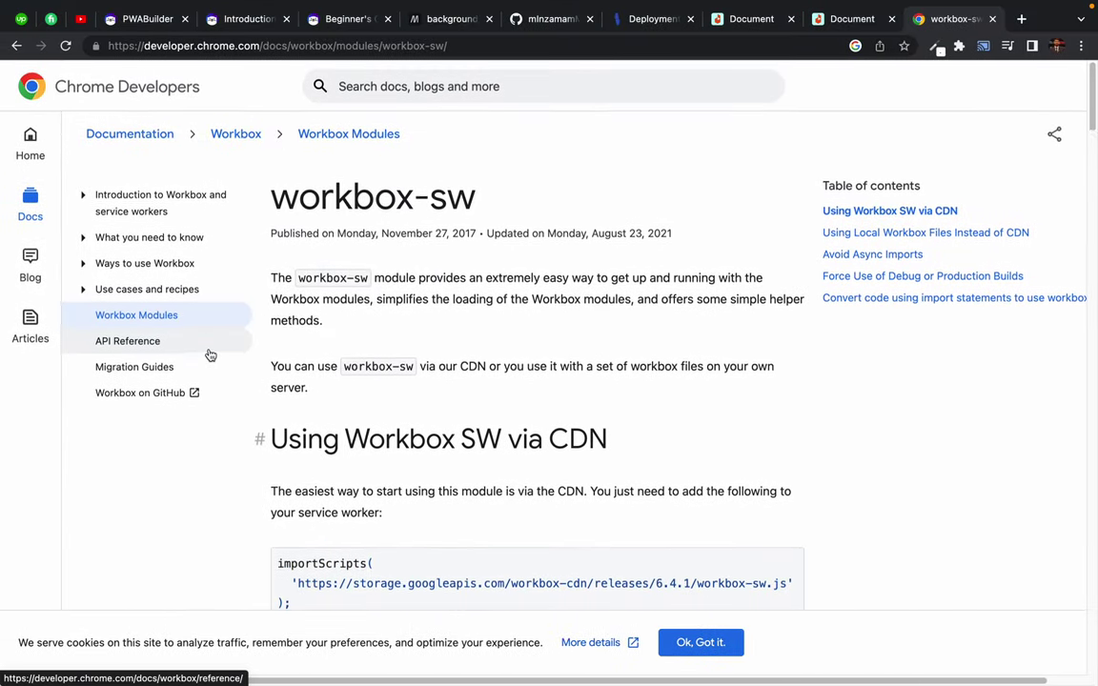
{"action": "scroll", "coordinate": [392, 389], "scroll_direction": "down", "scroll_amount": 8}
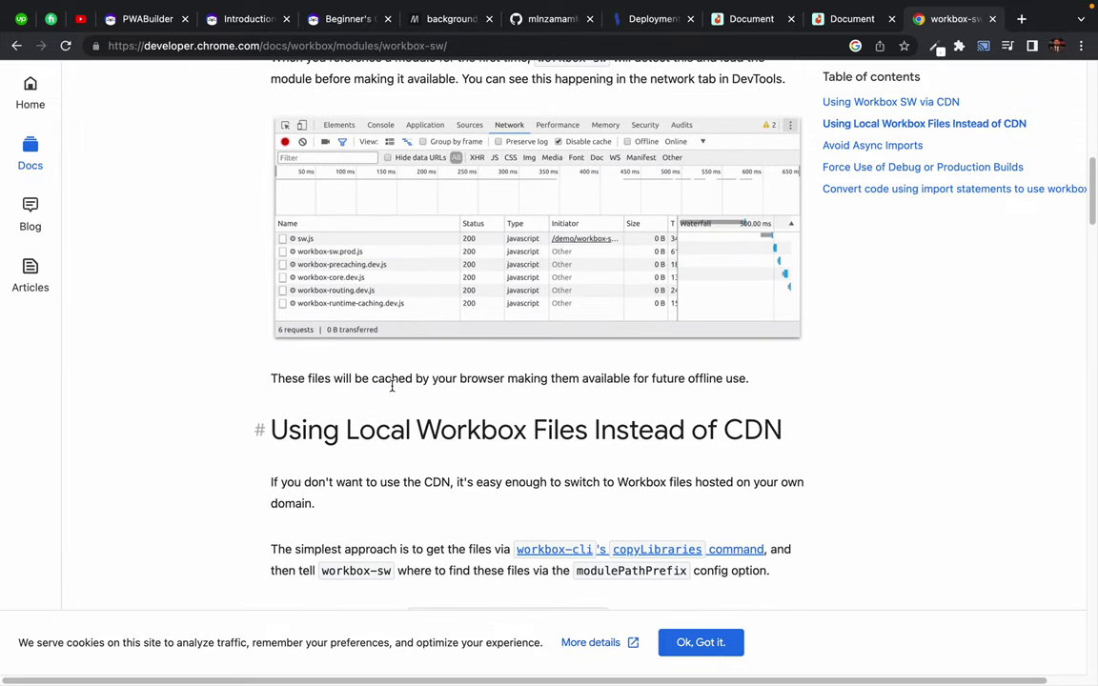
{"action": "scroll", "coordinate": [392, 386], "scroll_direction": "down", "scroll_amount": 5}
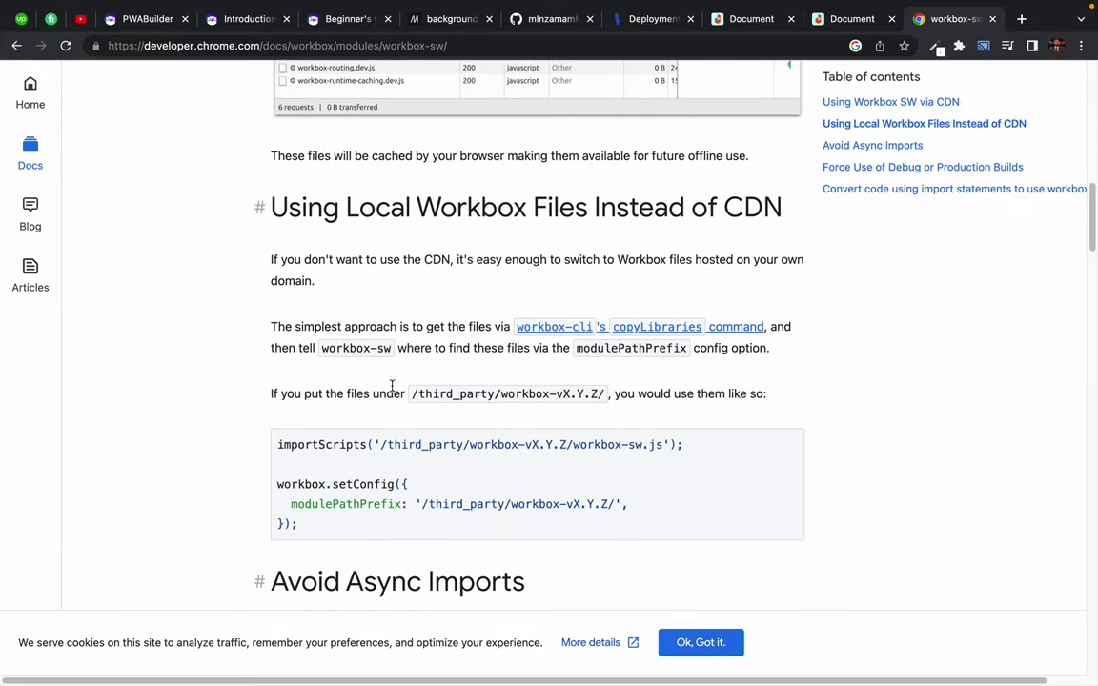
{"action": "scroll", "coordinate": [392, 387], "scroll_direction": "down", "scroll_amount": 3}
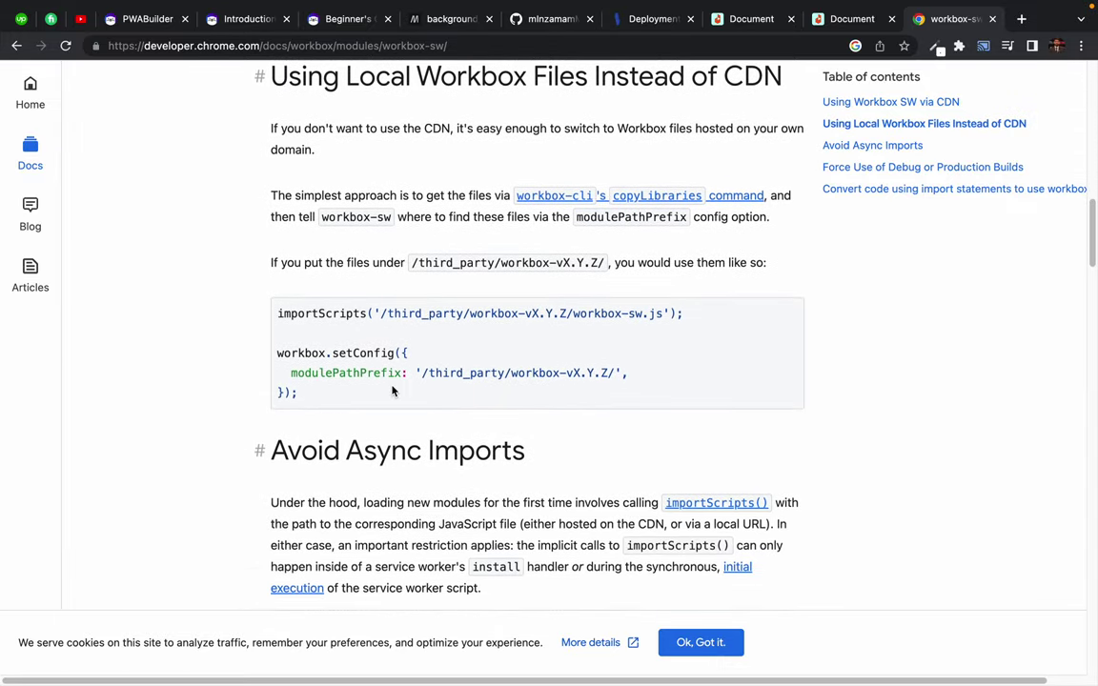
{"action": "scroll", "coordinate": [205, 445], "scroll_direction": "down", "scroll_amount": 20}
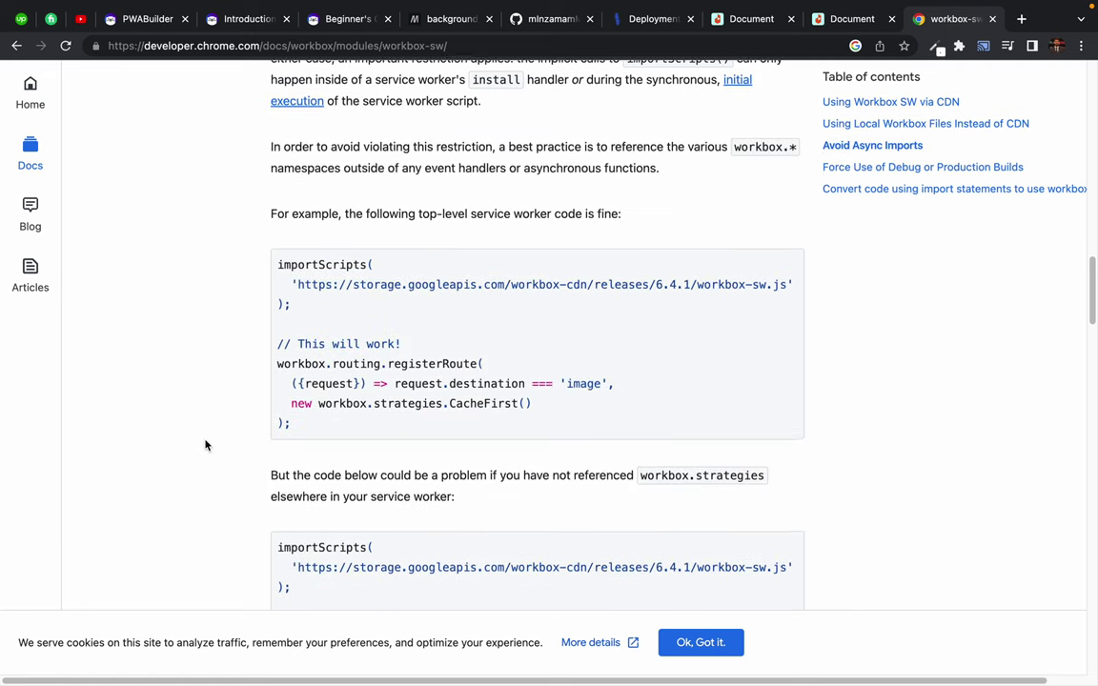
{"action": "scroll", "coordinate": [205, 445], "scroll_direction": "down", "scroll_amount": 8}
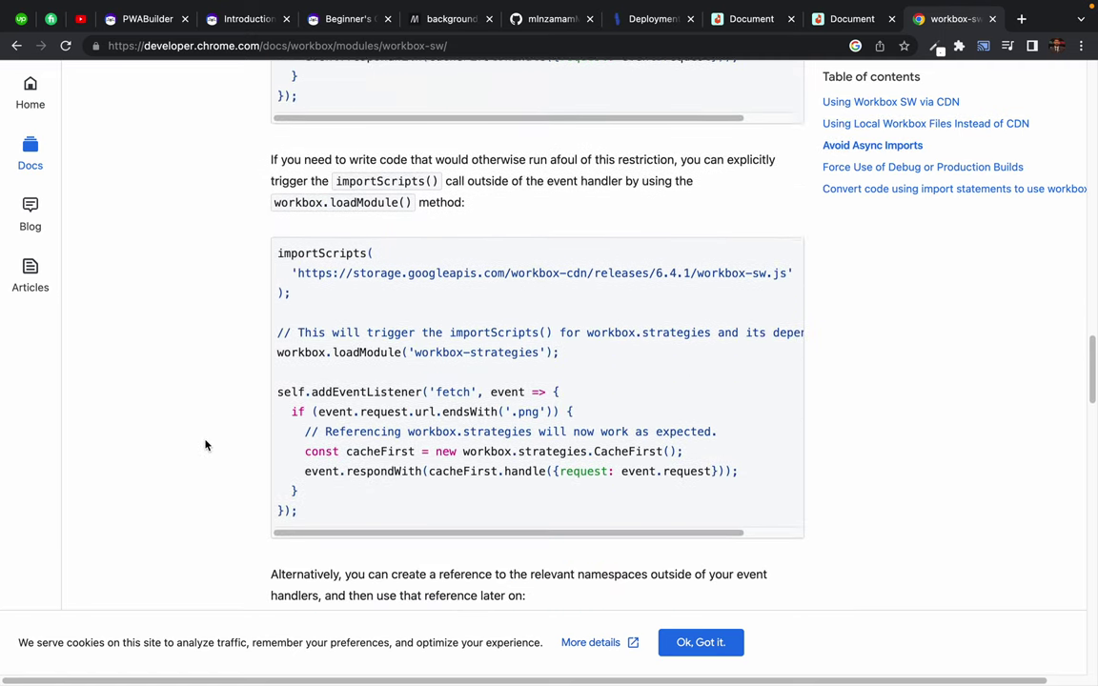
{"action": "scroll", "coordinate": [205, 446], "scroll_direction": "down", "scroll_amount": 10}
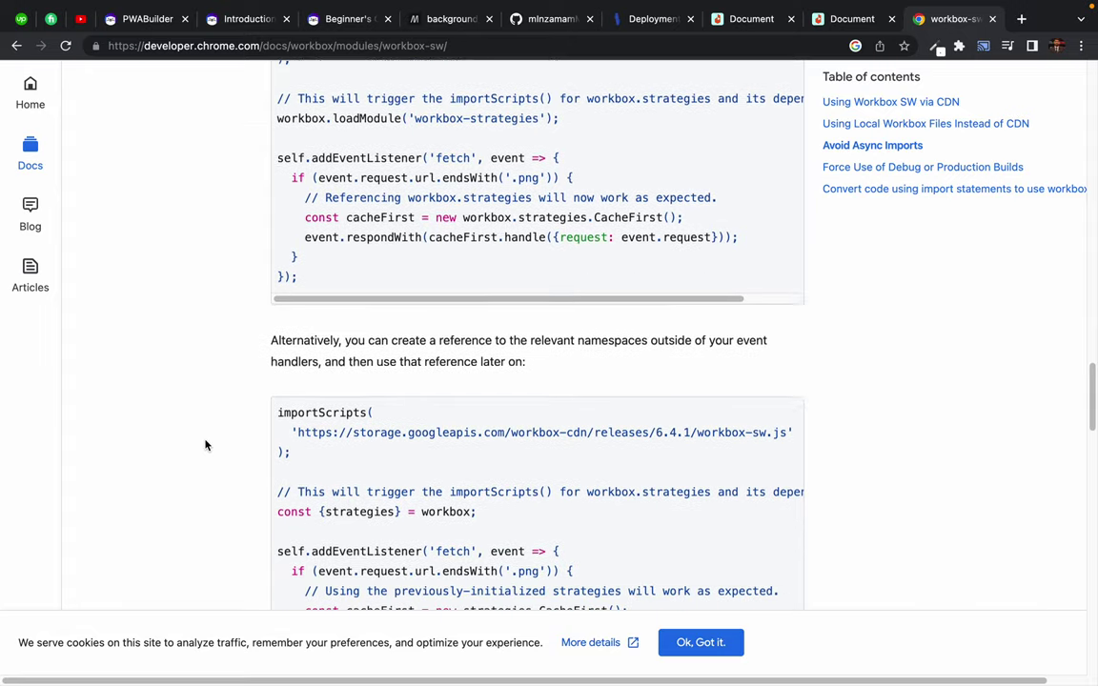
{"action": "scroll", "coordinate": [205, 445], "scroll_direction": "down", "scroll_amount": 18}
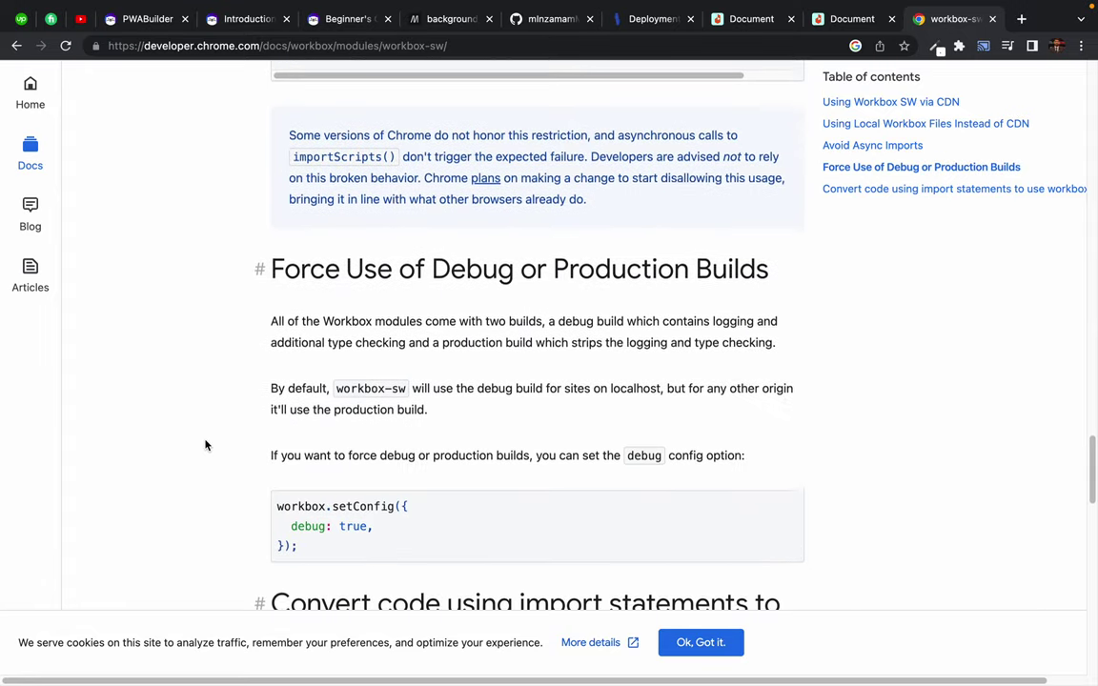
{"action": "scroll", "coordinate": [205, 445], "scroll_direction": "down", "scroll_amount": 9}
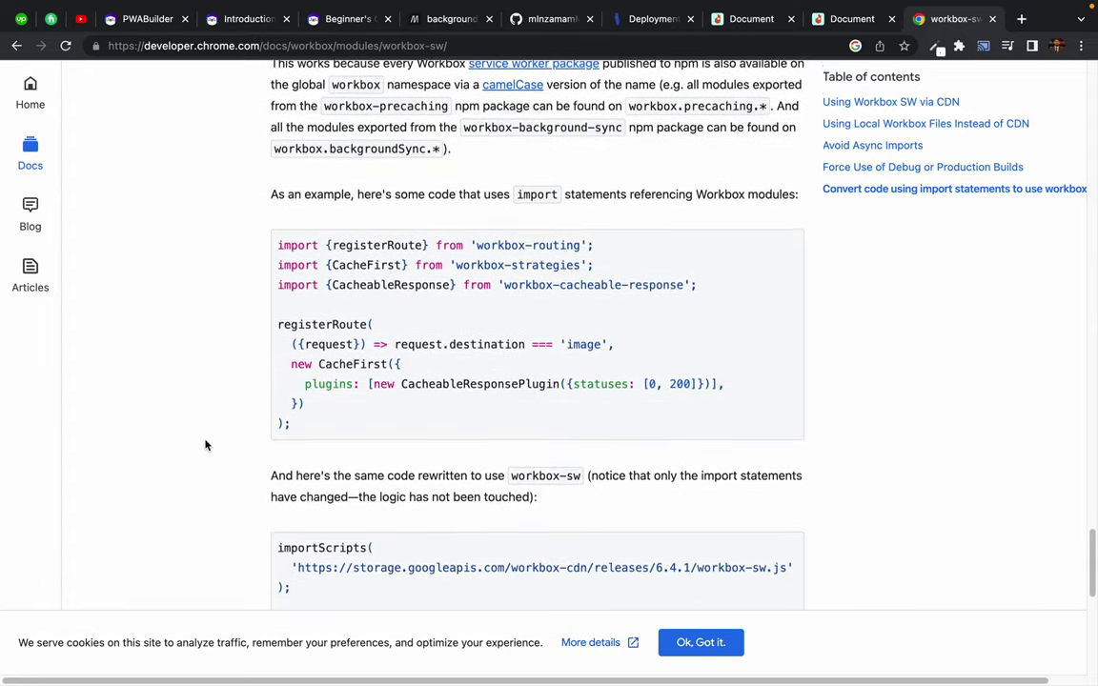
{"action": "scroll", "coordinate": [205, 445], "scroll_direction": "down", "scroll_amount": 5}
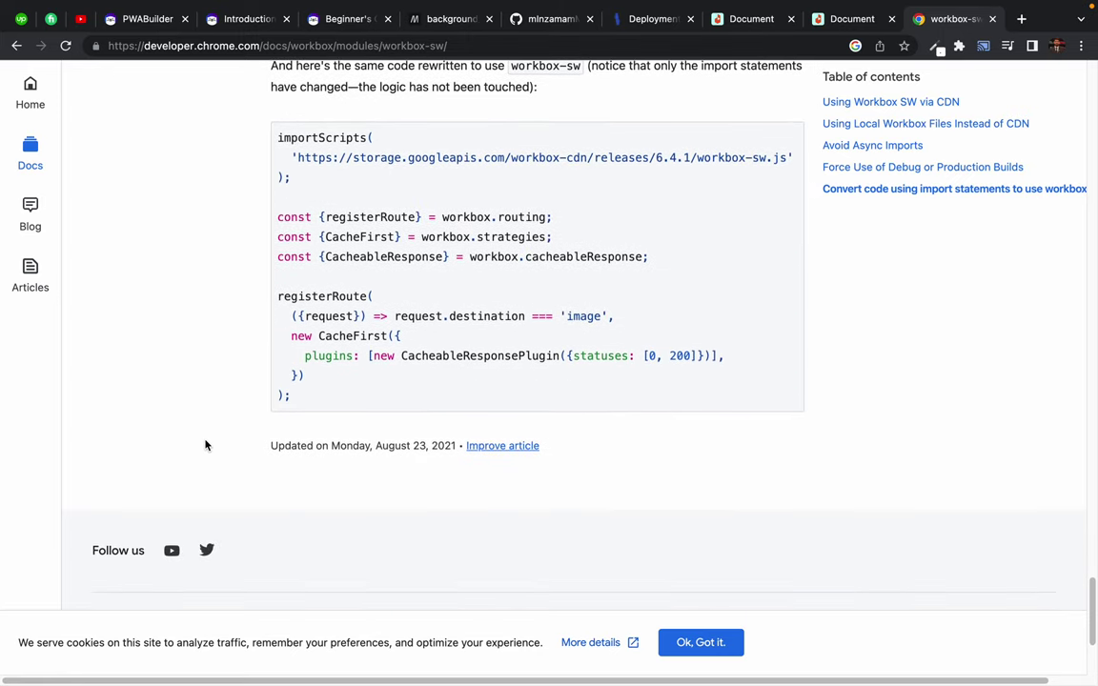
{"action": "scroll", "coordinate": [205, 445], "scroll_direction": "up", "scroll_amount": 20}
{"action": "key", "text": "super+w"}
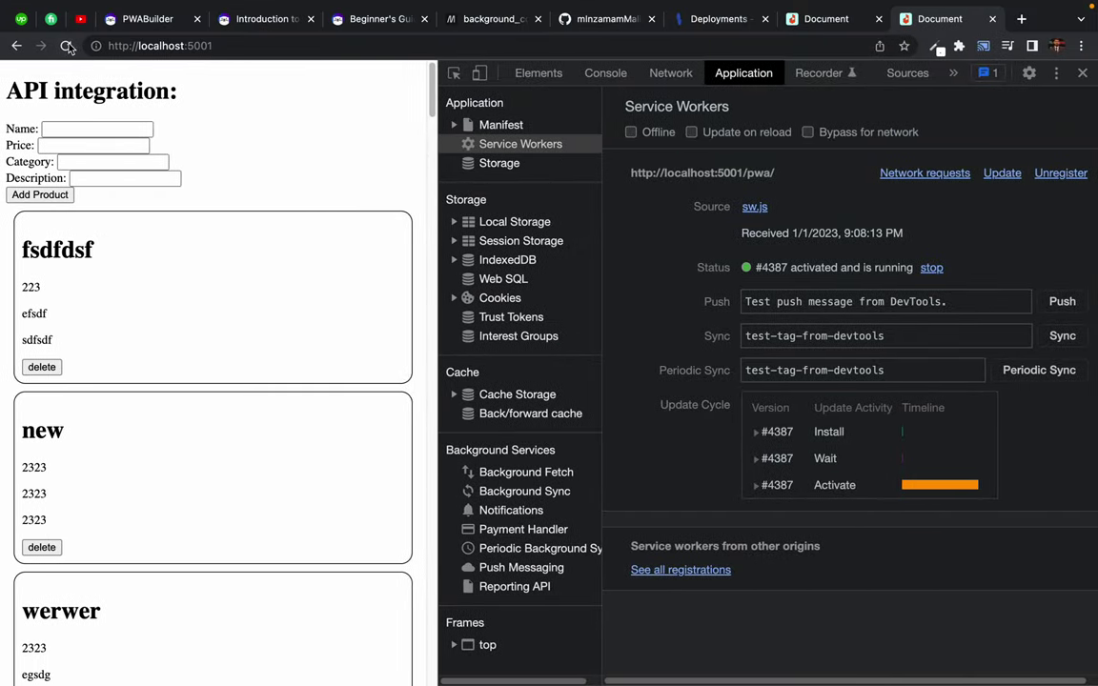
- Empty the cache and hard reload the localhost:5001 page, unregister its service worker, and reload to register it again
{"action": "right_click", "coordinate": [63, 44]}
{"action": "left_click", "coordinate": [223, 117]}
{"action": "left_click", "coordinate": [1062, 174]}
{"action": "right_click", "coordinate": [65, 48]}
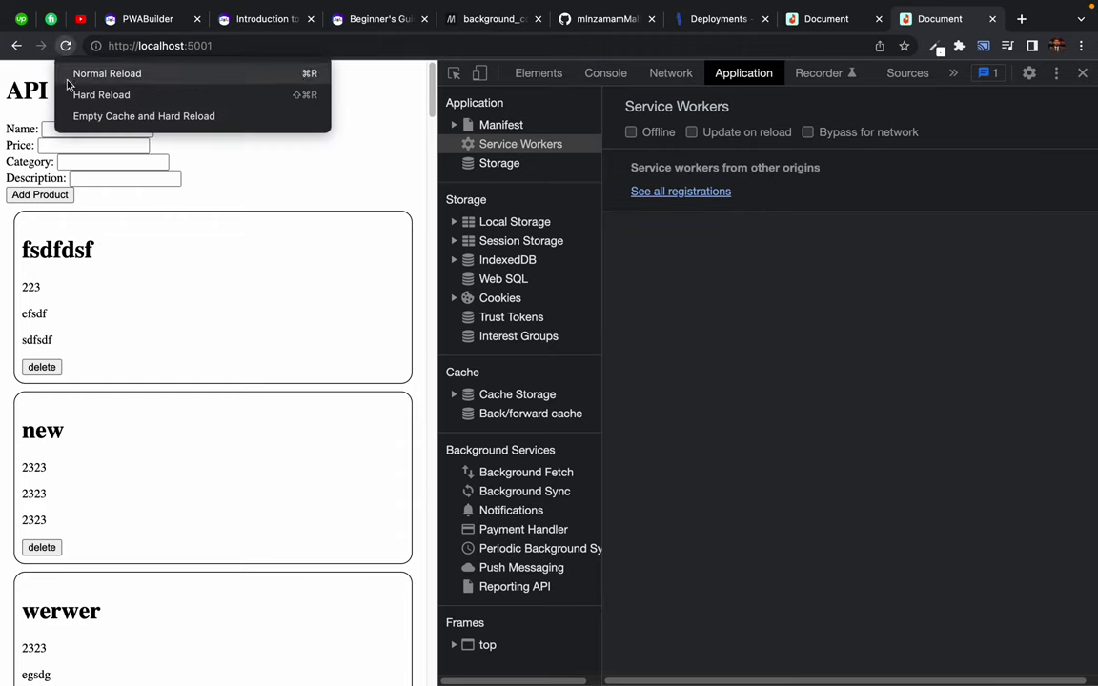
{"action": "left_click", "coordinate": [74, 105]}
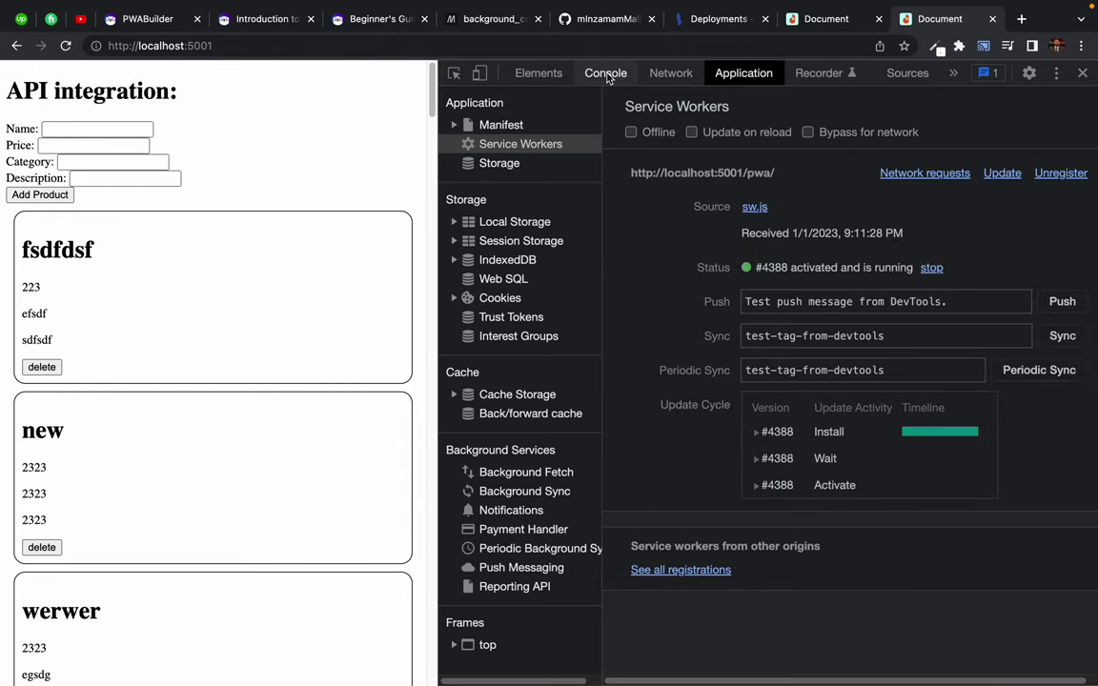
- Check the console output for the localhost:5001 page and return to its service worker details in DevTools
{"action": "left_click", "coordinate": [606, 74]}
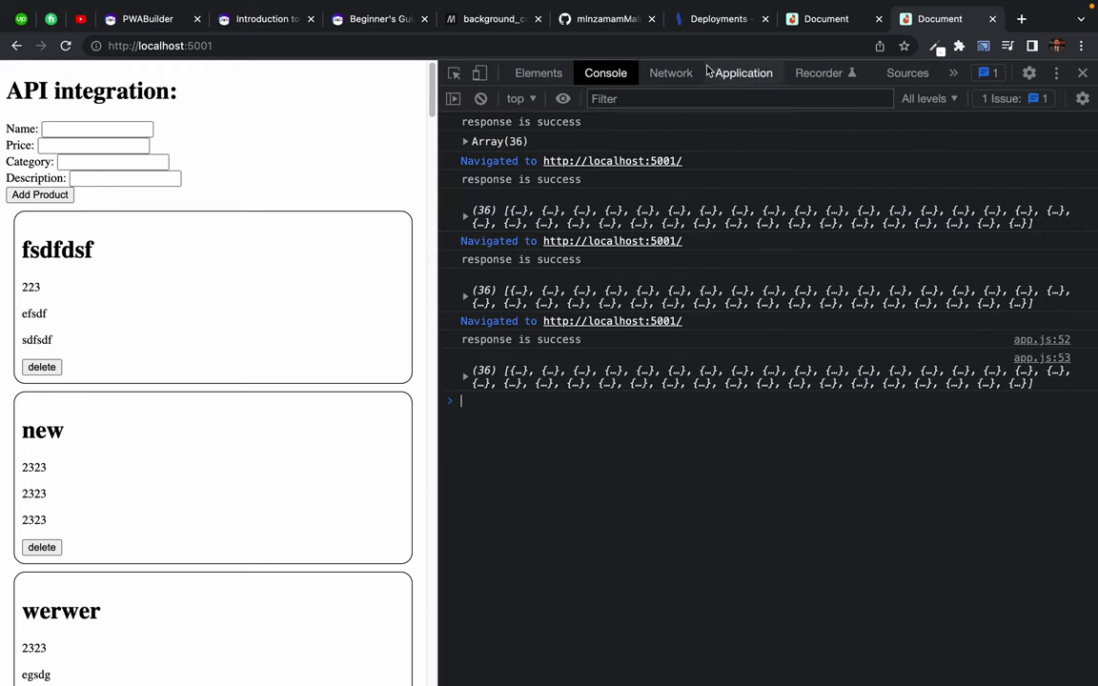
{"action": "left_click", "coordinate": [837, 75]}
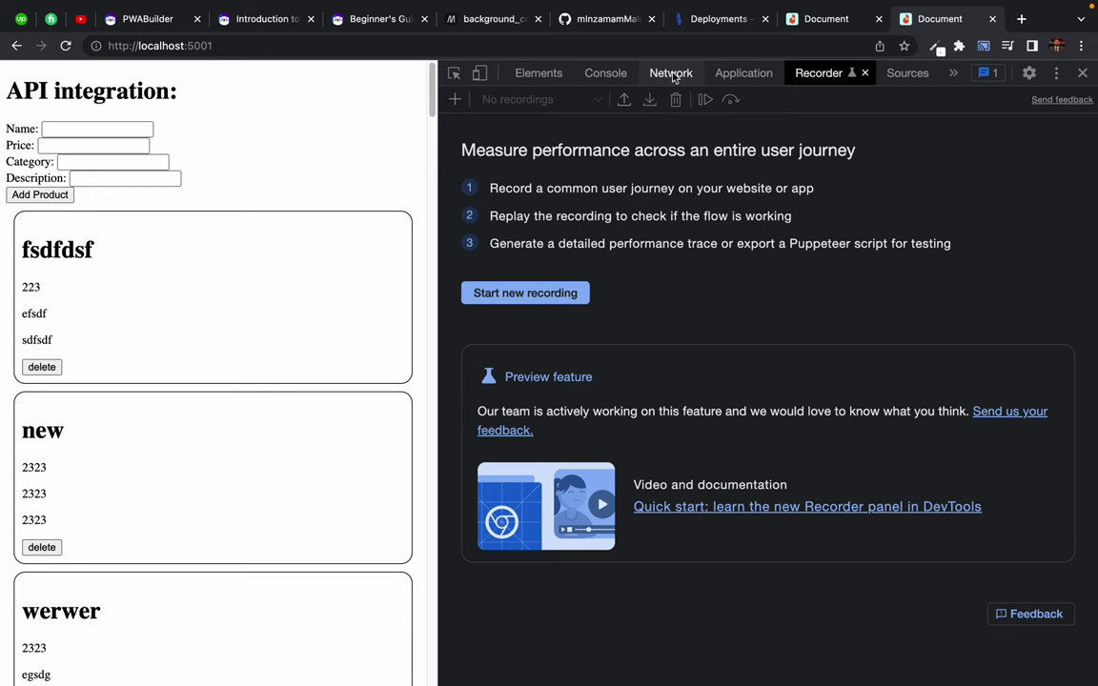
{"action": "left_click", "coordinate": [742, 74]}
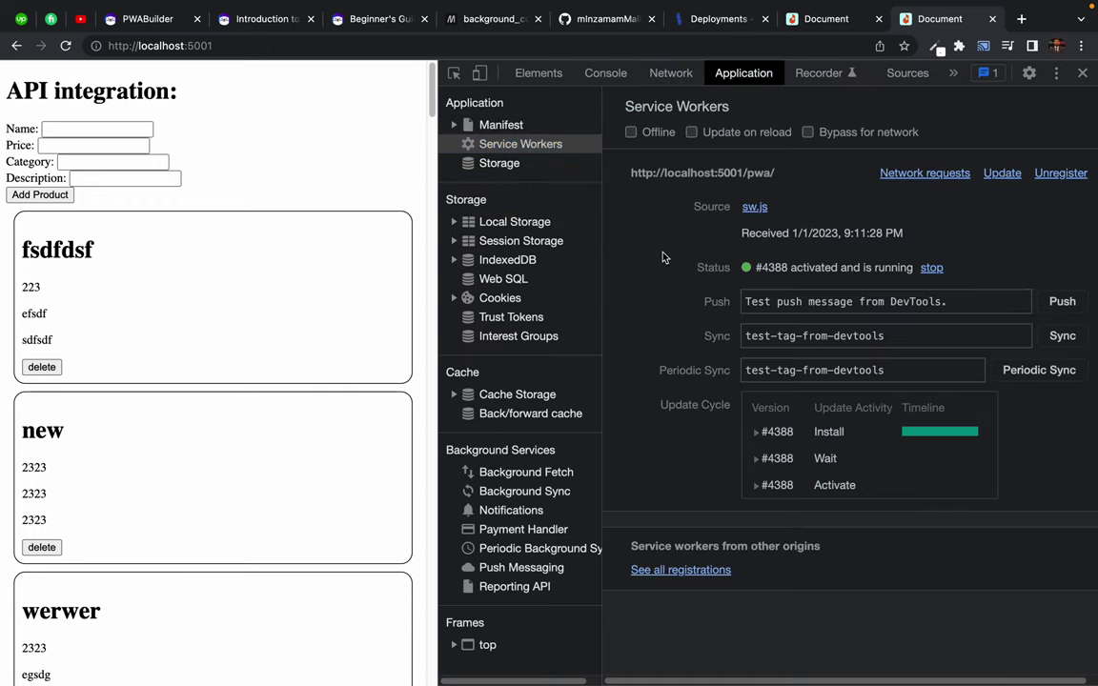
- Copy the entire service worker code of the Offline Copy with Backup Offline Page option on PWABuilder
{"action": "left_click", "coordinate": [127, 18]}
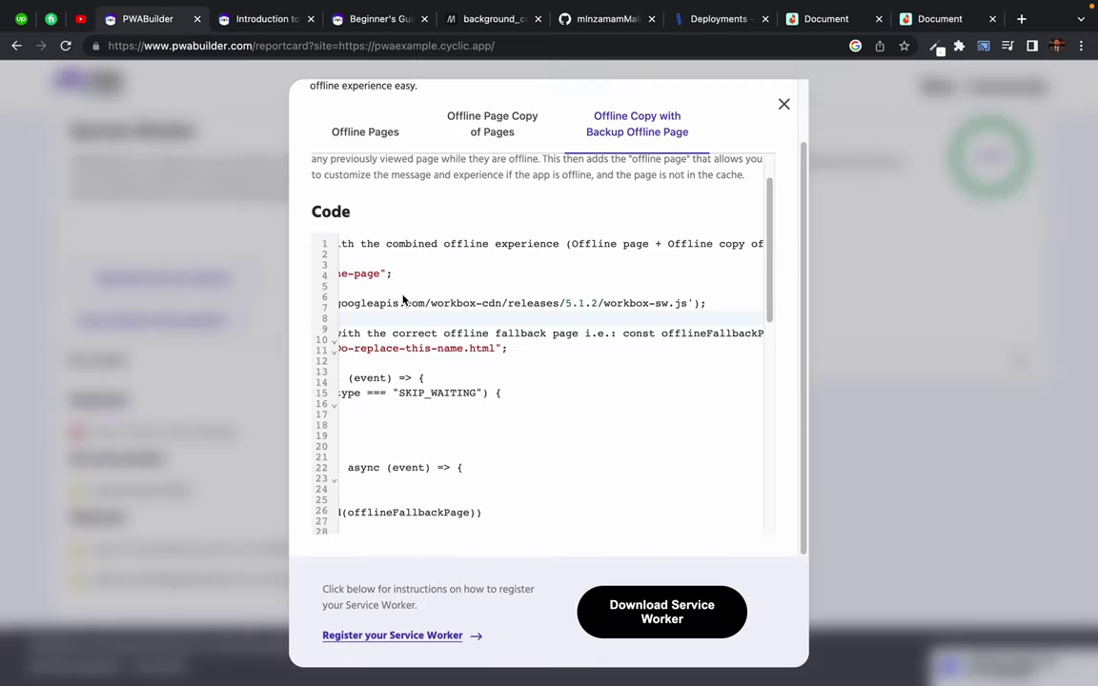
{"action": "scroll", "coordinate": [466, 314], "scroll_direction": "left", "scroll_amount": 5}
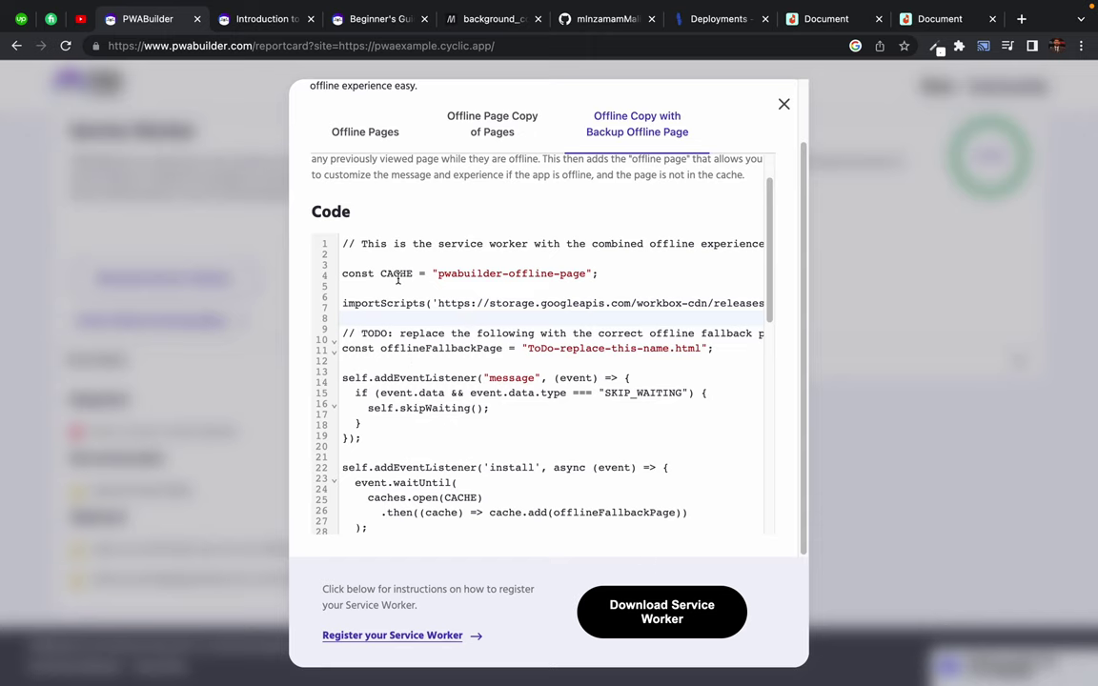
{"action": "key", "text": "super+a"}
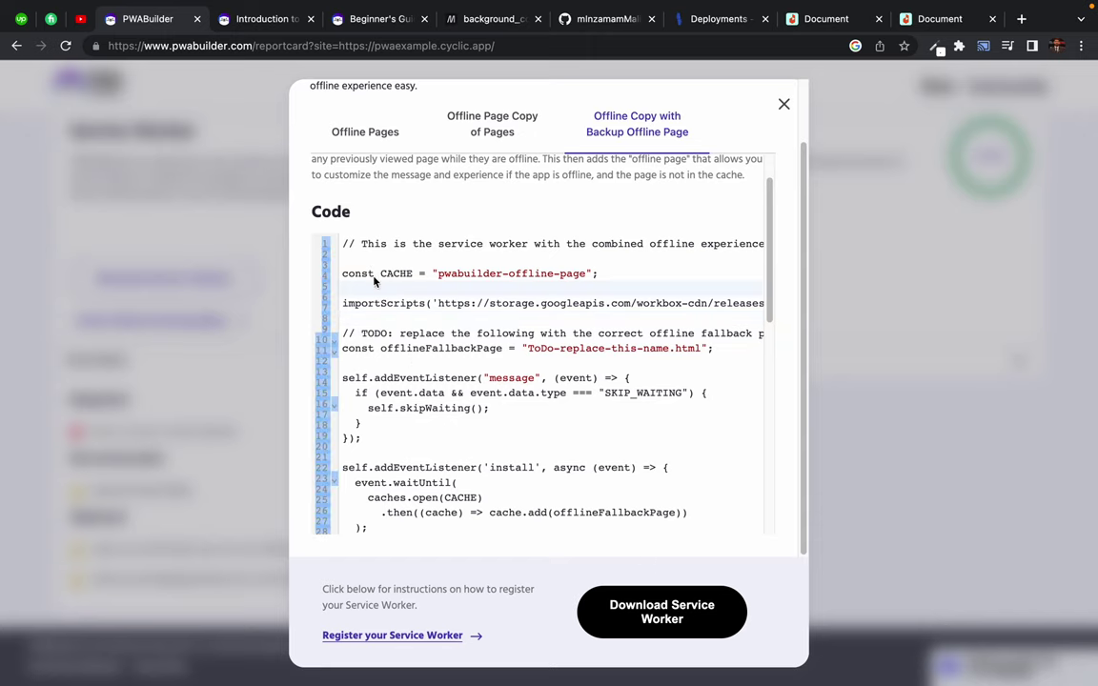
{"action": "scroll", "coordinate": [366, 257], "scroll_direction": "up", "scroll_amount": 1}
{"action": "left_click_drag", "start_coordinate": [351, 294], "coordinate": [535, 577]}
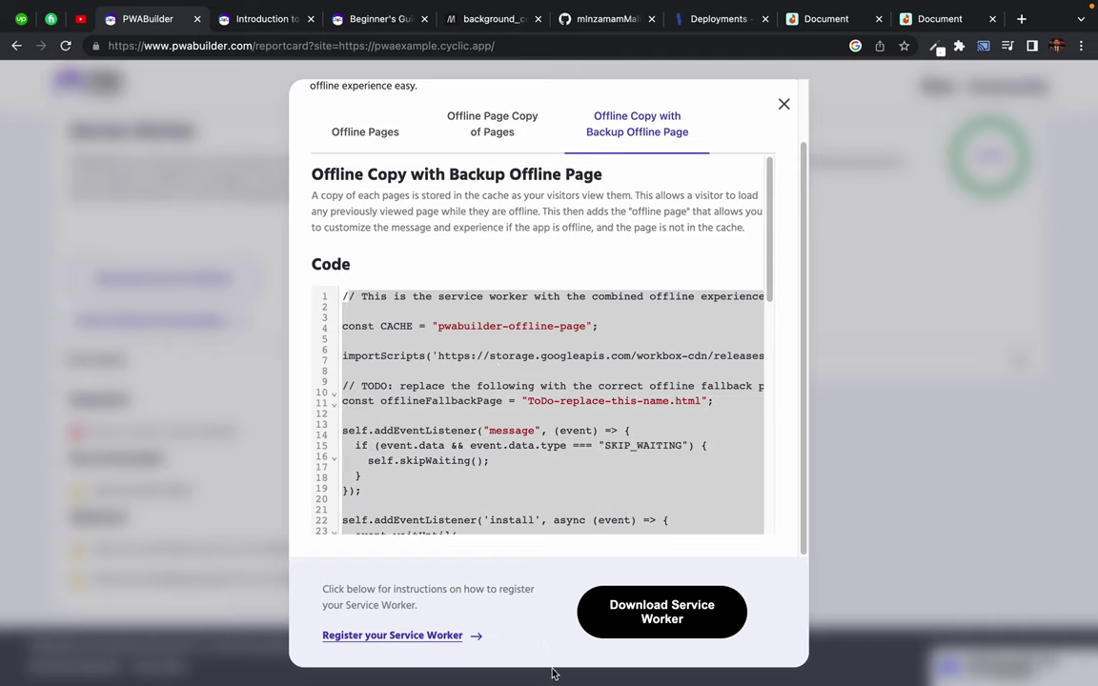
{"action": "left_click_drag", "start_coordinate": [548, 512], "coordinate": [579, 502]}
{"action": "scroll", "coordinate": [579, 503], "scroll_direction": "down", "scroll_amount": 5}
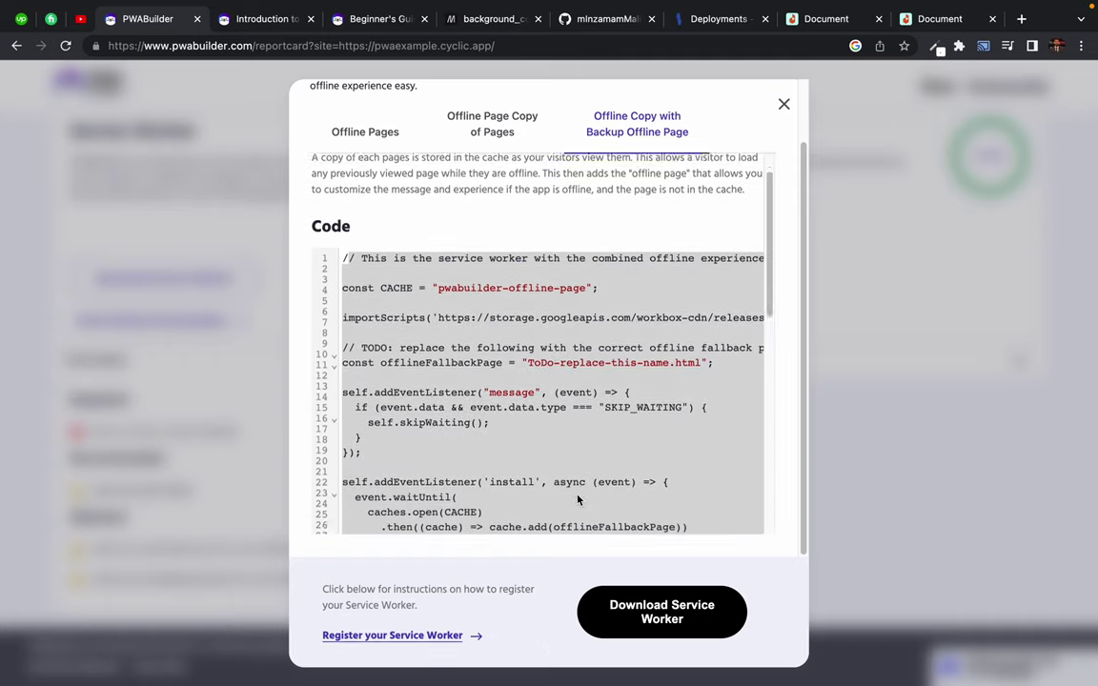
{"action": "scroll", "coordinate": [562, 491], "scroll_direction": "down", "scroll_amount": 4}
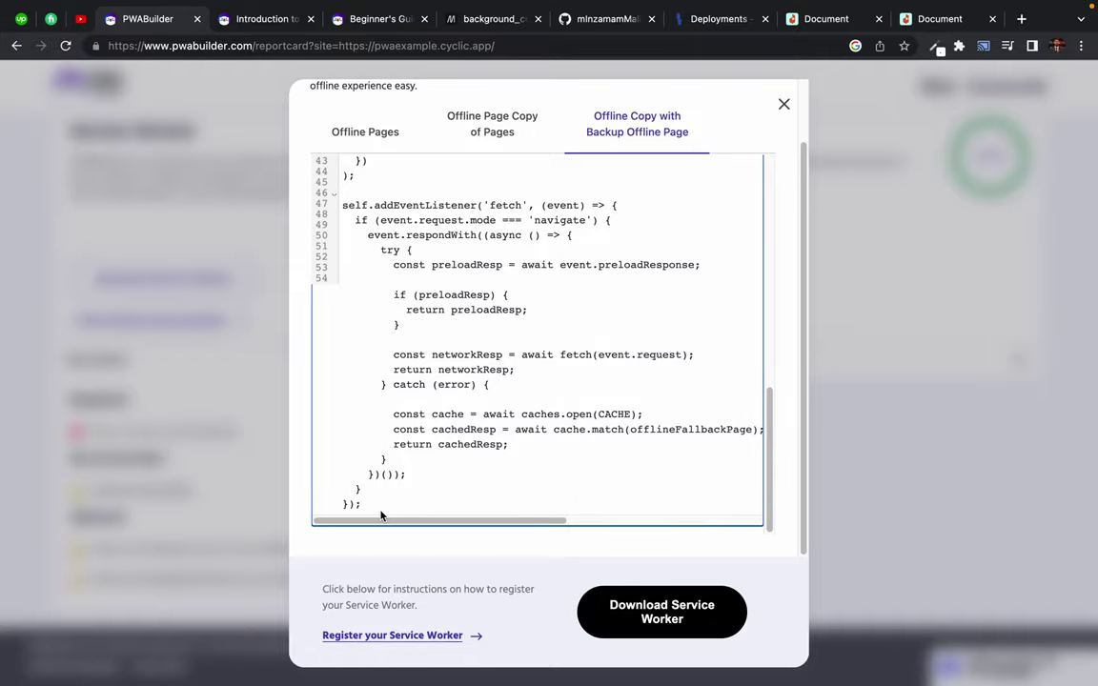
{"action": "key", "text": "super+a"}
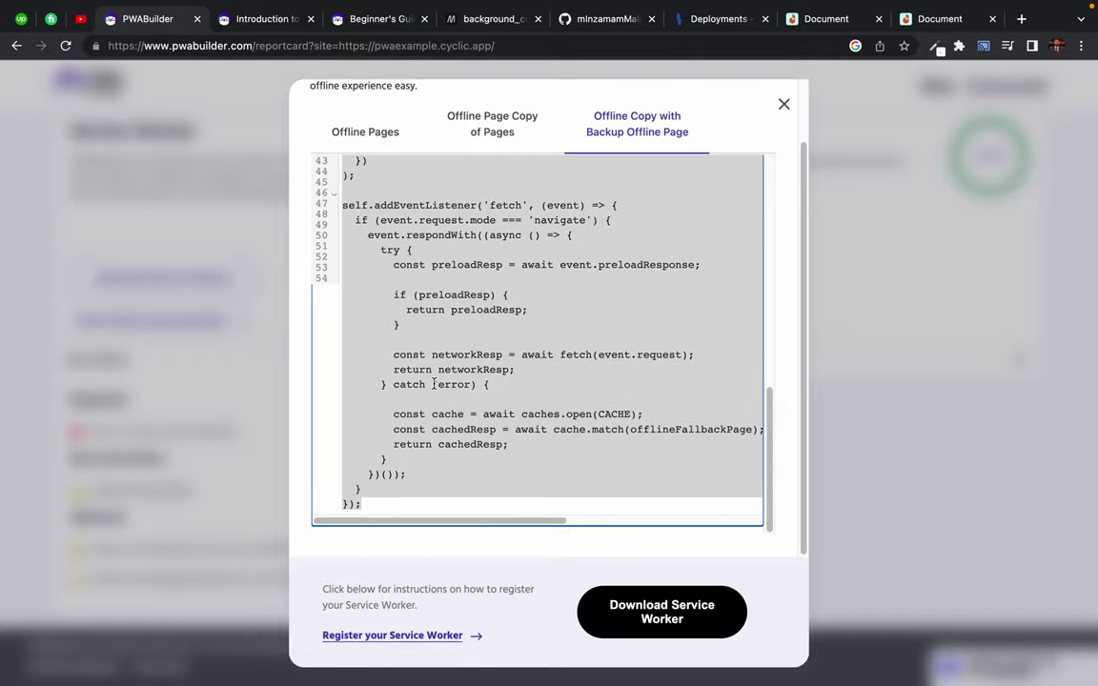
- Replace the whole content of sw.js in VS Code with the copied backup offline page service worker code and save the file
{"action": "key", "text": "ctrl+Left"}
{"action": "key", "text": "ctrl+Right"}
{"action": "key", "text": "ctrl+Right"}
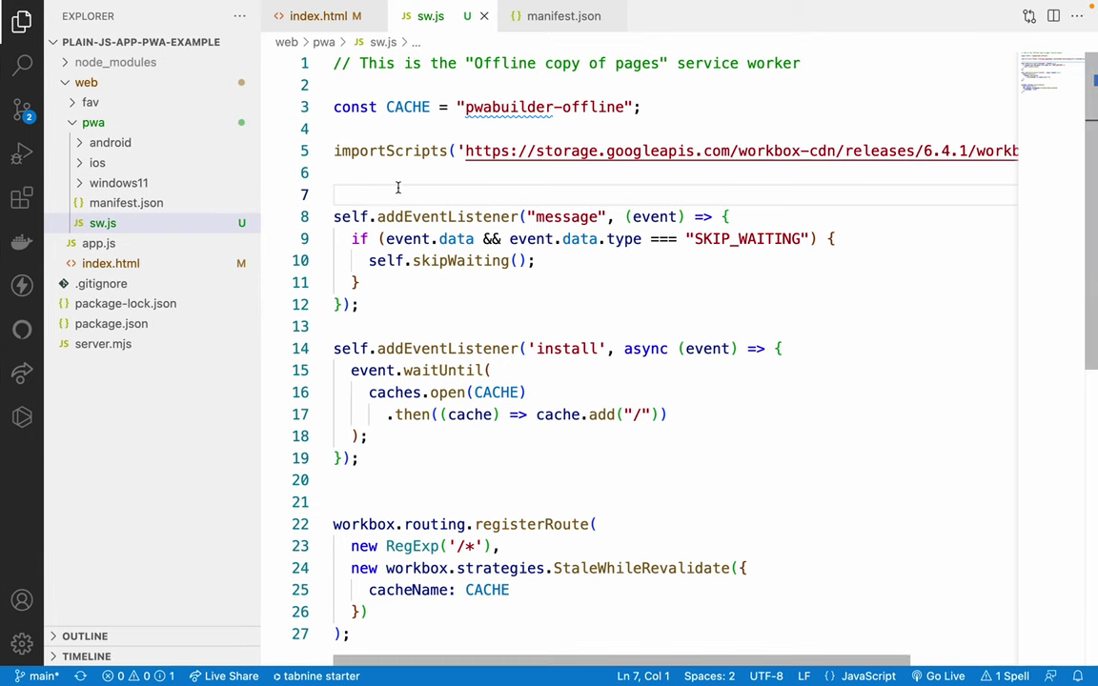
{"action": "left_click", "coordinate": [351, 174]}
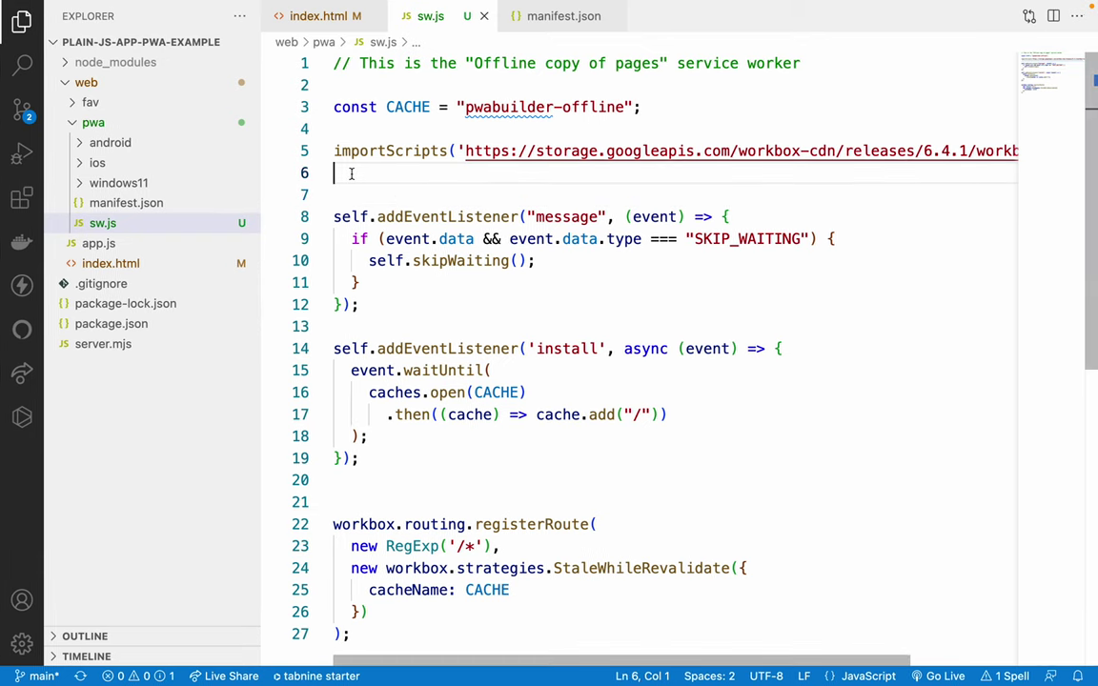
{"action": "key", "text": "Up"}
{"action": "key", "text": "super+a"}
{"action": "key", "text": "super+v"}
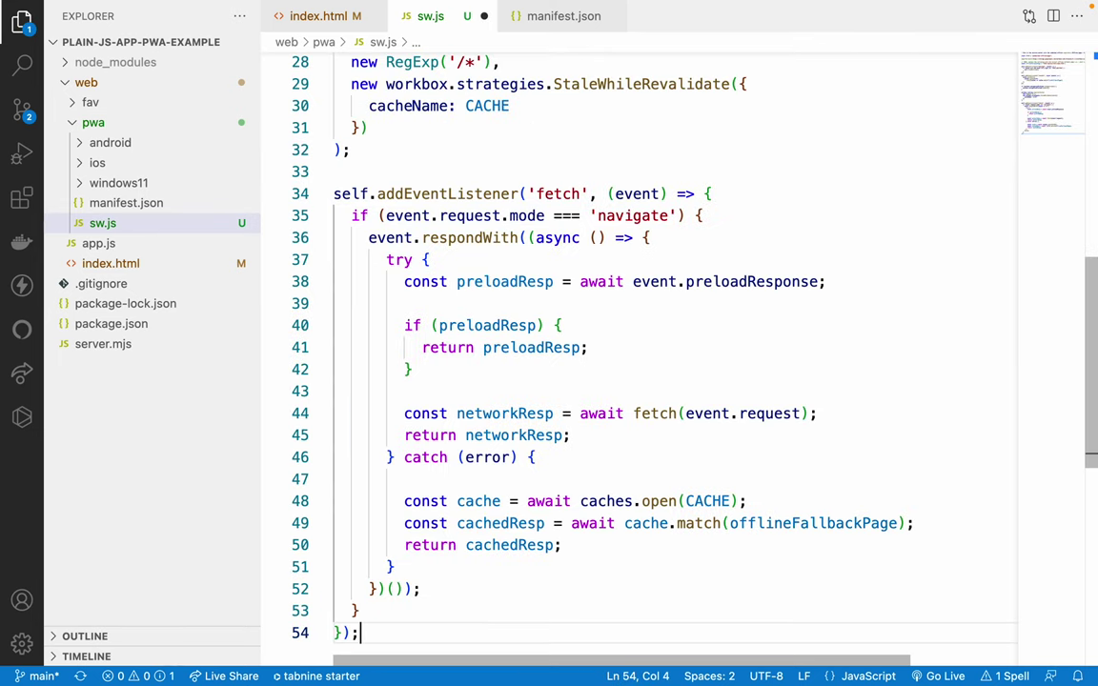
{"action": "left_click", "coordinate": [495, 215]}
{"action": "key", "text": "super+s"}
- Examine the offlineFallbackPage constant and its placeholder value ToDo-replace-this-name.html in sw.js
{"action": "scroll", "coordinate": [494, 216], "scroll_direction": "up", "scroll_amount": 9}
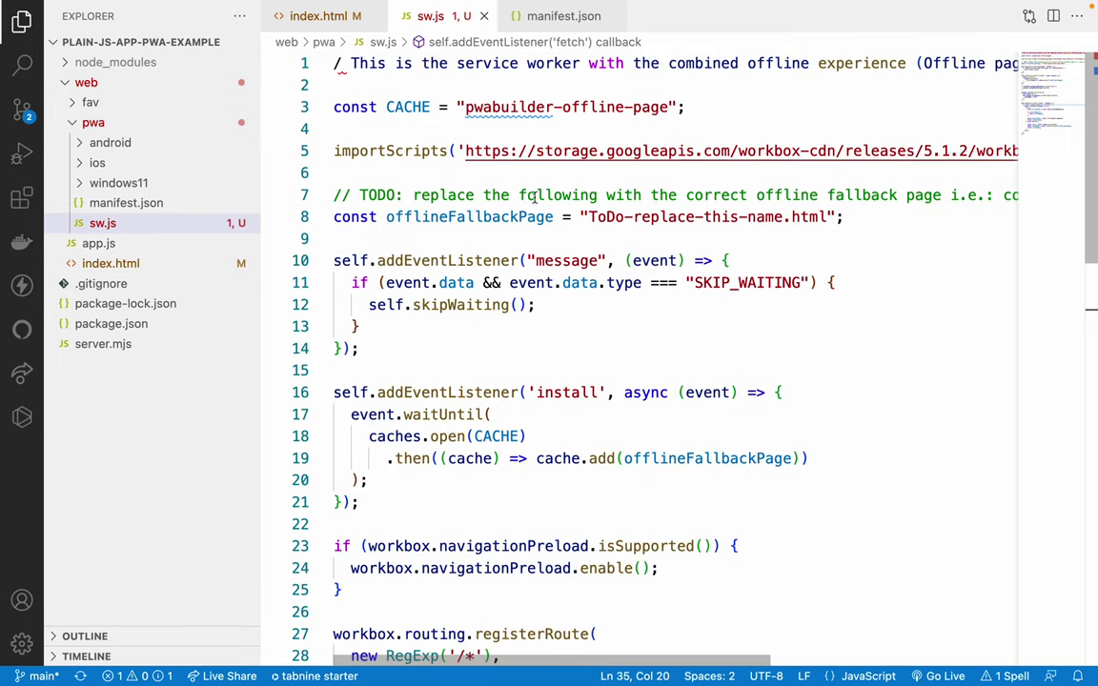
{"action": "left_click_drag", "start_coordinate": [336, 217], "coordinate": [423, 218]}
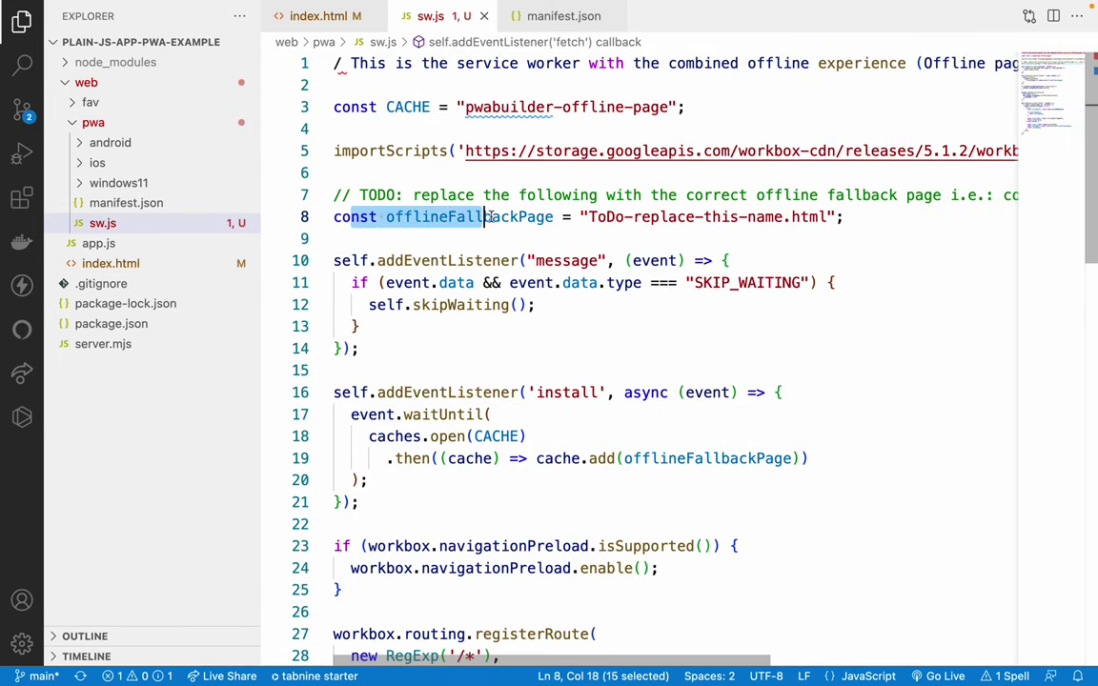
{"action": "double_click", "coordinate": [470, 218]}
{"action": "left_click_drag", "start_coordinate": [589, 217], "coordinate": [830, 219]}
{"action": "double_click", "coordinate": [665, 217]}
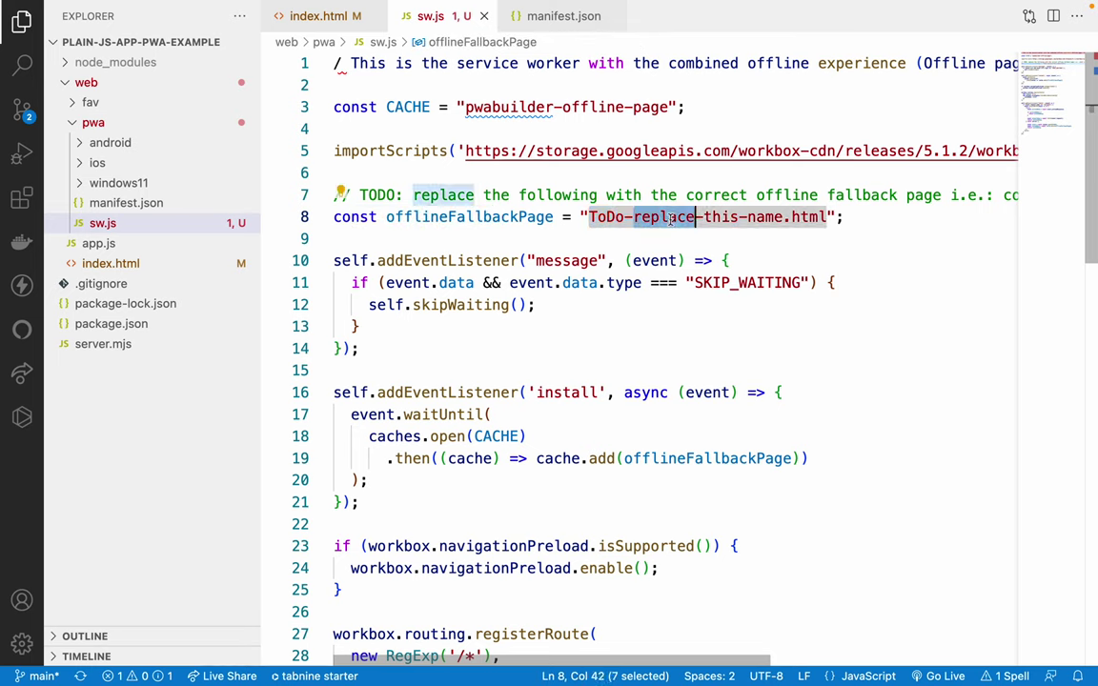
- Create a file named offline.html in the pwa folder and fill it with the standard HTML5 boilerplate
{"action": "left_click", "coordinate": [104, 227]}
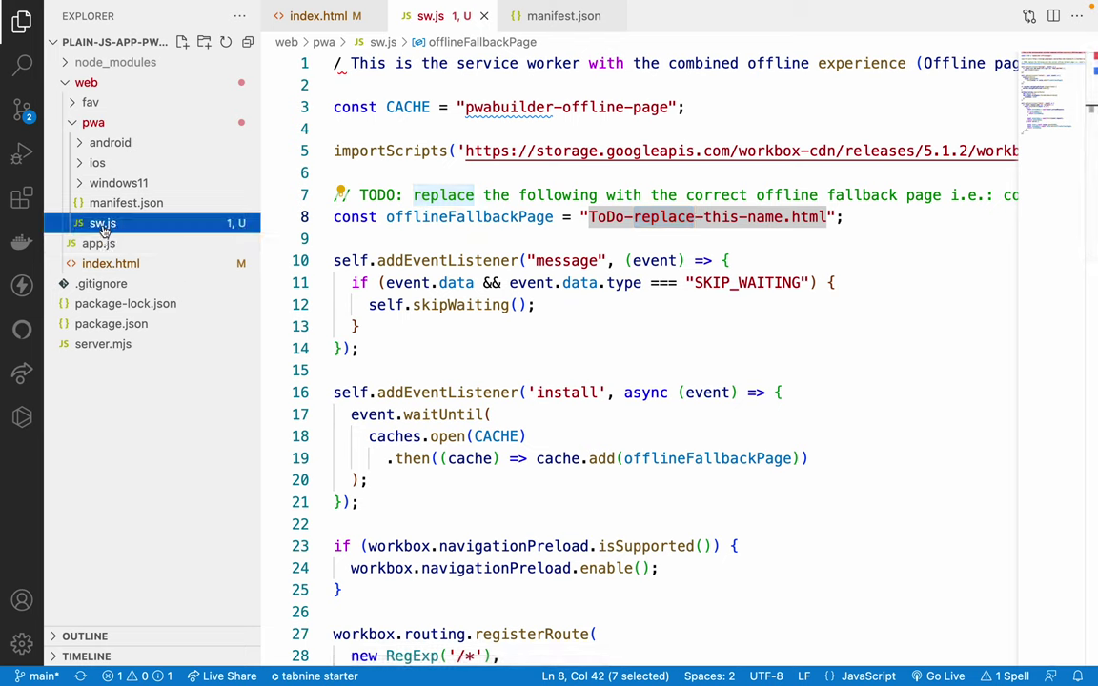
{"action": "left_click", "coordinate": [182, 43]}
{"action": "type", "text": "o"}
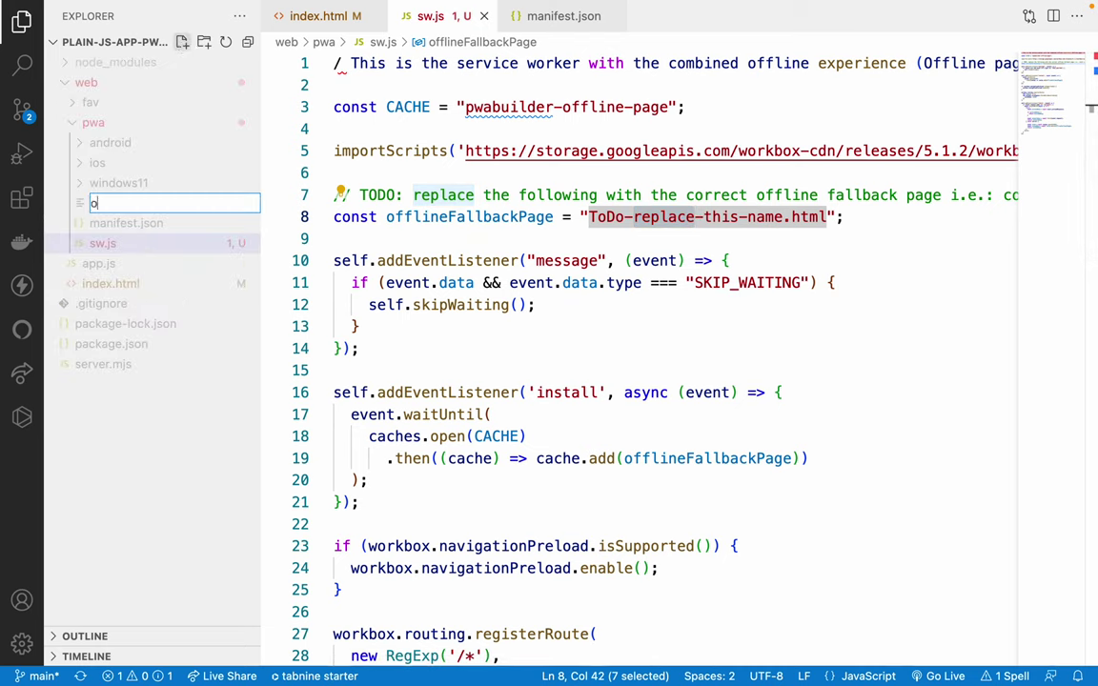
{"action": "type", "text": "ffline.html"}
{"action": "key", "text": "Return"}
{"action": "type", "text": "!"}
{"action": "key", "text": "Return"}
- Add an h1 to the body of offline.html reading "You are Offline, please check your internet connection and try again"
{"action": "left_click", "coordinate": [369, 261]}
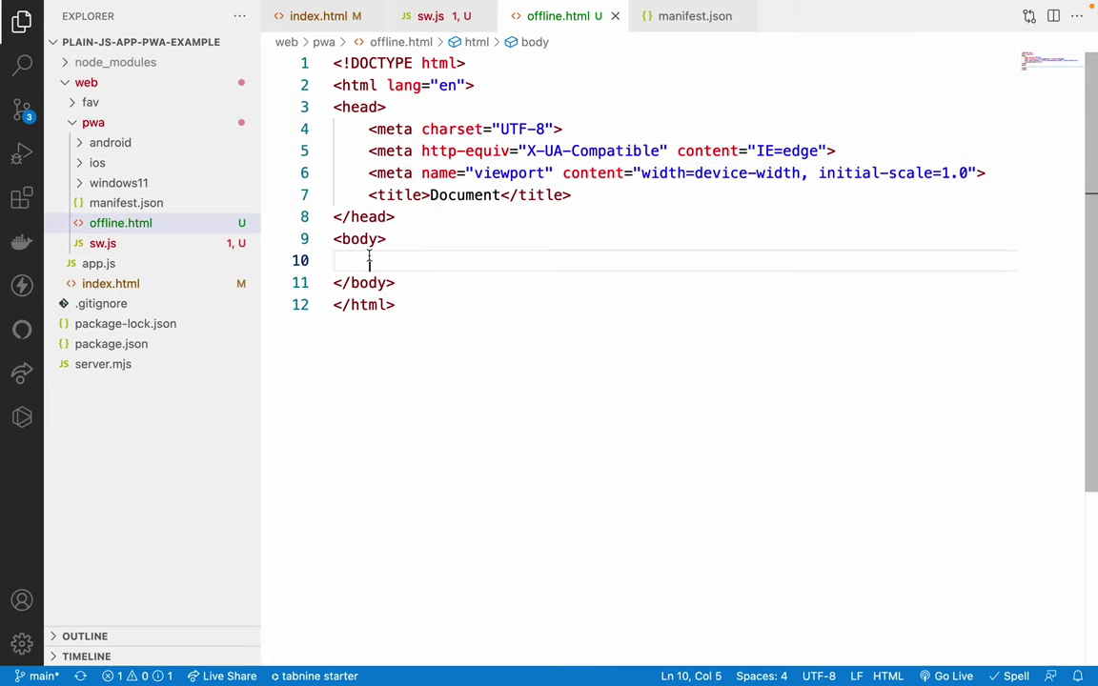
{"action": "type", "text": "h1"}
{"action": "key", "text": "Return"}
{"action": "type", "text": "You"}
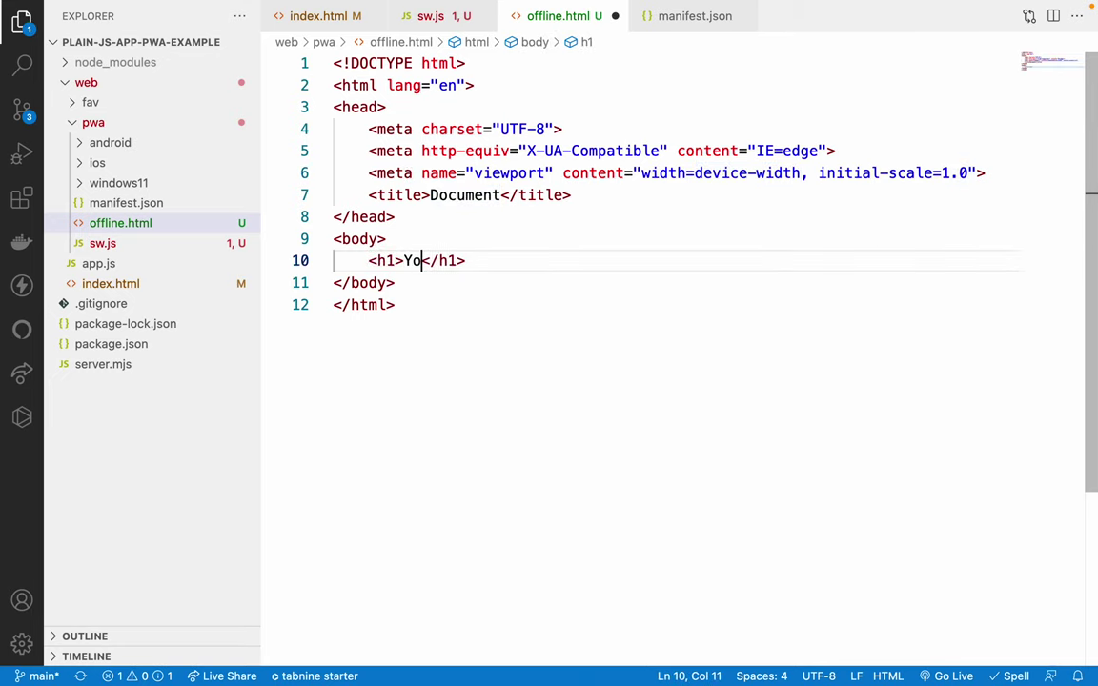
{"action": "type", "text": " are Off"}
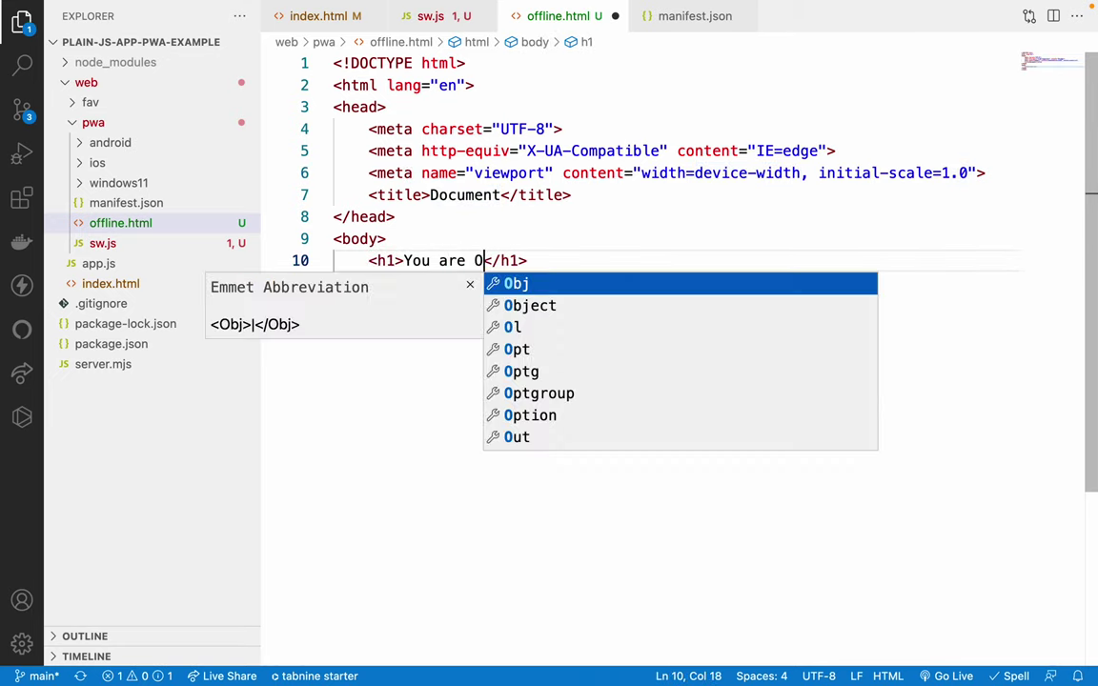
{"action": "type", "text": "line, "}
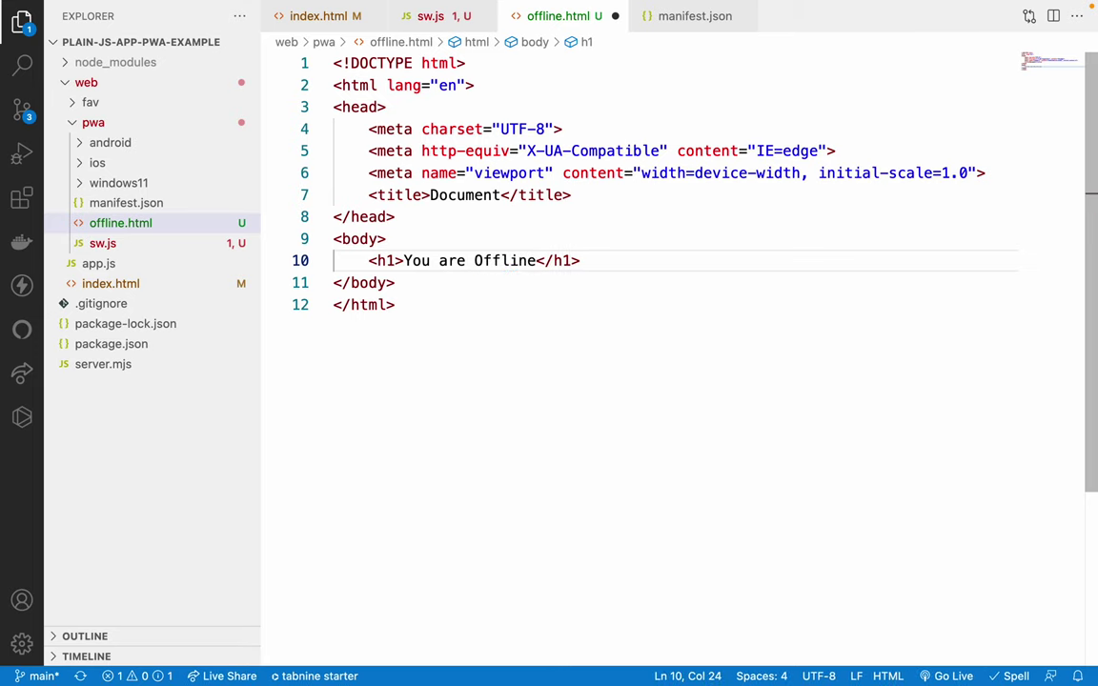
{"action": "type", "text": "please che"}
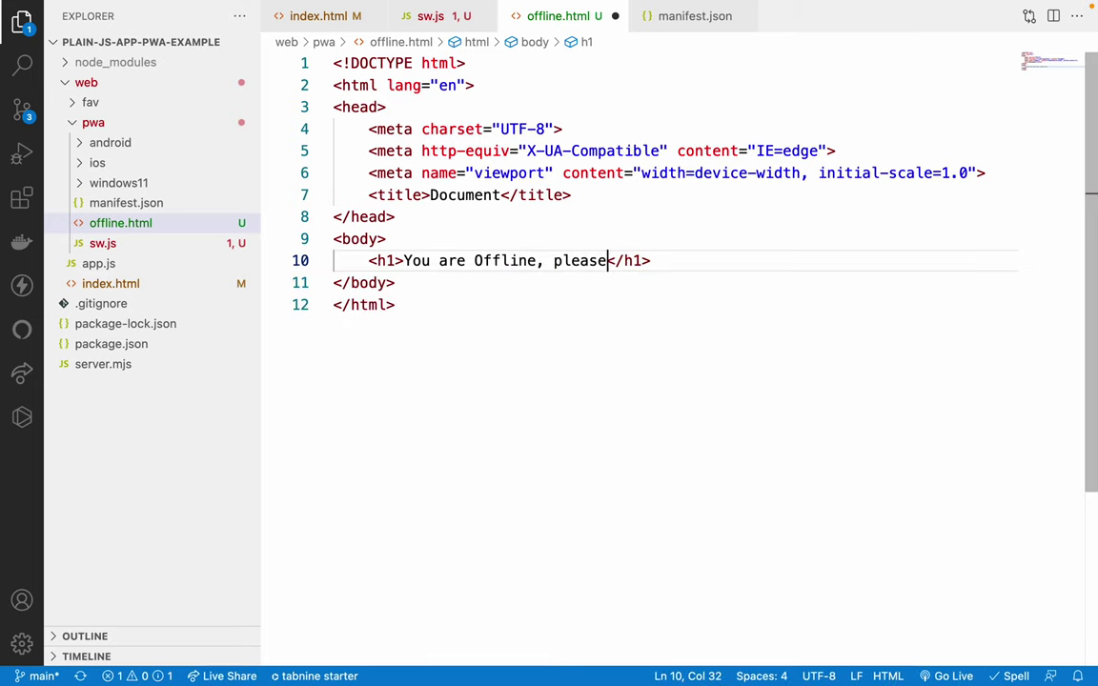
{"action": "type", "text": "ck your inter"}
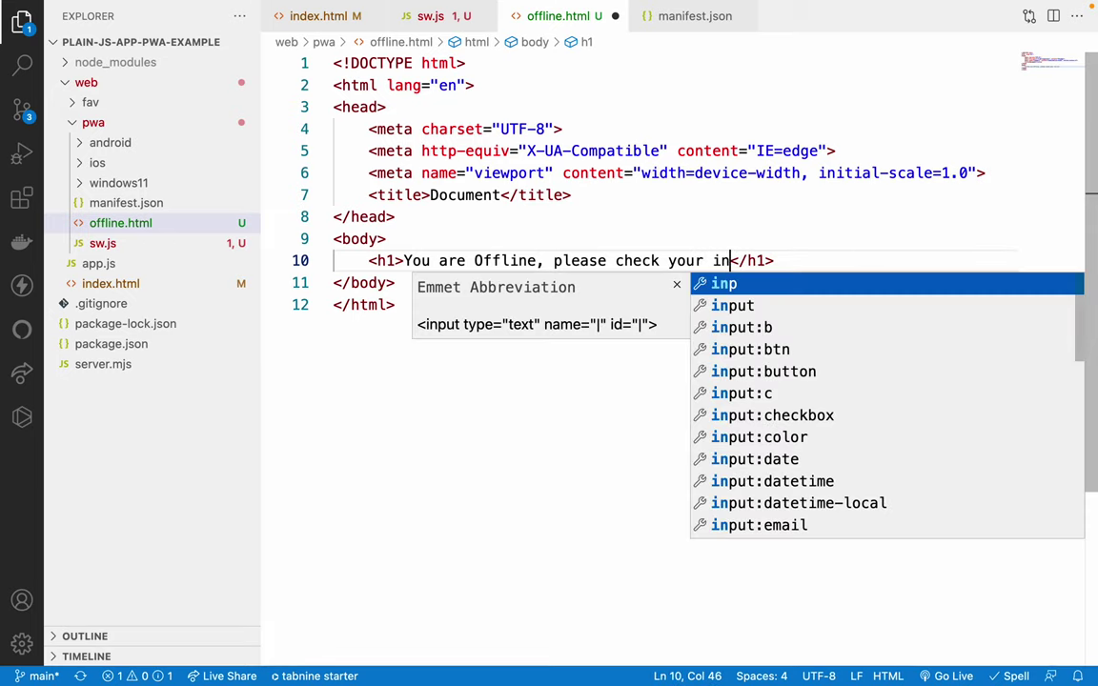
{"action": "type", "text": "net connectio"}
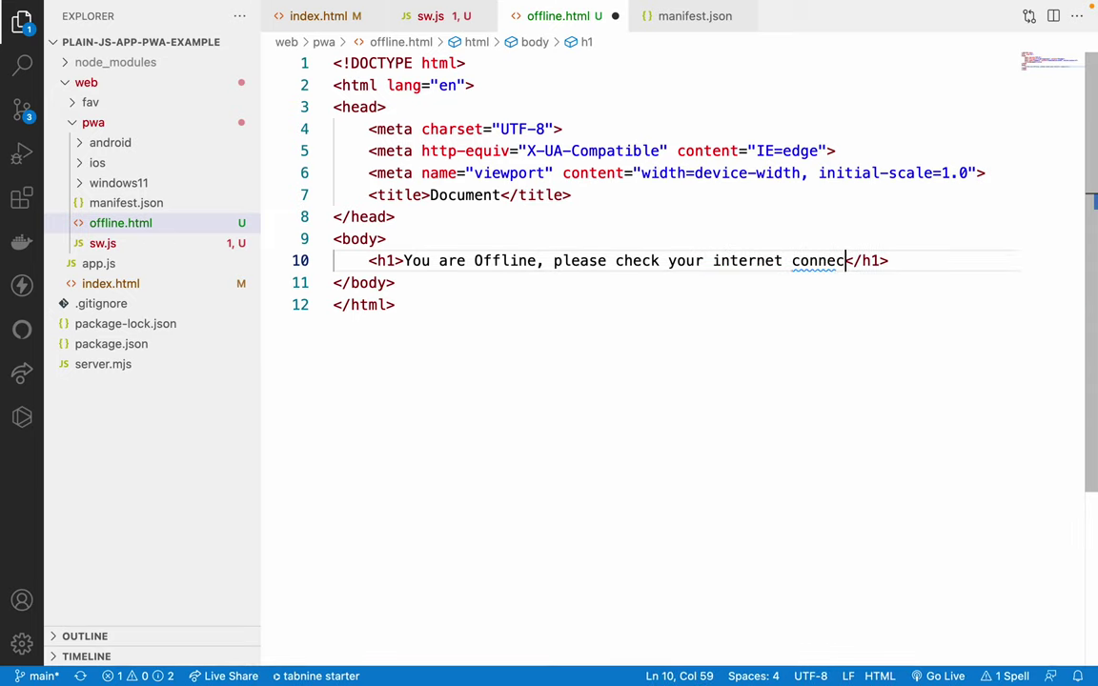
{"action": "type", "text": "n and try"}
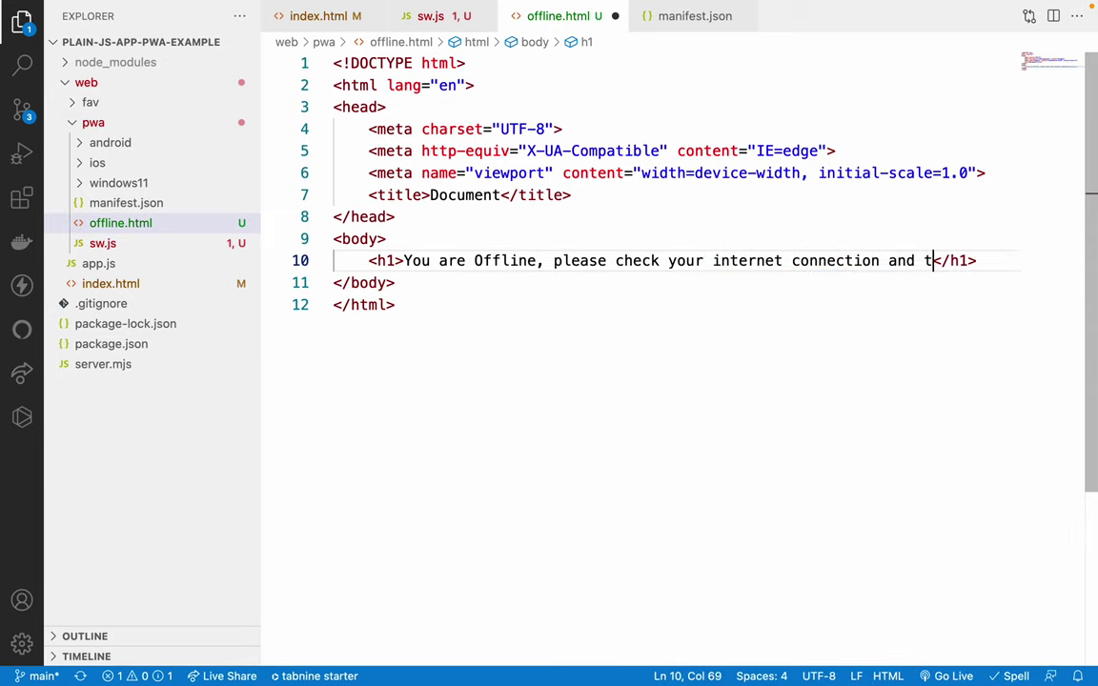
{"action": "type", "text": " ag"}
{"action": "key", "text": "BackSpace"}
{"action": "type", "text": "agaon"}
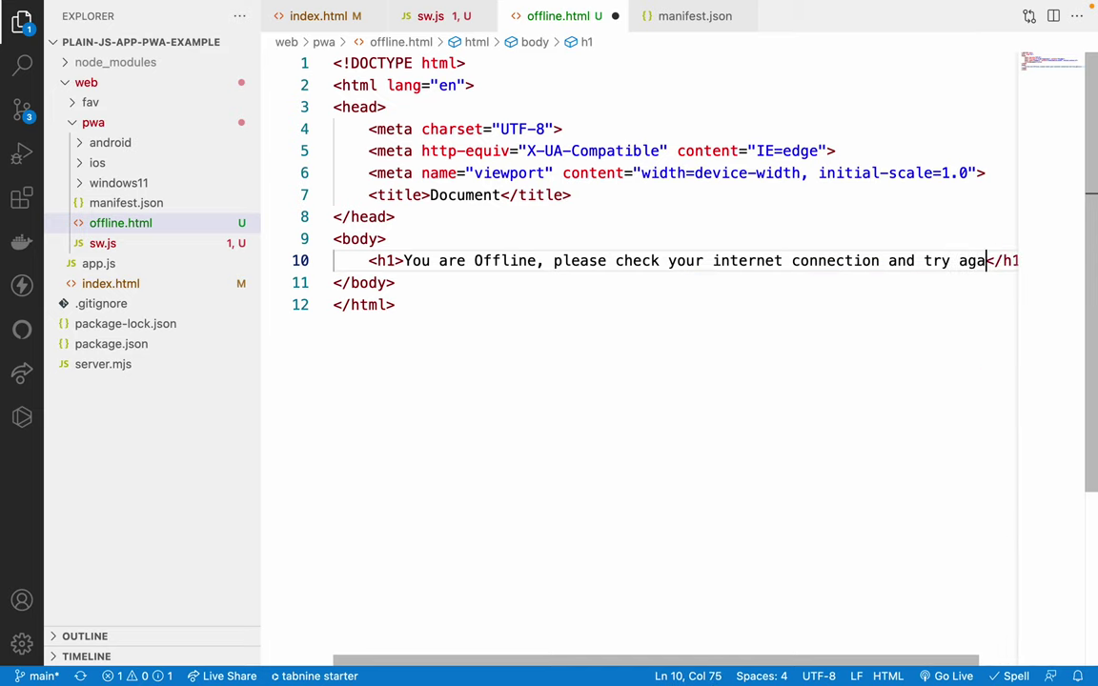
{"action": "key", "text": "BackSpace"}
{"action": "key", "text": "BackSpace"}
{"action": "type", "text": "in"}
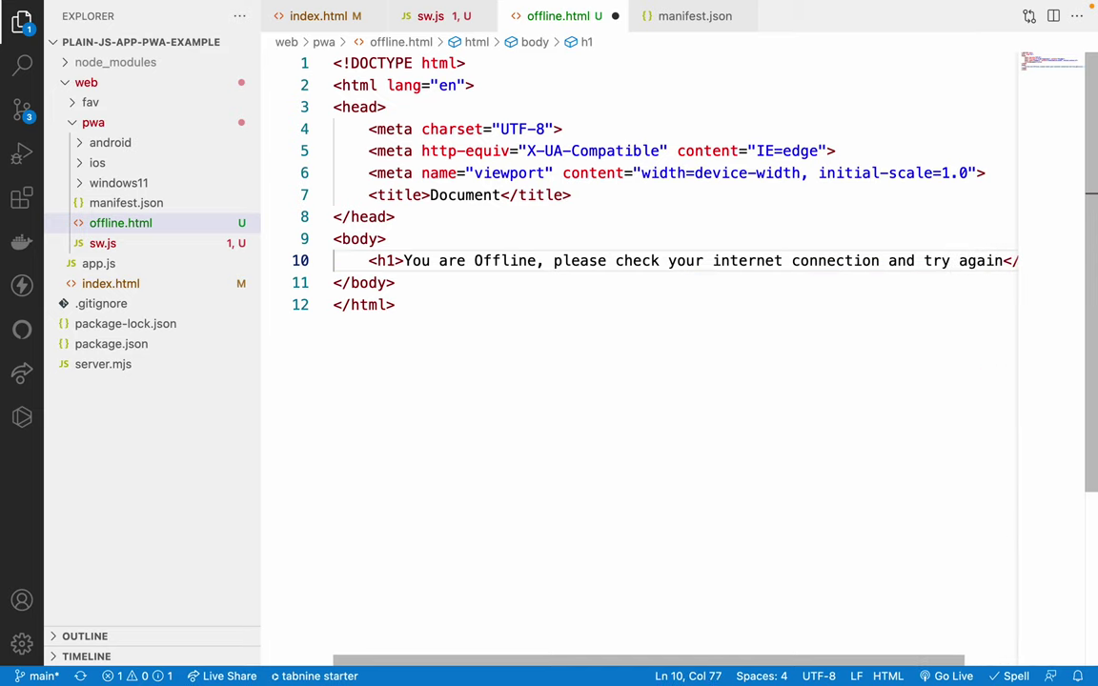
- End the h1 heading after "You are Offline!" and move the remaining sentence onto its own line
{"action": "key", "text": "End"}
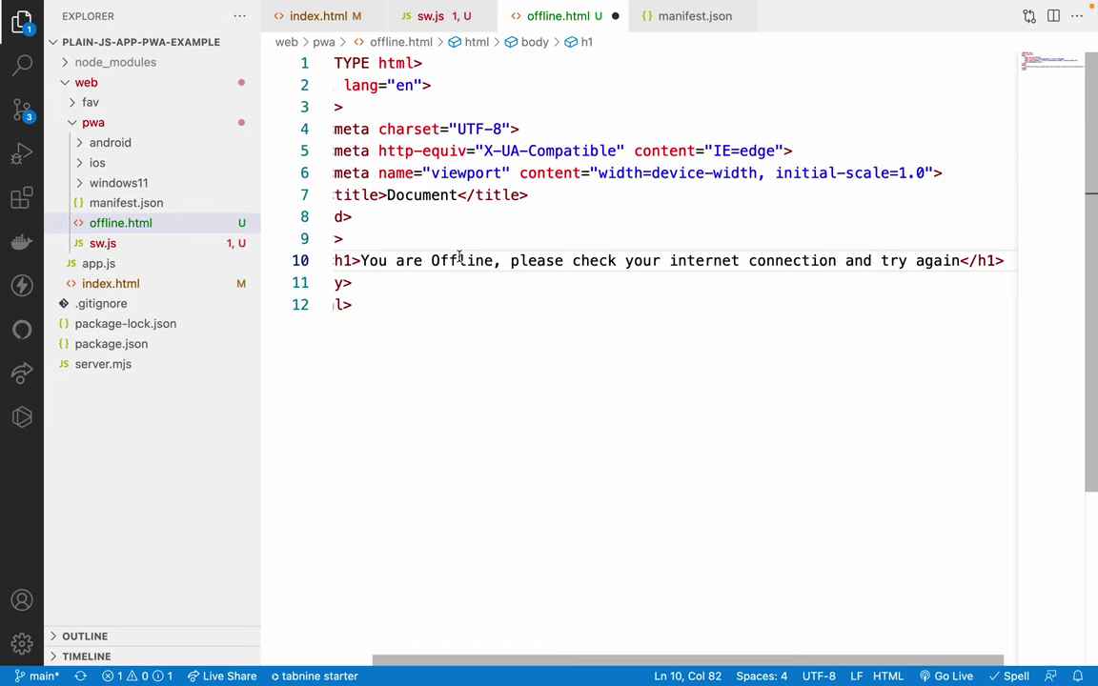
{"action": "key", "text": "Home"}
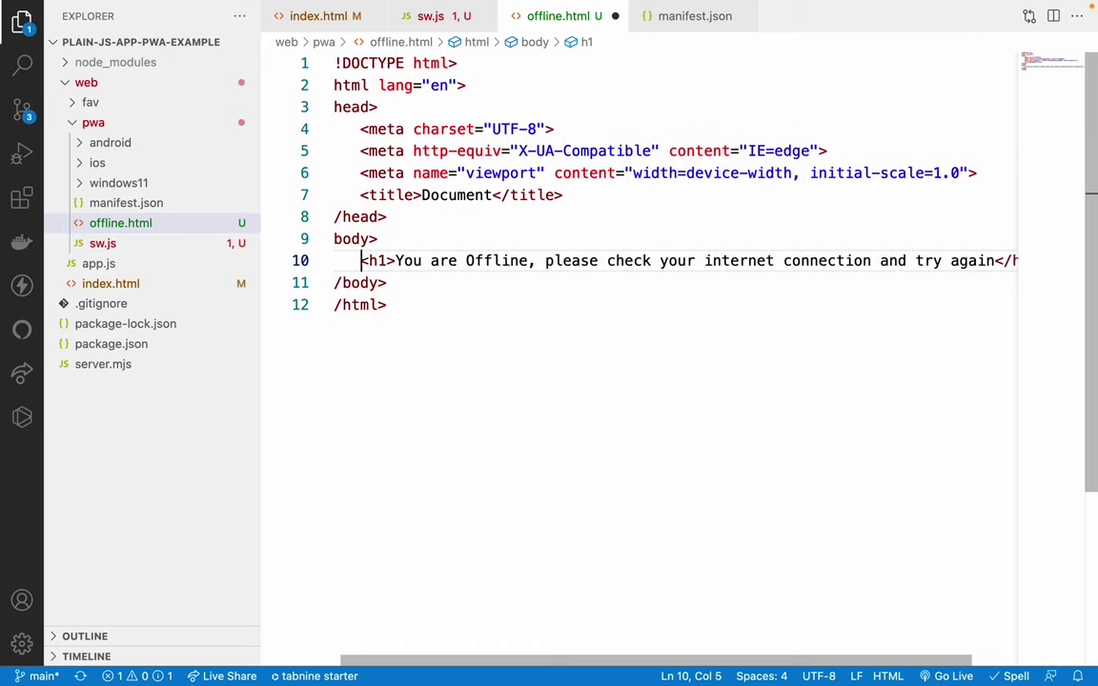
{"action": "key", "text": "Right"}
{"action": "key", "text": "Right"}
{"action": "key", "text": "Right"}
{"action": "key", "text": "Right"}
{"action": "key", "text": "Right"}
{"action": "key", "text": "Right"}
{"action": "key", "text": "Right"}
{"action": "key", "text": "Right"}
{"action": "key", "text": "Right"}
{"action": "key", "text": "BackSpace"}
{"action": "type", "text": "!"}
{"action": "type", "text": "<"}
{"action": "key", "text": "Return"}
{"action": "key", "text": "Return"}
- Wrap "please check your internet connection and try again" in a single h2 element and save offline.html
{"action": "type", "text": "<h2"}
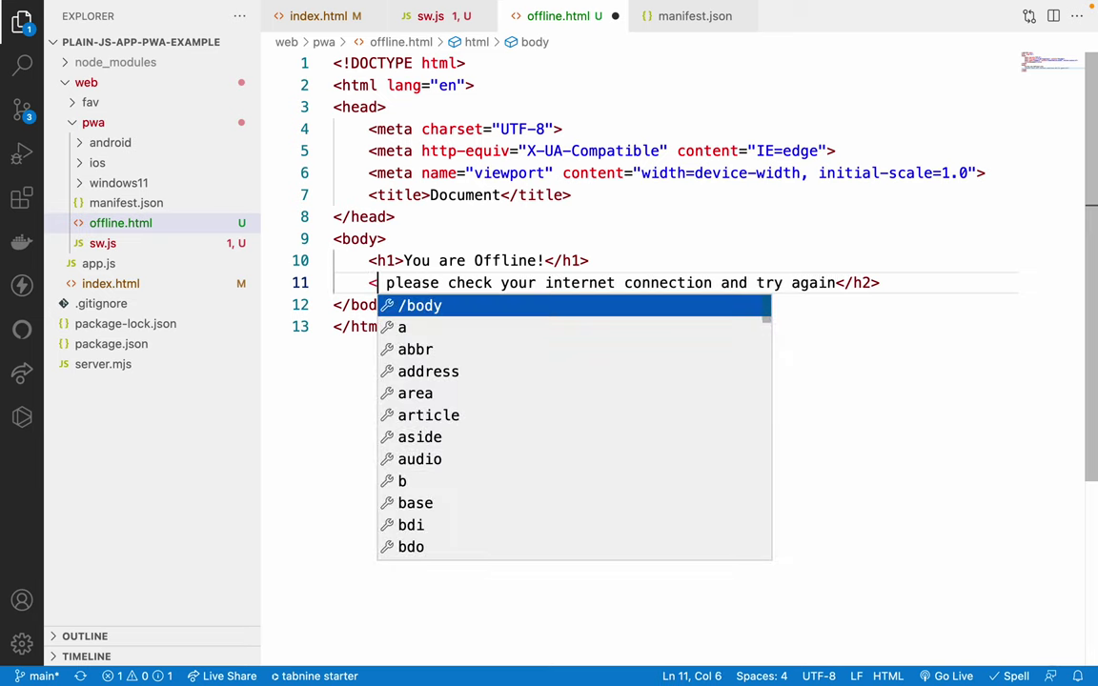
{"action": "key", "text": "Escape"}
{"action": "type", "text": "></h2>"}
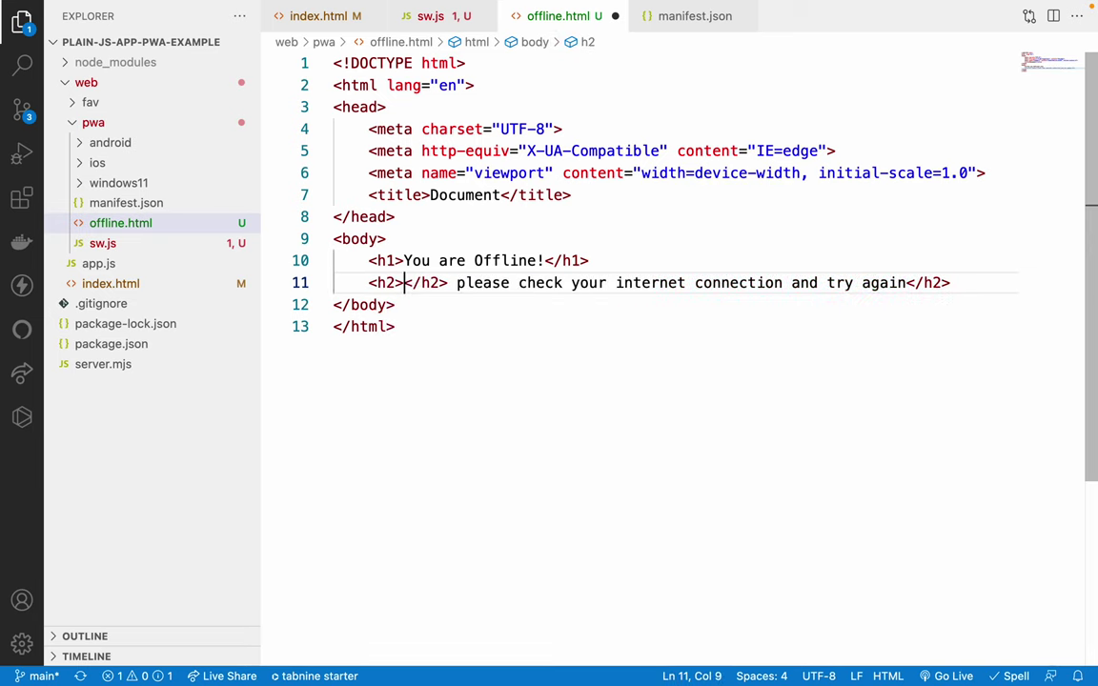
{"action": "key", "text": "Right"}
{"action": "key", "text": "Right"}
{"action": "key", "text": "Right"}
{"action": "key", "text": "Right"}
{"action": "key", "text": "Right"}
{"action": "key", "text": "BackSpace"}
{"action": "key", "text": "BackSpace"}
{"action": "key", "text": "BackSpace"}
{"action": "key", "text": "BackSpace"}
{"action": "key", "text": "BackSpace"}
{"action": "key", "text": "super+s"}
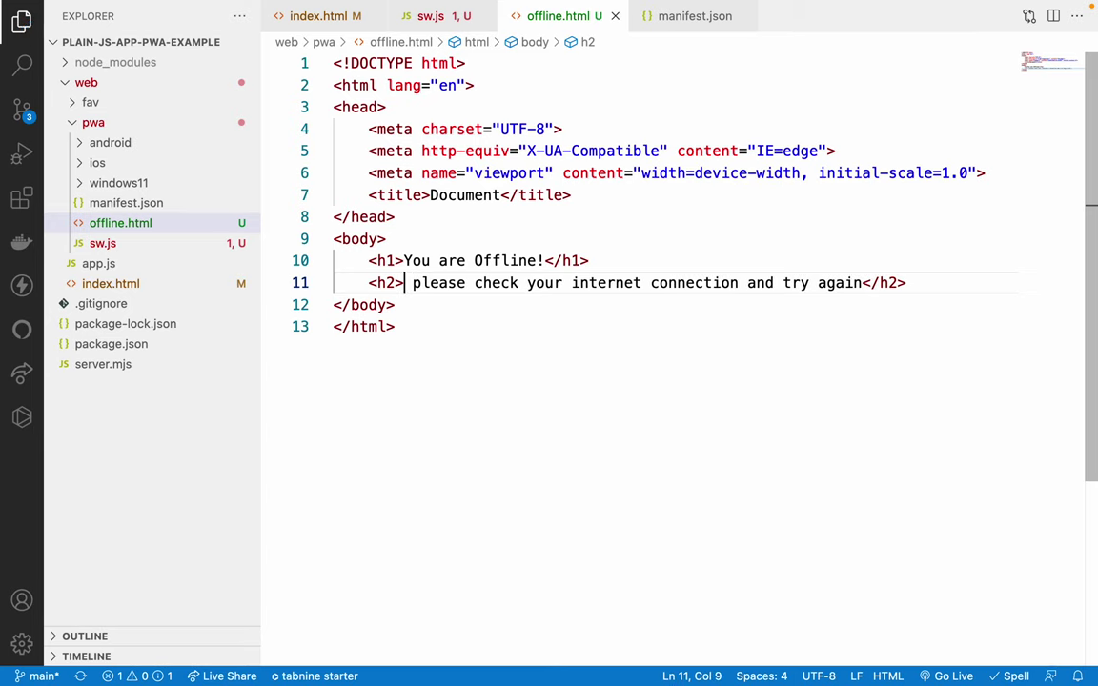
- Change both the opening and closing h2 tags of the connection message to h4
{"action": "left_click", "coordinate": [386, 327]}
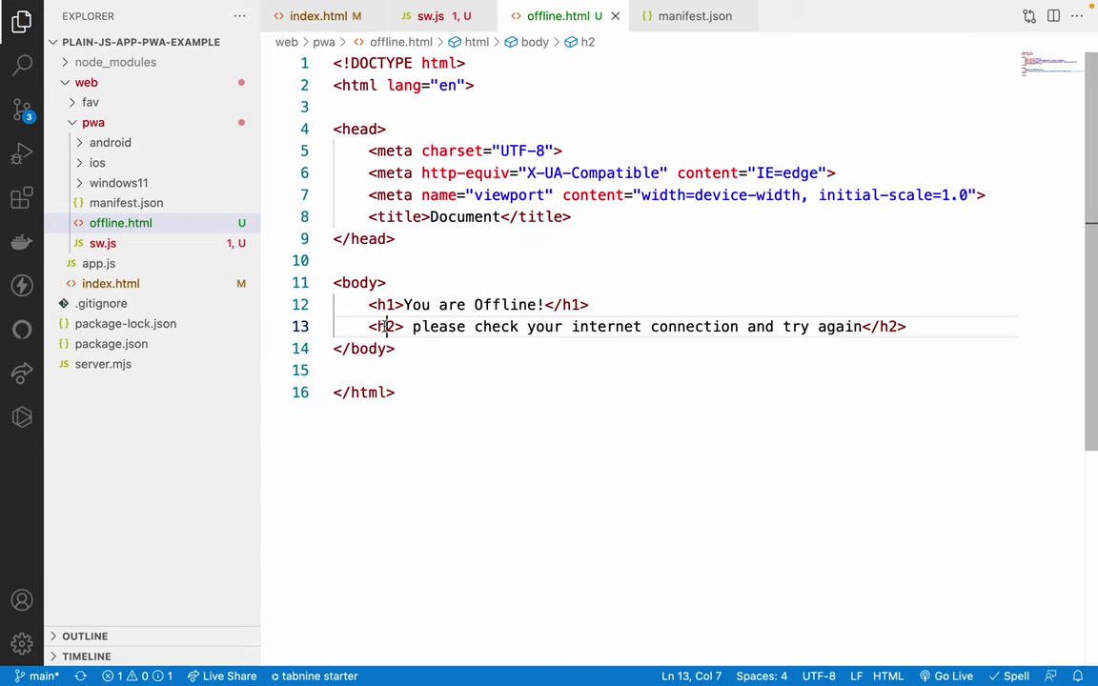
{"action": "double_click", "coordinate": [385, 326]}
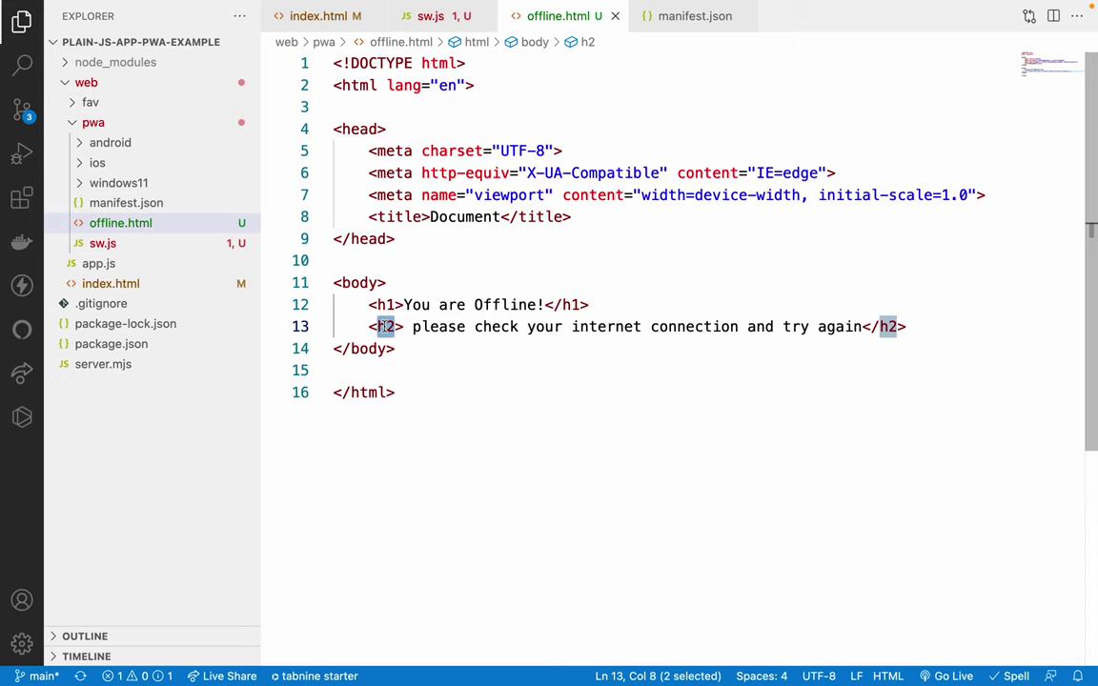
{"action": "key", "text": "super+d"}
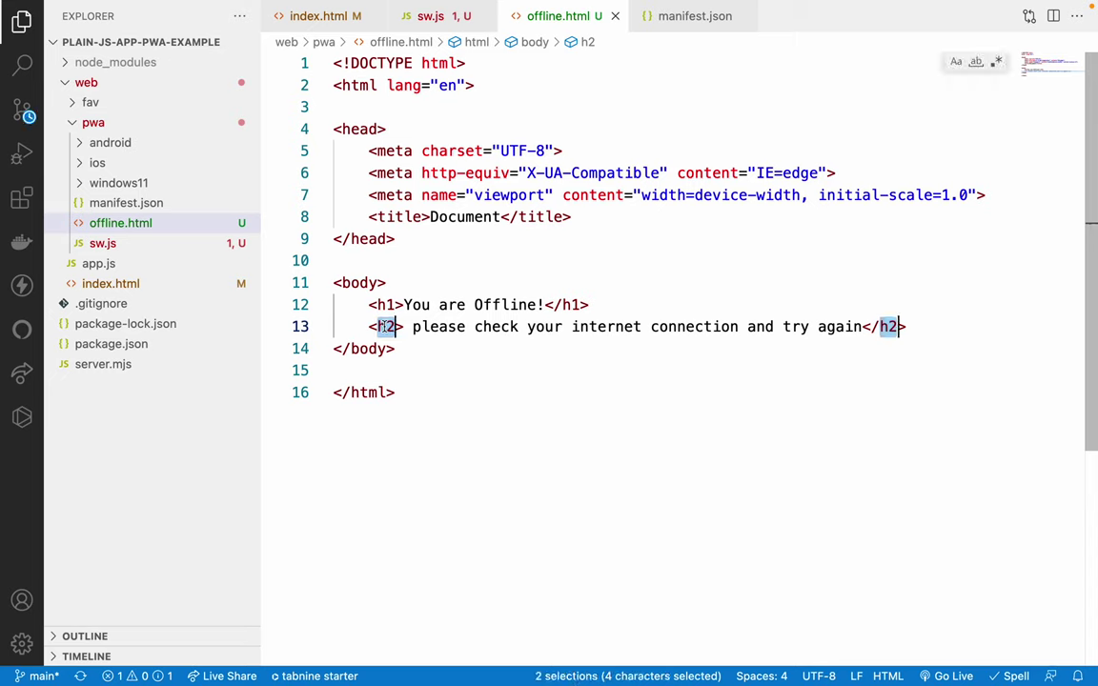
{"action": "type", "text": "h4"}
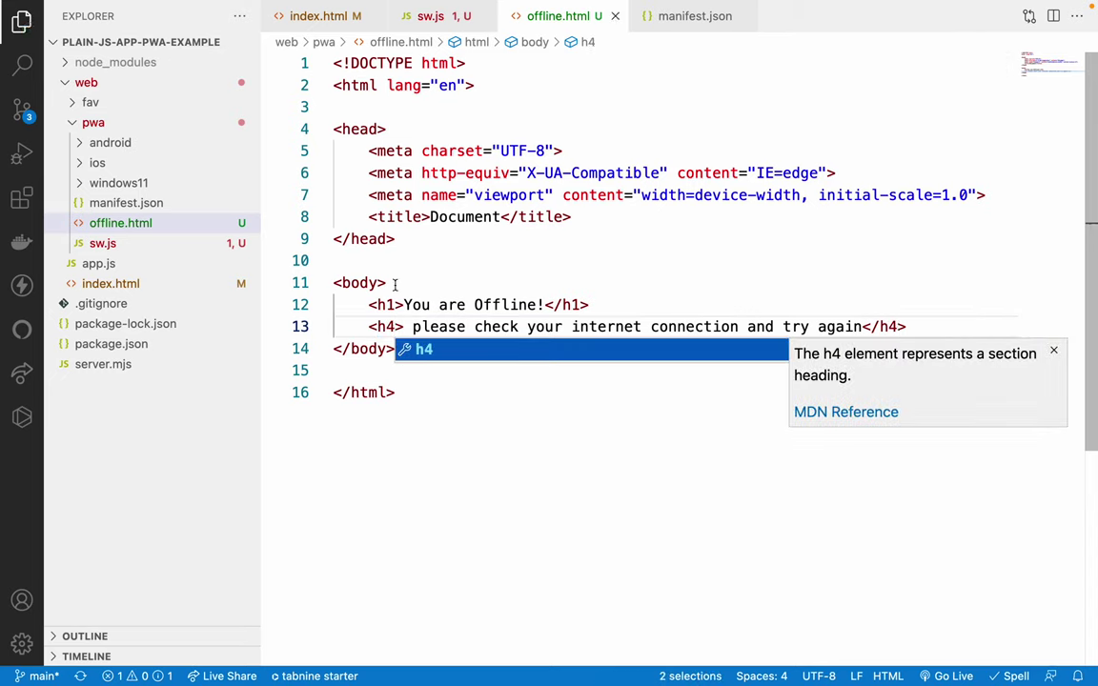
{"action": "left_click", "coordinate": [477, 271]}
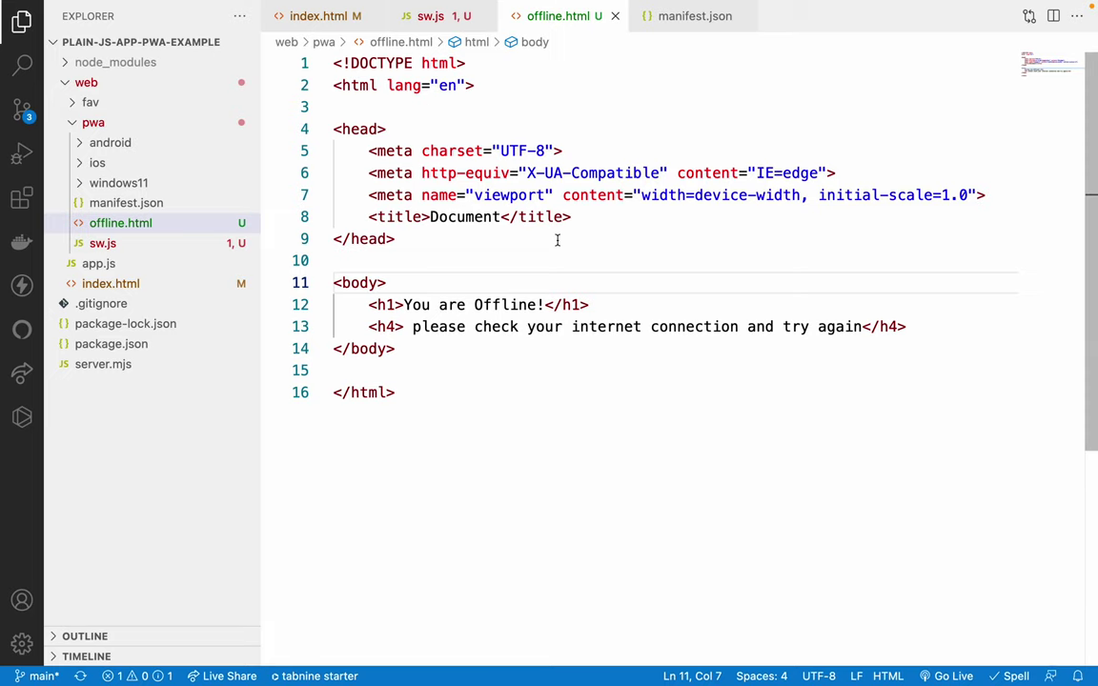
- Preview offline.html in the browser with Live Server and check its two lines of text
{"action": "left_click", "coordinate": [953, 676]}
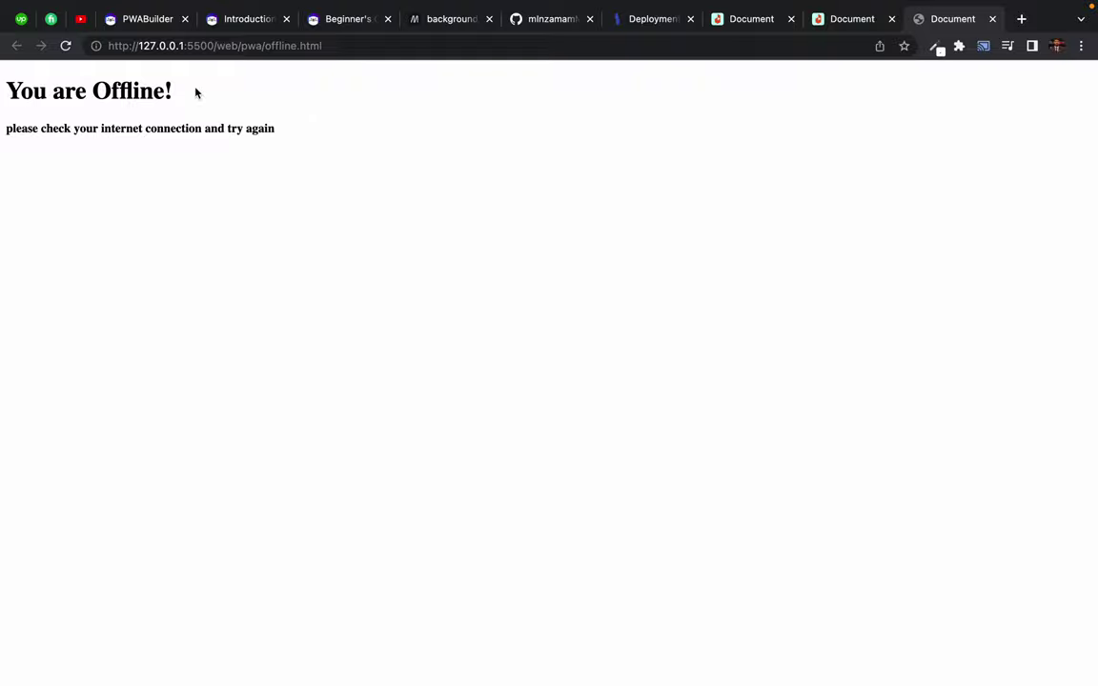
{"action": "left_click_drag", "start_coordinate": [29, 81], "coordinate": [264, 170]}
{"action": "left_click", "coordinate": [264, 170]}
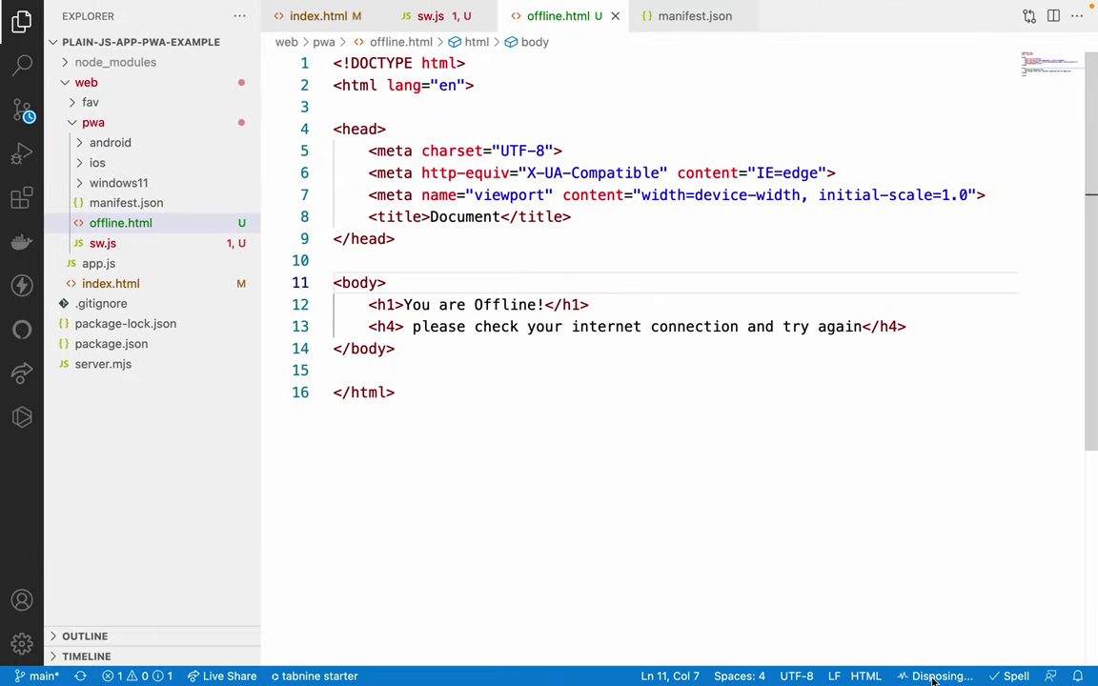
- Close offline.html, set the offlineFallbackPage constant in sw.js to "./offline.html" and save the file
{"action": "middle_click", "coordinate": [549, 17]}
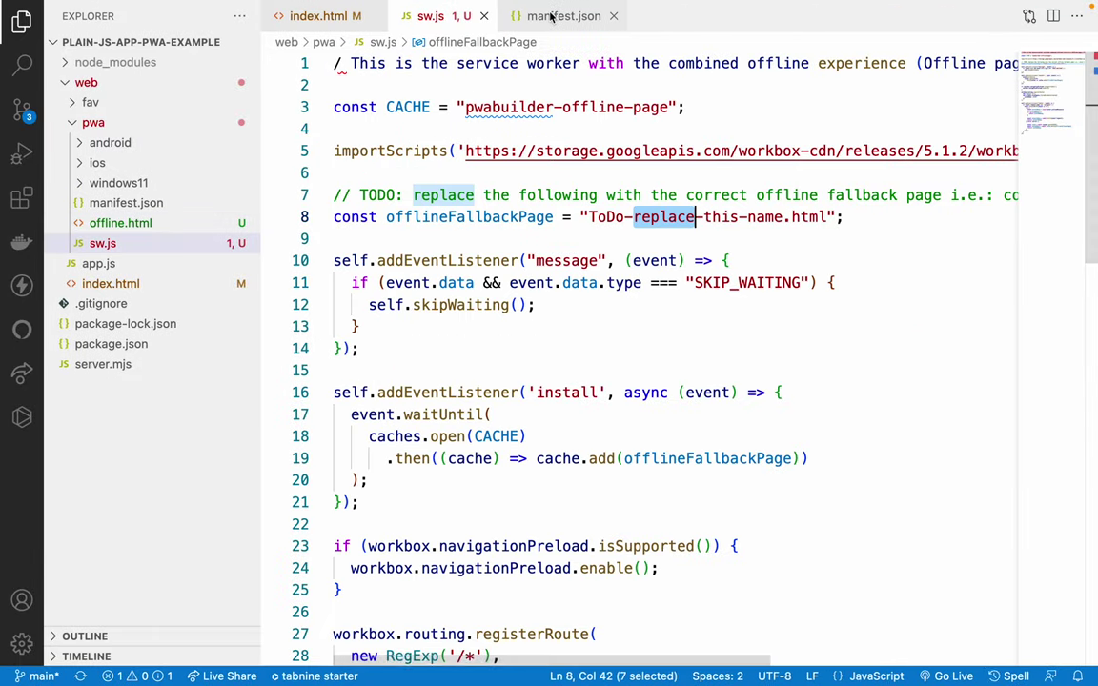
{"action": "left_click_drag", "start_coordinate": [588, 216], "coordinate": [825, 216]}
{"action": "key", "text": "BackSpace"}
{"action": "type", "text": "./"}
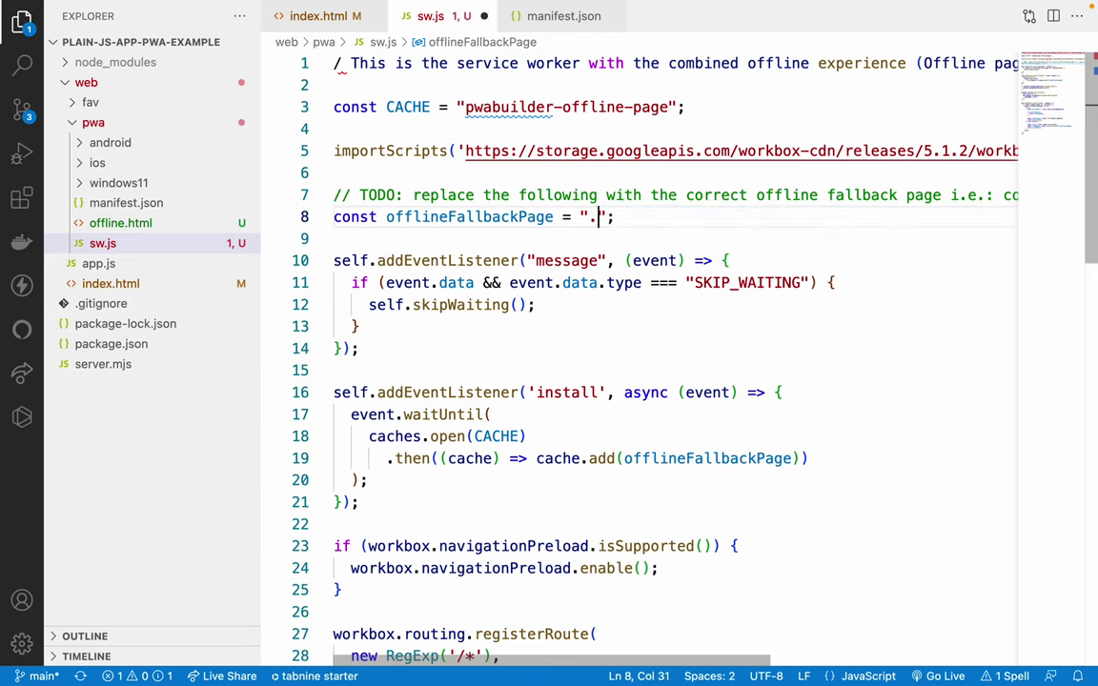
{"action": "key", "text": "Down"}
{"action": "key", "text": "Down"}
{"action": "key", "text": "Down"}
{"action": "key", "text": "Down"}
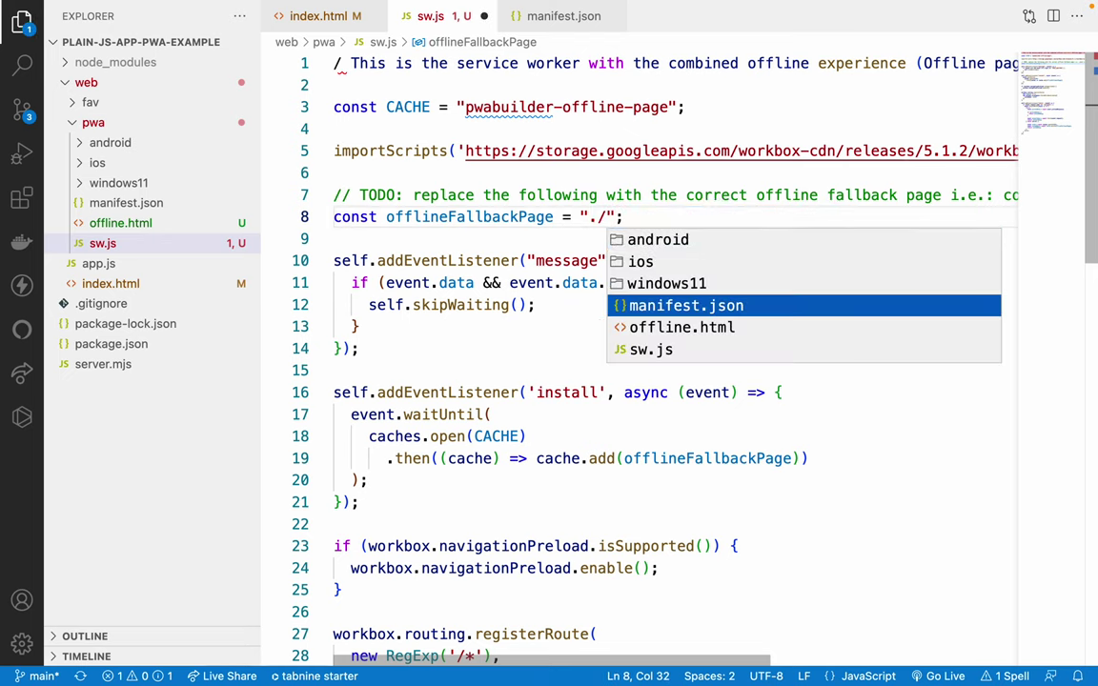
{"action": "key", "text": "Return"}
{"action": "key", "text": "ctrl+s"}
{"action": "double_click", "coordinate": [621, 219]}
{"action": "left_click", "coordinate": [604, 237]}
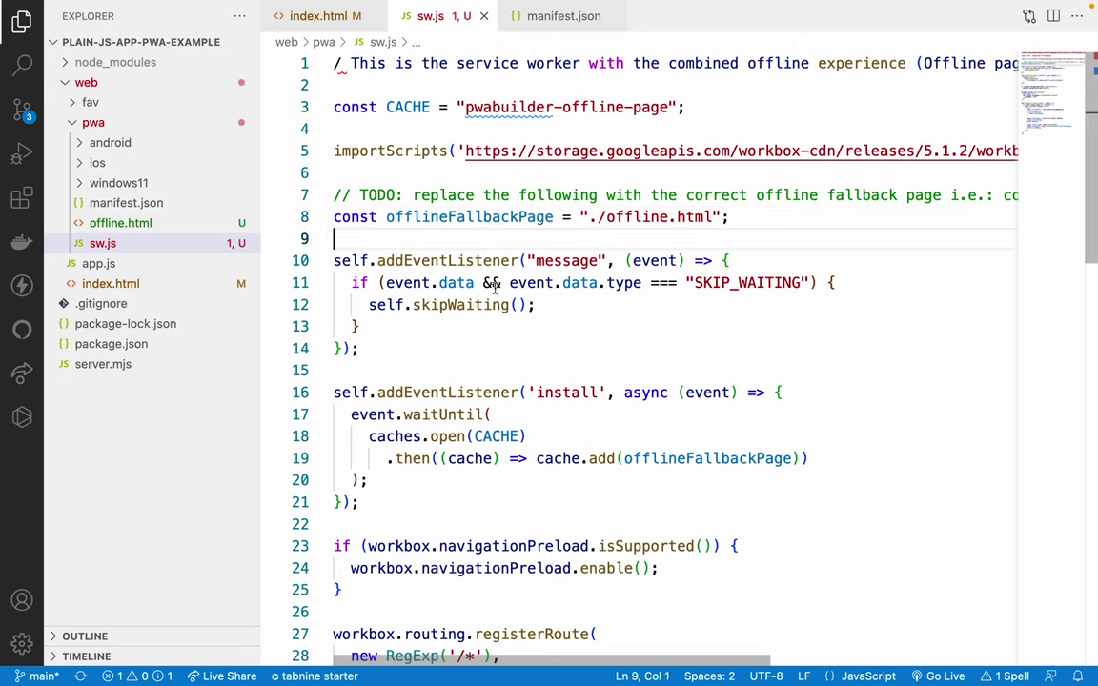
- Restore the missing slash at the start of the comment on line 1 of sw.js
{"action": "key", "text": "ctrl+Home"}
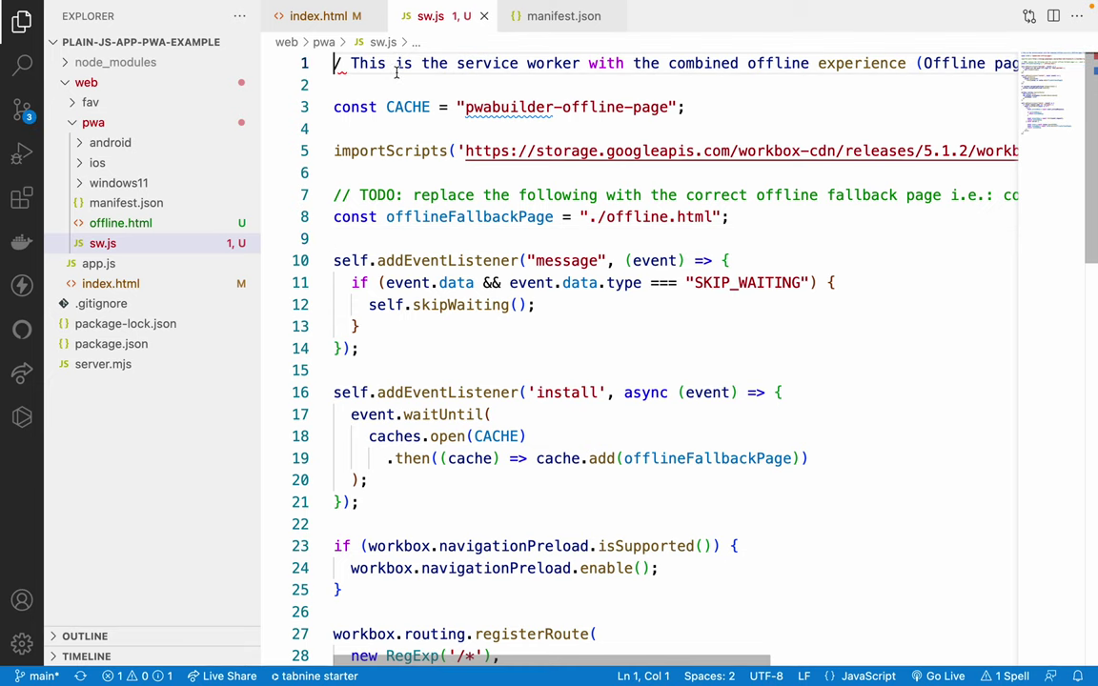
{"action": "key", "text": "ctrl+z"}
{"action": "left_click", "coordinate": [448, 107]}
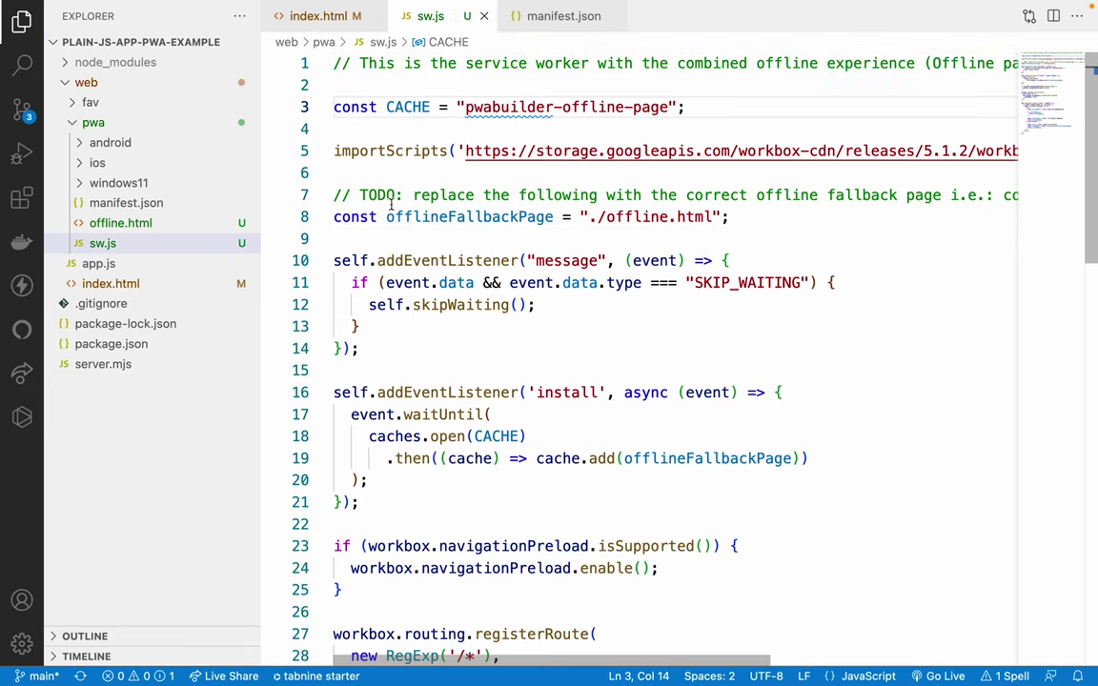
- Review the rest of the sw.js code, including the registerRoute call and the fetch event listener
{"action": "scroll", "coordinate": [408, 259], "scroll_direction": "down", "scroll_amount": 15}
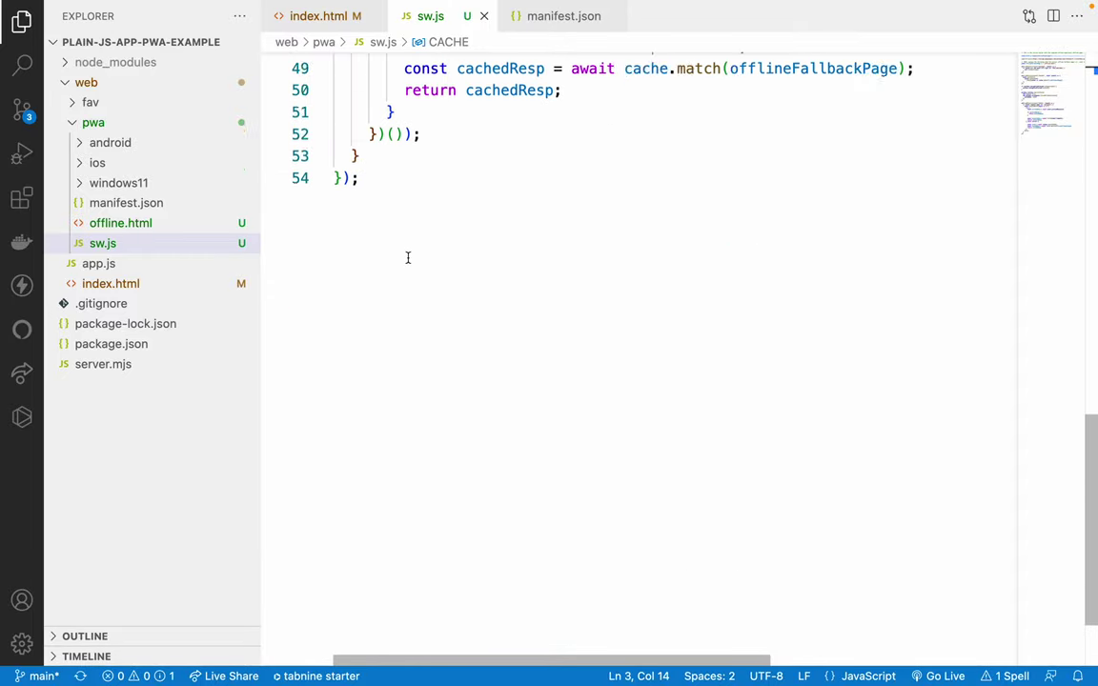
{"action": "scroll", "coordinate": [408, 258], "scroll_direction": "up", "scroll_amount": 9}
{"action": "left_click", "coordinate": [465, 239]}
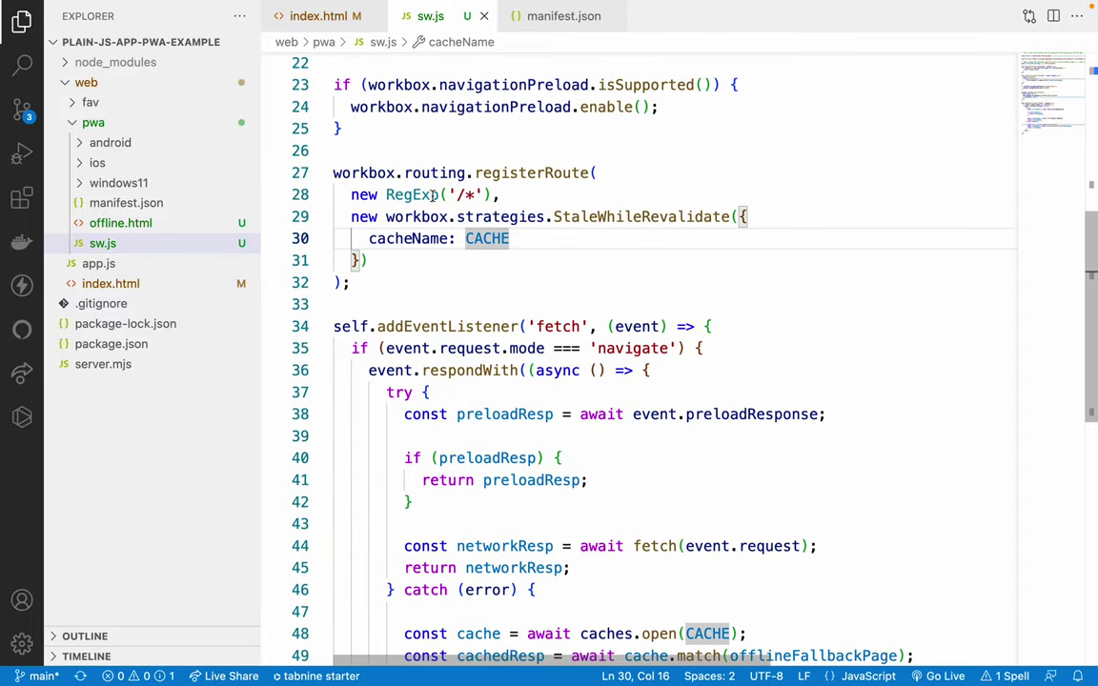
{"action": "scroll", "coordinate": [417, 191], "scroll_direction": "up", "scroll_amount": 3}
{"action": "scroll", "coordinate": [417, 181], "scroll_direction": "up", "scroll_amount": 5}
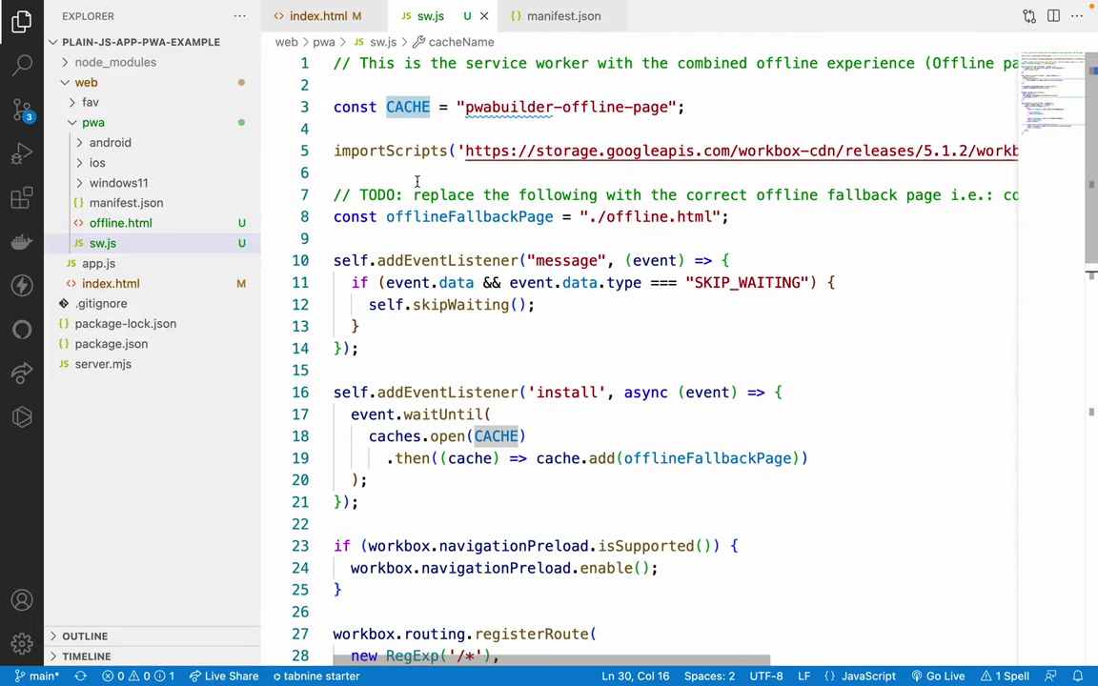
- Switch to Chrome, reload the localhost:5001 page and unregister its current service worker
{"action": "key", "text": "super+Tab"}
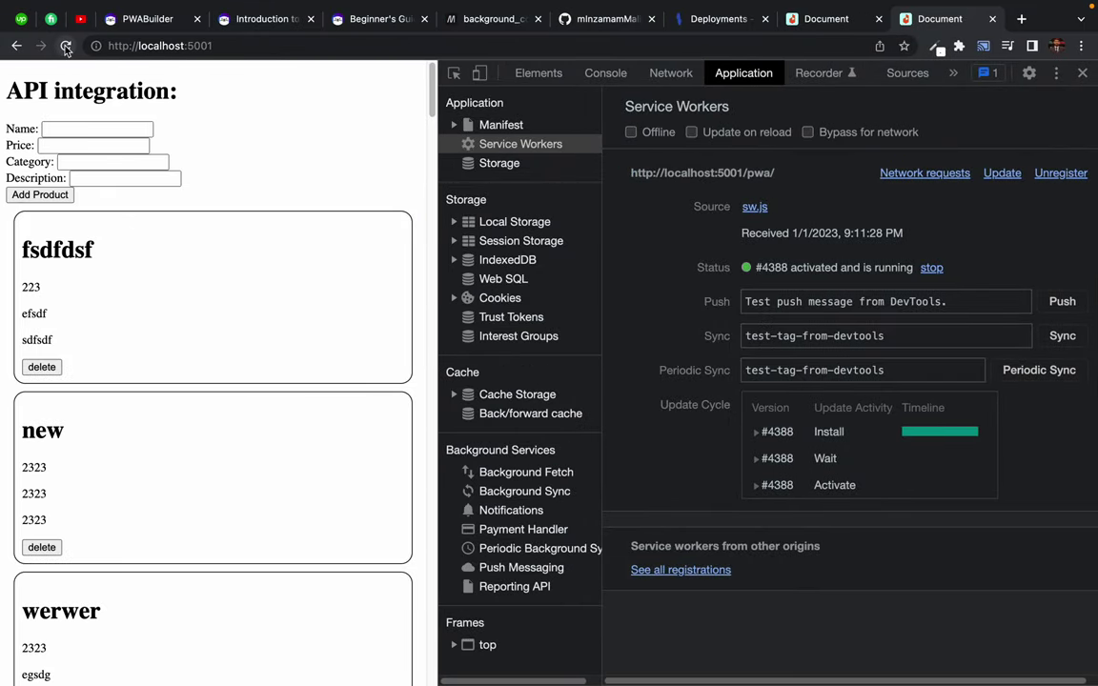
{"action": "left_click", "coordinate": [66, 46]}
{"action": "left_click", "coordinate": [1057, 174]}
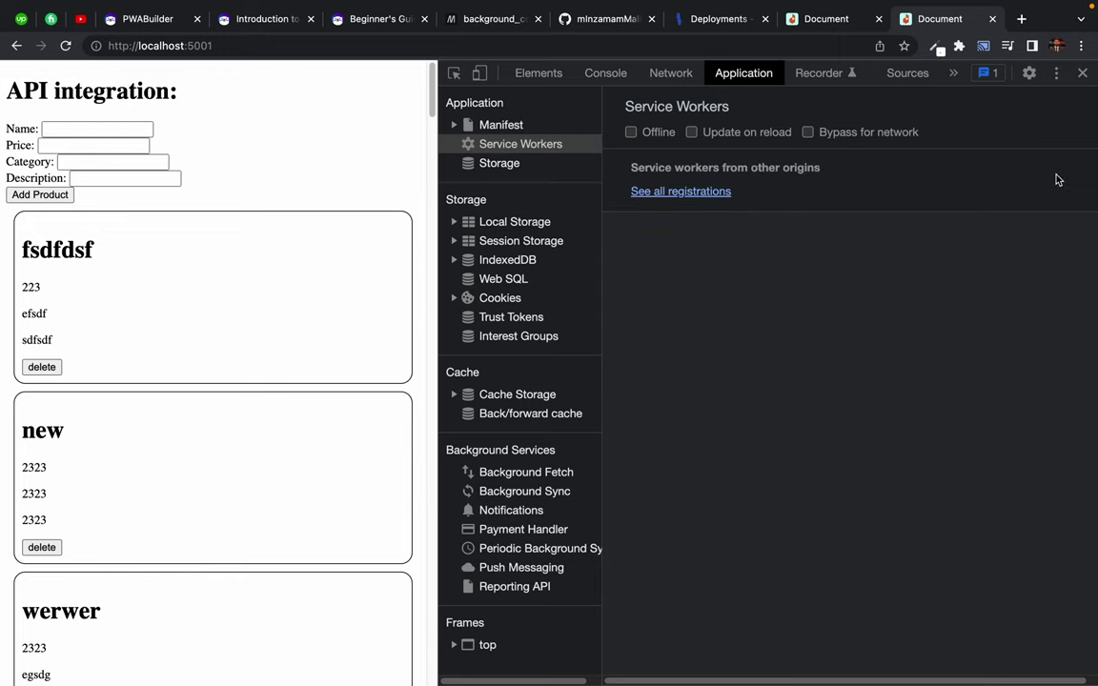
- Empty the cache and hard-reload localhost:5001, then test the page by reloading it in offline mode
{"action": "right_click", "coordinate": [65, 55]}
{"action": "left_click", "coordinate": [87, 116]}
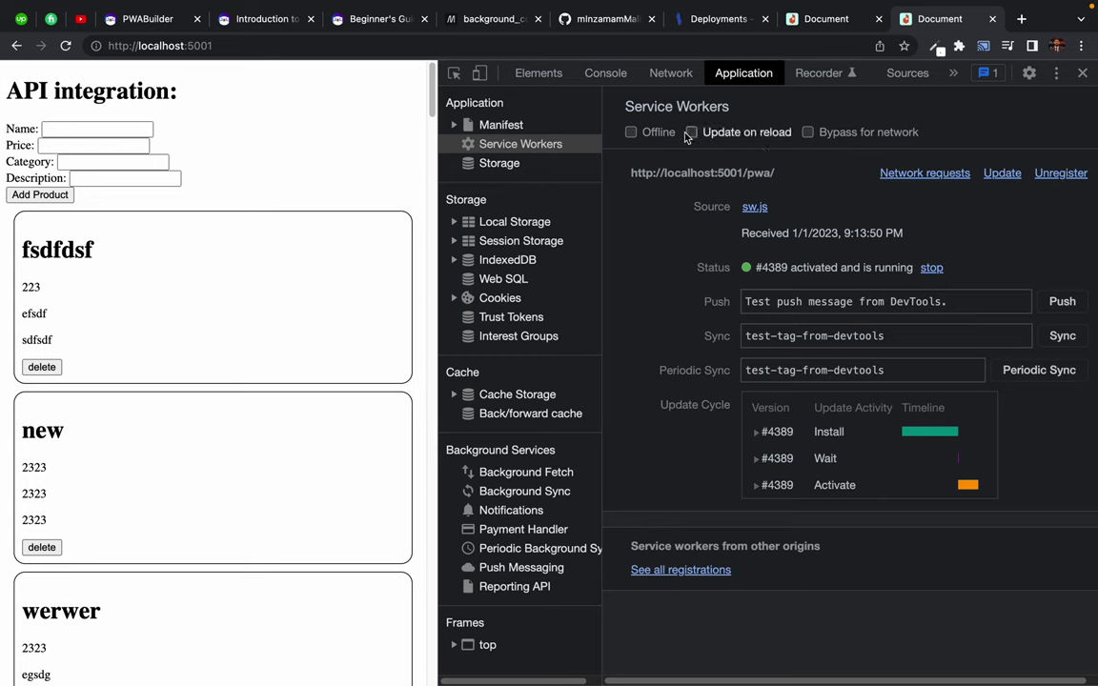
{"action": "left_click", "coordinate": [631, 133]}
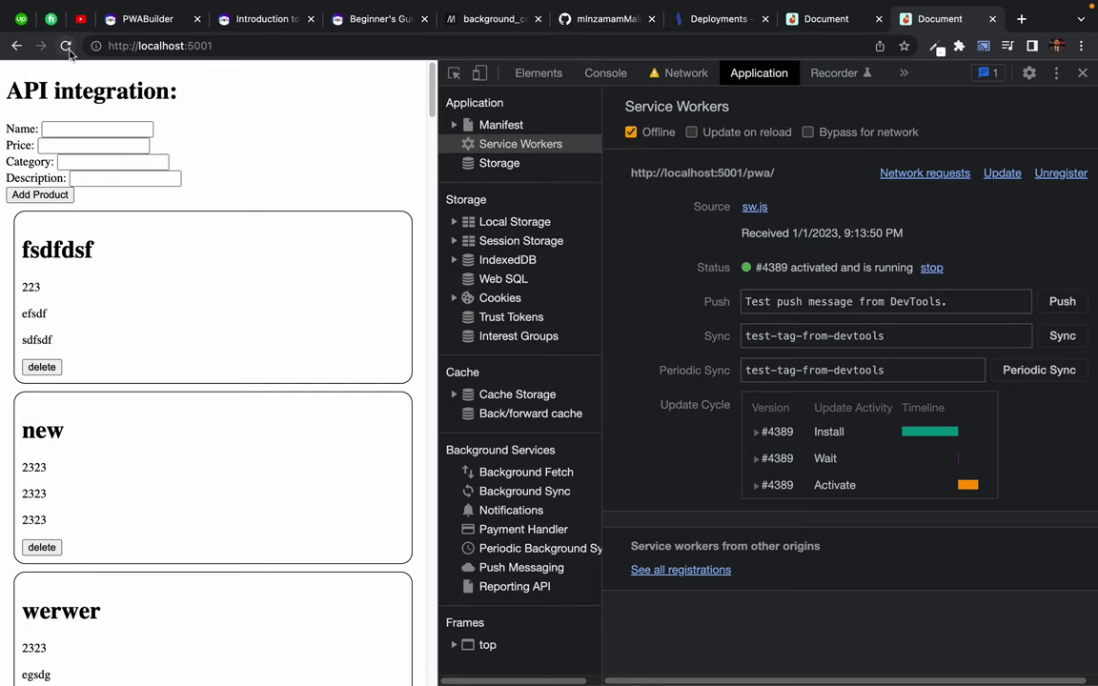
{"action": "left_click", "coordinate": [66, 46]}
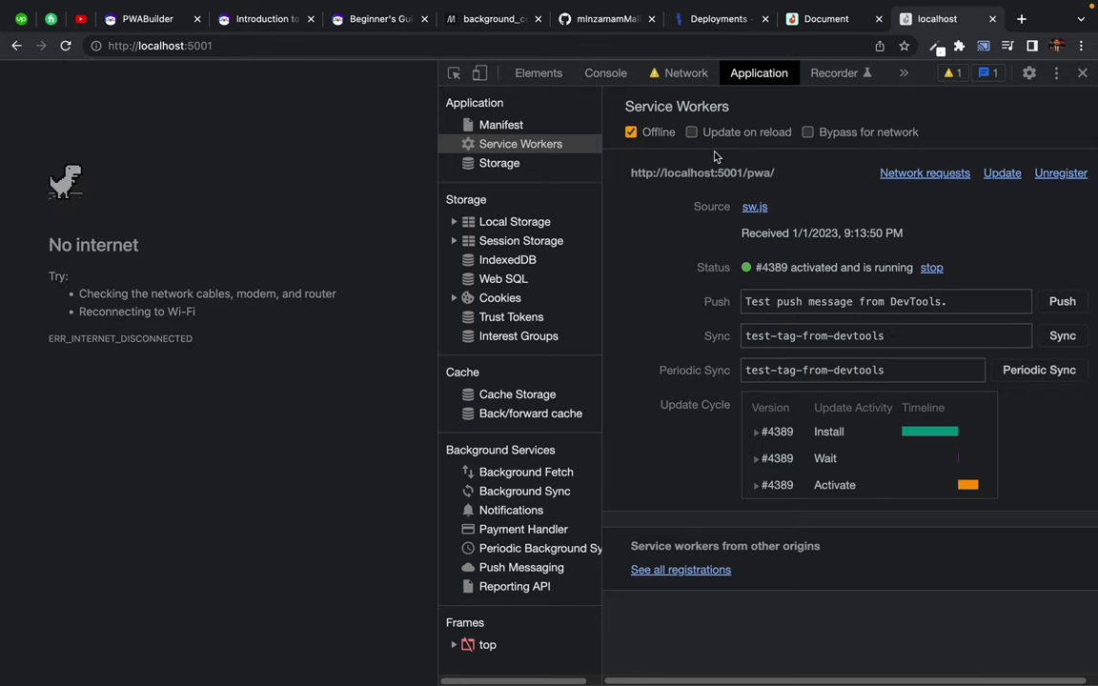
- Turn offline mode off, reload the localhost:5001 page and look through its product list
{"action": "left_click", "coordinate": [631, 133]}
{"action": "left_click", "coordinate": [65, 45]}
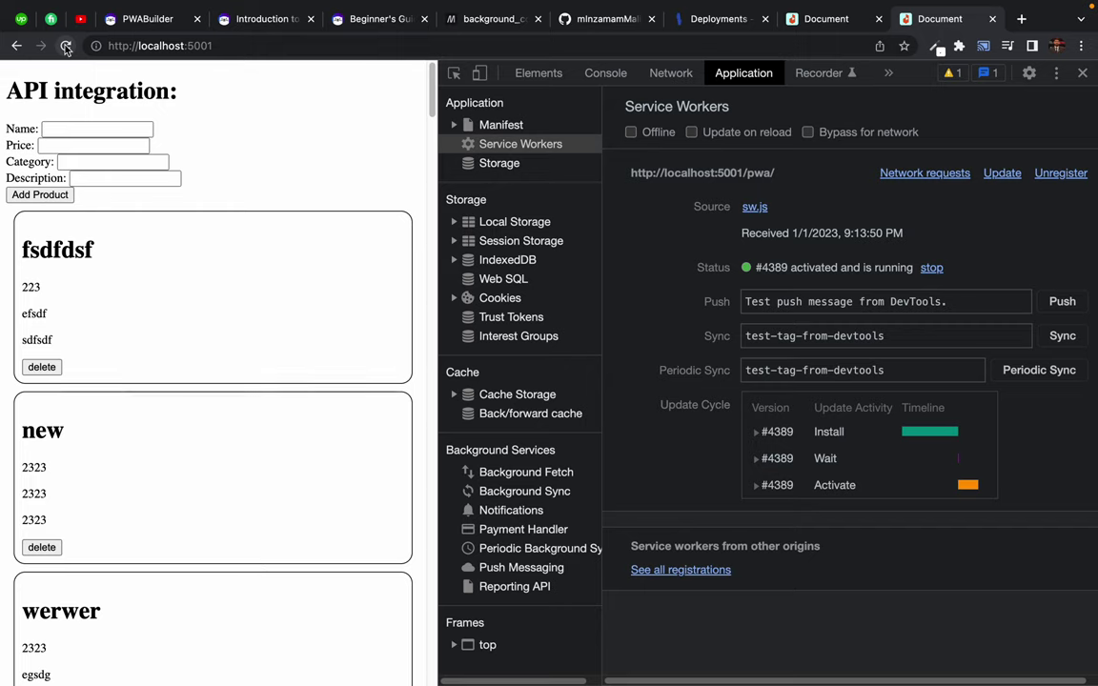
{"action": "scroll", "coordinate": [269, 362], "scroll_direction": "down", "scroll_amount": 10}
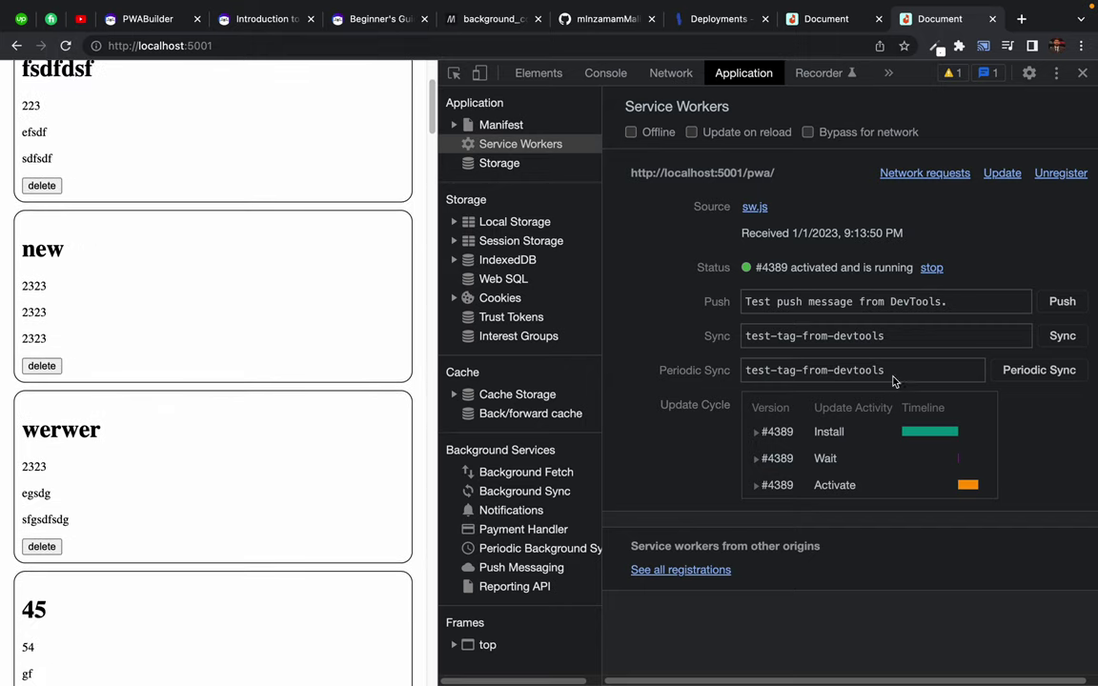
- Stop and unregister the /pwa/ service worker, then reload the page to register it again
{"action": "left_click", "coordinate": [933, 269]}
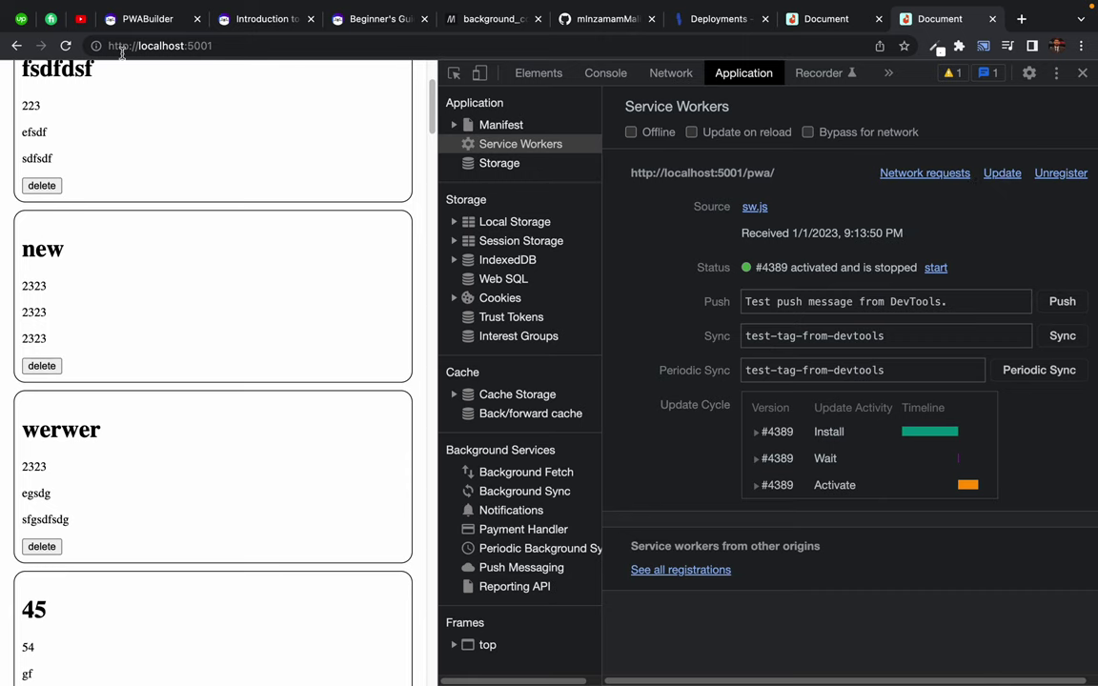
{"action": "left_click", "coordinate": [65, 46]}
{"action": "left_click", "coordinate": [1059, 173]}
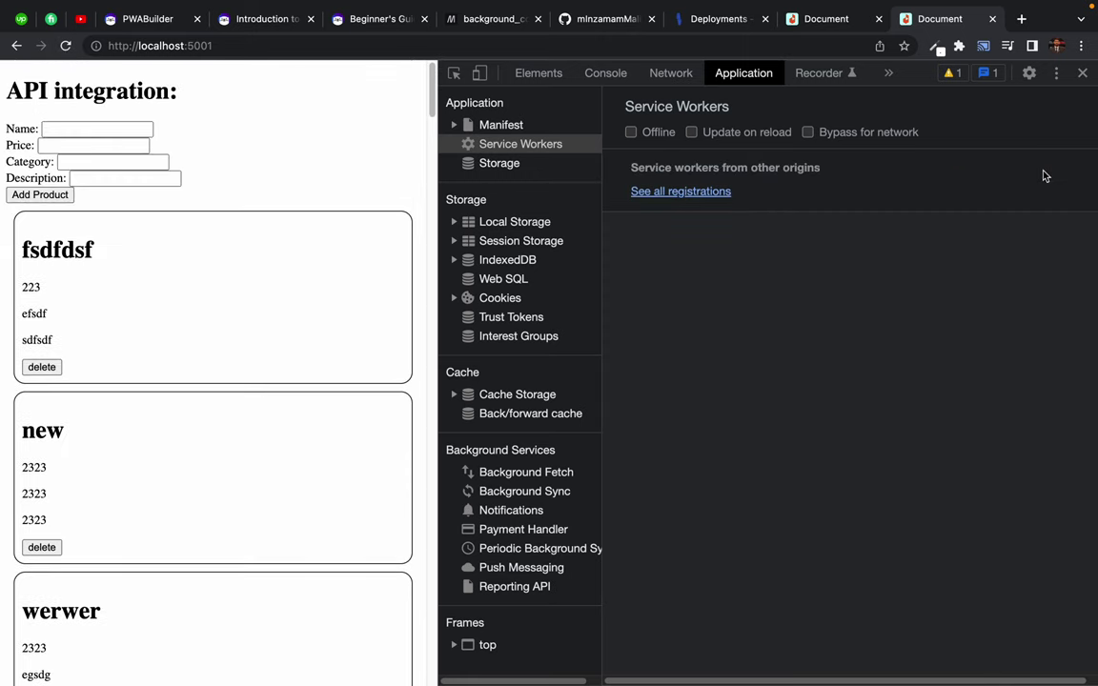
{"action": "left_click", "coordinate": [66, 84]}
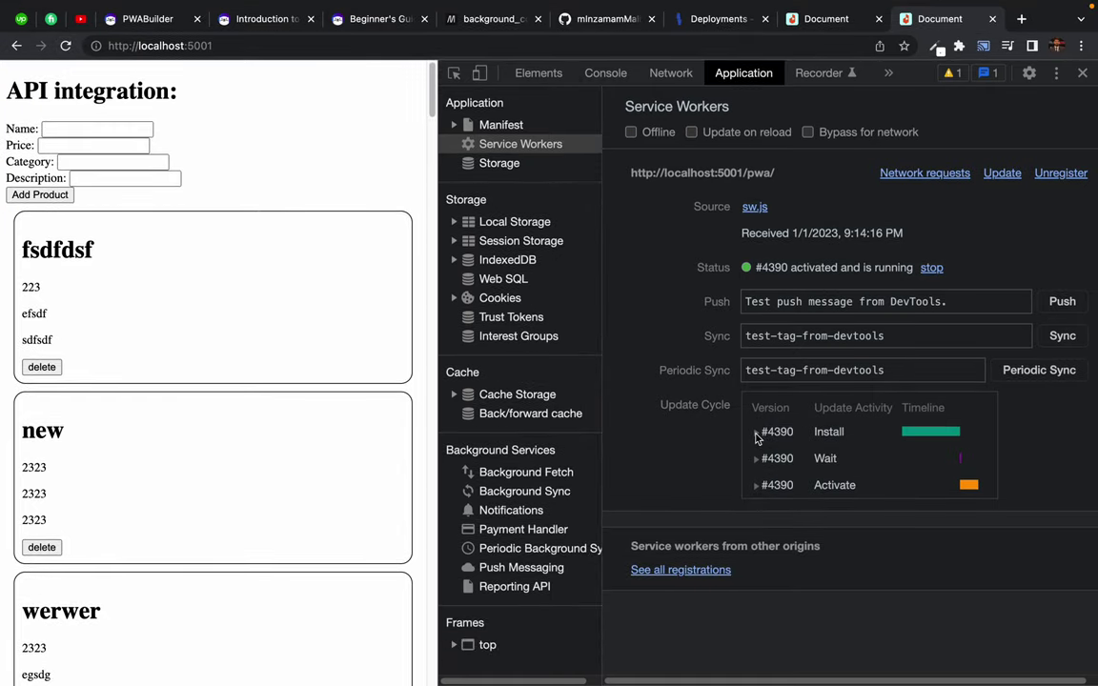
{"action": "left_click", "coordinate": [817, 72]}
{"action": "left_click", "coordinate": [748, 73]}
{"action": "left_click", "coordinate": [817, 73]}
{"action": "left_click", "coordinate": [671, 73]}
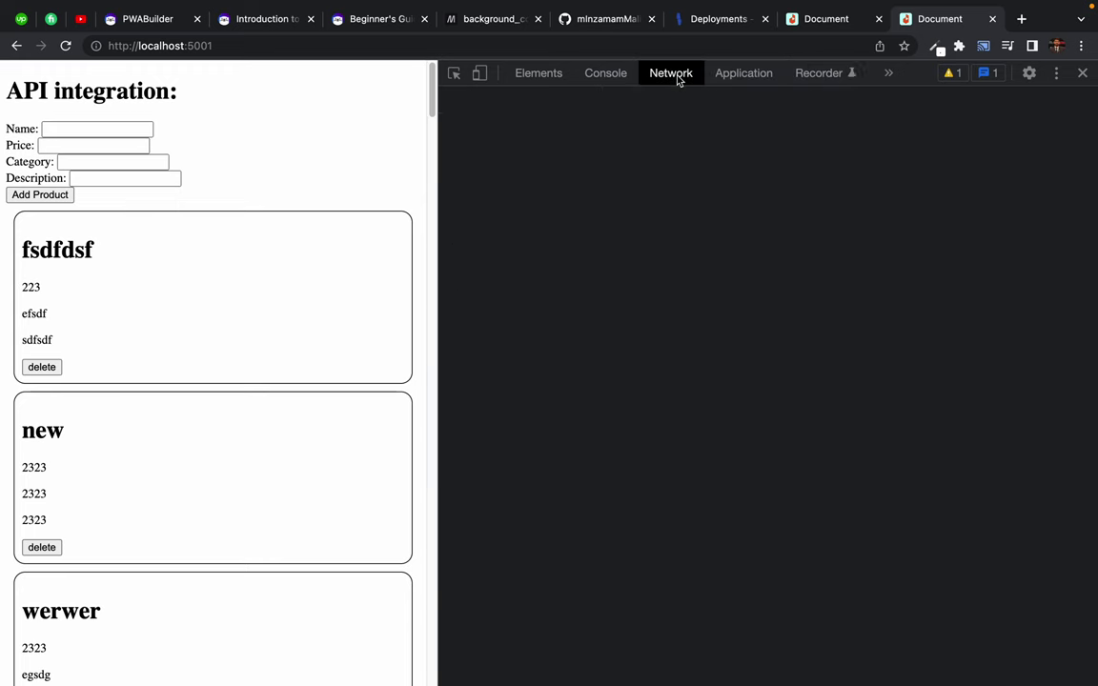
{"action": "left_click", "coordinate": [749, 74]}
{"action": "left_click", "coordinate": [822, 74]}
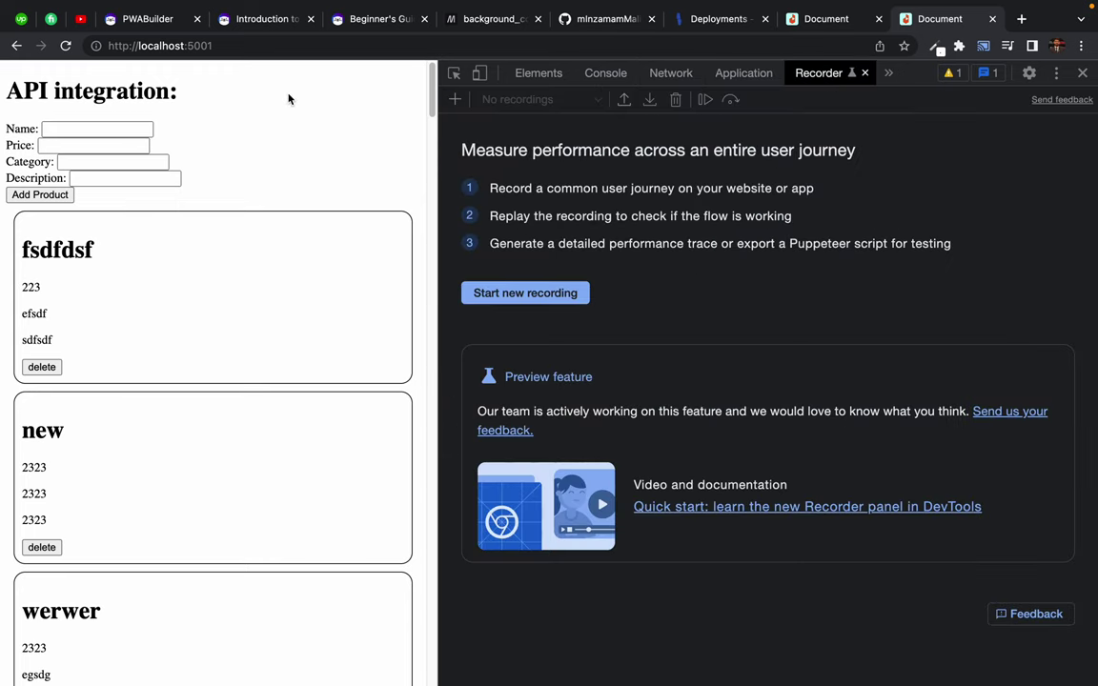
- Perform an Empty Cache and Hard Reload of the localhost:5001 page
{"action": "right_click", "coordinate": [66, 45]}
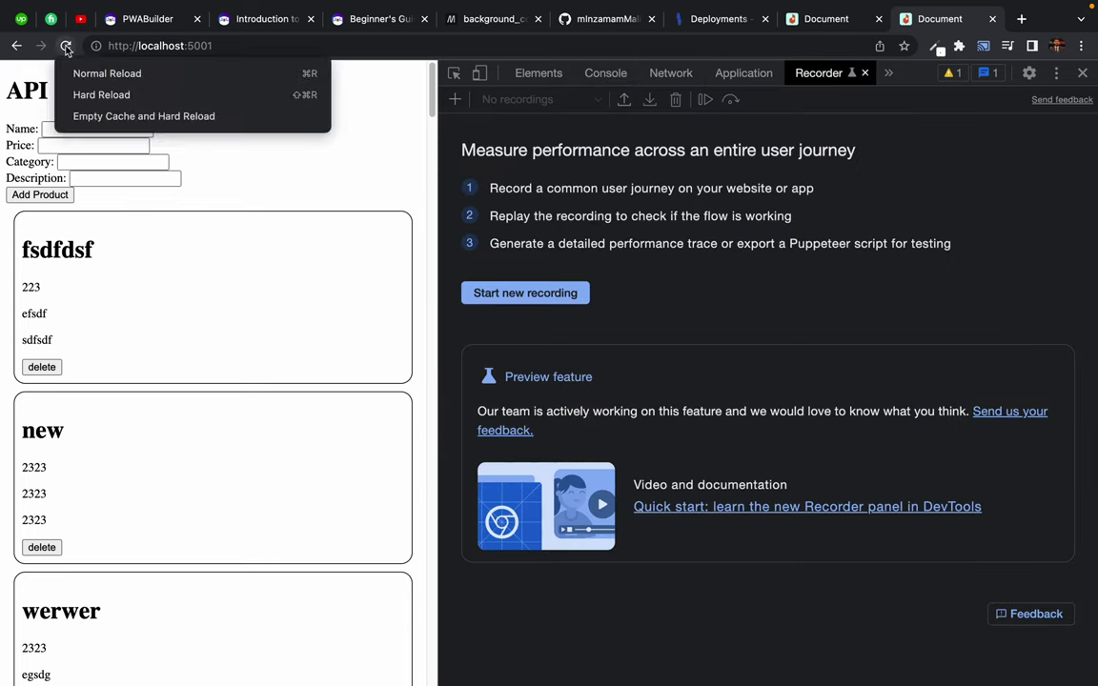
{"action": "left_click", "coordinate": [88, 117]}
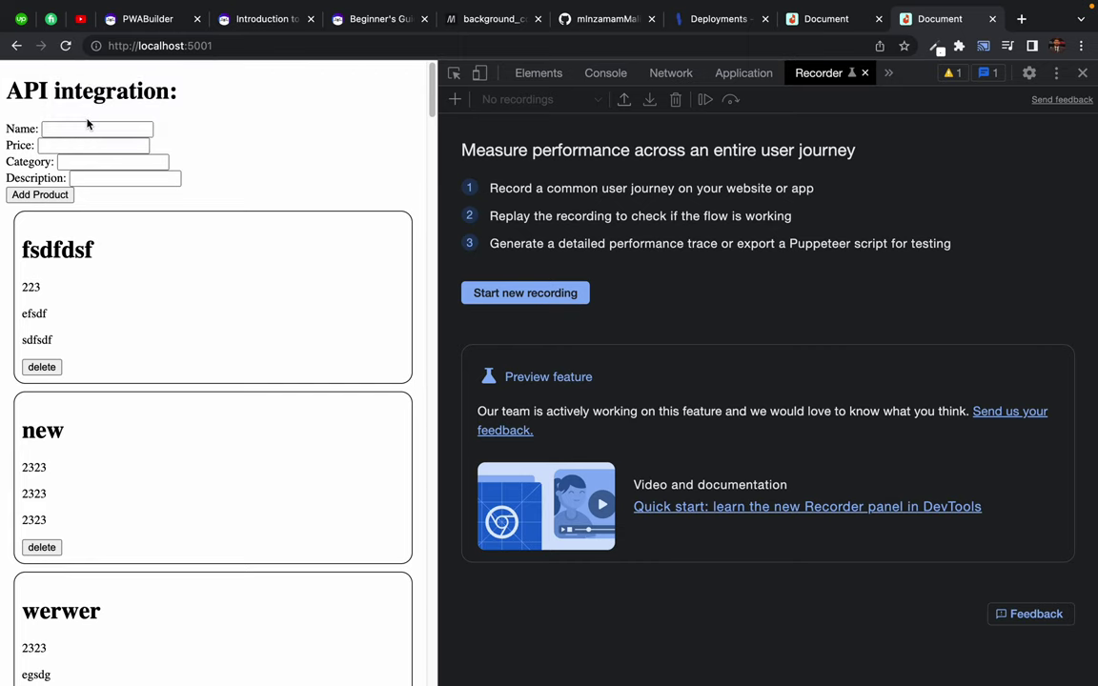
- Launch Firefox to try the page in a second browser
{"action": "left_click", "coordinate": [157, 45]}
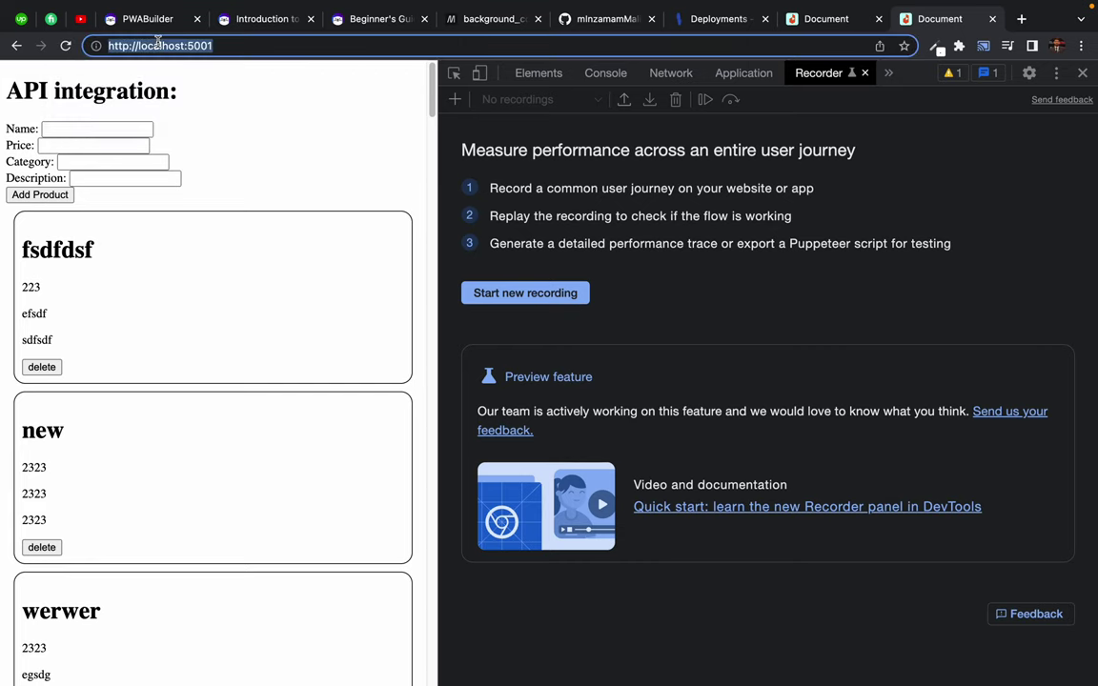
{"action": "key", "text": "ctrl+Left"}
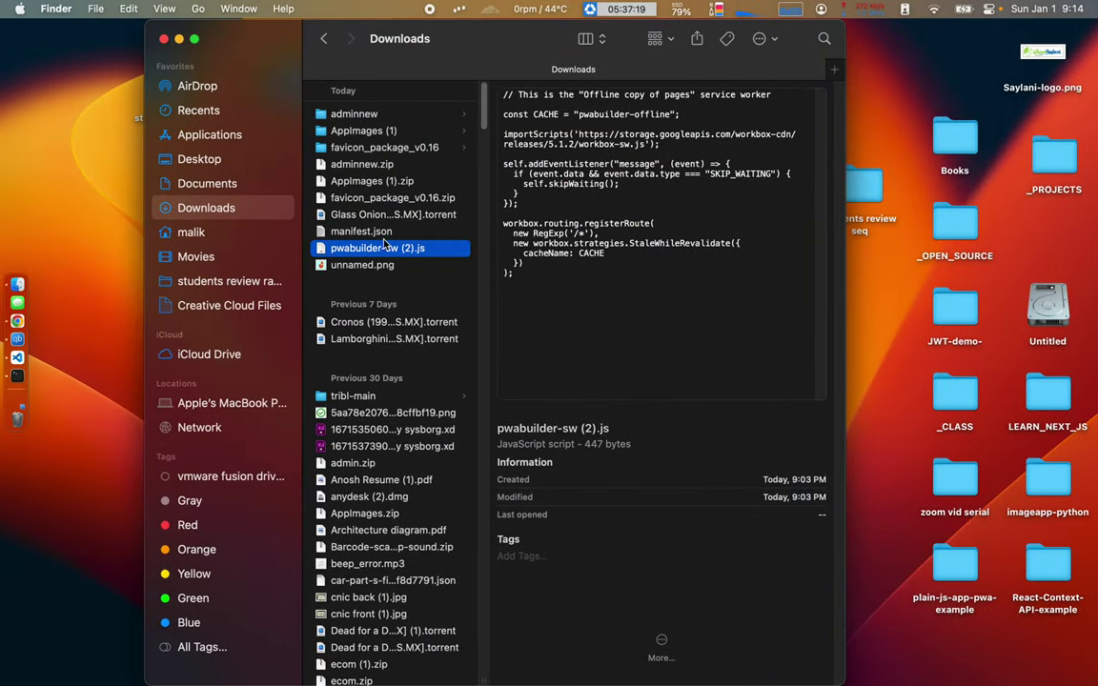
{"action": "key", "text": "super+space"}
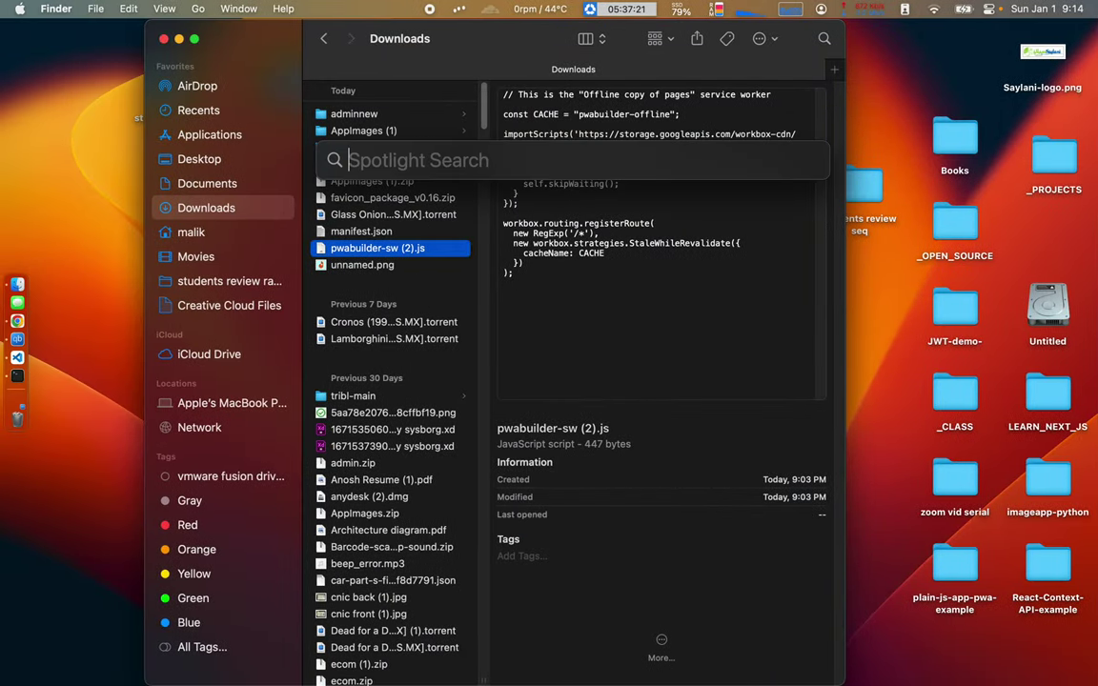
{"action": "key", "text": "Escape"}
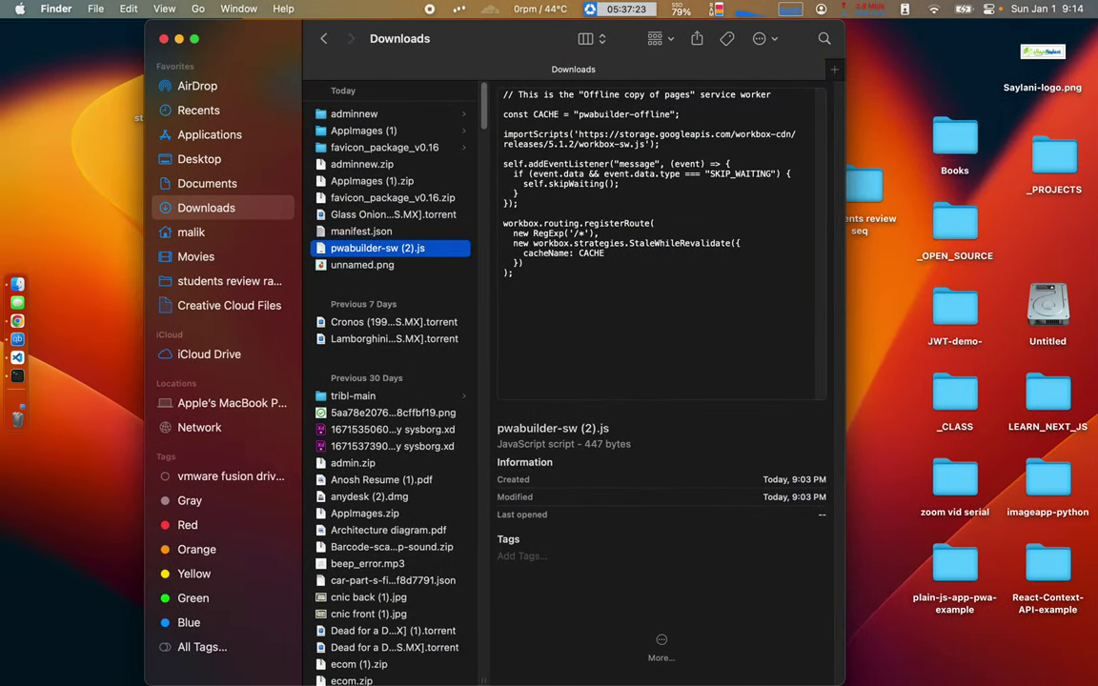
{"action": "key", "text": "super+space"}
{"action": "type", "text": "firefox"}
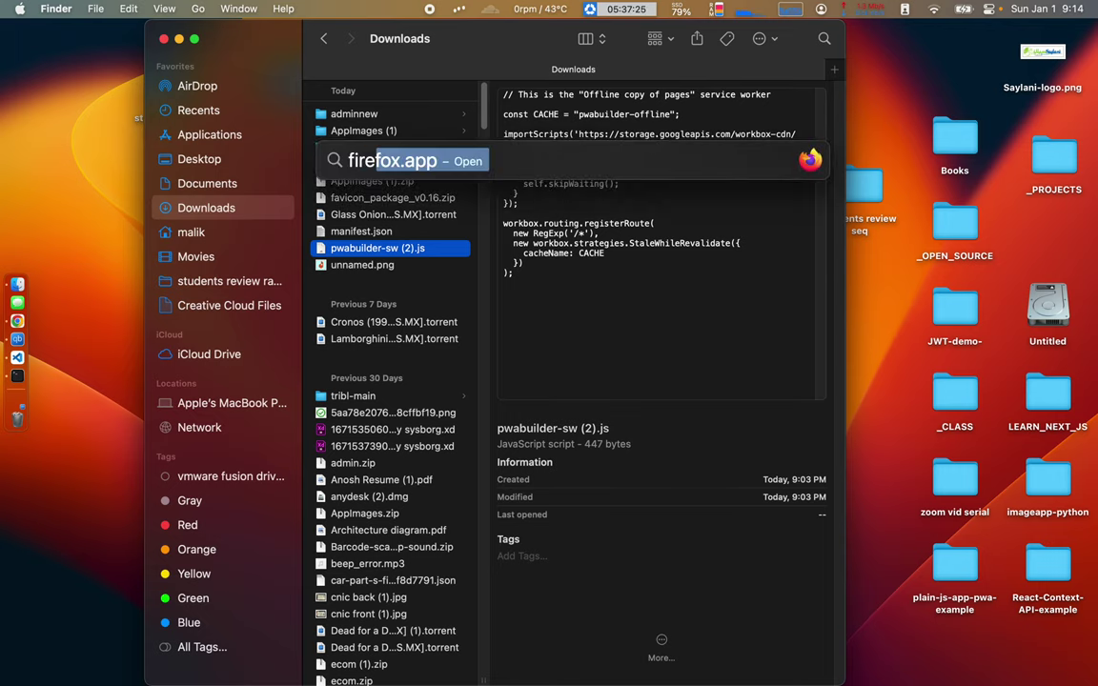
{"action": "key", "text": "Return"}
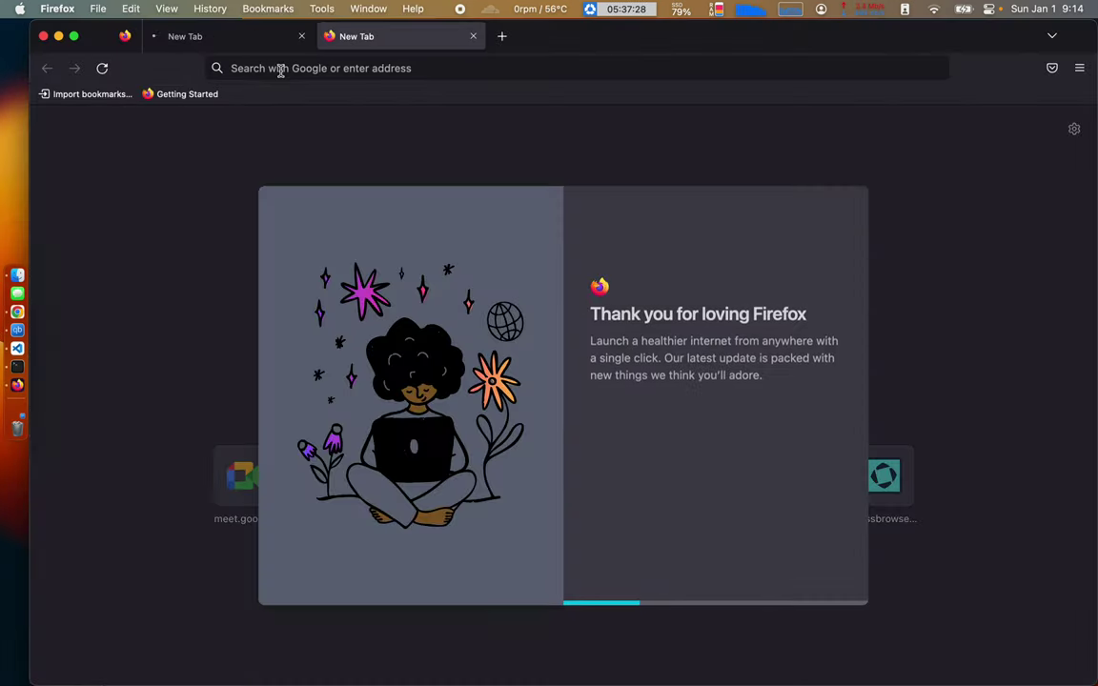
- Load localhost:5001 in Firefox and open the page inspector
{"action": "left_click", "coordinate": [281, 69]}
{"action": "type", "text": "localhost:5001"}
{"action": "key", "text": "Return"}
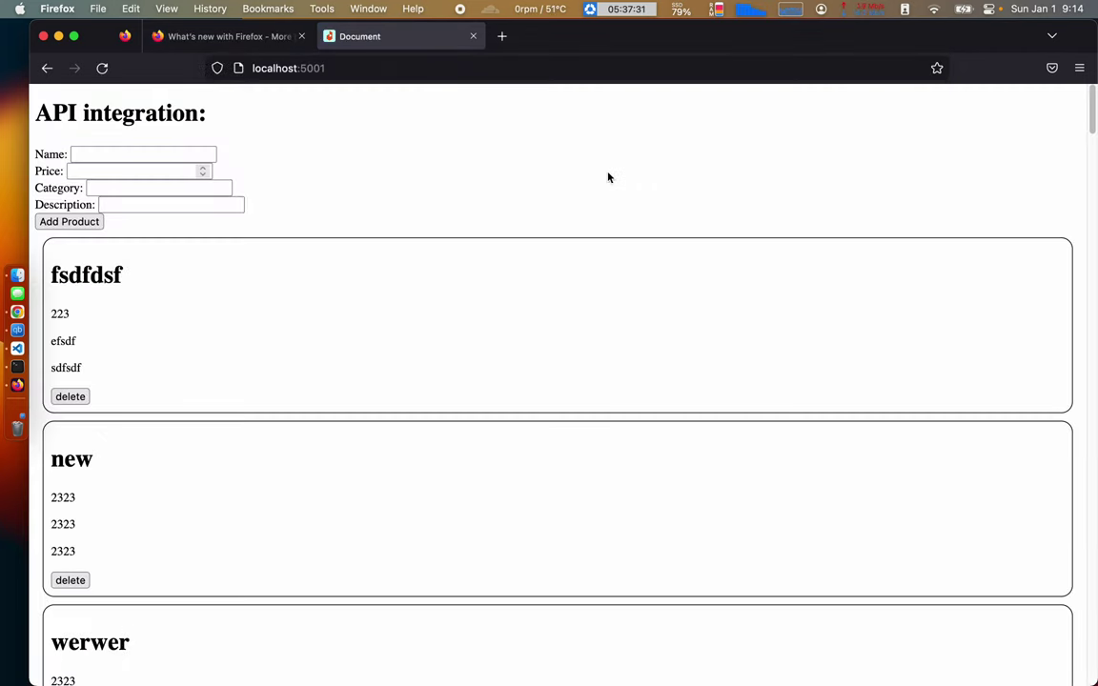
{"action": "right_click", "coordinate": [553, 160]}
{"action": "left_click", "coordinate": [588, 363]}
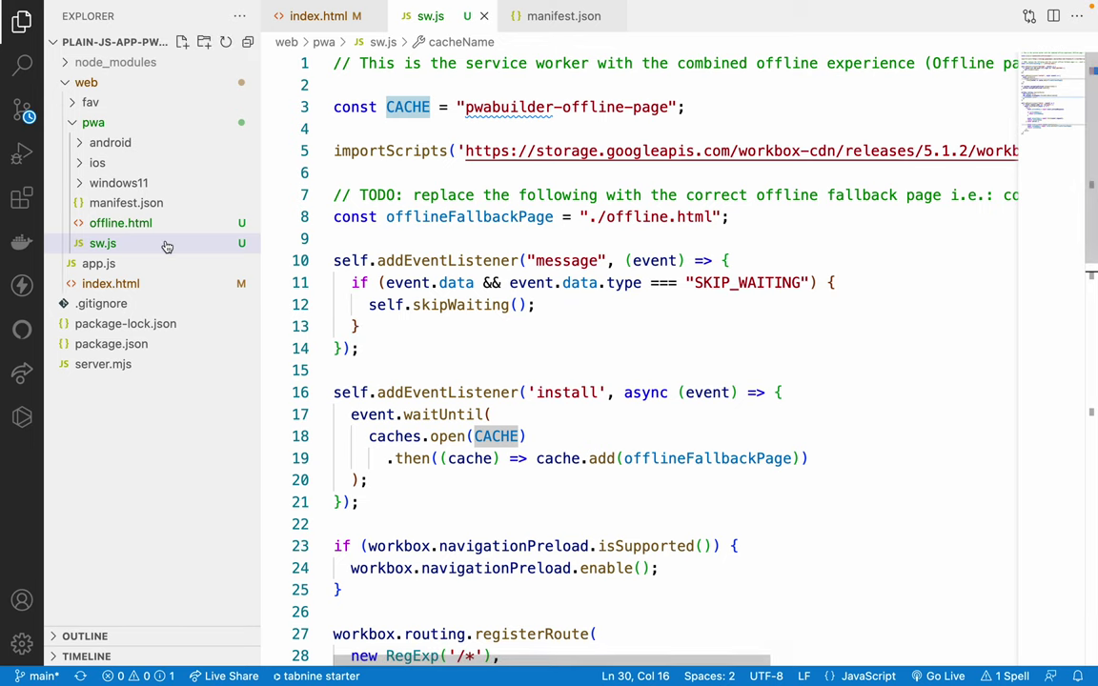
- Switch to VS Code and check the './pwa/sw.js' registration path in index.html
{"action": "left_click", "coordinate": [107, 243]}
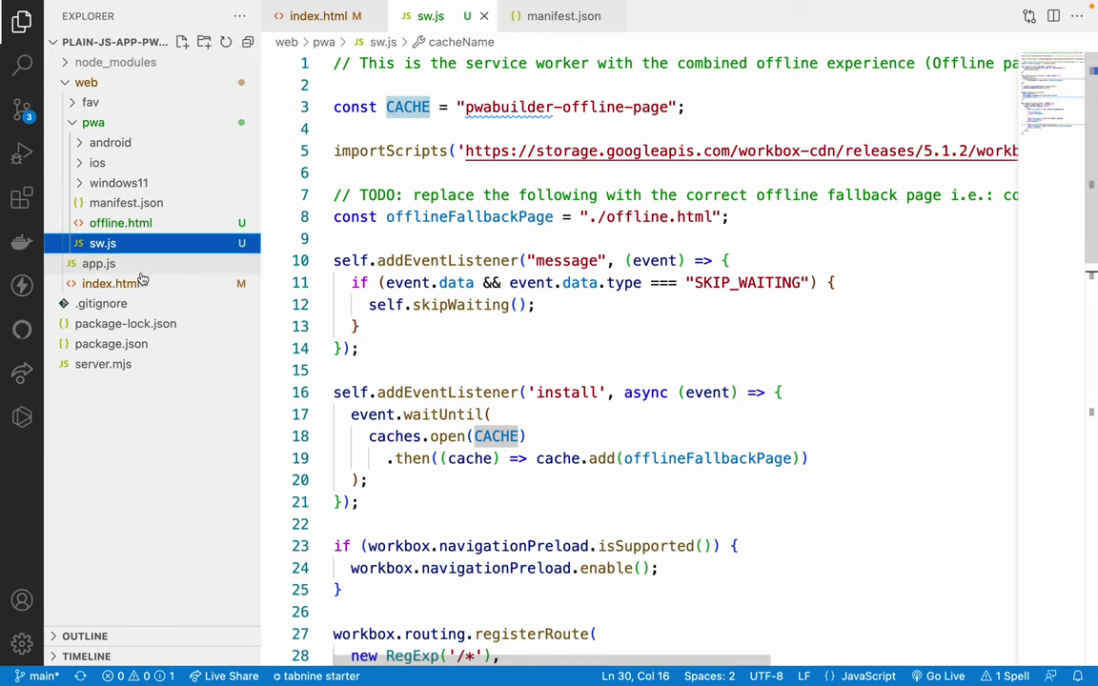
{"action": "left_click", "coordinate": [113, 283]}
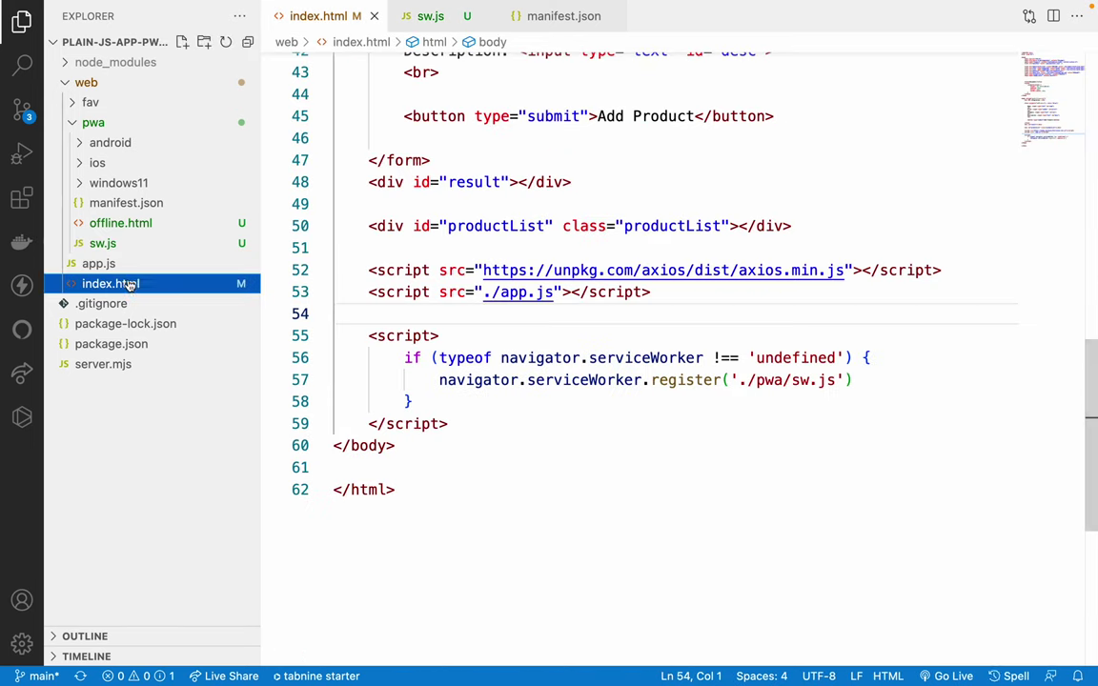
{"action": "double_click", "coordinate": [766, 380]}
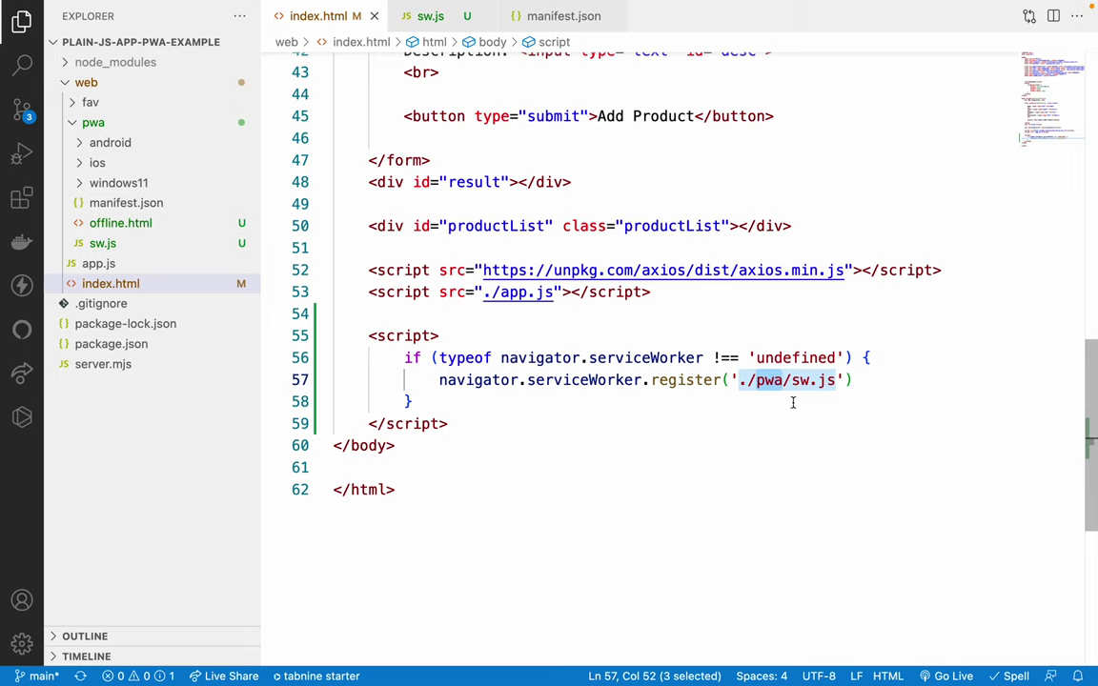
{"action": "left_click", "coordinate": [745, 334]}
{"action": "left_click", "coordinate": [543, 317]}
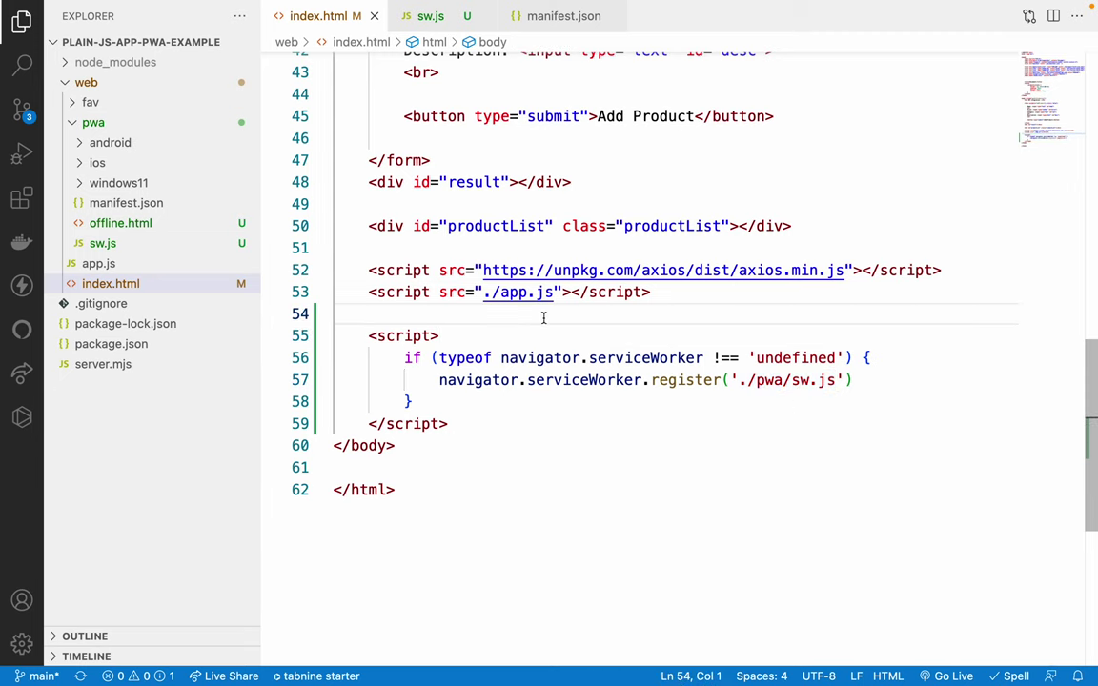
- Switch back to Firefox and close its browser window
{"action": "key", "text": "super+Tab"}
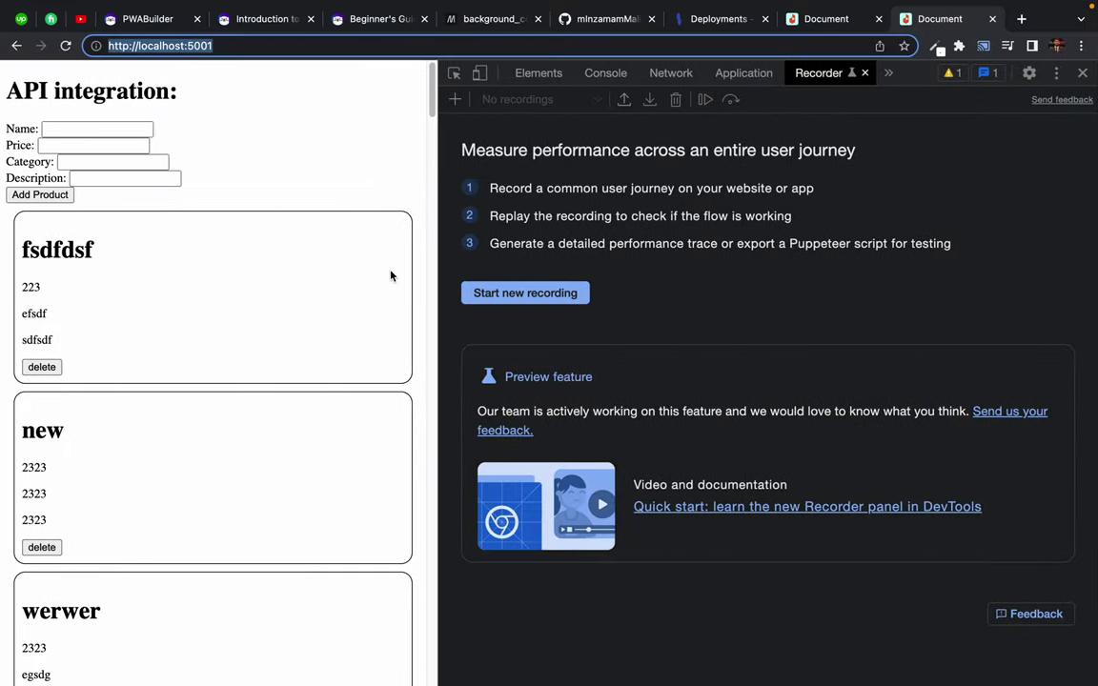
{"action": "key", "text": "super+Tab"}
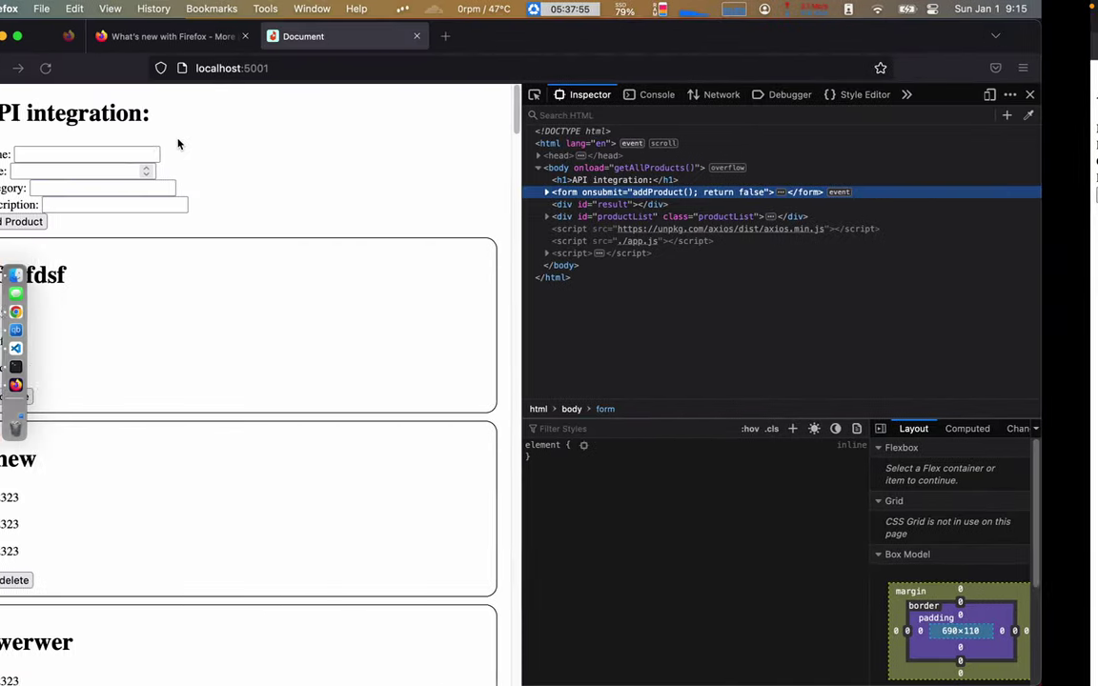
{"action": "left_click", "coordinate": [43, 36]}
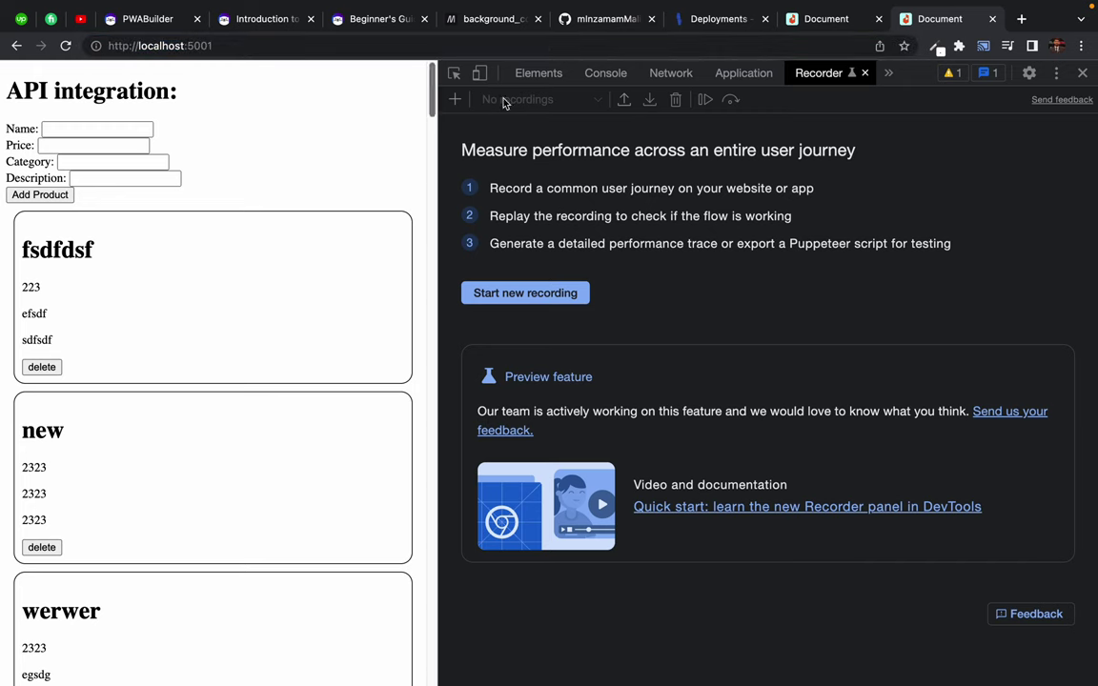
- Switch to Chrome, clear the network log and record the page's requests with an Empty Cache and Hard Reload
{"action": "left_click", "coordinate": [667, 72]}
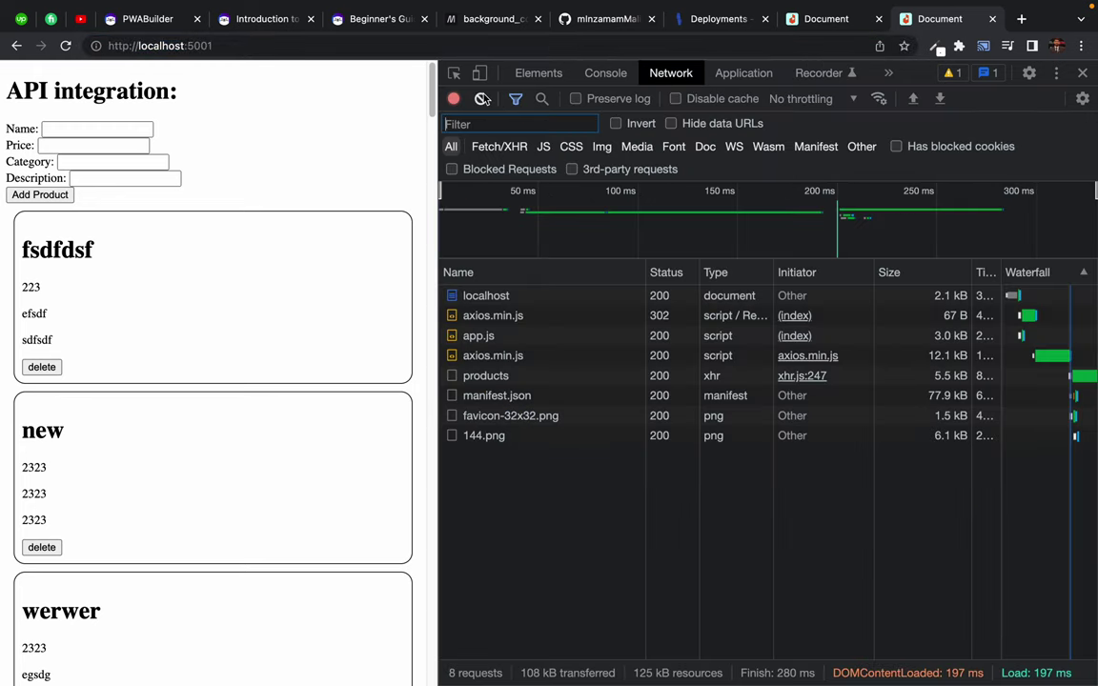
{"action": "left_click", "coordinate": [481, 99]}
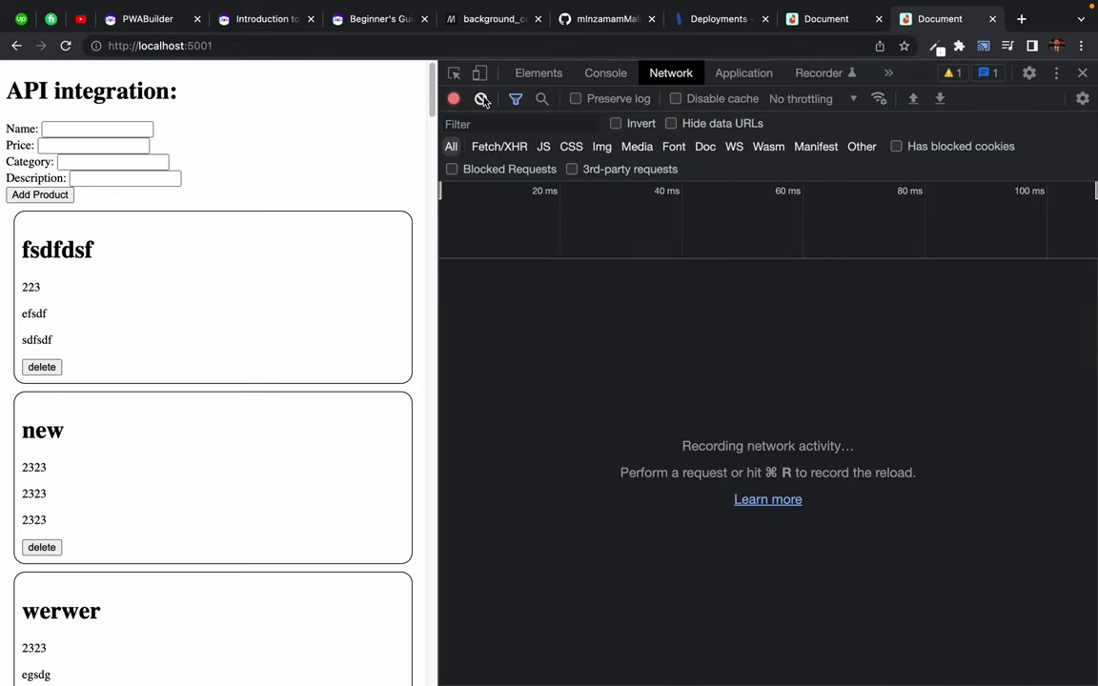
{"action": "right_click", "coordinate": [64, 45]}
{"action": "left_click", "coordinate": [211, 116]}
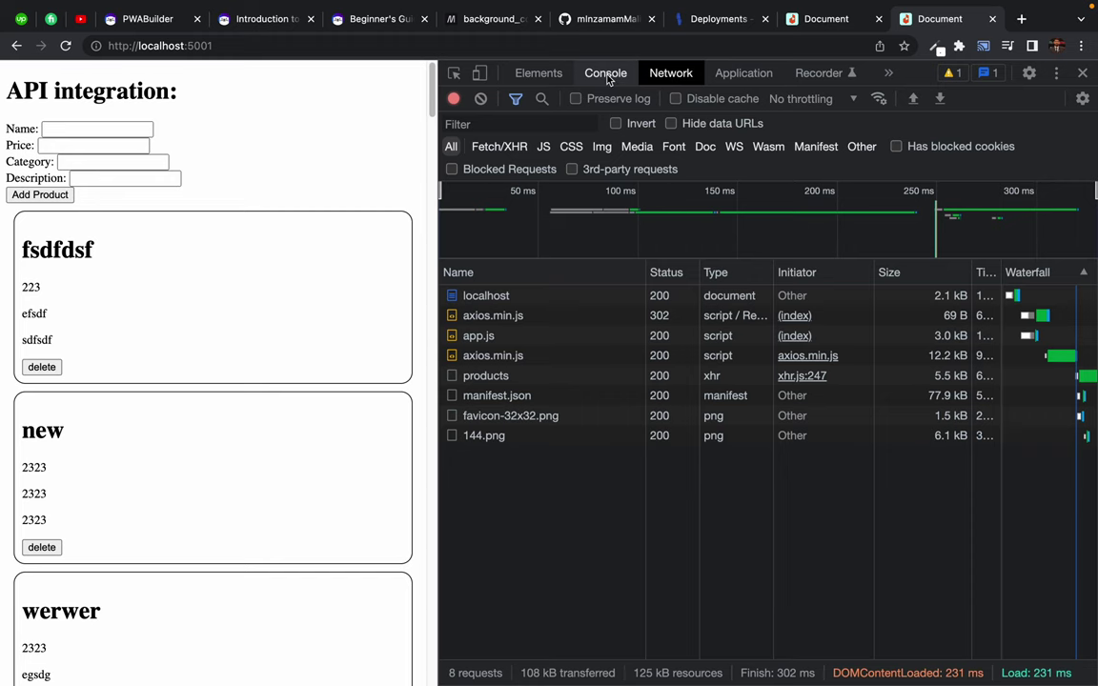
- Clear the console messages and reload localhost:5001 to check its fresh console output
{"action": "left_click", "coordinate": [606, 74]}
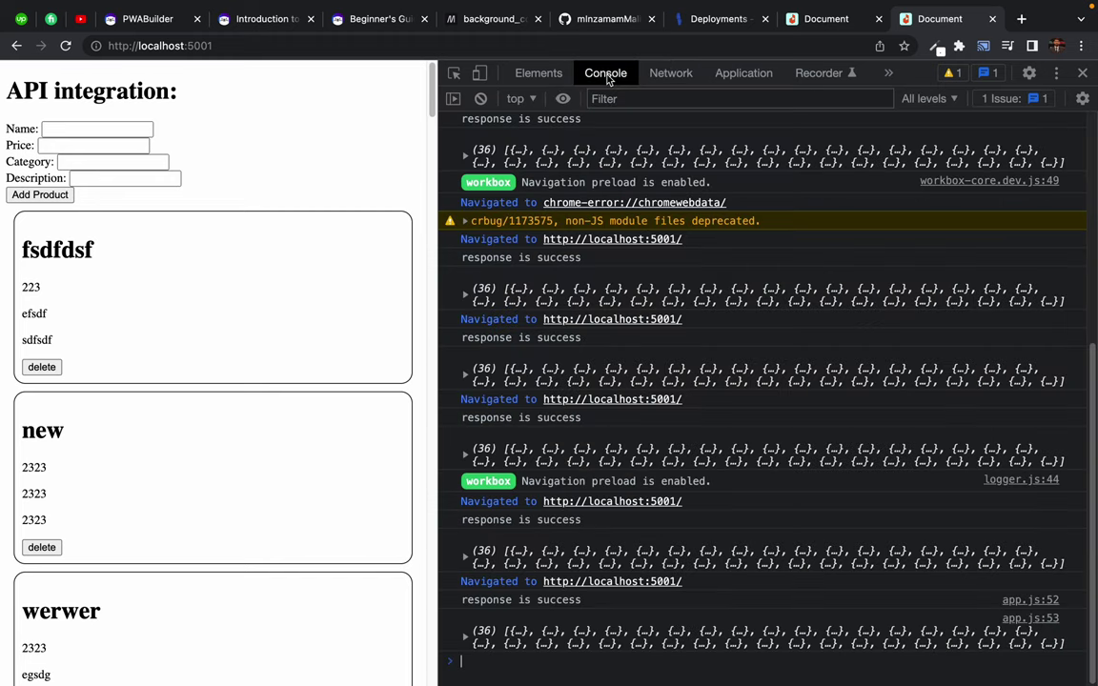
{"action": "left_click", "coordinate": [482, 100]}
{"action": "left_click", "coordinate": [66, 46]}
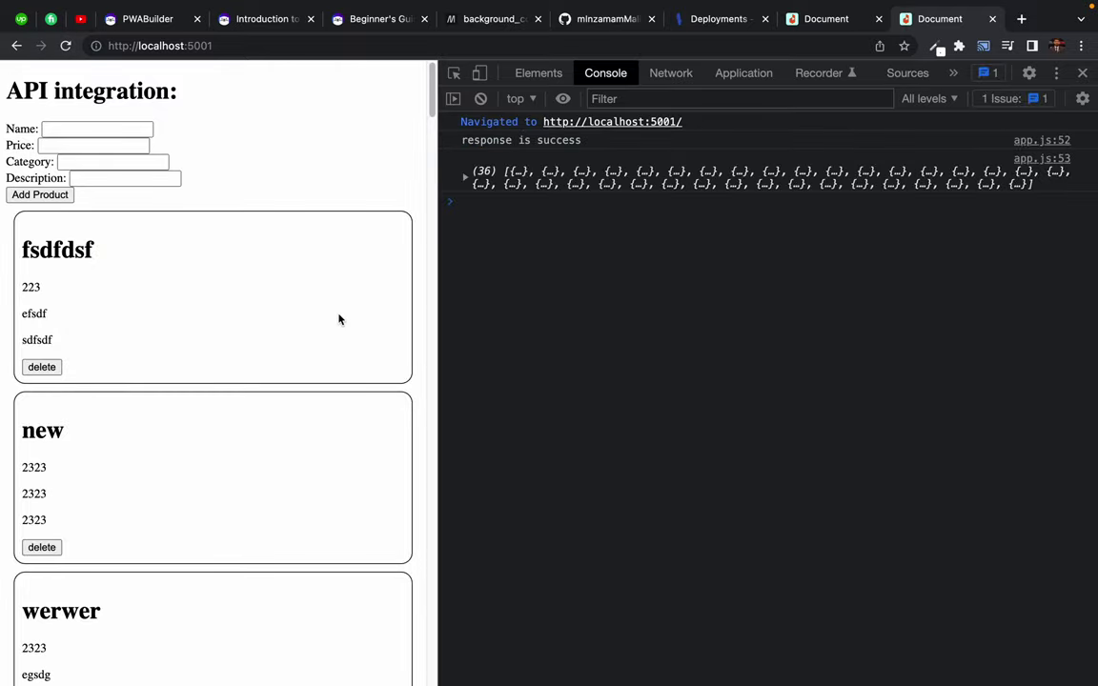
- Switch to VS Code and review the navigator.serviceWorker check in the script at the end of index.html
{"action": "key", "text": "ctrl+Right"}
{"action": "left_click_drag", "start_coordinate": [335, 270], "coordinate": [493, 450]}
{"action": "left_click", "coordinate": [493, 452]}
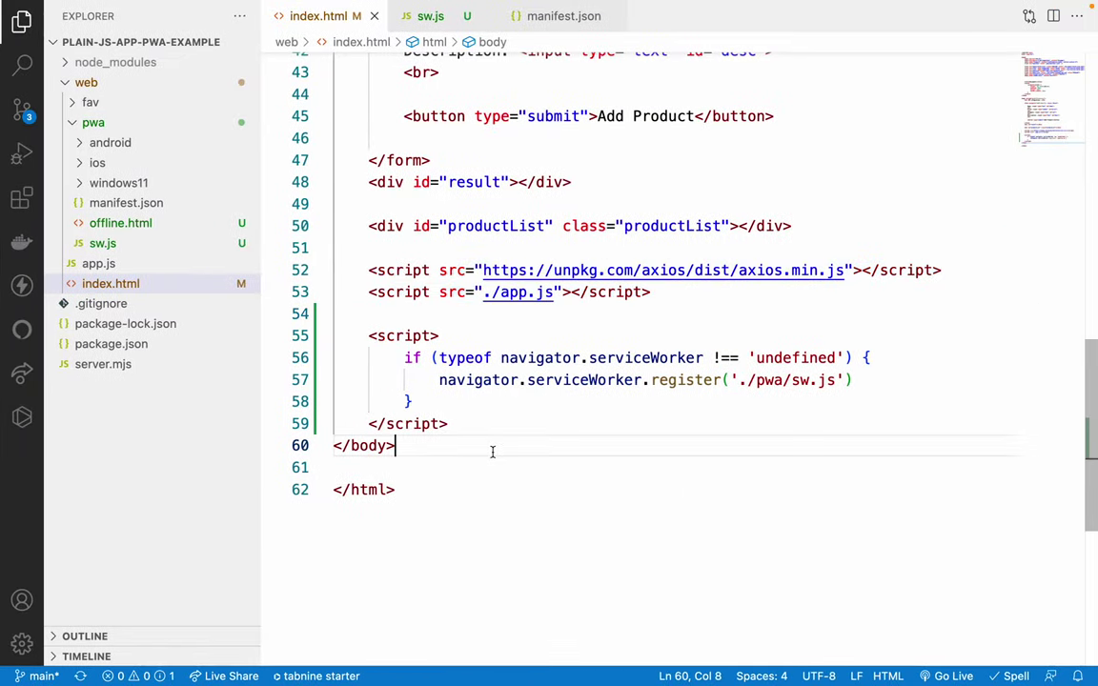
{"action": "double_click", "coordinate": [459, 358]}
{"action": "double_click", "coordinate": [541, 359]}
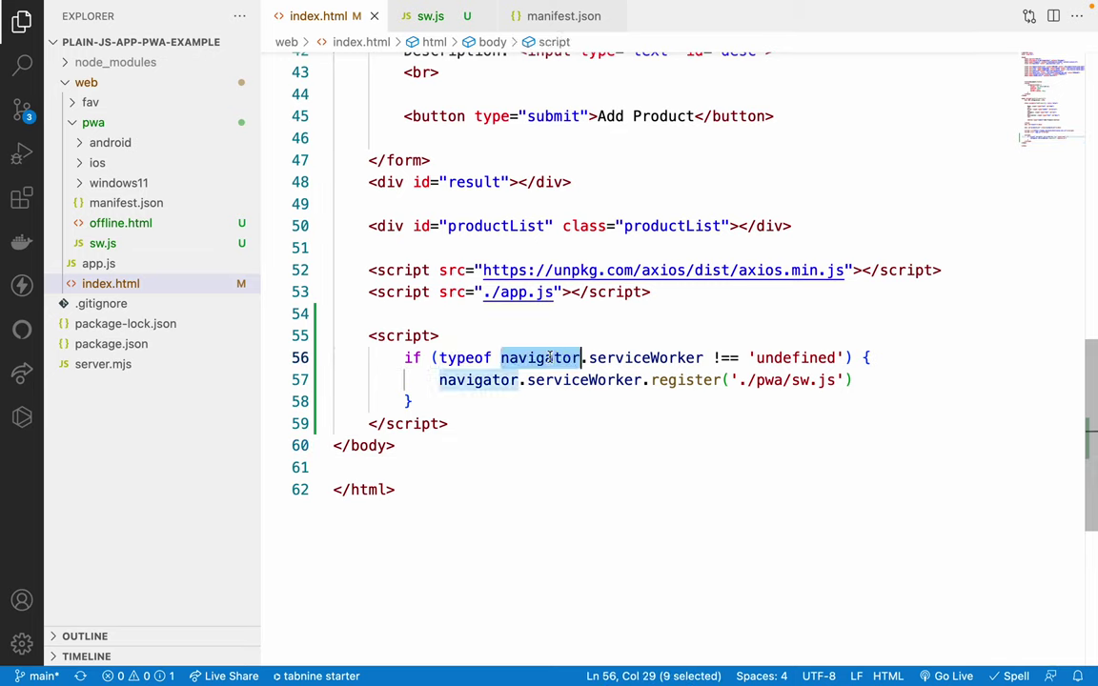
{"action": "double_click", "coordinate": [646, 359]}
{"action": "left_click", "coordinate": [456, 324]}
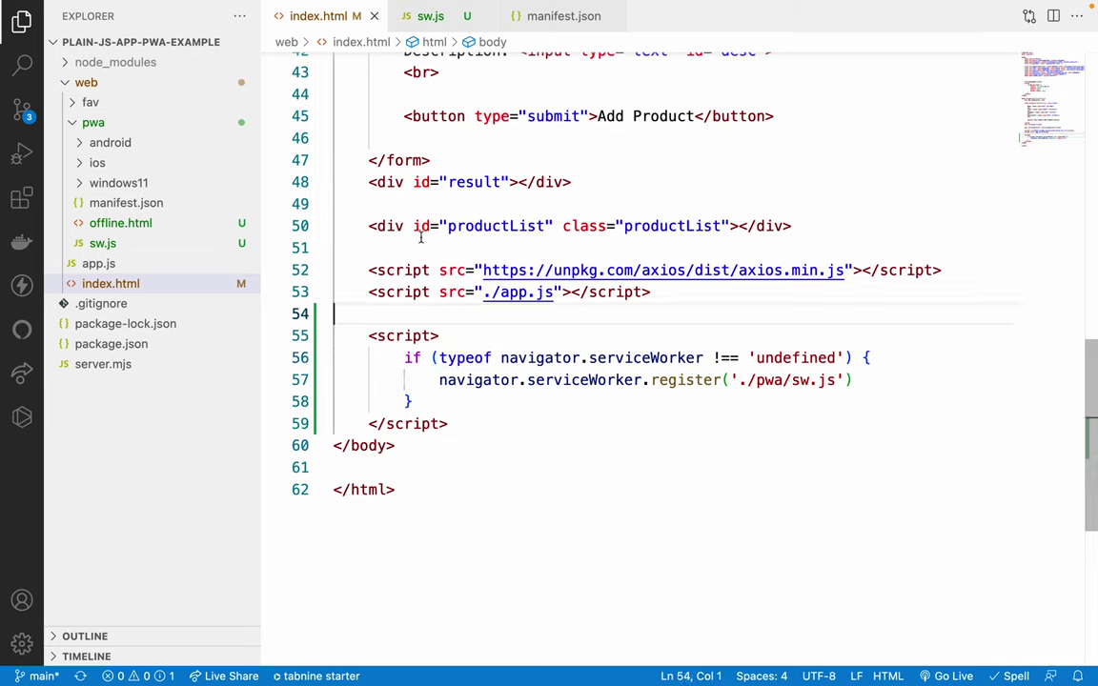
- Glance at the console output in Chrome, return to VS Code and recheck the serviceWorker !== 'undefined' condition in index.html
{"action": "key", "text": "ctrl+Left"}
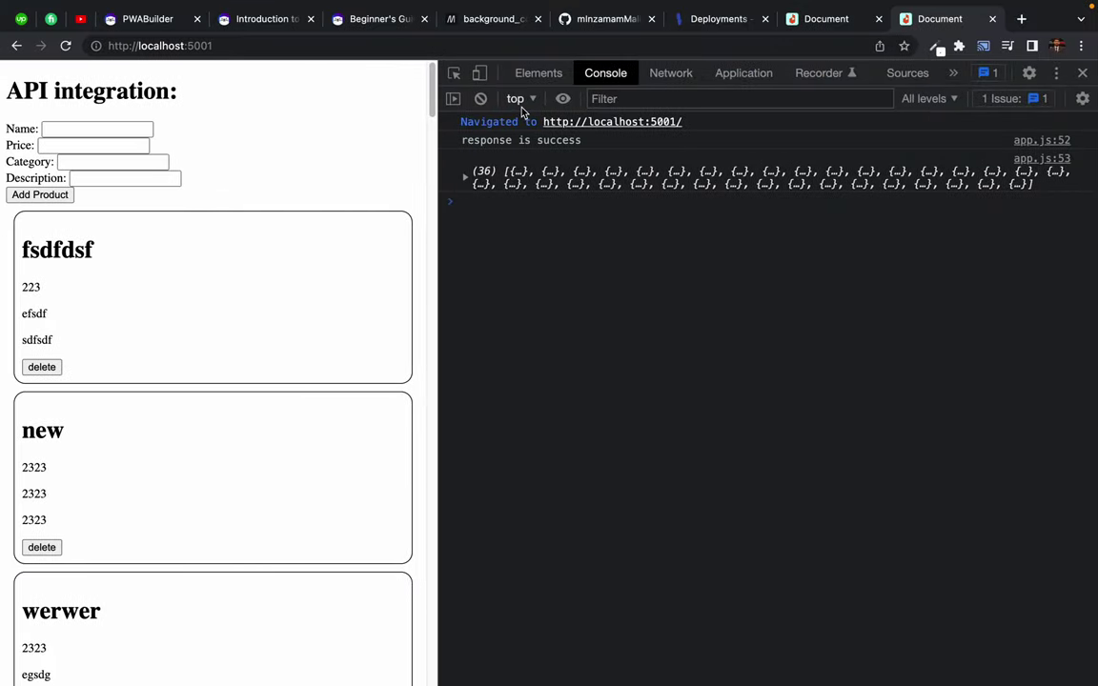
{"action": "key", "text": "ctrl+Right"}
{"action": "left_click", "coordinate": [458, 270]}
{"action": "left_click", "coordinate": [529, 355]}
{"action": "double_click", "coordinate": [701, 357]}
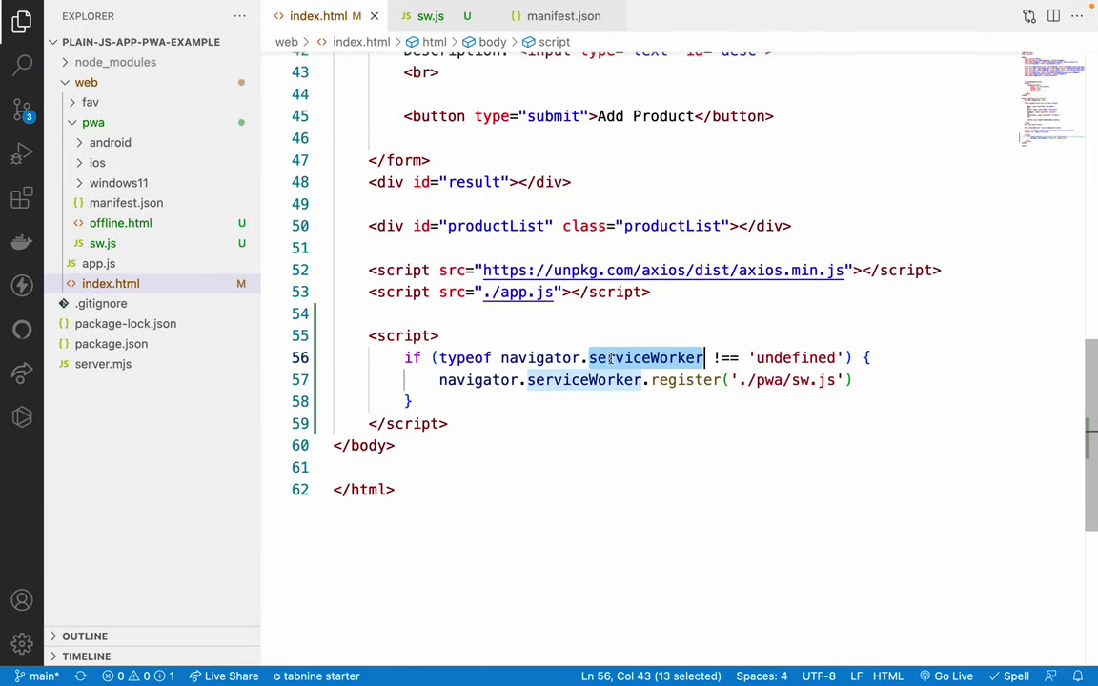
{"action": "left_click_drag", "start_coordinate": [713, 358], "coordinate": [762, 359]}
{"action": "double_click", "coordinate": [765, 359]}
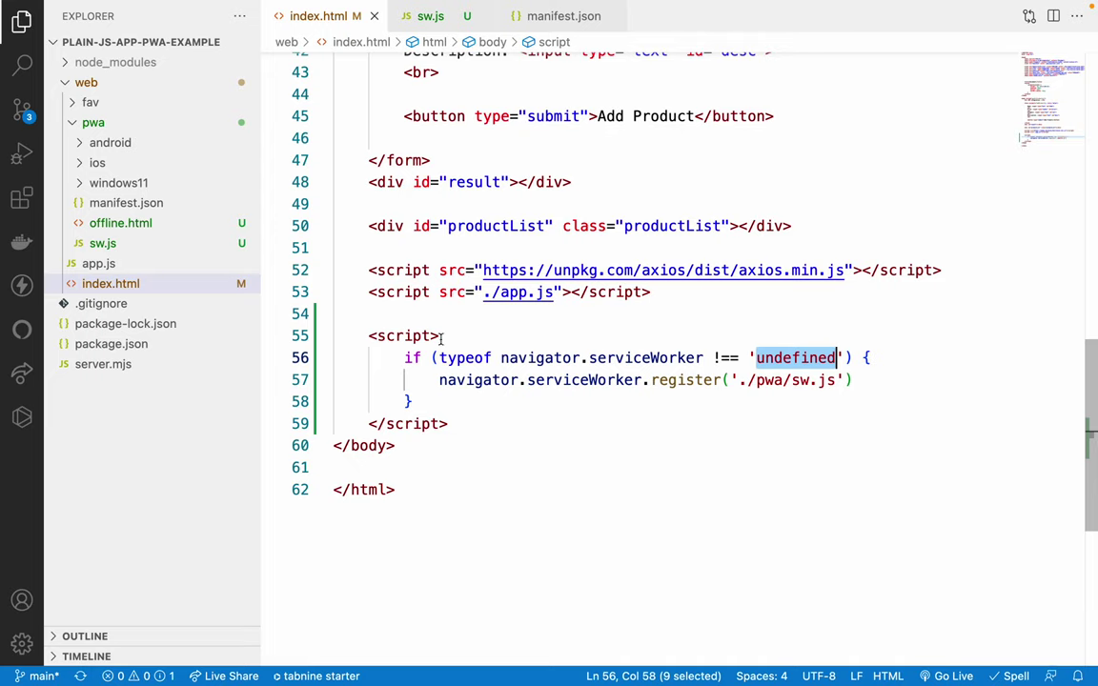
- Read through index.html from the head section down to the closing body tag and its service worker registration script
{"action": "scroll", "coordinate": [437, 324], "scroll_direction": "up", "scroll_amount": 4}
{"action": "scroll", "coordinate": [435, 295], "scroll_direction": "up", "scroll_amount": 7}
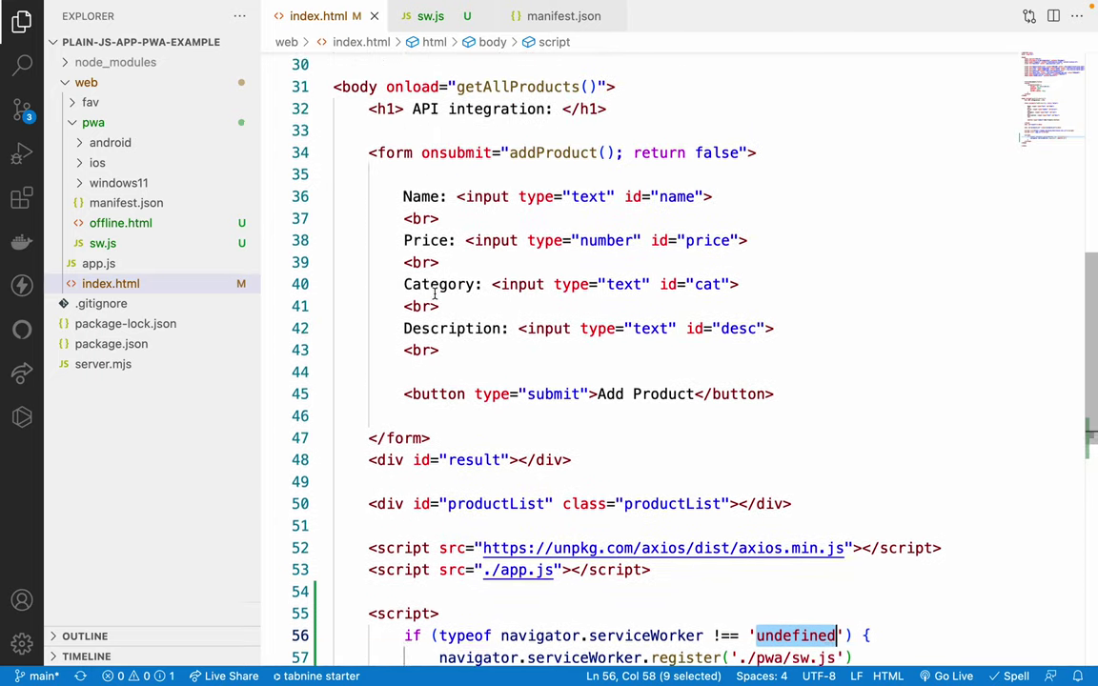
{"action": "scroll", "coordinate": [436, 294], "scroll_direction": "up", "scroll_amount": 10}
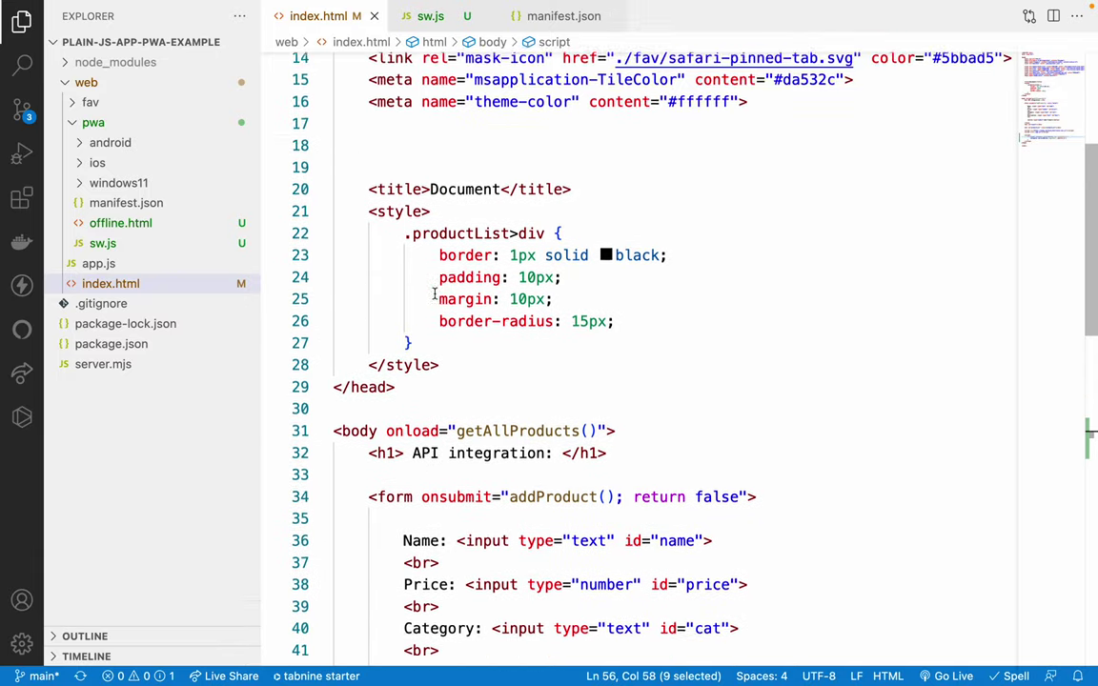
{"action": "scroll", "coordinate": [435, 295], "scroll_direction": "down", "scroll_amount": 2}
{"action": "scroll", "coordinate": [434, 294], "scroll_direction": "down", "scroll_amount": 3}
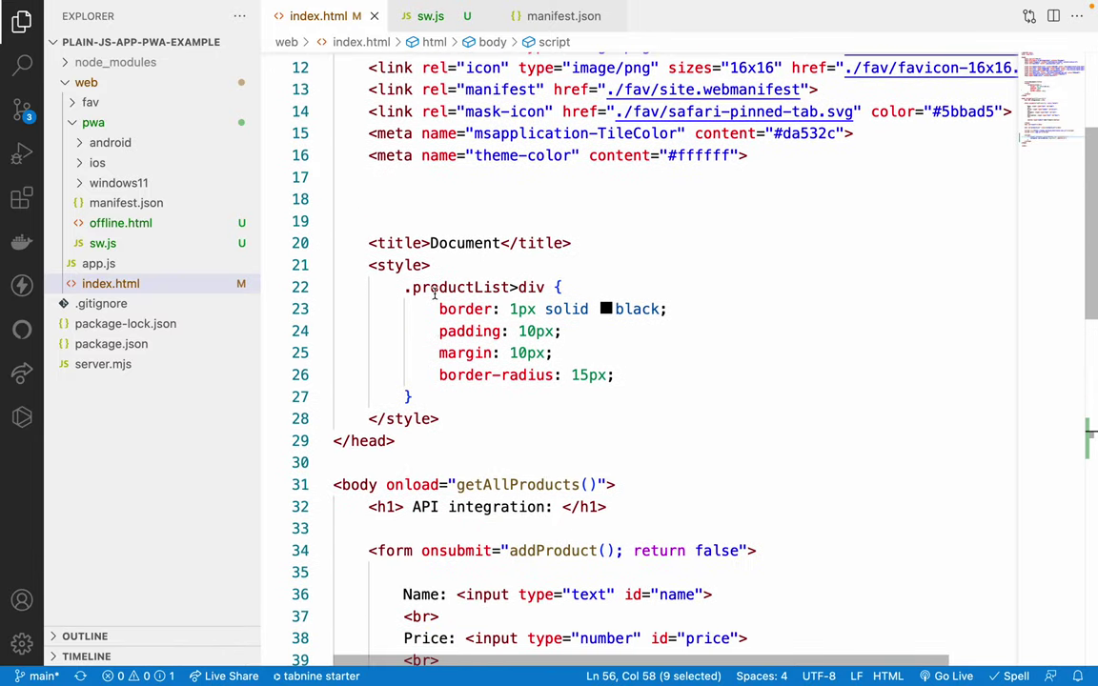
{"action": "double_click", "coordinate": [376, 440]}
{"action": "scroll", "coordinate": [444, 444], "scroll_direction": "down", "scroll_amount": 15}
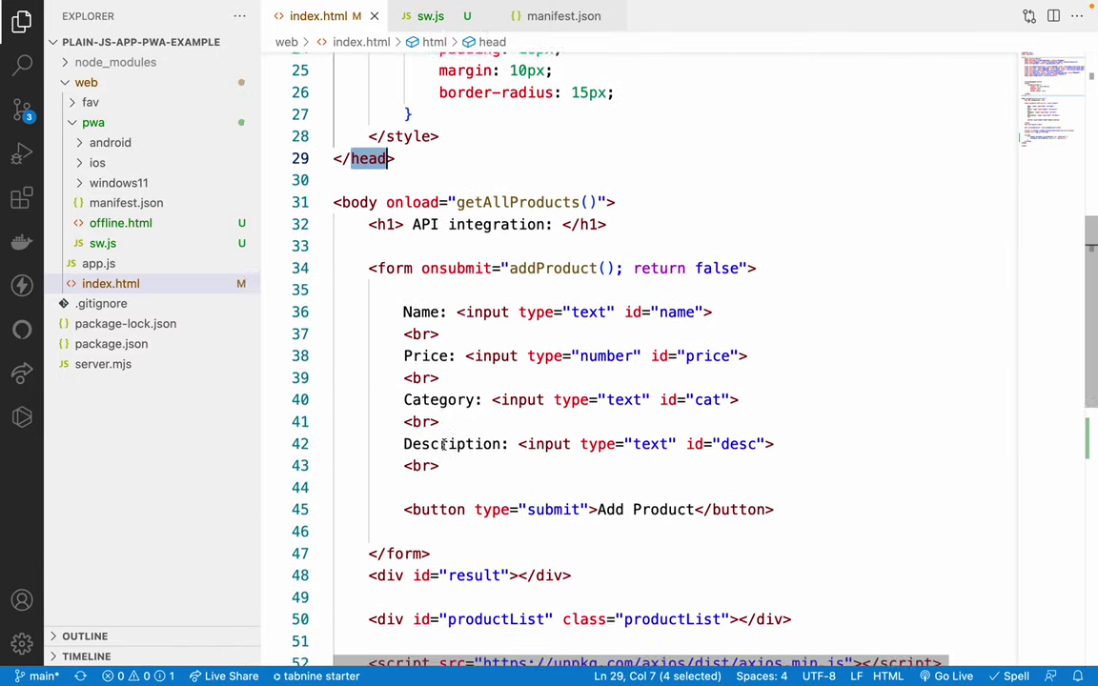
{"action": "scroll", "coordinate": [444, 445], "scroll_direction": "up", "scroll_amount": 3}
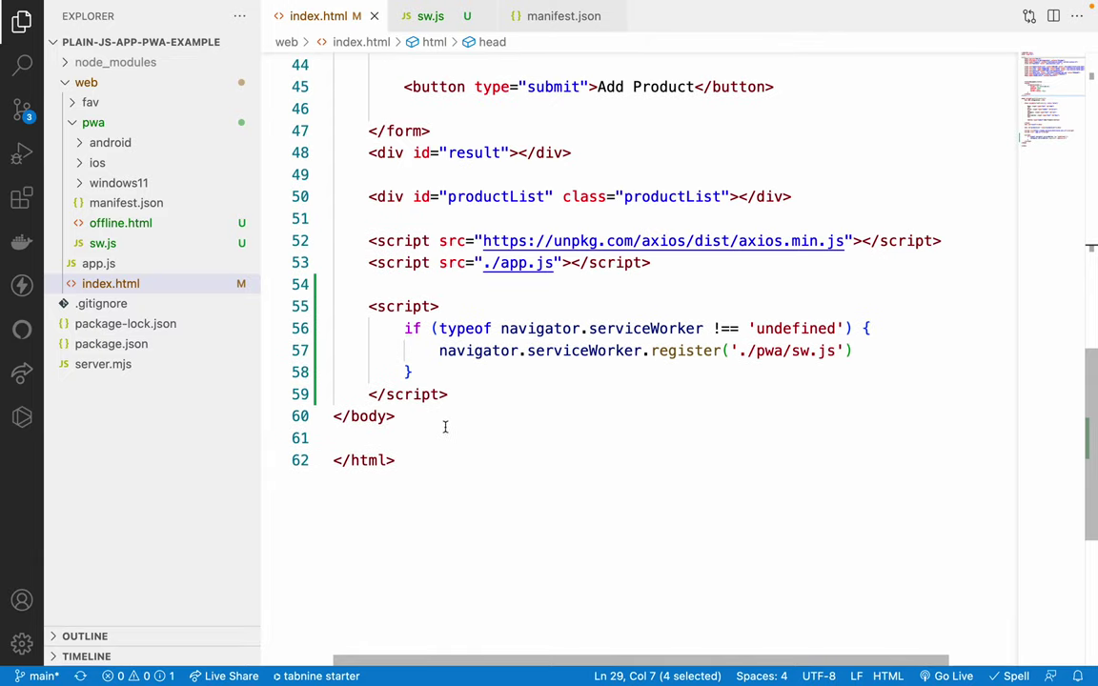
{"action": "left_click_drag", "start_coordinate": [438, 285], "coordinate": [572, 446]}
{"action": "left_click", "coordinate": [572, 446]}
{"action": "left_click_drag", "start_coordinate": [500, 327], "coordinate": [705, 330]}
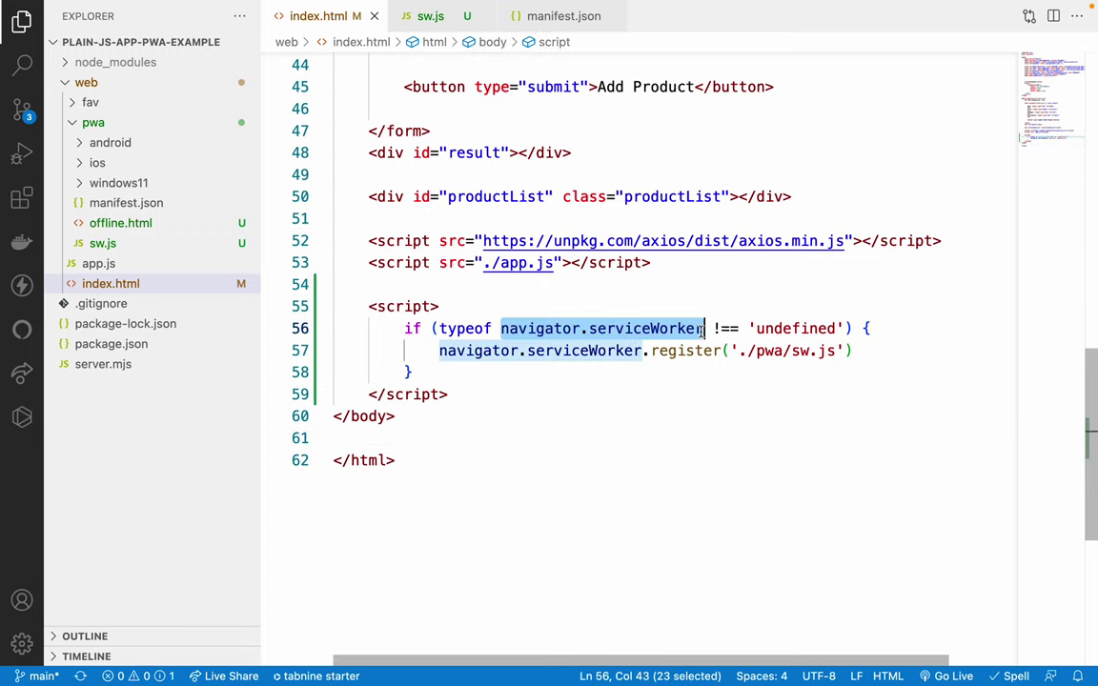
- Add console.log("navigator.serviceWorker: ", navigator.serviceWorker); above the if check in the registration script and save index.html
{"action": "left_click", "coordinate": [460, 301]}
{"action": "key", "text": "Return"}
{"action": "key", "text": "Return"}
{"action": "key", "text": "Return"}
{"action": "type", "text": "console.log();"}
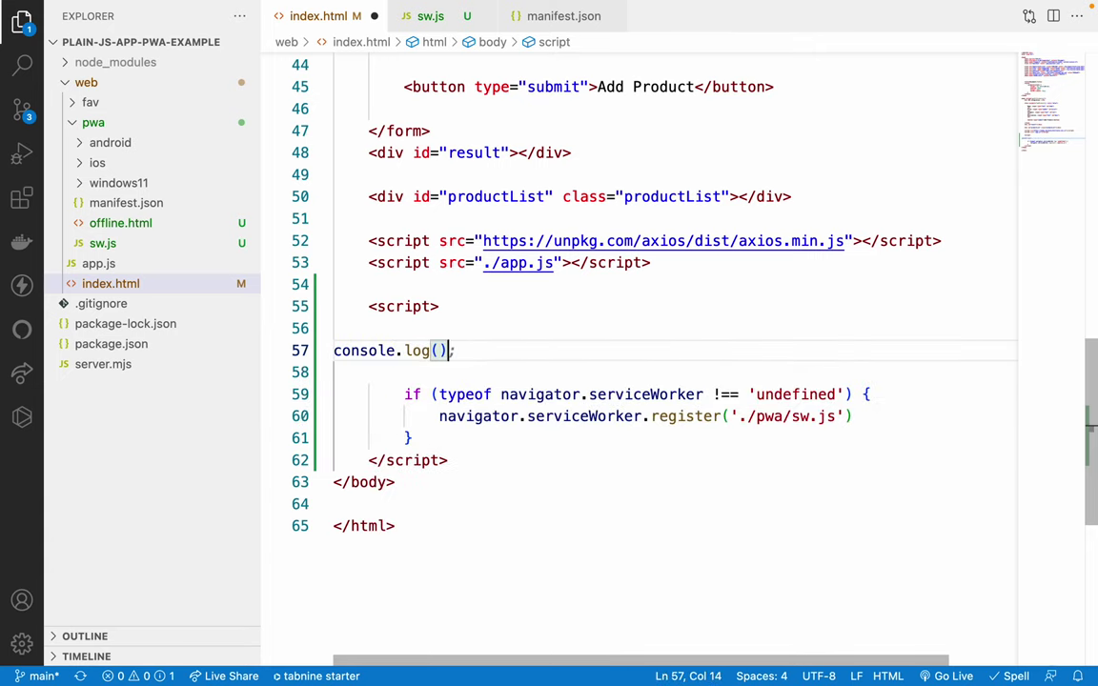
{"action": "key", "text": "Left"}
{"action": "type", "text": "\"navigator.serviceWorker: \","}
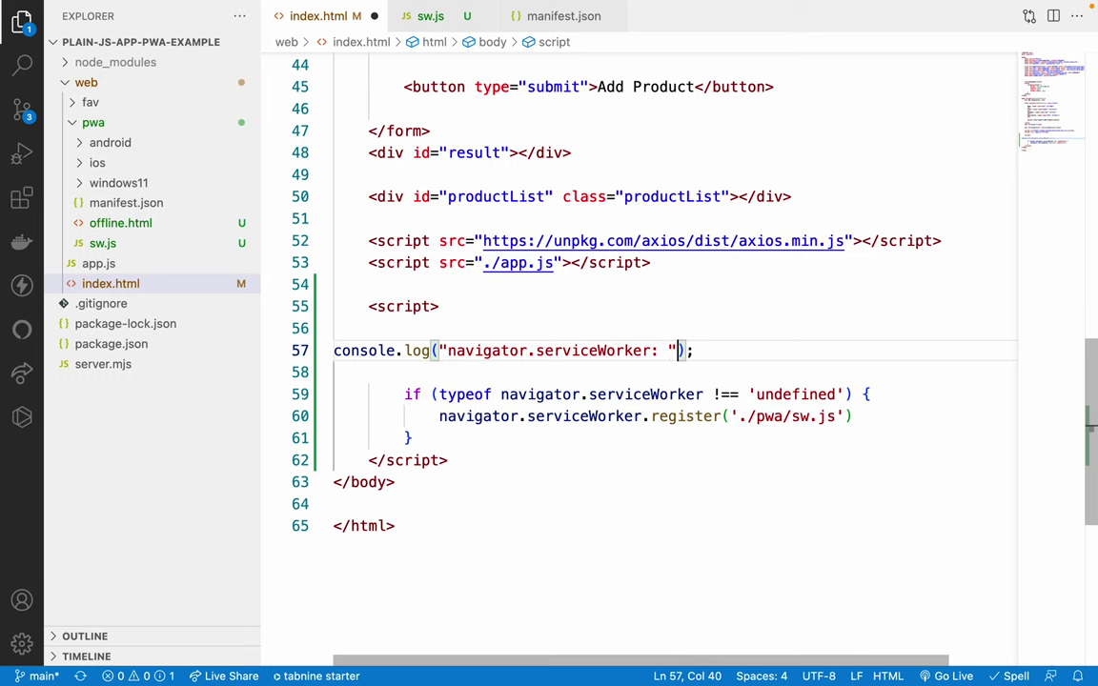
{"action": "key", "text": "Tab"}
{"action": "key", "text": "ctrl+s"}
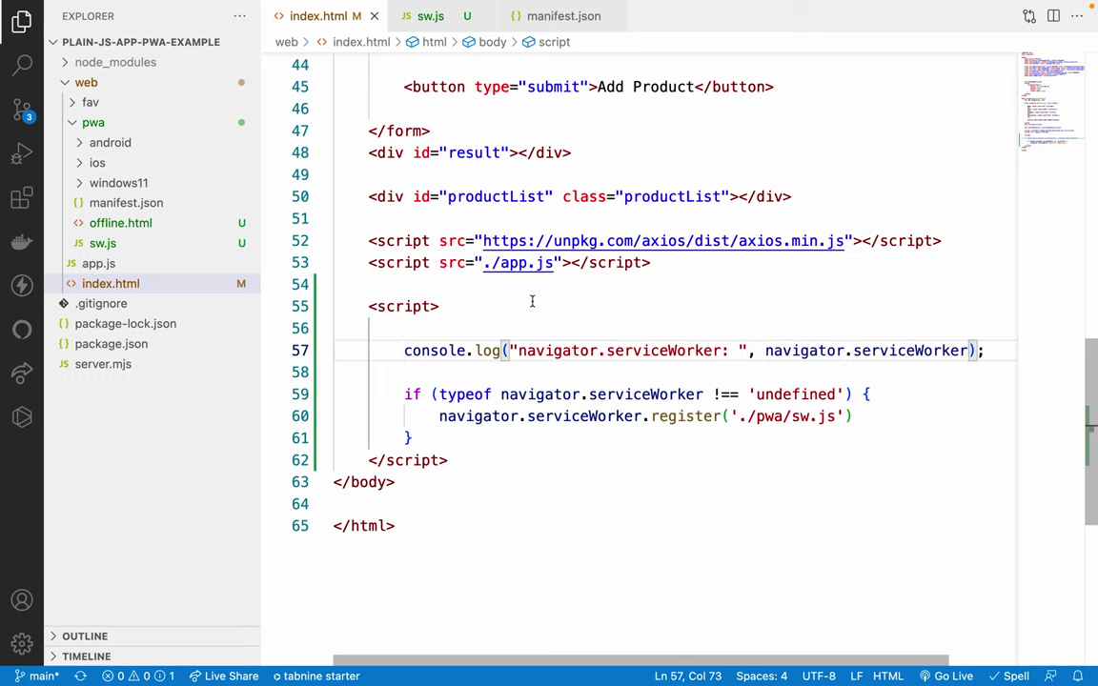
- Switch to Chrome and reload localhost:5001 to check what is logged for navigator.serviceWorker
{"action": "key", "text": "super+Tab"}
{"action": "left_click", "coordinate": [66, 46]}
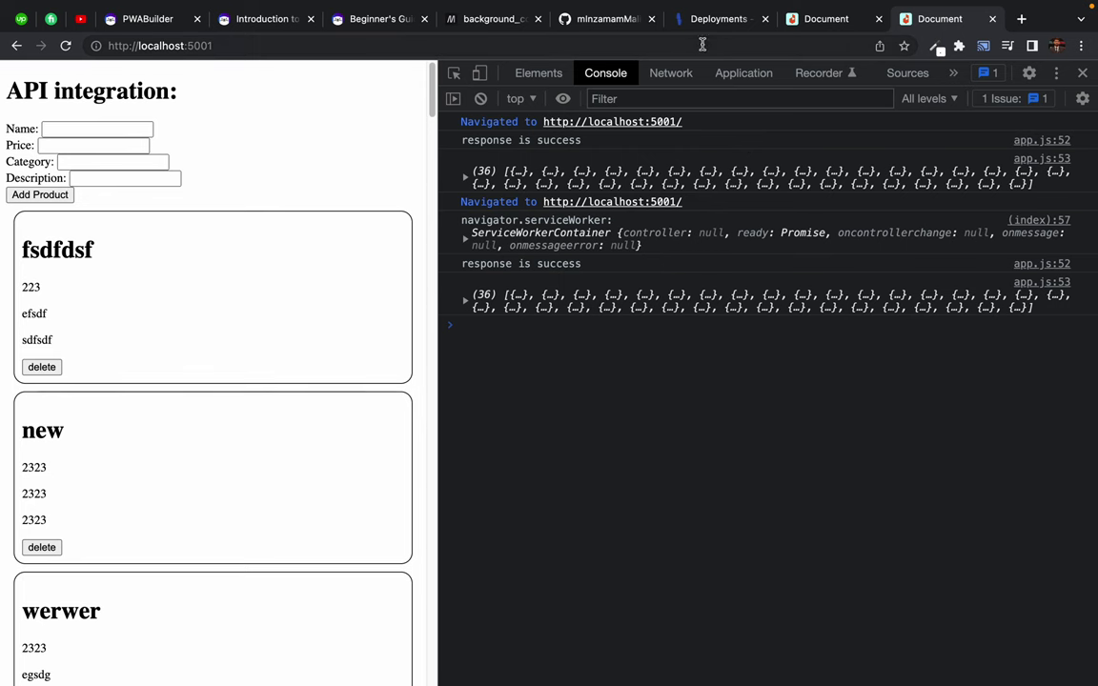
- Switch to VS Code and shorten the service worker path in the register call to 'pwa/sw.js'
{"action": "key", "text": "super+Tab"}
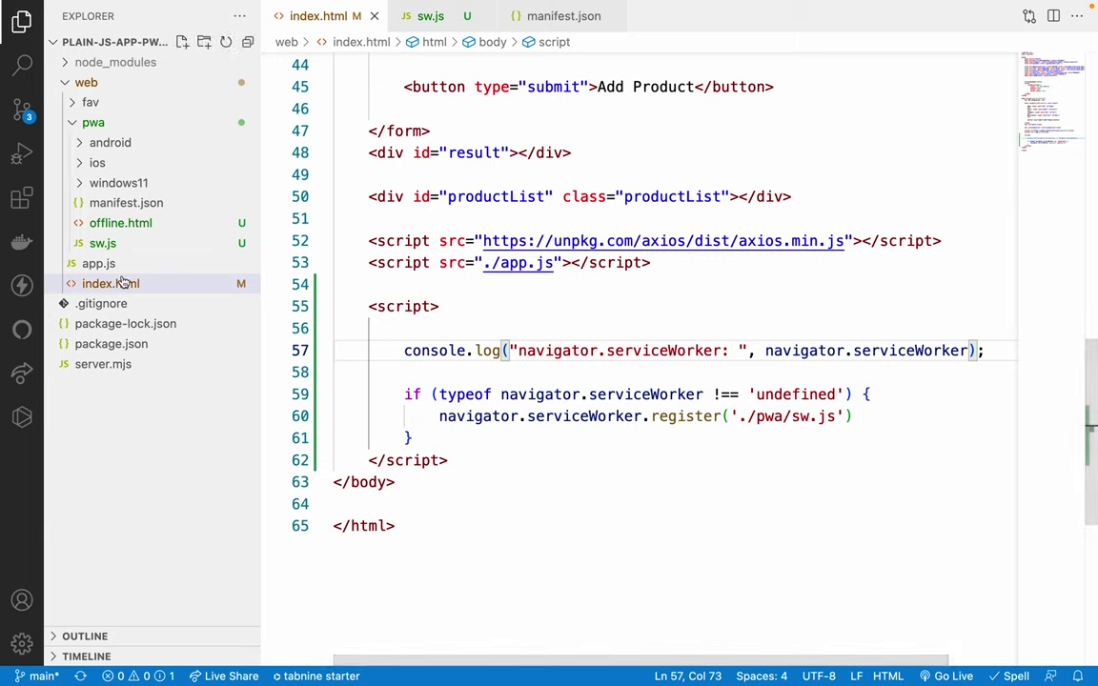
{"action": "left_click", "coordinate": [755, 418]}
{"action": "key", "text": "BackSpace"}
{"action": "key", "text": "BackSpace"}
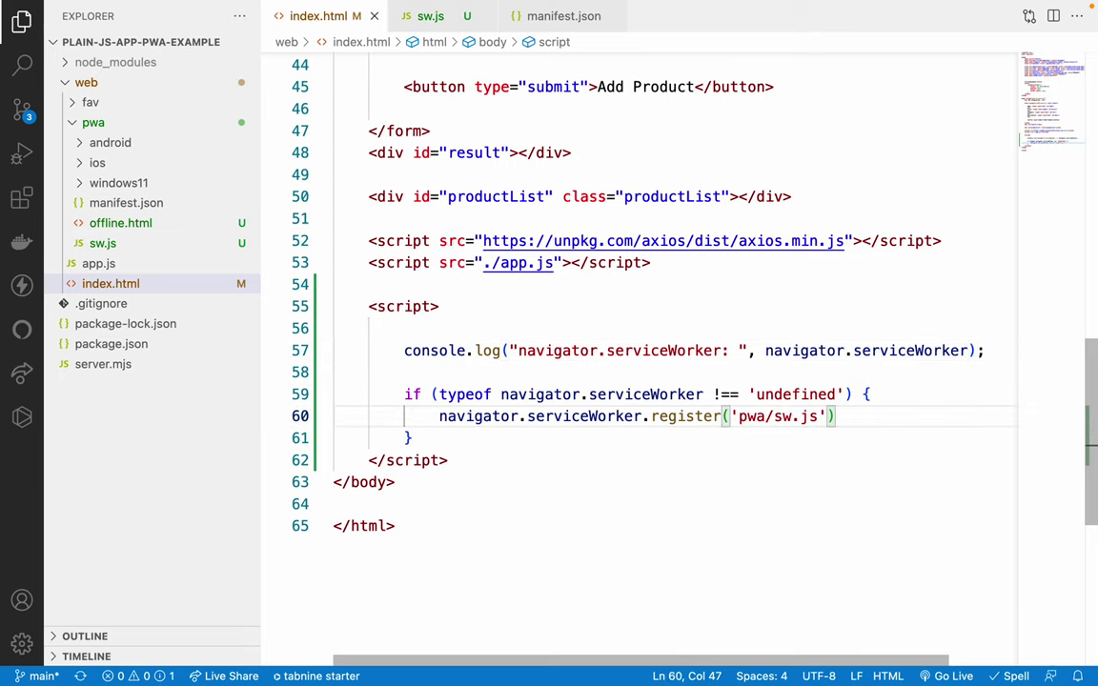
- Switch to Chrome, clear the network log and reload localhost:5001 to inspect which files are requested
{"action": "key", "text": "ctrl+Left"}
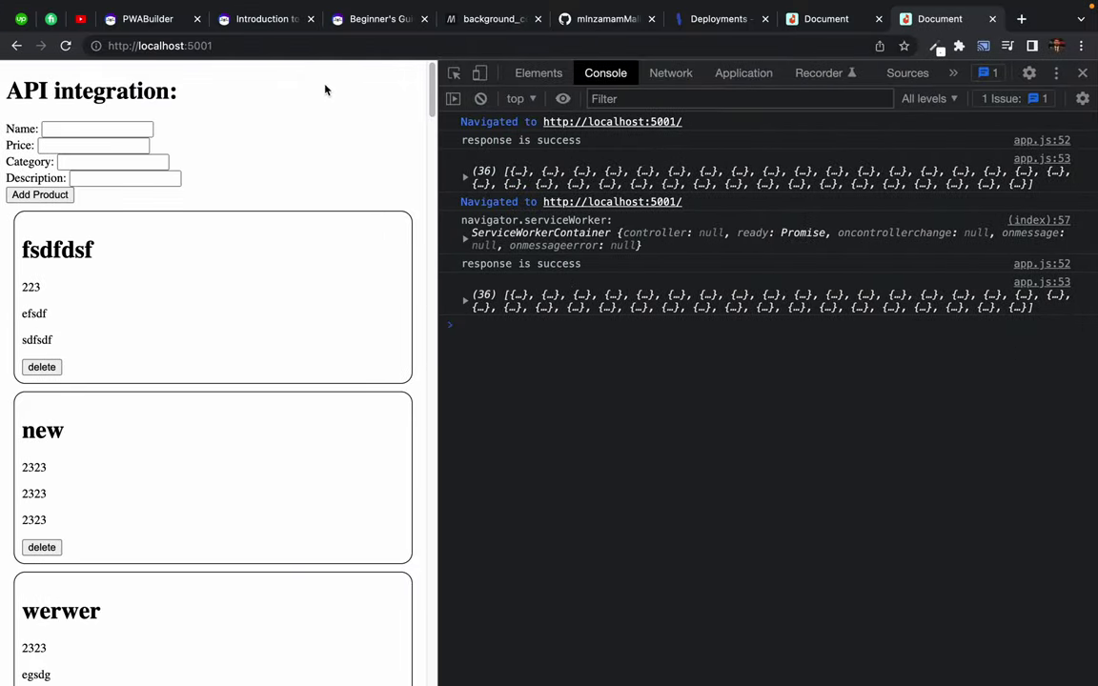
{"action": "left_click", "coordinate": [672, 76]}
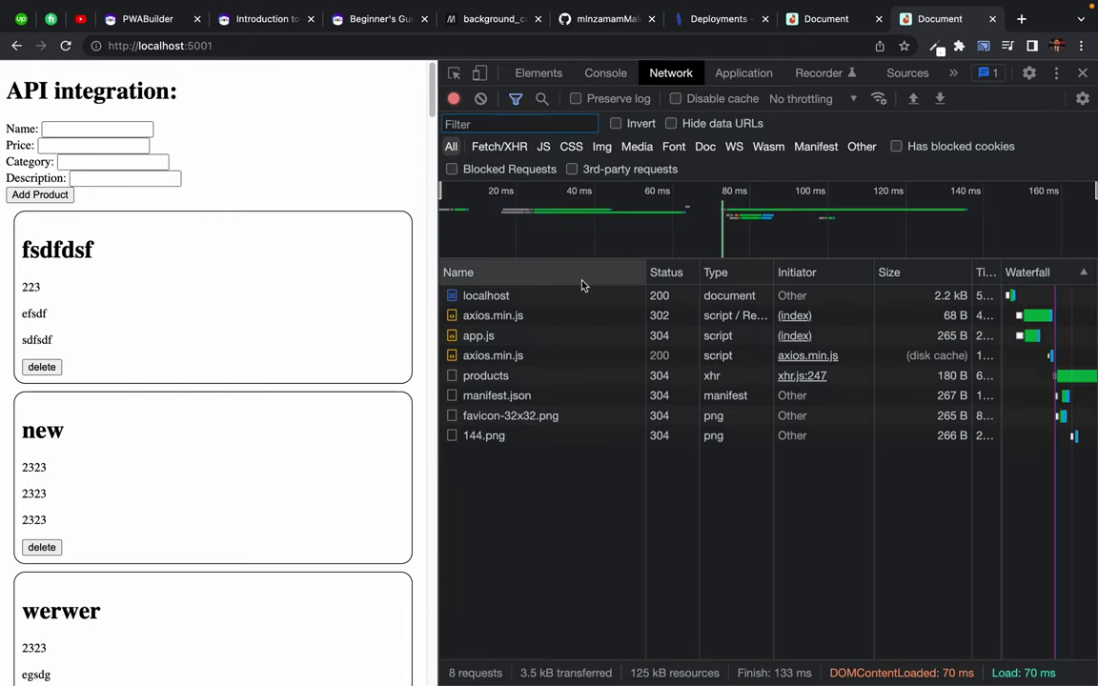
{"action": "left_click", "coordinate": [480, 99]}
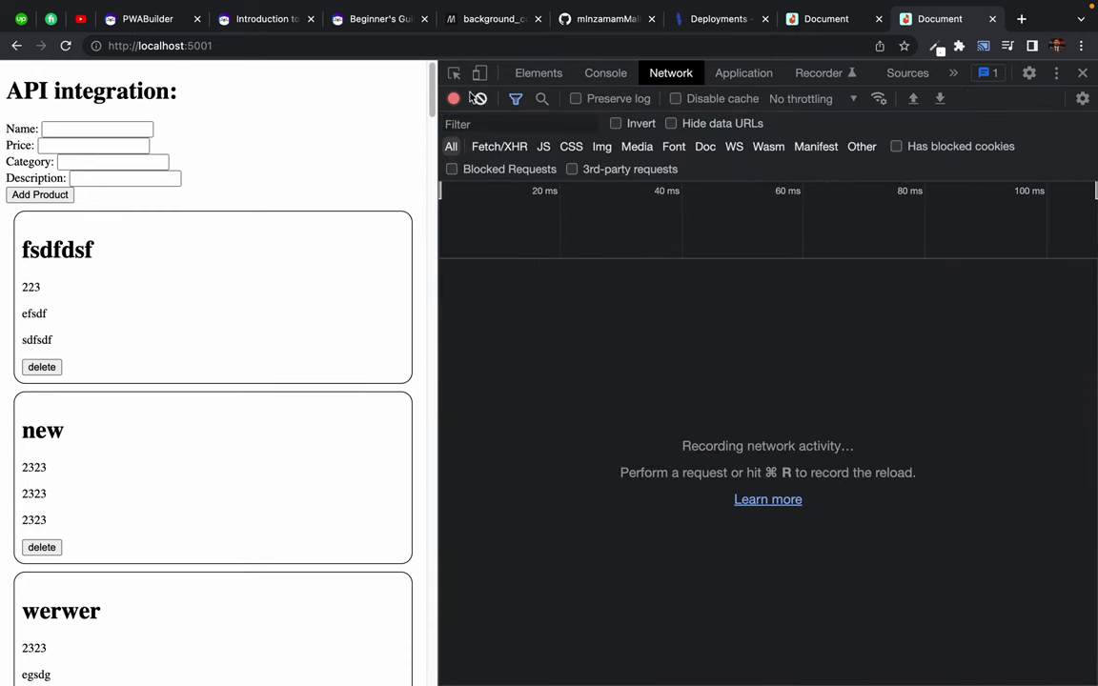
{"action": "left_click", "coordinate": [62, 47]}
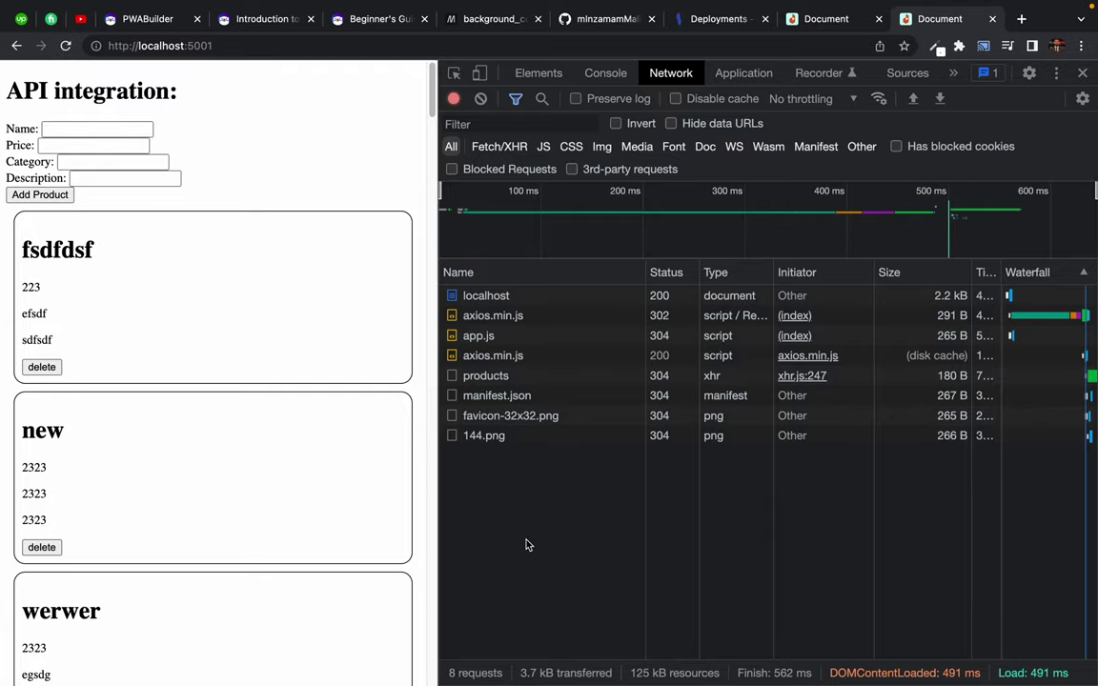
- Switch to VS Code and compare the register call's path in index.html with the contents of the pwa folder
{"action": "key", "text": "ctrl+Left"}
{"action": "key", "text": "ctrl+Right"}
{"action": "key", "text": "ctrl+Right"}
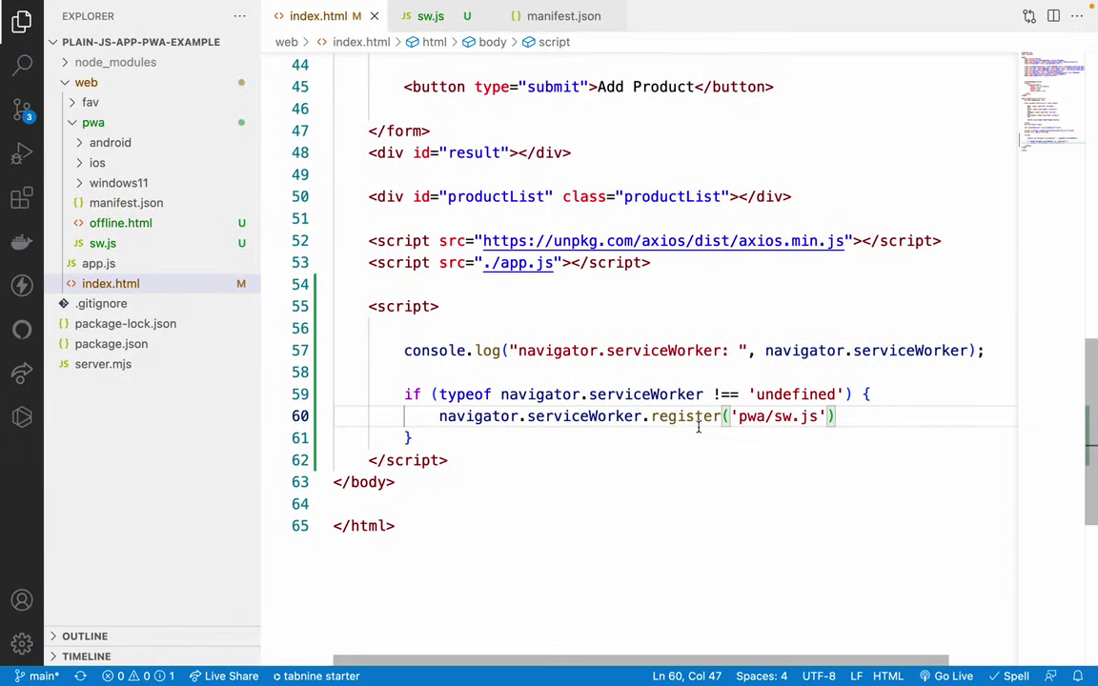
{"action": "double_click", "coordinate": [686, 416]}
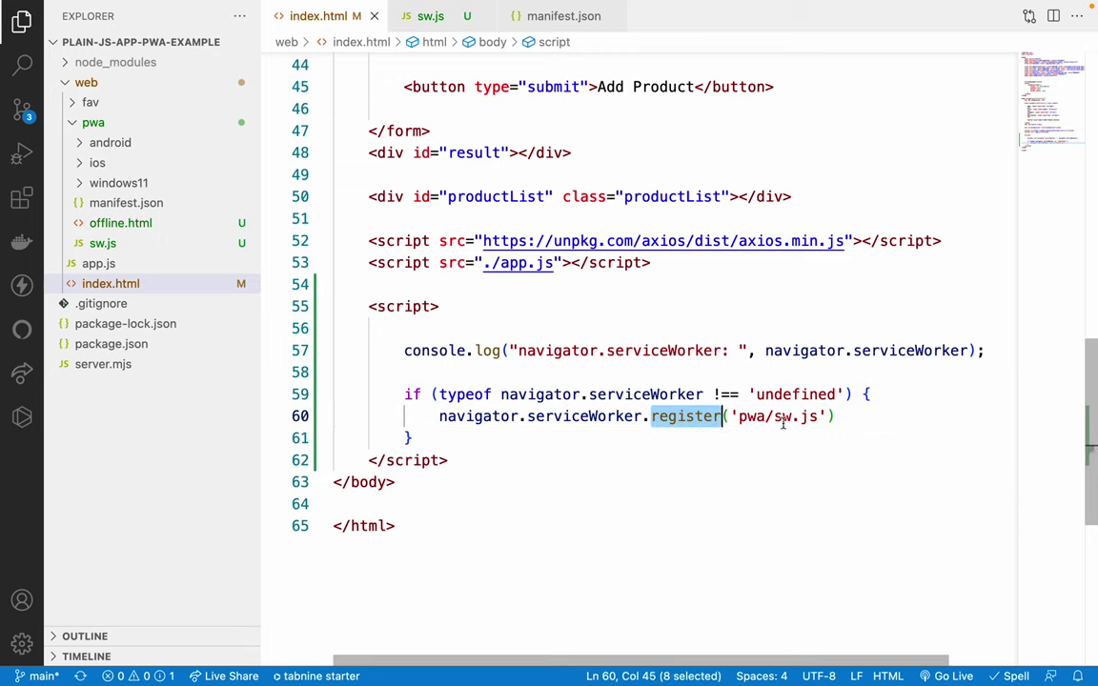
{"action": "double_click", "coordinate": [783, 417]}
{"action": "left_click", "coordinate": [641, 395]}
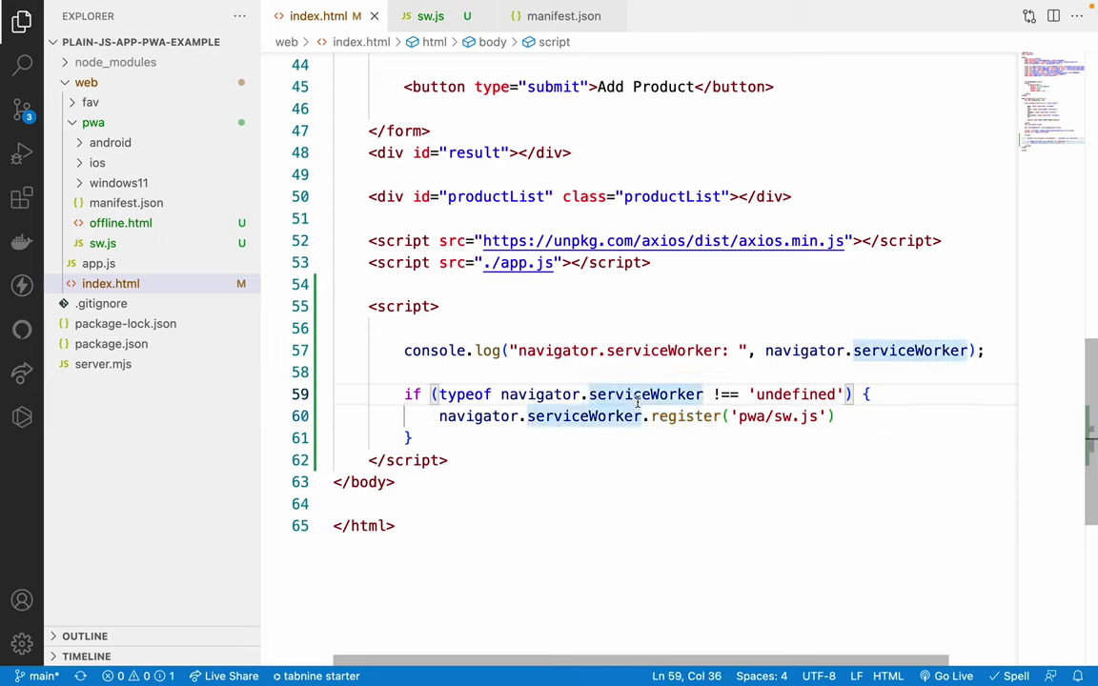
{"action": "left_click", "coordinate": [382, 242]}
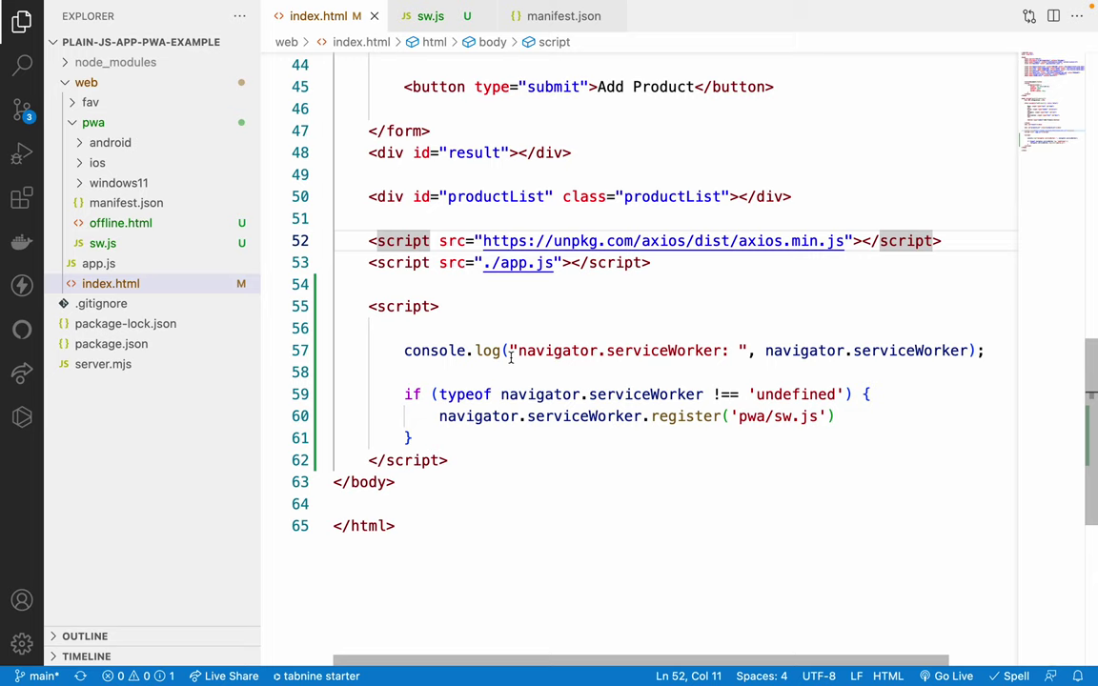
{"action": "left_click", "coordinate": [72, 125]}
{"action": "left_click", "coordinate": [73, 128]}
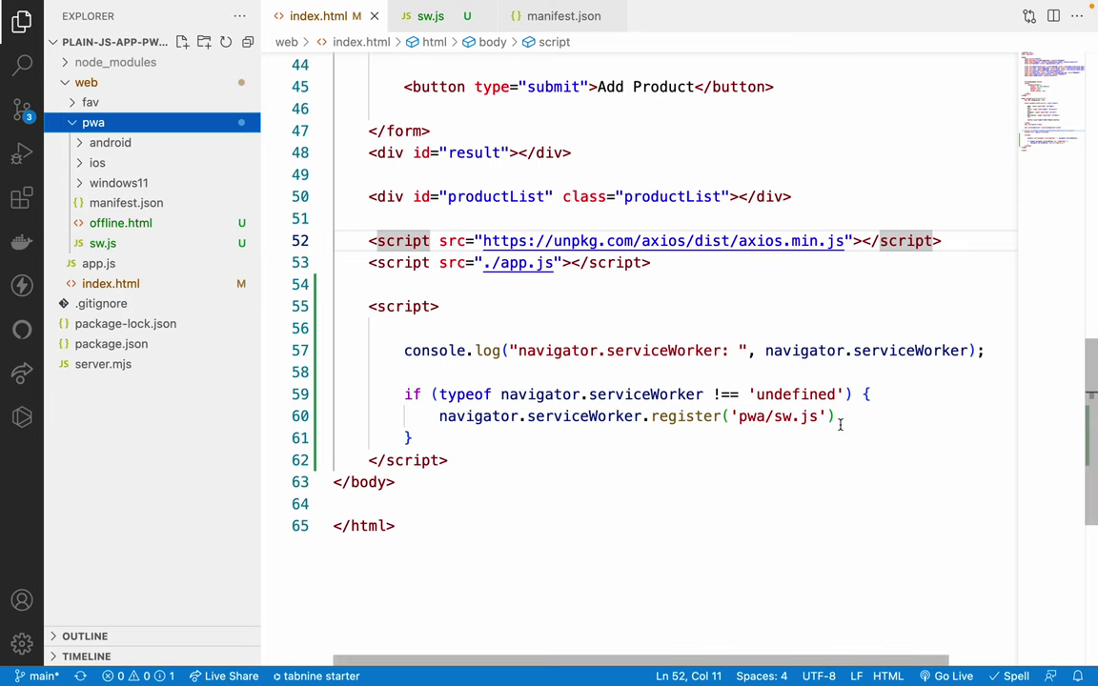
- Open sw.js and read through its cache name, offline fallback page and event listeners
{"action": "left_click", "coordinate": [137, 244]}
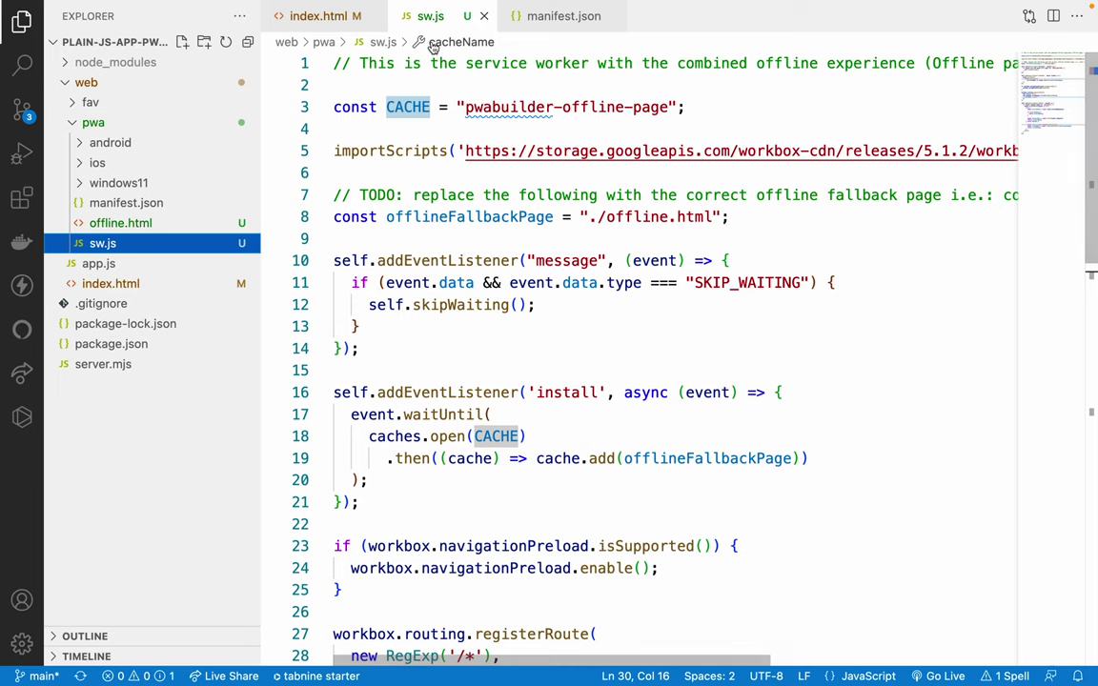
{"action": "left_click_drag", "start_coordinate": [392, 159], "coordinate": [473, 261]}
{"action": "left_click", "coordinate": [492, 260]}
{"action": "scroll", "coordinate": [482, 306], "scroll_direction": "down", "scroll_amount": 5}
{"action": "scroll", "coordinate": [484, 306], "scroll_direction": "down", "scroll_amount": 10}
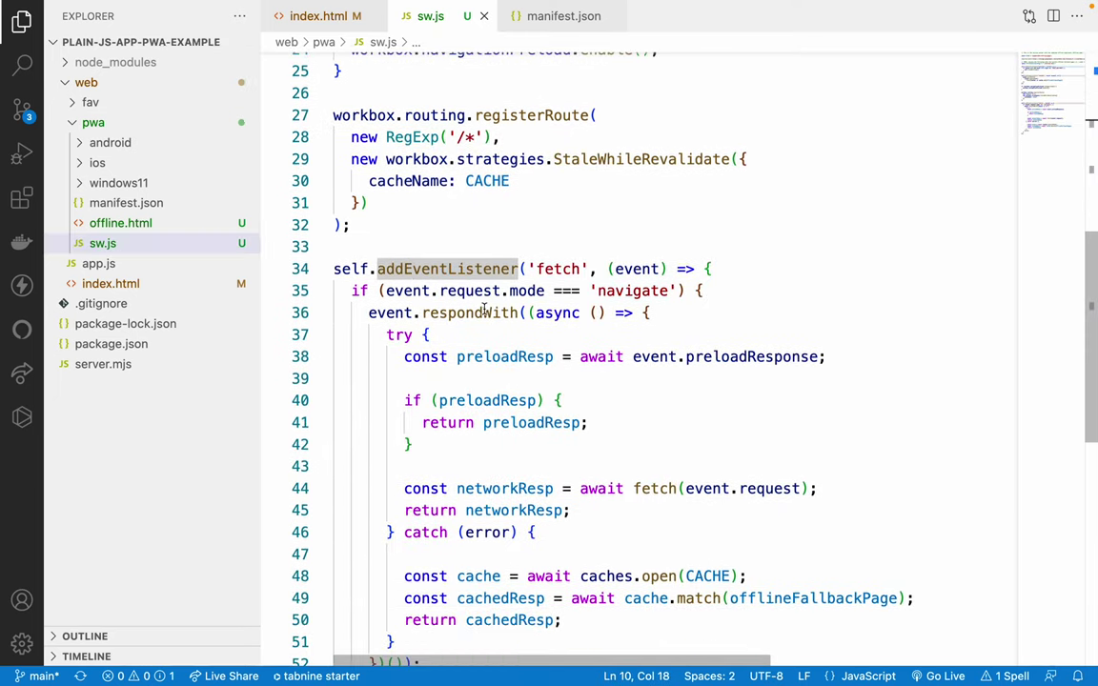
{"action": "scroll", "coordinate": [484, 307], "scroll_direction": "up", "scroll_amount": 5}
{"action": "scroll", "coordinate": [484, 307], "scroll_direction": "up", "scroll_amount": 10}
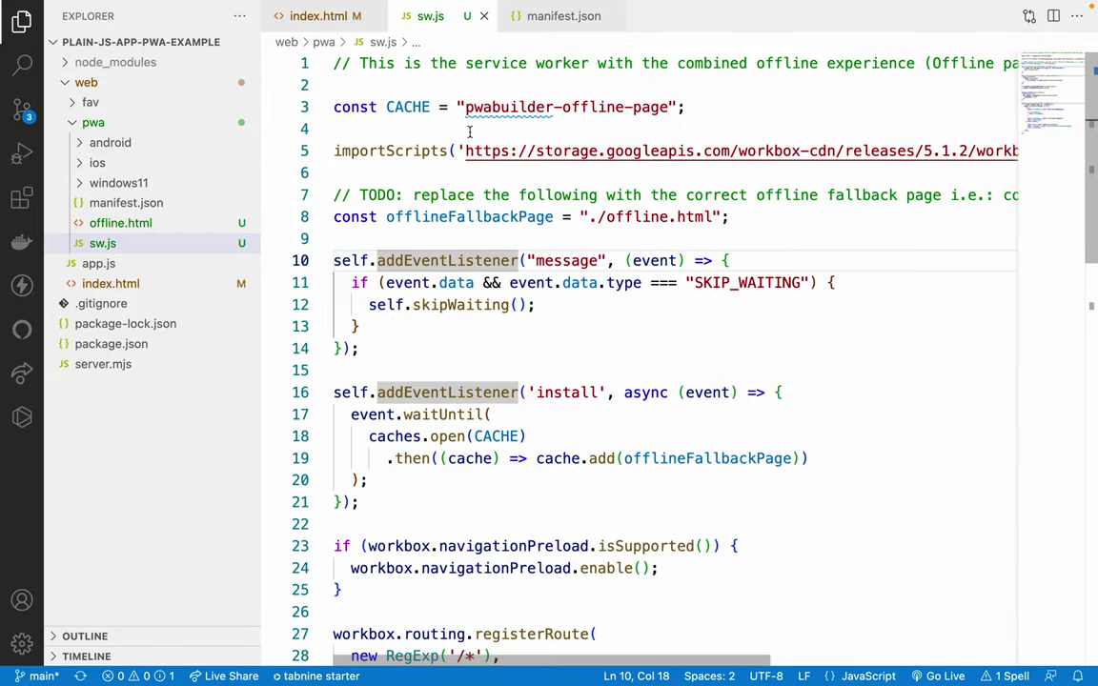
- Close the sw.js and manifest.json files, keeping index.html open
{"action": "left_click", "coordinate": [483, 16]}
{"action": "left_click", "coordinate": [445, 16]}
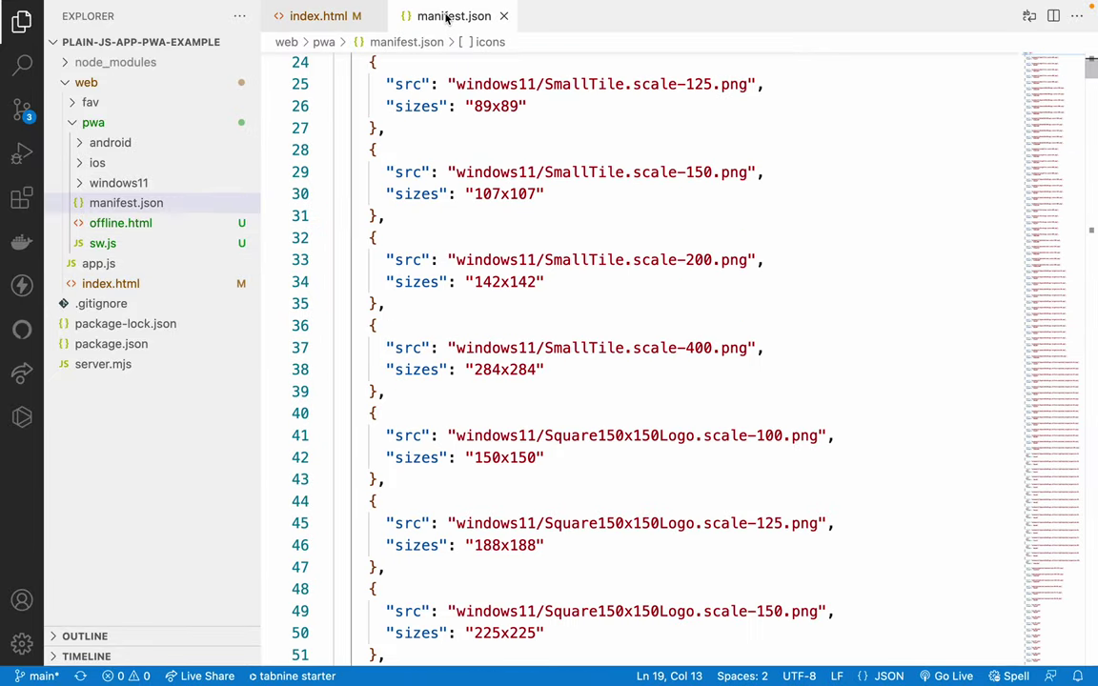
{"action": "left_click", "coordinate": [504, 16]}
- Examine the navigator.serviceWorker references in the console.log line of the index.html script
{"action": "left_click_drag", "start_coordinate": [386, 130], "coordinate": [492, 305]}
{"action": "left_click", "coordinate": [492, 305]}
{"action": "key", "text": "Down"}
{"action": "key", "text": "Down"}
{"action": "key", "text": "ctrl+Right"}
{"action": "key", "text": "ctrl+Right"}
{"action": "key", "text": "ctrl+Right"}
{"action": "key", "text": "Right"}
{"action": "key", "text": "shift+Right"}
{"action": "key", "text": "shift+Right"}
{"action": "key", "text": "shift+Right"}
{"action": "key", "text": "shift+Right"}
{"action": "key", "text": "shift+Right"}
{"action": "key", "text": "shift+Right"}
{"action": "key", "text": "shift+Right"}
{"action": "key", "text": "shift+Right"}
{"action": "key", "text": "shift+Right"}
{"action": "key", "text": "shift+Right"}
{"action": "key", "text": "shift+Right"}
{"action": "key", "text": "shift+Right"}
{"action": "key", "text": "shift+Right"}
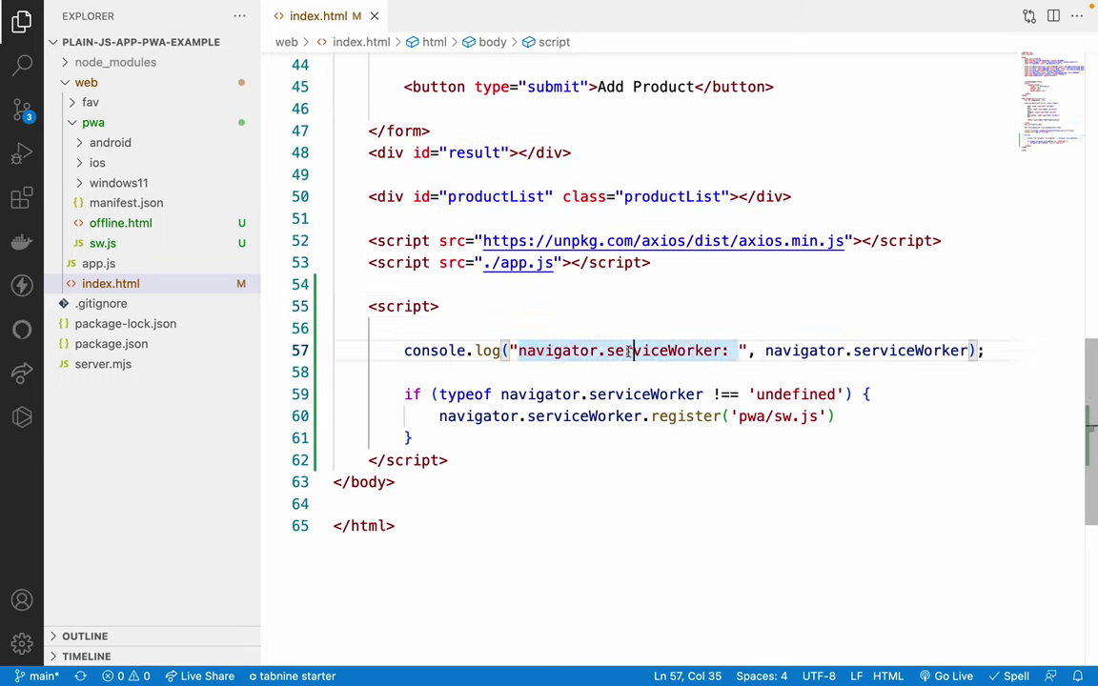
{"action": "left_click", "coordinate": [577, 307]}
{"action": "double_click", "coordinate": [648, 351]}
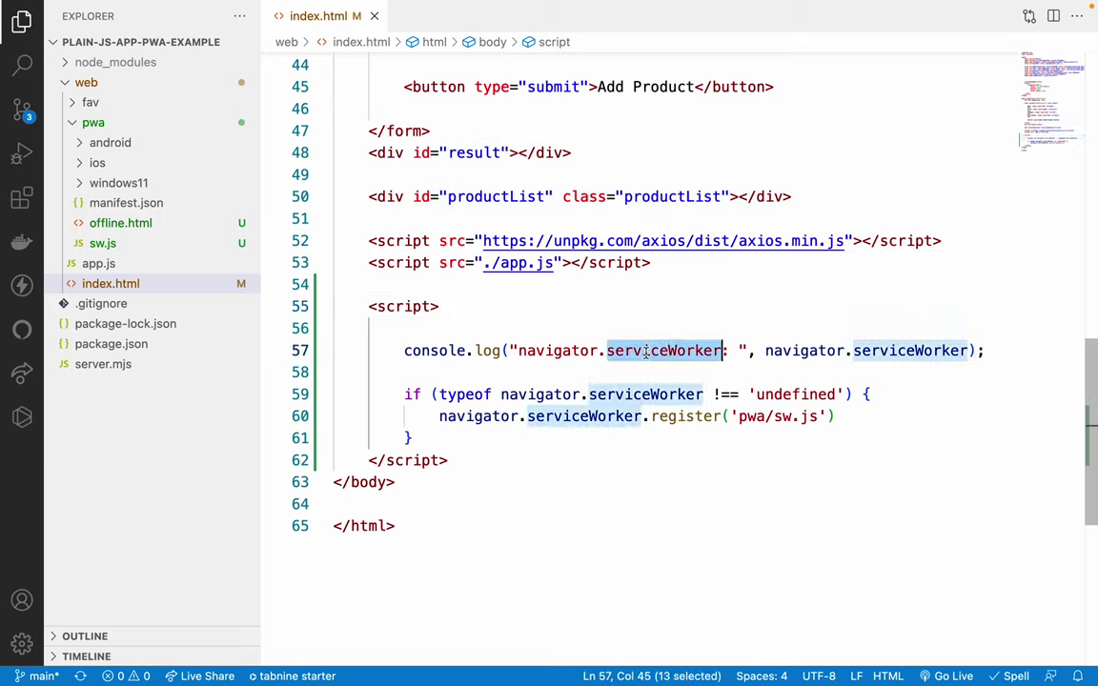
{"action": "double_click", "coordinate": [576, 351]}
{"action": "double_click", "coordinate": [650, 353]}
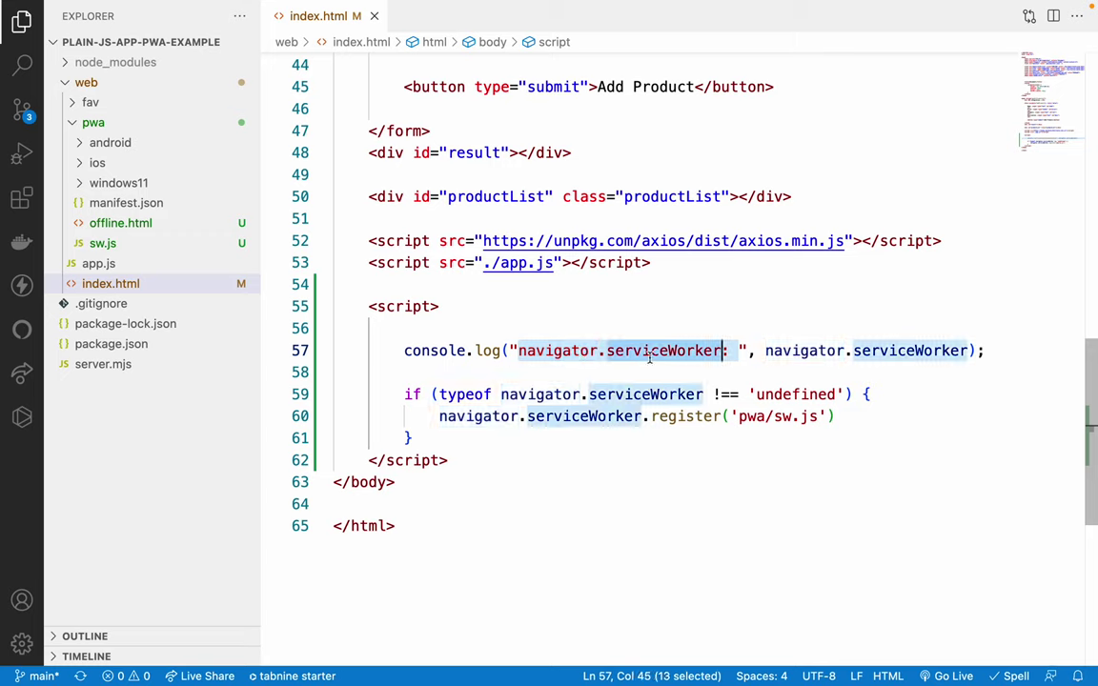
{"action": "double_click", "coordinate": [792, 351]}
{"action": "double_click", "coordinate": [905, 351]}
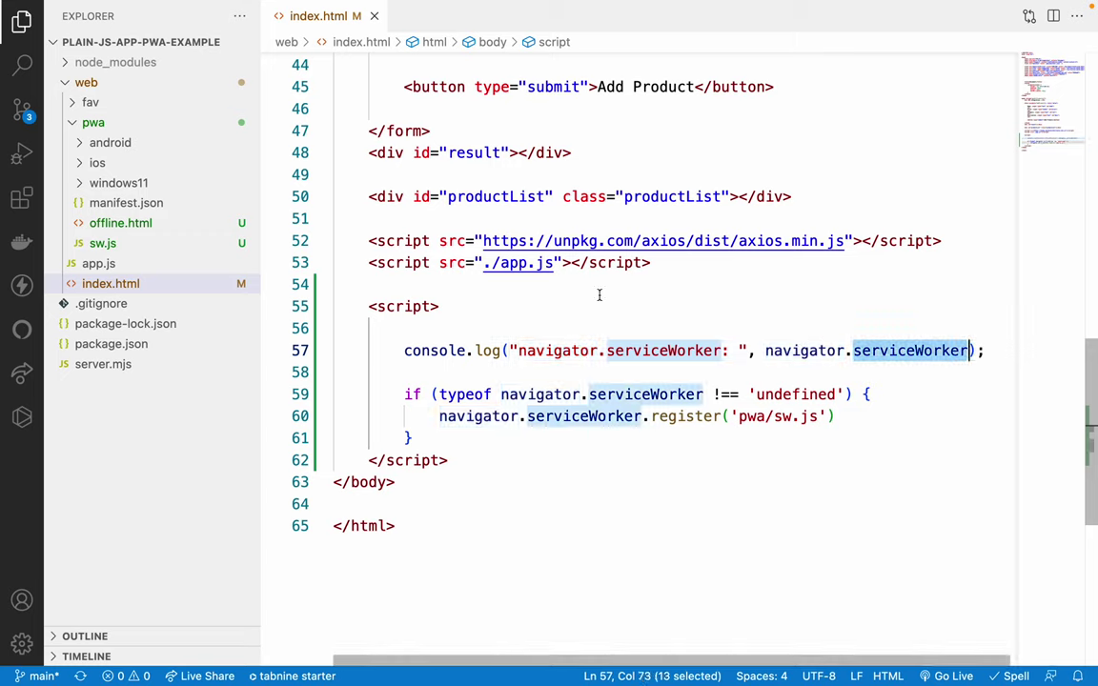
- Copy navigator.serviceWorker.register from index.html, search Google for it in a new Chrome tab and open the MDN ServiceWorkerContainer.register() result
{"action": "left_click_drag", "start_coordinate": [438, 417], "coordinate": [724, 416]}
{"action": "key", "text": "super+c"}
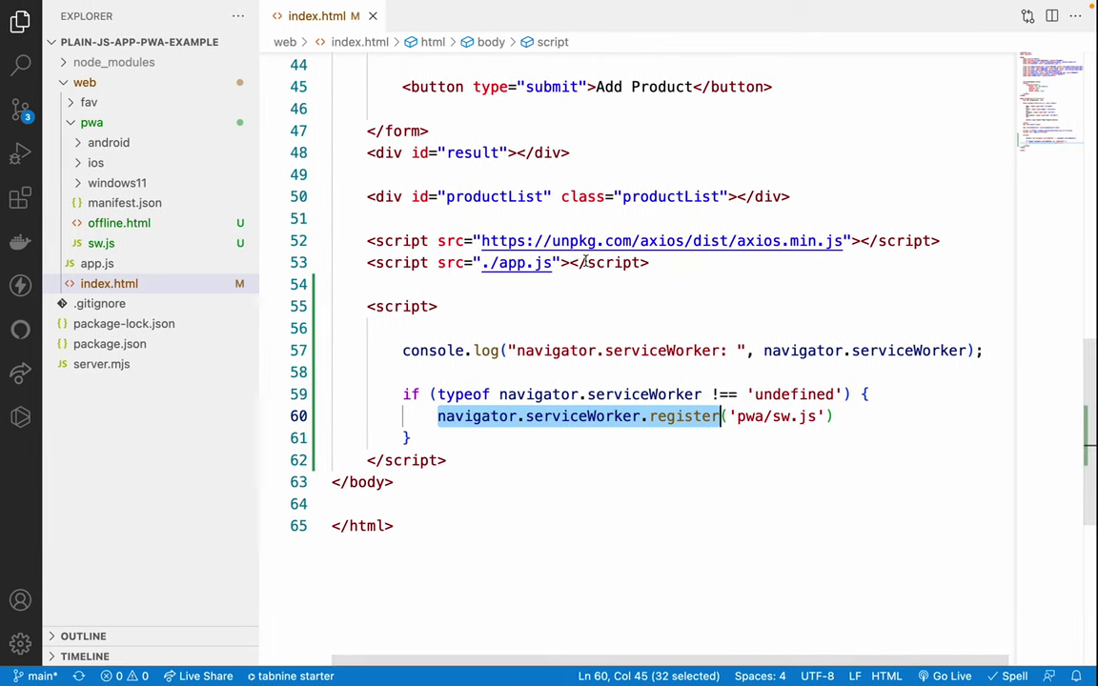
{"action": "key", "text": "super+Tab"}
{"action": "key", "text": "super+t"}
{"action": "key", "text": "super+v"}
{"action": "key", "text": "Return"}
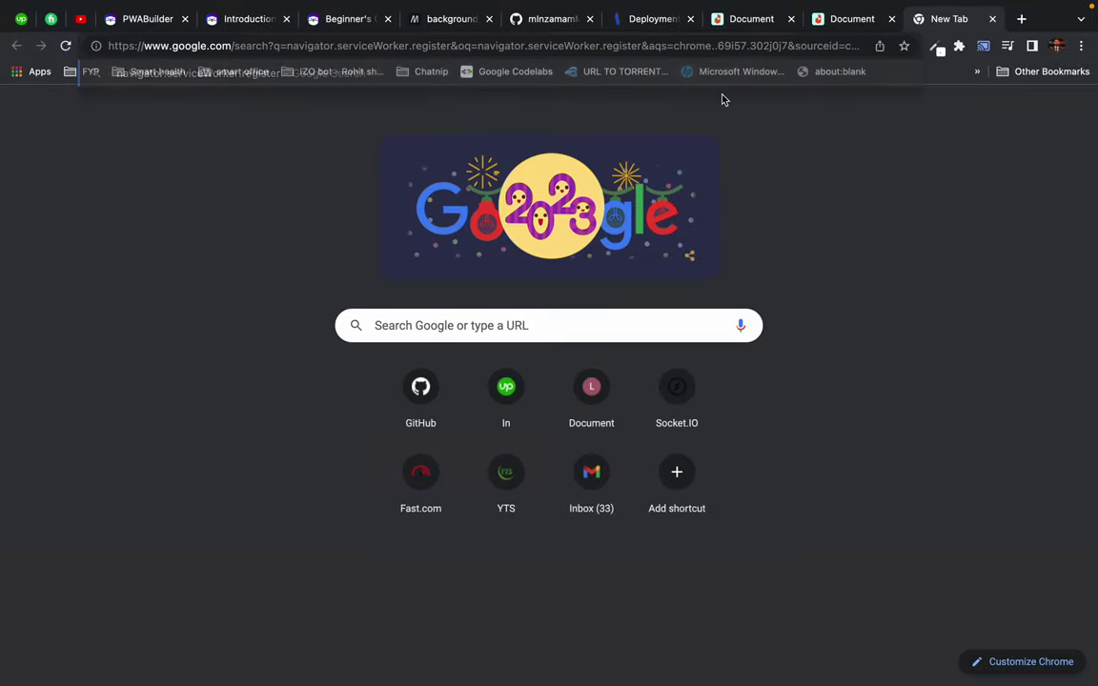
{"action": "left_click", "coordinate": [214, 224]}
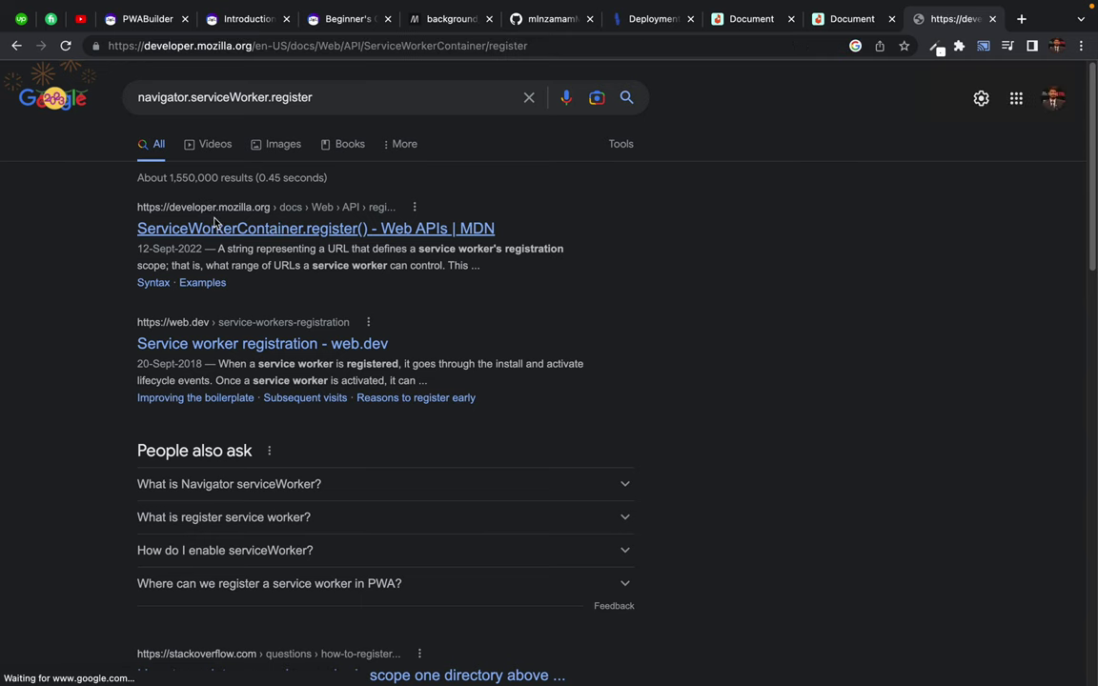
- Read the MDN register() syntax and parameters and copy the example's navigator.serviceWorker.register('/sw.js').then(...) block with its success and error callbacks
{"action": "scroll", "coordinate": [370, 455], "scroll_direction": "down", "scroll_amount": 3}
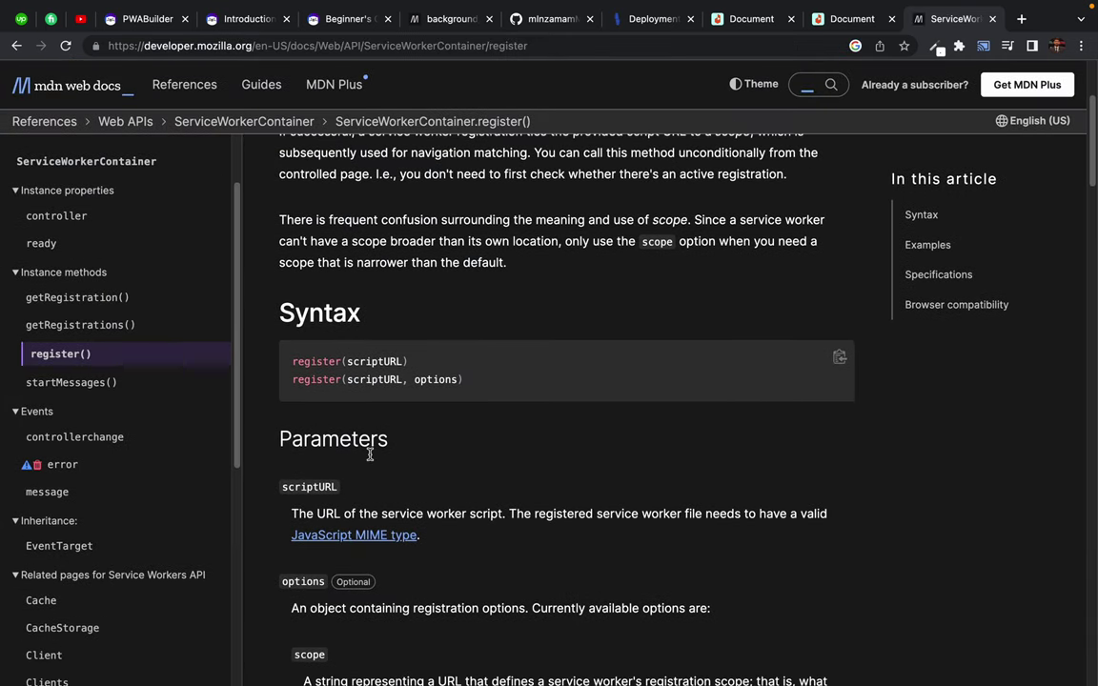
{"action": "double_click", "coordinate": [425, 378]}
{"action": "left_click", "coordinate": [424, 378]}
{"action": "scroll", "coordinate": [424, 470], "scroll_direction": "down", "scroll_amount": 3}
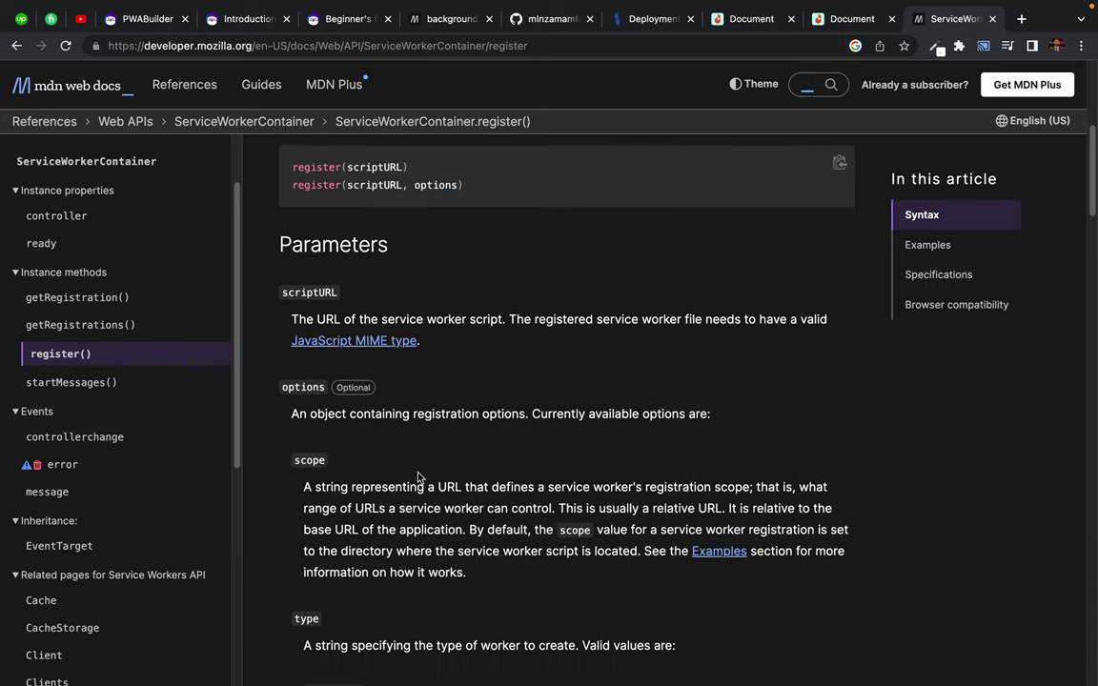
{"action": "scroll", "coordinate": [418, 476], "scroll_direction": "down", "scroll_amount": 10}
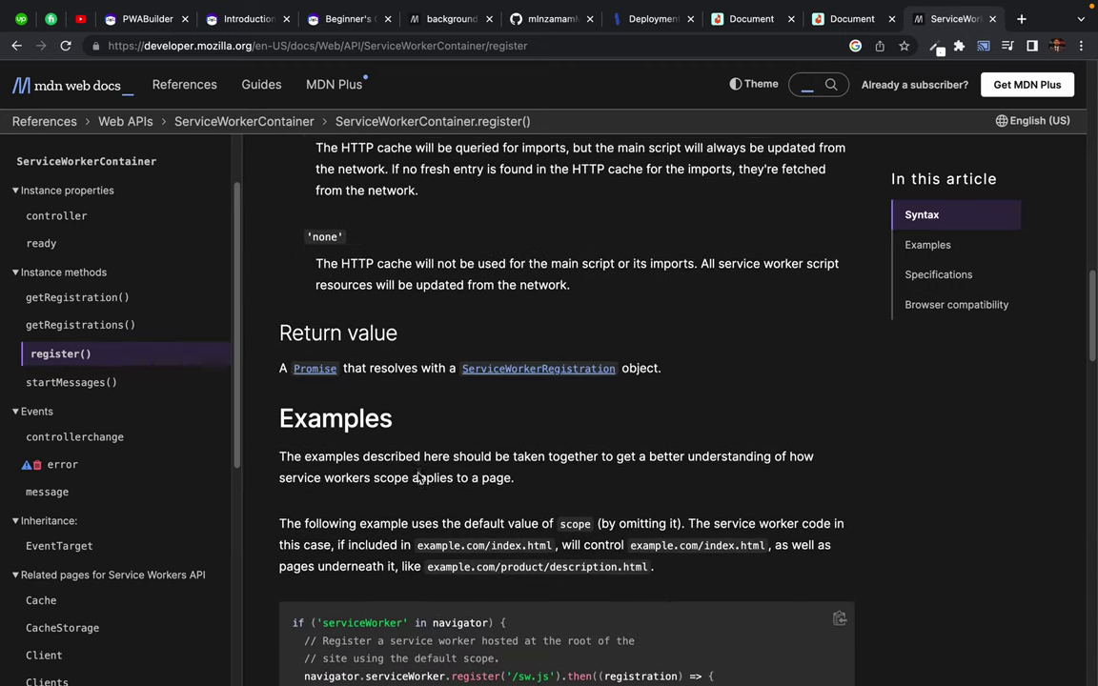
{"action": "scroll", "coordinate": [418, 473], "scroll_direction": "down", "scroll_amount": 2}
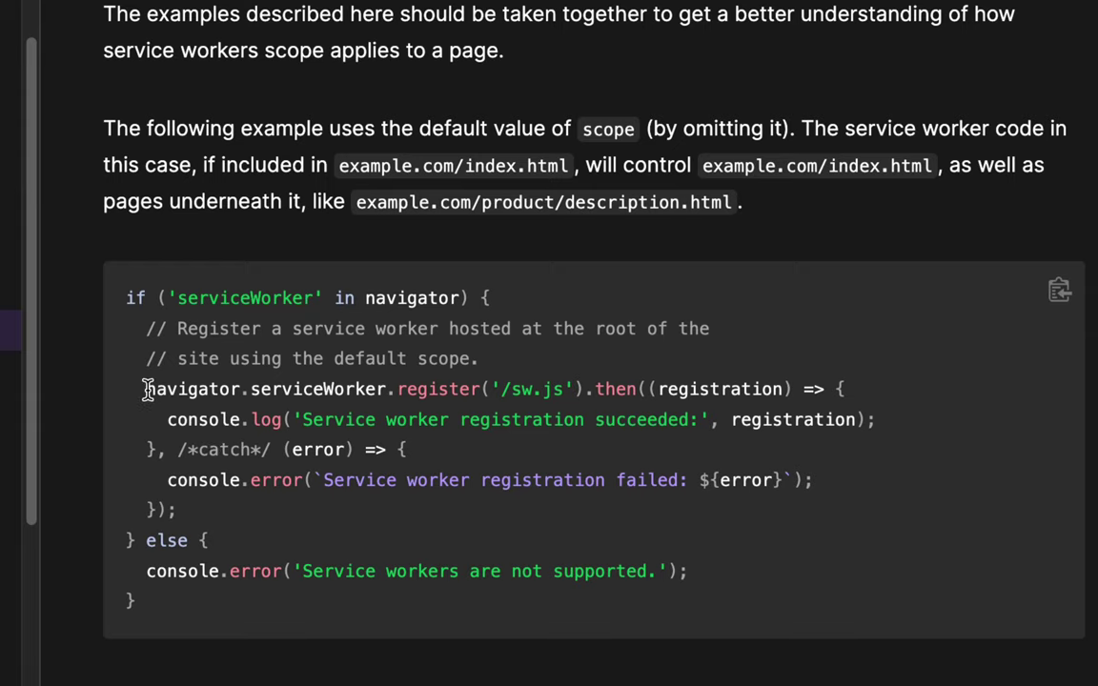
{"action": "left_click_drag", "start_coordinate": [147, 391], "coordinate": [202, 510]}
{"action": "key", "text": "super+c"}
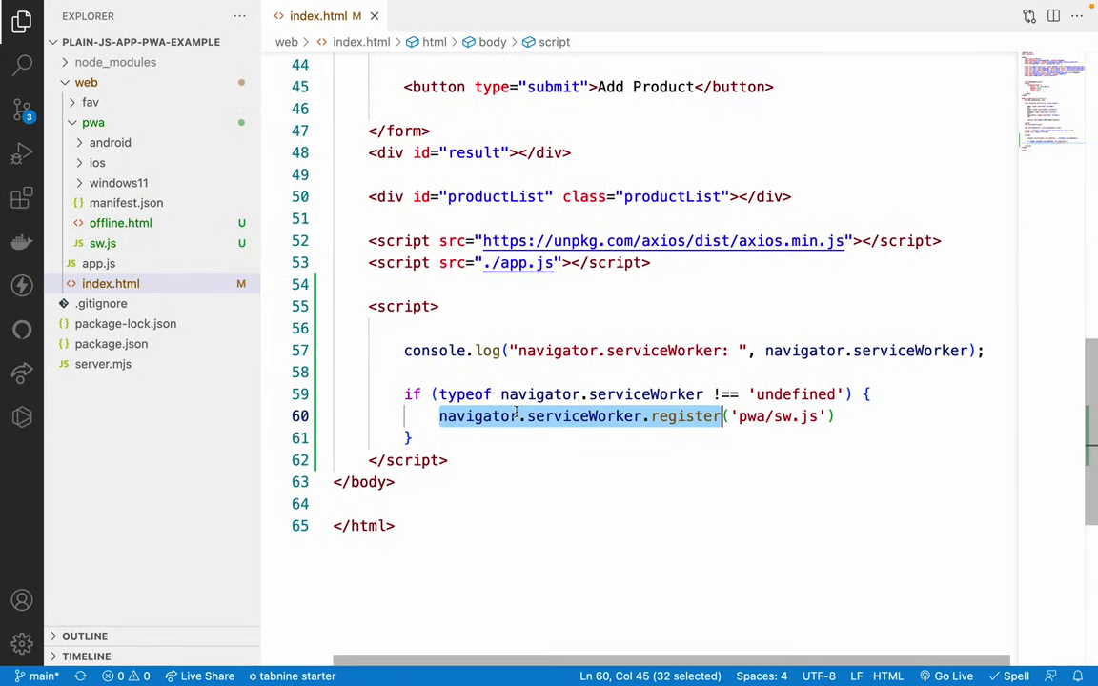
- Paste the copied registration block below the existing register call in the index.html script in VS Code and format the file
{"action": "key", "text": "End"}
{"action": "key", "text": "Return"}
{"action": "key", "text": "Return"}
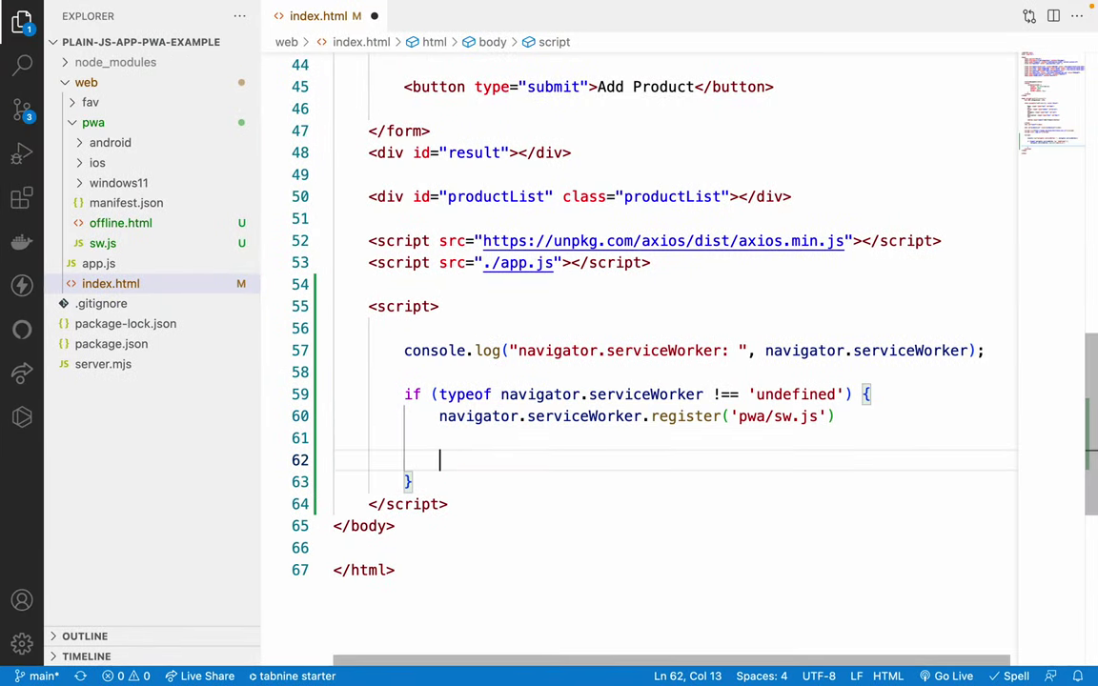
{"action": "key", "text": "super+v"}
{"action": "key", "text": "shift+alt+f"}
{"action": "scroll", "coordinate": [723, 466], "scroll_direction": "down", "scroll_amount": 3}
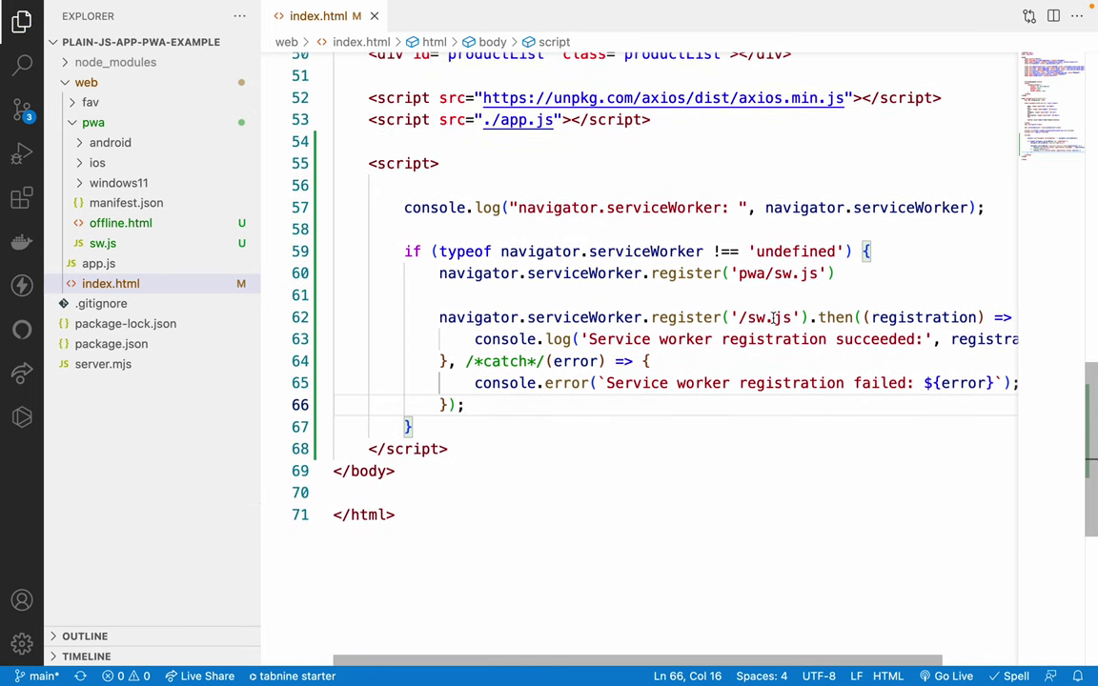
- Change the pasted block's script path to 'pwa/sw.js', delete the older plain register line above it and save index.html
{"action": "left_click", "coordinate": [734, 317]}
{"action": "type", "text": "pwa"}
{"action": "triple_click", "coordinate": [725, 272]}
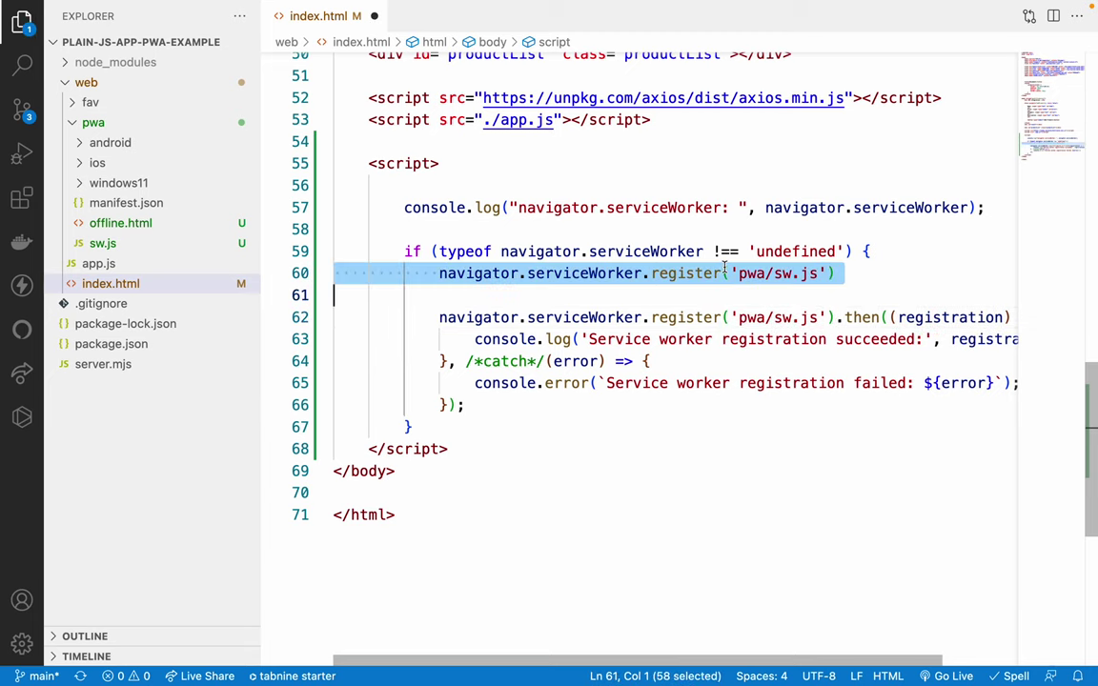
{"action": "key", "text": "BackSpace"}
{"action": "scroll", "coordinate": [753, 312], "scroll_direction": "down", "scroll_amount": 1}
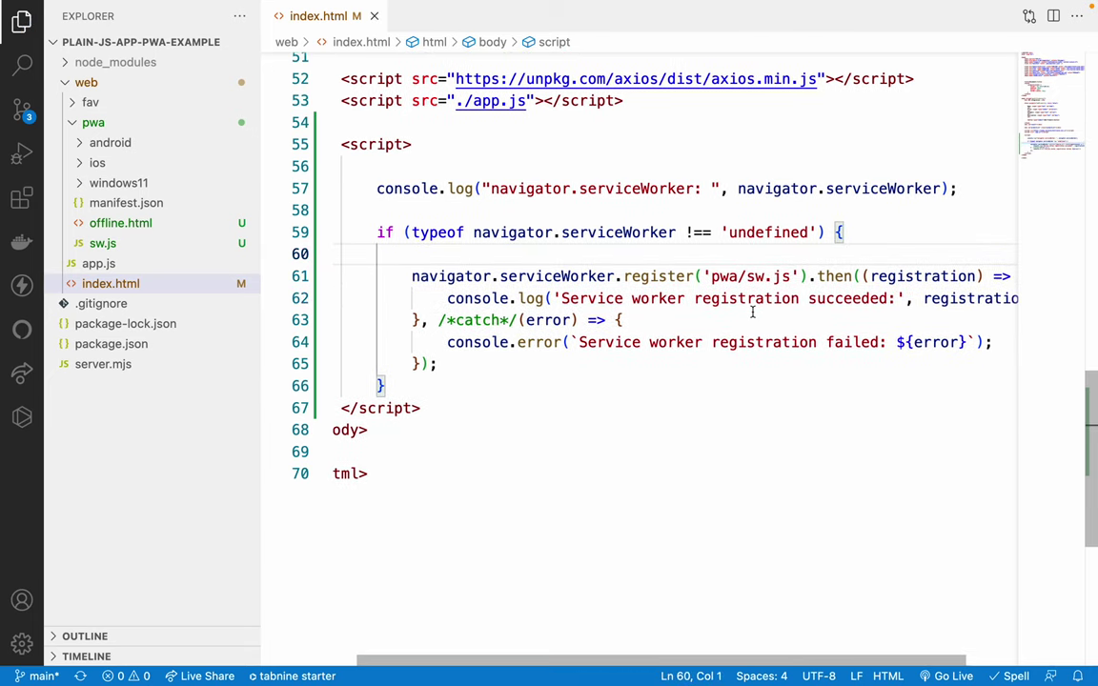
- Review the success and error logging lines of the new service worker registration block in index.html
{"action": "triple_click", "coordinate": [751, 310]}
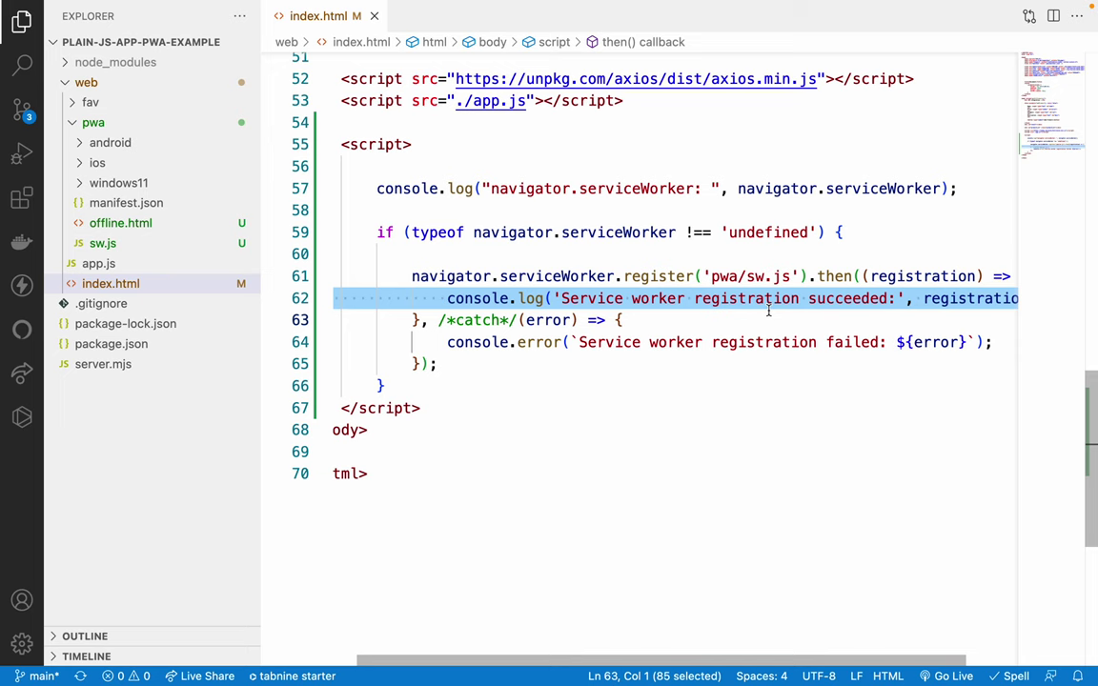
{"action": "scroll", "coordinate": [768, 309], "scroll_direction": "right", "scroll_amount": 2}
{"action": "scroll", "coordinate": [768, 309], "scroll_direction": "up", "scroll_amount": 1}
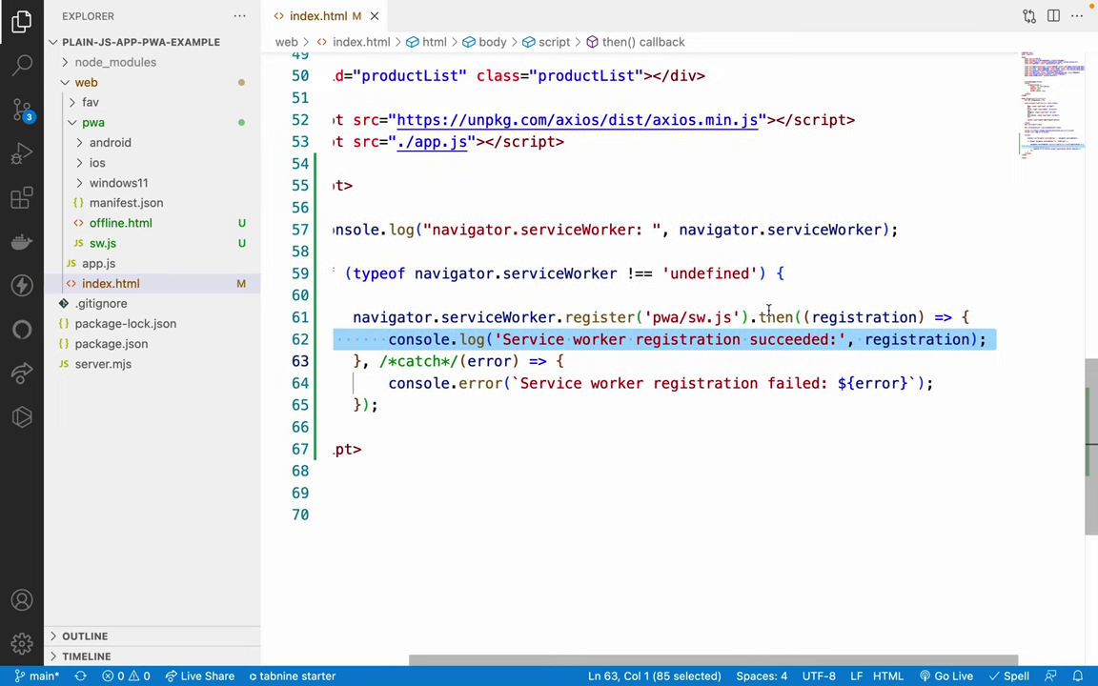
{"action": "scroll", "coordinate": [768, 310], "scroll_direction": "left", "scroll_amount": 3}
{"action": "left_click", "coordinate": [640, 295]}
{"action": "left_click", "coordinate": [503, 274]}
{"action": "left_click", "coordinate": [598, 383]}
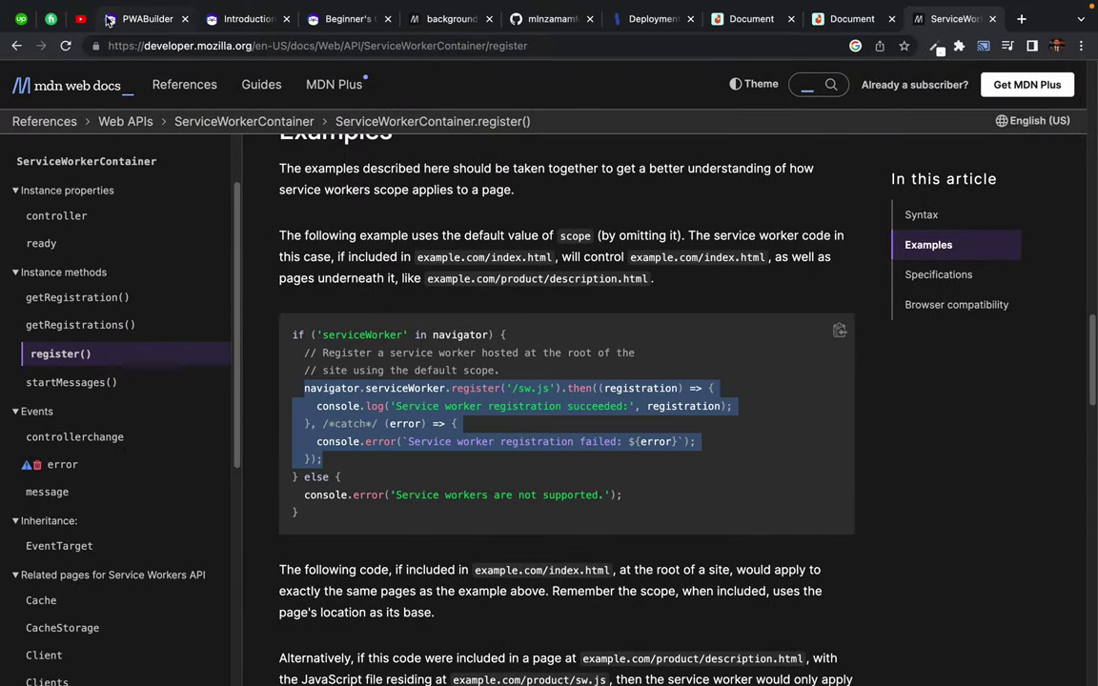
- Switch to Chrome, close the duplicate localhost:5001 tab and reload the remaining one
{"action": "left_click", "coordinate": [121, 19]}
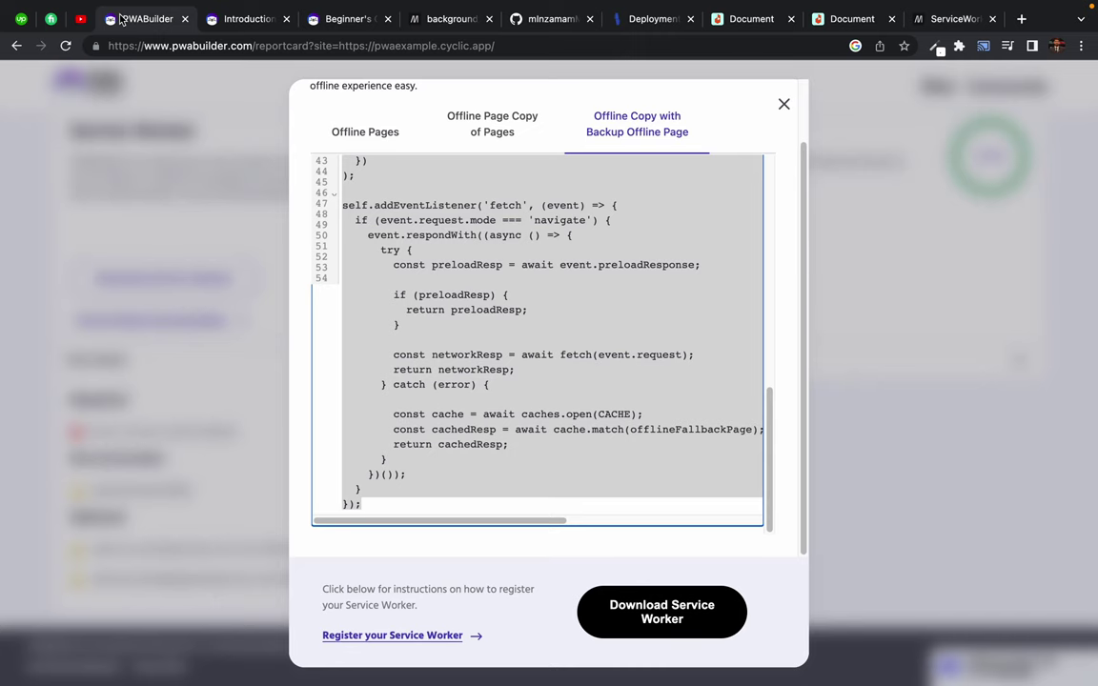
{"action": "left_click", "coordinate": [415, 19]}
{"action": "left_click", "coordinate": [522, 19]}
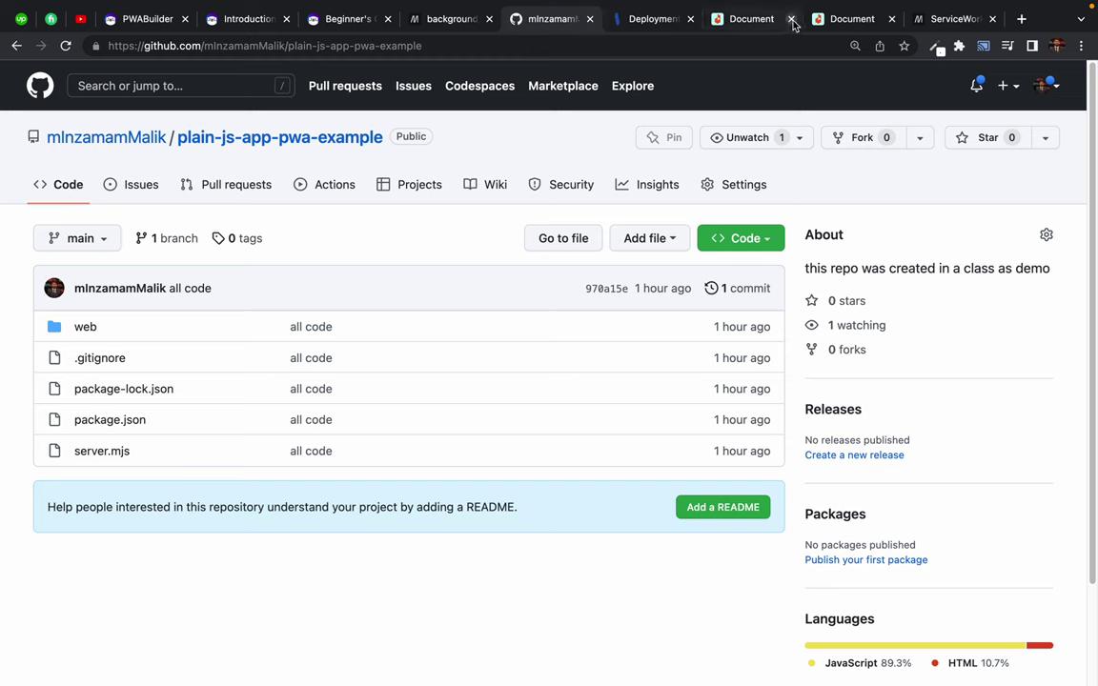
{"action": "left_click", "coordinate": [953, 19]}
{"action": "left_click", "coordinate": [751, 19]}
{"action": "left_click", "coordinate": [825, 19]}
{"action": "left_click", "coordinate": [772, 19]}
{"action": "middle_click", "coordinate": [749, 21]}
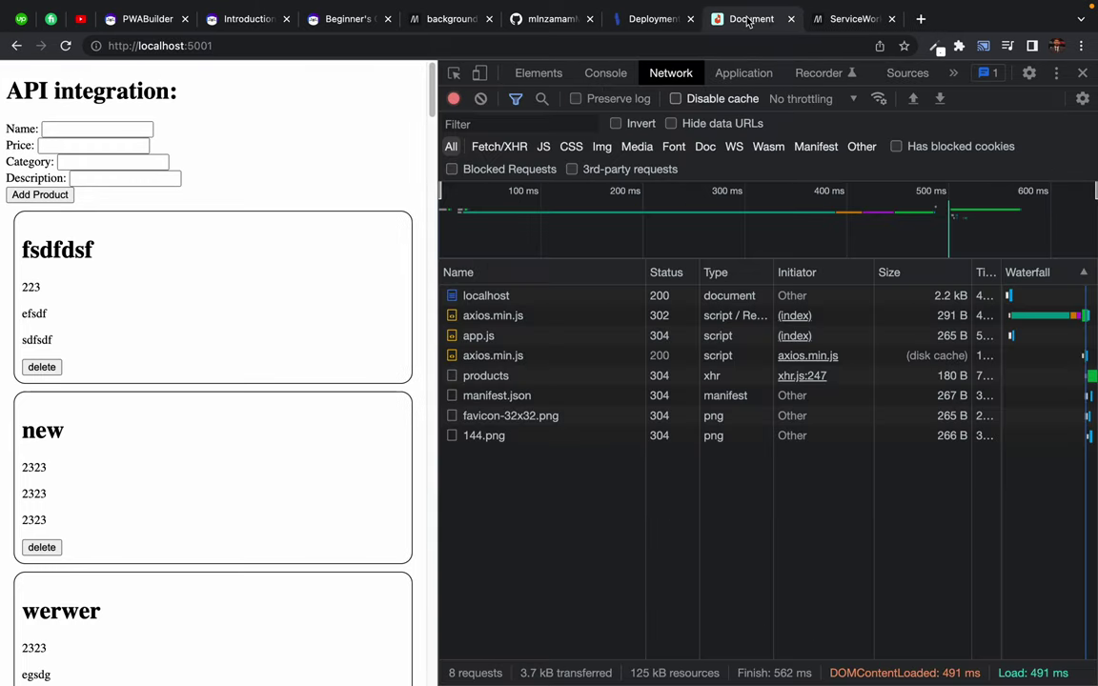
{"action": "right_click", "coordinate": [68, 52]}
{"action": "left_click", "coordinate": [114, 111]}
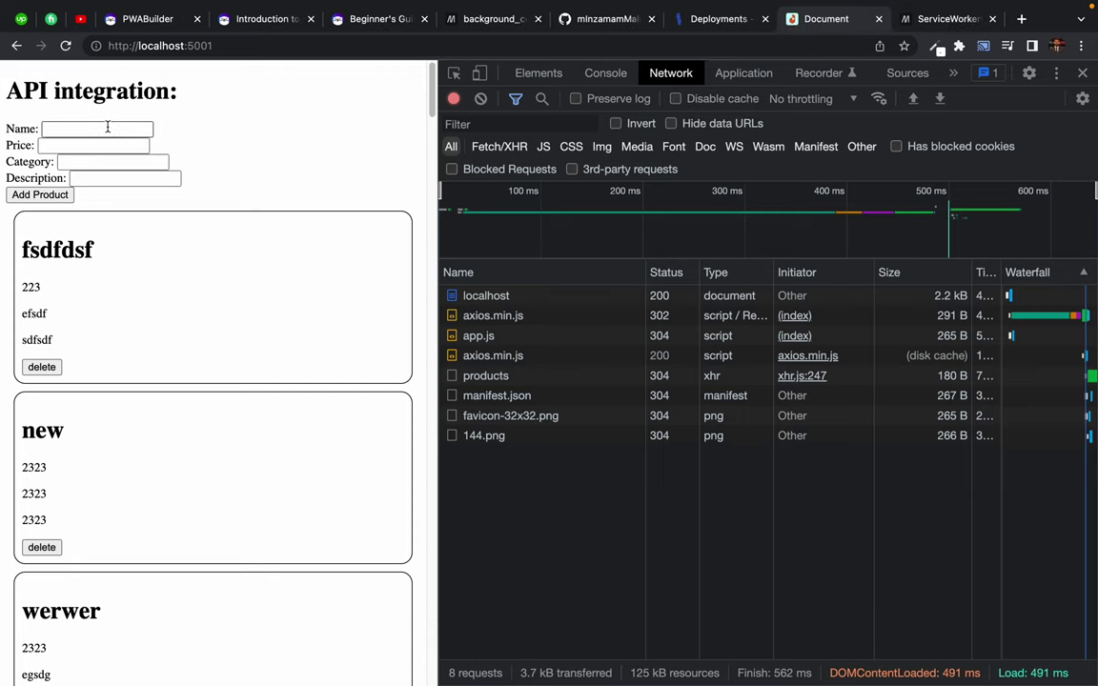
- Clear the developer tools console and unregister the existing service worker of localhost:5001
{"action": "left_click", "coordinate": [606, 73]}
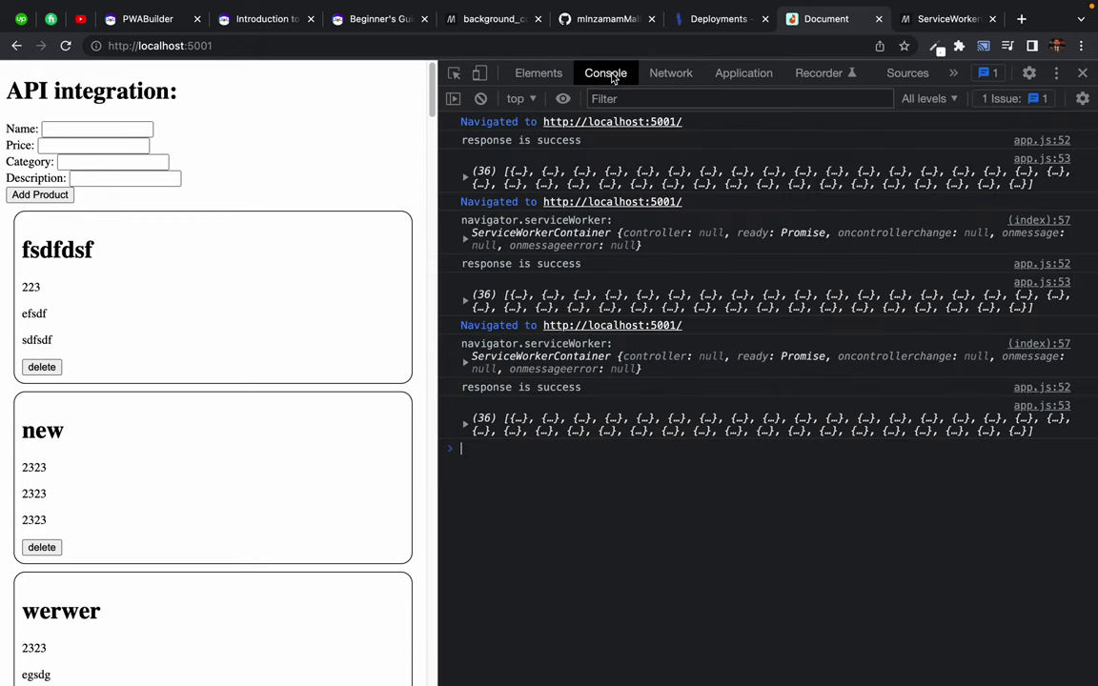
{"action": "left_click", "coordinate": [480, 99]}
{"action": "left_click", "coordinate": [744, 74]}
{"action": "left_click", "coordinate": [1058, 173]}
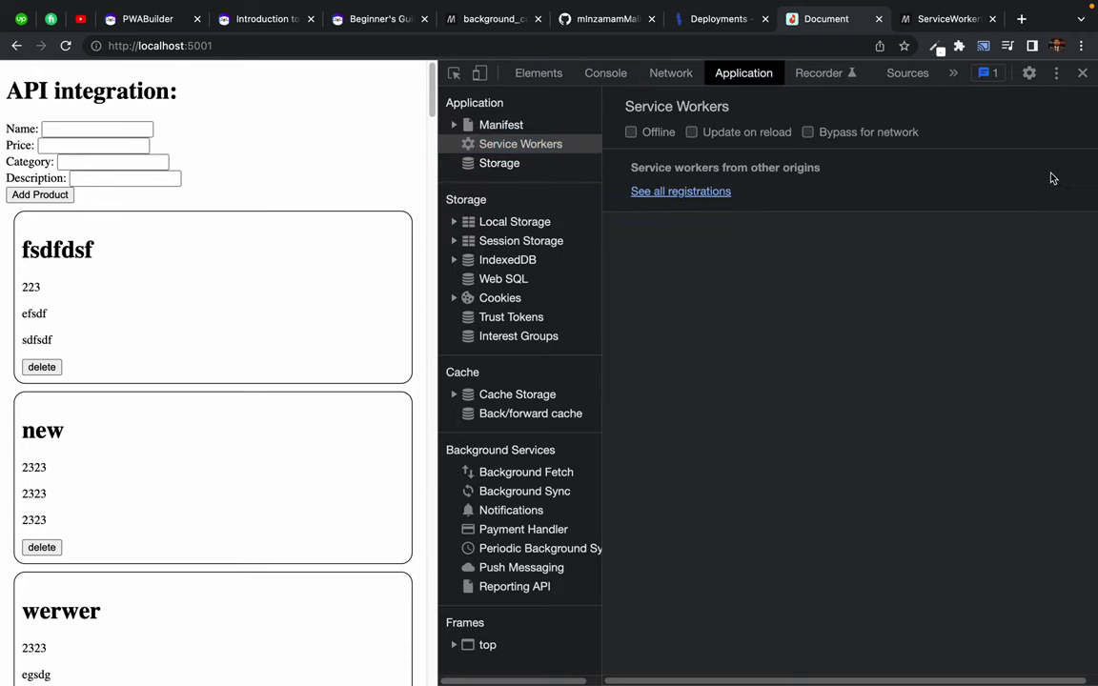
- Reload localhost:5001 and inspect the logged ServiceWorkerRegistration object and the service worker's status in the developer tools
{"action": "left_click", "coordinate": [612, 82]}
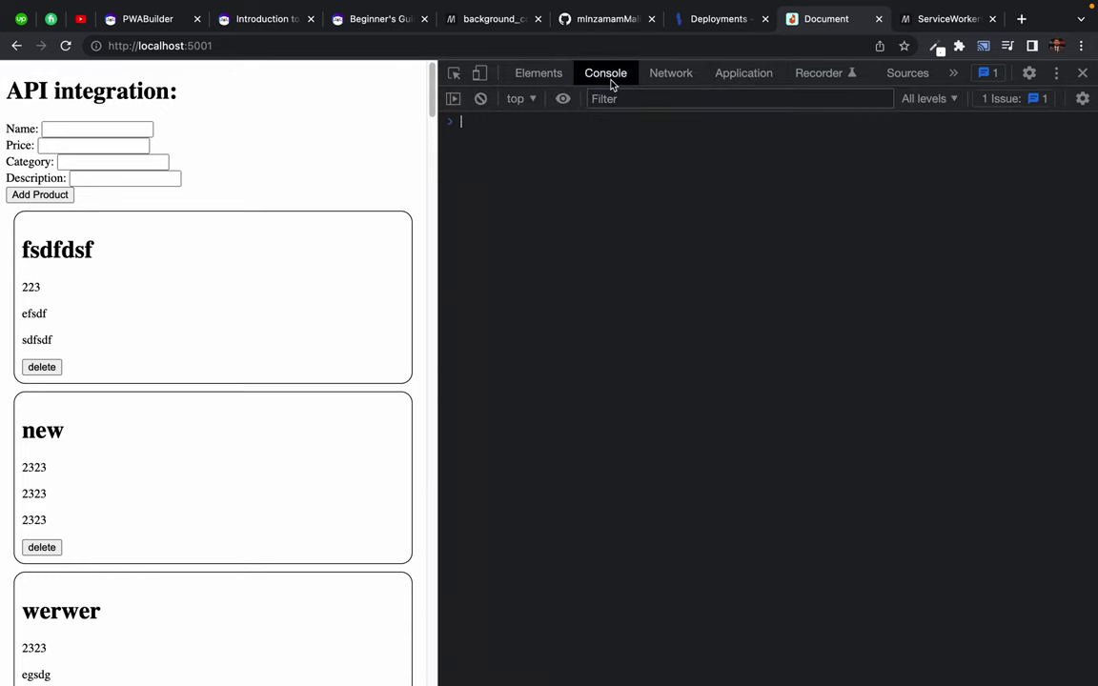
{"action": "right_click", "coordinate": [67, 45]}
{"action": "left_click", "coordinate": [93, 116]}
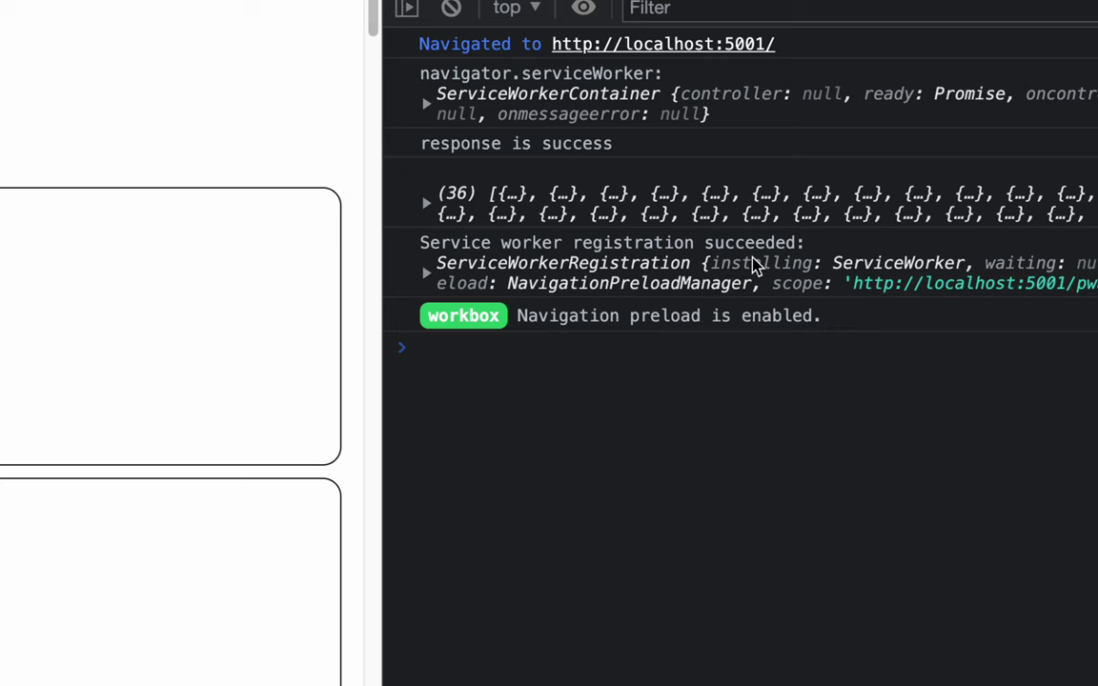
{"action": "left_click", "coordinate": [427, 274]}
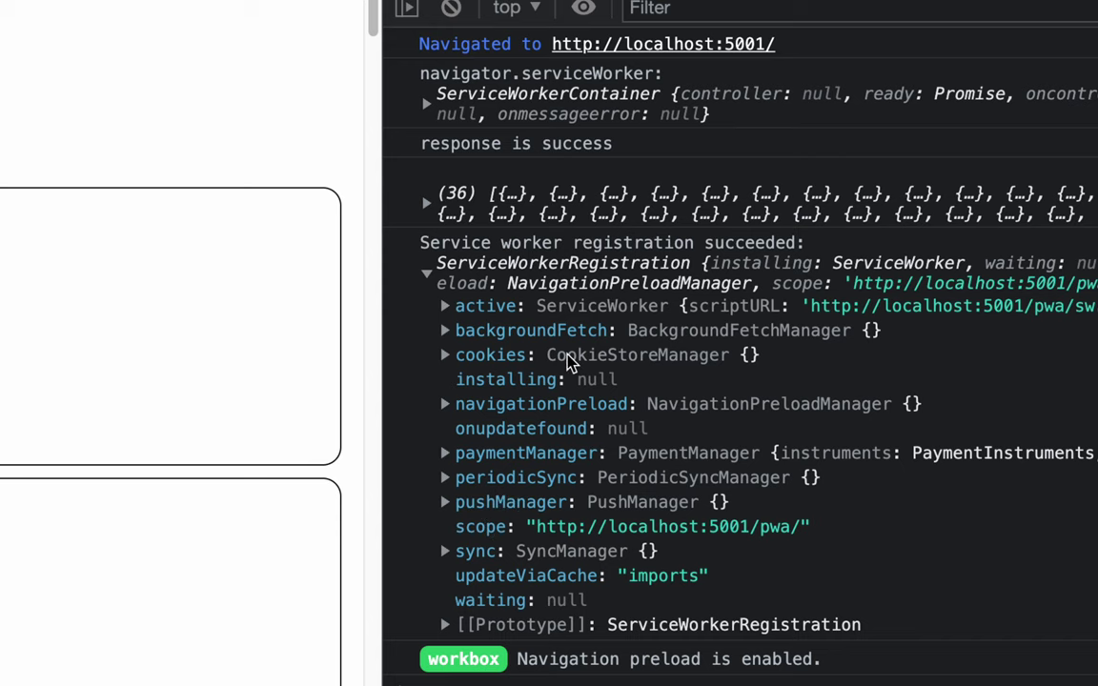
{"action": "left_click", "coordinate": [743, 72]}
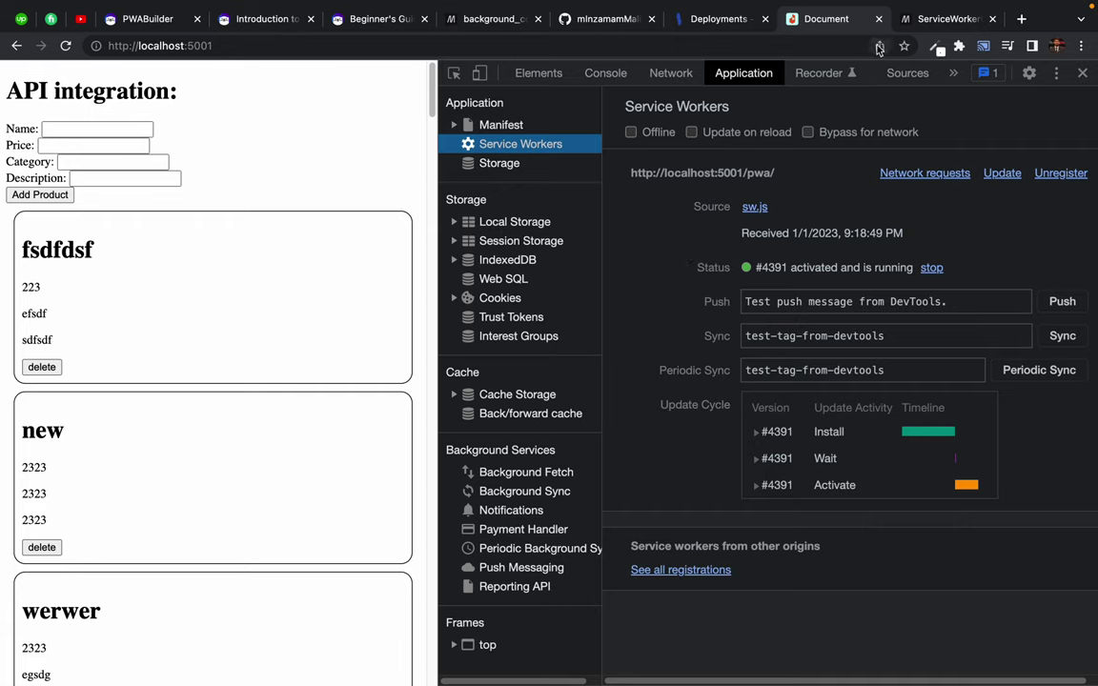
{"action": "left_click", "coordinate": [308, 138]}
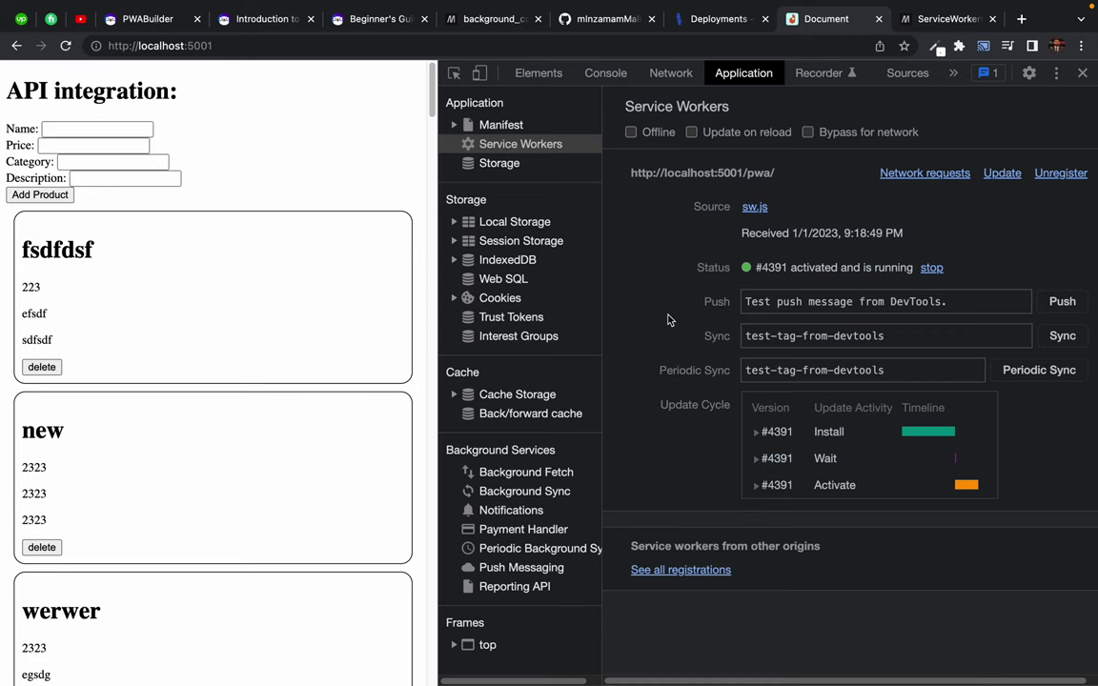
- Close the Finder window showing Downloads and switch to VS Code
{"action": "key", "text": "ctrl+Left"}
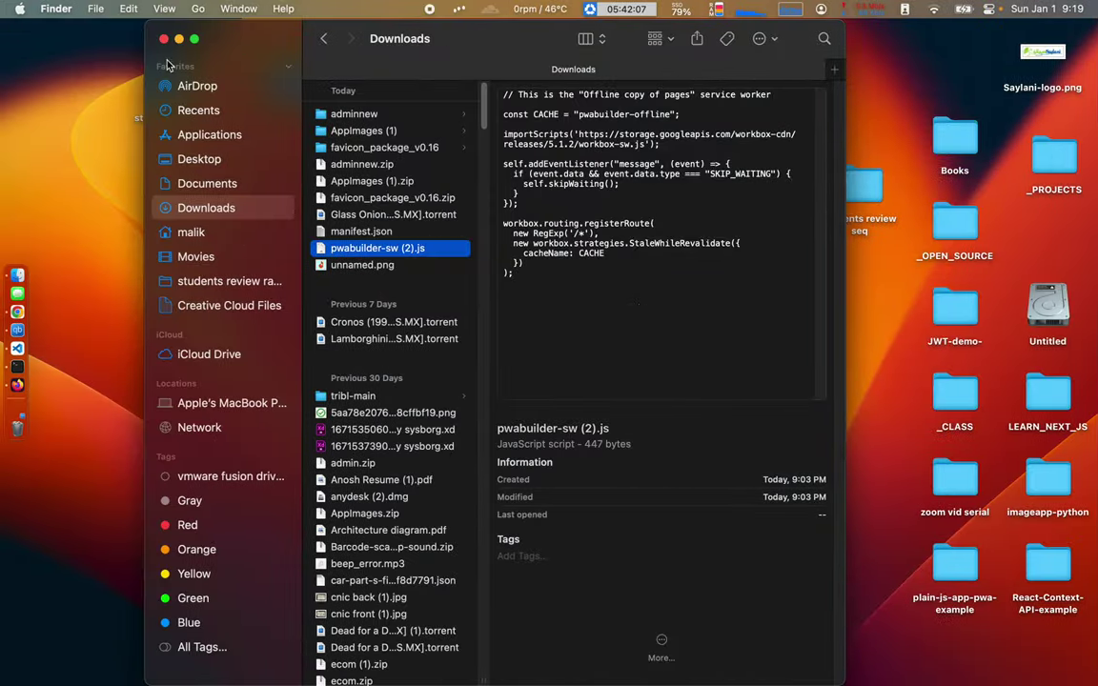
{"action": "left_click", "coordinate": [163, 39]}
{"action": "key", "text": "ctrl+Right"}
{"action": "key", "text": "ctrl+Right"}
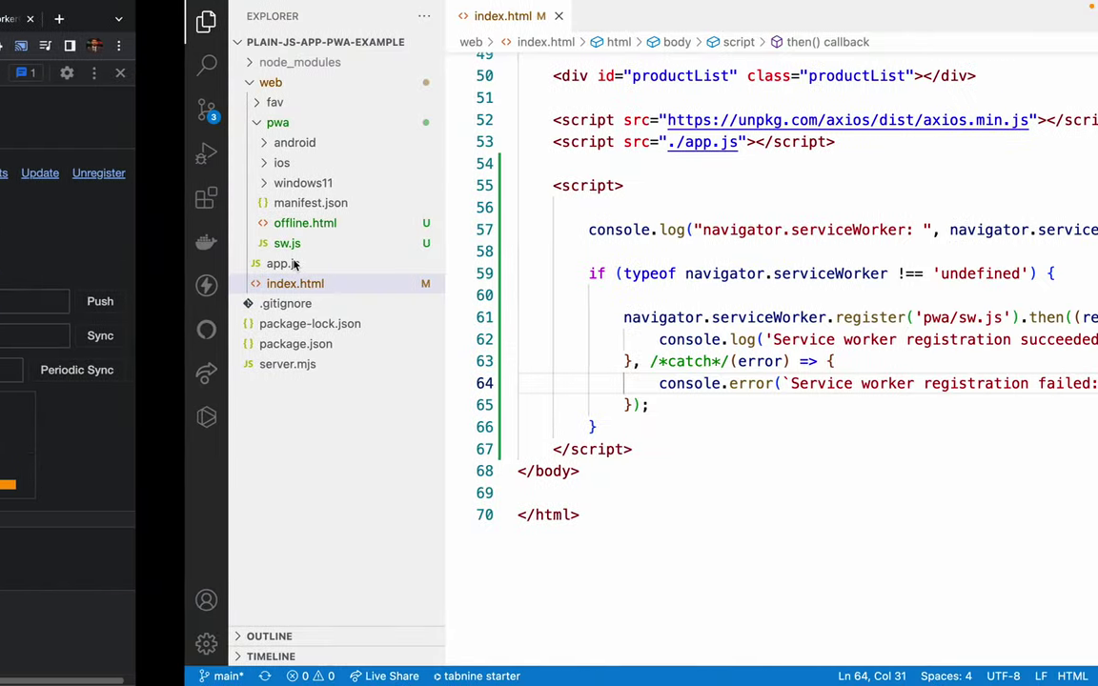
- Move sw.js out of the pwa folder into its parent web folder
{"action": "left_click", "coordinate": [554, 186]}
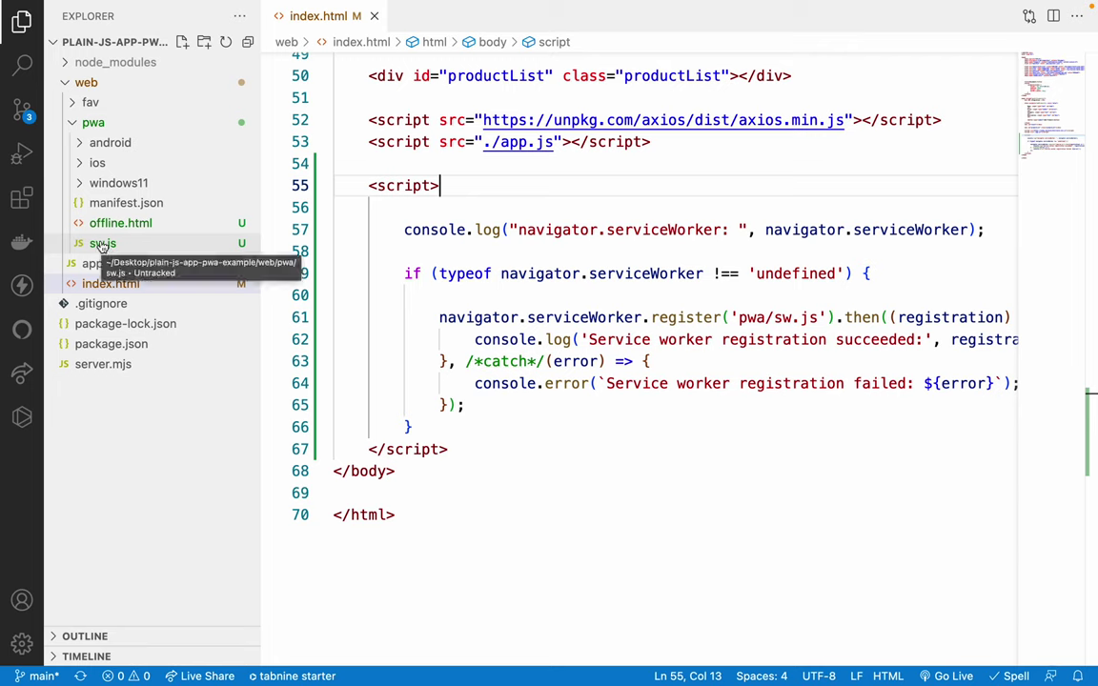
{"action": "mouse_move", "coordinate": [103, 248]}
{"action": "left_mouse_down"}
{"action": "mouse_move", "coordinate": [141, 260]}
{"action": "mouse_move", "coordinate": [105, 277]}
{"action": "mouse_move", "coordinate": [110, 259]}
{"action": "left_mouse_up"}
{"action": "left_click", "coordinate": [634, 273]}
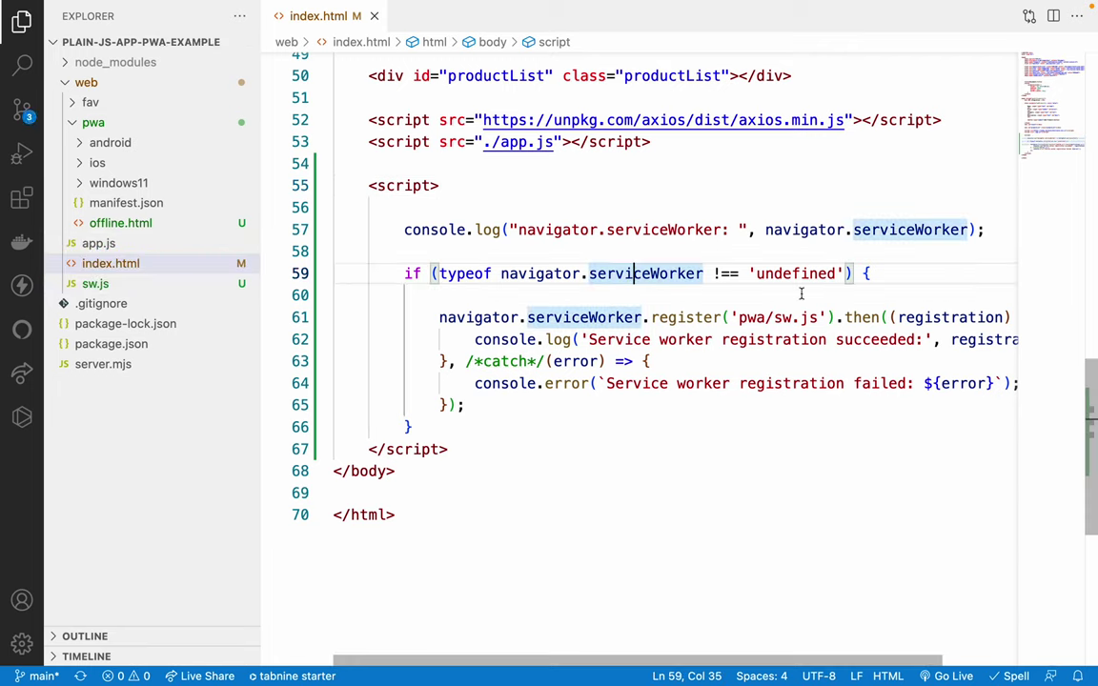
- Change the script path in the index.html register call to 'sw.js' and save the file
{"action": "left_click", "coordinate": [775, 317]}
{"action": "key", "text": "BackSpace"}
{"action": "key", "text": "BackSpace"}
{"action": "key", "text": "BackSpace"}
{"action": "key", "text": "BackSpace"}
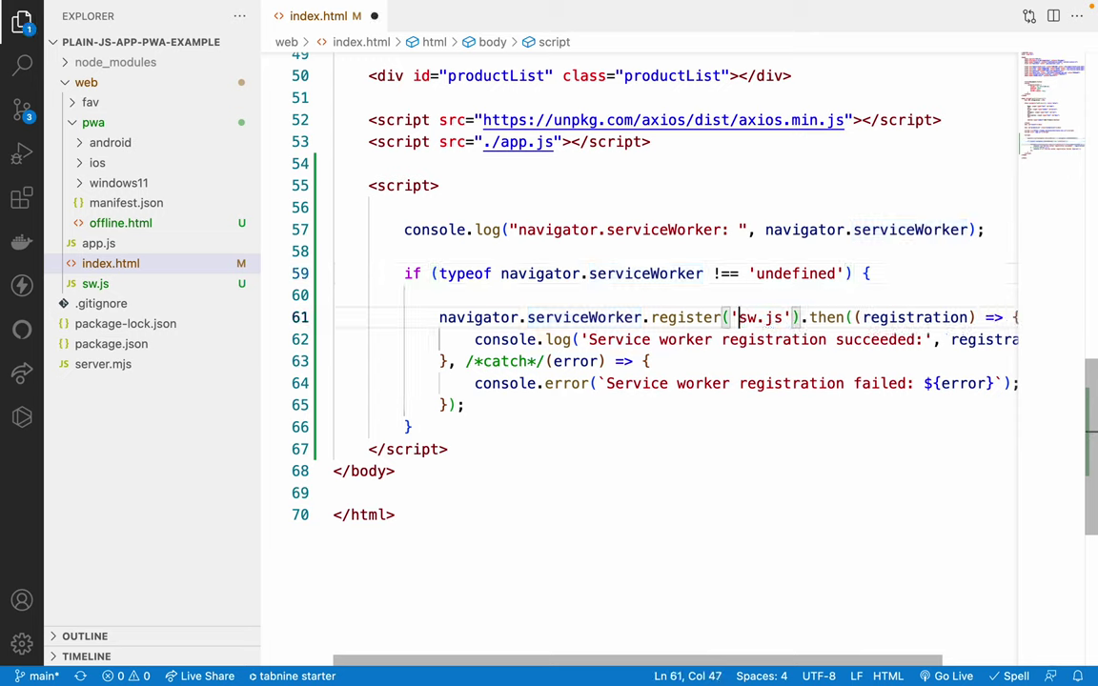
{"action": "left_click", "coordinate": [678, 274]}
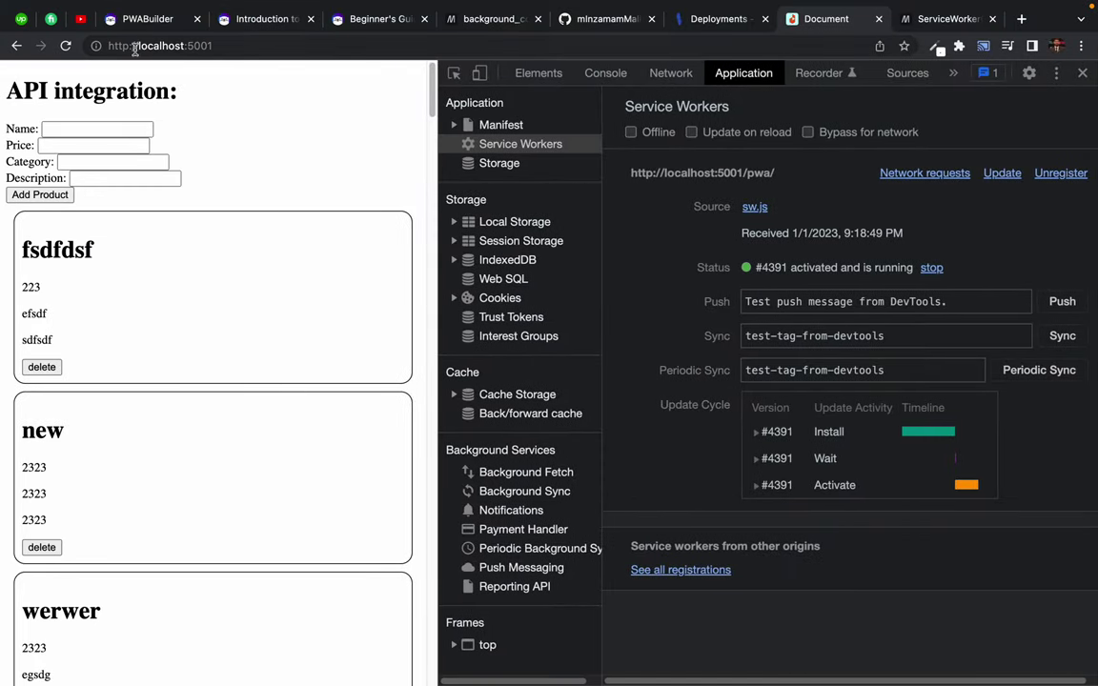
- Unregister the service worker scoped to /pwa/ in Chrome and reload localhost:5001 with the updated registration path
{"action": "right_click", "coordinate": [65, 45]}
{"action": "left_click", "coordinate": [85, 120]}
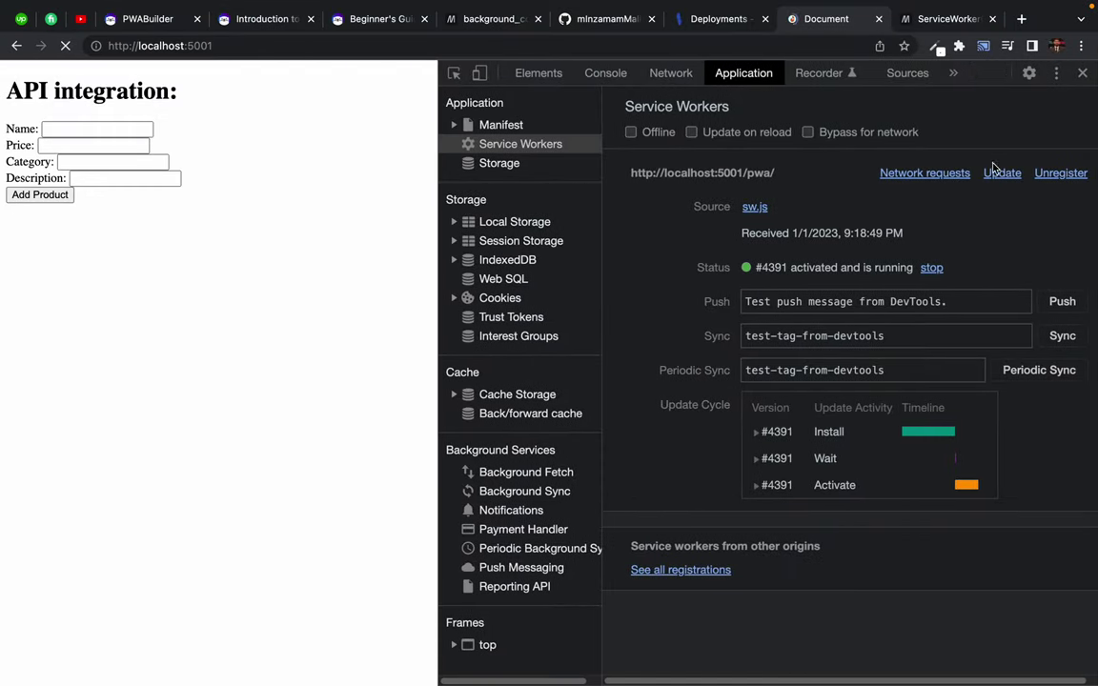
{"action": "left_click", "coordinate": [1045, 174]}
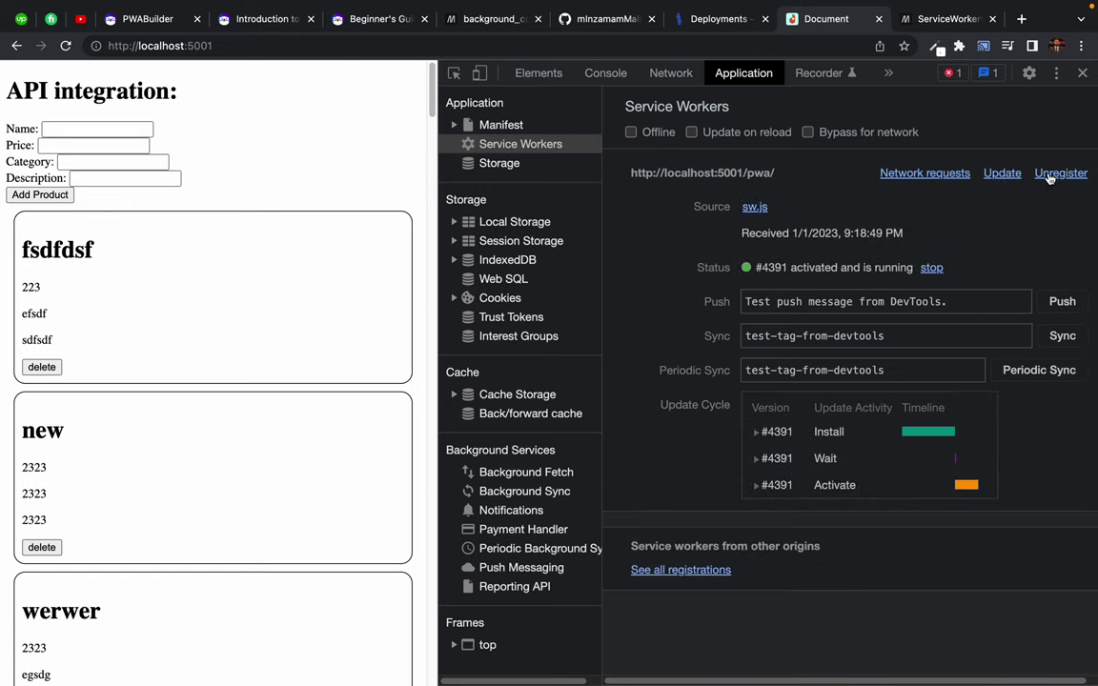
{"action": "left_click", "coordinate": [1056, 175]}
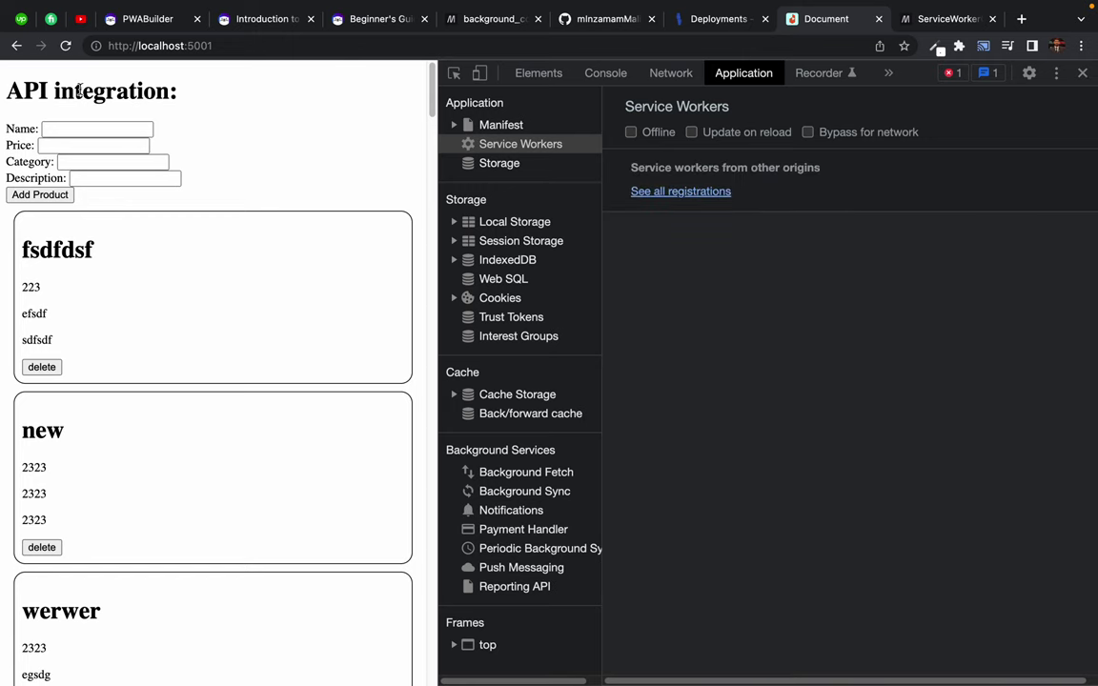
{"action": "right_click", "coordinate": [65, 44]}
{"action": "left_click", "coordinate": [86, 115]}
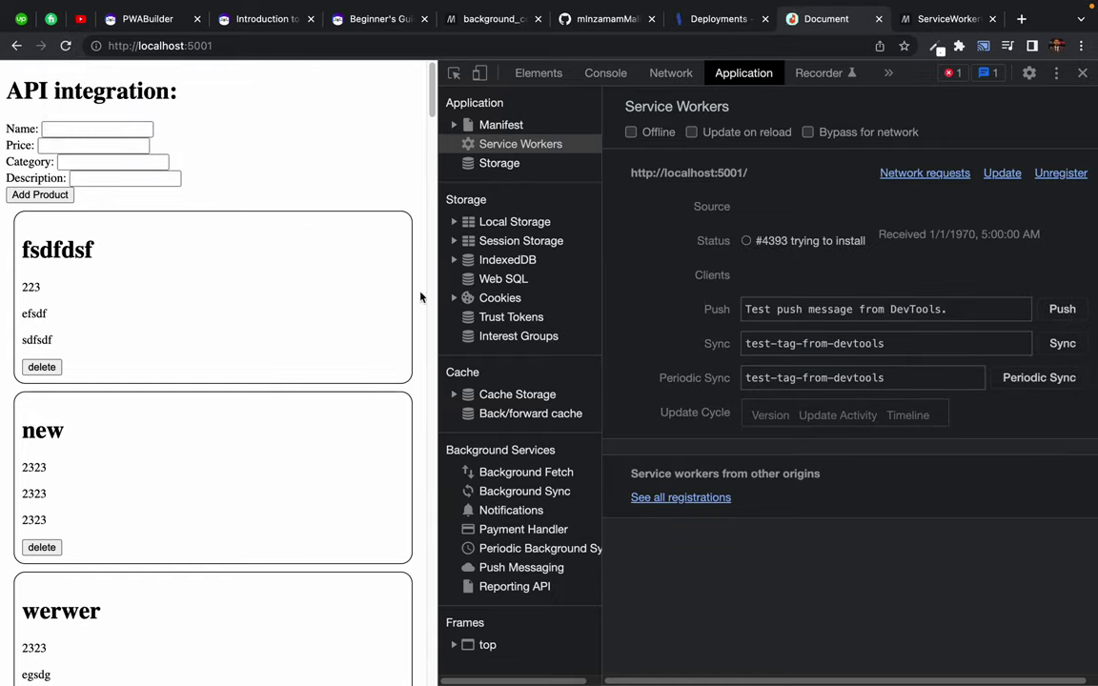
- Switch back to index.html in VS Code
{"action": "key", "text": "ctrl+Left"}
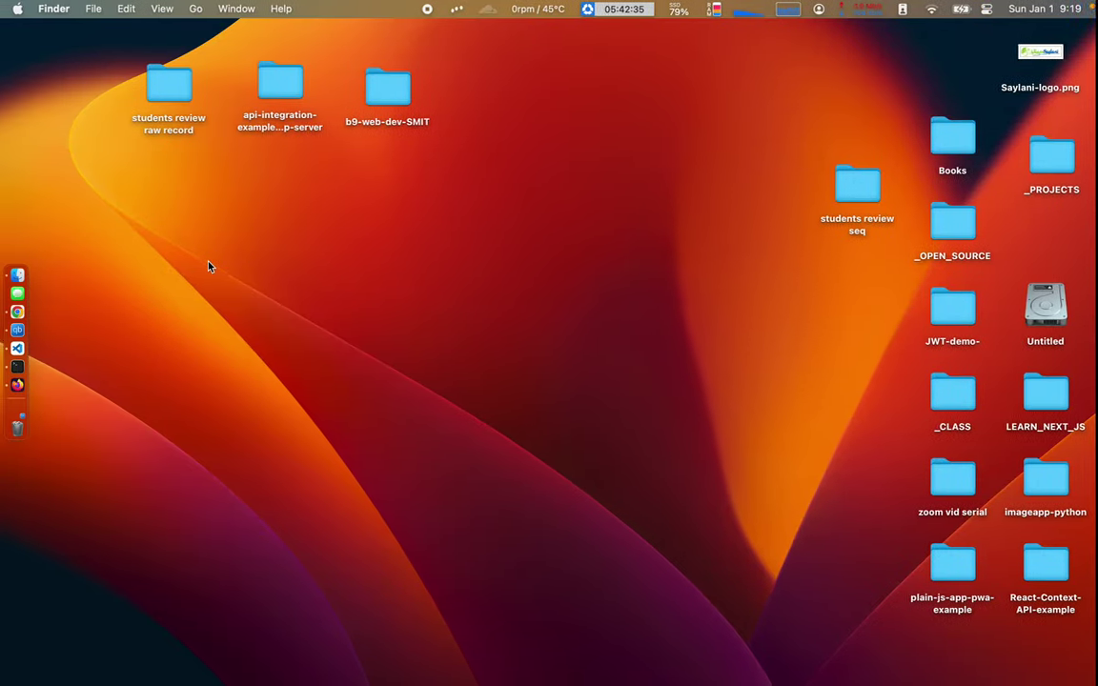
{"action": "key", "text": "ctrl+Right"}
{"action": "key", "text": "ctrl+Right"}
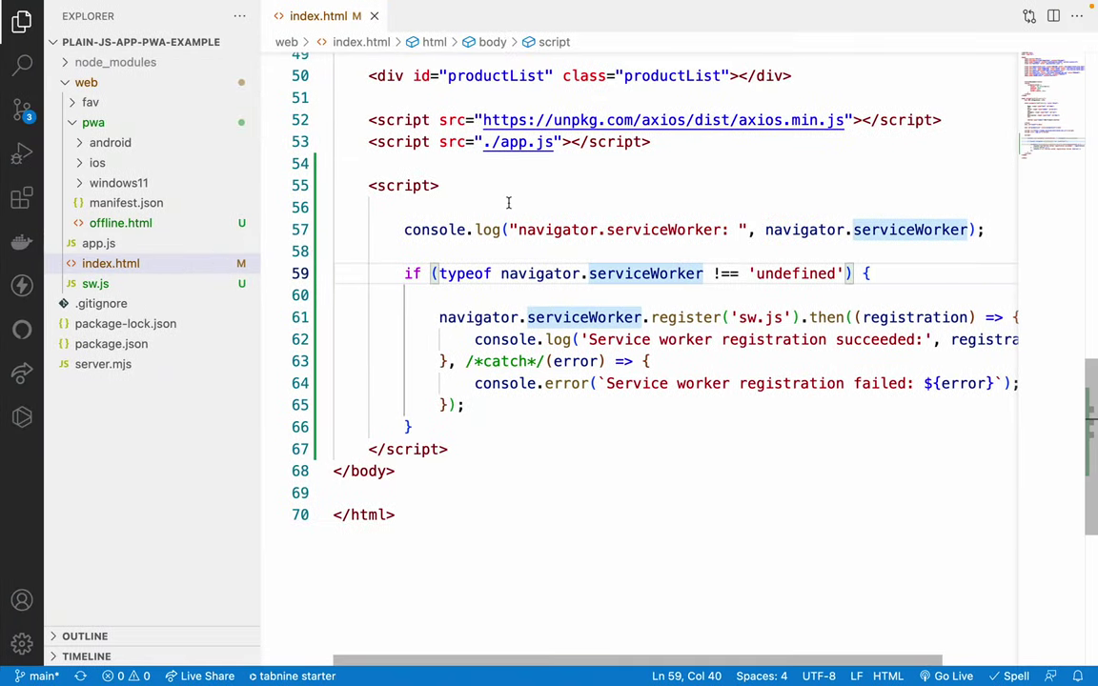
- Move offline.html from the pwa folder into web and check the offlineFallbackPage path in sw.js
{"action": "left_click_drag", "start_coordinate": [120, 223], "coordinate": [112, 278]}
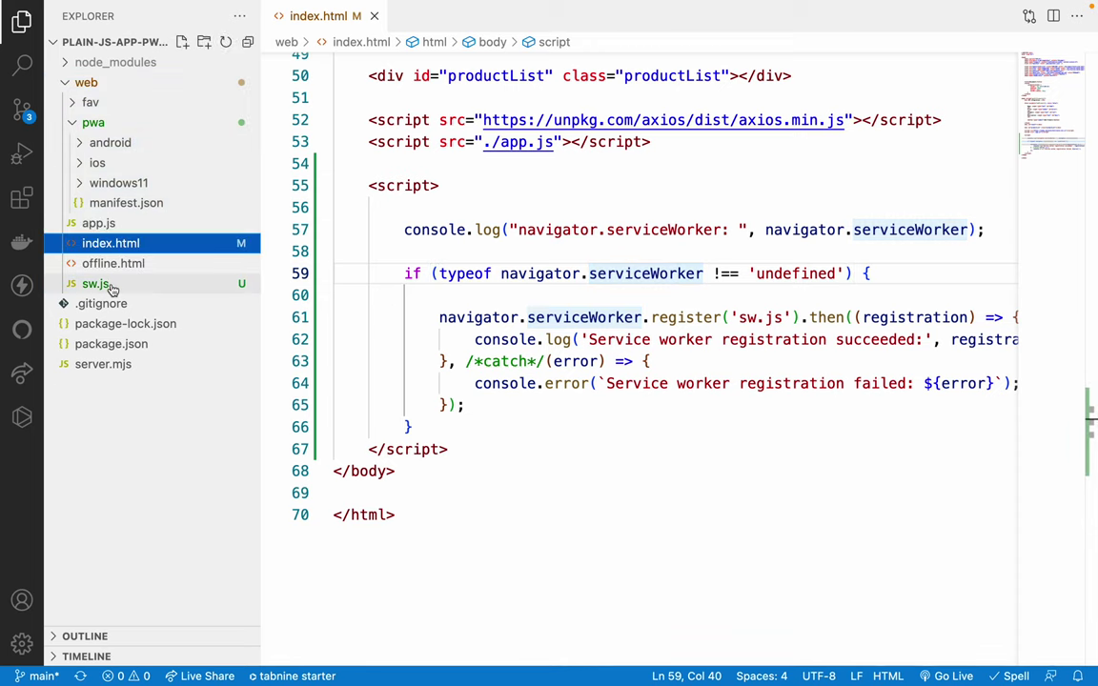
{"action": "left_click", "coordinate": [105, 284]}
{"action": "scroll", "coordinate": [605, 388], "scroll_direction": "down", "scroll_amount": 3}
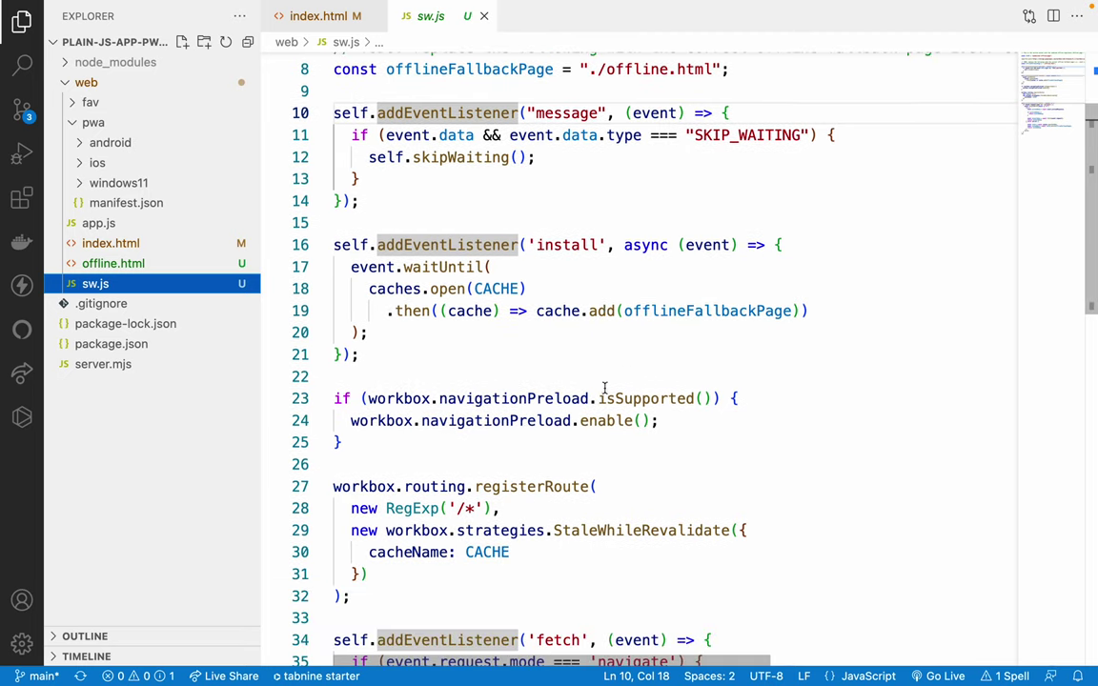
{"action": "double_click", "coordinate": [646, 313]}
{"action": "scroll", "coordinate": [636, 276], "scroll_direction": "up", "scroll_amount": 3}
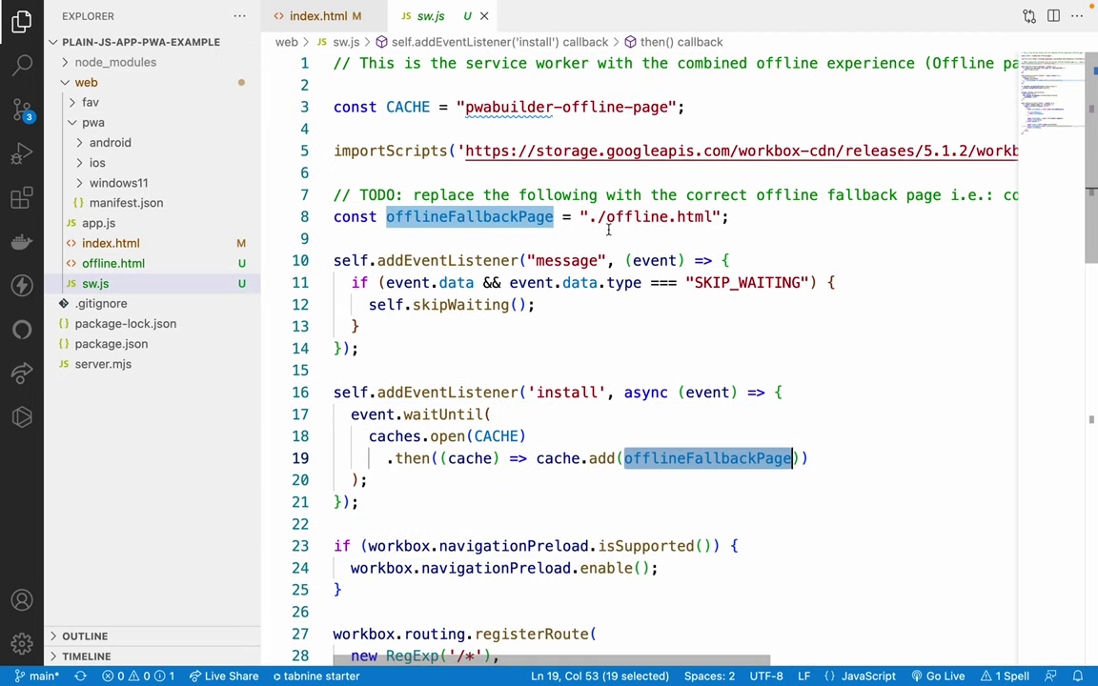
{"action": "left_click", "coordinate": [610, 220]}
{"action": "type", "text": "pw"}
{"action": "key", "text": "BackSpace"}
{"action": "key", "text": "BackSpace"}
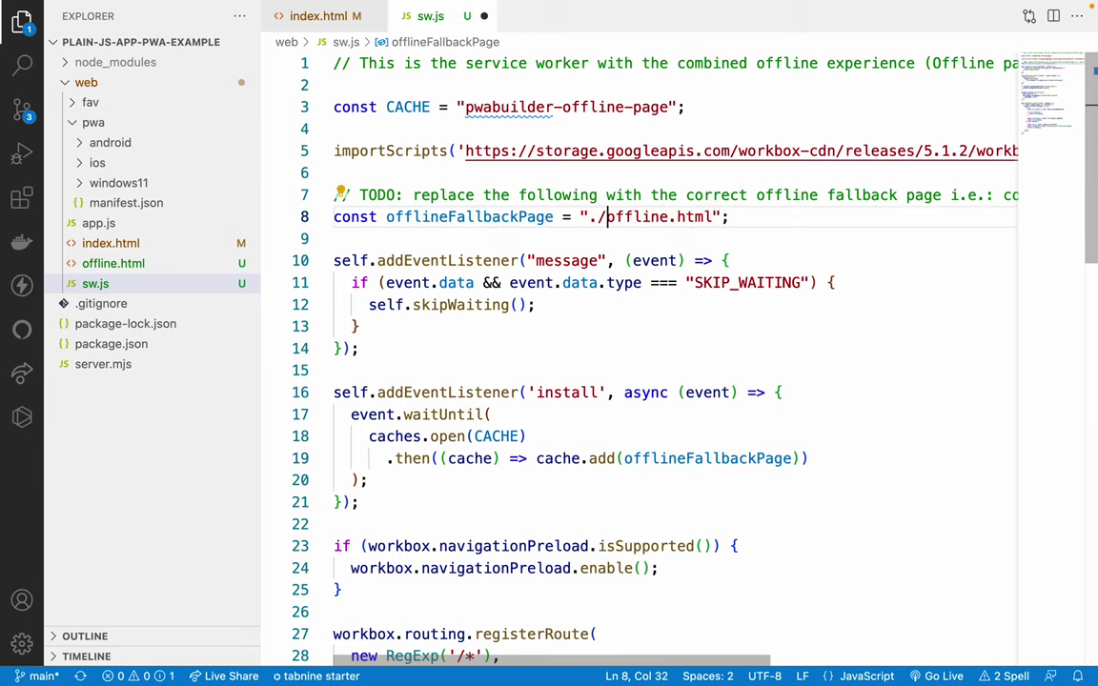
- Switch to Chrome, unregister the service worker at the root of localhost:5001 and reload the page
{"action": "key", "text": "super+Tab"}
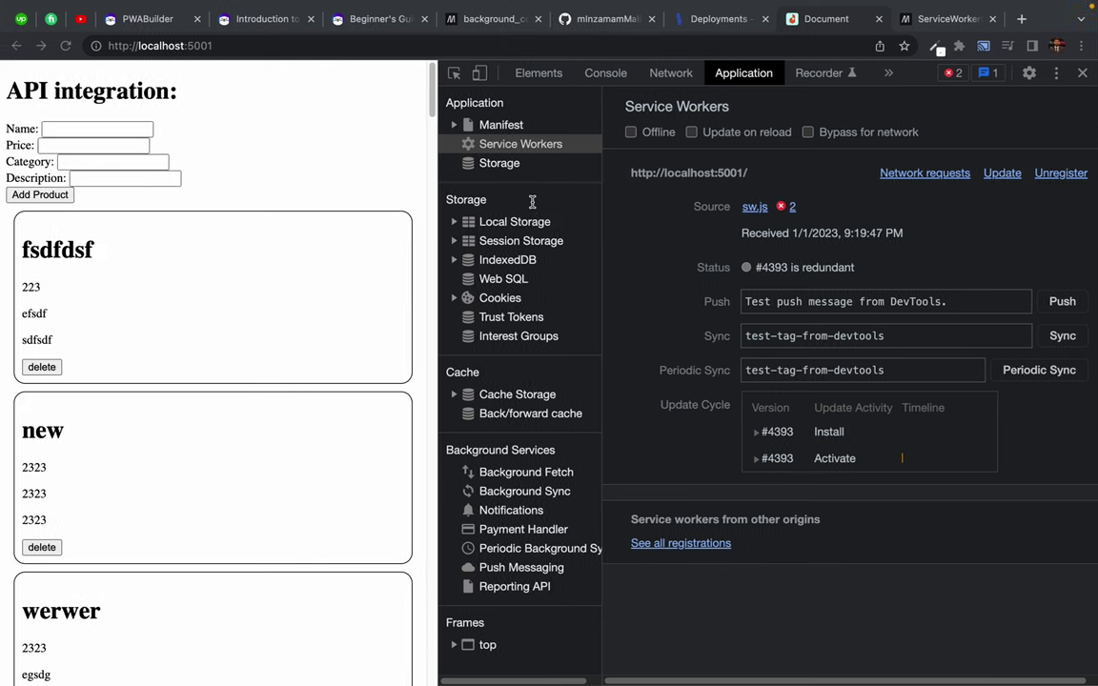
{"action": "left_click", "coordinate": [1060, 172]}
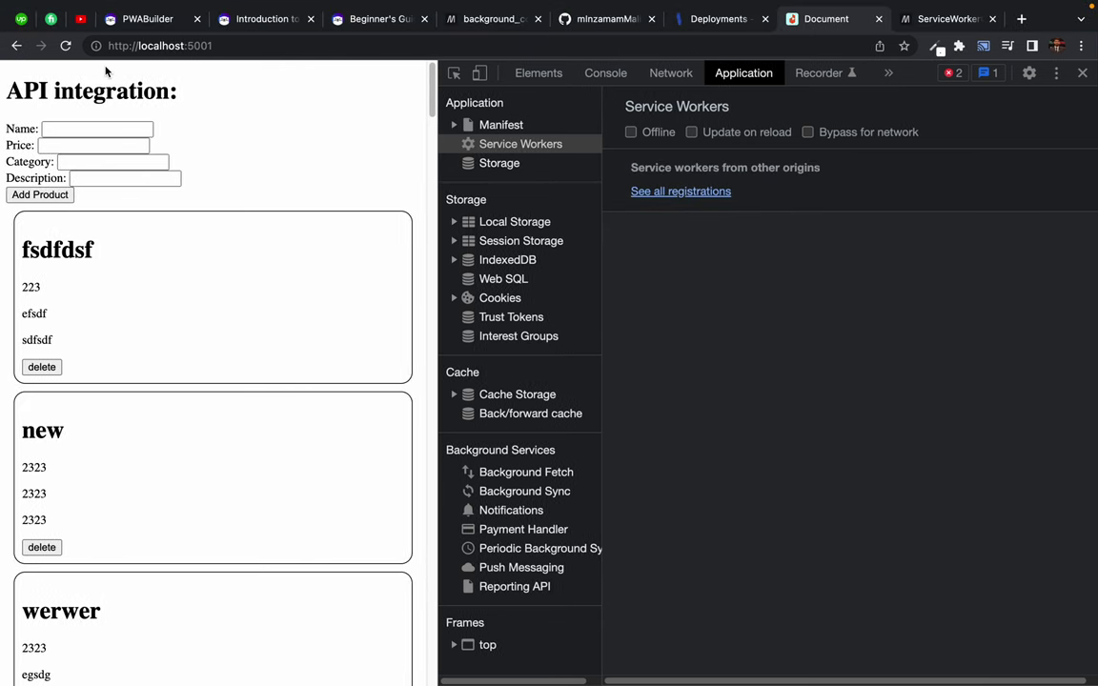
{"action": "left_click", "coordinate": [66, 46]}
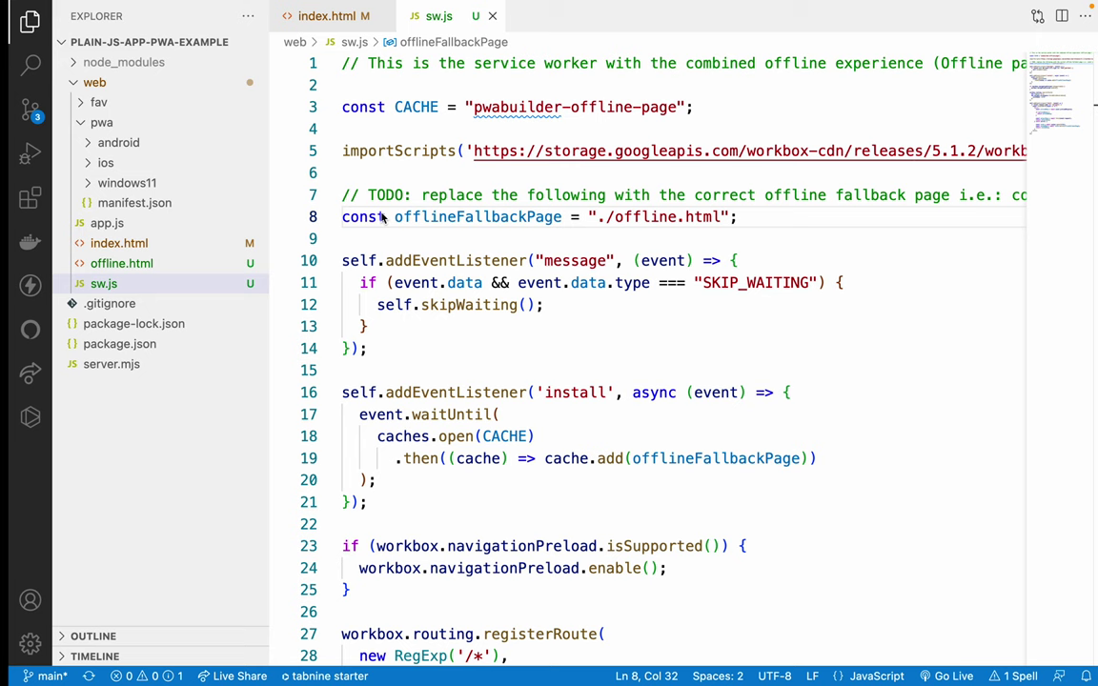
- In VS Code, move offline.html and sw.js together from the web folder into its pwa subfolder
{"action": "left_click", "coordinate": [102, 265]}
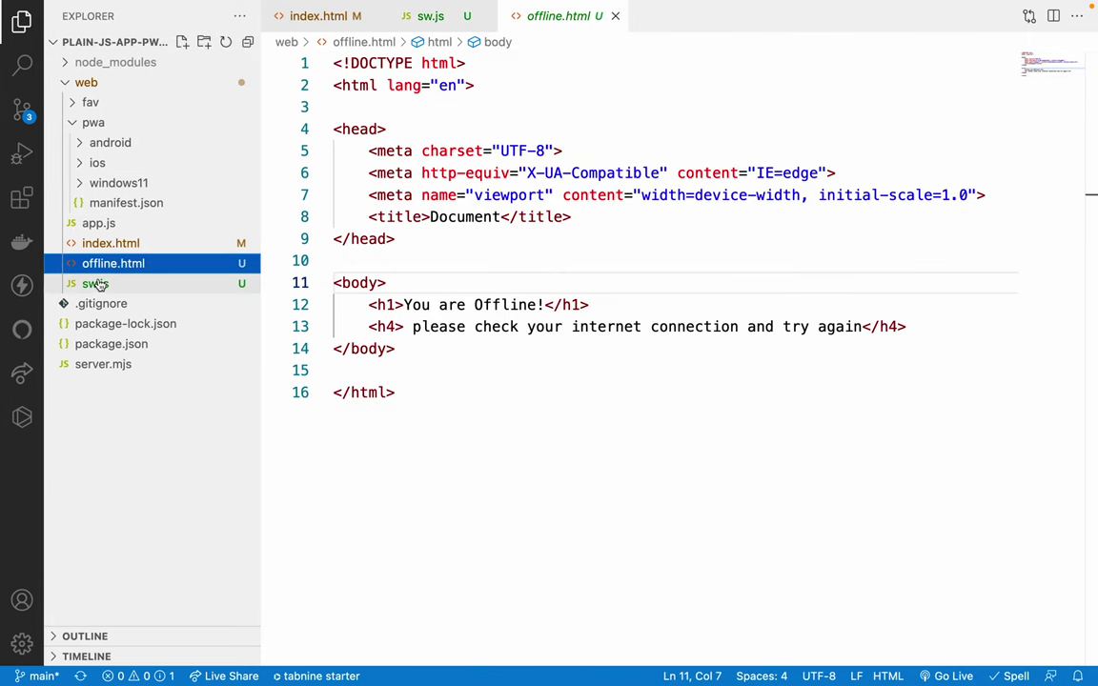
{"action": "left_click", "coordinate": [97, 283]}
{"action": "right_click", "coordinate": [102, 272]}
{"action": "key", "text": "Escape"}
{"action": "left_click", "coordinate": [104, 267]}
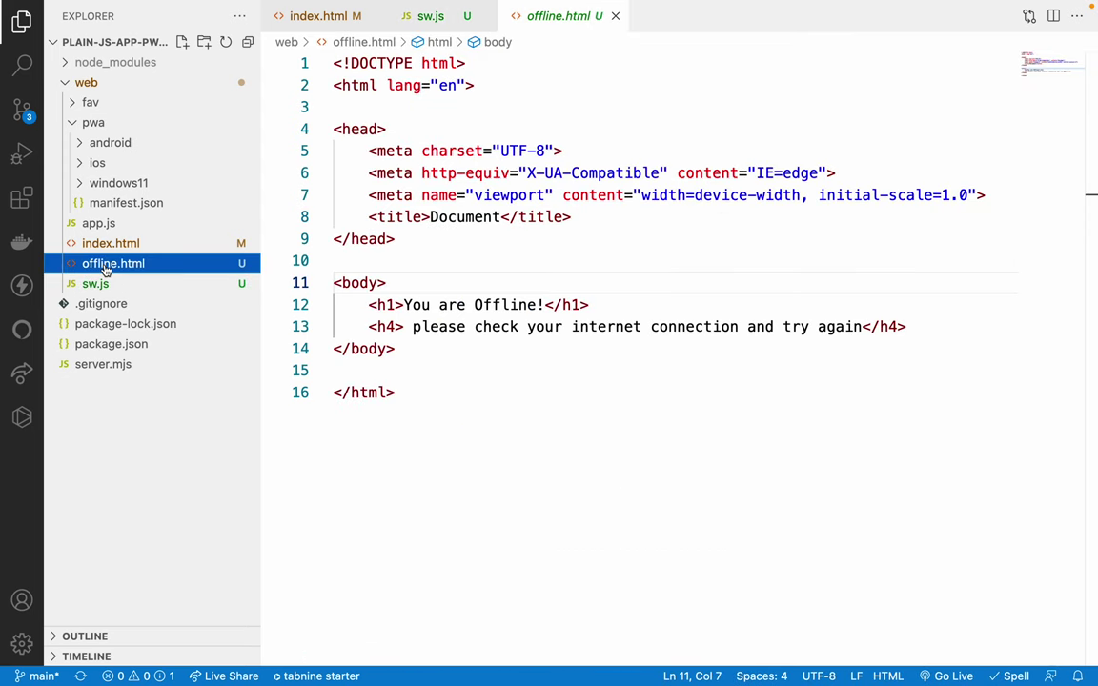
{"action": "left_click", "coordinate": [101, 286]}
{"action": "left_click", "coordinate": [107, 269], "text": "shift"}
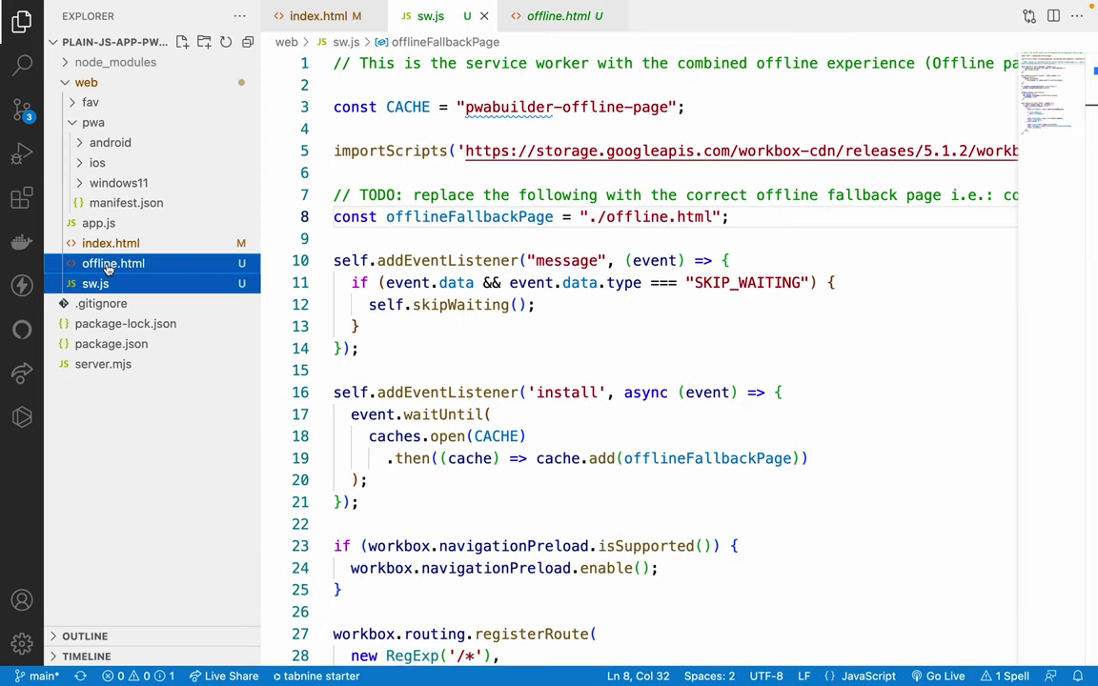
{"action": "left_click", "coordinate": [104, 285]}
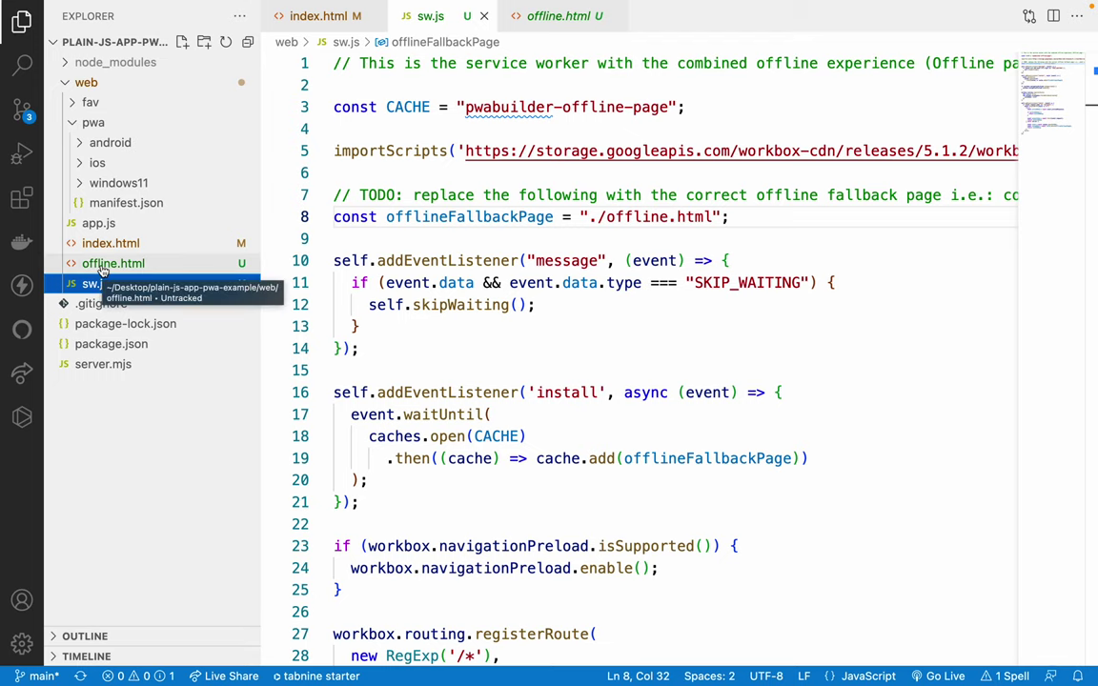
{"action": "left_click", "coordinate": [101, 265]}
{"action": "left_click", "coordinate": [98, 284], "text": "shift"}
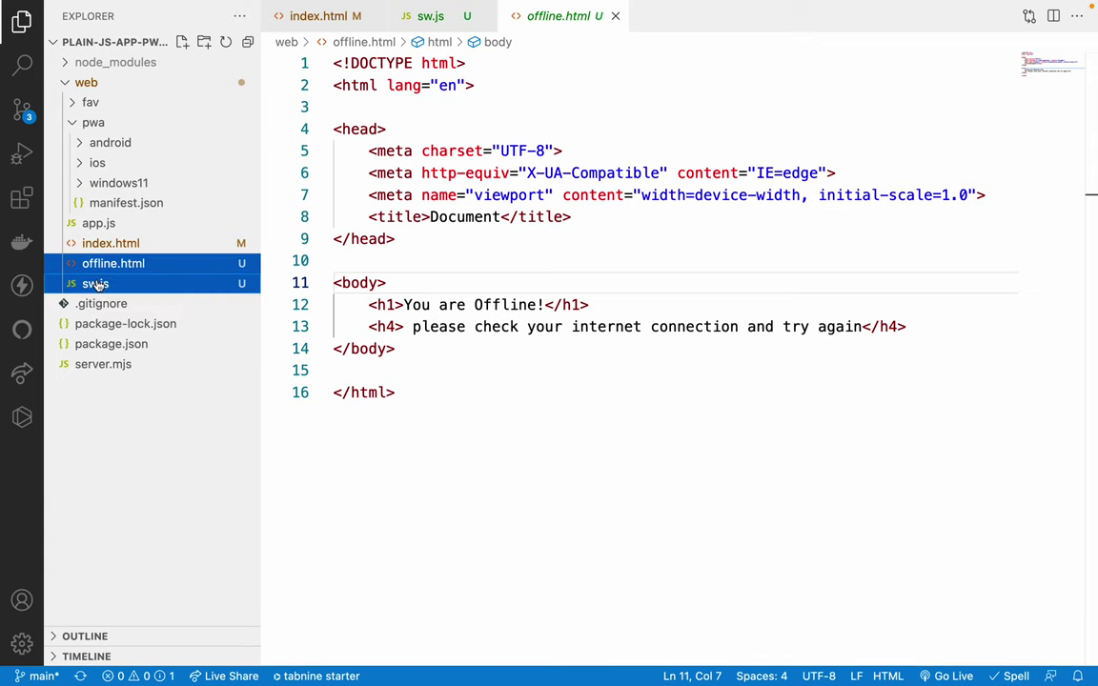
{"action": "left_click_drag", "start_coordinate": [106, 274], "coordinate": [101, 122]}
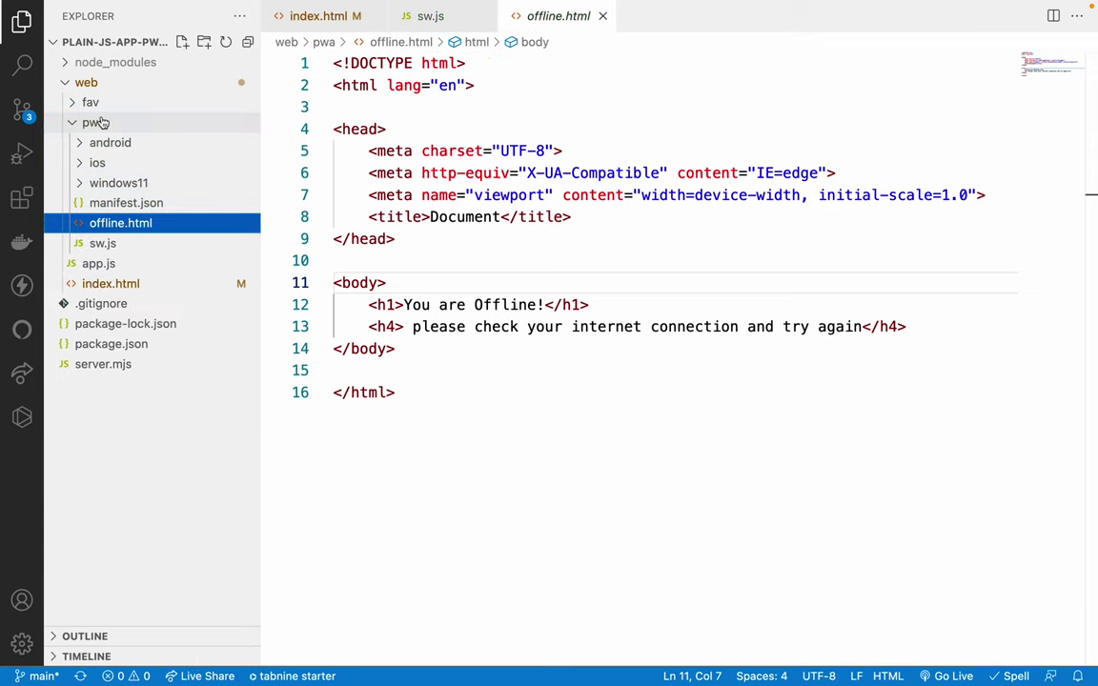
- Set offlineFallbackPage in sw.js to "./pwa/offline.html"
{"action": "left_click", "coordinate": [110, 246]}
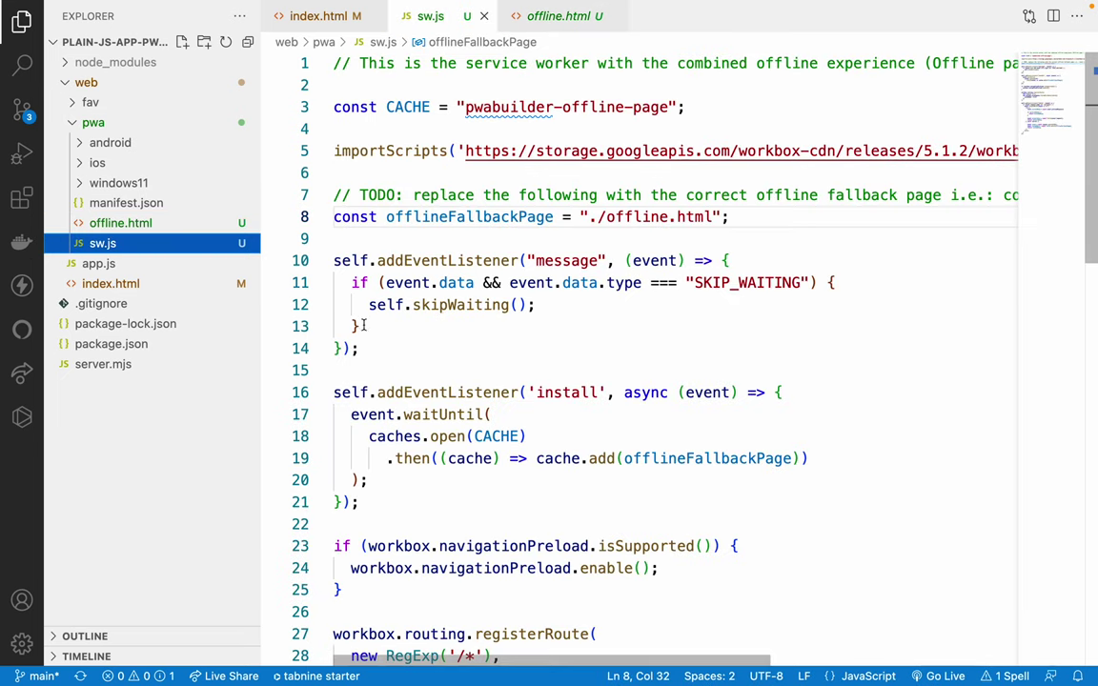
{"action": "left_click", "coordinate": [602, 217]}
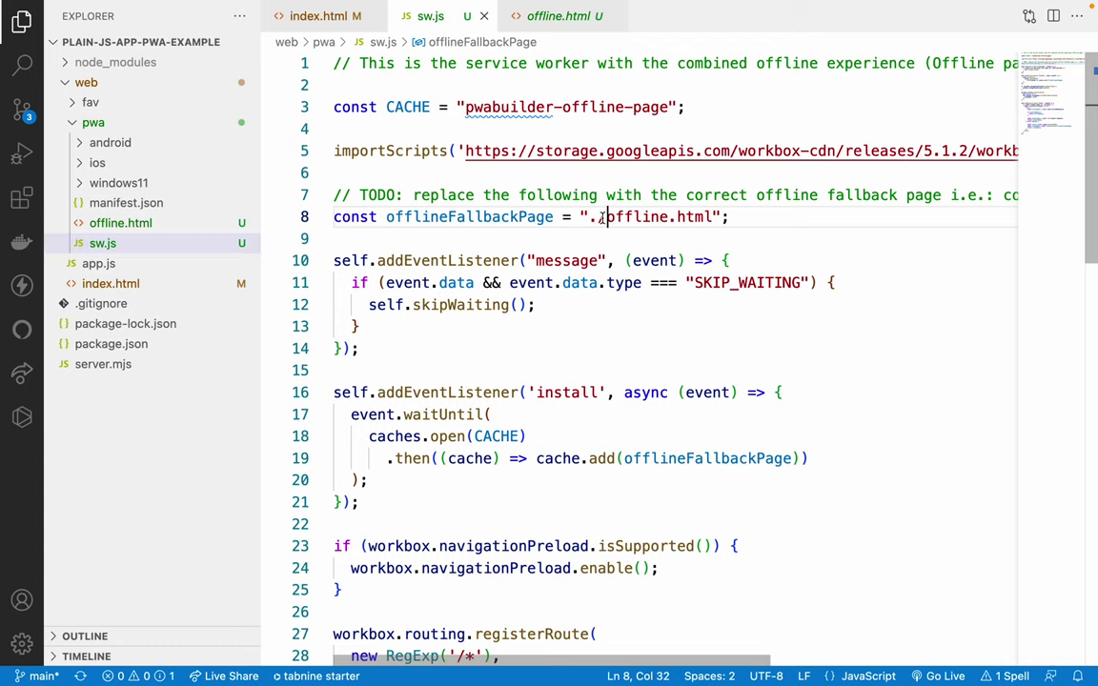
{"action": "type", "text": "pwa/"}
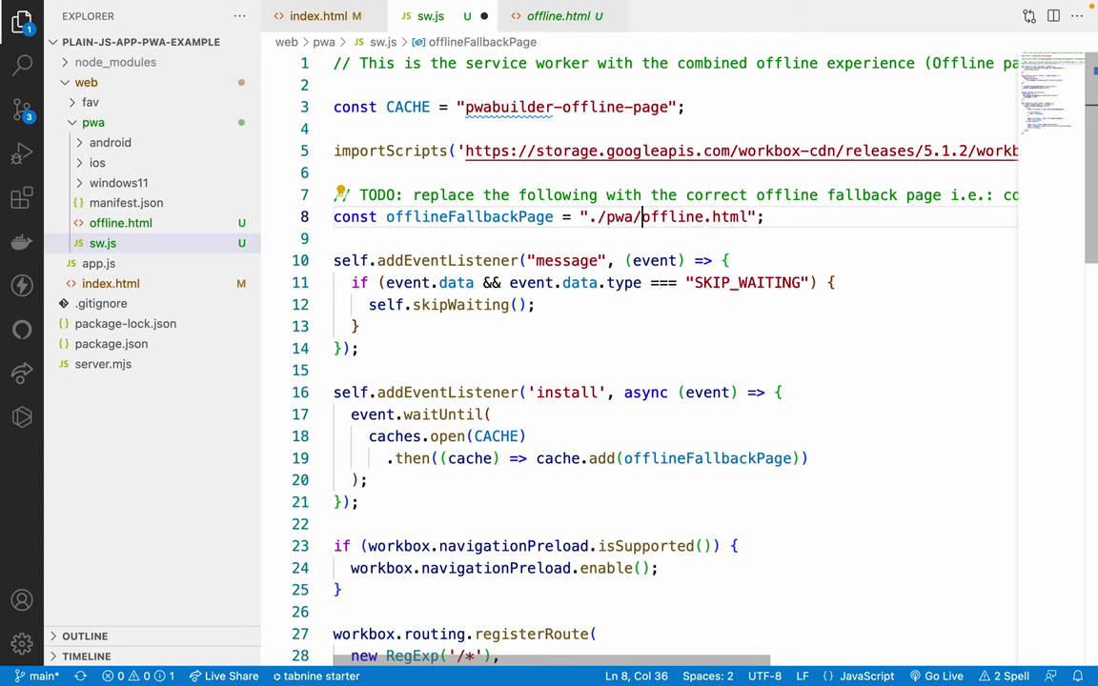
- Unregister the root-scoped service worker of localhost:5001 in Chrome and return to VS Code
{"action": "key", "text": "ctrl+Left"}
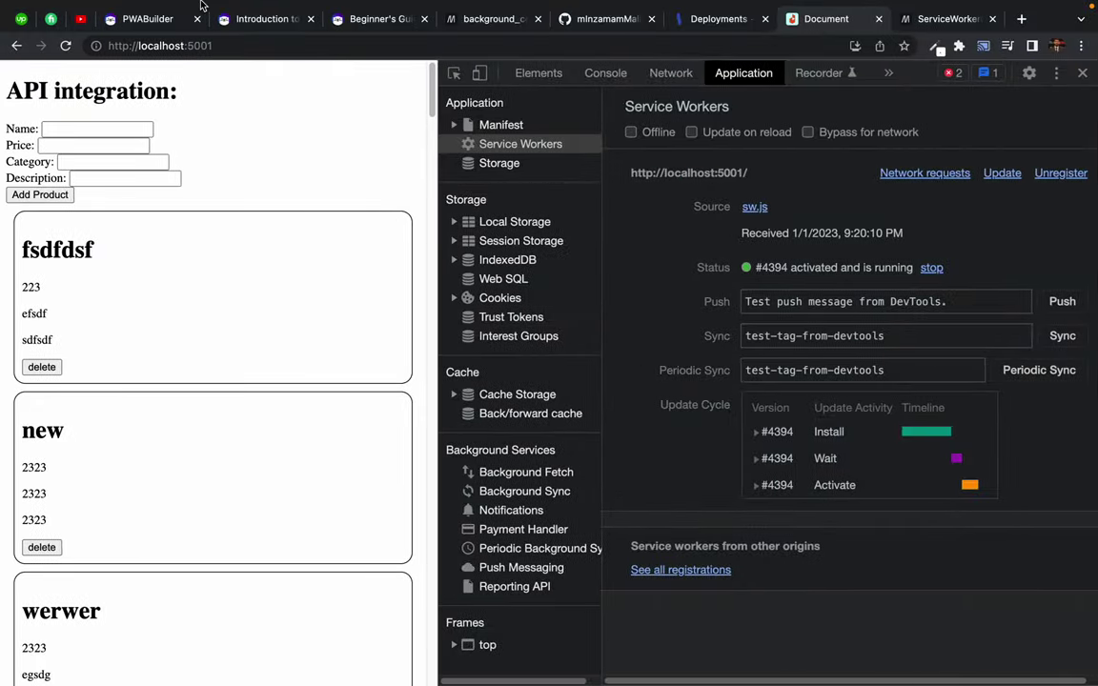
{"action": "left_click", "coordinate": [1058, 178]}
{"action": "key", "text": "super+Tab"}
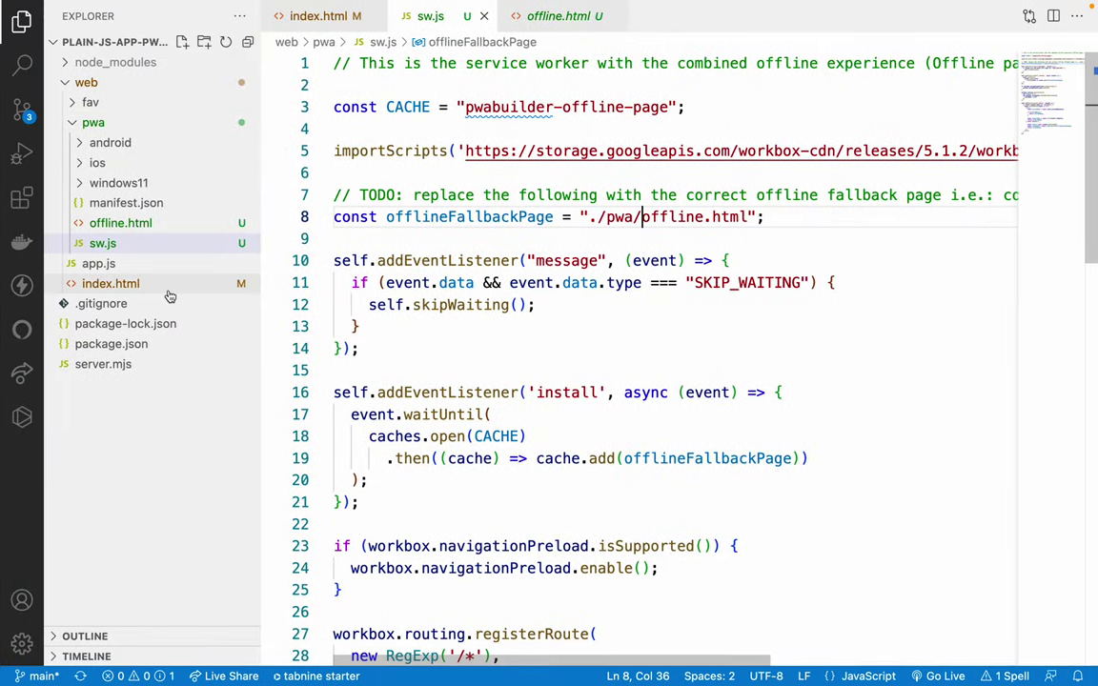
- Change the script path in the index.html register call to 'pwa/sw.js'
{"action": "left_click", "coordinate": [113, 283]}
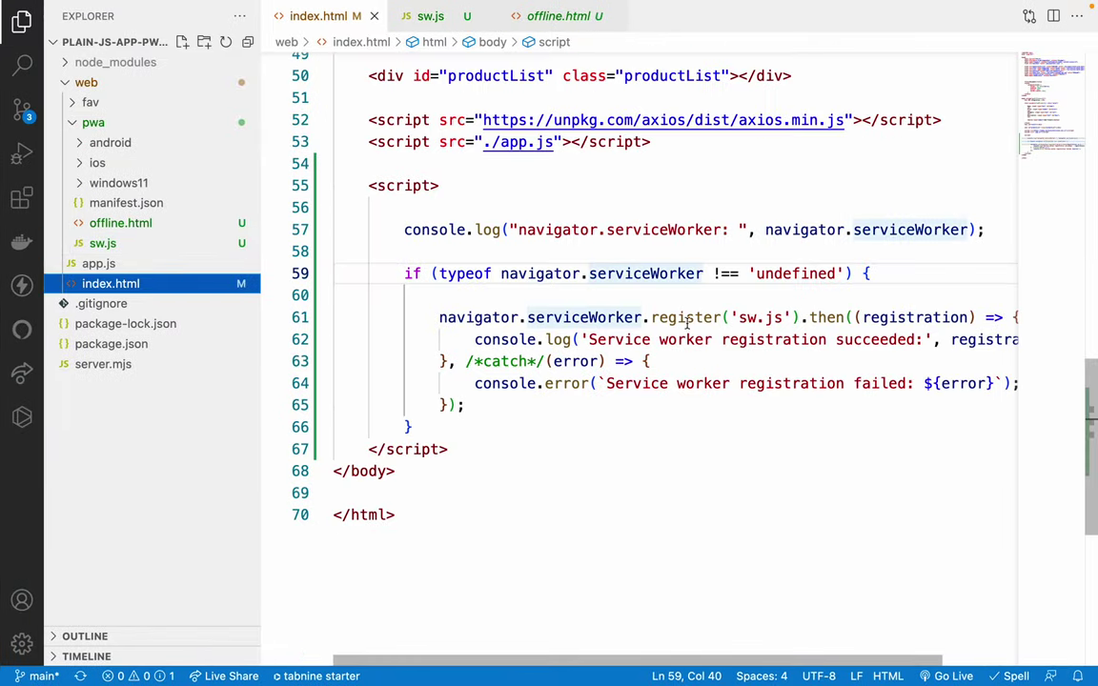
{"action": "left_click", "coordinate": [739, 317]}
{"action": "type", "text": "pwa/"}
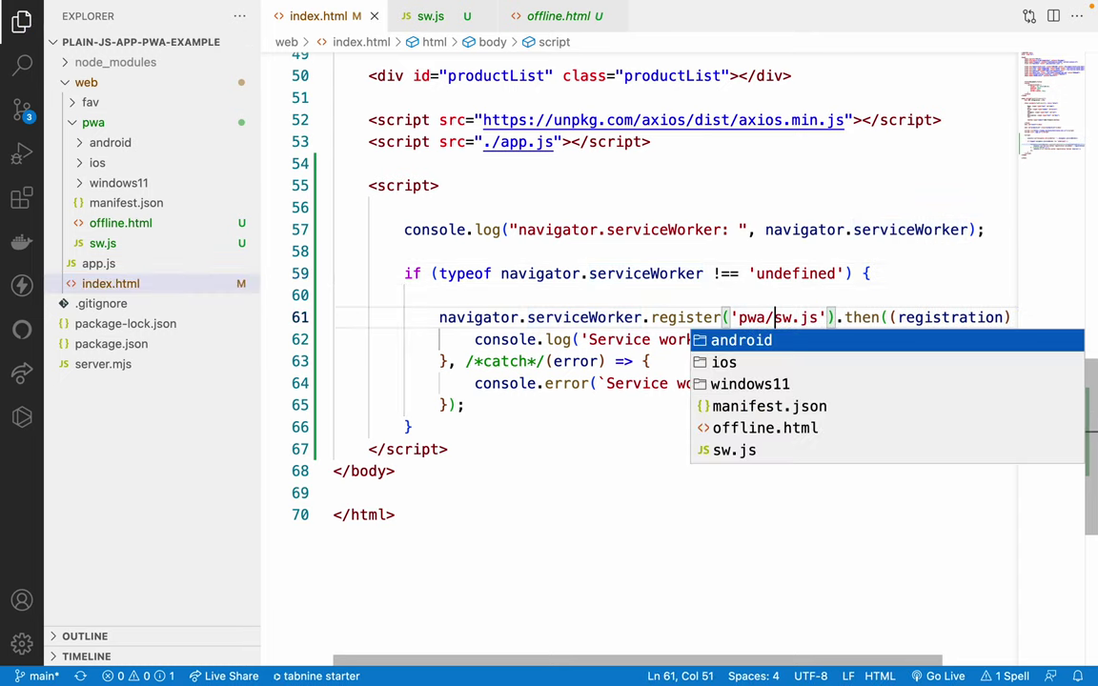
{"action": "left_click", "coordinate": [600, 215]}
- In Chrome, empty the cache and hard reload localhost:5001, unregister the /pwa/ service worker, and repeat the cache-clearing hard reload
{"action": "key", "text": "ctrl+Right"}
{"action": "right_click", "coordinate": [67, 50]}
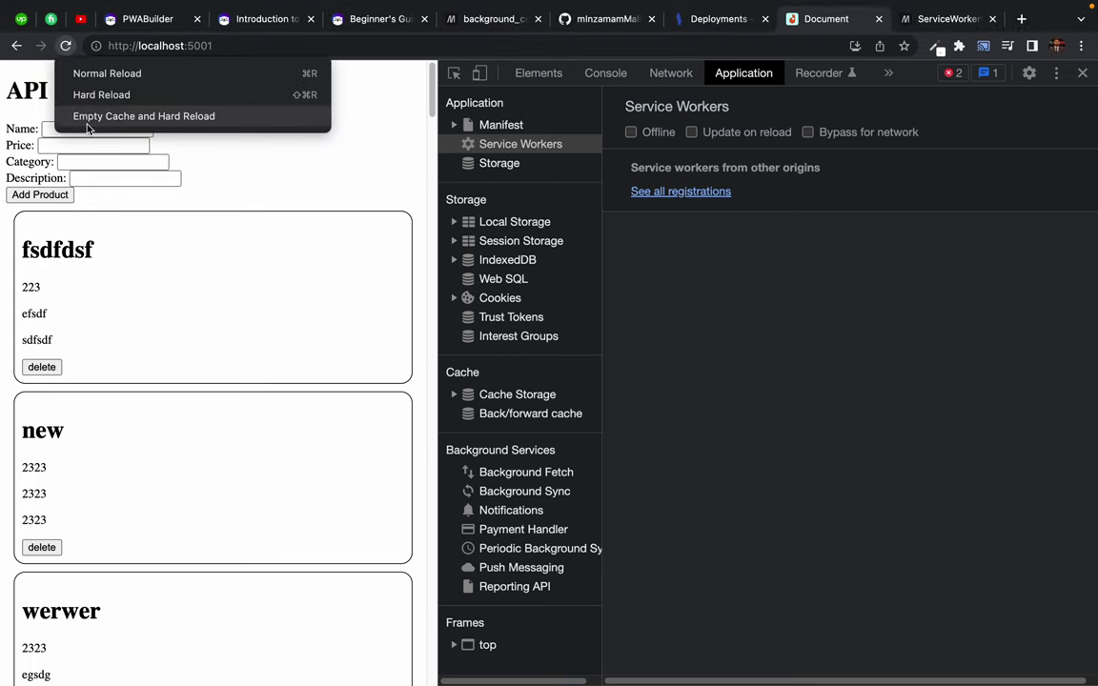
{"action": "left_click", "coordinate": [87, 120]}
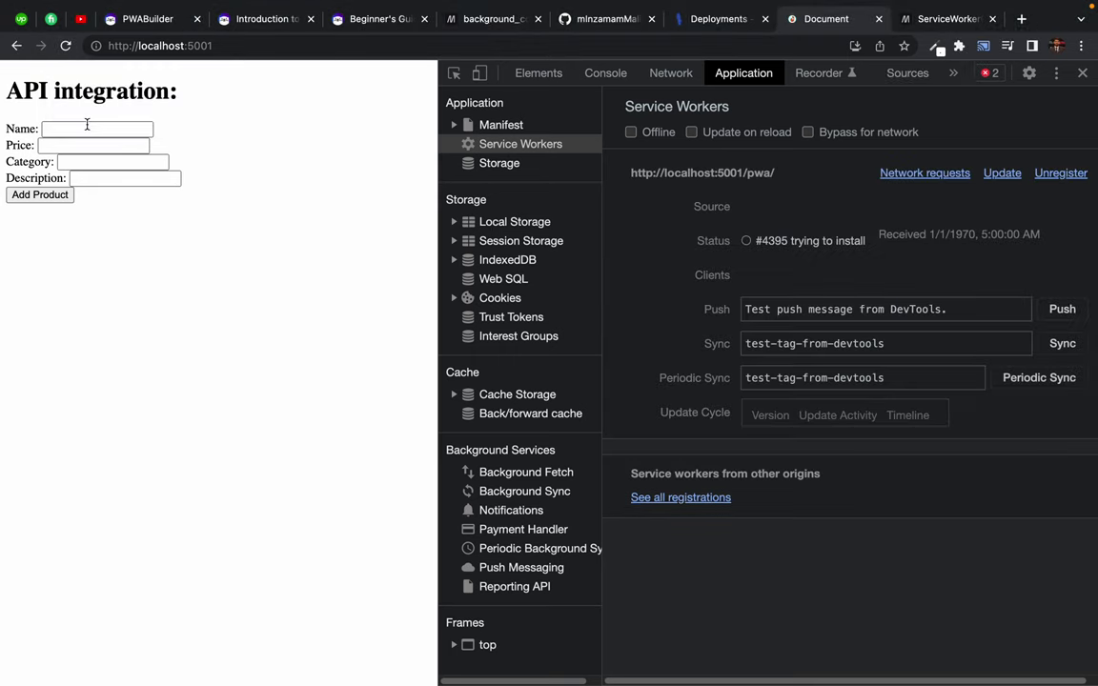
{"action": "left_click", "coordinate": [1062, 175]}
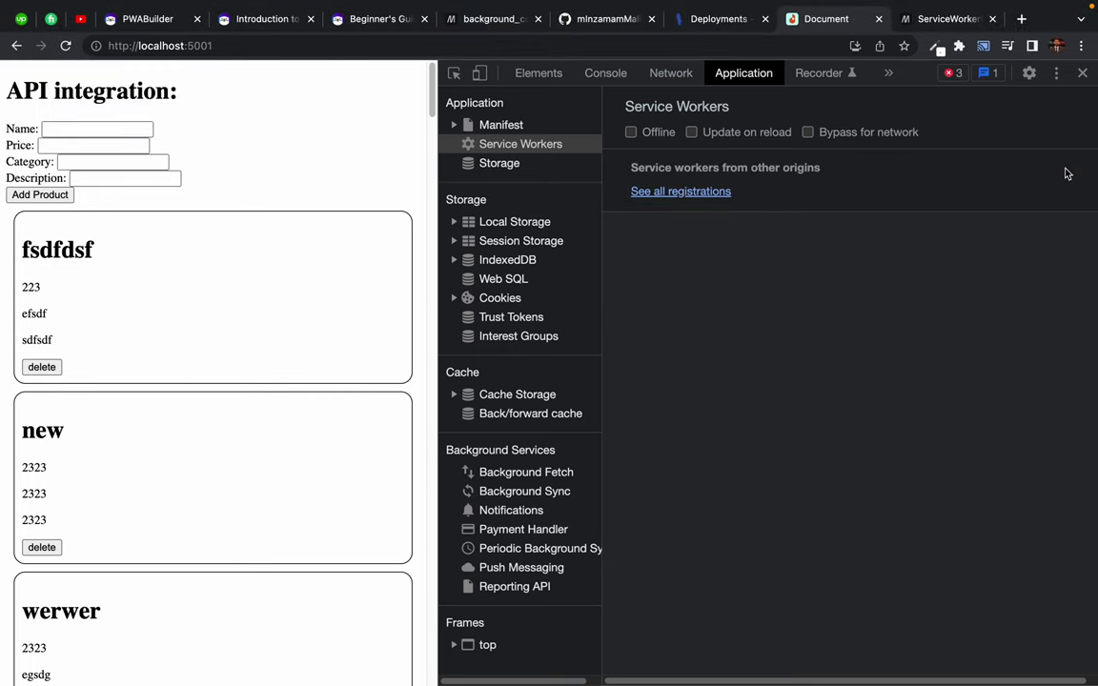
{"action": "right_click", "coordinate": [66, 46]}
{"action": "left_click", "coordinate": [86, 115]}
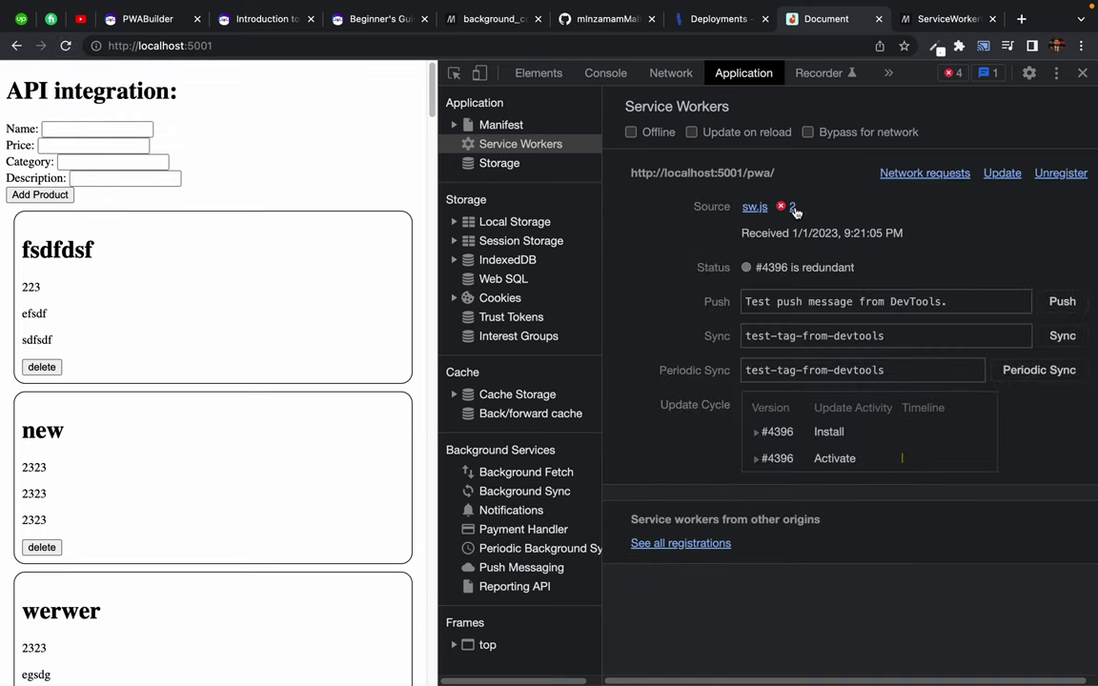
- Inspect the sw.js errors in the console and check the service worker registration path in index.html in VS Code
{"action": "left_click", "coordinate": [792, 207]}
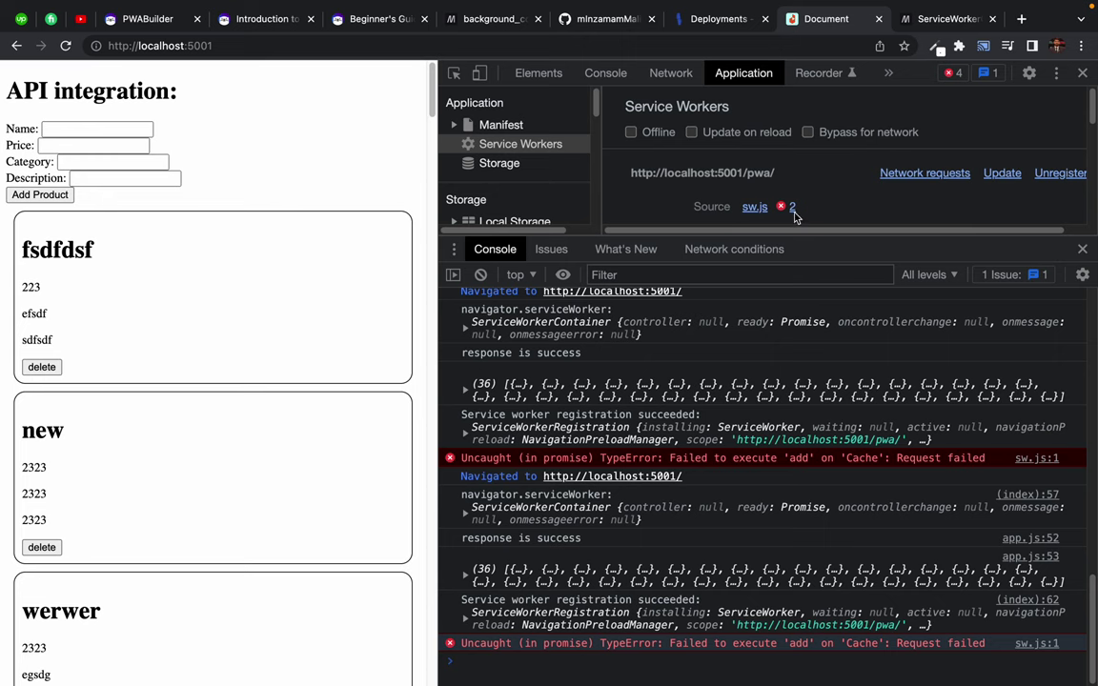
{"action": "left_click", "coordinate": [1083, 249]}
{"action": "key", "text": "ctrl+Right"}
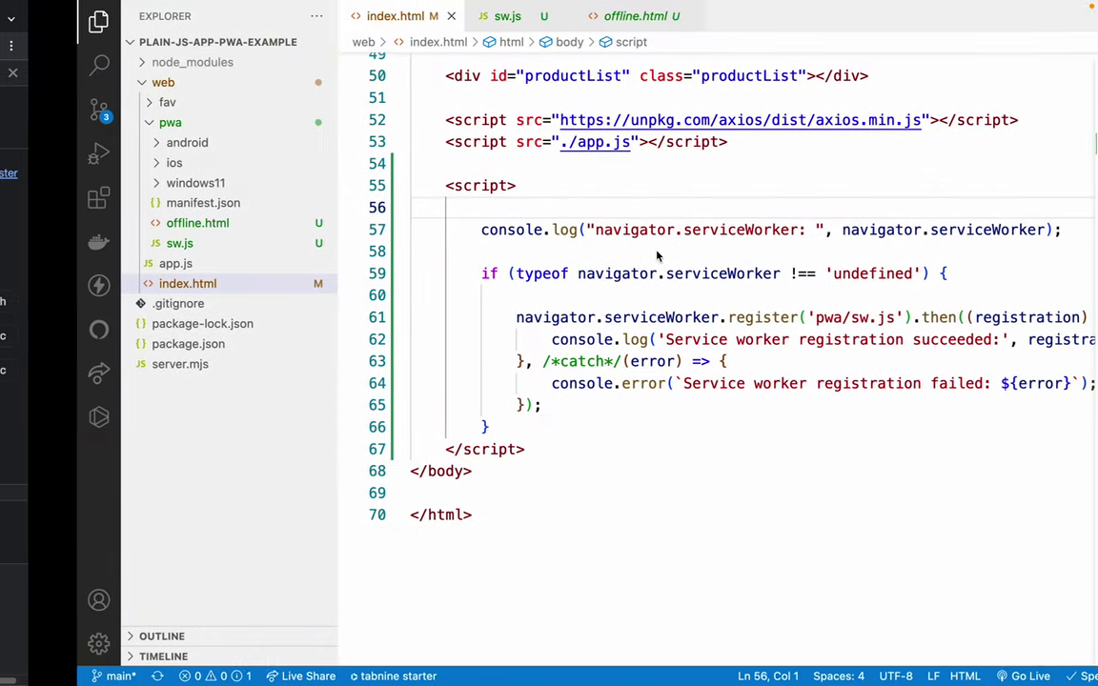
{"action": "left_click_drag", "start_coordinate": [759, 317], "coordinate": [804, 318]}
{"action": "left_click", "coordinate": [845, 317]}
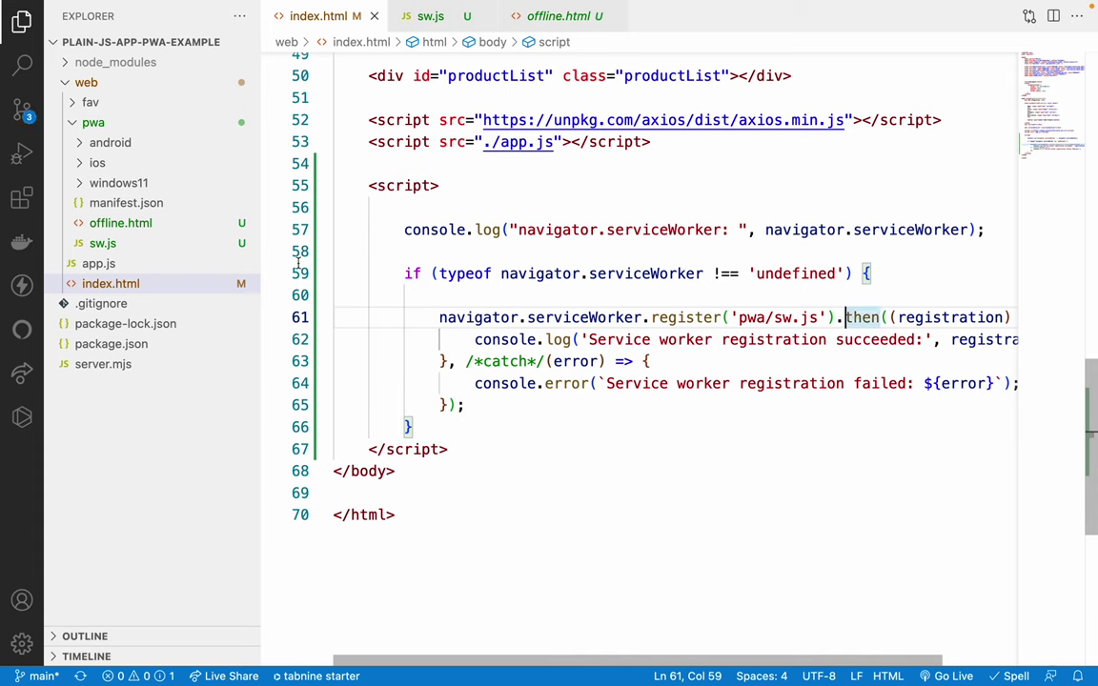
- Set offlineFallbackPage in sw.js to "./offline.html" by removing the pwa folder from the path, and save the file
{"action": "left_click", "coordinate": [102, 243]}
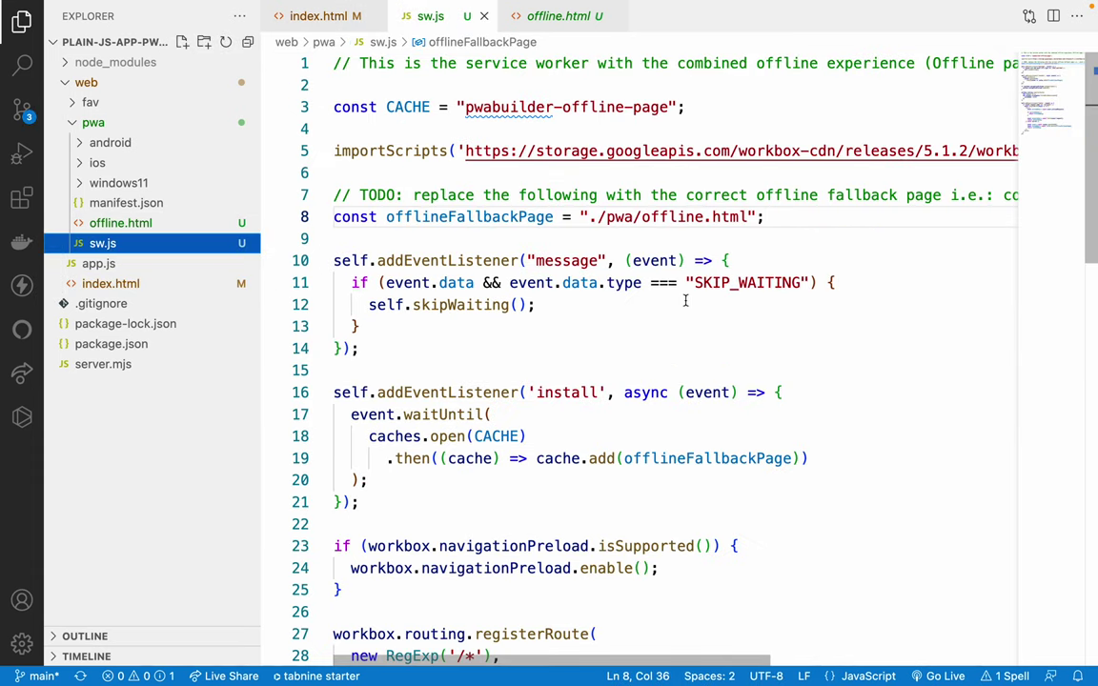
{"action": "left_click", "coordinate": [636, 217]}
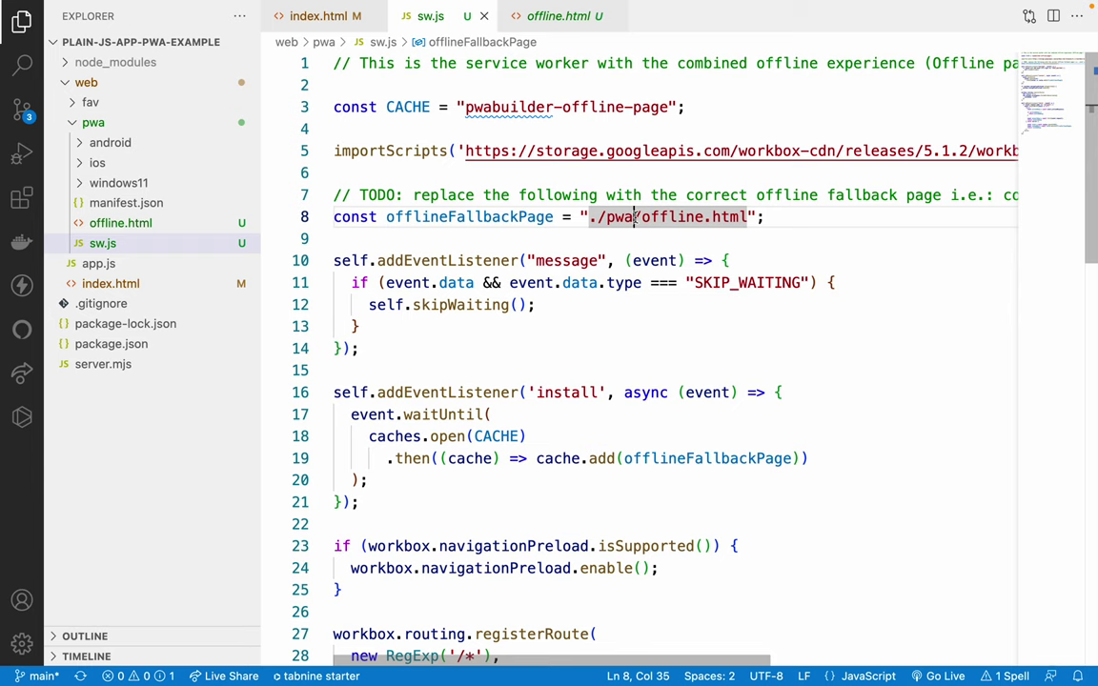
{"action": "key", "text": "BackSpace"}
{"action": "key", "text": "BackSpace"}
{"action": "key", "text": "BackSpace"}
{"action": "key", "text": "BackSpace"}
{"action": "key", "text": "super+s"}
- Switch to Chrome, unregister the /pwa/ service worker, then empty the cache and hard reload localhost:5001
{"action": "key", "text": "super+Tab"}
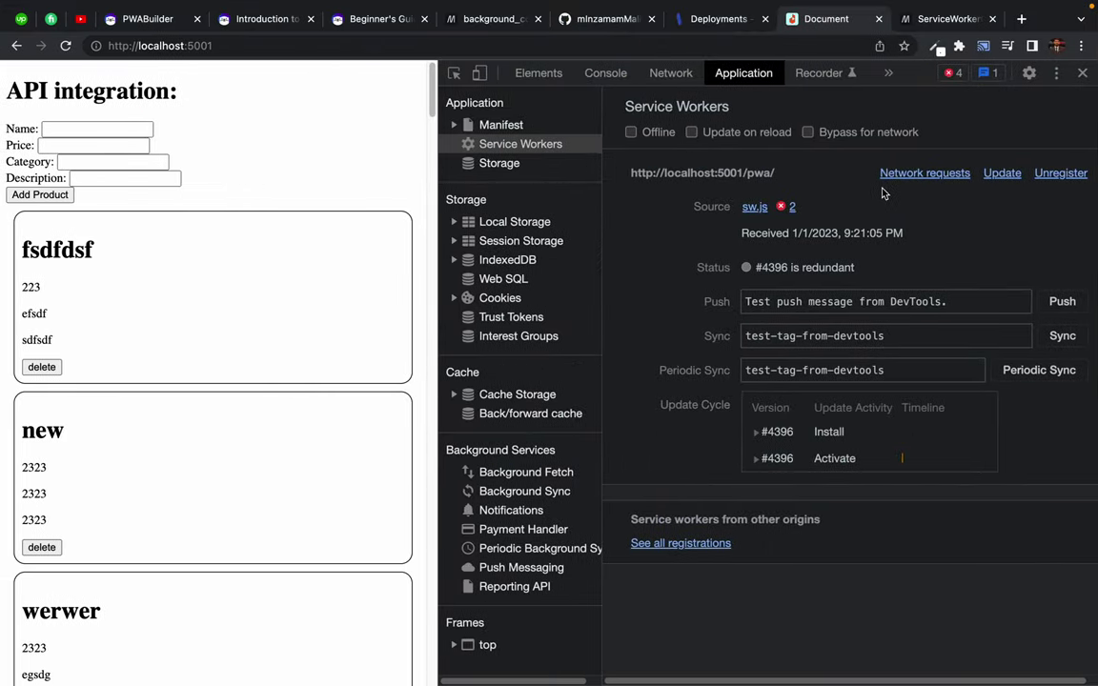
{"action": "left_click", "coordinate": [1061, 173]}
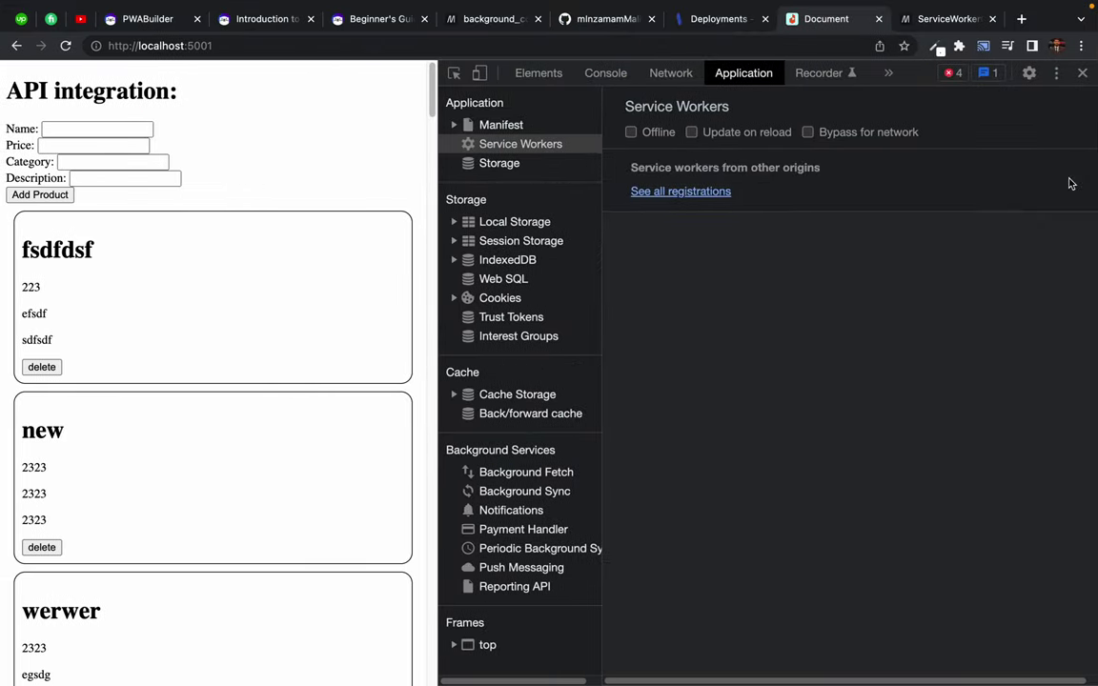
{"action": "right_click", "coordinate": [68, 48]}
{"action": "left_click", "coordinate": [88, 115]}
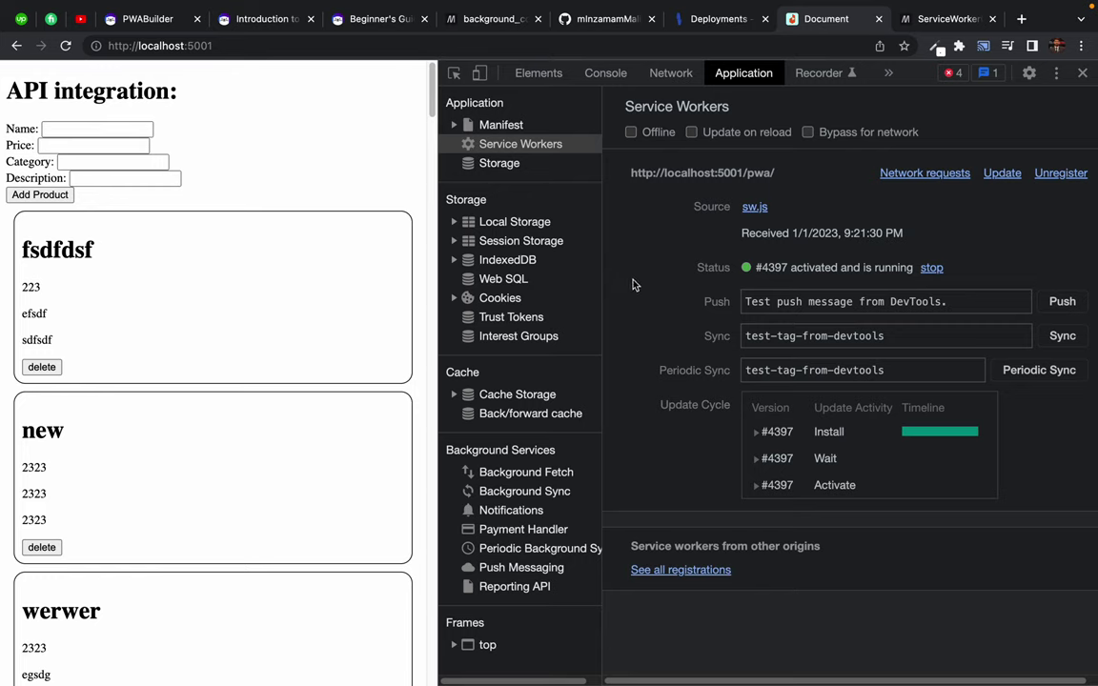
- Return to VS Code and select offline.html and sw.js together in the pwa folder
{"action": "key", "text": "ctrl+Right"}
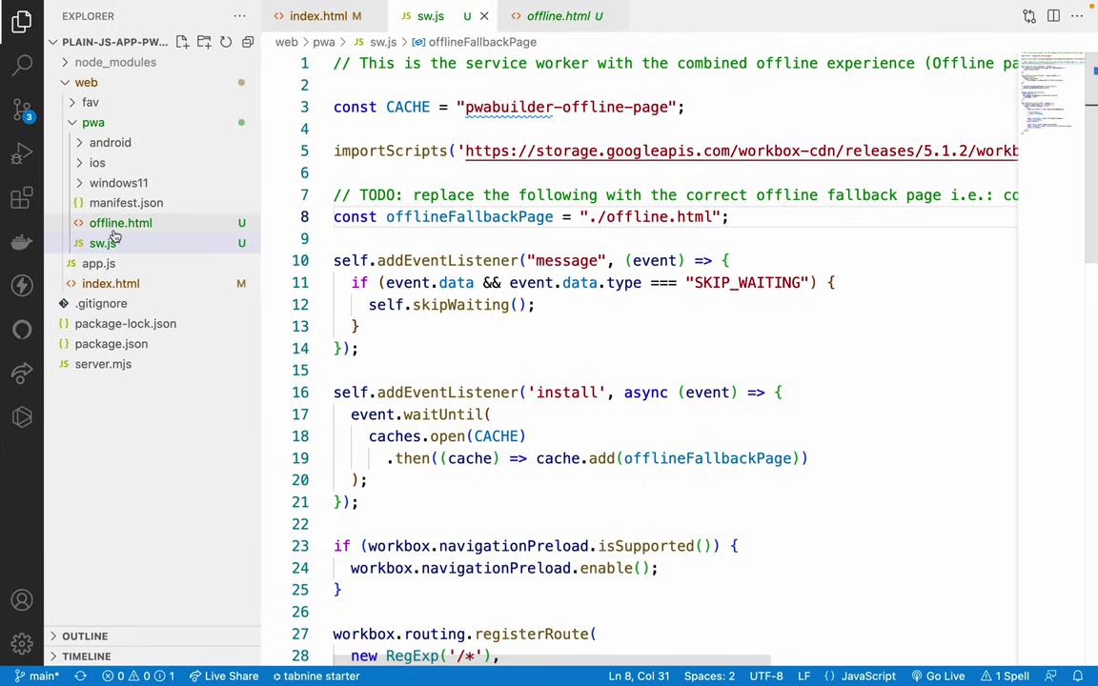
{"action": "left_click", "coordinate": [112, 225], "text": "super"}
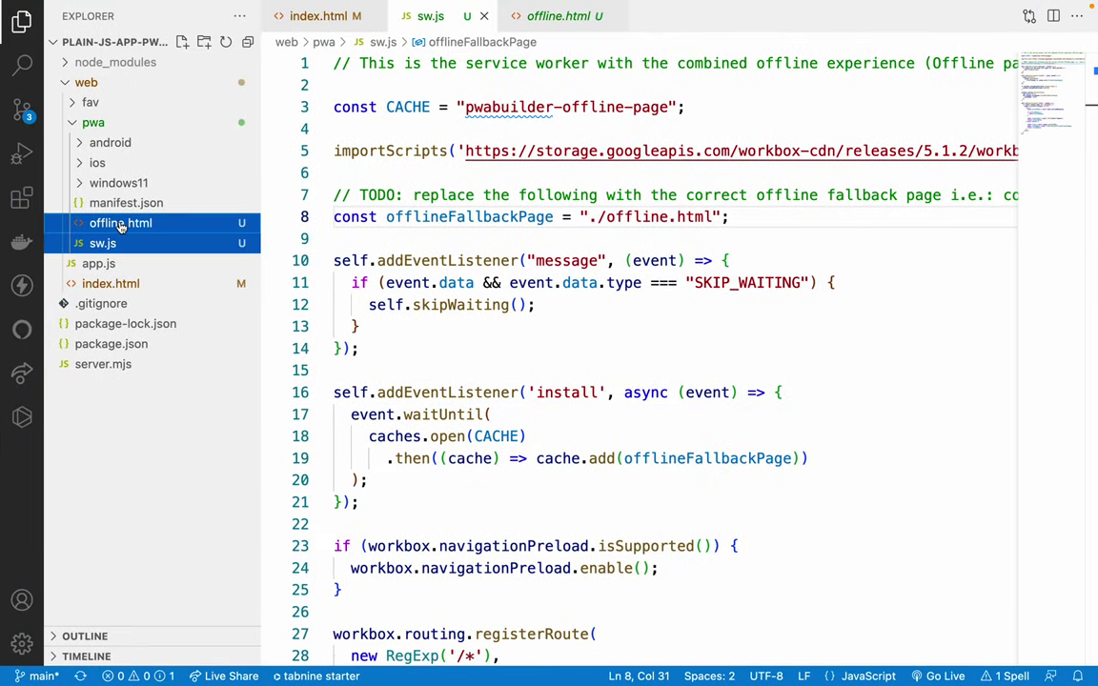
{"action": "mouse_move", "coordinate": [120, 227]}
{"action": "left_mouse_down"}
{"action": "mouse_move", "coordinate": [127, 286]}
{"action": "mouse_move", "coordinate": [122, 227]}
{"action": "left_mouse_up"}
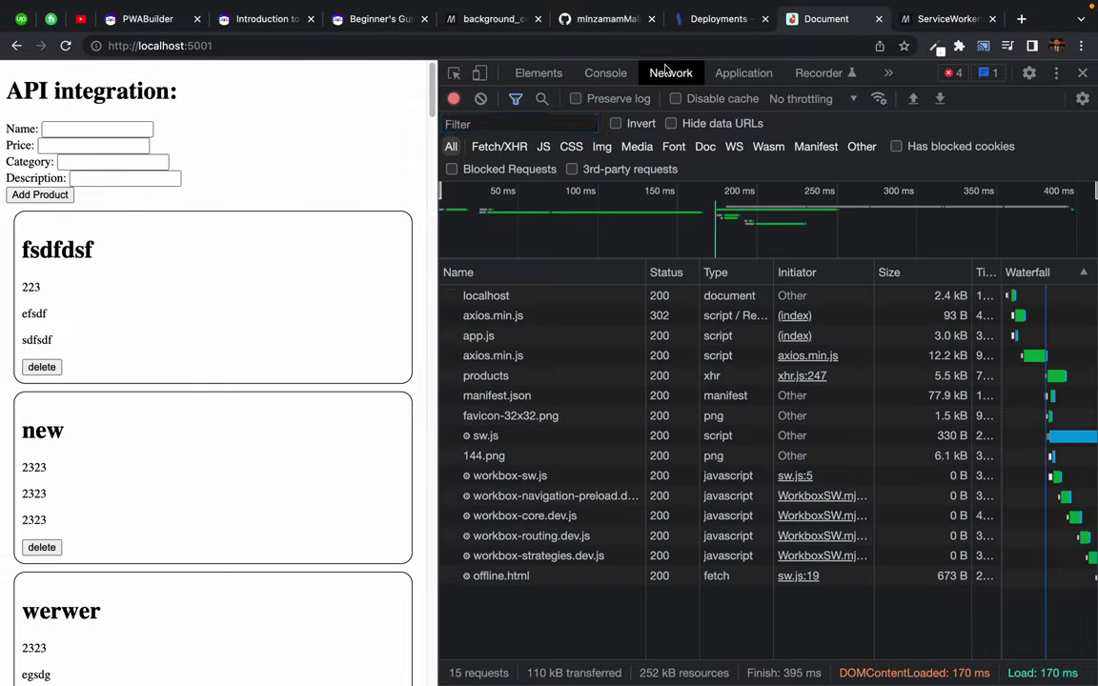
- Clear the network log, unregister the service worker, then empty the cache and hard reload localhost:5001 while monitoring network requests
{"action": "left_click", "coordinate": [480, 98]}
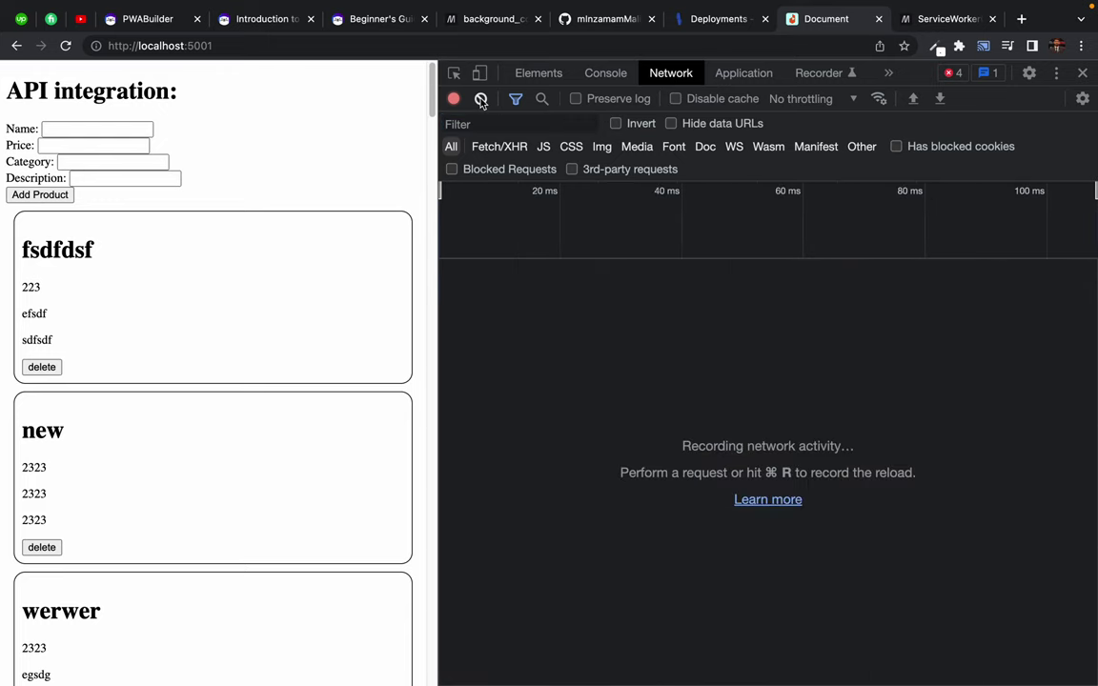
{"action": "left_click", "coordinate": [743, 74]}
{"action": "left_click", "coordinate": [1062, 170]}
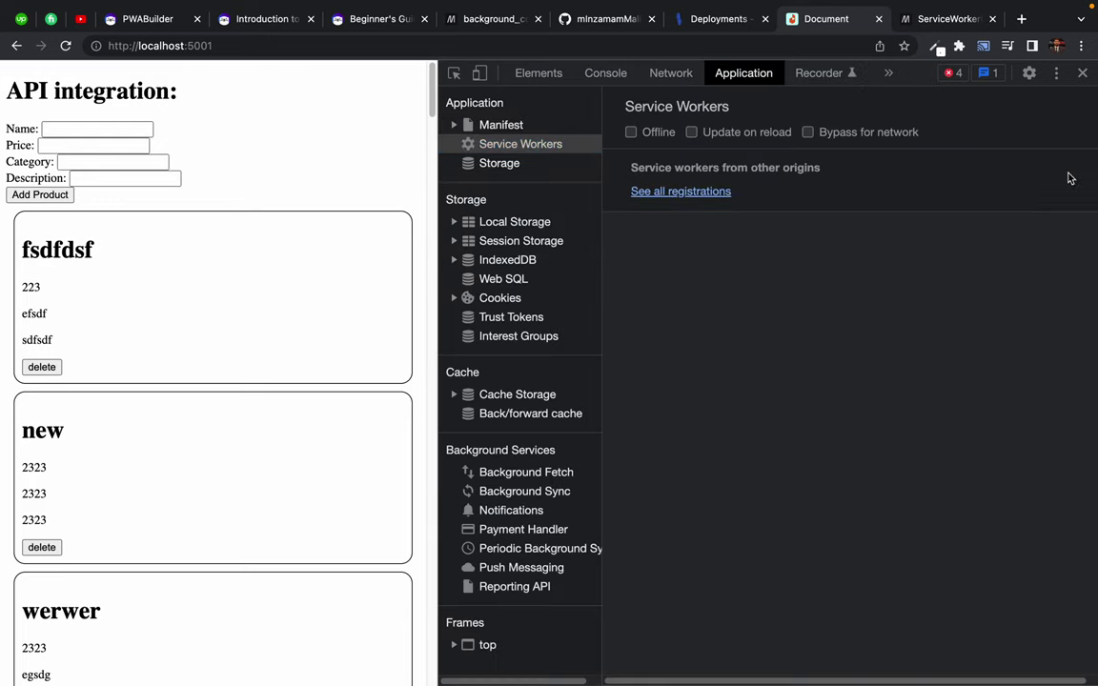
{"action": "left_click", "coordinate": [668, 74]}
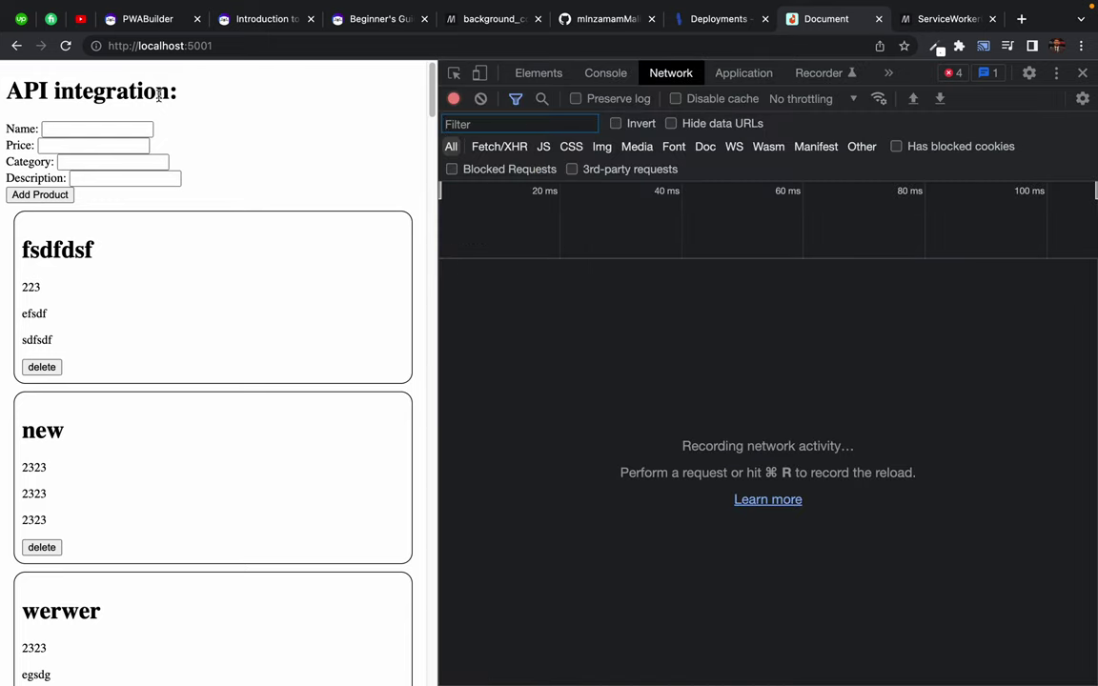
{"action": "right_click", "coordinate": [65, 46]}
{"action": "left_click", "coordinate": [101, 115]}
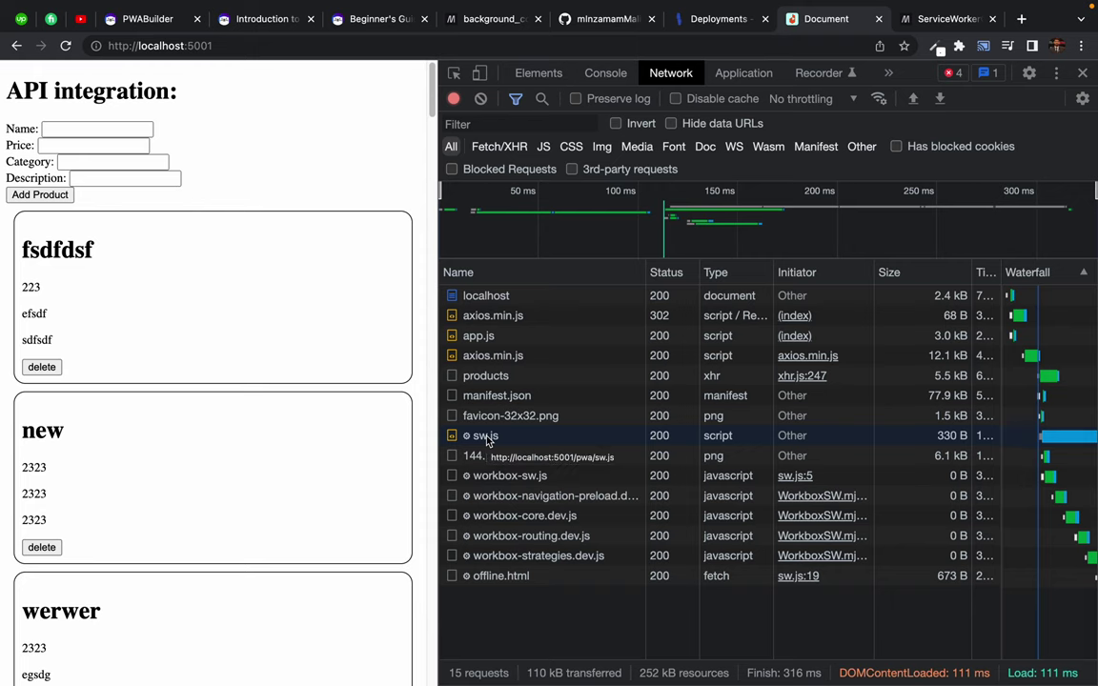
- Examine the sw.js and offline.html network requests, checking the request URL, preview, response and status of offline.html
{"action": "left_click", "coordinate": [488, 437]}
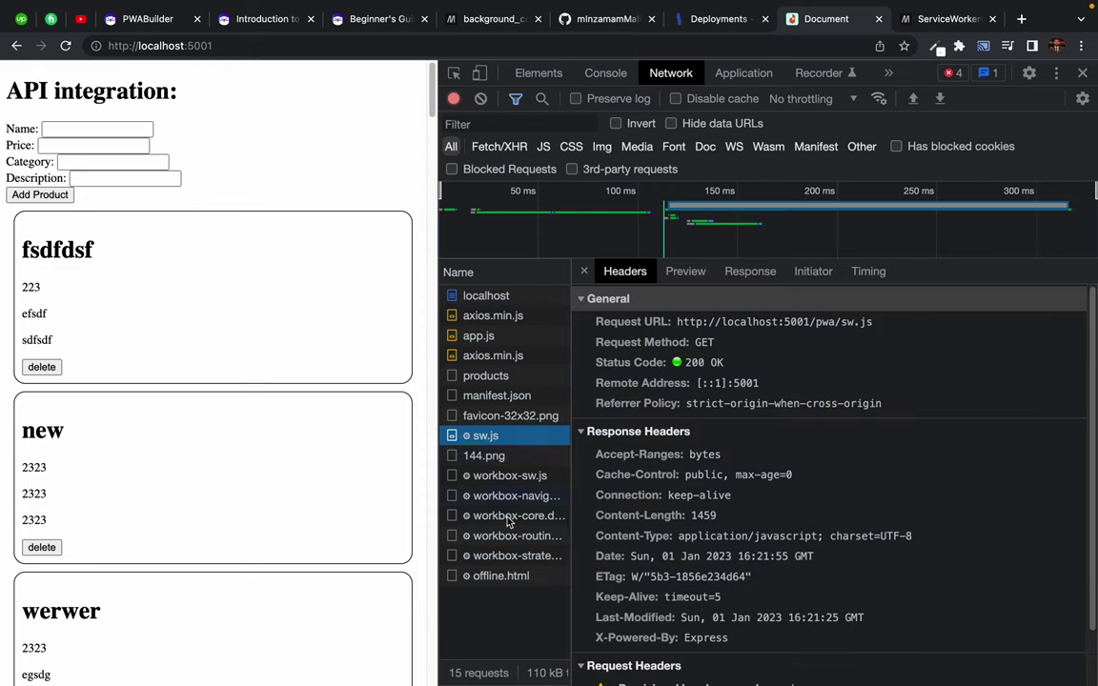
{"action": "left_click", "coordinate": [500, 577]}
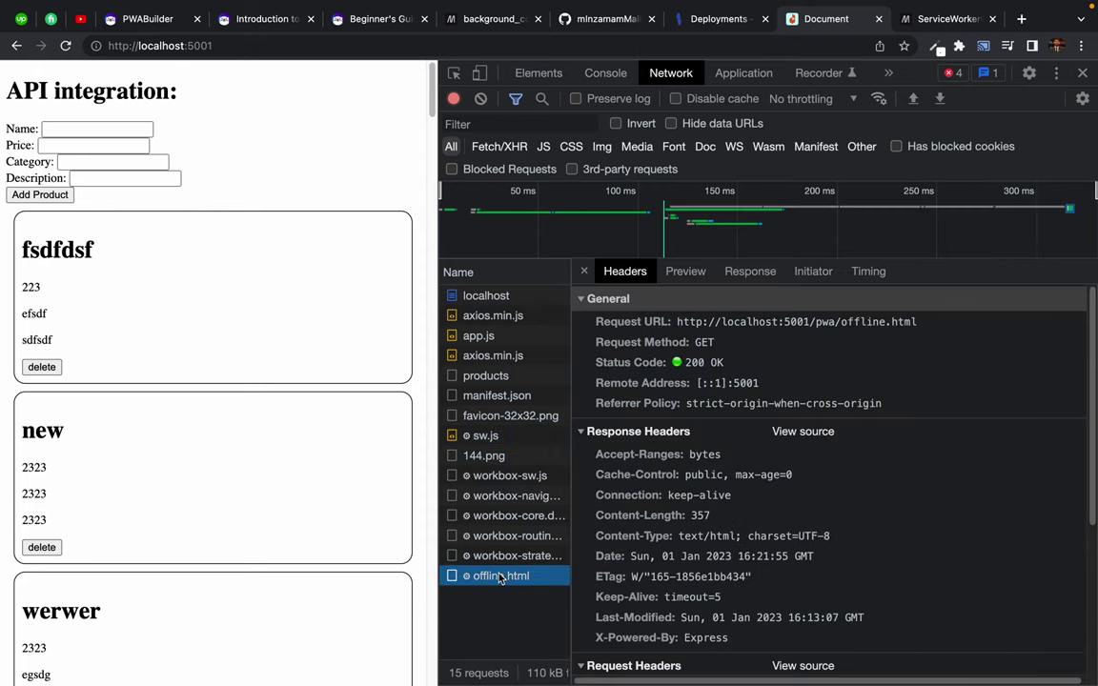
{"action": "left_click_drag", "start_coordinate": [571, 464], "coordinate": [665, 465]}
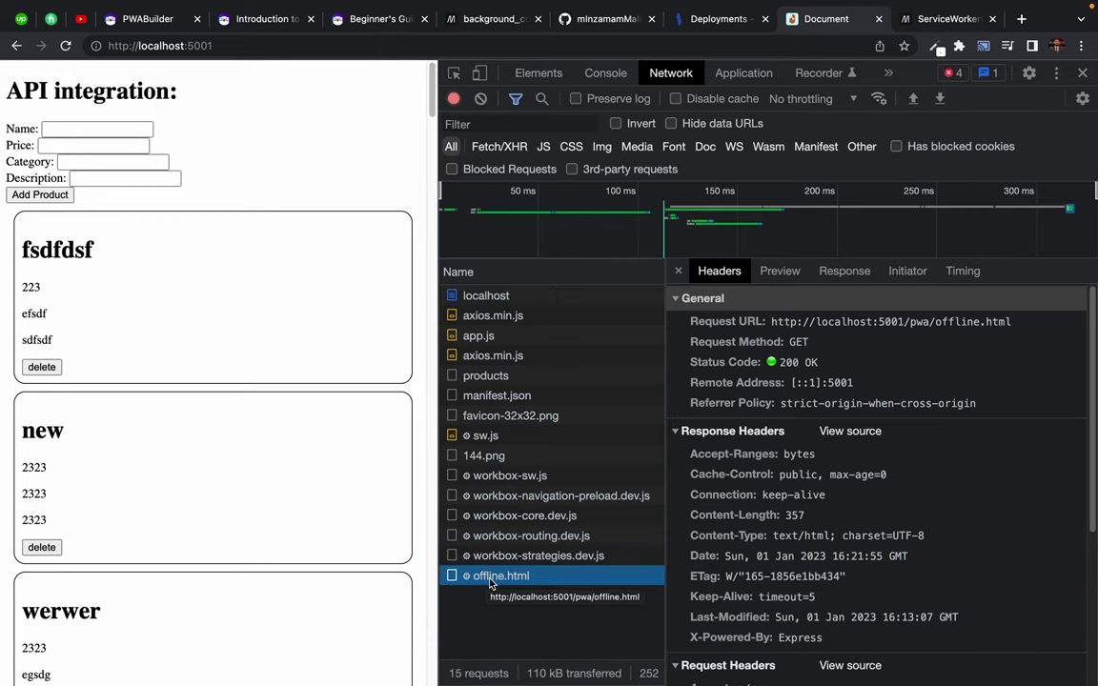
{"action": "left_click", "coordinate": [788, 282]}
{"action": "left_click", "coordinate": [846, 283]}
{"action": "left_click", "coordinate": [718, 272]}
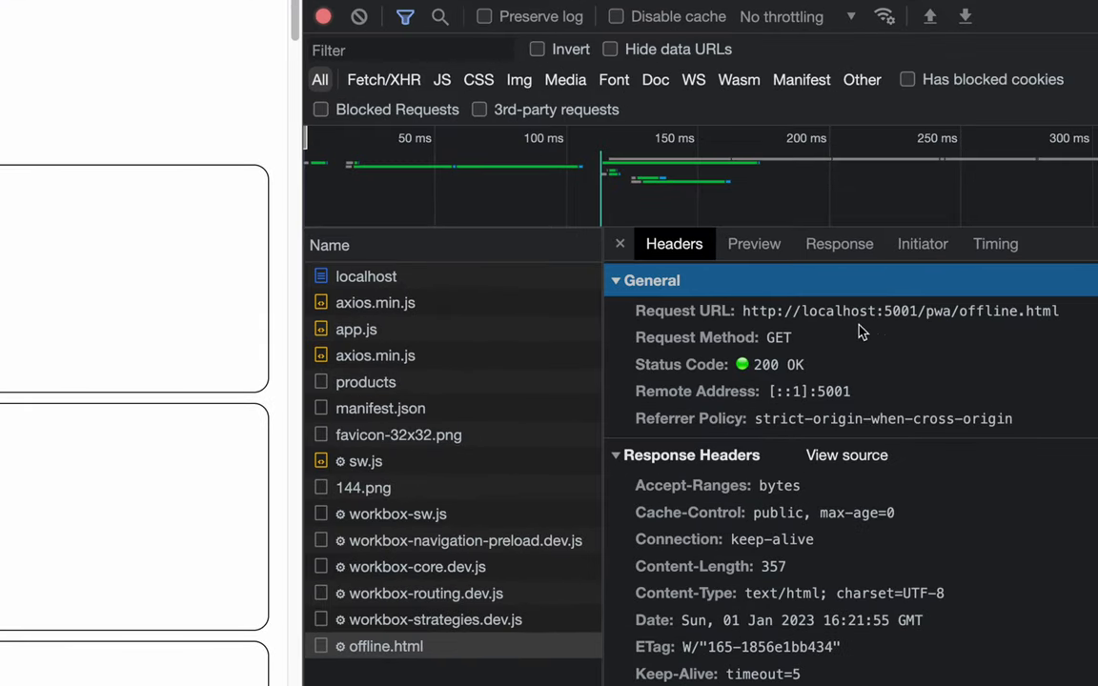
{"action": "left_click", "coordinate": [901, 326]}
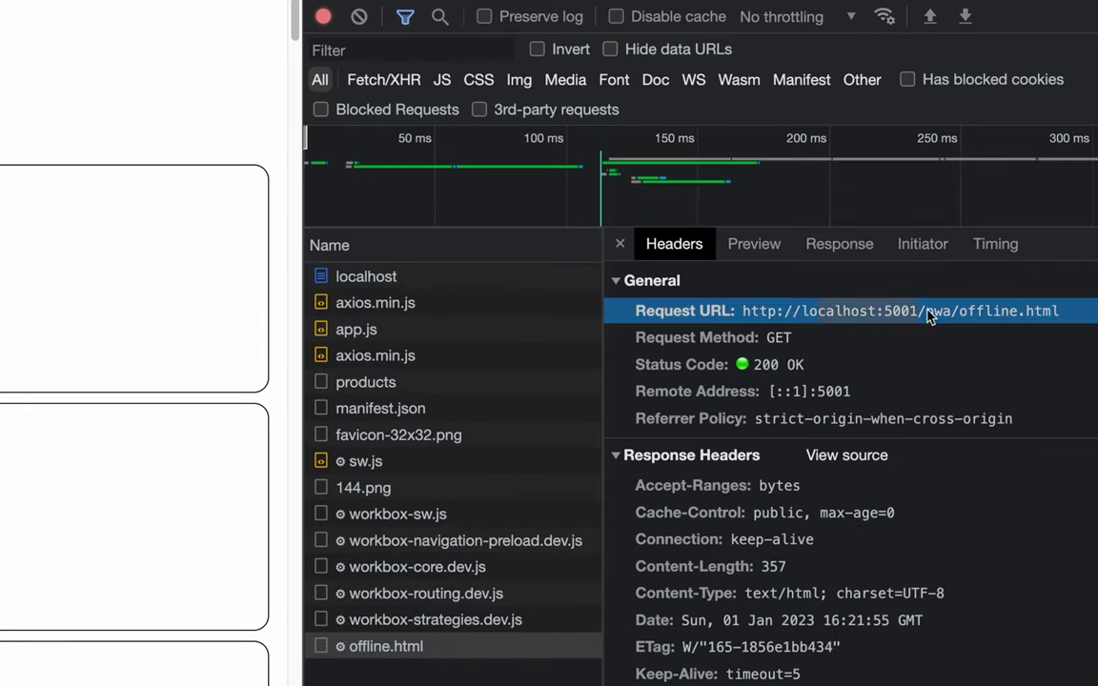
{"action": "left_click", "coordinate": [939, 367]}
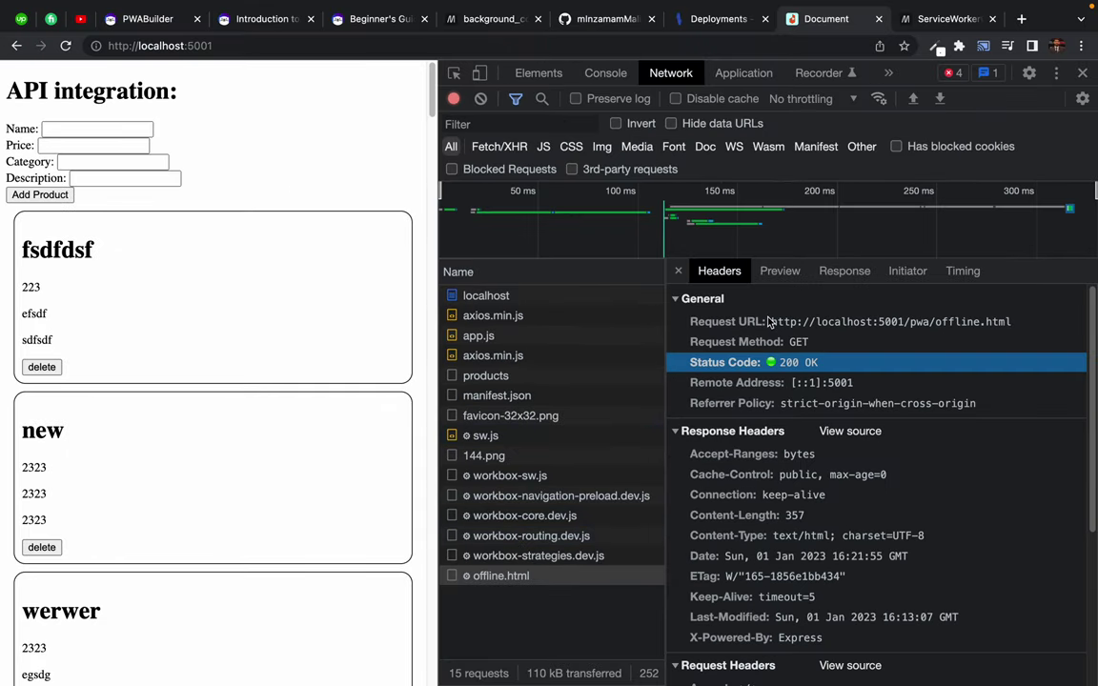
- Unregister the /pwa/ service worker again, then empty the cache and hard reload localhost:5001 with the network requests in view
{"action": "left_click", "coordinate": [739, 72]}
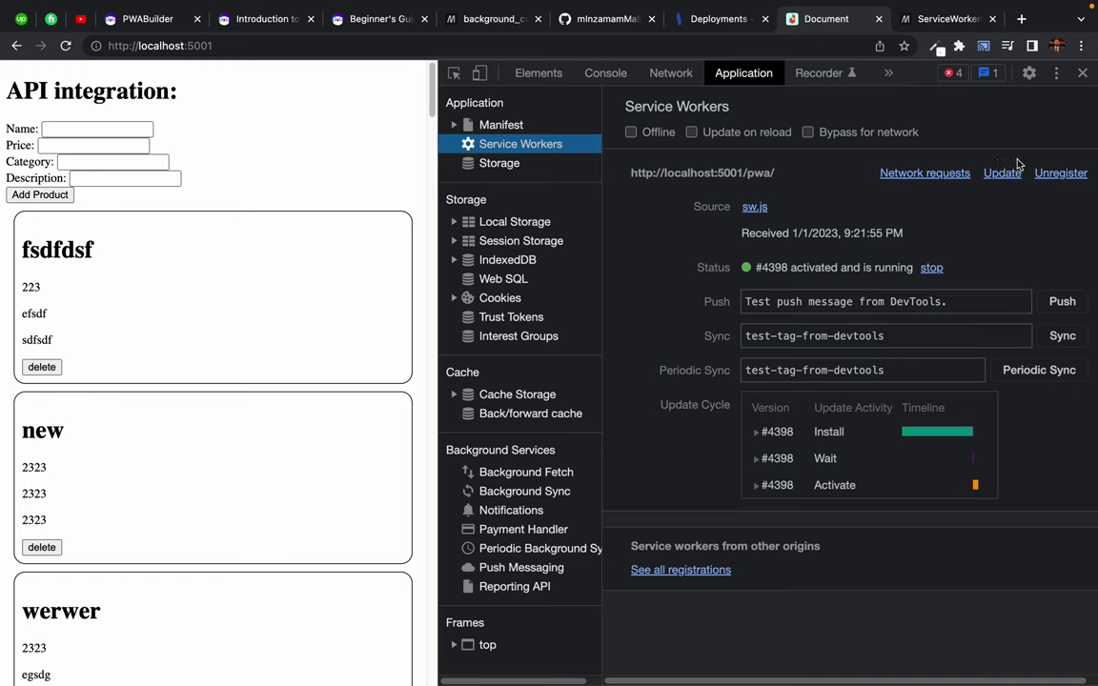
{"action": "left_click", "coordinate": [1058, 173]}
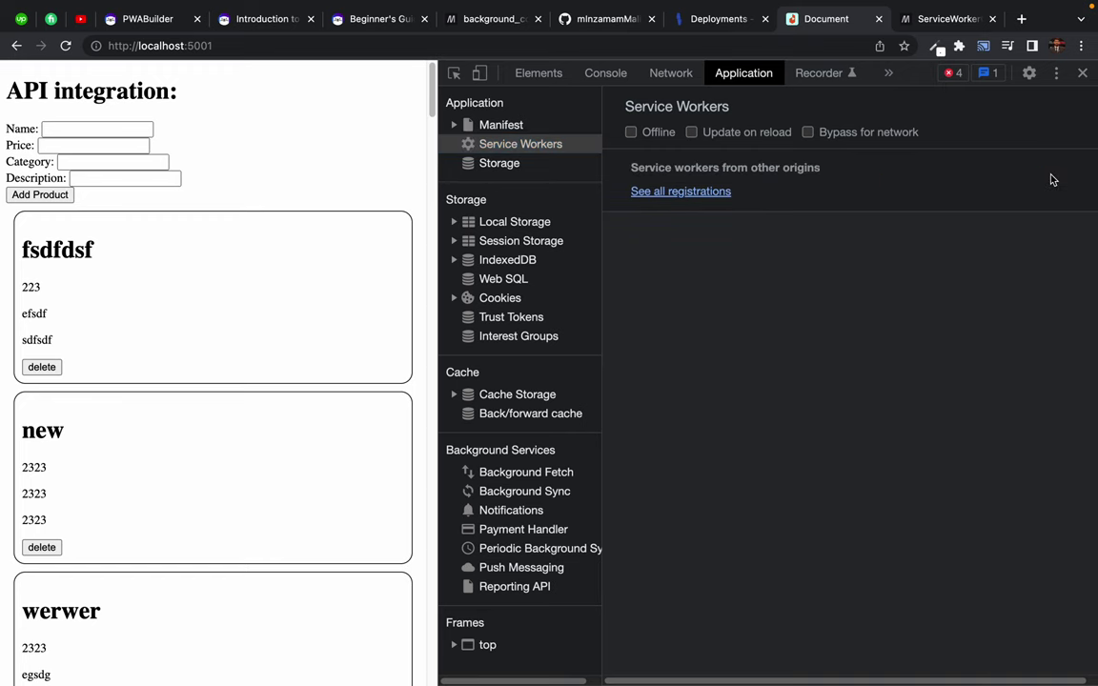
{"action": "left_click", "coordinate": [671, 77]}
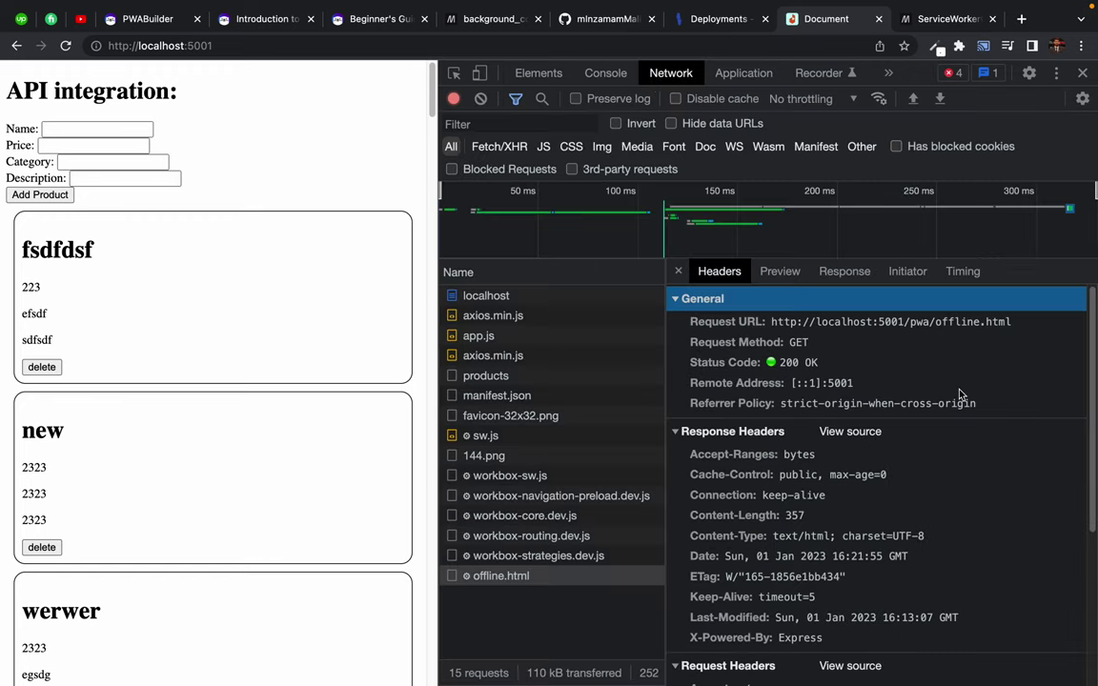
{"action": "right_click", "coordinate": [65, 45]}
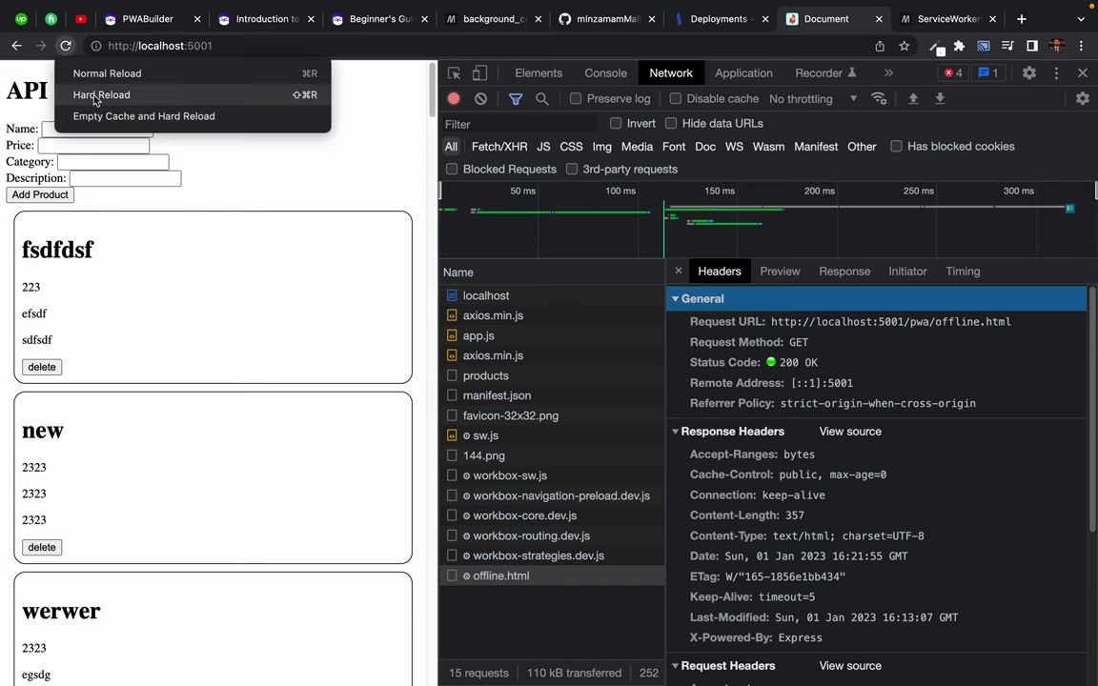
{"action": "left_click", "coordinate": [143, 116]}
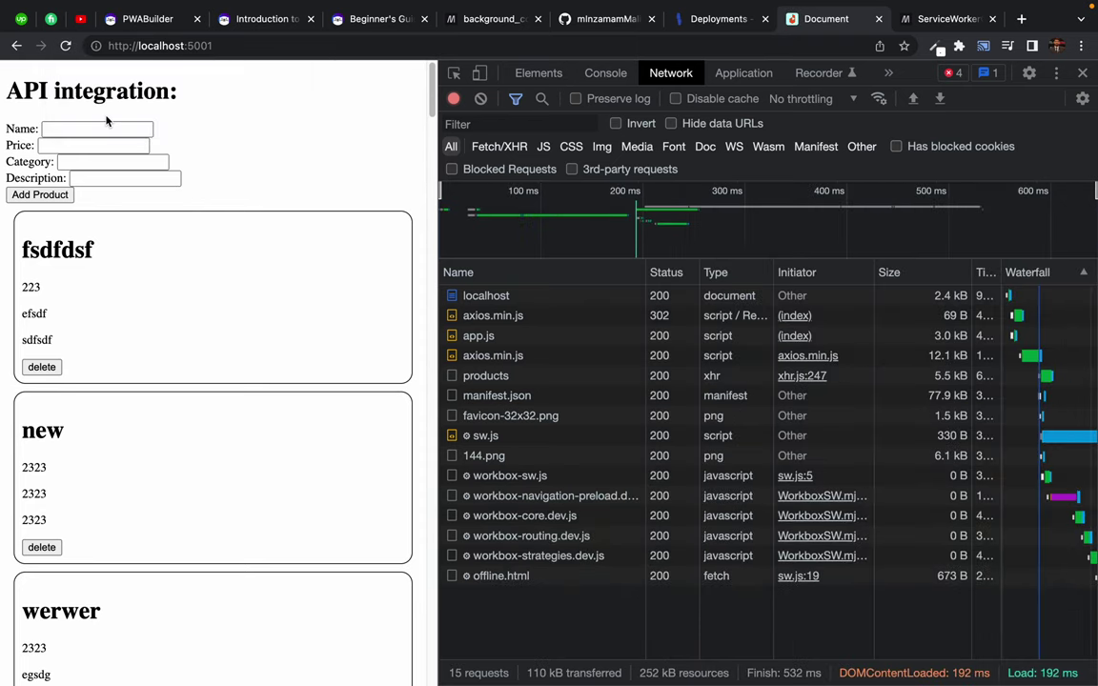
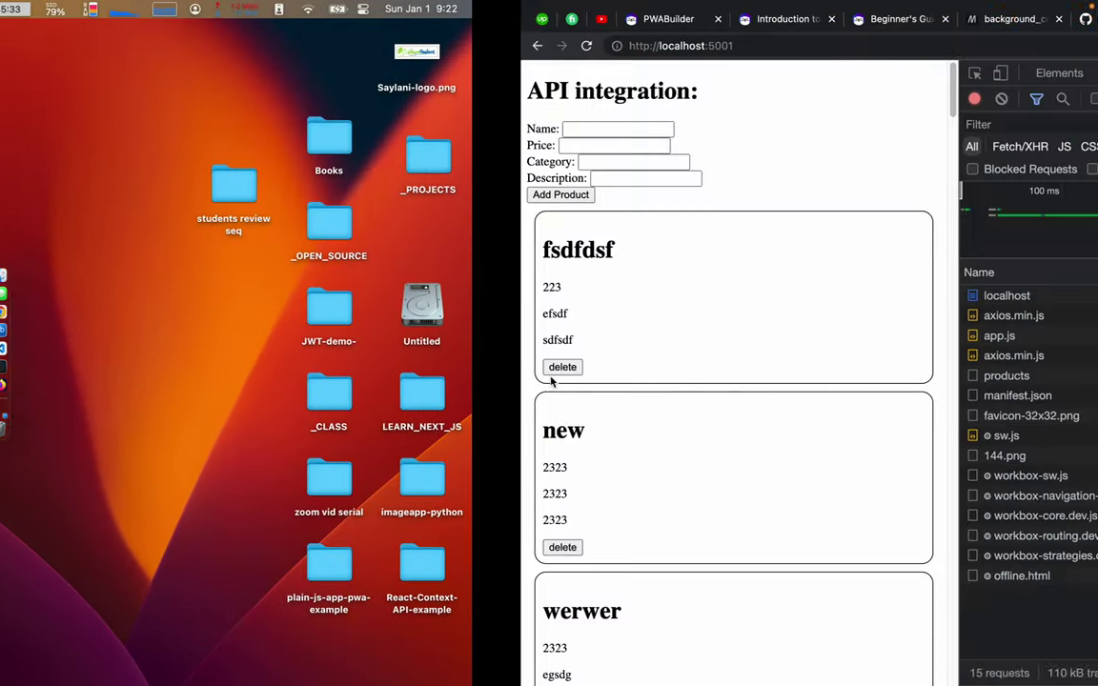
- Switch to VS Code, move offline.html and sw.js from pwa to the web folder, and check the contents of offline.html
{"action": "left_click_drag", "start_coordinate": [112, 223], "coordinate": [115, 280]}
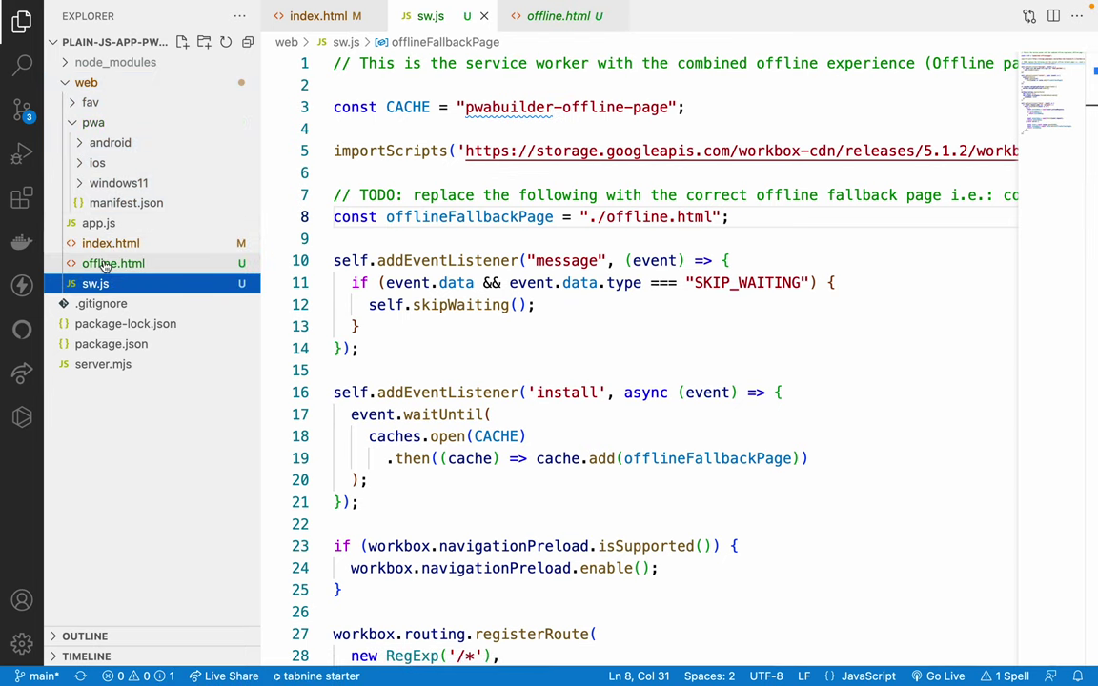
{"action": "left_click", "coordinate": [104, 266]}
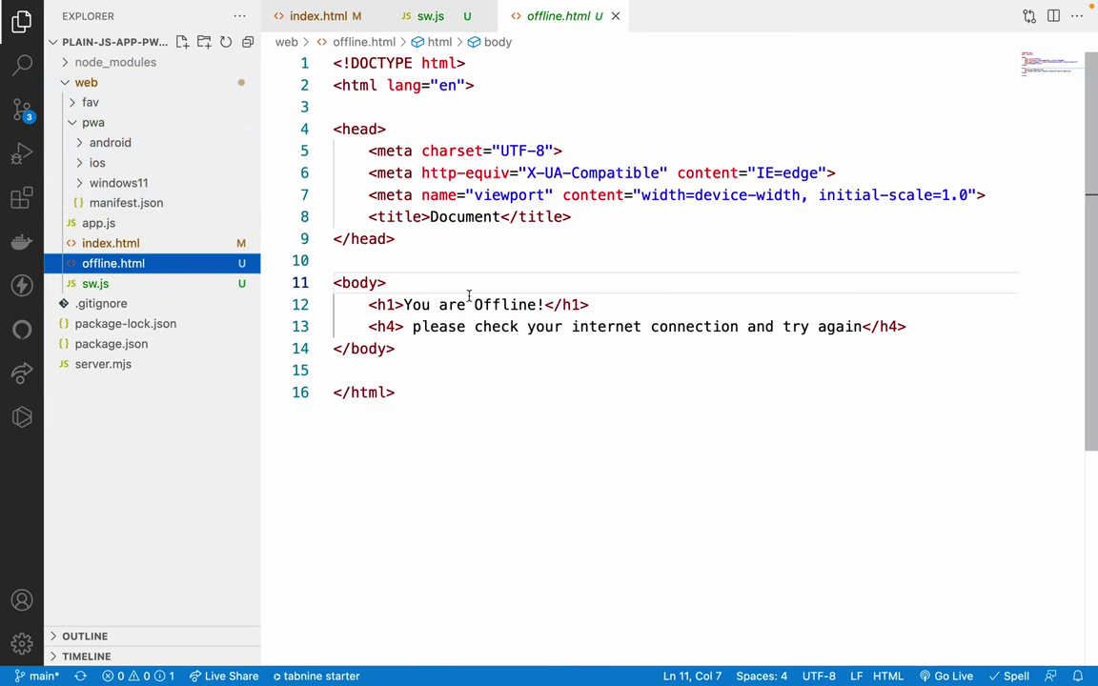
{"action": "left_click", "coordinate": [615, 15]}
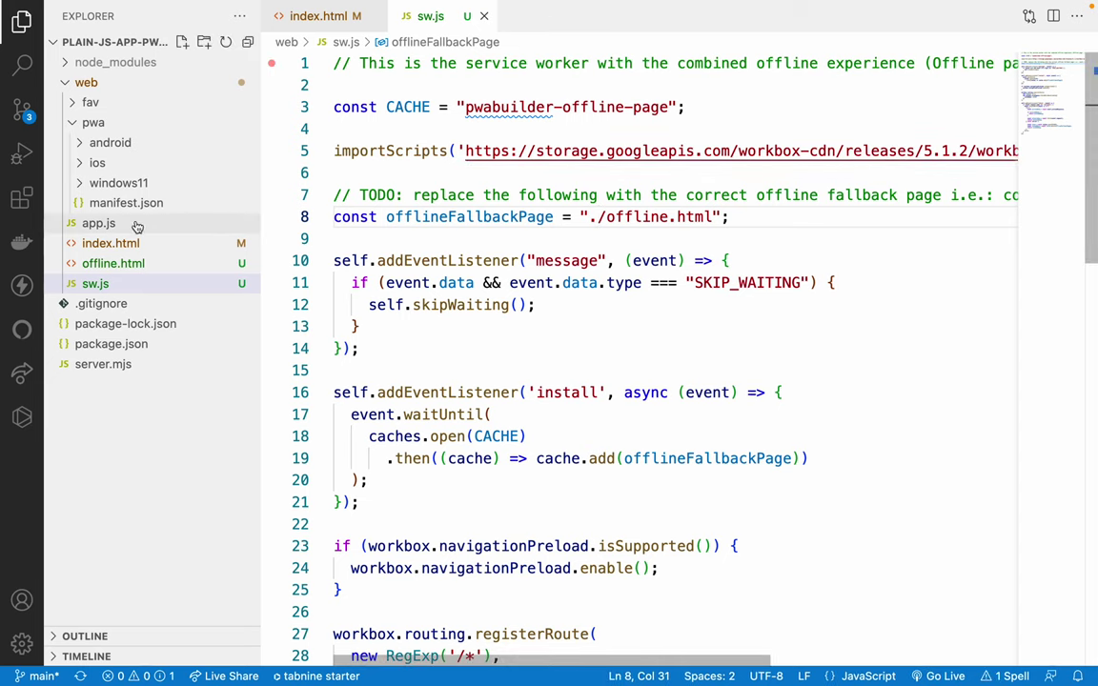
- Move only offline.html from the web folder into the pwa folder, and collapse the pwa folder
{"action": "left_click", "coordinate": [111, 264]}
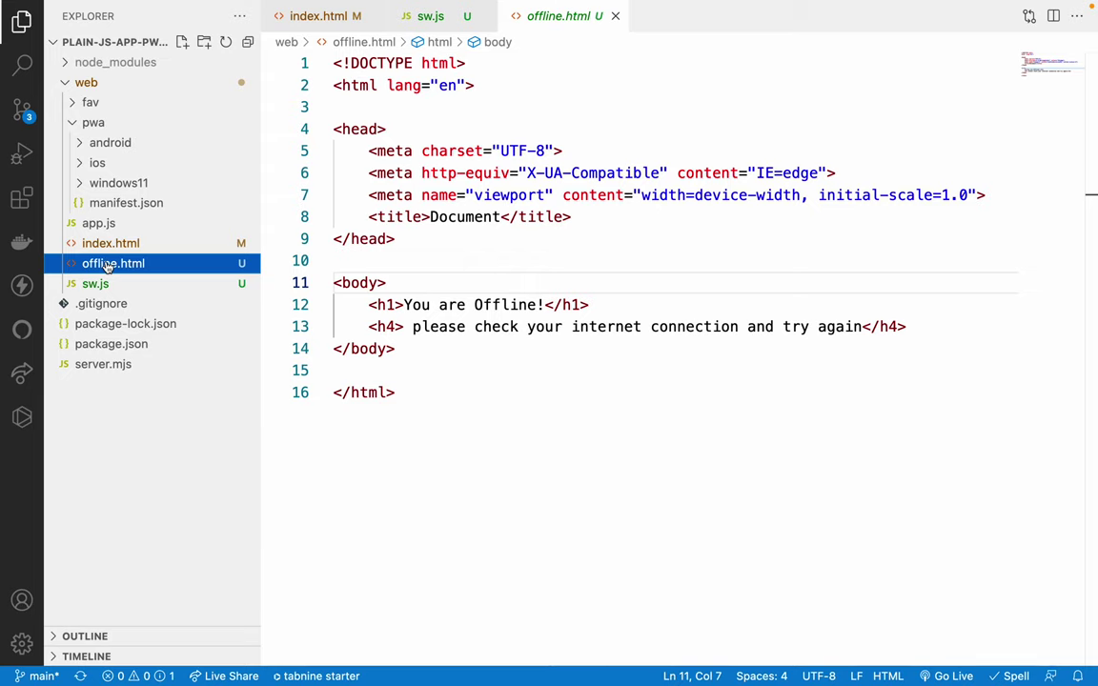
{"action": "left_click_drag", "start_coordinate": [112, 265], "coordinate": [93, 126]}
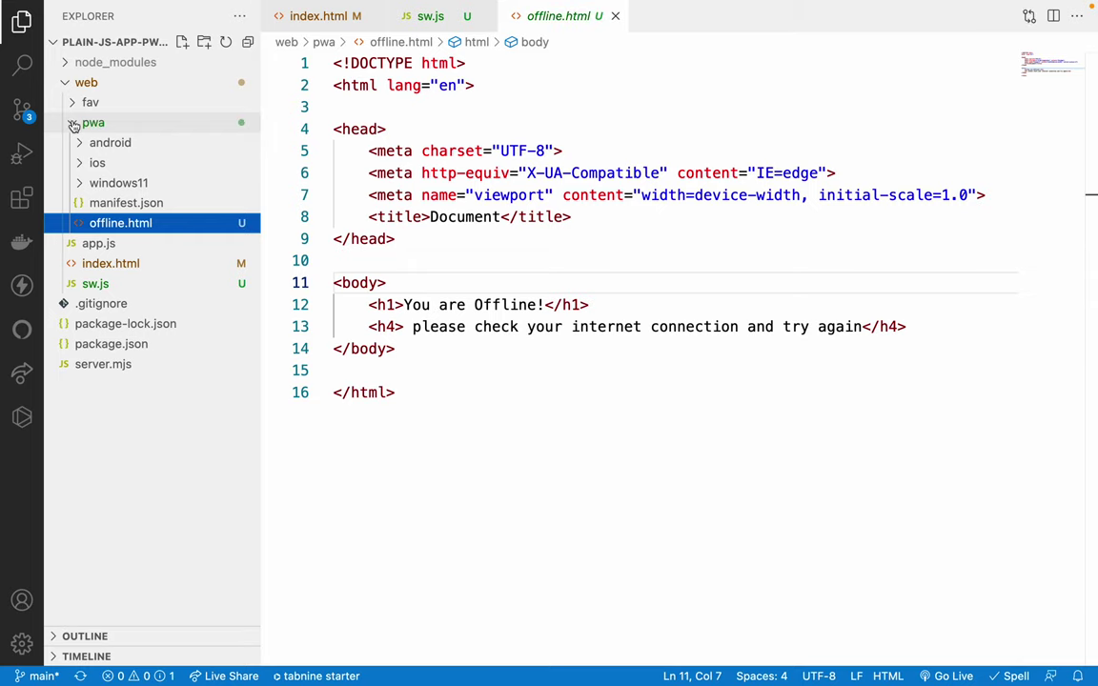
{"action": "left_click", "coordinate": [73, 126]}
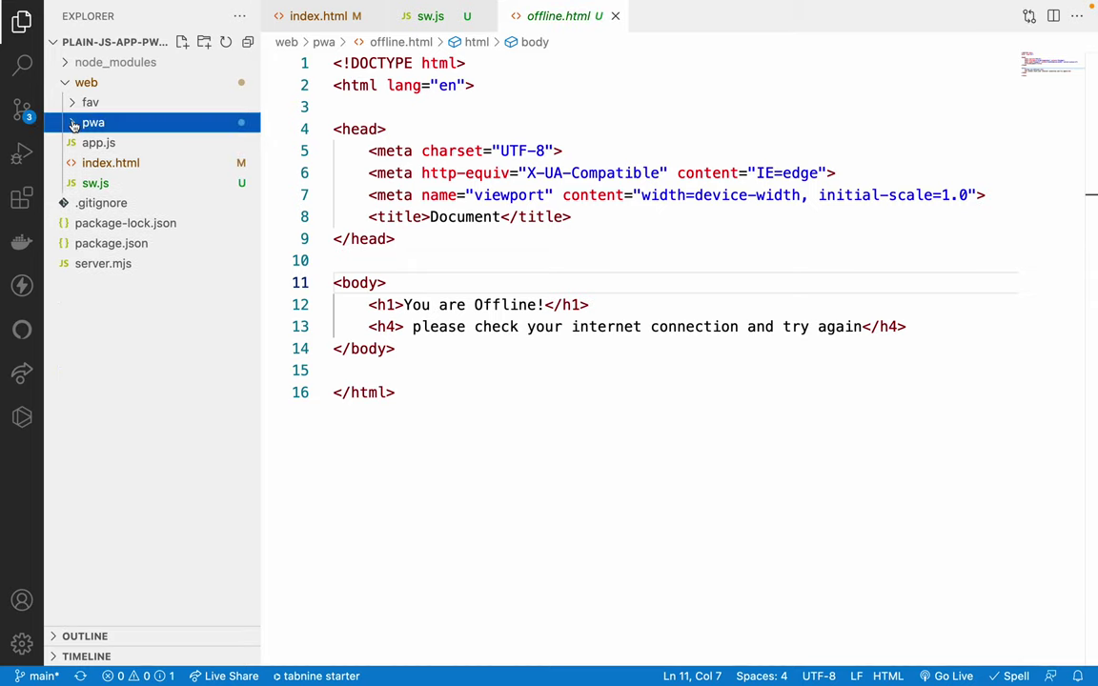
- Set offlineFallbackPage in sw.js to "./pwa/offline.html" by adding the pwa folder to the path
{"action": "left_click", "coordinate": [105, 163]}
{"action": "left_click", "coordinate": [95, 183]}
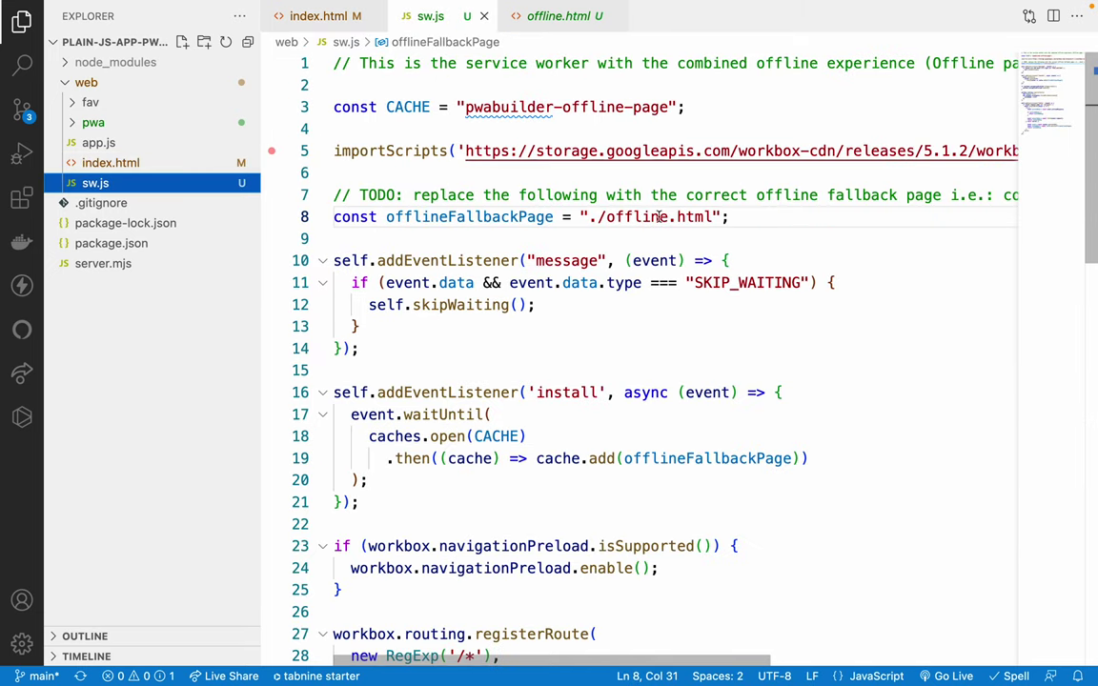
{"action": "left_click", "coordinate": [601, 217]}
{"action": "type", "text": "pwa/"}
{"action": "left_click", "coordinate": [530, 194]}
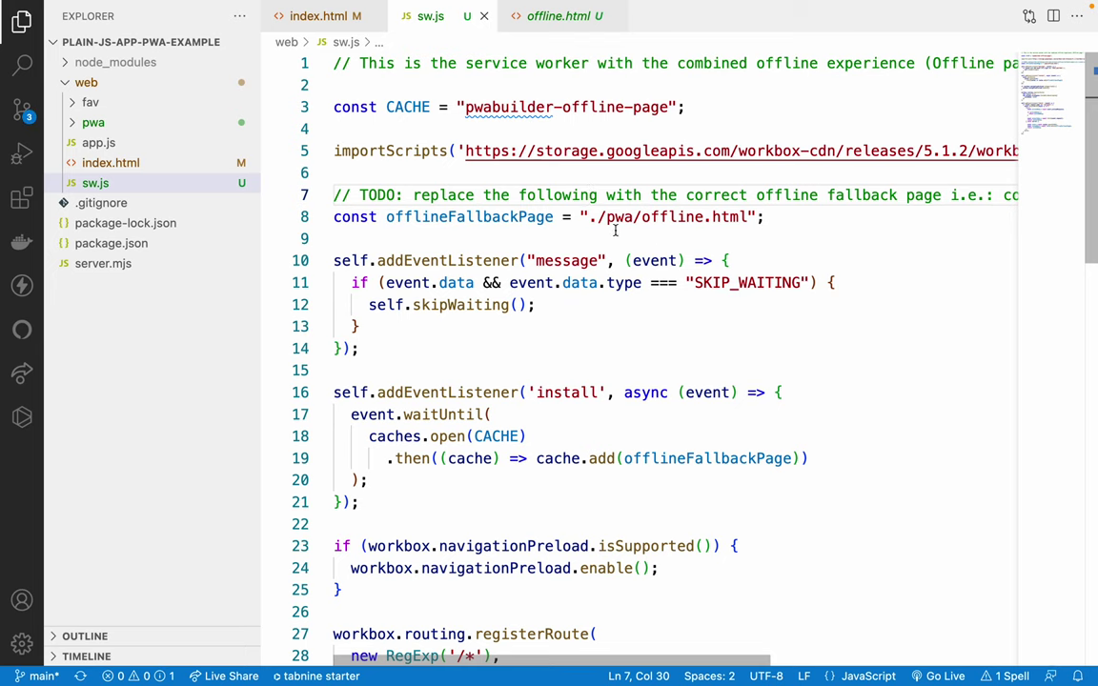
- Set the service worker registration path in index.html to 'sw.js' by removing the pwa folder and slash
{"action": "left_click", "coordinate": [129, 166]}
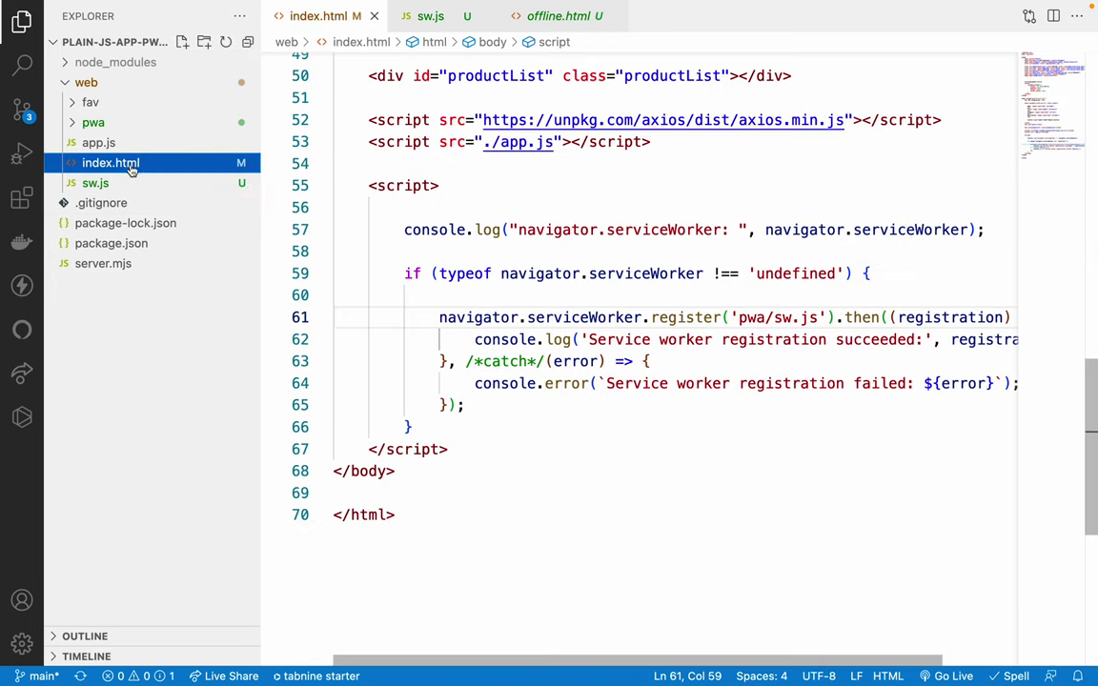
{"action": "scroll", "coordinate": [653, 212], "scroll_direction": "up", "scroll_amount": 2}
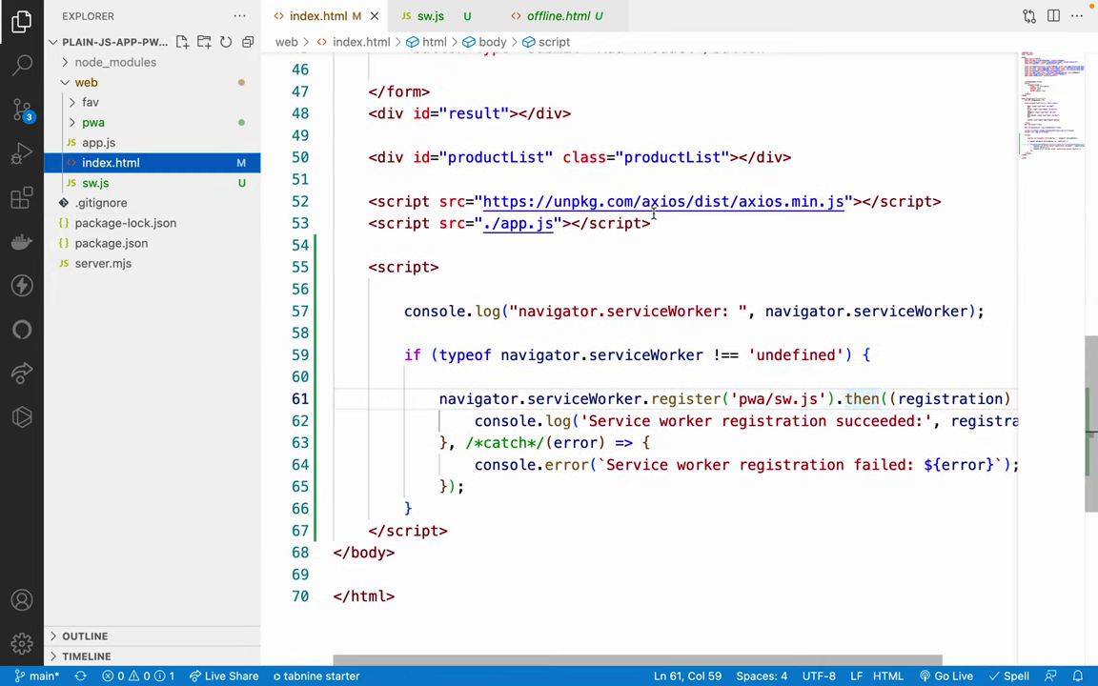
{"action": "double_click", "coordinate": [764, 401]}
{"action": "key", "text": "BackSpace"}
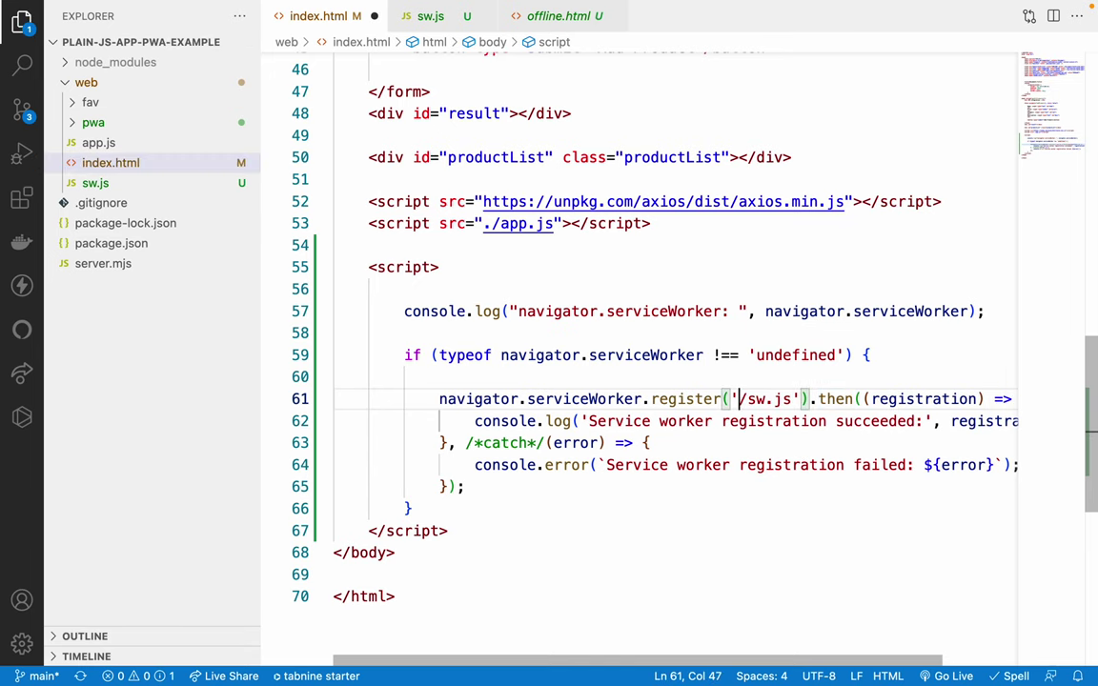
{"action": "key", "text": "Right"}
{"action": "key", "text": "BackSpace"}
- Switch to Chrome, empty the cache and hard reload localhost:5001, then clear the network log and repeat the reload
{"action": "key", "text": "ctrl+Left"}
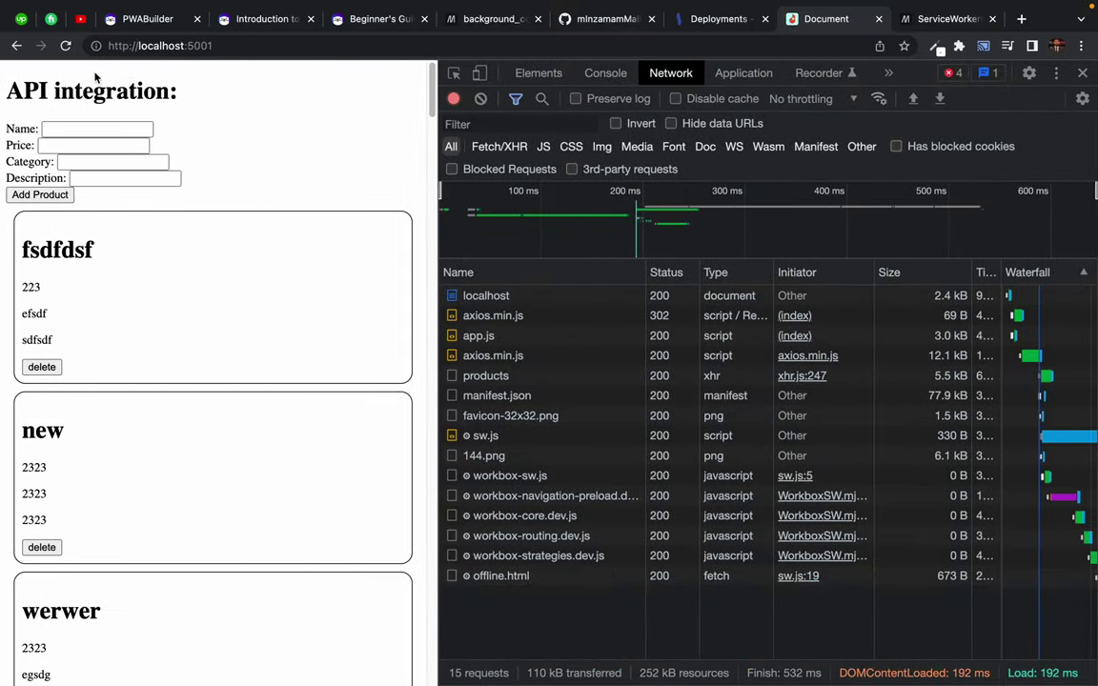
{"action": "right_click", "coordinate": [64, 45]}
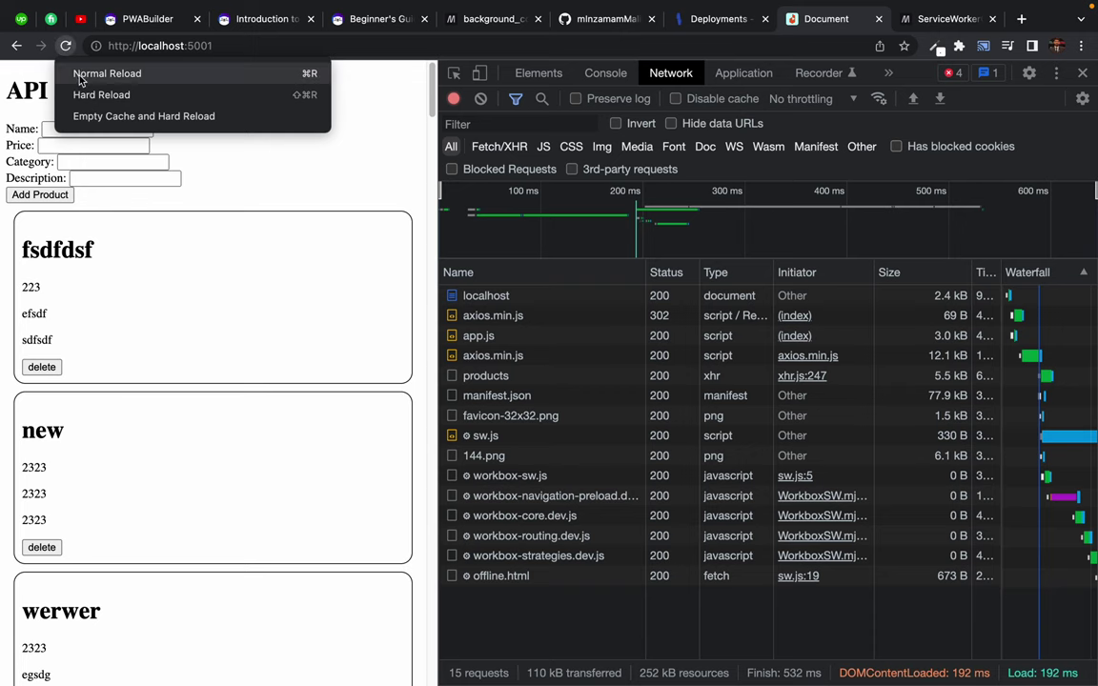
{"action": "left_click", "coordinate": [93, 118]}
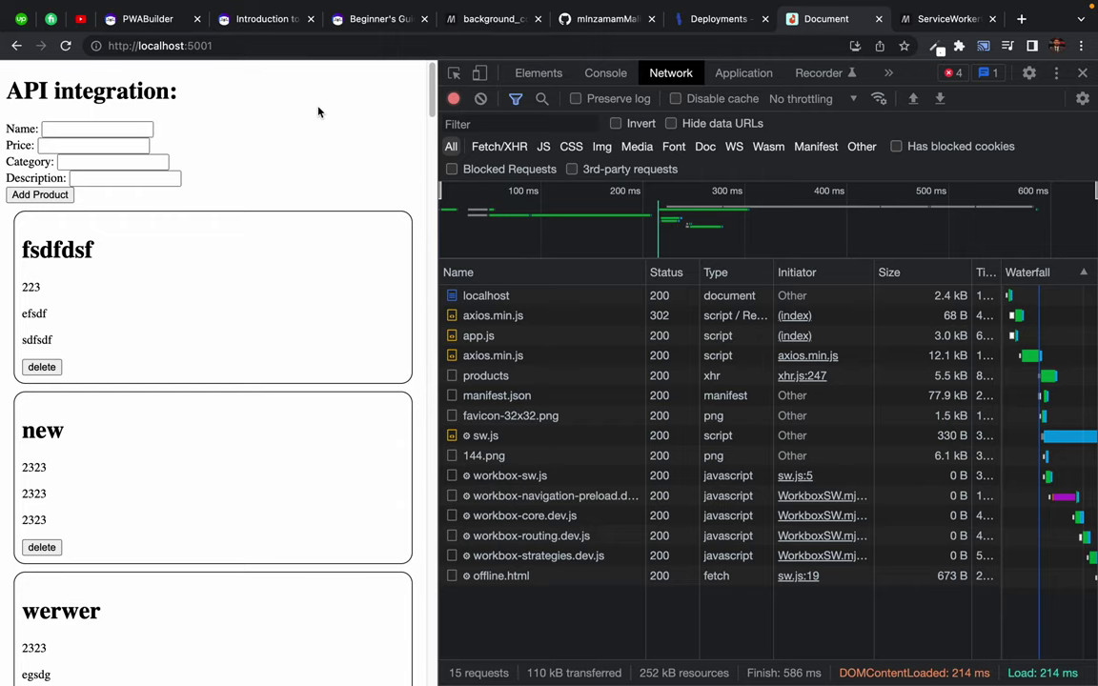
{"action": "left_click", "coordinate": [481, 99]}
{"action": "right_click", "coordinate": [65, 46]}
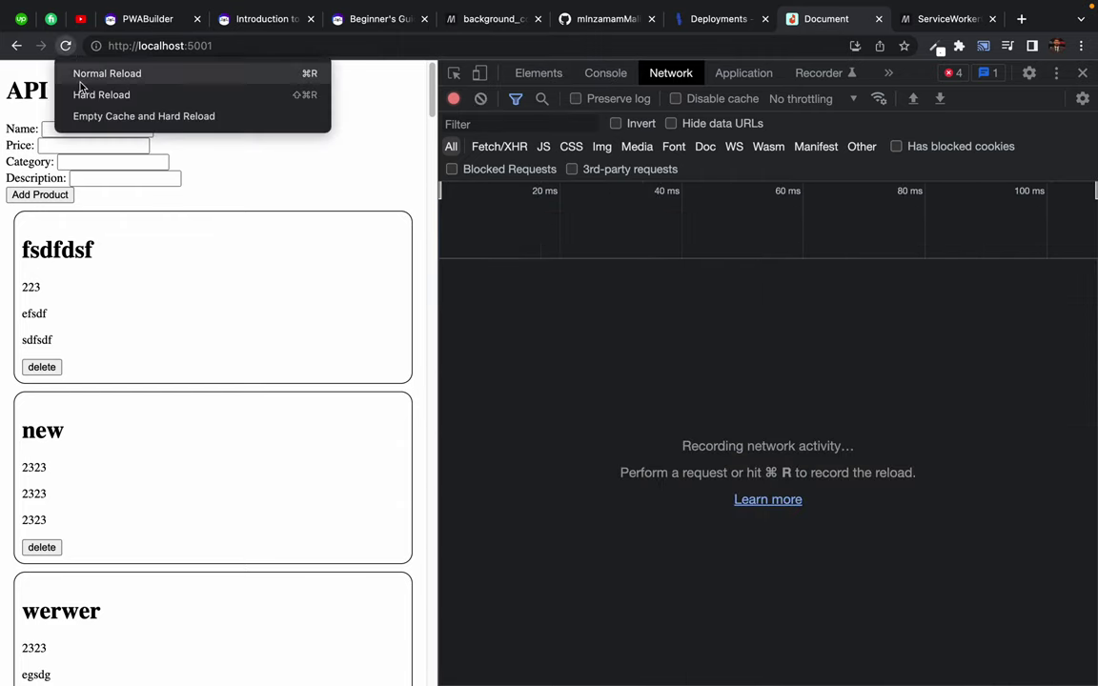
{"action": "left_click", "coordinate": [99, 117]}
- Unregister both service workers, the one scoped to localhost:5001/ and the one scoped to localhost:5001/pwa/
{"action": "left_click", "coordinate": [744, 73]}
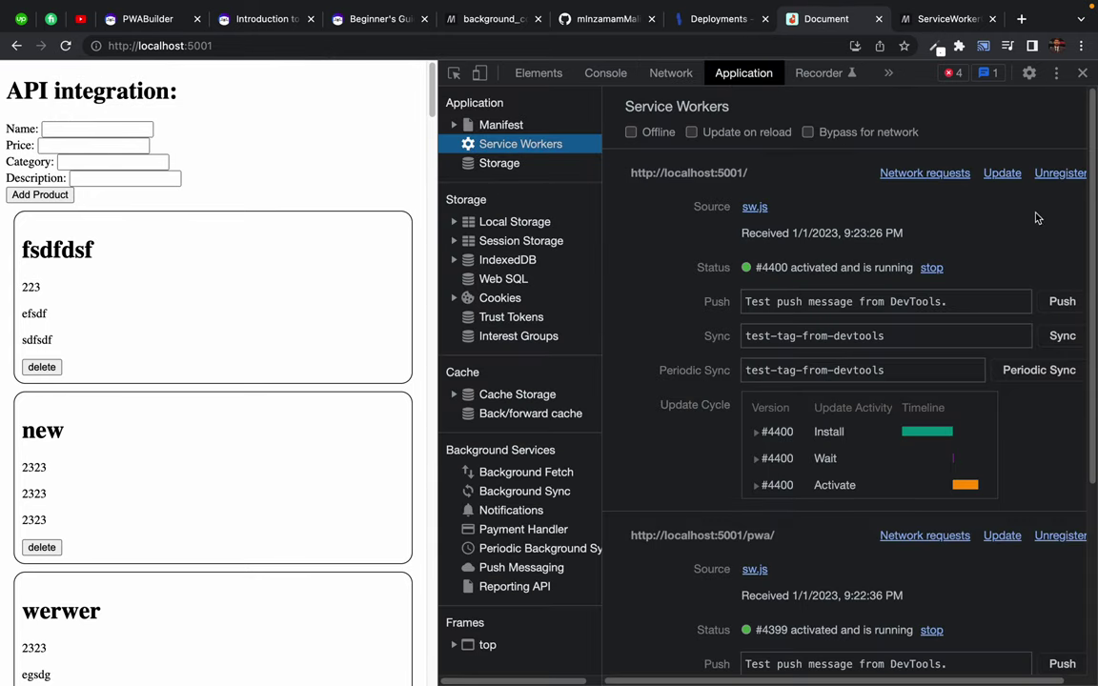
{"action": "left_click", "coordinate": [1054, 175]}
{"action": "left_click", "coordinate": [1053, 175]}
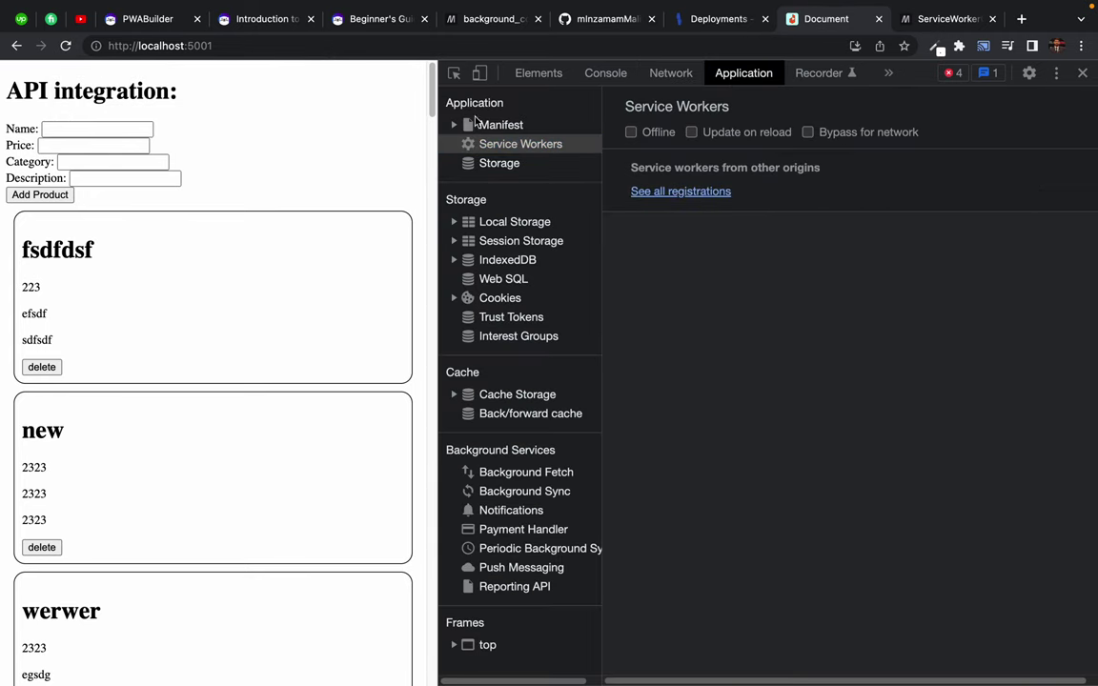
- Clear the console, empty the cache and hard reload localhost:5001, then check the daraz app's install prompt
{"action": "left_click", "coordinate": [607, 74]}
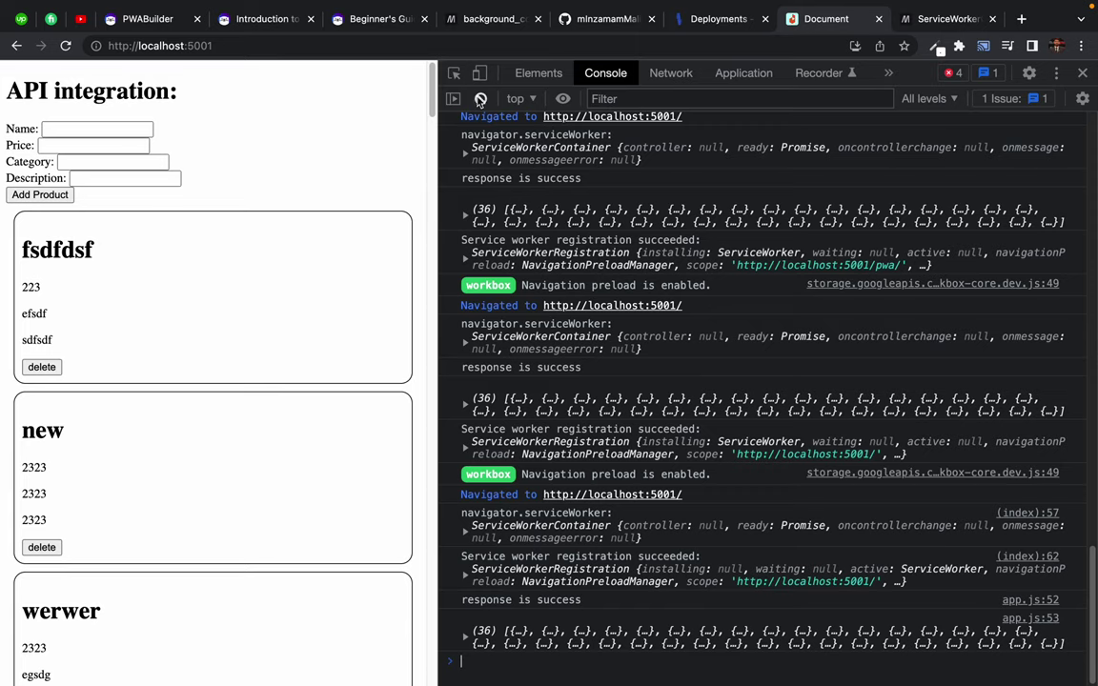
{"action": "key", "text": "super+k"}
{"action": "right_click", "coordinate": [63, 46]}
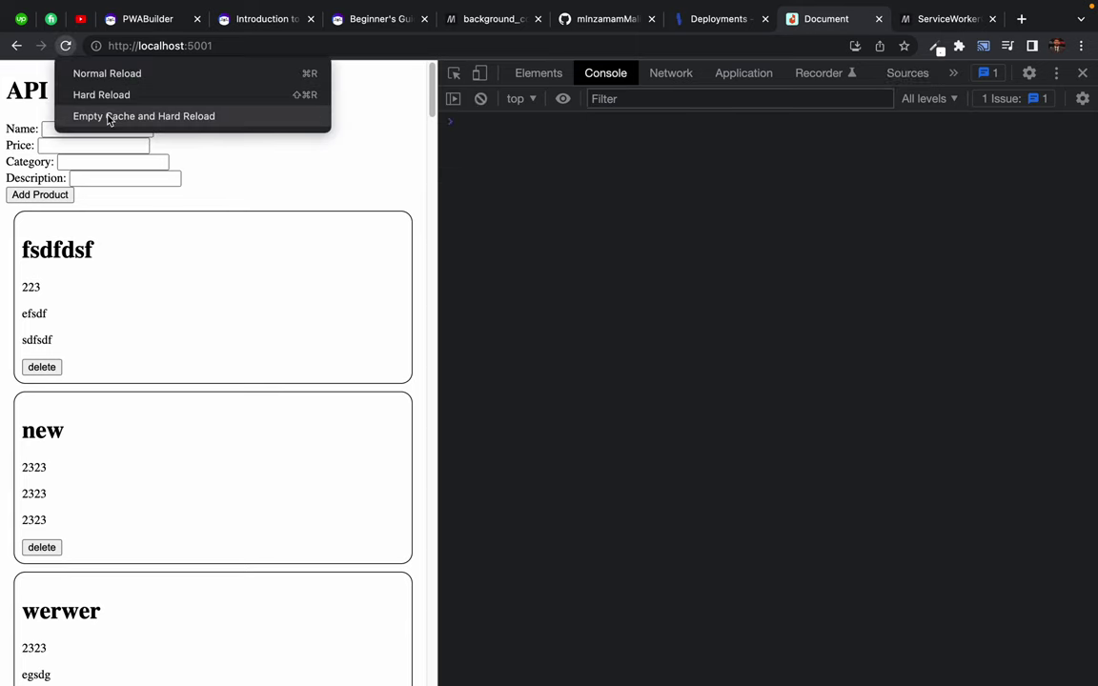
{"action": "left_click", "coordinate": [110, 117]}
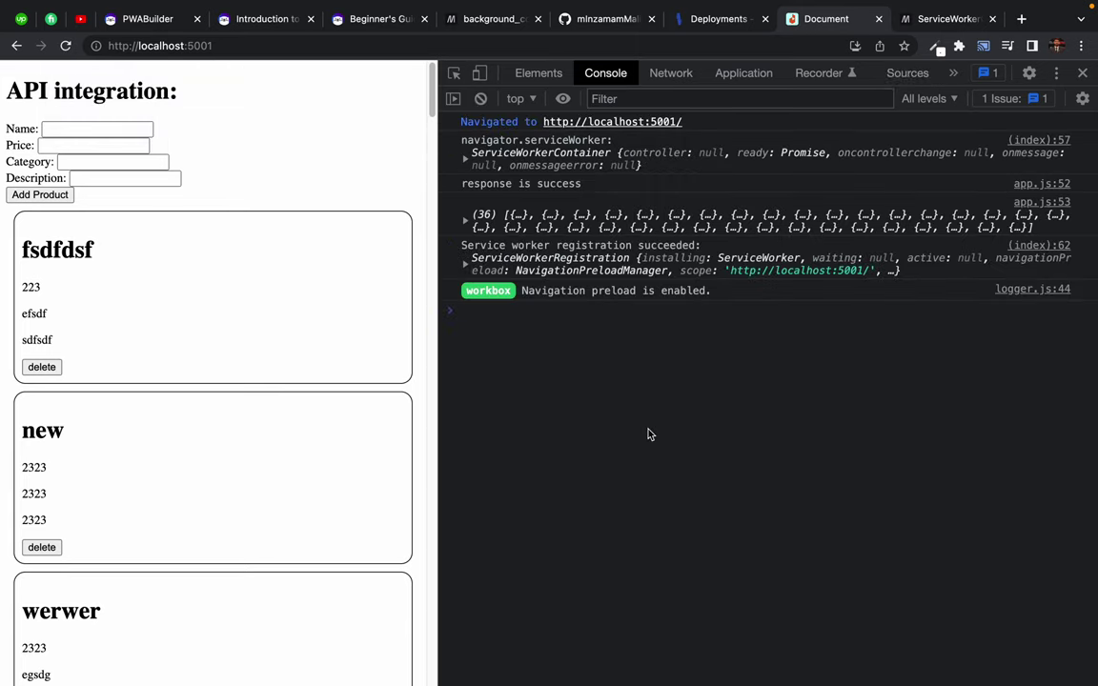
{"action": "left_click", "coordinate": [856, 45]}
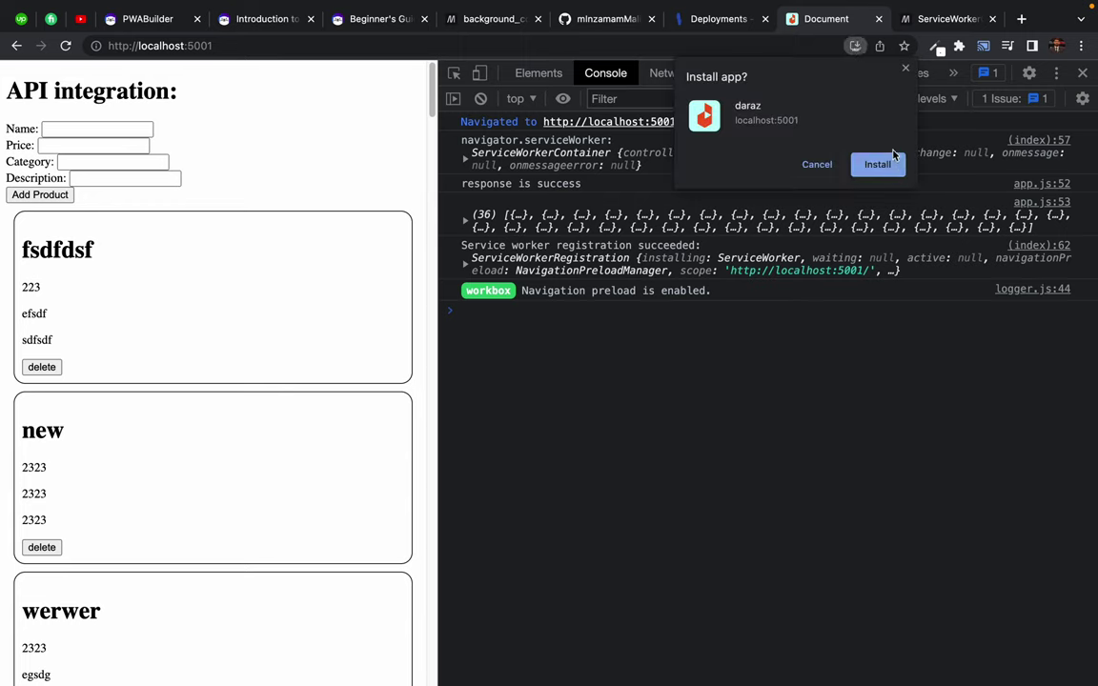
{"action": "left_click", "coordinate": [346, 108]}
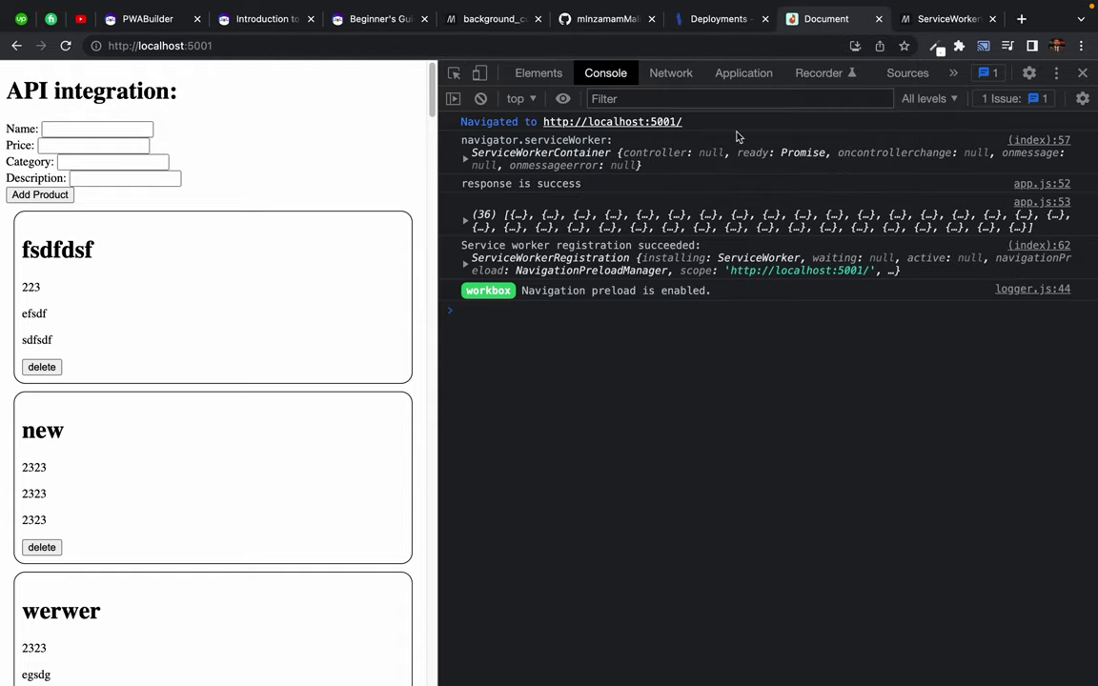
- Switch to VS Code and commit all pending changes with the message "install button done"
{"action": "key", "text": "ctrl+Left"}
{"action": "key", "text": "ctrl+Right"}
{"action": "key", "text": "ctrl+Right"}
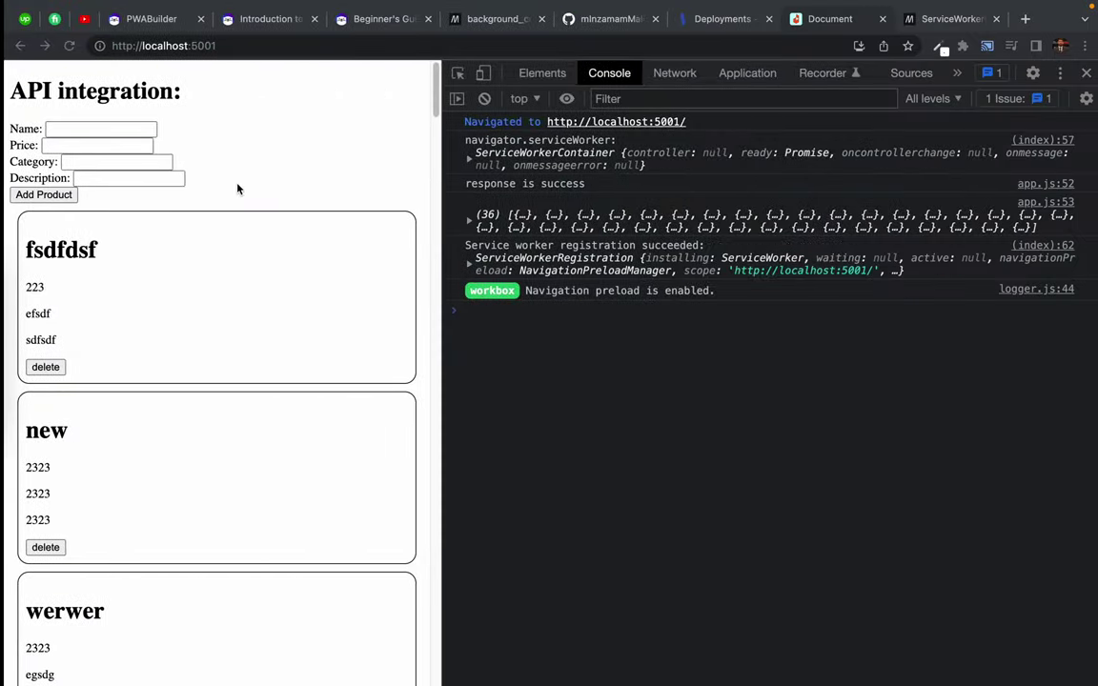
{"action": "left_click", "coordinate": [23, 108]}
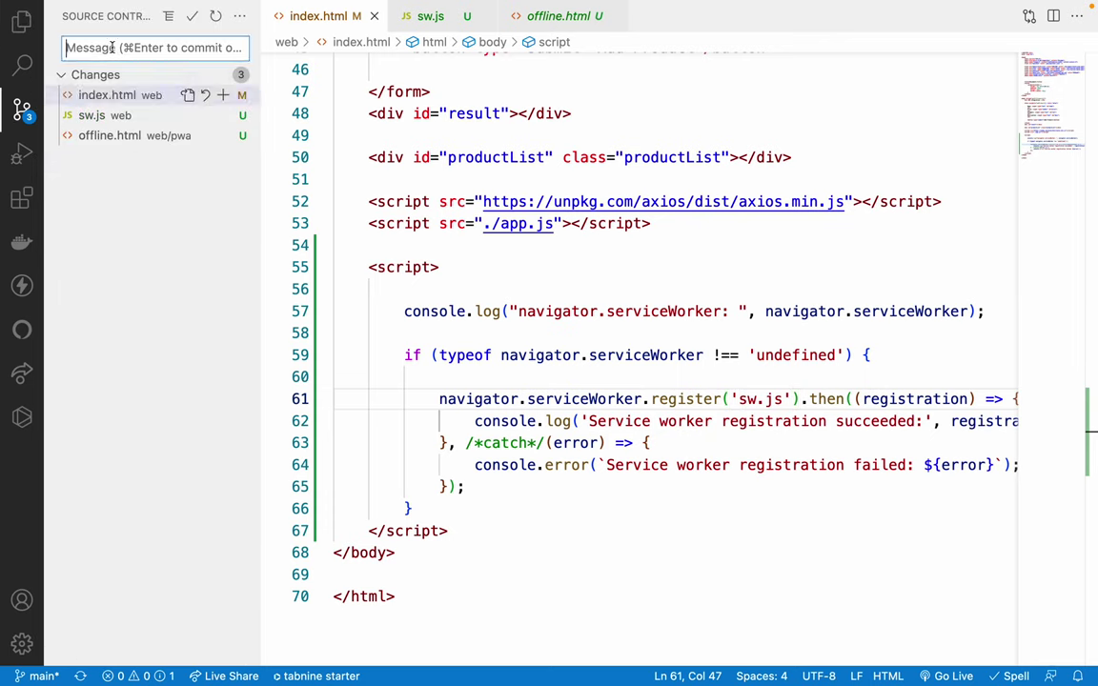
{"action": "type", "text": "install"}
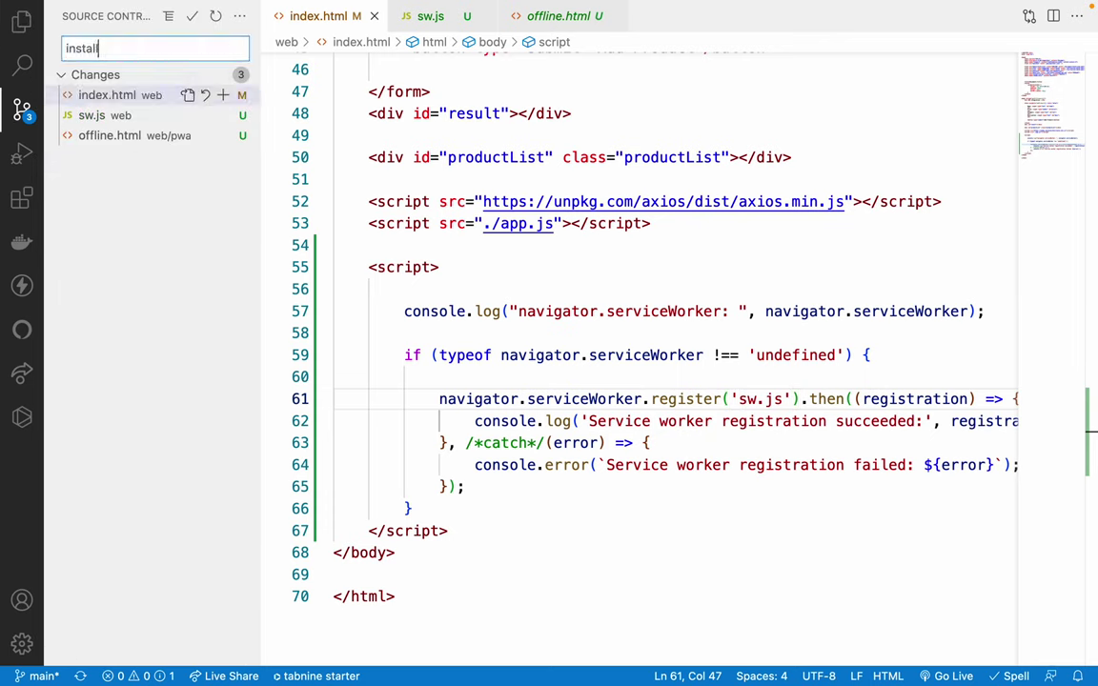
{"action": "type", "text": " button done"}
{"action": "key", "text": "super+Return"}
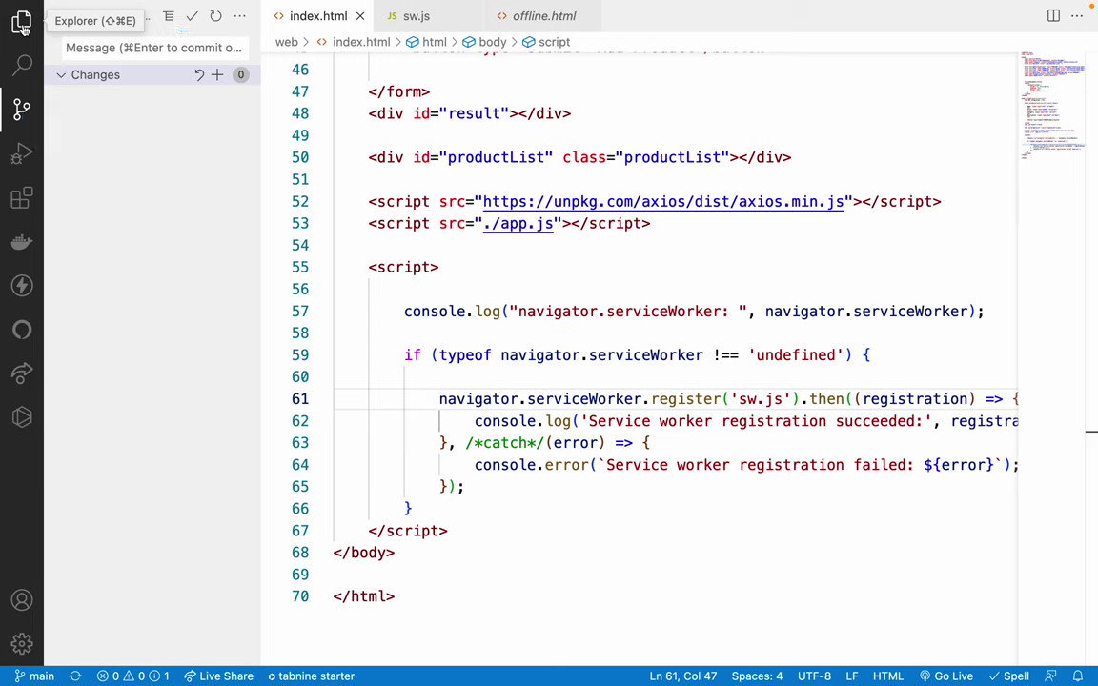
{"action": "left_click", "coordinate": [22, 24]}
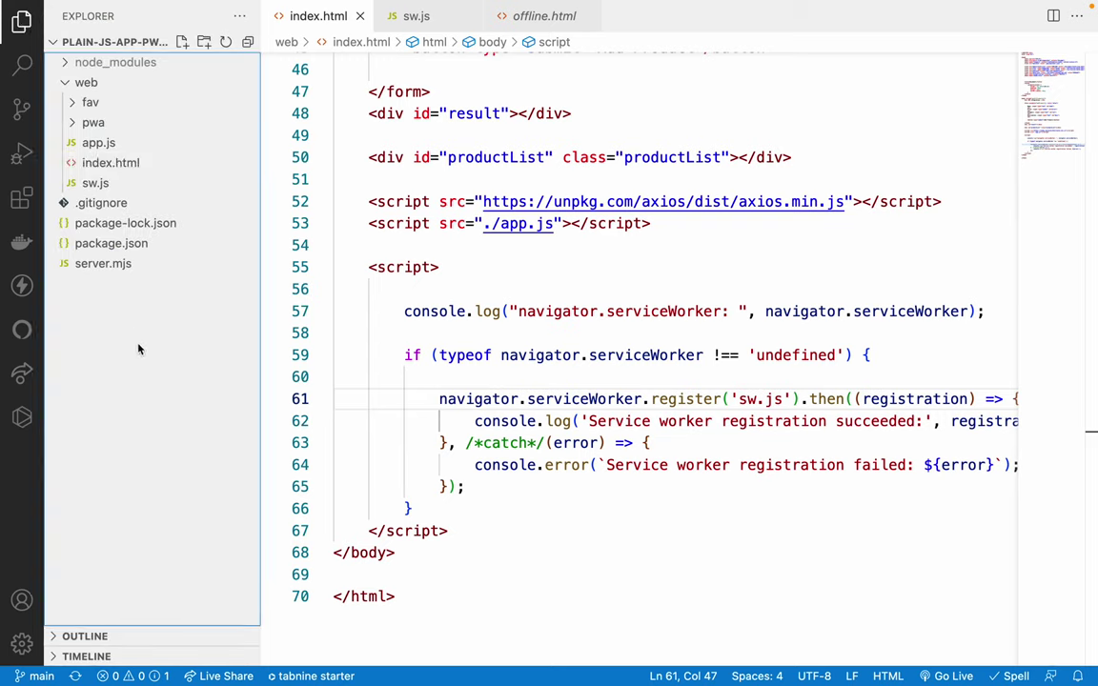
{"action": "left_click", "coordinate": [401, 113]}
{"action": "left_click", "coordinate": [588, 276], "text": "shift"}
{"action": "left_click", "coordinate": [588, 277]}
{"action": "left_click_drag", "start_coordinate": [370, 113], "coordinate": [473, 223]}
{"action": "left_click", "coordinate": [503, 267]}
{"action": "left_click", "coordinate": [386, 114]}
{"action": "left_click", "coordinate": [336, 245]}
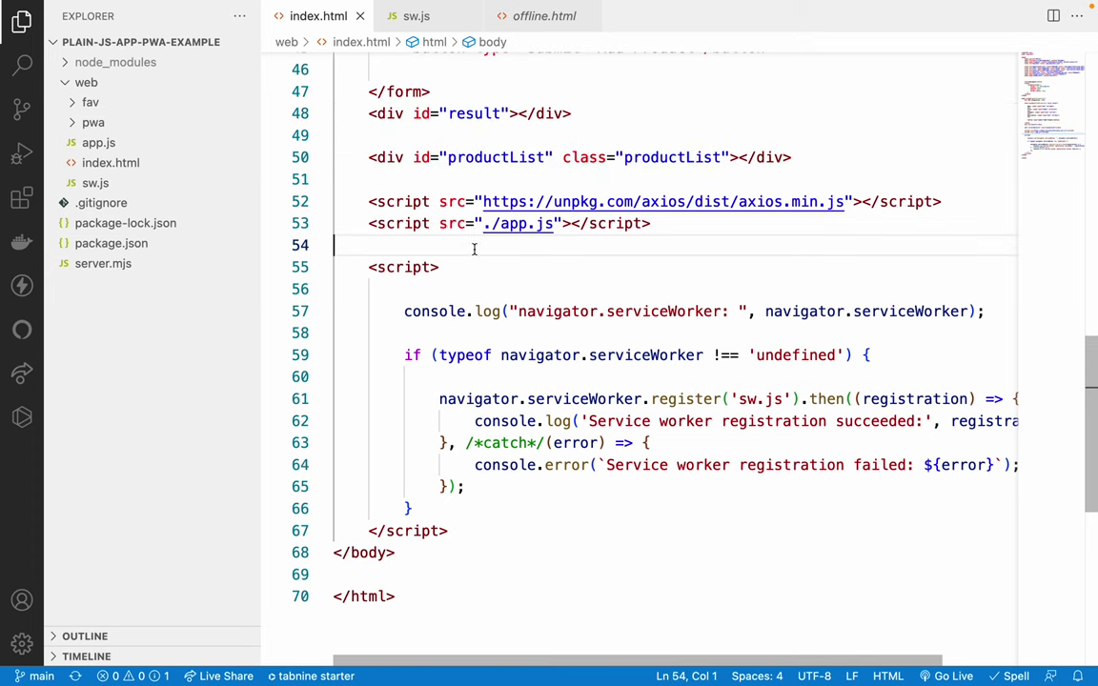
- Switch to Chrome and view the daraz app's install prompt again, dismissing it without installing
{"action": "key", "text": "ctrl+Left"}
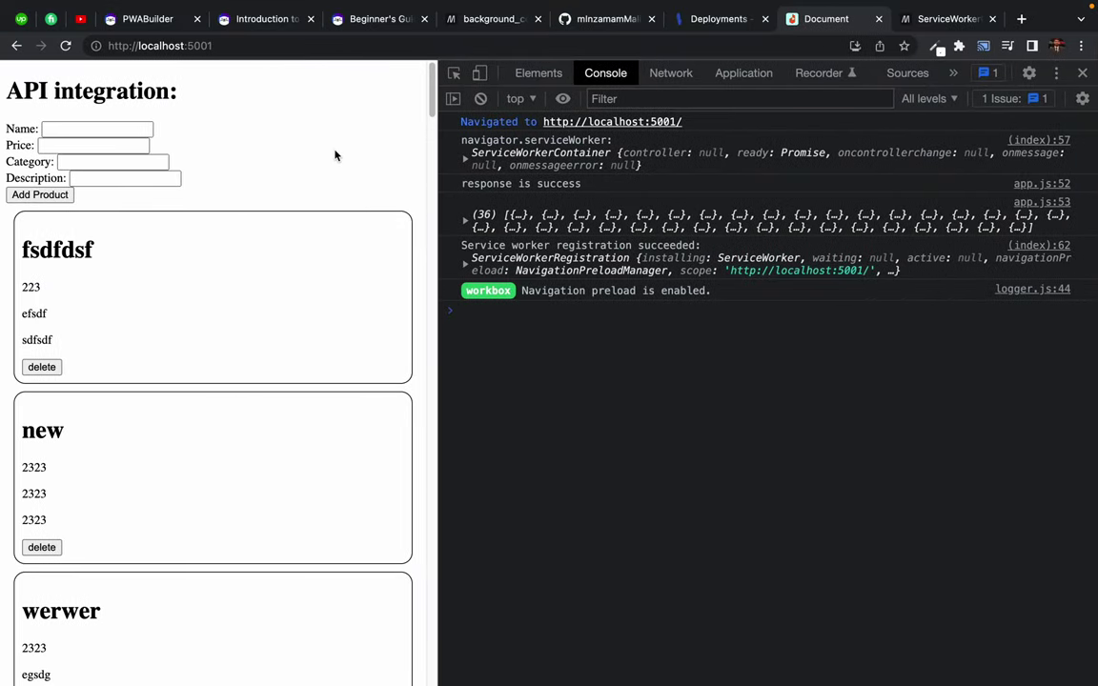
{"action": "left_click", "coordinate": [855, 46]}
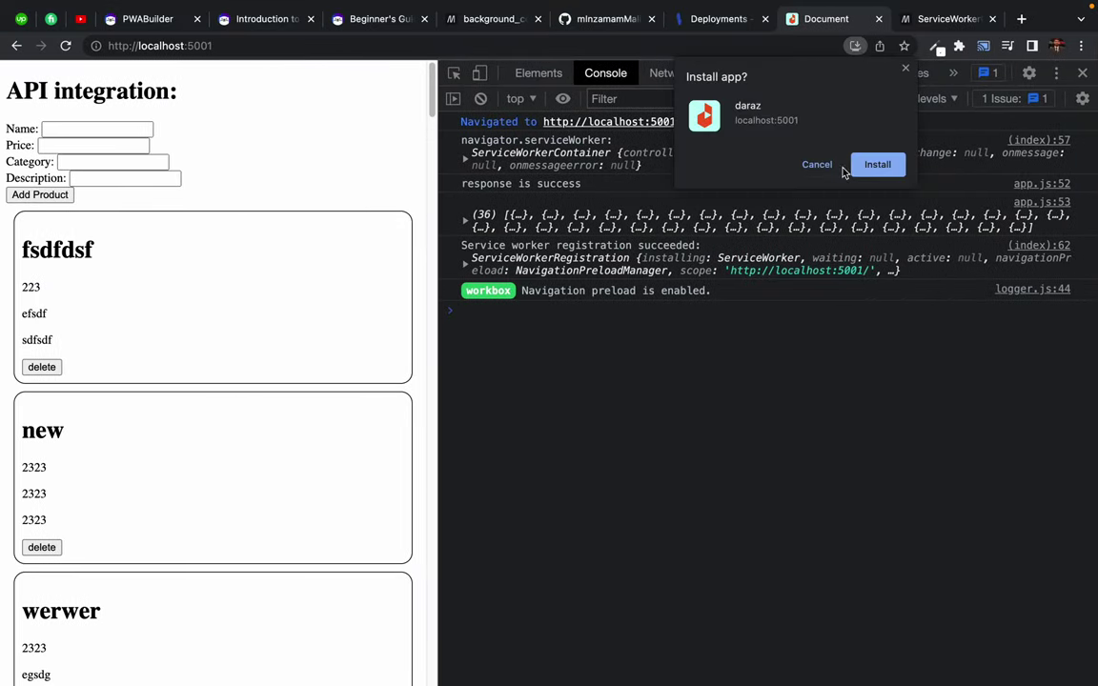
{"action": "left_click", "coordinate": [347, 130]}
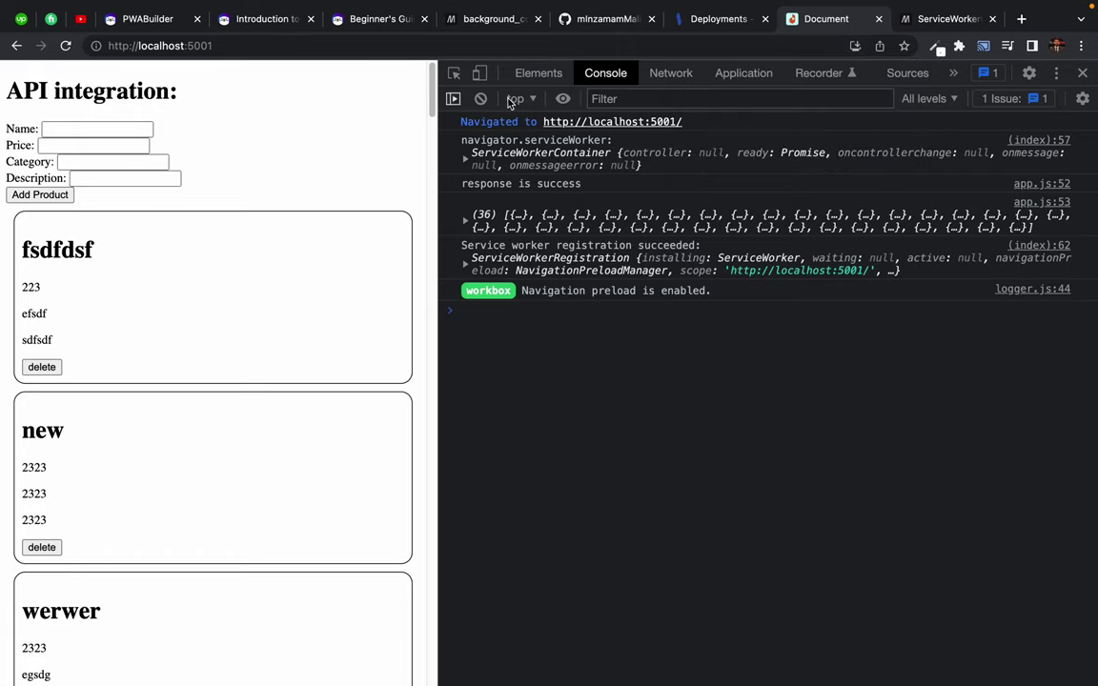
{"action": "left_click", "coordinate": [855, 46]}
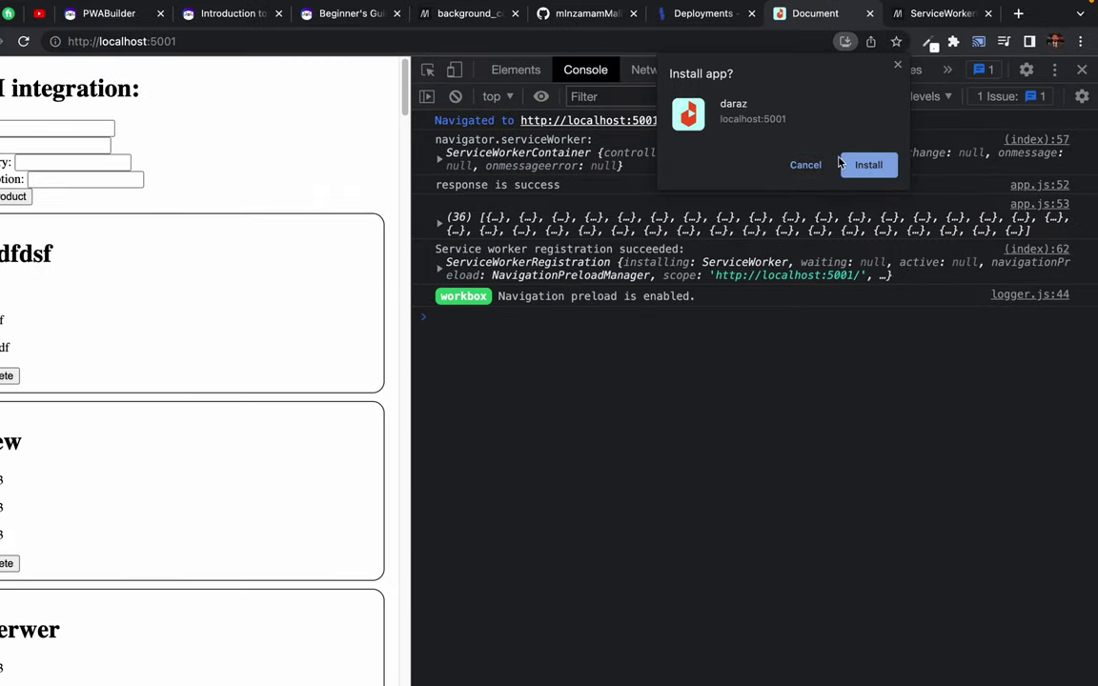
{"action": "left_click", "coordinate": [870, 179]}
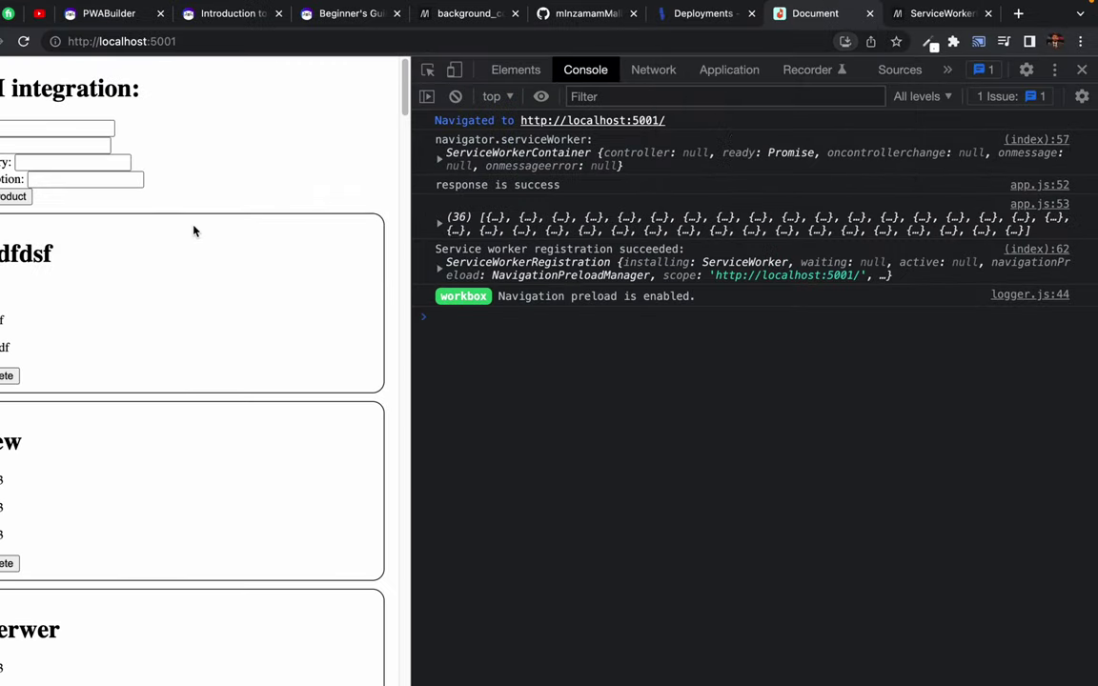
- Search Google in a new tab for "pwa install href link"
{"action": "left_click", "coordinate": [1019, 20]}
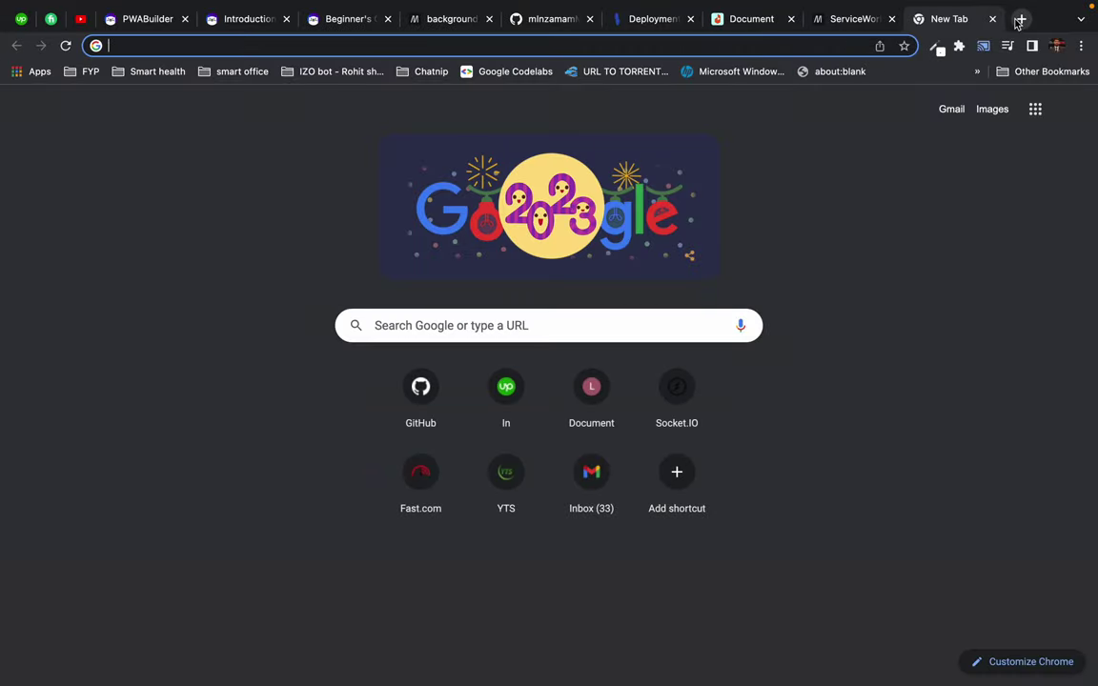
{"action": "type", "text": "pwa instal"}
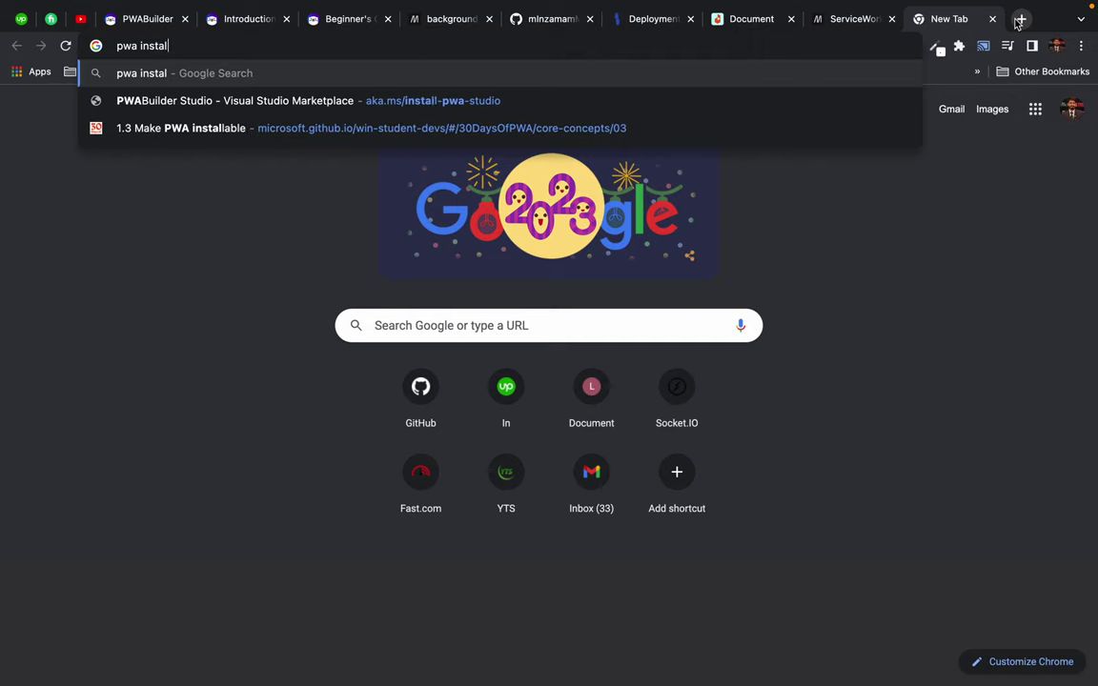
{"action": "type", "text": "l h"}
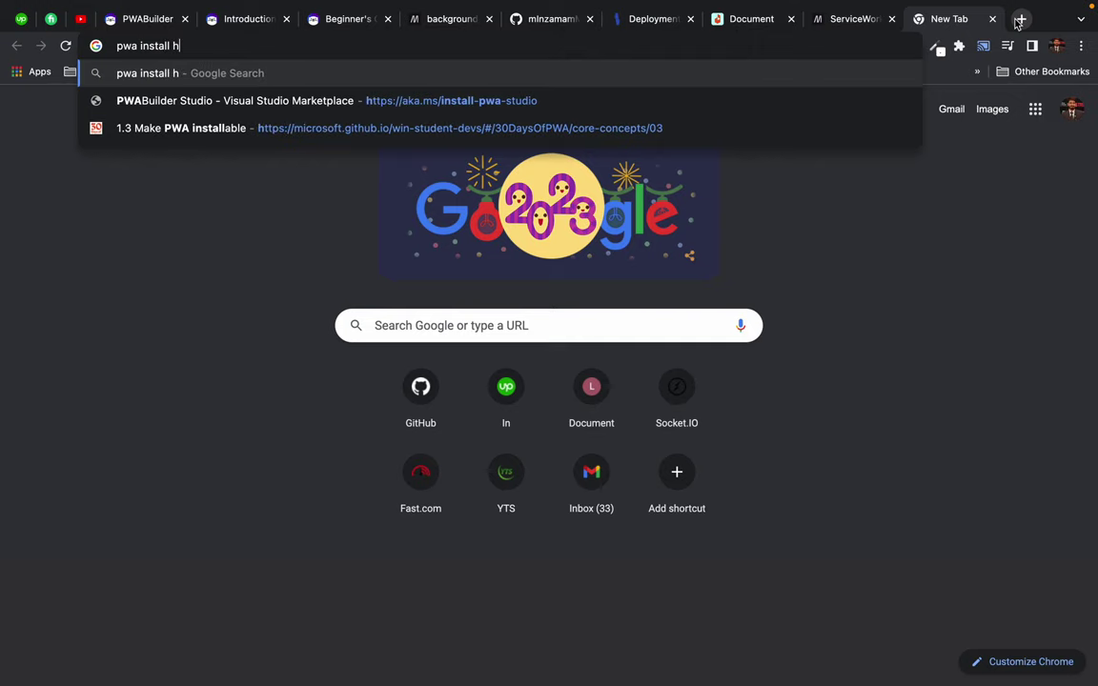
{"action": "type", "text": "ref link"}
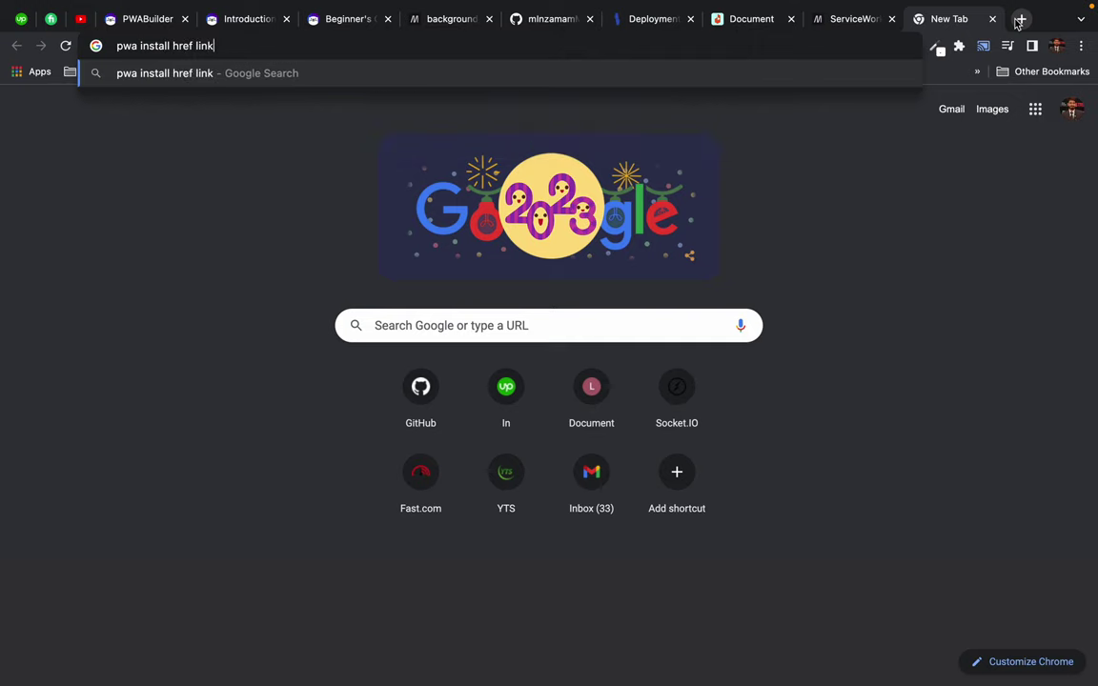
{"action": "key", "text": "Return"}
- Read the Stack Overflow question on installing progressive web apps from a menu link, then return to the search results
{"action": "left_click", "coordinate": [262, 228]}
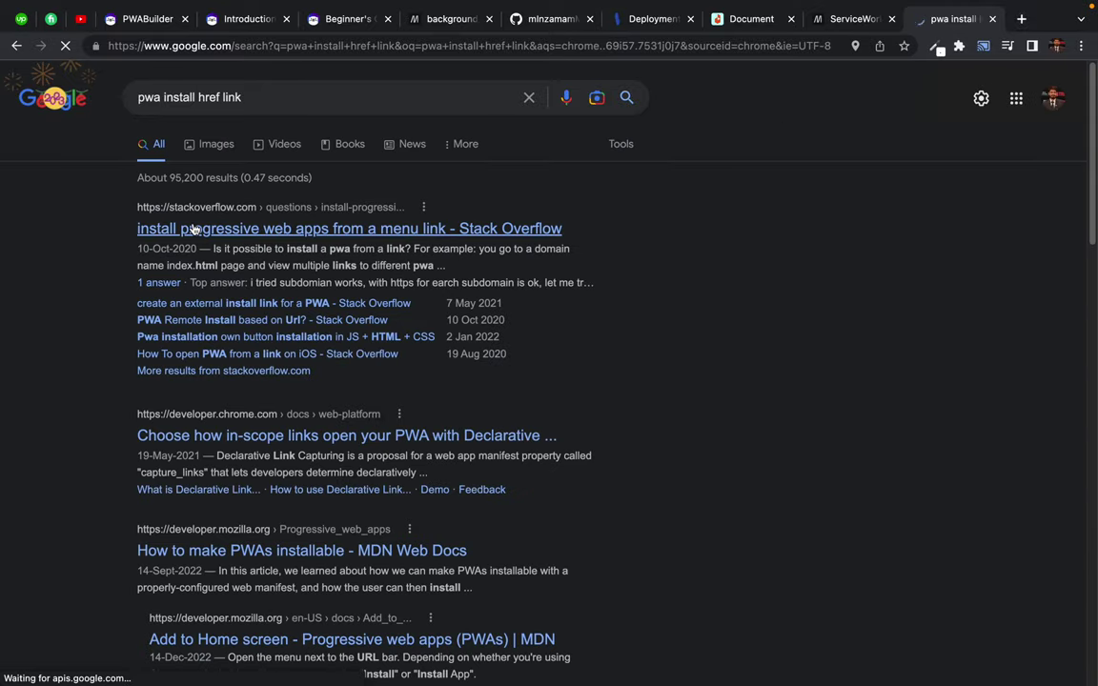
{"action": "scroll", "coordinate": [204, 400], "scroll_direction": "down", "scroll_amount": 7}
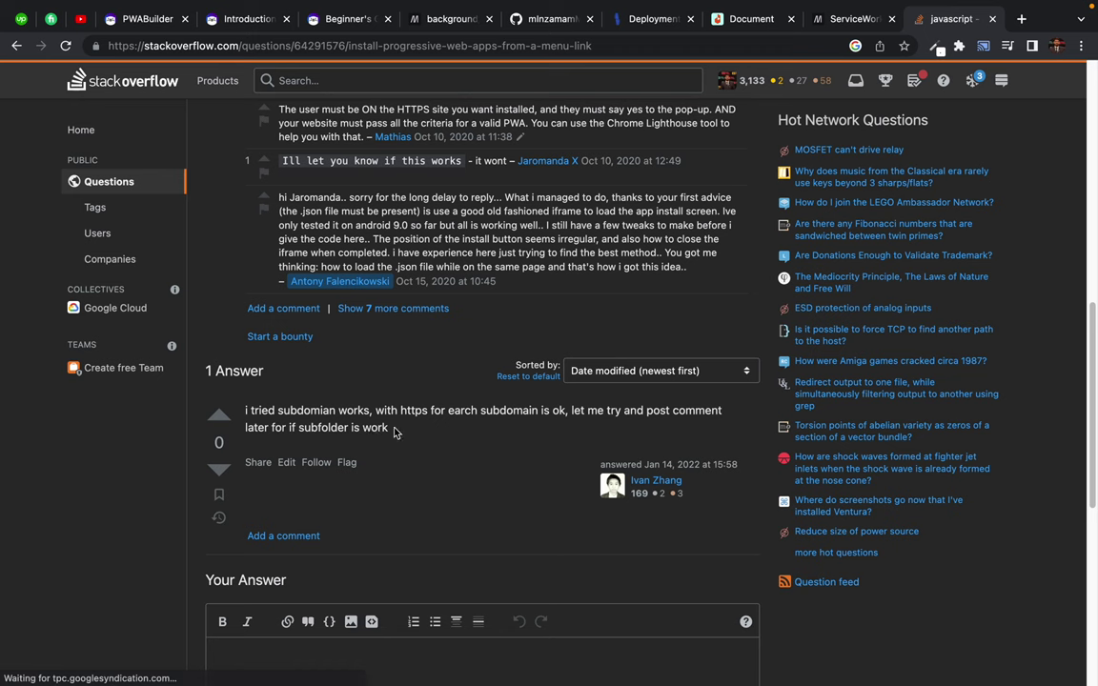
{"action": "scroll", "coordinate": [393, 432], "scroll_direction": "down", "scroll_amount": 3}
{"action": "scroll", "coordinate": [395, 433], "scroll_direction": "up", "scroll_amount": 5}
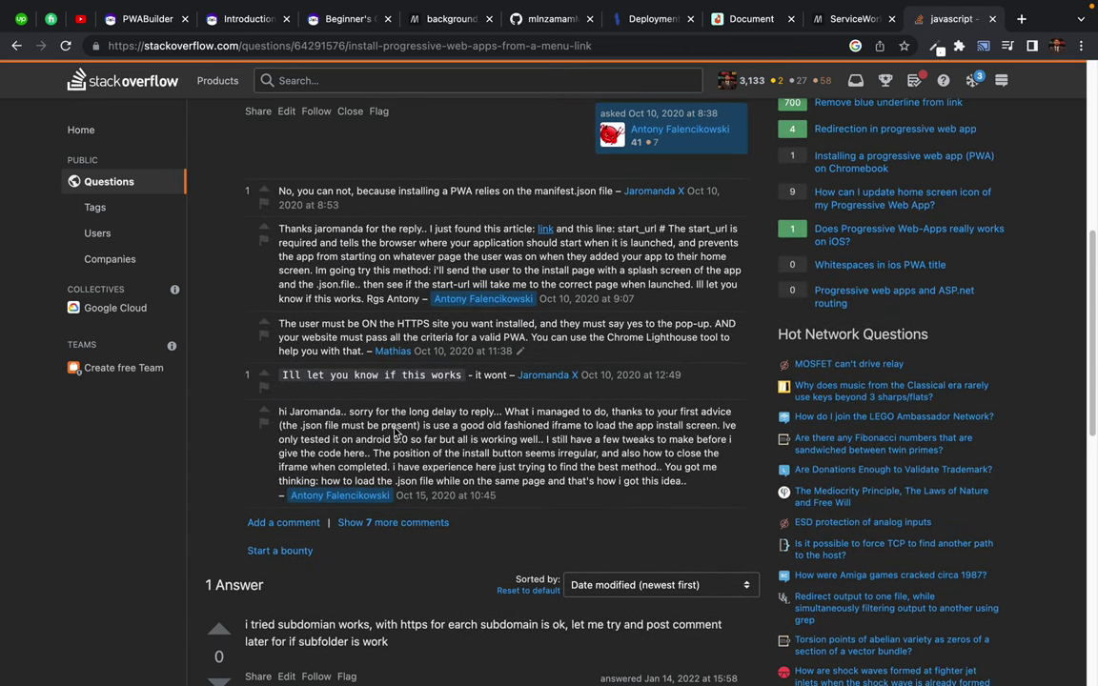
{"action": "scroll", "coordinate": [395, 432], "scroll_direction": "up", "scroll_amount": 4}
{"action": "scroll", "coordinate": [398, 337], "scroll_direction": "up", "scroll_amount": 1}
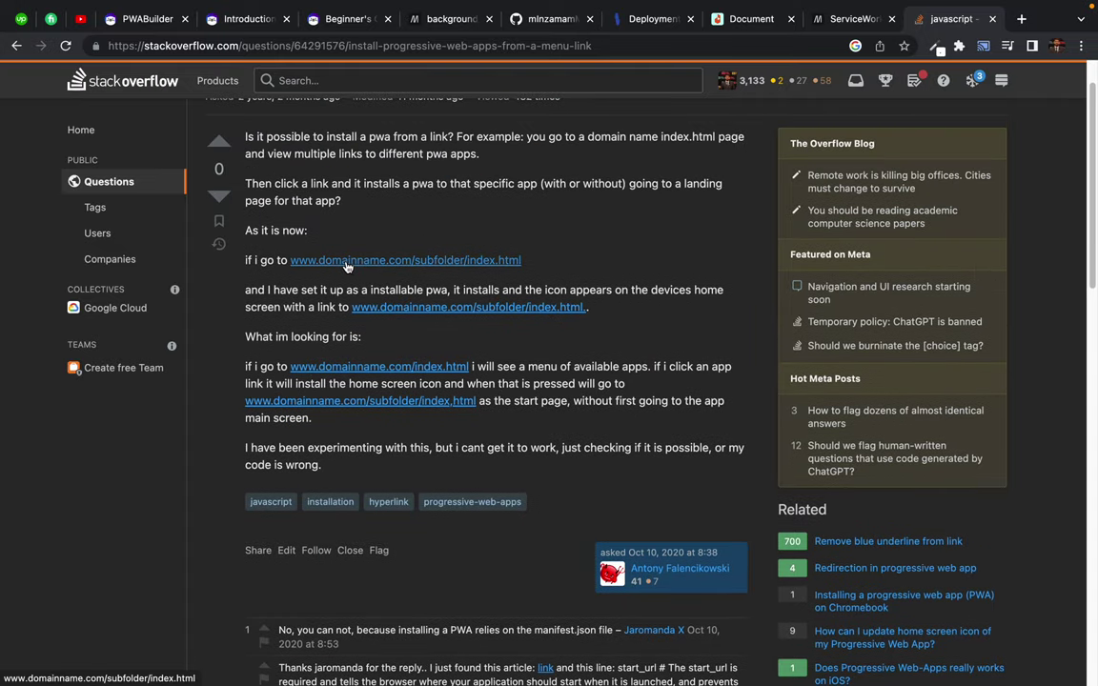
{"action": "scroll", "coordinate": [257, 255], "scroll_direction": "up", "scroll_amount": 1}
{"action": "scroll", "coordinate": [257, 255], "scroll_direction": "left", "scroll_amount": 5}
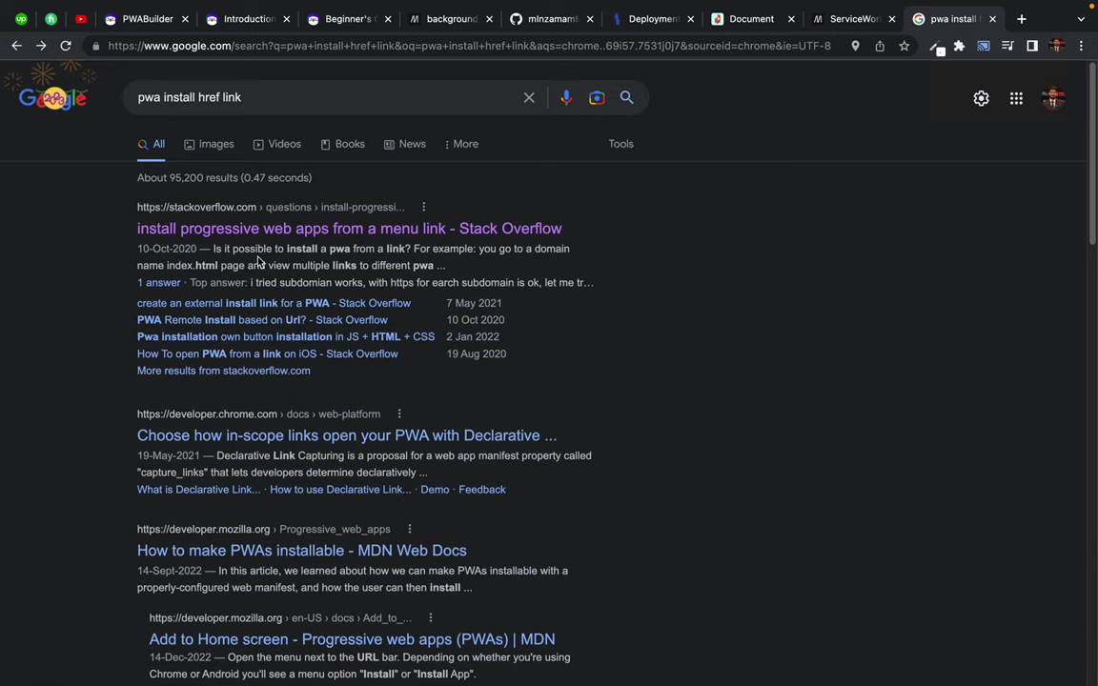
- Read the Stack Overflow question "create an external install link for a PWA" in a new tab
{"action": "scroll", "coordinate": [139, 446], "scroll_direction": "down", "scroll_amount": 1}
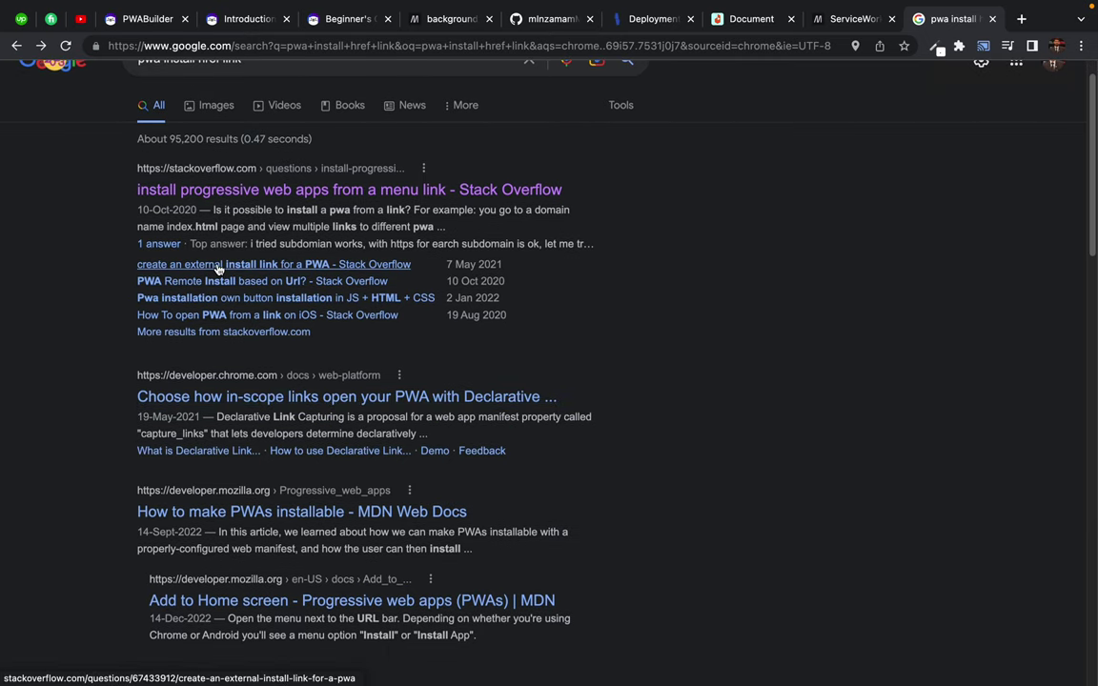
{"action": "left_click", "coordinate": [258, 264], "text": "super"}
{"action": "left_click", "coordinate": [961, 26]}
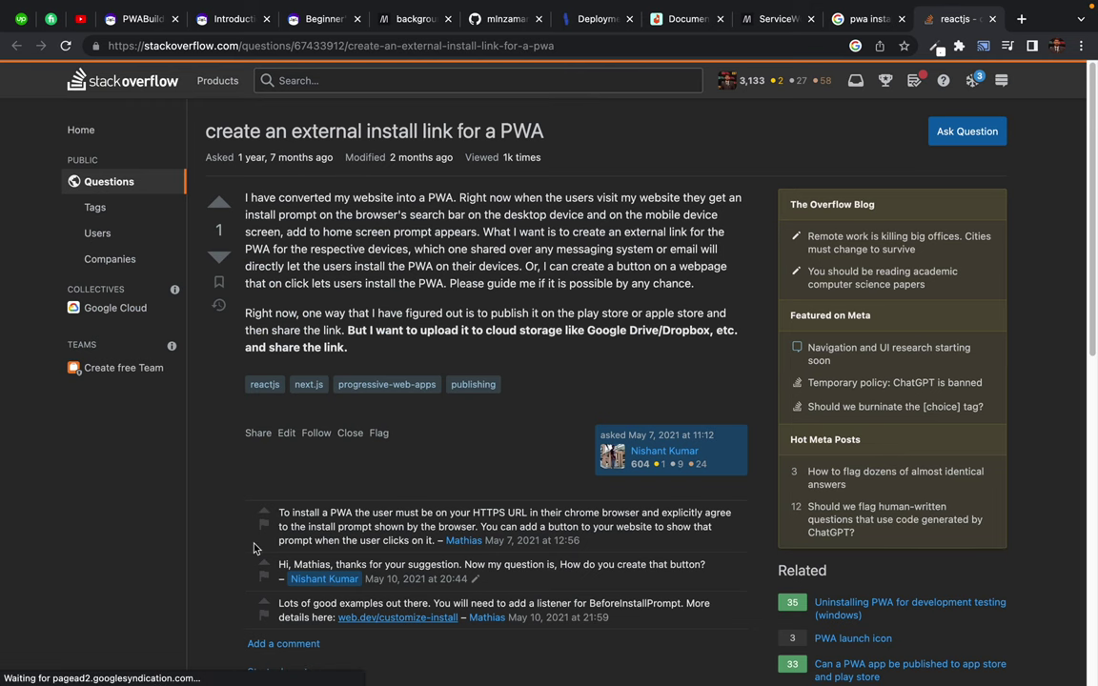
{"action": "scroll", "coordinate": [255, 548], "scroll_direction": "down", "scroll_amount": 5}
{"action": "scroll", "coordinate": [254, 548], "scroll_direction": "up", "scroll_amount": 5}
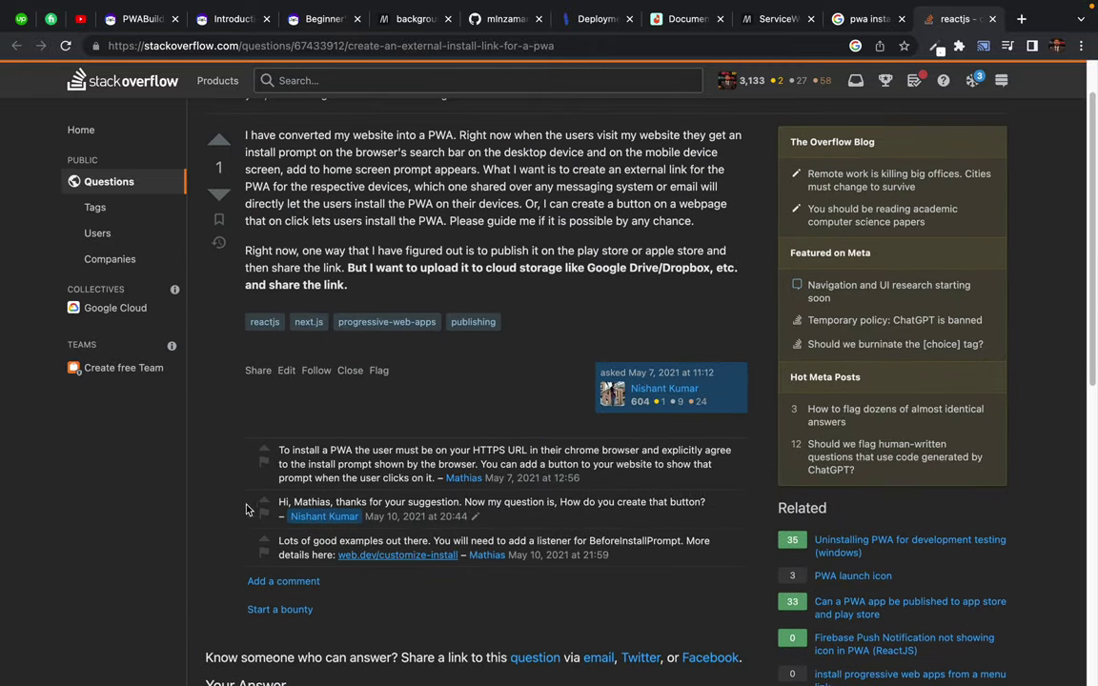
{"action": "scroll", "coordinate": [227, 434], "scroll_direction": "down", "scroll_amount": 1}
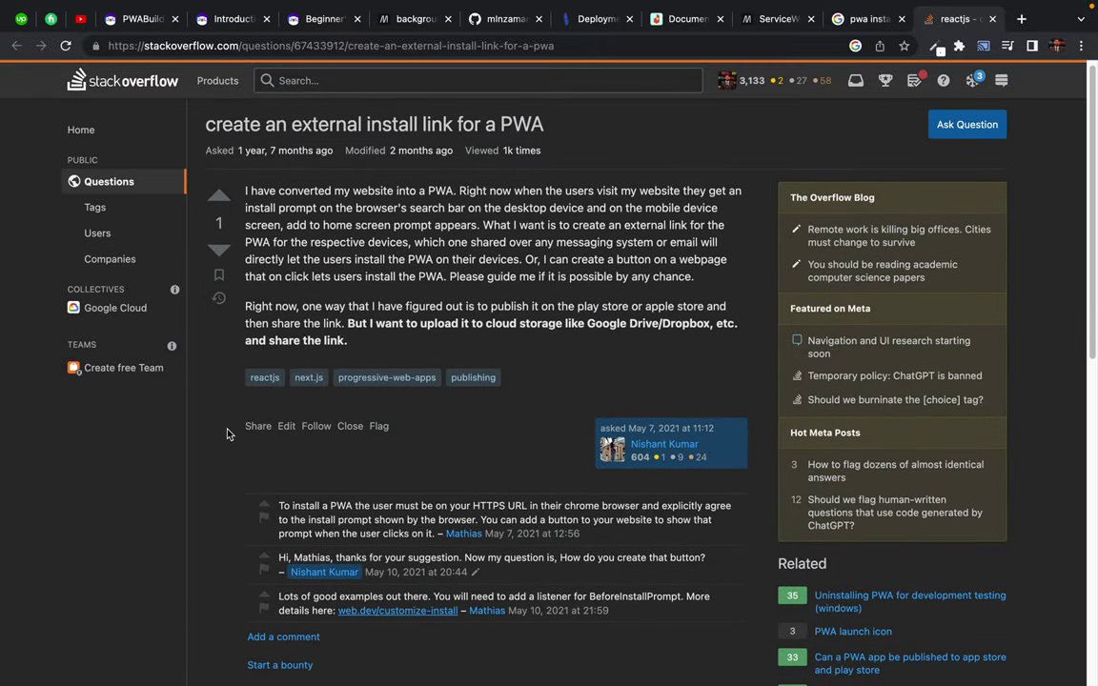
- Open the search result "Pwa installation own button installation in JS + HTML + CSS" in a new tab and find its accepted answer
{"action": "left_click", "coordinate": [858, 21]}
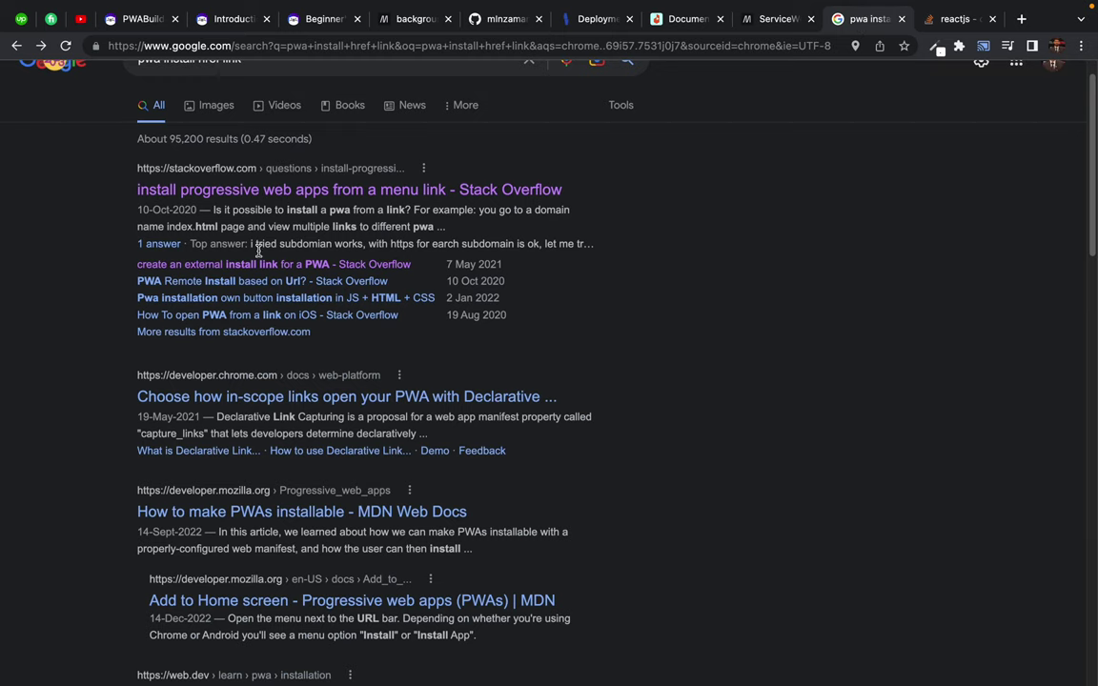
{"action": "middle_click", "coordinate": [177, 299]}
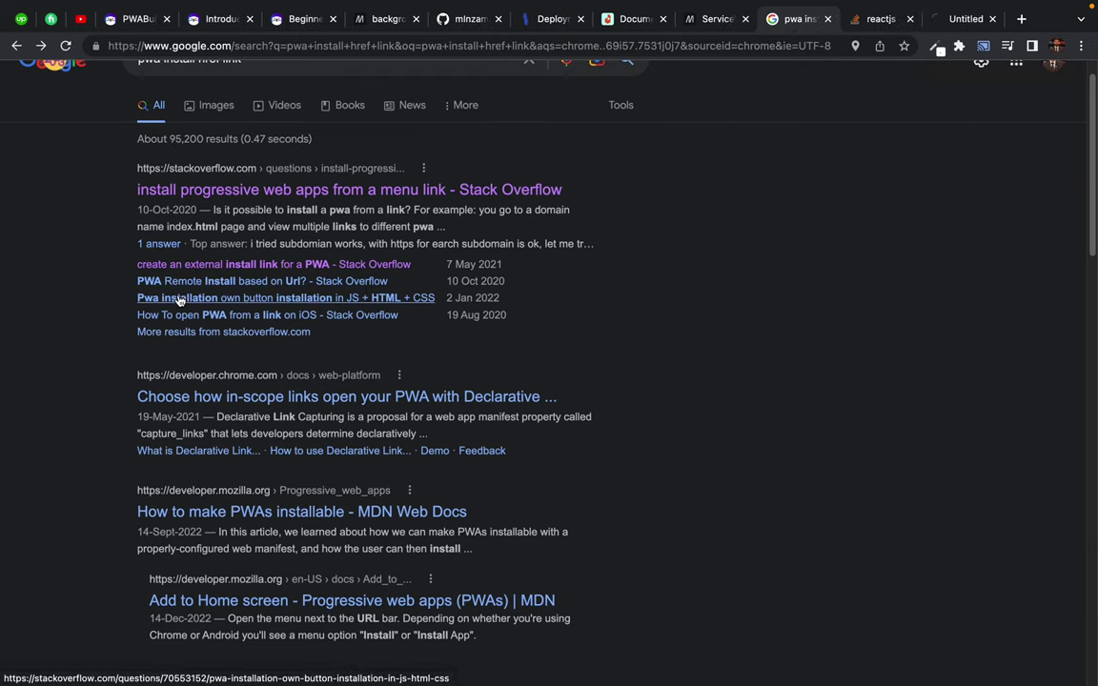
{"action": "left_click", "coordinate": [961, 18]}
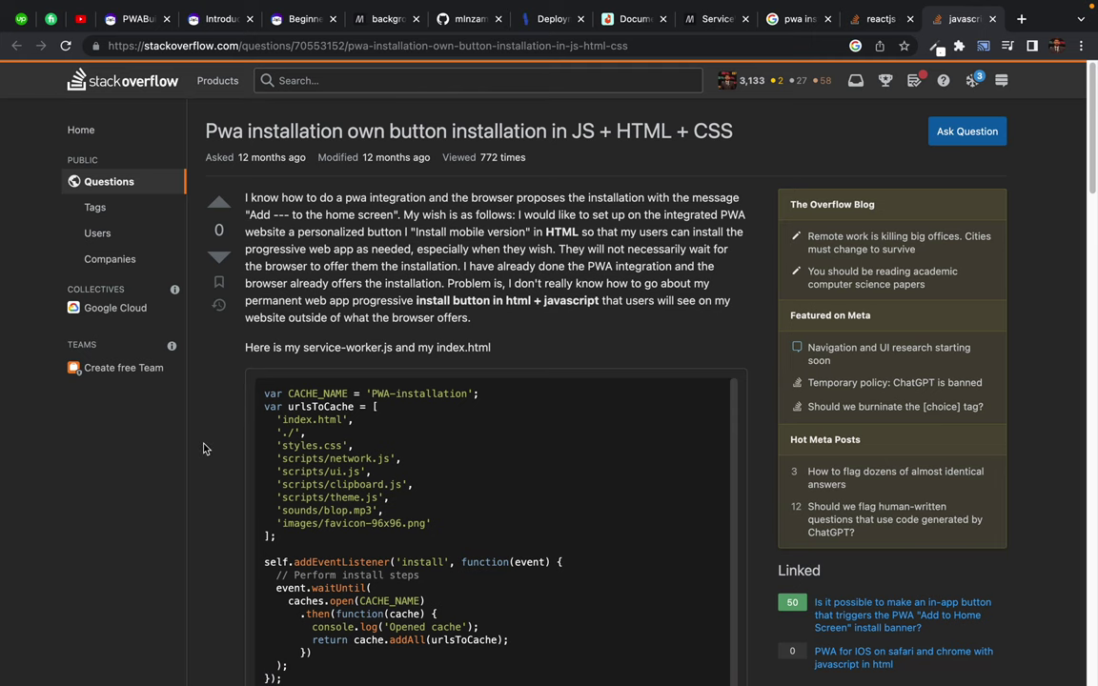
{"action": "scroll", "coordinate": [205, 447], "scroll_direction": "down", "scroll_amount": 8}
{"action": "scroll", "coordinate": [203, 448], "scroll_direction": "down", "scroll_amount": 10}
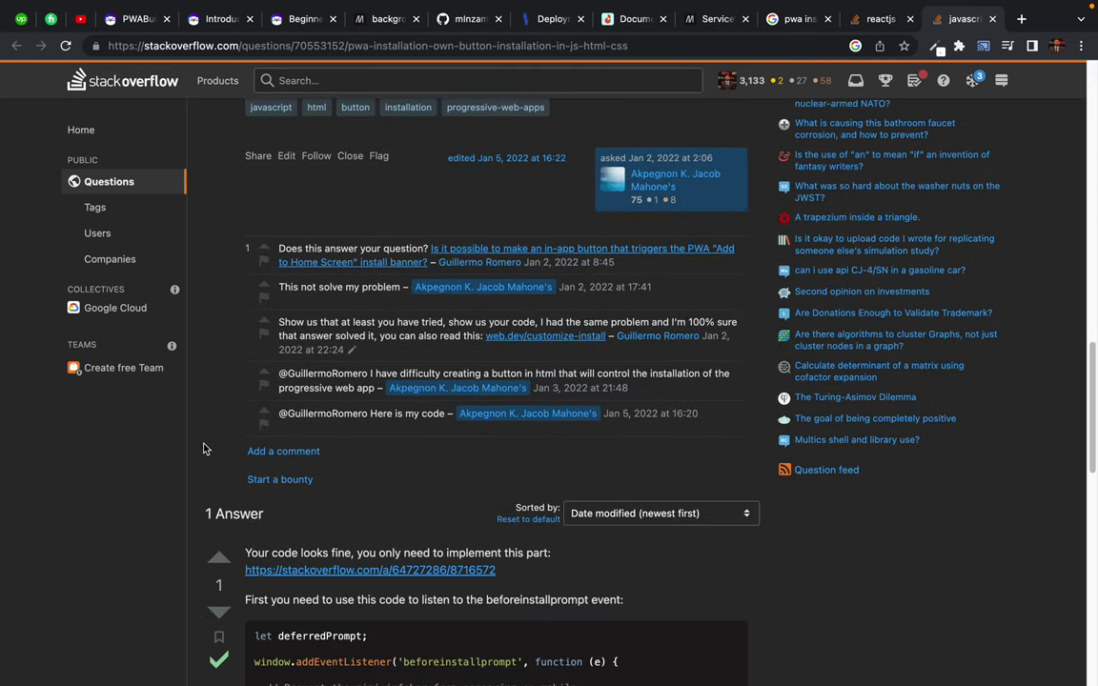
{"action": "scroll", "coordinate": [203, 448], "scroll_direction": "down", "scroll_amount": 2}
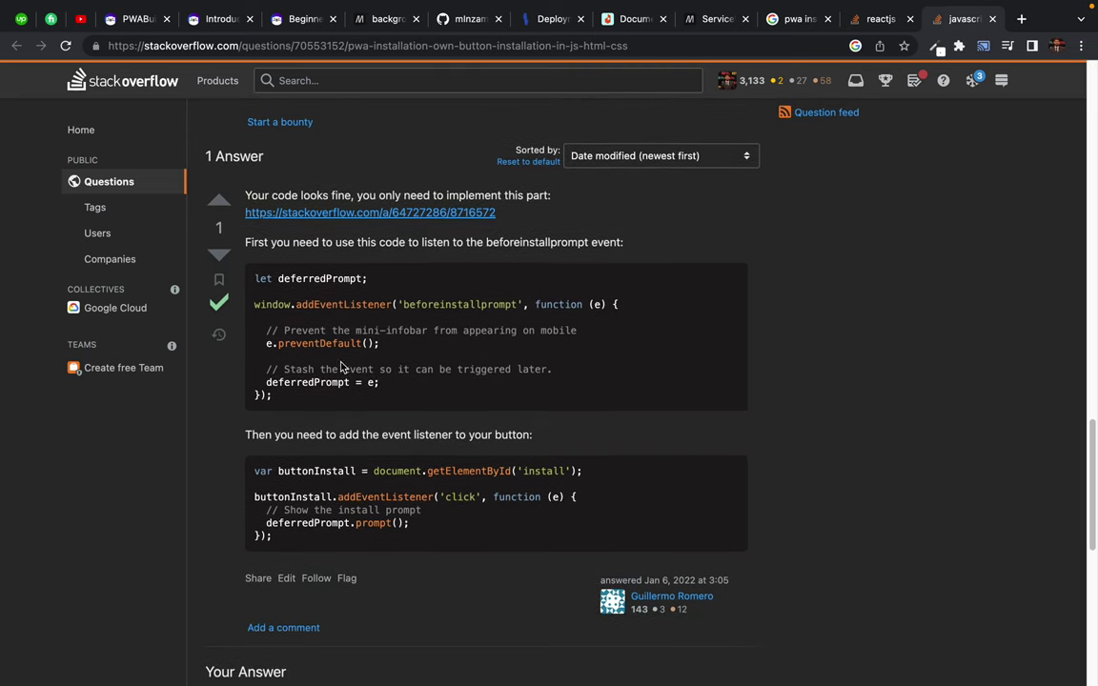
- Examine the accepted answer's beforeinstallprompt listener and its deferredPrompt assignment, then return to the start of the question
{"action": "left_click_drag", "start_coordinate": [278, 381], "coordinate": [407, 386]}
{"action": "left_click", "coordinate": [297, 312]}
{"action": "left_click_drag", "start_coordinate": [268, 304], "coordinate": [380, 341]}
{"action": "left_click", "coordinate": [379, 334]}
{"action": "scroll", "coordinate": [281, 195], "scroll_direction": "up", "scroll_amount": 15}
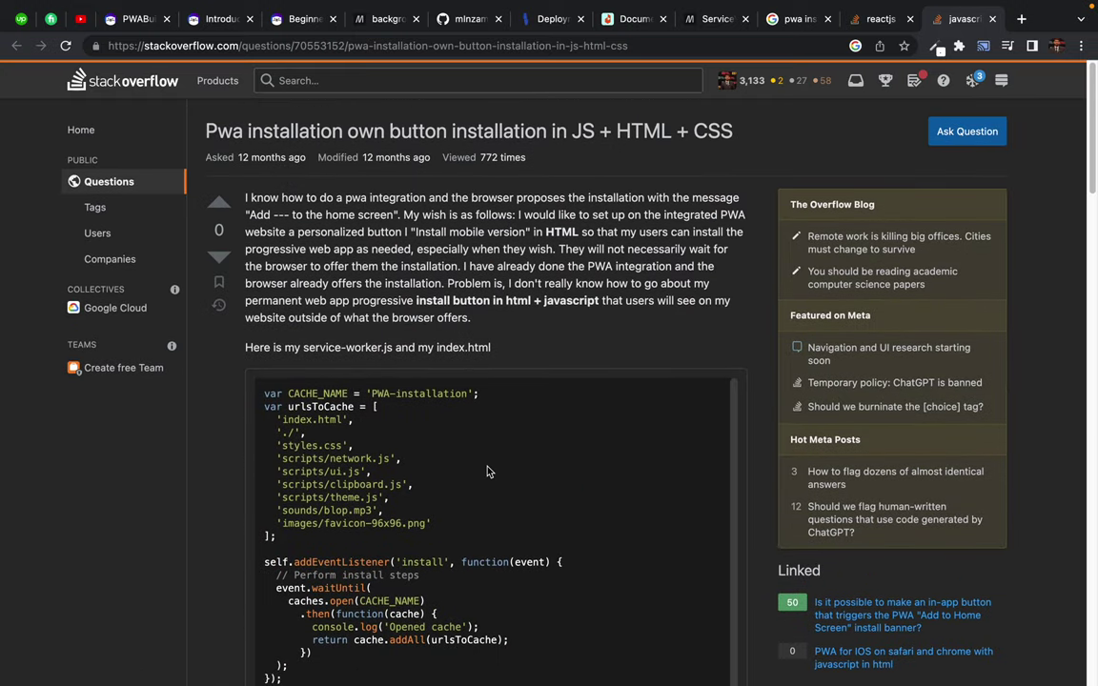
- Find the accepted answer below the question and look over its two code snippets for the install prompt and the button
{"action": "scroll", "coordinate": [439, 420], "scroll_direction": "down", "scroll_amount": 1}
{"action": "scroll", "coordinate": [227, 594], "scroll_direction": "down", "scroll_amount": 3}
{"action": "scroll", "coordinate": [226, 593], "scroll_direction": "down", "scroll_amount": 10}
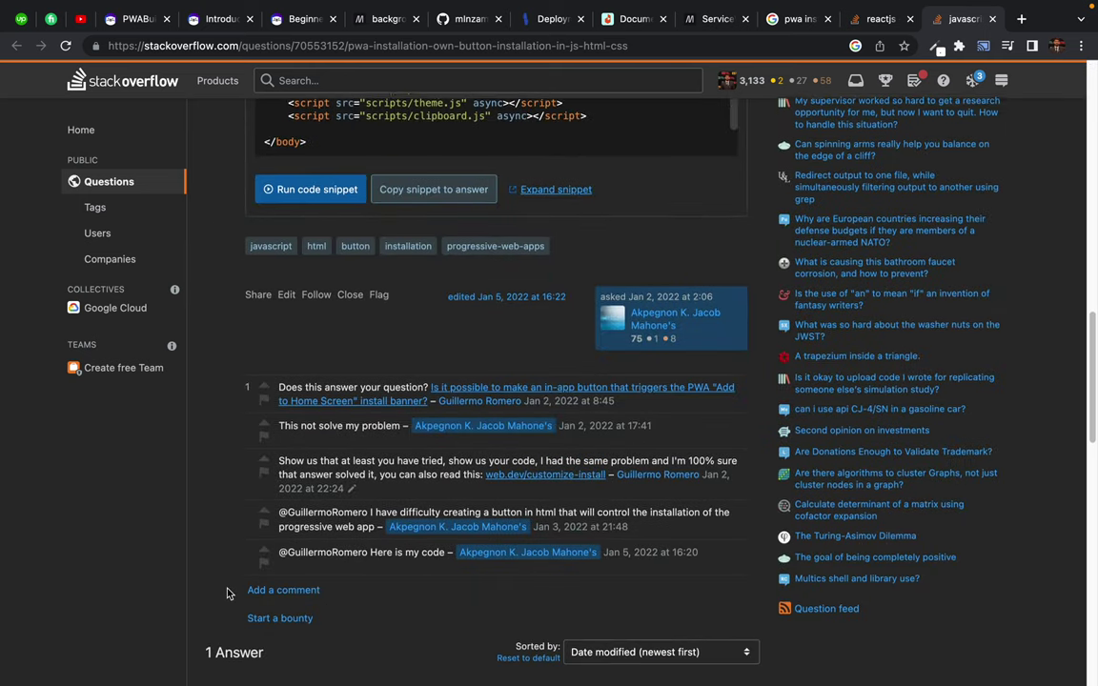
{"action": "scroll", "coordinate": [227, 594], "scroll_direction": "down", "scroll_amount": 1}
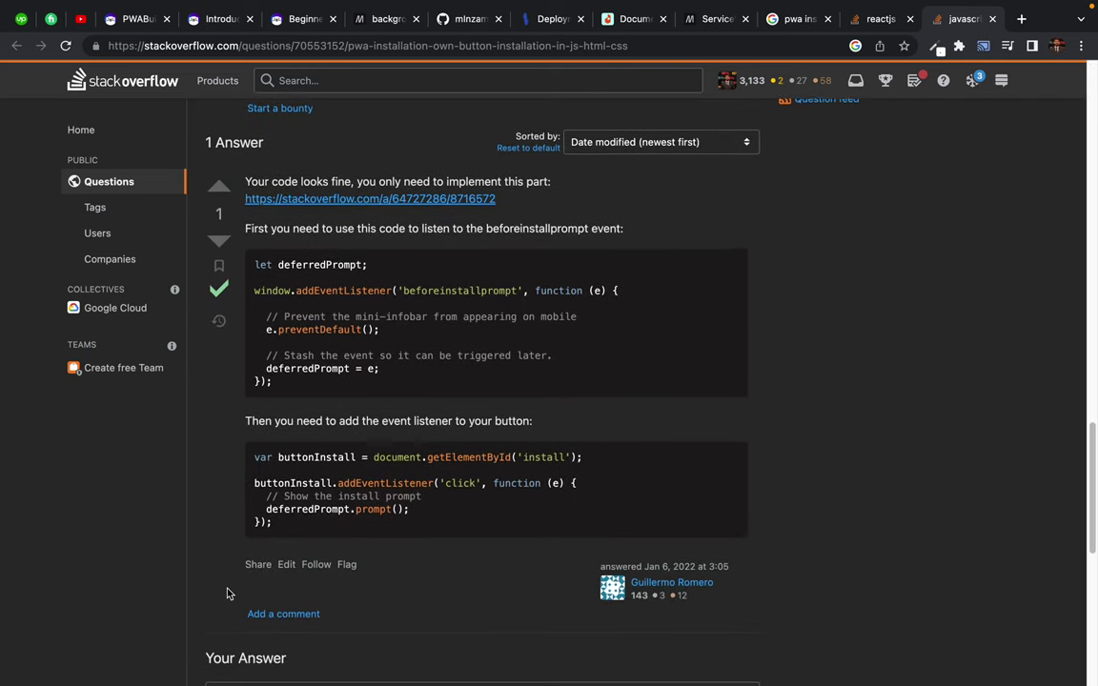
{"action": "scroll", "coordinate": [515, 552], "scroll_direction": "down", "scroll_amount": 2}
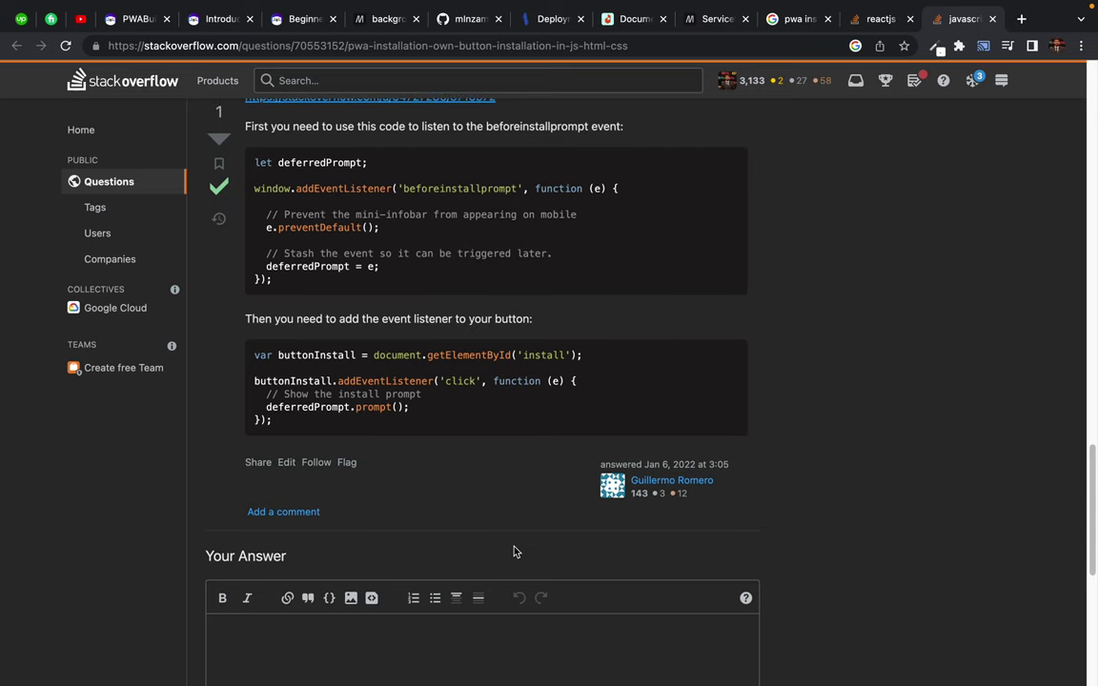
{"action": "scroll", "coordinate": [514, 552], "scroll_direction": "down", "scroll_amount": 1}
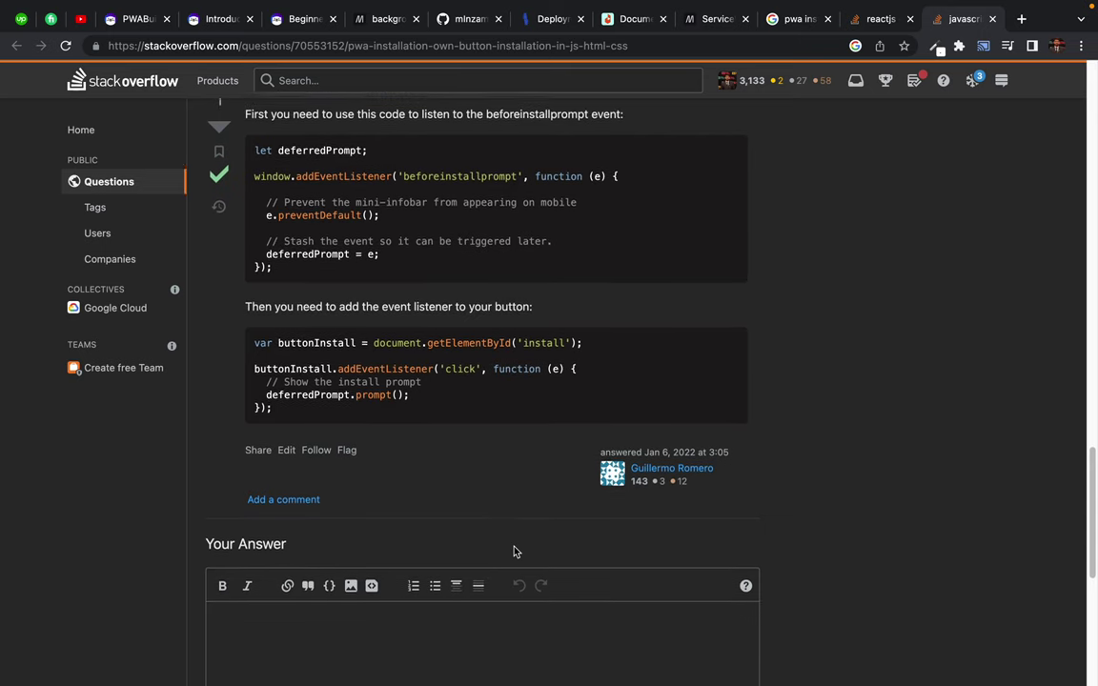
{"action": "triple_click", "coordinate": [289, 394]}
{"action": "left_click", "coordinate": [206, 292]}
{"action": "scroll", "coordinate": [203, 297], "scroll_direction": "up", "scroll_amount": 2}
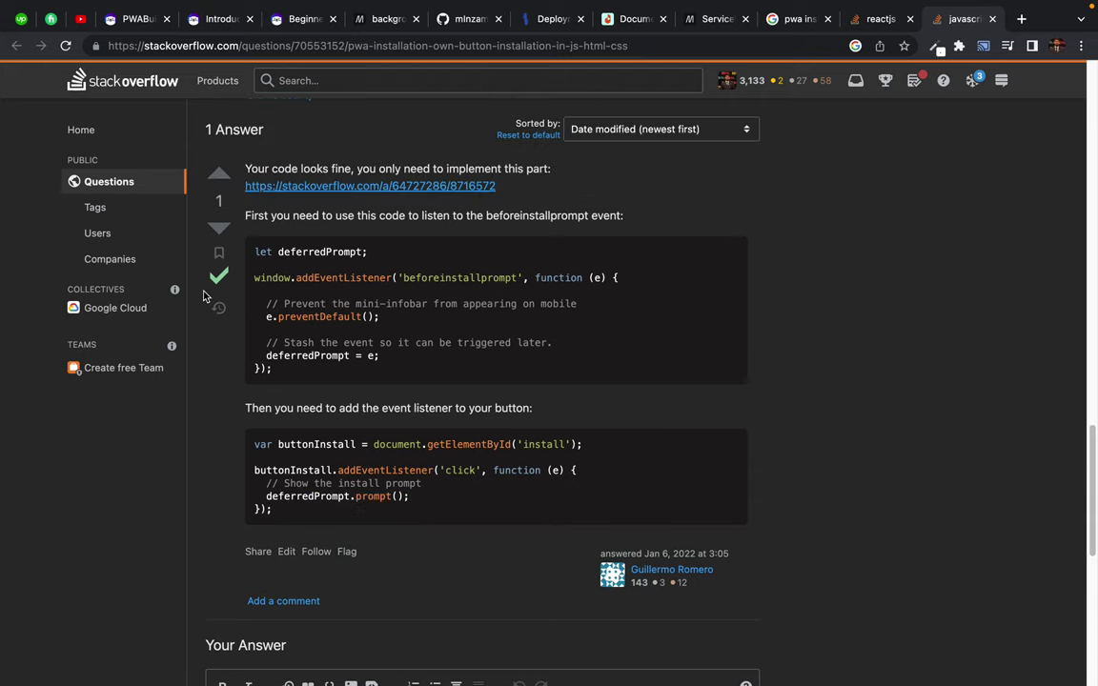
- Read the accepted answer's opening line, open its linked Stack Overflow answer in a separate tab, and return to the accepted answer
{"action": "left_click_drag", "start_coordinate": [255, 165], "coordinate": [409, 166]}
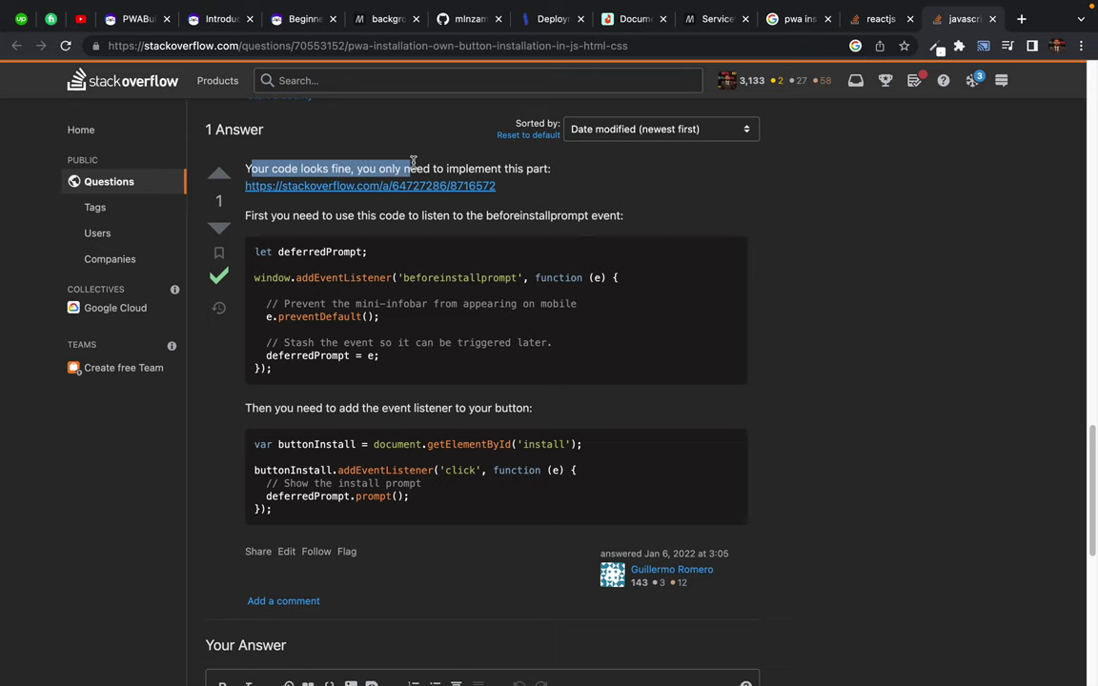
{"action": "left_click", "coordinate": [419, 162]}
{"action": "double_click", "coordinate": [479, 168]}
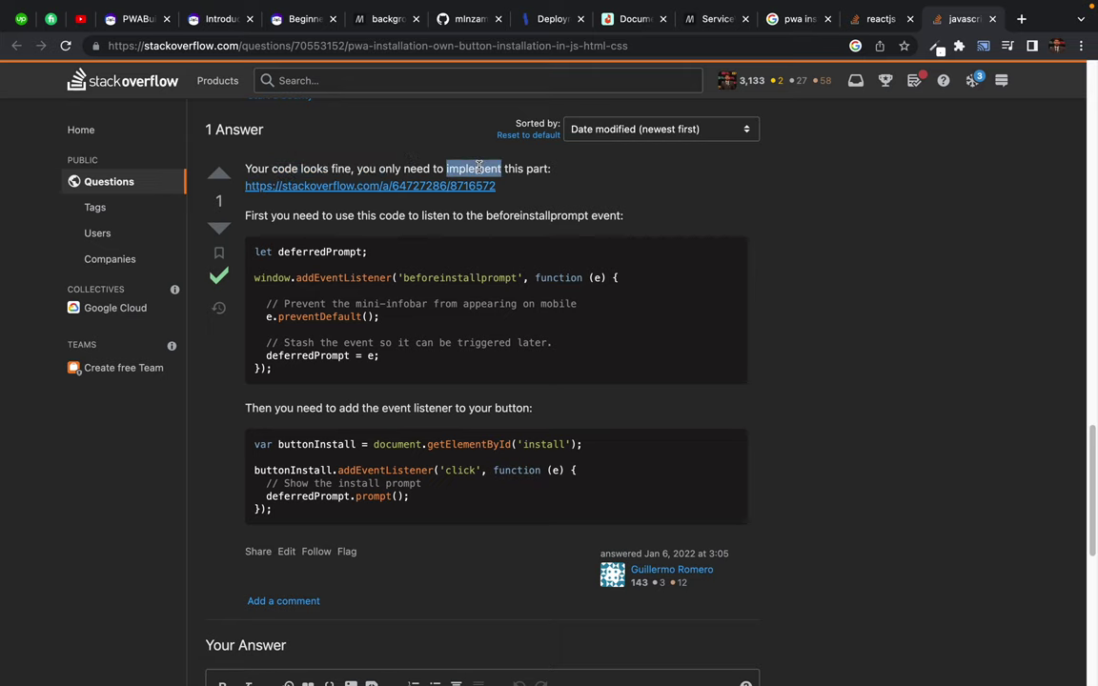
{"action": "double_click", "coordinate": [534, 168]}
{"action": "left_click", "coordinate": [534, 169]}
{"action": "left_click", "coordinate": [348, 186]}
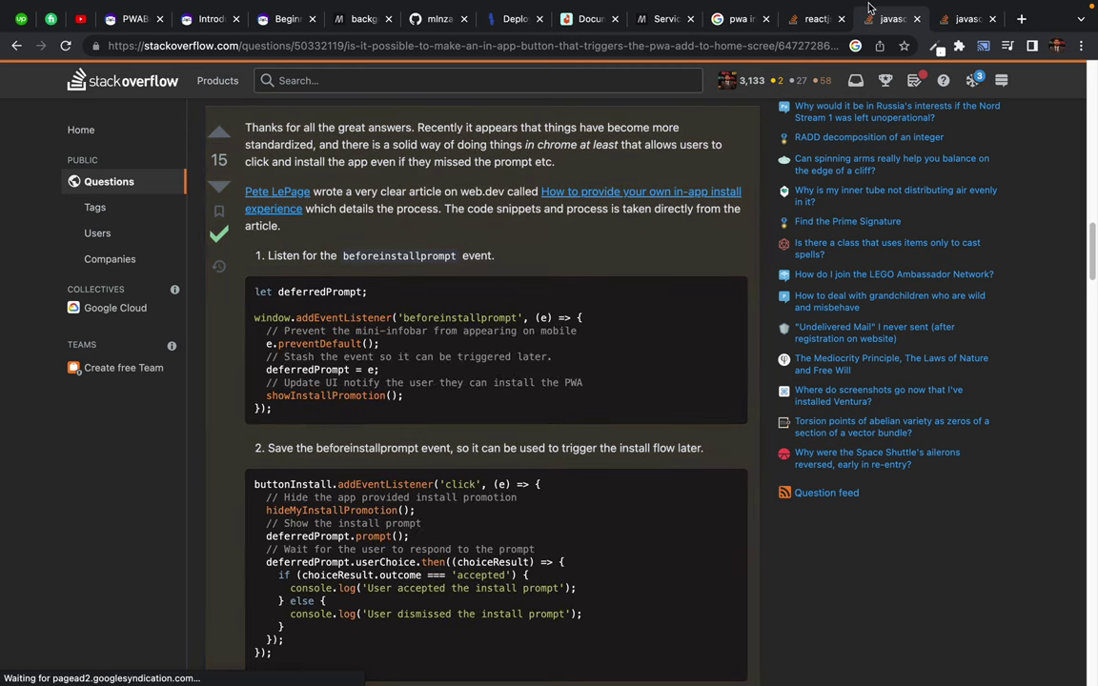
{"action": "left_click", "coordinate": [17, 45]}
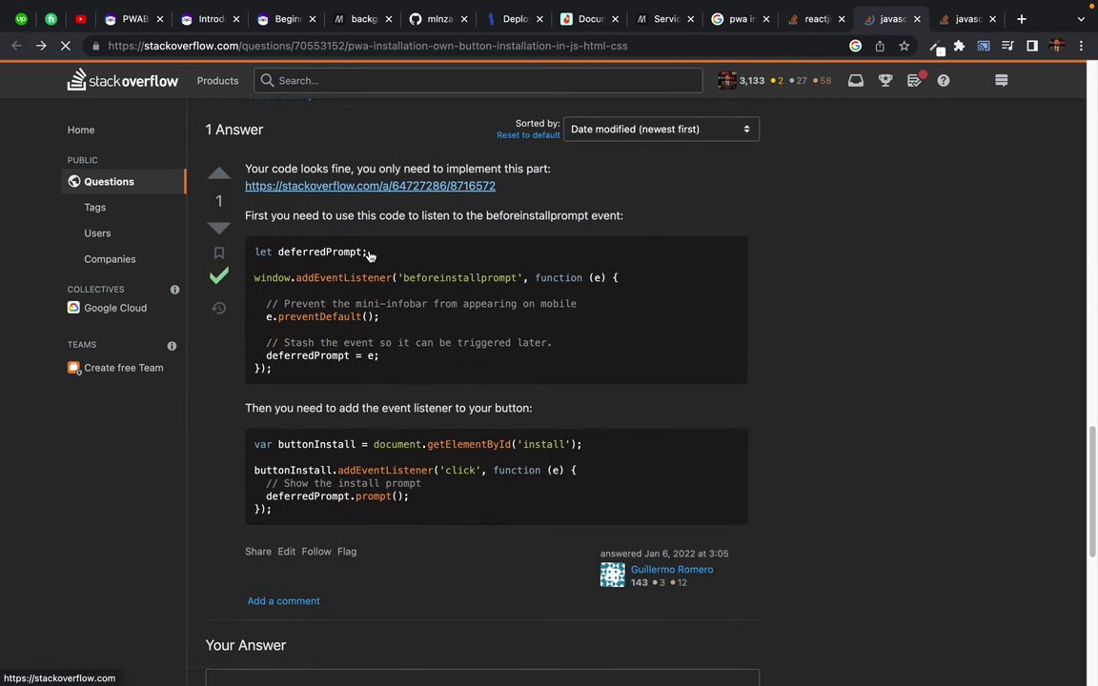
- Read the accepted answer's instruction about listening to the beforeinstallprompt event
{"action": "left_click_drag", "start_coordinate": [246, 215], "coordinate": [438, 214]}
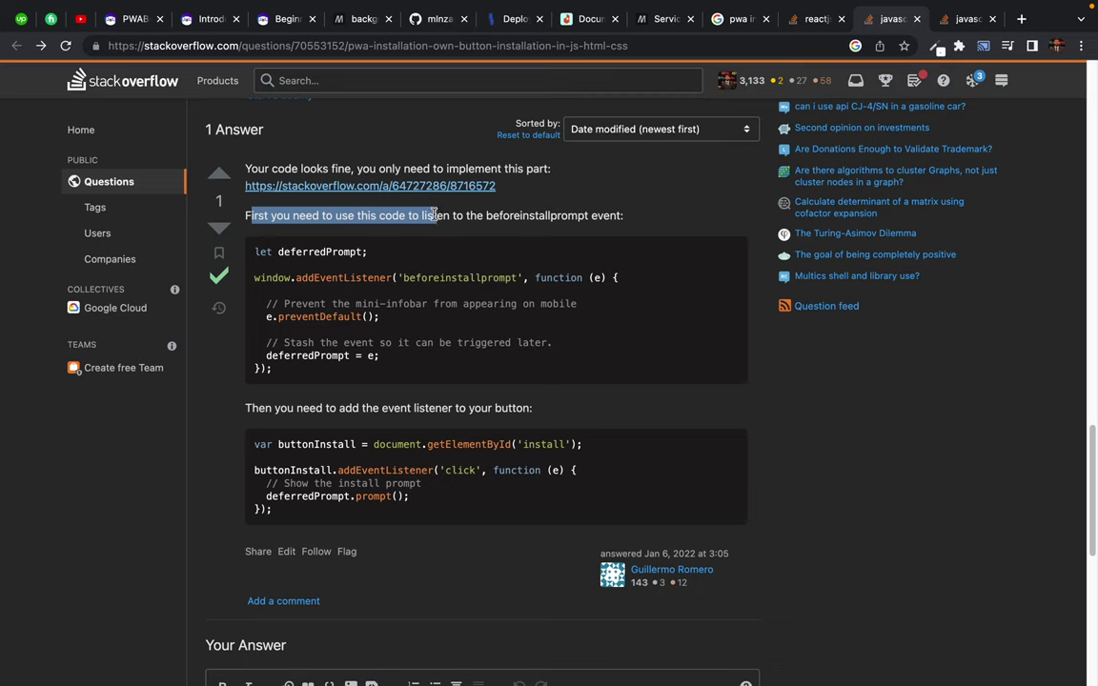
{"action": "left_click", "coordinate": [405, 215]}
{"action": "double_click", "coordinate": [433, 218]}
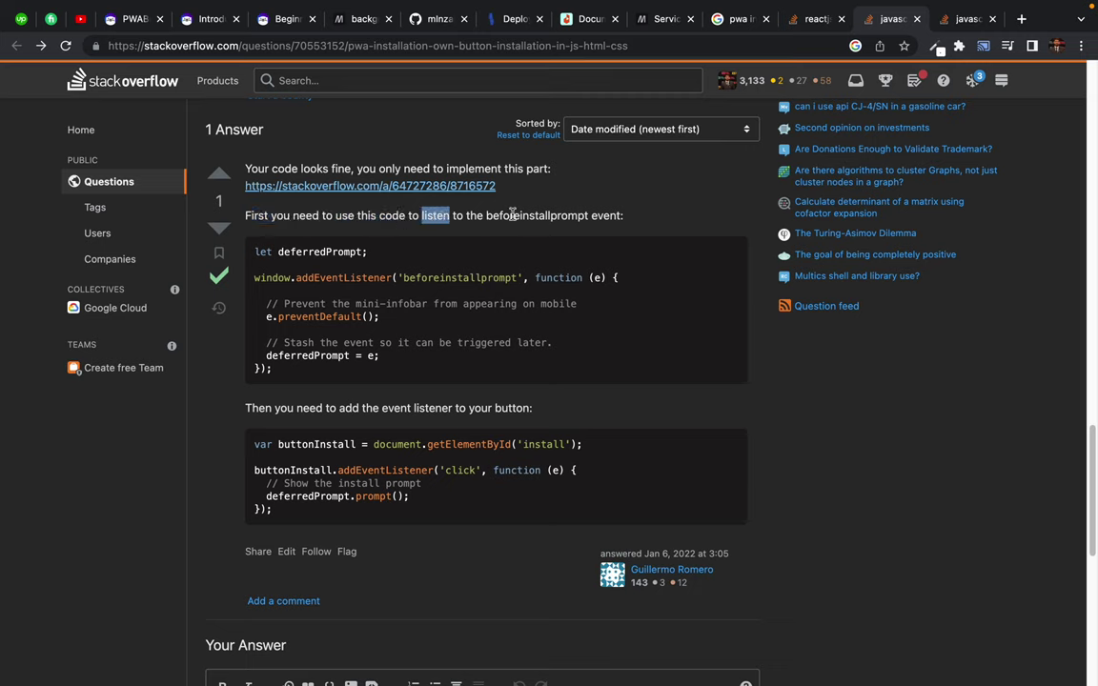
{"action": "double_click", "coordinate": [522, 216]}
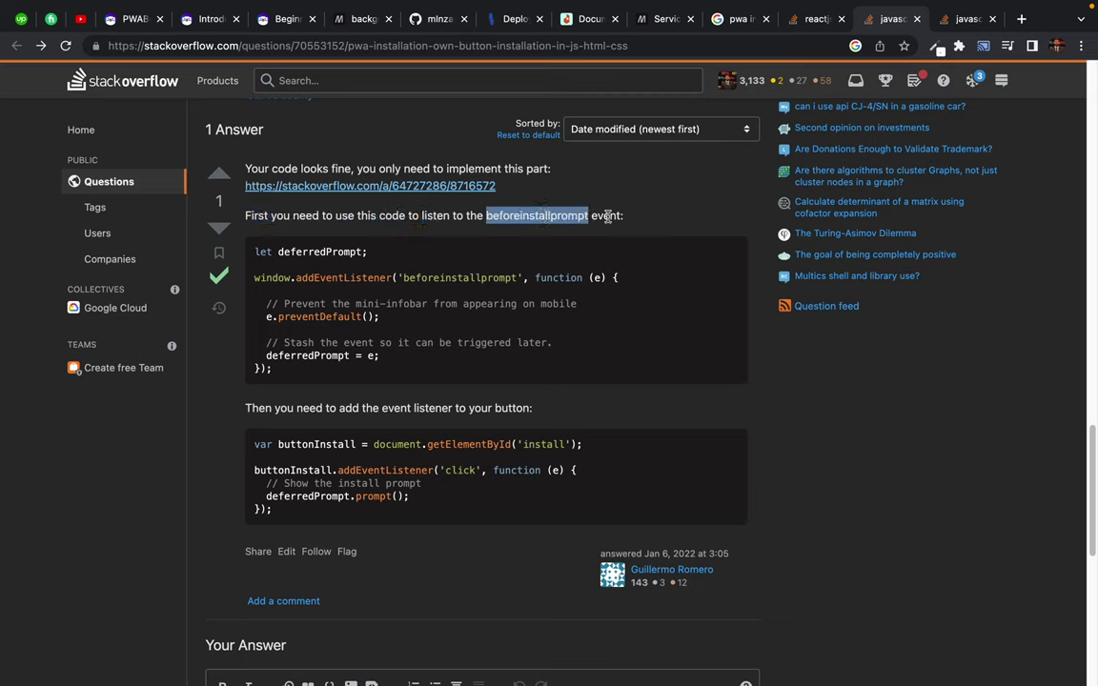
{"action": "double_click", "coordinate": [607, 216]}
{"action": "left_click", "coordinate": [317, 221]}
- Examine the first code snippet's deferredPrompt declaration and the complete window listener for beforeinstallprompt
{"action": "double_click", "coordinate": [269, 252]}
{"action": "left_click", "coordinate": [387, 259]}
{"action": "left_click_drag", "start_coordinate": [269, 280], "coordinate": [332, 277]}
{"action": "double_click", "coordinate": [343, 277]}
{"action": "double_click", "coordinate": [461, 278]}
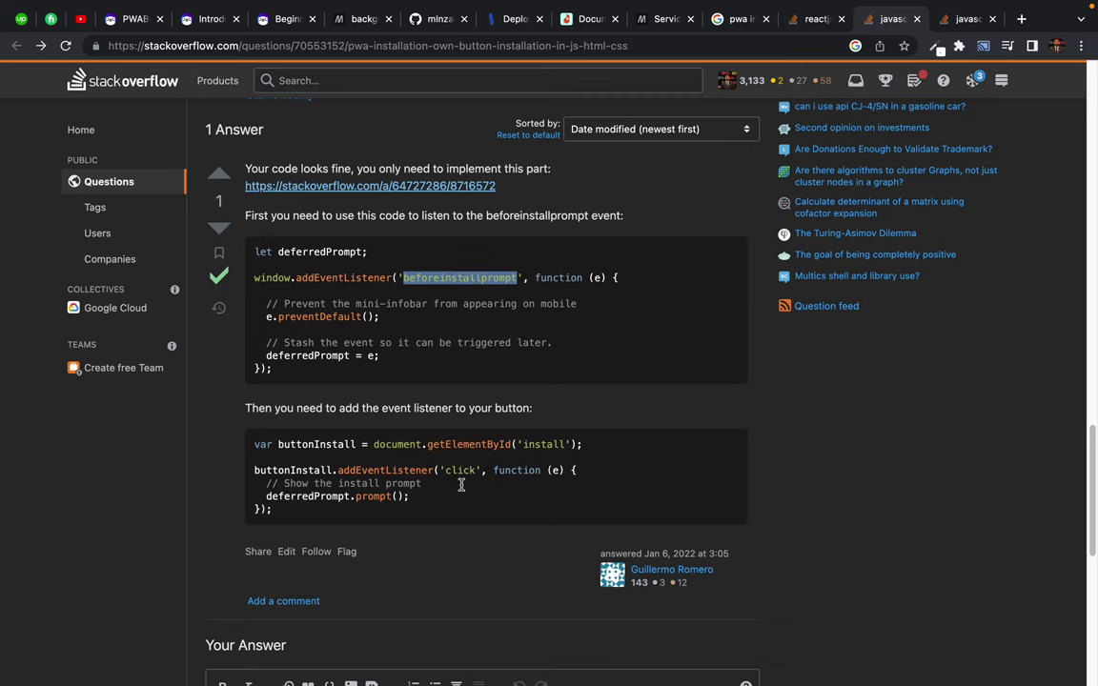
{"action": "left_click", "coordinate": [283, 328]}
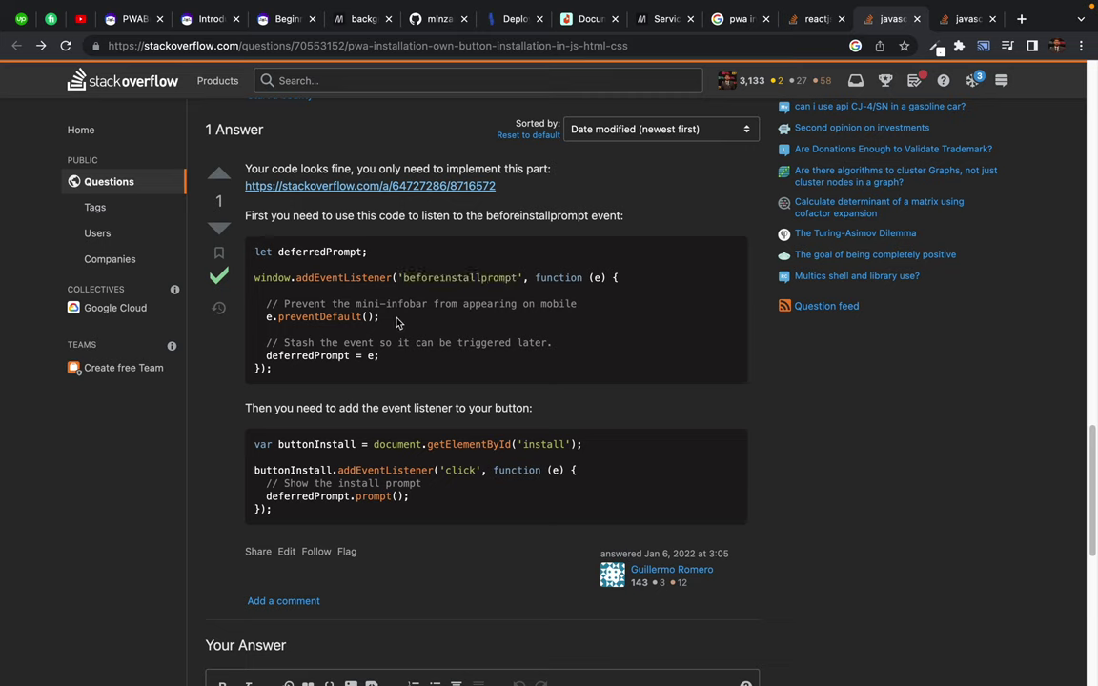
{"action": "left_click_drag", "start_coordinate": [255, 280], "coordinate": [307, 370]}
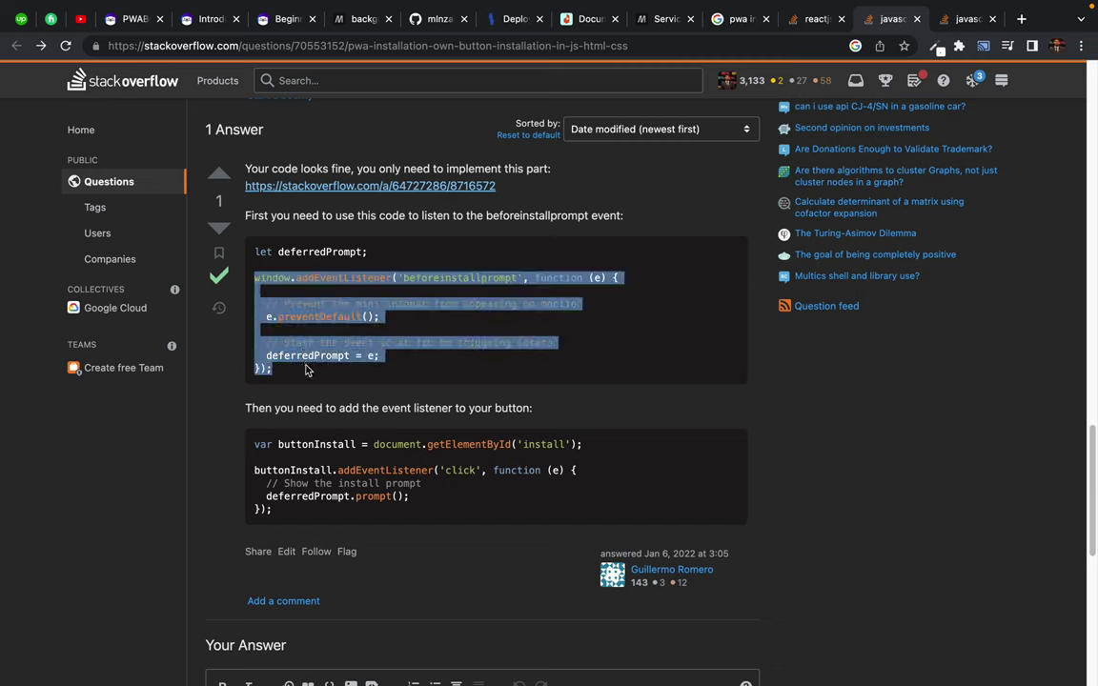
{"action": "left_click", "coordinate": [307, 372]}
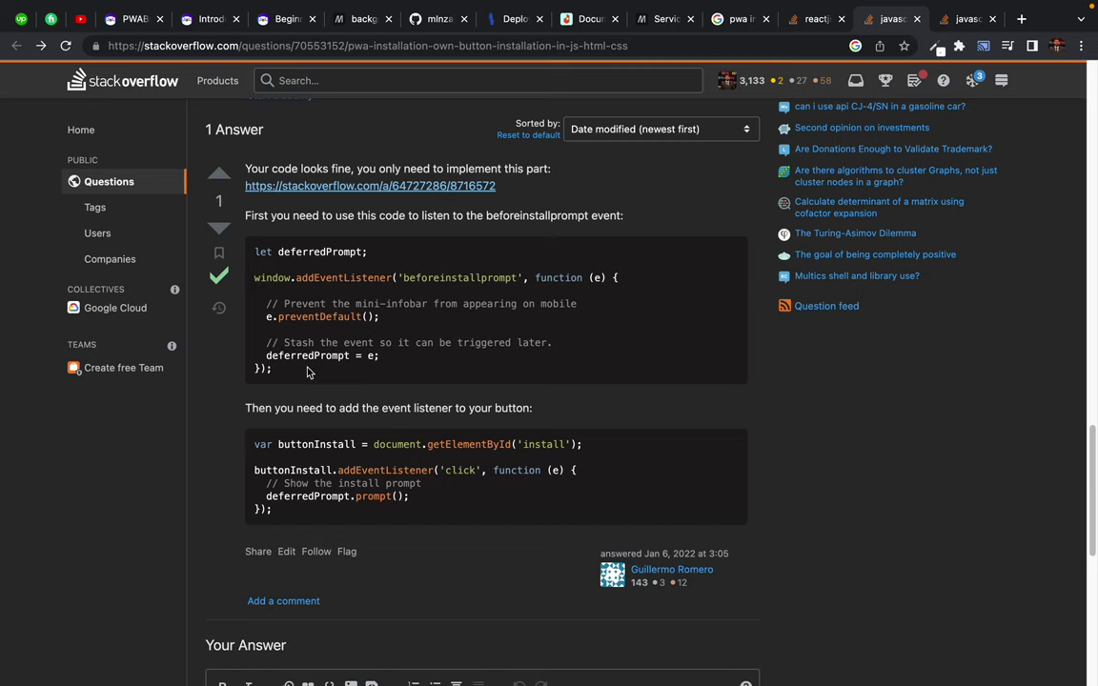
- Examine the buttonInstall click listener and trace its deferredPrompt.prompt() call back to the variable's assignment in the first snippet
{"action": "left_click_drag", "start_coordinate": [278, 444], "coordinate": [582, 444]}
{"action": "left_click", "coordinate": [385, 454]}
{"action": "double_click", "coordinate": [370, 470]}
{"action": "double_click", "coordinate": [461, 471]}
{"action": "double_click", "coordinate": [310, 497]}
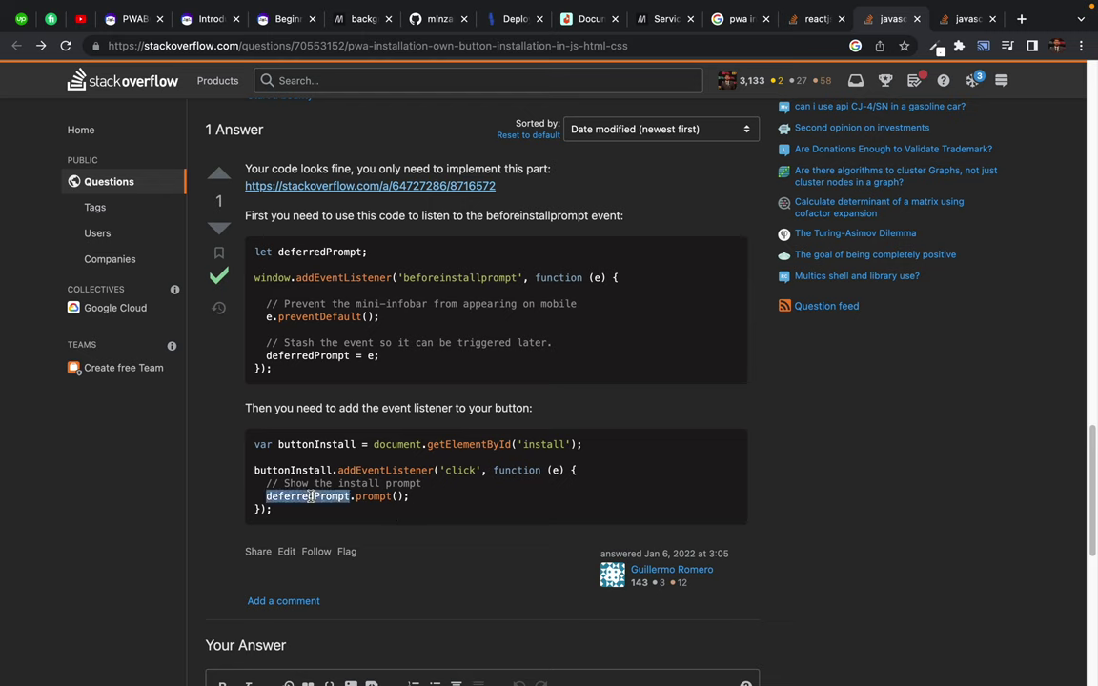
{"action": "double_click", "coordinate": [372, 496]}
{"action": "left_click", "coordinate": [427, 501]}
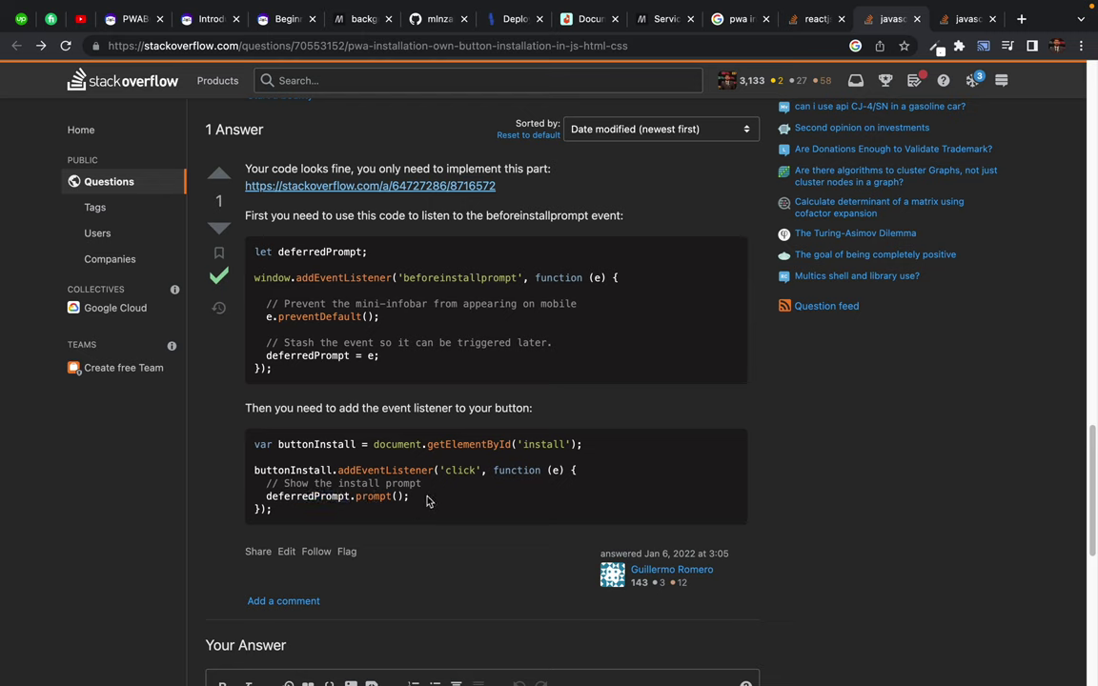
{"action": "double_click", "coordinate": [315, 495]}
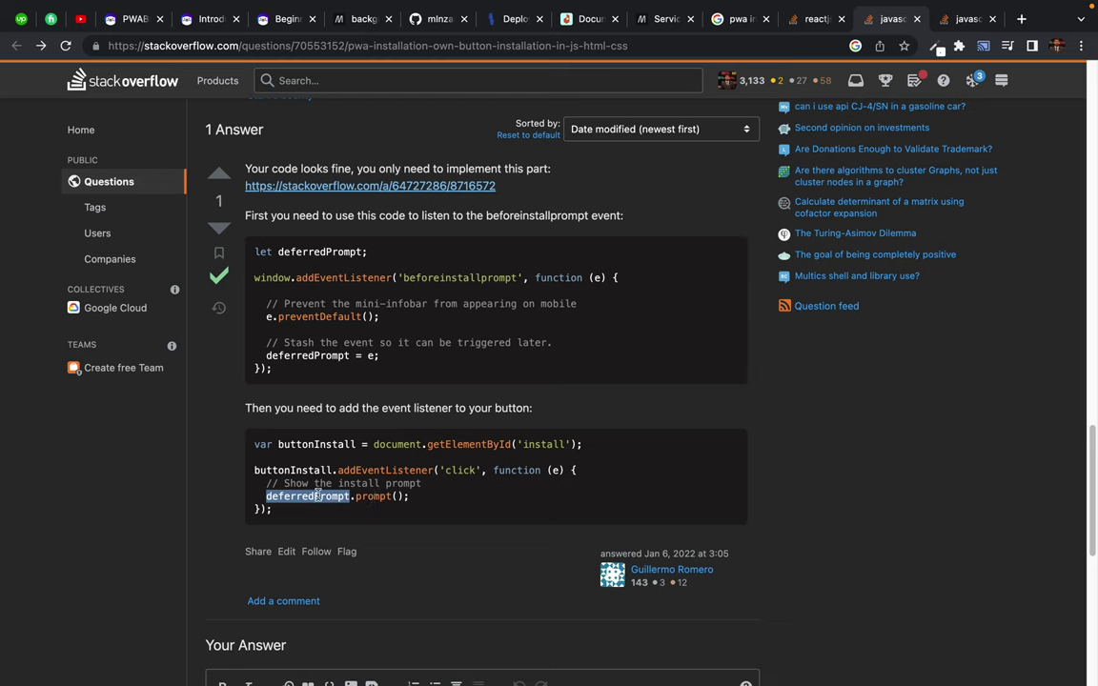
{"action": "double_click", "coordinate": [313, 355]}
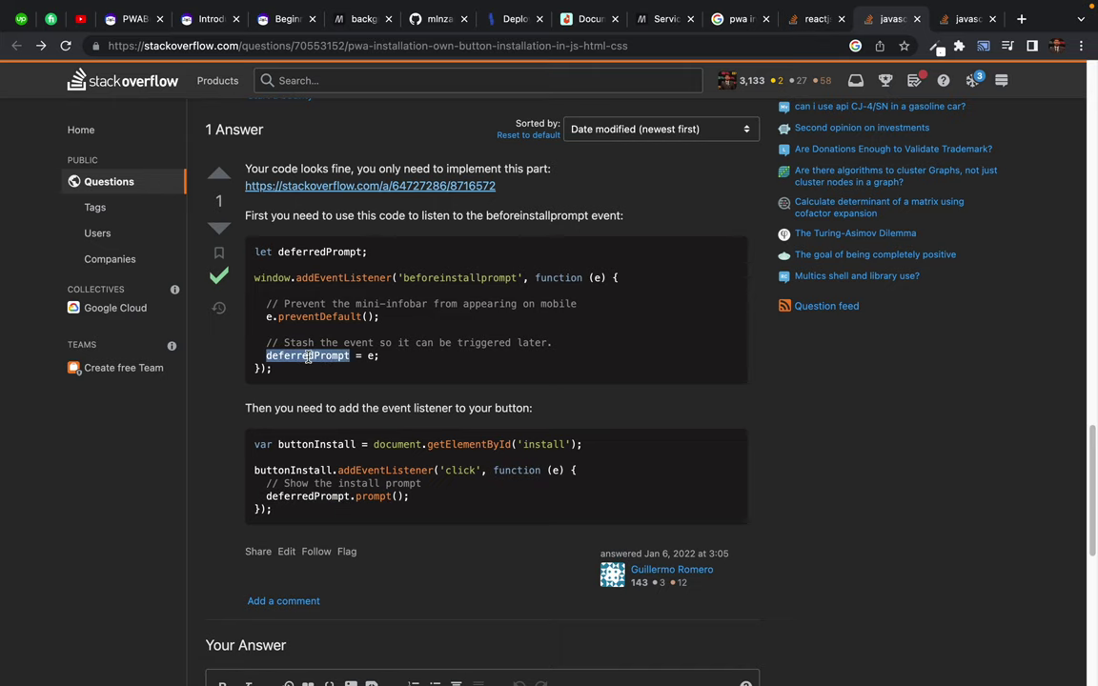
{"action": "left_click", "coordinate": [421, 344]}
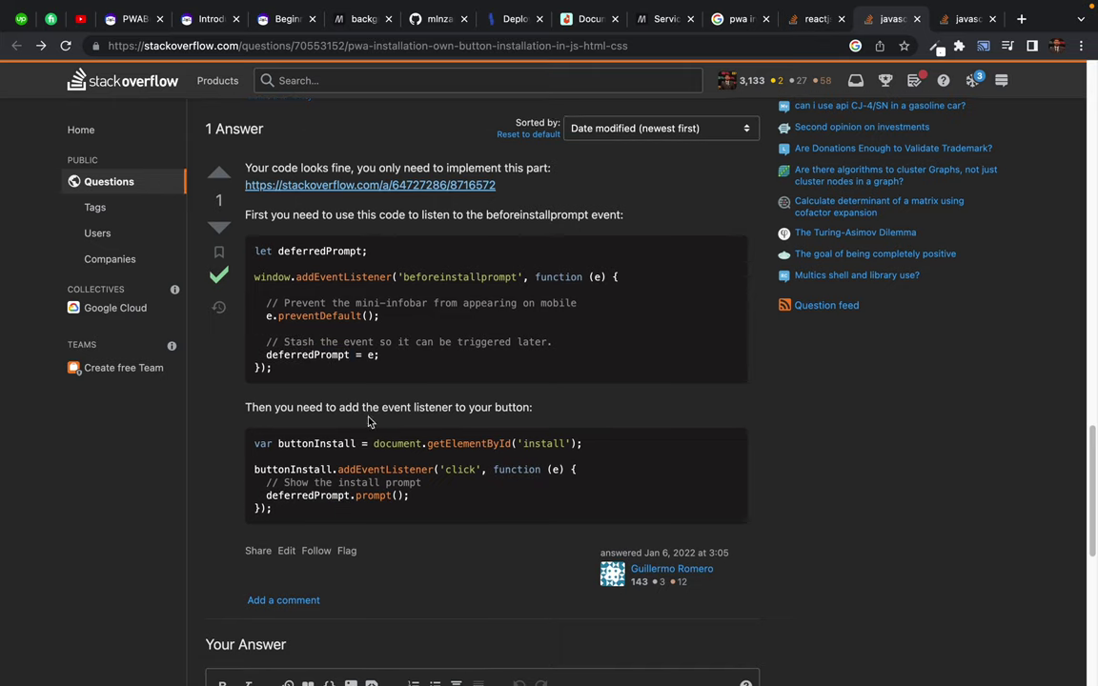
- Switch to the linked answer on triggering PWA installation from an in-app button and read its numbered code steps
{"action": "scroll", "coordinate": [331, 374], "scroll_direction": "down", "scroll_amount": 1}
{"action": "left_click", "coordinate": [968, 19]}
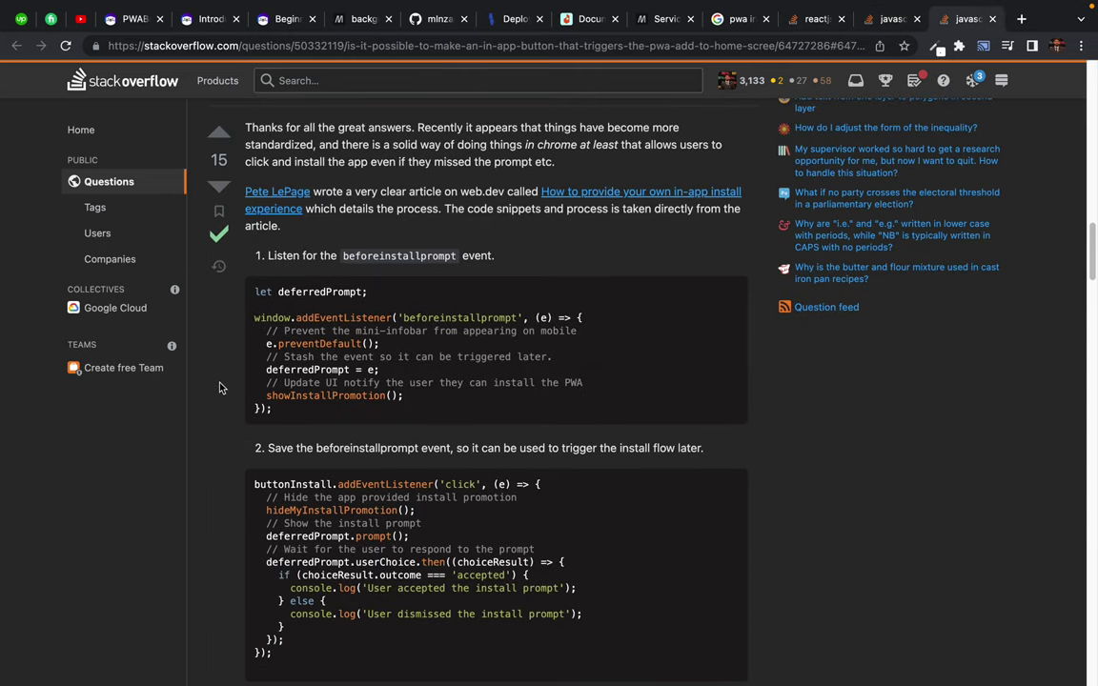
{"action": "scroll", "coordinate": [219, 388], "scroll_direction": "down", "scroll_amount": 3}
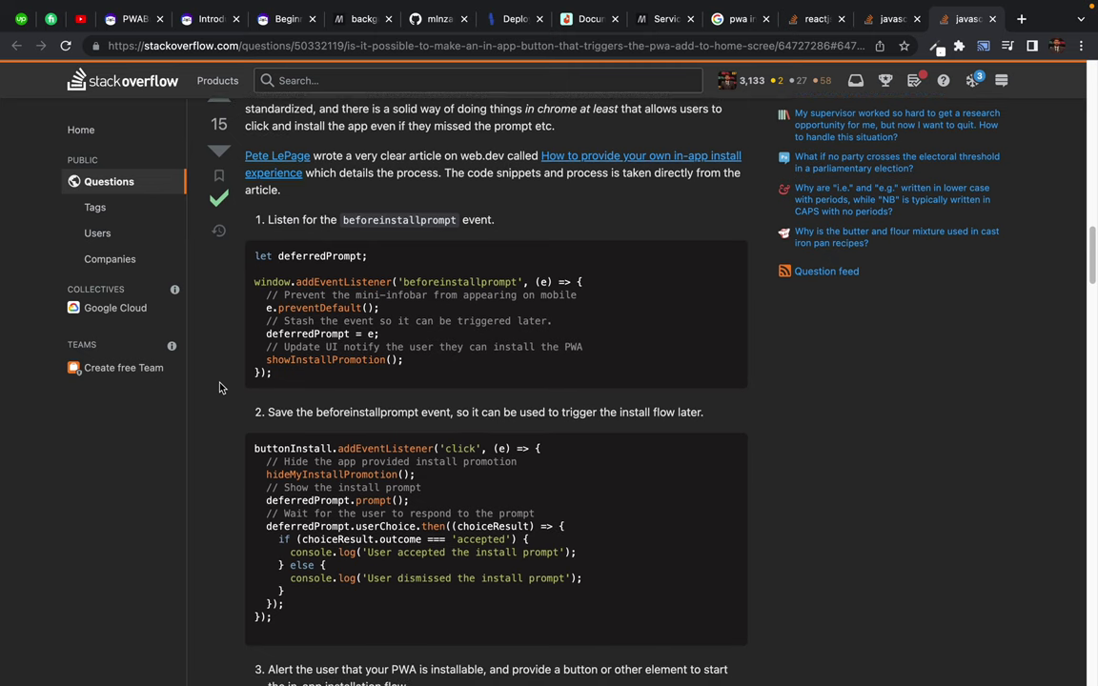
- Examine the Stack Overflow answer's code for listening to beforeinstallprompt and triggering the install prompt from a button
{"action": "scroll", "coordinate": [219, 388], "scroll_direction": "down", "scroll_amount": 8}
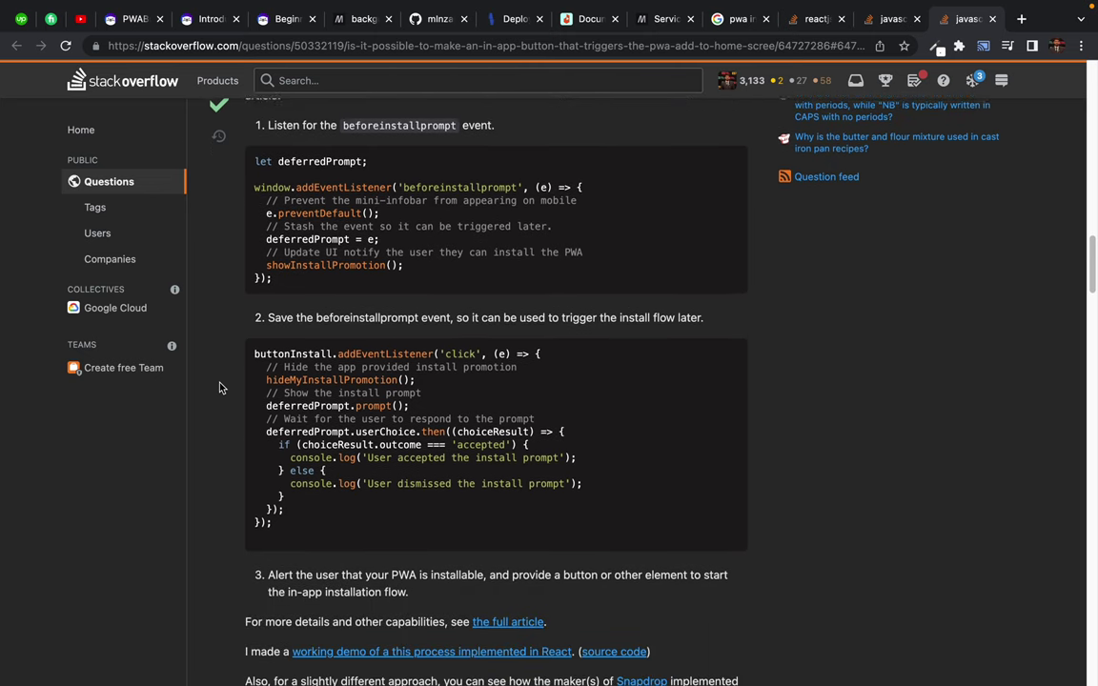
{"action": "scroll", "coordinate": [219, 388], "scroll_direction": "up", "scroll_amount": 5}
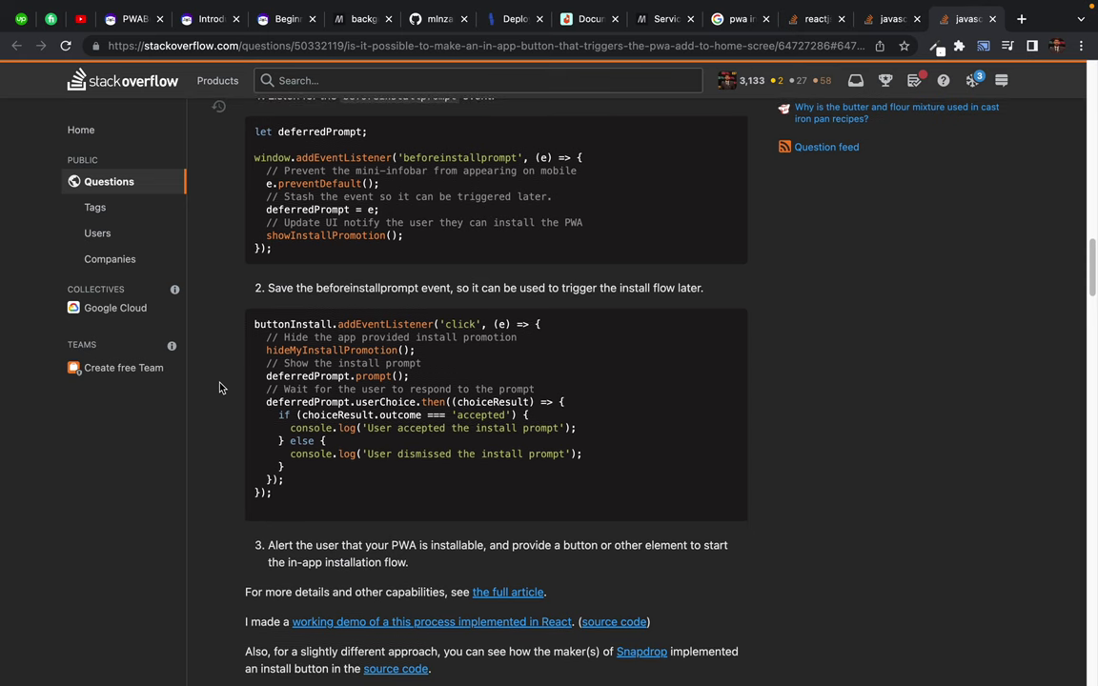
{"action": "scroll", "coordinate": [220, 388], "scroll_direction": "up", "scroll_amount": 3}
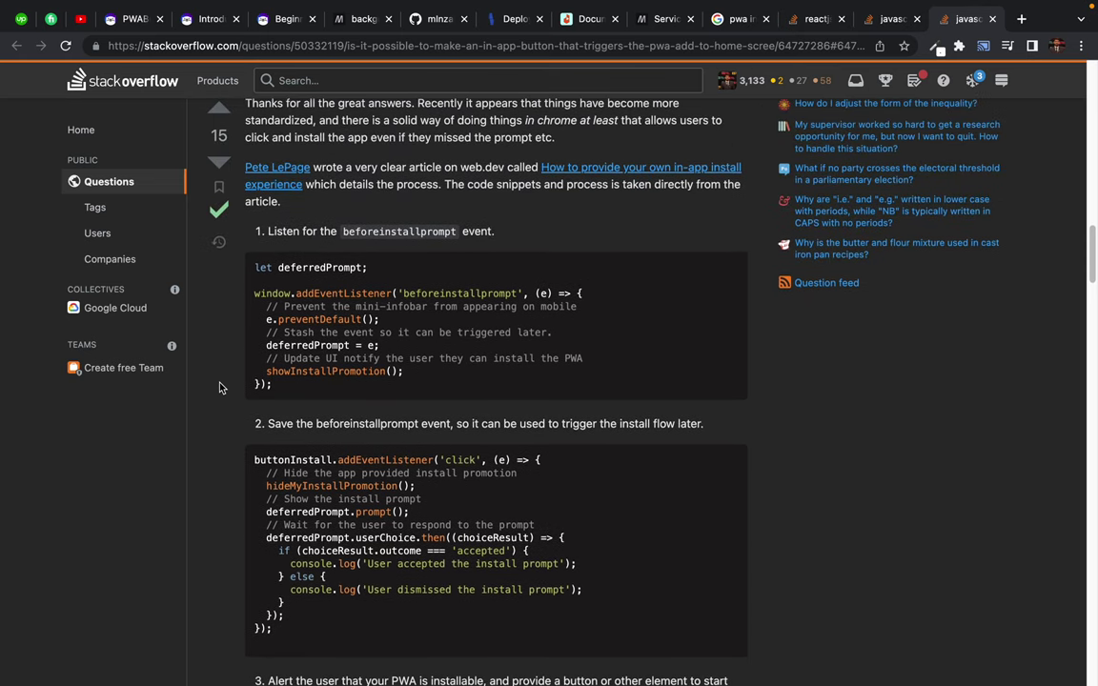
{"action": "scroll", "coordinate": [220, 388], "scroll_direction": "up", "scroll_amount": 3}
{"action": "left_click_drag", "start_coordinate": [246, 211], "coordinate": [410, 303]}
{"action": "left_click", "coordinate": [396, 255]}
{"action": "triple_click", "coordinate": [375, 227]}
{"action": "left_click", "coordinate": [399, 253]}
{"action": "scroll", "coordinate": [400, 261], "scroll_direction": "up", "scroll_amount": 5}
{"action": "scroll", "coordinate": [399, 261], "scroll_direction": "up", "scroll_amount": 1}
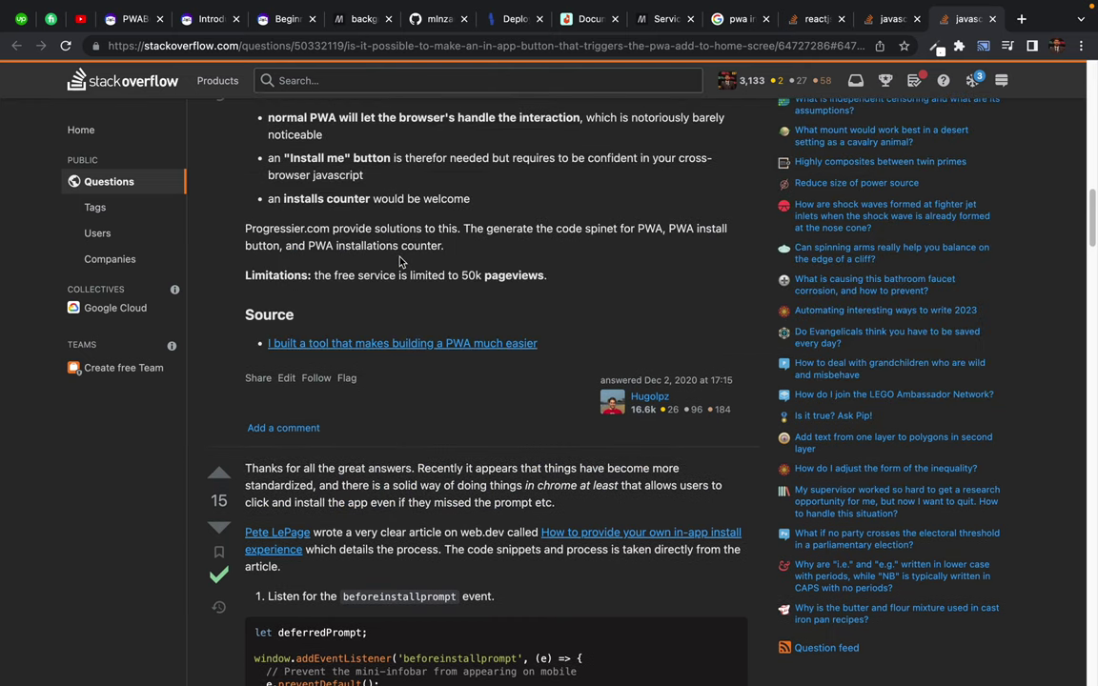
- Search Google for "install prompt link pwa"
{"action": "left_click", "coordinate": [812, 24]}
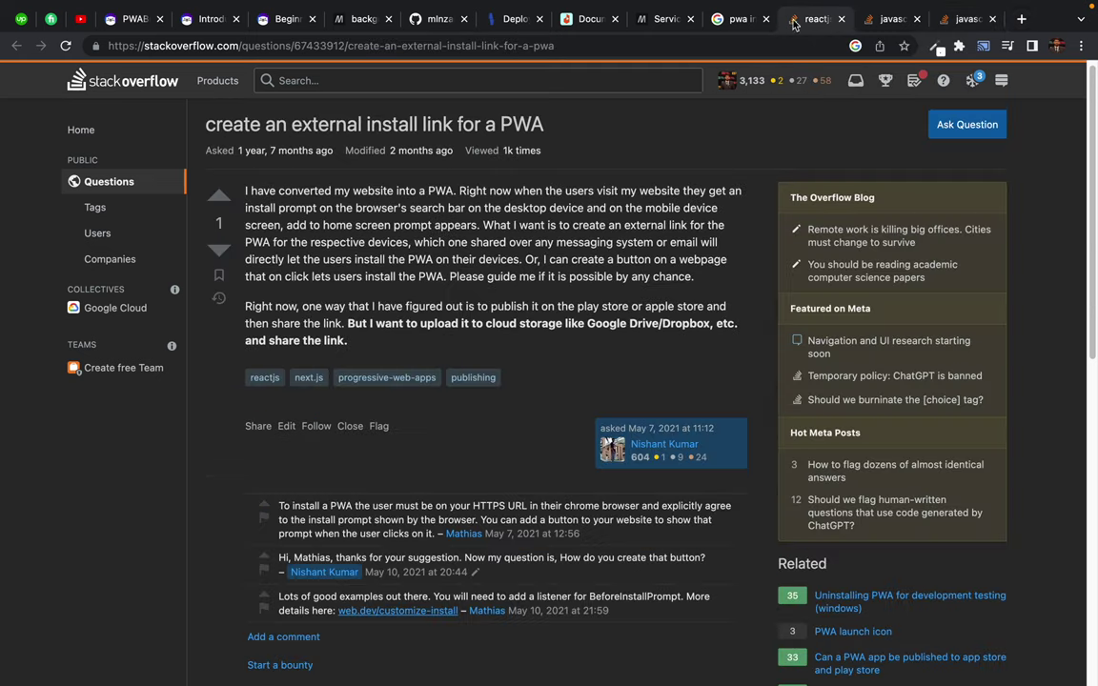
{"action": "left_click", "coordinate": [739, 19]}
{"action": "scroll", "coordinate": [217, 130], "scroll_direction": "up", "scroll_amount": 1}
{"action": "triple_click", "coordinate": [200, 101]}
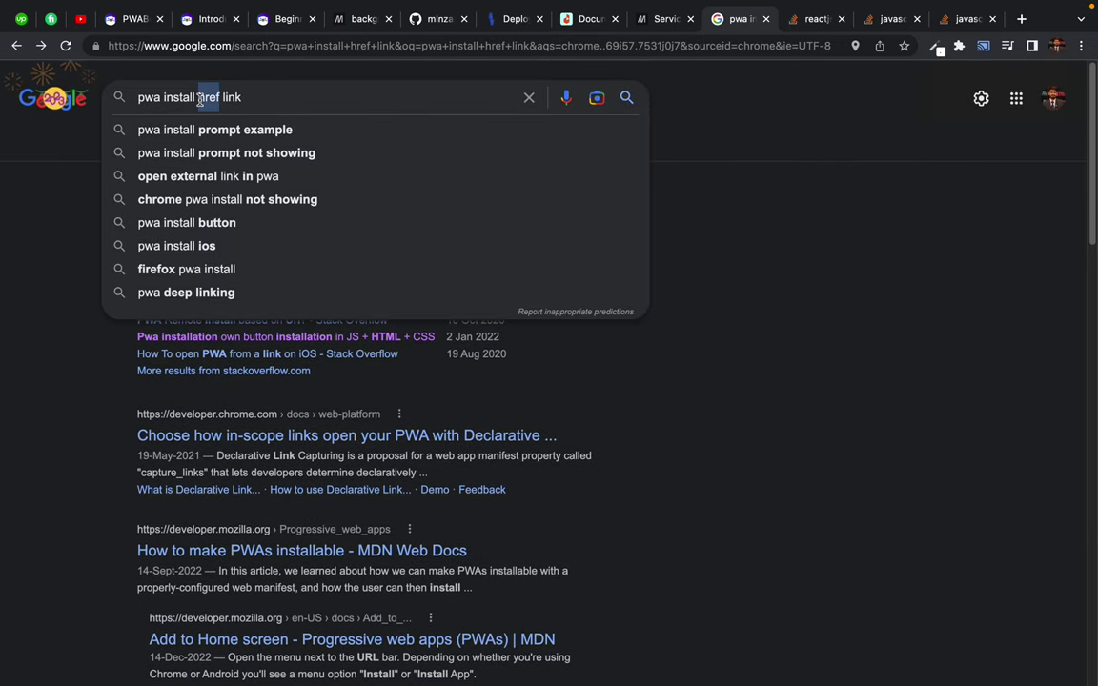
{"action": "type", "text": "ins"}
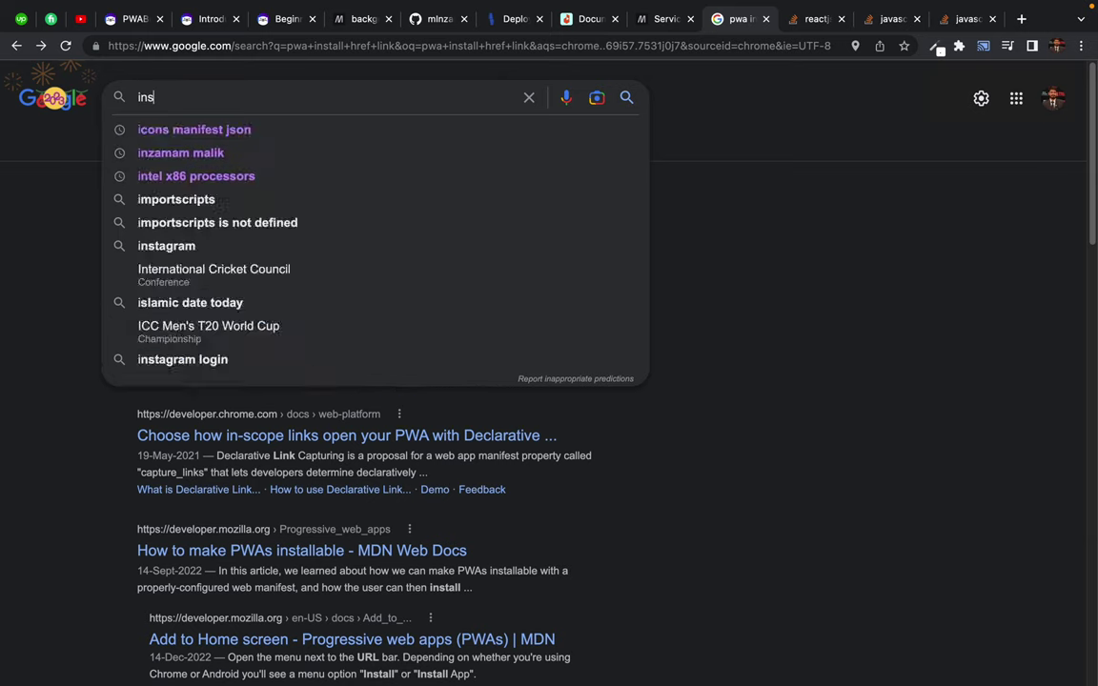
{"action": "type", "text": "tall prompt link"}
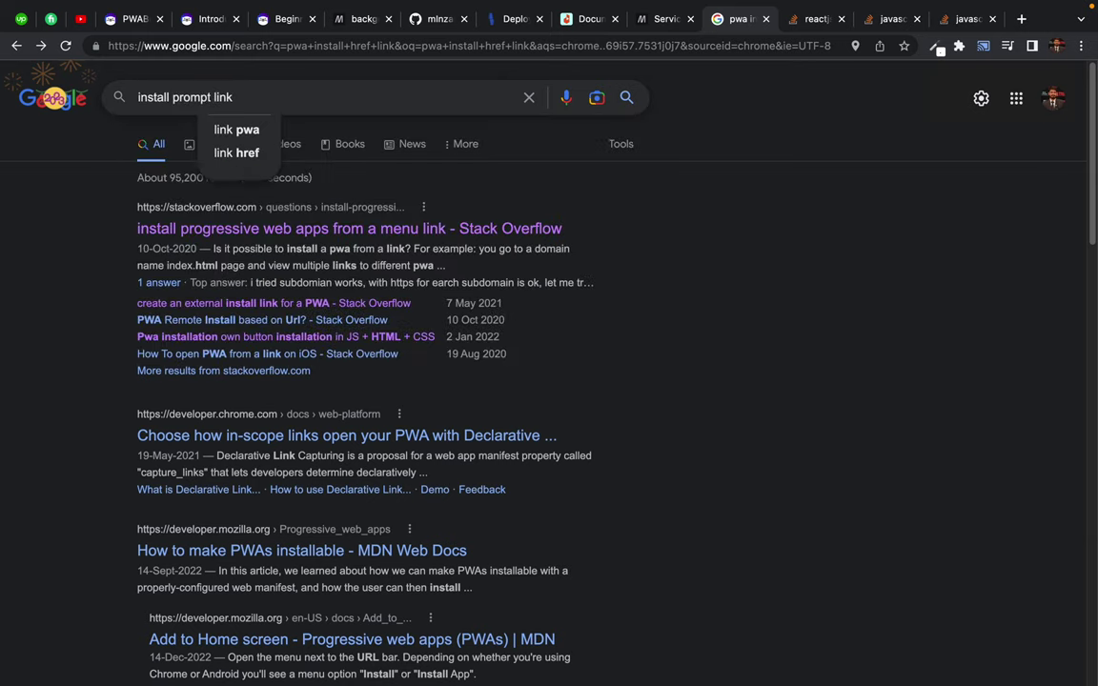
{"action": "type", "text": " pwa"}
{"action": "key", "text": "Return"}
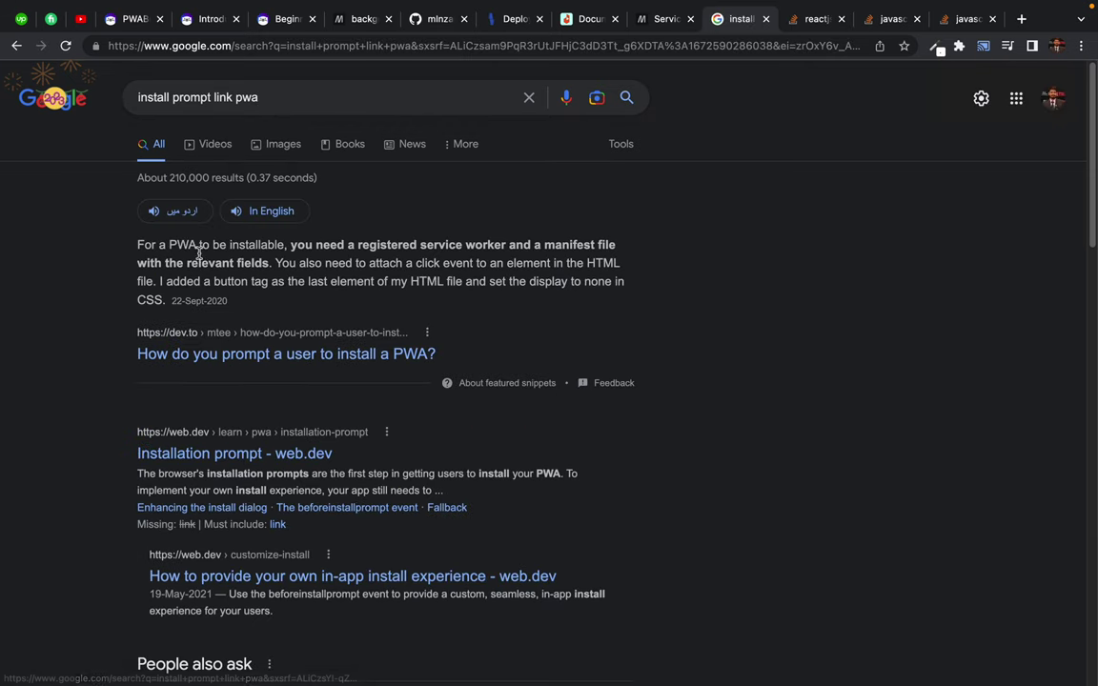
- Open the dev.to article on prompting a user to install a PWA and read its JavaScript code and explanation
{"action": "left_click", "coordinate": [235, 357]}
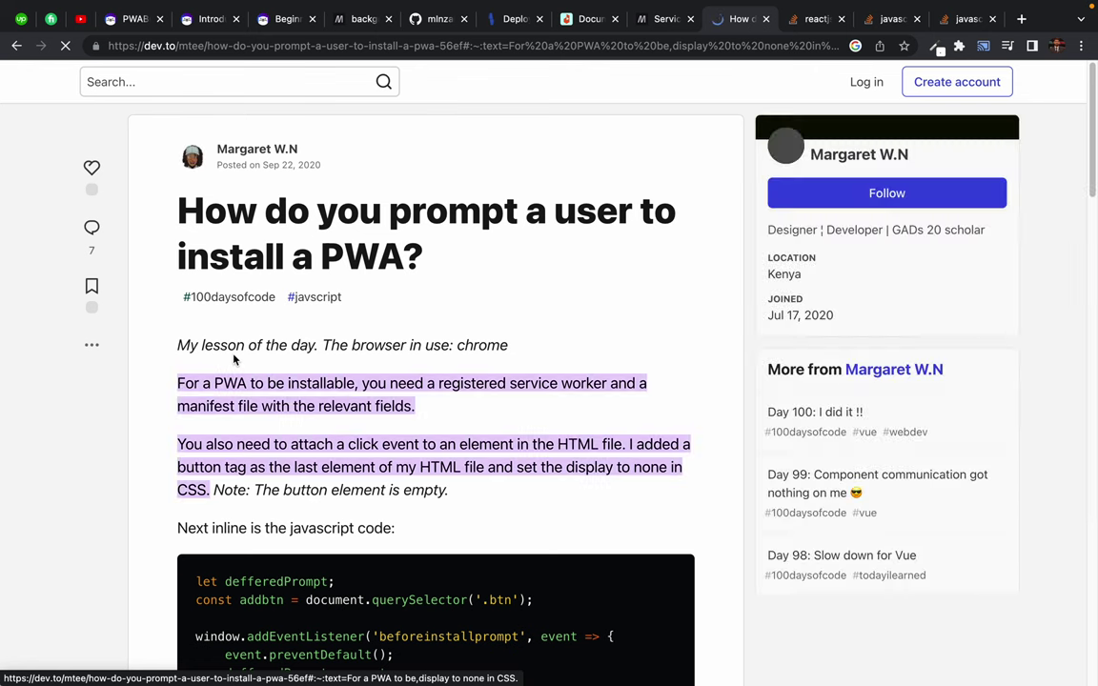
{"action": "scroll", "coordinate": [145, 486], "scroll_direction": "down", "scroll_amount": 5}
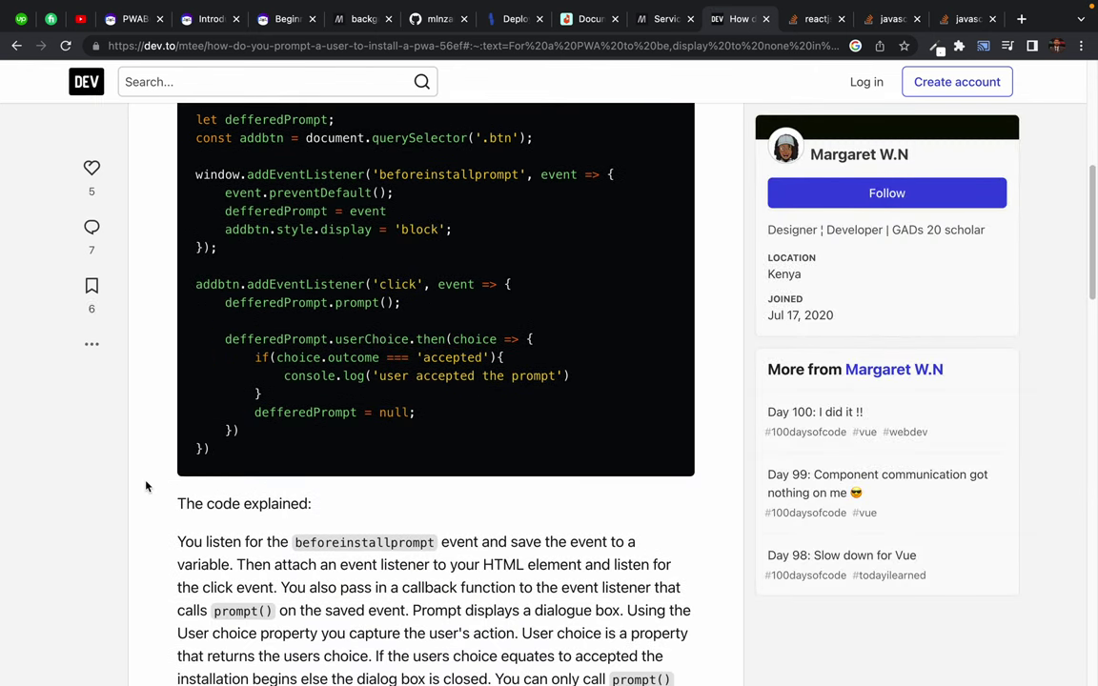
{"action": "scroll", "coordinate": [146, 486], "scroll_direction": "down", "scroll_amount": 7}
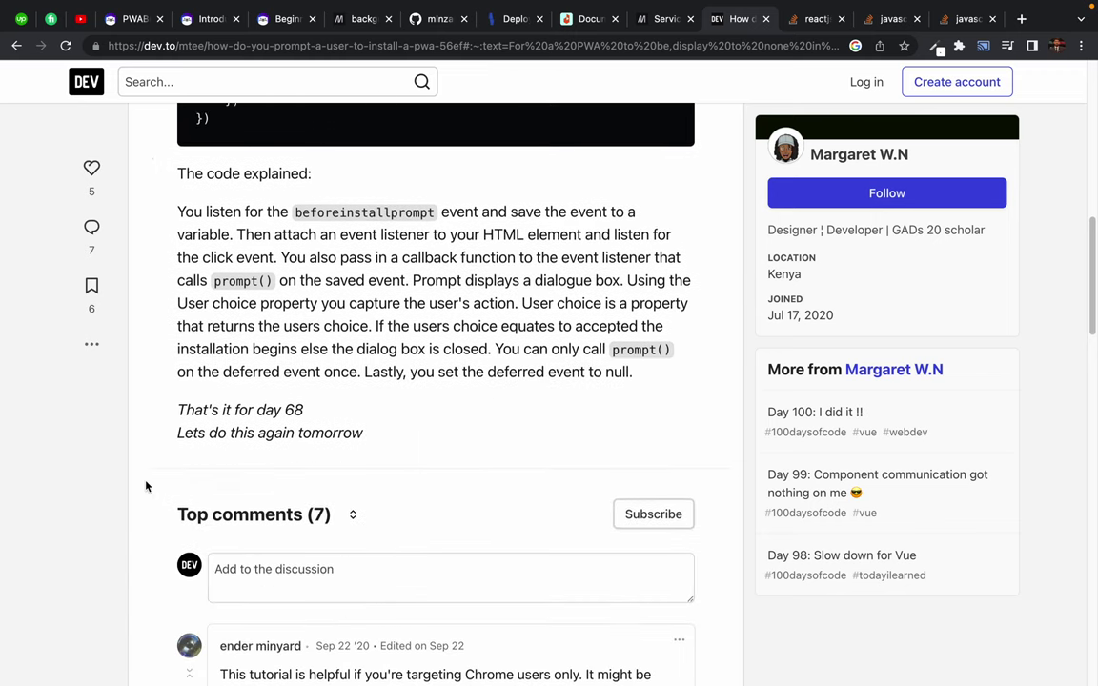
{"action": "scroll", "coordinate": [146, 486], "scroll_direction": "up", "scroll_amount": 7}
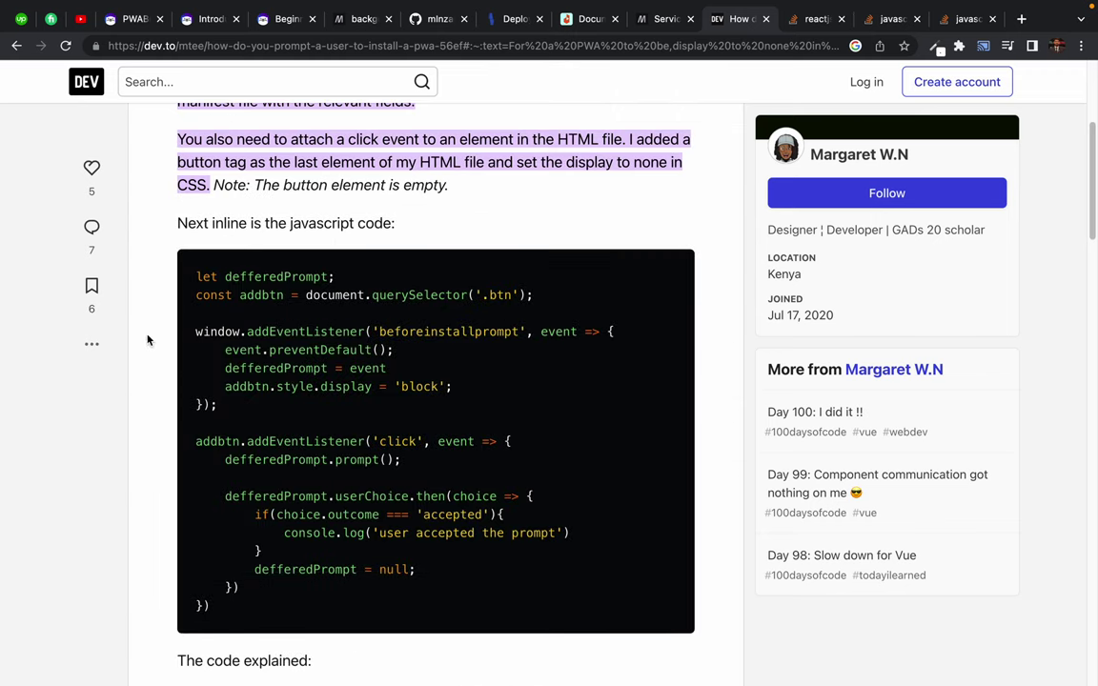
- Copy the deferredPrompt declaration and beforeinstallprompt listener from the Stack Overflow answer about a custom PWA install button
{"action": "left_click", "coordinate": [808, 19]}
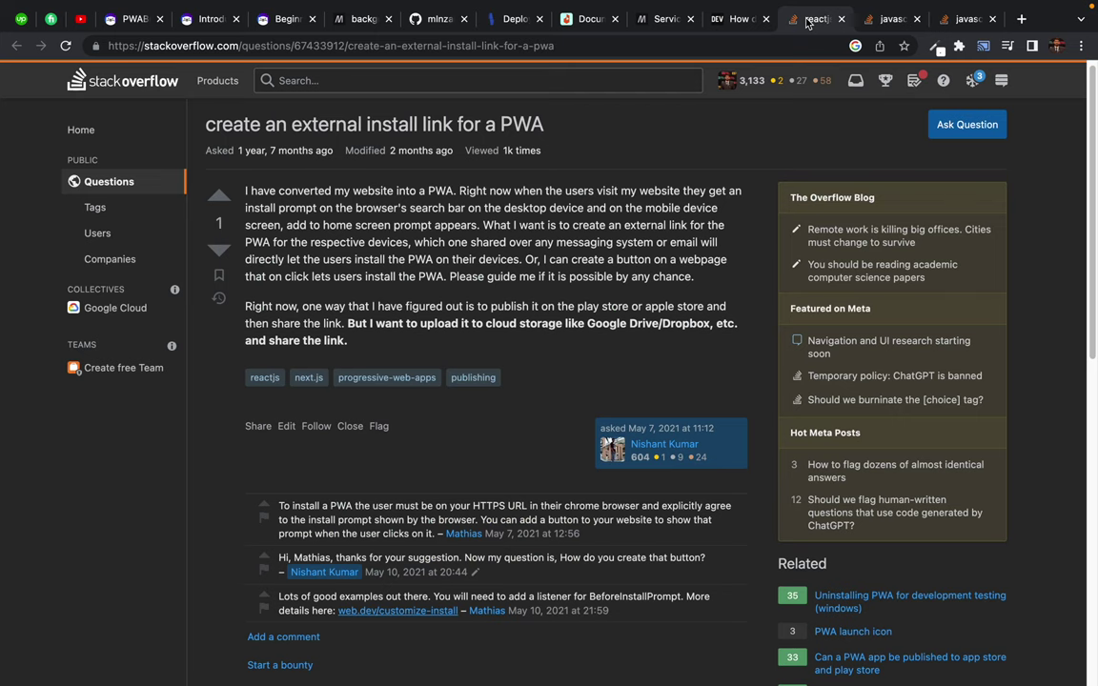
{"action": "scroll", "coordinate": [315, 421], "scroll_direction": "down", "scroll_amount": 6}
{"action": "scroll", "coordinate": [314, 422], "scroll_direction": "up", "scroll_amount": 4}
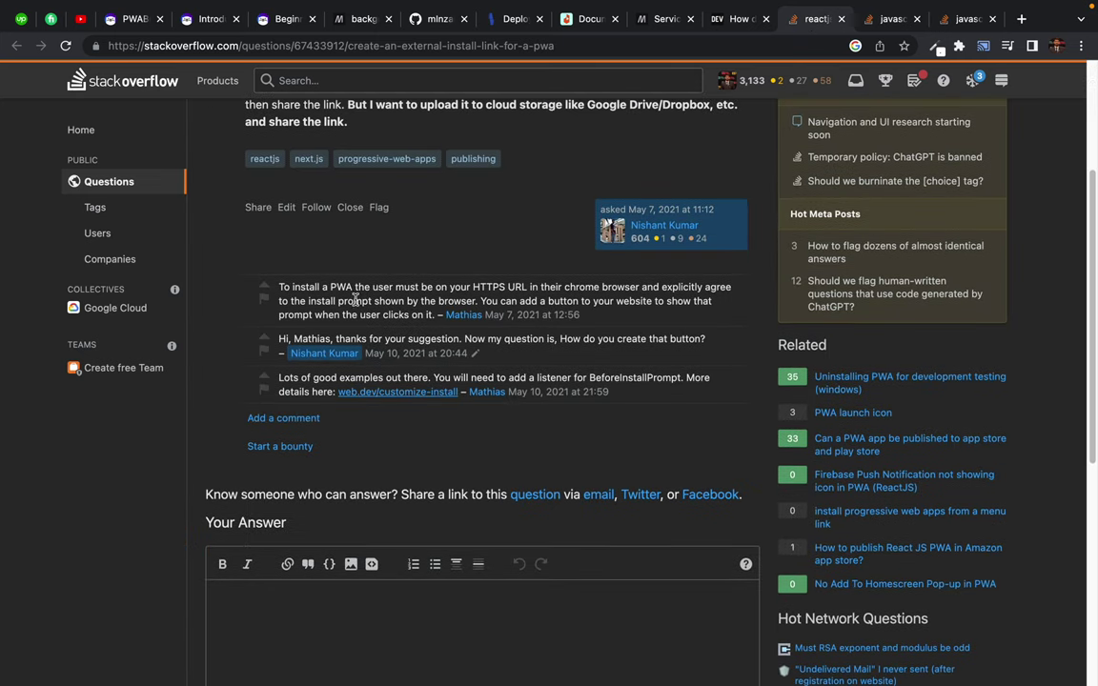
{"action": "left_click", "coordinate": [898, 19]}
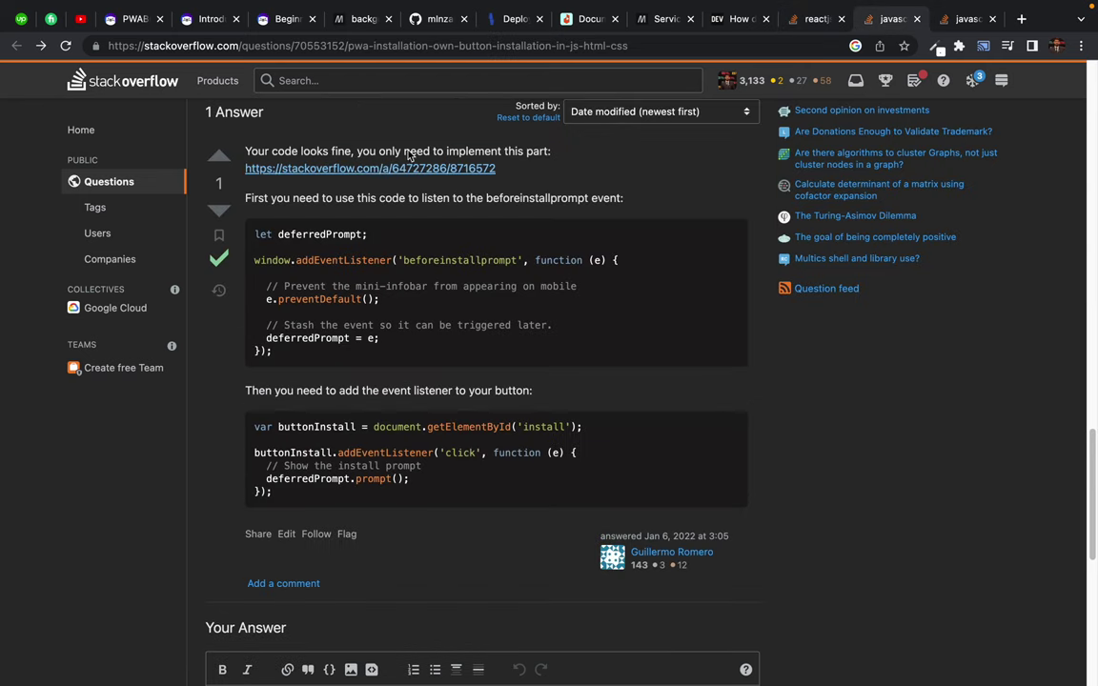
{"action": "left_click_drag", "start_coordinate": [254, 234], "coordinate": [314, 362]}
{"action": "key", "text": "ctrl+c"}
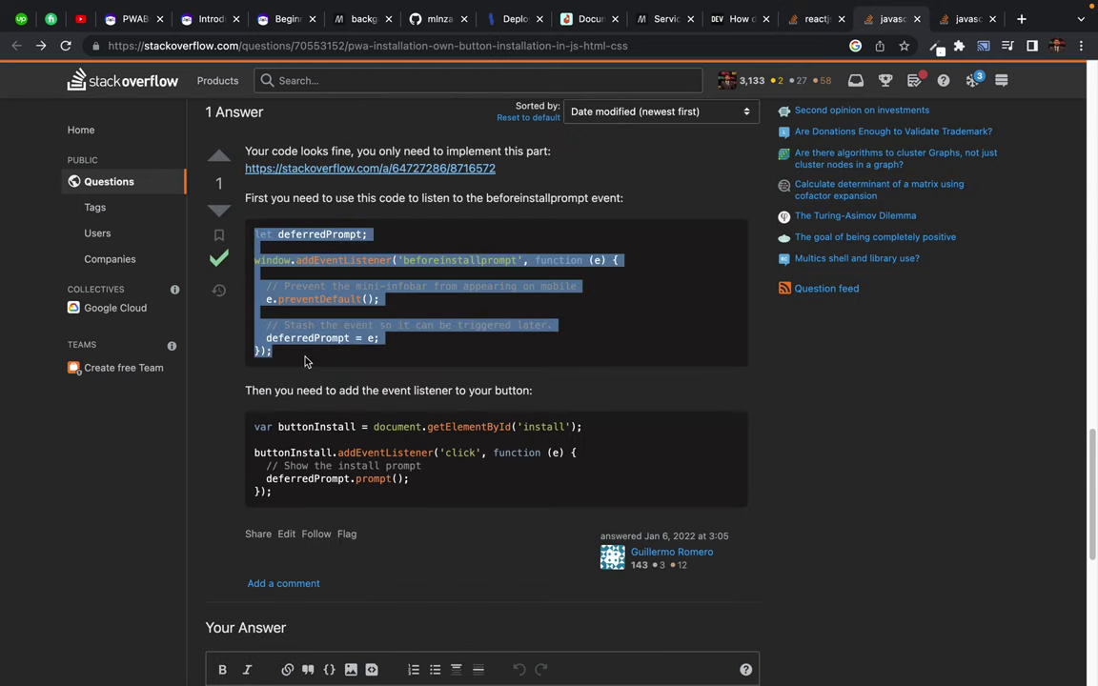
- Switch to VS Code and paste the copied beforeinstallprompt code below the service worker registration block in index.html
{"action": "key", "text": "ctrl+Left"}
{"action": "key", "text": "ctrl+Right"}
{"action": "key", "text": "ctrl+Right"}
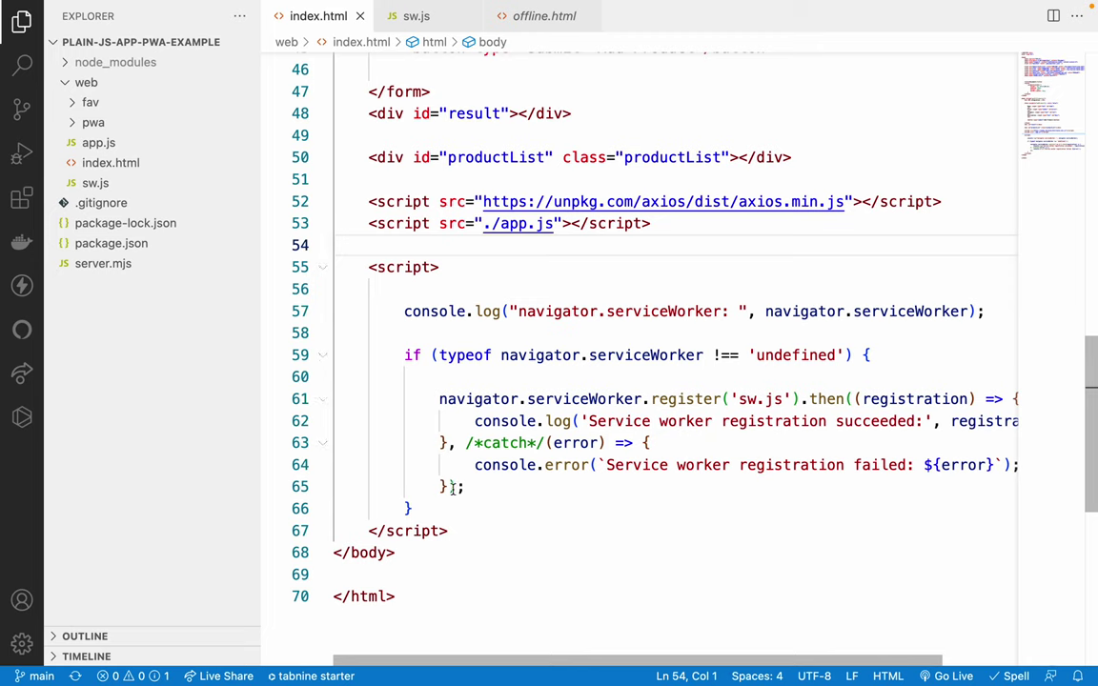
{"action": "left_click_drag", "start_coordinate": [408, 311], "coordinate": [507, 419]}
{"action": "left_click", "coordinate": [510, 421]}
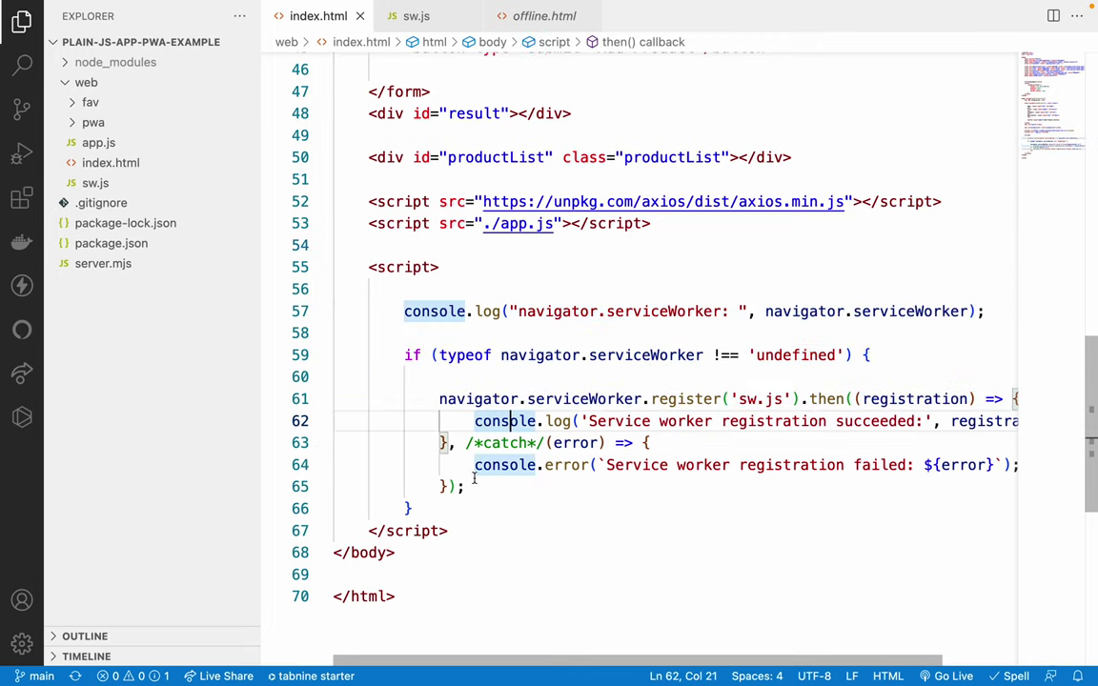
{"action": "left_click", "coordinate": [432, 503]}
{"action": "key", "text": "Return"}
{"action": "key", "text": "Return"}
{"action": "key", "text": "Return"}
{"action": "key", "text": "Return"}
{"action": "key", "text": "Return"}
{"action": "key", "text": "Up"}
{"action": "key", "text": "Up"}
{"action": "key", "text": "Up"}
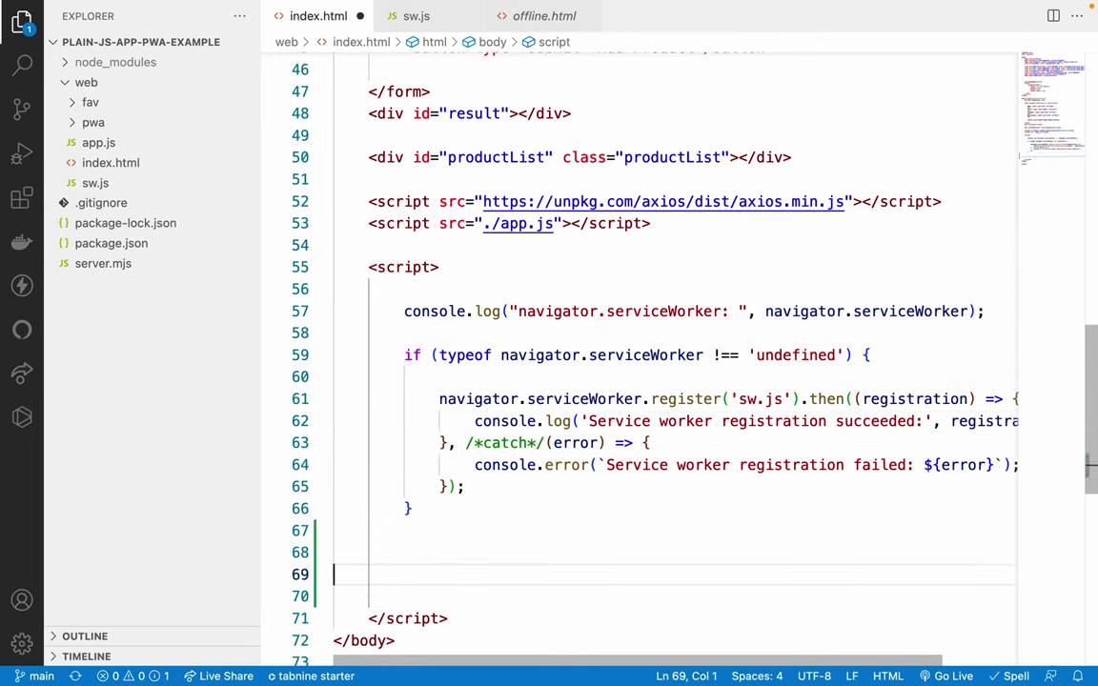
{"action": "key", "text": "ctrl+v"}
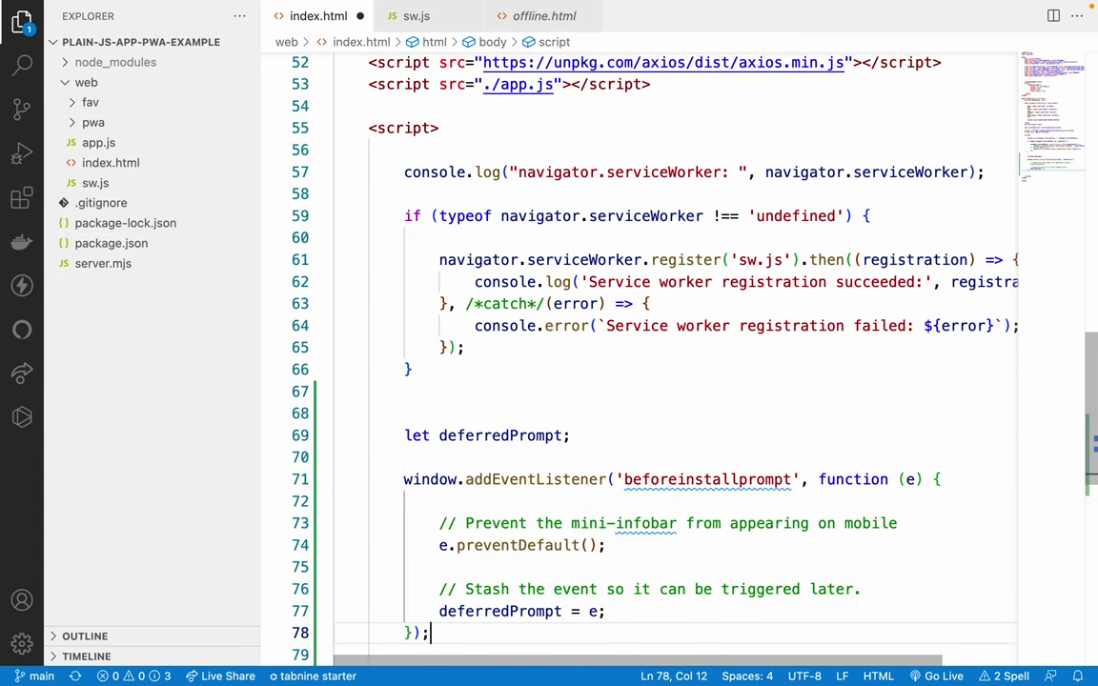
- Review the deferredPrompt variable, the beforeinstallprompt event name and the preventDefault call in the pasted code
{"action": "scroll", "coordinate": [492, 457], "scroll_direction": "down", "scroll_amount": 2}
{"action": "left_click", "coordinate": [476, 326]}
{"action": "double_click", "coordinate": [475, 327]}
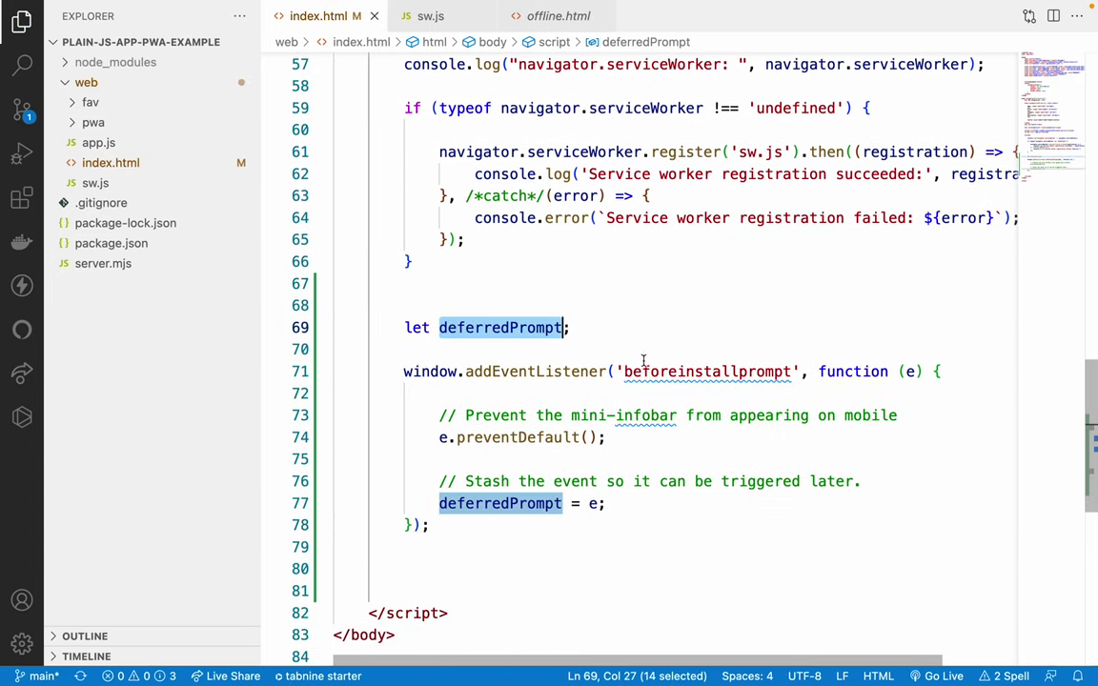
{"action": "left_click", "coordinate": [641, 371]}
{"action": "double_click", "coordinate": [642, 372]}
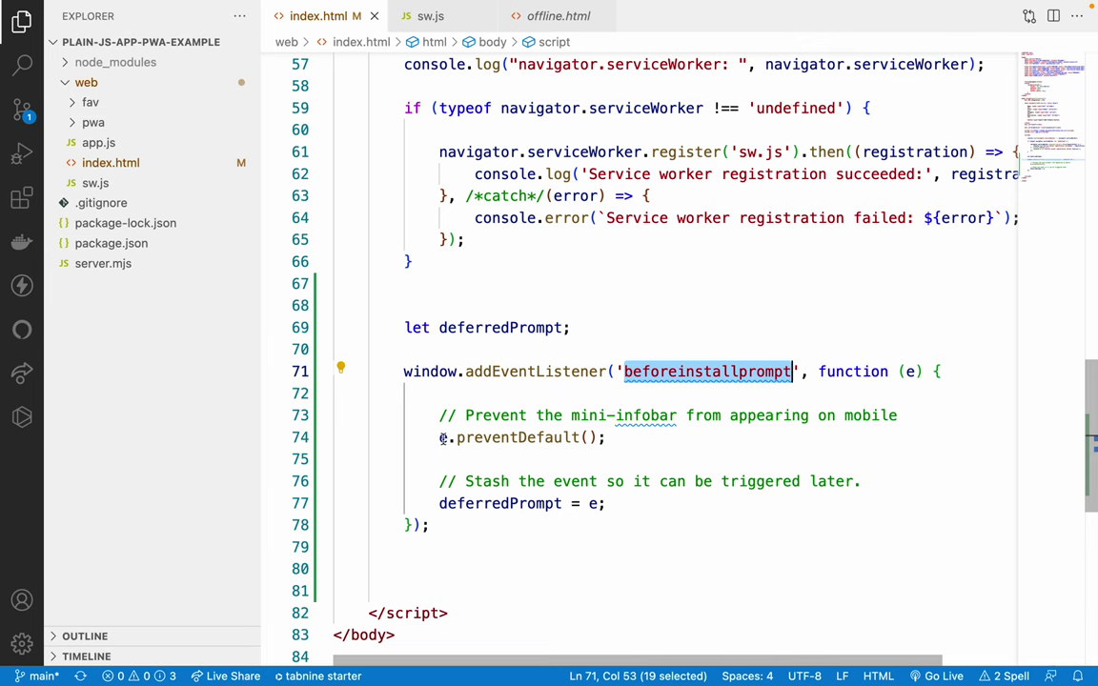
{"action": "left_click_drag", "start_coordinate": [441, 438], "coordinate": [656, 437]}
{"action": "left_click", "coordinate": [657, 436]}
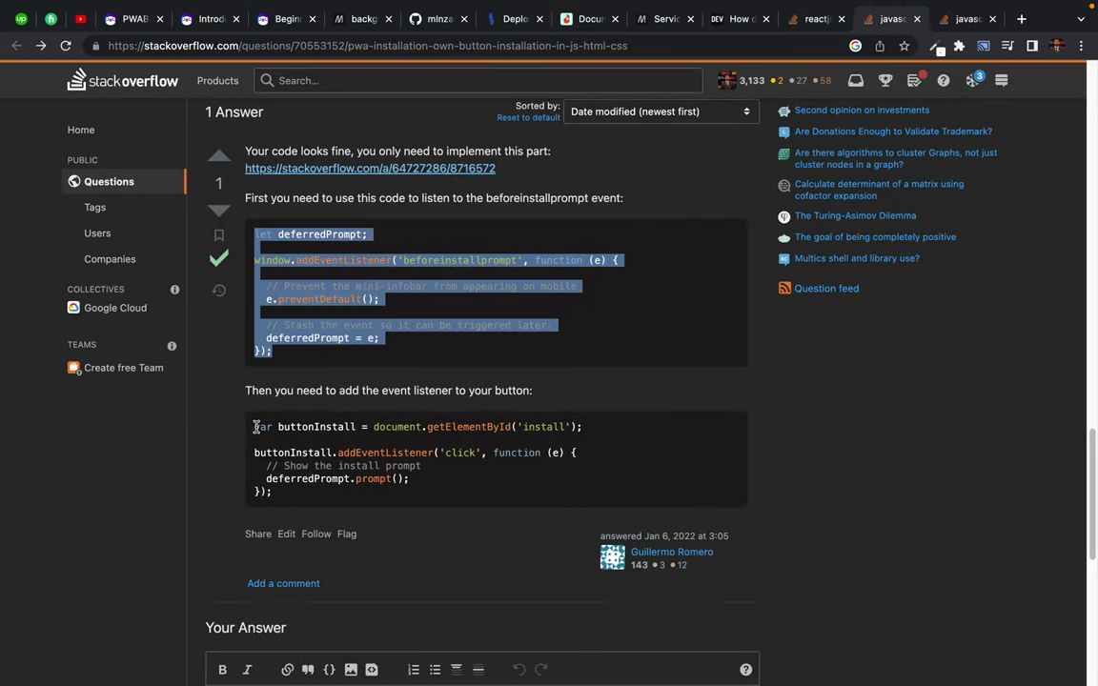
- Copy the buttonInstall click-listener code from the Stack Overflow answer, paste it below the beforeinstallprompt listener in index.html, and save
{"action": "left_click_drag", "start_coordinate": [256, 427], "coordinate": [303, 493]}
{"action": "key", "text": "super+c"}
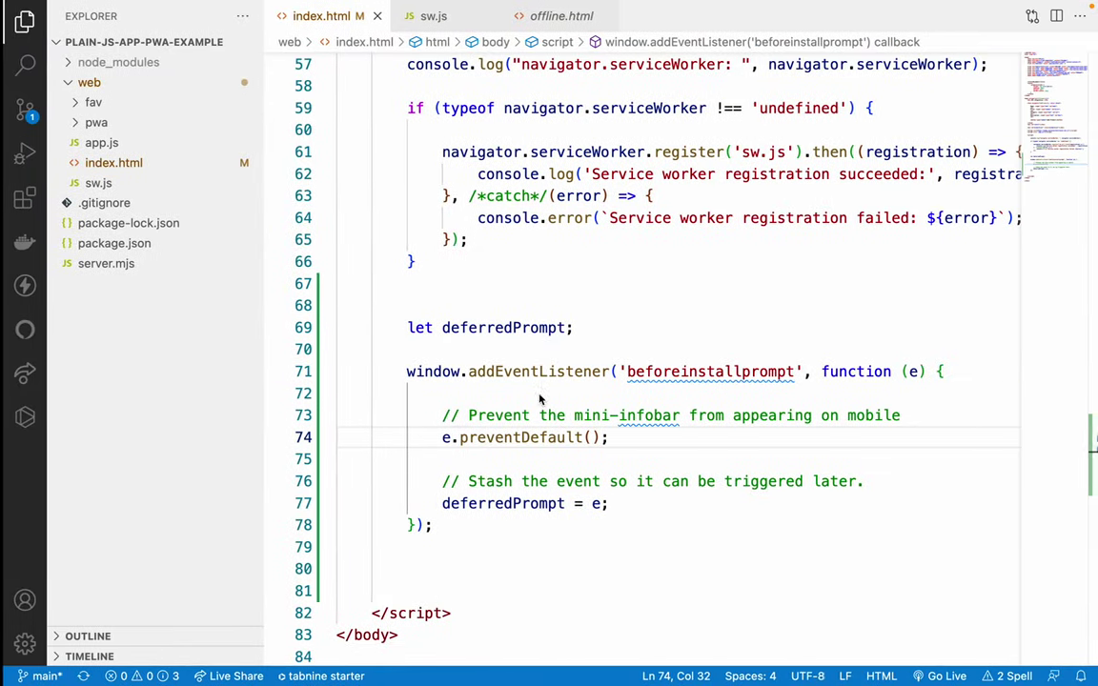
{"action": "left_click", "coordinate": [434, 523]}
{"action": "key", "text": "Return"}
{"action": "key", "text": "super+v"}
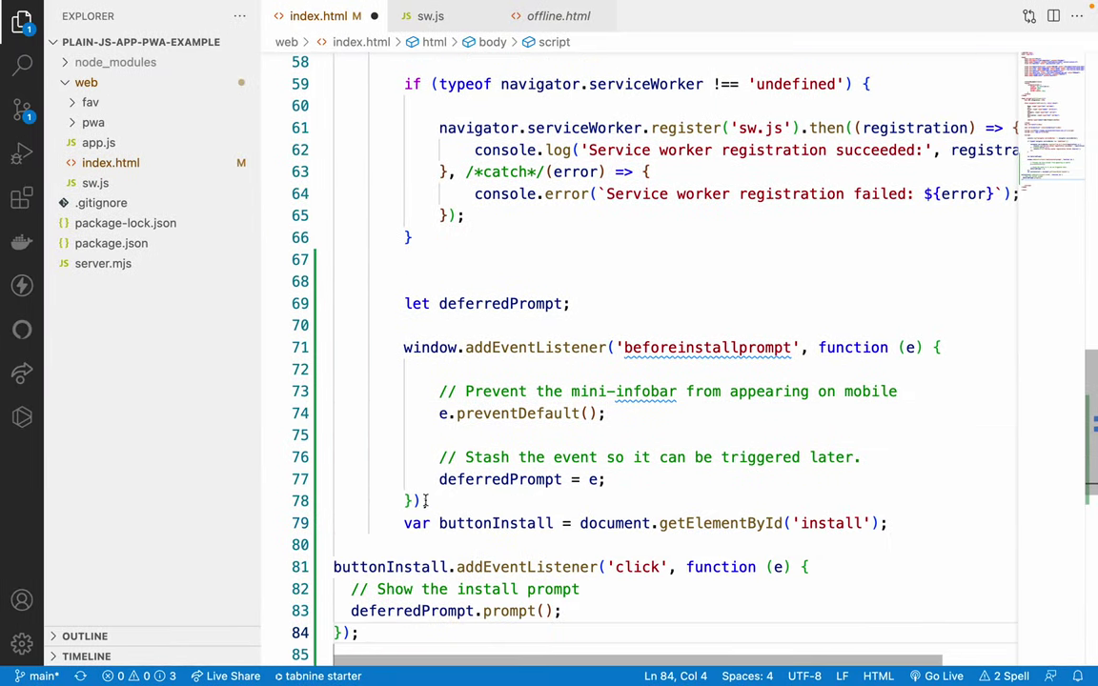
{"action": "key", "text": "super+s"}
- Check the element ID used by buttonInstall and locate the opening body tag in index.html
{"action": "scroll", "coordinate": [426, 496], "scroll_direction": "down", "scroll_amount": 5}
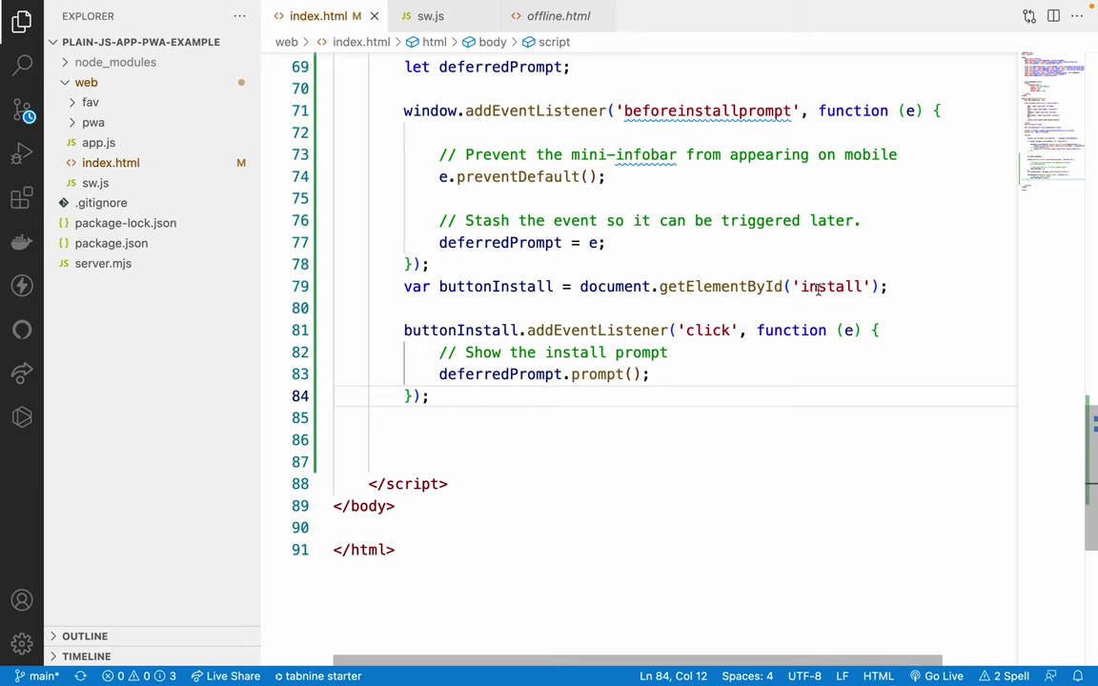
{"action": "double_click", "coordinate": [818, 288]}
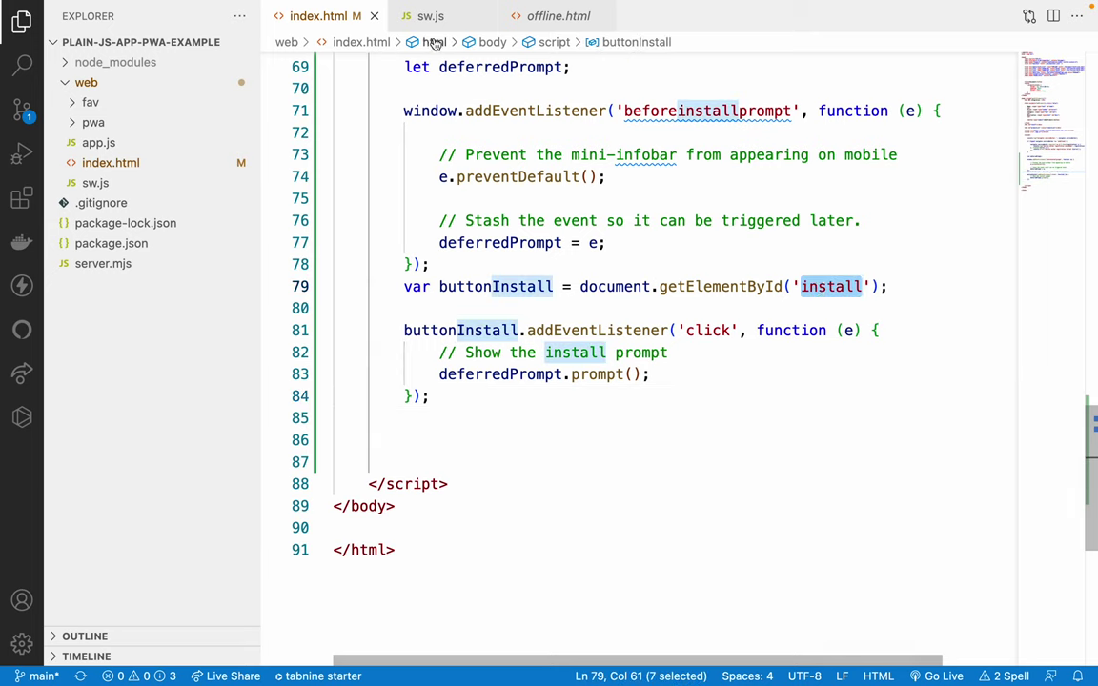
{"action": "left_click", "coordinate": [115, 163]}
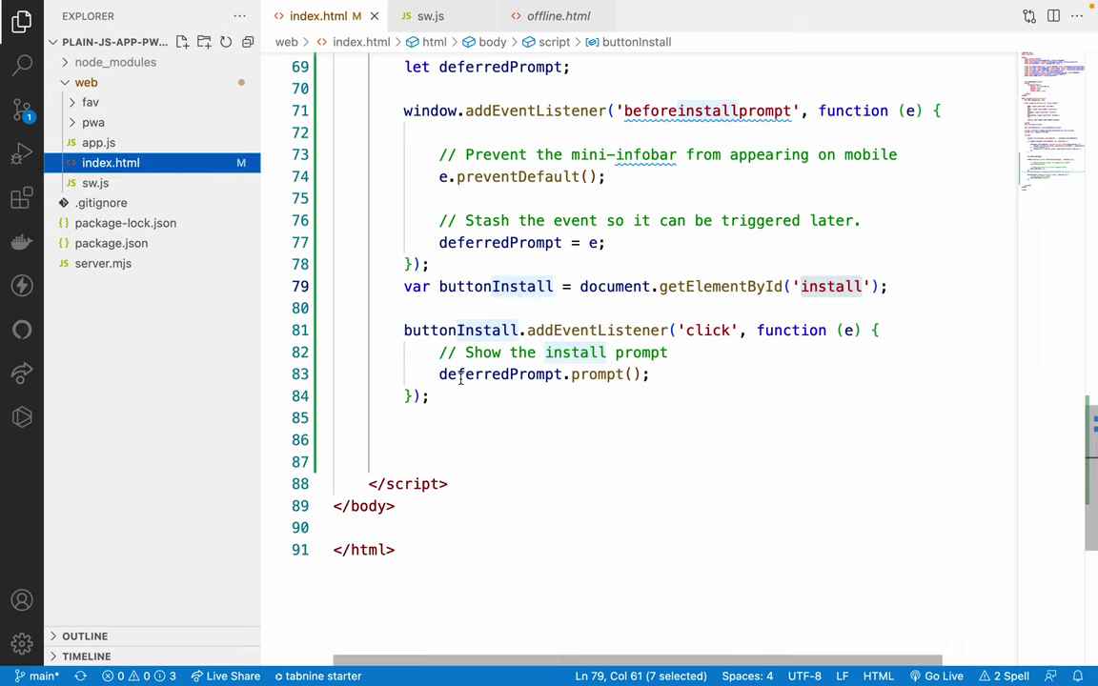
{"action": "scroll", "coordinate": [466, 250], "scroll_direction": "up", "scroll_amount": 10}
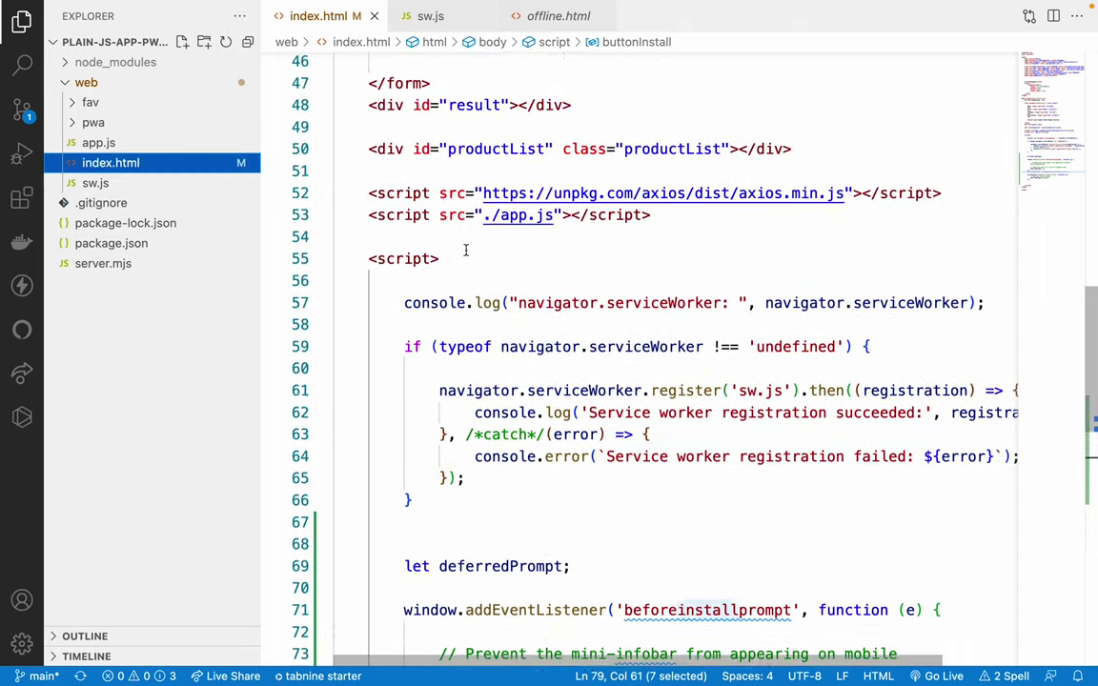
{"action": "scroll", "coordinate": [522, 301], "scroll_direction": "up", "scroll_amount": 11}
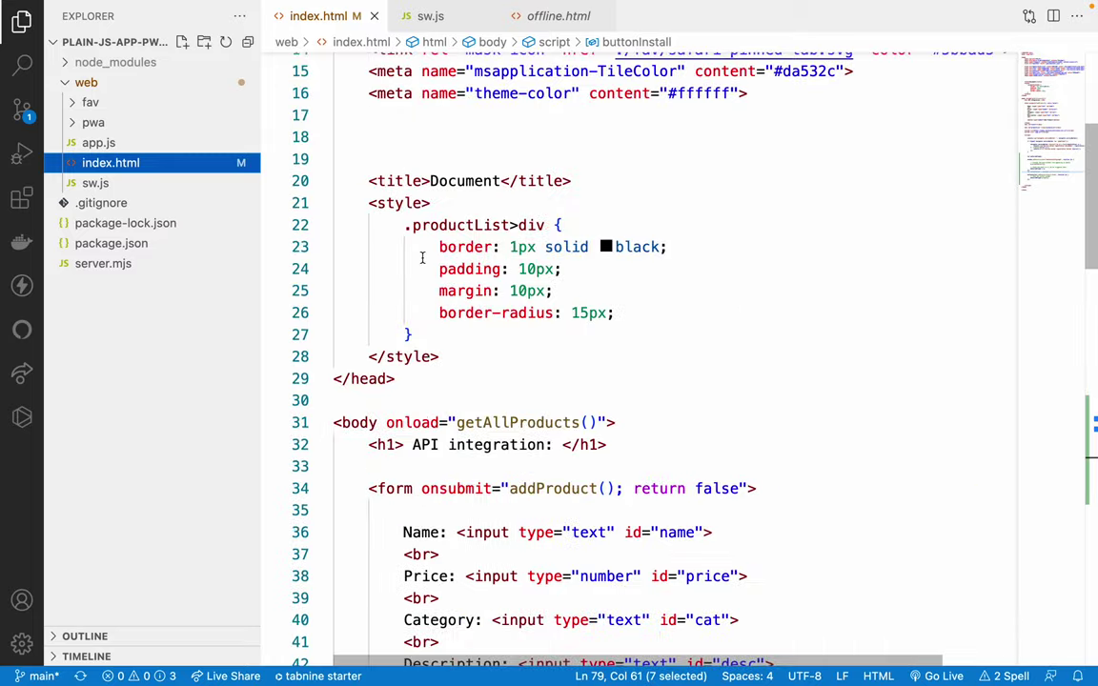
{"action": "scroll", "coordinate": [500, 446], "scroll_direction": "down", "scroll_amount": 4}
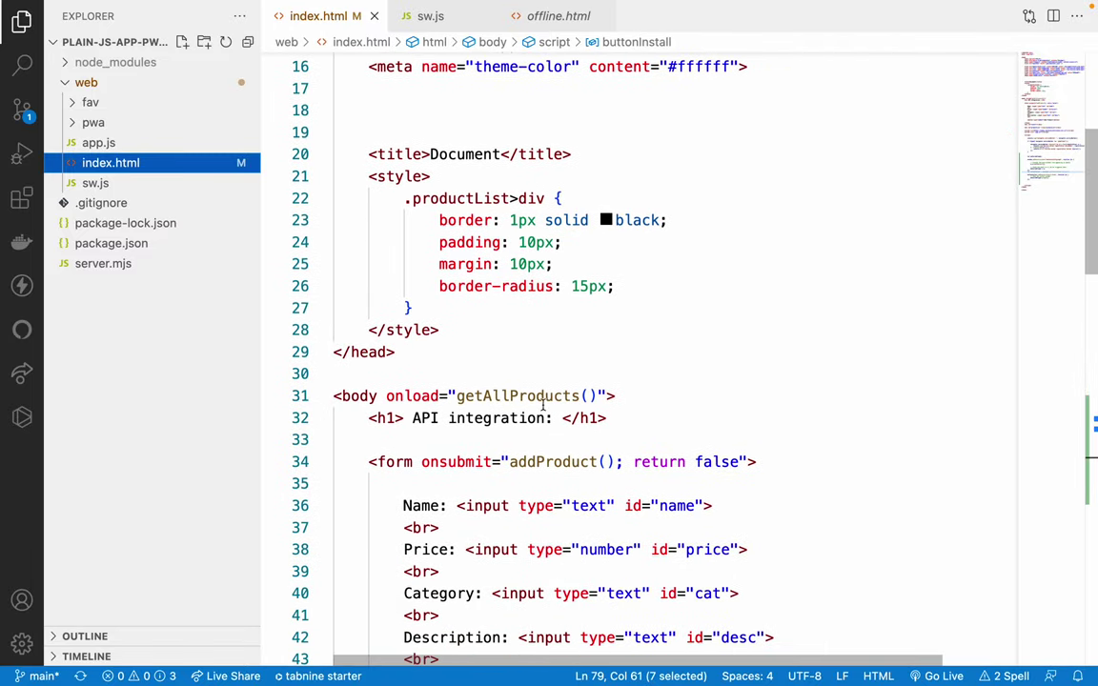
{"action": "left_click", "coordinate": [645, 389]}
{"action": "key", "text": "Return"}
{"action": "type", "text": "insta"}
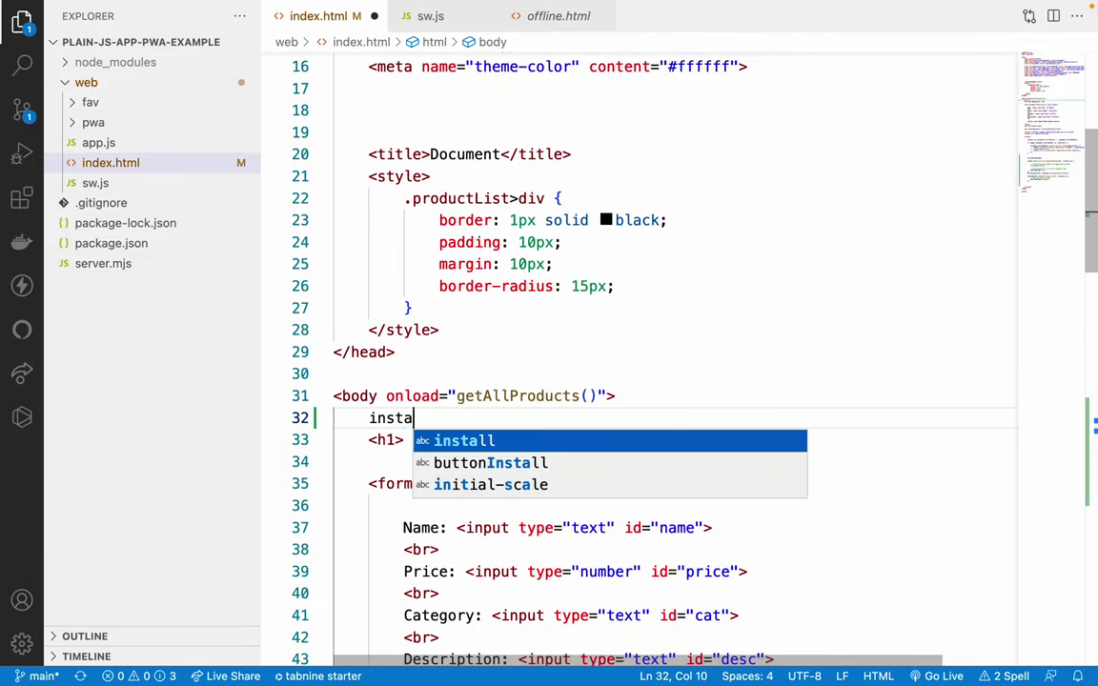
{"action": "key", "text": "BackSpace"}
{"action": "key", "text": "BackSpace"}
{"action": "key", "text": "BackSpace"}
{"action": "key", "text": "BackSpace"}
{"action": "key", "text": "BackSpace"}
{"action": "key", "text": "BackSpace"}
{"action": "key", "text": "BackSpace"}
{"action": "type", "text": "b"}
{"action": "key", "text": "BackSpace"}
- Add a button element labelled "Install pwa" directly below the opening body tag, above the h1 heading
{"action": "key", "text": "Return"}
{"action": "type", "text": "but"}
{"action": "key", "text": "Tab"}
{"action": "type", "text": "Install"}
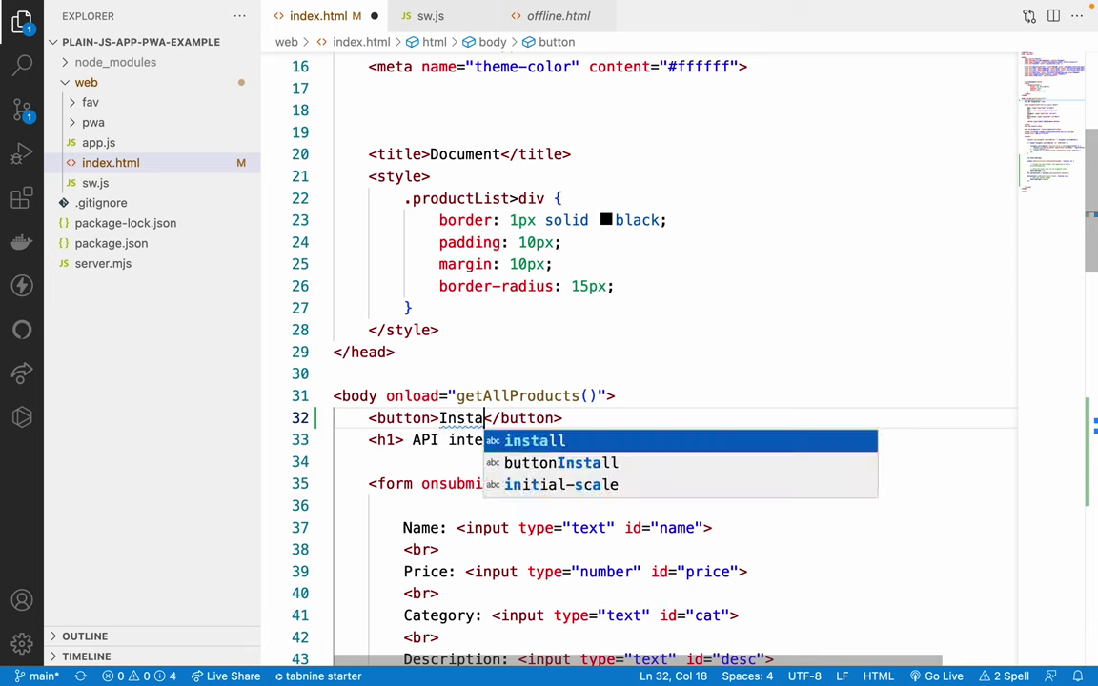
{"action": "type", "text": " pwa"}
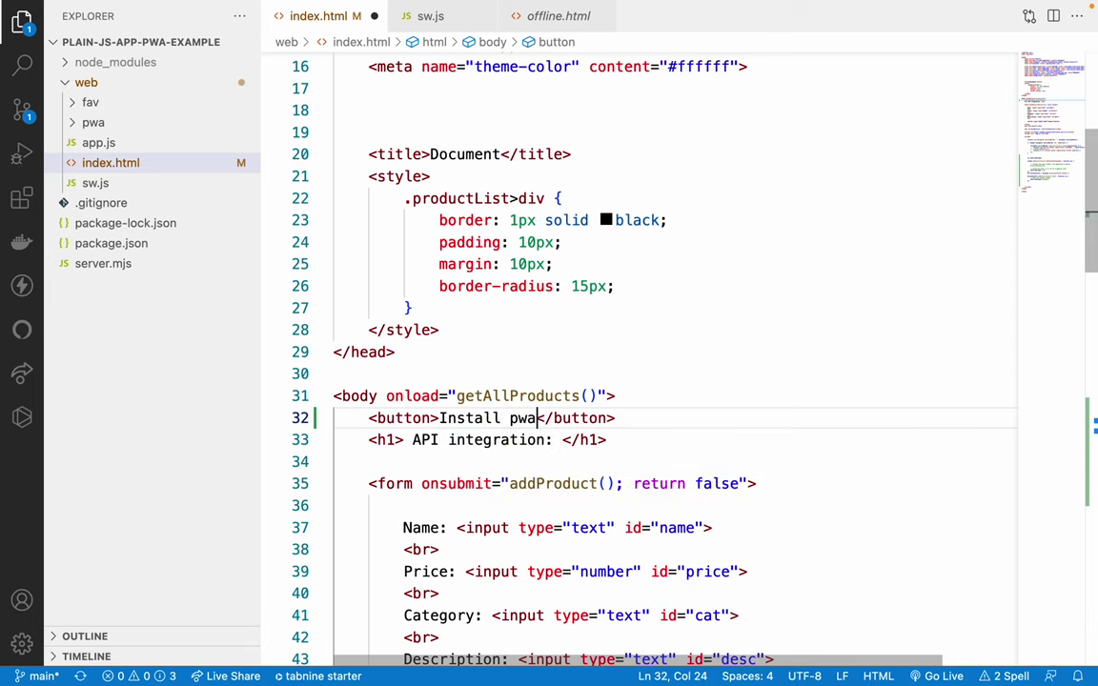
- Give the "Install pwa" button the id "install", save index.html, and compare it with the getElementById call in the script
{"action": "left_click", "coordinate": [386, 417]}
{"action": "key", "text": "Right"}
{"action": "key", "text": "Right"}
{"action": "key", "text": "Right"}
{"action": "key", "text": "Right"}
{"action": "key", "text": "Right"}
{"action": "type", "text": "id"}
{"action": "key", "text": "Return"}
{"action": "type", "text": "install"}
{"action": "scroll", "coordinate": [644, 492], "scroll_direction": "down", "scroll_amount": 5}
{"action": "scroll", "coordinate": [644, 492], "scroll_direction": "down", "scroll_amount": 10}
{"action": "scroll", "coordinate": [645, 492], "scroll_direction": "up", "scroll_amount": 2}
{"action": "left_click", "coordinate": [739, 405]}
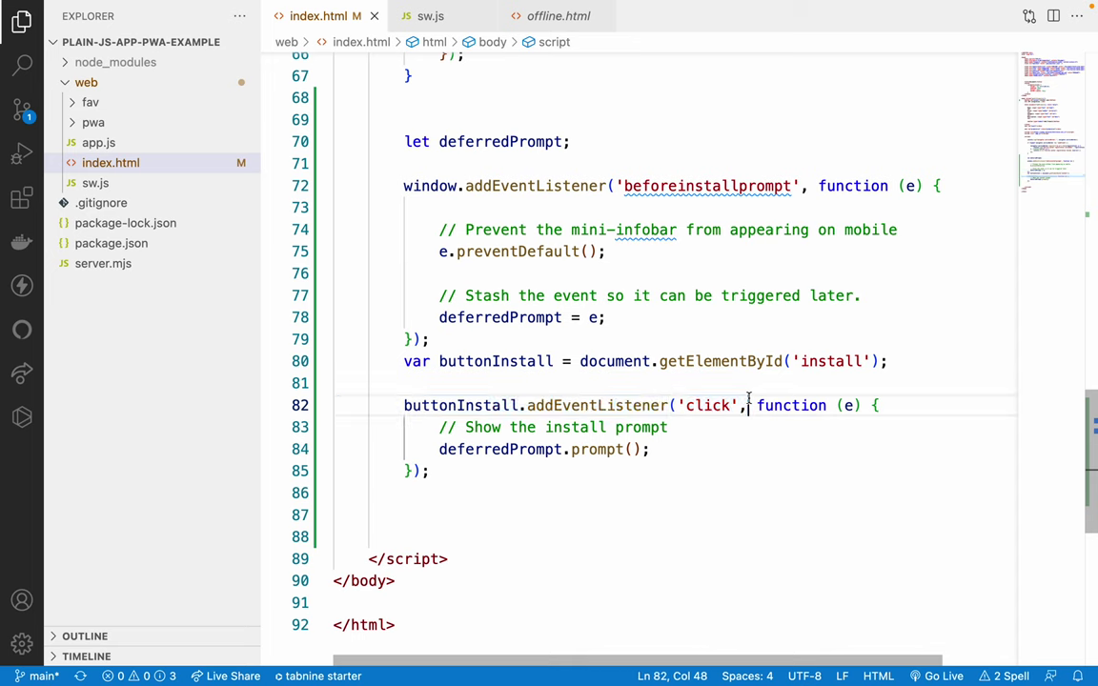
- Switch to Chrome, open the localhost:5001 page, and reload it with an emptied cache and a hard reload
{"action": "key", "text": "ctrl+Left"}
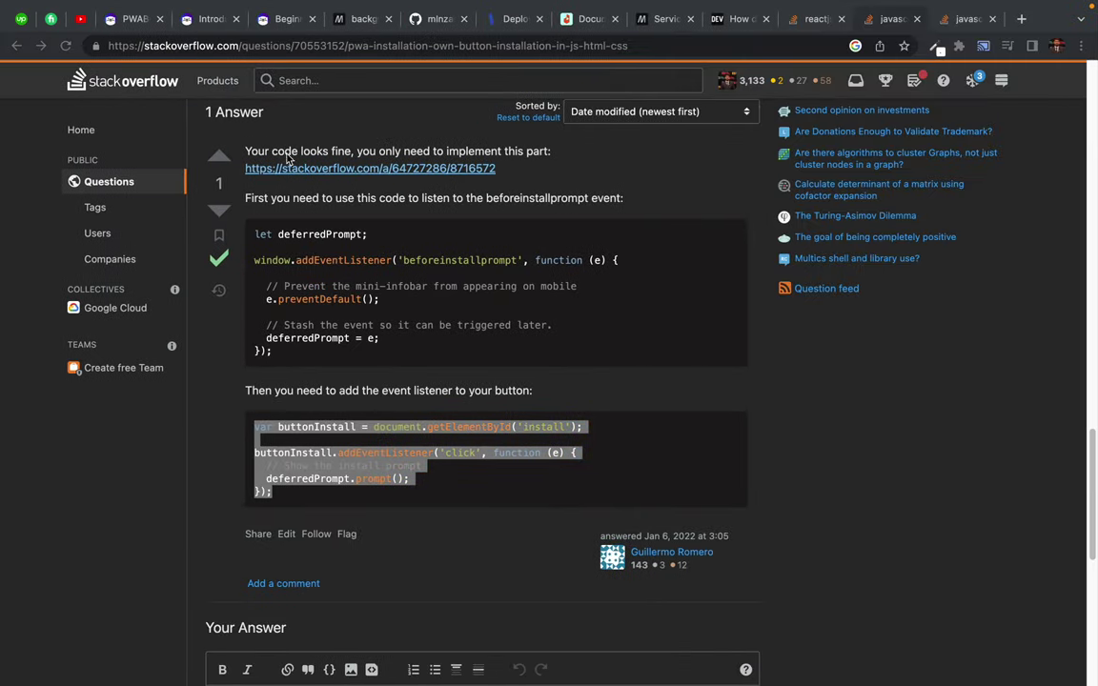
{"action": "left_click", "coordinate": [589, 21]}
{"action": "right_click", "coordinate": [65, 46]}
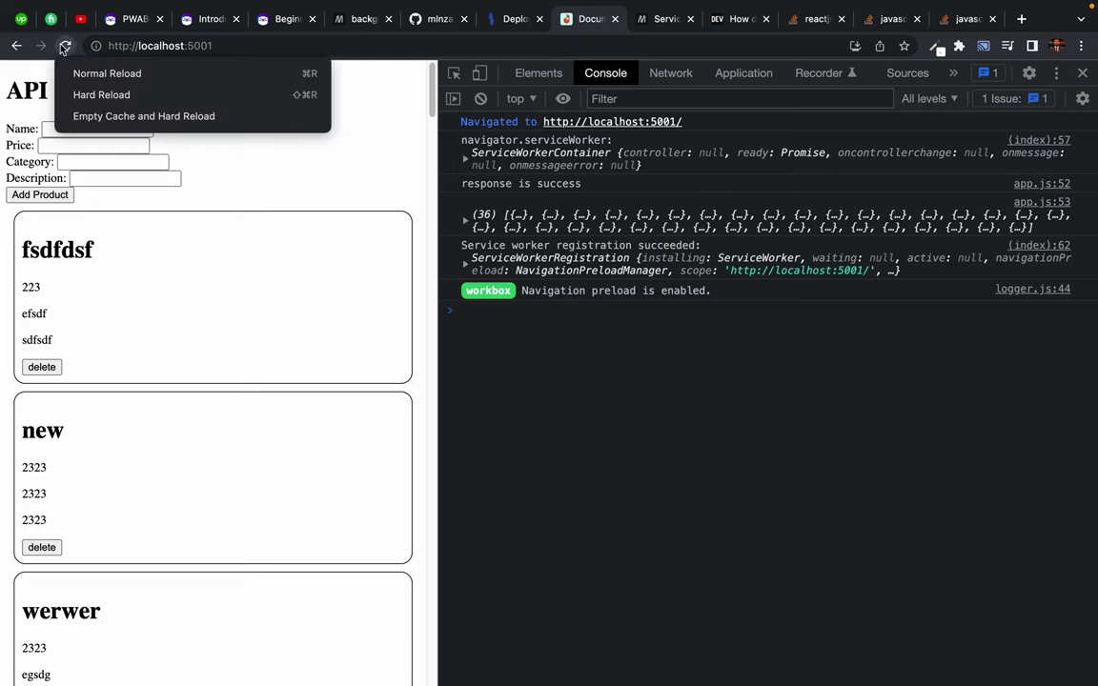
{"action": "left_click", "coordinate": [143, 115]}
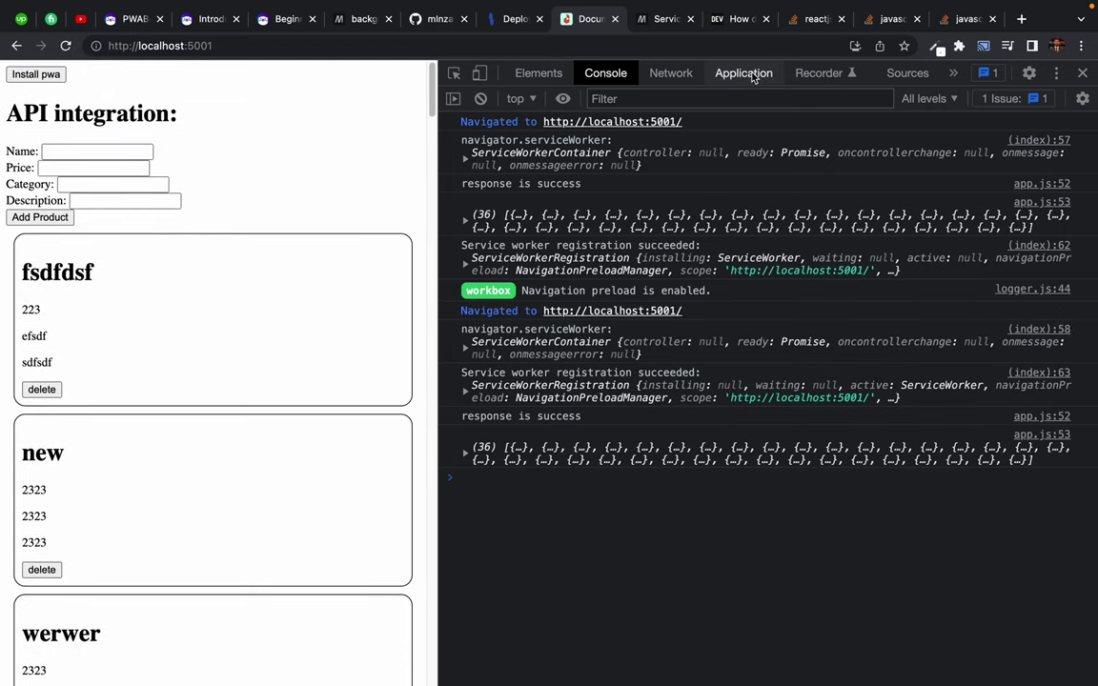
- Unregister the localhost:5001 service worker in DevTools, then empty the cache and hard reload the page
{"action": "left_click", "coordinate": [747, 74]}
{"action": "left_click", "coordinate": [1061, 173]}
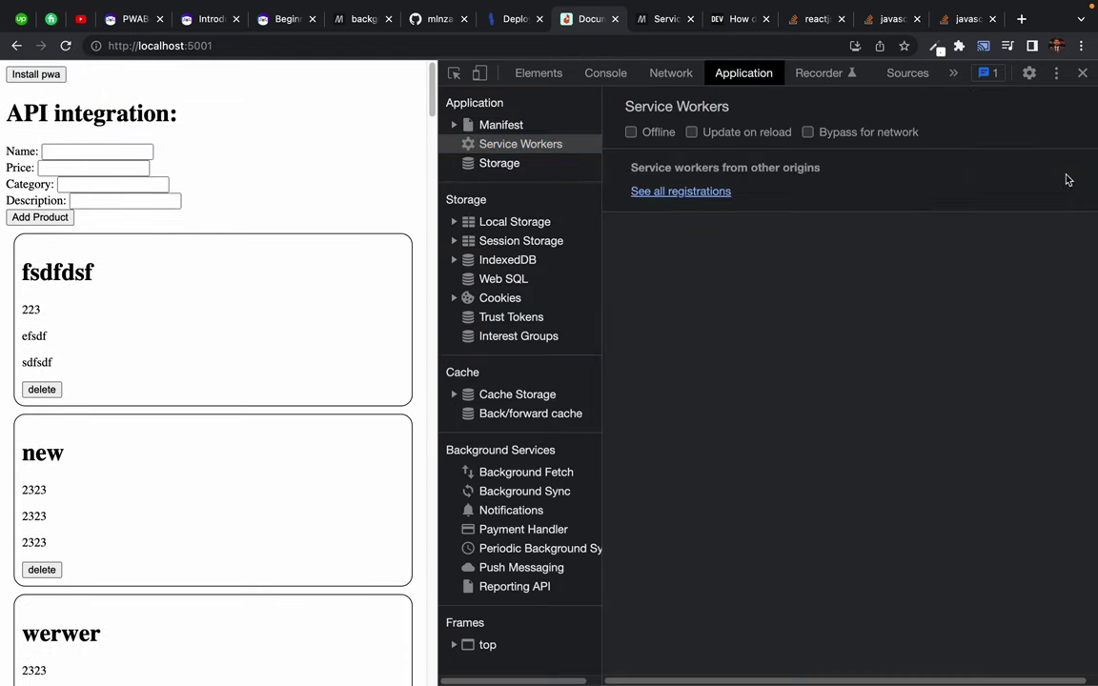
{"action": "right_click", "coordinate": [65, 46]}
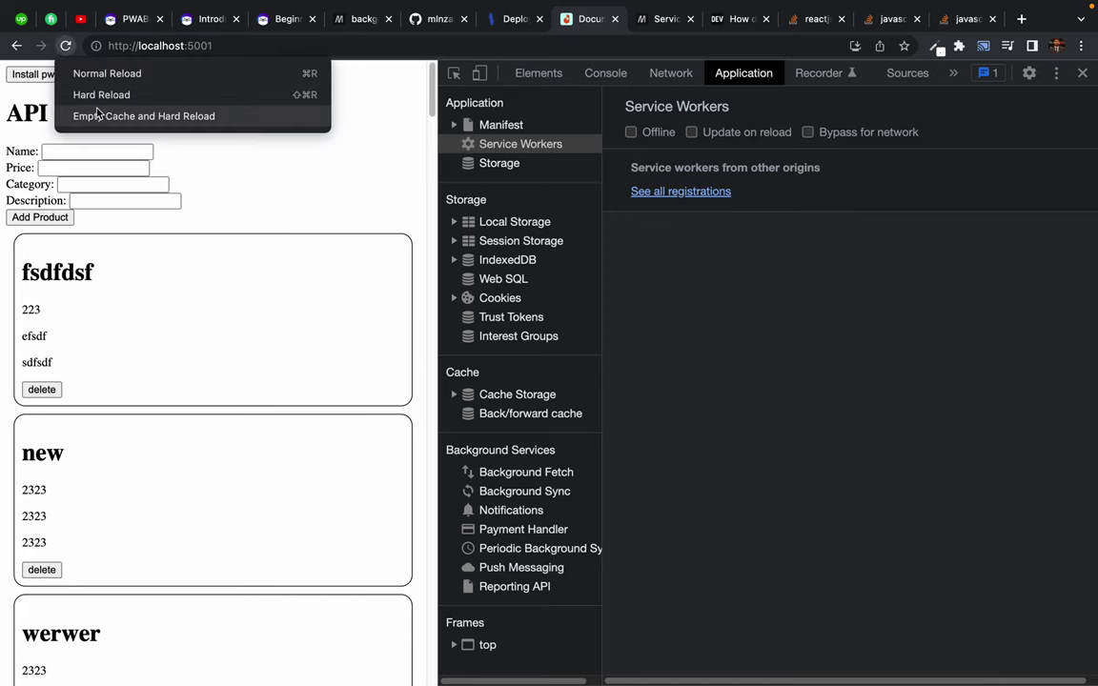
{"action": "left_click", "coordinate": [143, 116]}
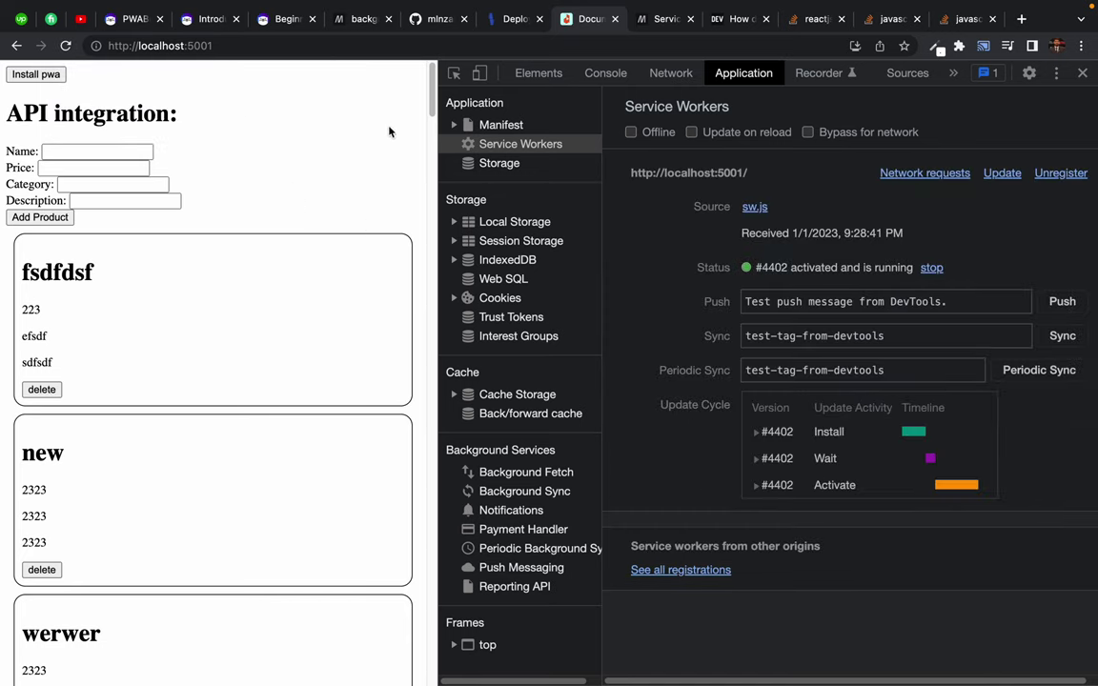
- Test the install prompt from the browser's own install option and twice from the page's "Install pwa" button, dismissing it each time
{"action": "left_click", "coordinate": [855, 86]}
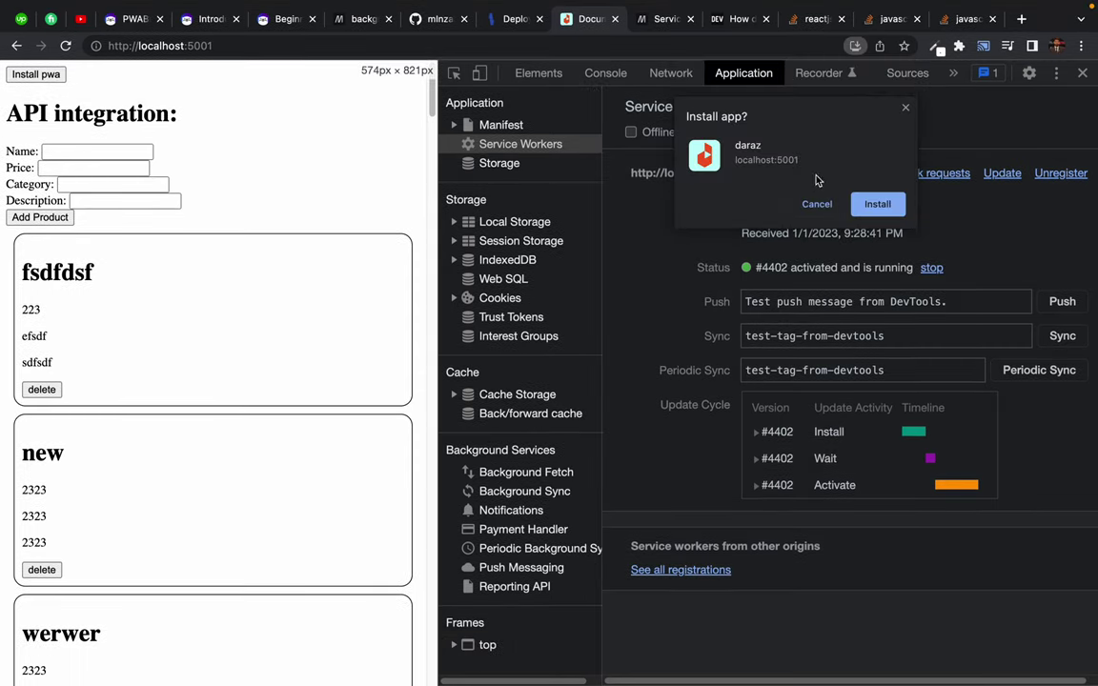
{"action": "left_click", "coordinate": [905, 107]}
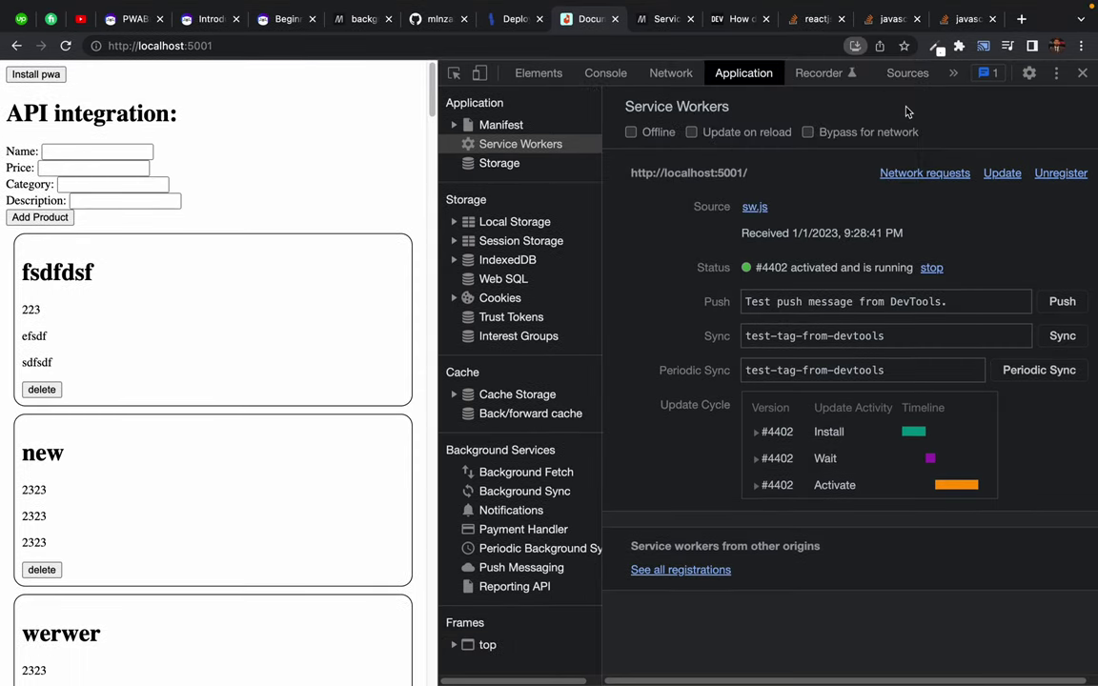
{"action": "left_click", "coordinate": [33, 76]}
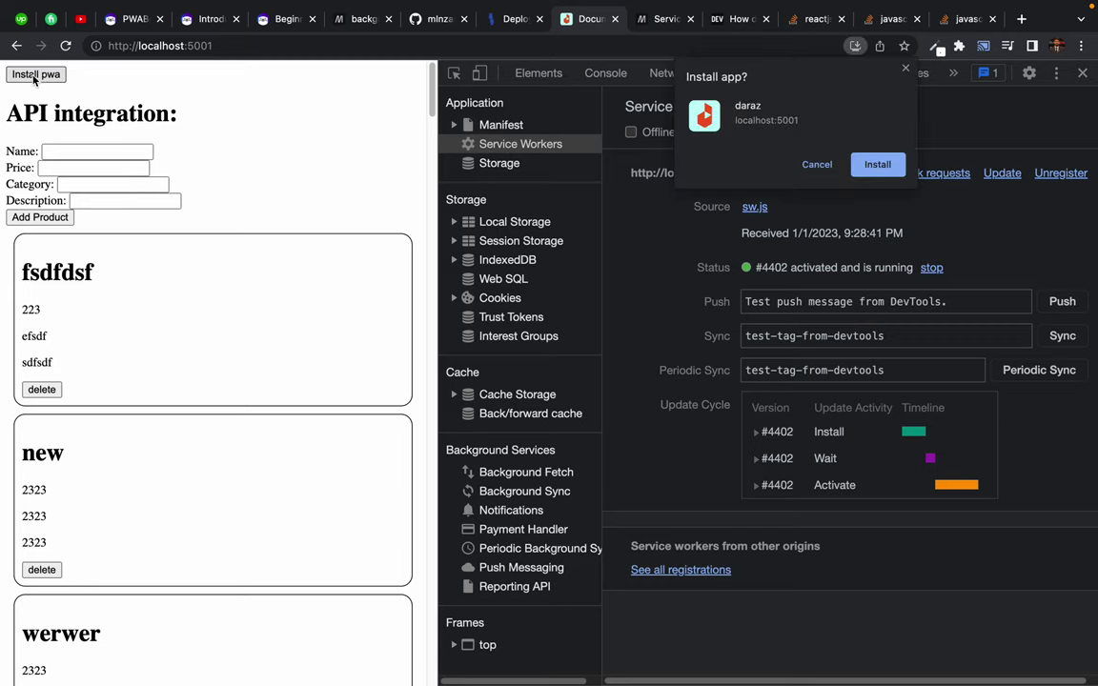
{"action": "left_click", "coordinate": [820, 166]}
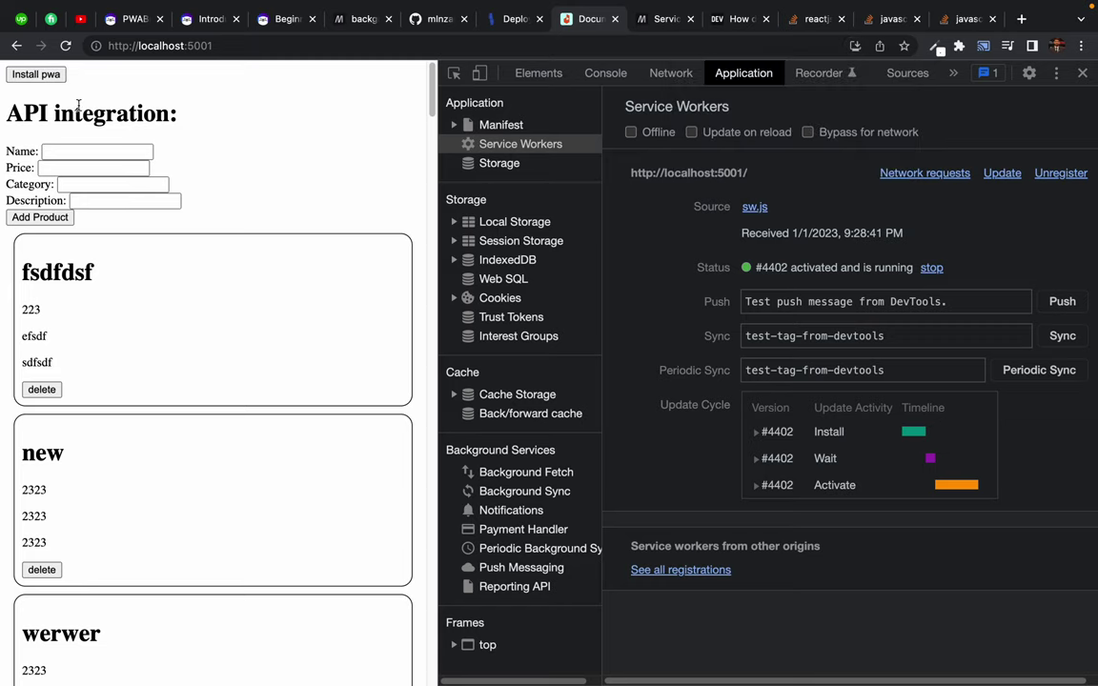
{"action": "left_click", "coordinate": [35, 74]}
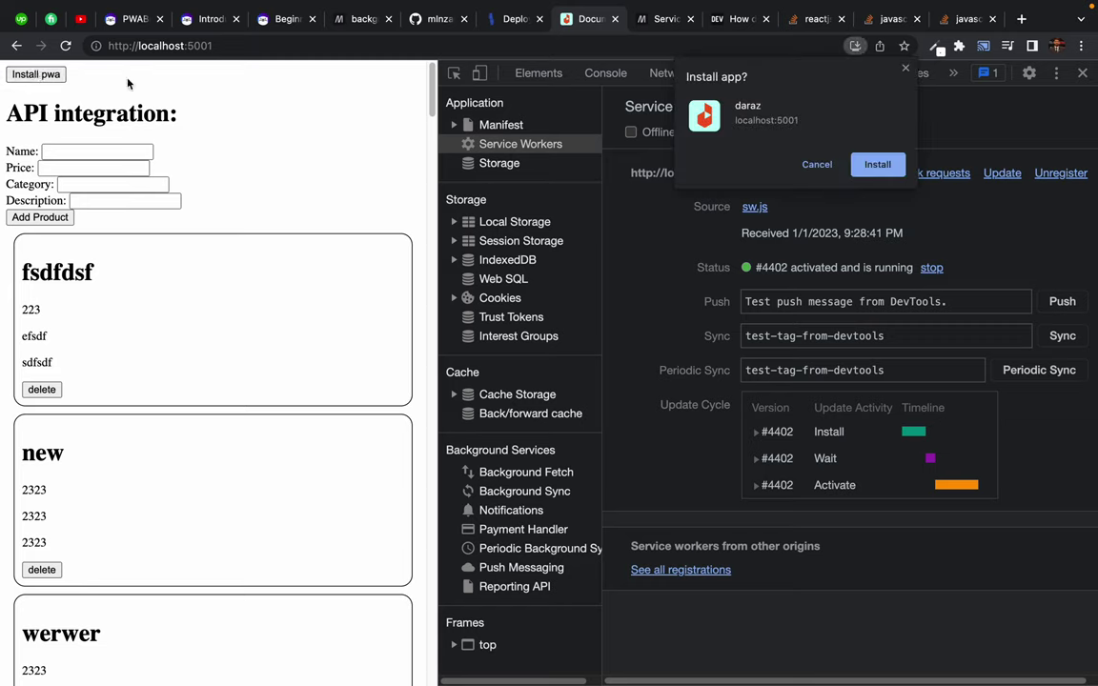
{"action": "left_click", "coordinate": [818, 165]}
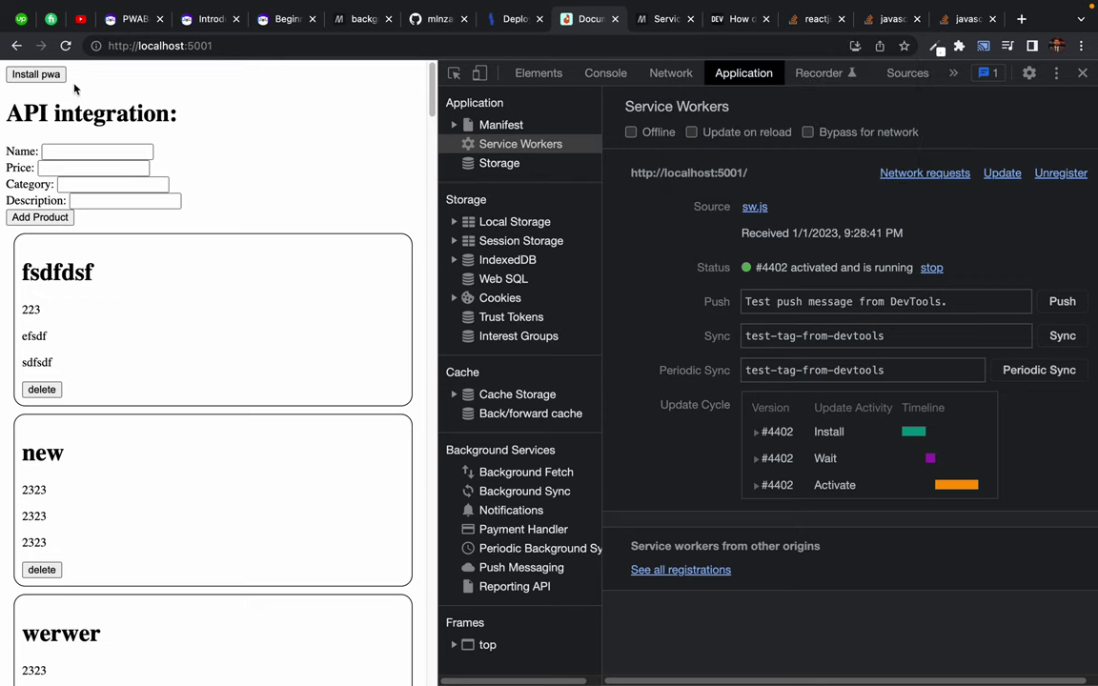
- Install the daraz app through the page's "Install pwa" button and close DevTools in the app window
{"action": "left_click", "coordinate": [36, 77]}
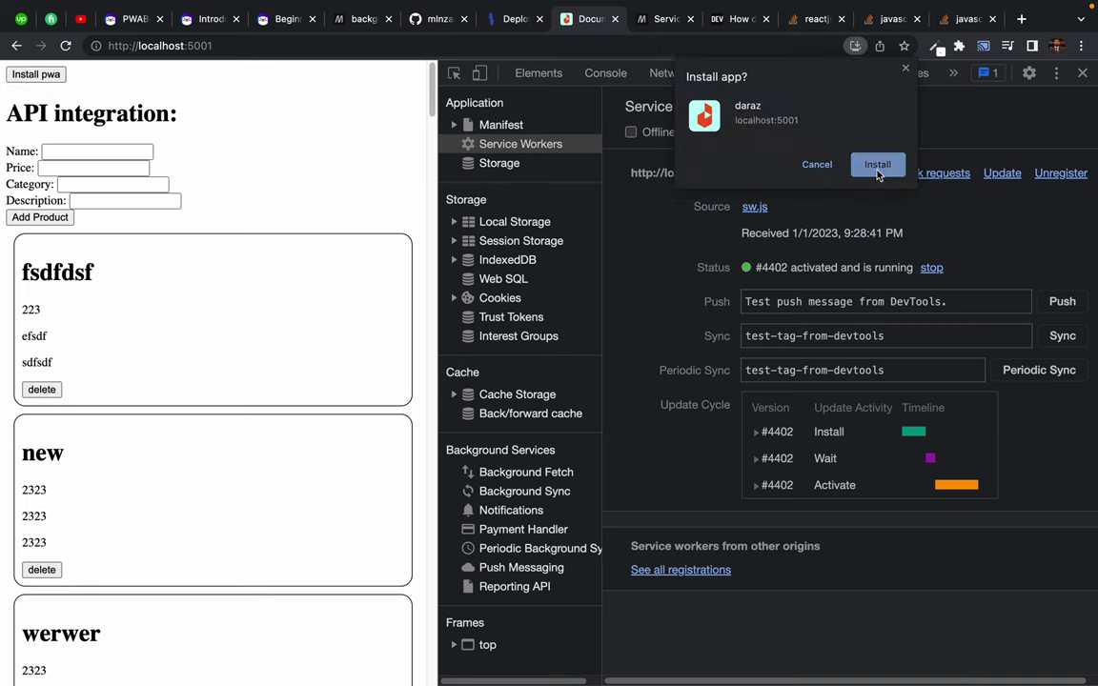
{"action": "left_click", "coordinate": [878, 166]}
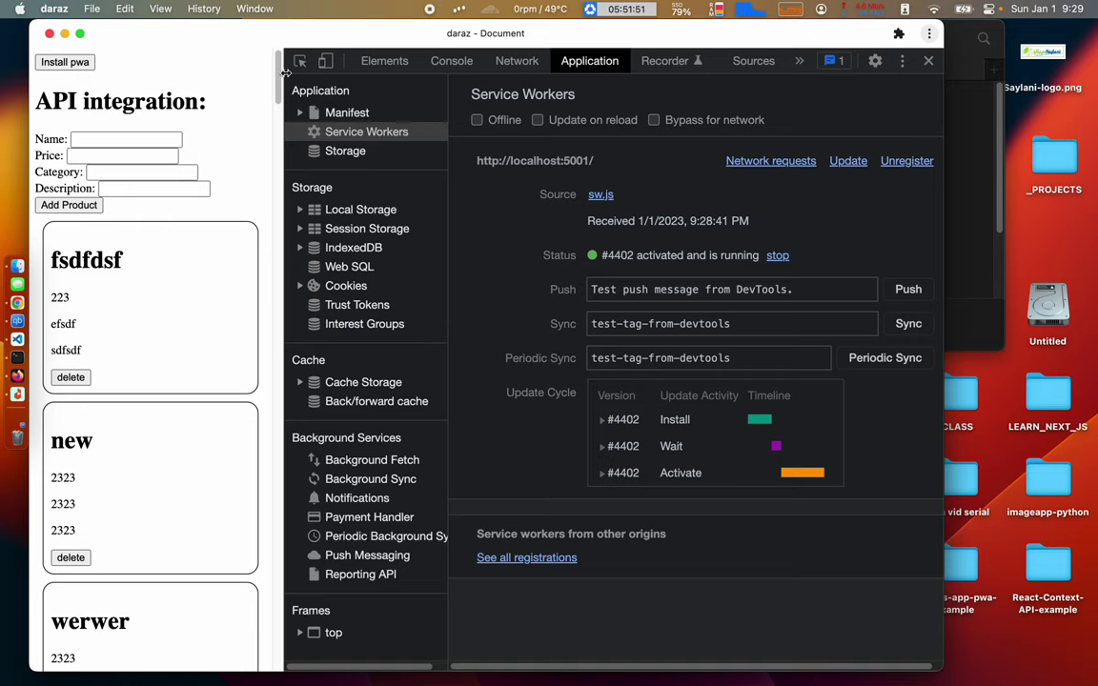
{"action": "left_click", "coordinate": [929, 60]}
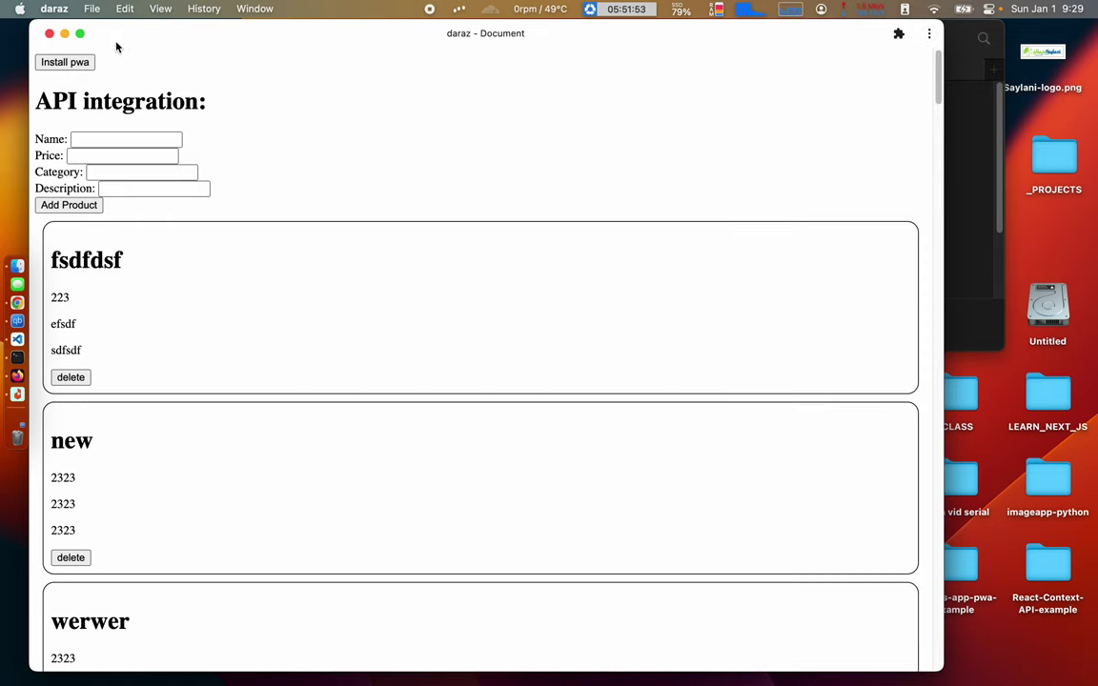
- Close the daraz and Chrome Apps windows, and relaunch daraz by searching for "dara" in Spotlight
{"action": "left_click", "coordinate": [50, 33]}
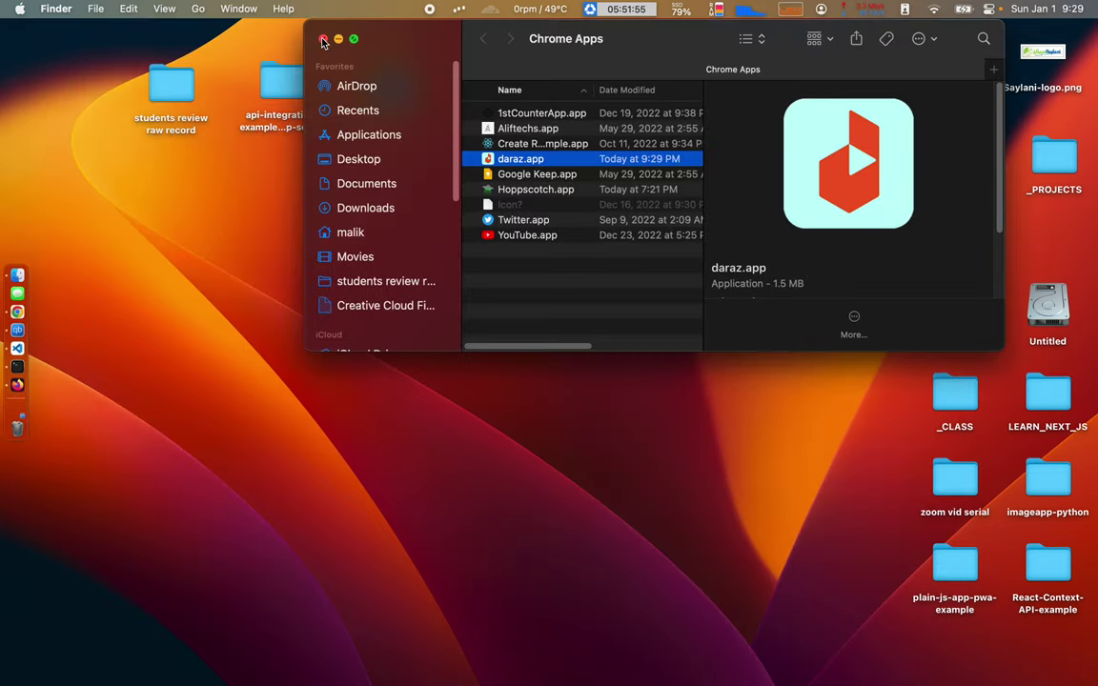
{"action": "left_click", "coordinate": [323, 39]}
{"action": "key", "text": "super+space"}
{"action": "type", "text": "dara"}
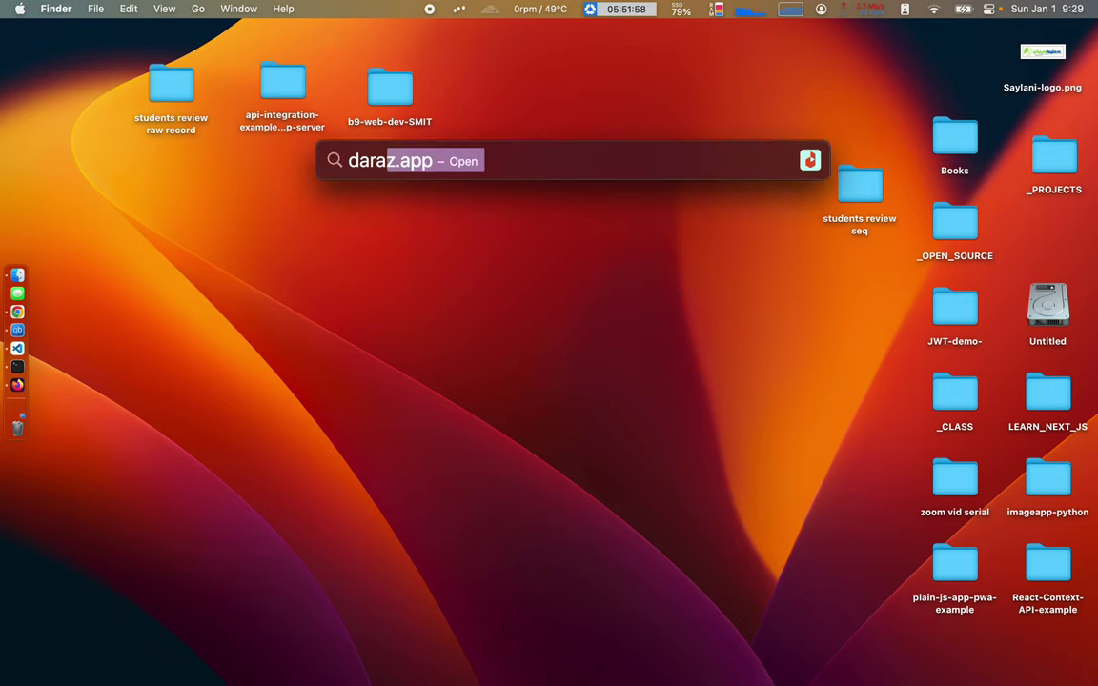
{"action": "key", "text": "Return"}
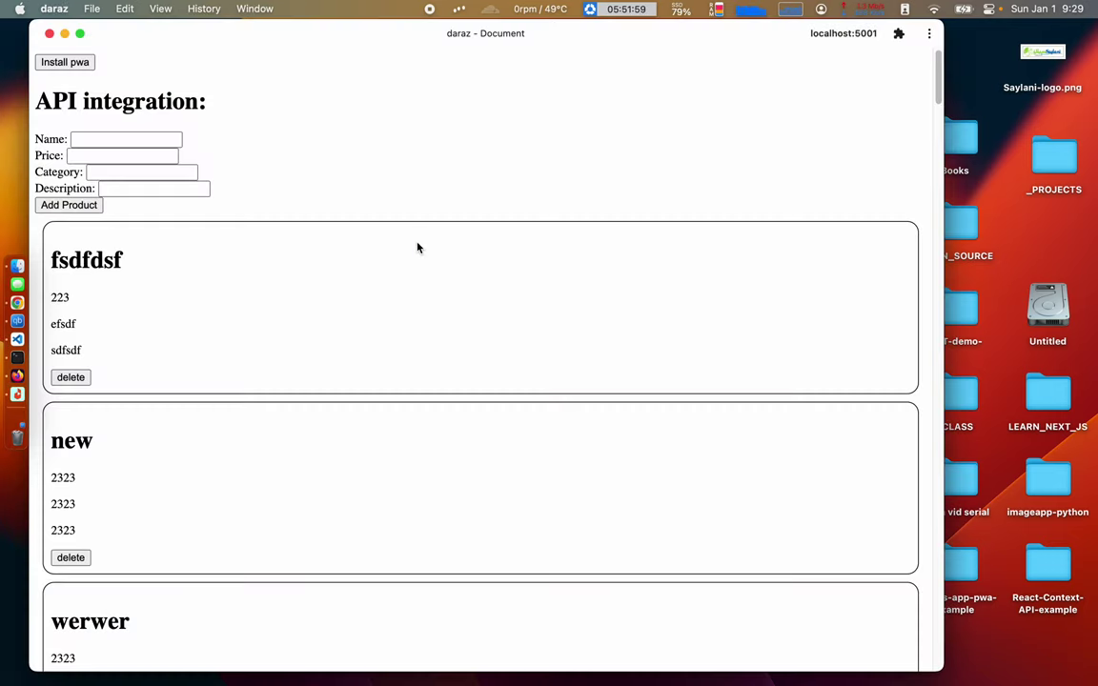
- Close the daraz window and reopen the app from Launchpad
{"action": "left_click", "coordinate": [50, 33]}
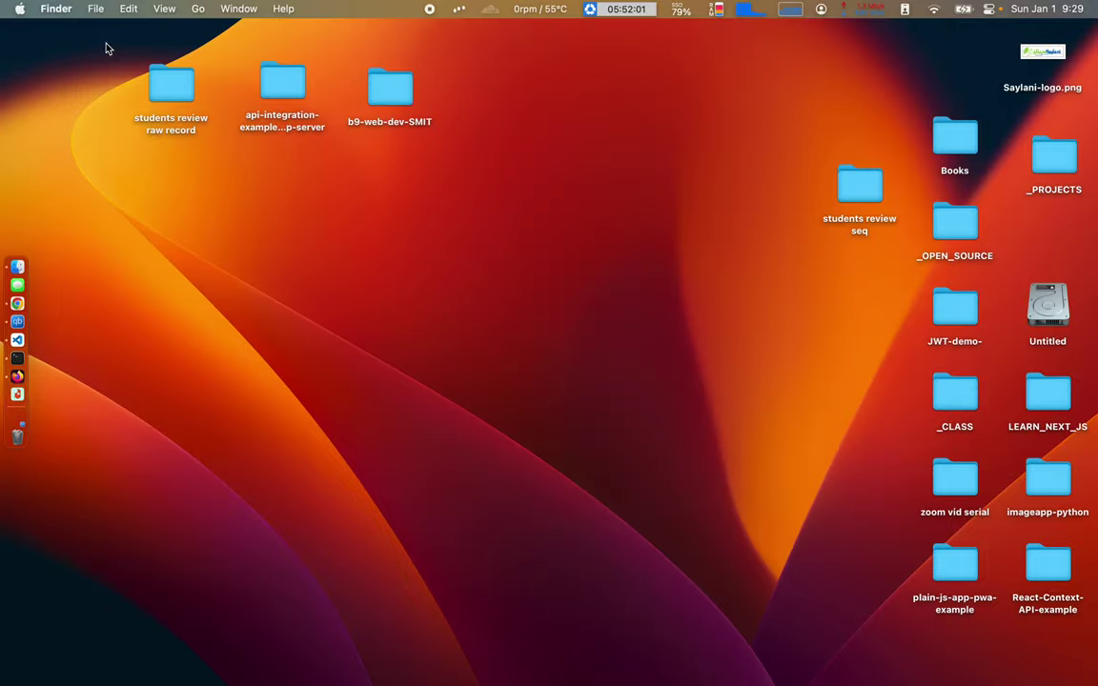
{"action": "key", "text": "F4"}
{"action": "scroll", "coordinate": [712, 312], "scroll_direction": "right", "scroll_amount": 5}
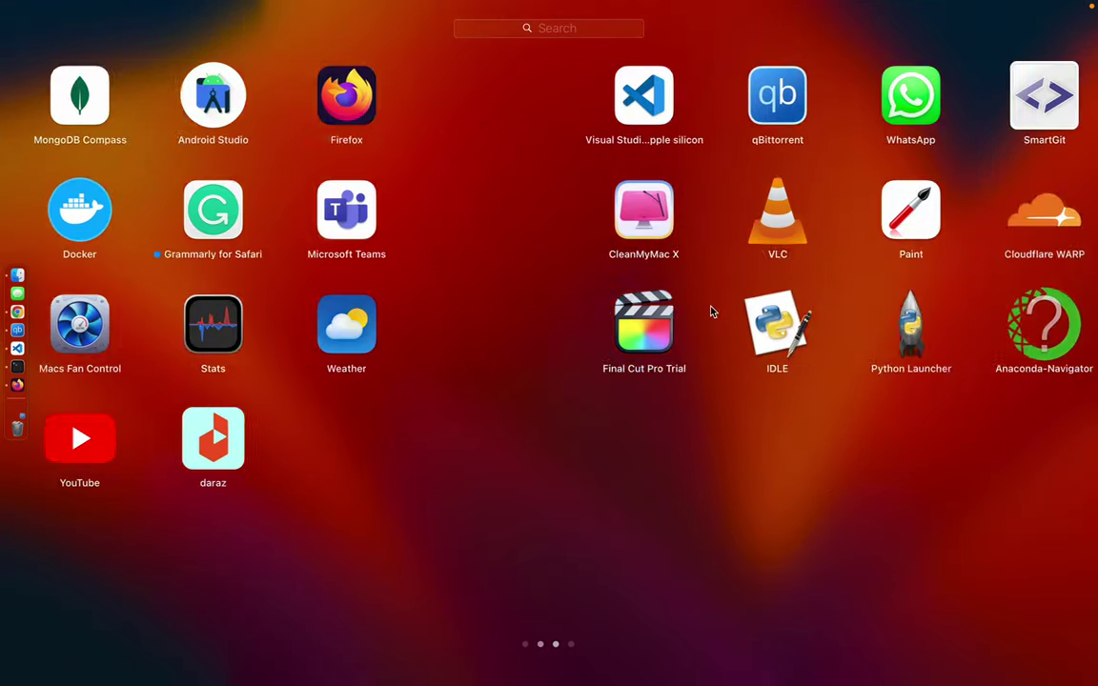
{"action": "scroll", "coordinate": [711, 312], "scroll_direction": "left", "scroll_amount": 5}
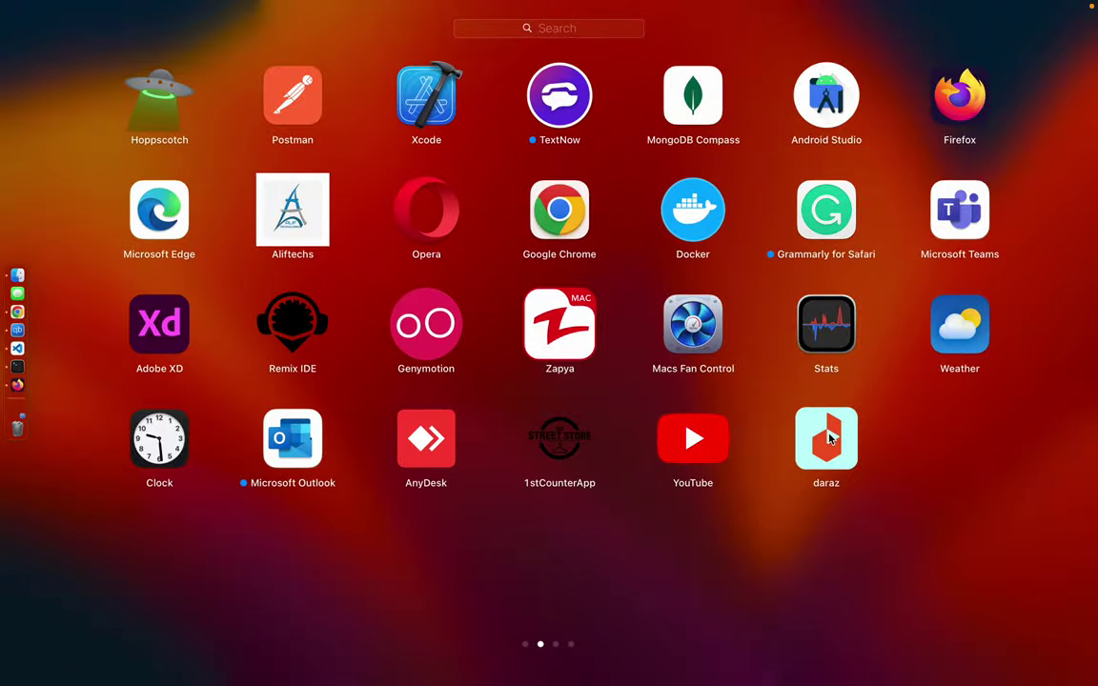
{"action": "left_click", "coordinate": [826, 439]}
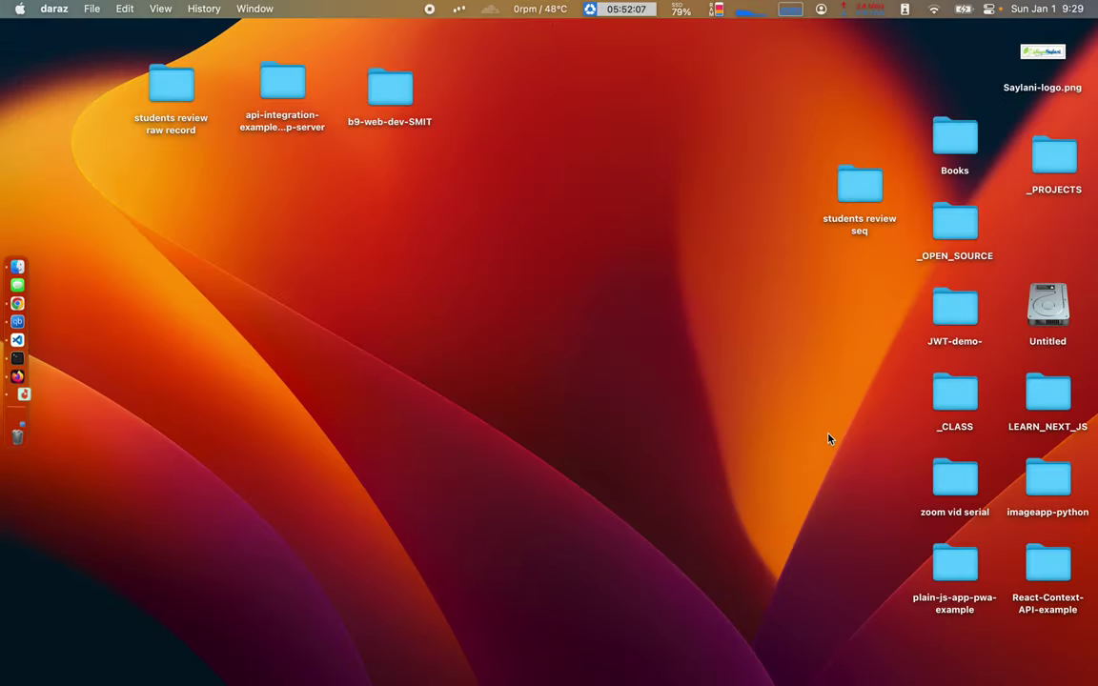
- Examine the installed app's product list and its window options, such as App Info and Uninstall daraz
{"action": "scroll", "coordinate": [322, 338], "scroll_direction": "down", "scroll_amount": 10}
{"action": "scroll", "coordinate": [322, 339], "scroll_direction": "up", "scroll_amount": 15}
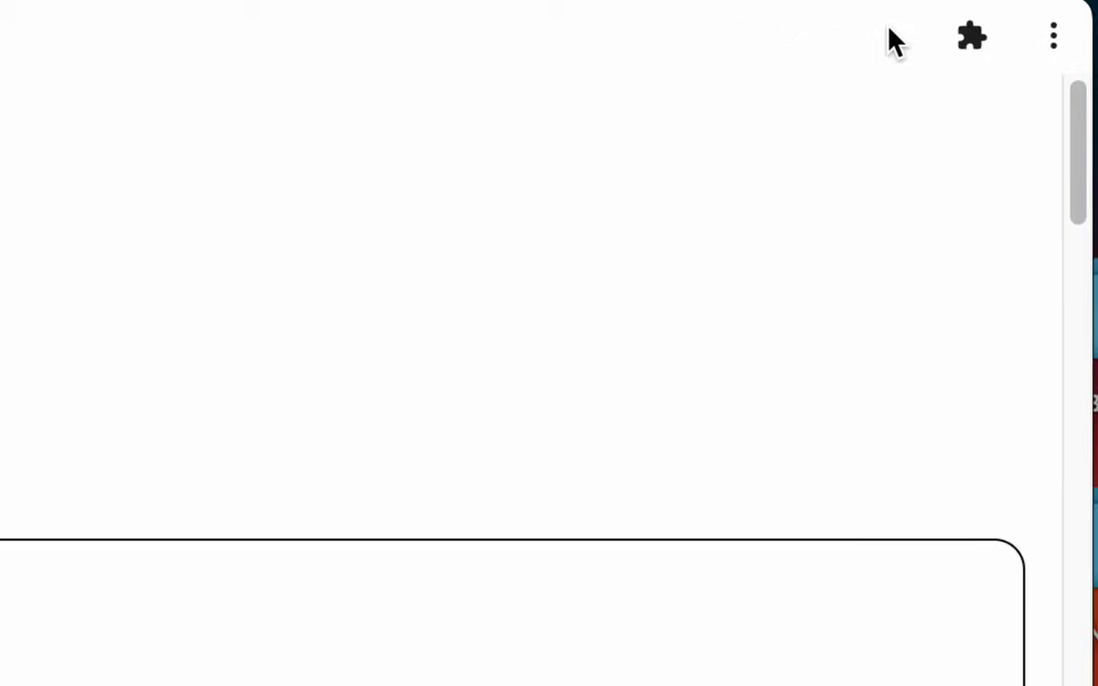
{"action": "left_click", "coordinate": [928, 34]}
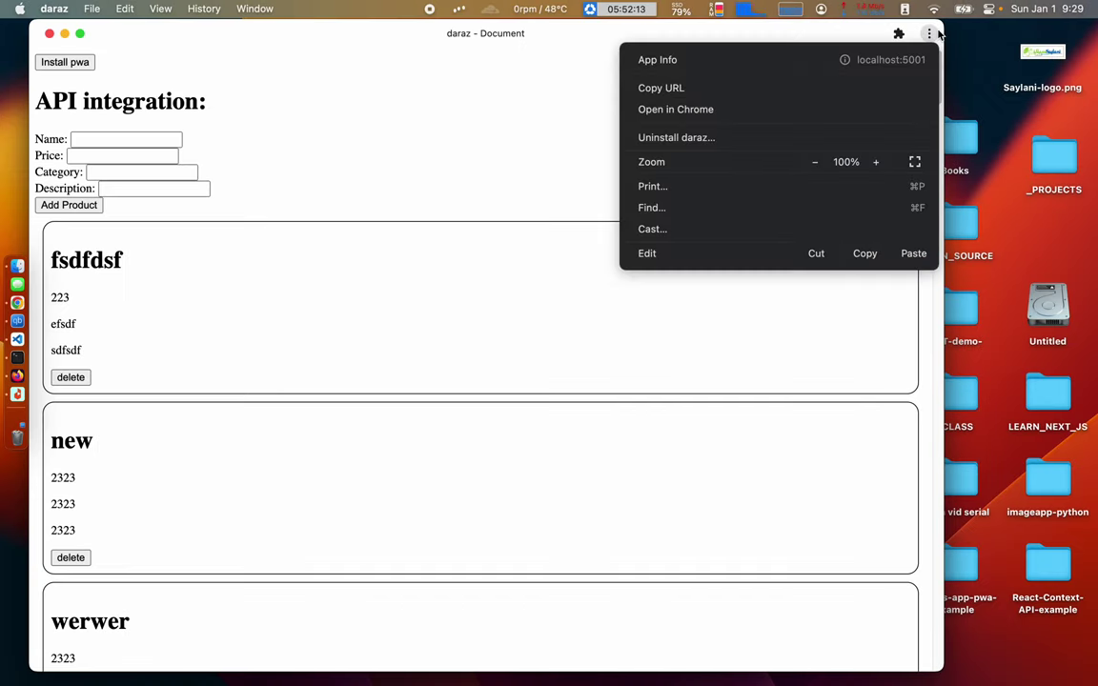
{"action": "left_click", "coordinate": [496, 128]}
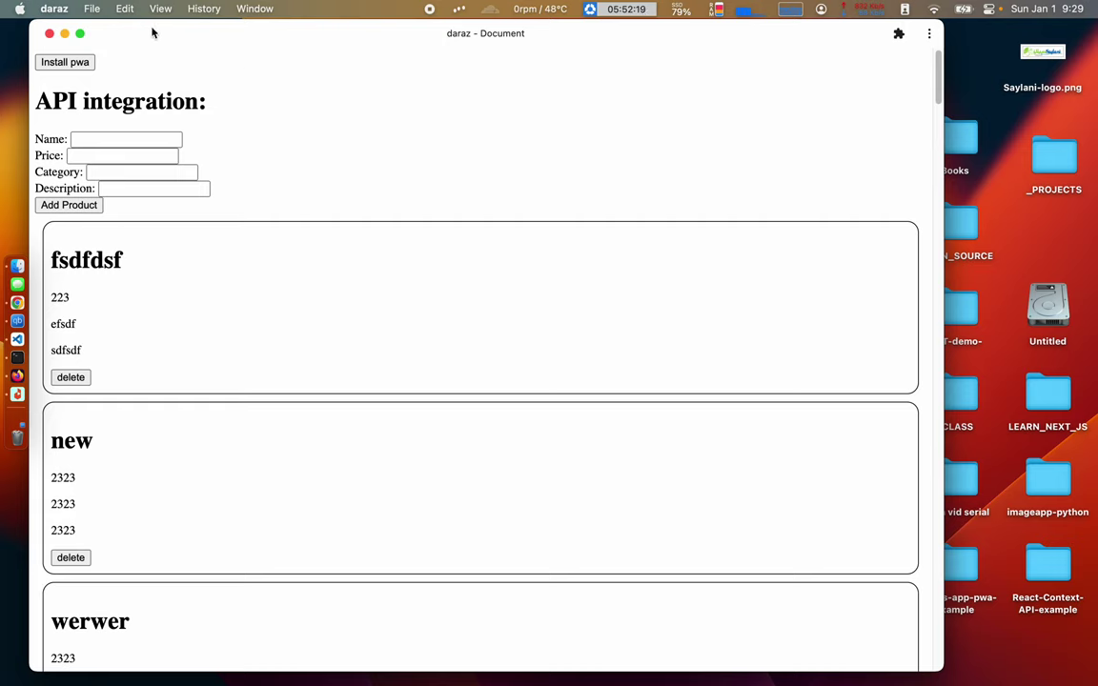
{"action": "scroll", "coordinate": [87, 233], "scroll_direction": "down", "scroll_amount": 10}
{"action": "scroll", "coordinate": [86, 190], "scroll_direction": "up", "scroll_amount": 10}
- Fill in a product named "fwfwer" with price 42342, category "werwerw" and description "werwerwr", and submit it three times
{"action": "left_click", "coordinate": [90, 140]}
{"action": "type", "text": "fwfwer"}
{"action": "key", "text": "Tab"}
{"action": "type", "text": "42"}
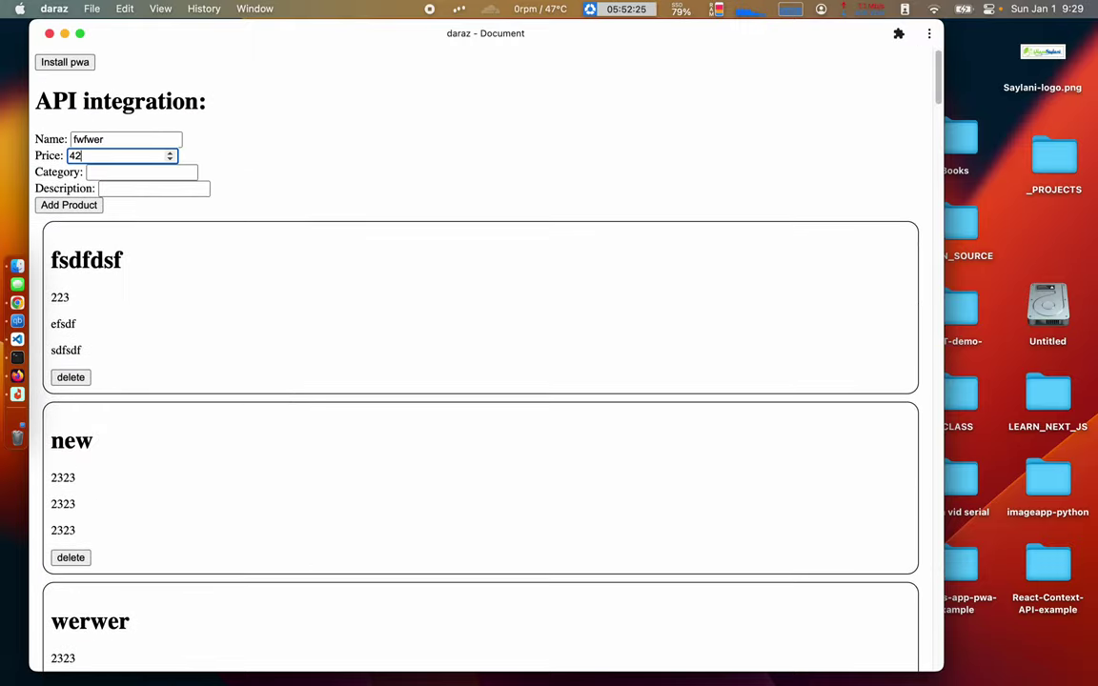
{"action": "type", "text": "342"}
{"action": "key", "text": "Tab"}
{"action": "type", "text": "werwerw"}
{"action": "key", "text": "Tab"}
{"action": "type", "text": "werwerwr"}
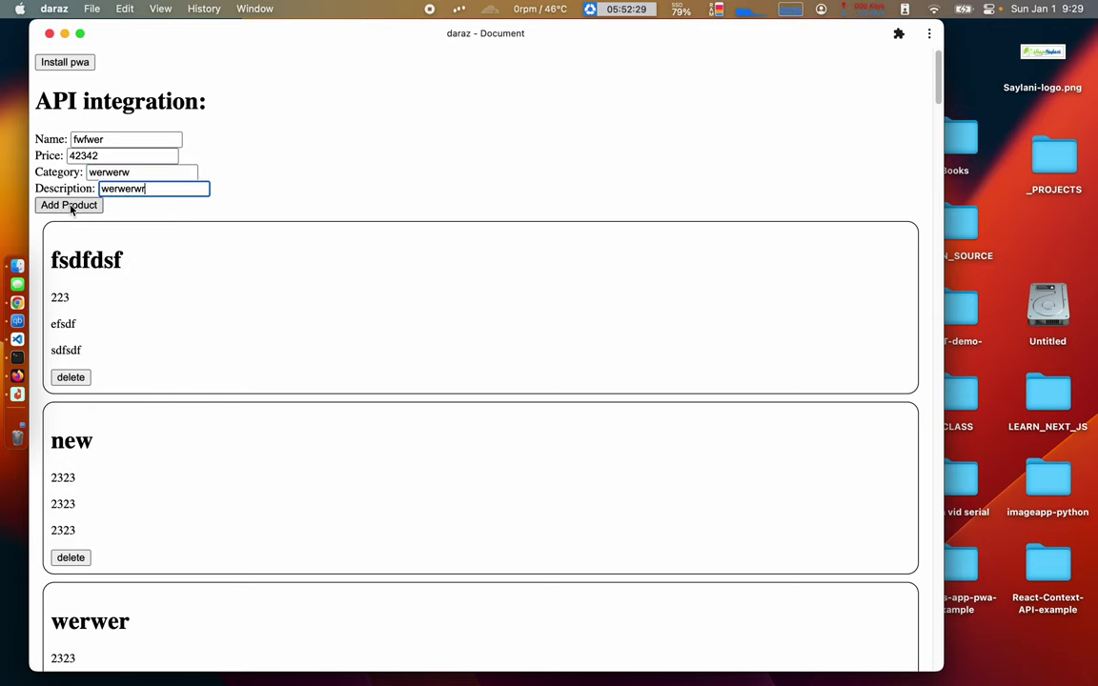
{"action": "left_click", "coordinate": [69, 205]}
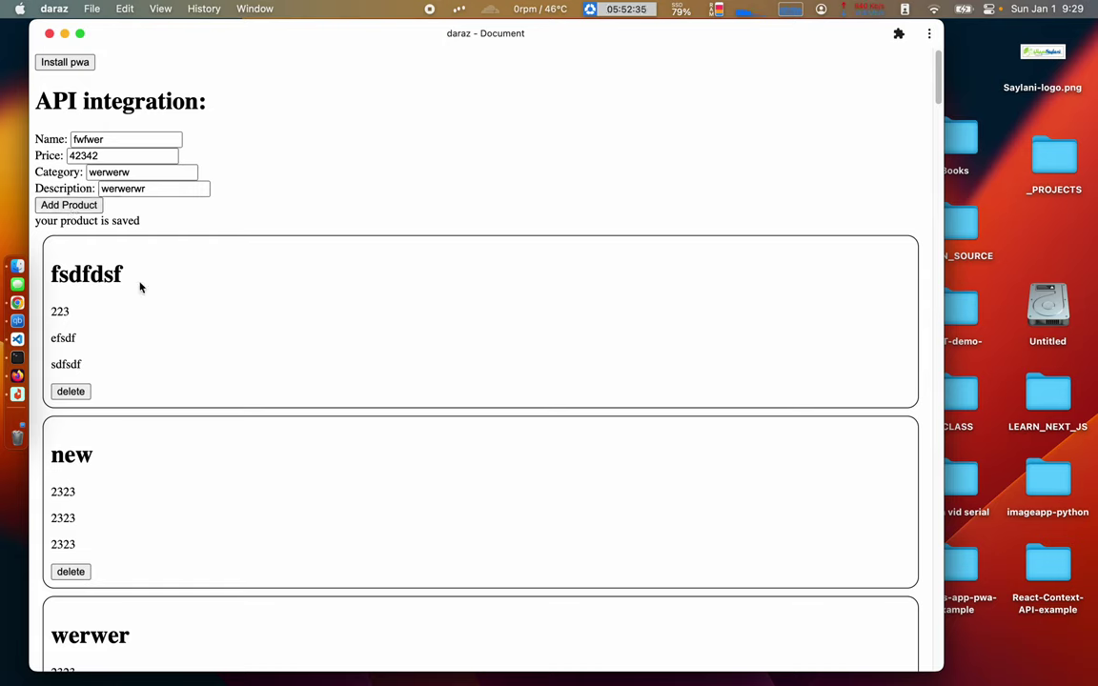
{"action": "left_click", "coordinate": [68, 208]}
{"action": "left_click", "coordinate": [68, 212]}
- Change the product name in the form to "aaaaa" and add the product twice, keeping the other fields
{"action": "left_click", "coordinate": [100, 139]}
{"action": "double_click", "coordinate": [100, 139]}
{"action": "type", "text": "aaaaa"}
{"action": "left_click", "coordinate": [73, 209]}
{"action": "scroll", "coordinate": [103, 351], "scroll_direction": "down", "scroll_amount": 6}
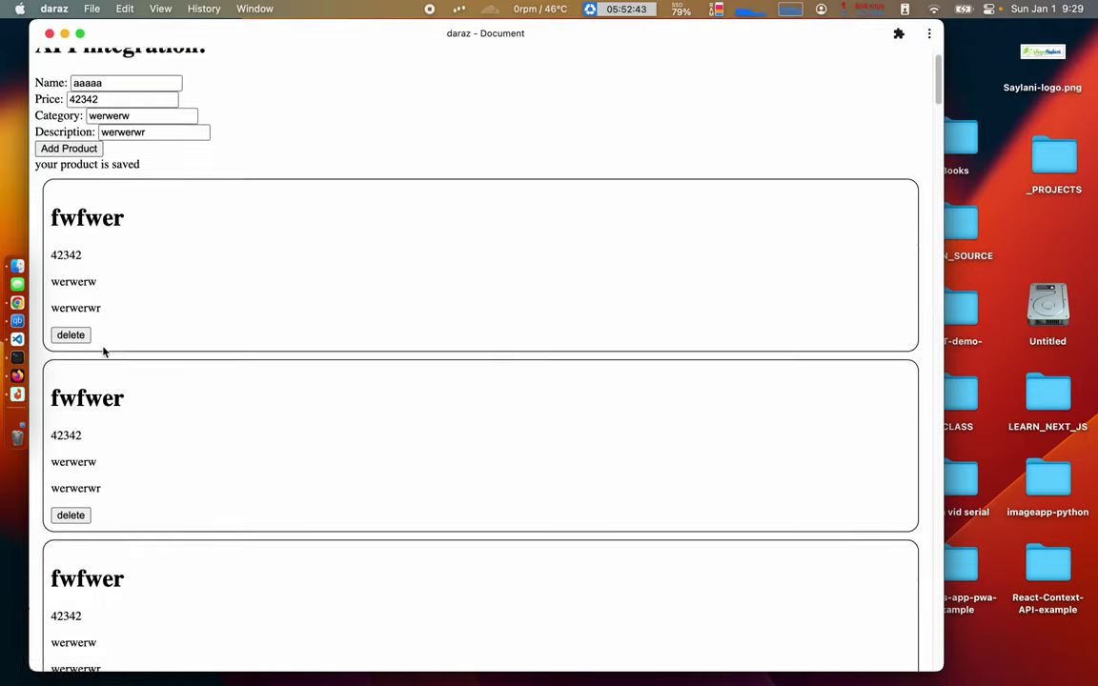
{"action": "scroll", "coordinate": [103, 351], "scroll_direction": "up", "scroll_amount": 6}
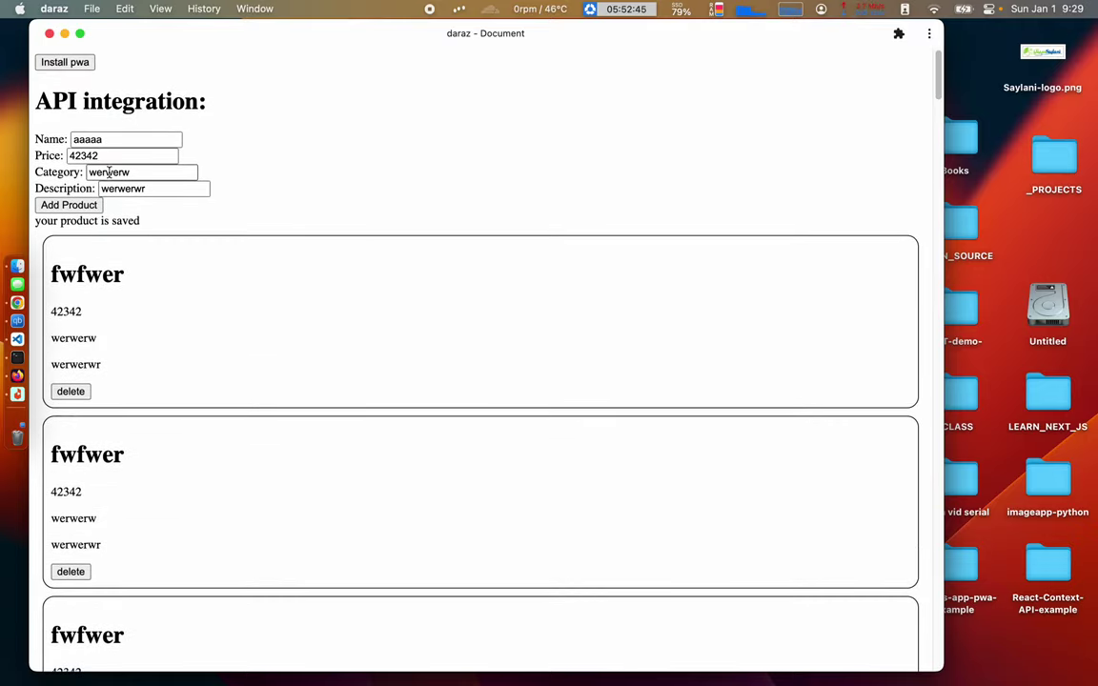
{"action": "left_click", "coordinate": [71, 207]}
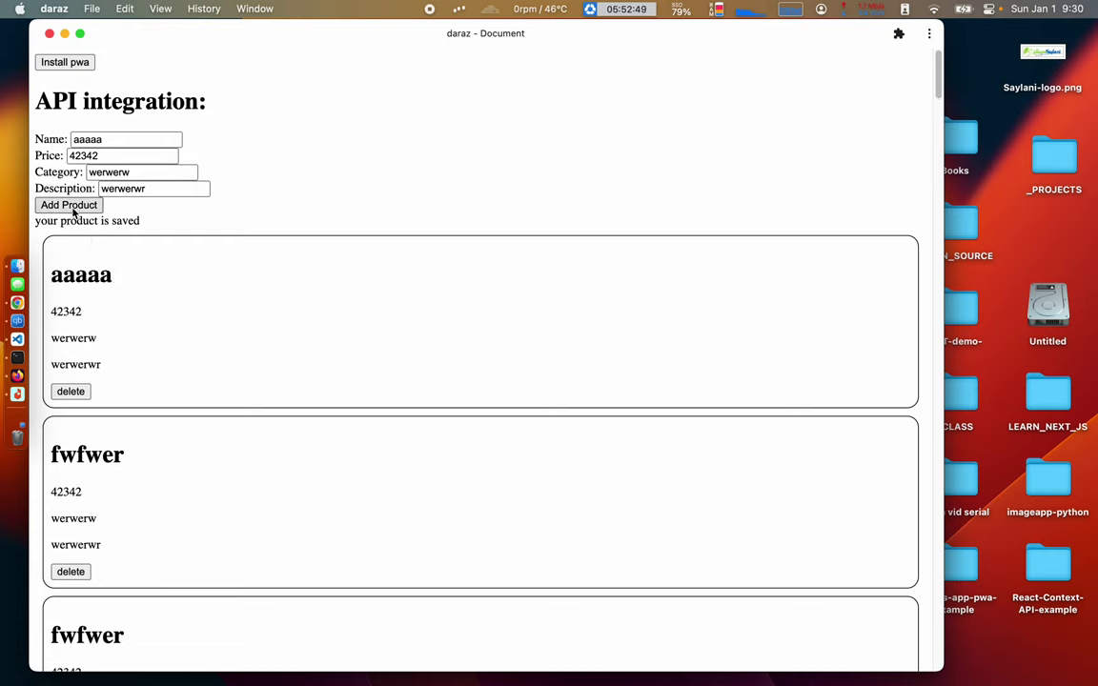
- Check the newest product's heading, reload the daraz app, and review the start of the product list
{"action": "left_click_drag", "start_coordinate": [64, 277], "coordinate": [147, 278]}
{"action": "left_click", "coordinate": [147, 277]}
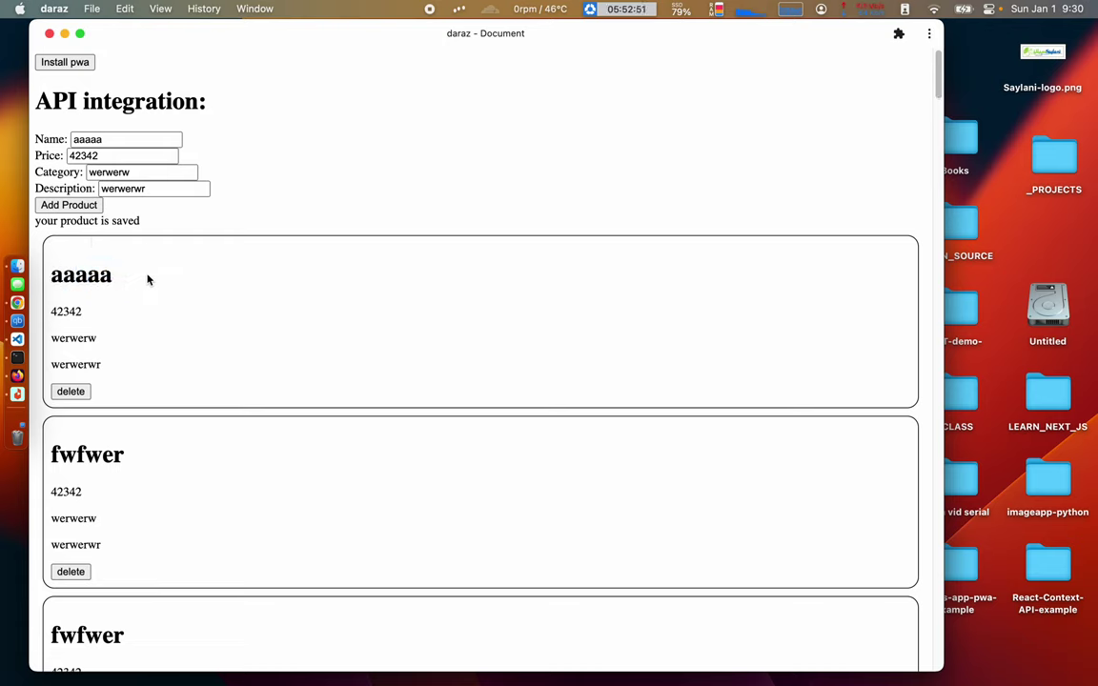
{"action": "key", "text": "super+r"}
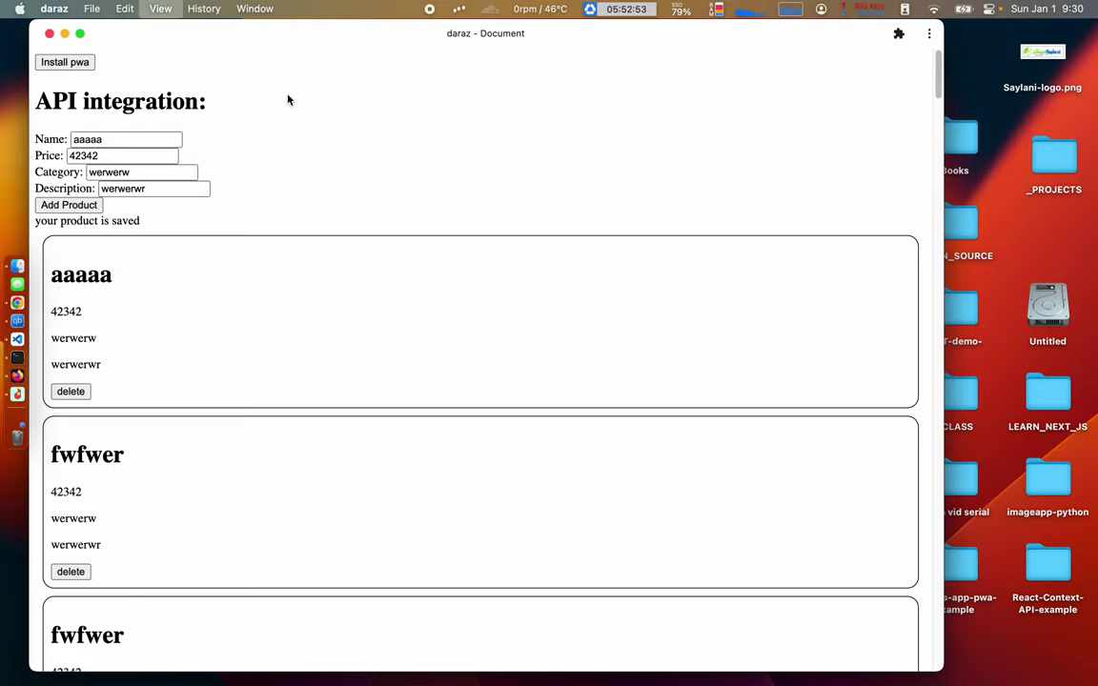
{"action": "scroll", "coordinate": [192, 495], "scroll_direction": "down", "scroll_amount": 2}
{"action": "scroll", "coordinate": [191, 494], "scroll_direction": "up", "scroll_amount": 2}
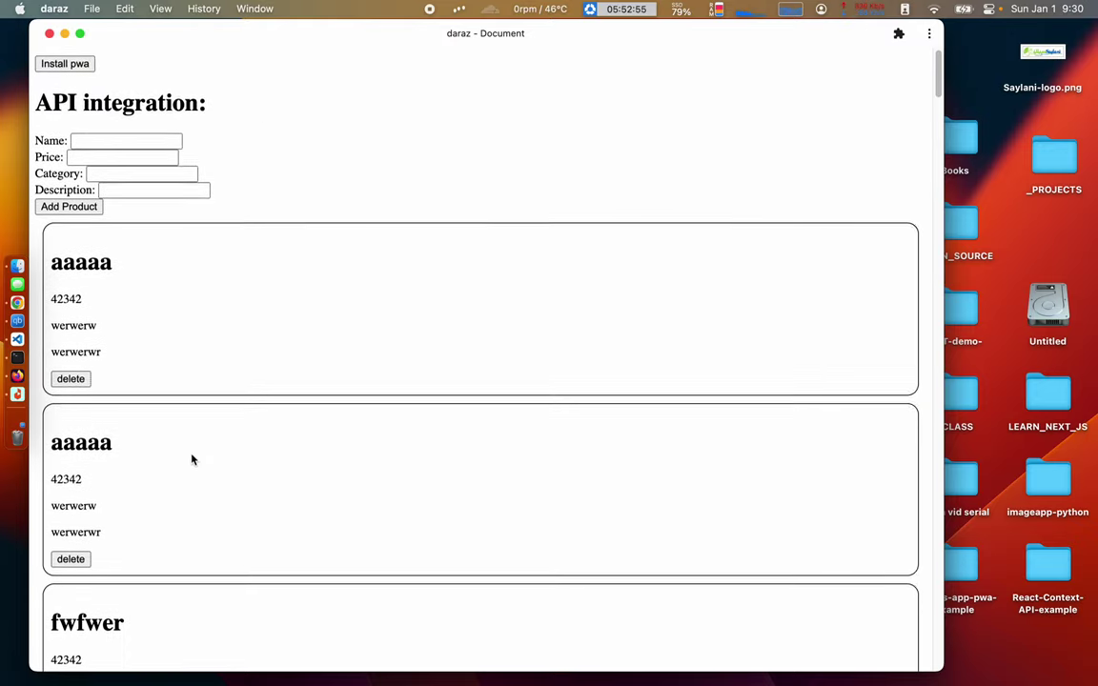
- Add a product named "new entry" with price 123, category "abc" and description "wefwerwerwre" in the daraz app
{"action": "left_click", "coordinate": [84, 138]}
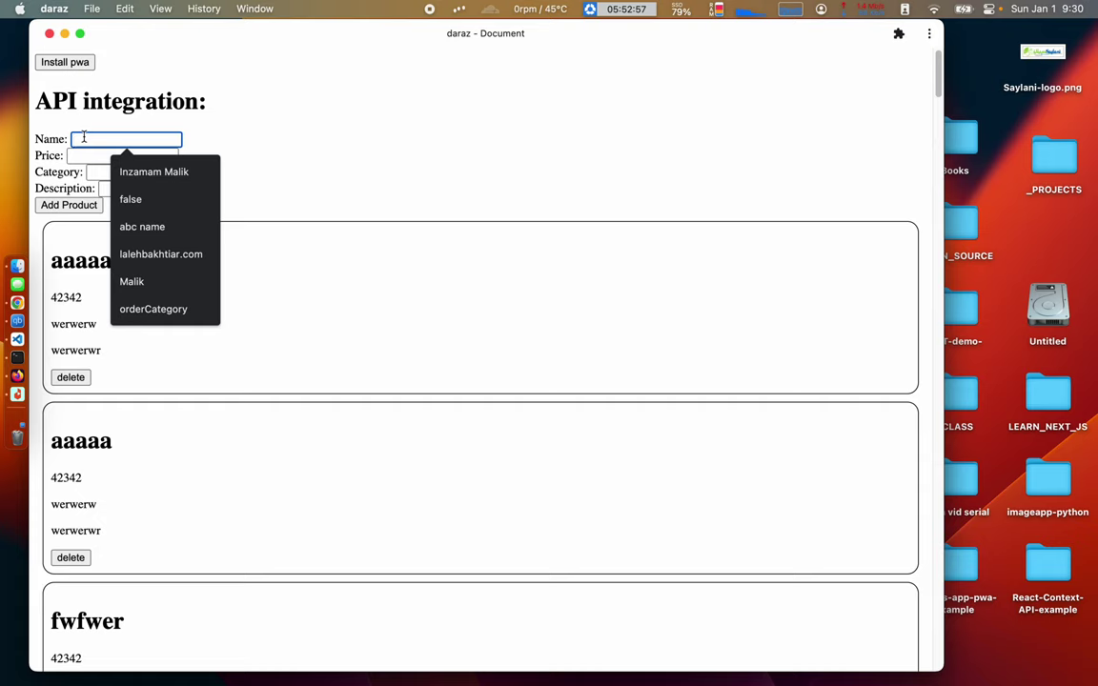
{"action": "type", "text": "new entry"}
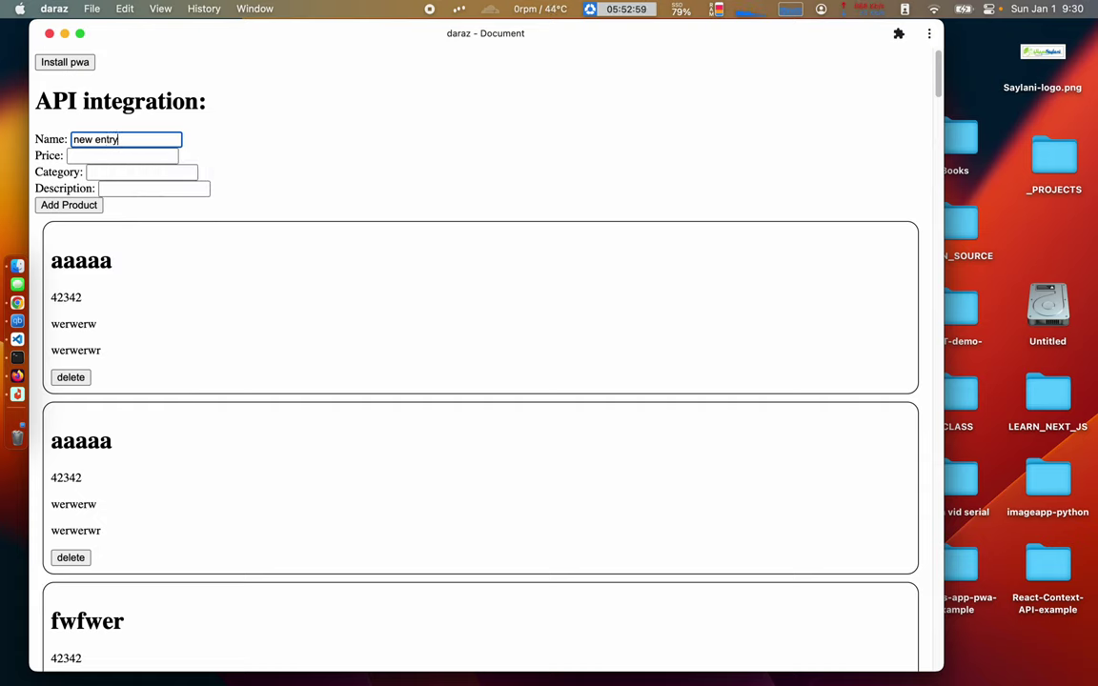
{"action": "left_click", "coordinate": [91, 156]}
{"action": "type", "text": "123"}
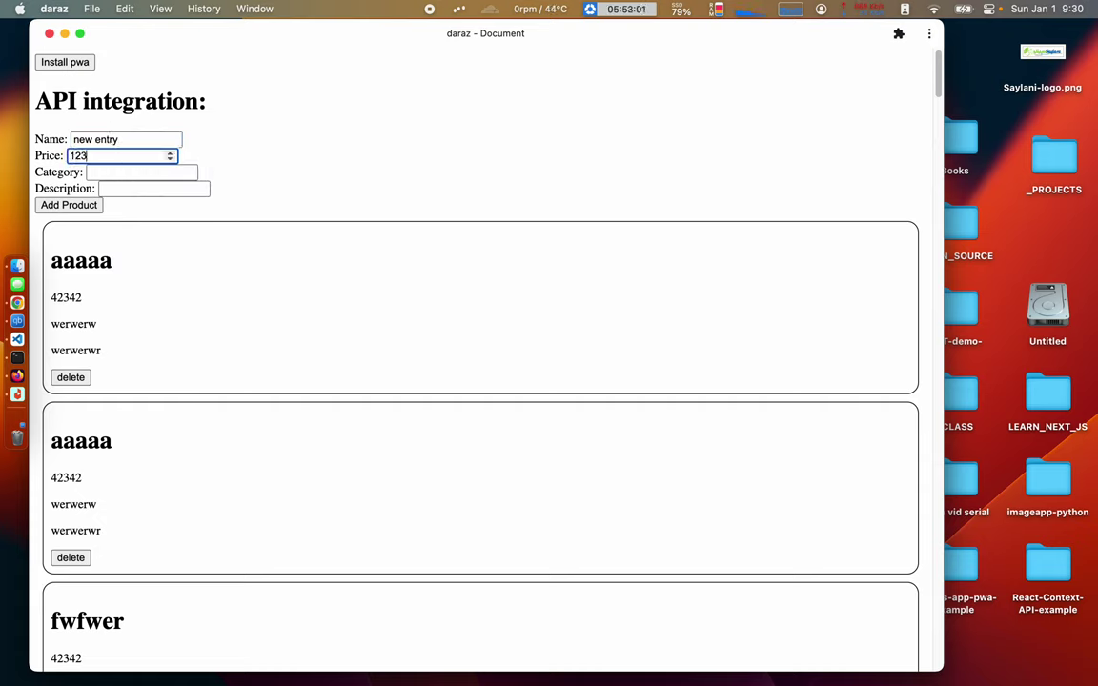
{"action": "left_click", "coordinate": [91, 176]}
{"action": "type", "text": "abc"}
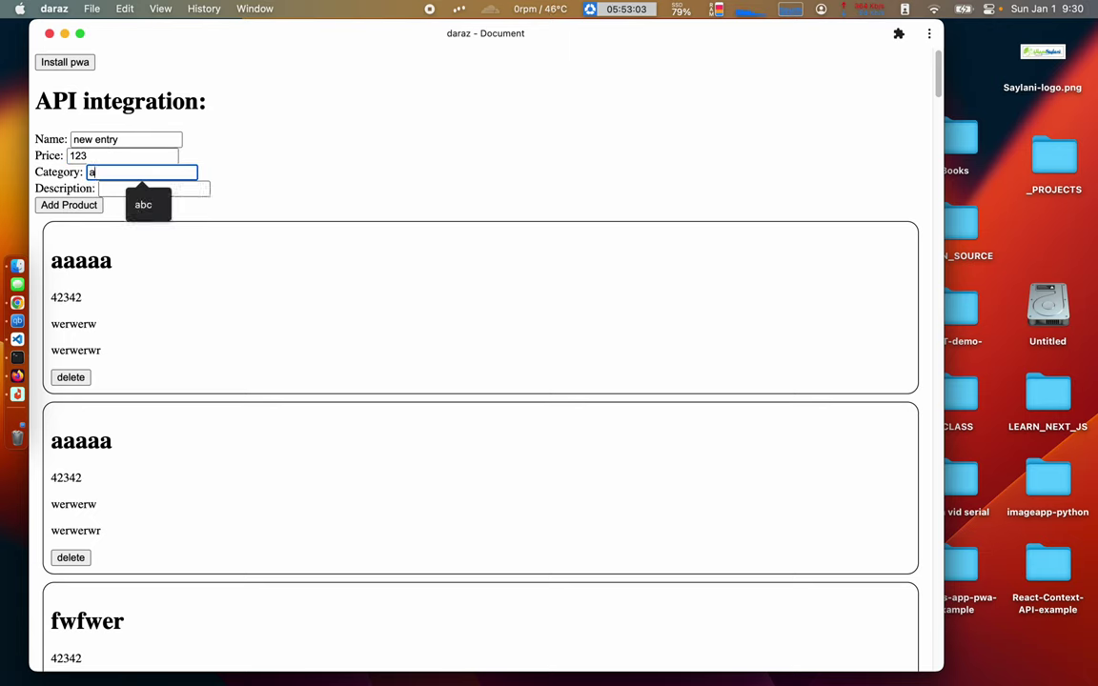
{"action": "left_click", "coordinate": [103, 189]}
{"action": "type", "text": "wefwerwerwre"}
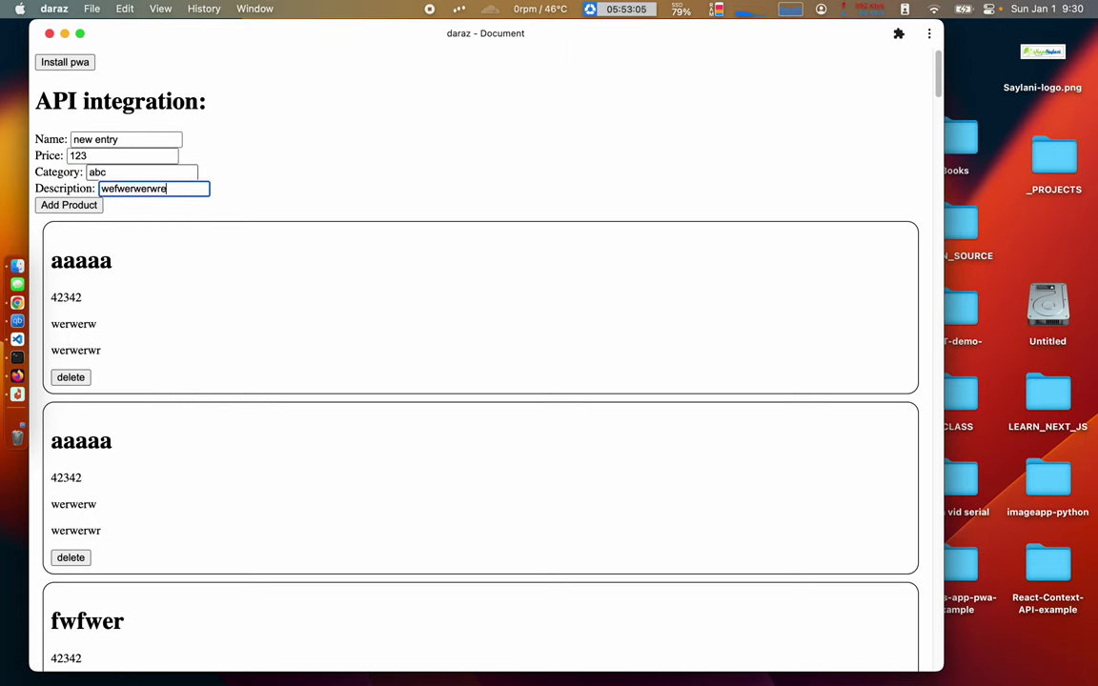
{"action": "left_click", "coordinate": [66, 206]}
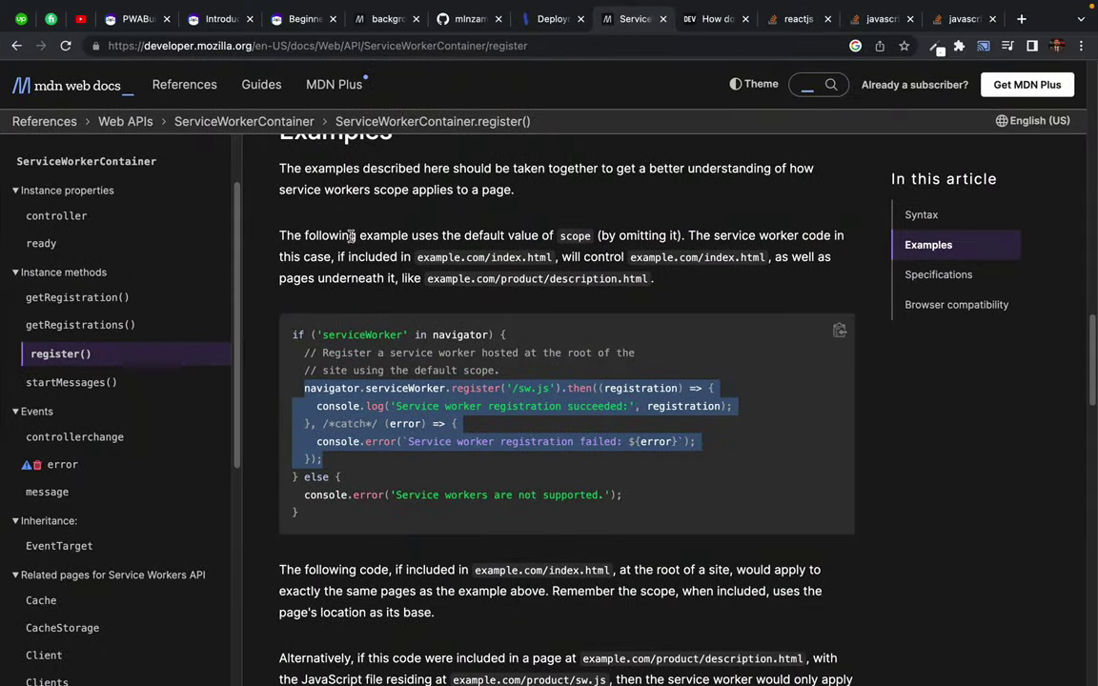
- Switch to Chrome and load localhost:5001 in a new tab
{"action": "left_click_drag", "start_coordinate": [411, 235], "coordinate": [412, 257]}
{"action": "left_click", "coordinate": [424, 274]}
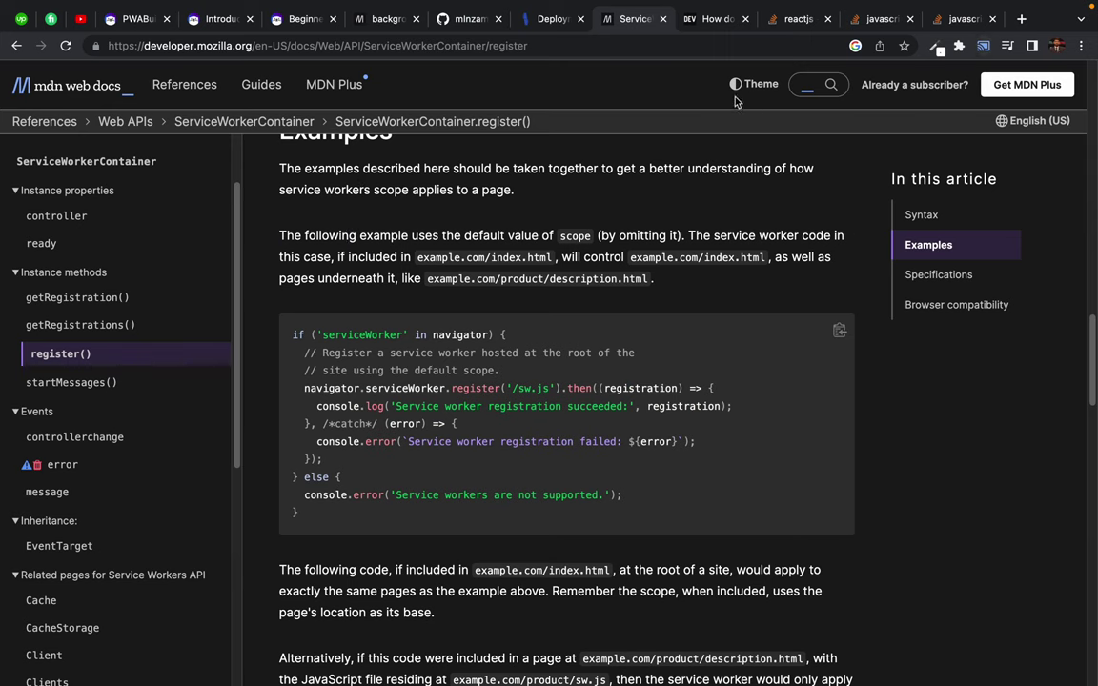
{"action": "left_click", "coordinate": [1021, 19]}
{"action": "type", "text": "local"}
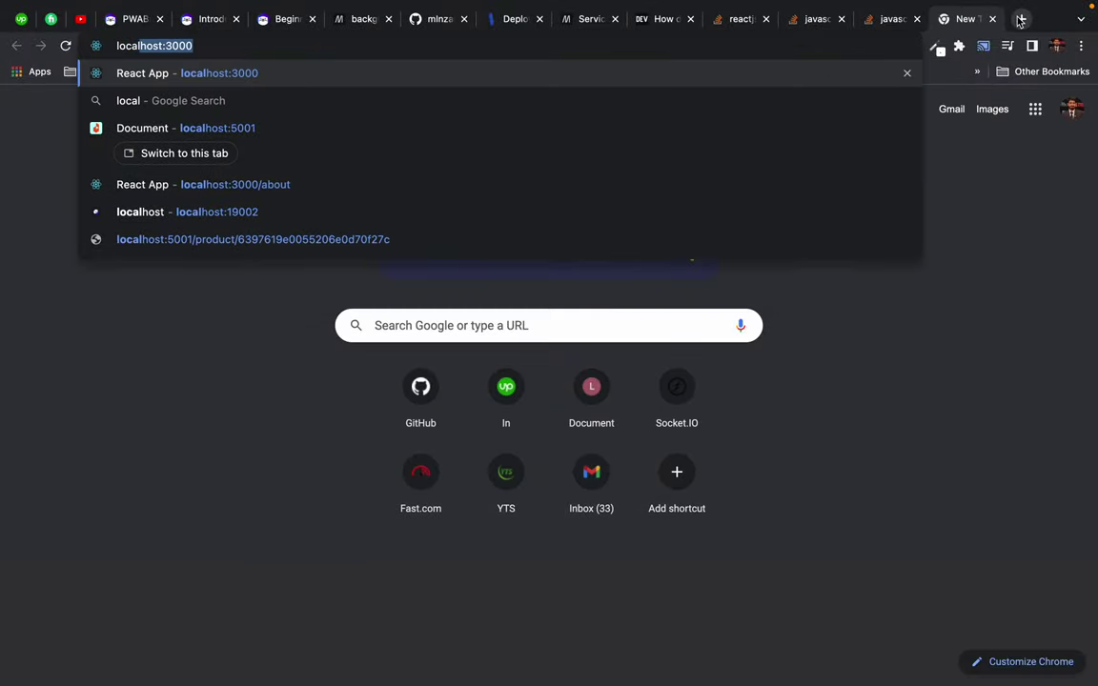
{"action": "key", "text": "Right"}
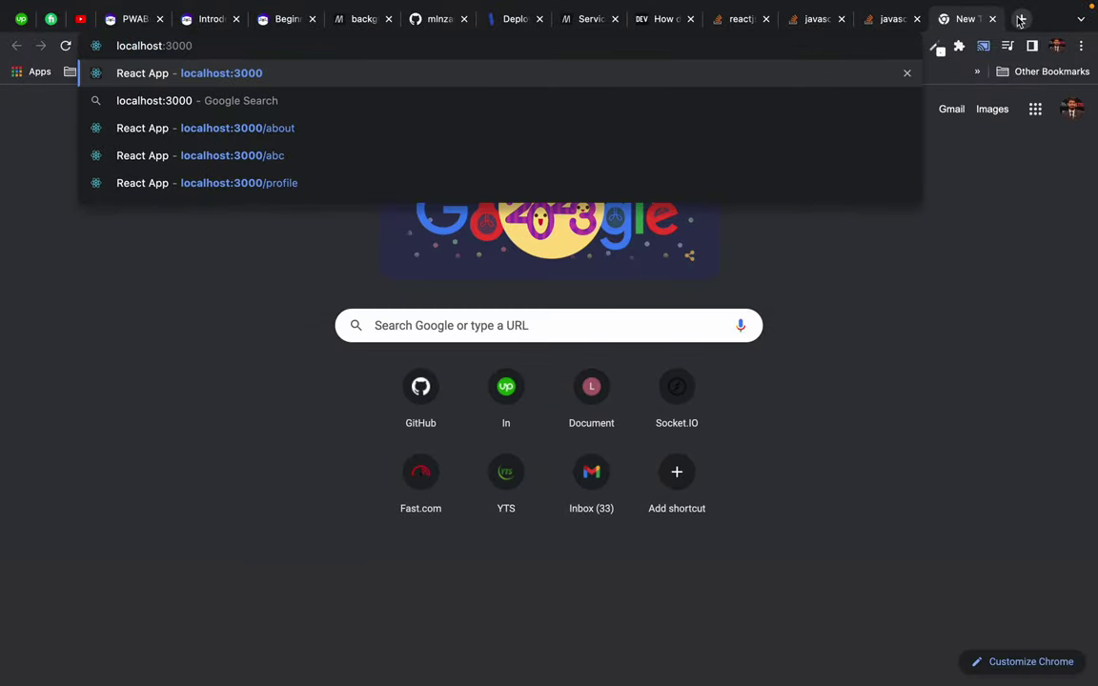
{"action": "key", "text": "BackSpace"}
{"action": "key", "text": "BackSpace"}
{"action": "key", "text": "BackSpace"}
{"action": "key", "text": "BackSpace"}
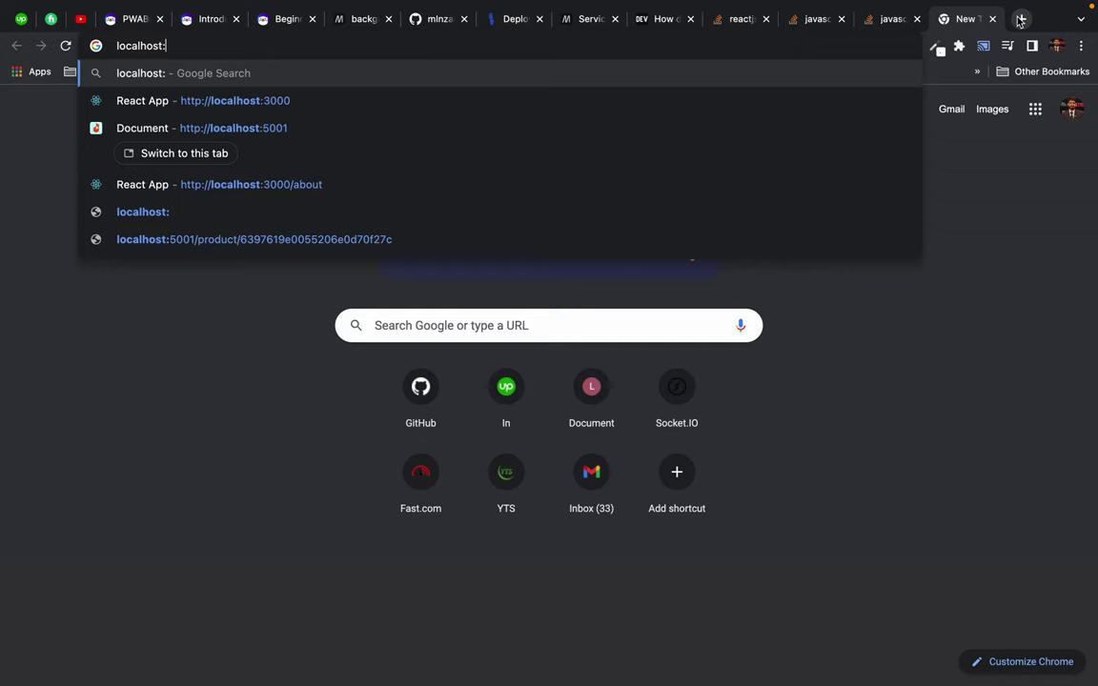
{"action": "type", "text": "5001"}
{"action": "key", "text": "Return"}
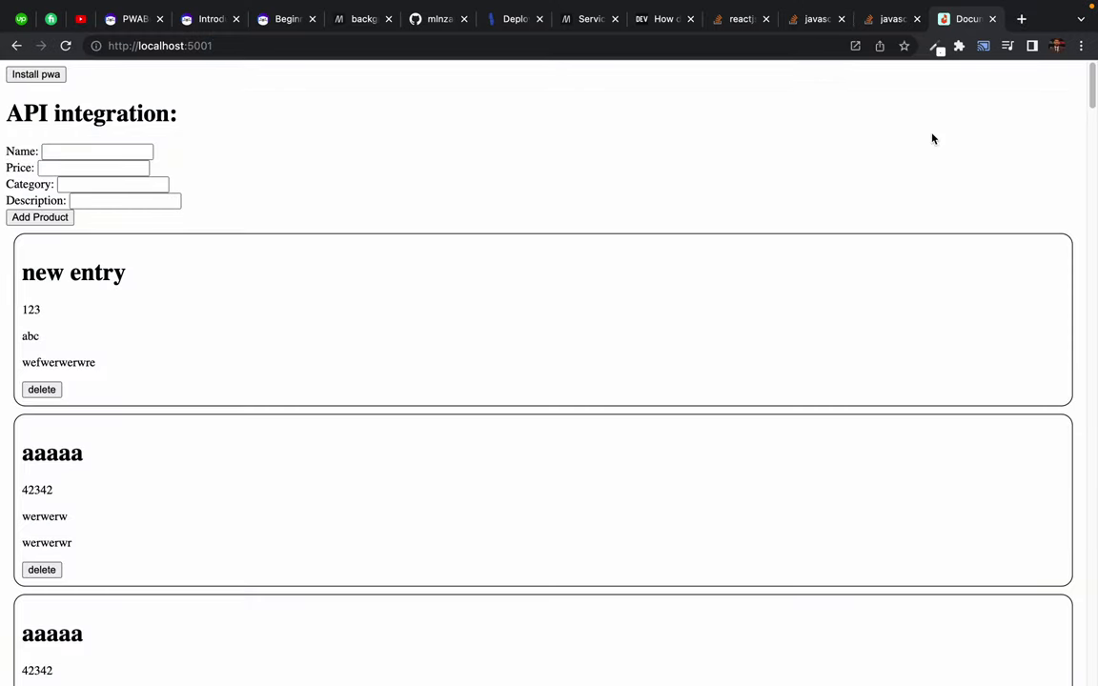
- Add a product named "erwerwr" with price 2323, category "sfwef" and description "werwef" on the localhost:5001 page
{"action": "left_click", "coordinate": [71, 152]}
{"action": "type", "text": "er"}
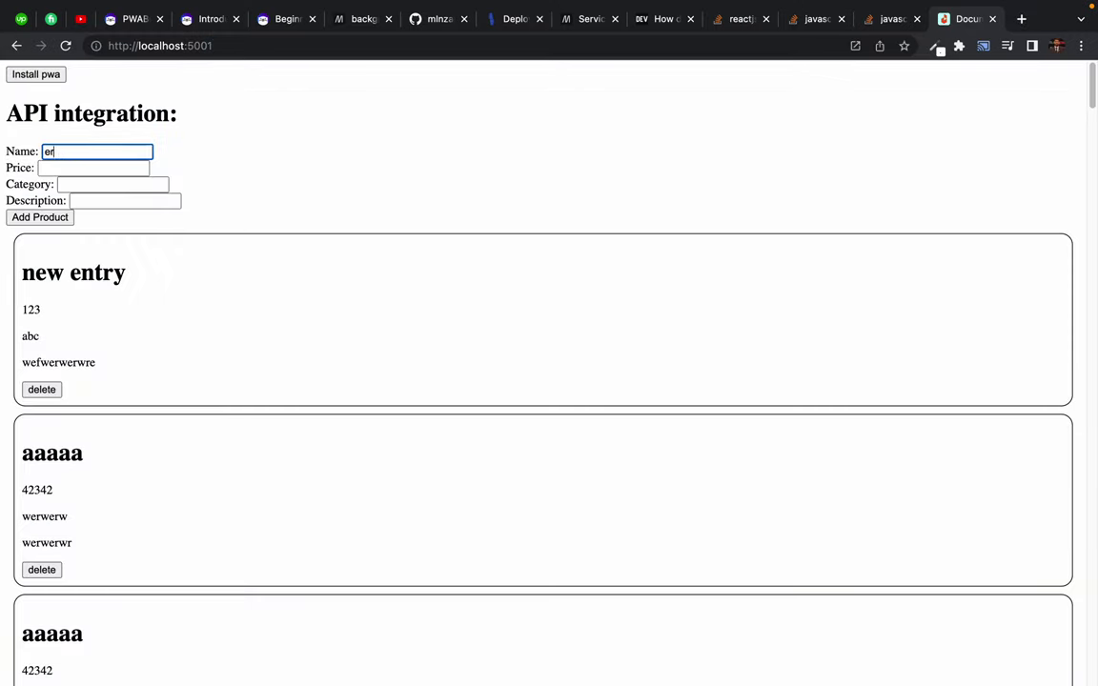
{"action": "left_click", "coordinate": [61, 167]}
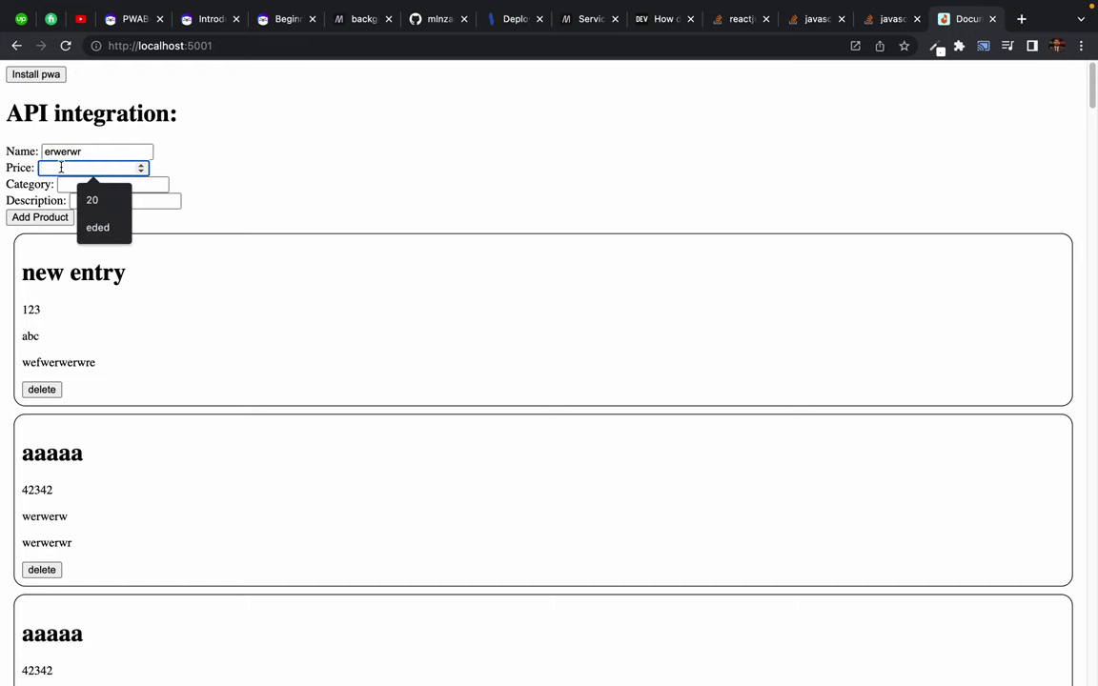
{"action": "type", "text": "2323"}
{"action": "left_click", "coordinate": [73, 181]}
{"action": "type", "text": "ef"}
{"action": "key", "text": "Tab"}
{"action": "type", "text": "werwef"}
{"action": "left_click", "coordinate": [39, 220]}
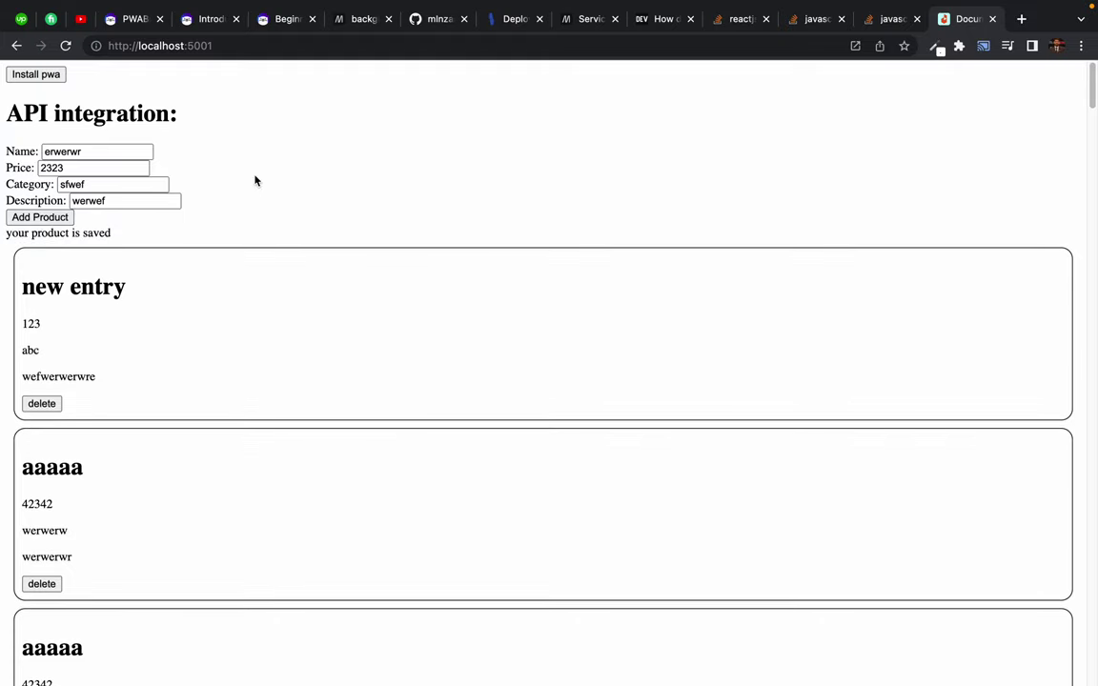
{"action": "left_click", "coordinate": [54, 218]}
- Switch to VS Code and review the install prompt script, product form and install button in index.html
{"action": "key", "text": "ctrl+Right"}
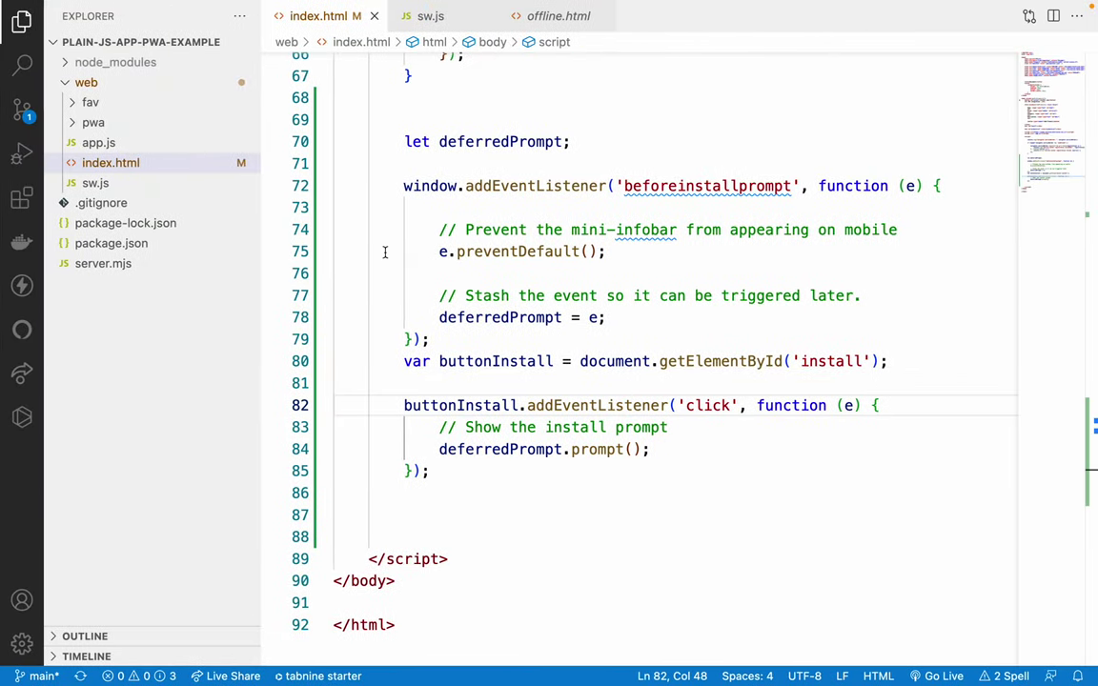
{"action": "left_click_drag", "start_coordinate": [404, 141], "coordinate": [495, 295]}
{"action": "left_click", "coordinate": [495, 296]}
{"action": "scroll", "coordinate": [491, 286], "scroll_direction": "up", "scroll_amount": 10}
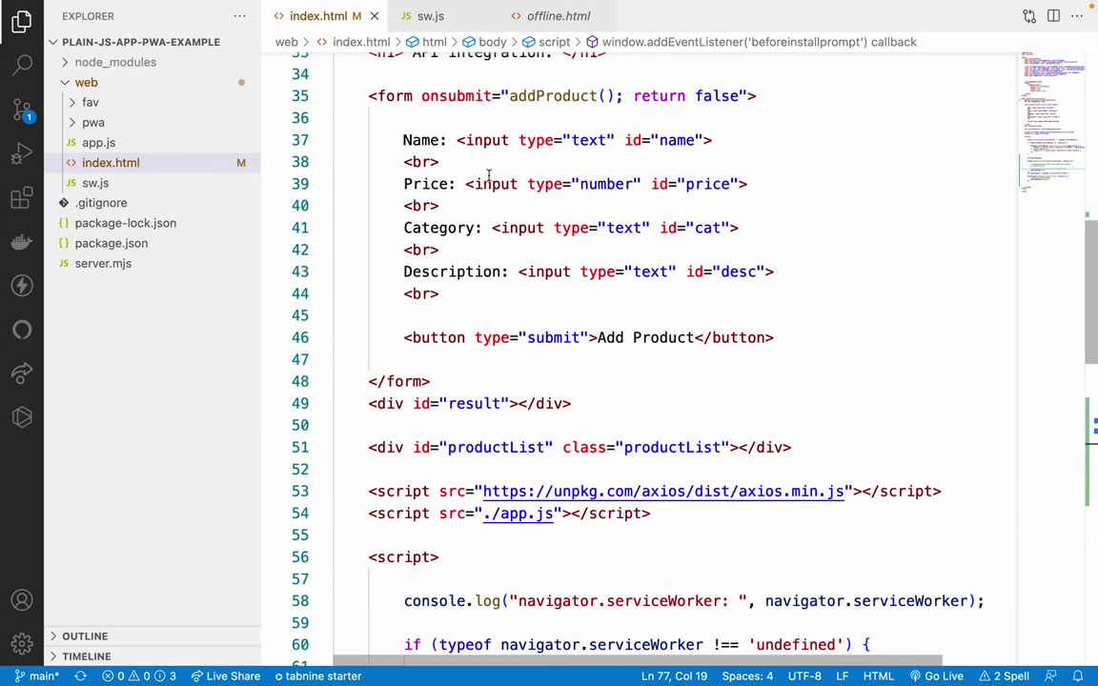
{"action": "scroll", "coordinate": [488, 175], "scroll_direction": "up", "scroll_amount": 5}
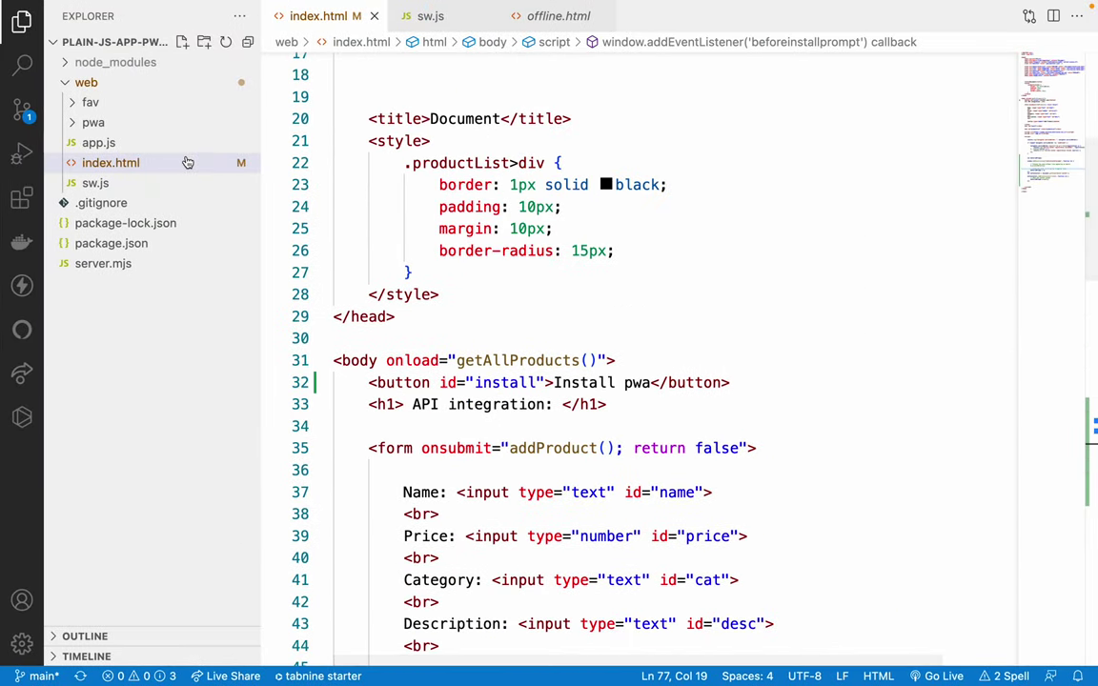
- Open app.js and examine how the addProduct function reads the form values and posts the product
{"action": "left_click", "coordinate": [99, 142]}
{"action": "scroll", "coordinate": [381, 248], "scroll_direction": "down", "scroll_amount": 2}
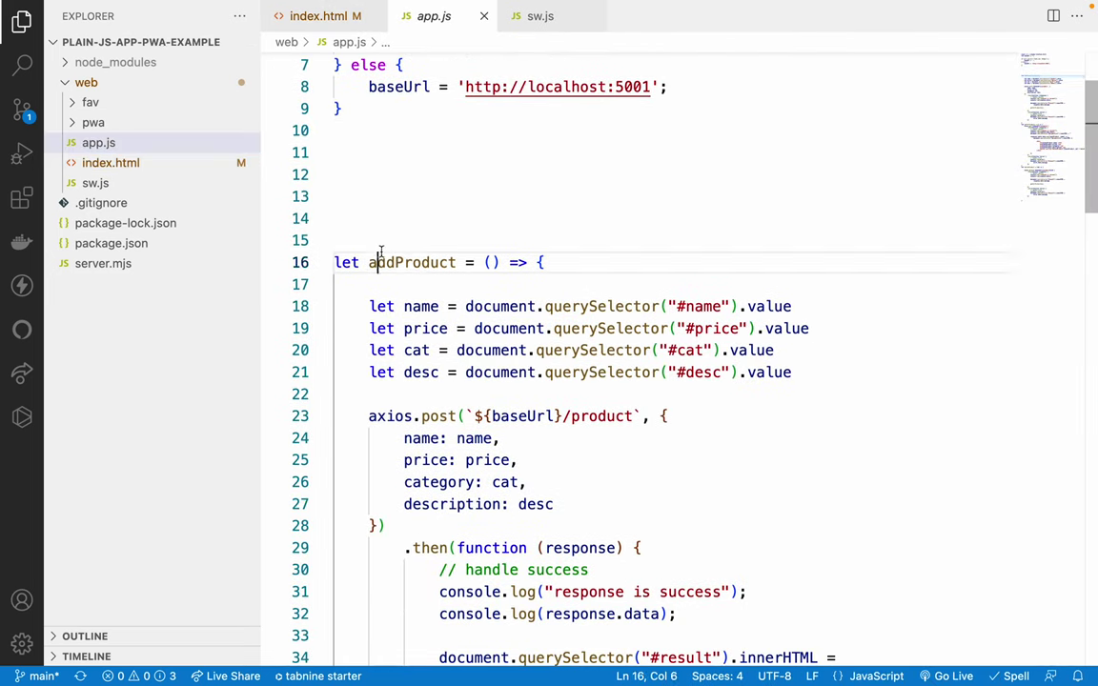
{"action": "left_click_drag", "start_coordinate": [370, 262], "coordinate": [551, 294]}
{"action": "left_click", "coordinate": [551, 293]}
{"action": "scroll", "coordinate": [496, 324], "scroll_direction": "down", "scroll_amount": 6}
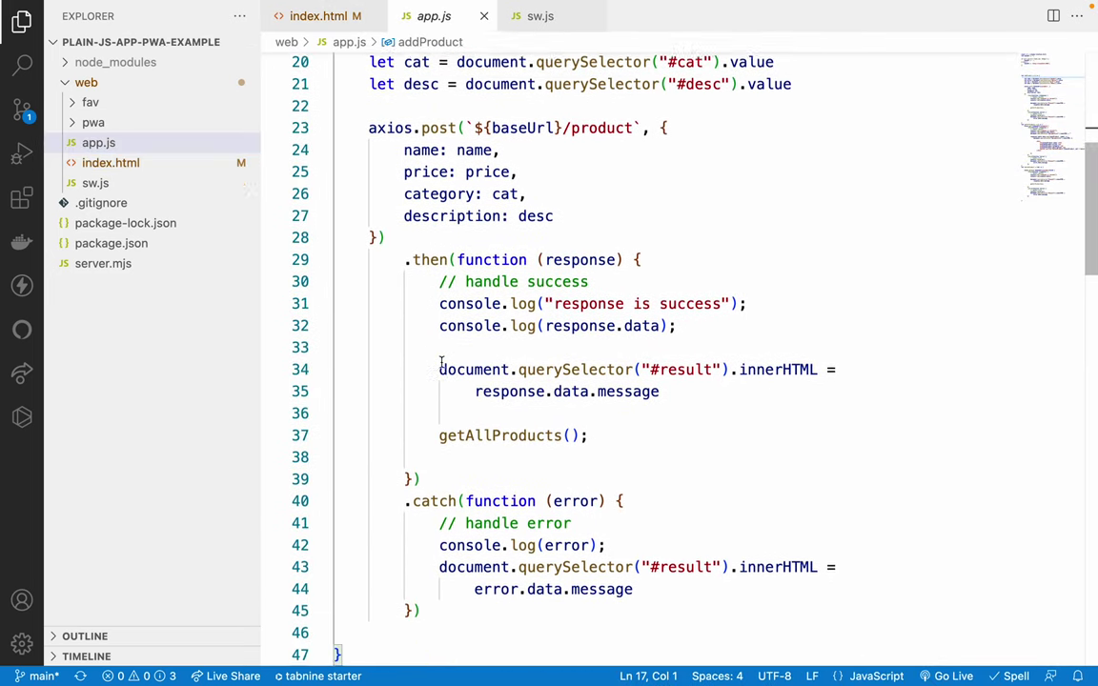
- Examine the getAllProducts call in the success handler of addProduct
{"action": "scroll", "coordinate": [442, 362], "scroll_direction": "down", "scroll_amount": 1}
{"action": "left_click_drag", "start_coordinate": [439, 318], "coordinate": [619, 311]}
{"action": "left_click", "coordinate": [621, 313]}
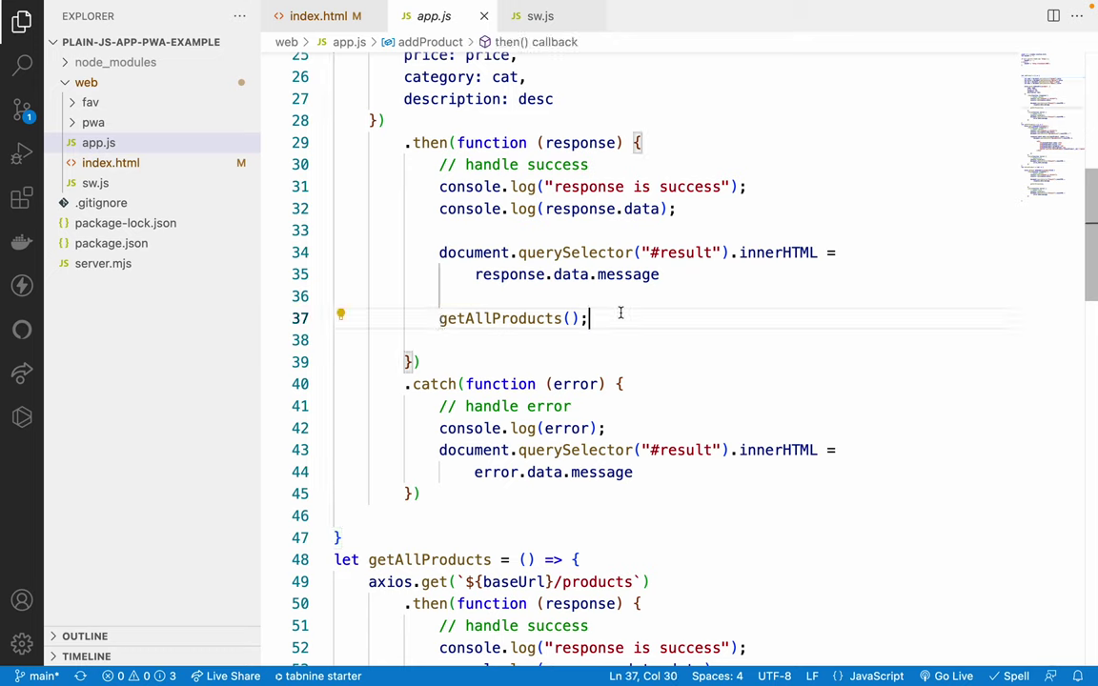
{"action": "left_click_drag", "start_coordinate": [441, 317], "coordinate": [605, 316]}
{"action": "left_click", "coordinate": [431, 318]}
{"action": "left_click_drag", "start_coordinate": [431, 318], "coordinate": [588, 318]}
{"action": "left_click", "coordinate": [598, 319]}
{"action": "double_click", "coordinate": [491, 318]}
{"action": "left_click", "coordinate": [491, 318]}
{"action": "left_click", "coordinate": [491, 319]}
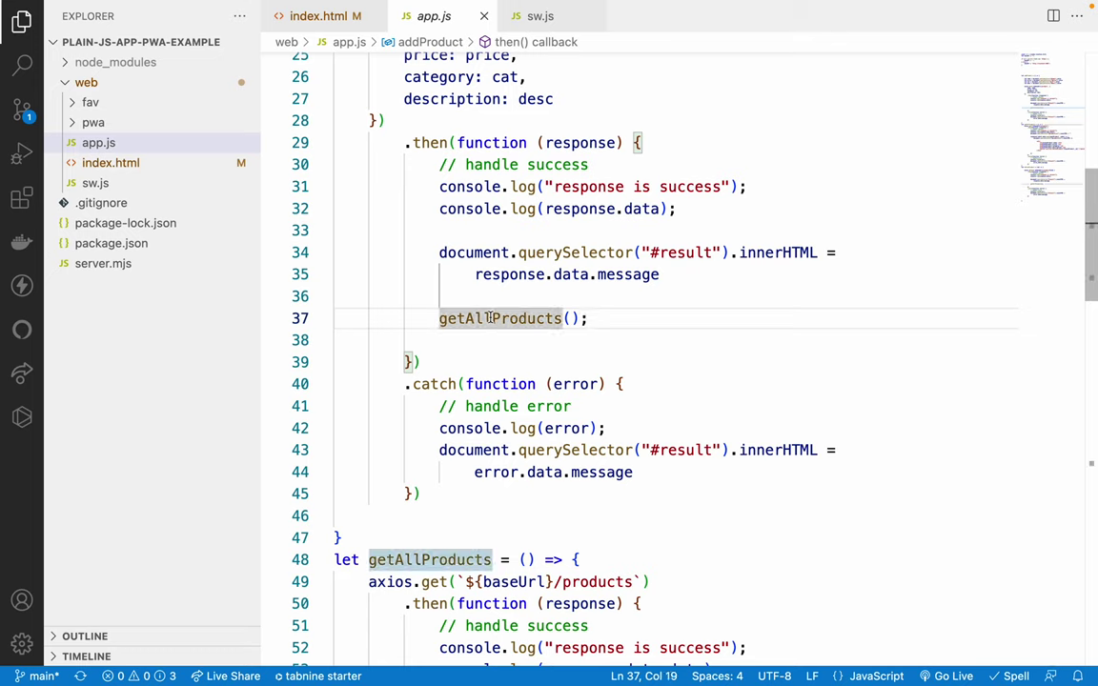
{"action": "left_click", "coordinate": [430, 320]}
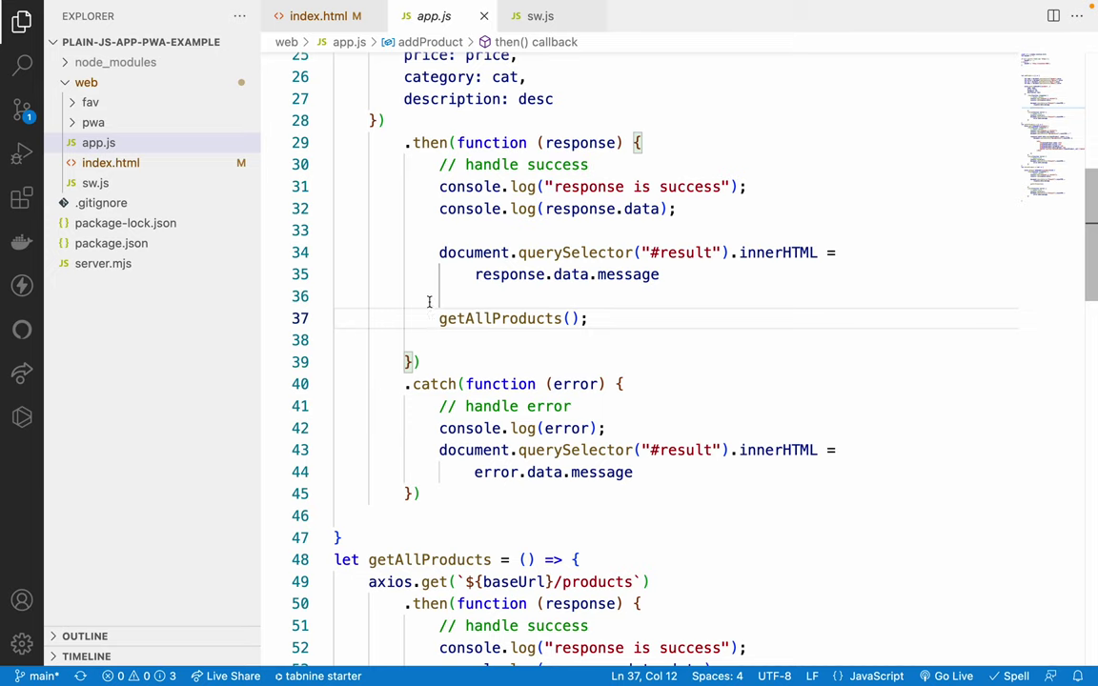
- Switch to Chrome, show the developer console for the localhost:5001 page and clear its output
{"action": "key", "text": "super+Tab"}
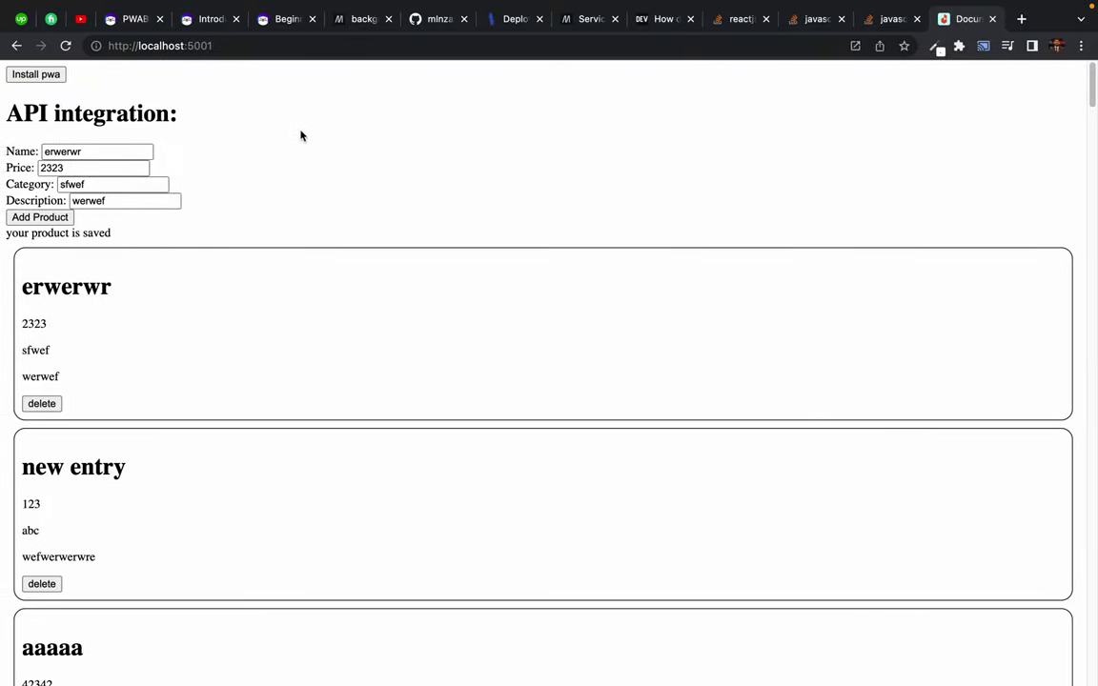
{"action": "right_click", "coordinate": [301, 128]}
{"action": "left_click", "coordinate": [336, 407]}
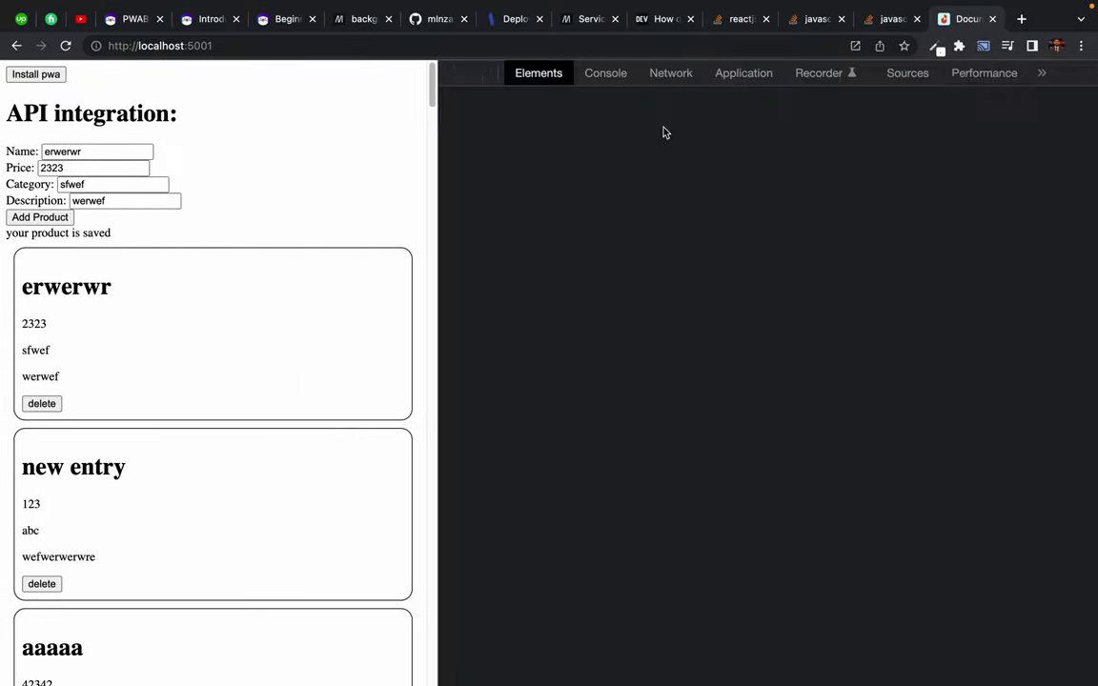
{"action": "left_click", "coordinate": [602, 75]}
{"action": "key", "text": "super+k"}
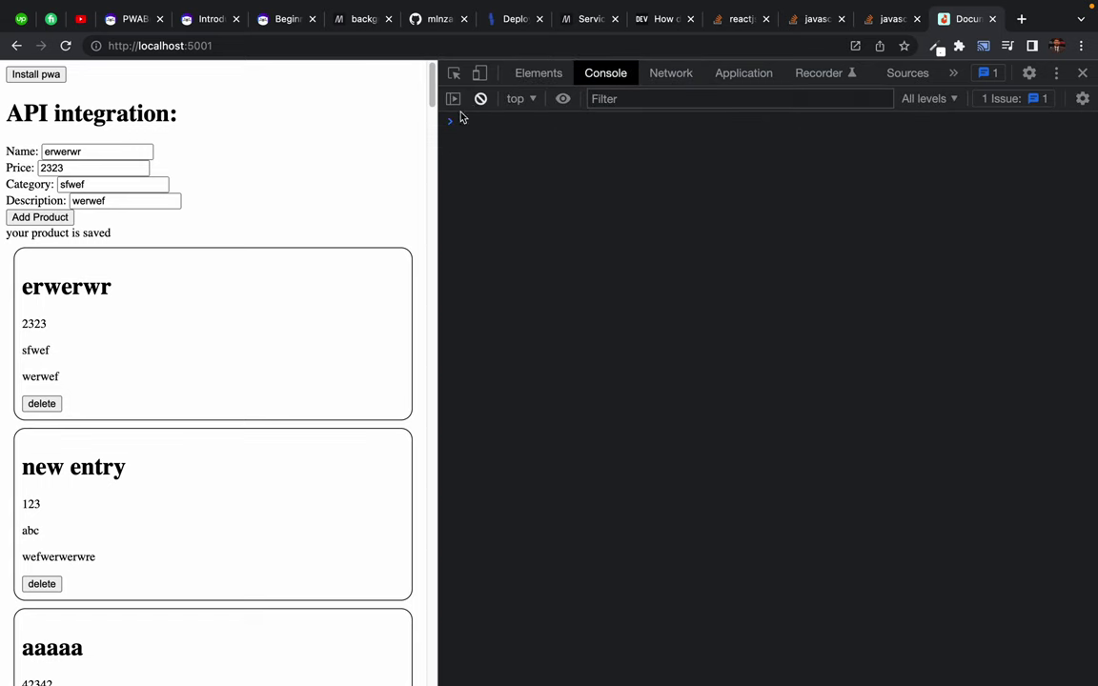
- In VS Code, go to the getAllProducts definition, insert console.log("get all product") before its axios request, and save app.js
{"action": "key", "text": "super+Tab"}
{"action": "left_click", "coordinate": [505, 340]}
{"action": "left_click", "coordinate": [506, 320]}
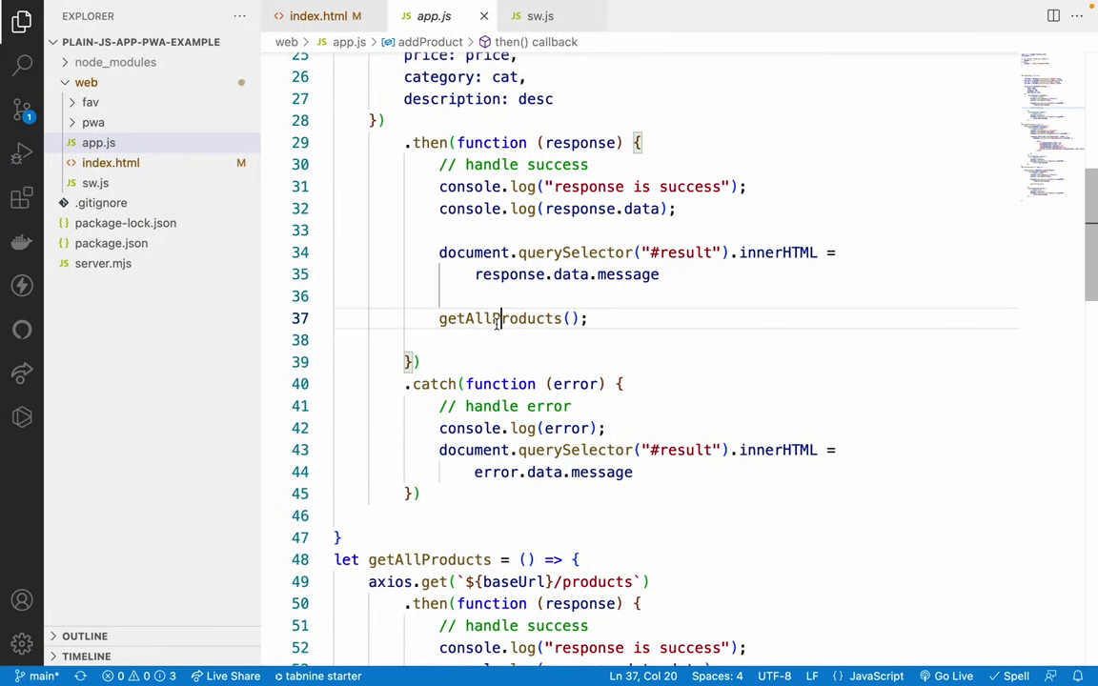
{"action": "double_click", "coordinate": [495, 320]}
{"action": "left_click", "coordinate": [495, 320], "text": "super"}
{"action": "scroll", "coordinate": [430, 512], "scroll_direction": "down", "scroll_amount": 5}
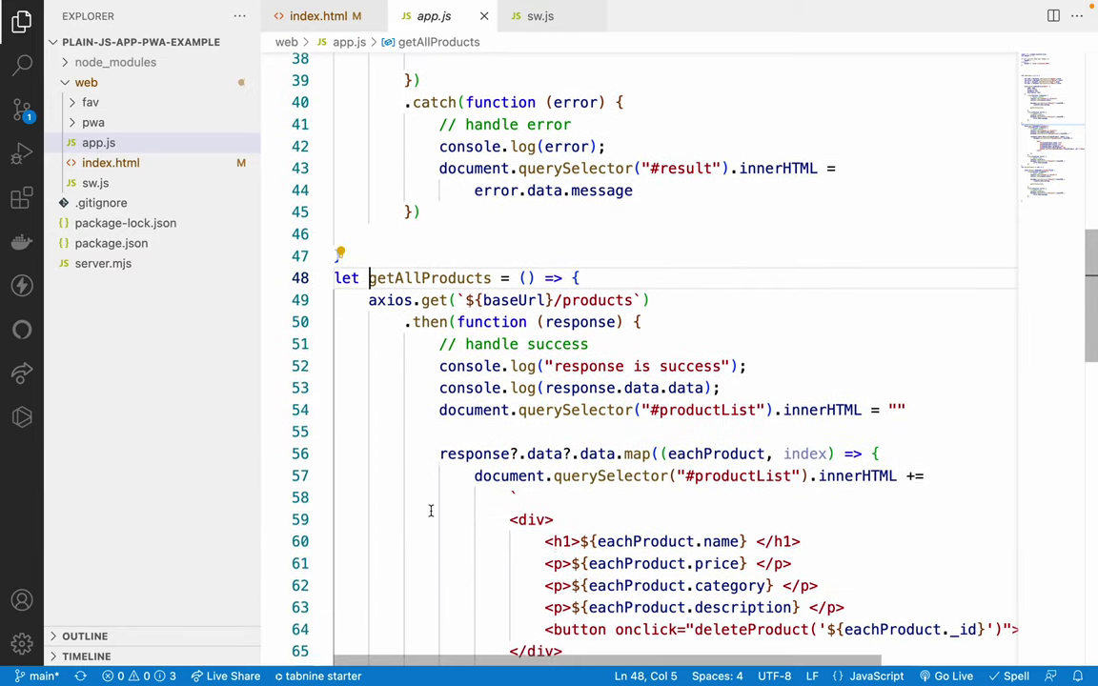
{"action": "left_click", "coordinate": [519, 315]}
{"action": "left_click", "coordinate": [585, 227]}
{"action": "key", "text": "Return"}
{"action": "key", "text": "Return"}
{"action": "type", "text": "console"}
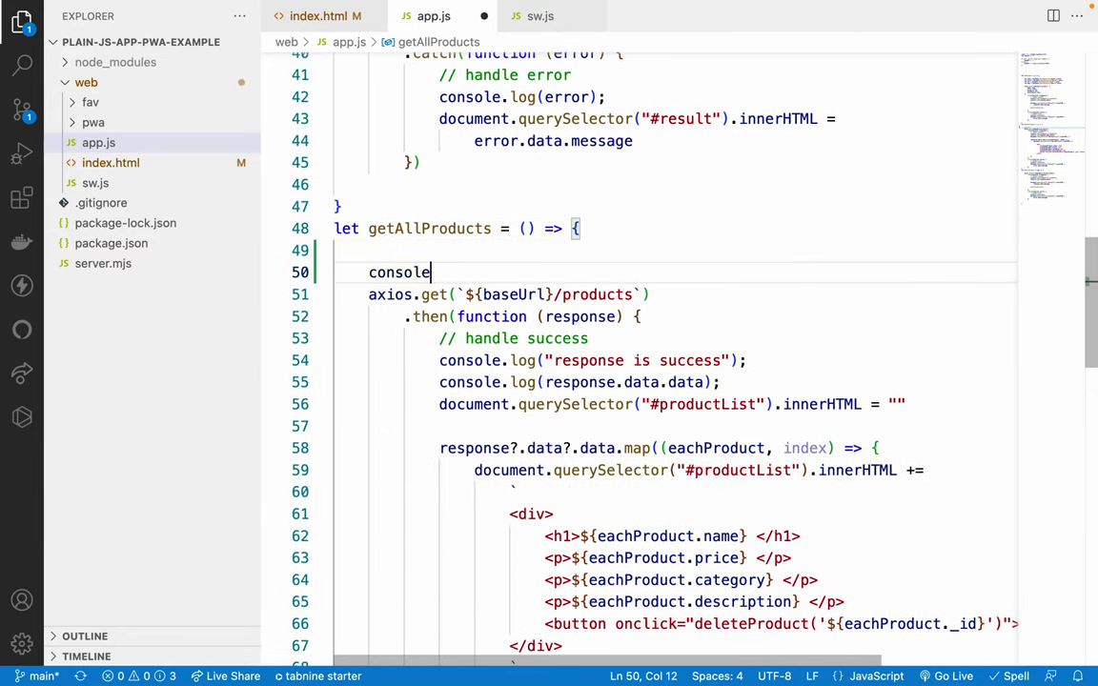
{"action": "type", "text": ".log()"}
{"action": "key", "text": "Left"}
{"action": "key", "text": "Left"}
{"action": "type", "text": "\"get all product"}
{"action": "key", "text": "ctrl+s"}
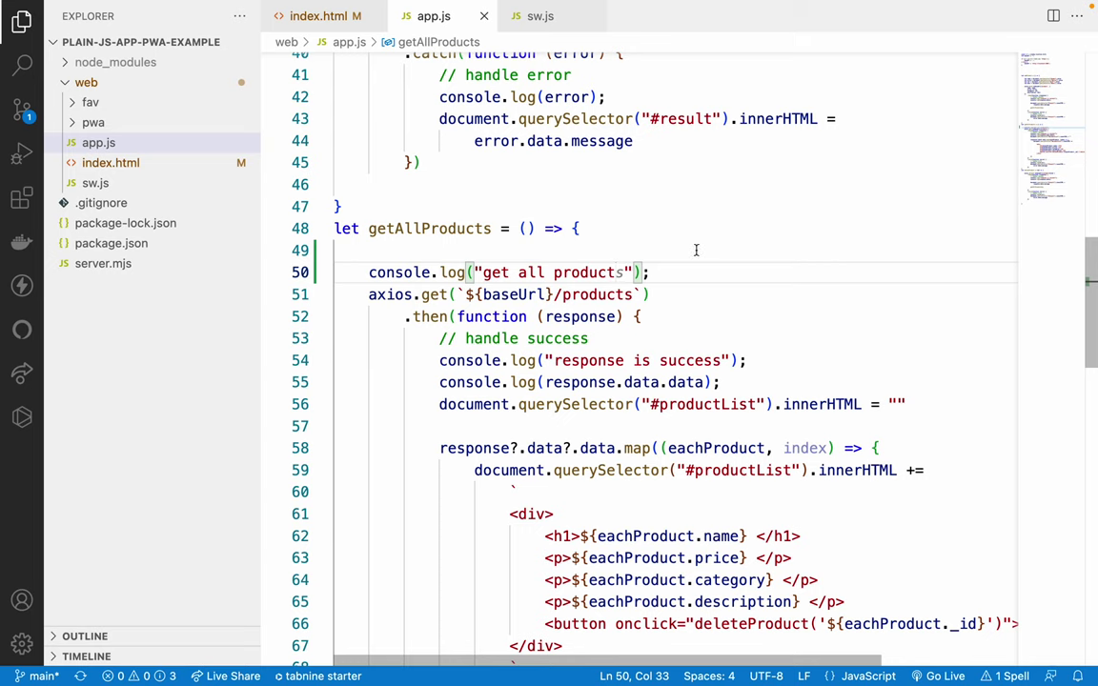
- Extend the new log message to "get all product ======>" and save app.js
{"action": "type", "text": "======"}
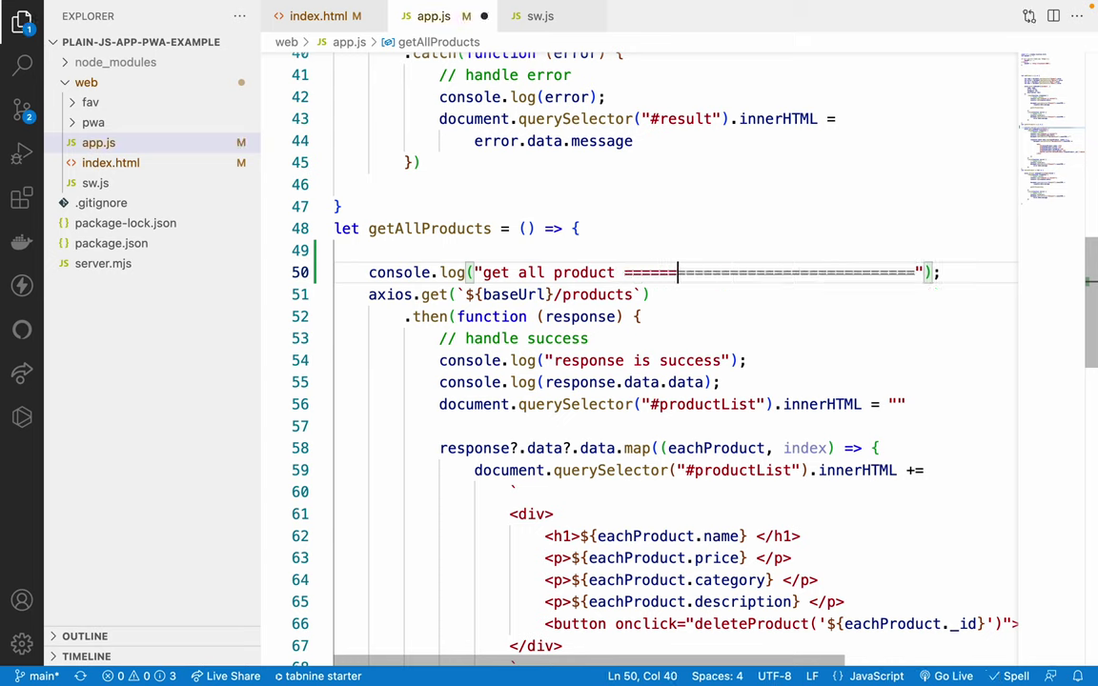
{"action": "type", "text": ">"}
{"action": "key", "text": "ctrl+s"}
{"action": "left_click", "coordinate": [755, 186]}
{"action": "left_click", "coordinate": [572, 404]}
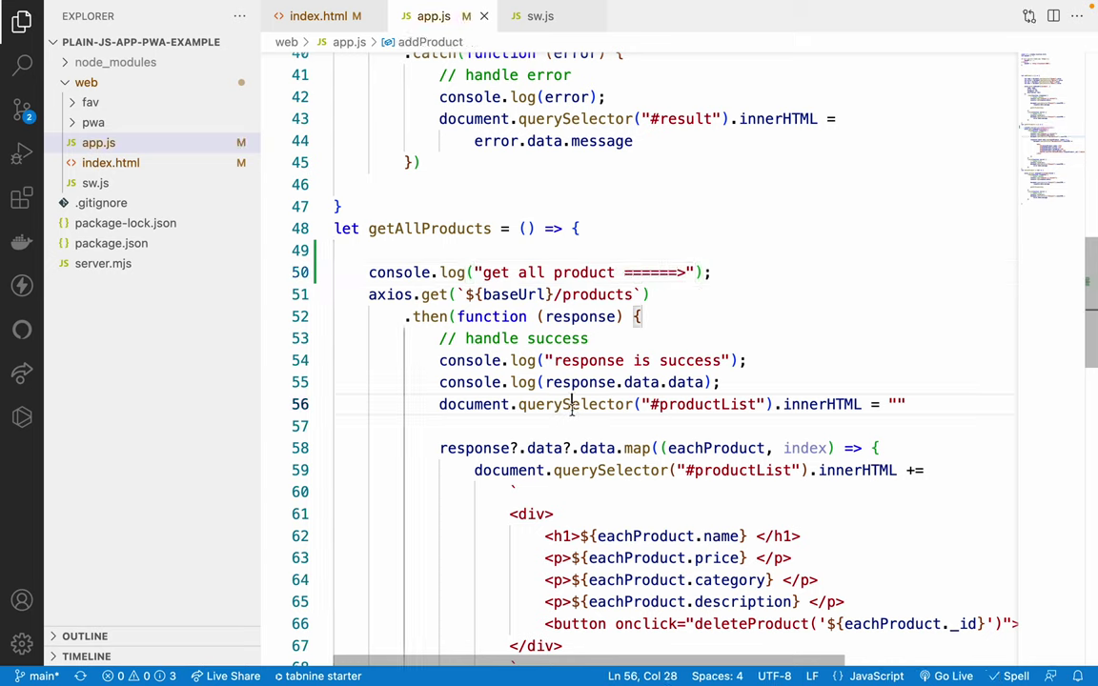
{"action": "left_click", "coordinate": [569, 382]}
{"action": "left_click", "coordinate": [577, 360]}
{"action": "key", "text": "ctrl+slash"}
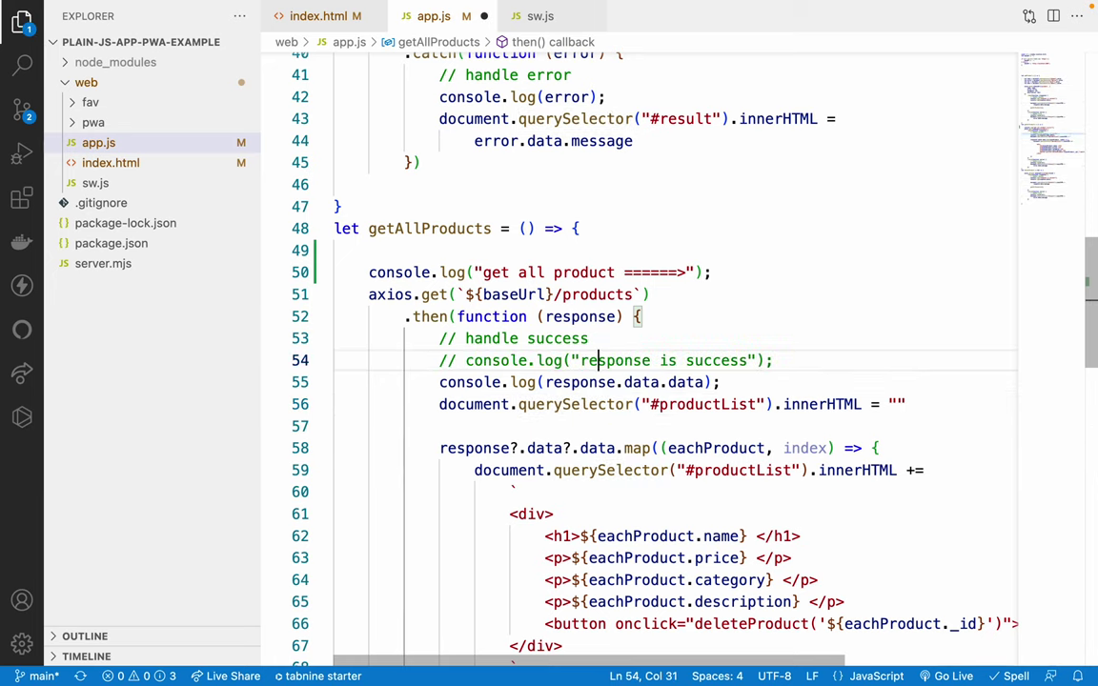
{"action": "left_click_drag", "start_coordinate": [369, 272], "coordinate": [467, 273]}
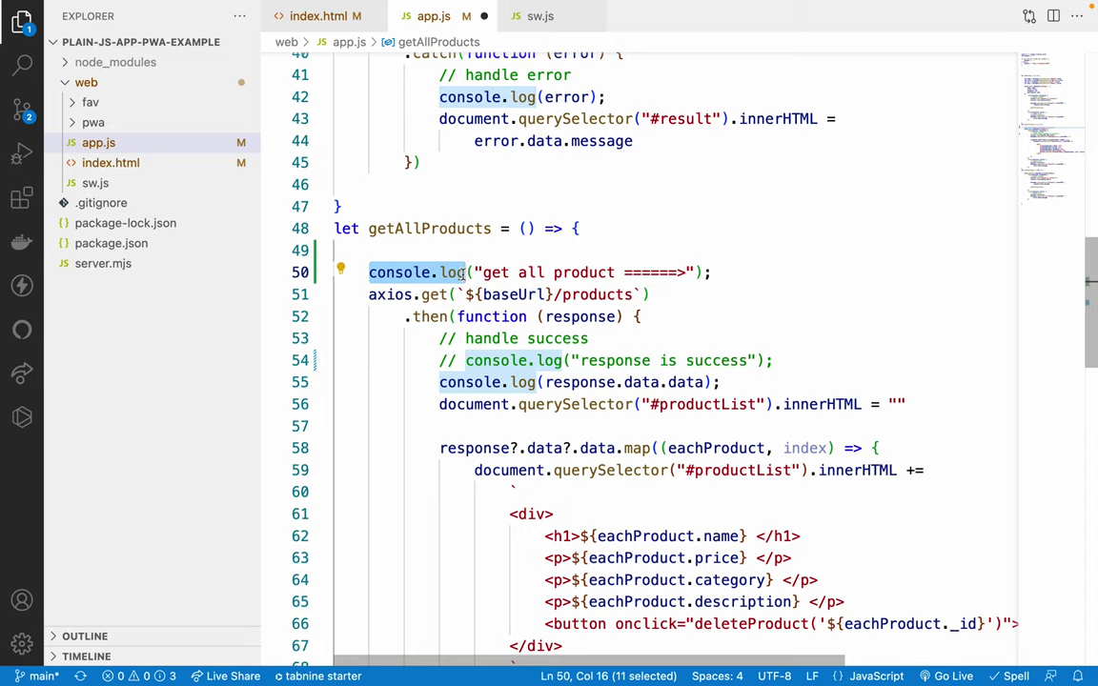
{"action": "left_click", "coordinate": [507, 362]}
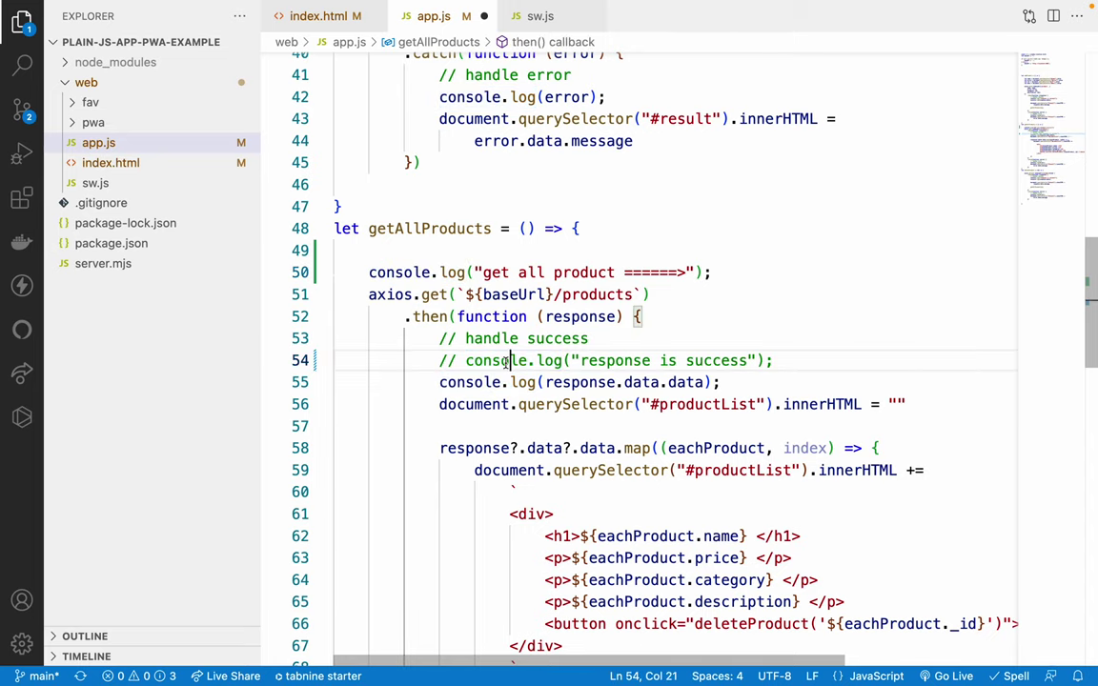
{"action": "key", "text": "ctrl+slash"}
- Switch to Chrome, hard-reload the localhost:5001 page and clear the developer console
{"action": "key", "text": "super+Tab"}
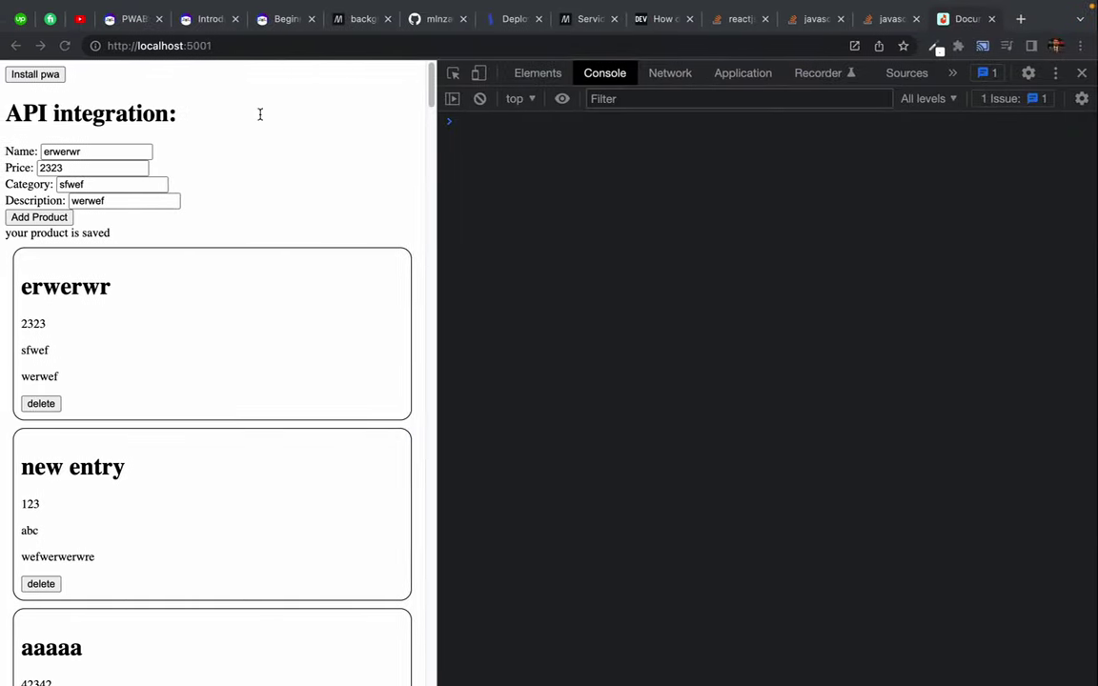
{"action": "right_click", "coordinate": [64, 44]}
{"action": "left_click", "coordinate": [86, 117]}
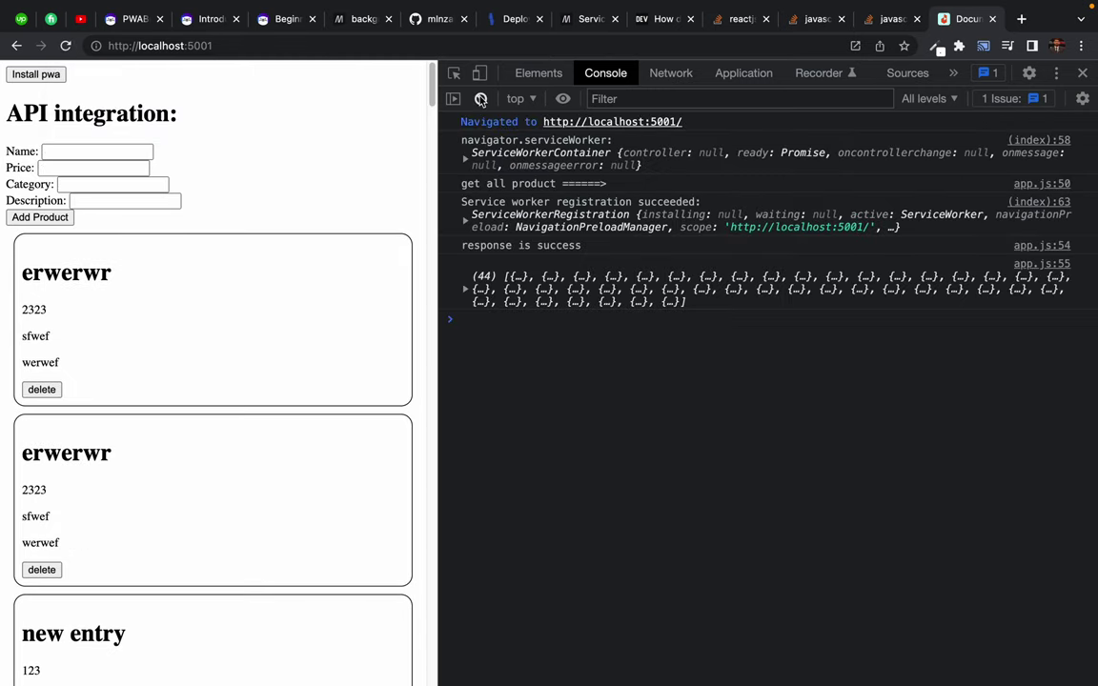
{"action": "left_click", "coordinate": [482, 99]}
- Add a product named erwew with price 3424, category werwr and description wrwerwer
{"action": "left_click", "coordinate": [80, 149]}
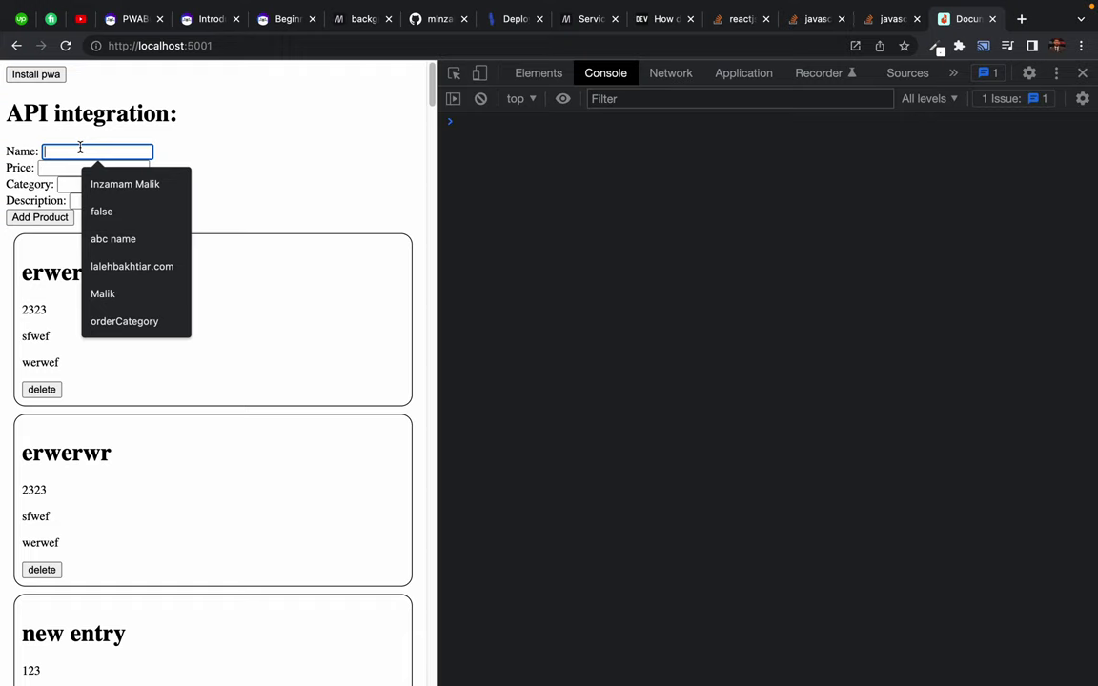
{"action": "type", "text": "erwew"}
{"action": "key", "text": "Tab"}
{"action": "type", "text": "3424"}
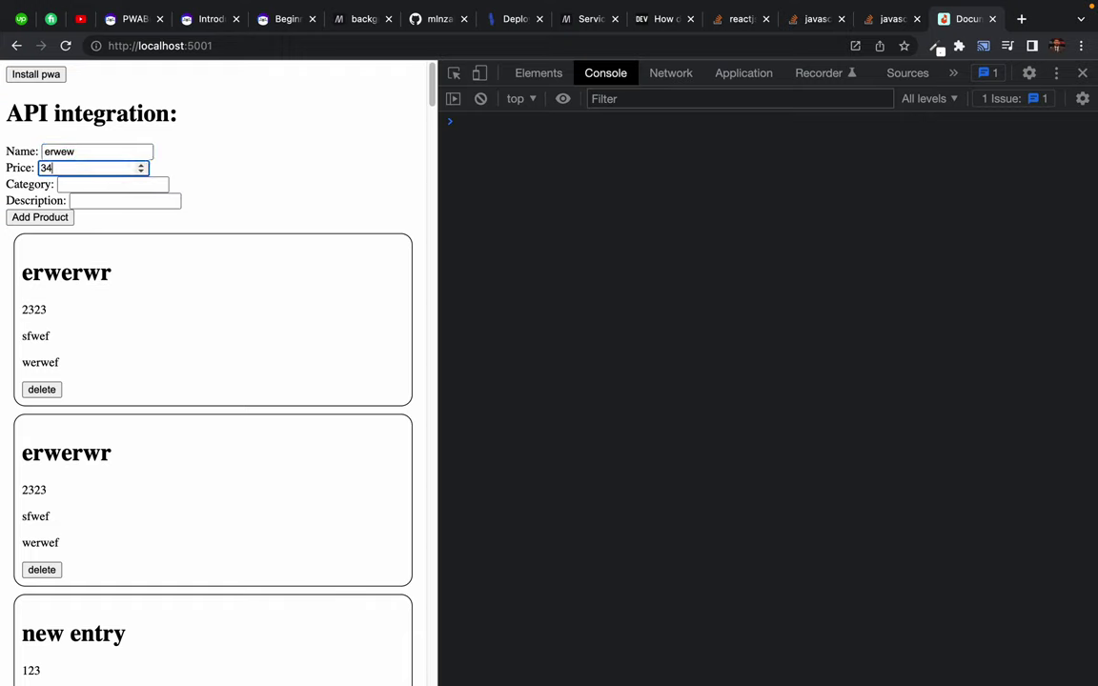
{"action": "left_click", "coordinate": [78, 185]}
{"action": "type", "text": "werwr"}
{"action": "key", "text": "Tab"}
{"action": "type", "text": "wrwerwer"}
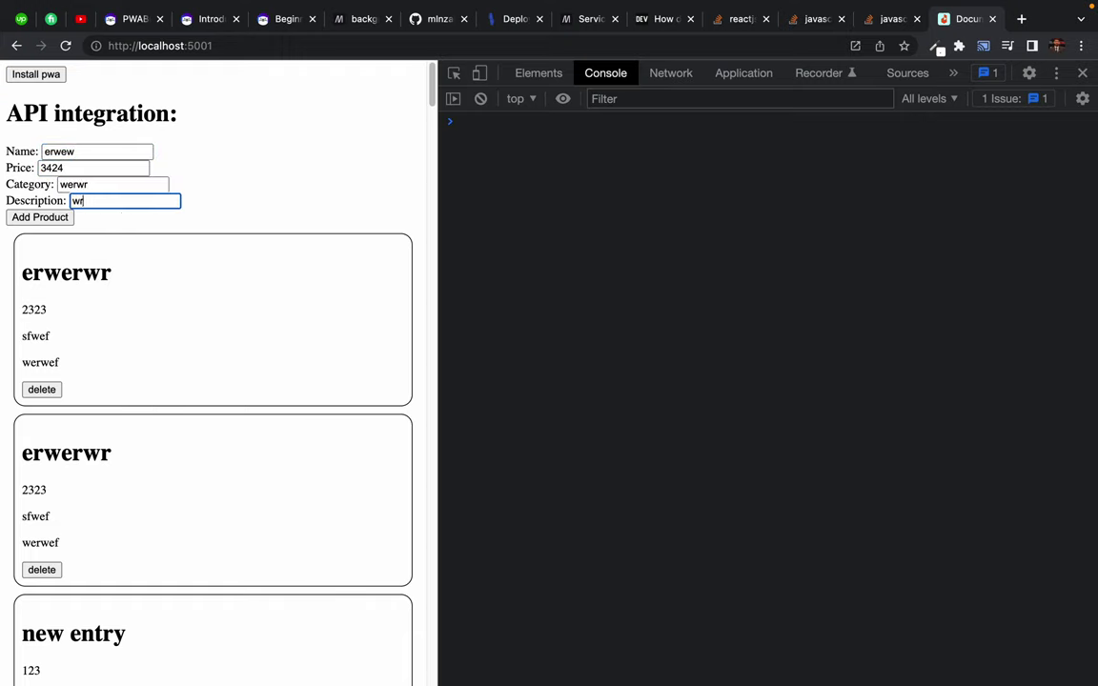
{"action": "left_click", "coordinate": [56, 219]}
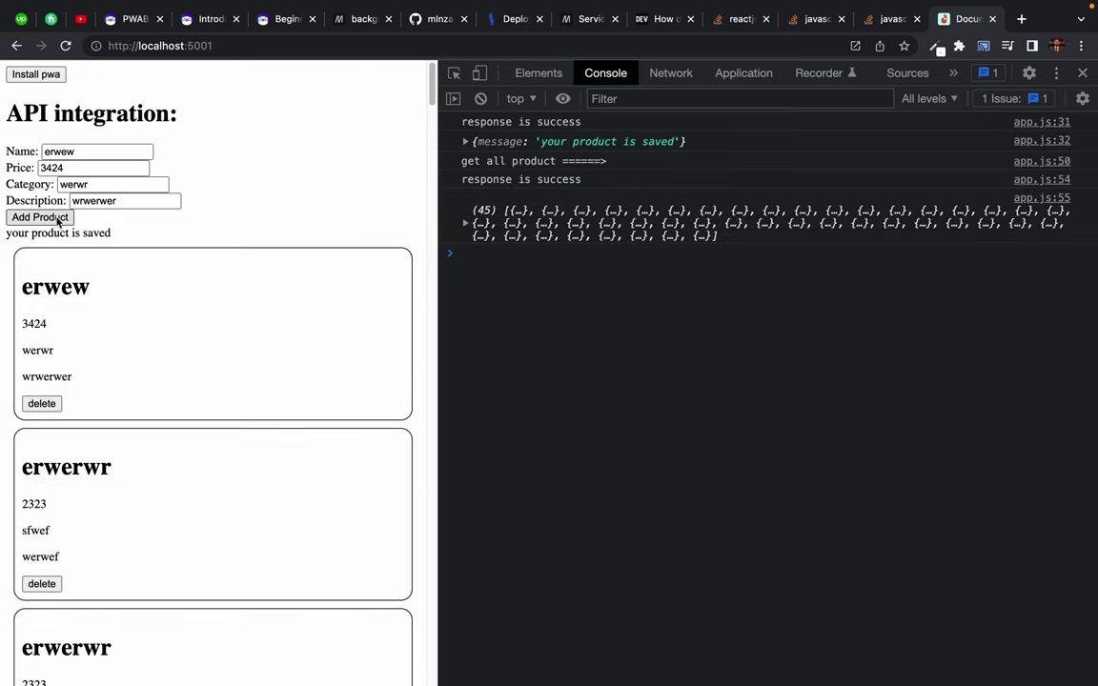
- Change the product name to qqqqqqqq and add that product twice with the other fields kept
{"action": "double_click", "coordinate": [53, 152]}
{"action": "type", "text": "qqqqqqqq"}
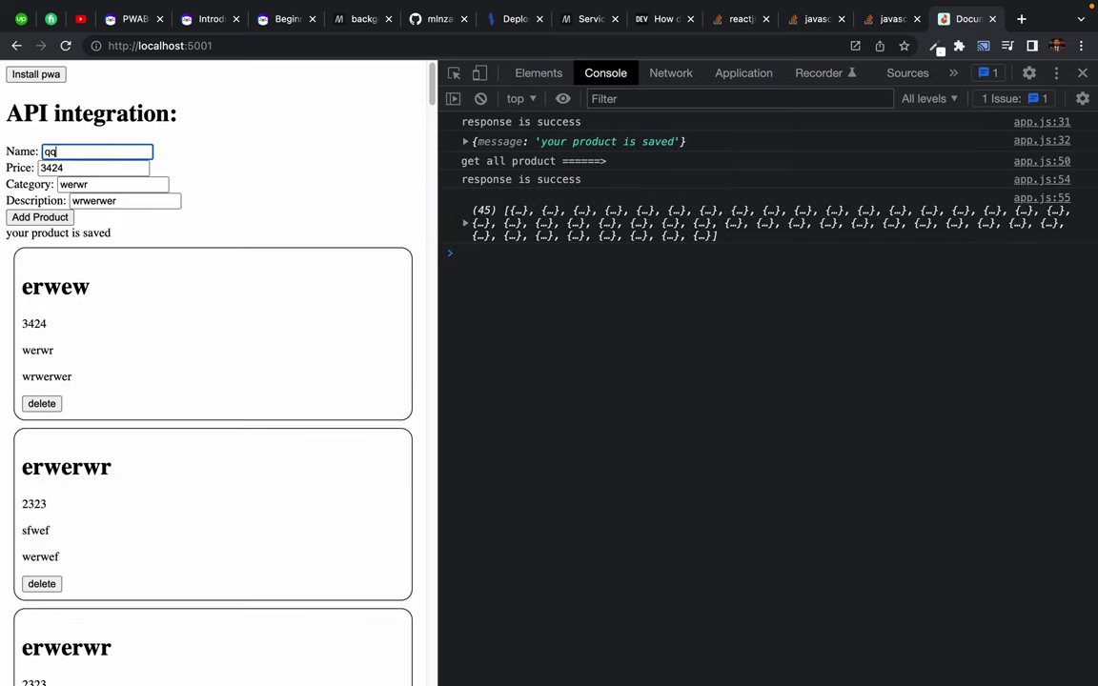
{"action": "left_click", "coordinate": [46, 220]}
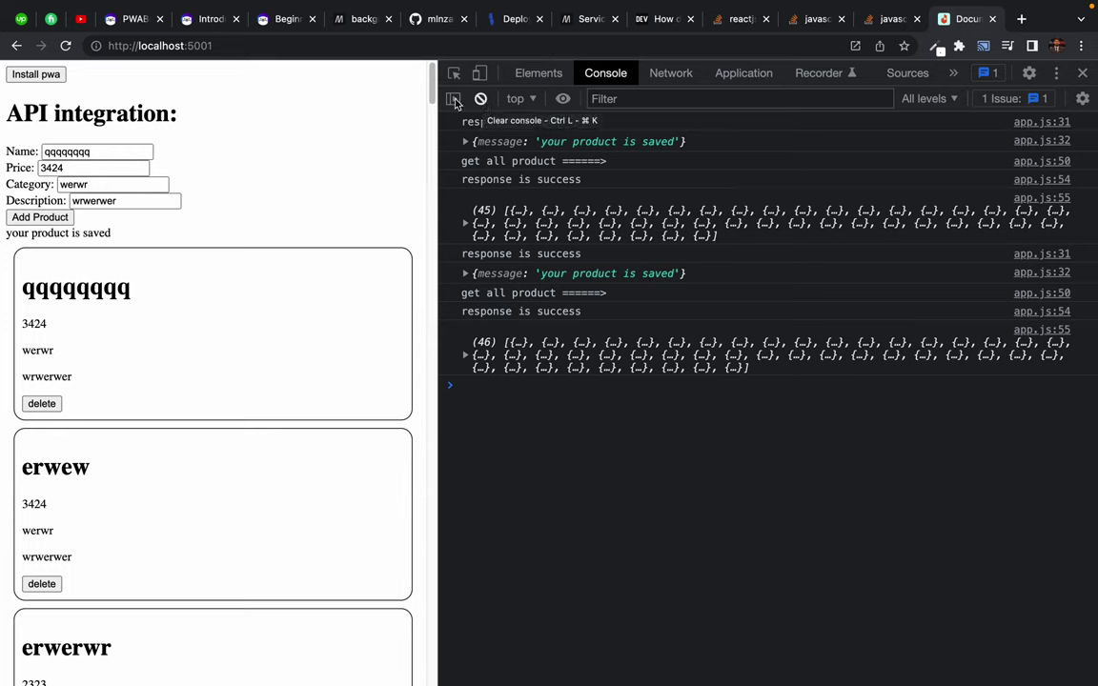
{"action": "left_click", "coordinate": [47, 218]}
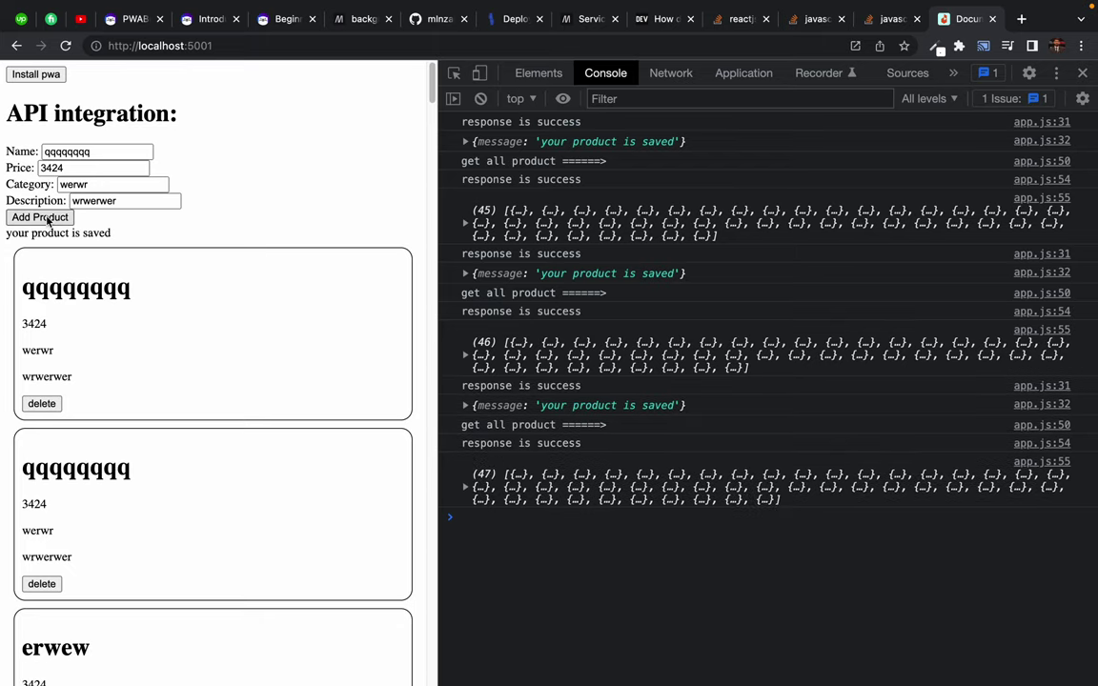
- Clear the console, hard-reload the page and try the custom Install pwa button
{"action": "left_click", "coordinate": [481, 98]}
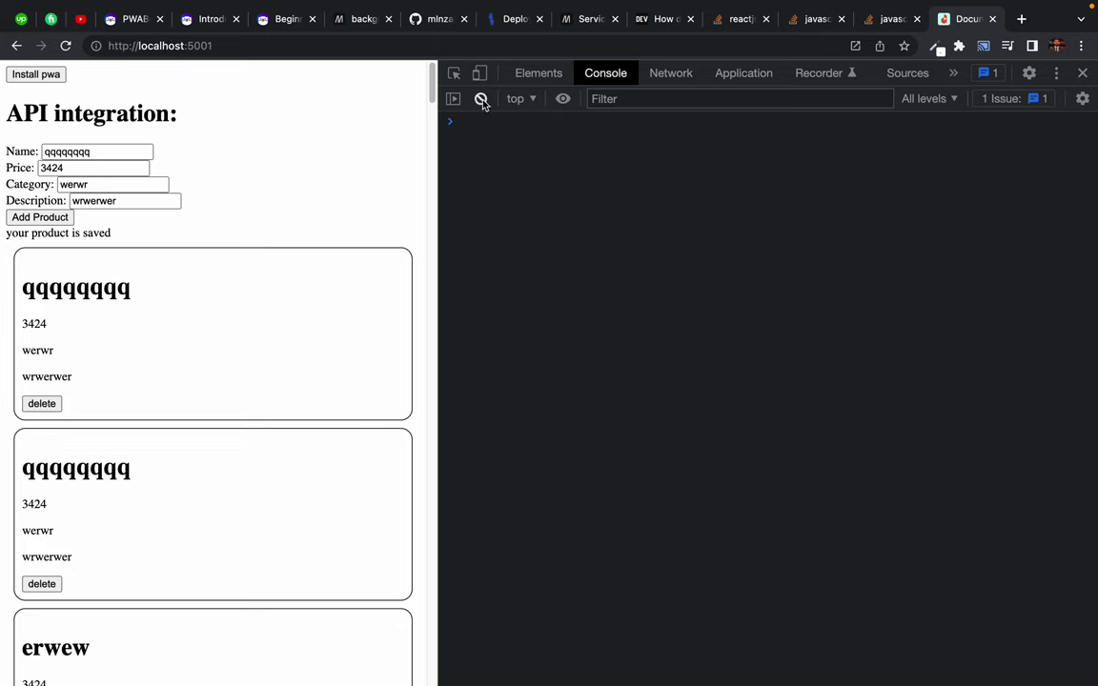
{"action": "right_click", "coordinate": [64, 46]}
{"action": "left_click", "coordinate": [95, 113]}
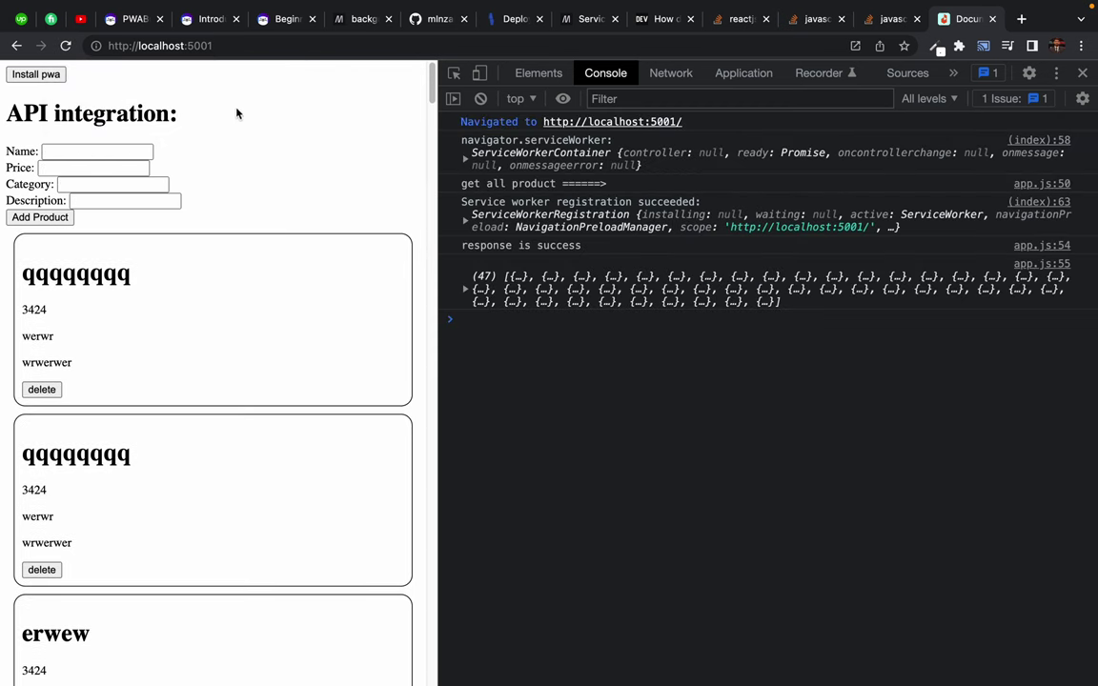
{"action": "left_click", "coordinate": [36, 74]}
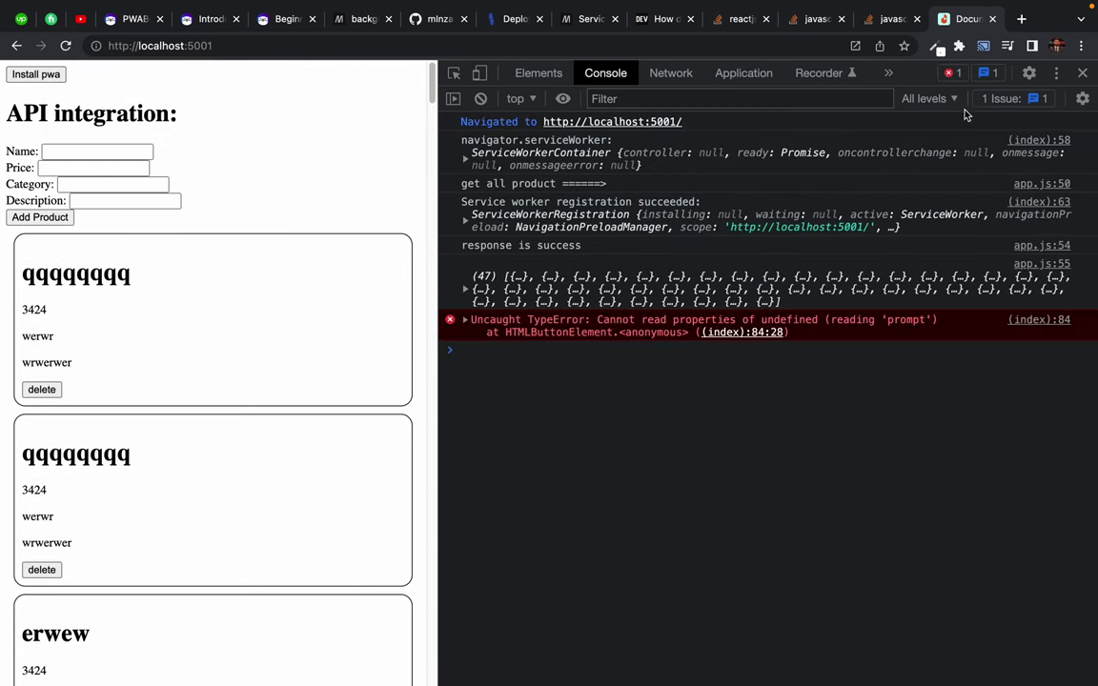
- Open the page in the installed daraz app, reload it there and clear its console
{"action": "left_click", "coordinate": [856, 47]}
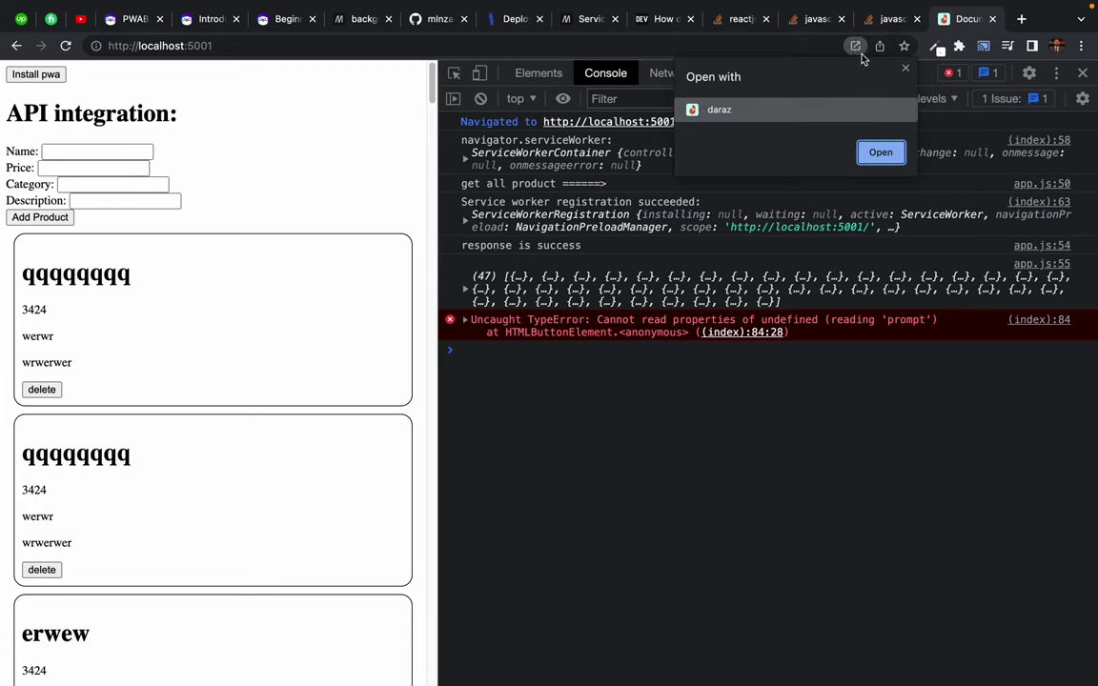
{"action": "double_click", "coordinate": [722, 112]}
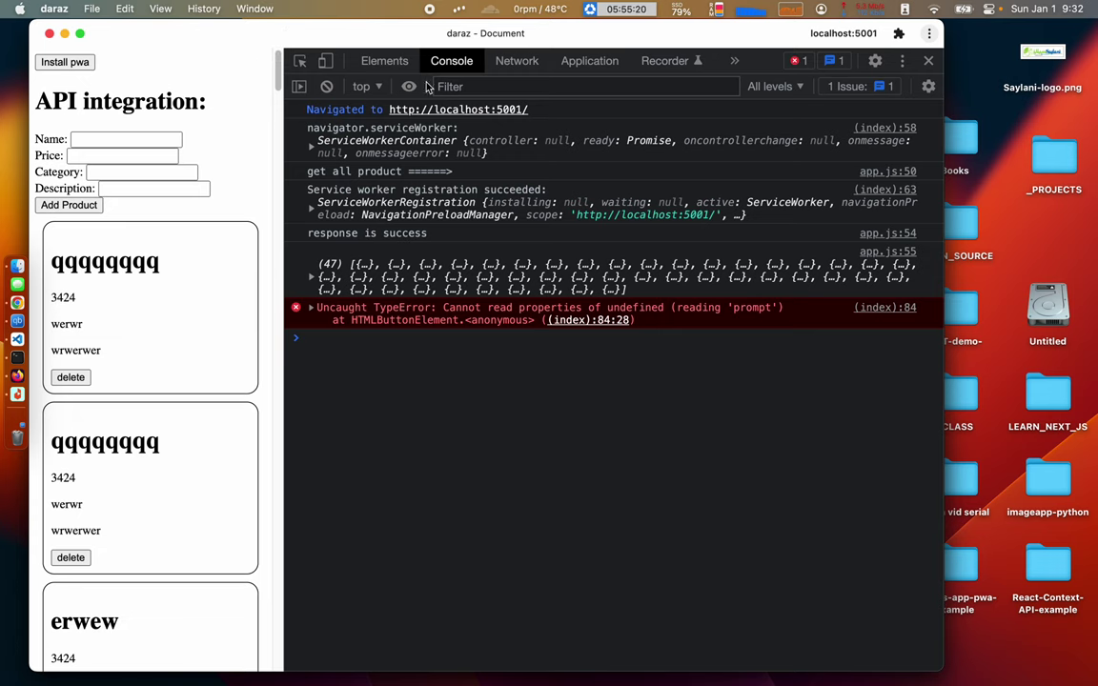
{"action": "left_click", "coordinate": [326, 86]}
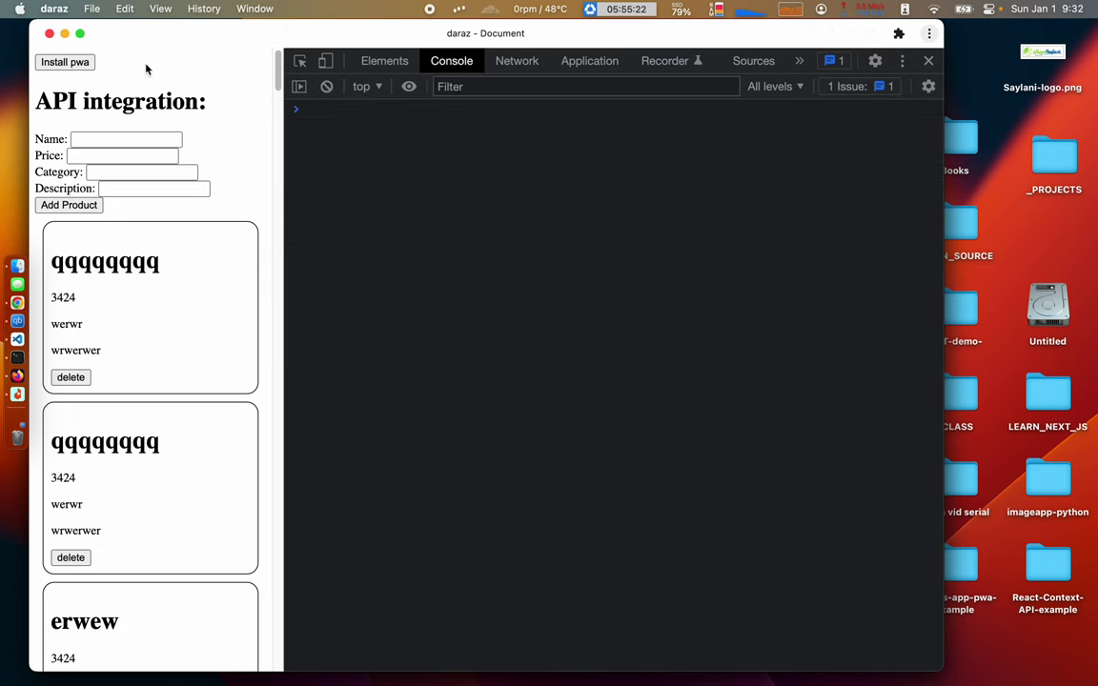
{"action": "key", "text": "super+r"}
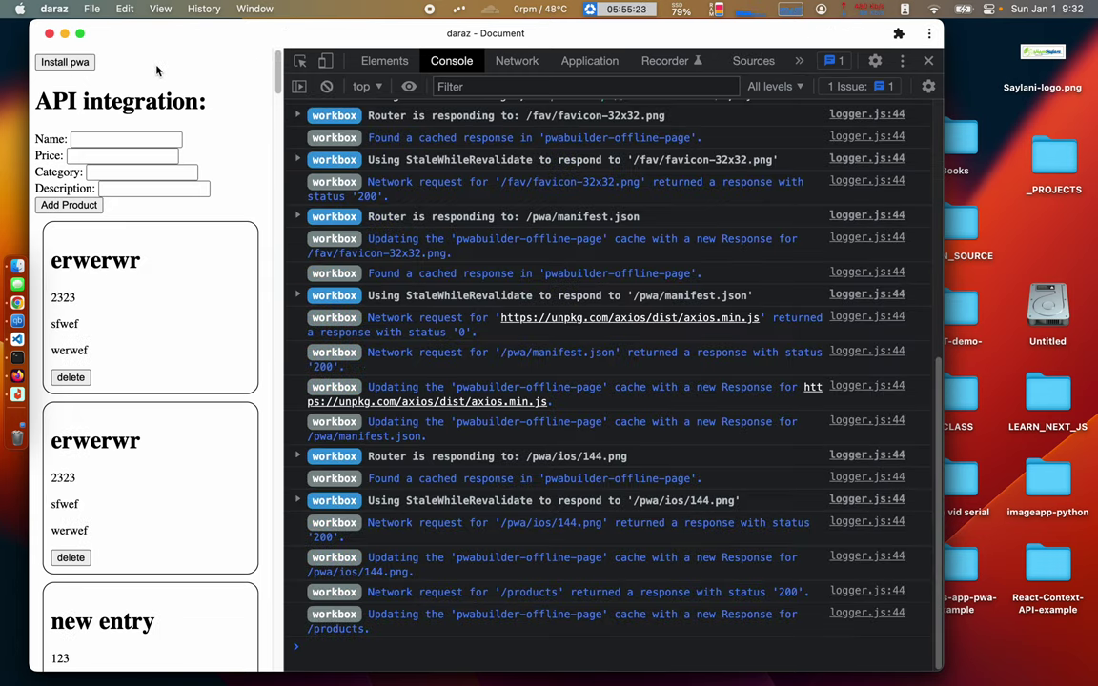
{"action": "left_click", "coordinate": [326, 86]}
- In the daraz app, add a product named aaaaa with price 3424, category sdffwe and description wefwef, and check the product list
{"action": "left_click", "coordinate": [95, 138]}
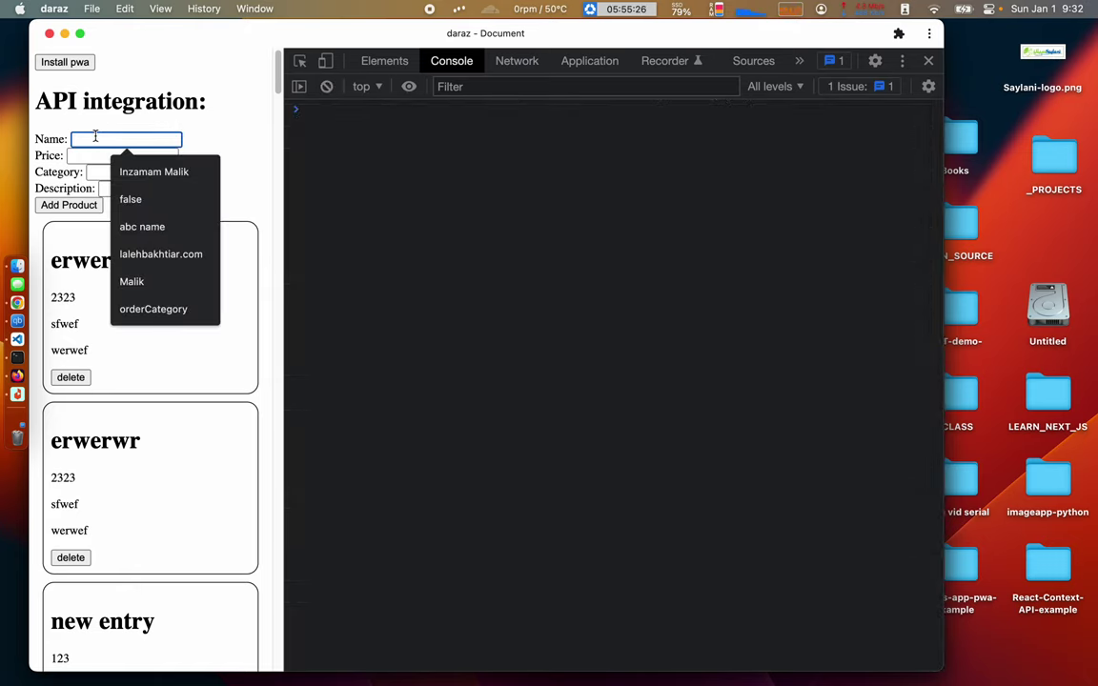
{"action": "type", "text": "aaaaa"}
{"action": "key", "text": "Tab"}
{"action": "type", "text": "3"}
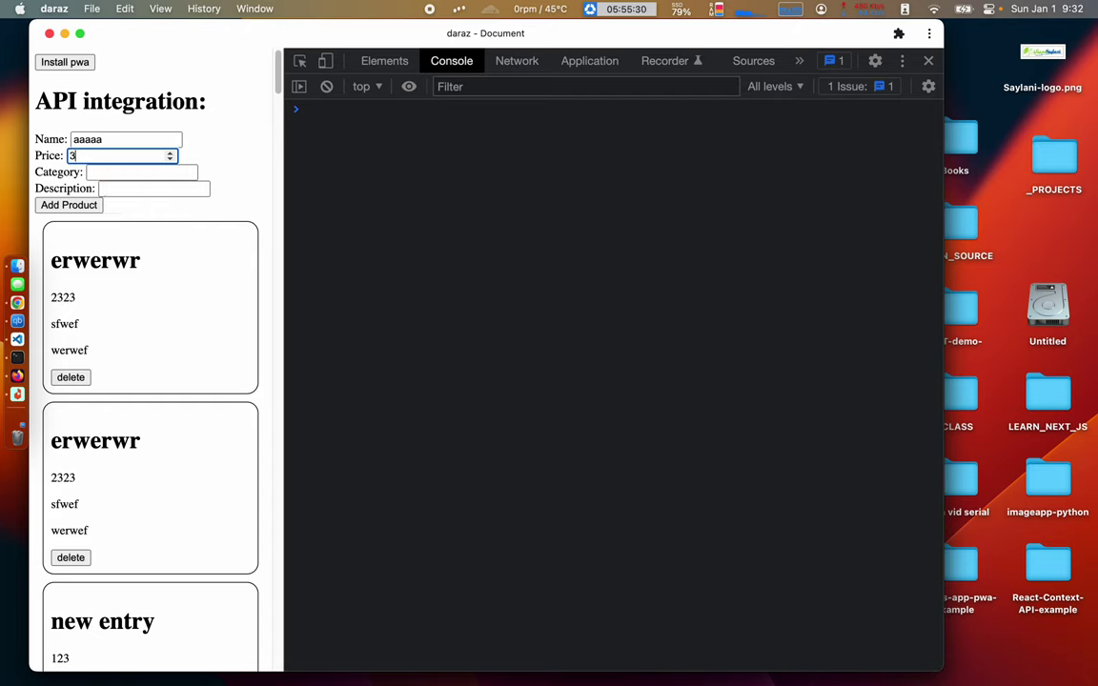
{"action": "key", "text": "Tab"}
{"action": "type", "text": "sdffwe"}
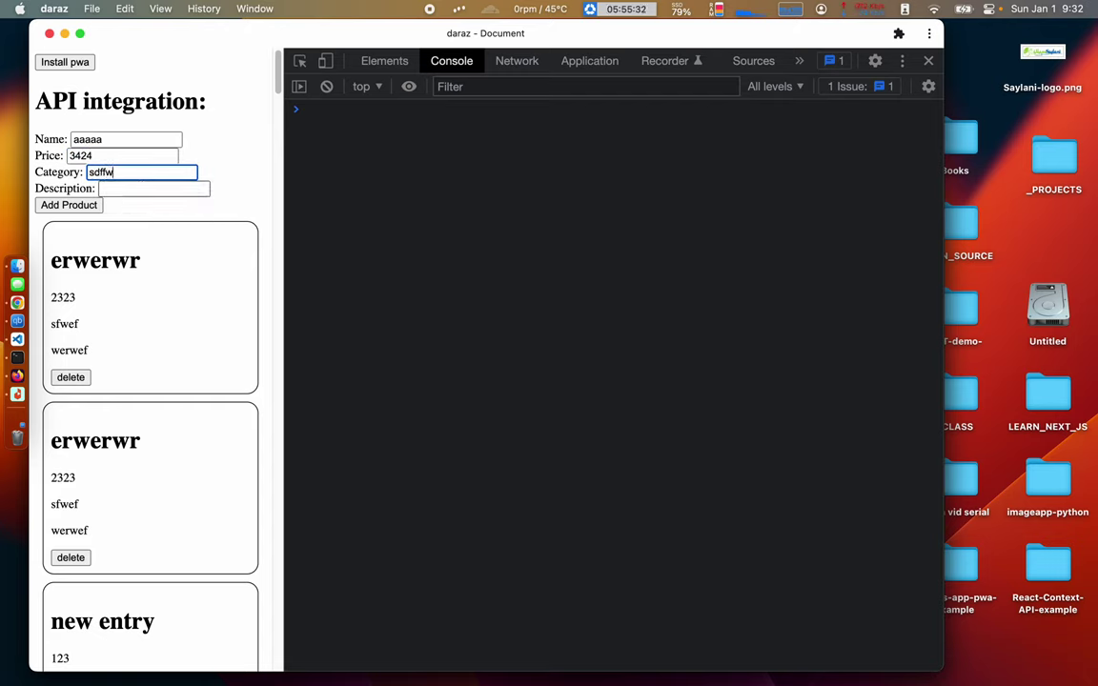
{"action": "left_click", "coordinate": [108, 187]}
{"action": "type", "text": "wefwef"}
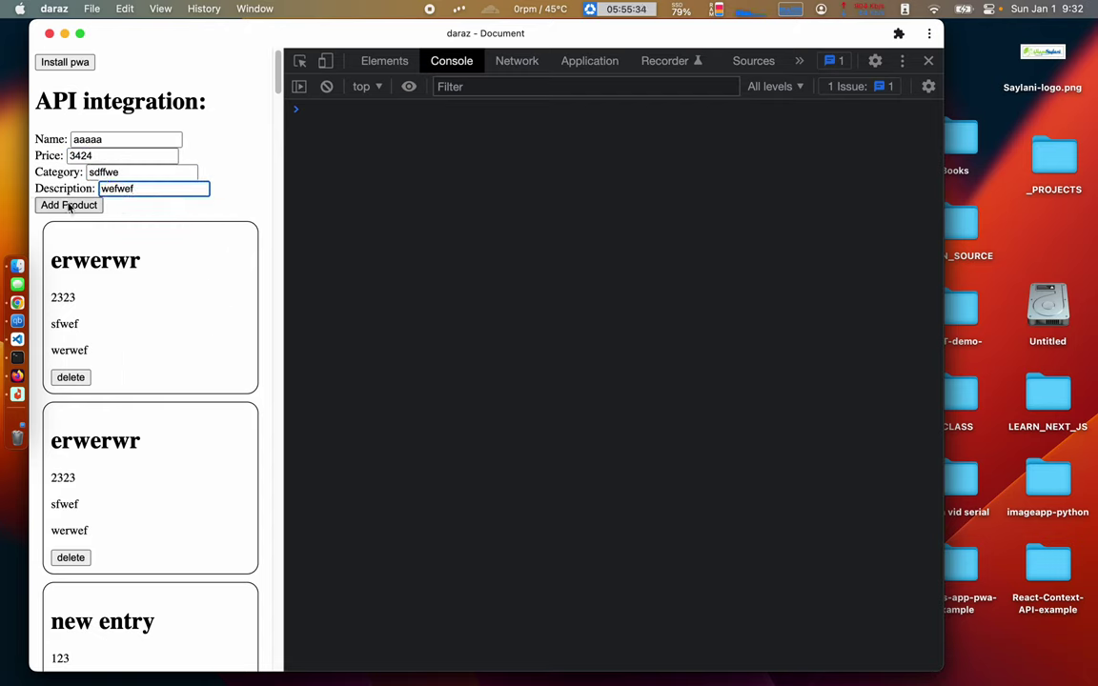
{"action": "left_click", "coordinate": [69, 206]}
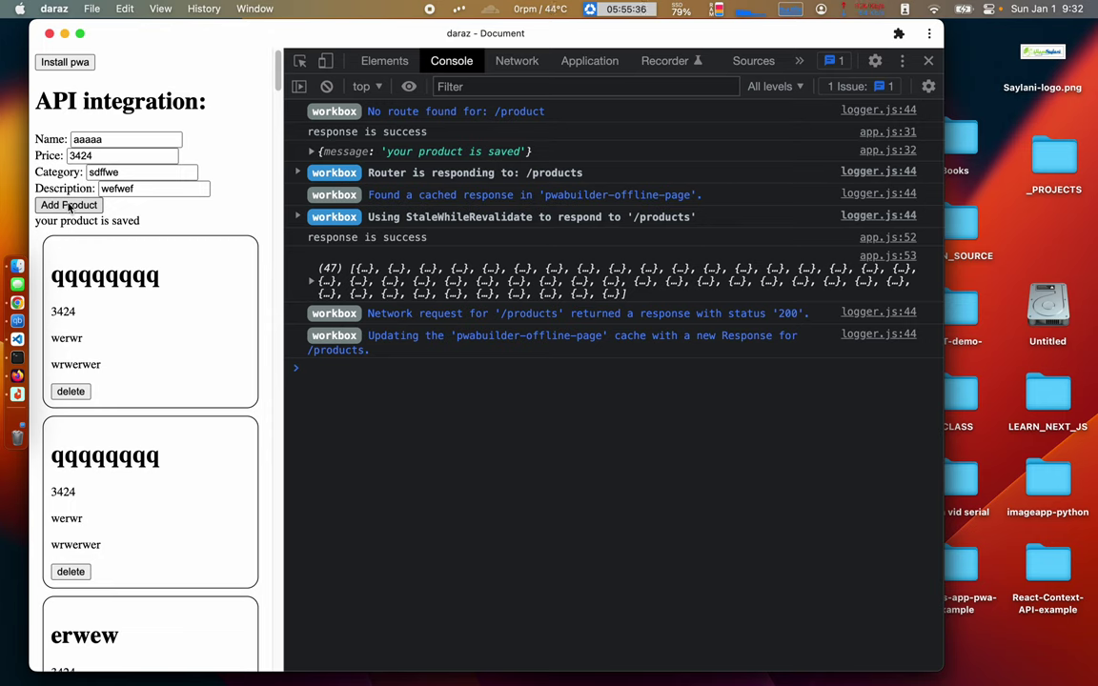
{"action": "scroll", "coordinate": [134, 387], "scroll_direction": "down", "scroll_amount": 2}
{"action": "scroll", "coordinate": [134, 387], "scroll_direction": "up", "scroll_amount": 2}
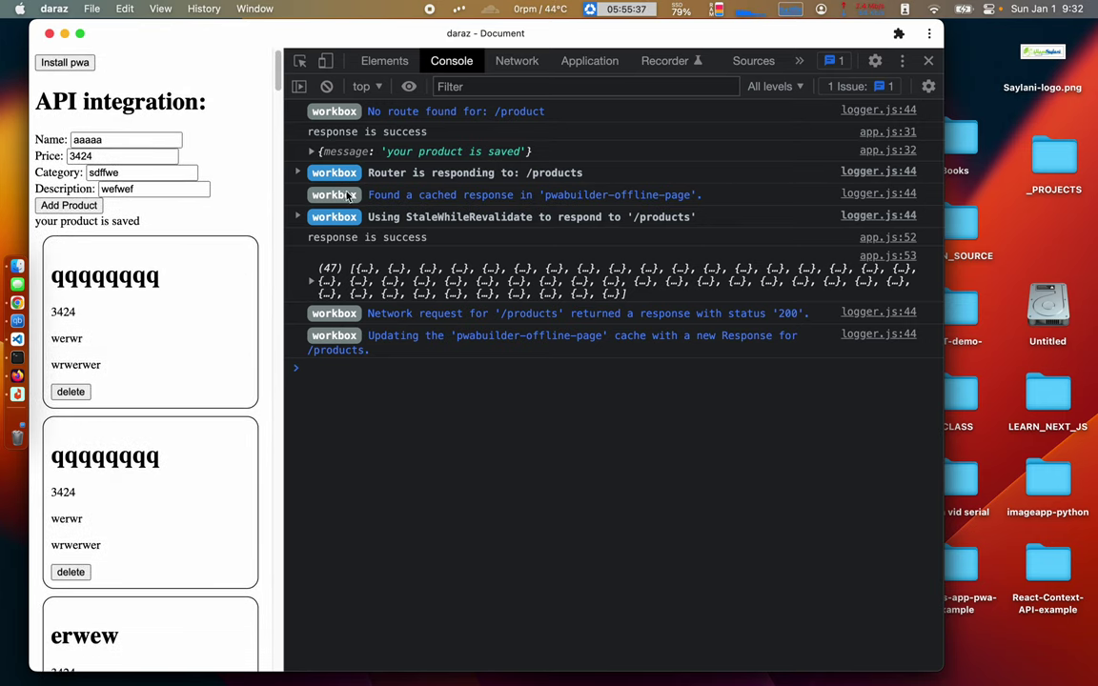
- Clear the console, add the aaaaa product again and expand the product array logged in the console
{"action": "left_click", "coordinate": [325, 86]}
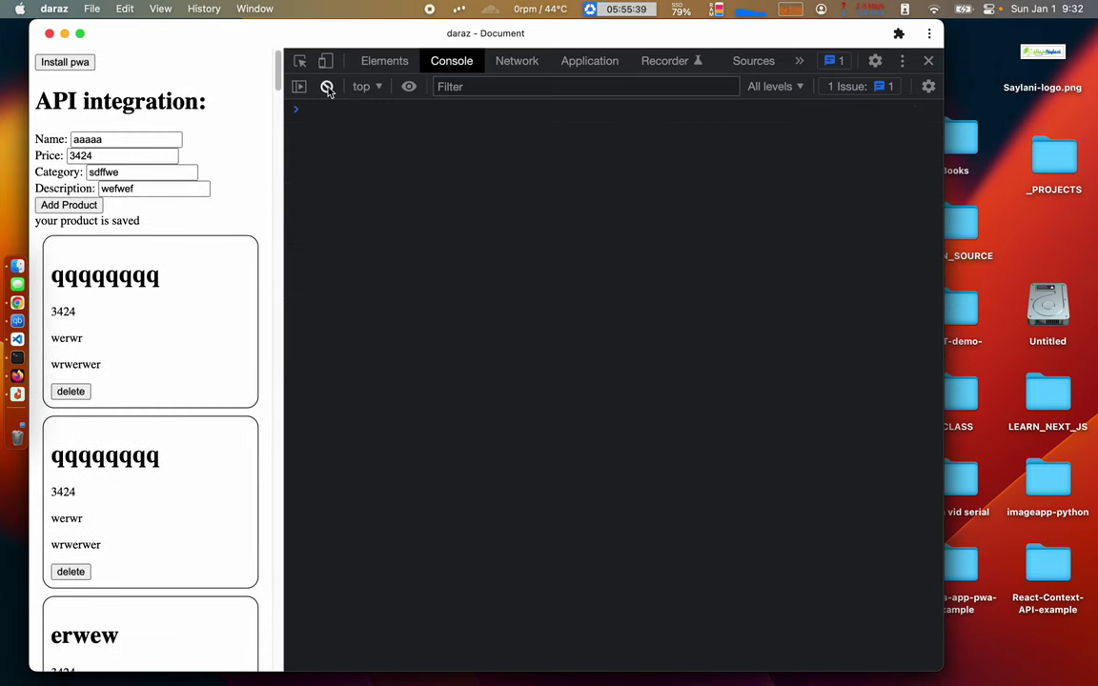
{"action": "left_click", "coordinate": [73, 209]}
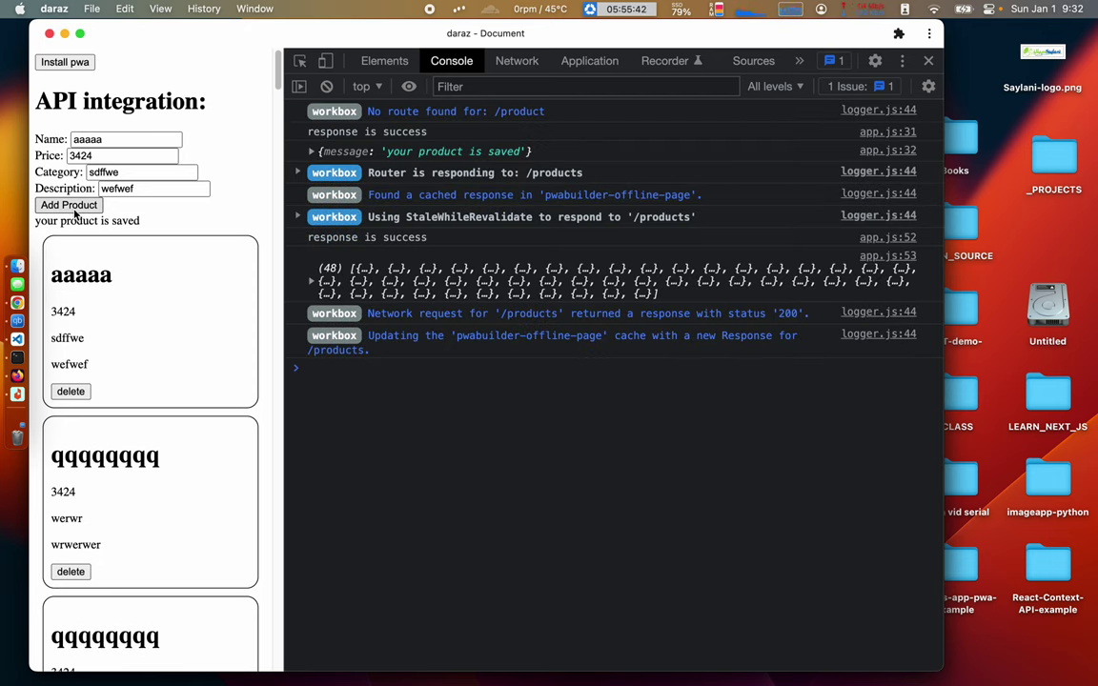
{"action": "scroll", "coordinate": [155, 357], "scroll_direction": "up", "scroll_amount": 2}
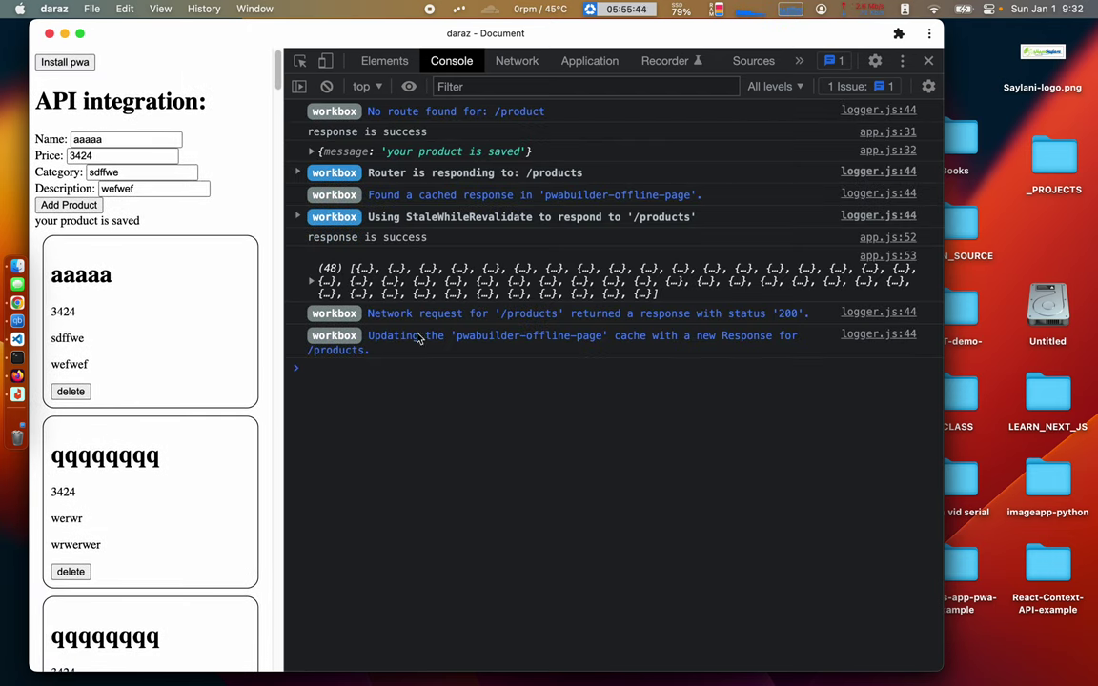
{"action": "left_click", "coordinate": [313, 284]}
{"action": "scroll", "coordinate": [403, 433], "scroll_direction": "down", "scroll_amount": 2}
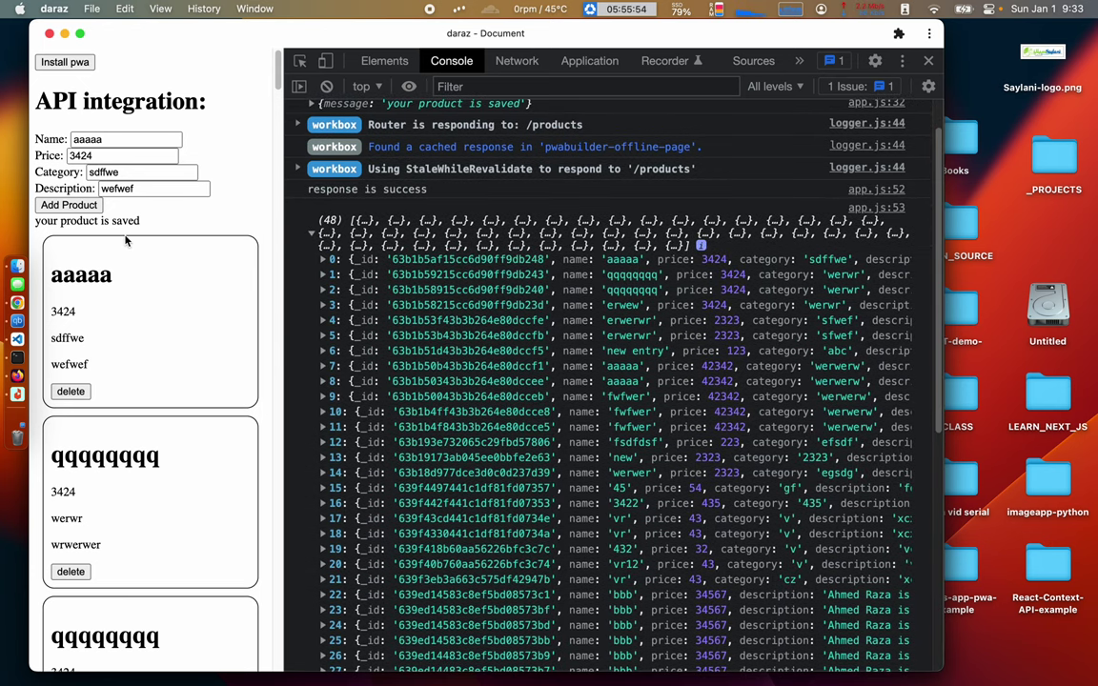
- Change the product name to zzzzzzzz, clear the console and add the product
{"action": "double_click", "coordinate": [114, 139]}
{"action": "type", "text": "zzzzzzzz"}
{"action": "left_click", "coordinate": [326, 86]}
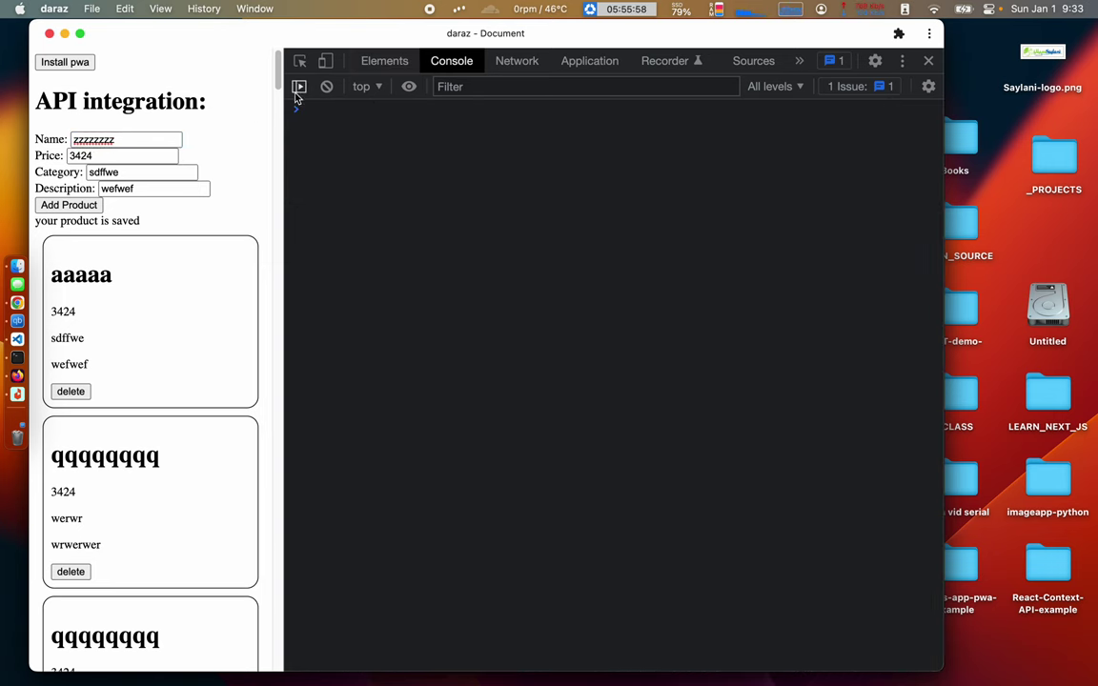
{"action": "left_click", "coordinate": [68, 208]}
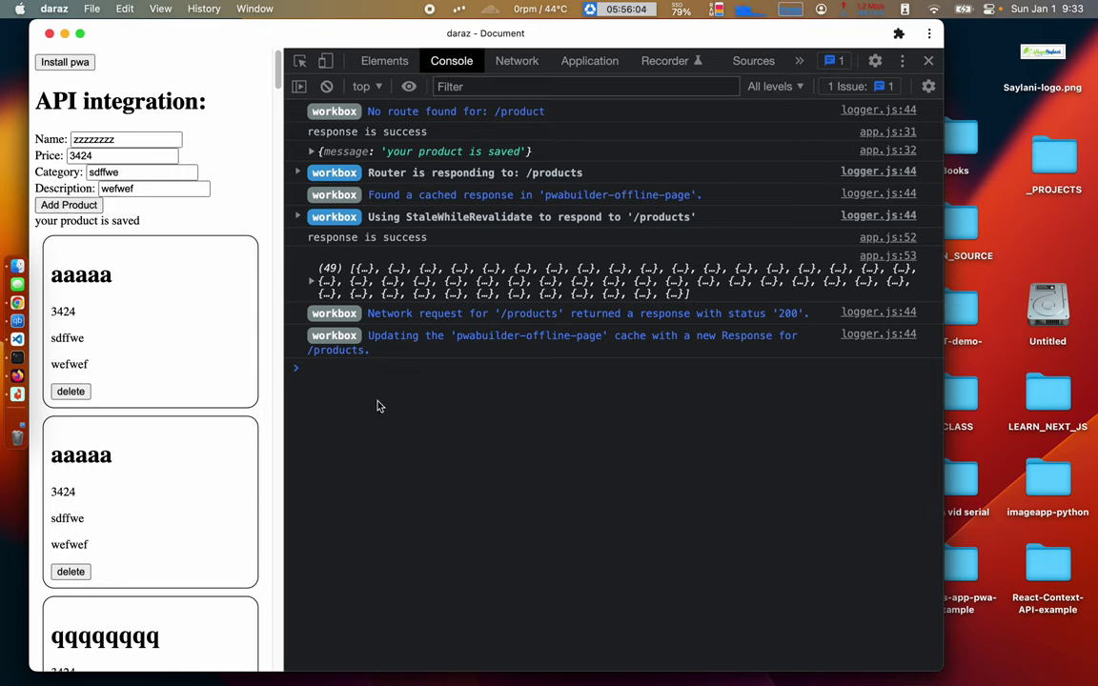
- Show the network requests, clear their log and add the zzzzzzzz product again
{"action": "left_click", "coordinate": [510, 61]}
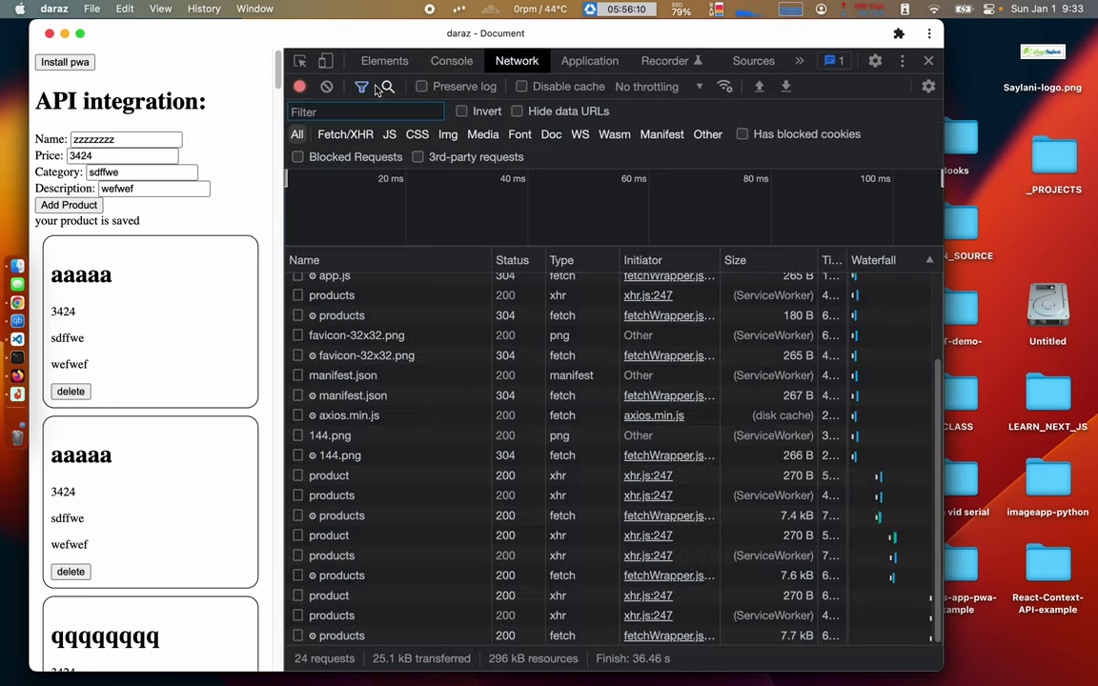
{"action": "left_click", "coordinate": [326, 86]}
{"action": "left_click", "coordinate": [69, 204]}
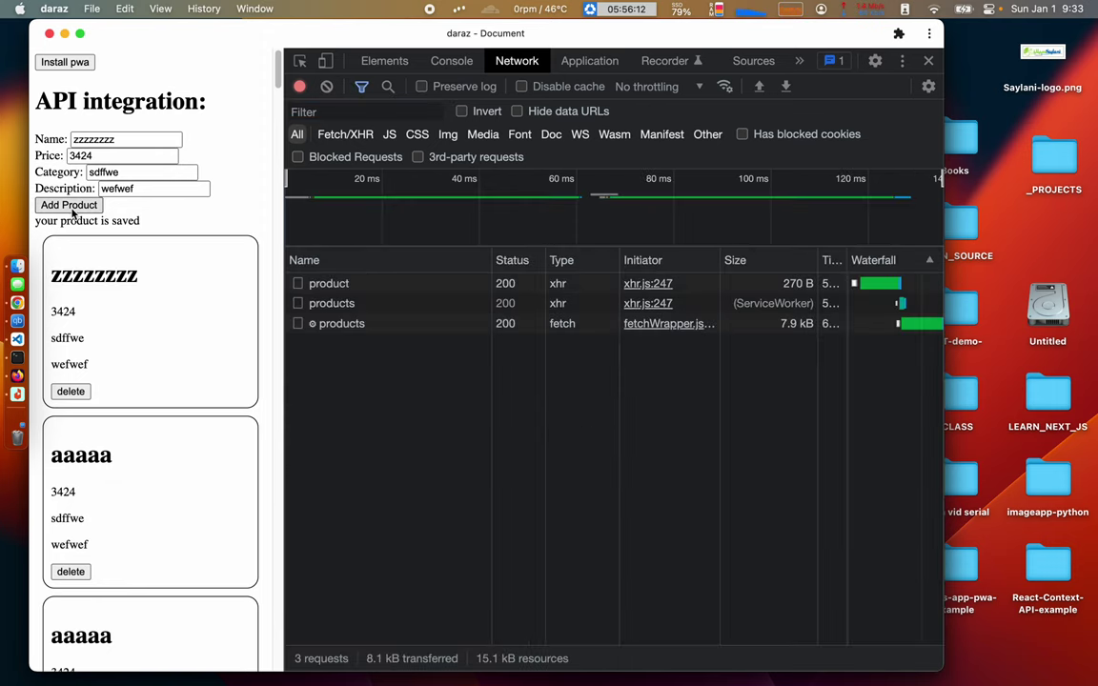
- Compare the details of the product request and the two products requests in the network log
{"action": "left_click", "coordinate": [335, 329]}
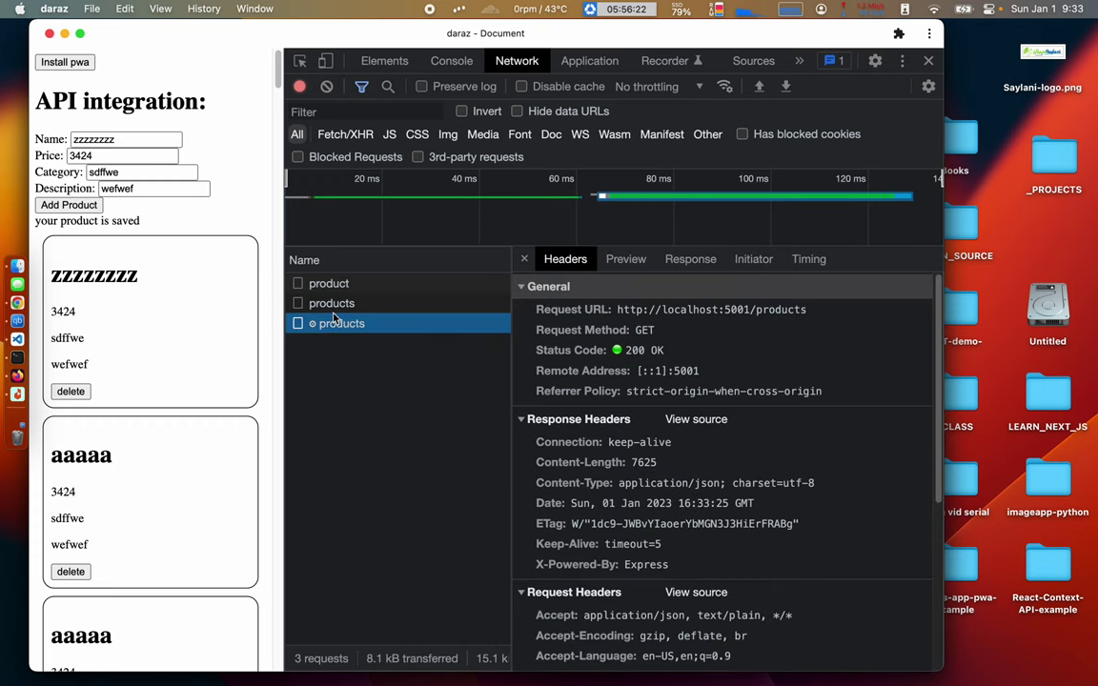
{"action": "left_click", "coordinate": [334, 307]}
{"action": "left_click", "coordinate": [335, 325]}
{"action": "left_click", "coordinate": [329, 285]}
{"action": "left_click", "coordinate": [331, 304]}
{"action": "left_click", "coordinate": [333, 324]}
- Switch to VS Code and examine the StaleWhileRevalidate route and the fetch event listener in sw.js
{"action": "key", "text": "ctrl+Right"}
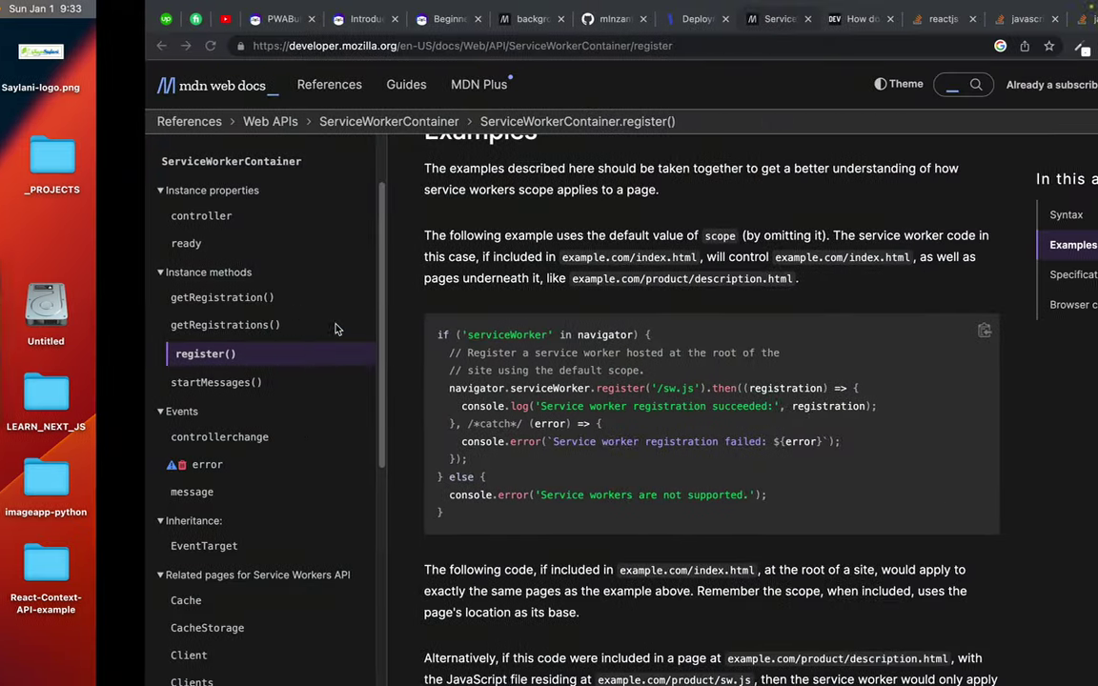
{"action": "key", "text": "ctrl+Right"}
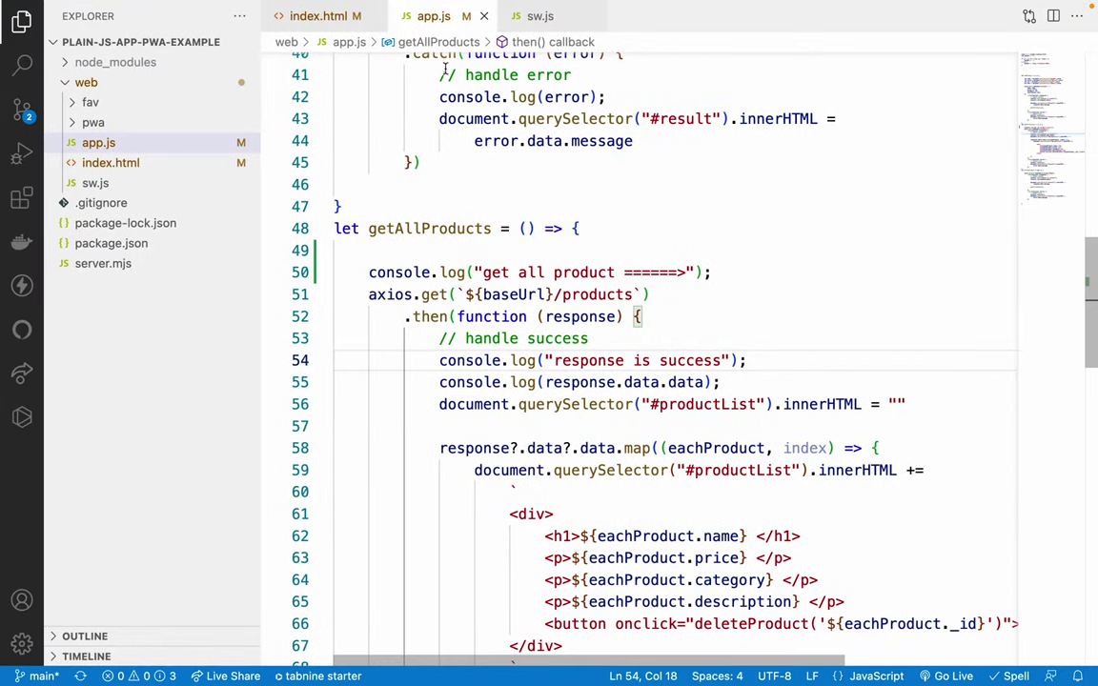
{"action": "left_click", "coordinate": [528, 14]}
{"action": "scroll", "coordinate": [496, 390], "scroll_direction": "down", "scroll_amount": 5}
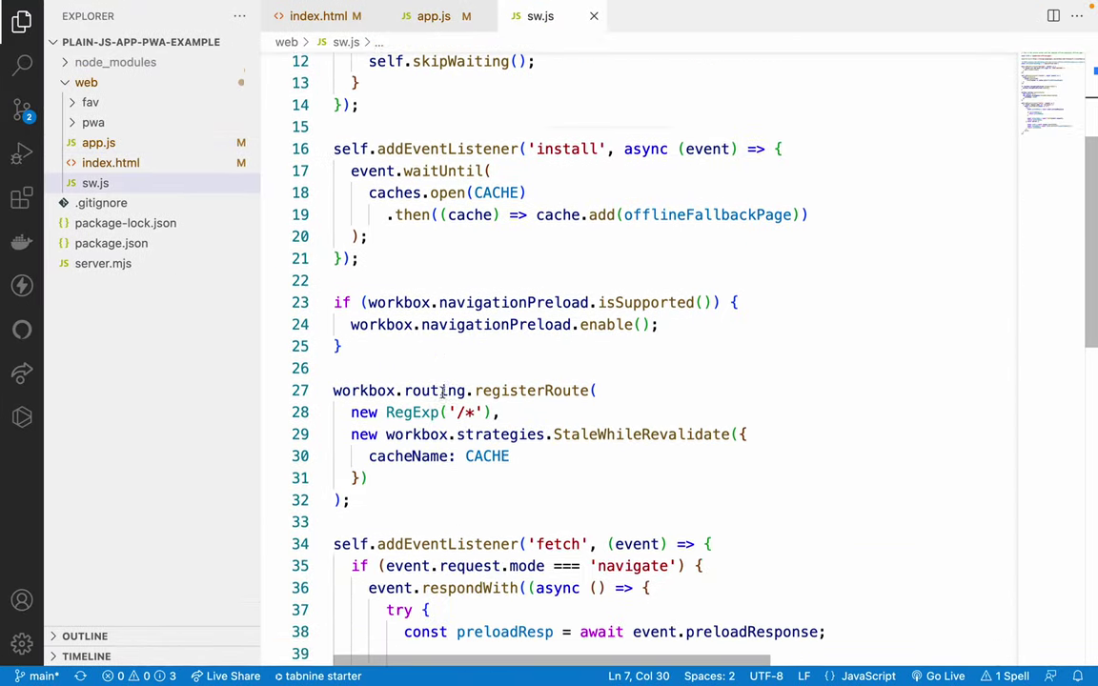
{"action": "scroll", "coordinate": [441, 394], "scroll_direction": "down", "scroll_amount": 6}
{"action": "left_click_drag", "start_coordinate": [359, 164], "coordinate": [410, 563]}
{"action": "left_click", "coordinate": [605, 302]}
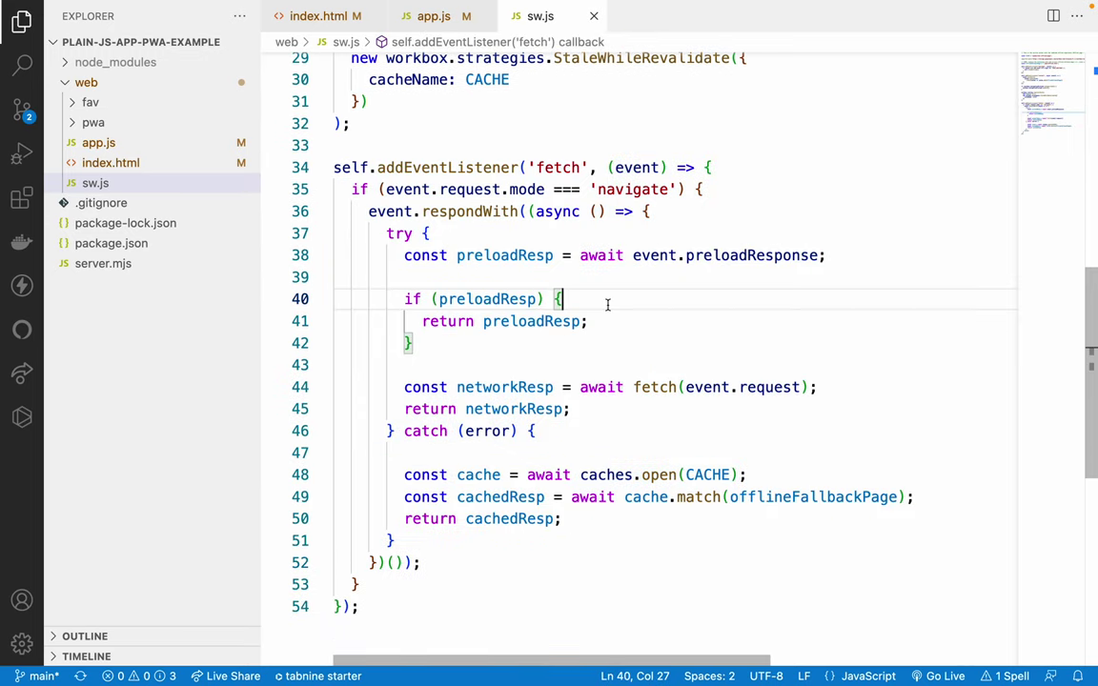
- Delete the whole fetch event listener below the StaleWhileRevalidate route in sw.js and save the file
{"action": "left_click", "coordinate": [323, 168]}
{"action": "left_click", "coordinate": [323, 169]}
{"action": "left_click_drag", "start_coordinate": [335, 167], "coordinate": [442, 579]}
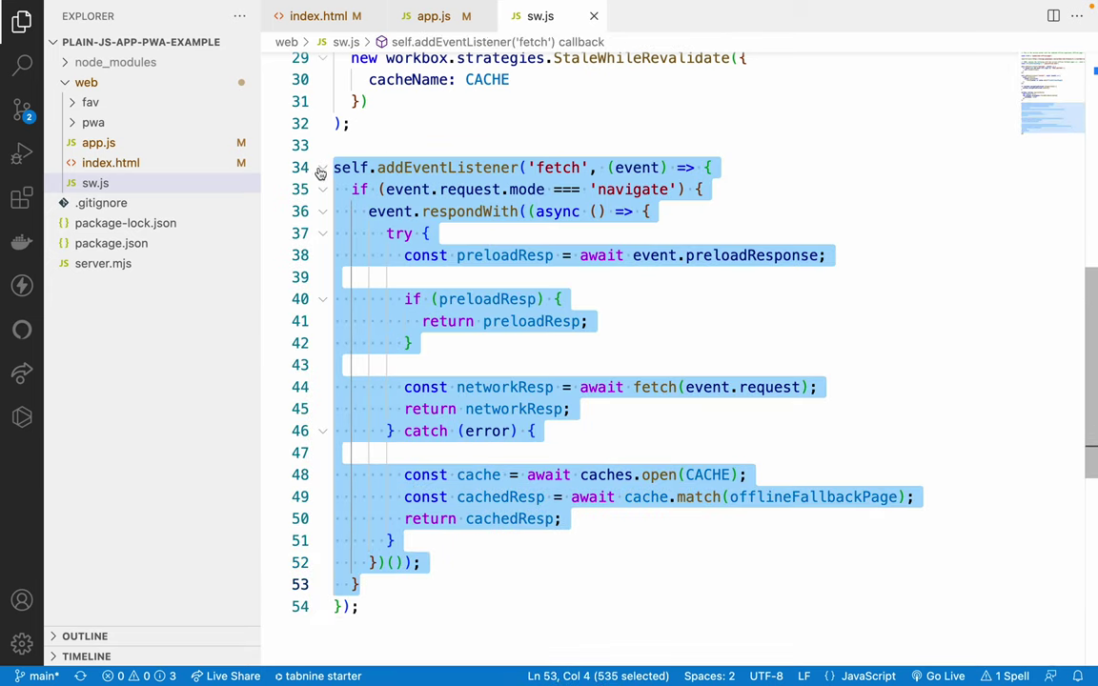
{"action": "left_click", "coordinate": [323, 169]}
{"action": "left_click_drag", "start_coordinate": [357, 149], "coordinate": [365, 218]}
{"action": "key", "text": "BackSpace"}
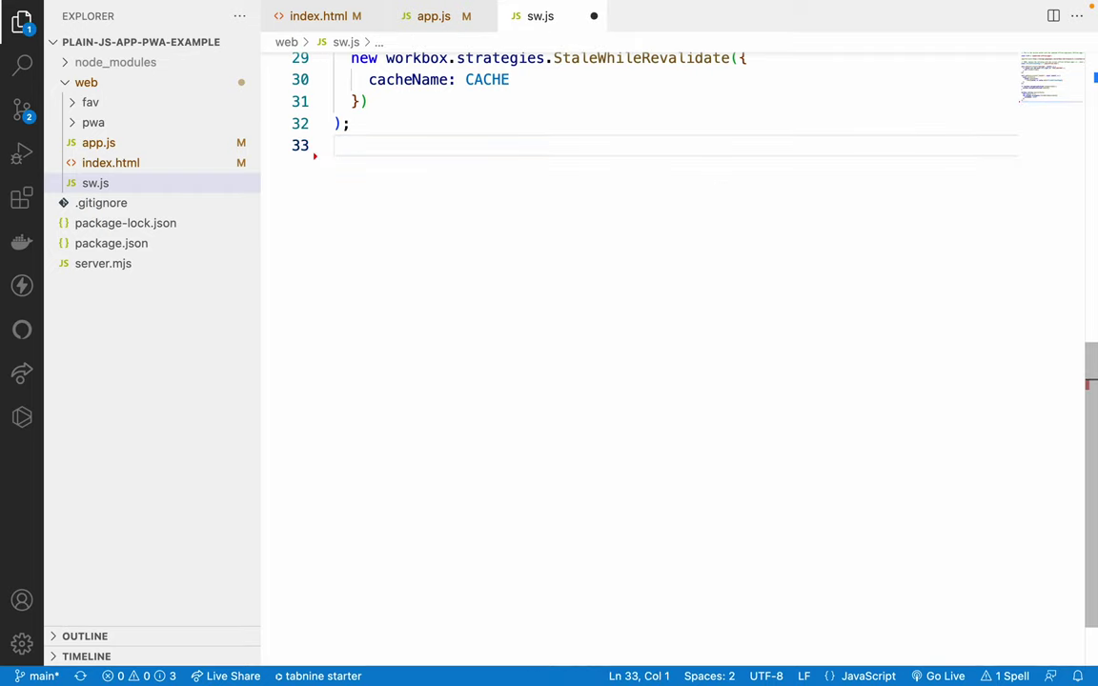
{"action": "key", "text": "ctrl+s"}
{"action": "key", "text": "Return"}
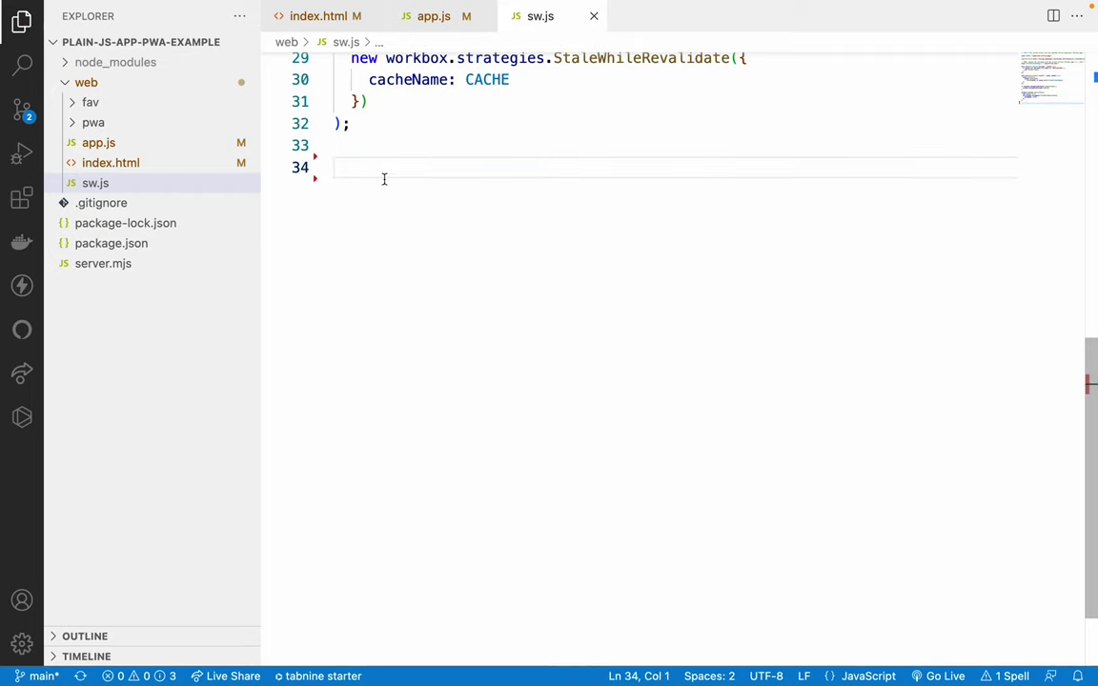
{"action": "key", "text": "BackSpace"}
{"action": "key", "text": "BackSpace"}
{"action": "key", "text": "ctrl+s"}
- Switch to the installed daraz app, unregister its localhost:5001 service worker and reload the page, doing both twice
{"action": "key", "text": "ctrl+Left"}
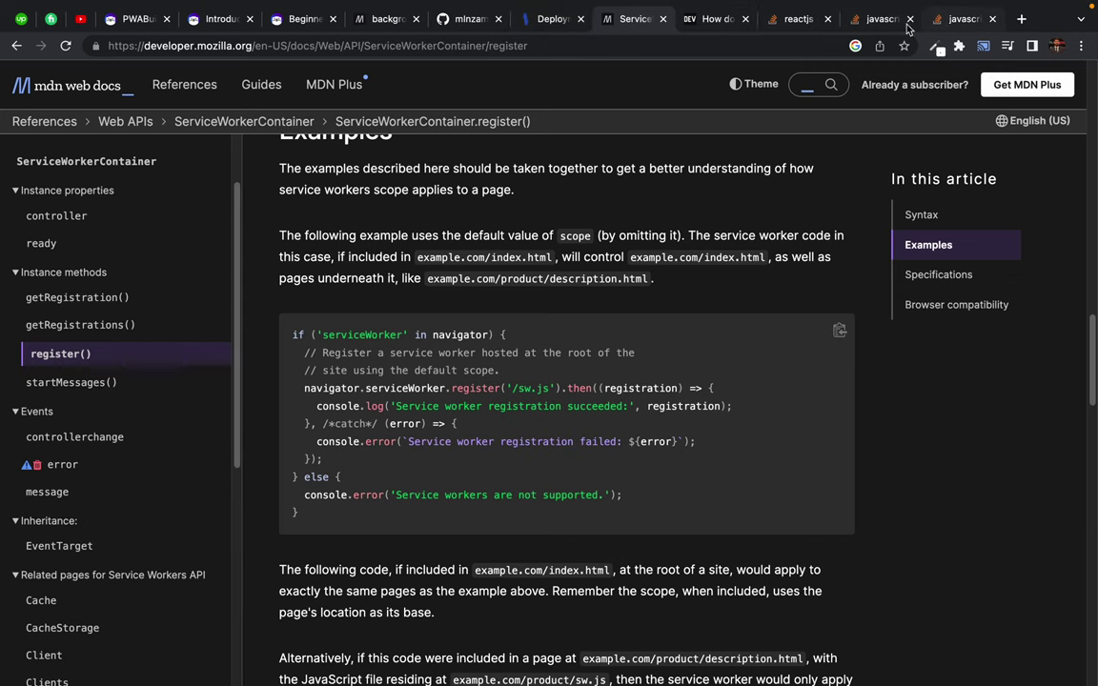
{"action": "key", "text": "ctrl+Left"}
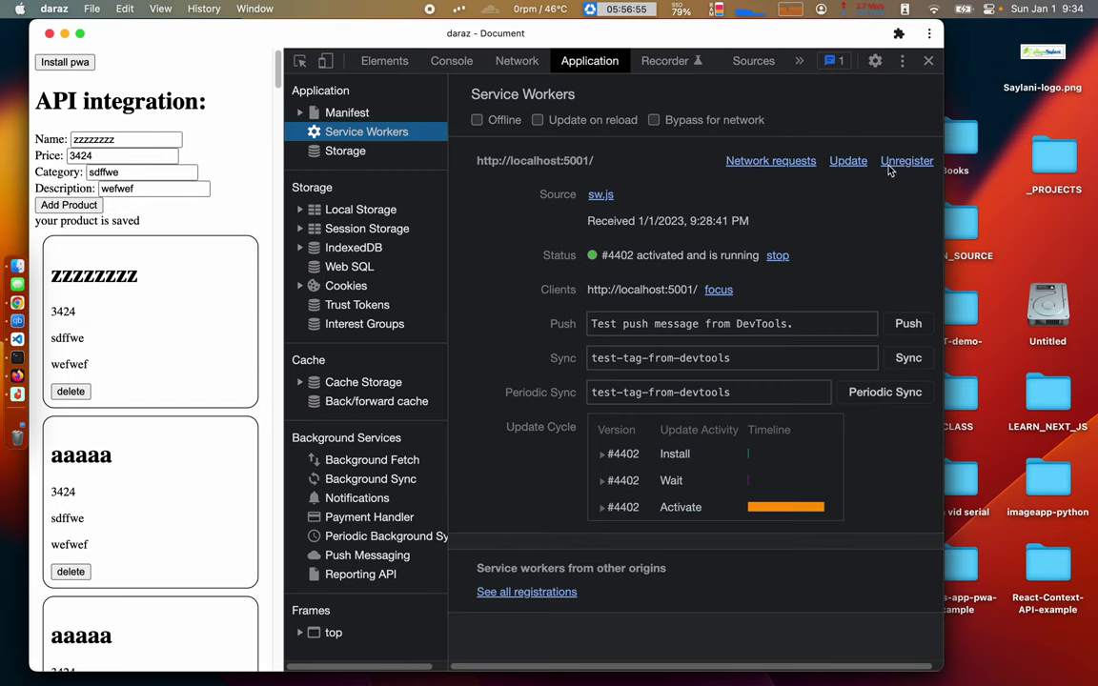
{"action": "left_click", "coordinate": [889, 167]}
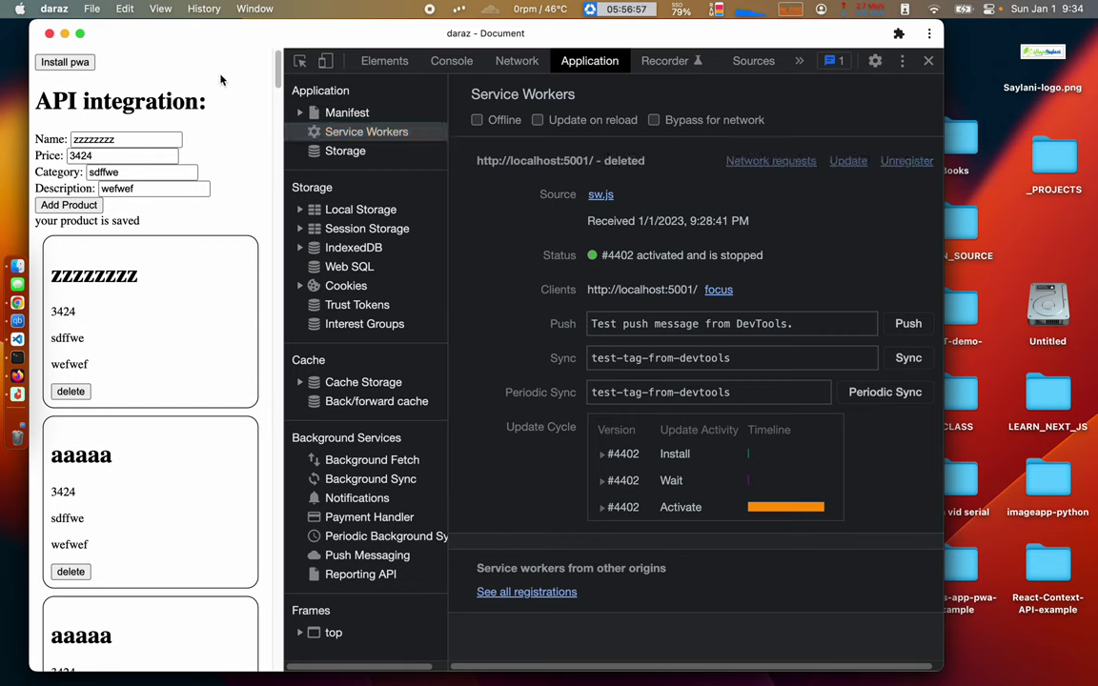
{"action": "key", "text": "super+r"}
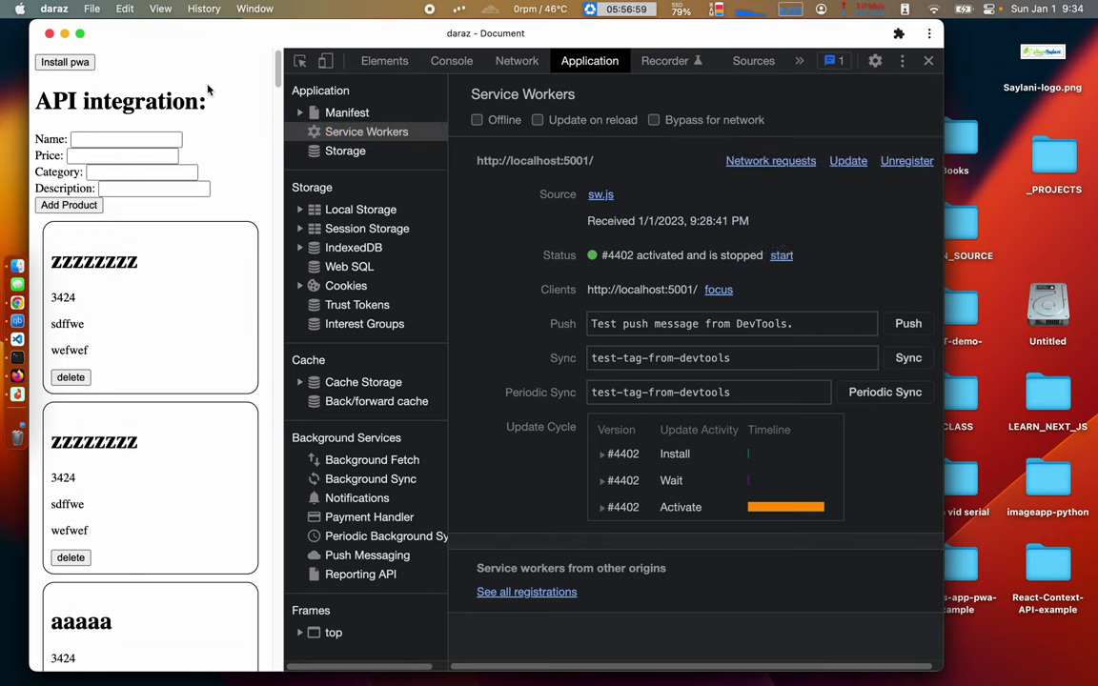
{"action": "left_click", "coordinate": [907, 162]}
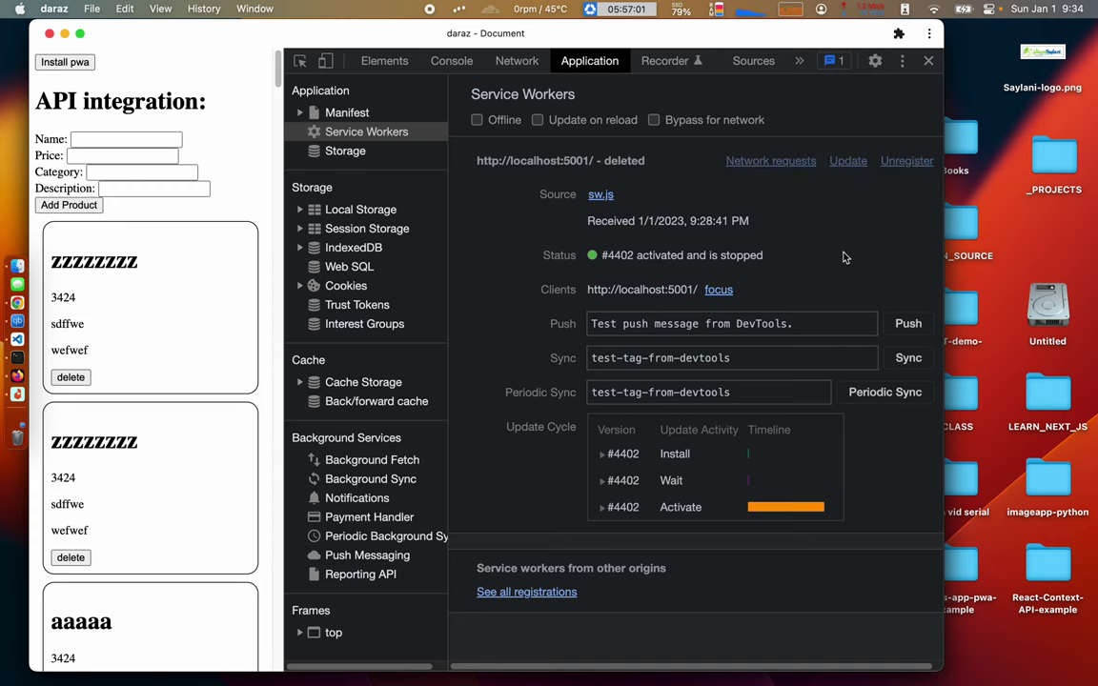
{"action": "key", "text": "super+r"}
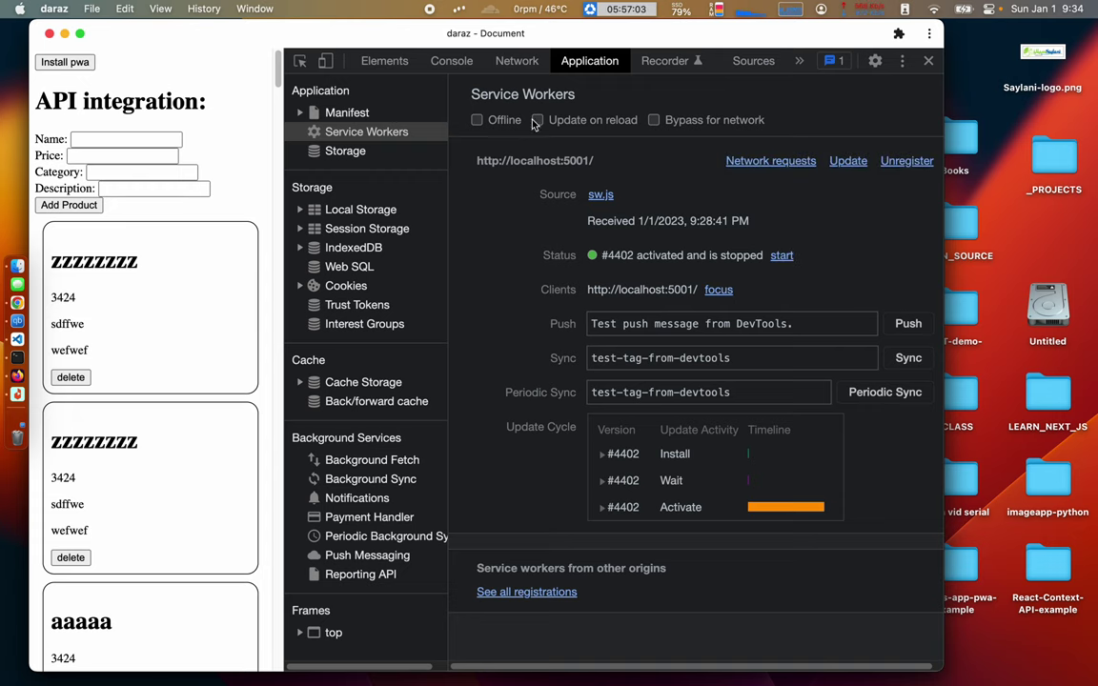
- Clear the console and add a product named wrrwer with price 2323, category 43242 and description 342424
{"action": "left_click", "coordinate": [449, 60]}
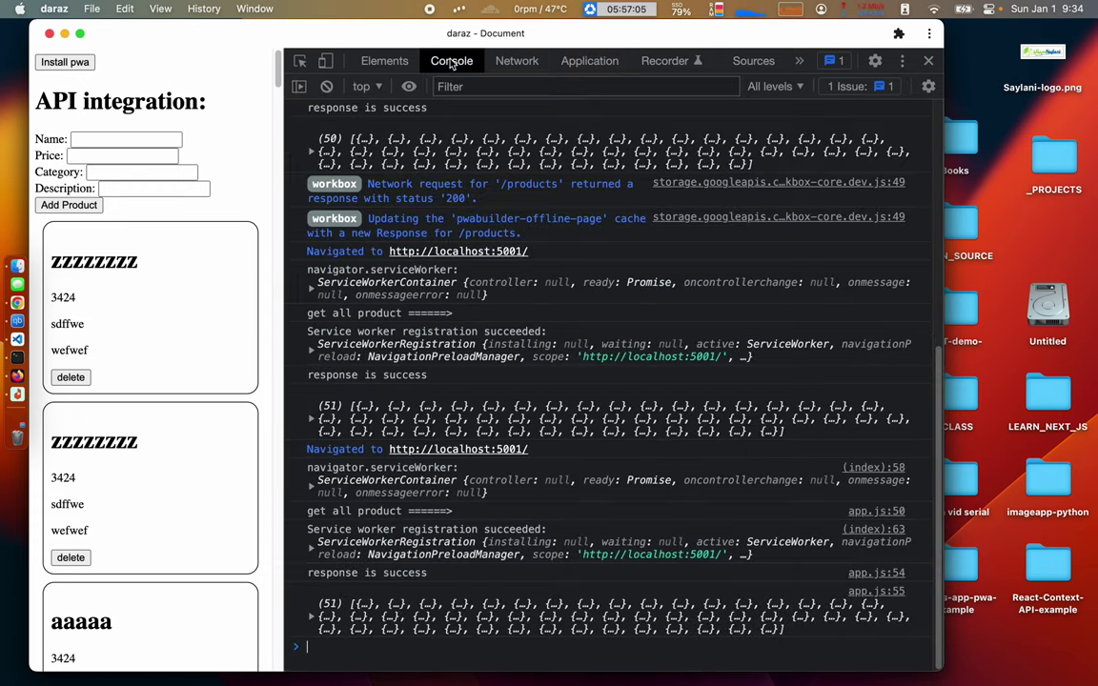
{"action": "left_click", "coordinate": [327, 86]}
{"action": "left_click", "coordinate": [104, 139]}
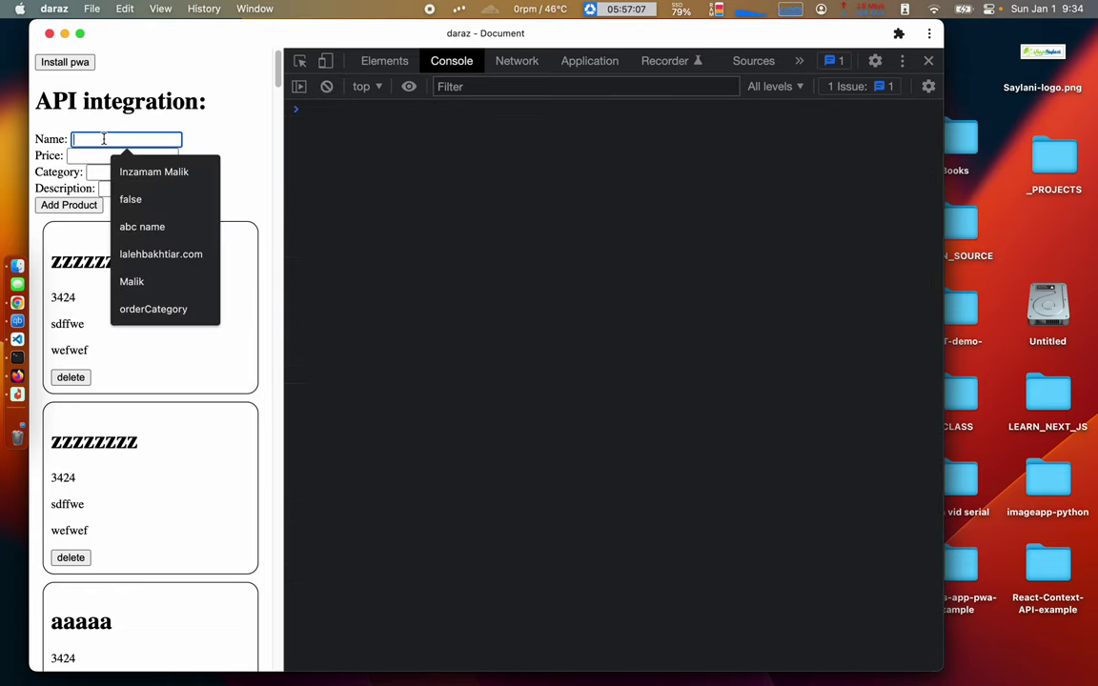
{"action": "type", "text": "wrrwer"}
{"action": "left_click", "coordinate": [105, 153]}
{"action": "type", "text": "e23"}
{"action": "key", "text": "BackSpace"}
{"action": "key", "text": "BackSpace"}
{"action": "key", "text": "BackSpace"}
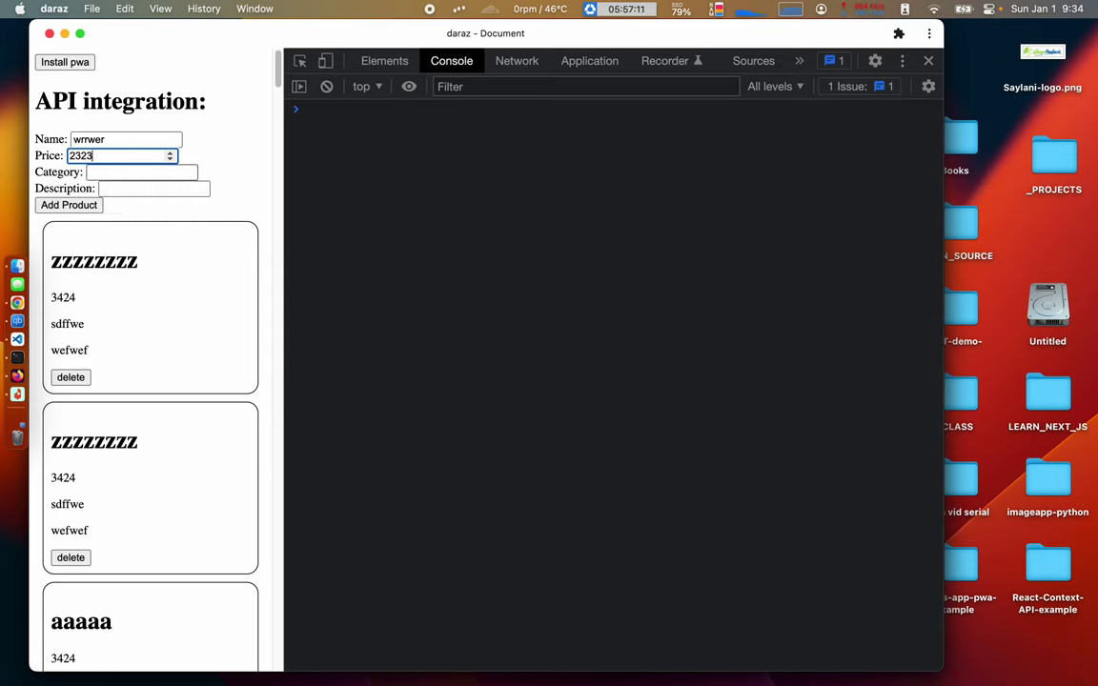
{"action": "left_click", "coordinate": [117, 174]}
{"action": "type", "text": "43242"}
{"action": "left_click", "coordinate": [123, 187]}
{"action": "type", "text": "34"}
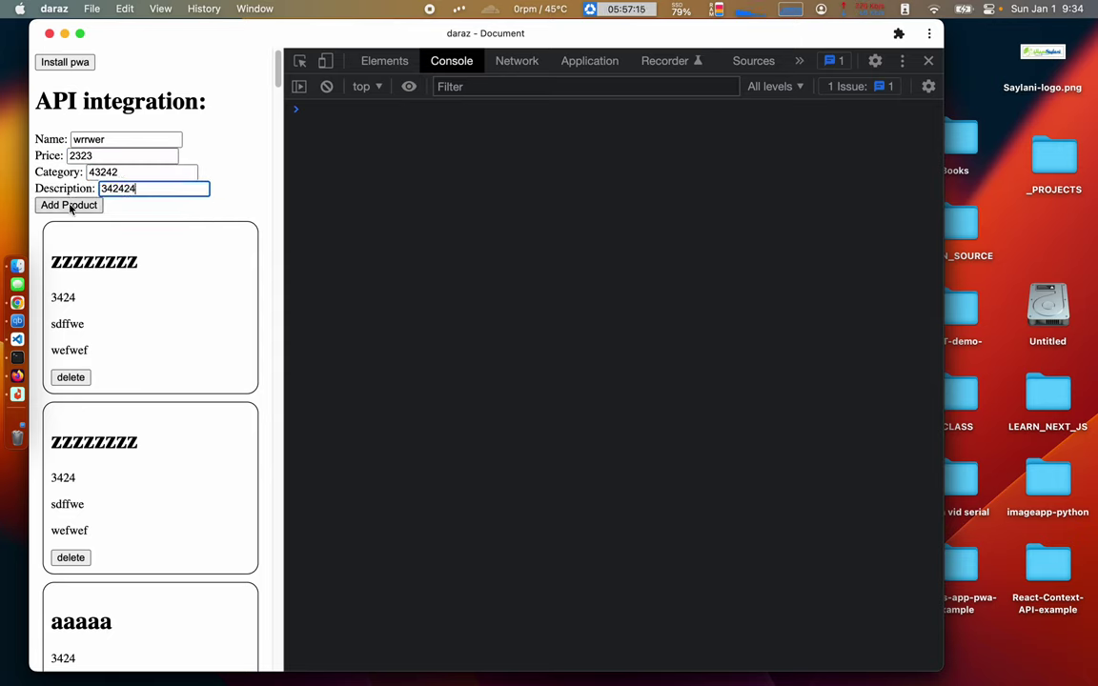
{"action": "left_click", "coordinate": [70, 207]}
- Change the product name to aaaaaa and add it as another product
{"action": "double_click", "coordinate": [88, 138]}
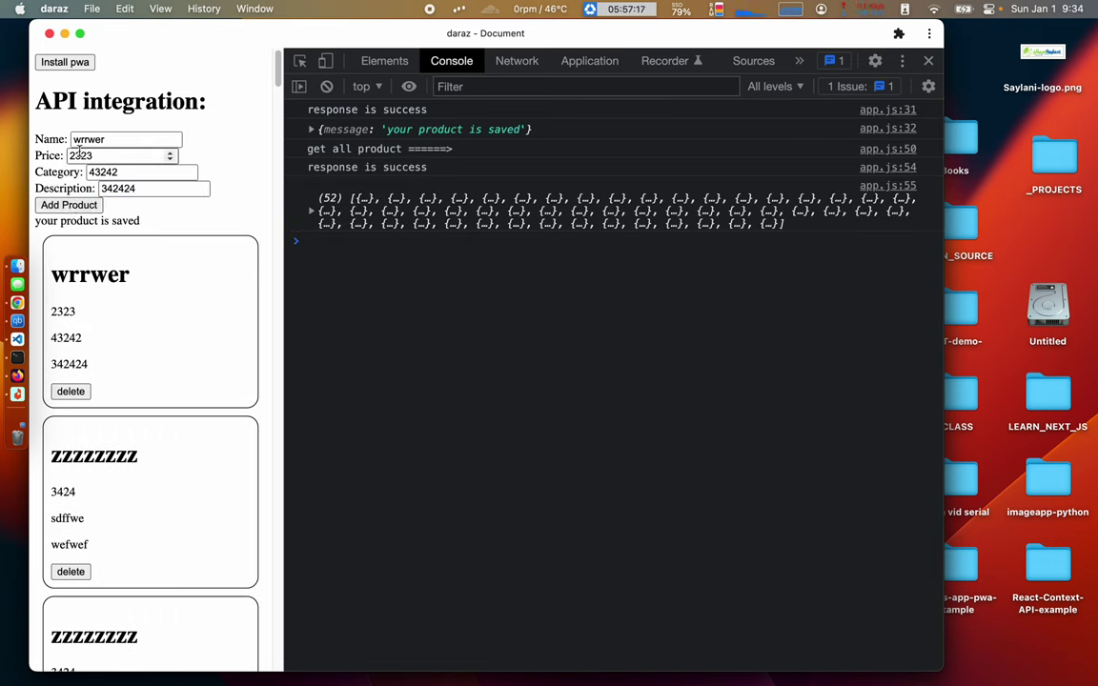
{"action": "type", "text": "aaaaaa"}
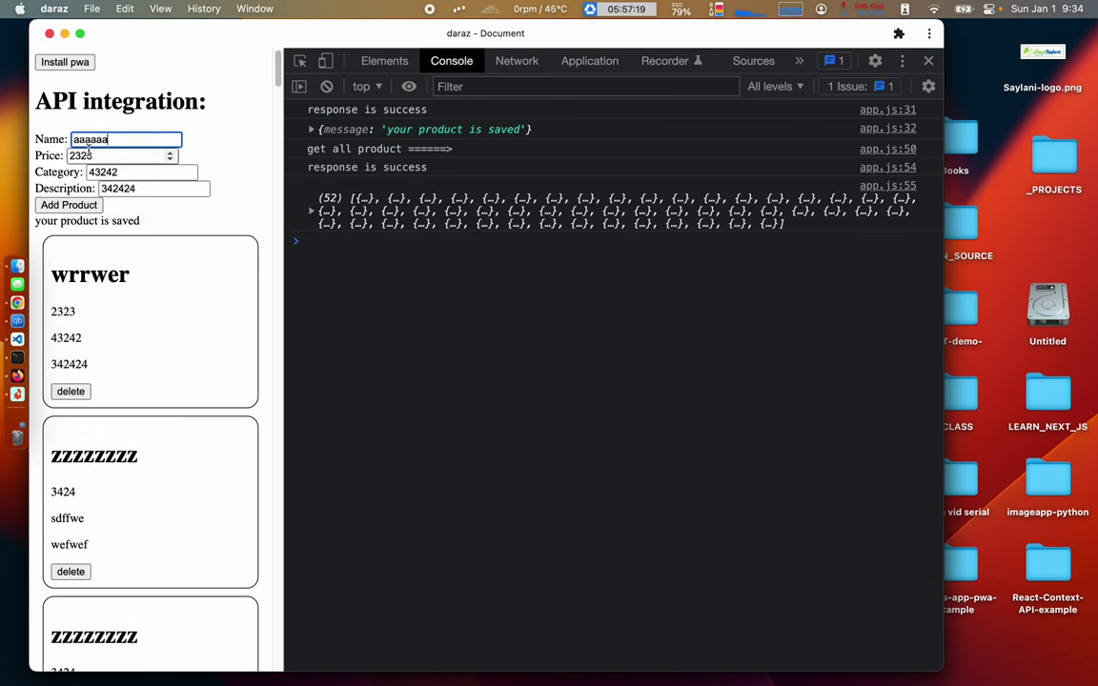
{"action": "left_click", "coordinate": [78, 207]}
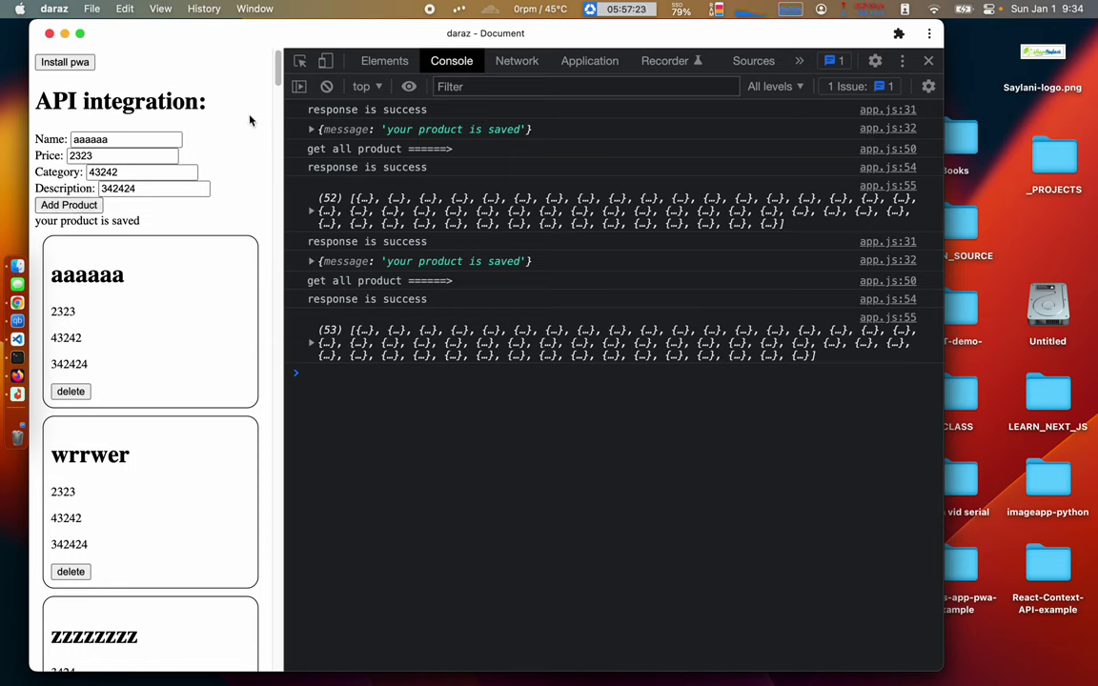
{"action": "left_click_drag", "start_coordinate": [215, 100], "coordinate": [38, 102]}
{"action": "triple_click", "coordinate": [176, 102]}
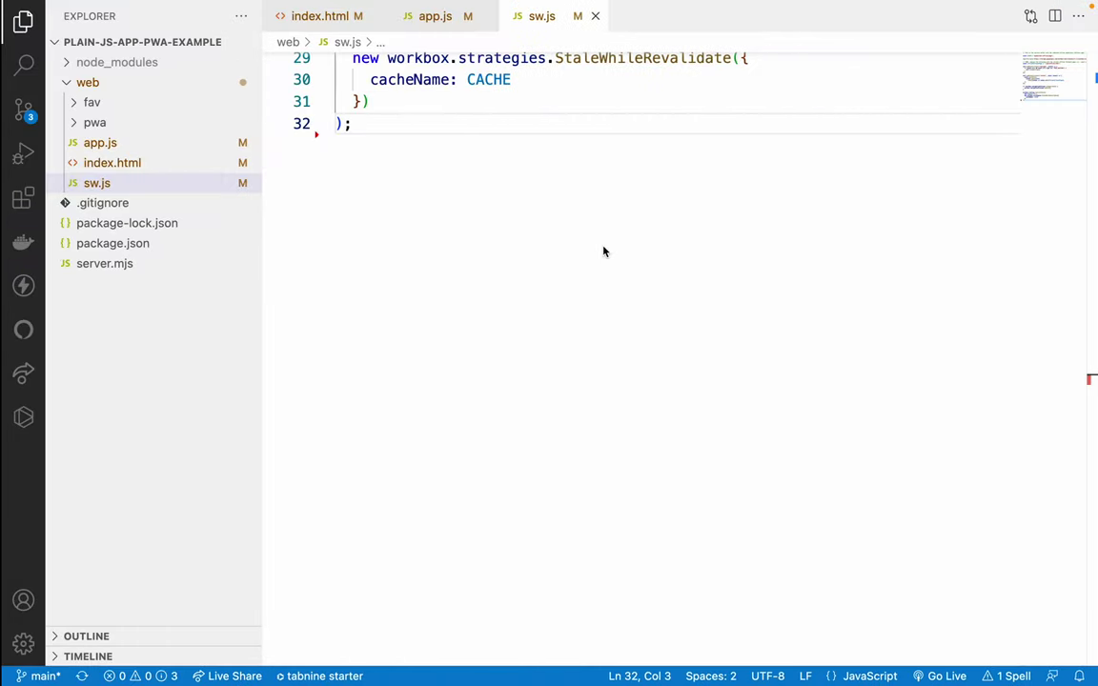
- Switch to VS Code and add an empty options object as second argument of the products axios.get call in app.js
{"action": "scroll", "coordinate": [448, 67], "scroll_direction": "up", "scroll_amount": 10}
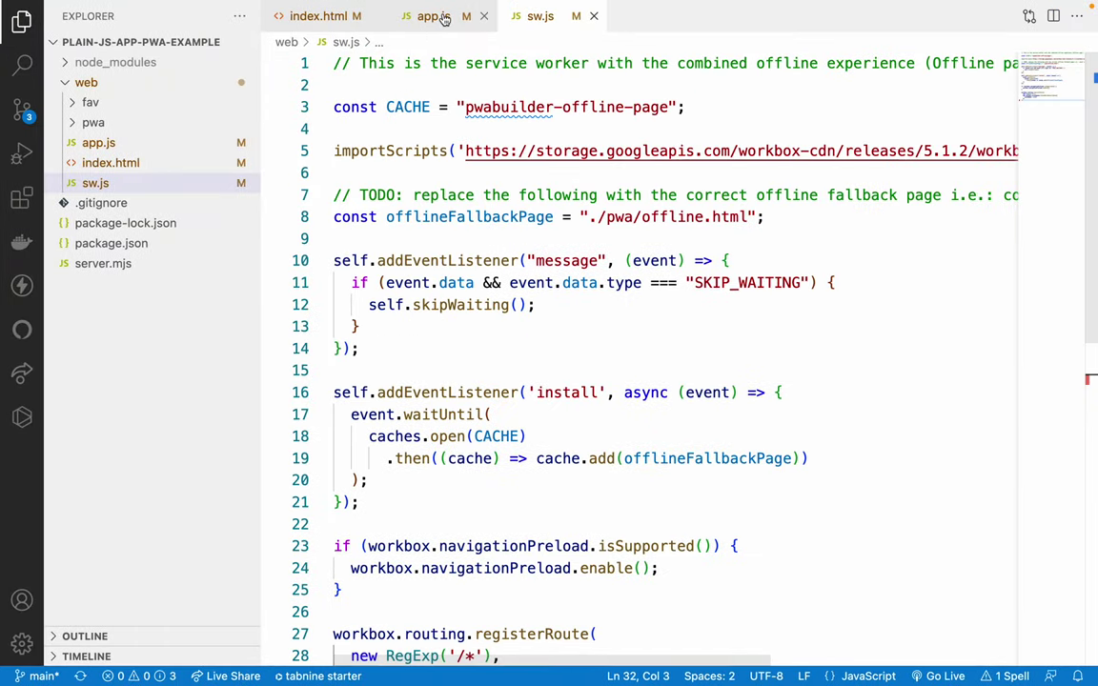
{"action": "left_click", "coordinate": [432, 15]}
{"action": "scroll", "coordinate": [470, 293], "scroll_direction": "down", "scroll_amount": 1}
{"action": "left_click", "coordinate": [373, 238]}
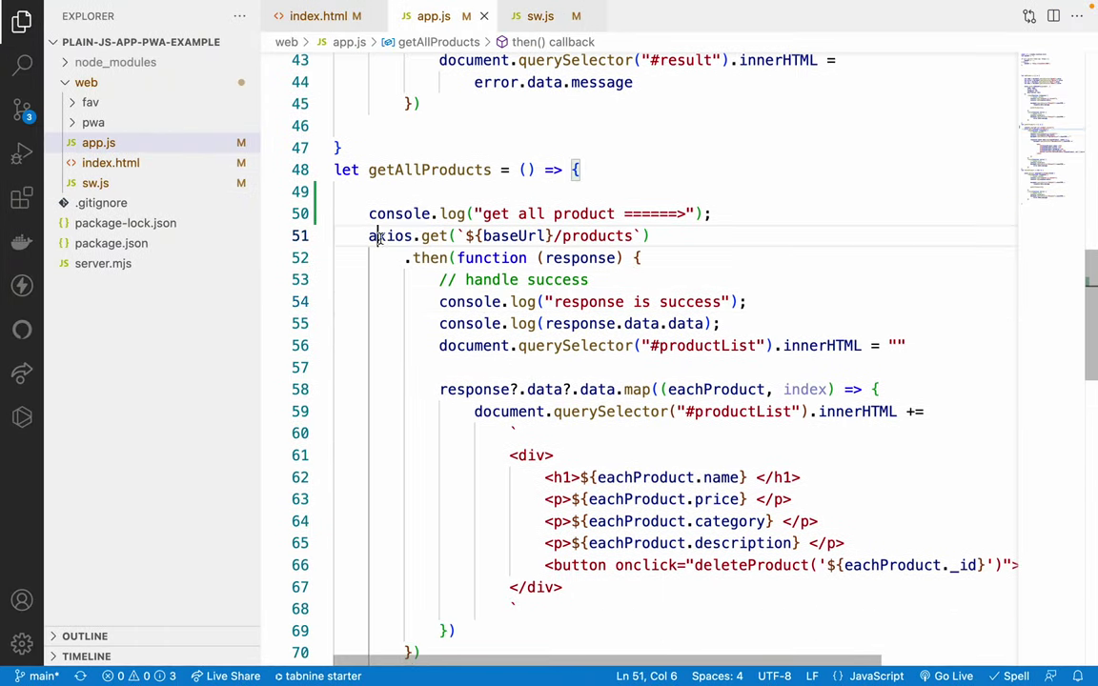
{"action": "left_click", "coordinate": [672, 237]}
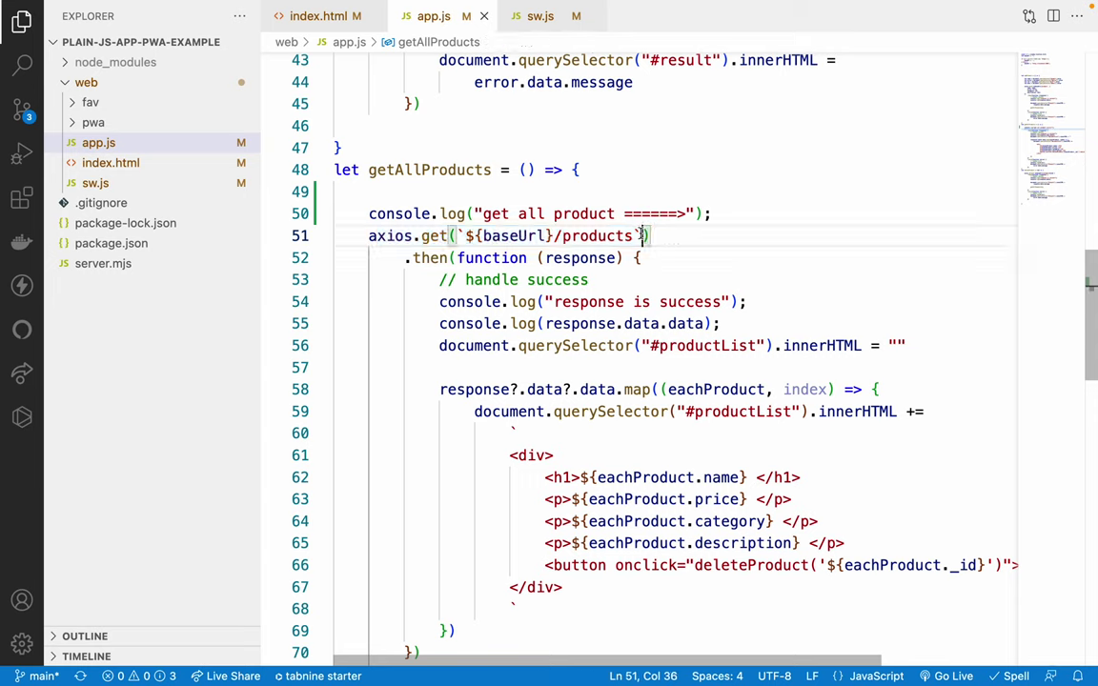
{"action": "type", "text": ","}
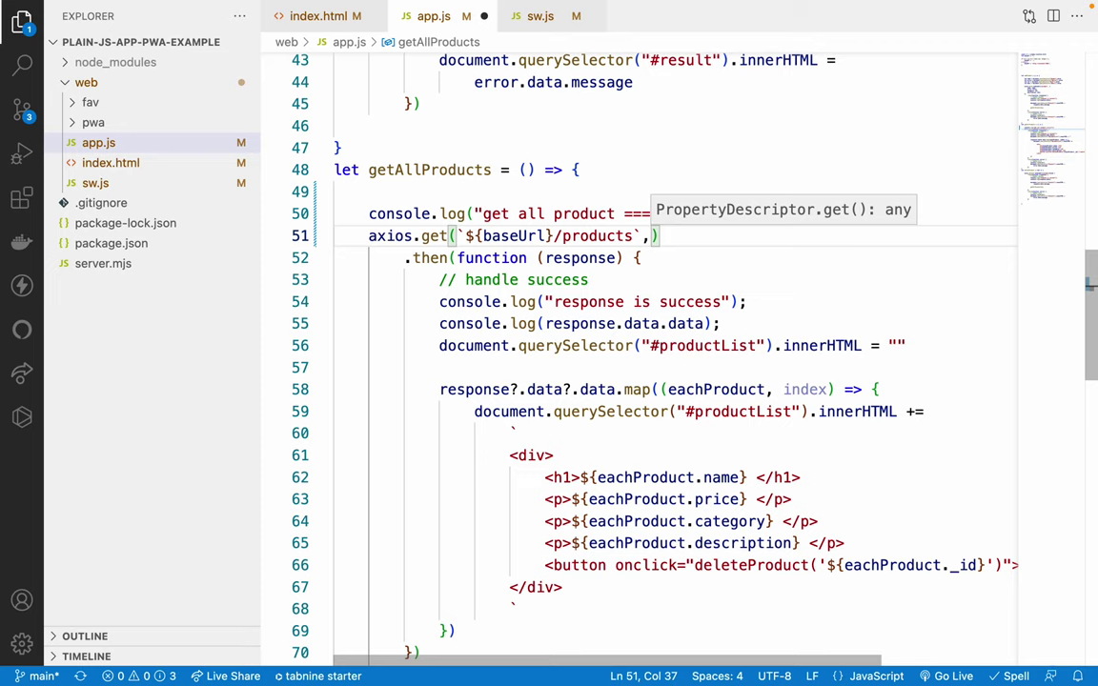
{"action": "type", "text": "{"}
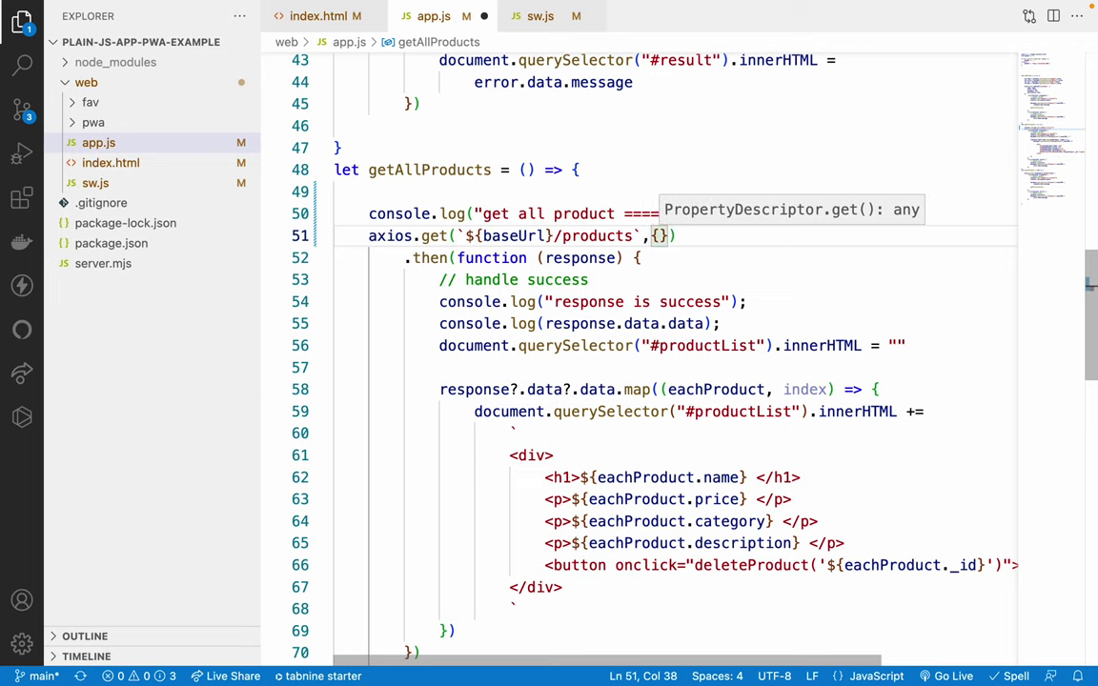
{"action": "key", "text": "Return"}
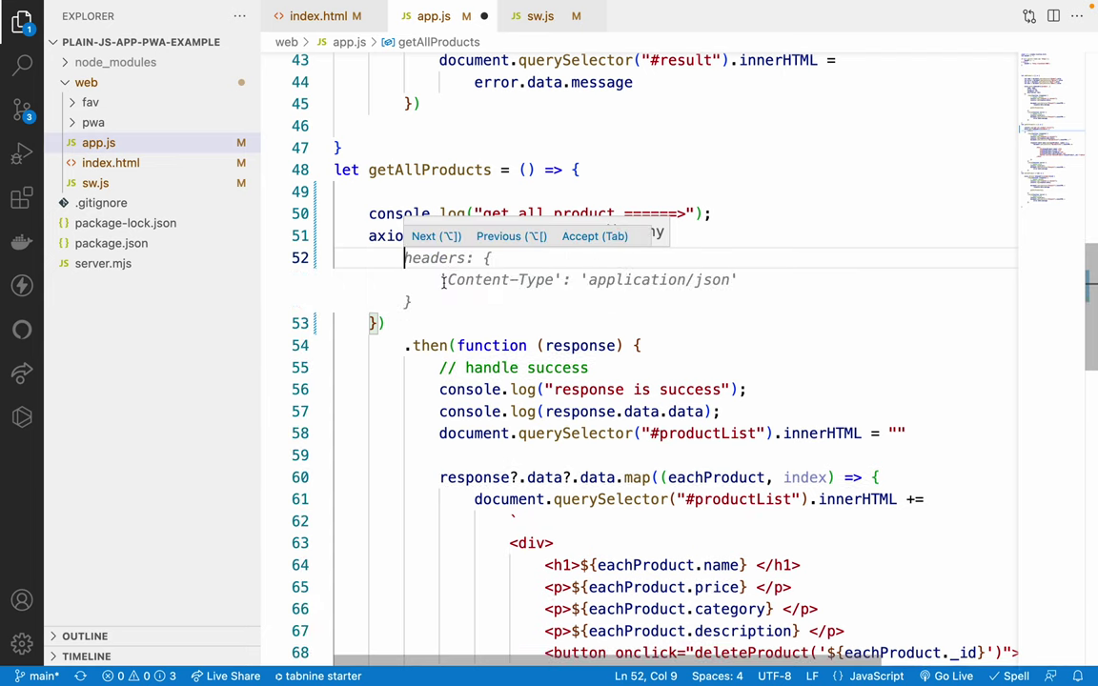
{"action": "type", "text": "ca"}
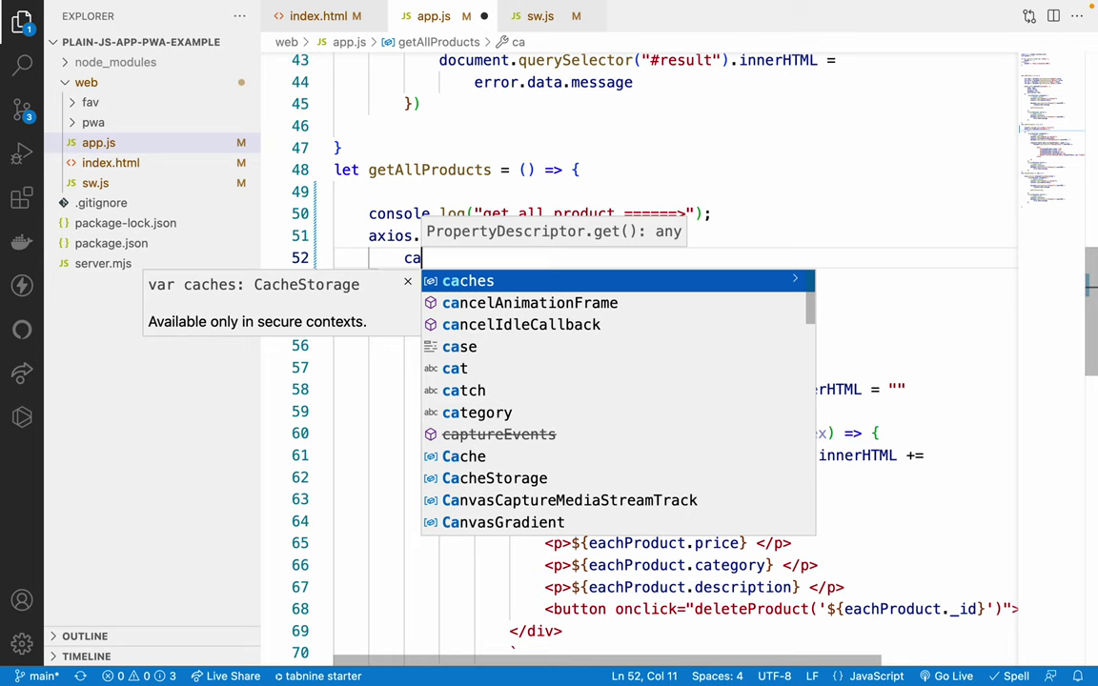
{"action": "key", "text": "Down"}
{"action": "key", "text": "Up"}
{"action": "key", "text": "Down"}
{"action": "key", "text": "Down"}
{"action": "key", "text": "Down"}
{"action": "key", "text": "Down"}
{"action": "key", "text": "Down"}
{"action": "key", "text": "Down"}
{"action": "key", "text": "Down"}
{"action": "key", "text": "Down"}
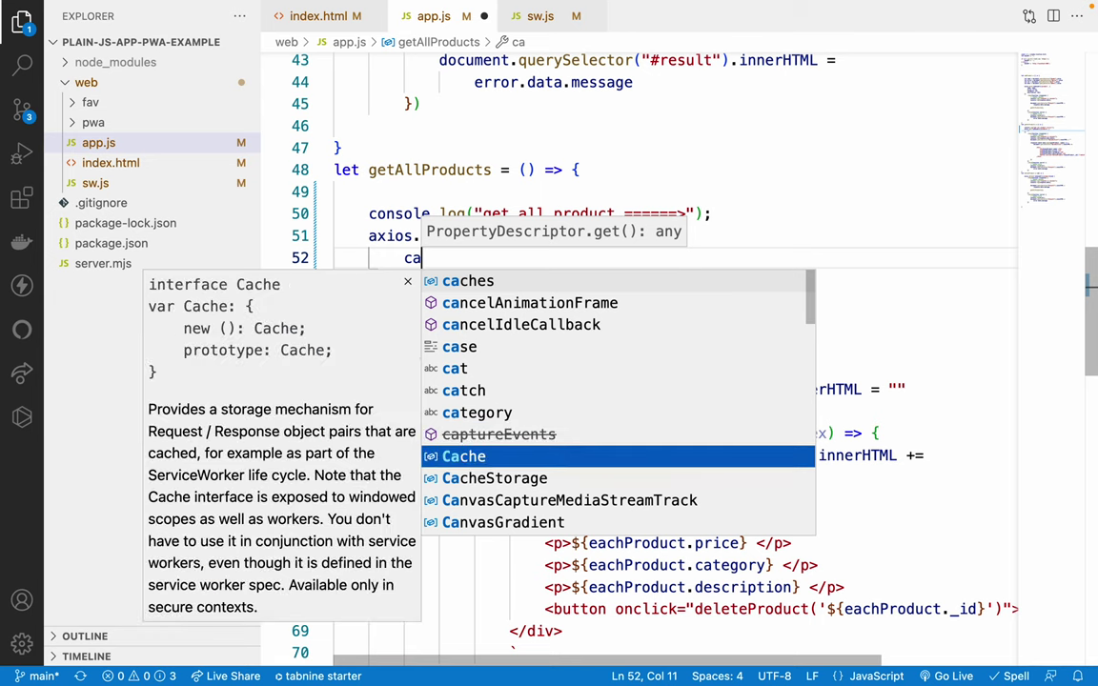
{"action": "key", "text": "Up"}
{"action": "key", "text": "Up"}
{"action": "key", "text": "Up"}
{"action": "key", "text": "Up"}
{"action": "key", "text": "Up"}
{"action": "key", "text": "Up"}
{"action": "key", "text": "Up"}
{"action": "key", "text": "Up"}
{"action": "key", "text": "Up"}
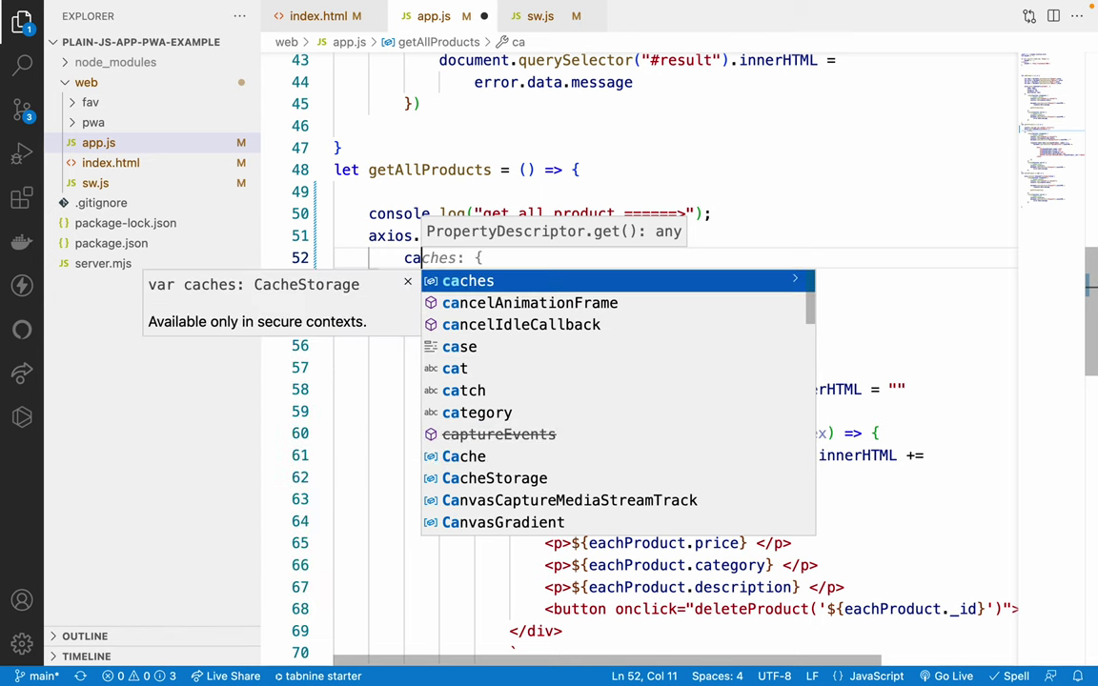
{"action": "key", "text": "BackSpace"}
{"action": "key", "text": "BackSpace"}
- Try a nocache property in the axios.get options object and undo it
{"action": "type", "text": "no"}
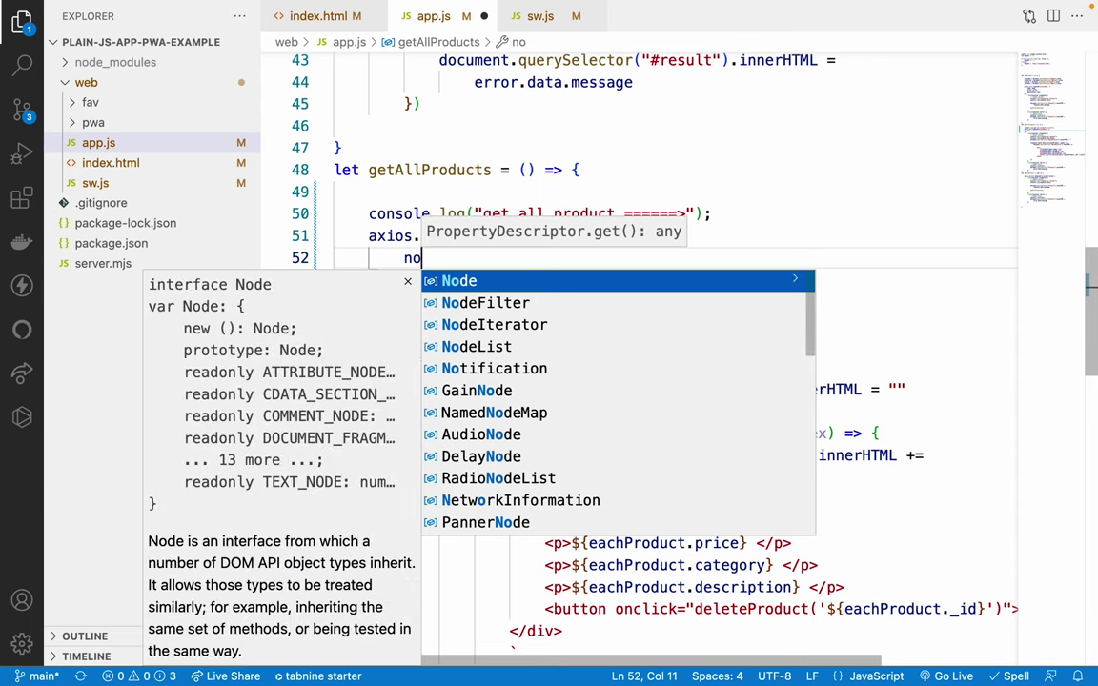
{"action": "type", "text": "cache"}
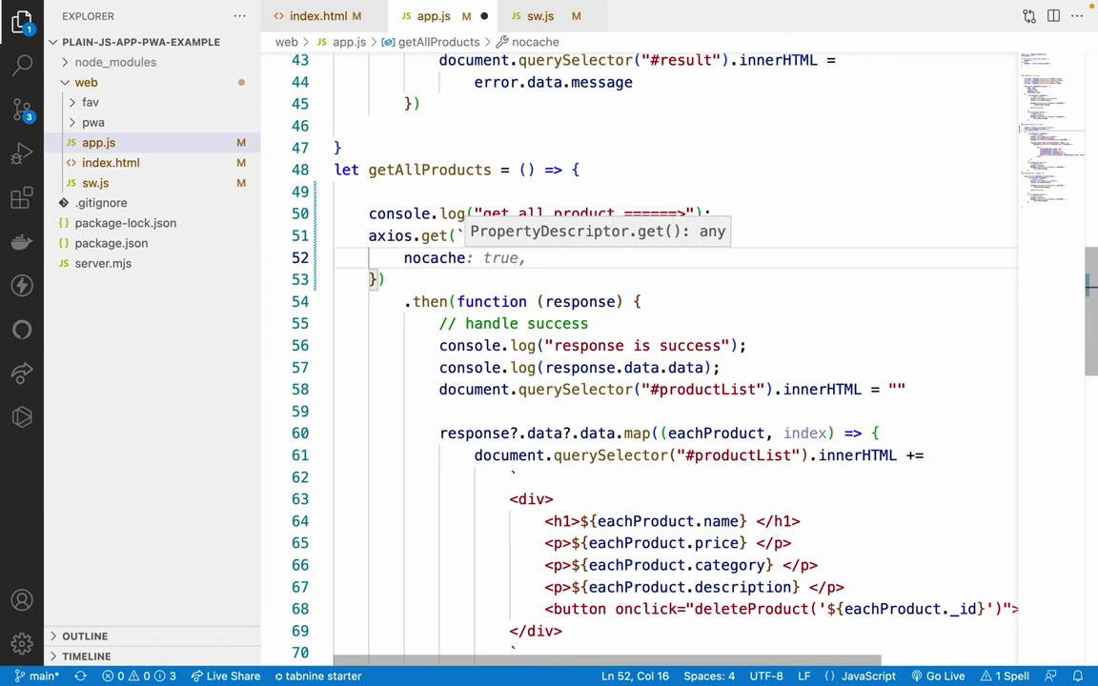
{"action": "key", "text": "ctrl+z"}
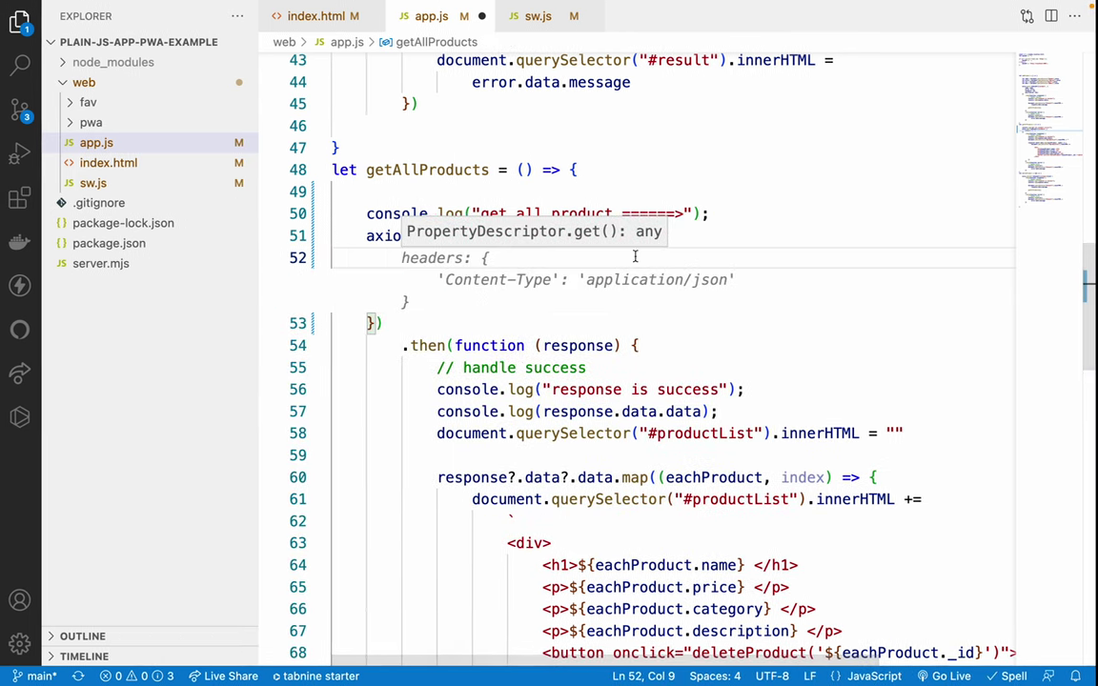
- Switch to Chrome, search Google for "axios no cache" and open the Stack Overflow question on disabling browser cache with Axios/Fetch
{"action": "key", "text": "ctrl+Right"}
{"action": "key", "text": "super+t"}
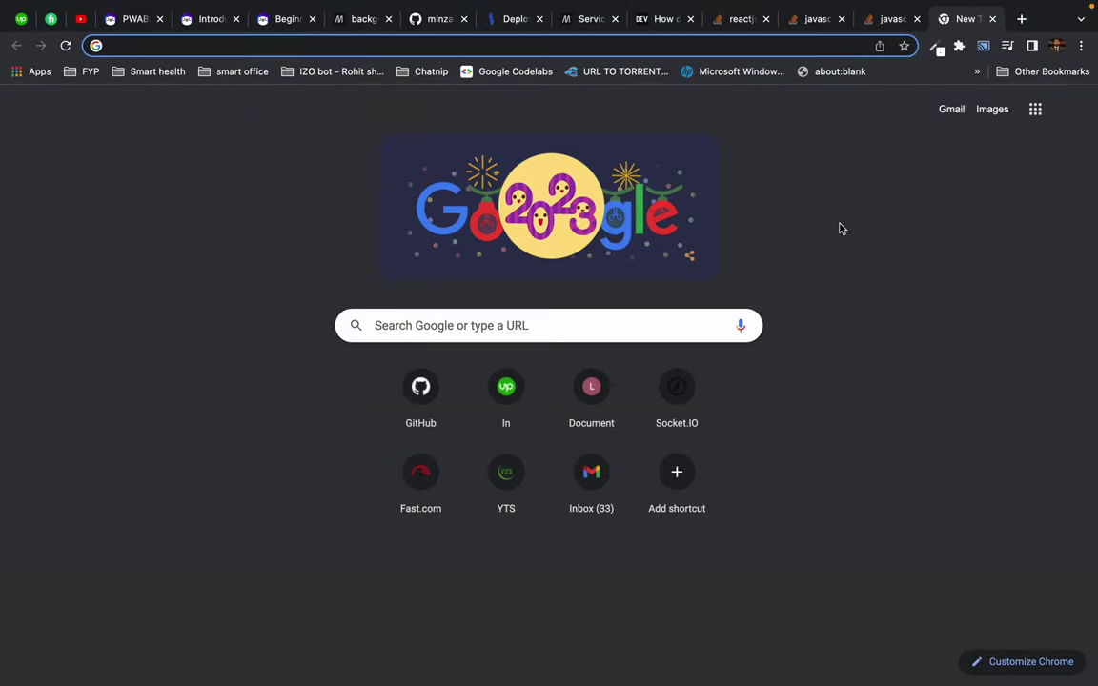
{"action": "type", "text": "axios no cache"}
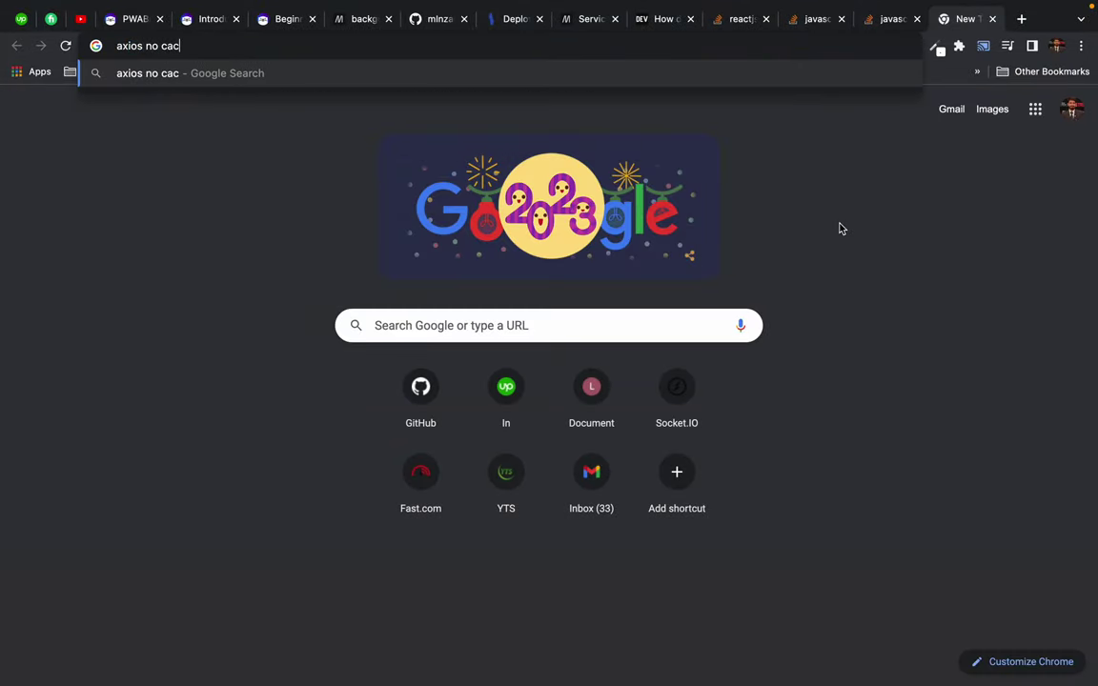
{"action": "key", "text": "Return"}
{"action": "left_click", "coordinate": [384, 229]}
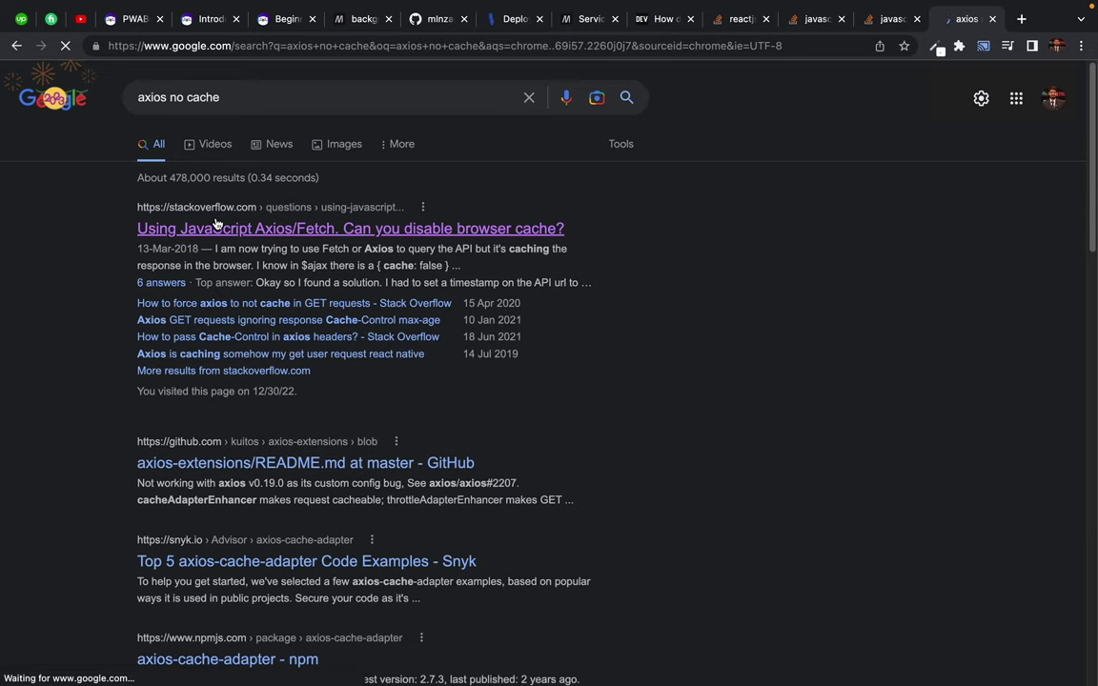
- Find the answer on disabling caching for one axios request and select its options object with the Cache-Control, Pragma and Expires headers
{"action": "scroll", "coordinate": [366, 353], "scroll_direction": "down", "scroll_amount": 10}
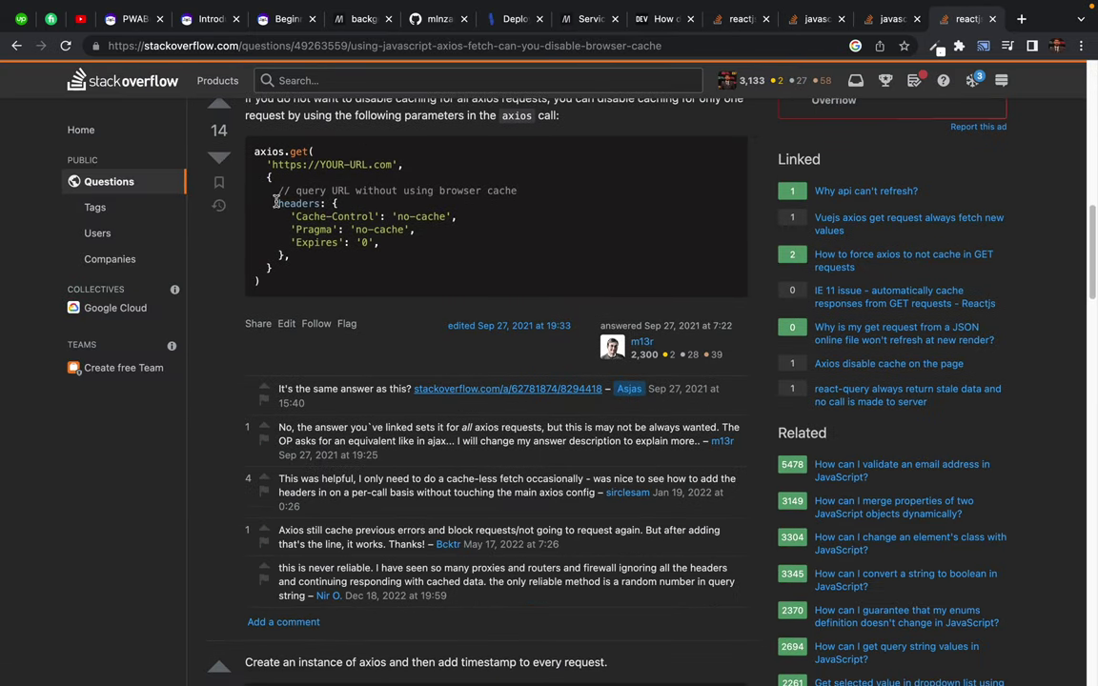
{"action": "scroll", "coordinate": [278, 205], "scroll_direction": "up", "scroll_amount": 1}
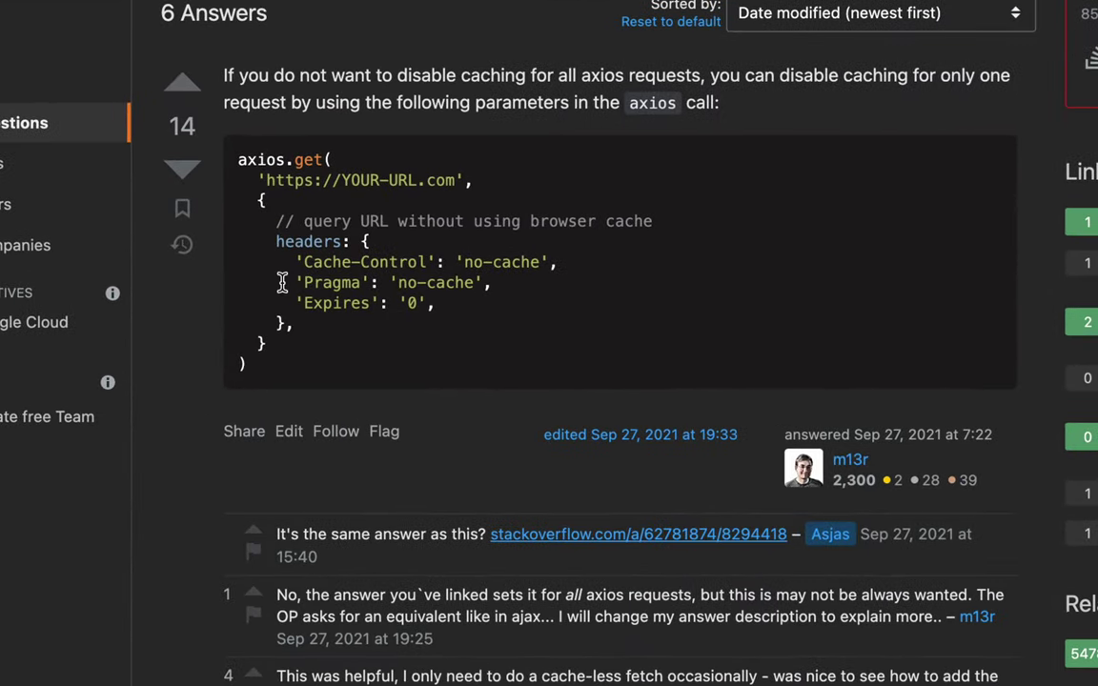
{"action": "left_click_drag", "start_coordinate": [258, 198], "coordinate": [301, 345]}
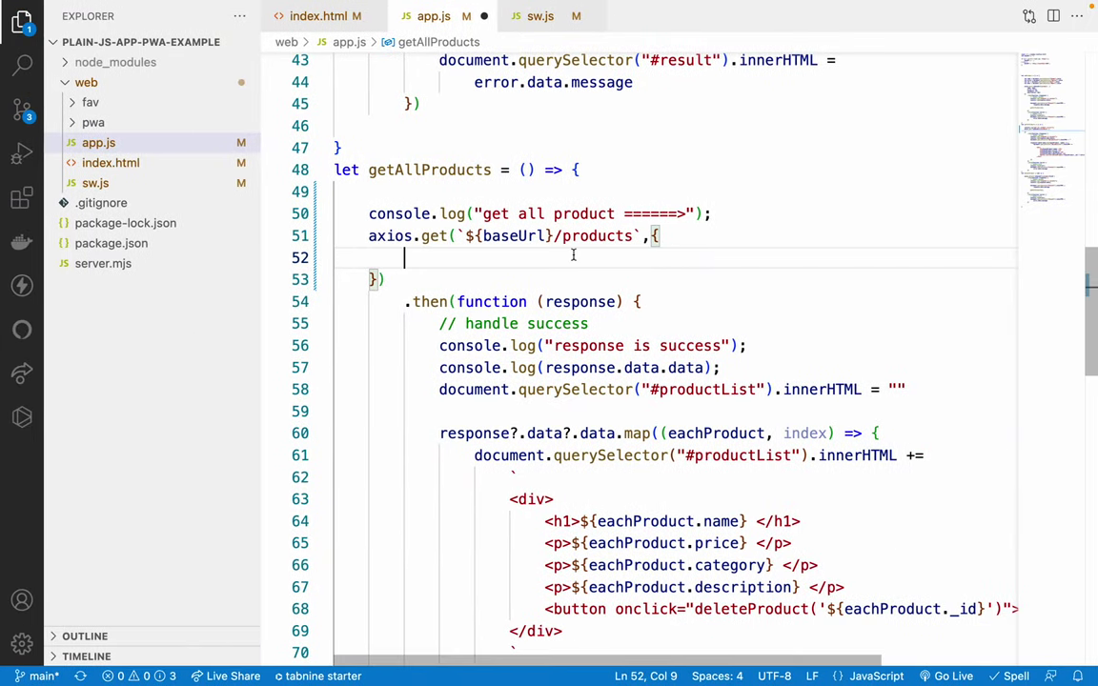
- Replace the products axios.get options with a headers object setting Cache-Control 'no-cache', Pragma 'no-cache' and Expires '0', and save app.js
{"action": "type", "text": "{     // query URL without using browser cache     headers: {       'Cache-Control': 'no-cache',       'Pragma': 'no-cache',       'Expires': '0',     },   }"}
{"action": "key", "text": "super+z"}
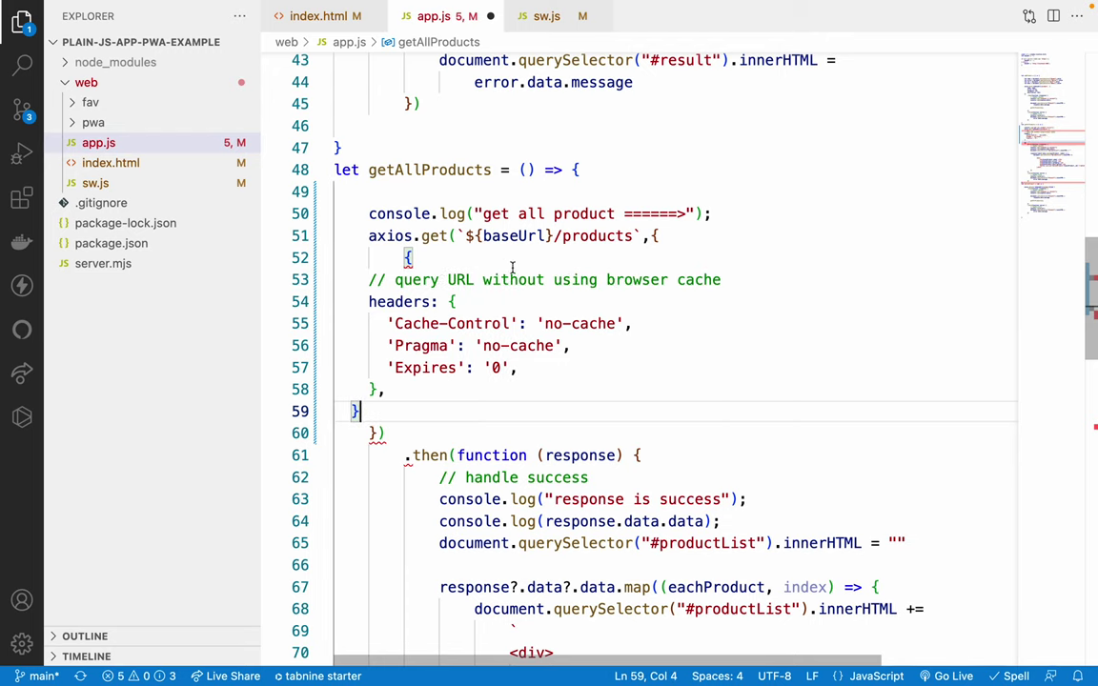
{"action": "left_click_drag", "start_coordinate": [654, 236], "coordinate": [376, 433]}
{"action": "type", "text": "{         // query URL without using browser cache         headers: {             'Cache-Control': 'no-cache',             'Pragma': 'no-cache',             'Expires': '0',         },     }"}
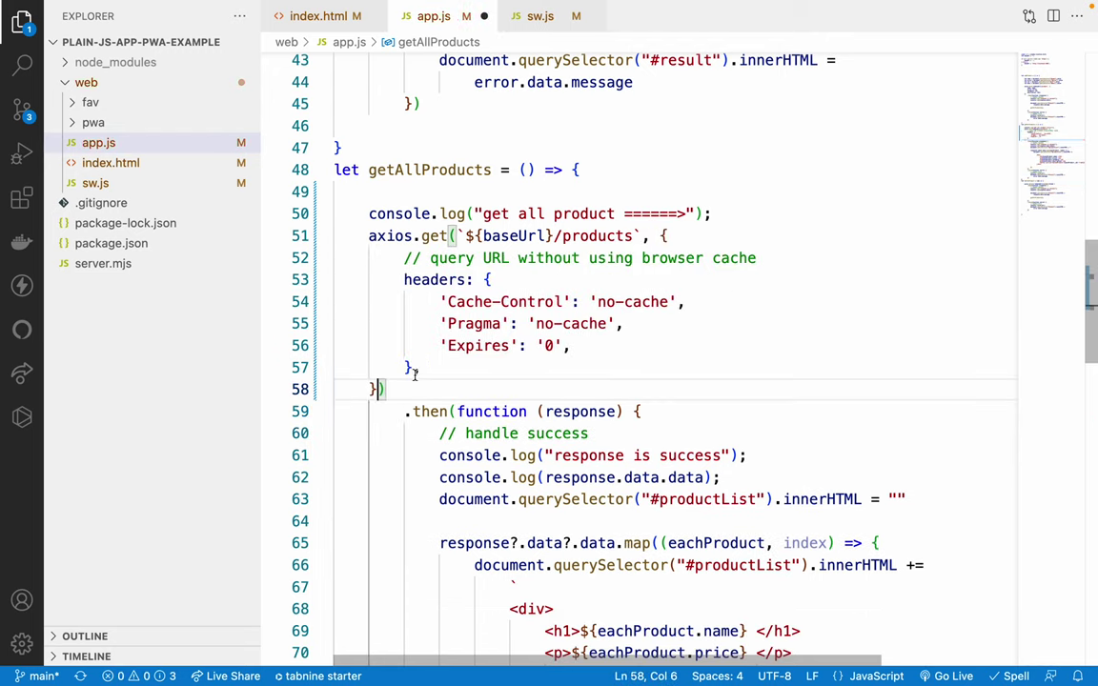
{"action": "left_click", "coordinate": [447, 345]}
{"action": "left_click_drag", "start_coordinate": [448, 301], "coordinate": [555, 302]}
{"action": "left_click", "coordinate": [652, 301]}
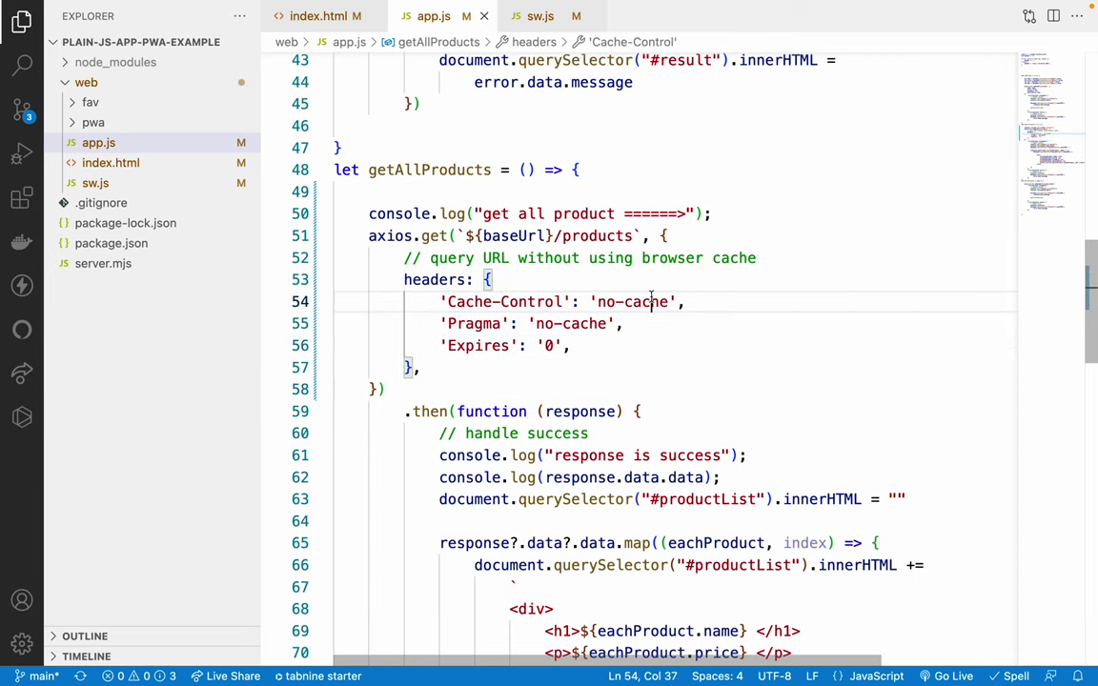
- Restore the deleted 'fetch' event listener at the end of sw.js and save the file
{"action": "left_click", "coordinate": [535, 17]}
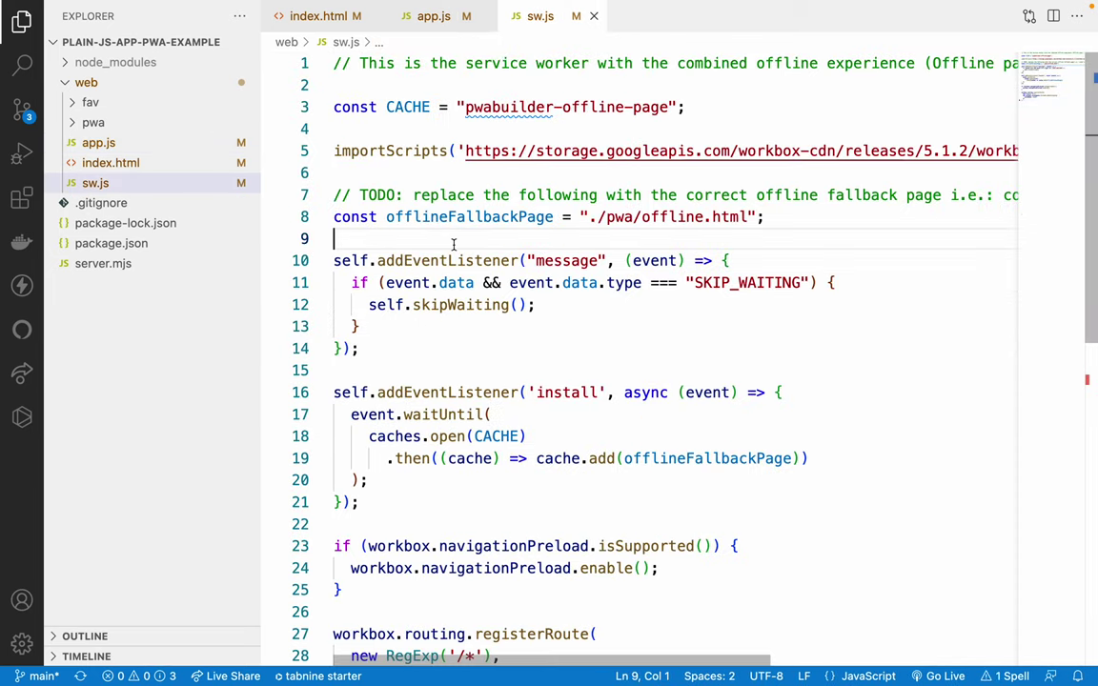
{"action": "scroll", "coordinate": [454, 244], "scroll_direction": "down", "scroll_amount": 2}
{"action": "key", "text": "Return"}
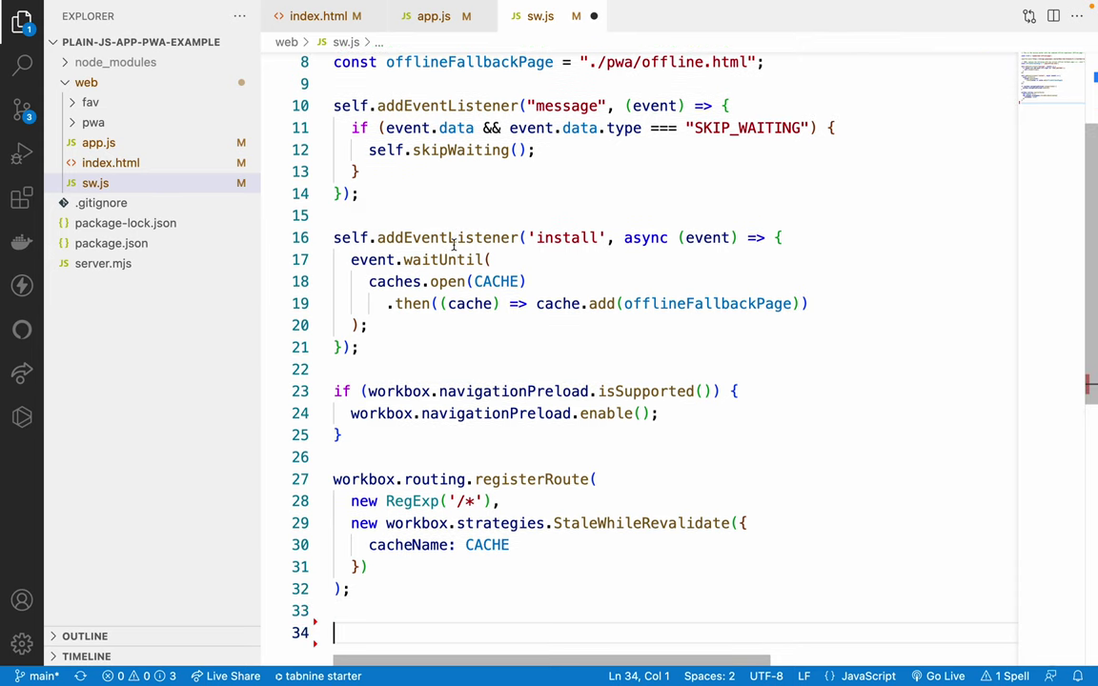
{"action": "key", "text": "BackSpace"}
{"action": "type", "text": "self.addEventListener('fetch', (event) => {   if (event.request.mode === 'navigate') {     event.respondWith((async () => {       try {         const preloadResp = await event.preloadResponse;          if (preloadResp) {           return preloadResp;         }          const networkResp = await fetch(event.request);         return networkResp;       } catch (error) {          const cache = await caches.open(CACHE);         const cachedResp = await cache.match(offlineFallbackPage);         return cachedResp;       }     })());   } });"}
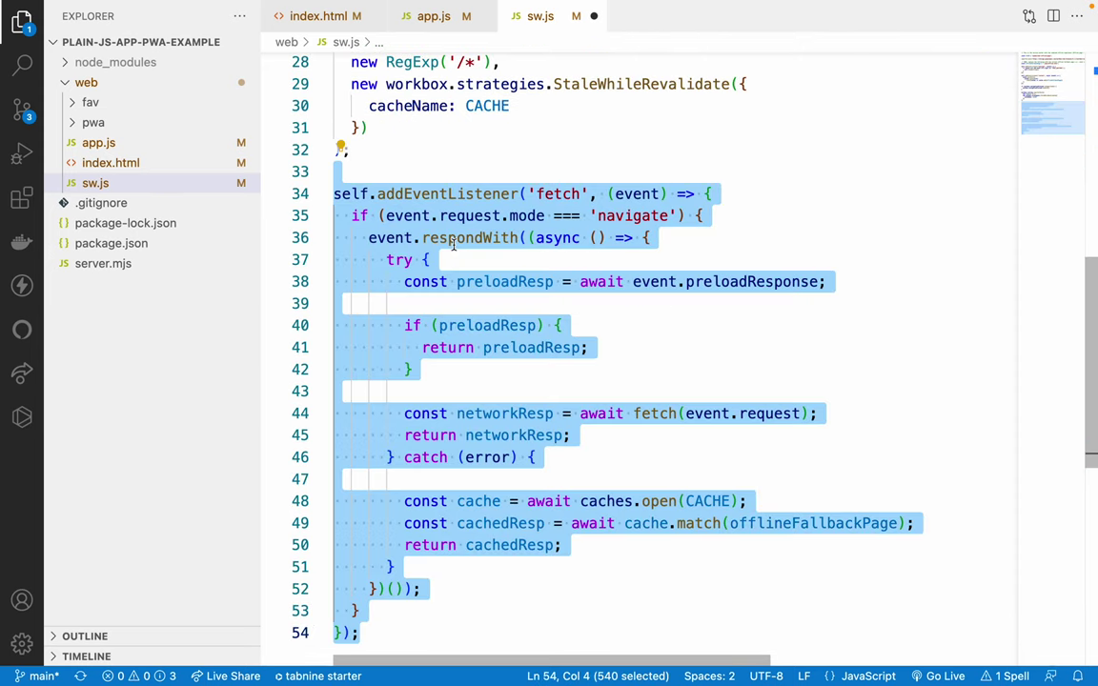
{"action": "left_click", "coordinate": [448, 258]}
- Switch to the daraz app, unregister its localhost:5001 service worker and reload the page with the console shown
{"action": "key", "text": "super+Tab"}
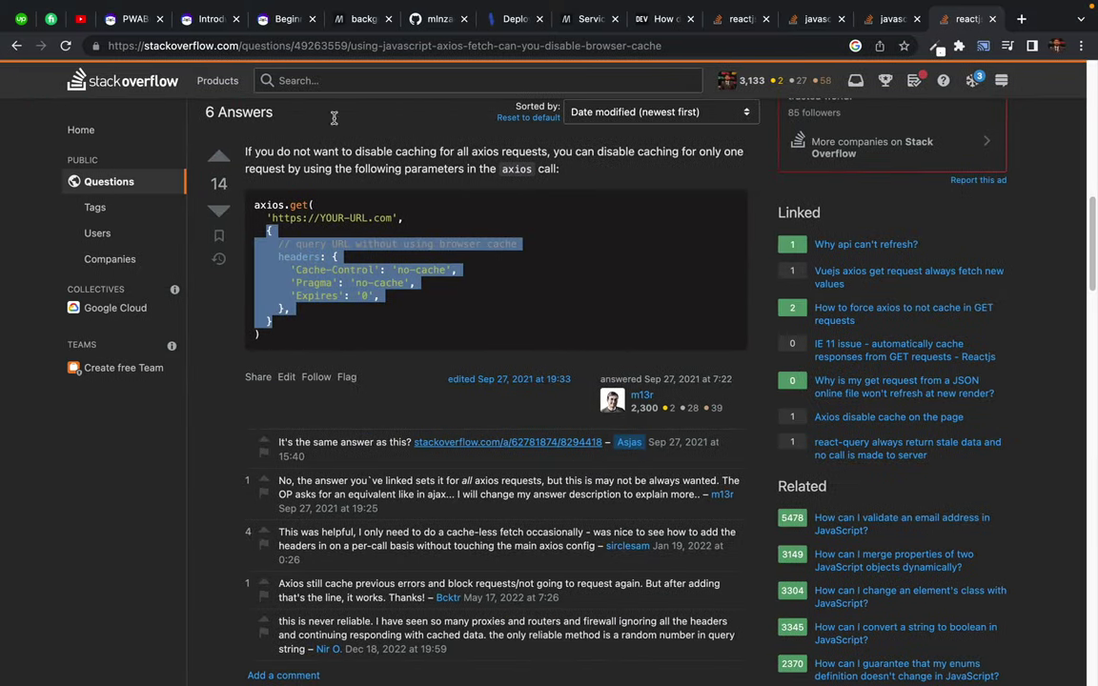
{"action": "key", "text": "ctrl+Left"}
{"action": "left_click", "coordinate": [326, 86]}
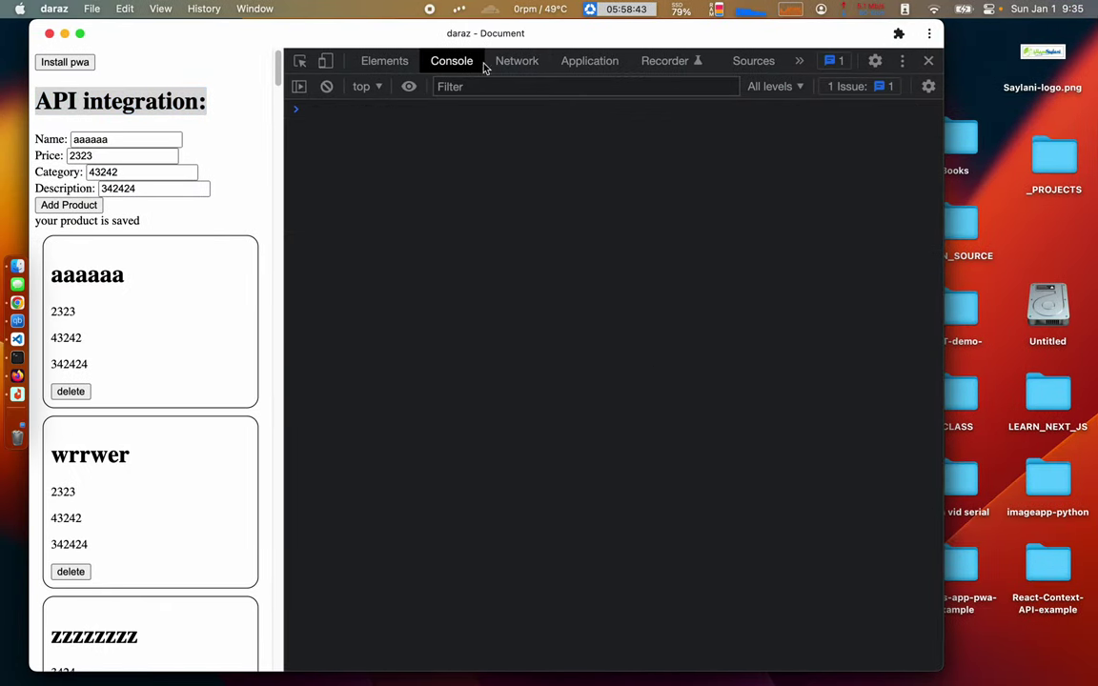
{"action": "left_click", "coordinate": [665, 60]}
{"action": "left_click", "coordinate": [590, 60]}
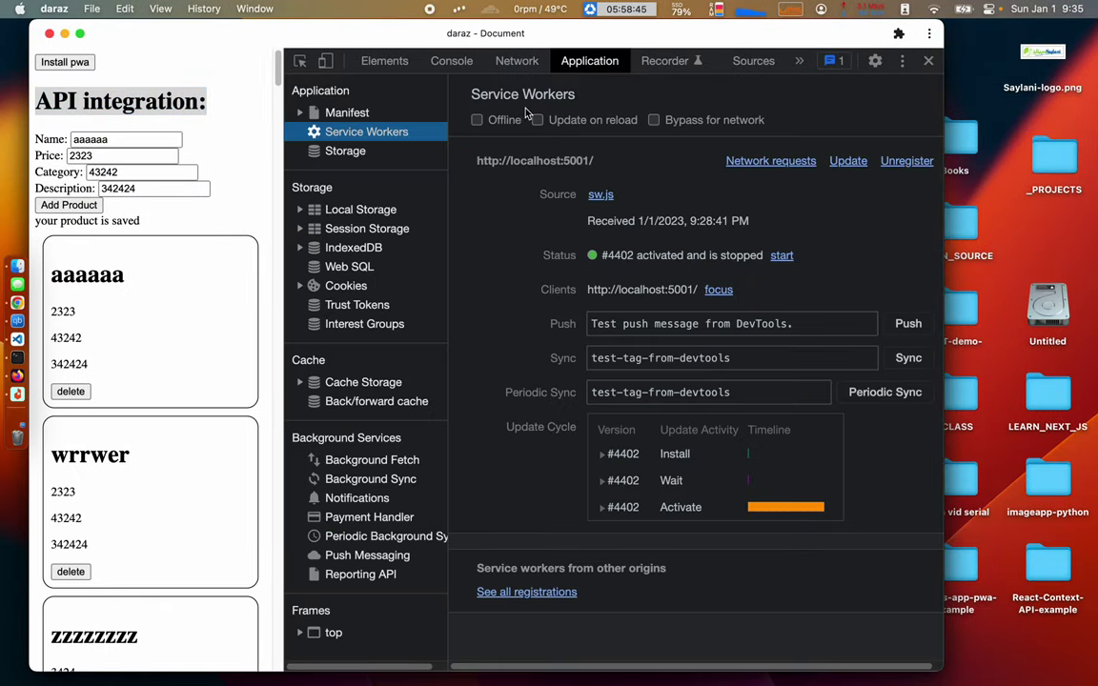
{"action": "left_click", "coordinate": [907, 161]}
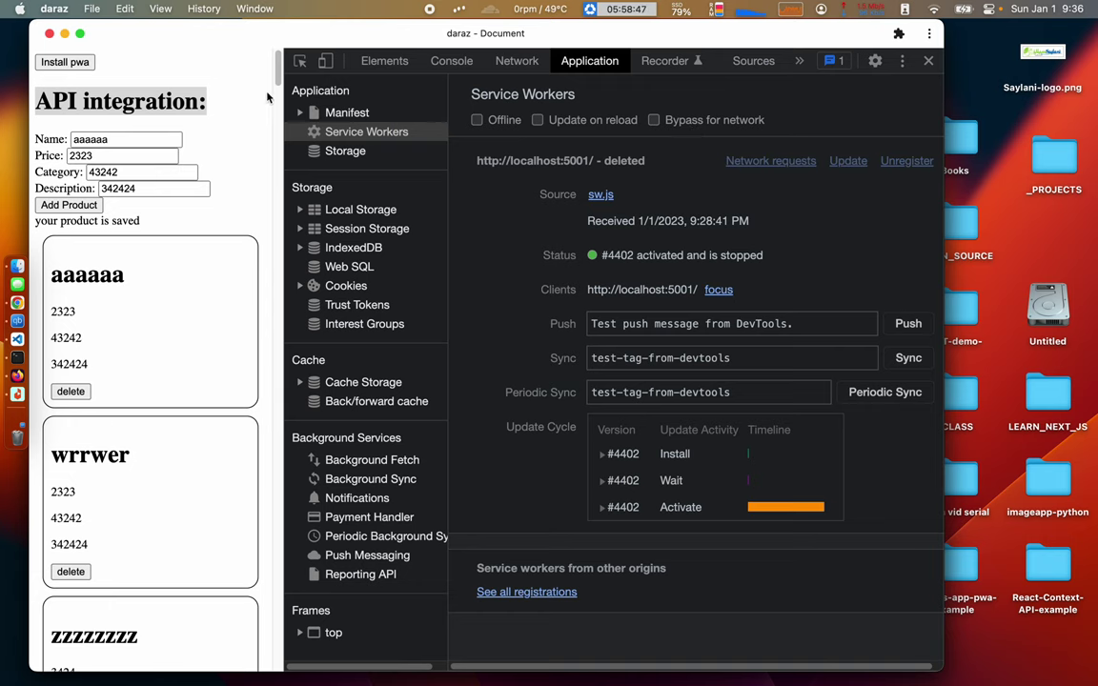
{"action": "left_click", "coordinate": [445, 62]}
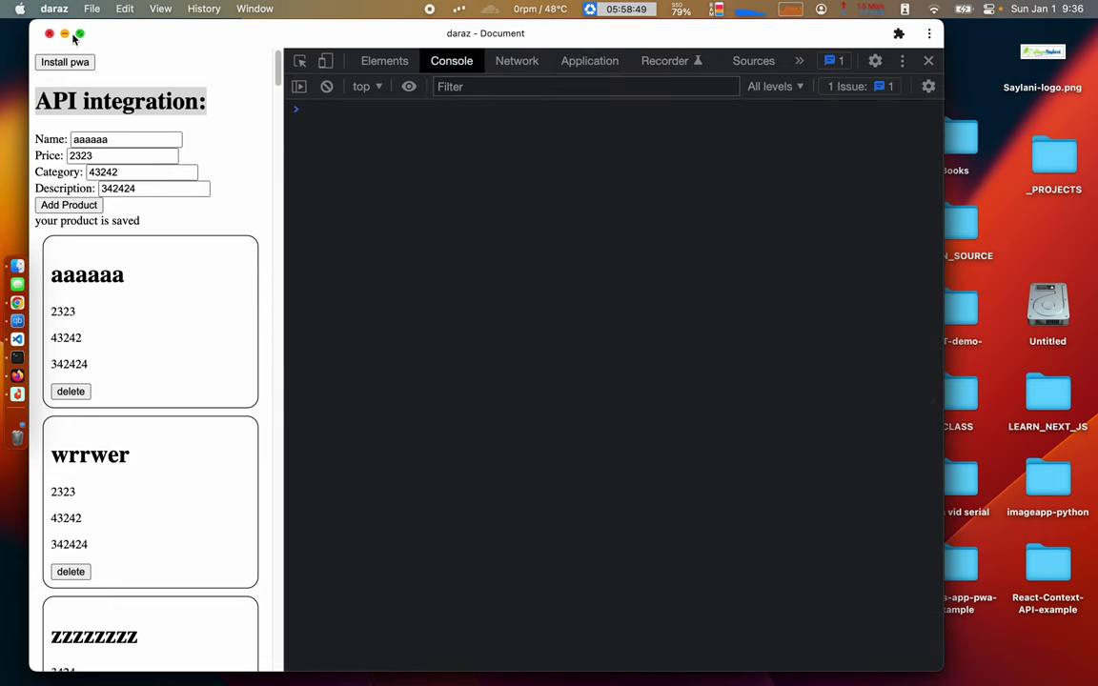
{"action": "key", "text": "super+r"}
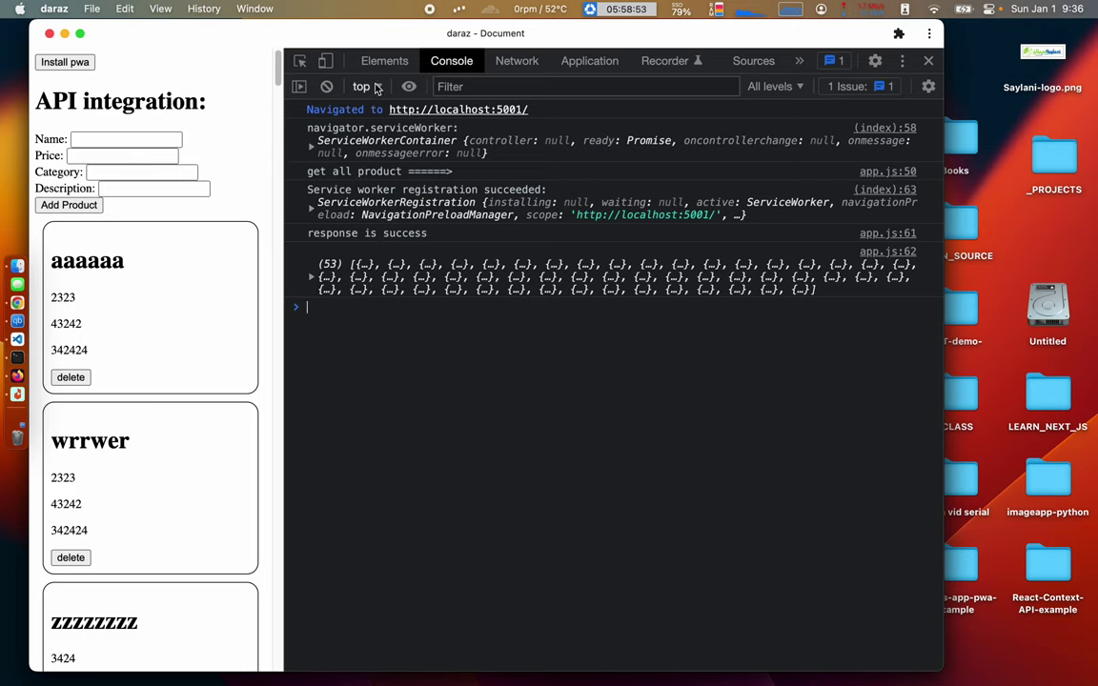
- Clear the console and add a product named gdfgdfg with price 3535, category ertert and description dfgdfgdf
{"action": "left_click", "coordinate": [326, 86]}
{"action": "left_click", "coordinate": [115, 135]}
{"action": "type", "text": "gdfgdfg"}
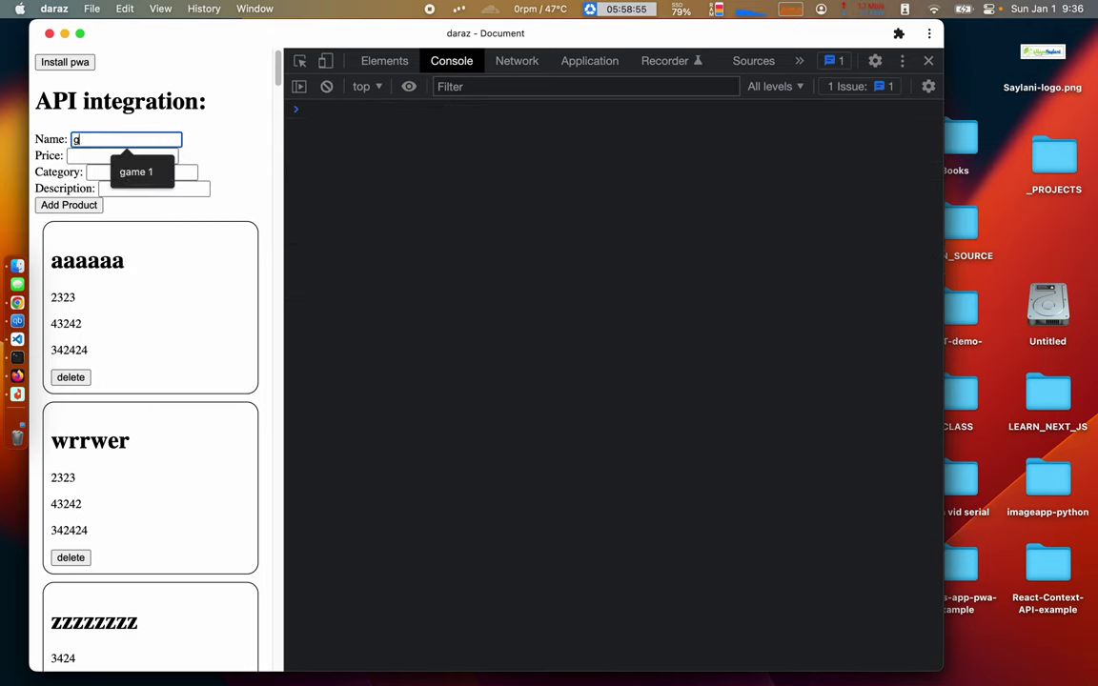
{"action": "key", "text": "Tab"}
{"action": "type", "text": "e"}
{"action": "key", "text": "BackSpace"}
{"action": "type", "text": "3535"}
{"action": "left_click", "coordinate": [121, 185]}
{"action": "left_click", "coordinate": [120, 172]}
{"action": "type", "text": "ertert"}
{"action": "key", "text": "Tab"}
{"action": "type", "text": "dfgdfgdf"}
{"action": "left_click", "coordinate": [67, 205]}
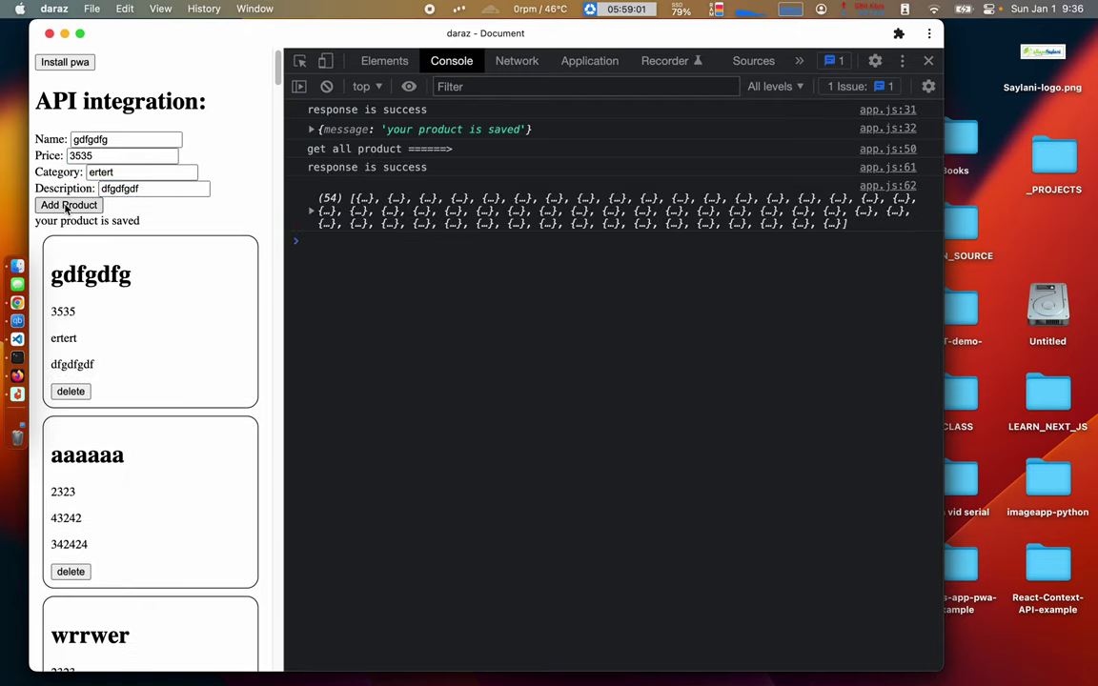
- Change the product name to wwwwww and add it as another product
{"action": "left_click", "coordinate": [96, 139]}
{"action": "double_click", "coordinate": [96, 139]}
{"action": "type", "text": "wwwwwww"}
{"action": "left_click", "coordinate": [76, 206]}
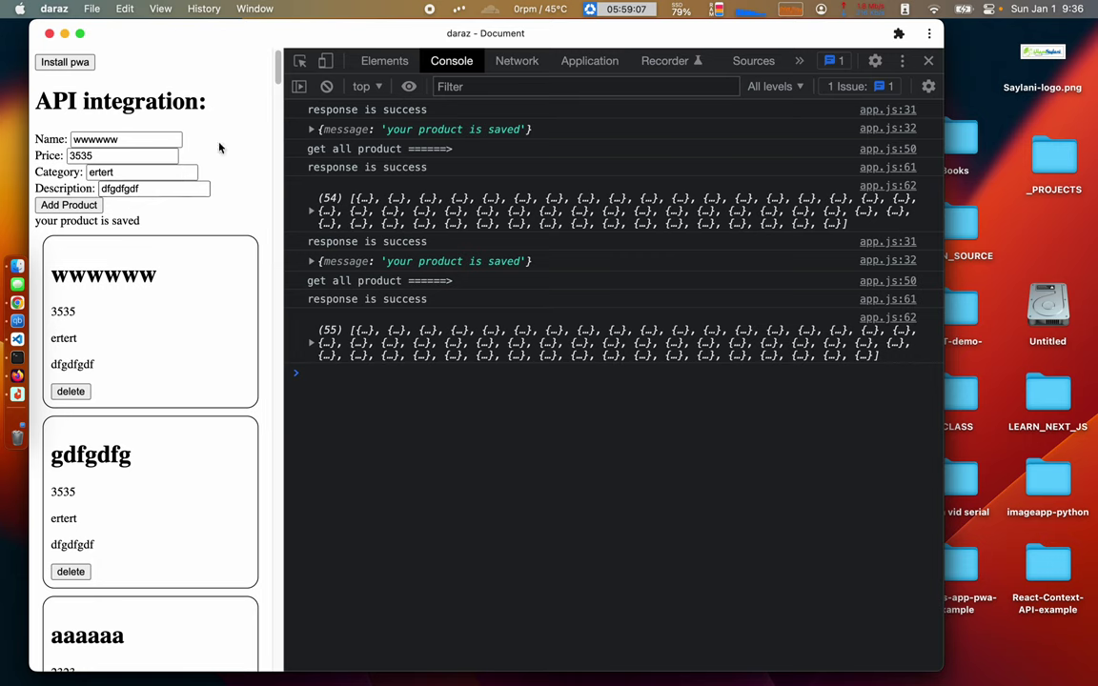
- Examine the app's network requests and the registered service worker's sw.js source, closing the source page again
{"action": "left_click", "coordinate": [505, 65]}
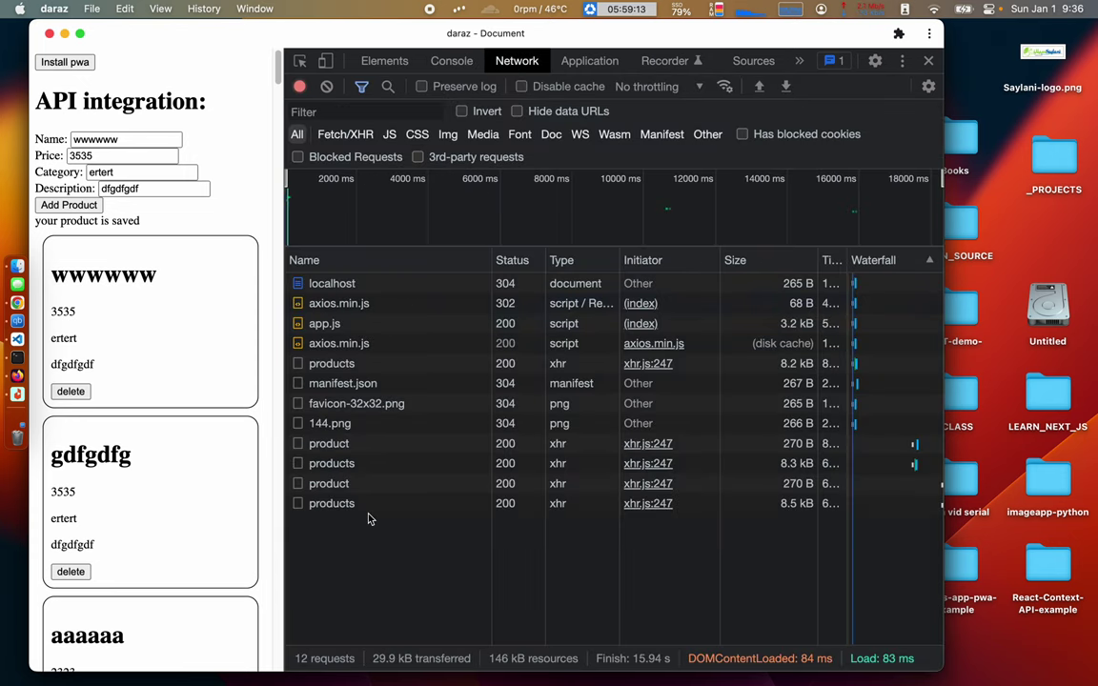
{"action": "left_click", "coordinate": [584, 60]}
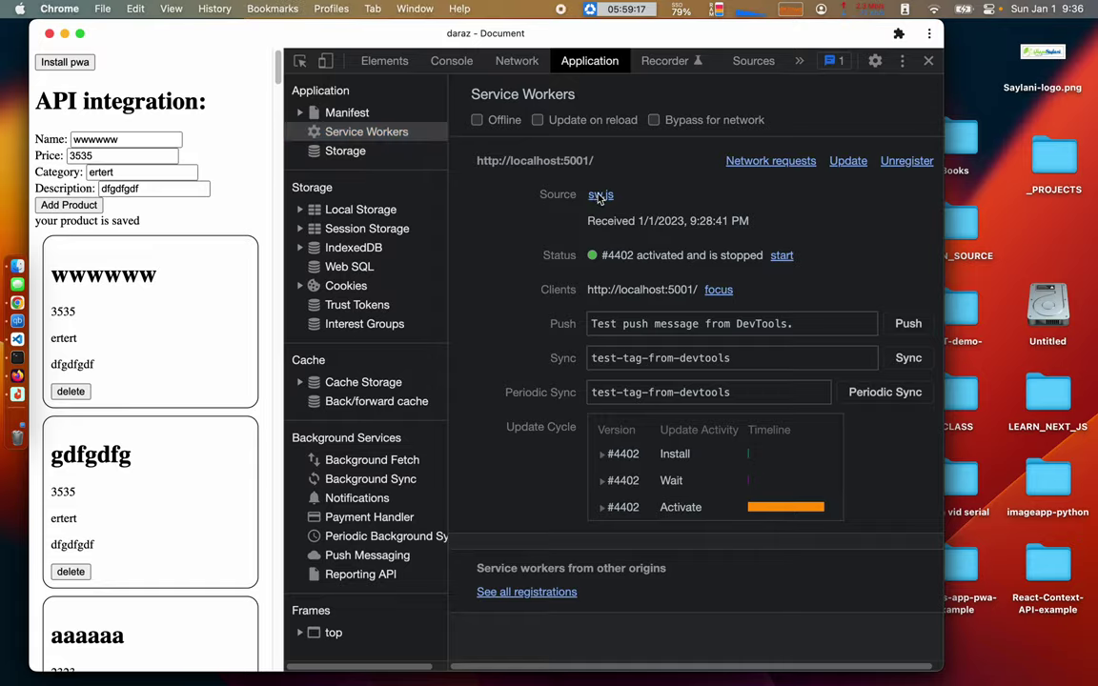
{"action": "left_click", "coordinate": [600, 195]}
{"action": "scroll", "coordinate": [157, 495], "scroll_direction": "down", "scroll_amount": 1}
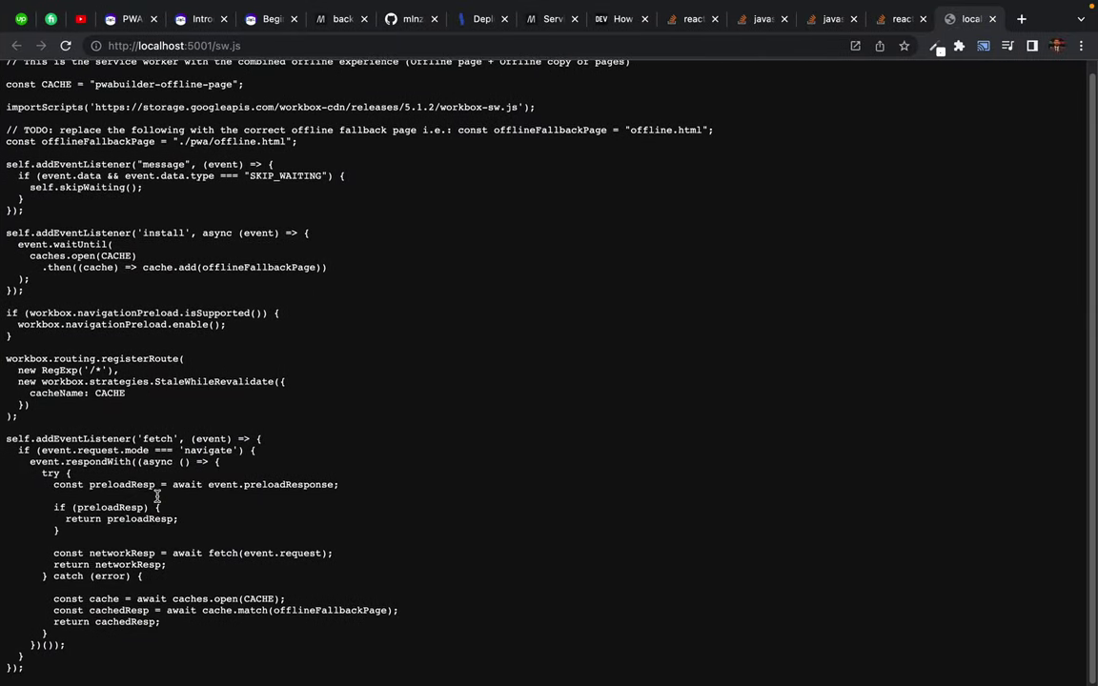
{"action": "key", "text": "super+w"}
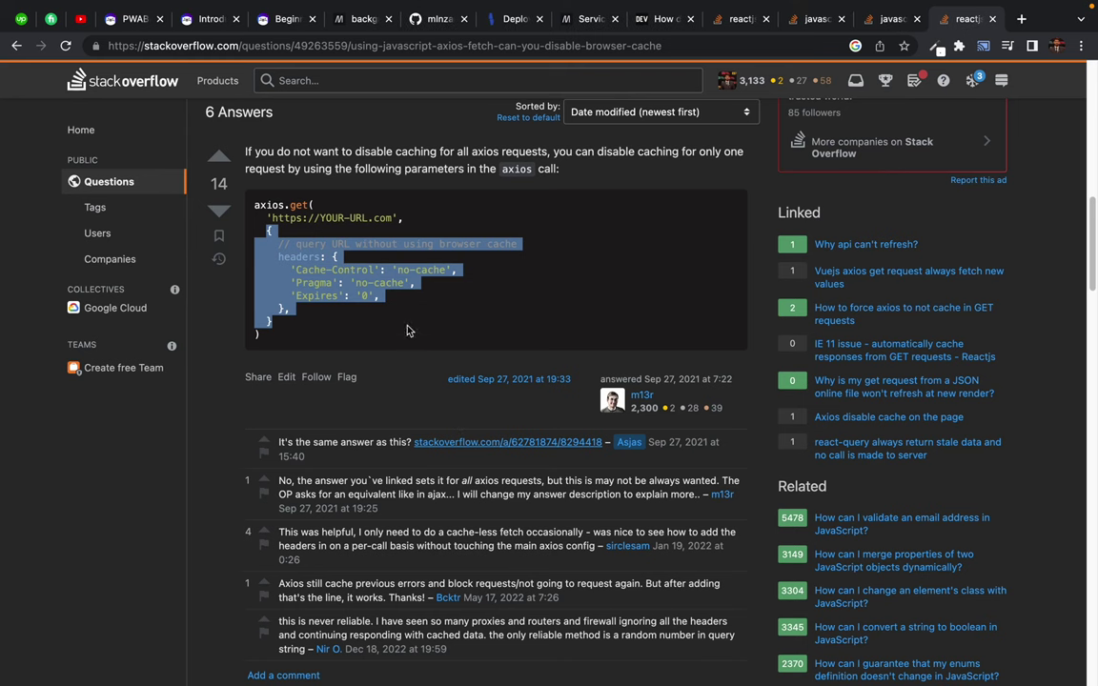
- Return to the daraz app and close both of its windows
{"action": "key", "text": "ctrl+Left"}
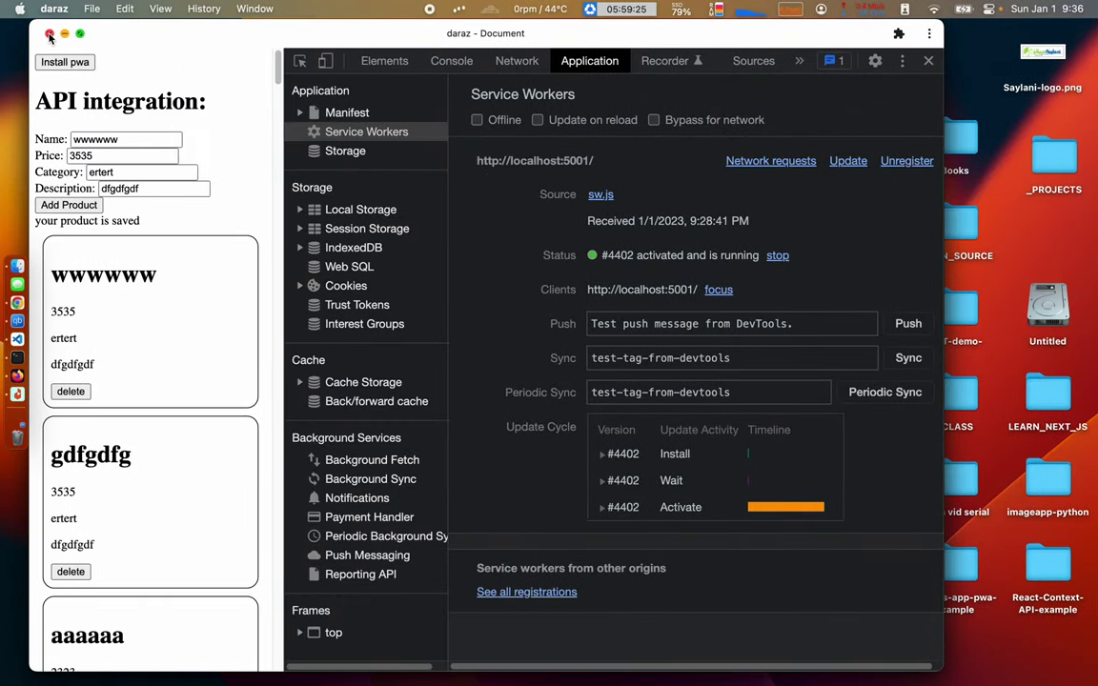
{"action": "left_click", "coordinate": [49, 34]}
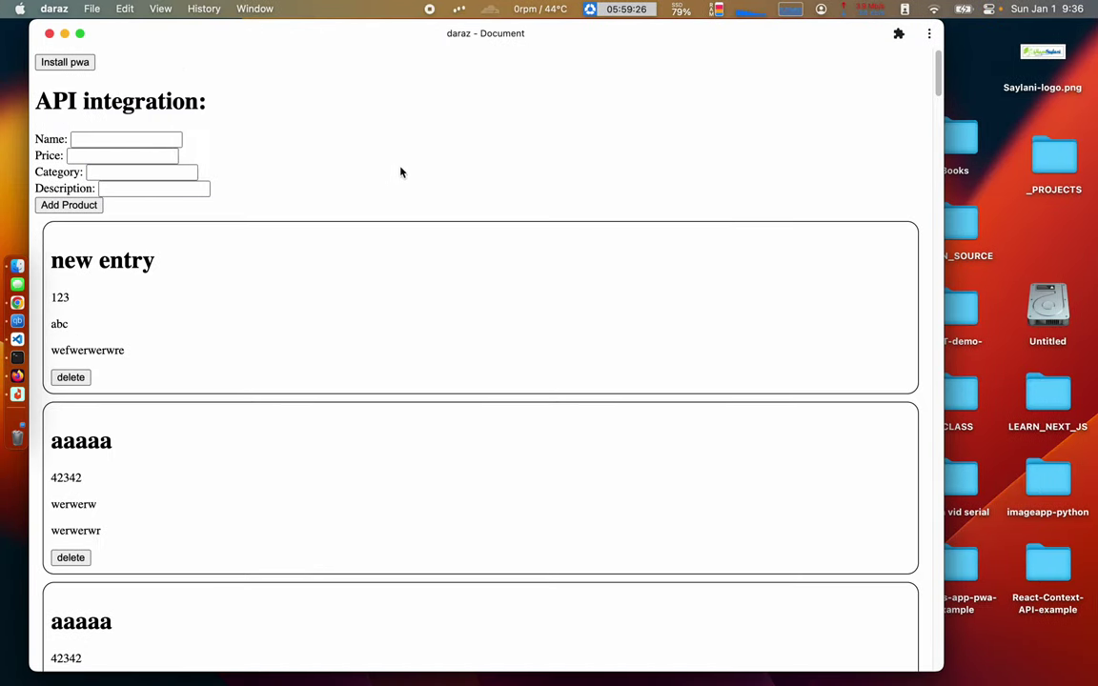
{"action": "left_click", "coordinate": [49, 34]}
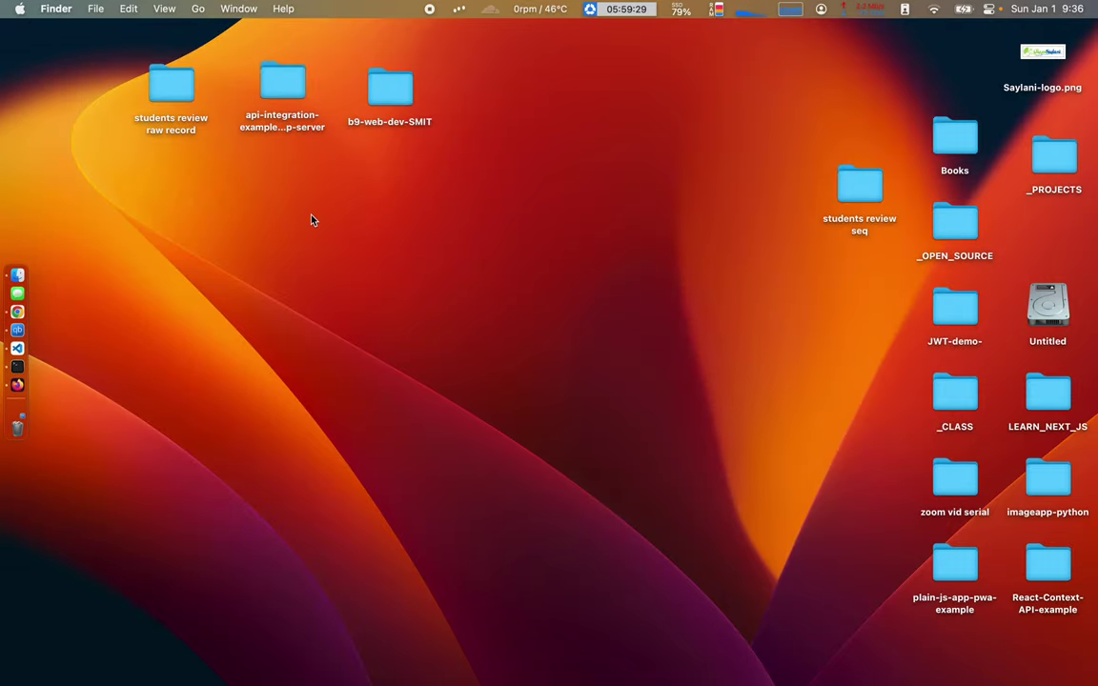
- Switch to VS Code and open the uncommitted changes of app.js and index.html for review
{"action": "key", "text": "super+Tab"}
{"action": "scroll", "coordinate": [484, 112], "scroll_direction": "up", "scroll_amount": 10}
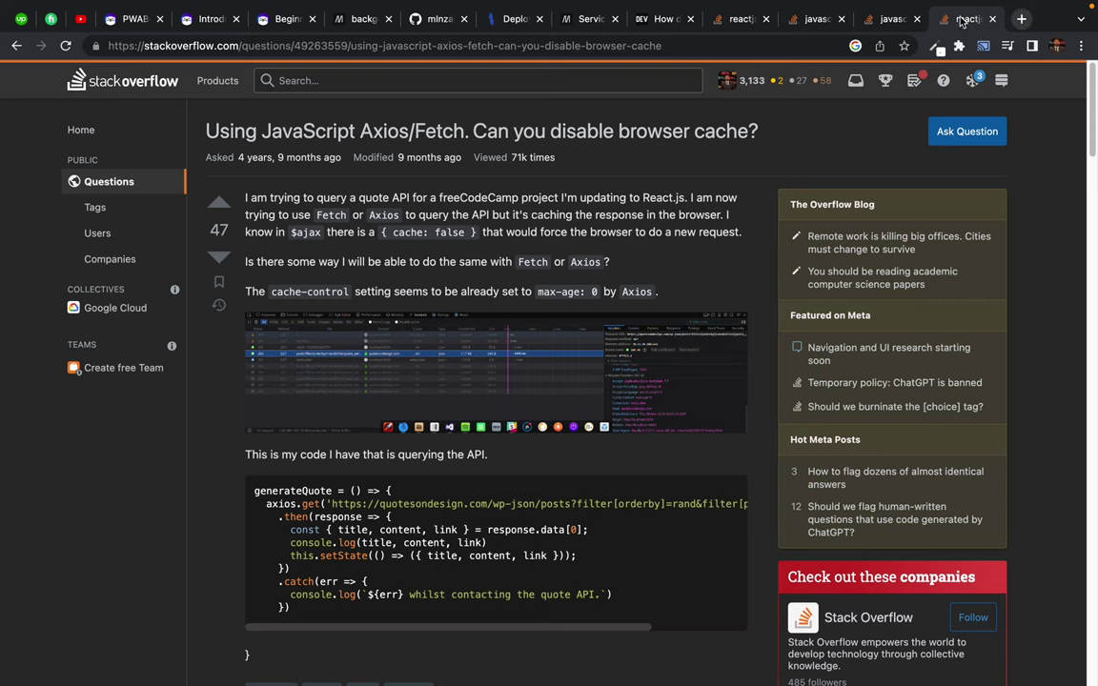
{"action": "key", "text": "ctrl+Left"}
{"action": "key", "text": "ctrl+Right"}
{"action": "key", "text": "ctrl+Right"}
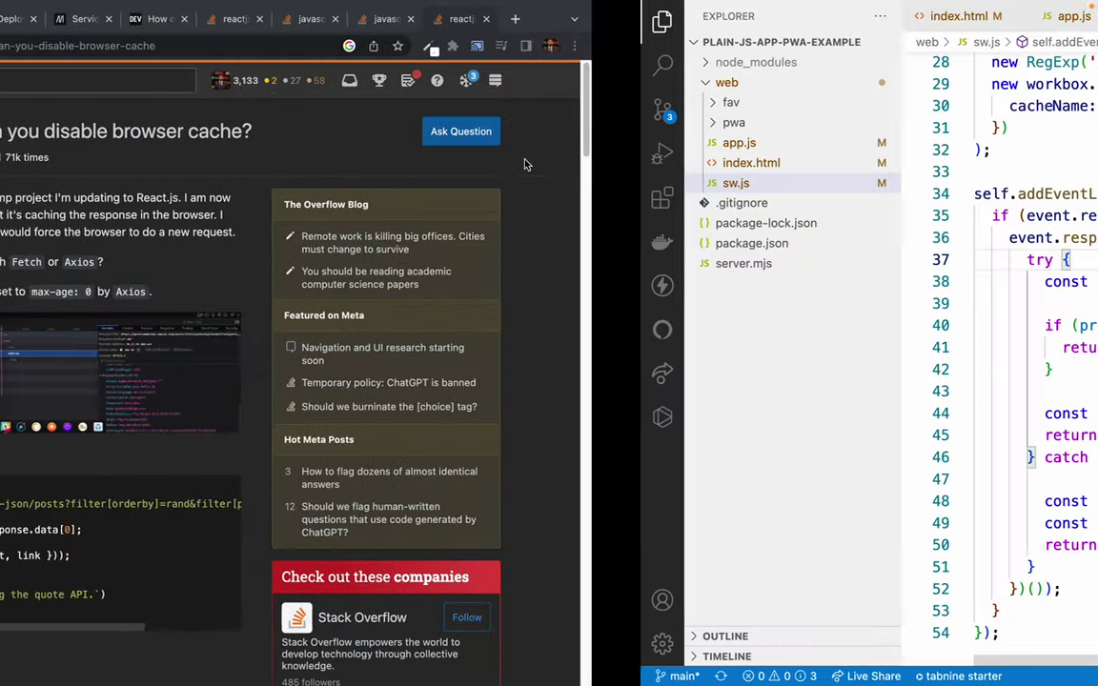
{"action": "left_click", "coordinate": [21, 107]}
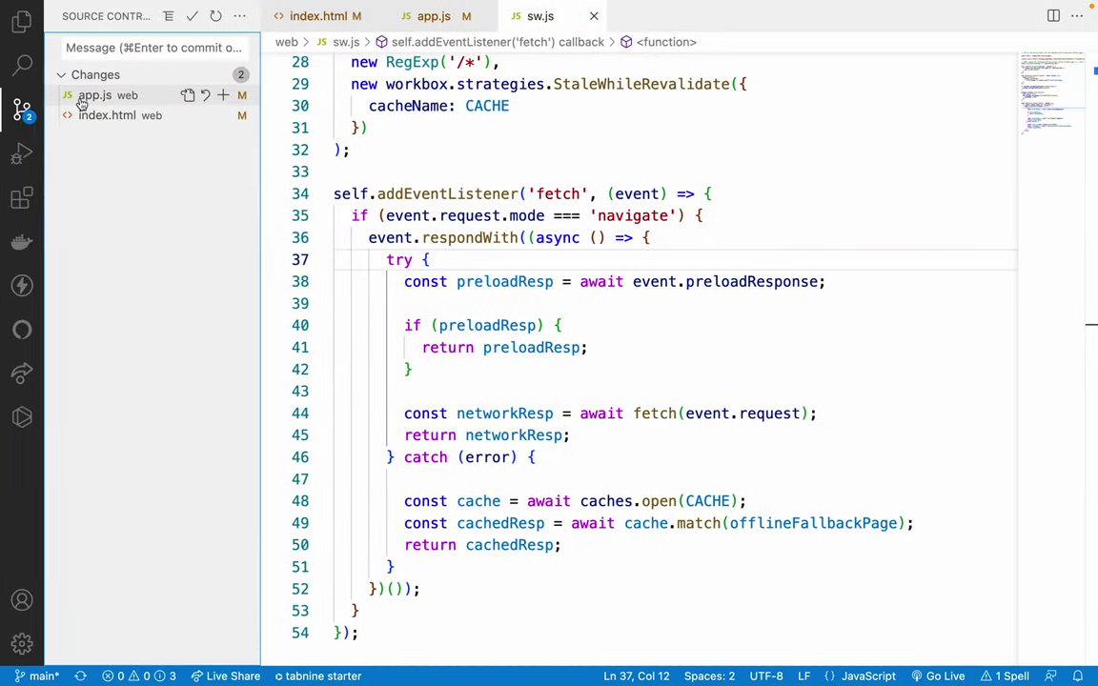
{"action": "left_click", "coordinate": [88, 95]}
{"action": "left_click", "coordinate": [103, 116]}
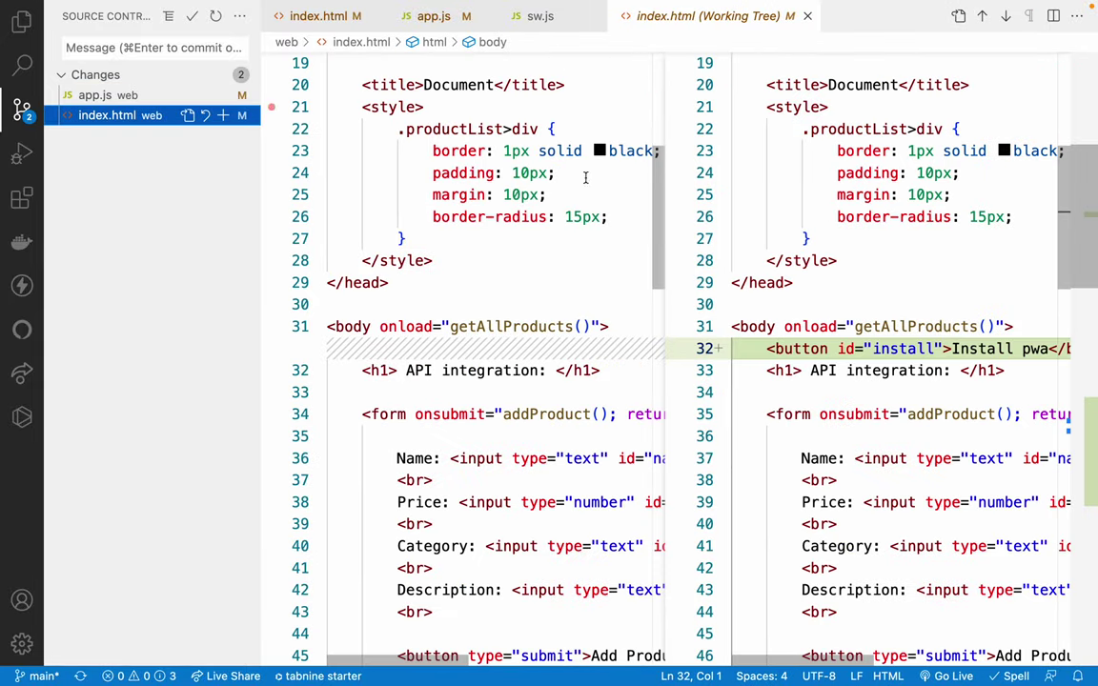
- Widen the modified side of the index.html comparison and examine the added Install pwa button below the body tag
{"action": "left_click_drag", "start_coordinate": [734, 327], "coordinate": [870, 404]}
{"action": "left_click", "coordinate": [870, 400]}
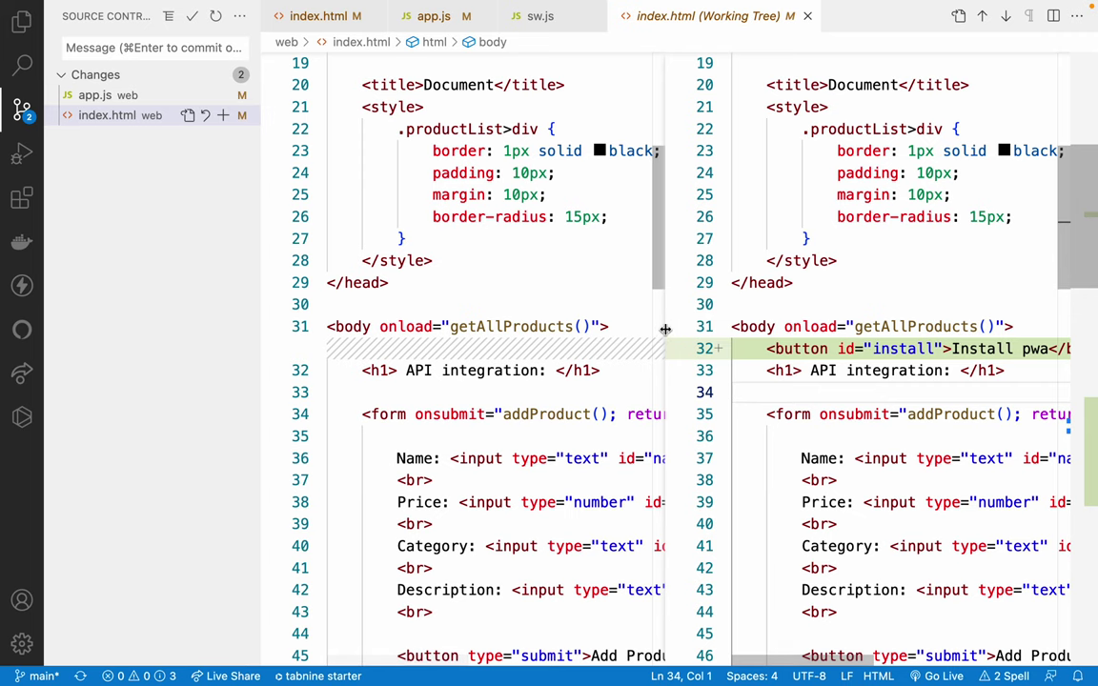
{"action": "left_click_drag", "start_coordinate": [665, 329], "coordinate": [488, 327]}
{"action": "left_click_drag", "start_coordinate": [597, 349], "coordinate": [851, 350]}
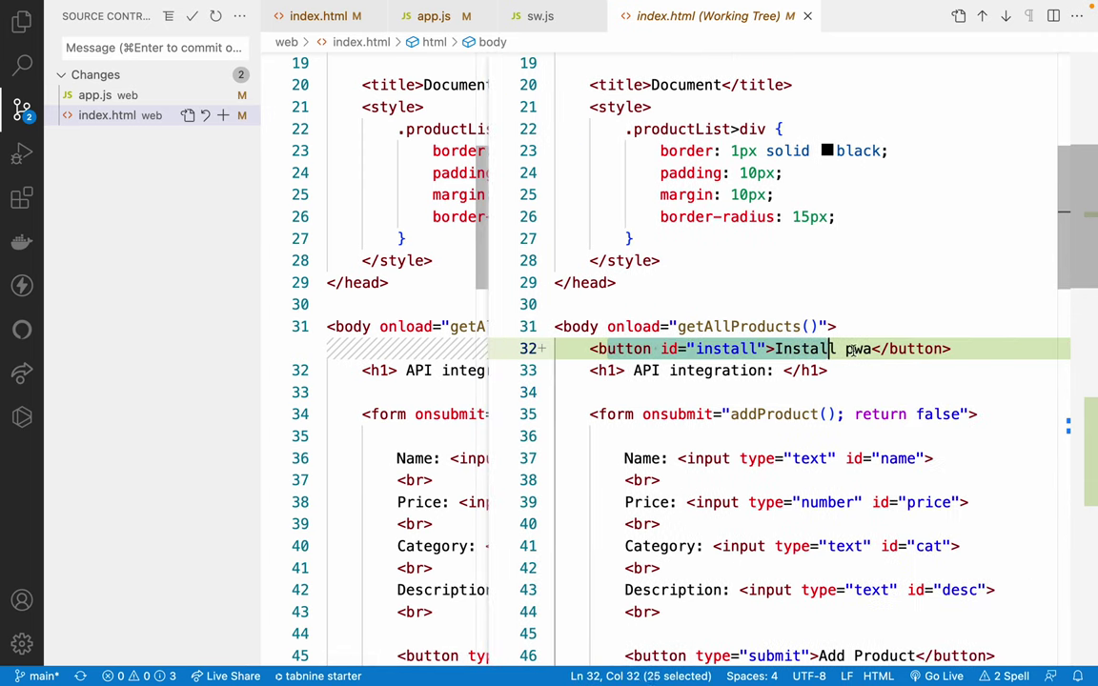
{"action": "left_click", "coordinate": [879, 349]}
{"action": "left_click", "coordinate": [772, 307]}
{"action": "triple_click", "coordinate": [749, 327]}
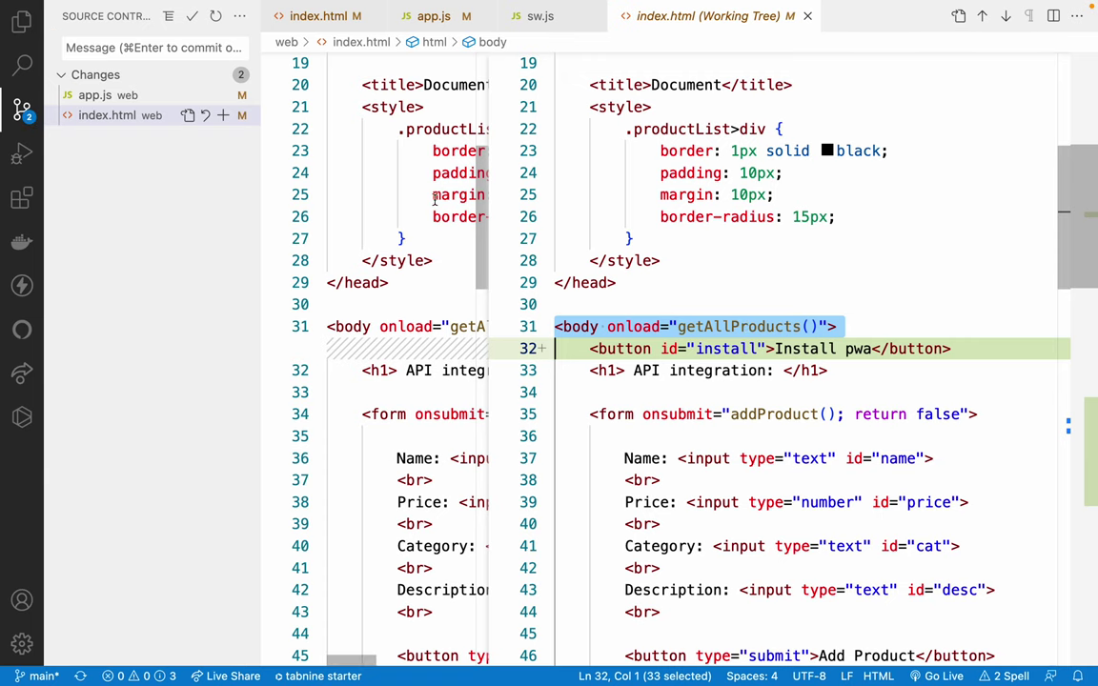
- Close the index.html comparison and the open sw.js, app.js and index.html editors
{"action": "middle_click", "coordinate": [629, 19]}
{"action": "left_click", "coordinate": [482, 134]}
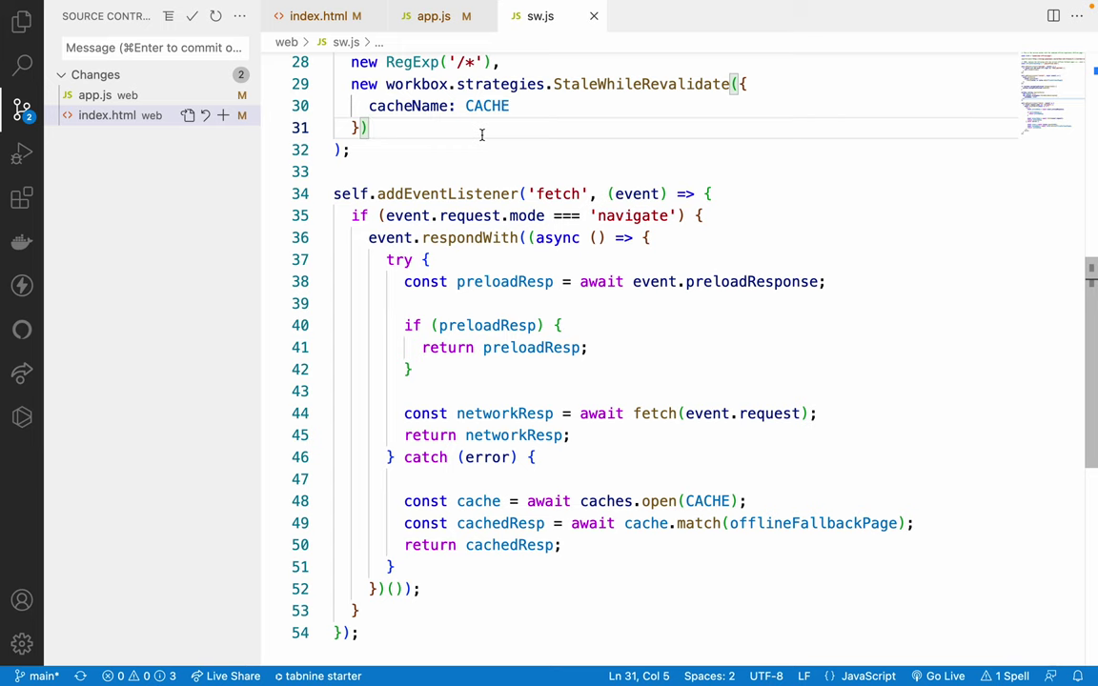
{"action": "scroll", "coordinate": [408, 226], "scroll_direction": "up", "scroll_amount": 10}
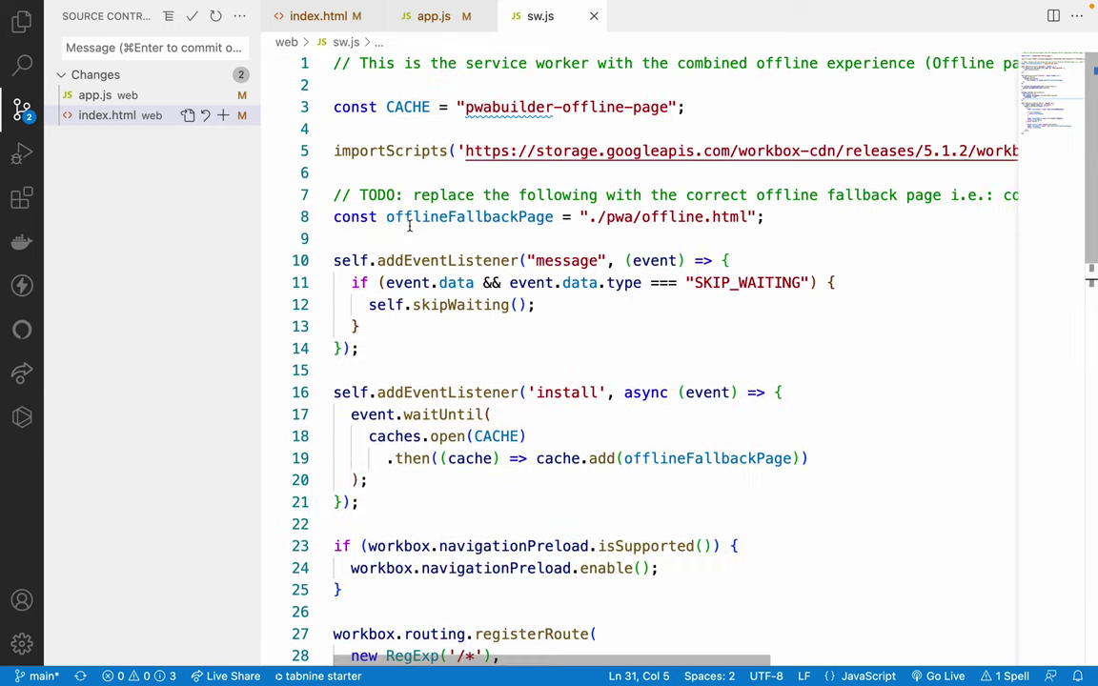
{"action": "middle_click", "coordinate": [536, 16]}
{"action": "middle_click", "coordinate": [434, 17]}
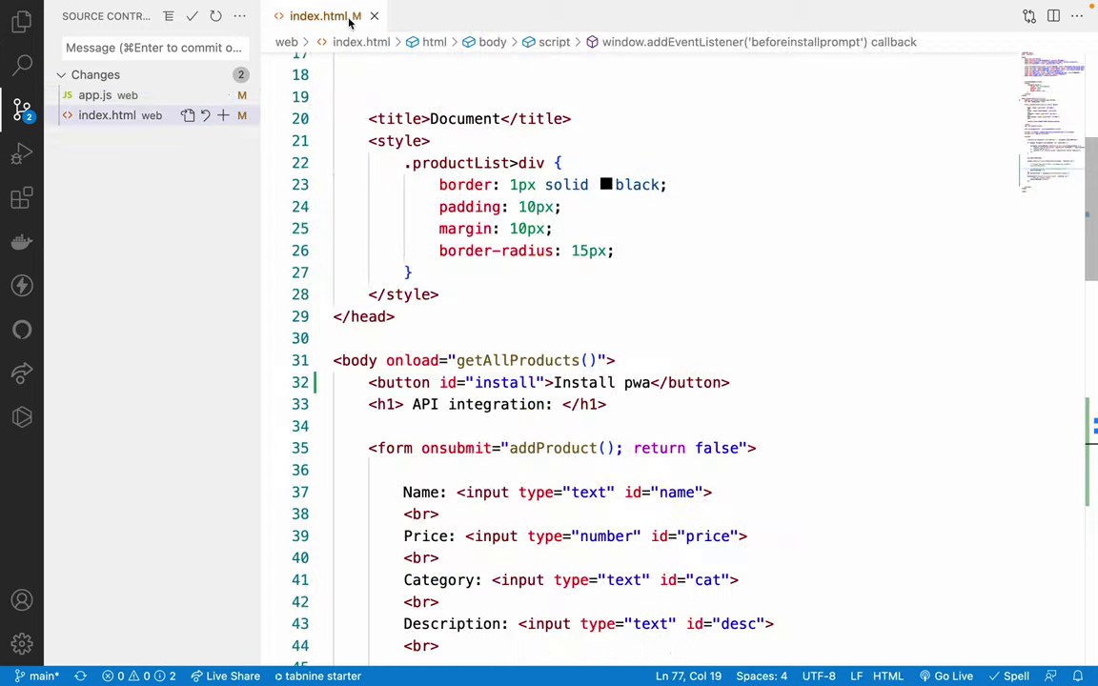
{"action": "middle_click", "coordinate": [332, 16]}
- Commit the changes to app.js and index.html with the message "install button"
{"action": "left_click", "coordinate": [129, 47]}
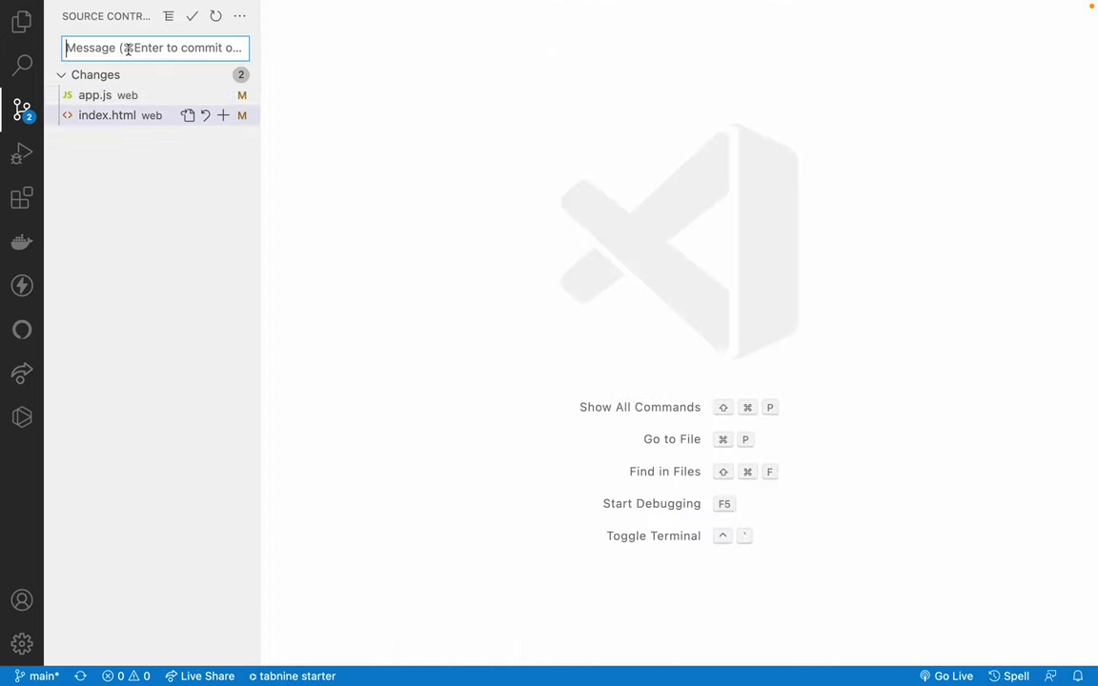
{"action": "type", "text": "install button"}
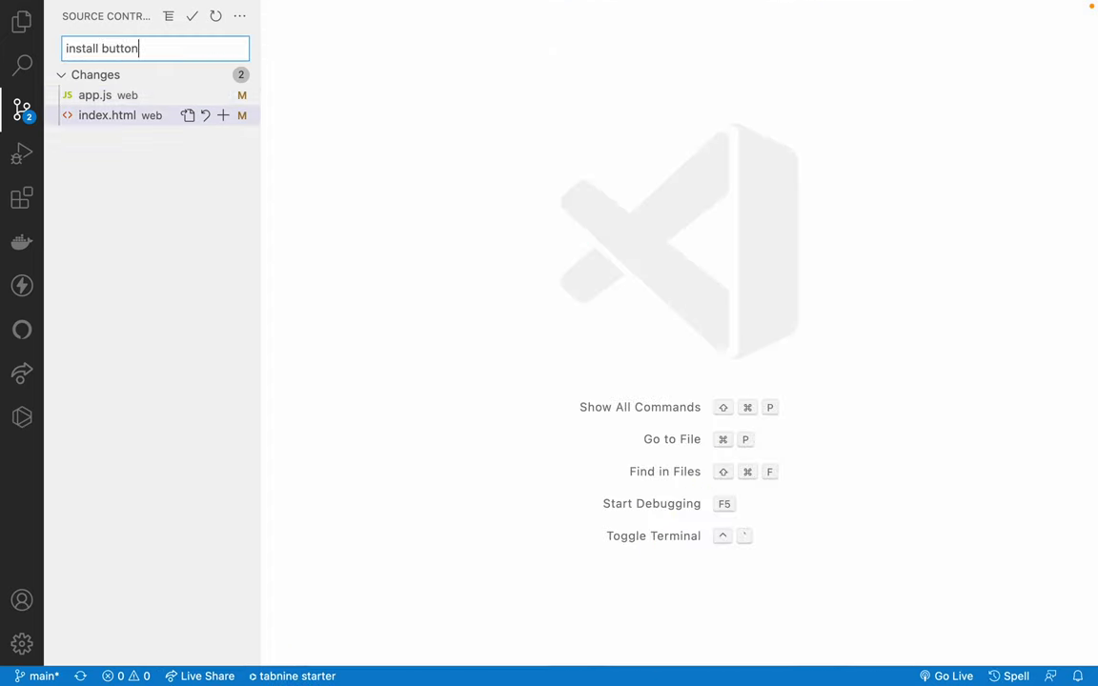
{"action": "key", "text": "super+Return"}
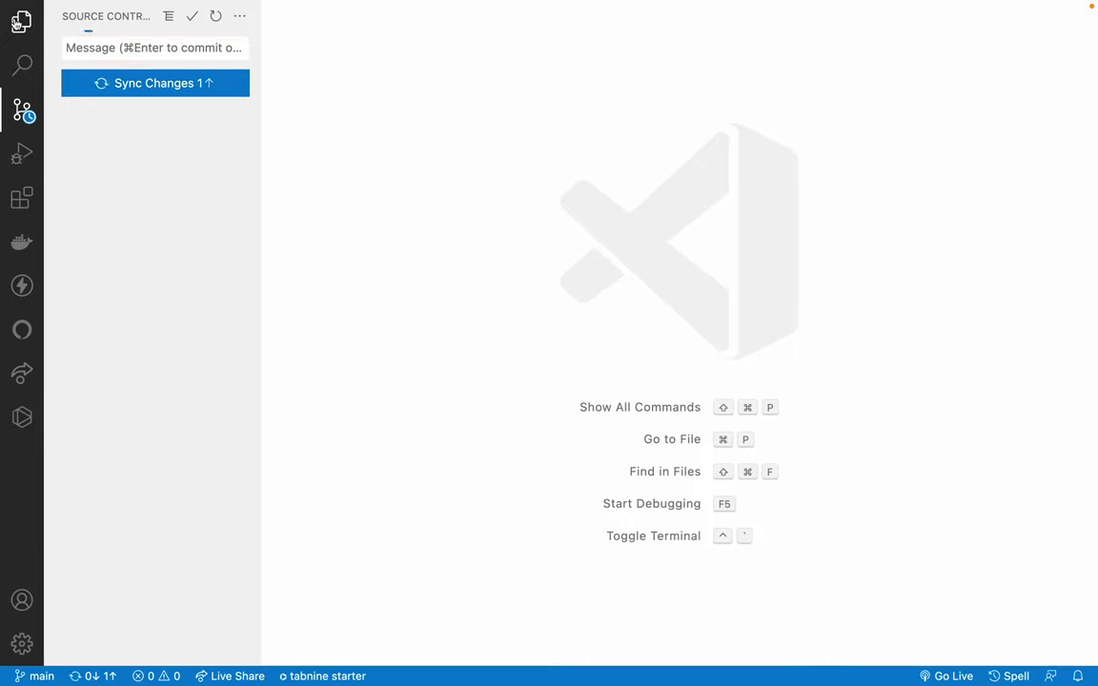
- Show the project's file explorer, switch to Chrome's Cyclic deployments page and close the reference pages opened after it
{"action": "left_click", "coordinate": [17, 23]}
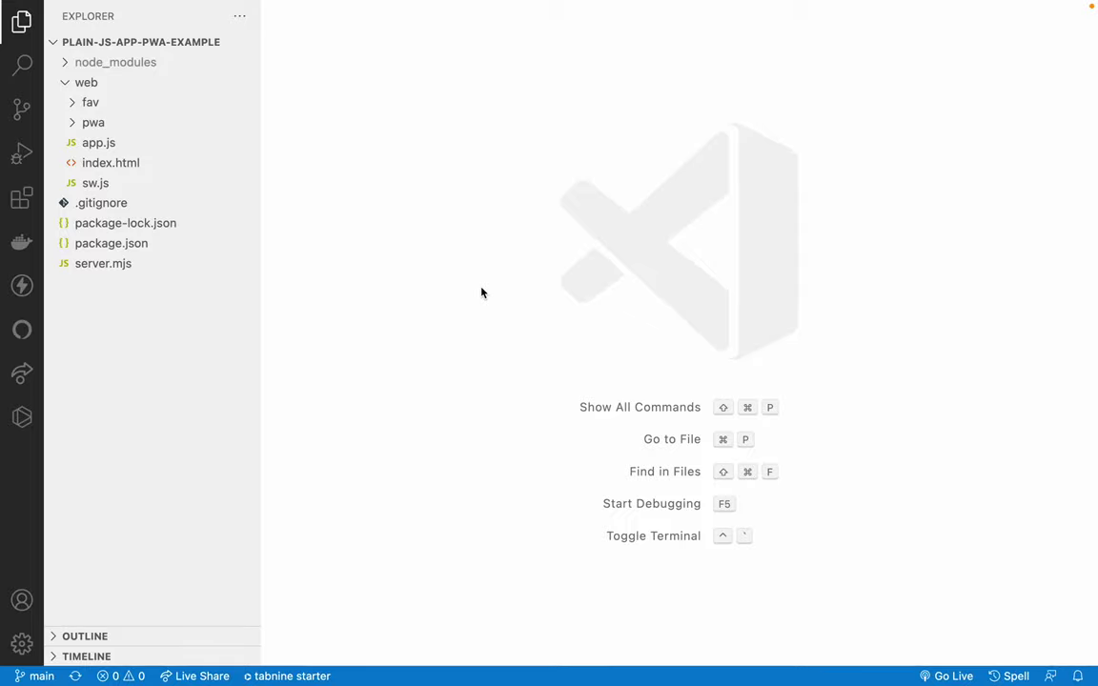
{"action": "key", "text": "ctrl+Left"}
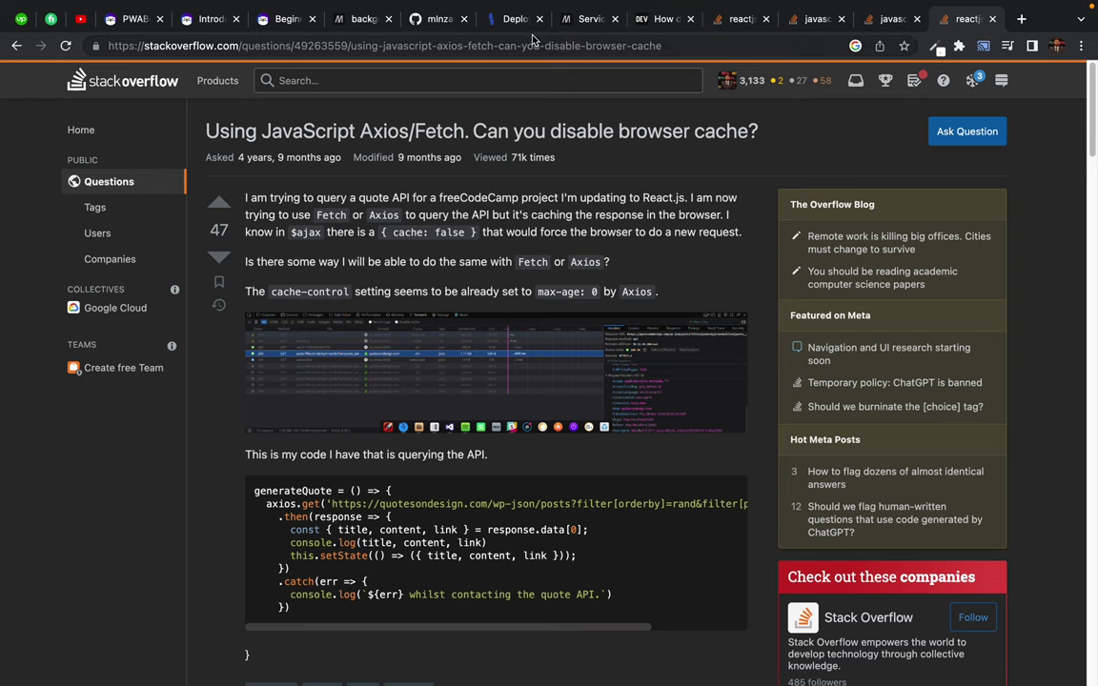
{"action": "left_click", "coordinate": [491, 23]}
{"action": "middle_click", "coordinate": [583, 23]}
{"action": "middle_click", "coordinate": [583, 23]}
{"action": "middle_click", "coordinate": [583, 23]}
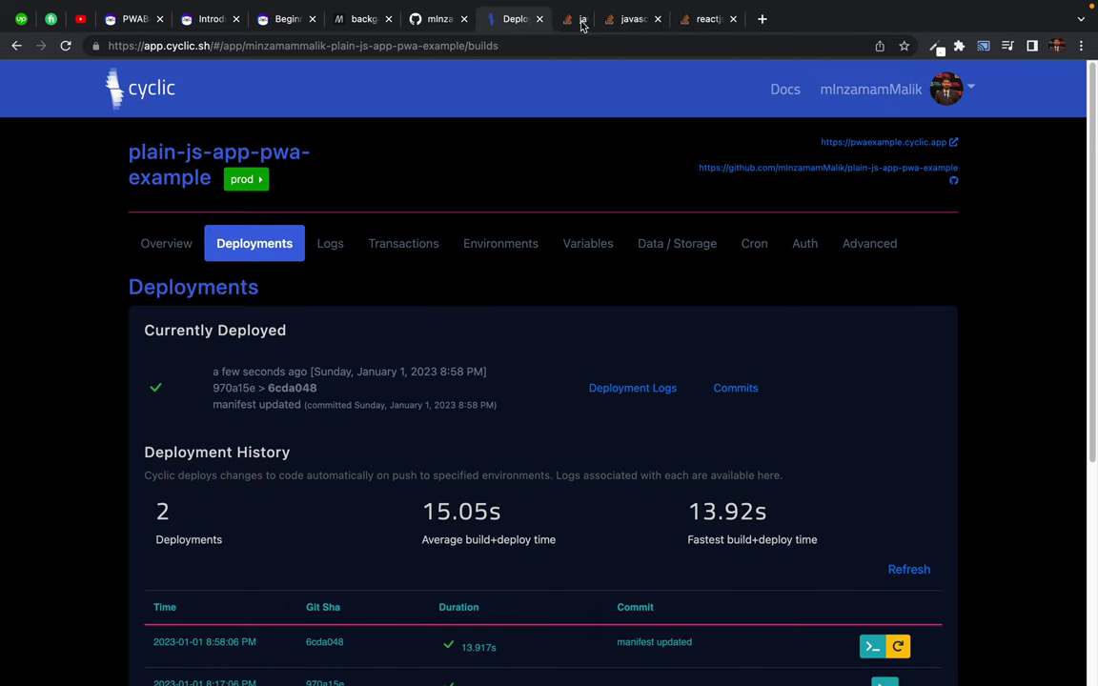
{"action": "middle_click", "coordinate": [583, 23]}
{"action": "middle_click", "coordinate": [583, 23]}
{"action": "middle_click", "coordinate": [583, 23]}
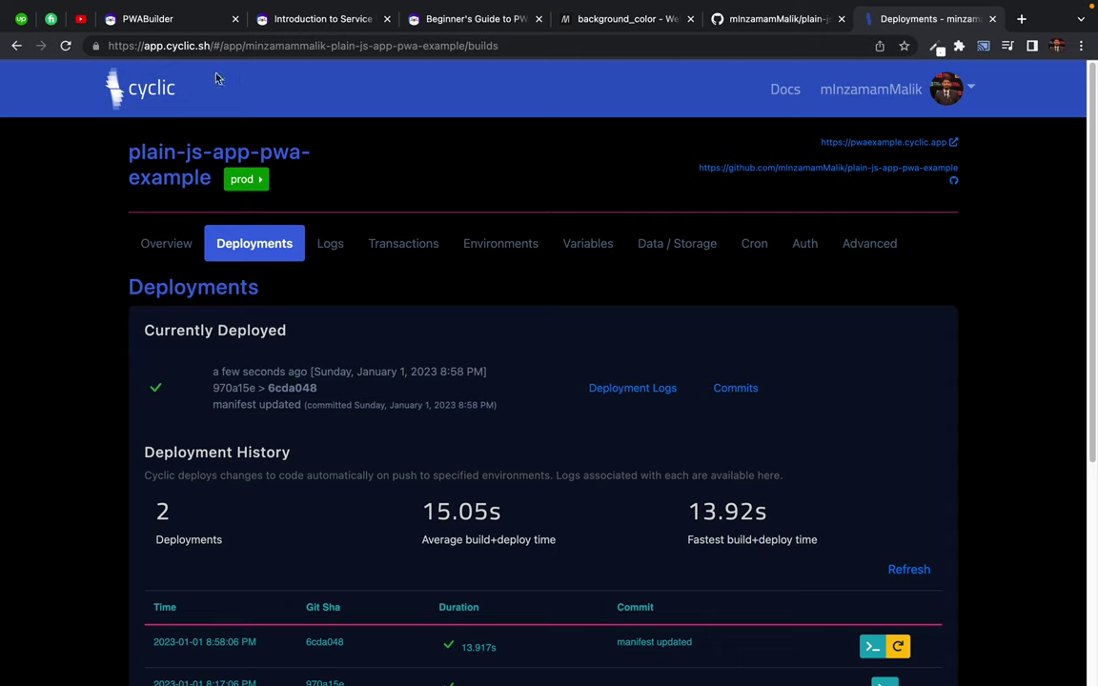
- Reload the Cyclic deployments page and check the deployment history for the "install button" commit
{"action": "left_click", "coordinate": [64, 46]}
{"action": "scroll", "coordinate": [715, 353], "scroll_direction": "down", "scroll_amount": 5}
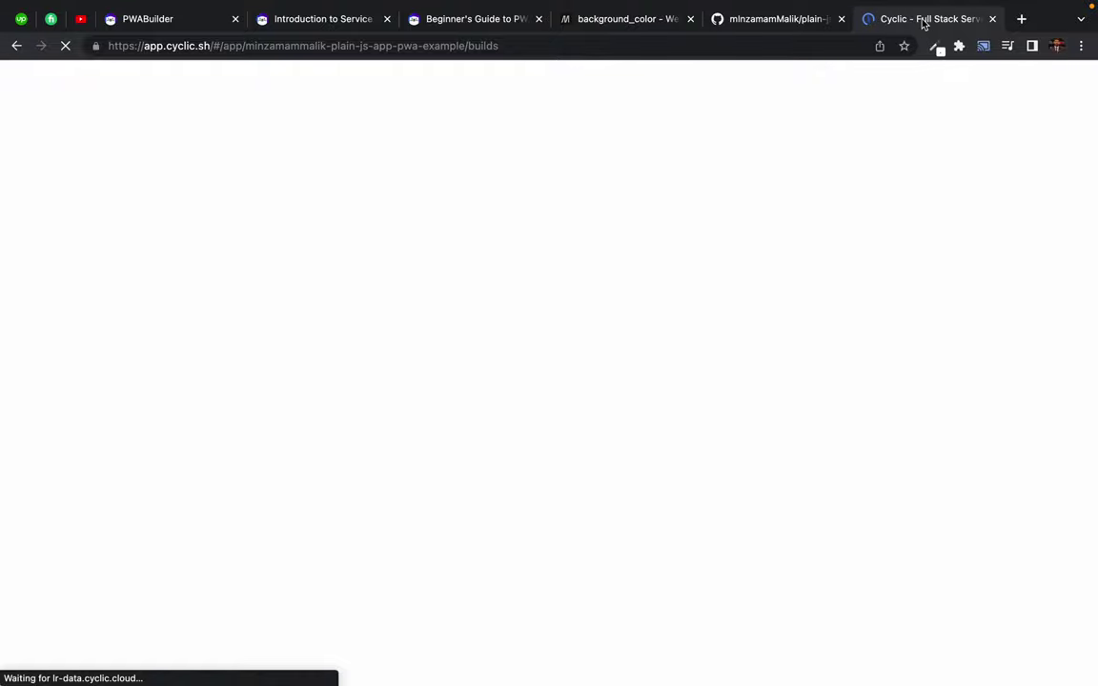
{"action": "mouse_move", "coordinate": [923, 3]}
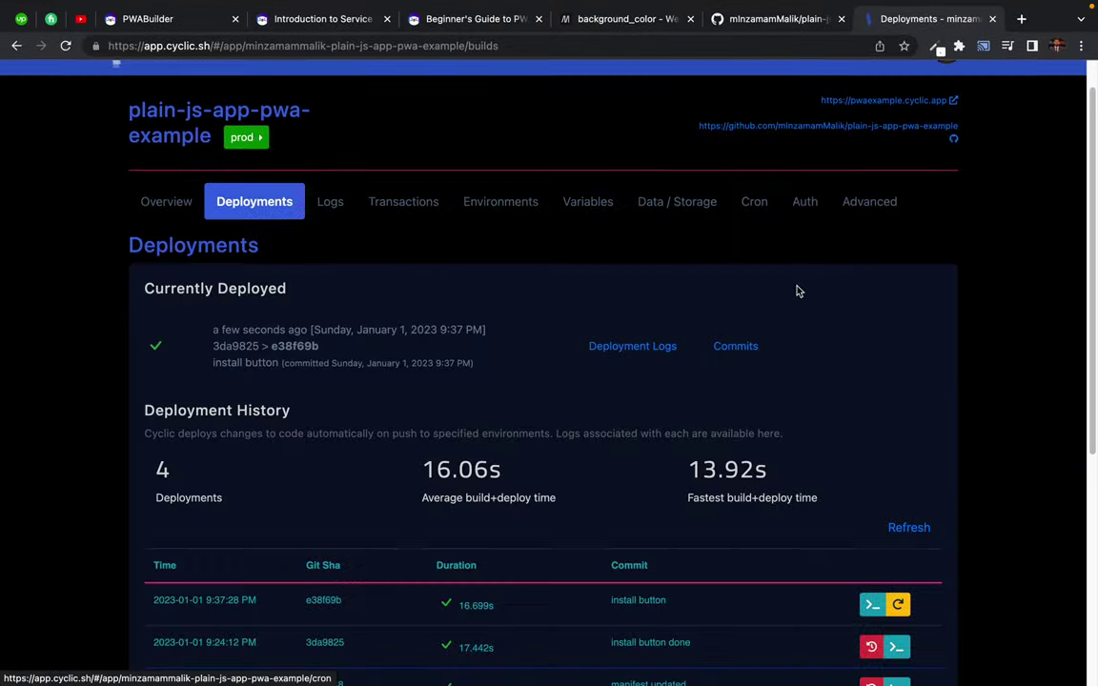
{"action": "scroll", "coordinate": [877, 439], "scroll_direction": "down", "scroll_amount": 3}
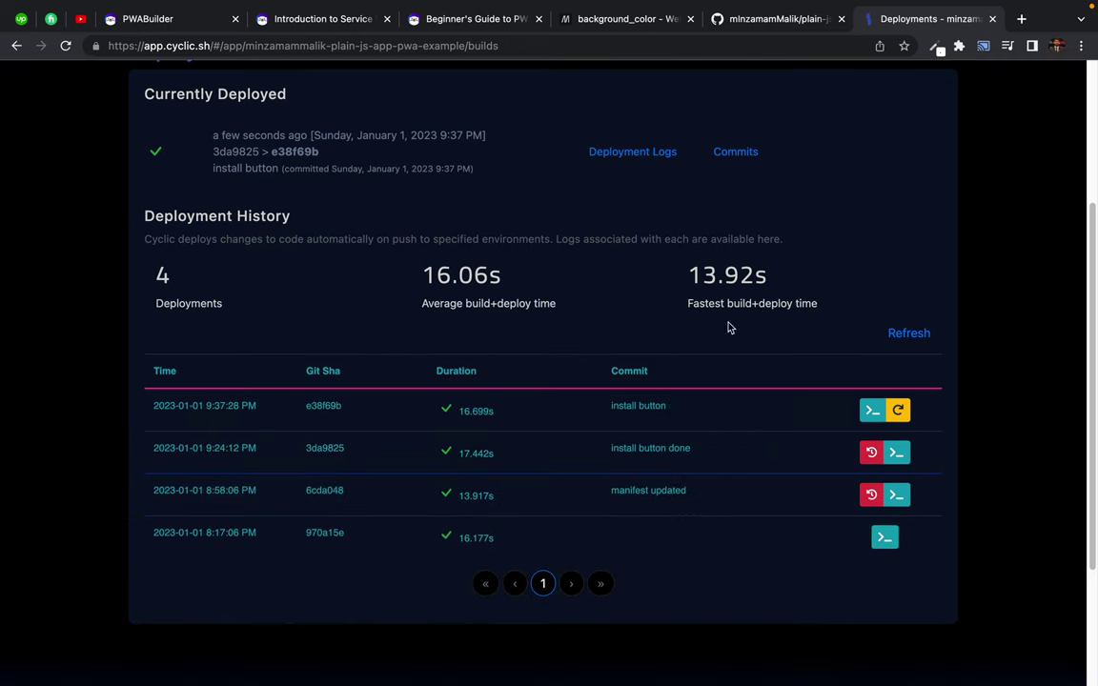
{"action": "scroll", "coordinate": [78, 336], "scroll_direction": "up", "scroll_amount": 5}
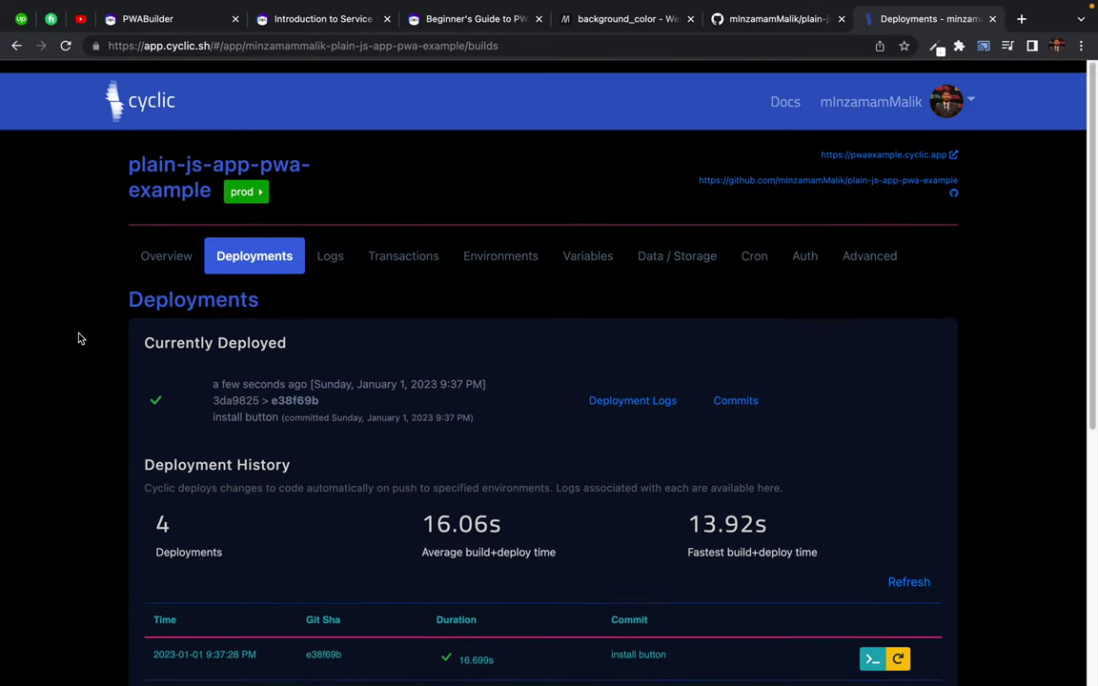
- Open the deployed site pwaexample.cyclic.app and inspect its console output and service worker status in DevTools
{"action": "left_click", "coordinate": [838, 141]}
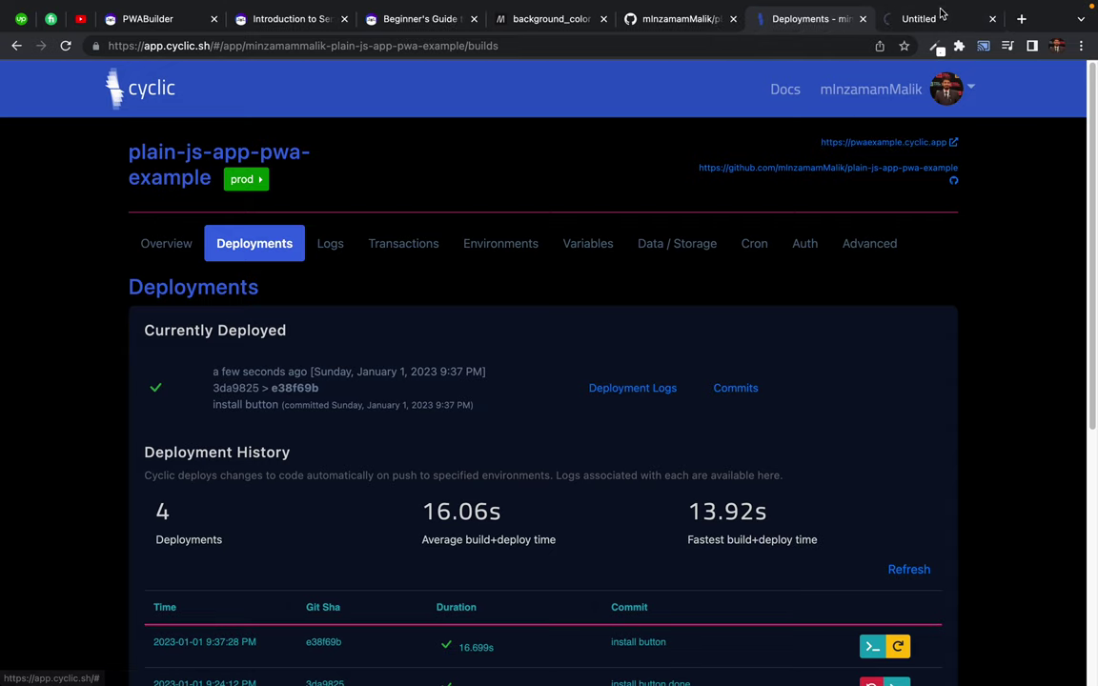
{"action": "left_click", "coordinate": [937, 21]}
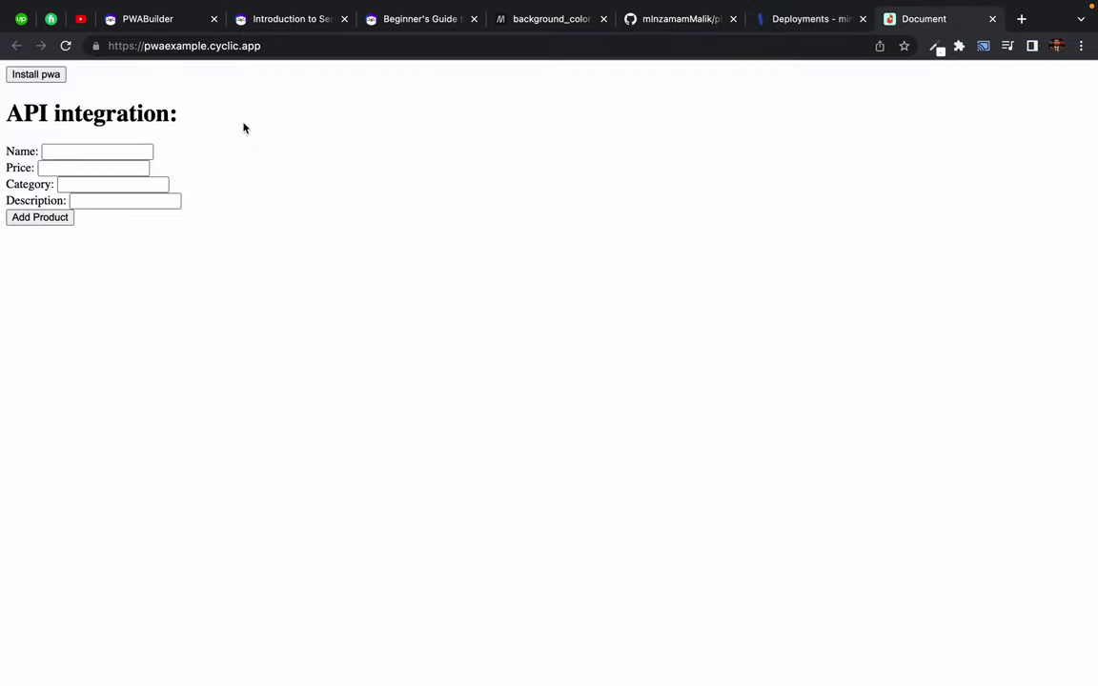
{"action": "right_click", "coordinate": [296, 112]}
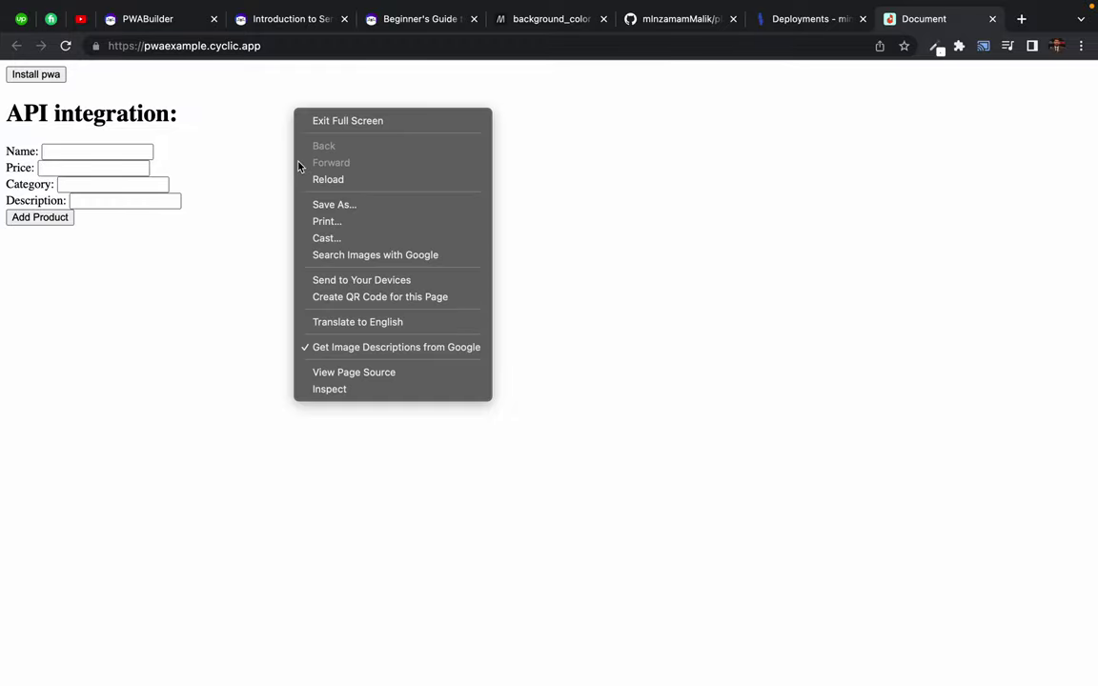
{"action": "left_click", "coordinate": [329, 389]}
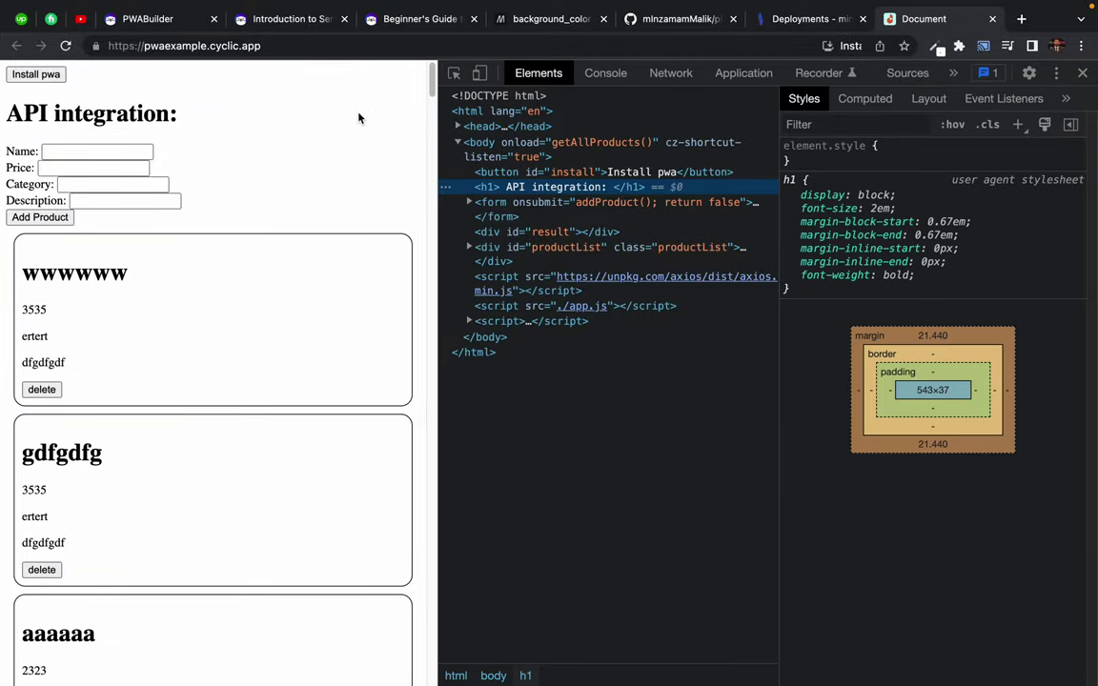
{"action": "left_click", "coordinate": [606, 74]}
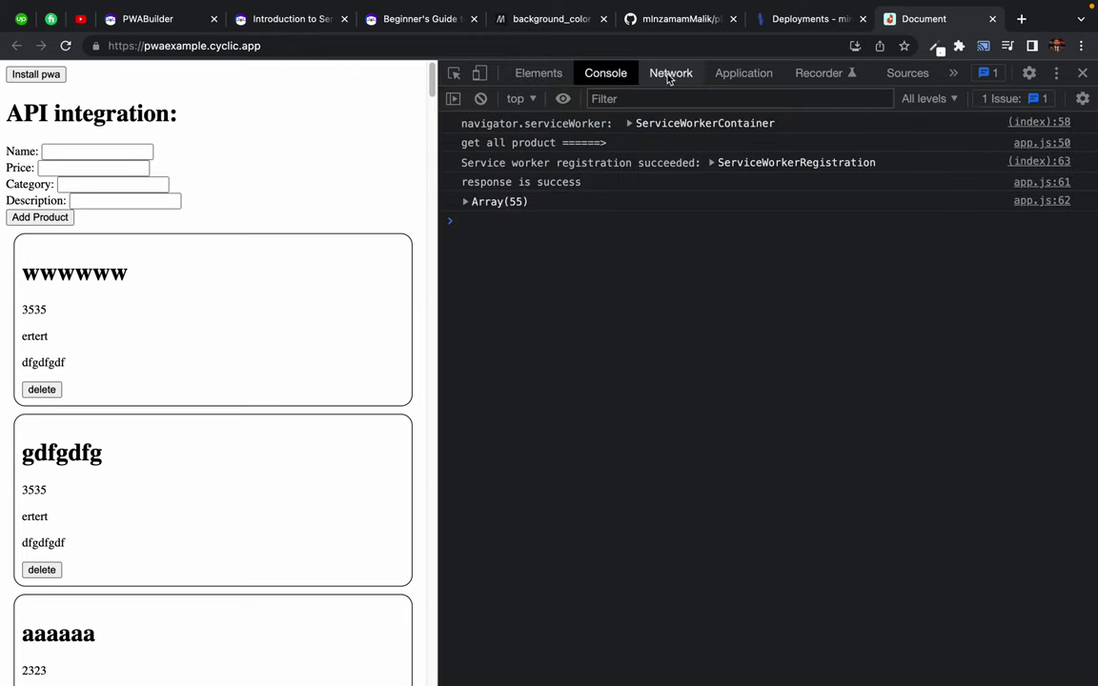
{"action": "left_click", "coordinate": [743, 73]}
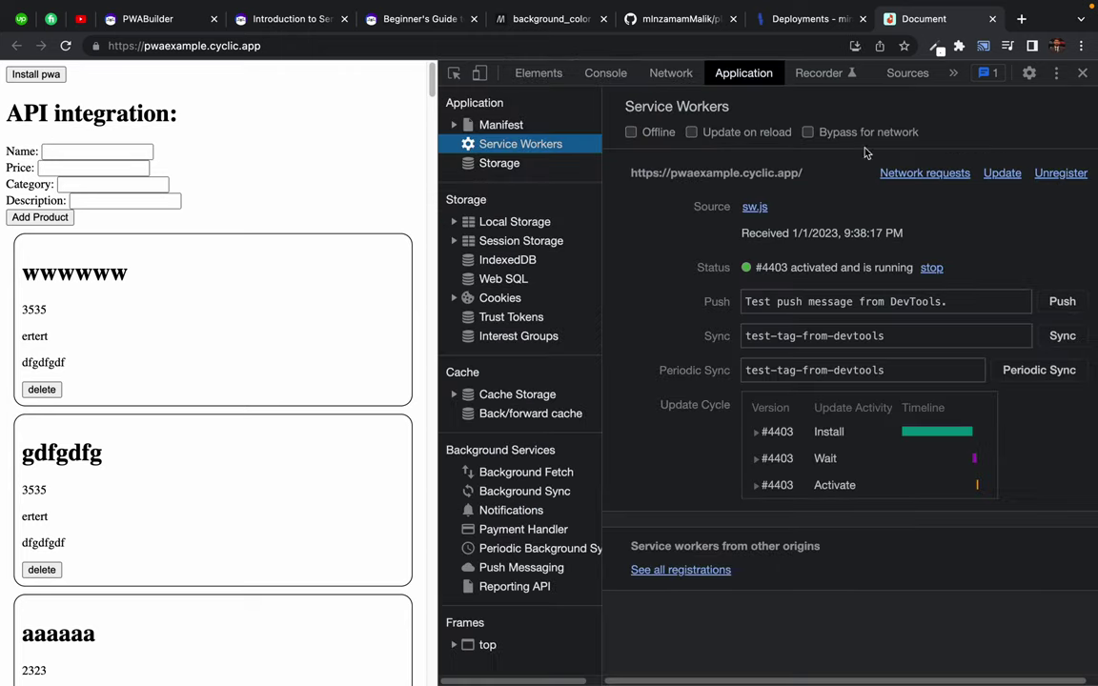
{"action": "left_click", "coordinate": [371, 172]}
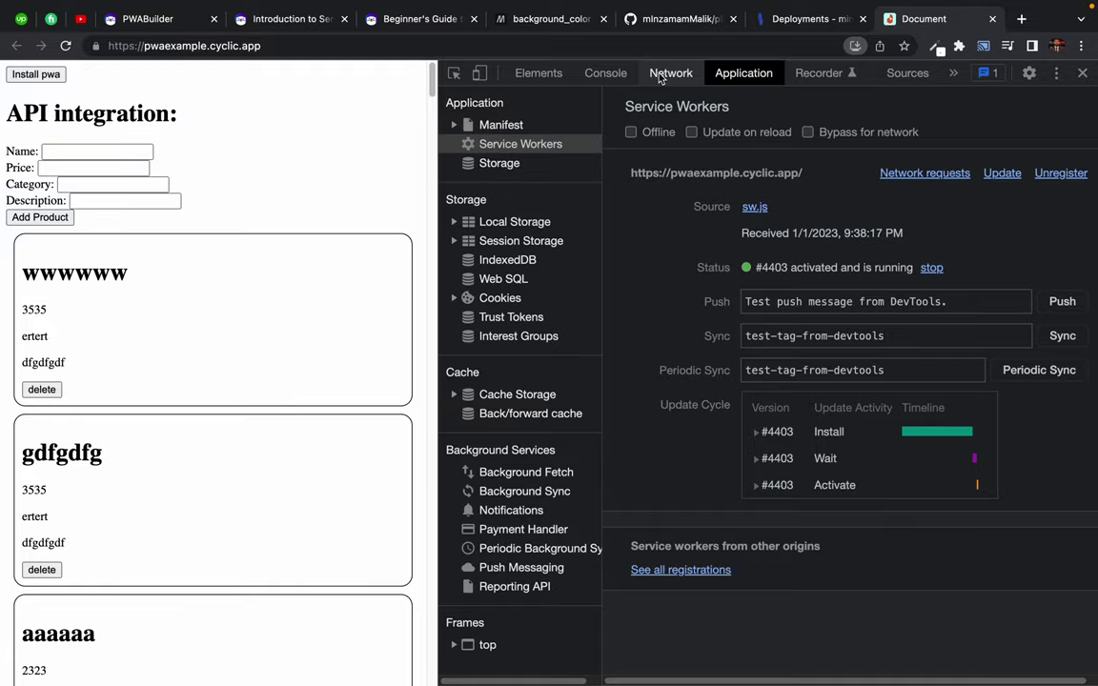
{"action": "left_click", "coordinate": [855, 46]}
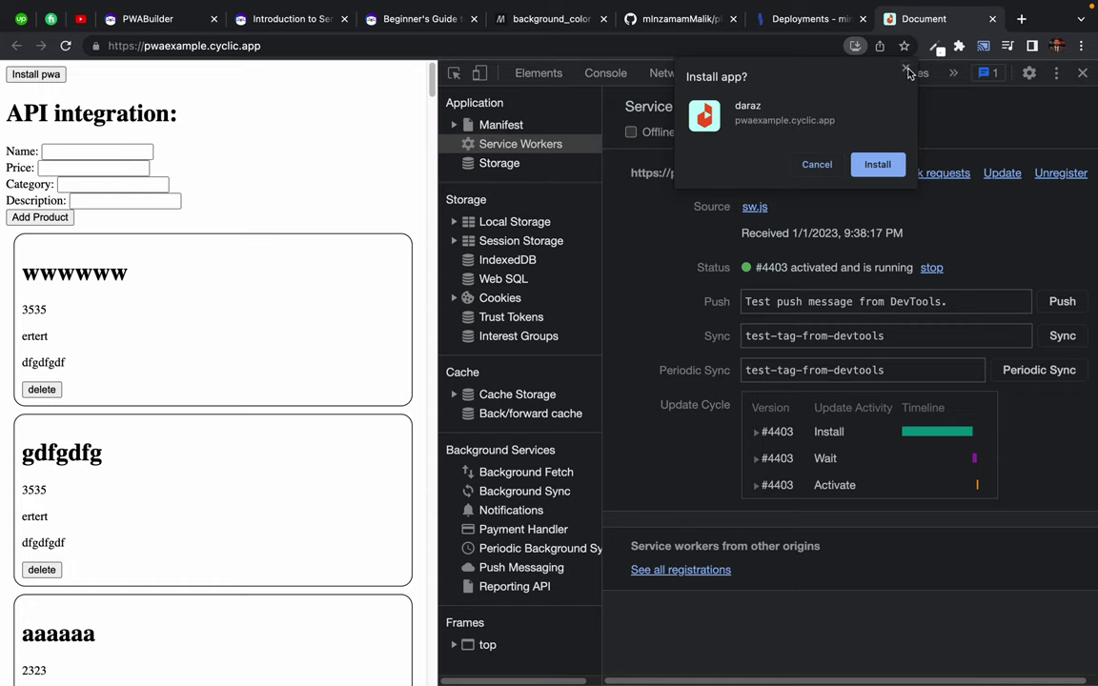
{"action": "left_click", "coordinate": [906, 71]}
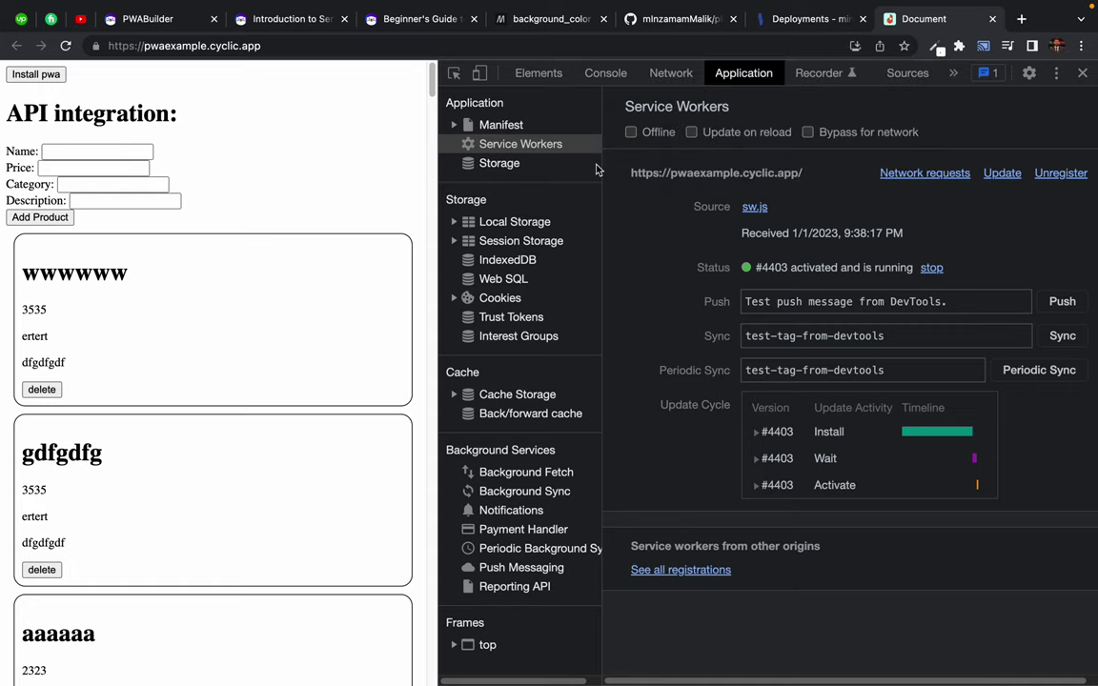
- Look for an already installed daraz app in the macOS Launchpad and return to Chrome
{"action": "key", "text": "ctrl+Left"}
{"action": "key", "text": "F4"}
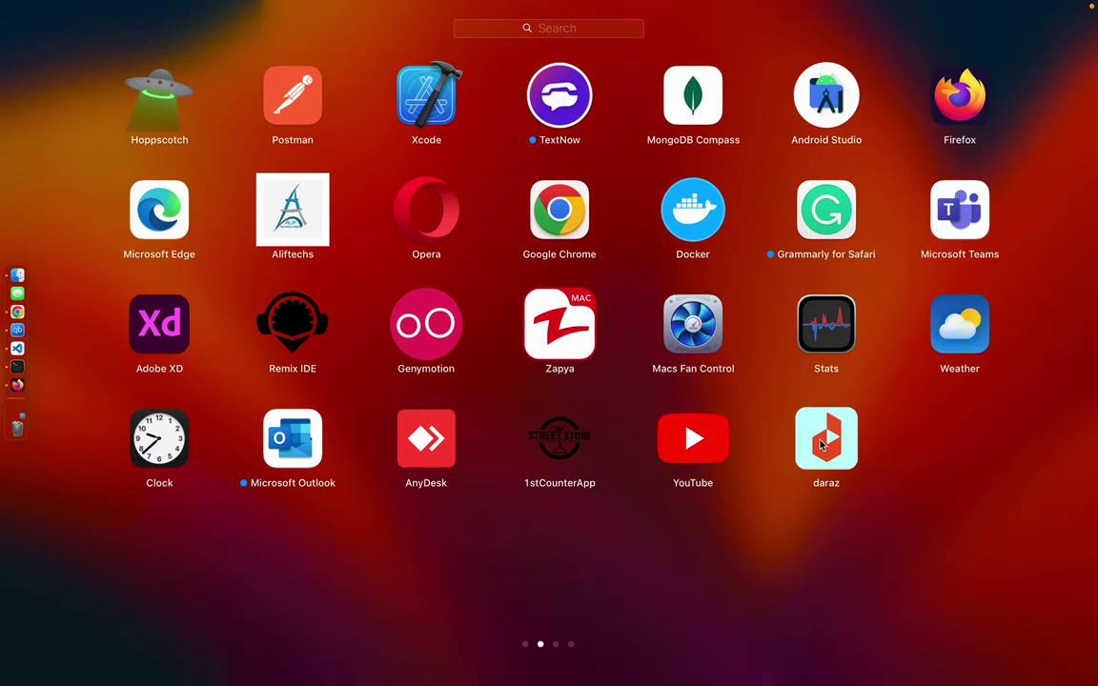
{"action": "key", "text": "Escape"}
{"action": "key", "text": "ctrl+Right"}
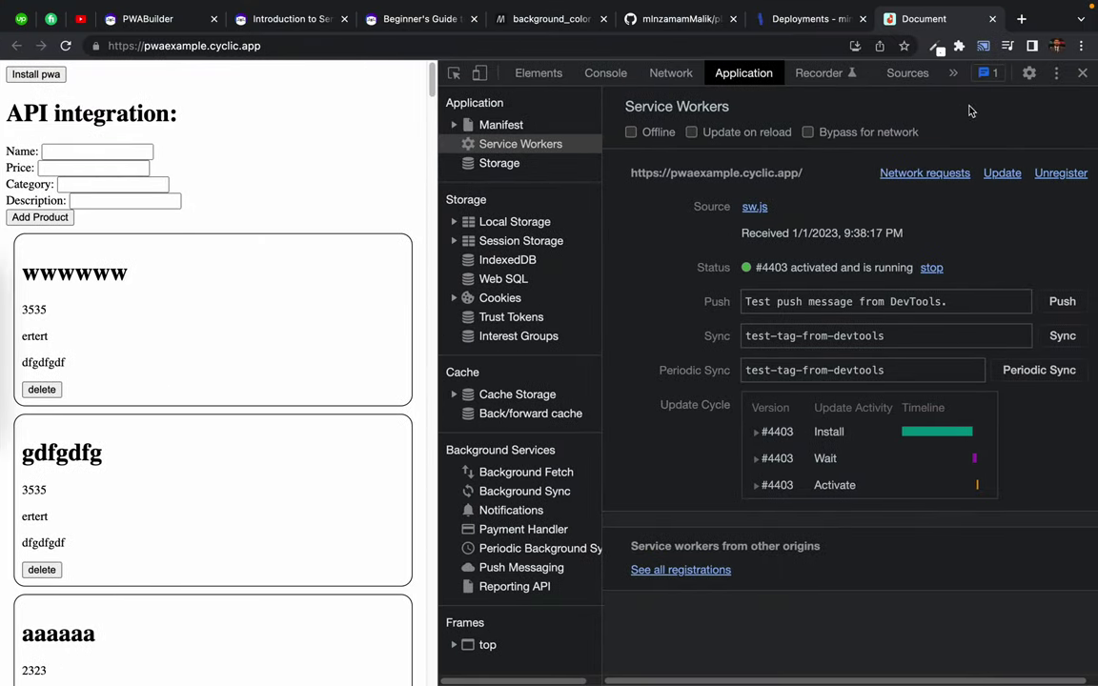
{"action": "left_click", "coordinate": [1081, 46]}
{"action": "left_click", "coordinate": [429, 147]}
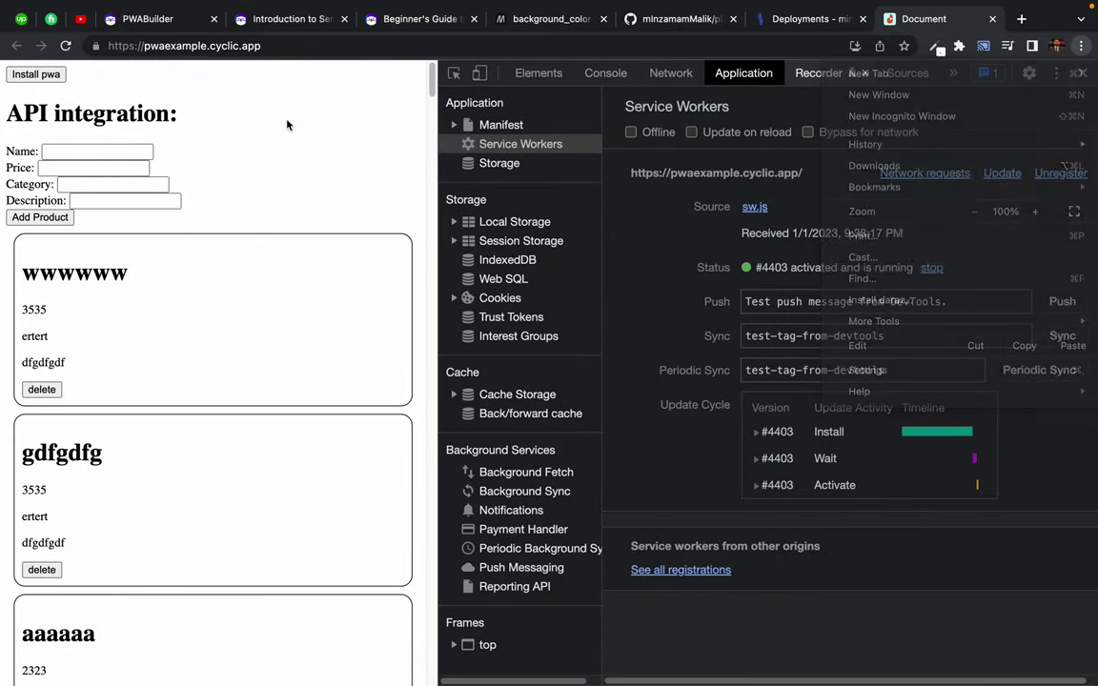
{"action": "key", "text": "super+t"}
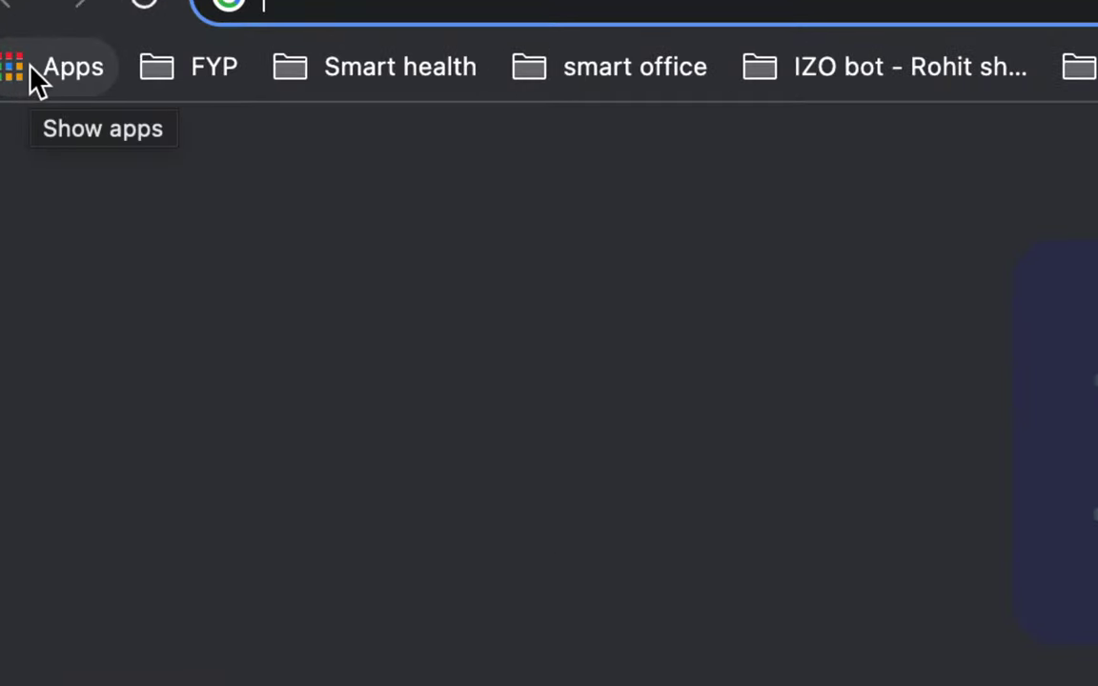
{"action": "left_click", "coordinate": [36, 78]}
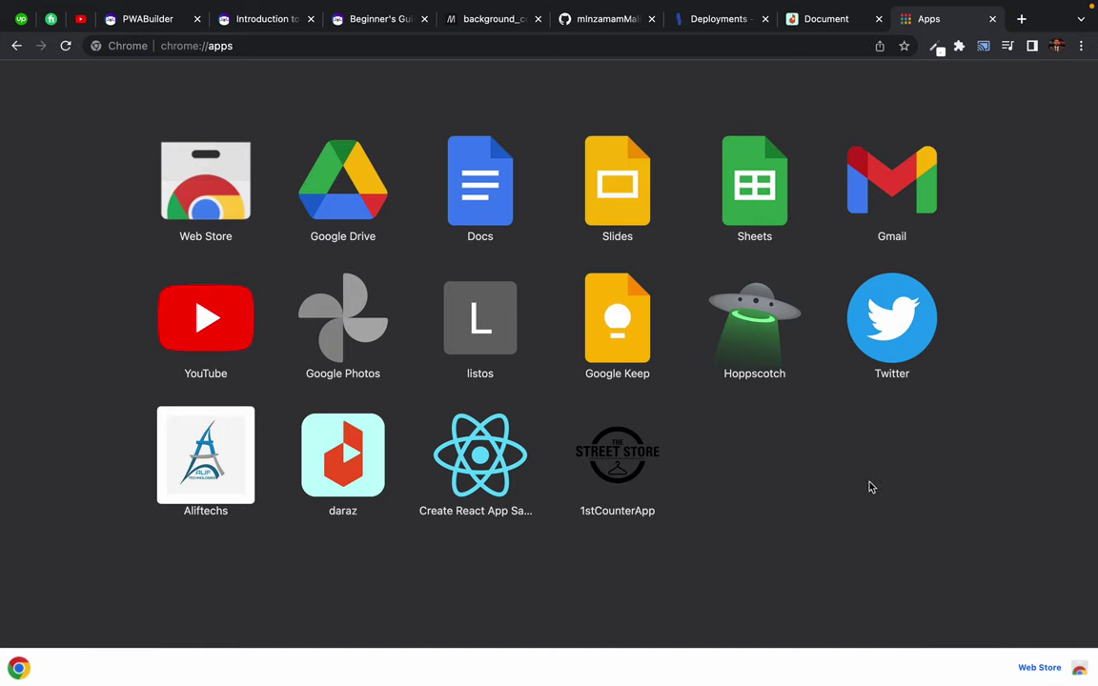
{"action": "right_click", "coordinate": [342, 443]}
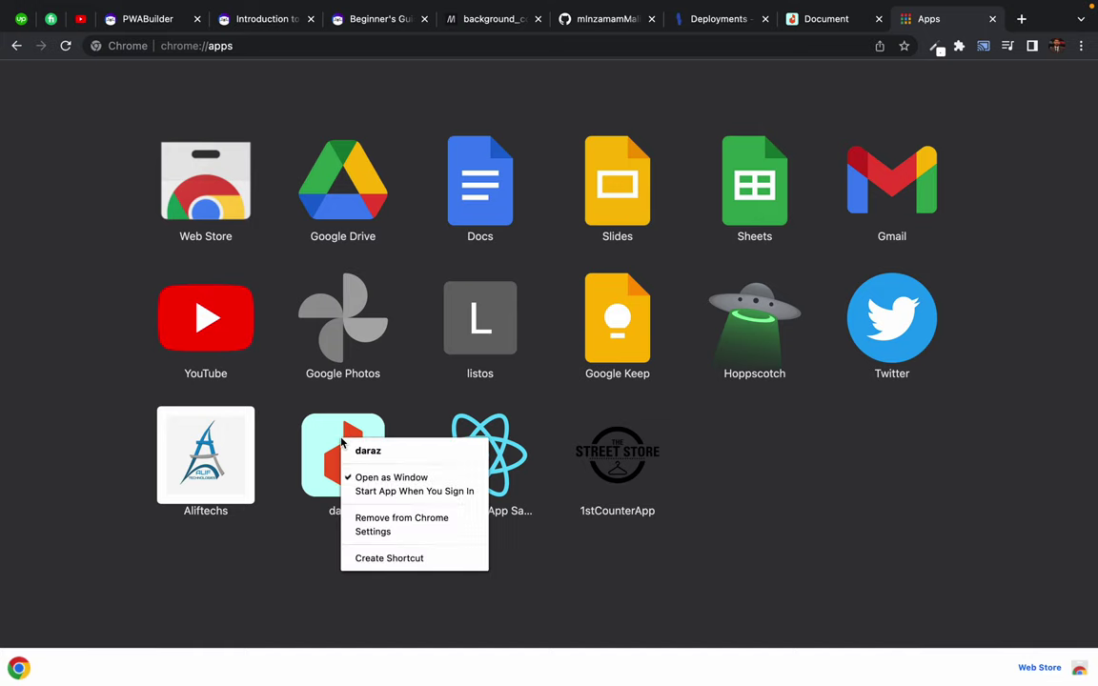
{"action": "left_click", "coordinate": [387, 520]}
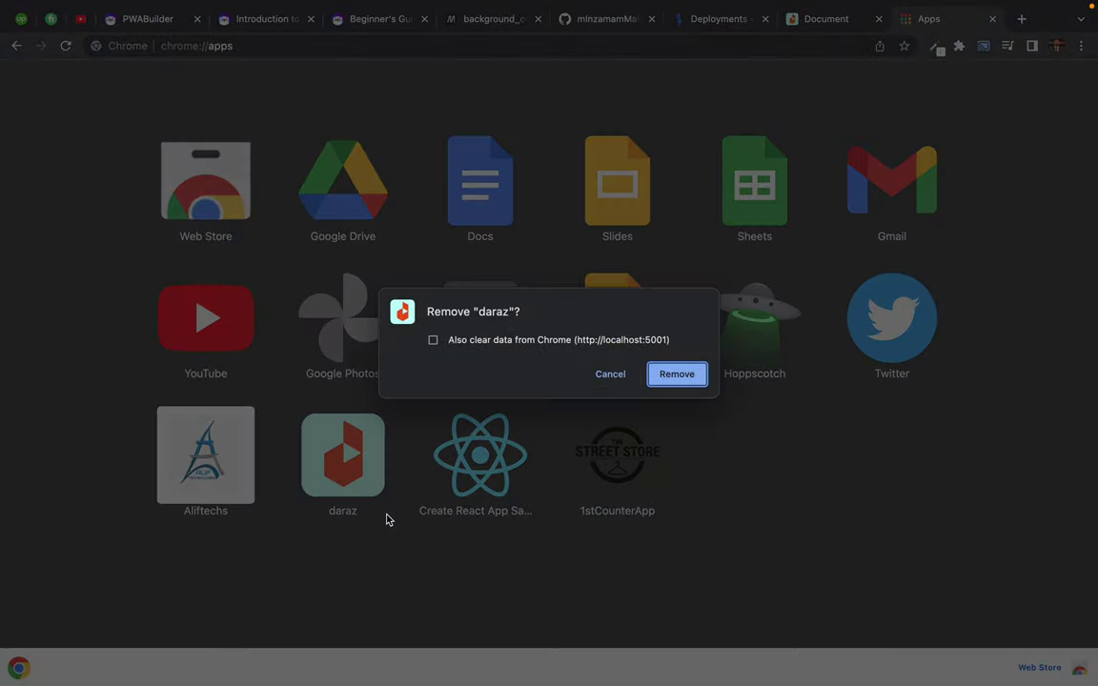
{"action": "left_click", "coordinate": [433, 341]}
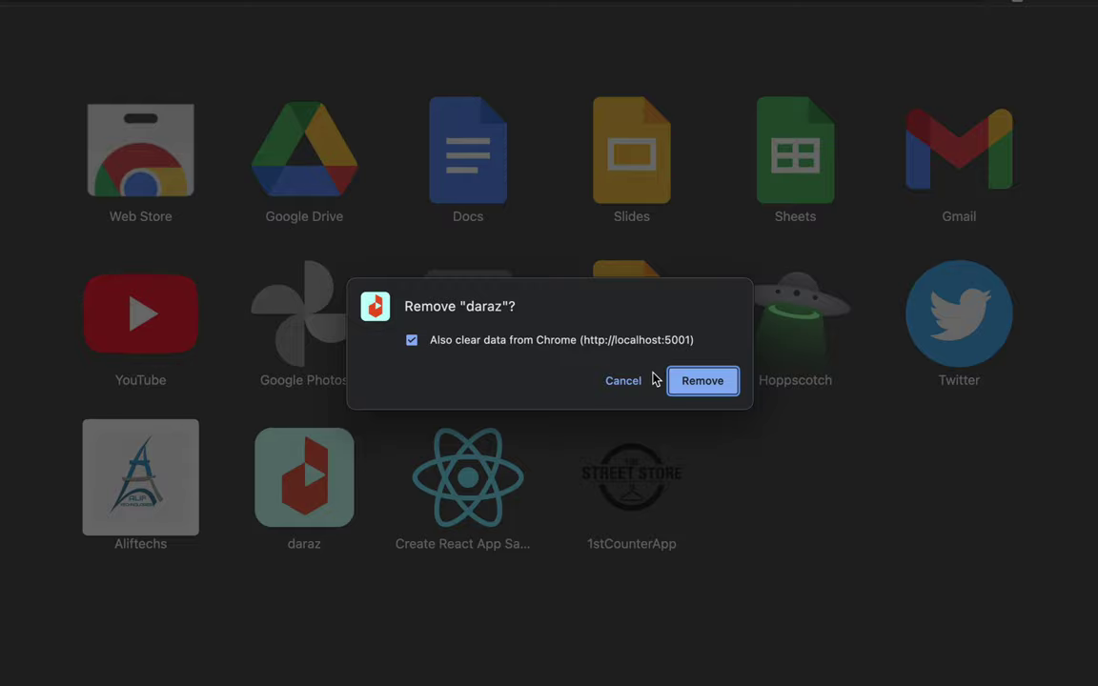
{"action": "left_click", "coordinate": [882, 438]}
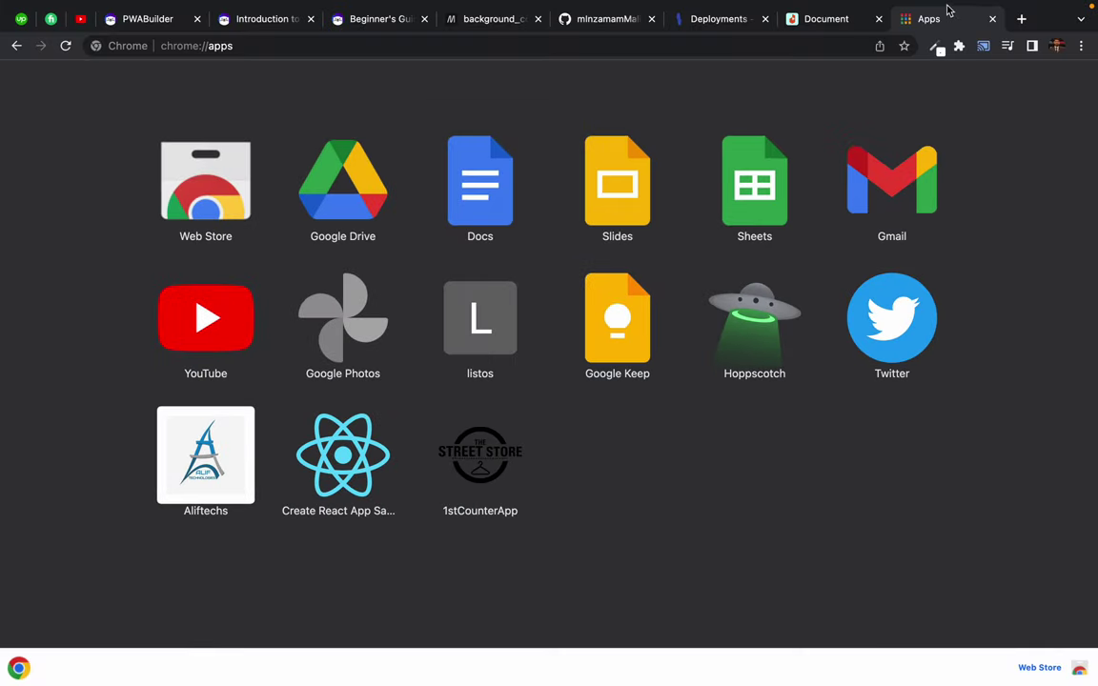
{"action": "left_click", "coordinate": [992, 18]}
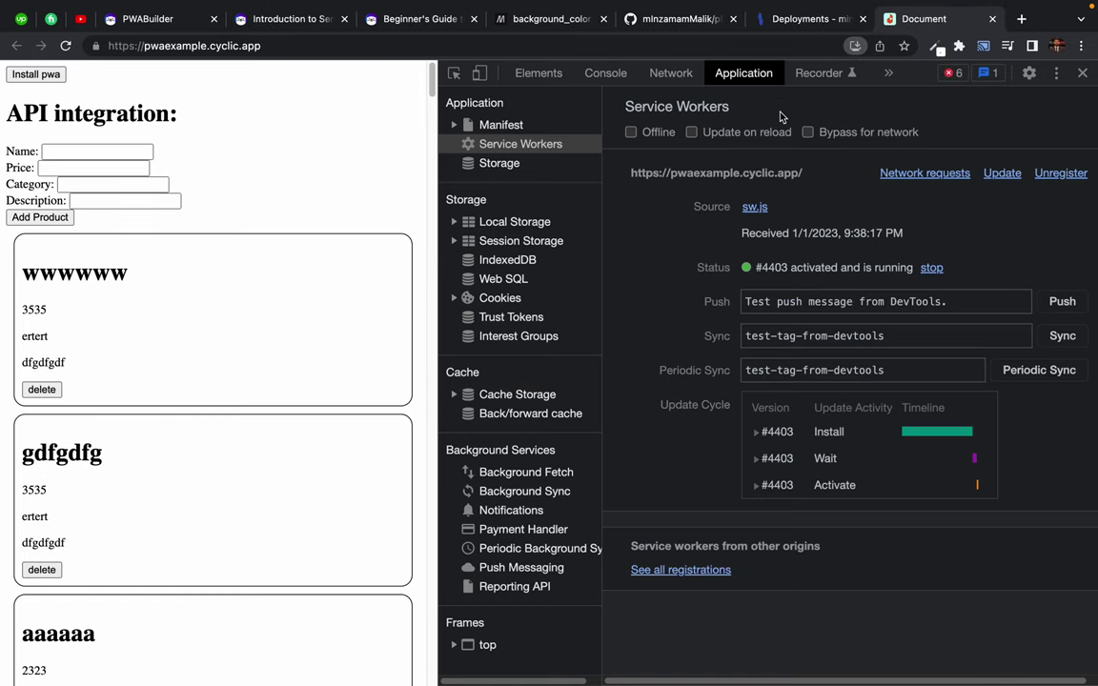
- Install daraz from pwaexample.cyclic.app, hide DevTools in its window, and close the app and Chrome Apps folder windows
{"action": "left_click", "coordinate": [610, 75]}
{"action": "left_click", "coordinate": [877, 164]}
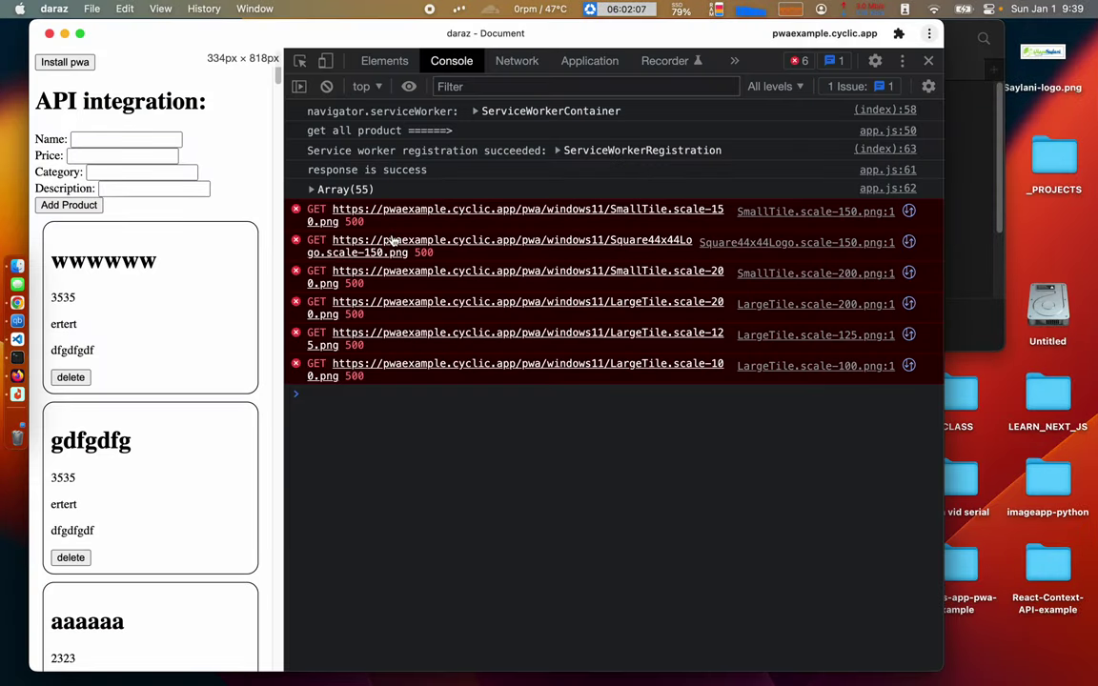
{"action": "key", "text": "super+alt+i"}
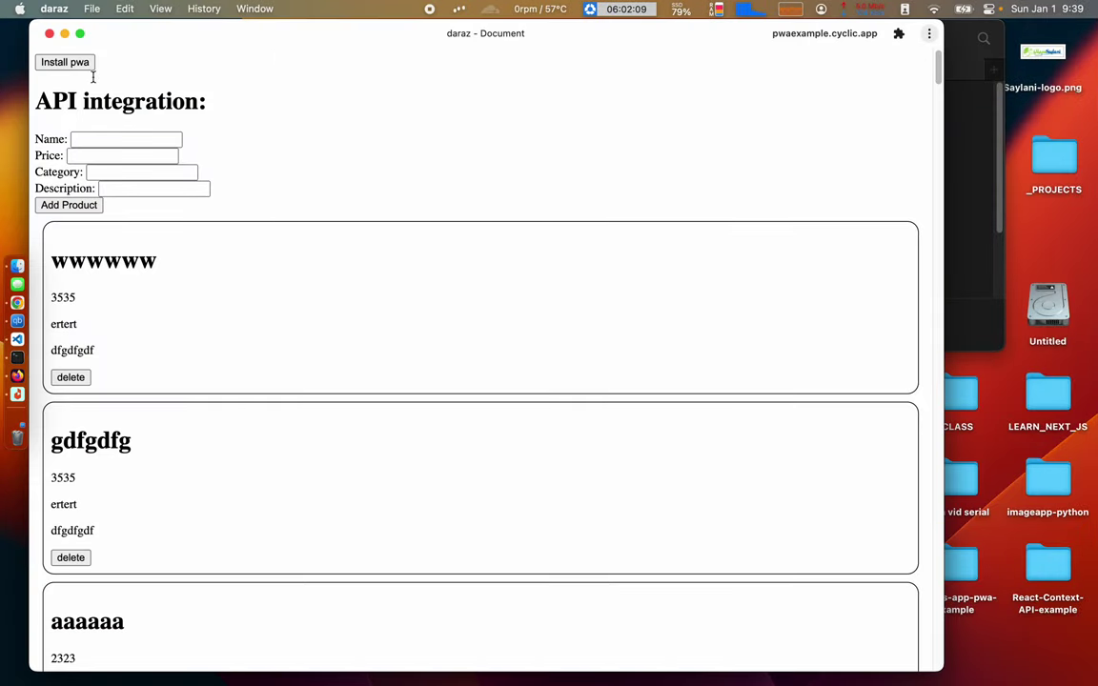
{"action": "left_click", "coordinate": [49, 35]}
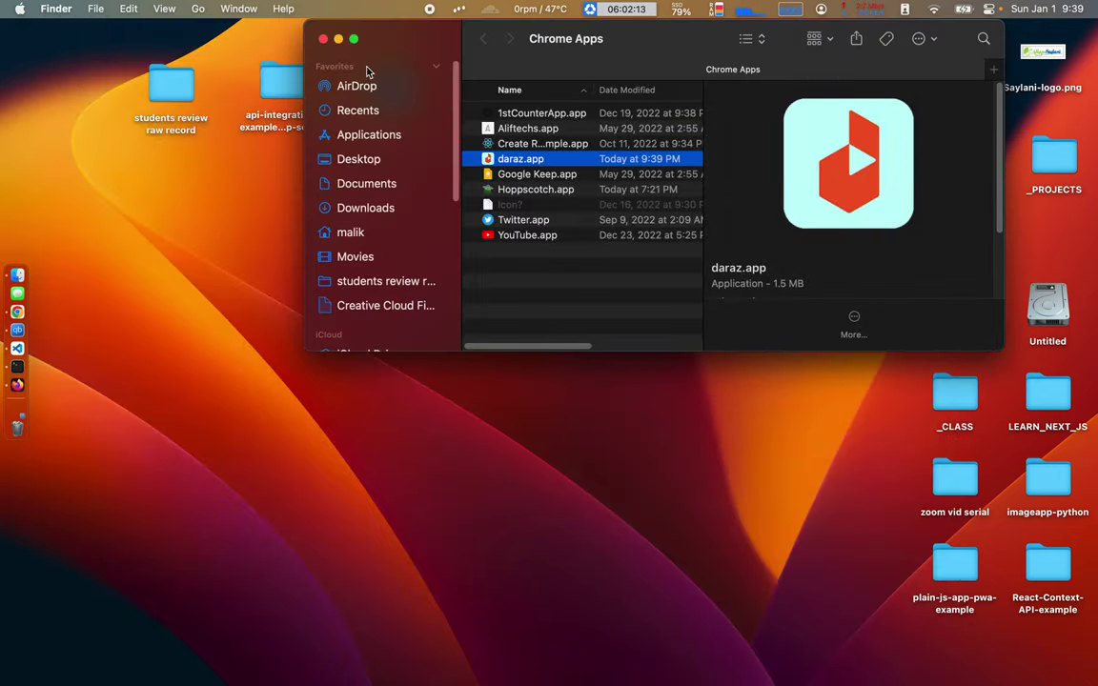
{"action": "left_click", "coordinate": [323, 39]}
- Check Chrome's apps page for daraz, close that page, and browse the product list in the daraz app window
{"action": "key", "text": "super+Tab"}
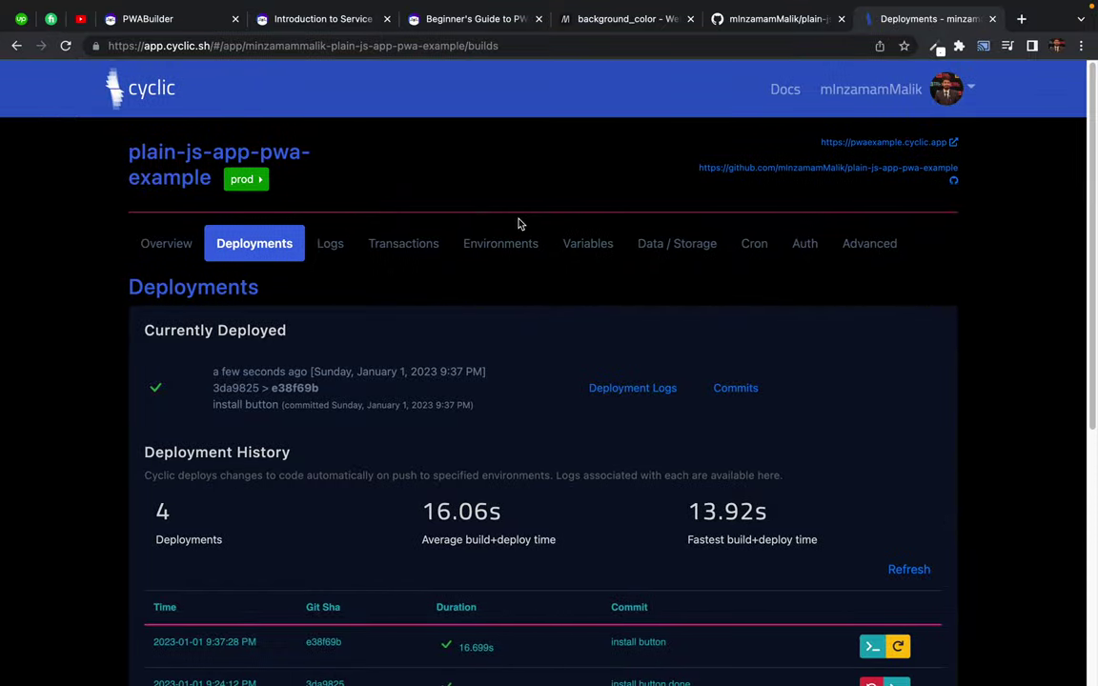
{"action": "key", "text": "super+t"}
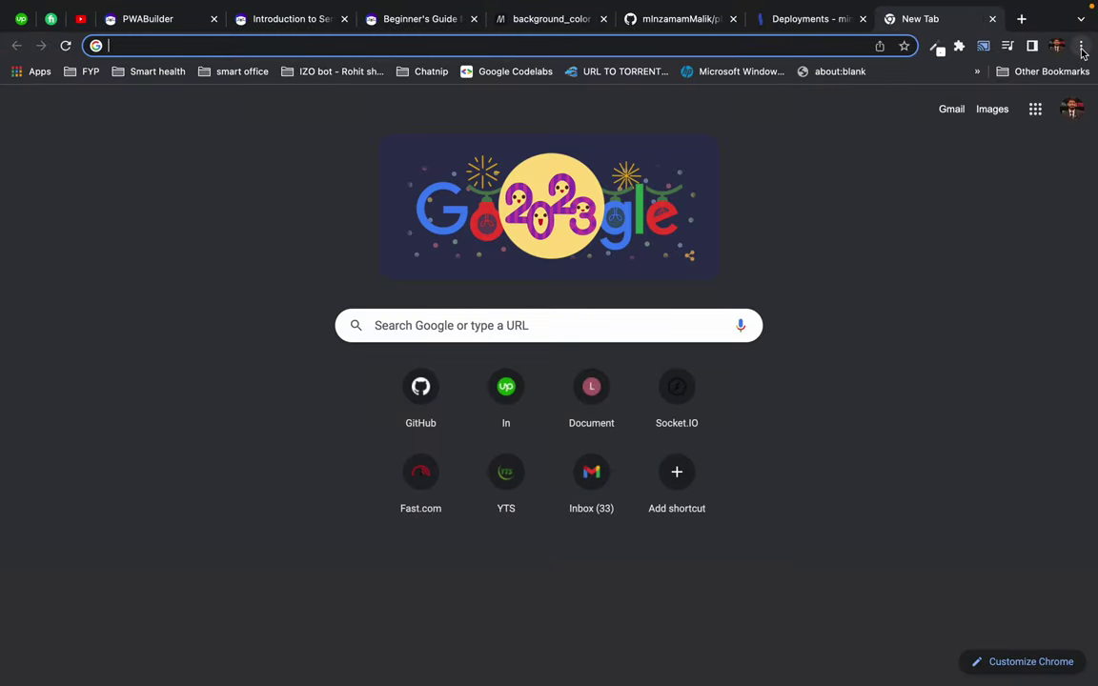
{"action": "left_click", "coordinate": [19, 69]}
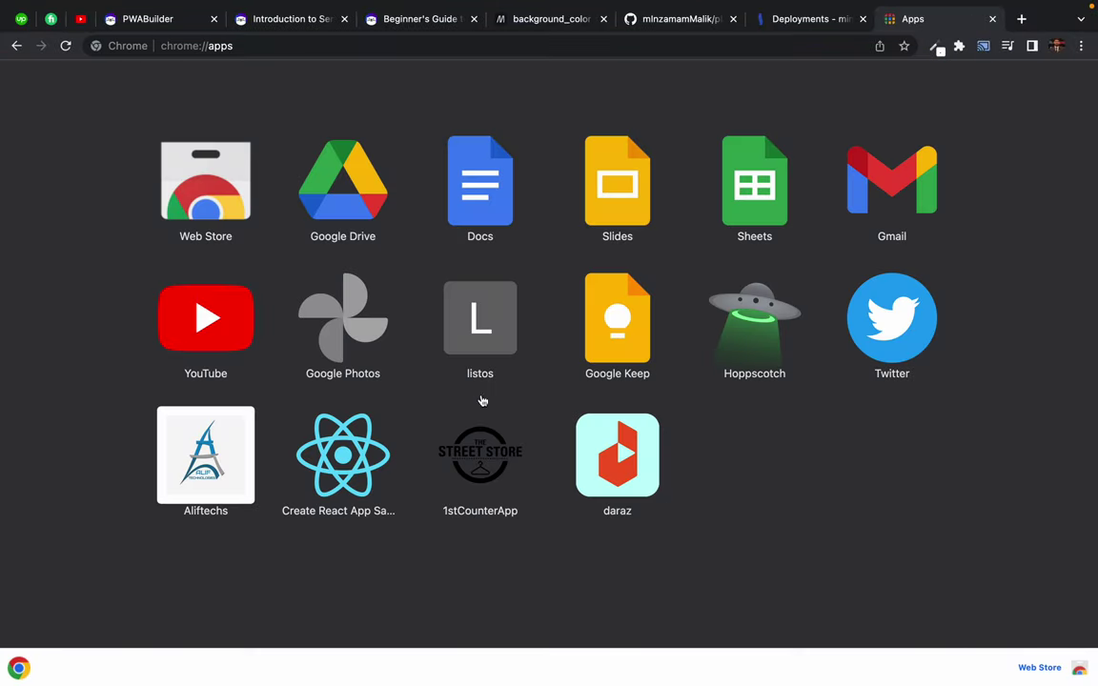
{"action": "key", "text": "super+w"}
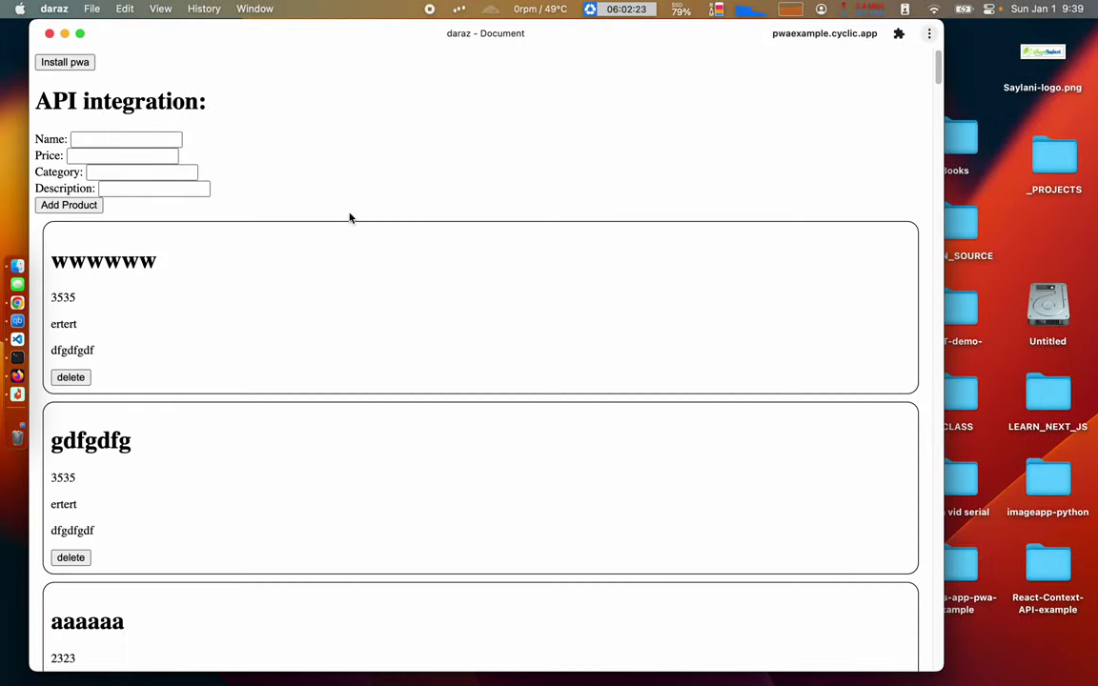
{"action": "scroll", "coordinate": [329, 247], "scroll_direction": "down", "scroll_amount": 8}
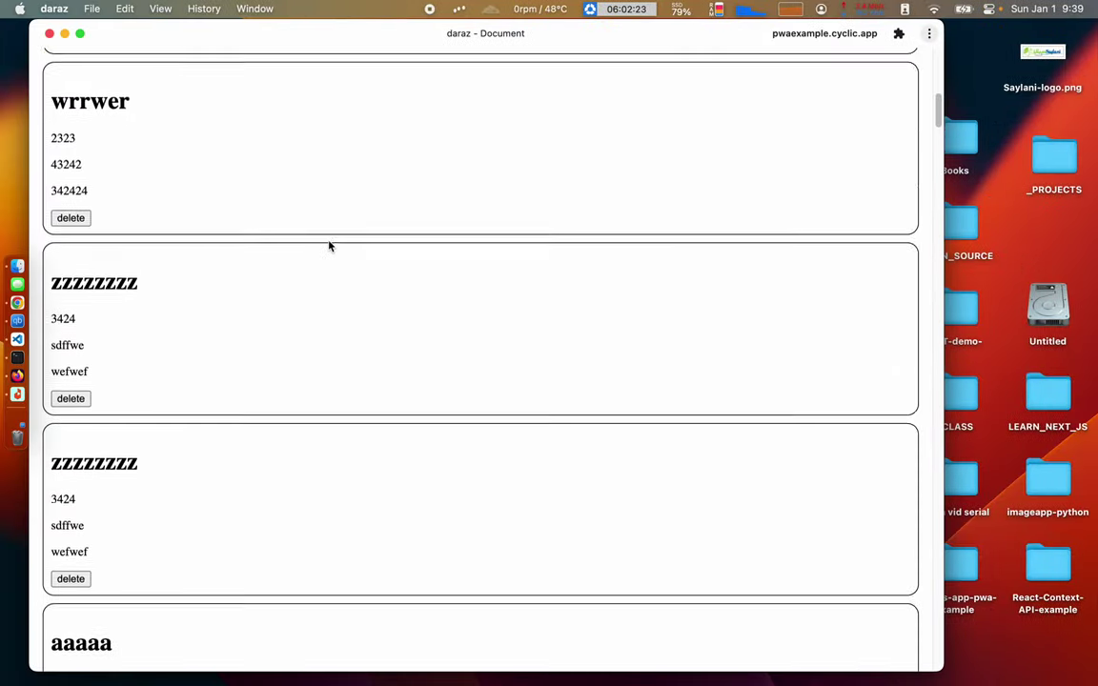
- Browse down the daraz product list, return to its start, and close the daraz app window
{"action": "scroll", "coordinate": [329, 246], "scroll_direction": "down", "scroll_amount": 10}
{"action": "scroll", "coordinate": [329, 247], "scroll_direction": "down", "scroll_amount": 5}
{"action": "scroll", "coordinate": [329, 247], "scroll_direction": "up", "scroll_amount": 15}
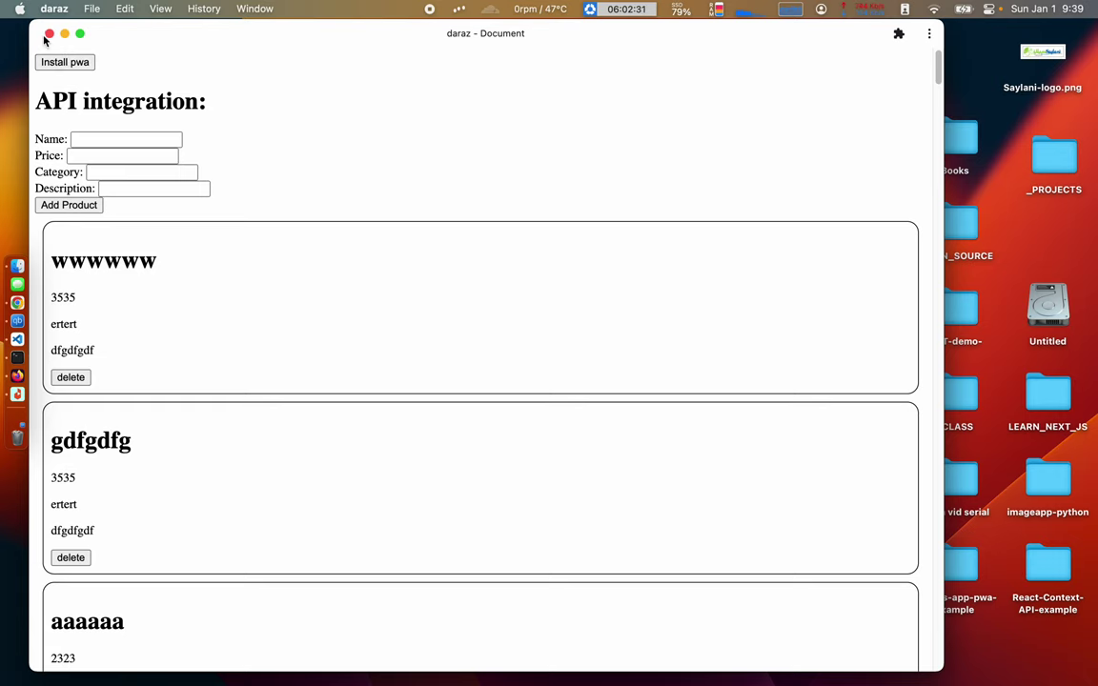
{"action": "left_click", "coordinate": [49, 34]}
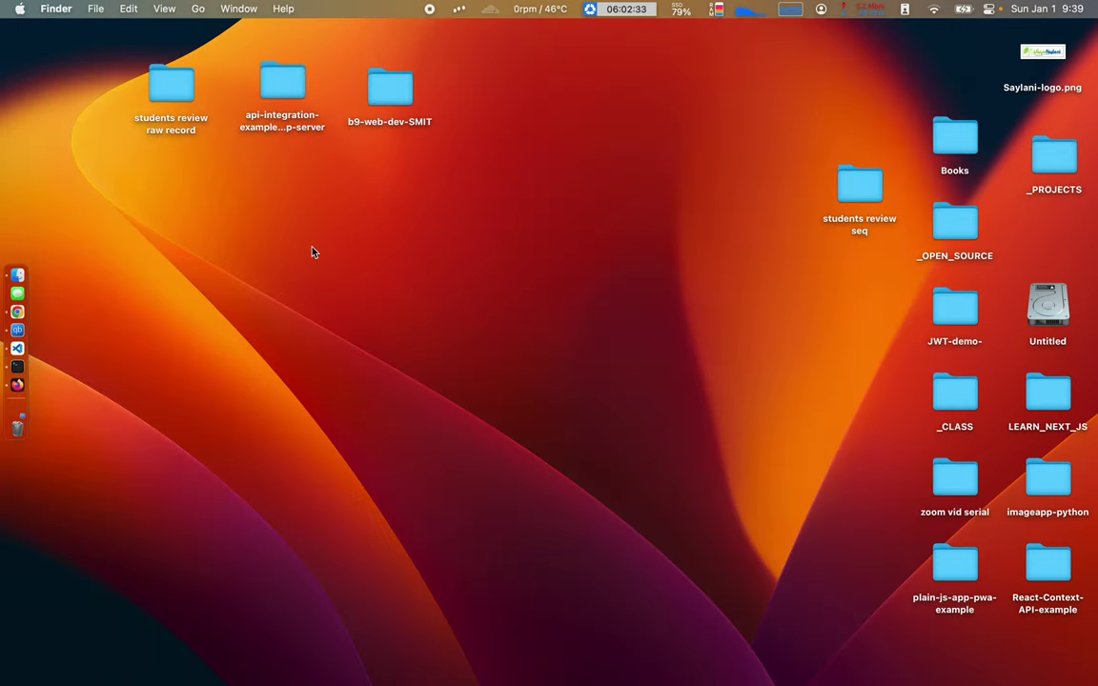
- Switch through the running applications and quit Firefox and one other open application
{"action": "key", "text": "super+Tab"}
{"action": "key", "text": "super+Tab"}
{"action": "key", "text": "super+Tab"}
{"action": "key", "text": "super+Tab"}
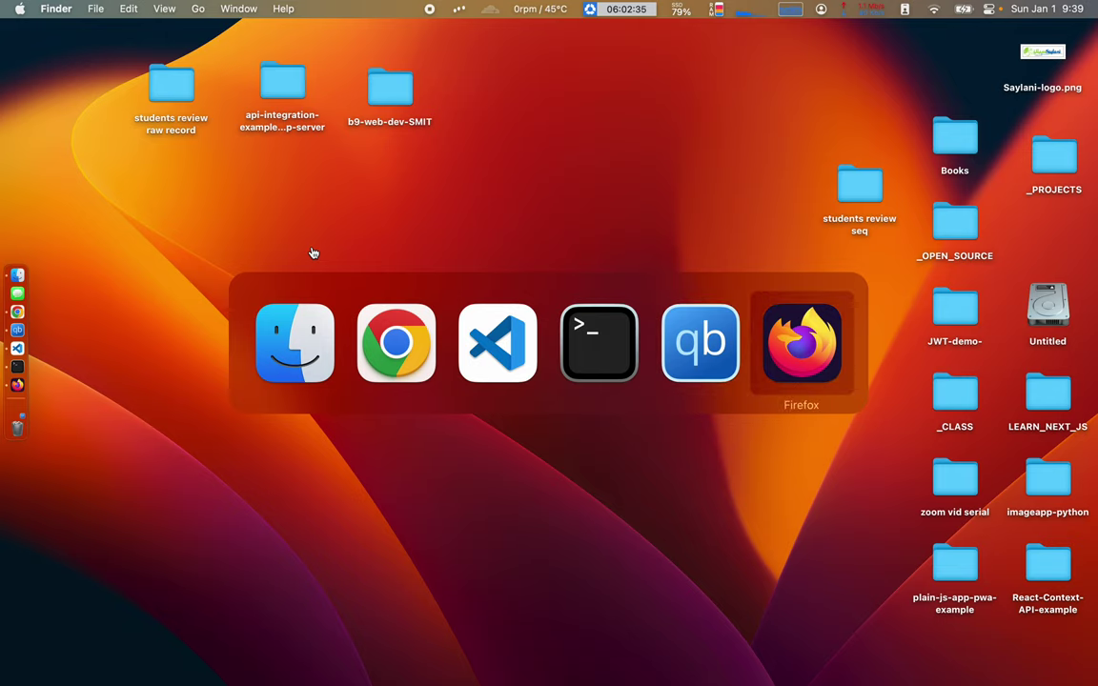
{"action": "key", "text": "super+q"}
{"action": "key", "text": "super+Tab"}
{"action": "key", "text": "super+Tab"}
{"action": "key", "text": "super+Tab"}
{"action": "key", "text": "super+Tab"}
{"action": "key", "text": "super+q"}
{"action": "key", "text": "super+Tab"}
{"action": "key", "text": "super+Tab"}
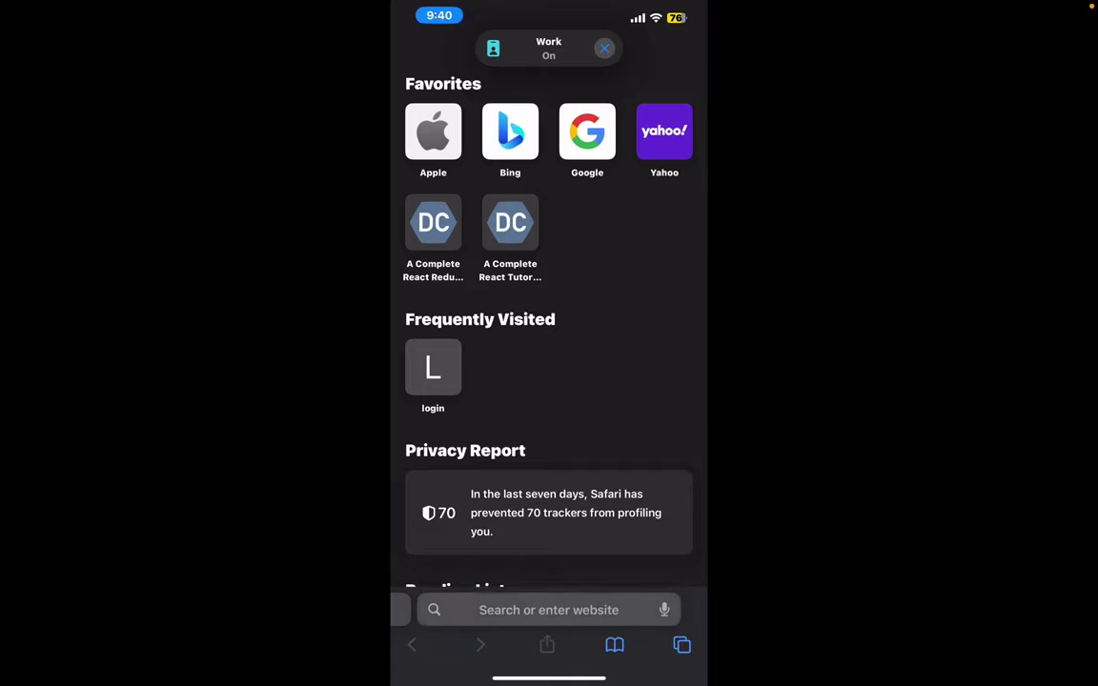
- Open pwaexample.cyclic.app in Safari on the iPhone
{"action": "type", "text": "pakwaexam"}
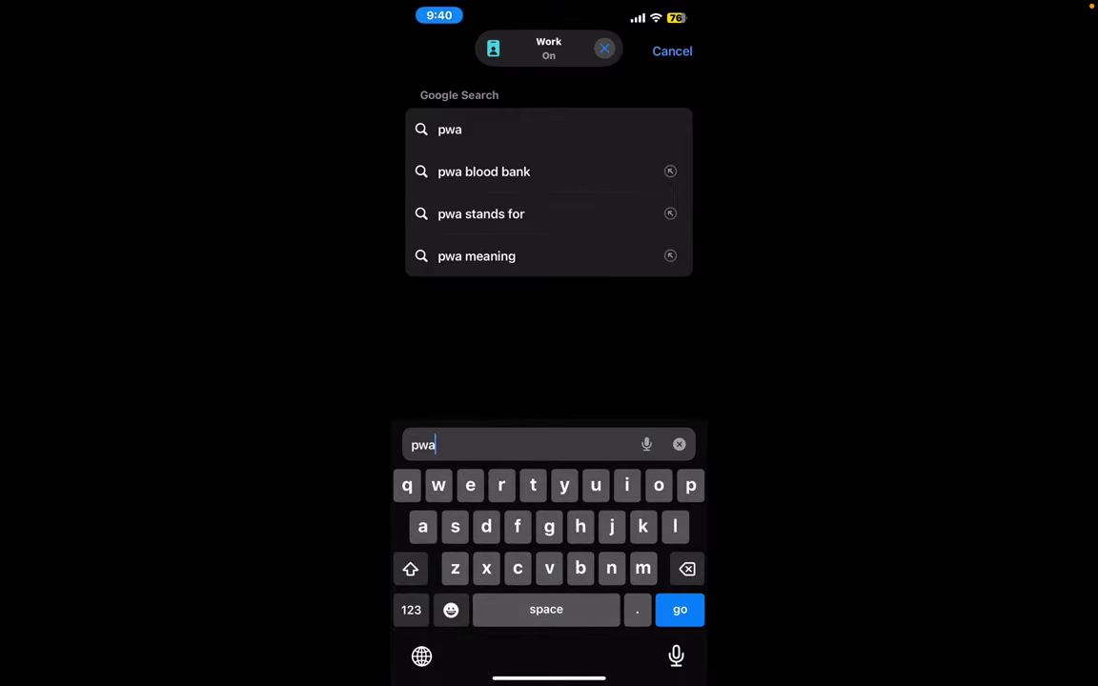
{"action": "type", "text": "ple."}
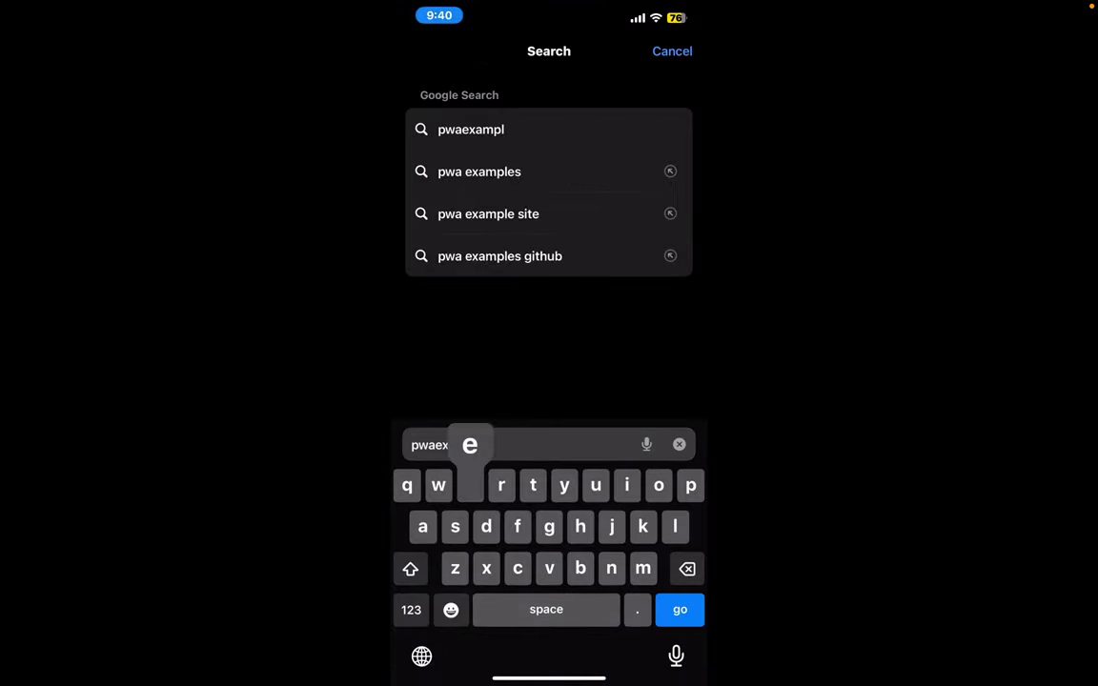
{"action": "type", "text": "cyclic"}
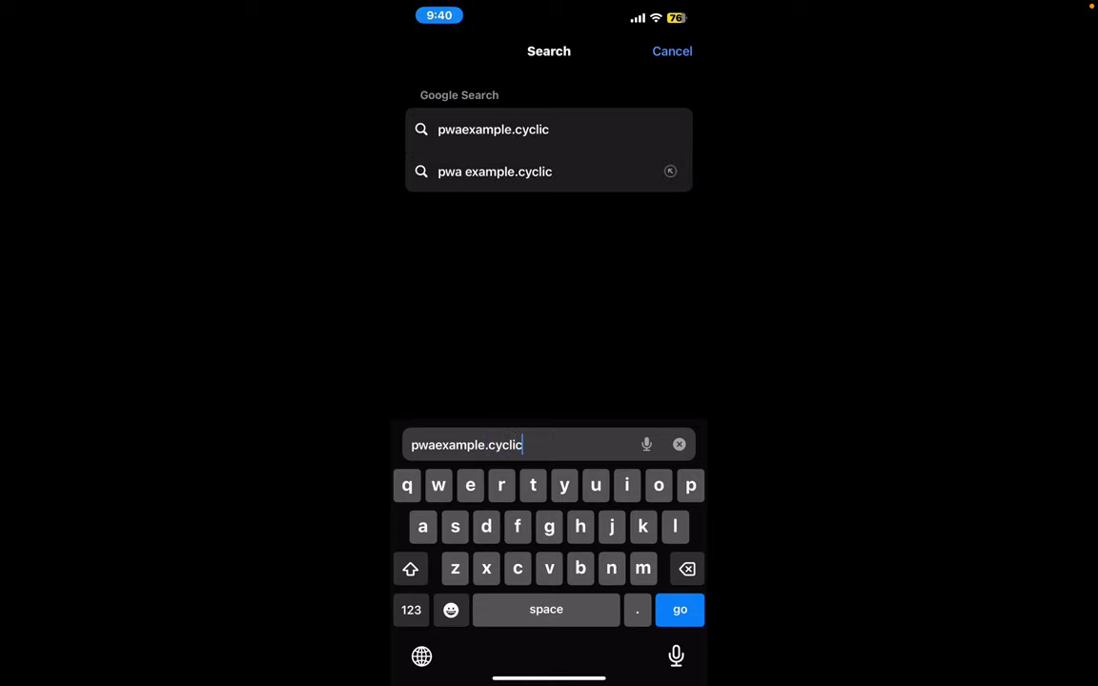
{"action": "type", "text": ".com"}
{"action": "key", "text": "BackSpace"}
{"action": "key", "text": "BackSpace"}
{"action": "key", "text": "BackSpace"}
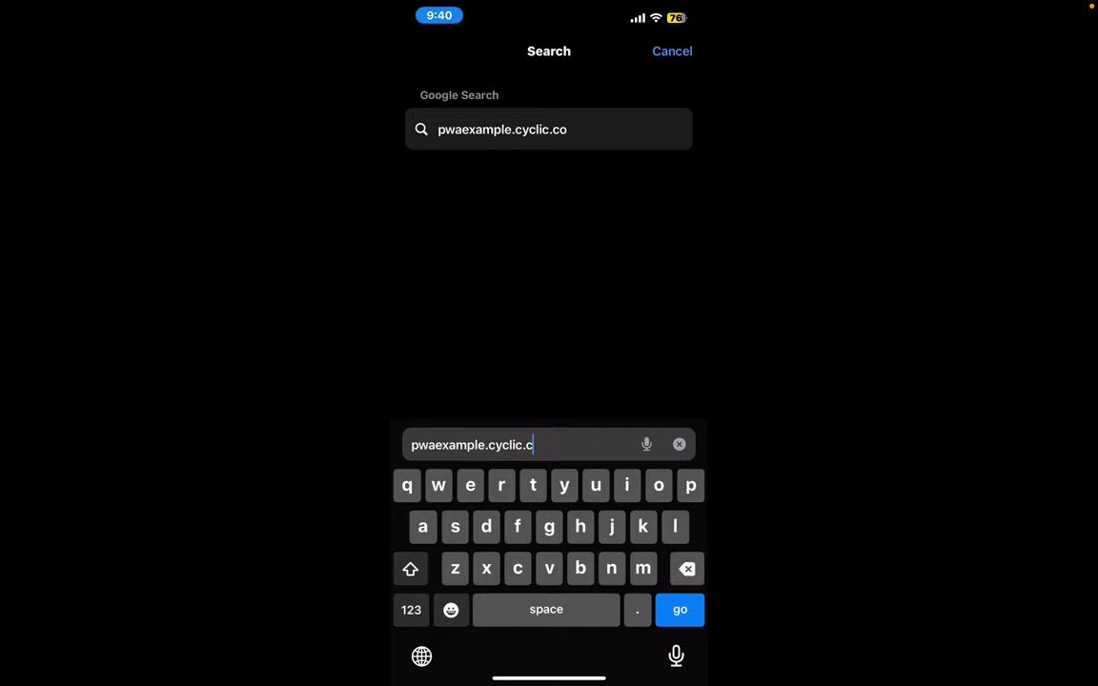
{"action": "type", "text": "app"}
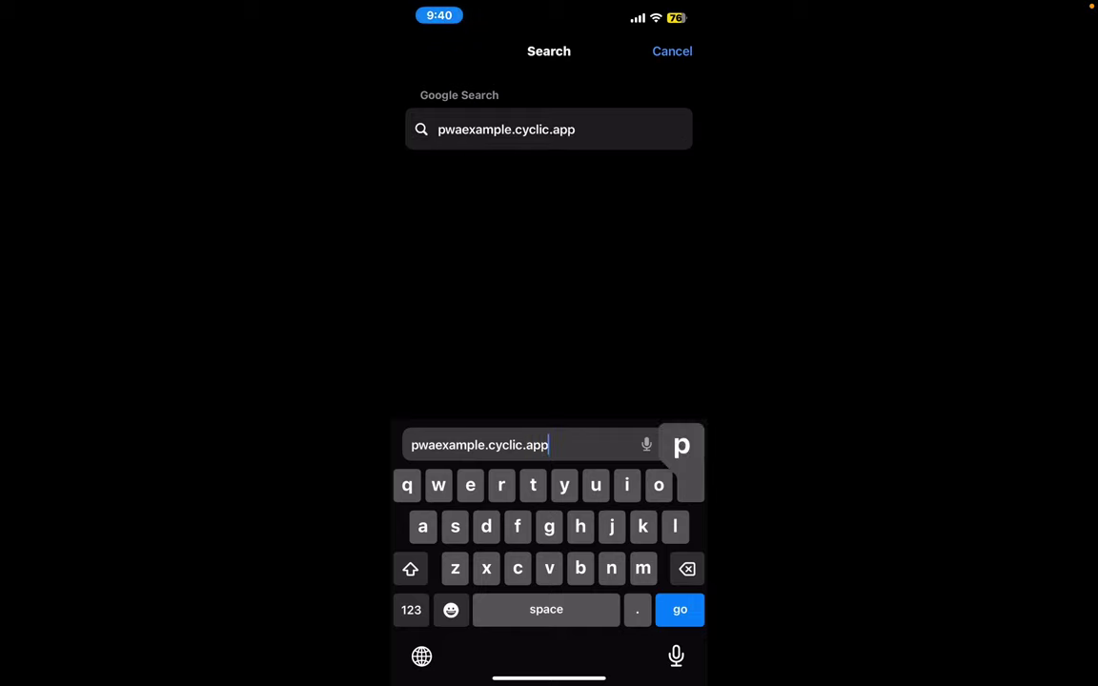
{"action": "key", "text": "Return"}
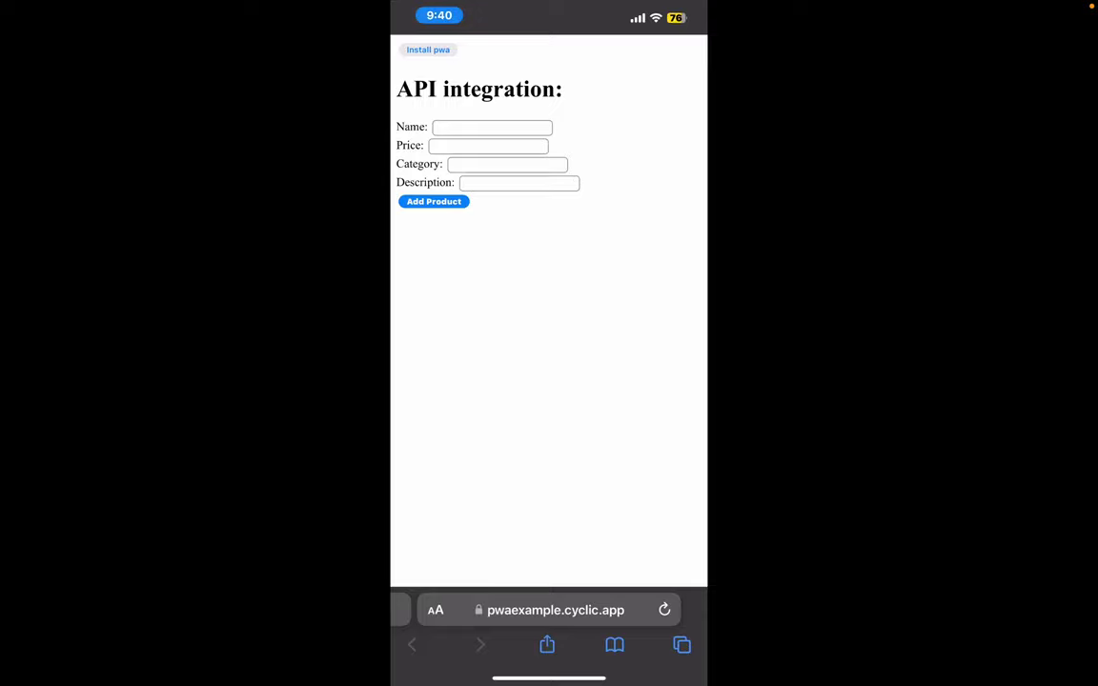
- Look over the loaded page and Safari's page options for the site
{"action": "scroll", "coordinate": [549, 315], "scroll_direction": "down", "scroll_amount": 2}
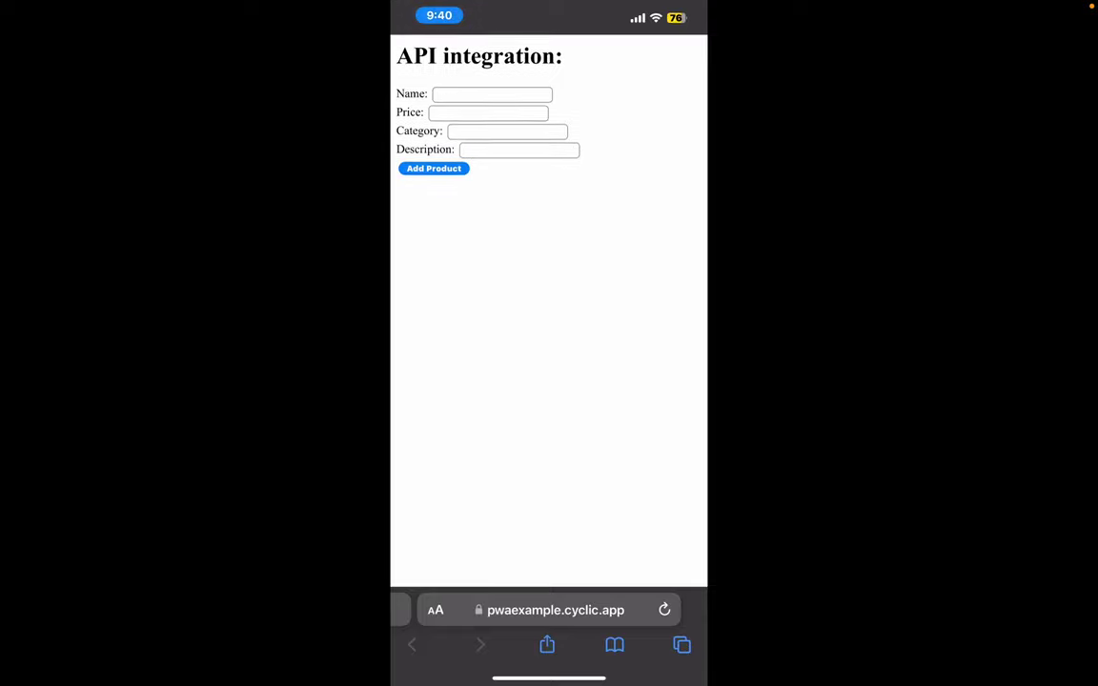
{"action": "scroll", "coordinate": [549, 314], "scroll_direction": "down", "scroll_amount": 2}
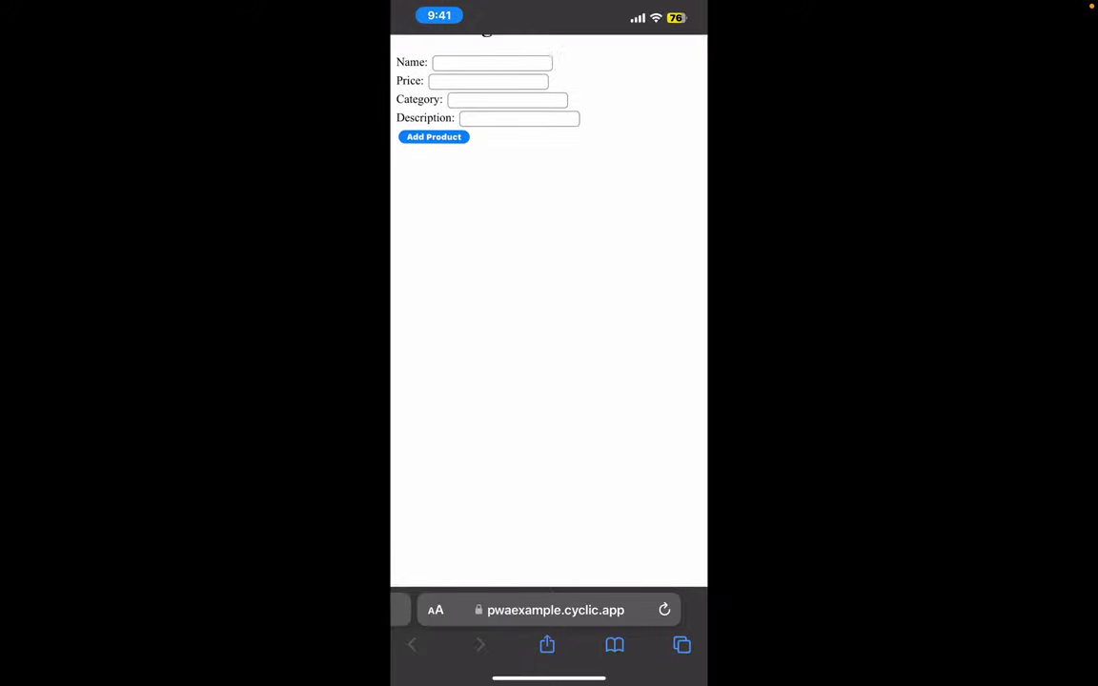
{"action": "left_click", "coordinate": [436, 610]}
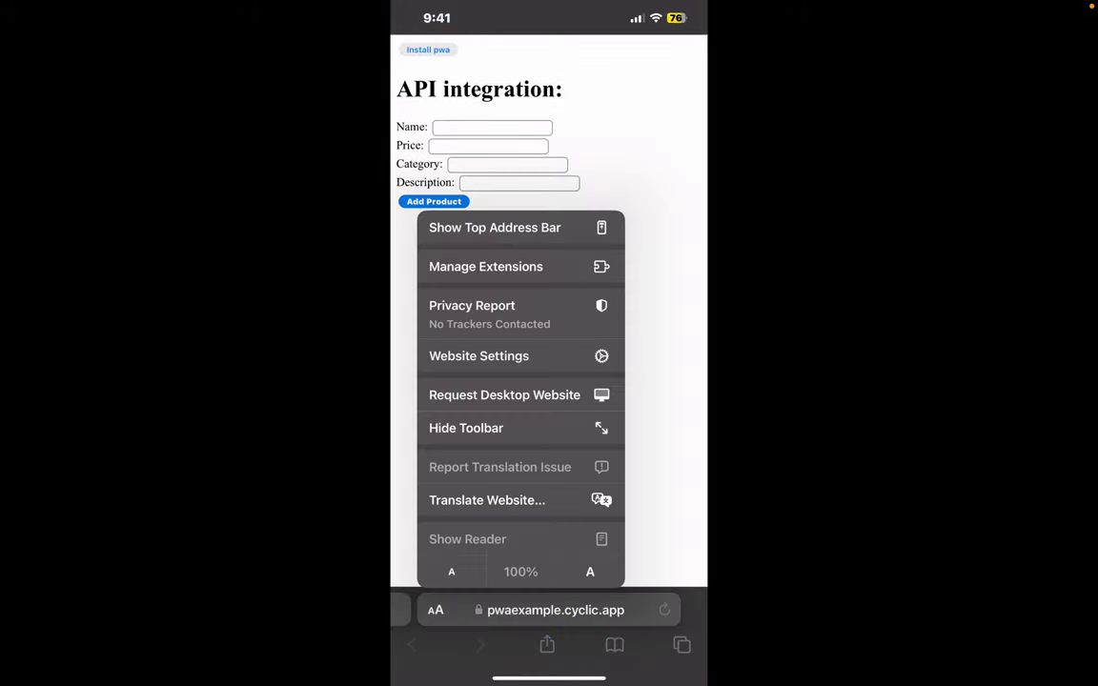
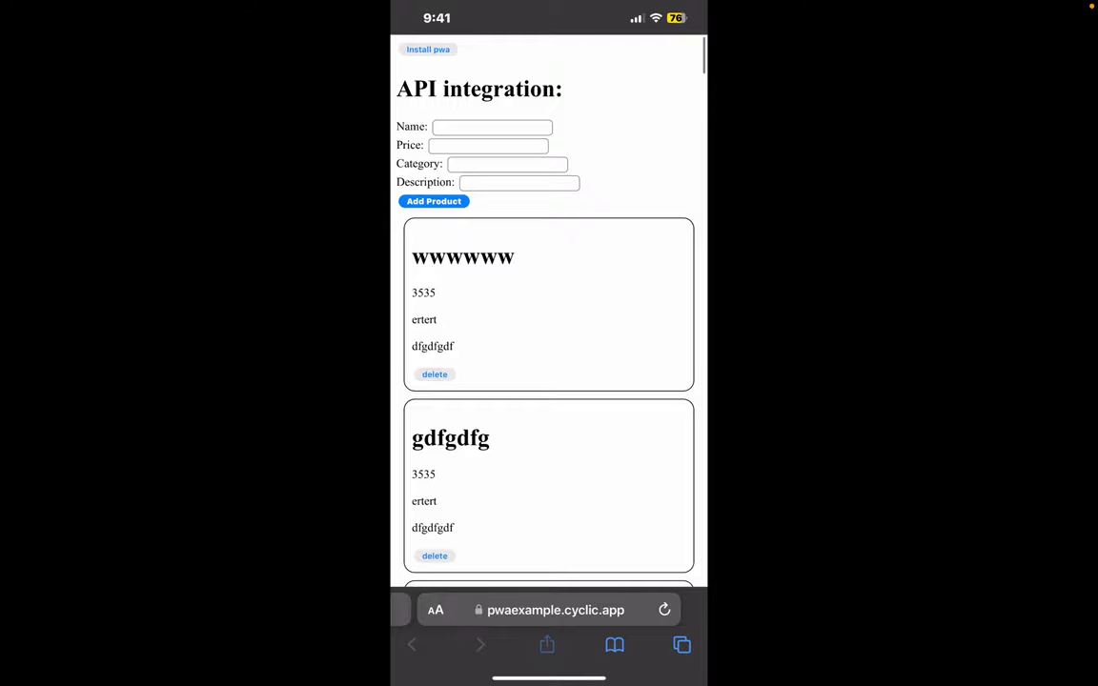
- Add pwaexample.cyclic.app to the iPhone Home Screen under the name daraz
{"action": "left_click_drag", "start_coordinate": [549, 572], "coordinate": [549, 282]}
{"action": "scroll", "coordinate": [549, 400], "scroll_direction": "down", "scroll_amount": 3}
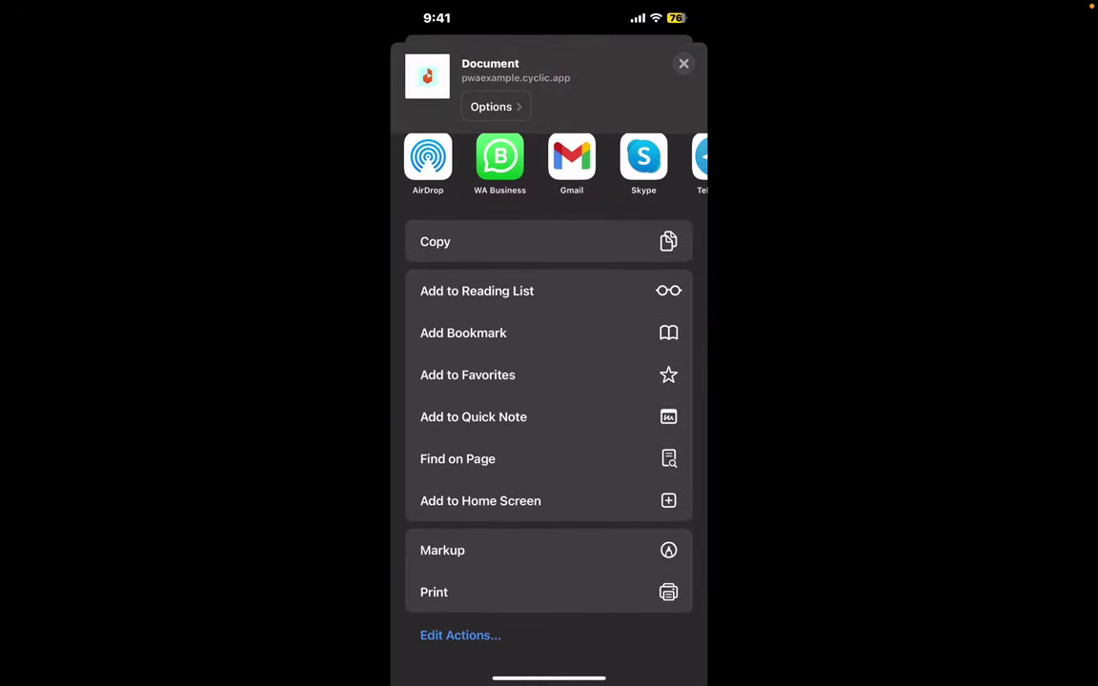
{"action": "left_click", "coordinate": [480, 500]}
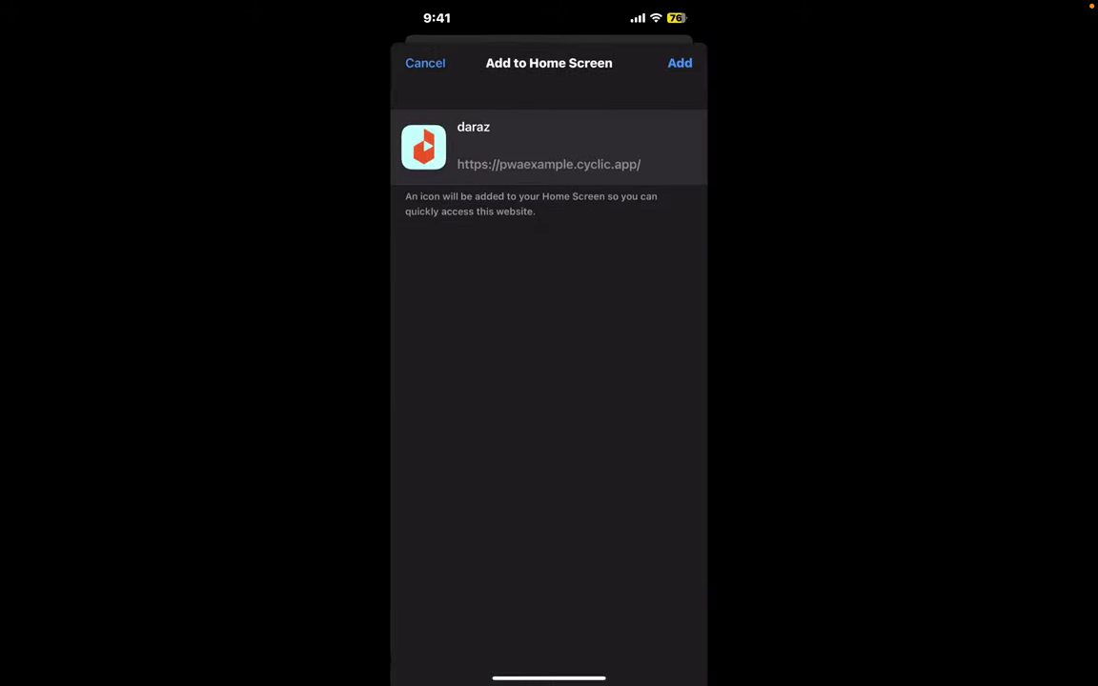
{"action": "left_click", "coordinate": [679, 63]}
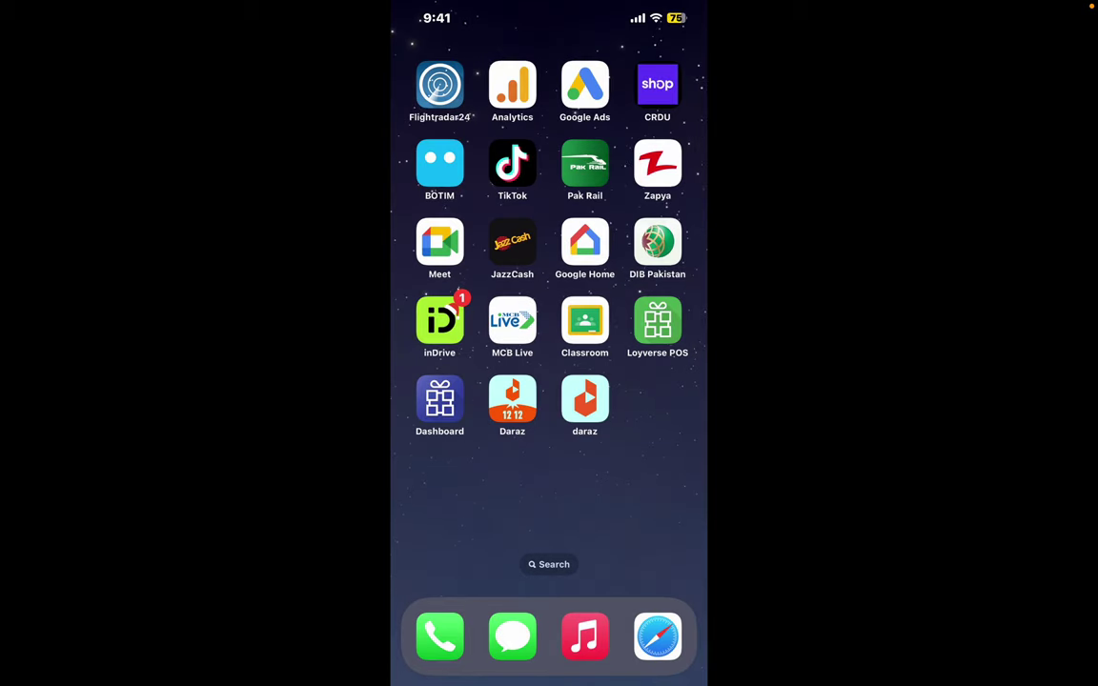
- Launch daraz from the iPhone Home Screen, browse its product list, and return to the Home Screen
{"action": "left_click", "coordinate": [585, 400]}
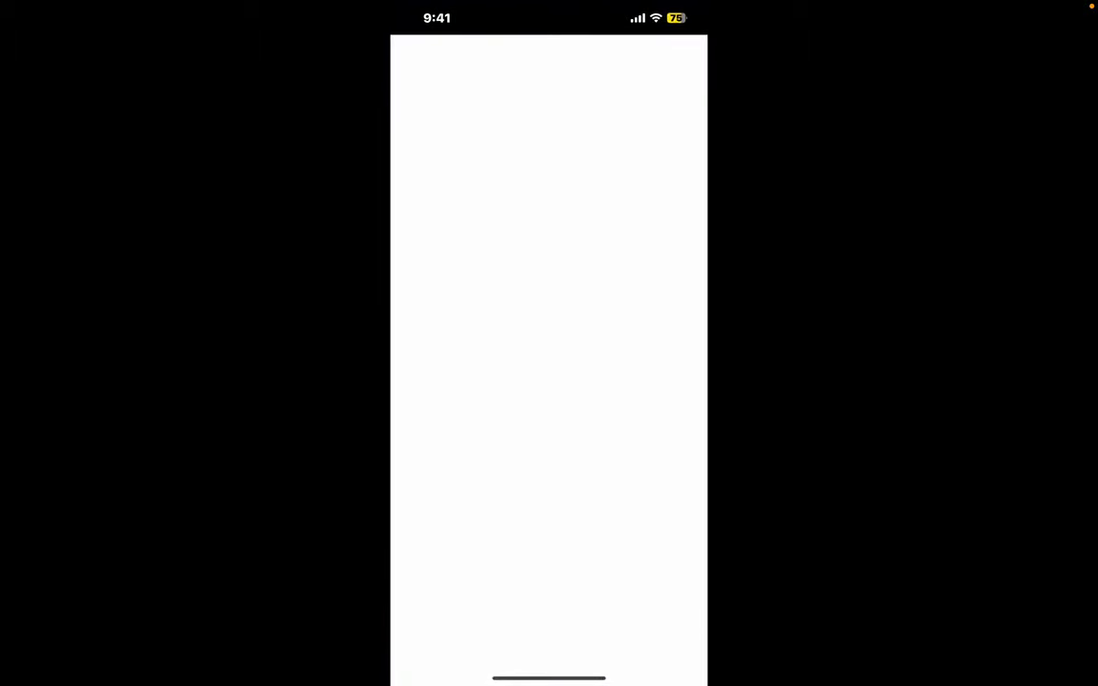
{"action": "scroll", "coordinate": [549, 286], "scroll_direction": "down", "scroll_amount": 1}
{"action": "scroll", "coordinate": [548, 381], "scroll_direction": "down", "scroll_amount": 3}
{"action": "scroll", "coordinate": [549, 381], "scroll_direction": "up", "scroll_amount": 3}
{"action": "scroll", "coordinate": [548, 381], "scroll_direction": "down", "scroll_amount": 5}
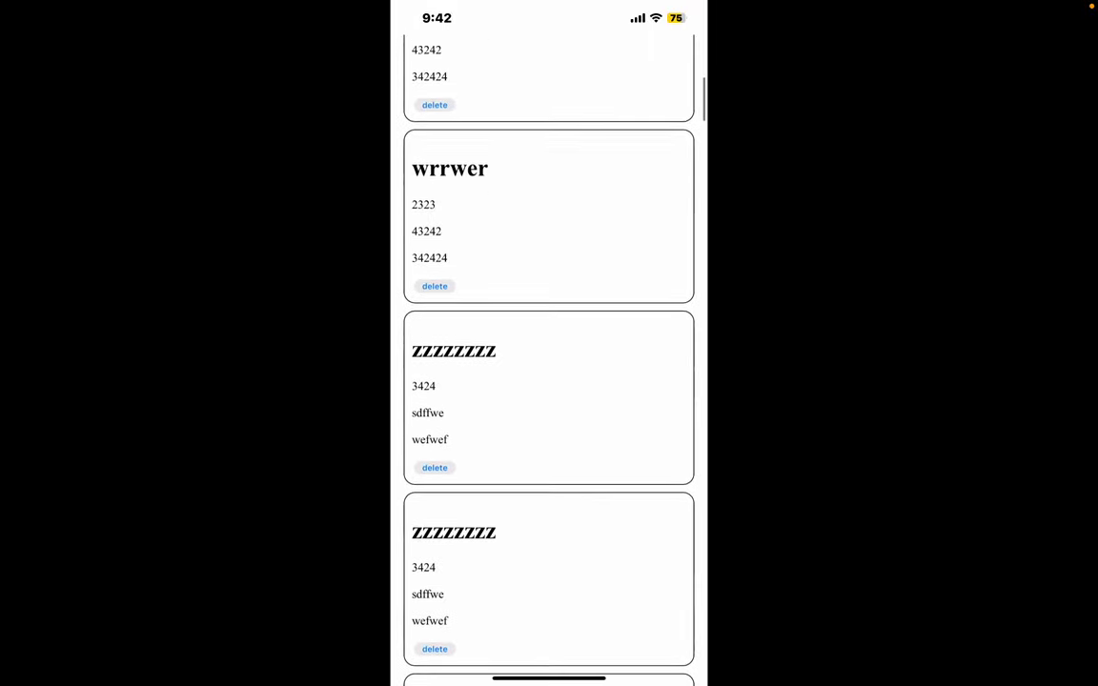
{"action": "scroll", "coordinate": [548, 381], "scroll_direction": "up", "scroll_amount": 5}
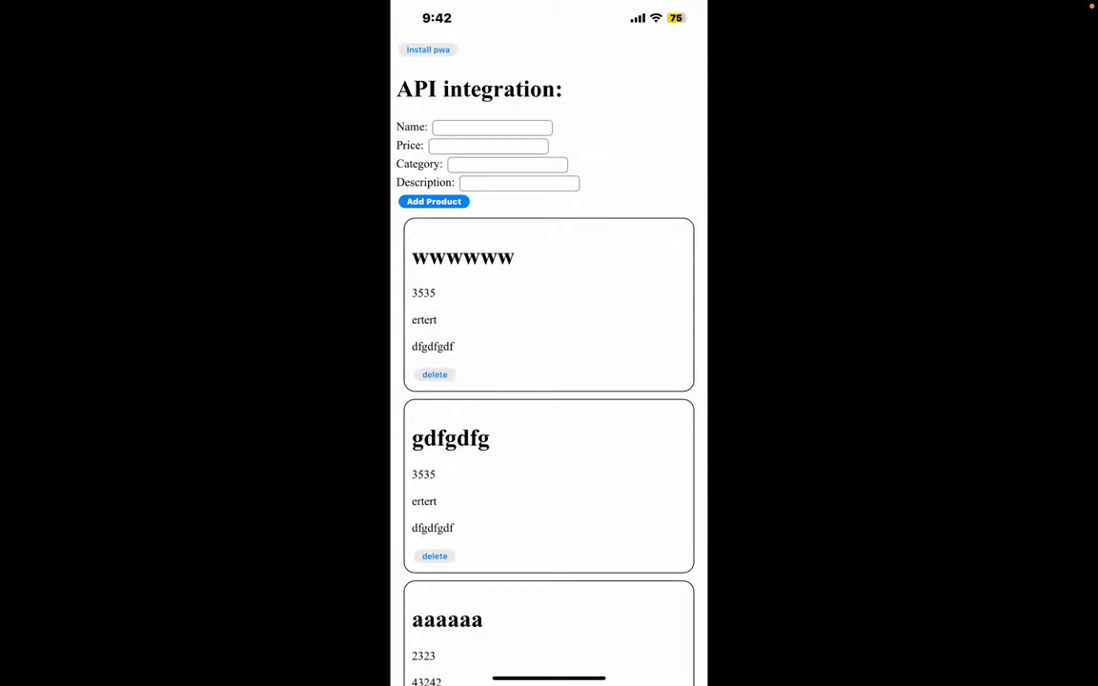
{"action": "scroll", "coordinate": [548, 381], "scroll_direction": "down", "scroll_amount": 3}
{"action": "scroll", "coordinate": [548, 382], "scroll_direction": "up", "scroll_amount": 3}
{"action": "left_click_drag", "start_coordinate": [549, 678], "coordinate": [549, 382]}
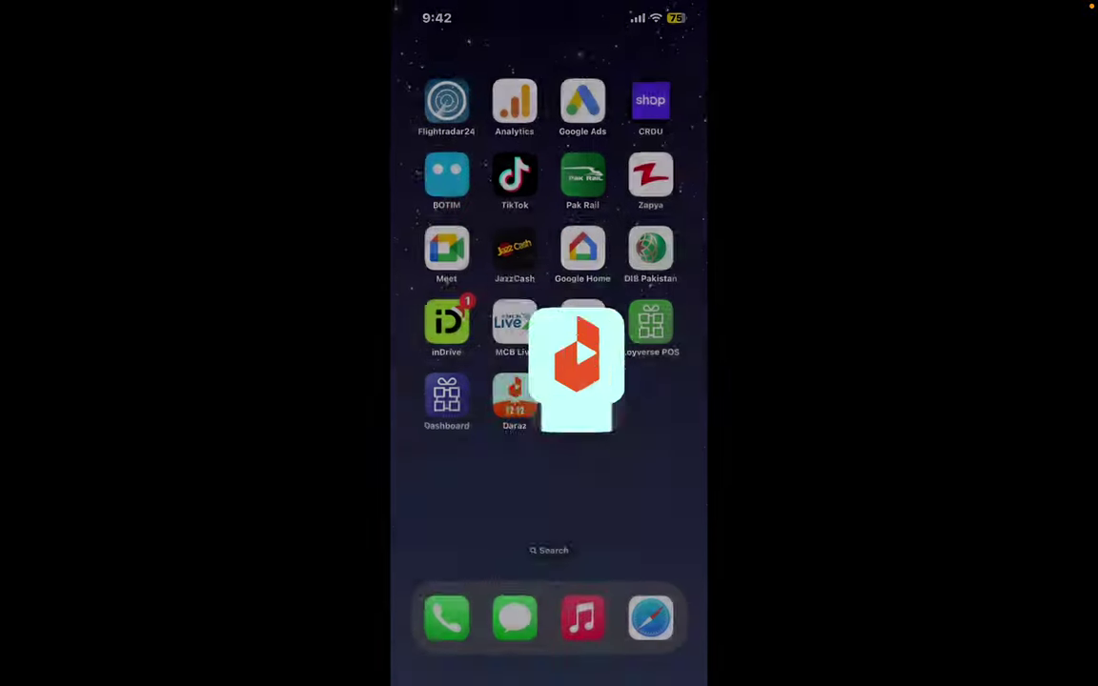
- Delete the daraz bookmark from the iPhone Home Screen
{"action": "left_click", "coordinate": [585, 398]}
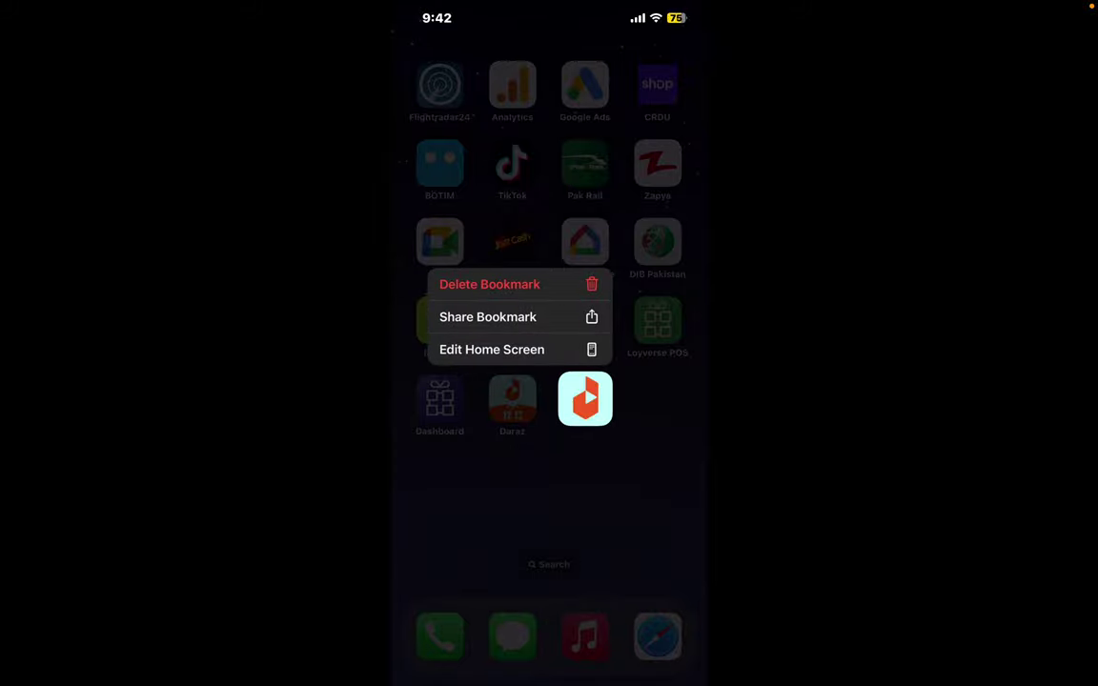
{"action": "left_click", "coordinate": [489, 284]}
{"action": "left_click", "coordinate": [597, 385]}
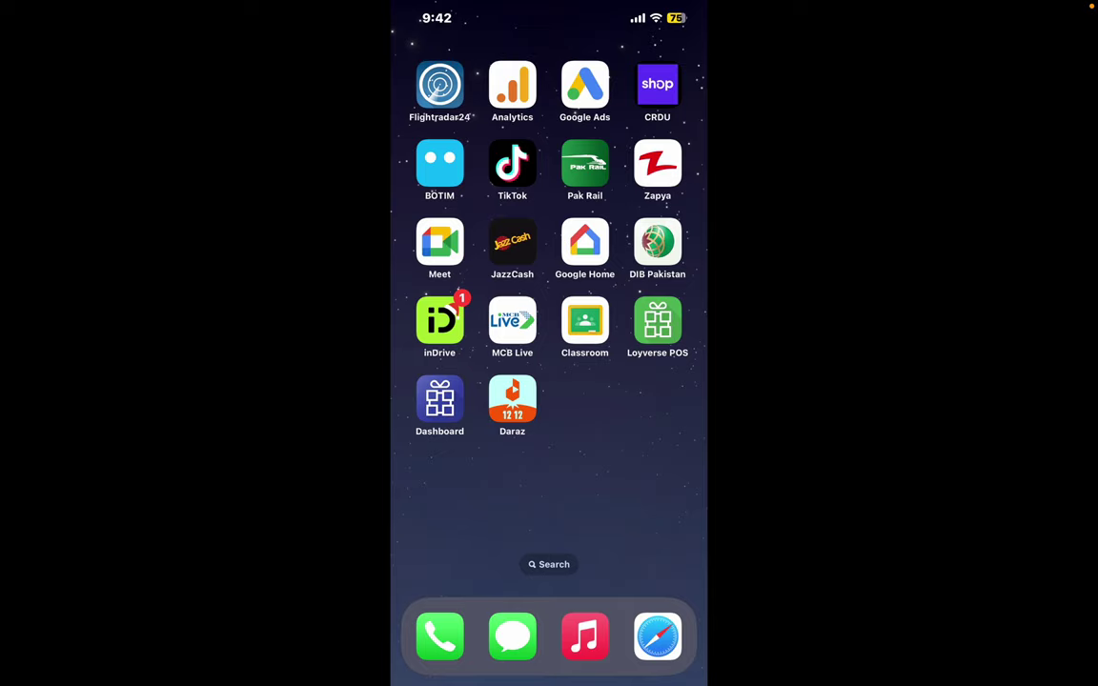
- Switch to Chrome on the iPhone and open pwaexample.cyclic.app
{"action": "left_click_drag", "start_coordinate": [667, 10], "coordinate": [667, 286]}
{"action": "left_click", "coordinate": [515, 287]}
{"action": "left_click", "coordinate": [552, 446]}
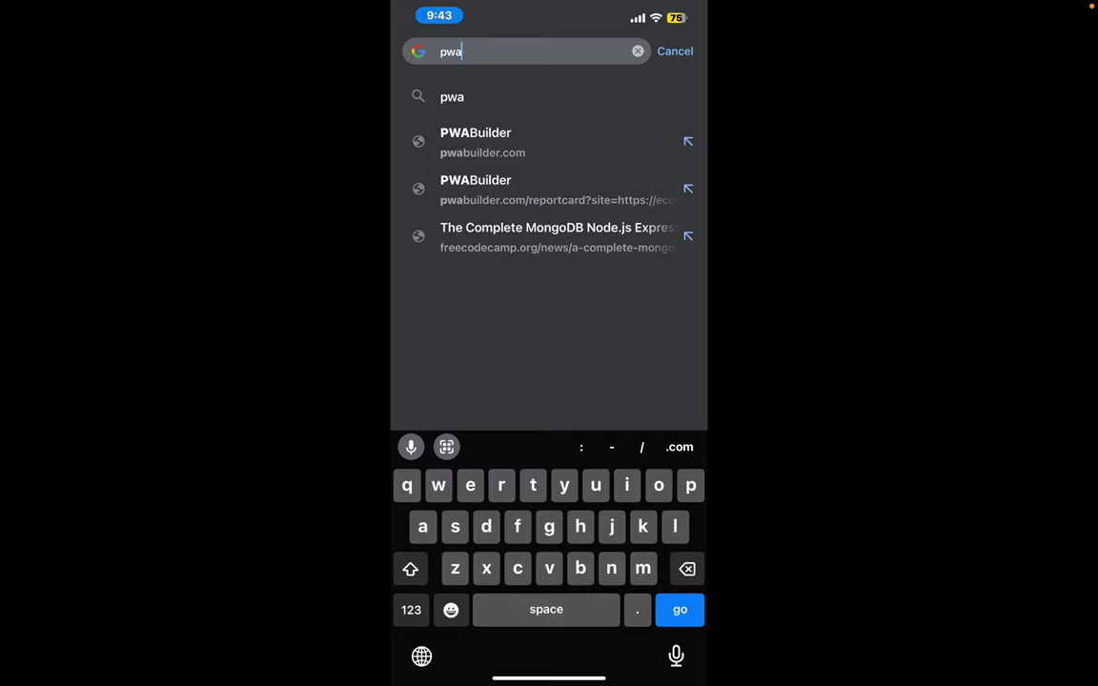
{"action": "type", "text": "ex"}
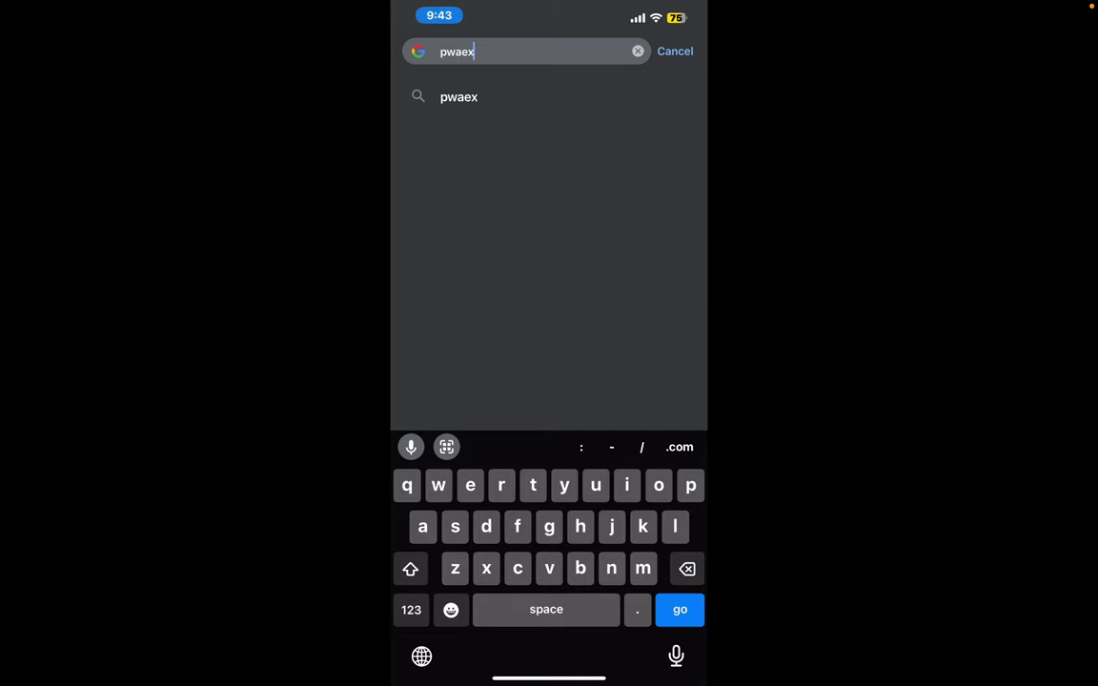
{"action": "type", "text": "ample.cyclic.app"}
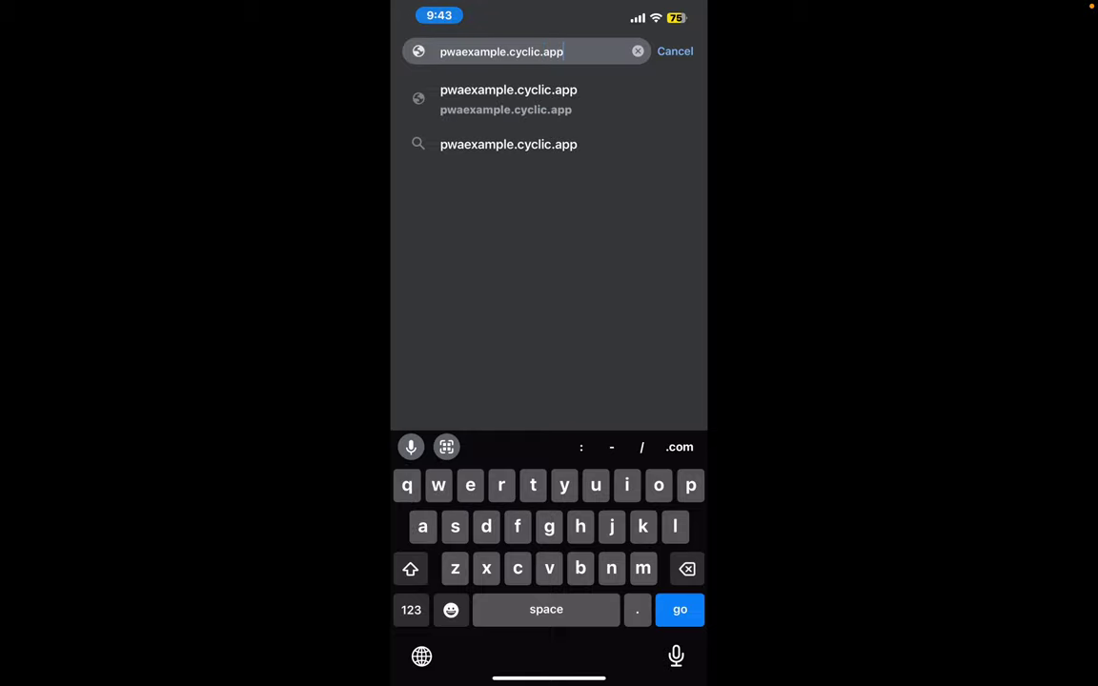
{"action": "key", "text": "Return"}
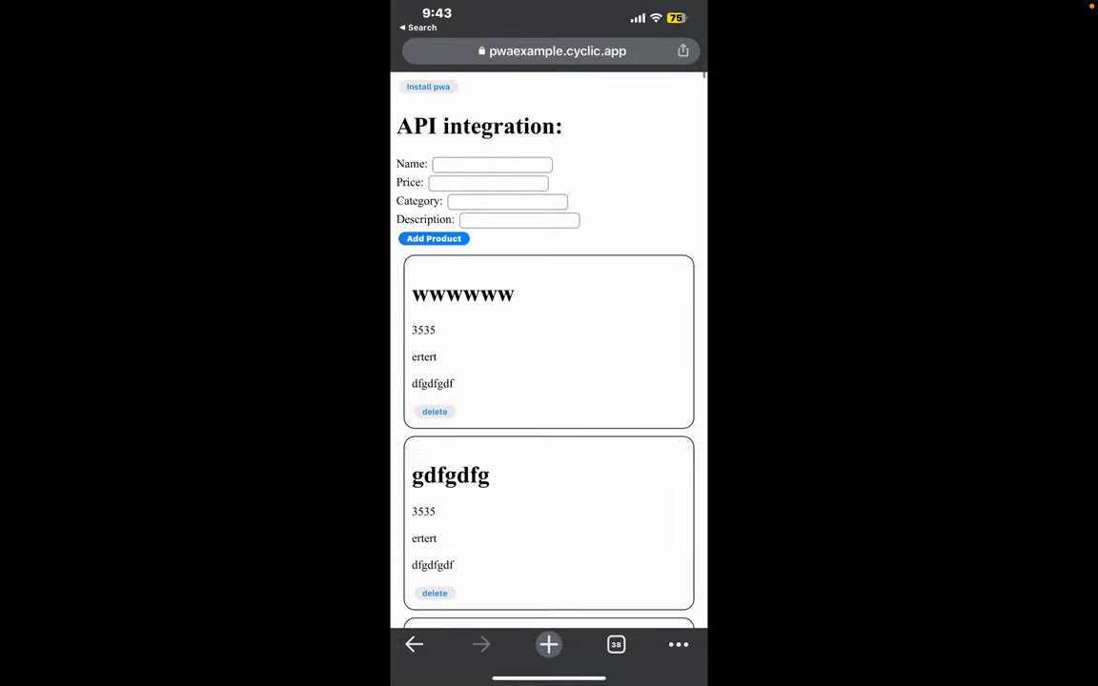
- Examine the product page and Chrome's page options for a way to add the app to the Home Screen
{"action": "scroll", "coordinate": [548, 381], "scroll_direction": "down", "scroll_amount": 3}
{"action": "scroll", "coordinate": [548, 381], "scroll_direction": "up", "scroll_amount": 3}
{"action": "scroll", "coordinate": [548, 381], "scroll_direction": "down", "scroll_amount": 2}
{"action": "scroll", "coordinate": [548, 381], "scroll_direction": "up", "scroll_amount": 2}
{"action": "left_click", "coordinate": [678, 644]}
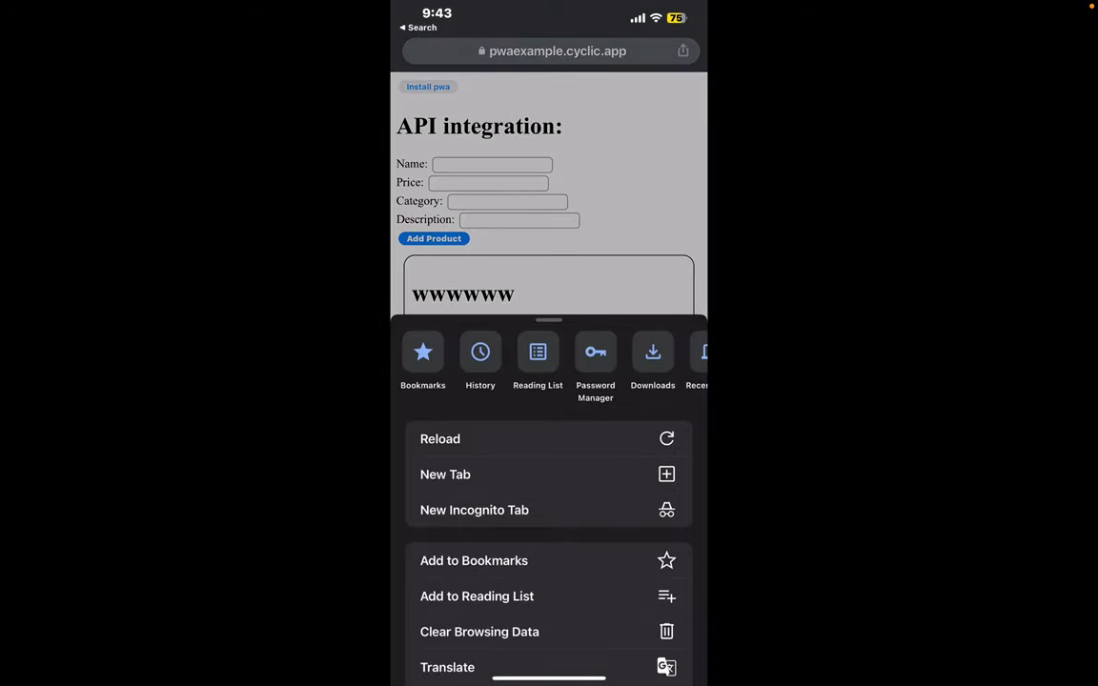
{"action": "scroll", "coordinate": [548, 495], "scroll_direction": "down", "scroll_amount": 3}
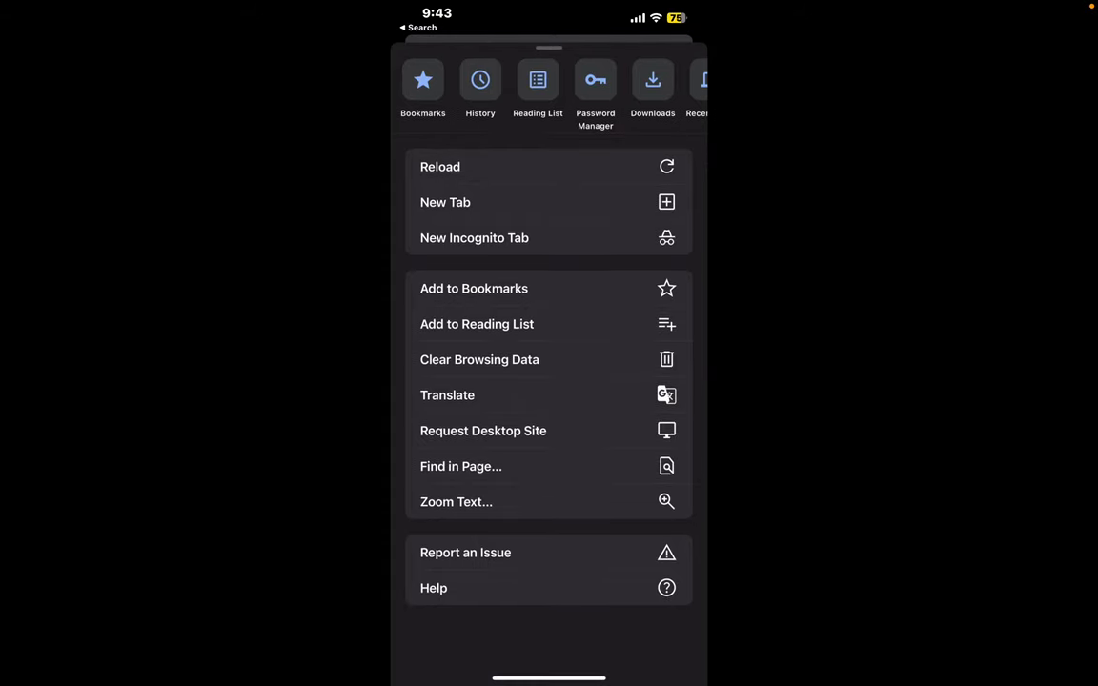
{"action": "scroll", "coordinate": [548, 381], "scroll_direction": "up", "scroll_amount": 3}
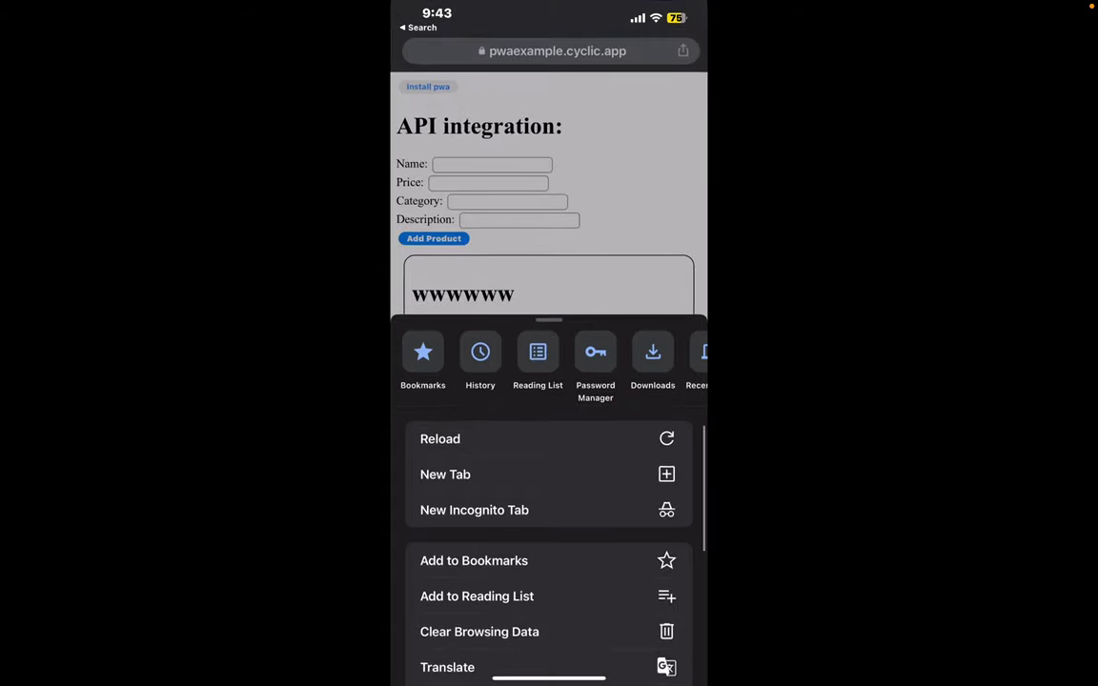
{"action": "scroll", "coordinate": [548, 524], "scroll_direction": "up", "scroll_amount": 3}
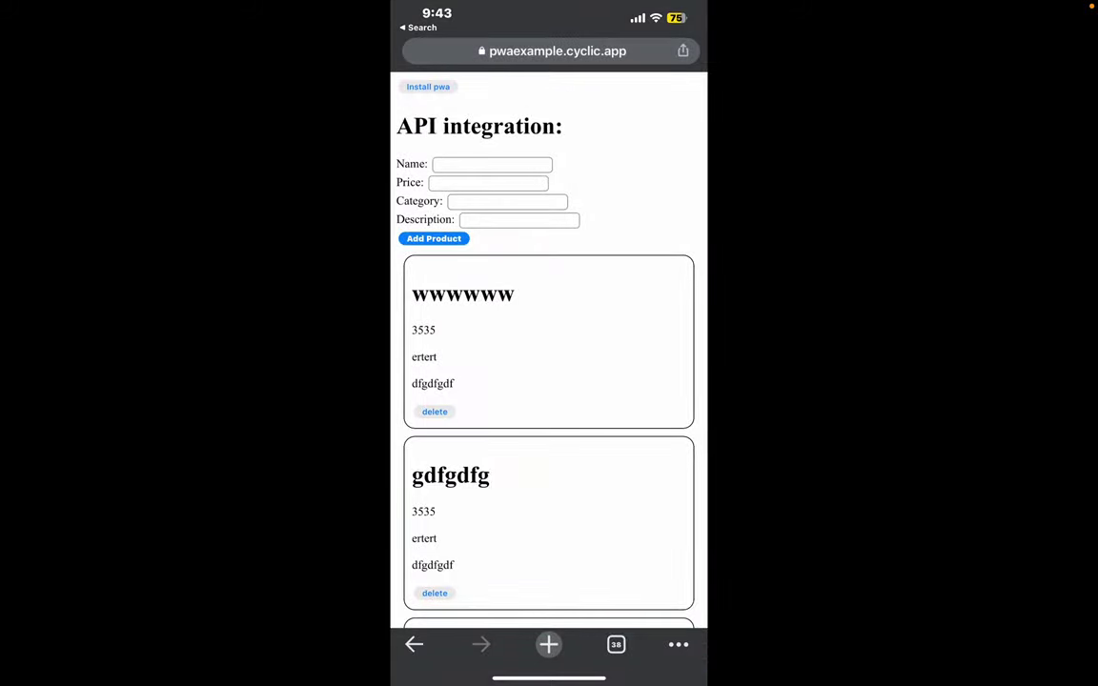
- Reload pwaexample.cyclic.app and try its Install pwa button
{"action": "left_click", "coordinate": [558, 50]}
{"action": "key", "text": "Return"}
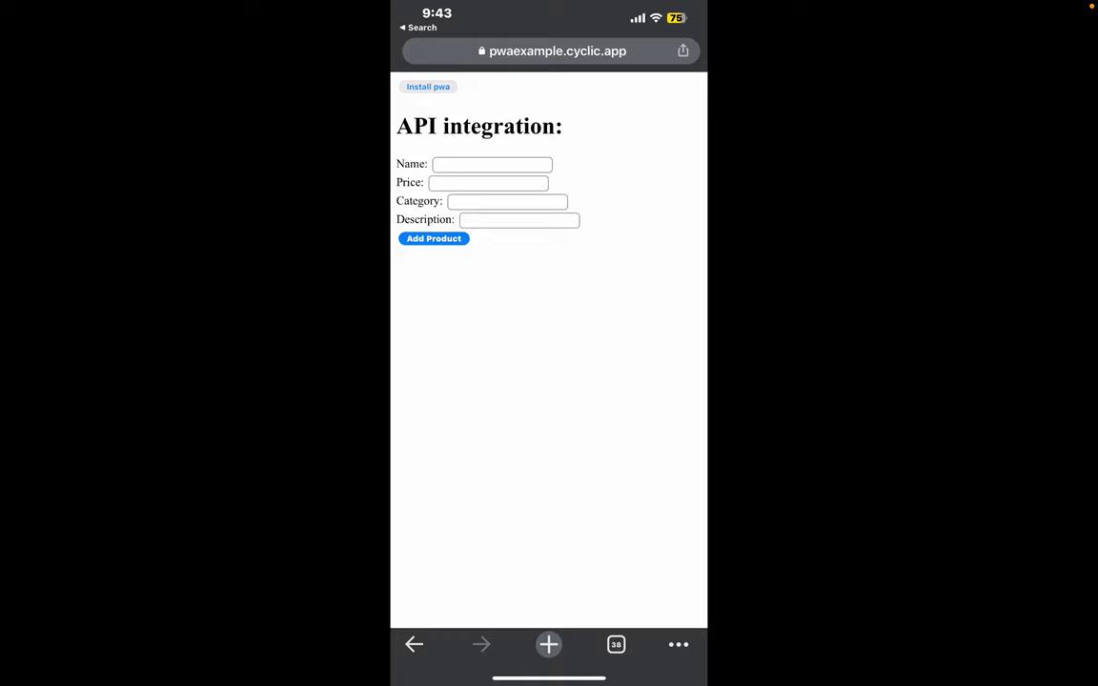
{"action": "left_click", "coordinate": [428, 87]}
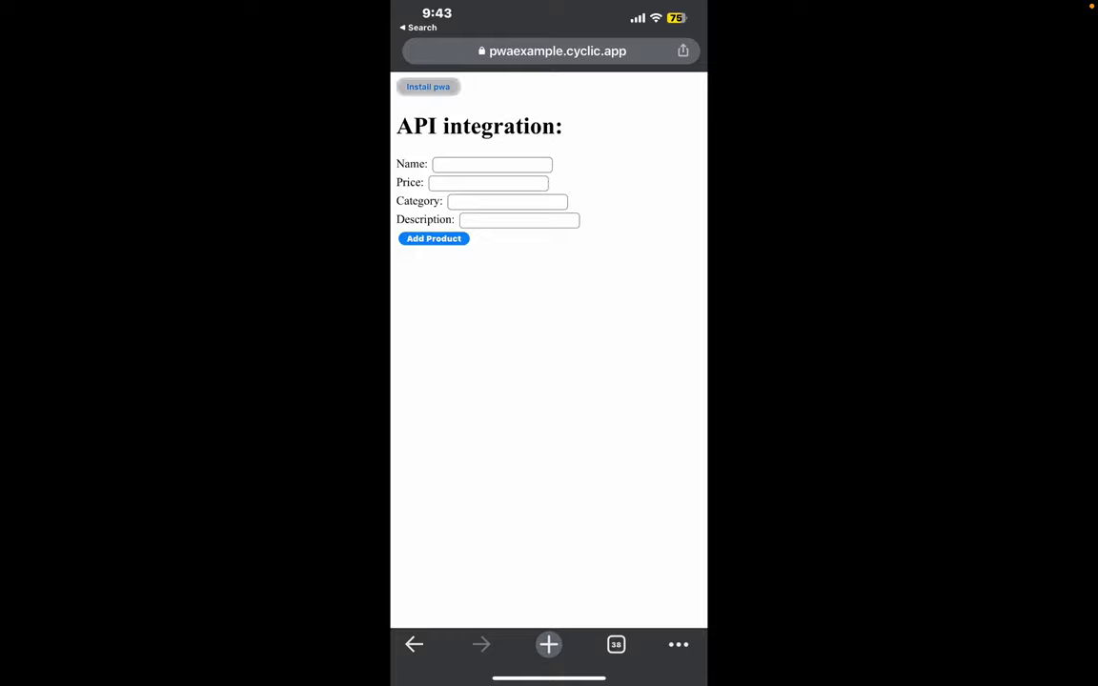
{"action": "left_click", "coordinate": [428, 86]}
- Check all of Chrome's page options on the iPhone for a command that installs the site, and close the options
{"action": "left_click", "coordinate": [677, 645]}
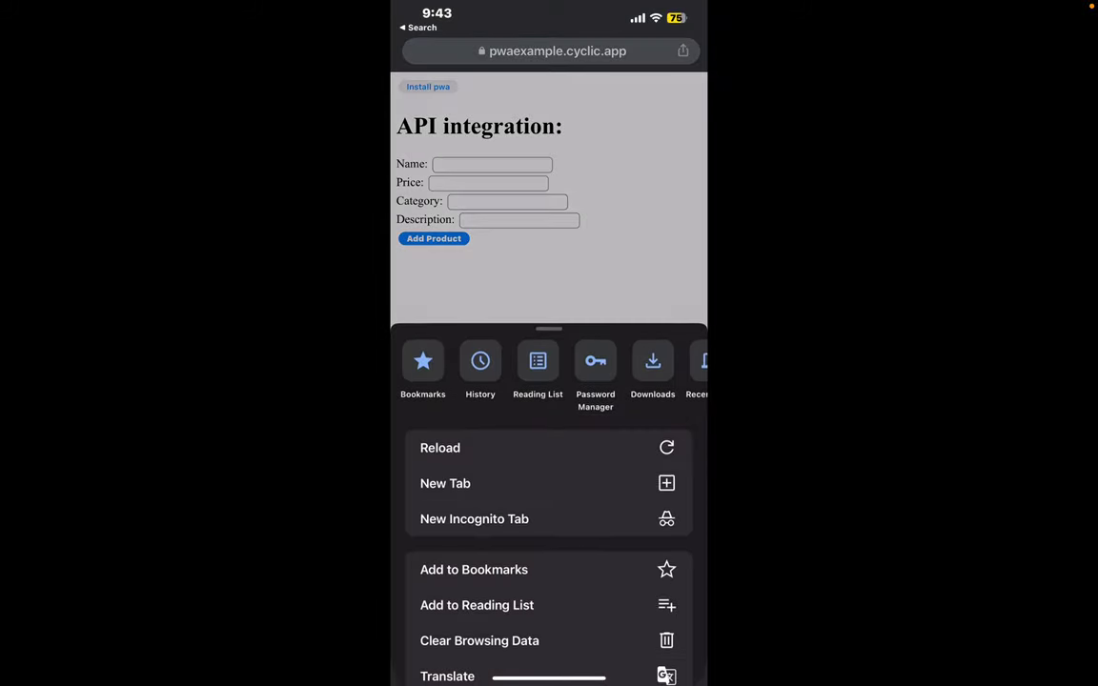
{"action": "scroll", "coordinate": [548, 367], "scroll_direction": "right", "scroll_amount": 2}
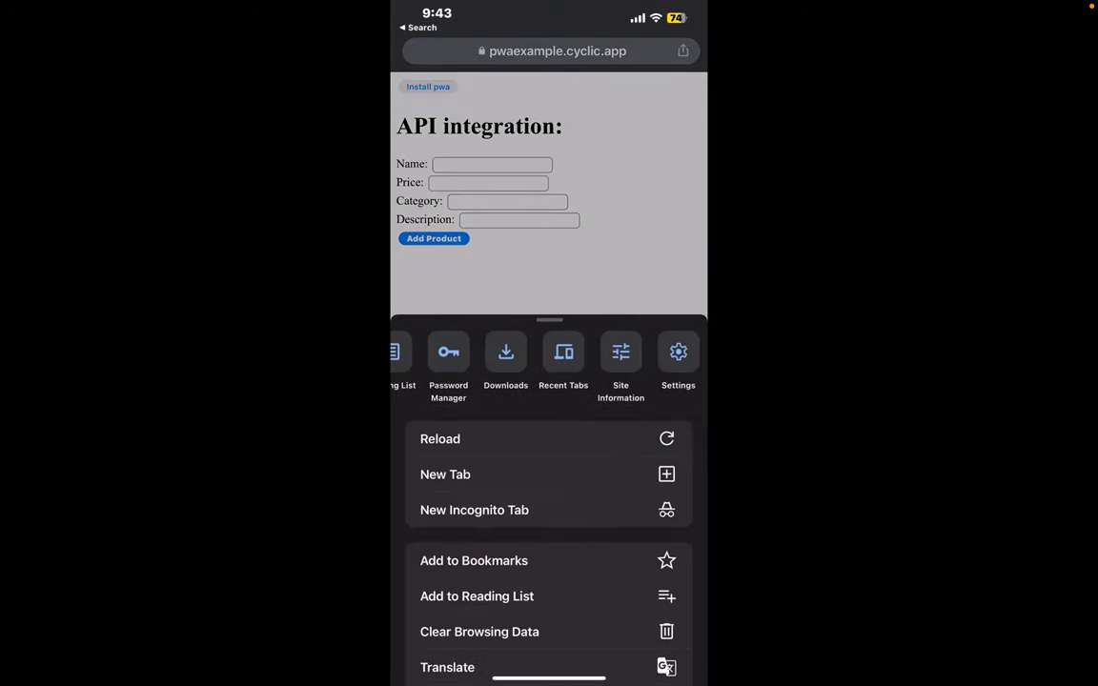
{"action": "scroll", "coordinate": [548, 367], "scroll_direction": "left", "scroll_amount": 3}
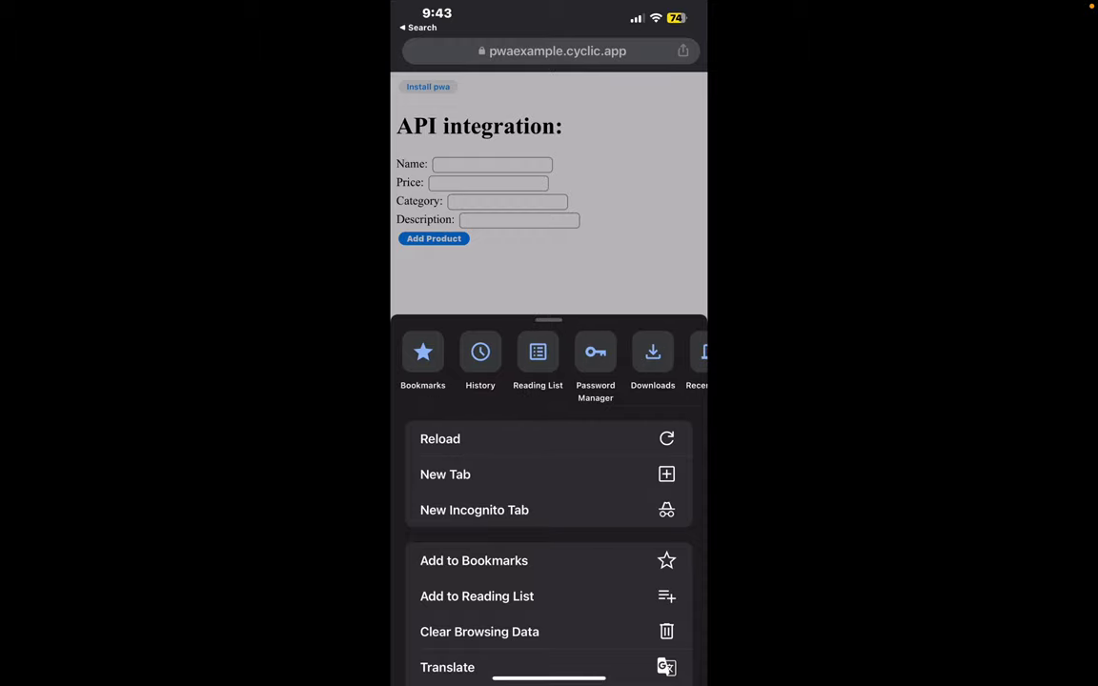
{"action": "scroll", "coordinate": [548, 496], "scroll_direction": "down", "scroll_amount": 5}
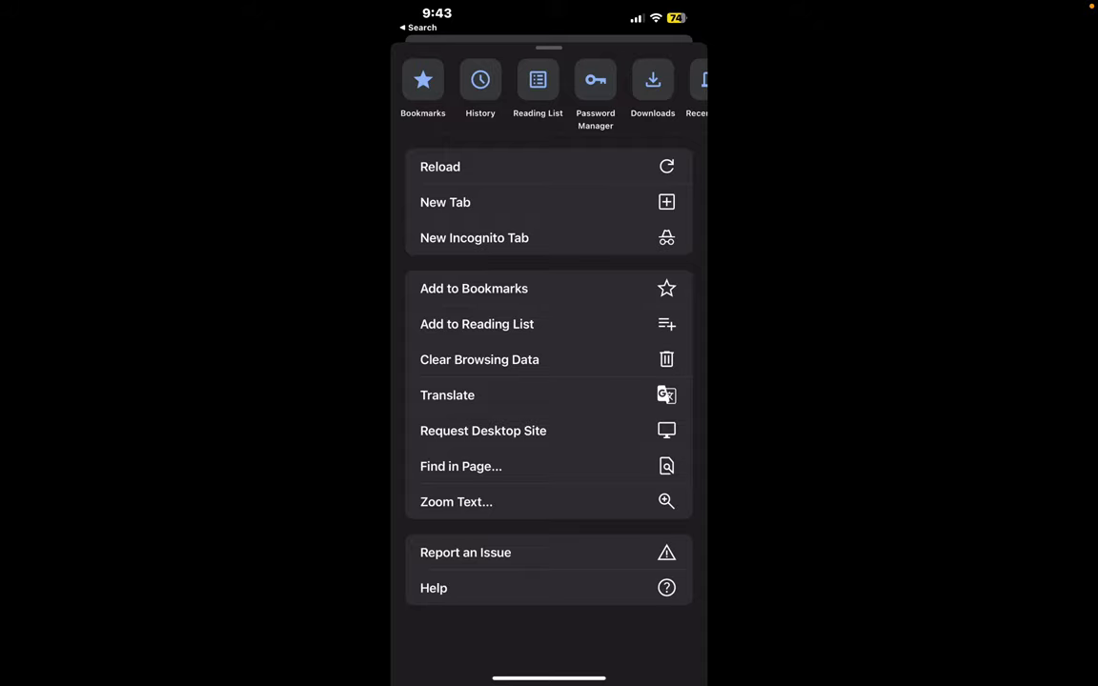
{"action": "scroll", "coordinate": [548, 382], "scroll_direction": "up", "scroll_amount": 5}
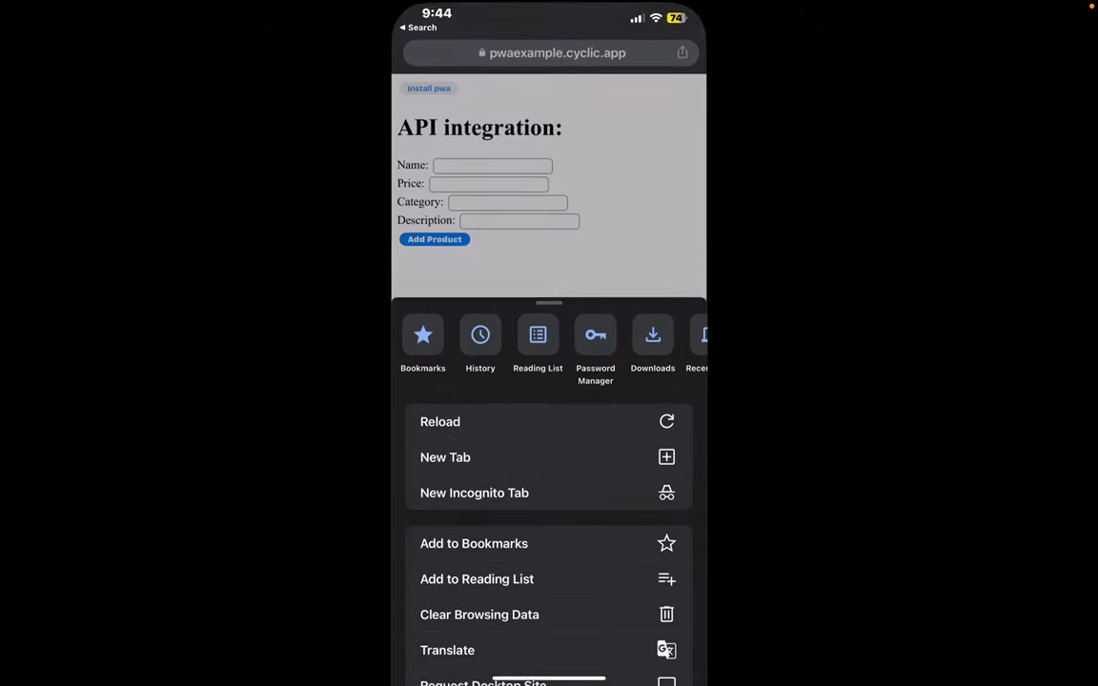
{"action": "scroll", "coordinate": [548, 367], "scroll_direction": "right", "scroll_amount": 5}
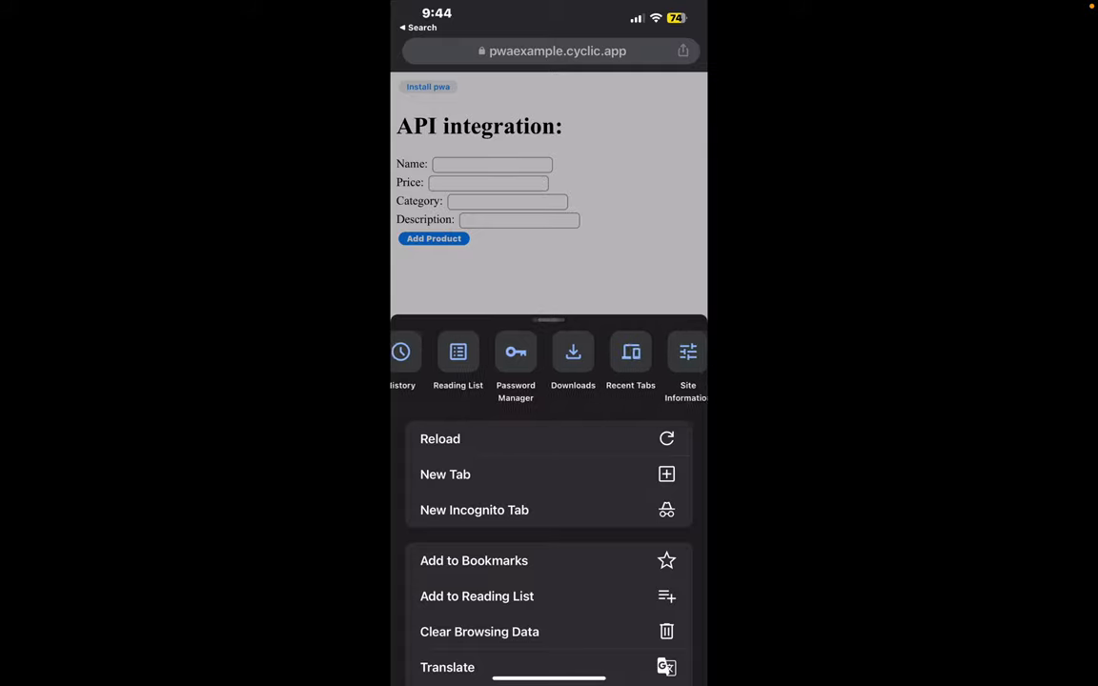
{"action": "scroll", "coordinate": [548, 381], "scroll_direction": "up", "scroll_amount": 5}
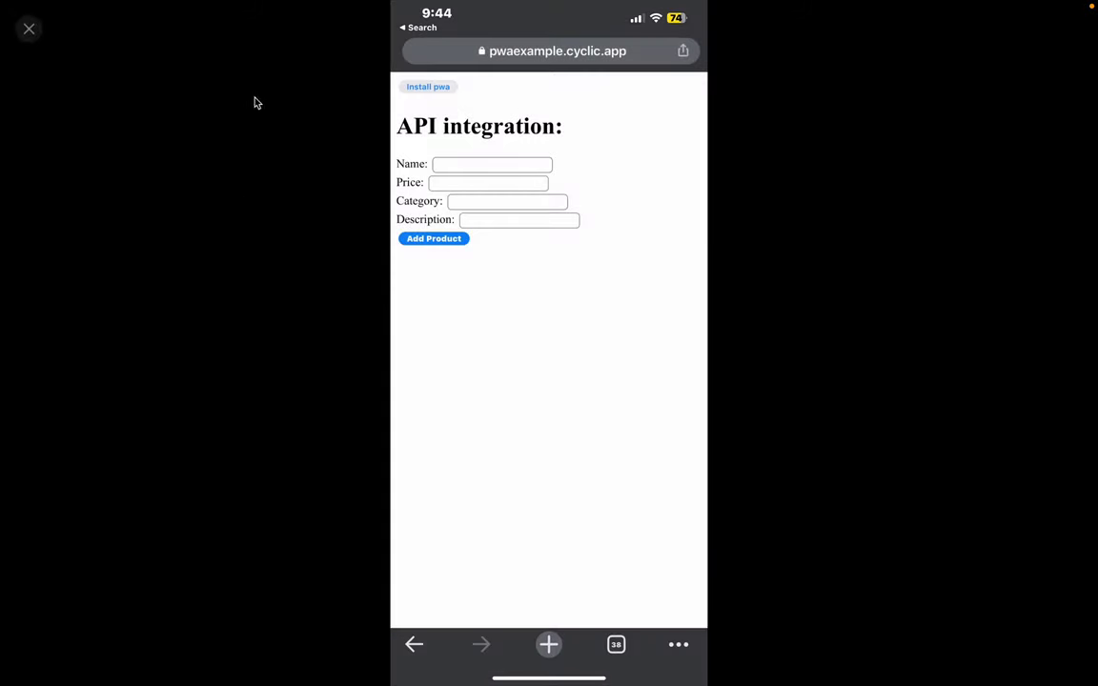
- Close the iPhone screen view, switch to VS Code and open web/index.html
{"action": "left_click", "coordinate": [25, 27]}
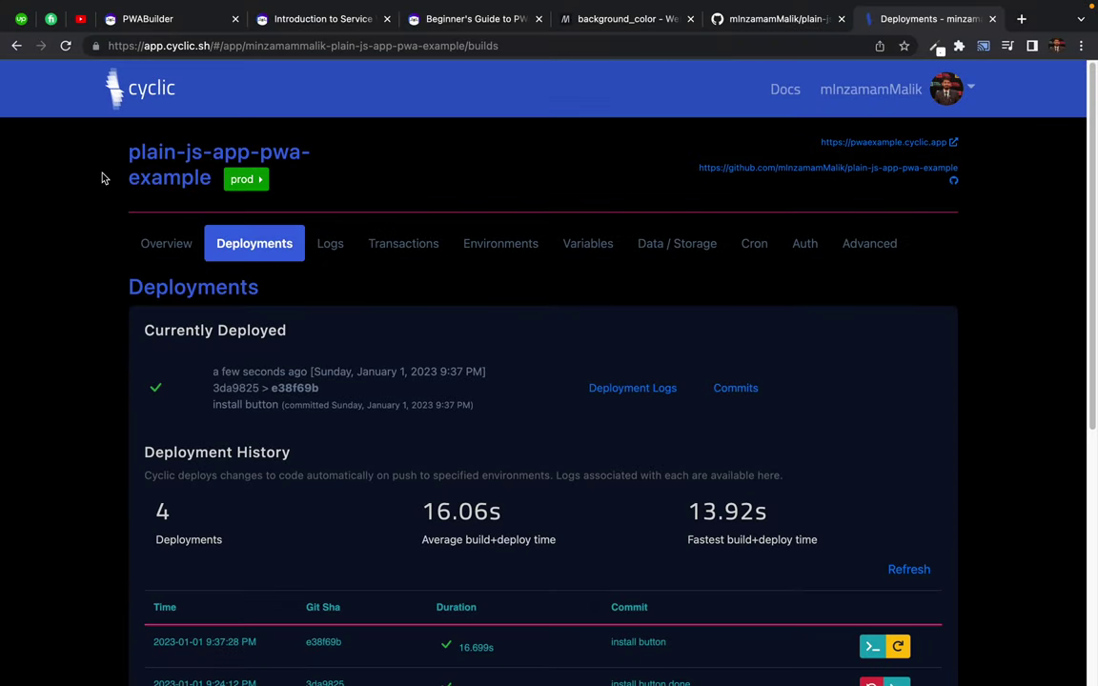
{"action": "key", "text": "ctrl+Right"}
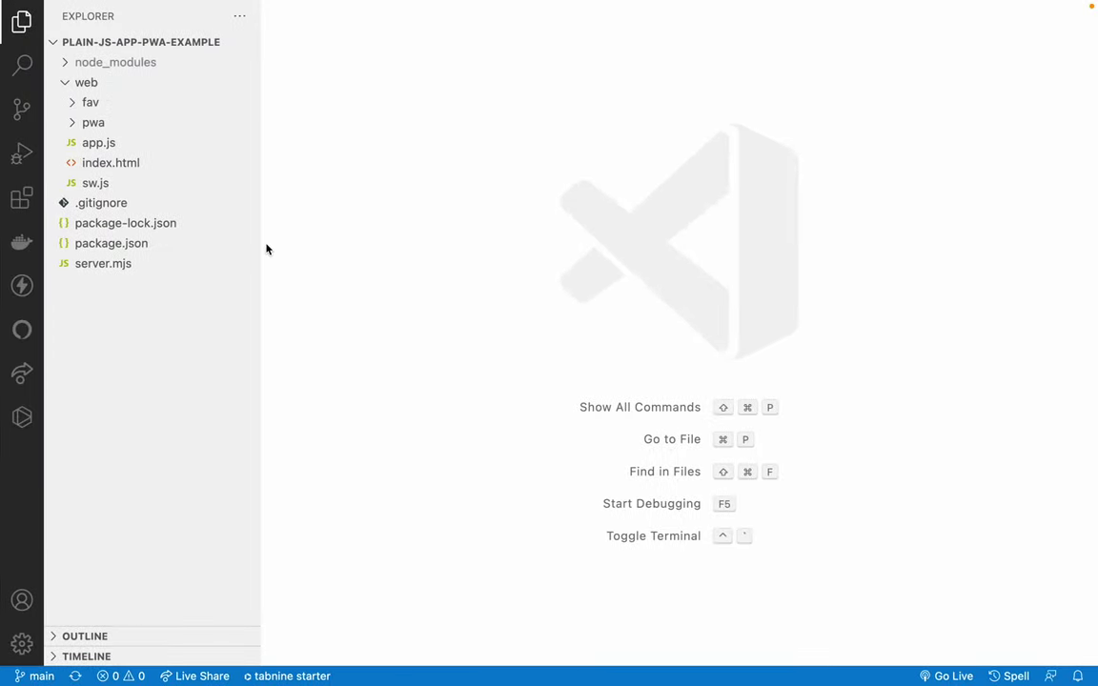
{"action": "left_click", "coordinate": [137, 163]}
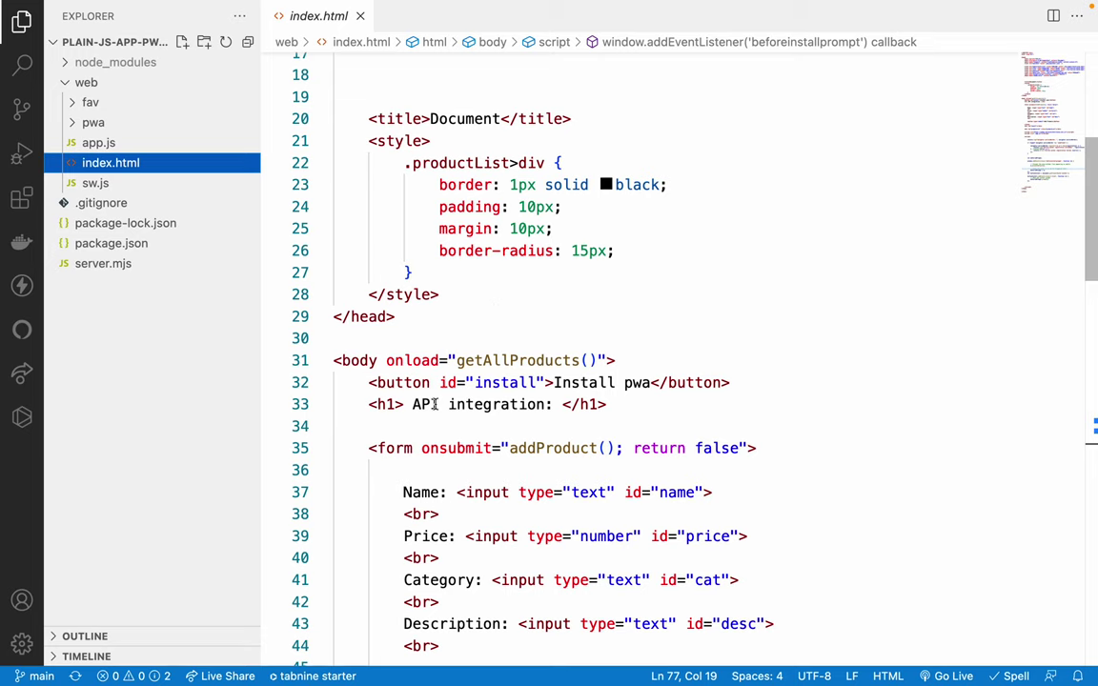
- Comment out the "Install pwa" button in the body, set it apart with blank lines above and below, and save index.html
{"action": "left_click", "coordinate": [371, 382]}
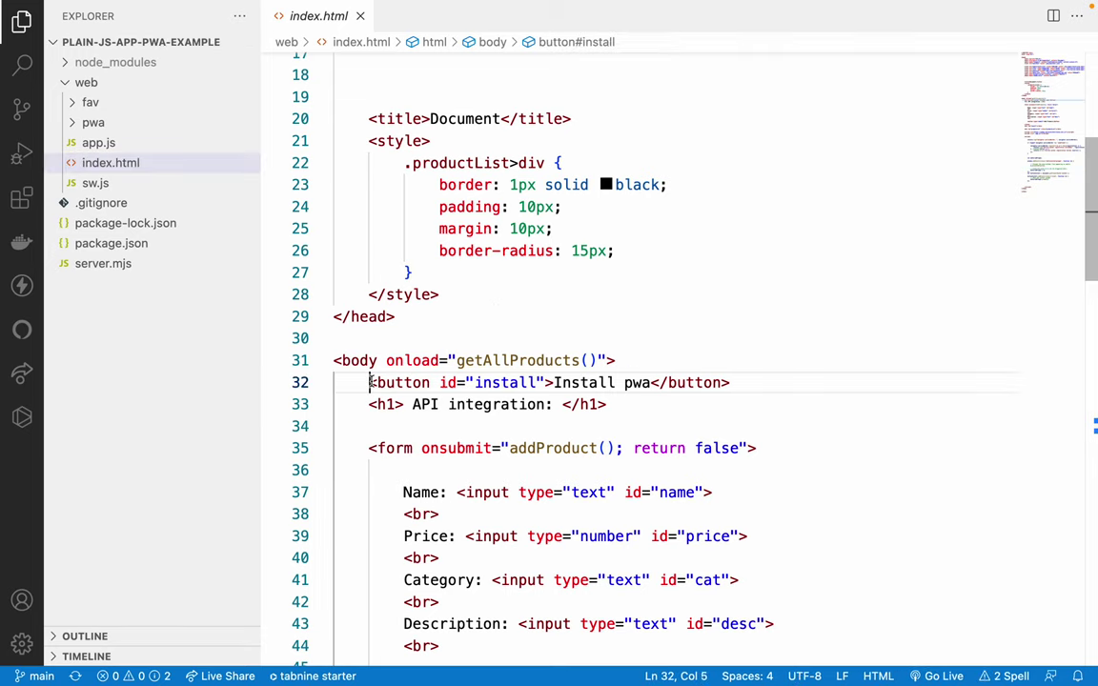
{"action": "key", "text": "super+slash"}
{"action": "key", "text": "Left"}
{"action": "key", "text": "Left"}
{"action": "key", "text": "Left"}
{"action": "key", "text": "Left"}
{"action": "key", "text": "Left"}
{"action": "key", "text": "Return"}
{"action": "key", "text": "Down"}
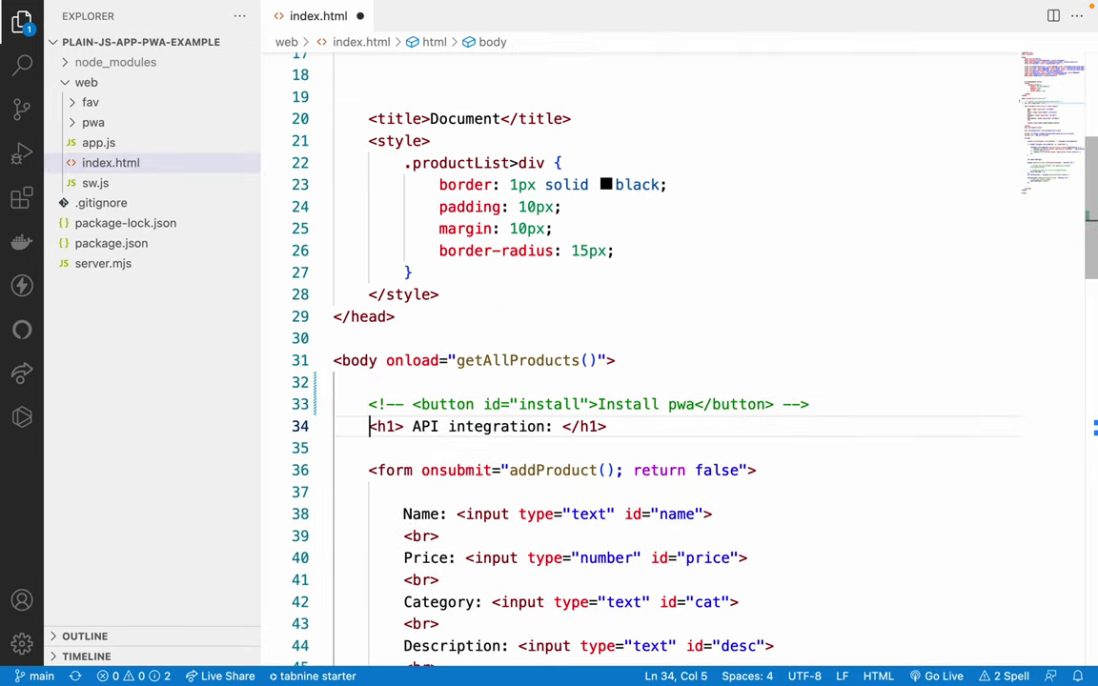
{"action": "key", "text": "Return"}
{"action": "key", "text": "super+s"}
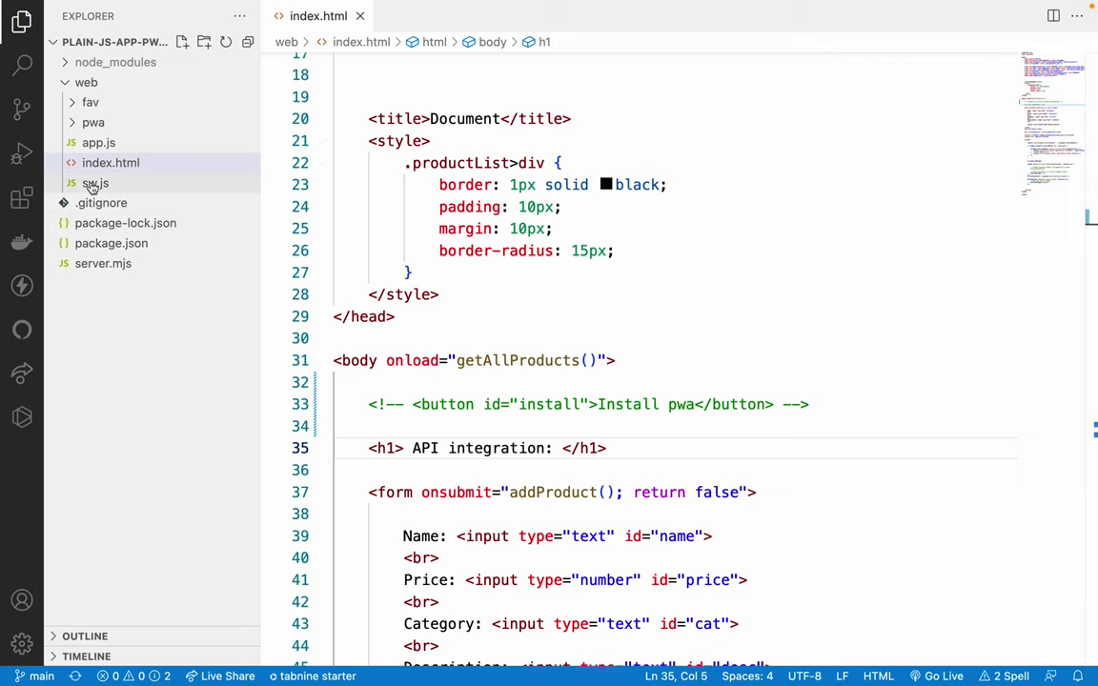
- Comment out the install script from "let deferredPrompt" through the buttonInstall click listener, removing the blank line after the declaration, and save
{"action": "scroll", "coordinate": [460, 477], "scroll_direction": "down", "scroll_amount": 20}
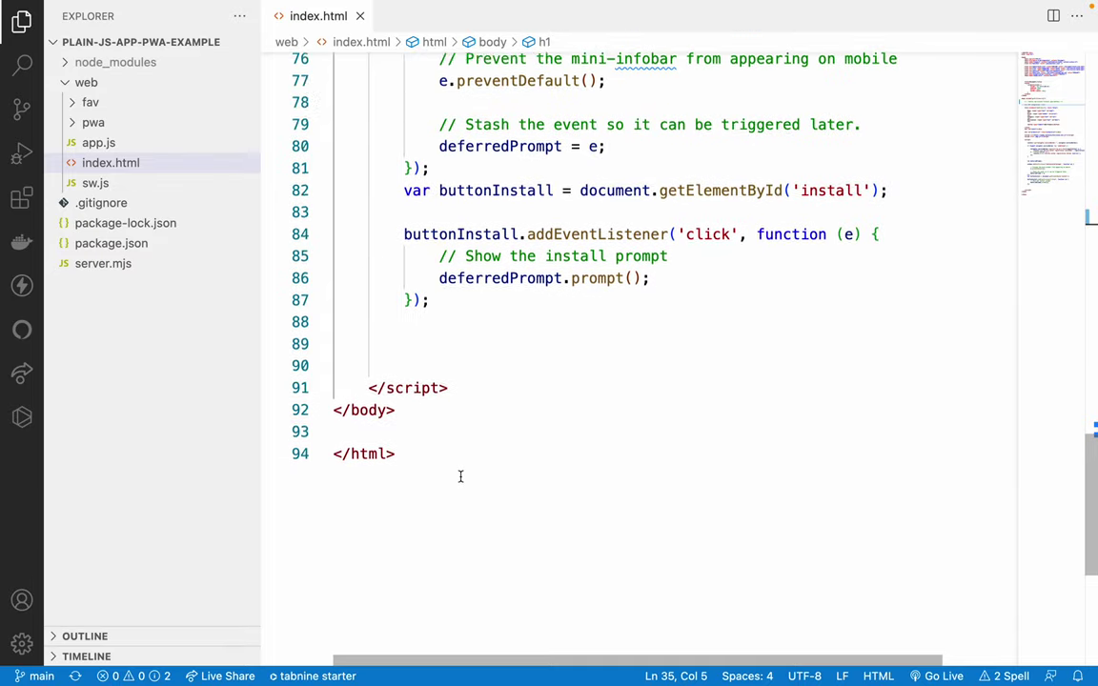
{"action": "scroll", "coordinate": [460, 476], "scroll_direction": "up", "scroll_amount": 3}
{"action": "left_click", "coordinate": [404, 120]}
{"action": "left_click", "coordinate": [405, 142]}
{"action": "key", "text": "BackSpace"}
{"action": "left_click", "coordinate": [404, 120]}
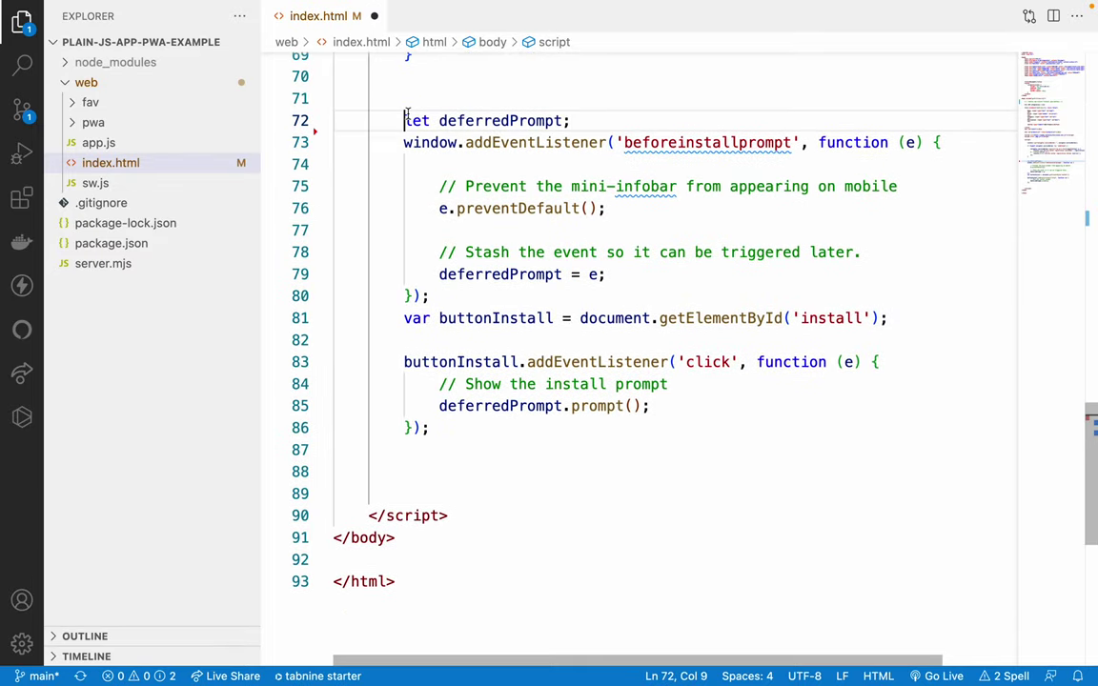
{"action": "left_click_drag", "start_coordinate": [404, 120], "coordinate": [449, 426]}
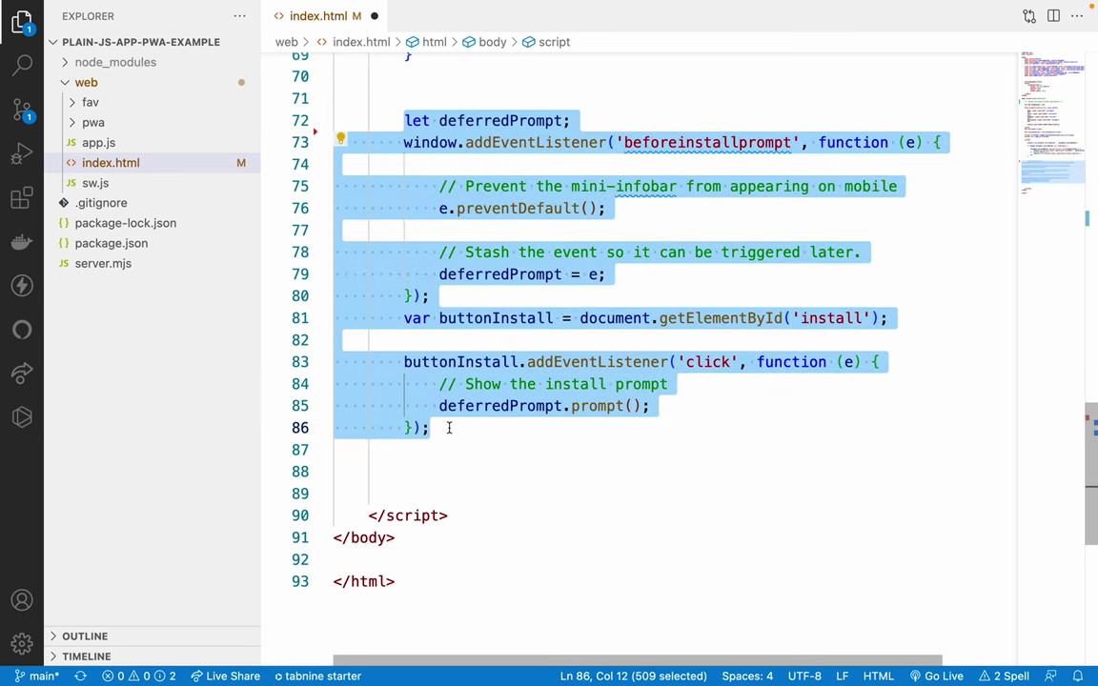
{"action": "key", "text": "ctrl+slash"}
{"action": "key", "text": "ctrl+s"}
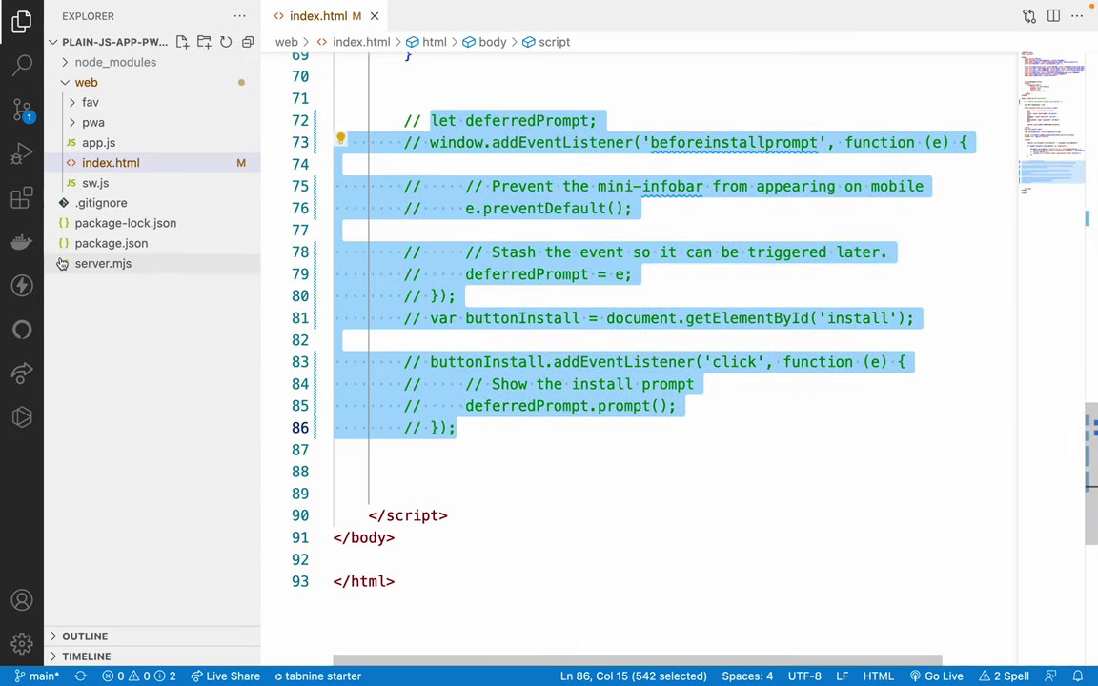
- Commit the index.html change with the message "button removed" and sync it to the remote
{"action": "left_click", "coordinate": [11, 118]}
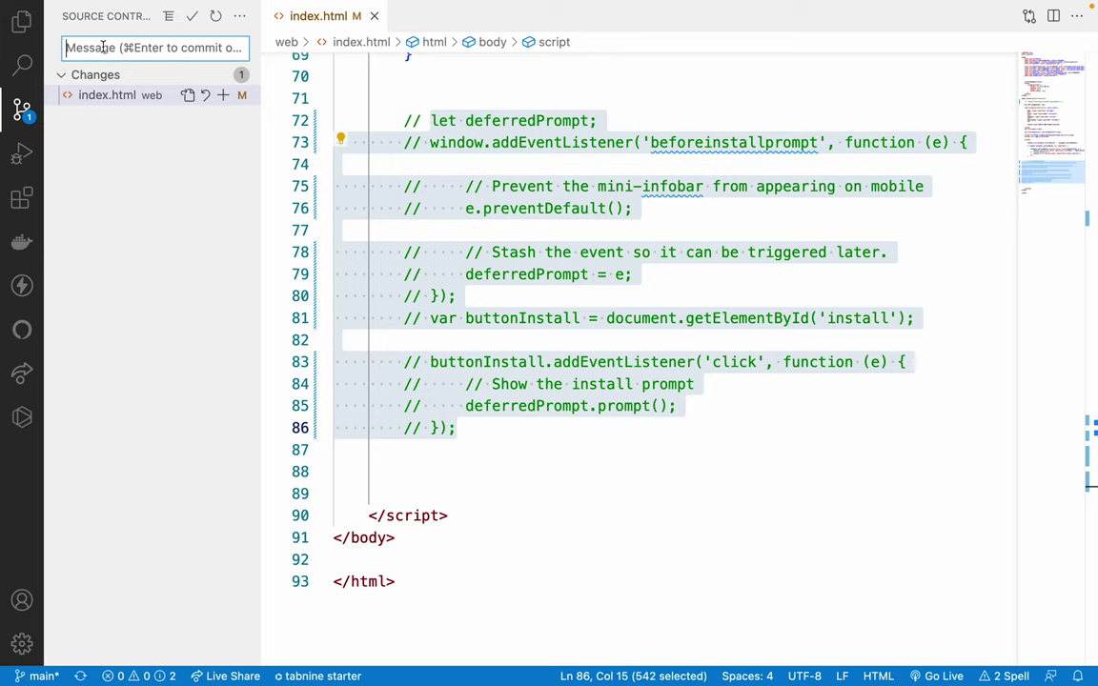
{"action": "type", "text": "butto"}
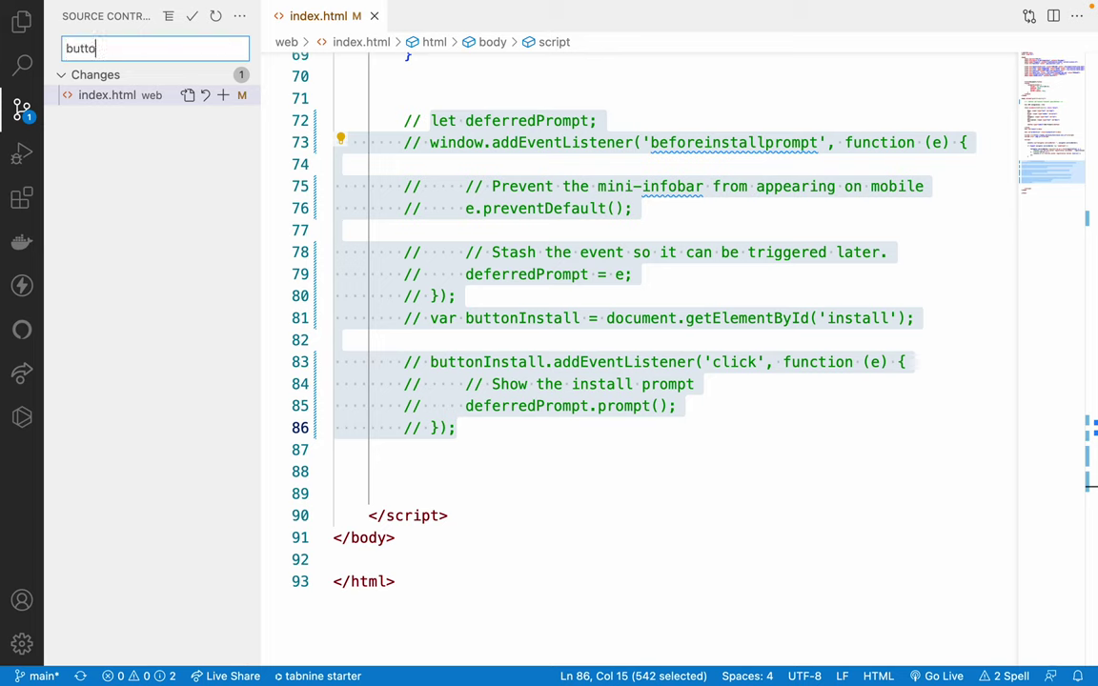
{"action": "type", "text": "n removed"}
{"action": "key", "text": "super+Return"}
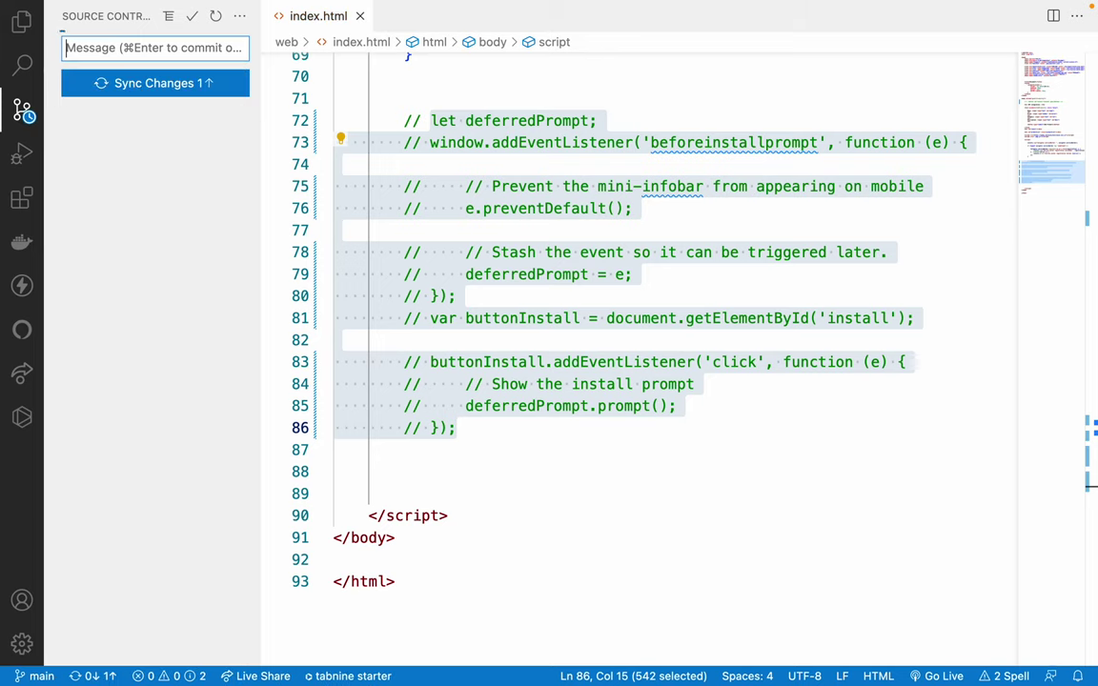
{"action": "left_click", "coordinate": [482, 102]}
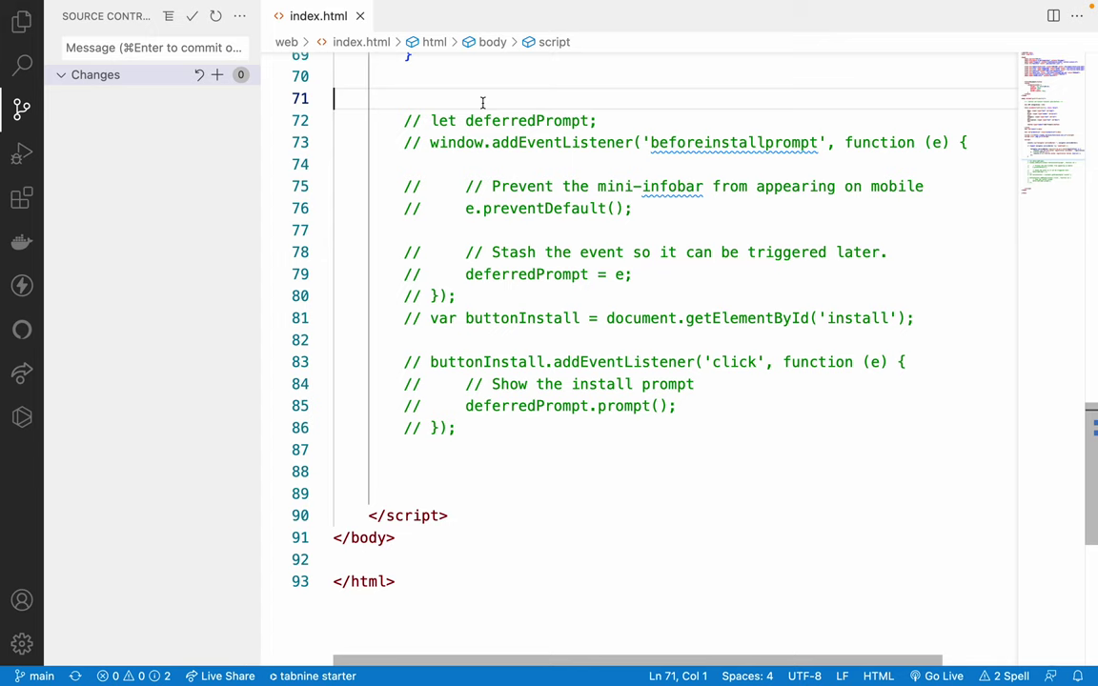
{"action": "scroll", "coordinate": [454, 182], "scroll_direction": "up", "scroll_amount": 5}
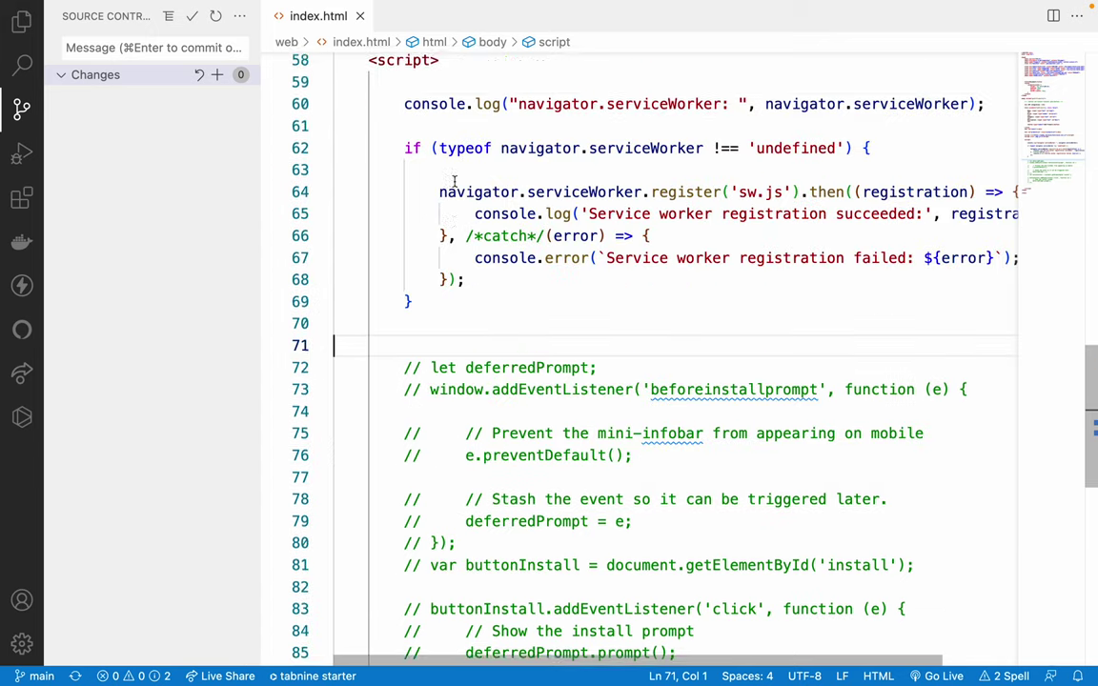
{"action": "scroll", "coordinate": [454, 182], "scroll_direction": "up", "scroll_amount": 2}
- Switch to the desktop Chrome browser and search Google in a new tab for "remote debugging chrome"
{"action": "key", "text": "super+Tab"}
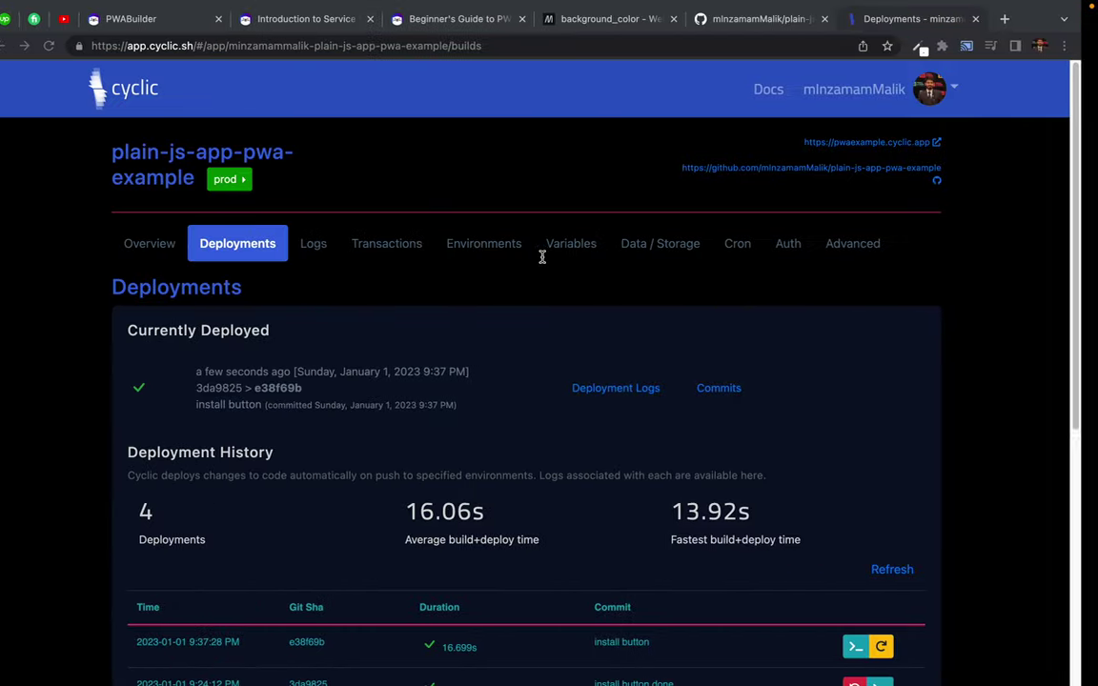
{"action": "left_click", "coordinate": [1020, 19]}
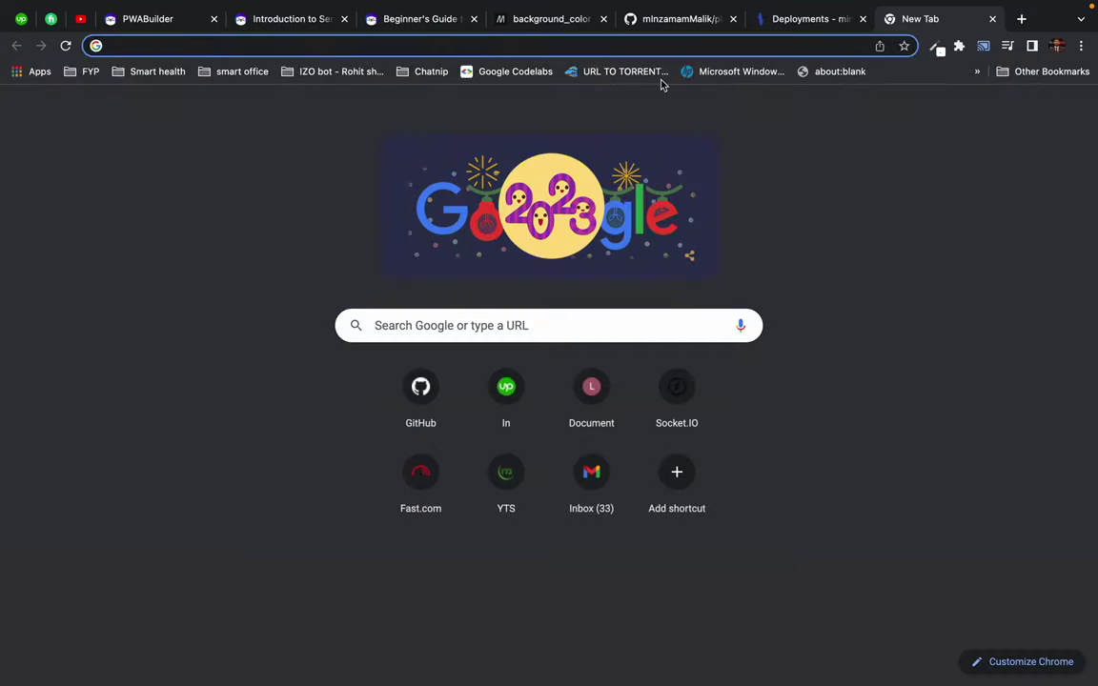
{"action": "type", "text": "remo"}
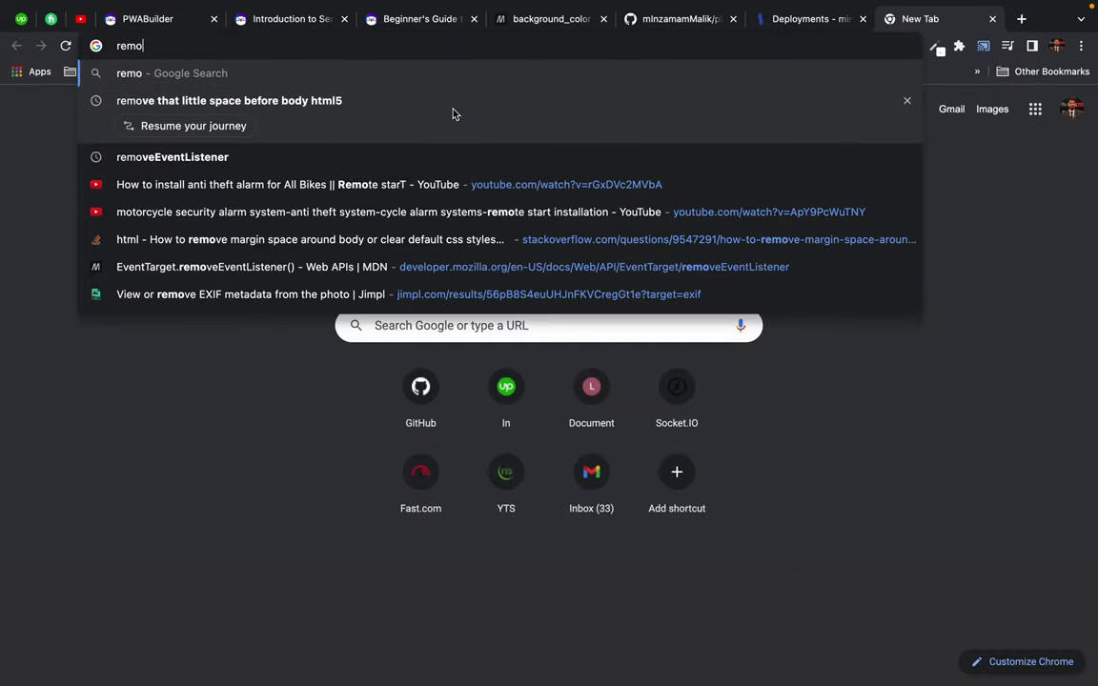
{"action": "type", "text": "t debugging"}
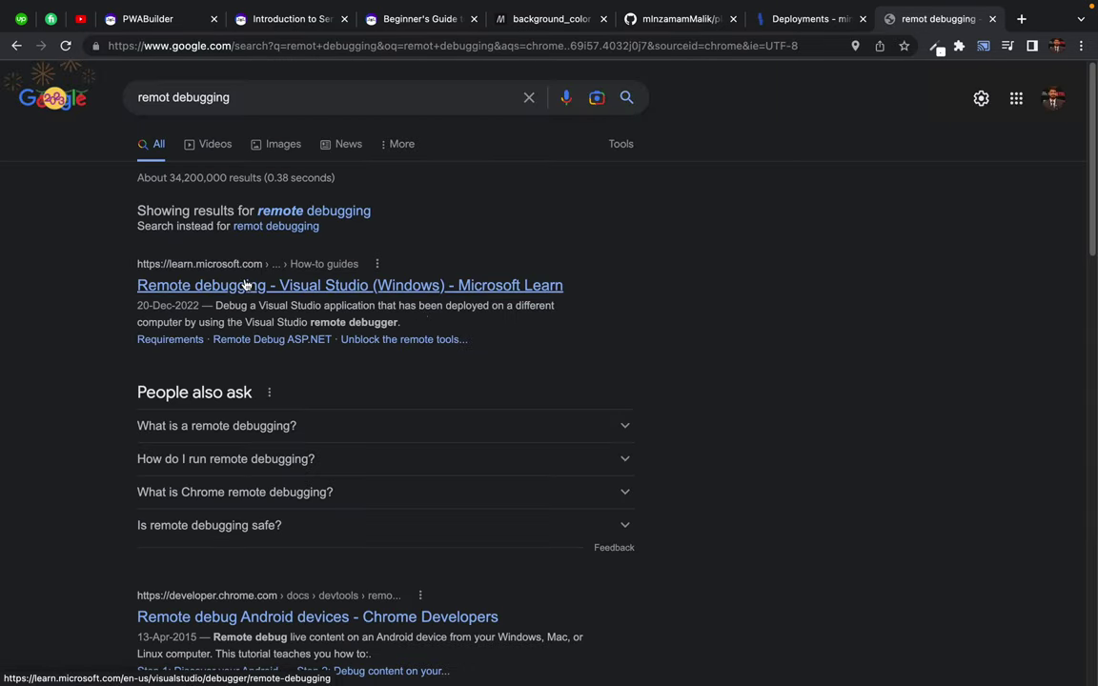
{"action": "left_click", "coordinate": [288, 99]}
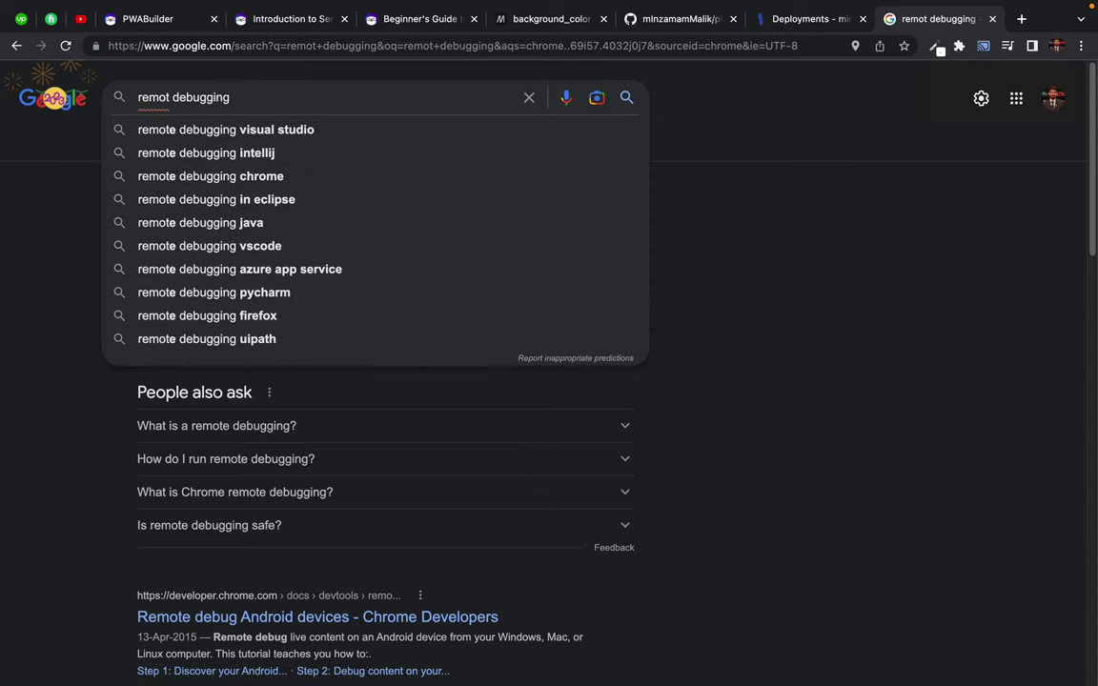
{"action": "key", "text": "Down"}
{"action": "key", "text": "Down"}
{"action": "key", "text": "Down"}
{"action": "key", "text": "Return"}
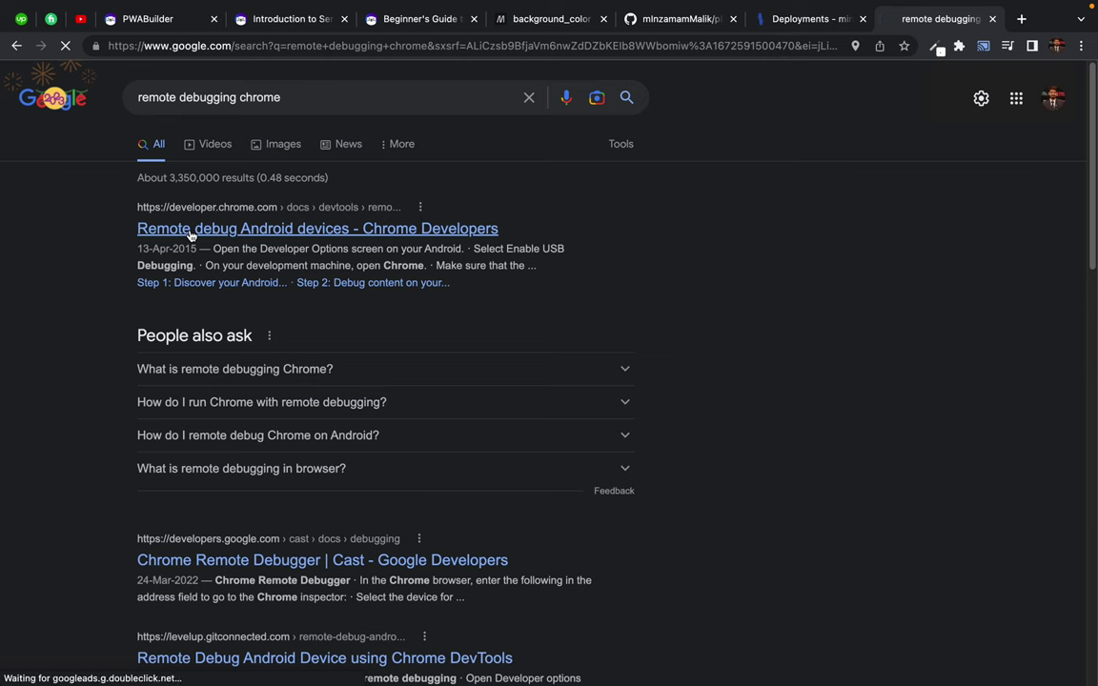
- Open the Chrome Developers guide on remote debugging Android devices and read the instructions in Step 1
{"action": "left_click", "coordinate": [190, 231]}
{"action": "scroll", "coordinate": [376, 384], "scroll_direction": "down", "scroll_amount": 10}
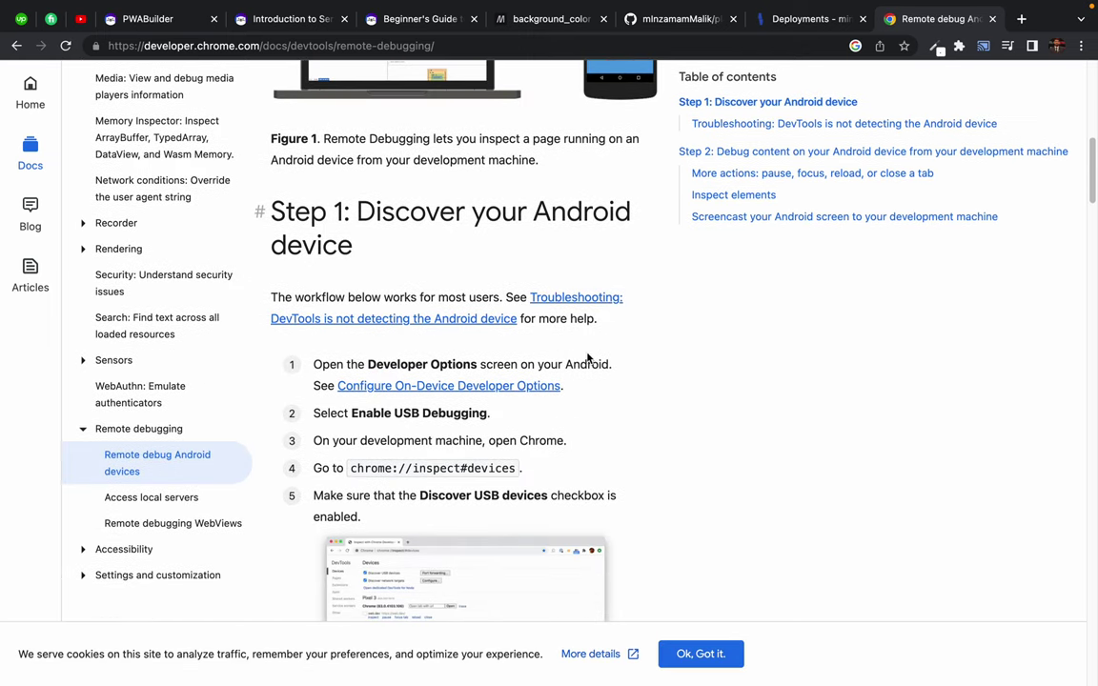
{"action": "scroll", "coordinate": [383, 410], "scroll_direction": "down", "scroll_amount": 2}
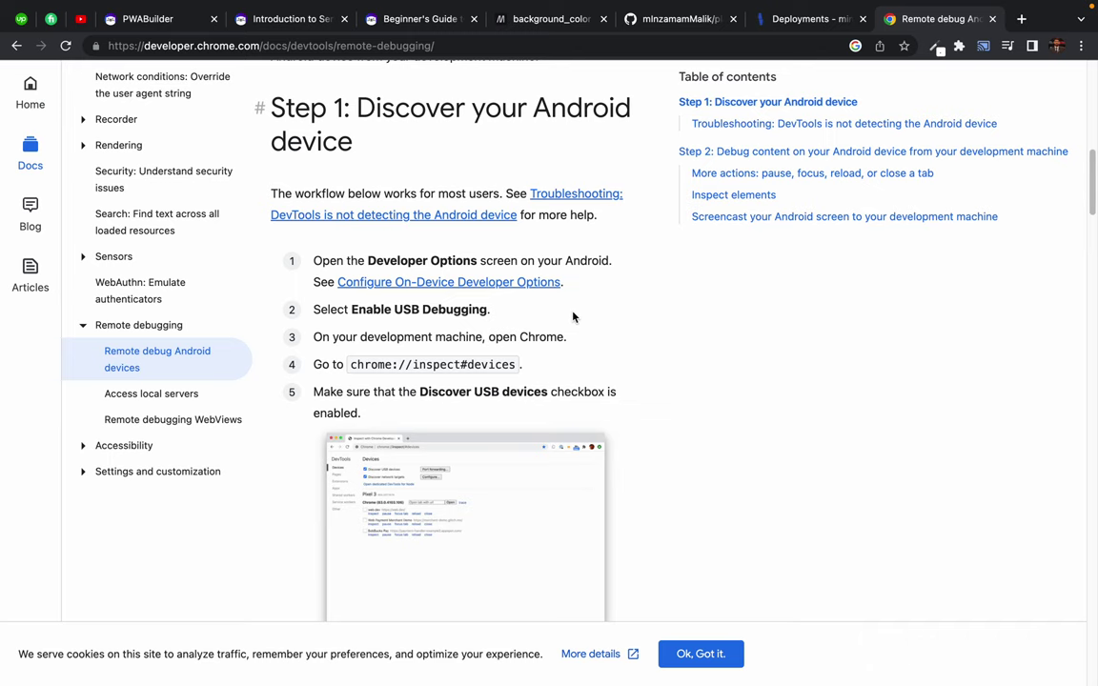
{"action": "scroll", "coordinate": [572, 316], "scroll_direction": "down", "scroll_amount": 1}
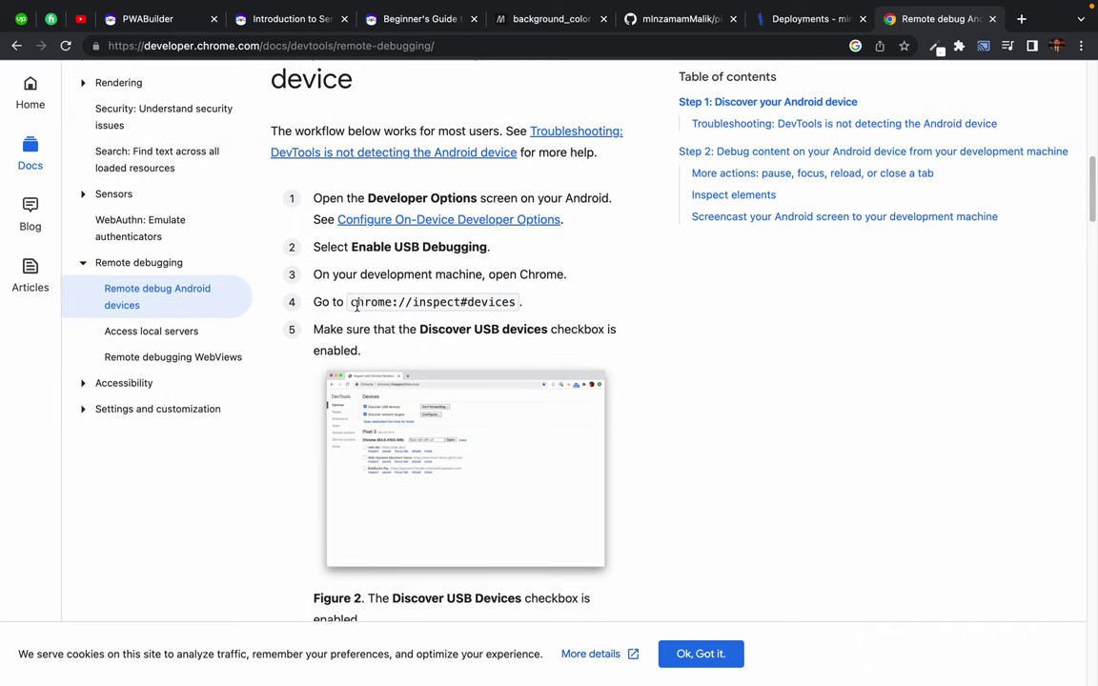
- Copy the address chrome://inspect#devices from the guide and open it in a new tab
{"action": "left_click_drag", "start_coordinate": [357, 305], "coordinate": [523, 306]}
{"action": "key", "text": "ctrl+c"}
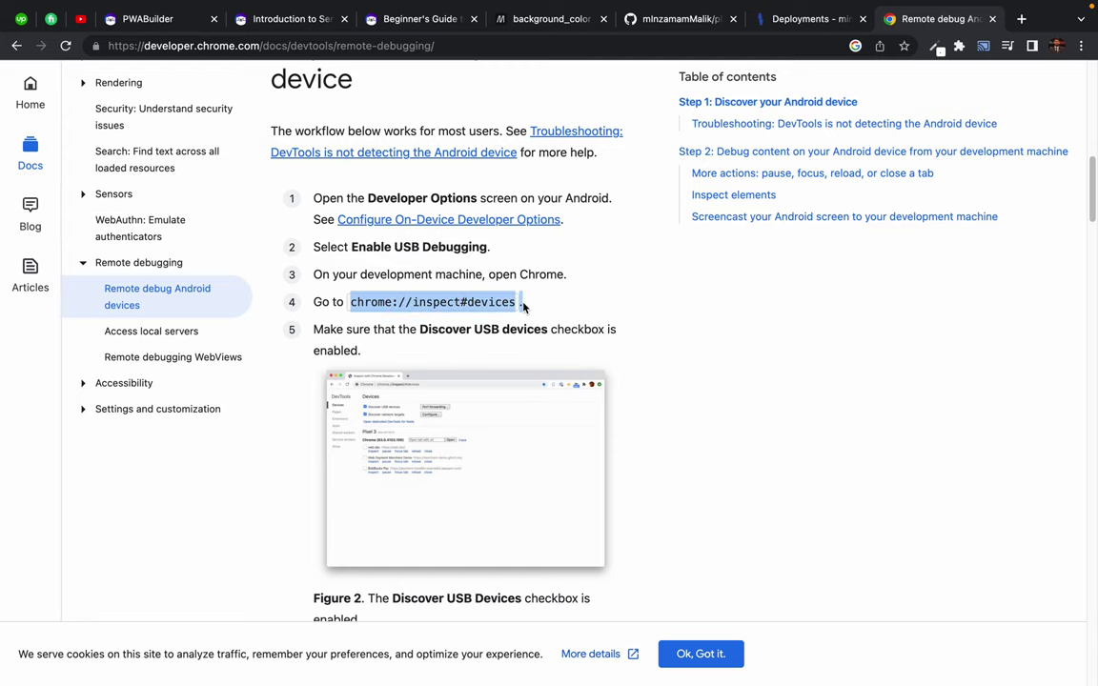
{"action": "key", "text": "ctrl+t"}
{"action": "key", "text": "ctrl+v"}
{"action": "key", "text": "Return"}
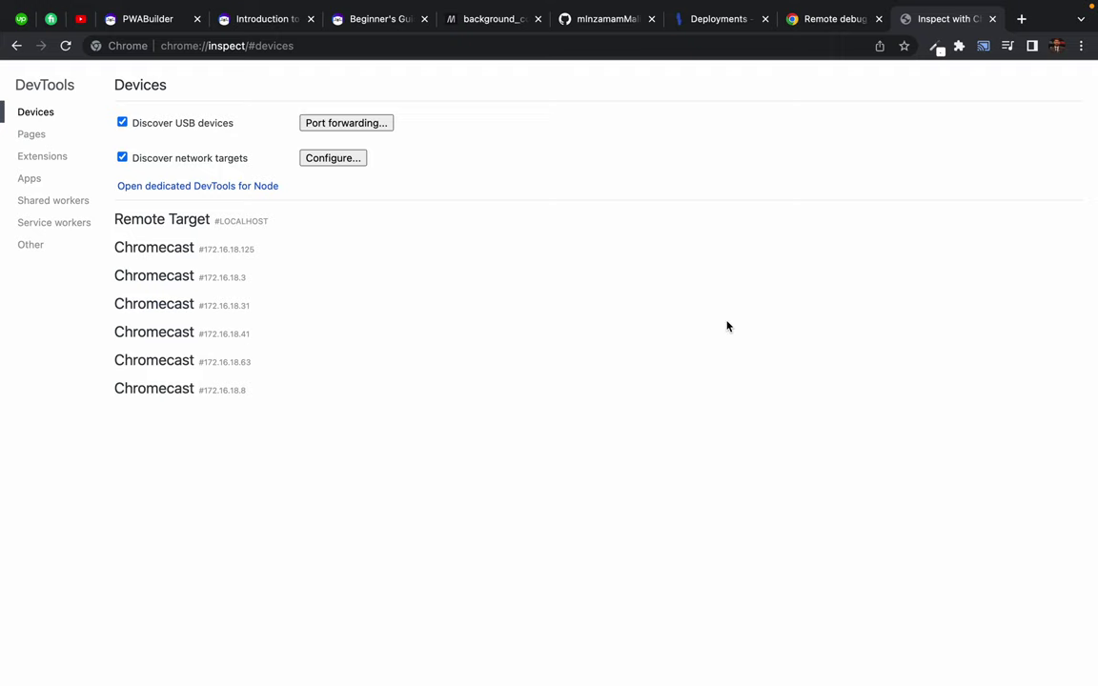
- Return to the remote debugging guide and read the USB connection steps and the troubleshooting section
{"action": "left_click", "coordinate": [838, 18]}
{"action": "scroll", "coordinate": [285, 523], "scroll_direction": "down", "scroll_amount": 5}
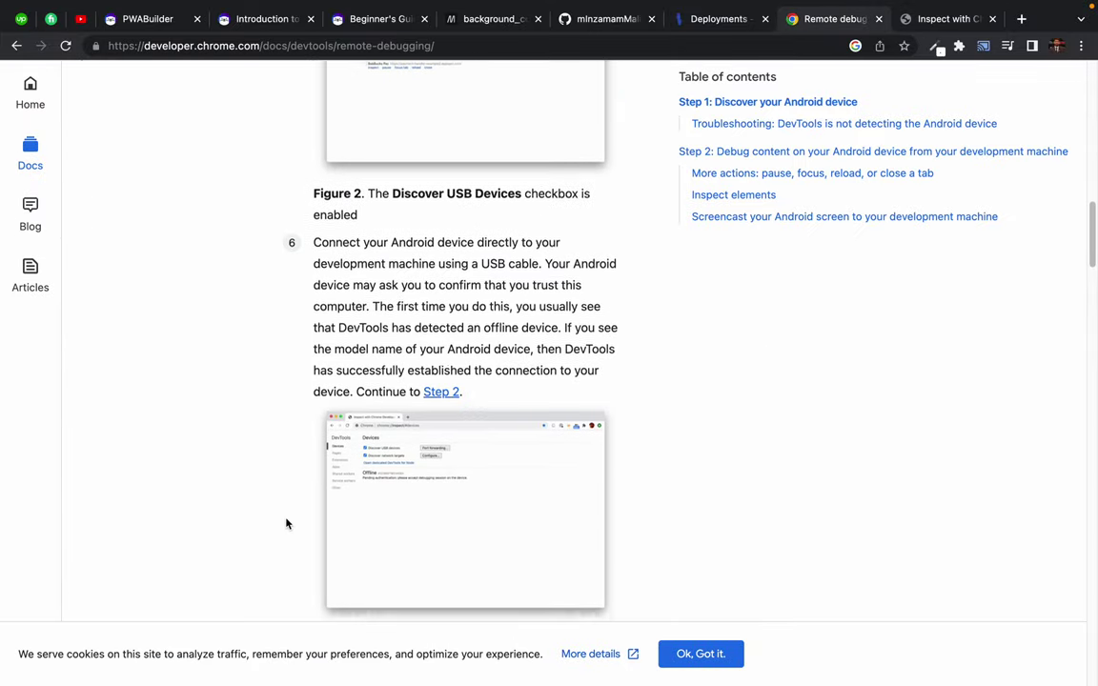
{"action": "scroll", "coordinate": [286, 523], "scroll_direction": "down", "scroll_amount": 7}
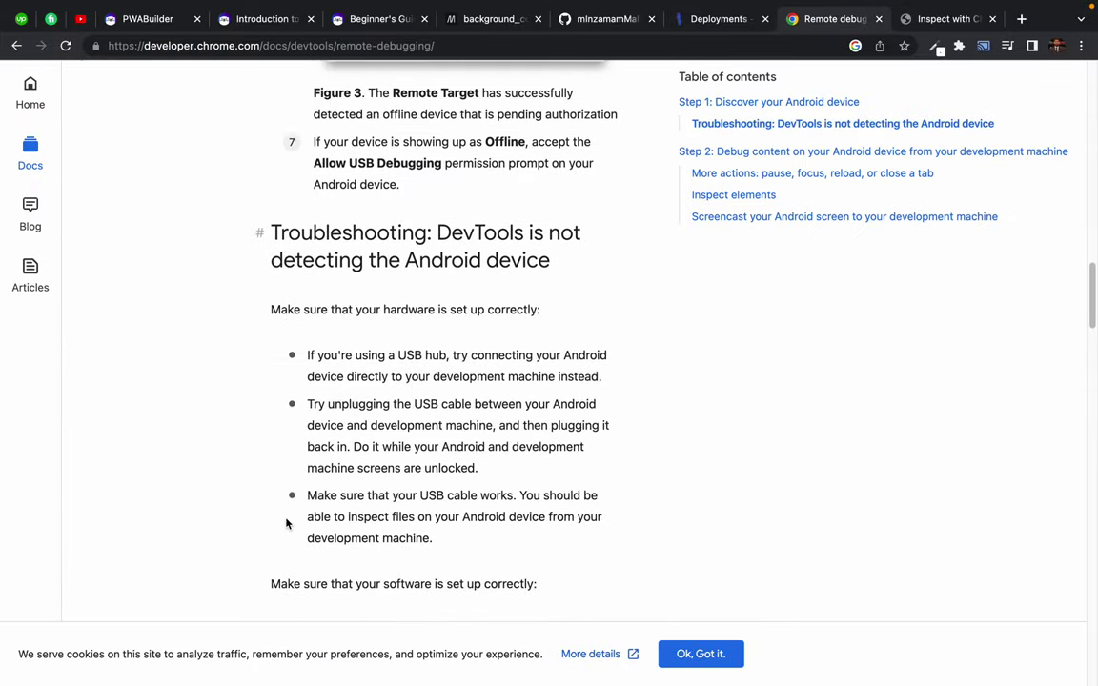
- Skim the troubleshooting and Step 2 sections of the remote debugging guide and search the page for "iphon"
{"action": "scroll", "coordinate": [286, 518], "scroll_direction": "down", "scroll_amount": 2}
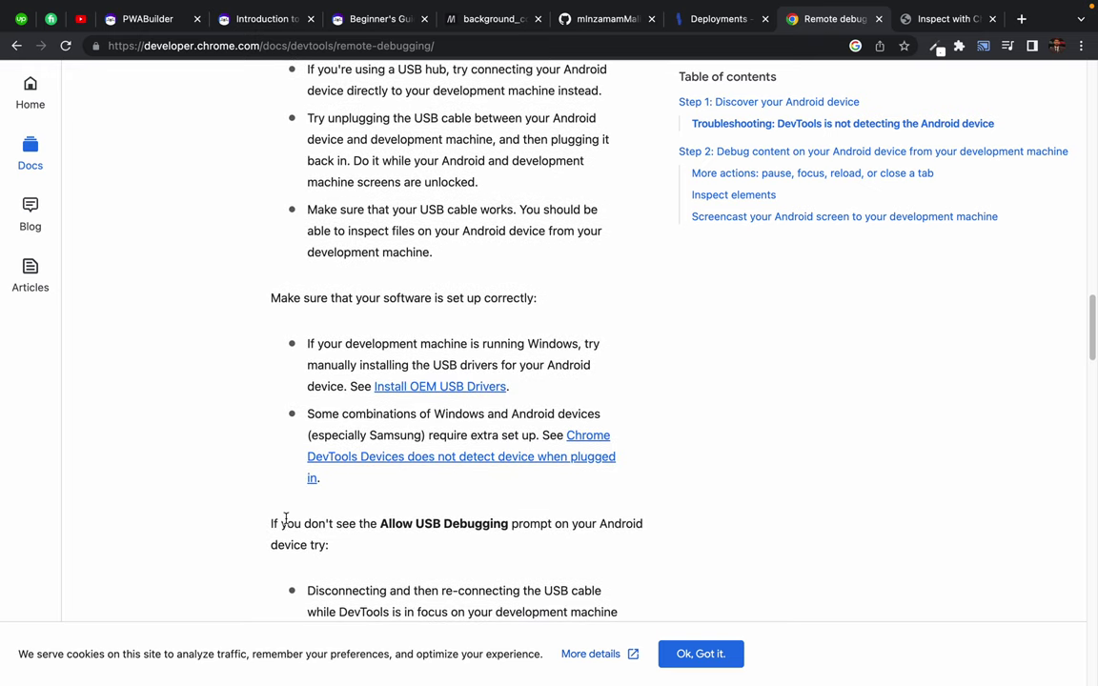
{"action": "scroll", "coordinate": [493, 331], "scroll_direction": "down", "scroll_amount": 5}
{"action": "scroll", "coordinate": [493, 331], "scroll_direction": "down", "scroll_amount": 5}
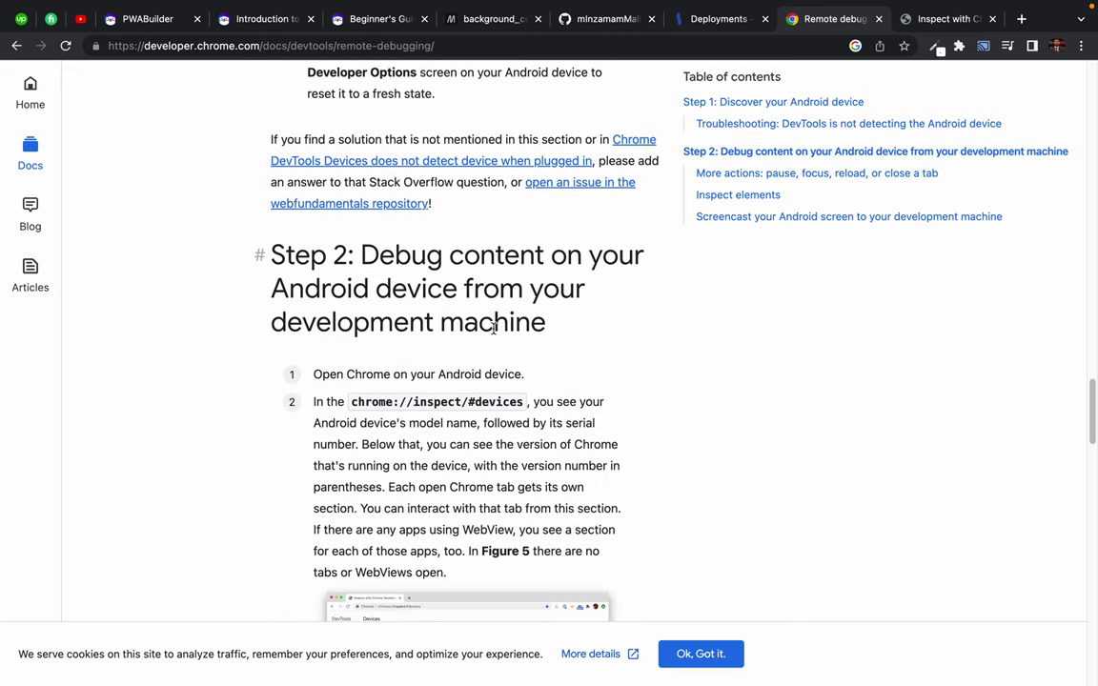
{"action": "key", "text": "ctrl+f"}
{"action": "type", "text": "iphon"}
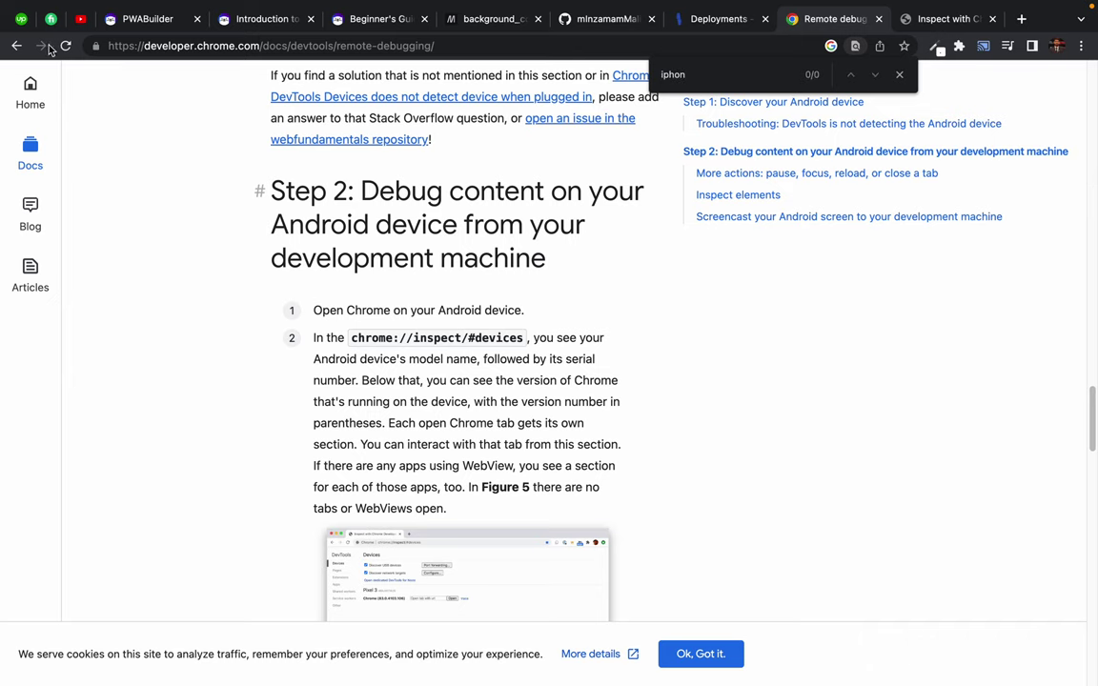
- Go back to the Google results and search for "remote debugging chrome iphone"
{"action": "left_click", "coordinate": [16, 45]}
{"action": "left_click", "coordinate": [297, 96]}
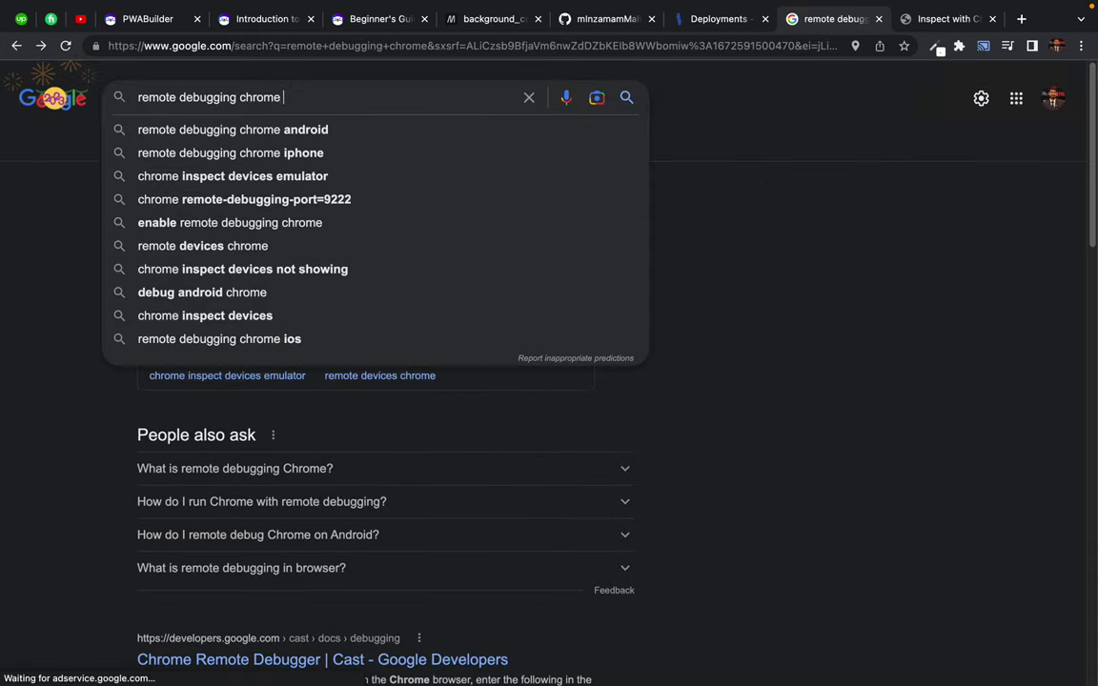
{"action": "type", "text": "i"}
{"action": "type", "text": "phone"}
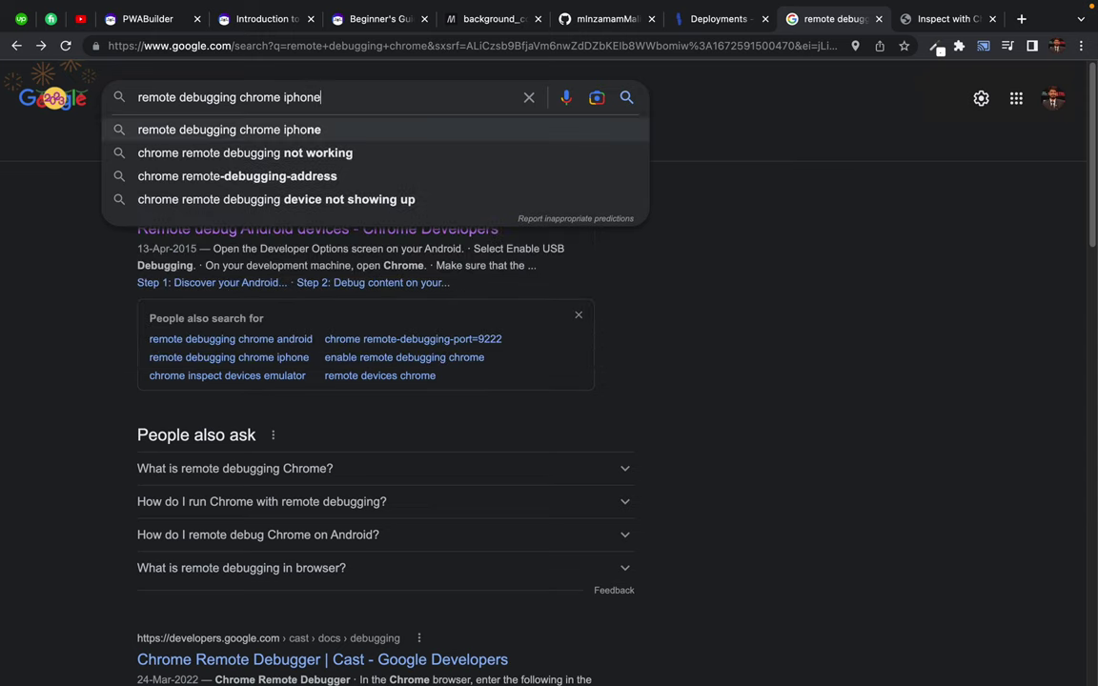
{"action": "key", "text": "Return"}
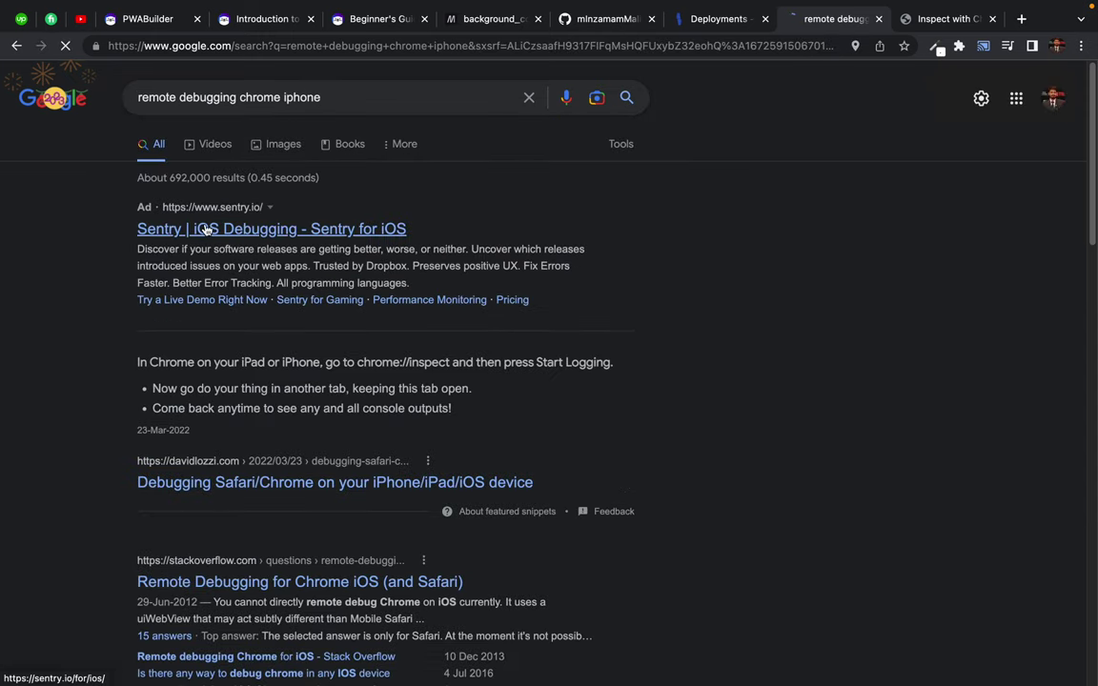
- Open the Stack Overflow question "Remote Debugging for Chrome iOS (and Safari)" from the results and skim its answers
{"action": "scroll", "coordinate": [124, 436], "scroll_direction": "down", "scroll_amount": 1}
{"action": "scroll", "coordinate": [124, 436], "scroll_direction": "down", "scroll_amount": 1}
{"action": "left_click", "coordinate": [229, 382]}
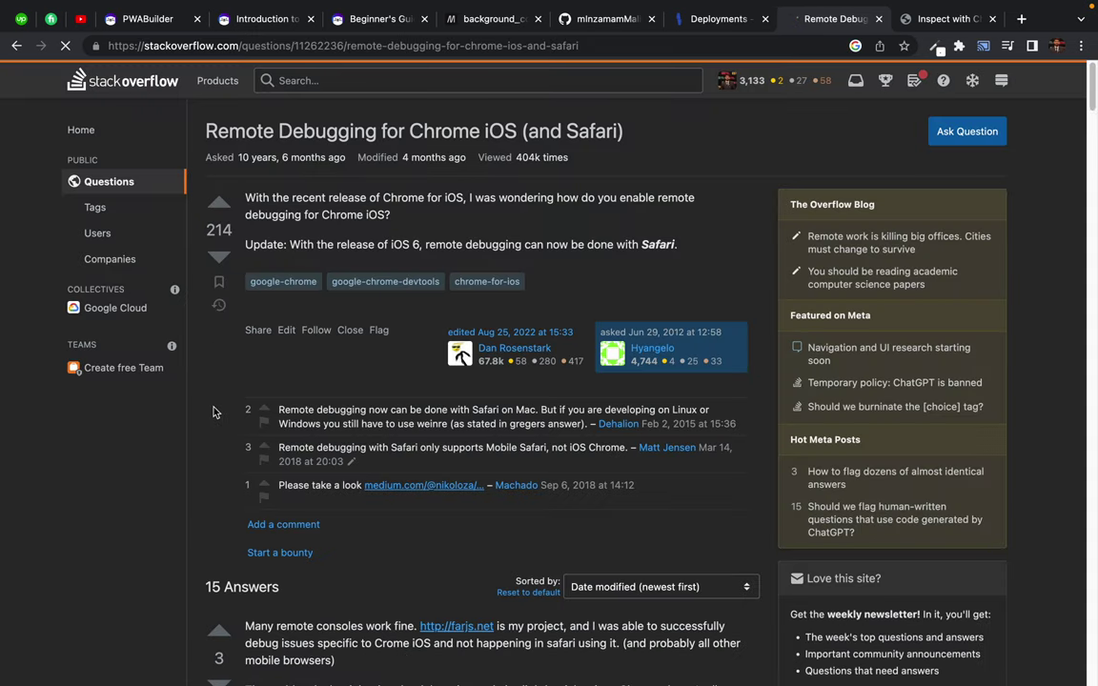
{"action": "scroll", "coordinate": [192, 366], "scroll_direction": "down", "scroll_amount": 3}
{"action": "scroll", "coordinate": [217, 412], "scroll_direction": "down", "scroll_amount": 1}
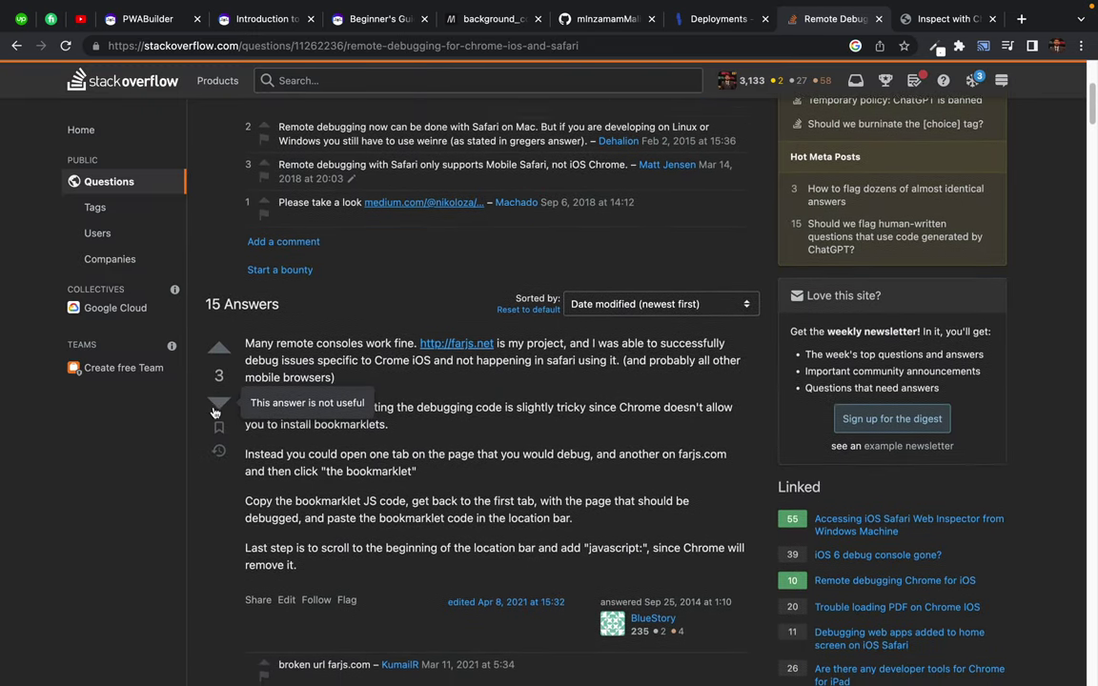
{"action": "scroll", "coordinate": [216, 412], "scroll_direction": "down", "scroll_amount": 5}
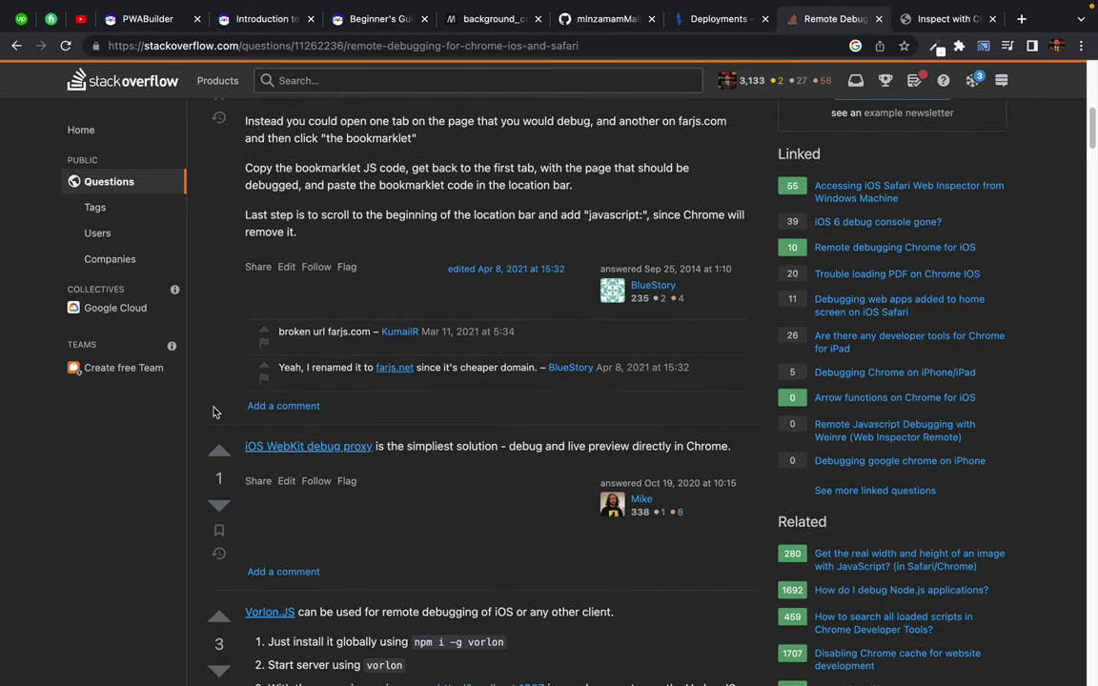
{"action": "scroll", "coordinate": [216, 413], "scroll_direction": "down", "scroll_amount": 3}
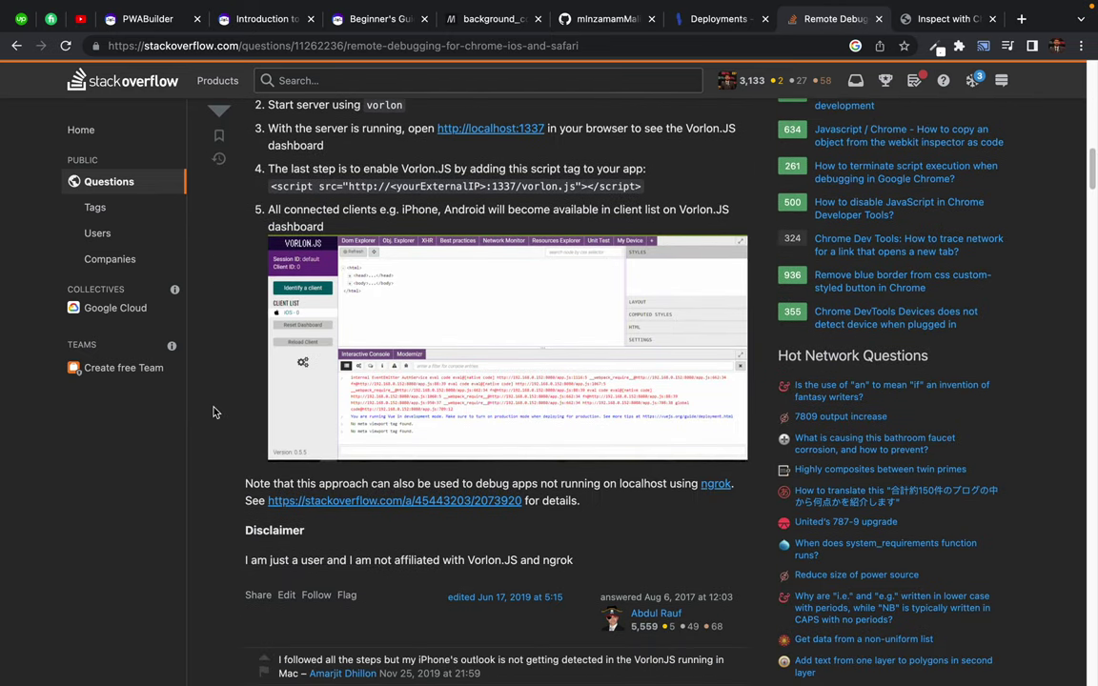
{"action": "scroll", "coordinate": [216, 412], "scroll_direction": "down", "scroll_amount": 4}
{"action": "scroll", "coordinate": [216, 411], "scroll_direction": "down", "scroll_amount": 1}
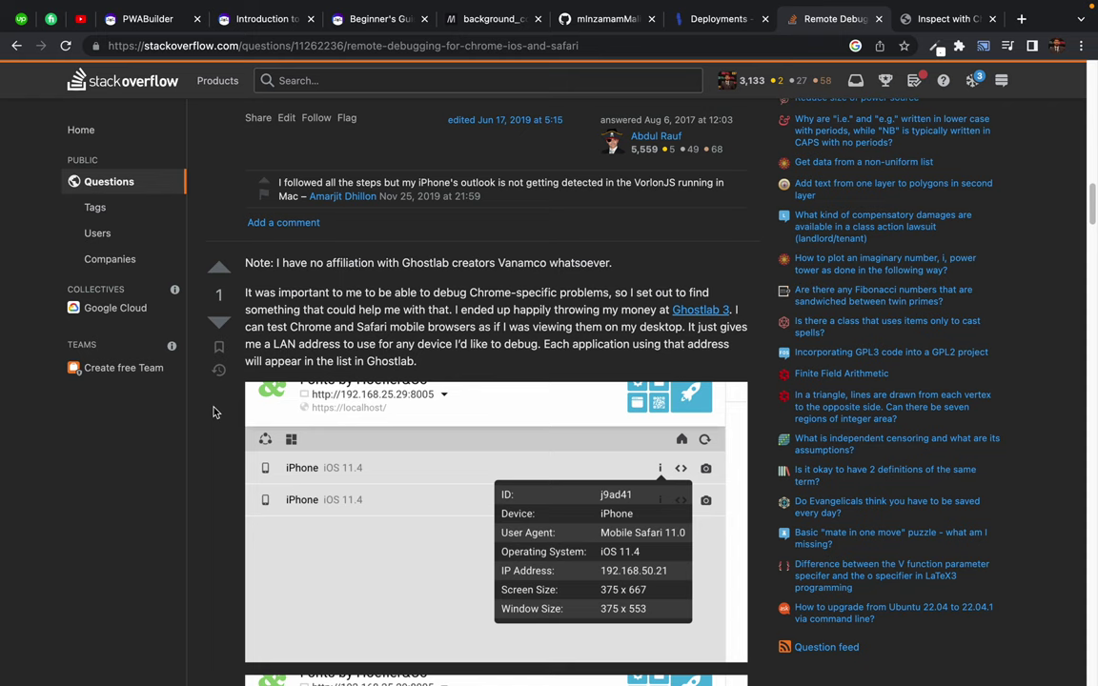
{"action": "scroll", "coordinate": [215, 411], "scroll_direction": "down", "scroll_amount": 8}
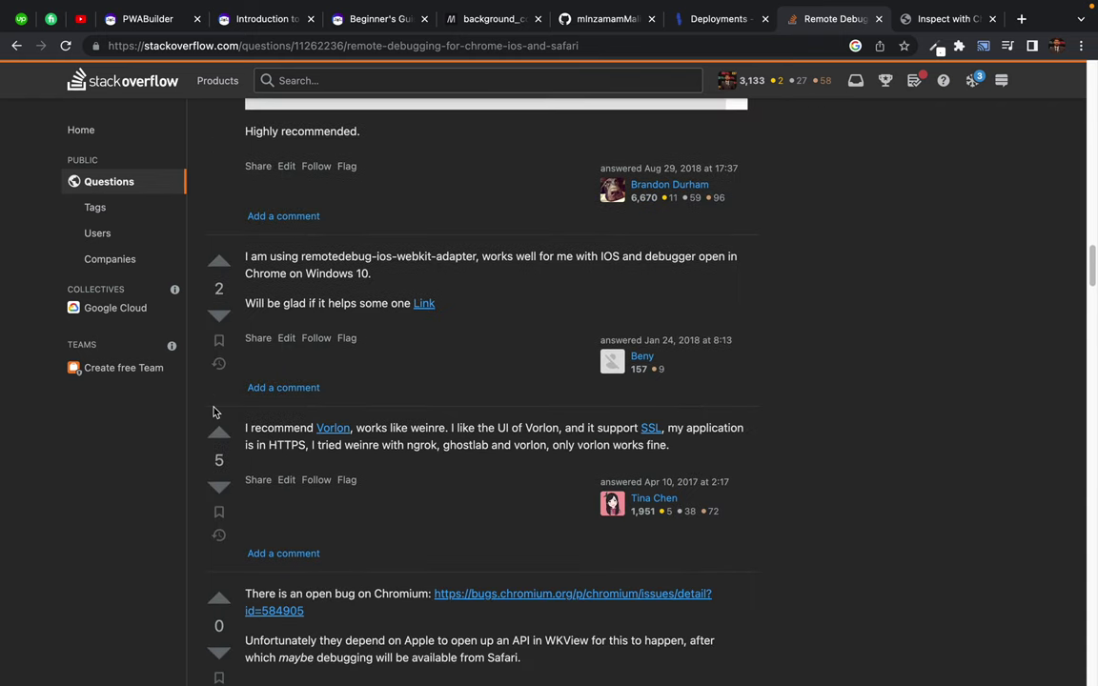
- Return to the search results, open the Stack Overflow question "Remote debugging Chrome for iOS" and look through its first answer
{"action": "scroll", "coordinate": [213, 412], "scroll_direction": "left", "scroll_amount": 5}
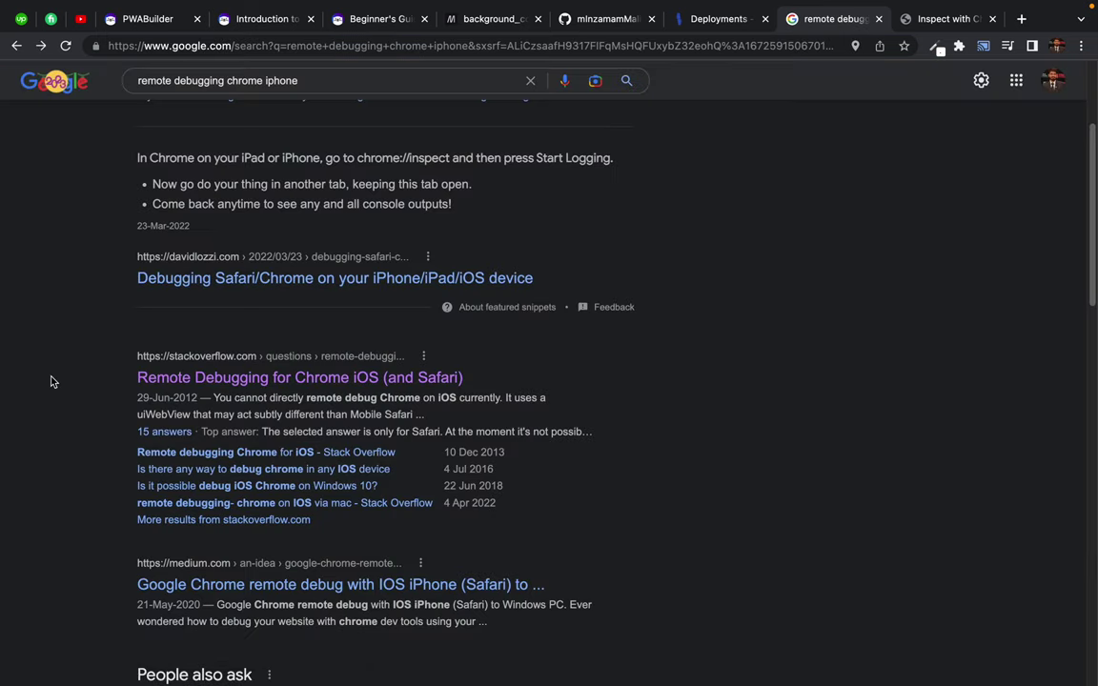
{"action": "scroll", "coordinate": [48, 380], "scroll_direction": "down", "scroll_amount": 4}
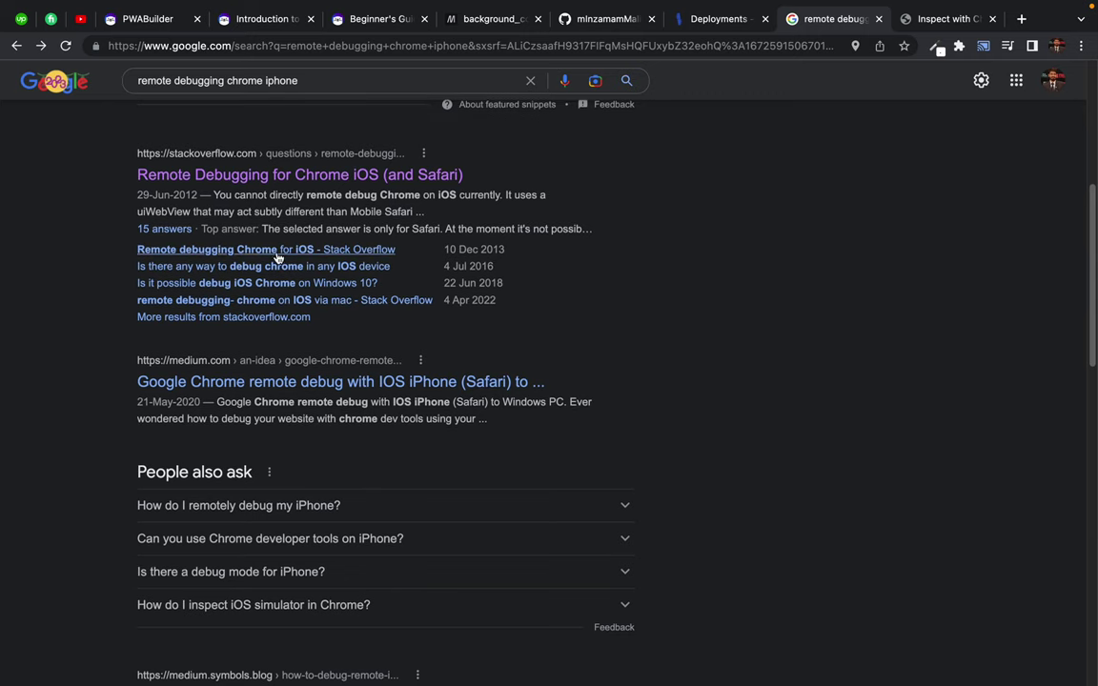
{"action": "left_click", "coordinate": [238, 251]}
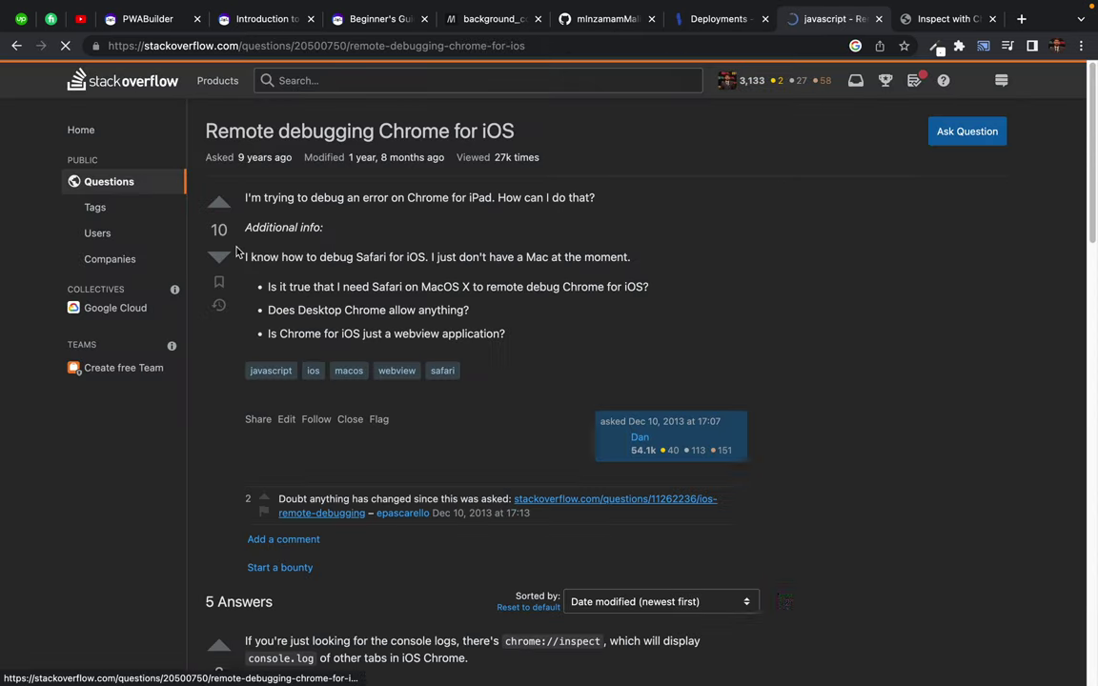
{"action": "scroll", "coordinate": [227, 400], "scroll_direction": "down", "scroll_amount": 5}
{"action": "scroll", "coordinate": [227, 400], "scroll_direction": "down", "scroll_amount": 2}
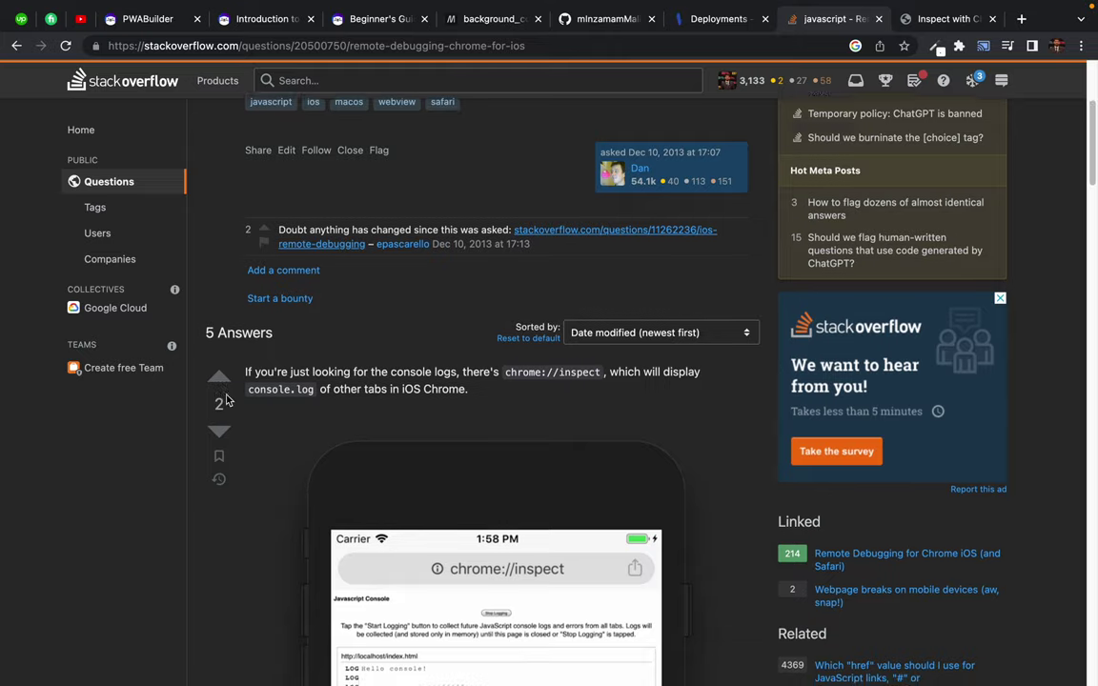
{"action": "scroll", "coordinate": [200, 474], "scroll_direction": "down", "scroll_amount": 6}
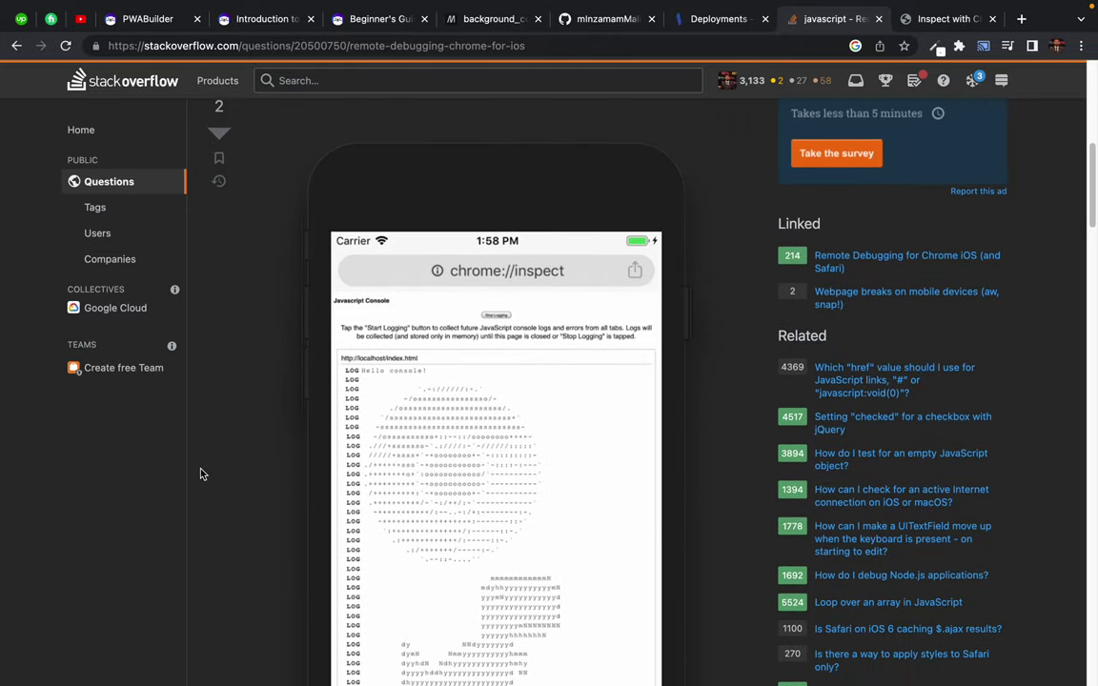
{"action": "scroll", "coordinate": [201, 473], "scroll_direction": "down", "scroll_amount": 5}
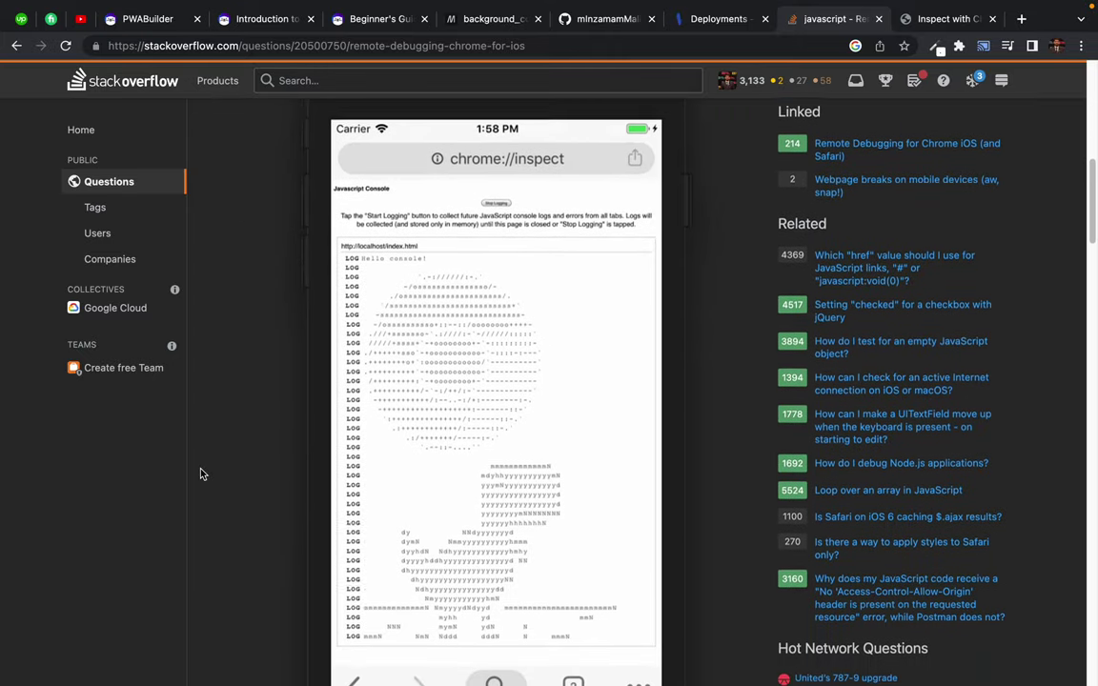
{"action": "scroll", "coordinate": [200, 474], "scroll_direction": "up", "scroll_amount": 11}
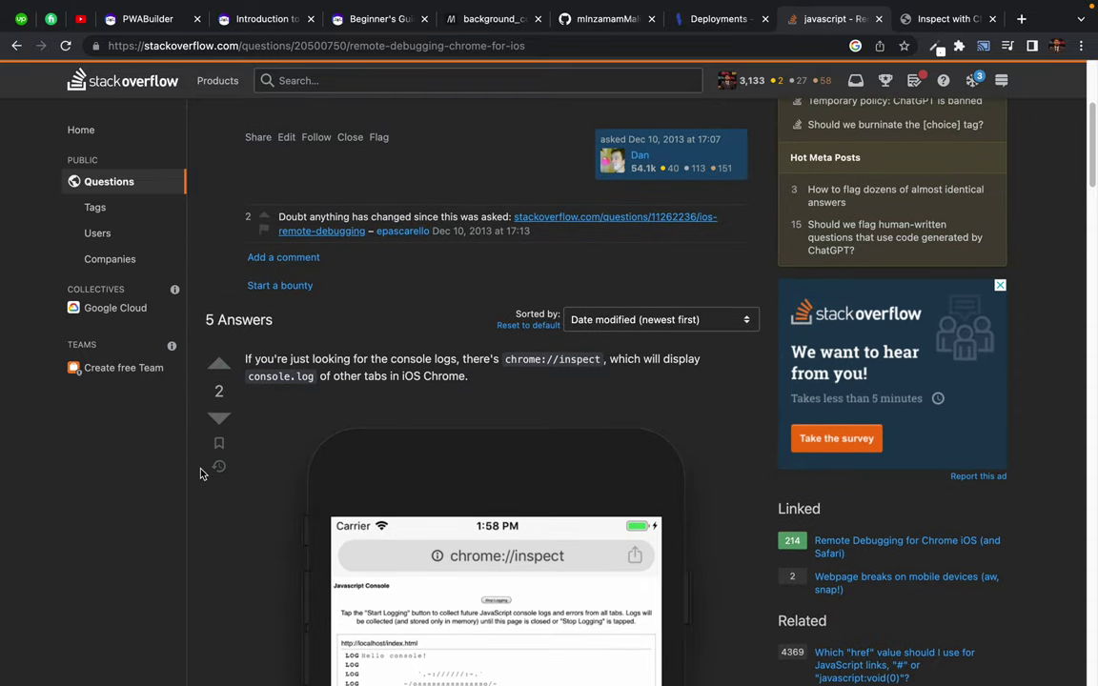
- Read the answer about viewing console logs through chrome://inspect in iOS Chrome and examine its phone screenshot
{"action": "left_click_drag", "start_coordinate": [256, 360], "coordinate": [390, 360]}
{"action": "triple_click", "coordinate": [408, 359]}
{"action": "left_click", "coordinate": [407, 359]}
{"action": "scroll", "coordinate": [257, 517], "scroll_direction": "down", "scroll_amount": 5}
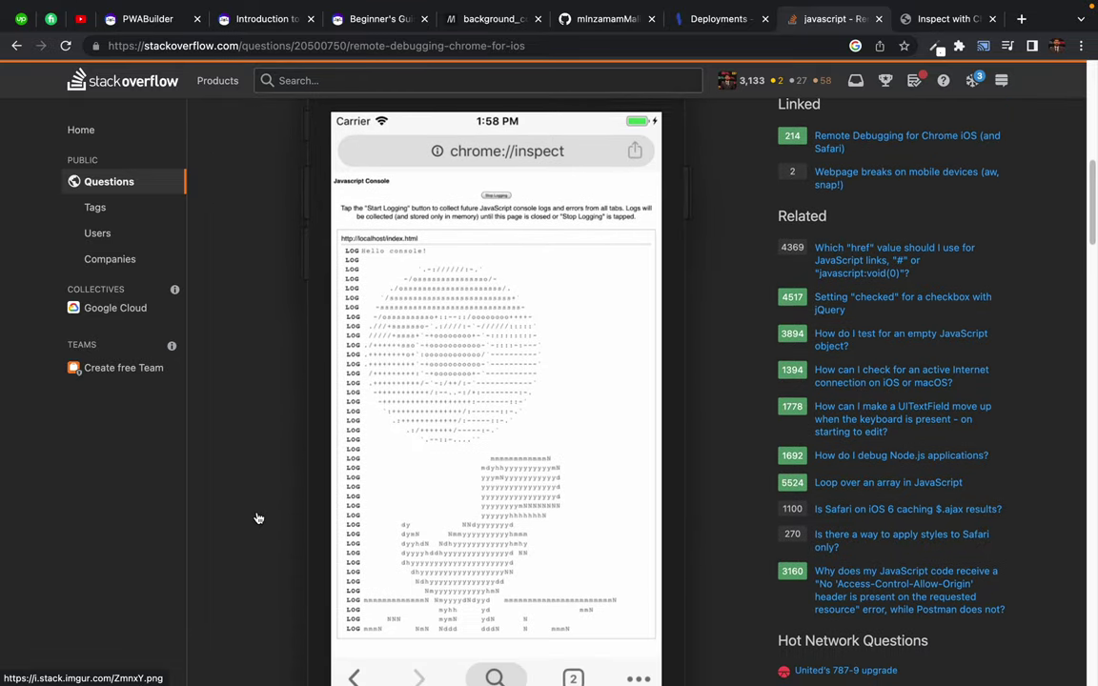
{"action": "scroll", "coordinate": [257, 517], "scroll_direction": "up", "scroll_amount": 3}
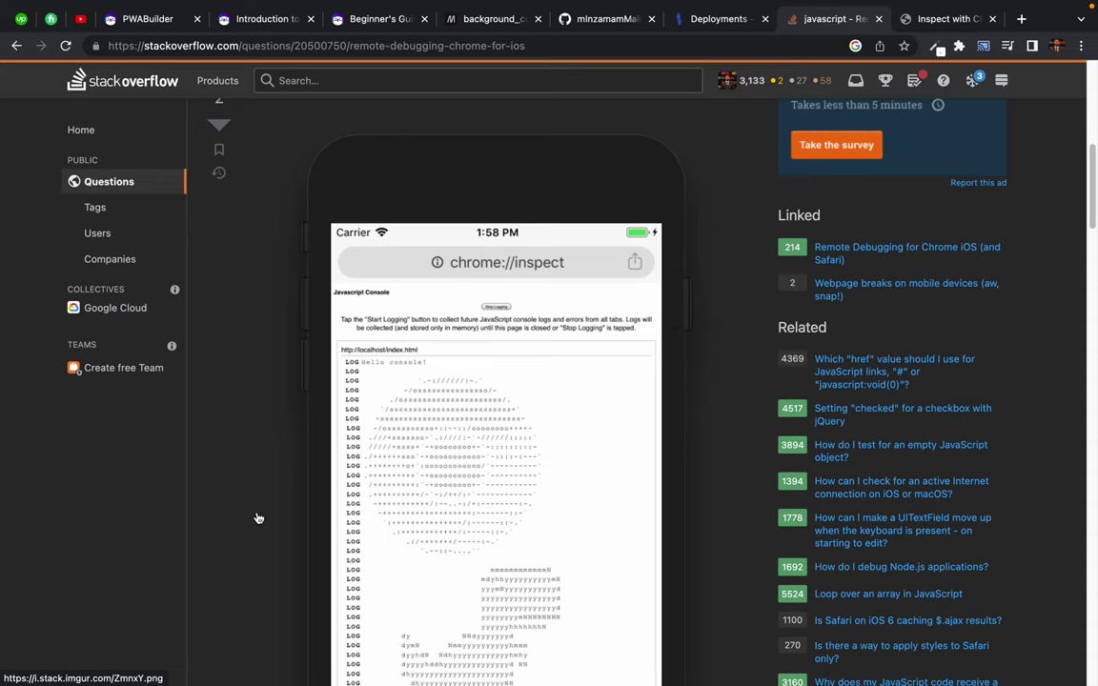
- Open pwaexample.cyclic.app in a new tab from the Cyclic deployments page, move that tab after the device inspector tab and reload the app
{"action": "left_click", "coordinate": [939, 19]}
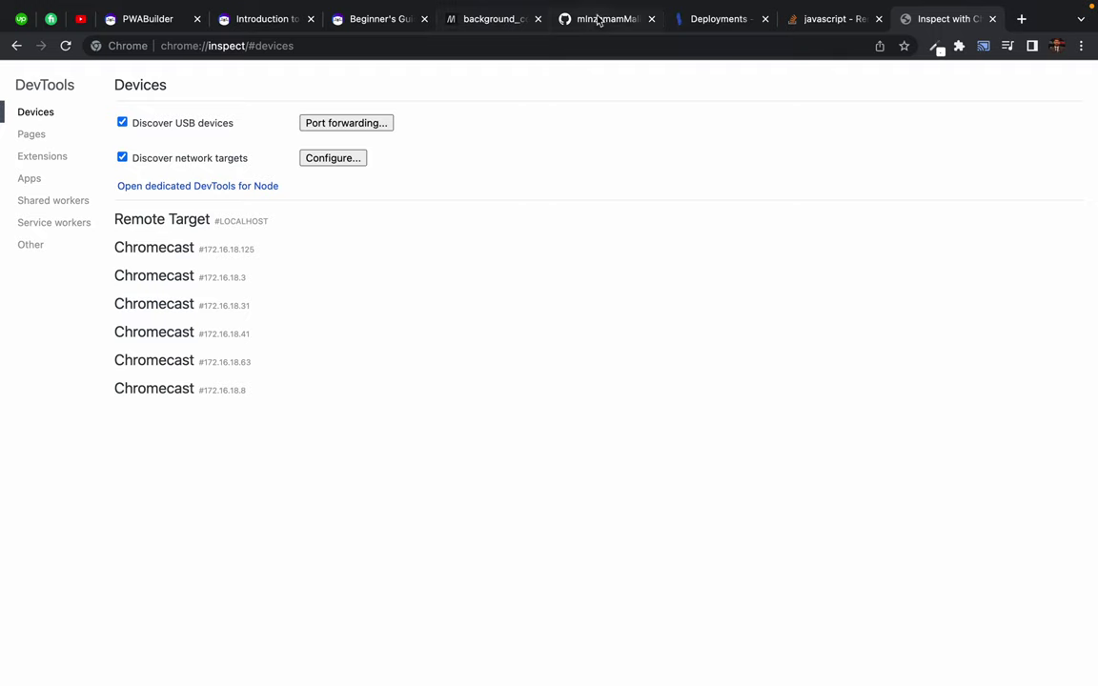
{"action": "left_click", "coordinate": [705, 23]}
{"action": "left_click", "coordinate": [801, 130]}
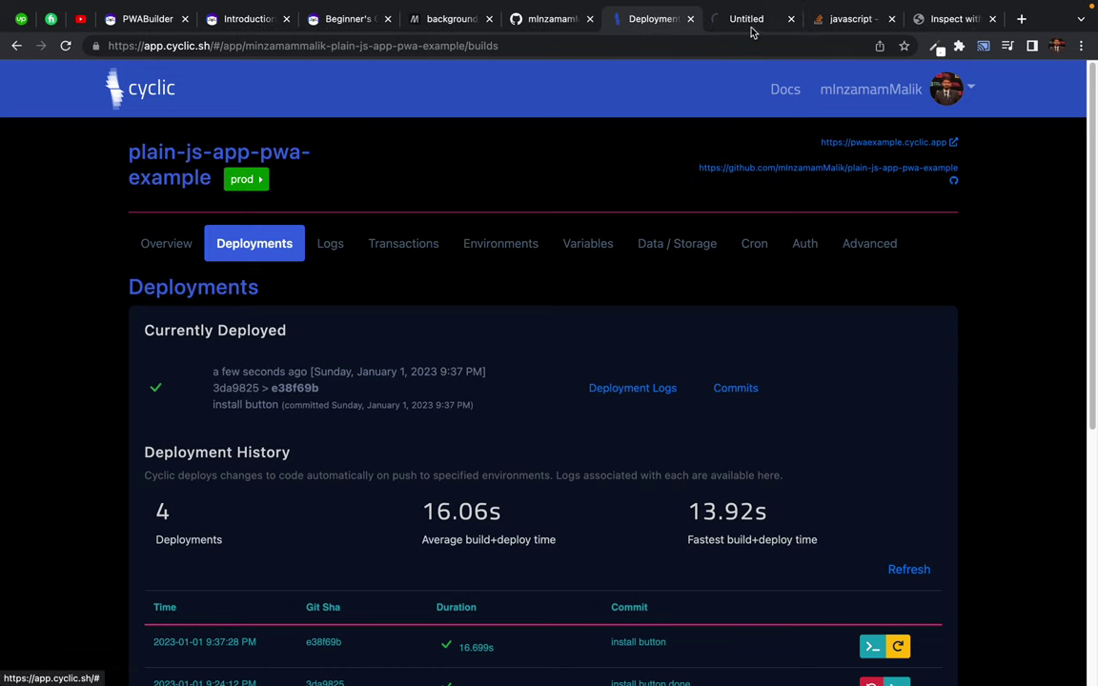
{"action": "left_click", "coordinate": [787, 23]}
{"action": "left_click_drag", "start_coordinate": [787, 23], "coordinate": [963, 21]}
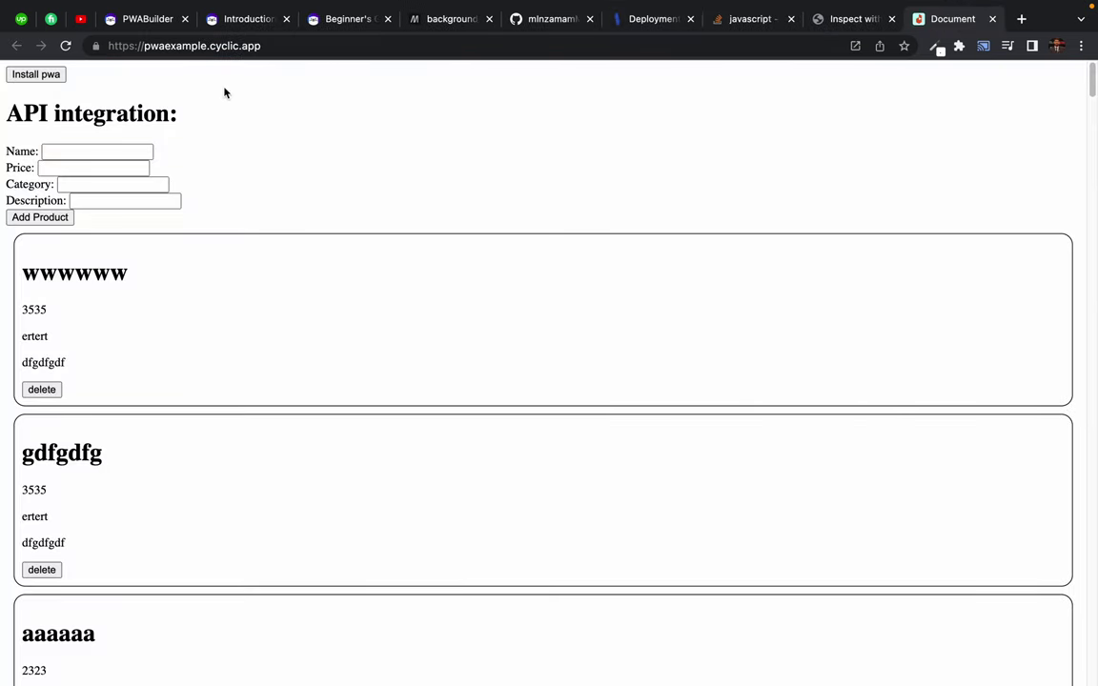
{"action": "left_click", "coordinate": [65, 45]}
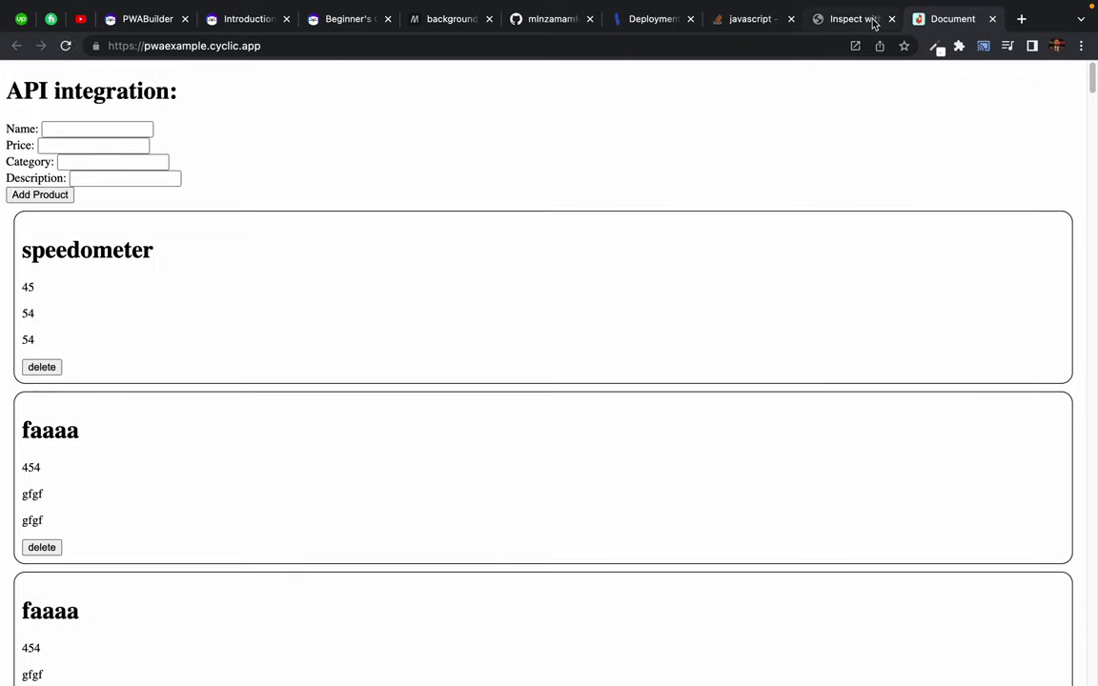